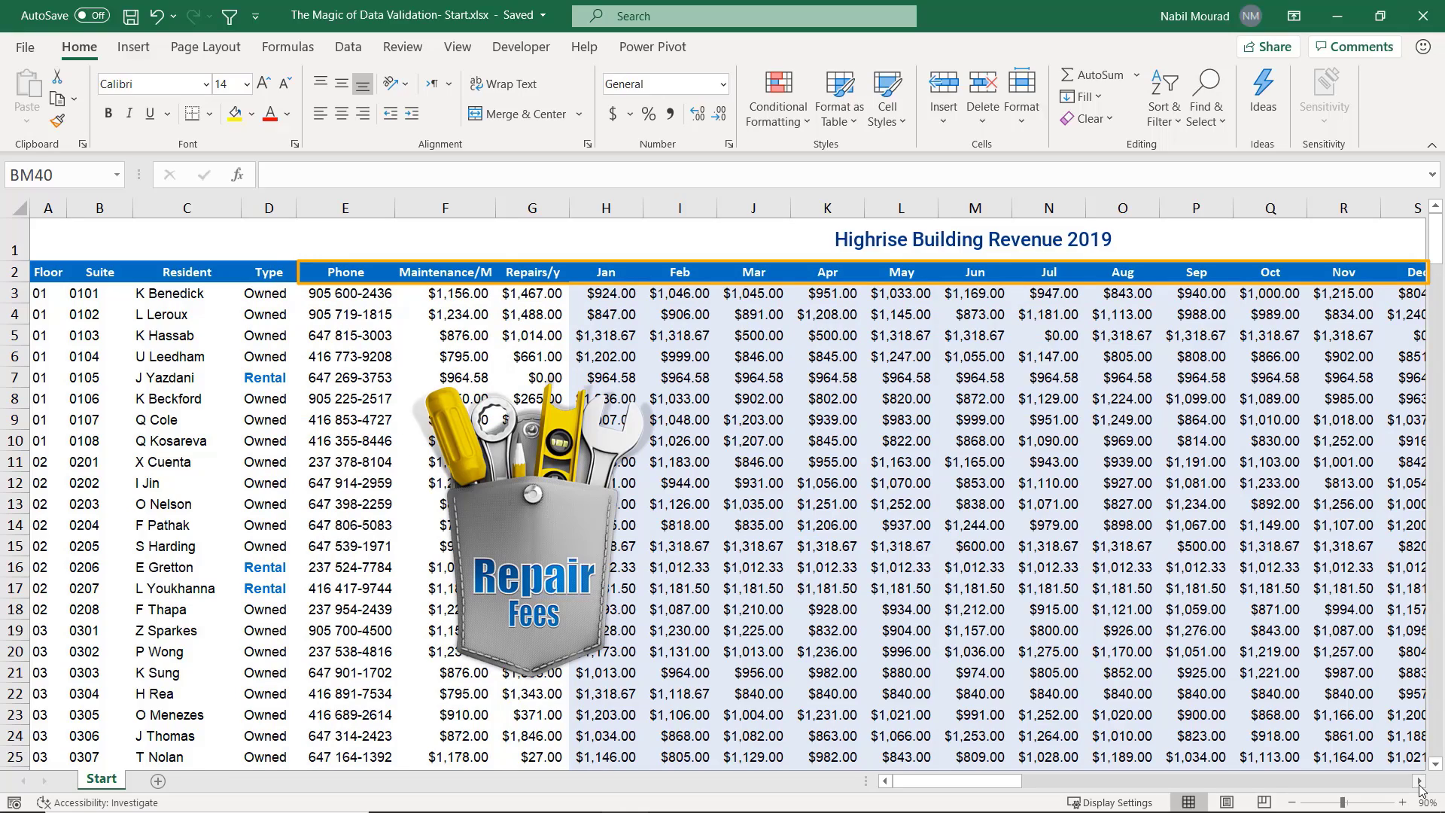
Look across the 2019 building revenue table, from the monthly payment columns to the search area and helper lists beside it
click(1420, 781)
click(1419, 781)
click(1420, 781)
click(1419, 782)
click(1420, 782)
click(1419, 781)
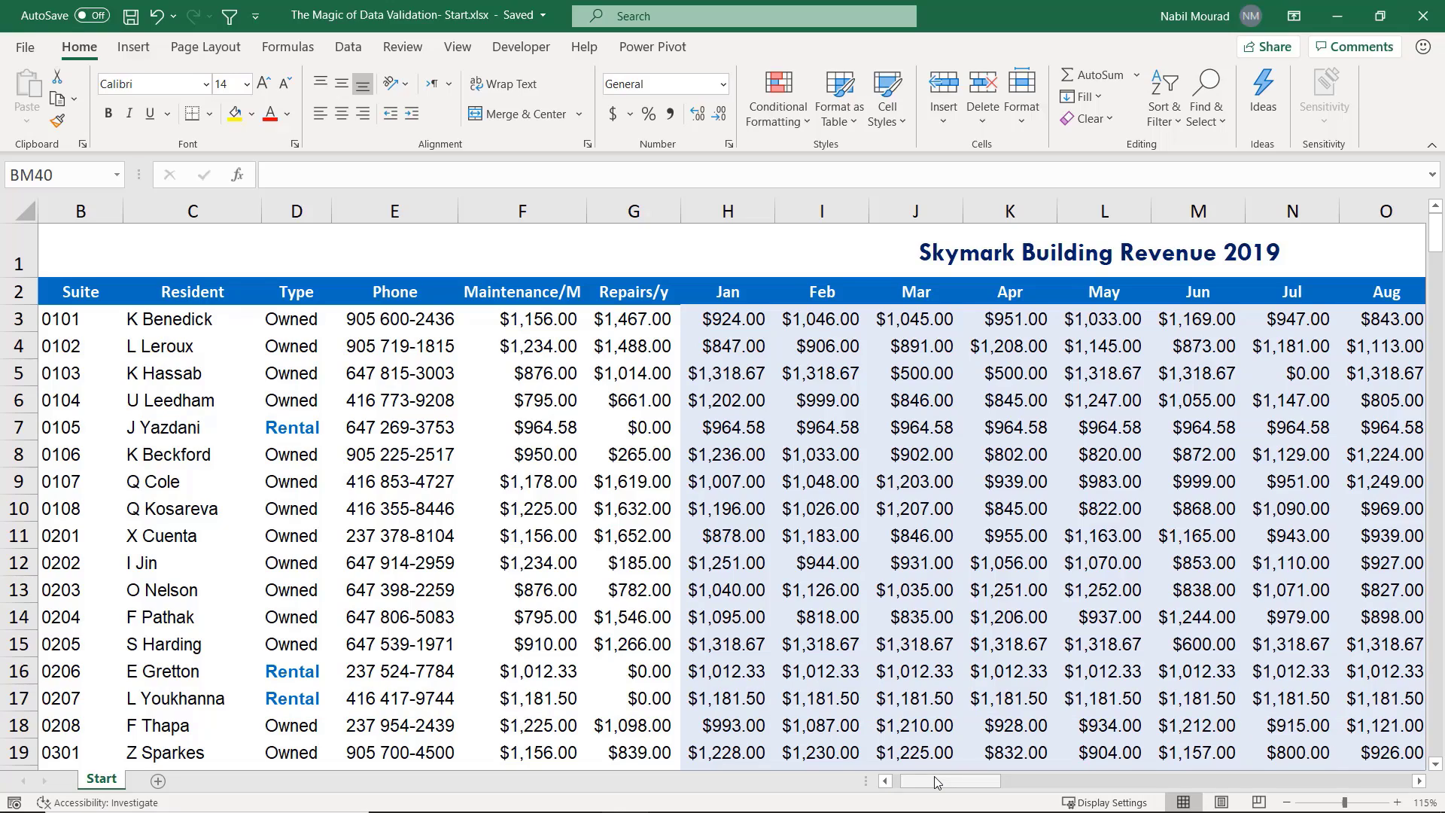
click(1419, 782)
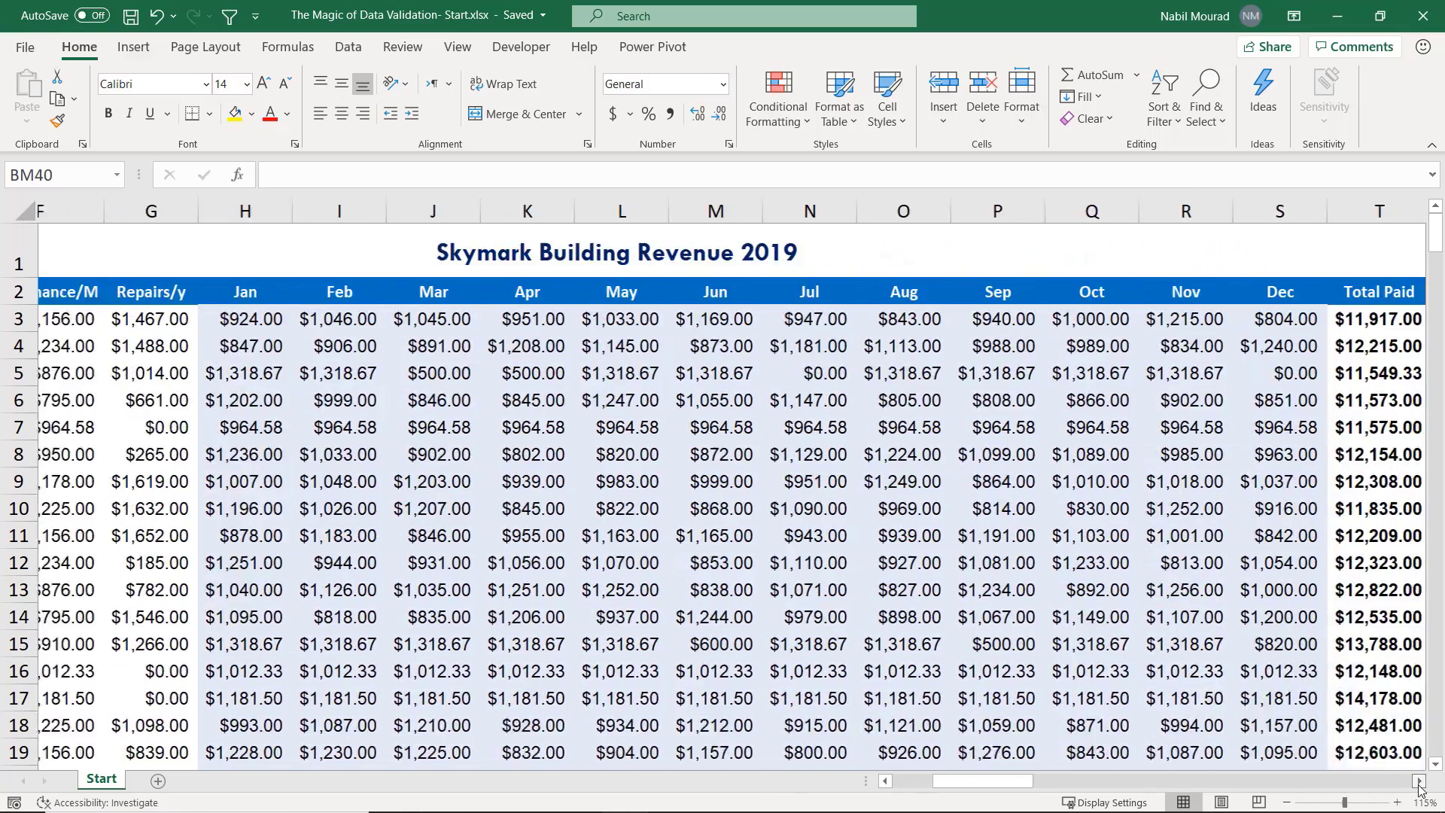
click(1419, 784)
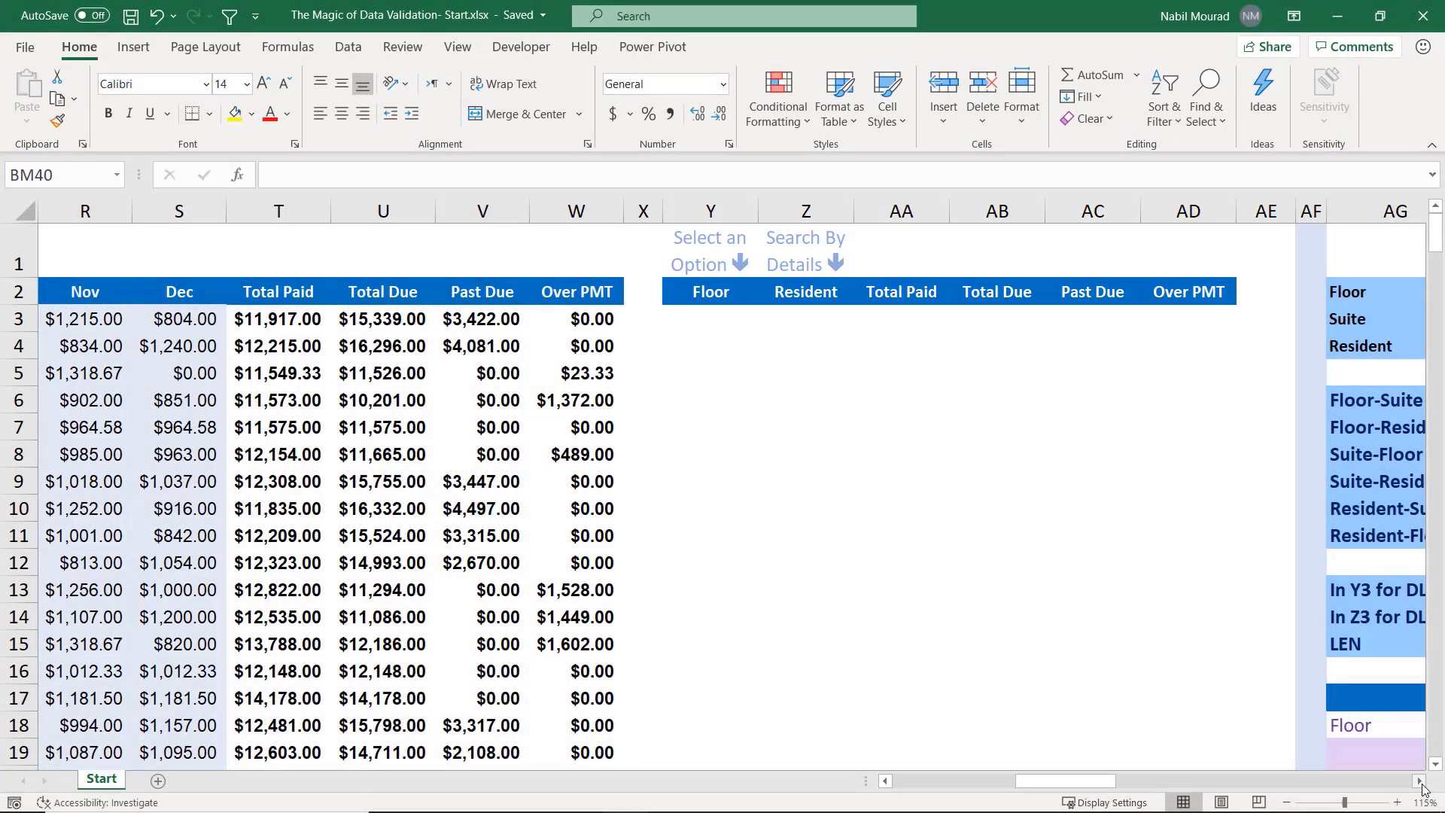
click(1420, 785)
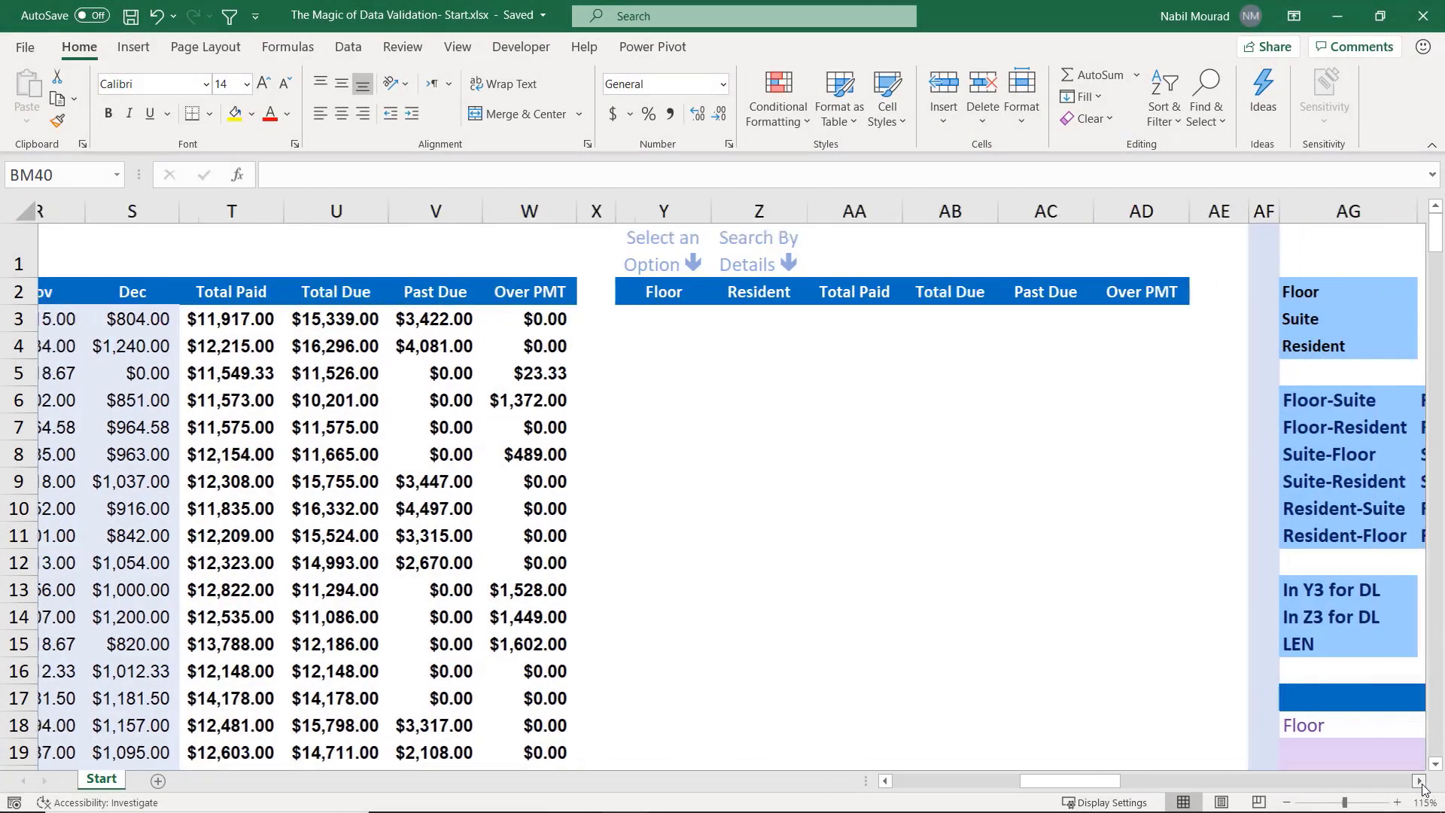
drag(1422, 785, 1422, 785)
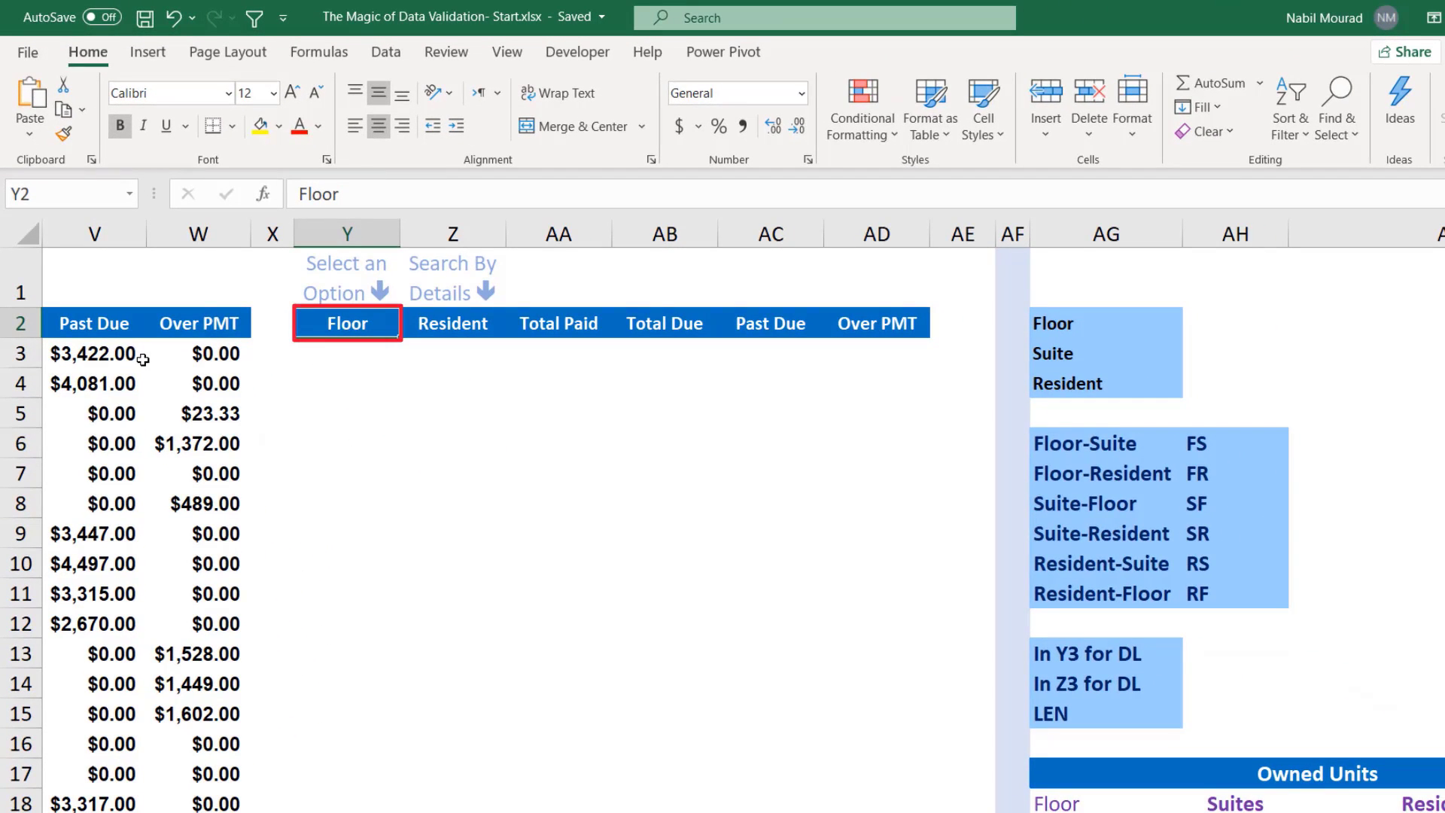
Set up list data validation for the Floor header cell Y2, using the options in AG2:AG4 as the source
click(395, 61)
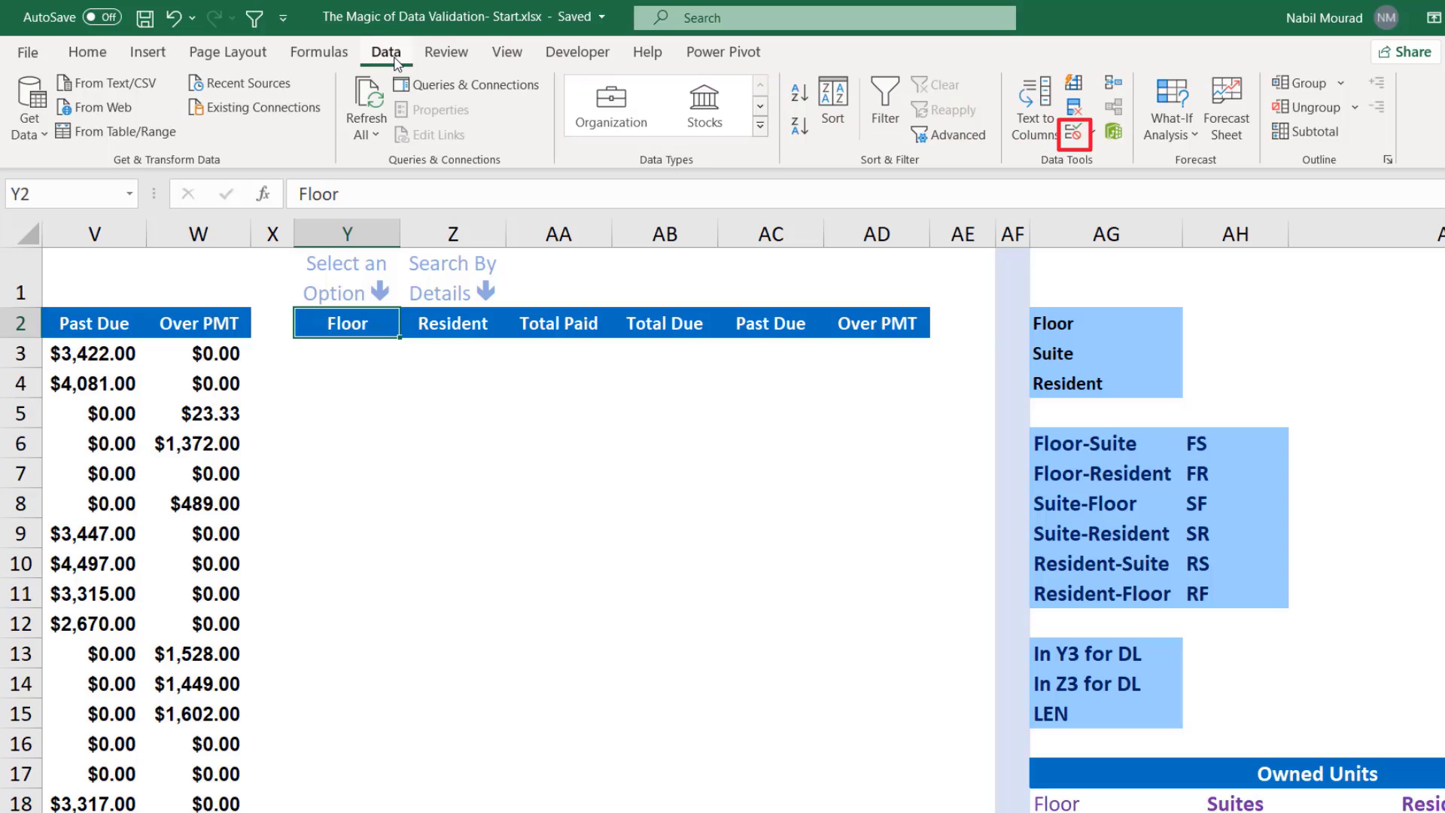
click(1072, 133)
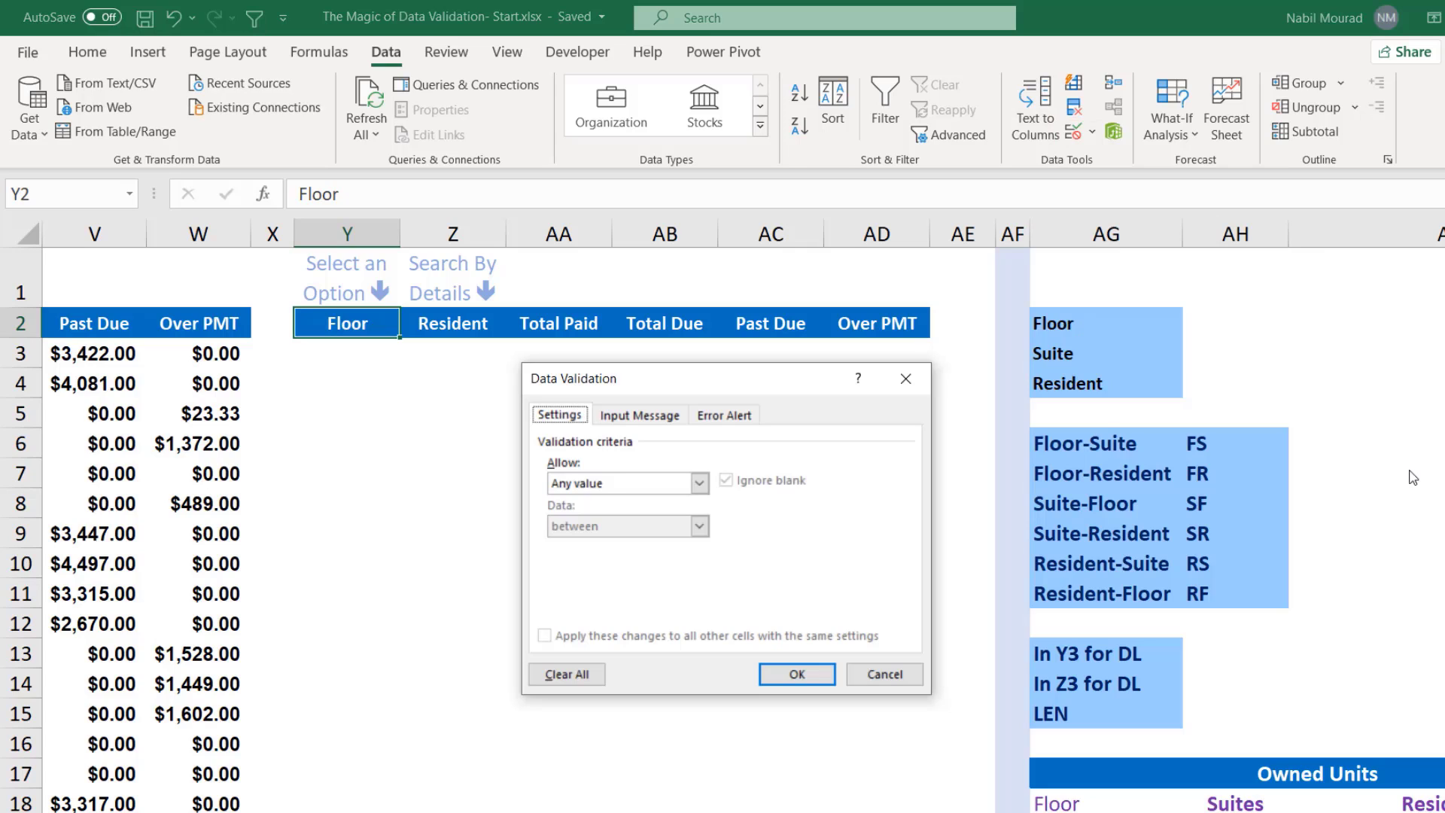
click(700, 483)
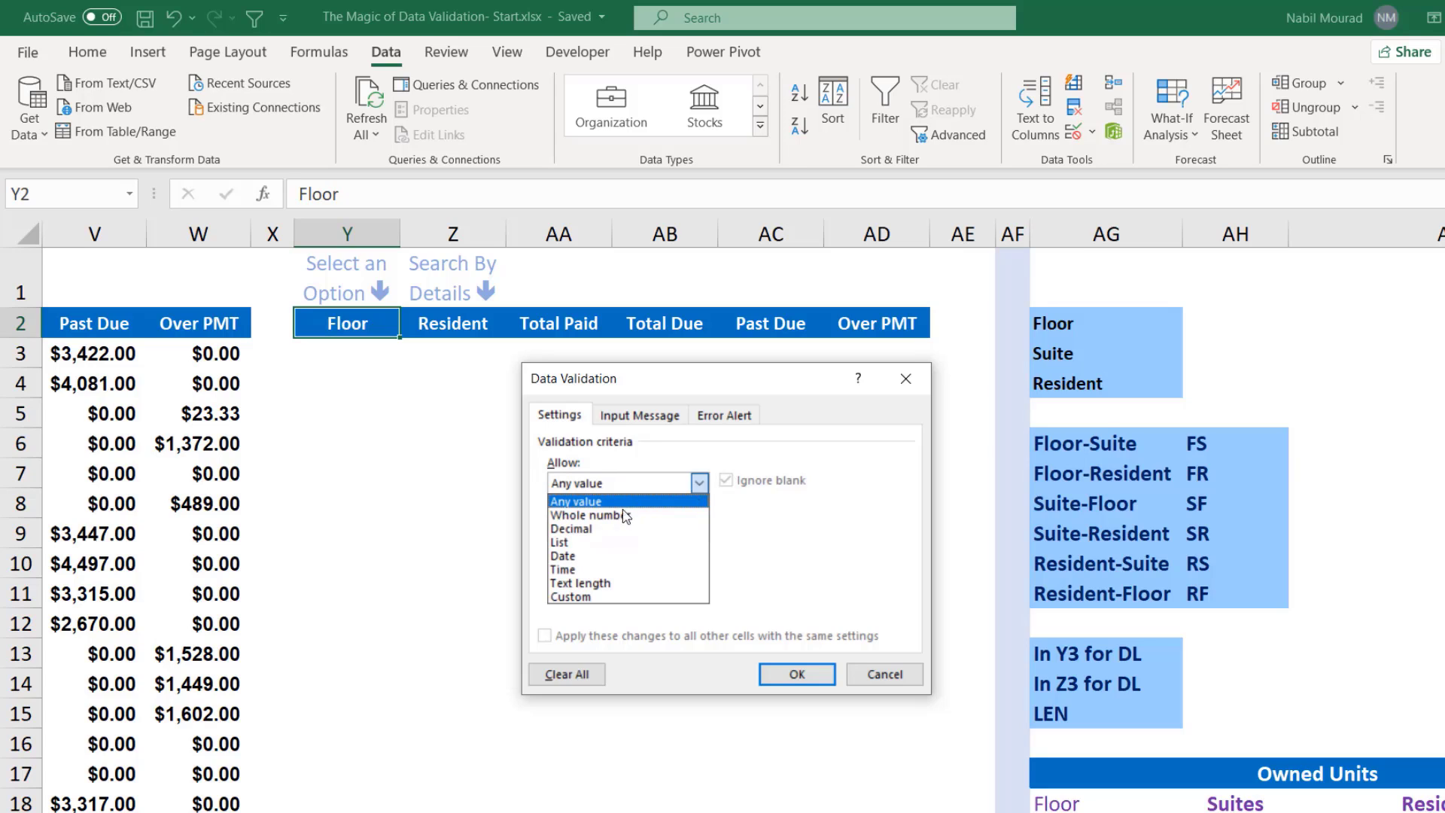
click(584, 543)
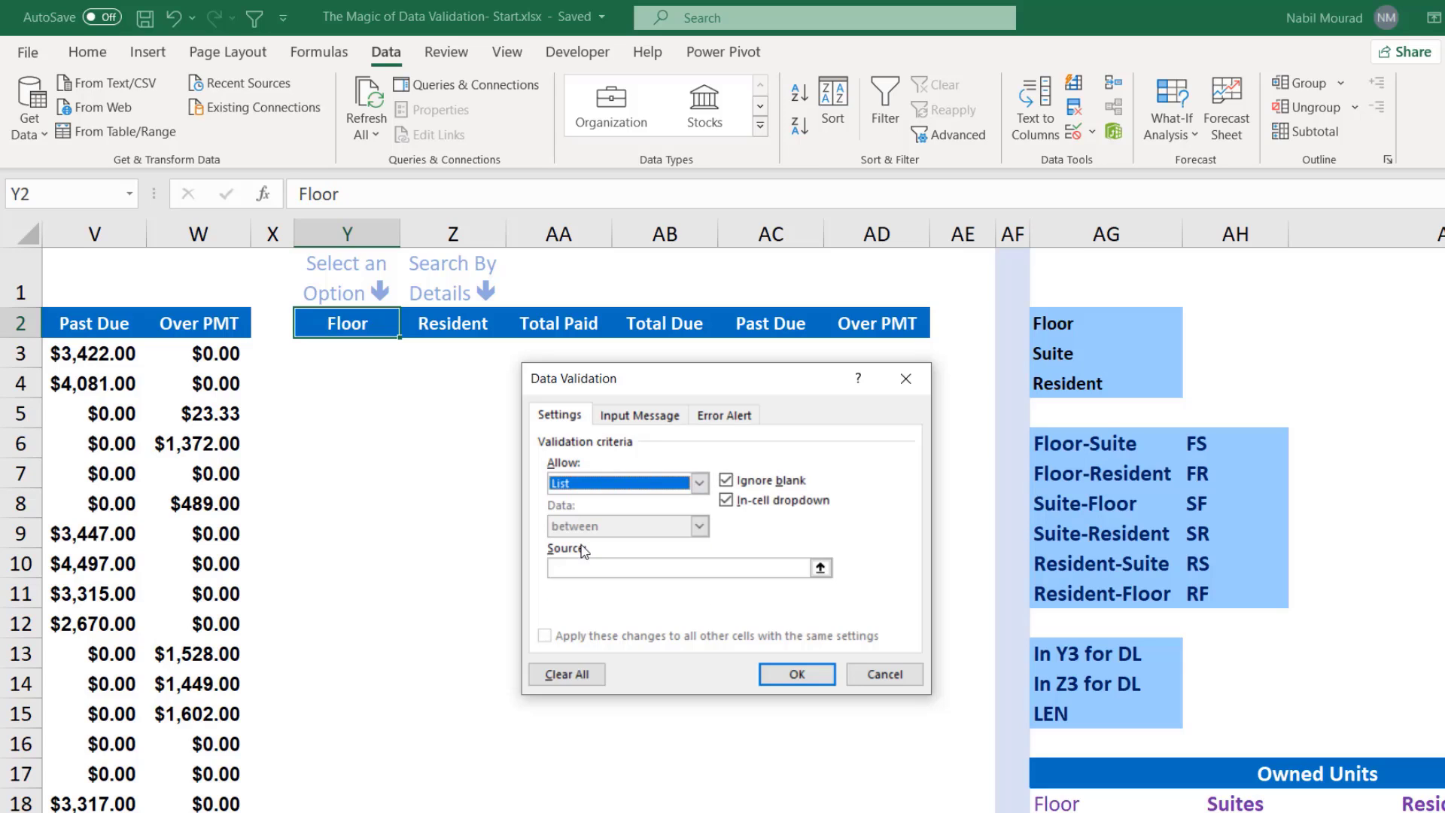
click(582, 566)
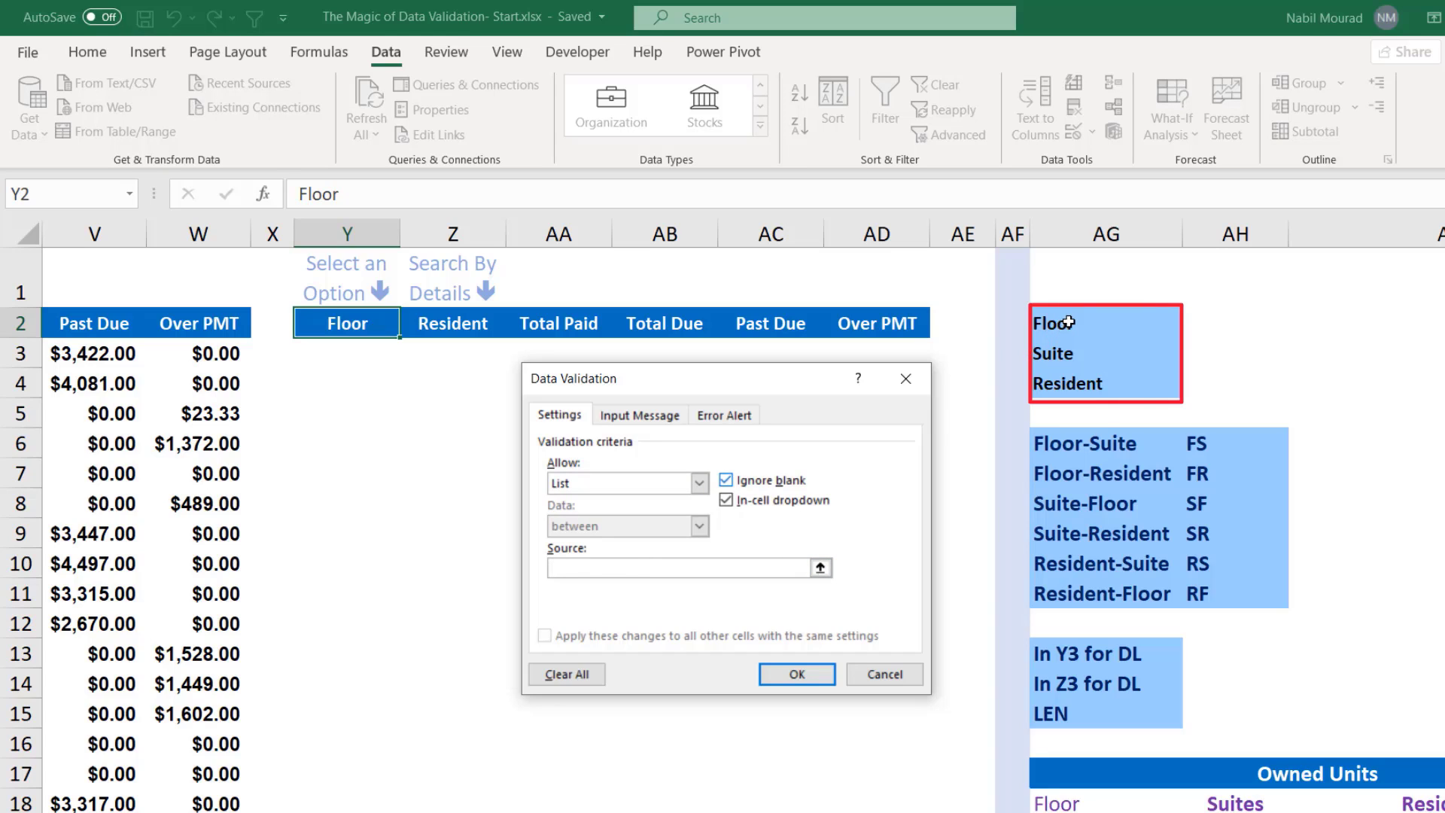
drag(1068, 322, 1079, 383)
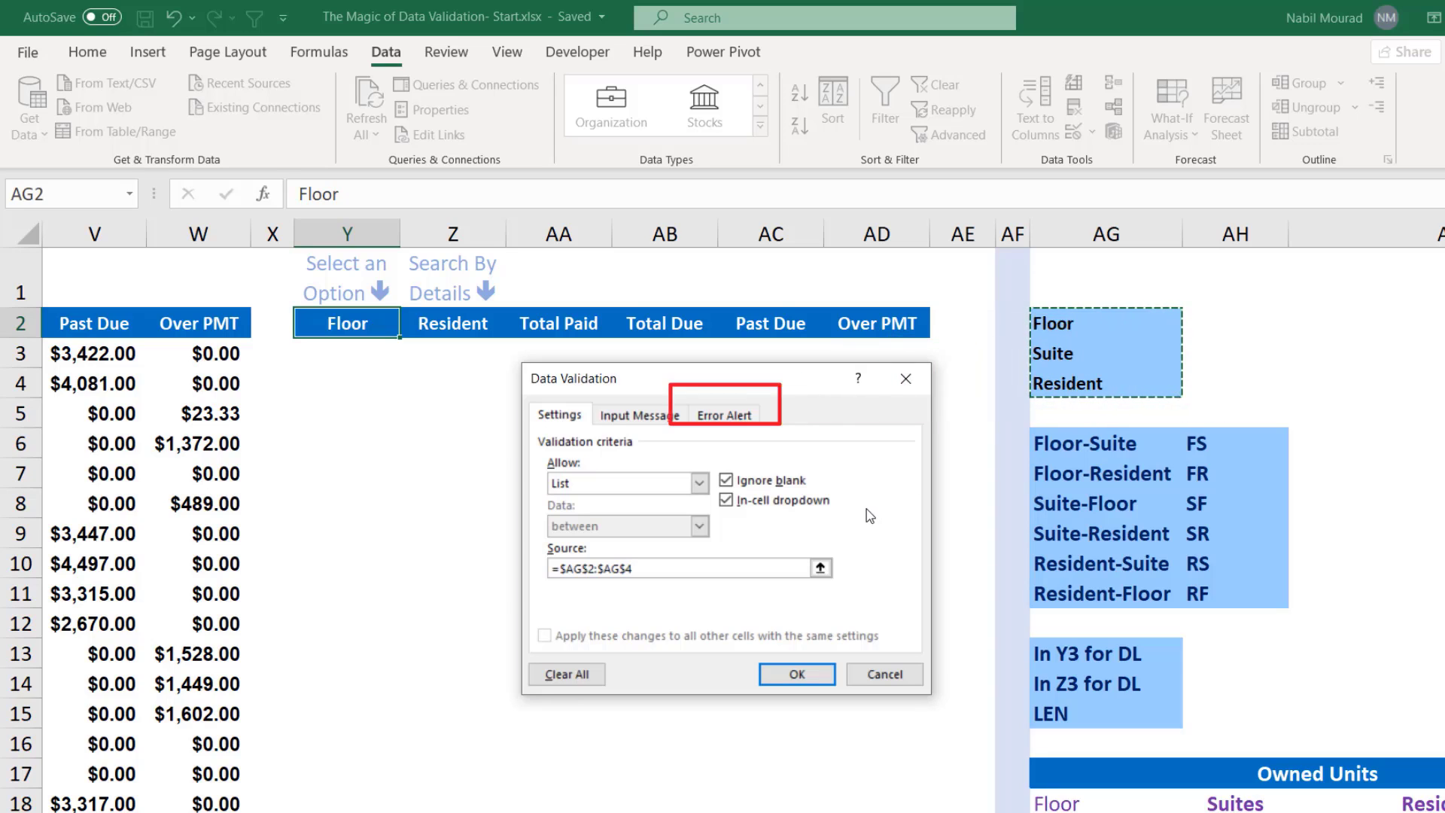
Add an input message to Y2 titled "Select an option to start search" reading "You can initiate your search either by Floor, Suite number or Resident's name"
click(633, 417)
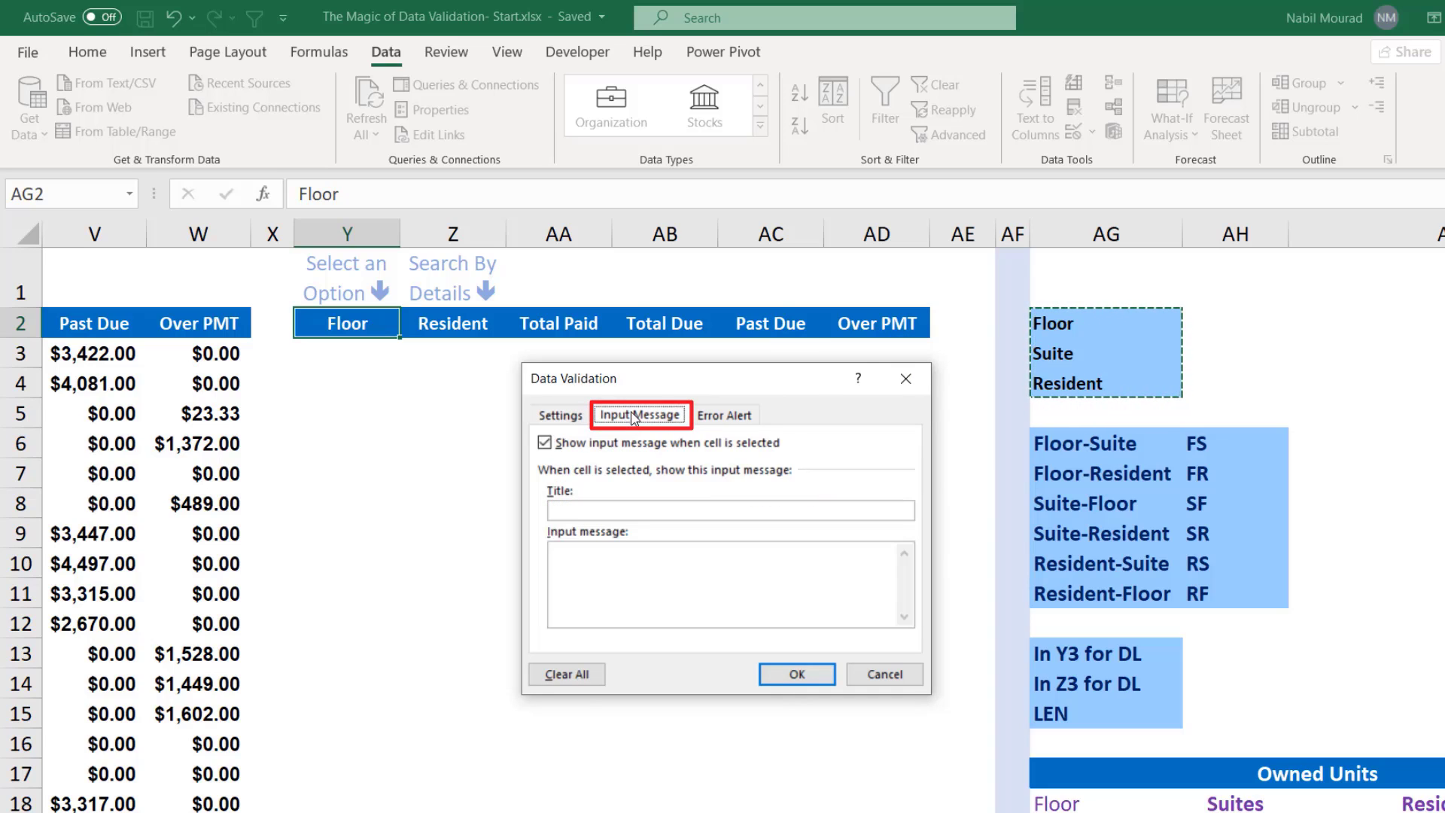
click(593, 511)
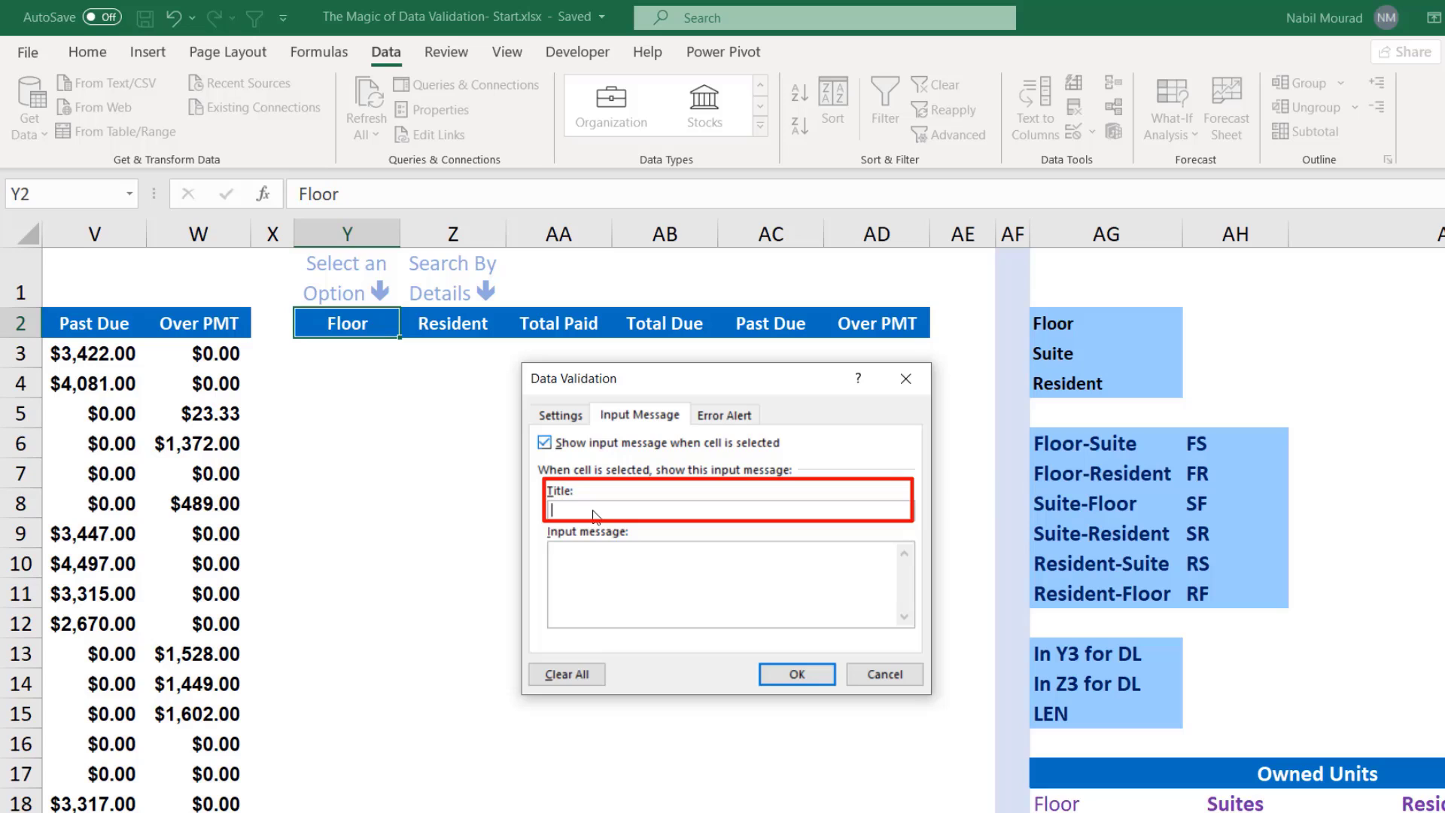
text(Select an option to start search)
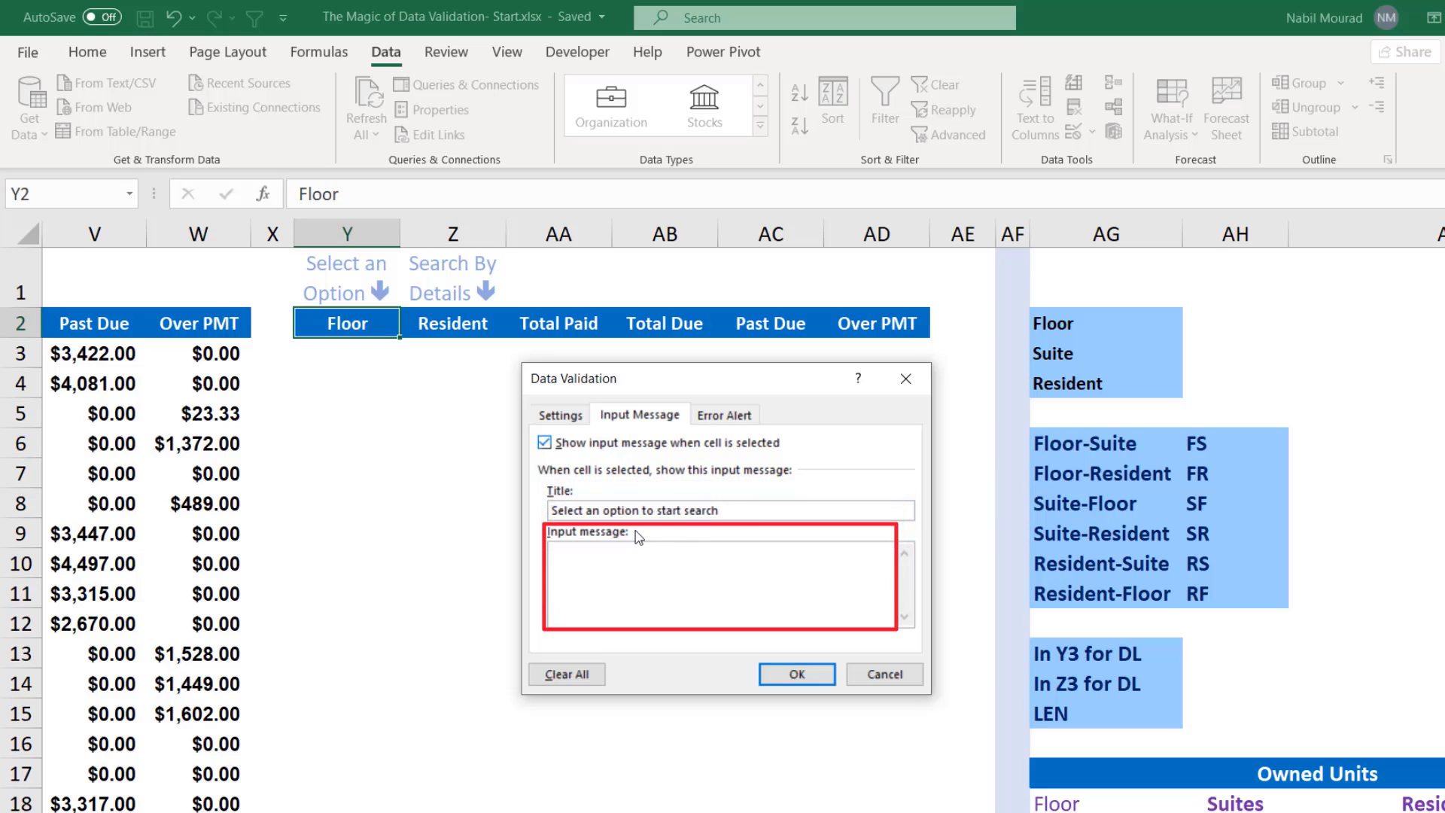
click(570, 561)
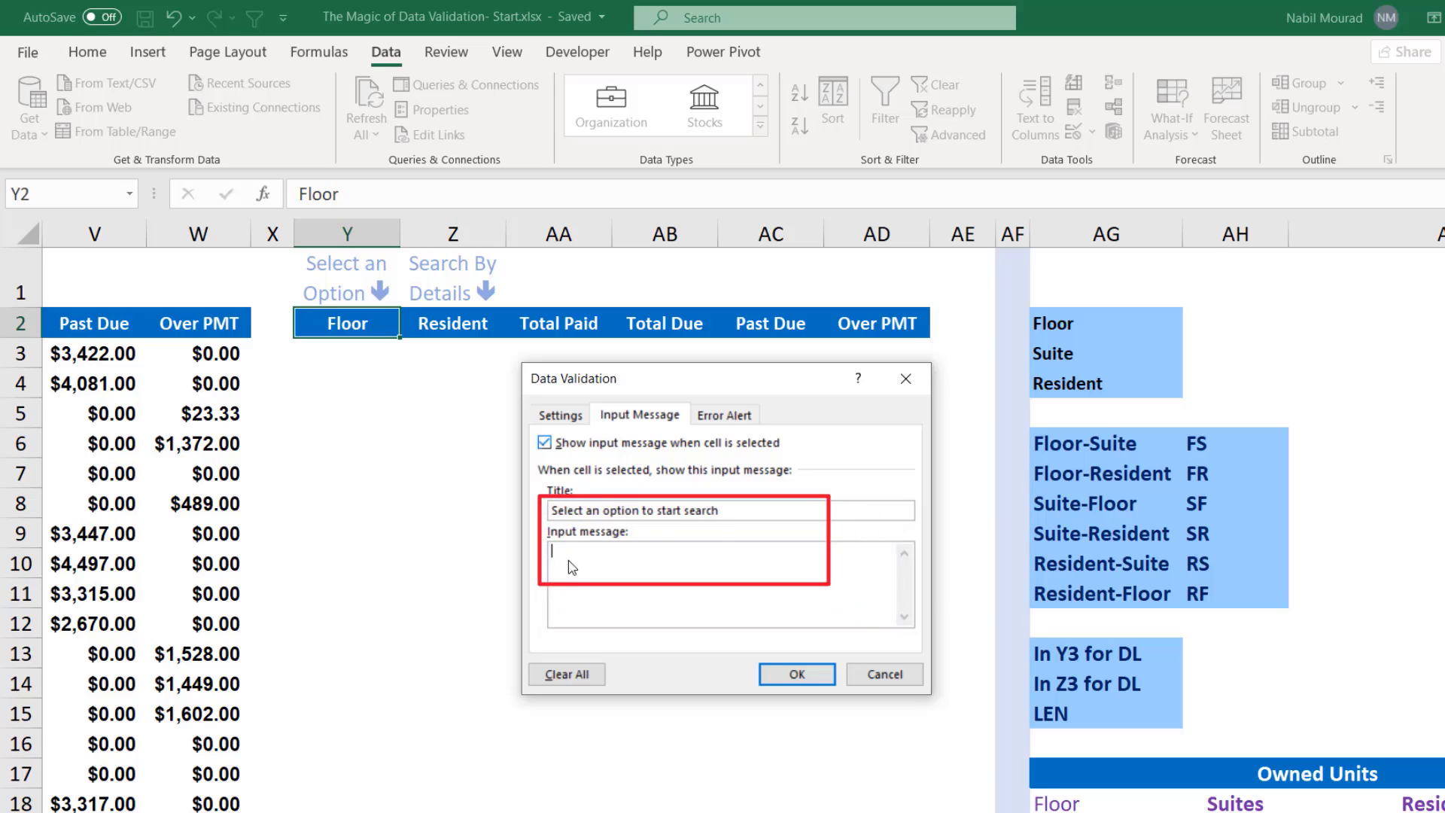
text(You can initiate your search either by Floor, Suite number or Resident's name)
click(559, 416)
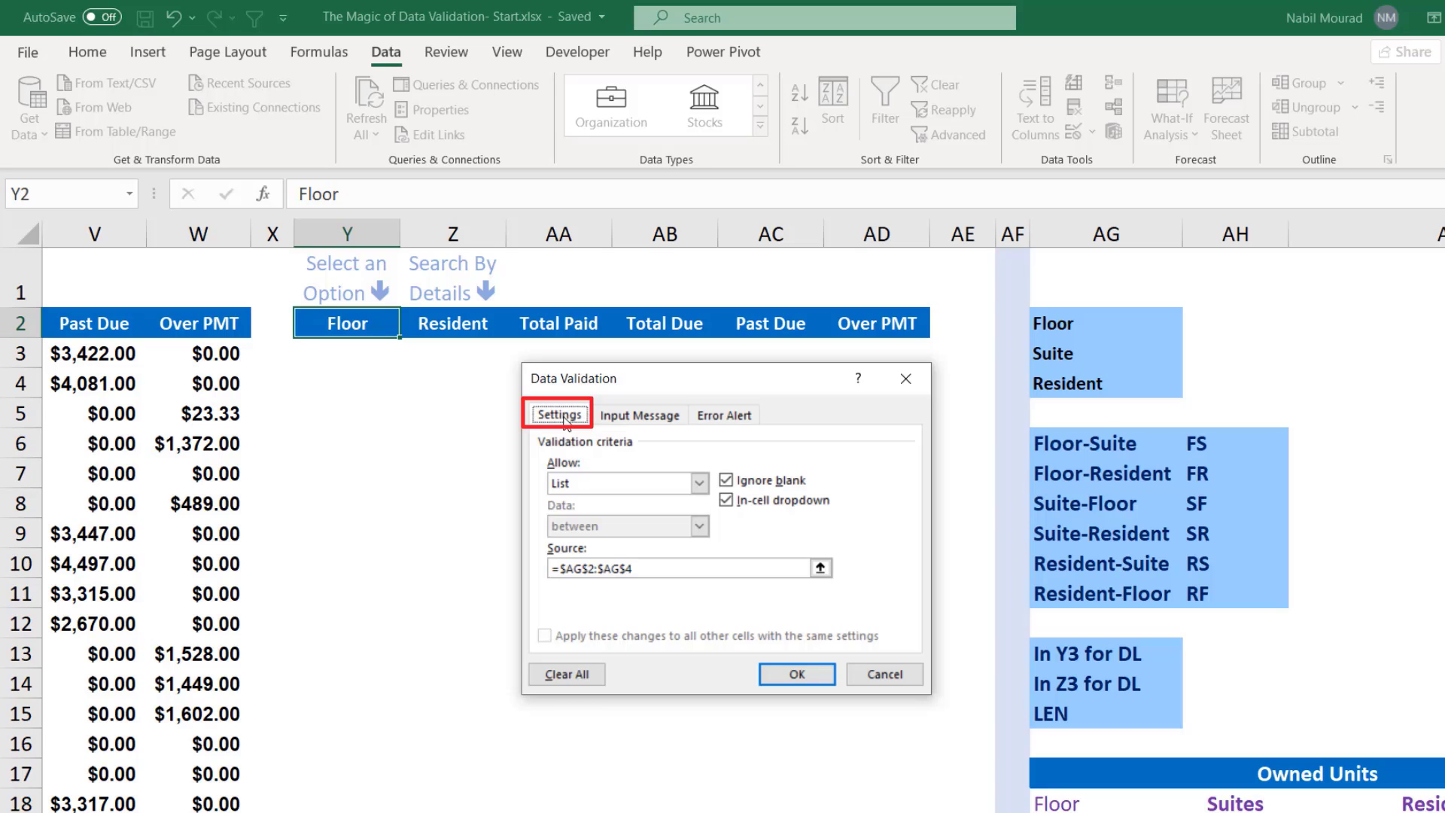
click(798, 674)
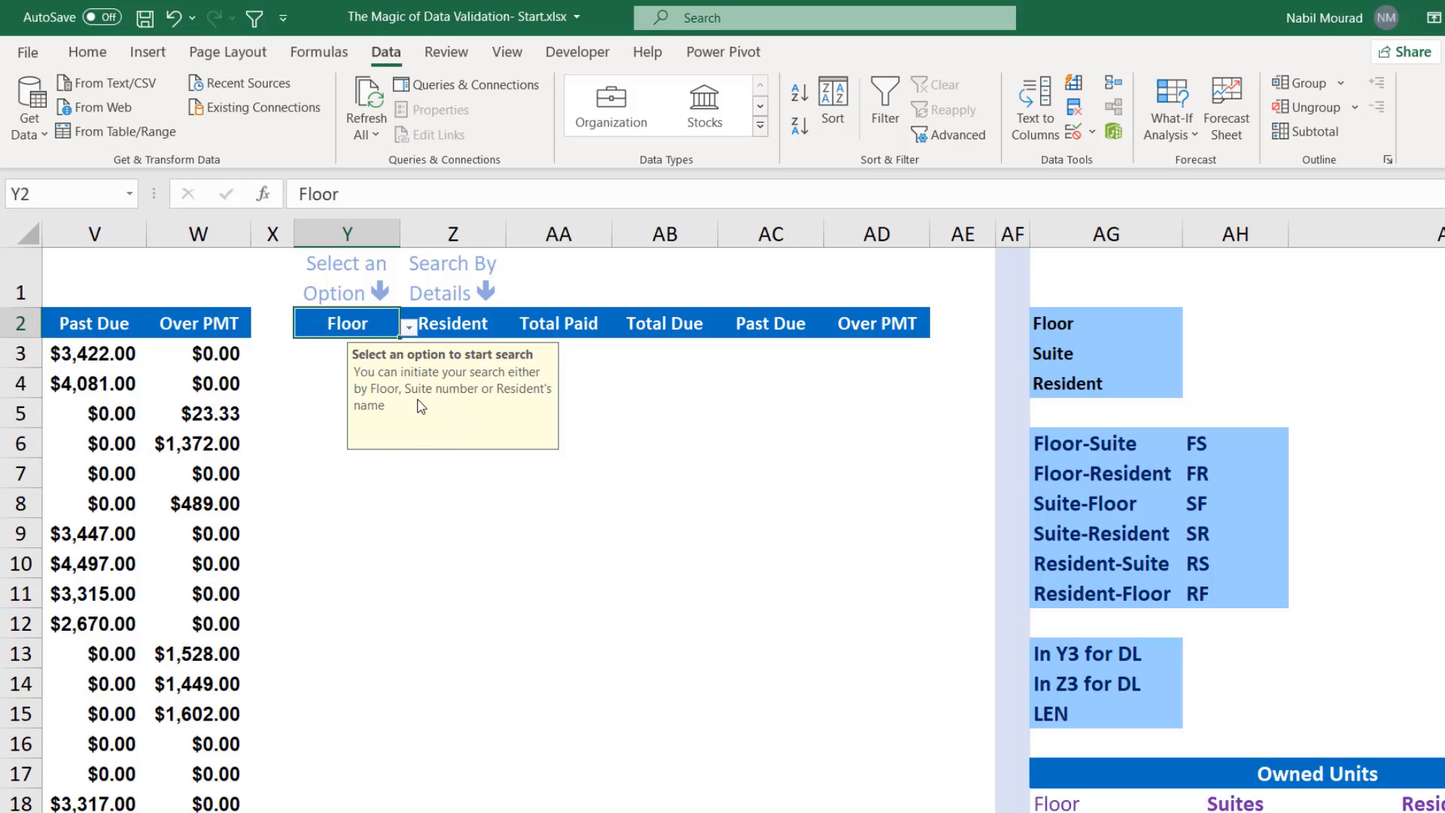
Check the options offered by the drop-down list in Y2 without changing the selection, and go to header cell Z2
click(408, 328)
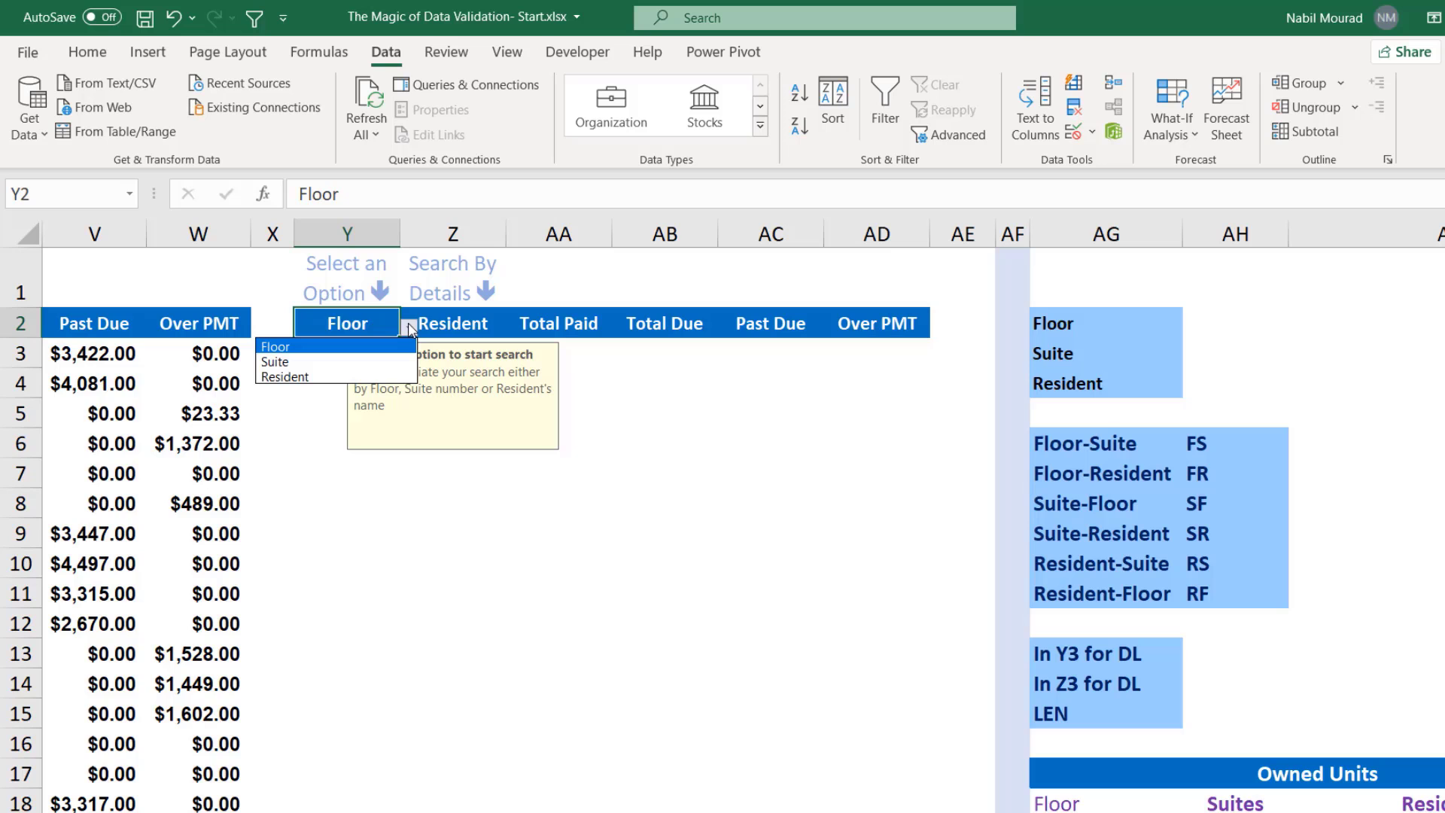
click(408, 326)
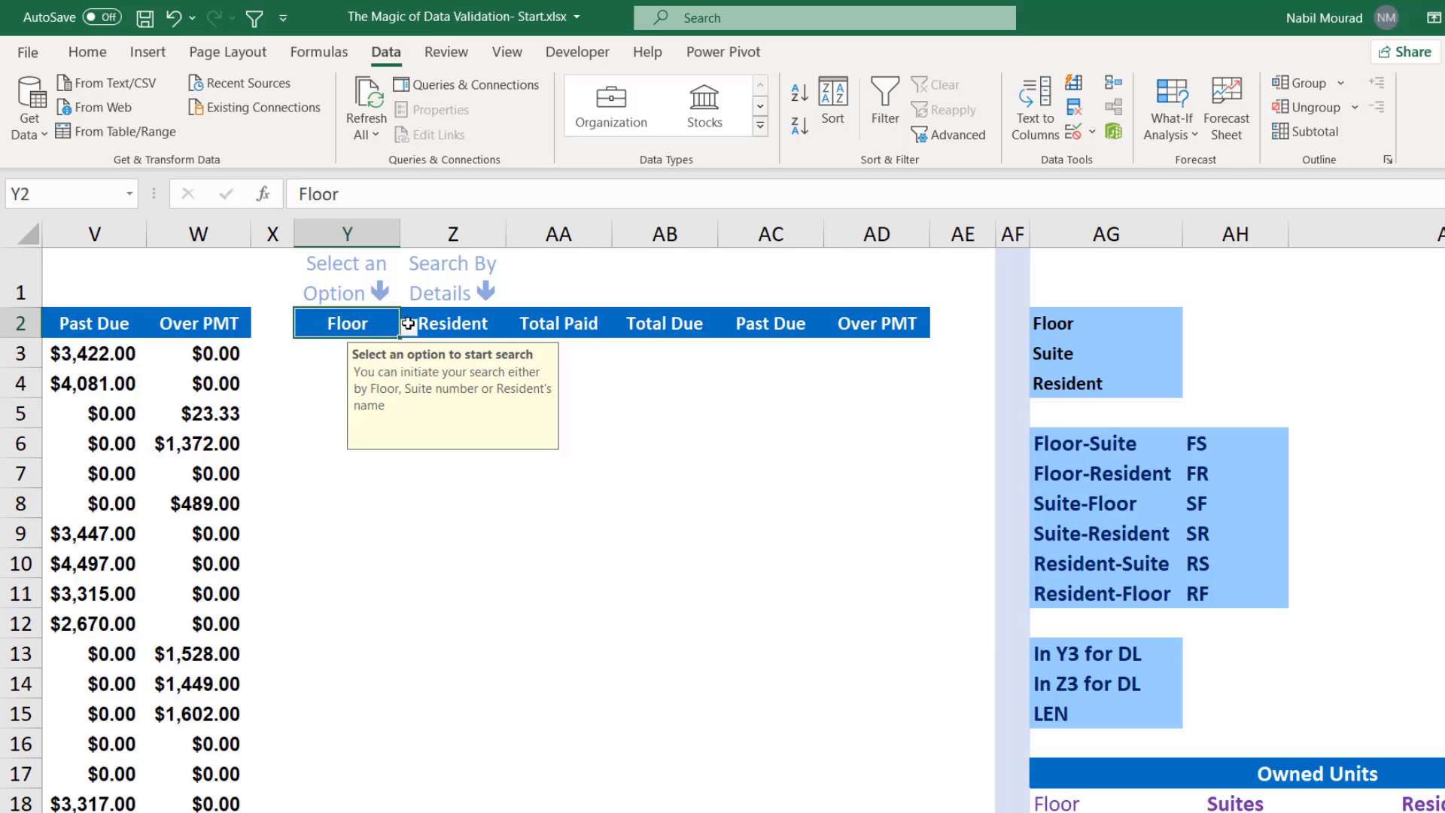
click(448, 324)
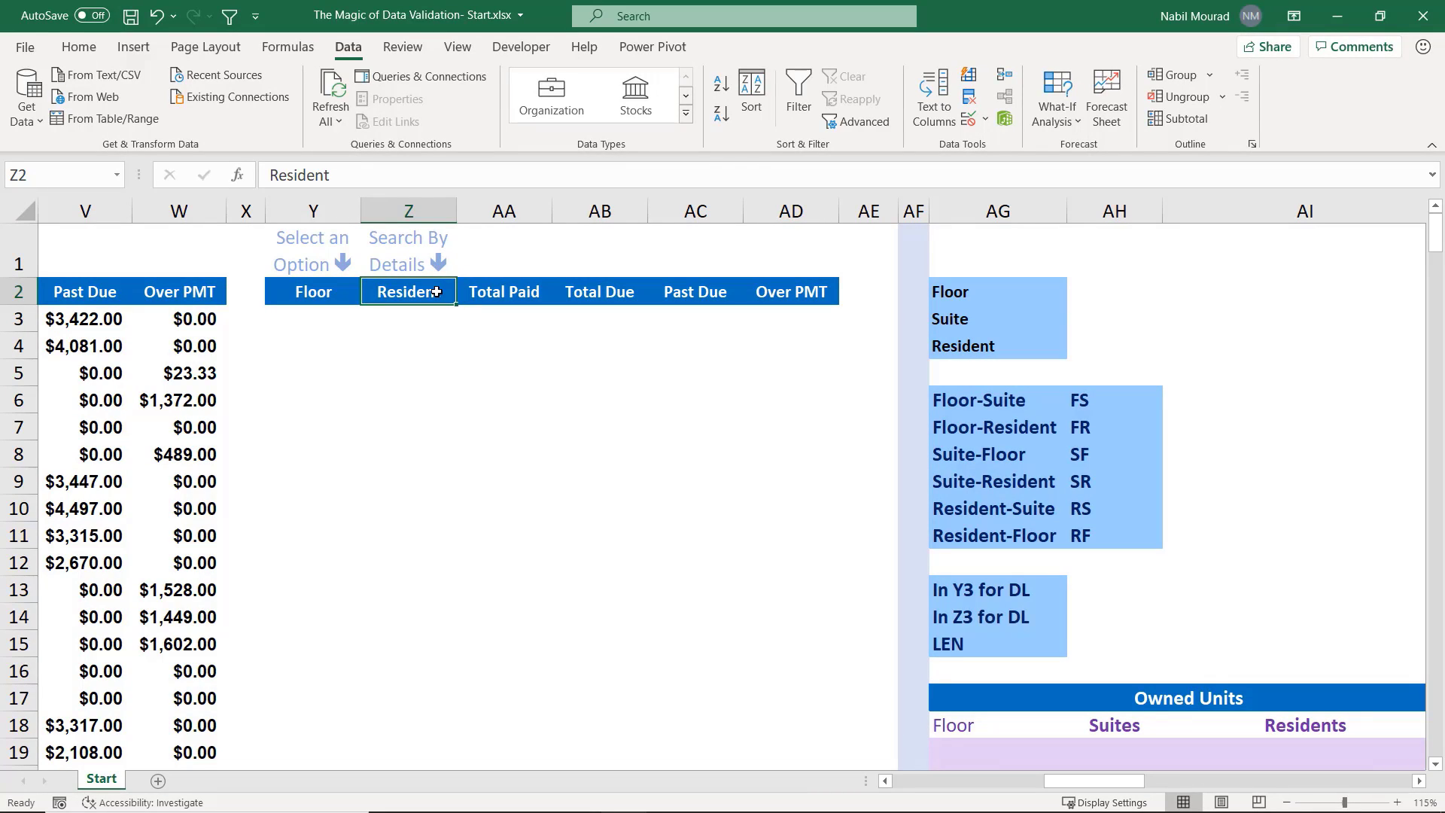
Enter =COUNTIF(Y2,AG2:AG4) in AH2 to compare the Y2 selection against the three search options
click(1112, 299)
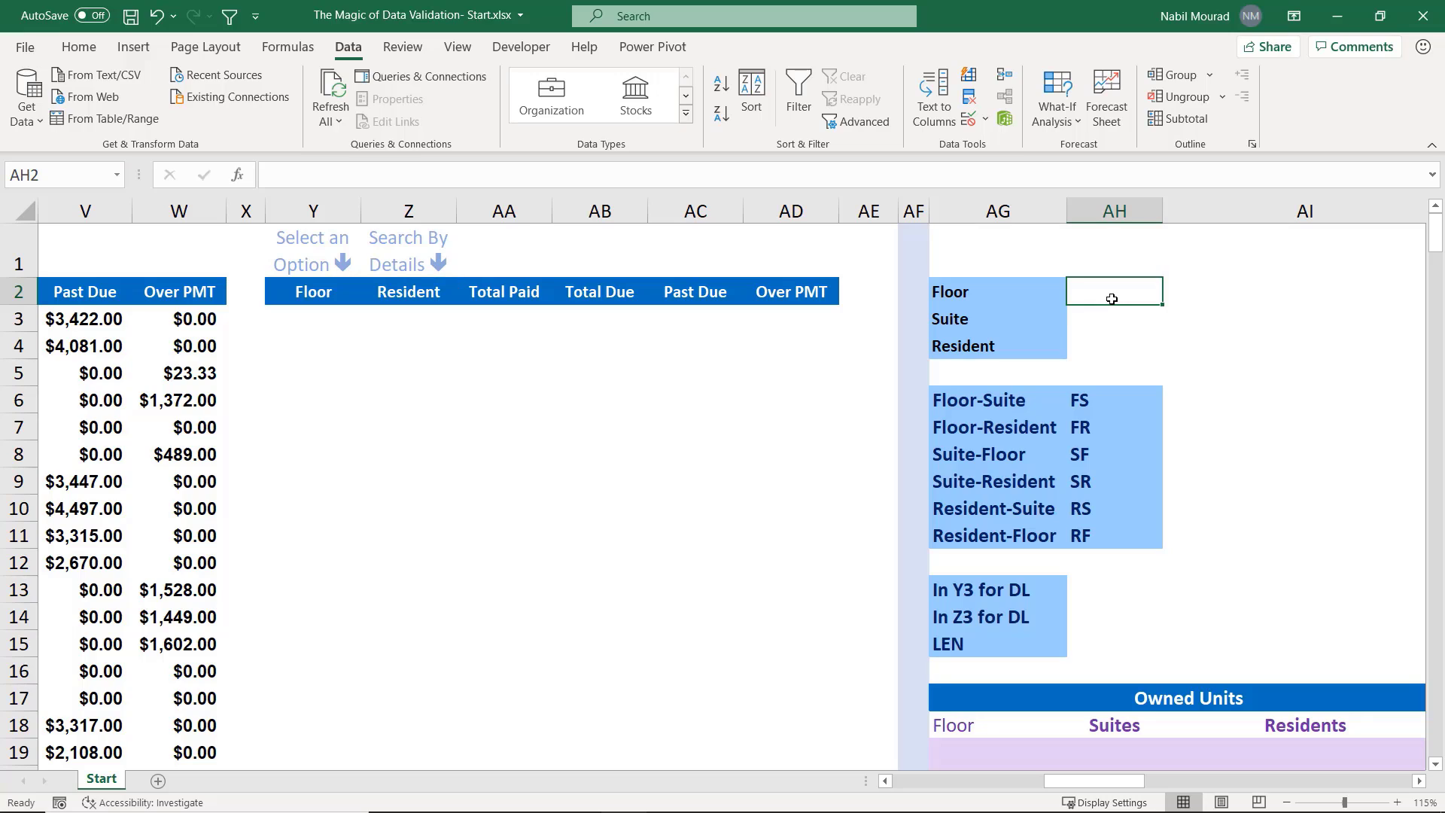
text(=countif)
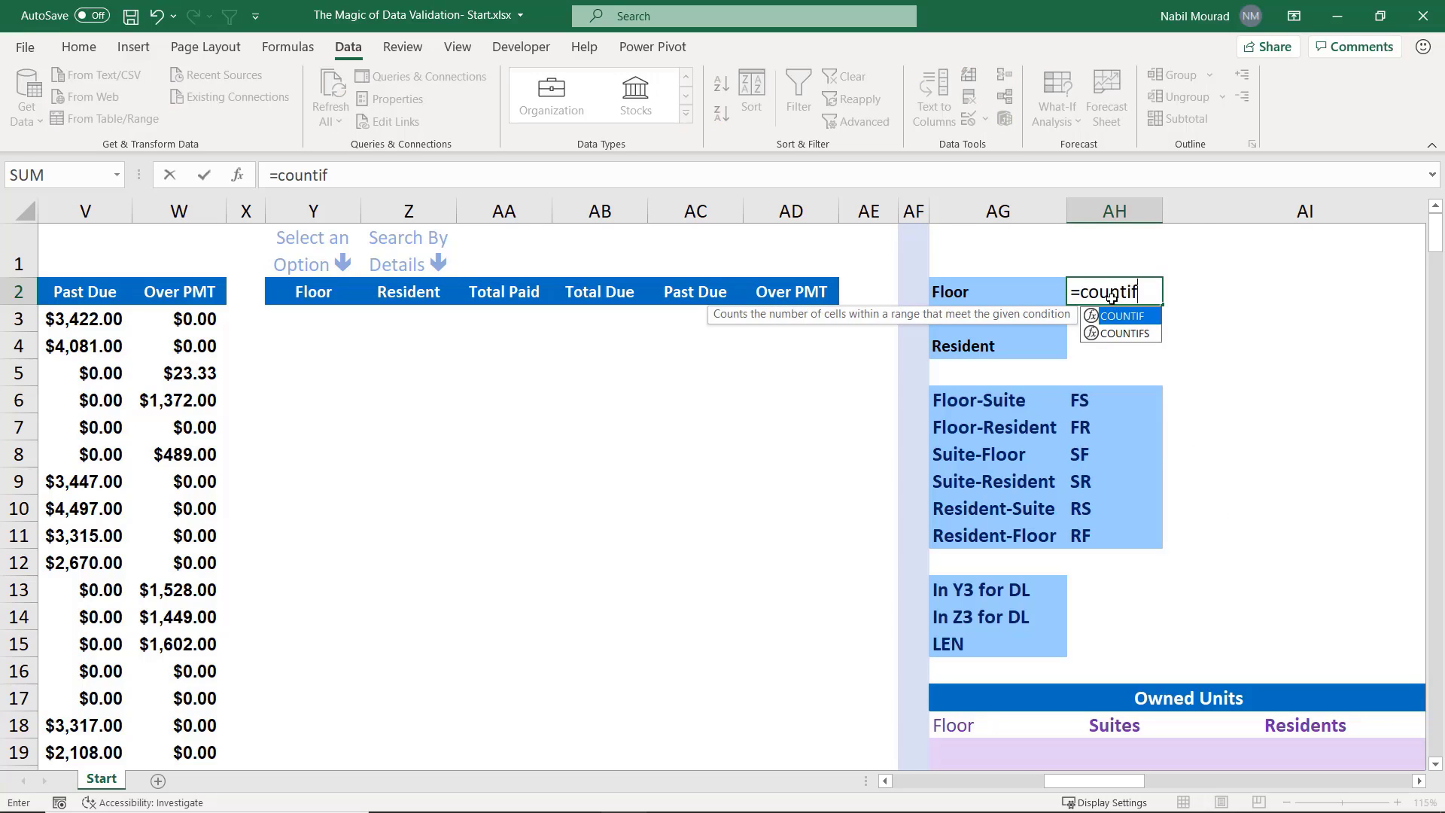
key(Tab)
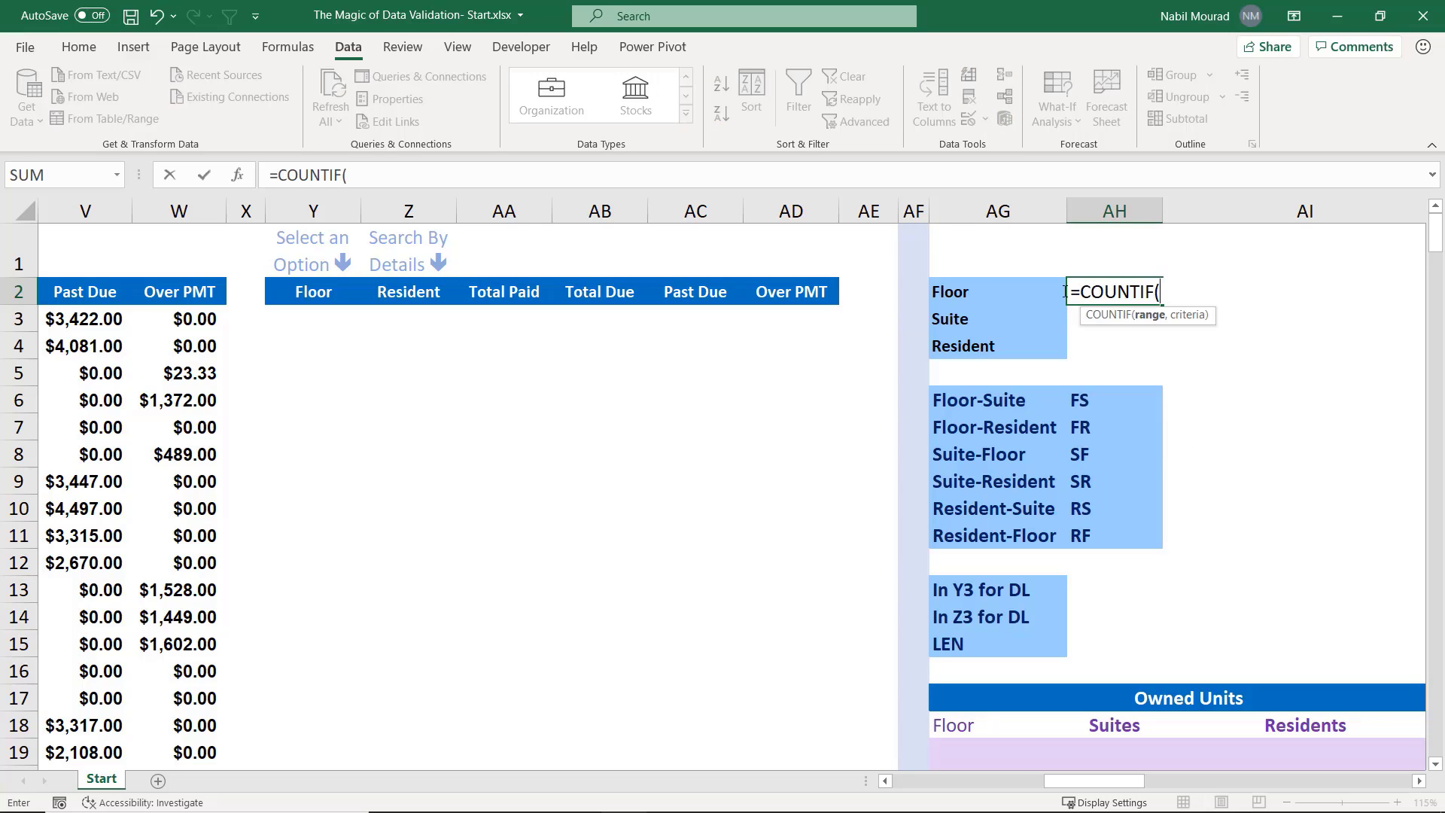
click(311, 285)
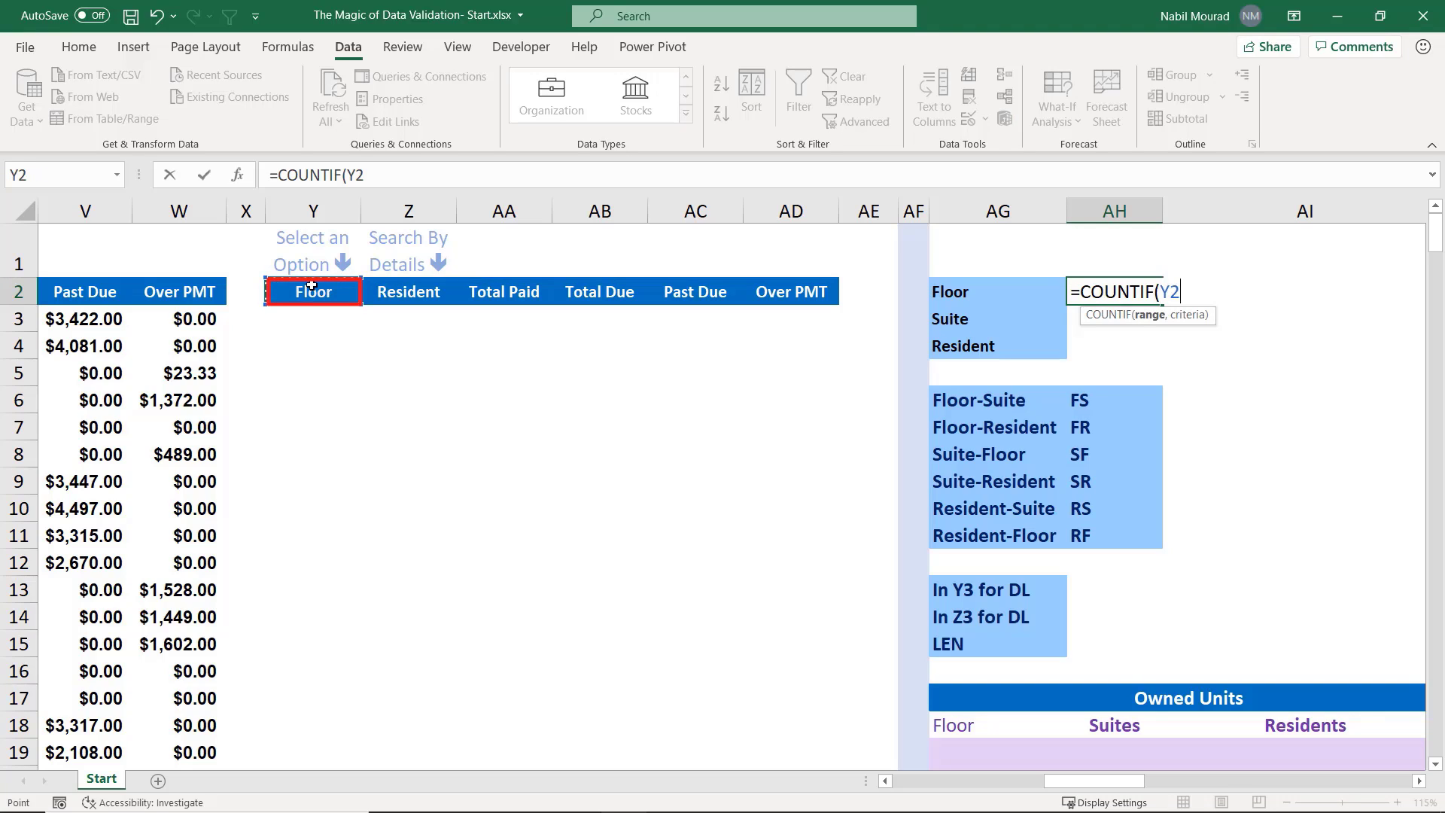
text(,)
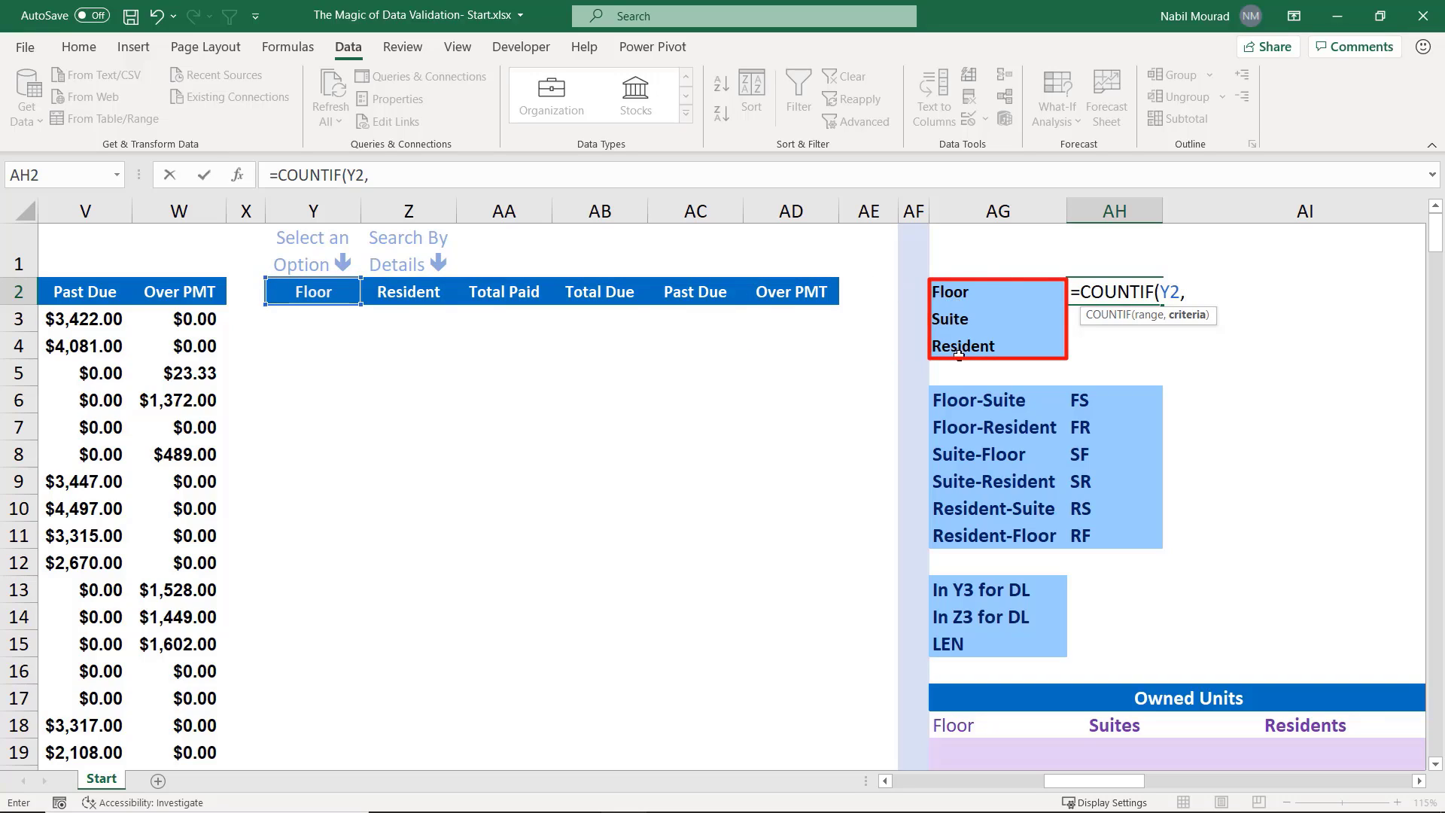
drag(972, 288, 971, 354)
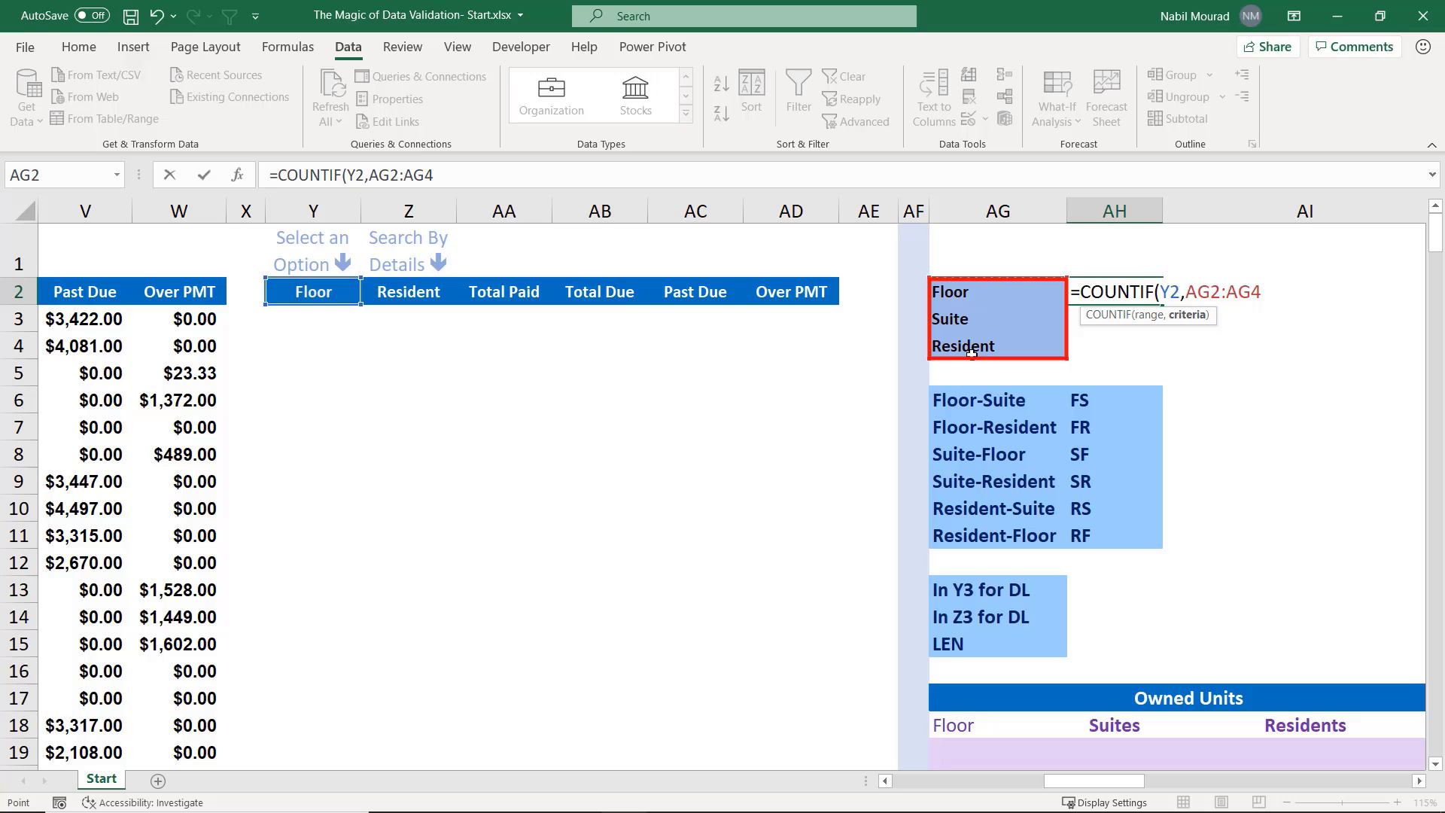
text())
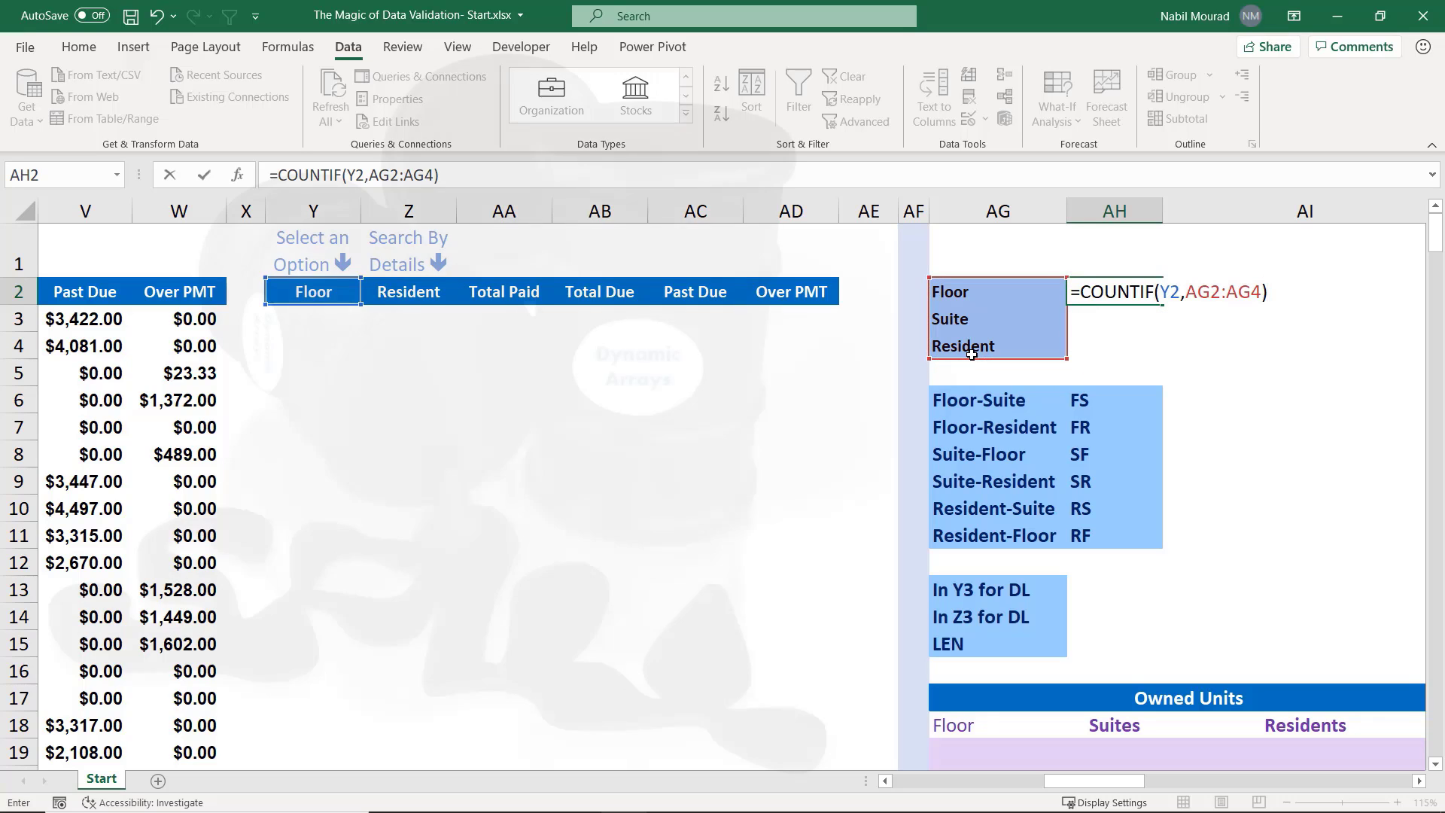
key(Return)
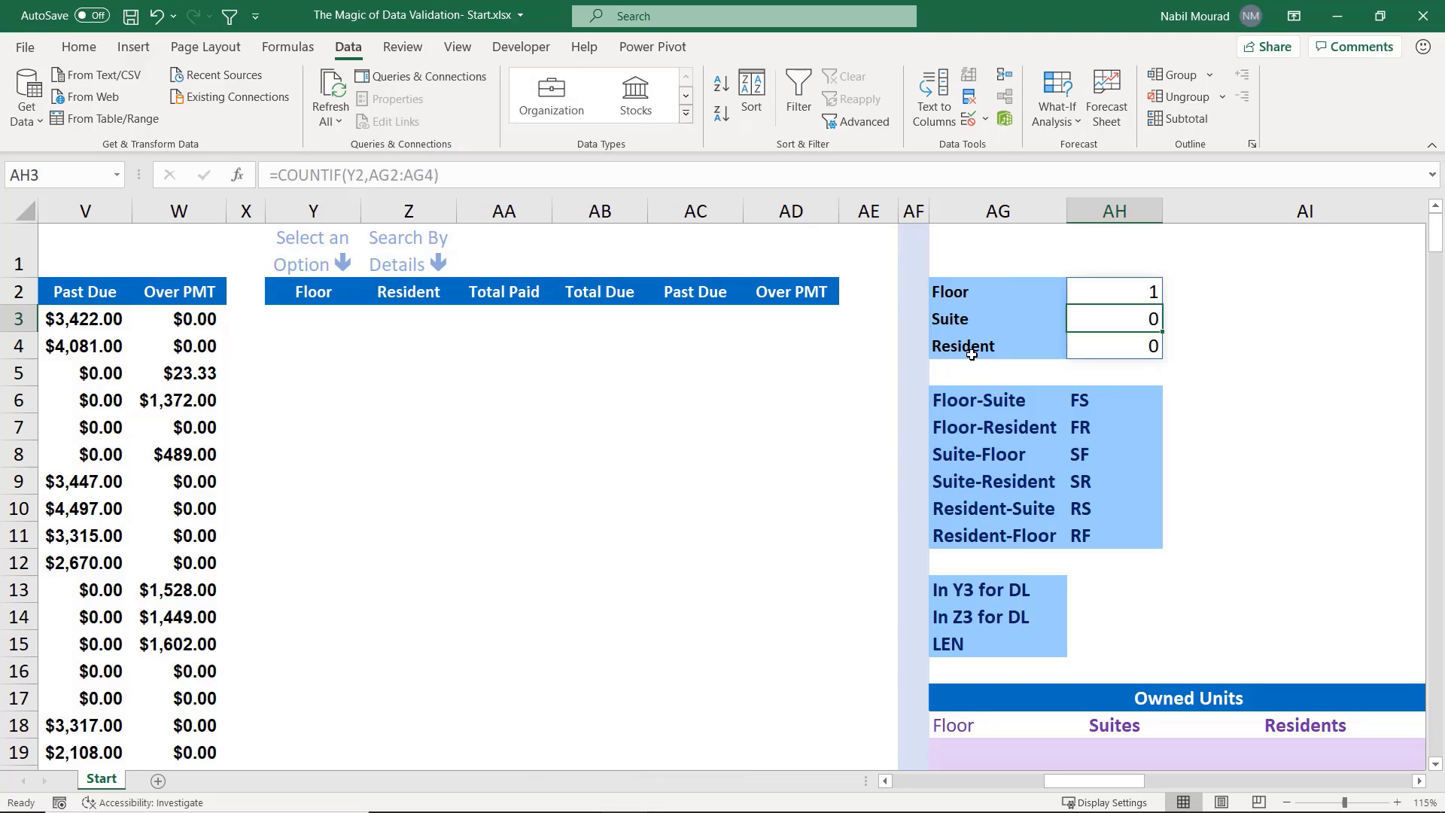
Extend the AH2 formula to =COUNTIF(Y2,AG2:AG4)<1 so it tests which options are not selected in Y2
click(1127, 296)
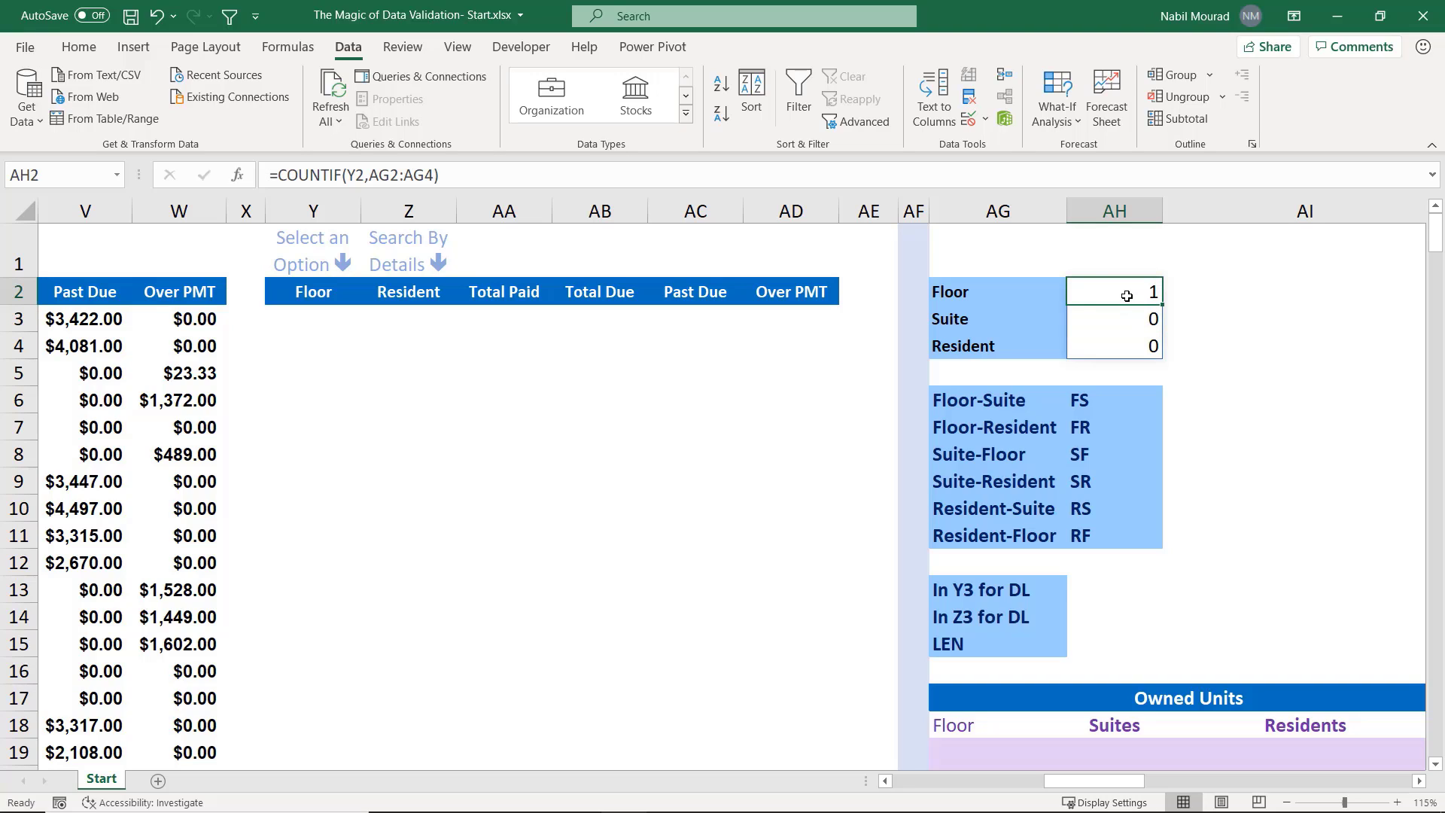
key(F2)
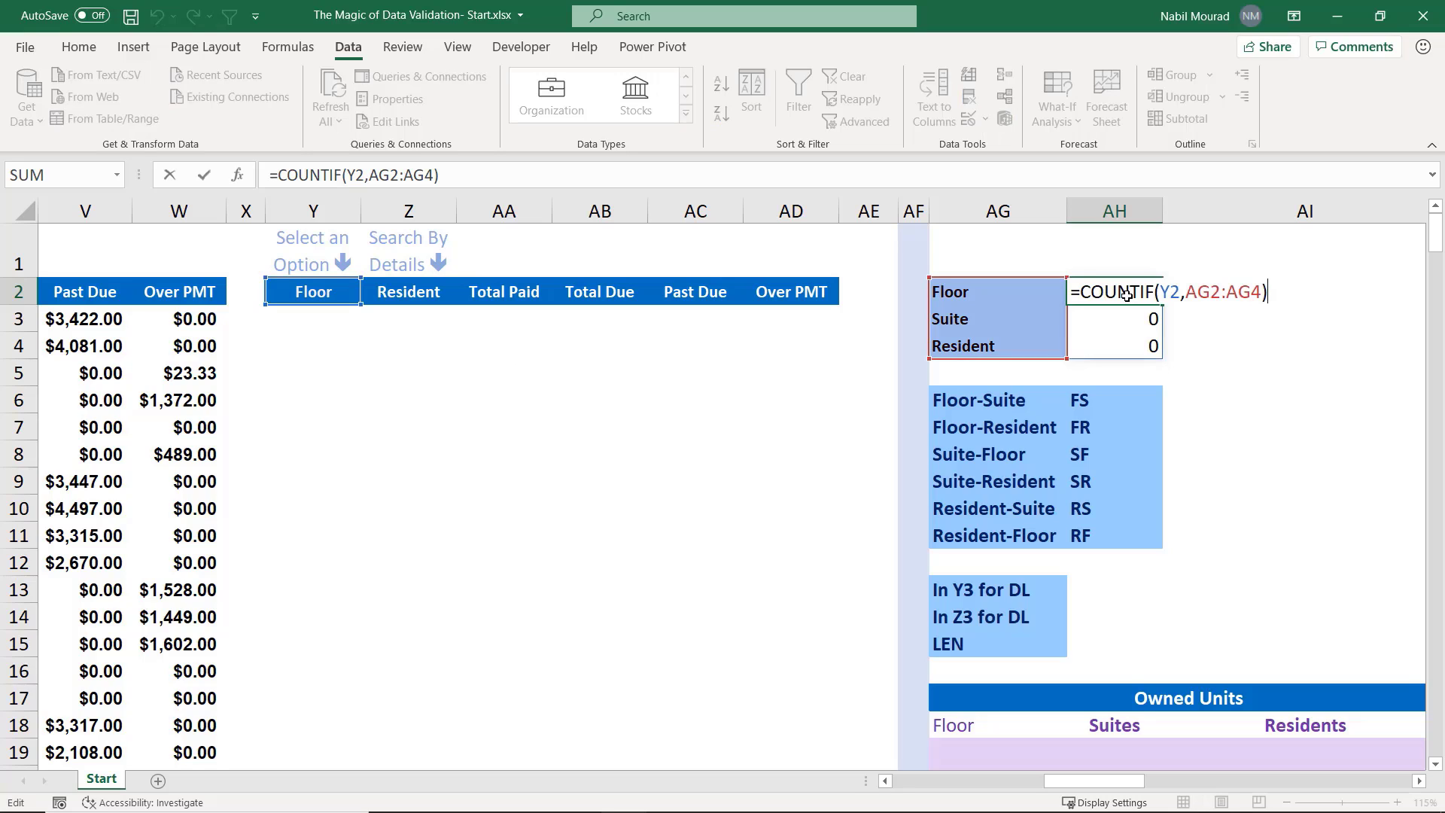
text(<1)
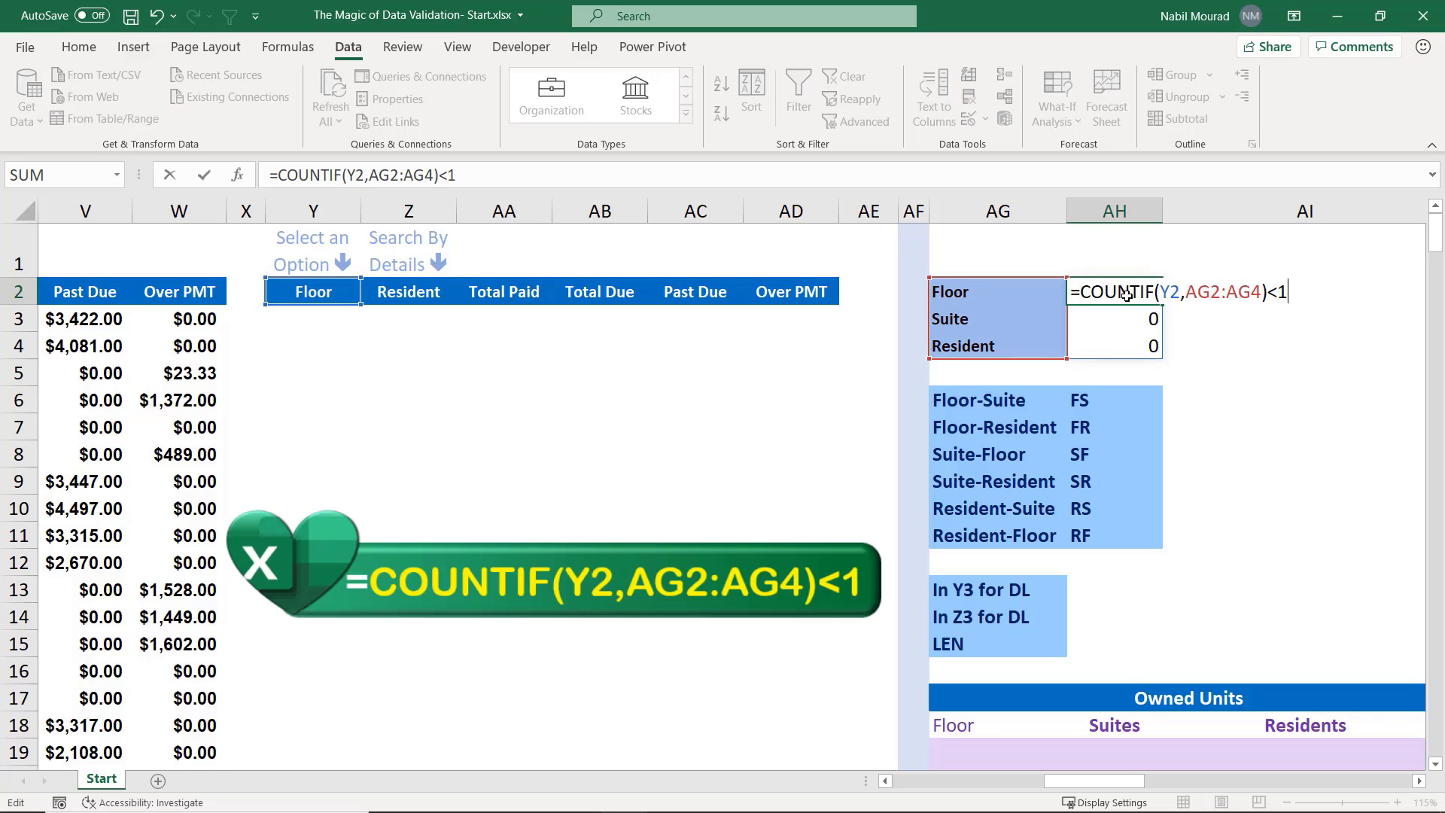
key(Return)
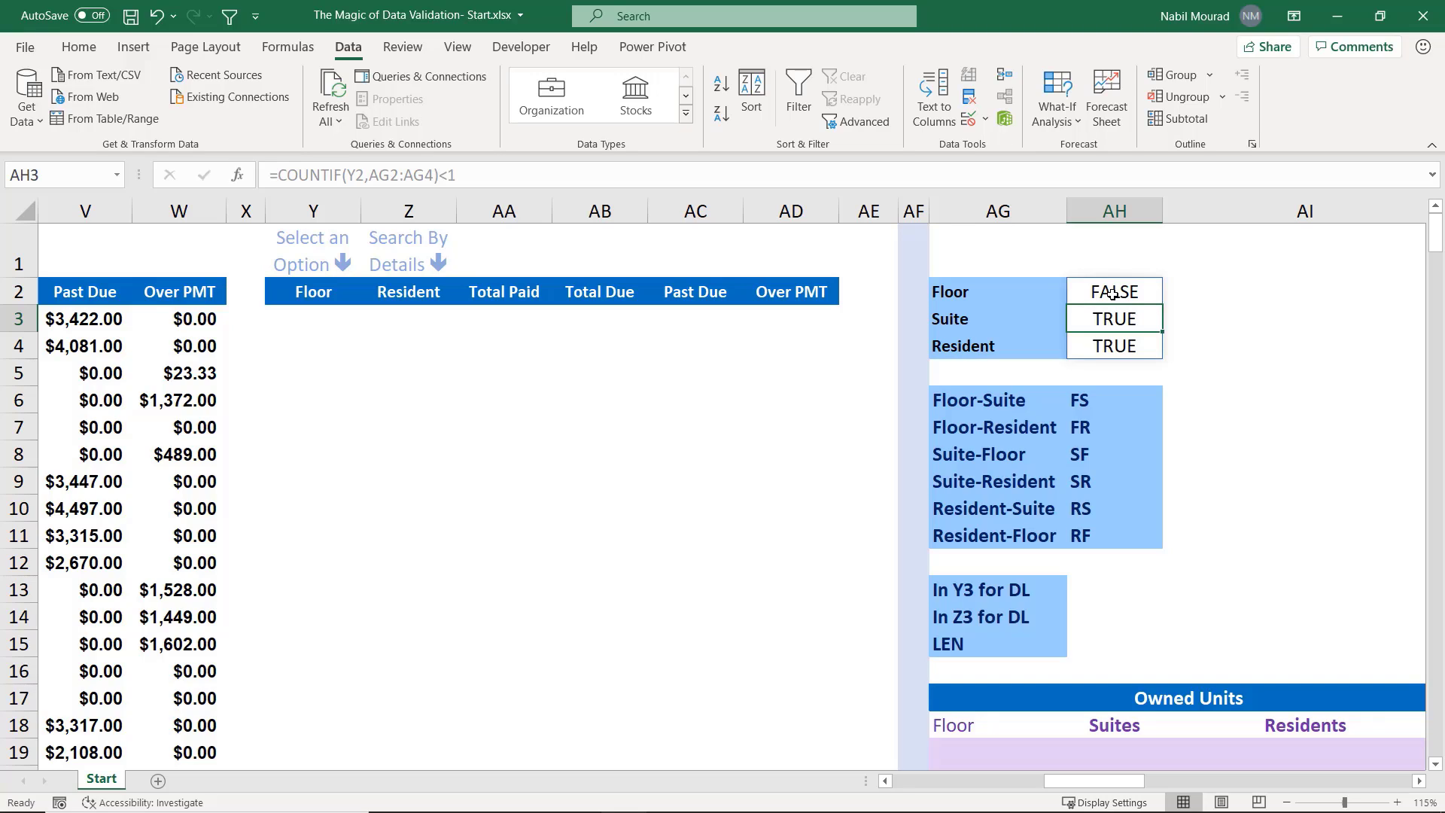
Nest the AH2 test in a FILTER function so the formula reads =FILTER(AG2:AG4,COUNTIF(Y2,AG2:AG4)<1)
click(1114, 293)
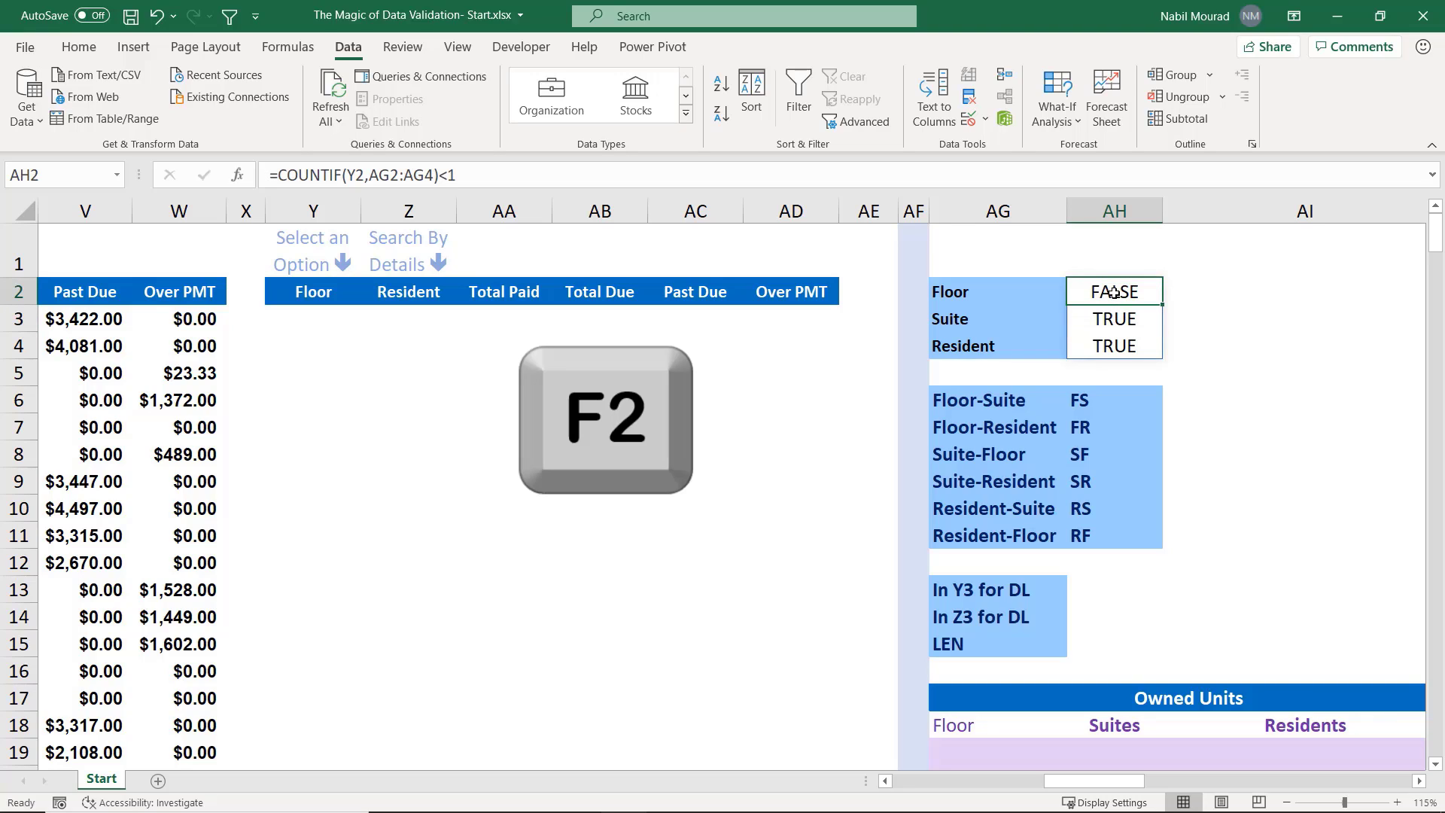
key(F2)
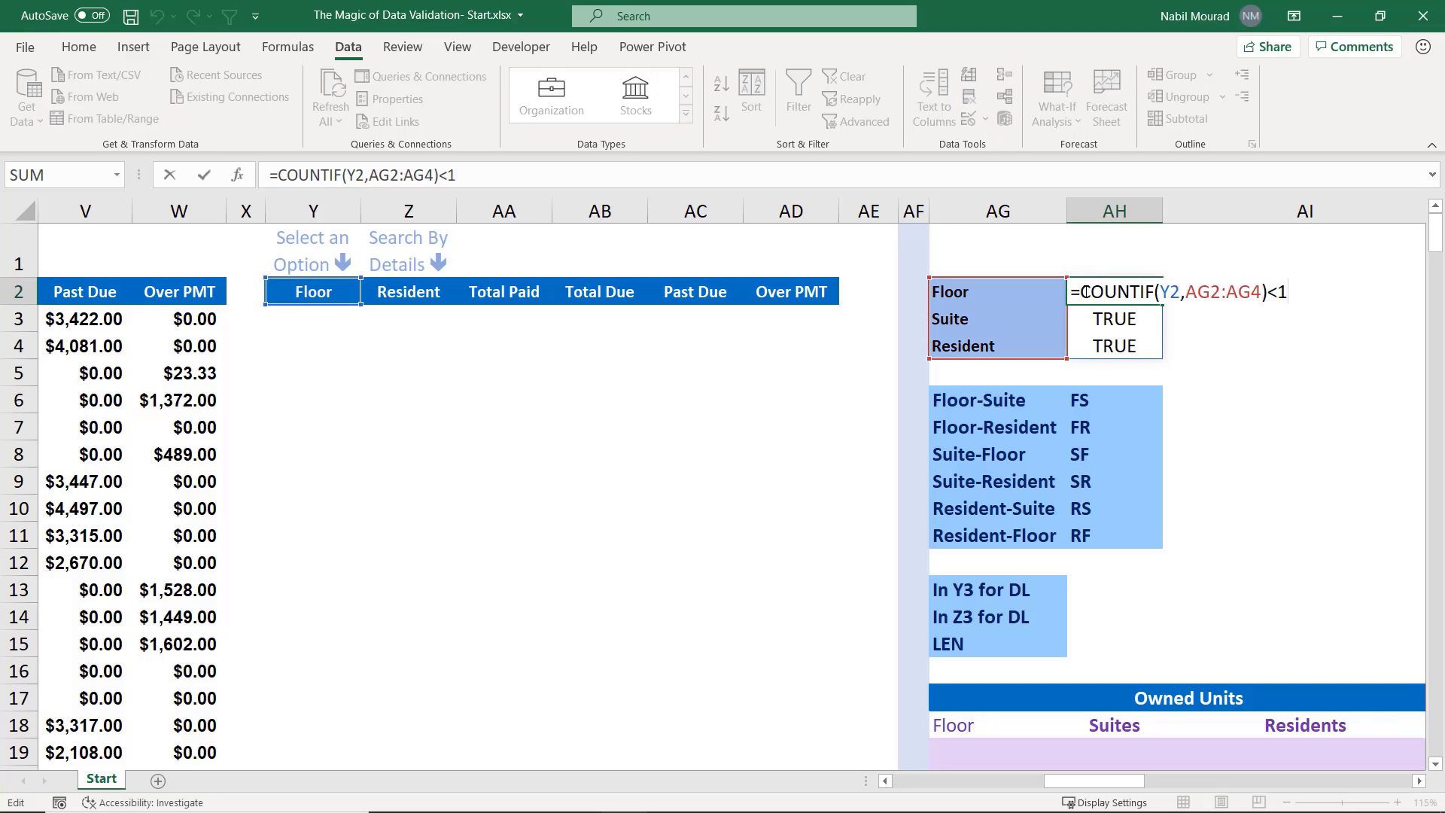
drag(1083, 292, 1299, 290)
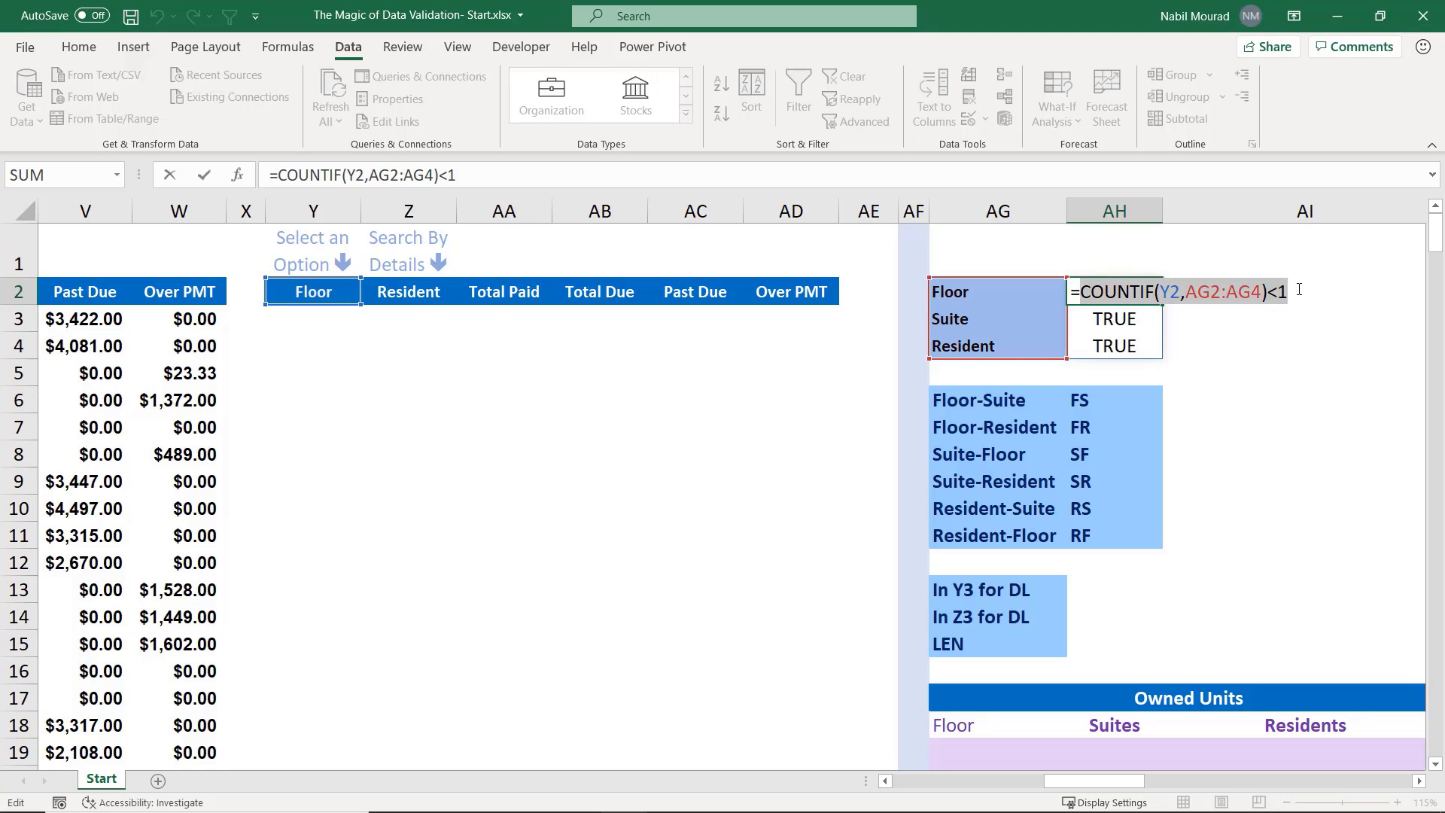
key(ctrl+x)
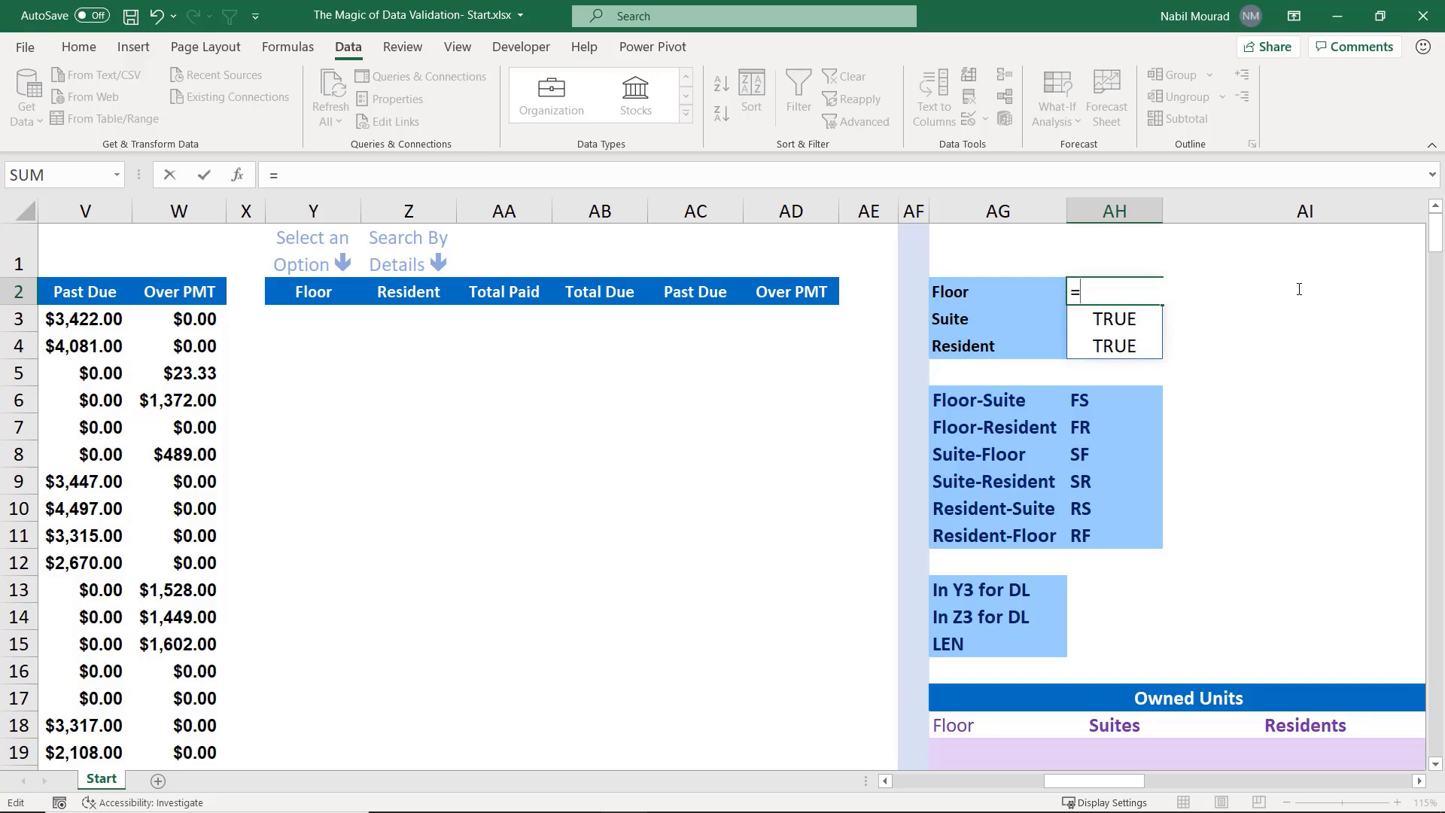
text(filter)
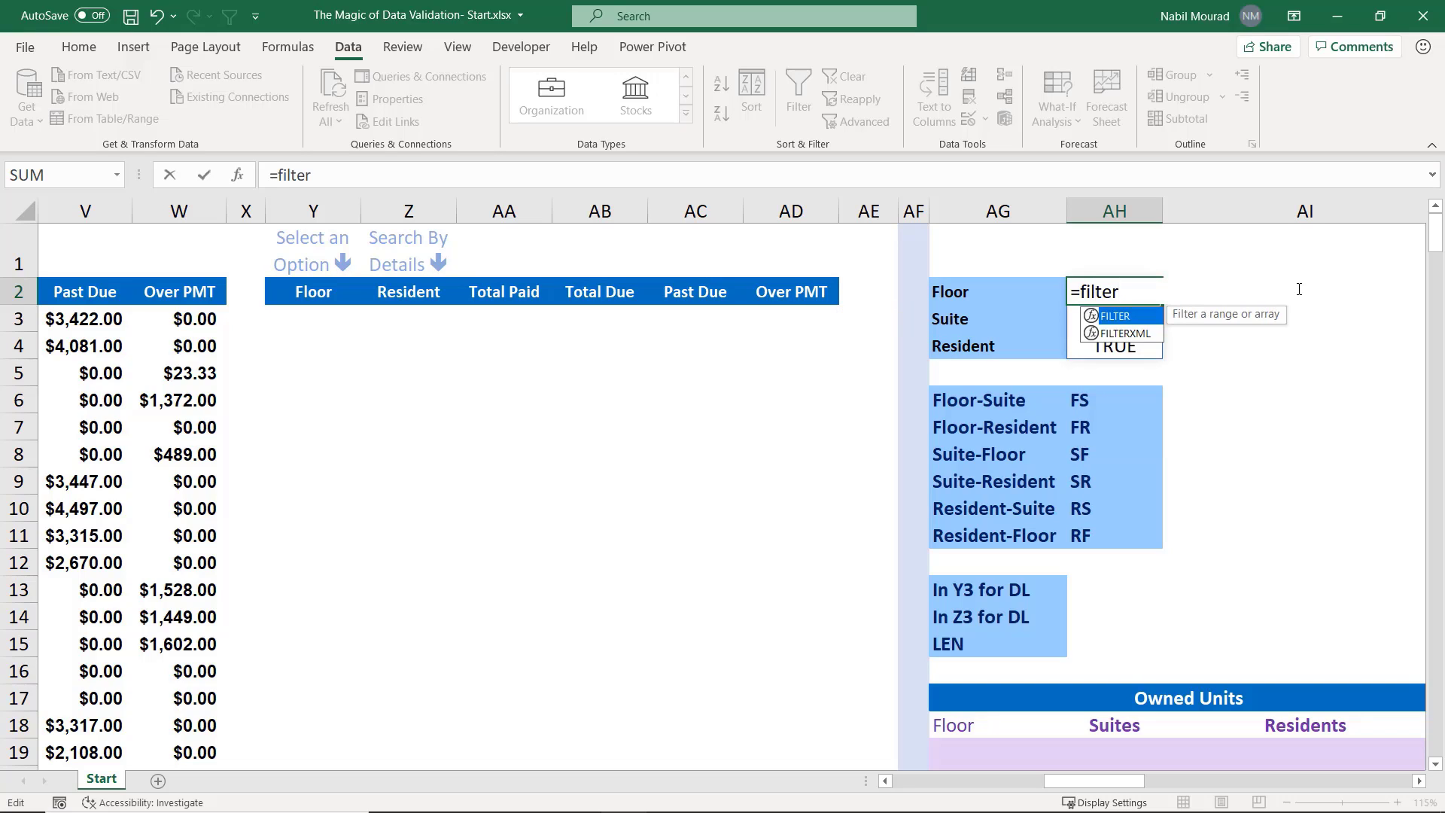
key(Tab)
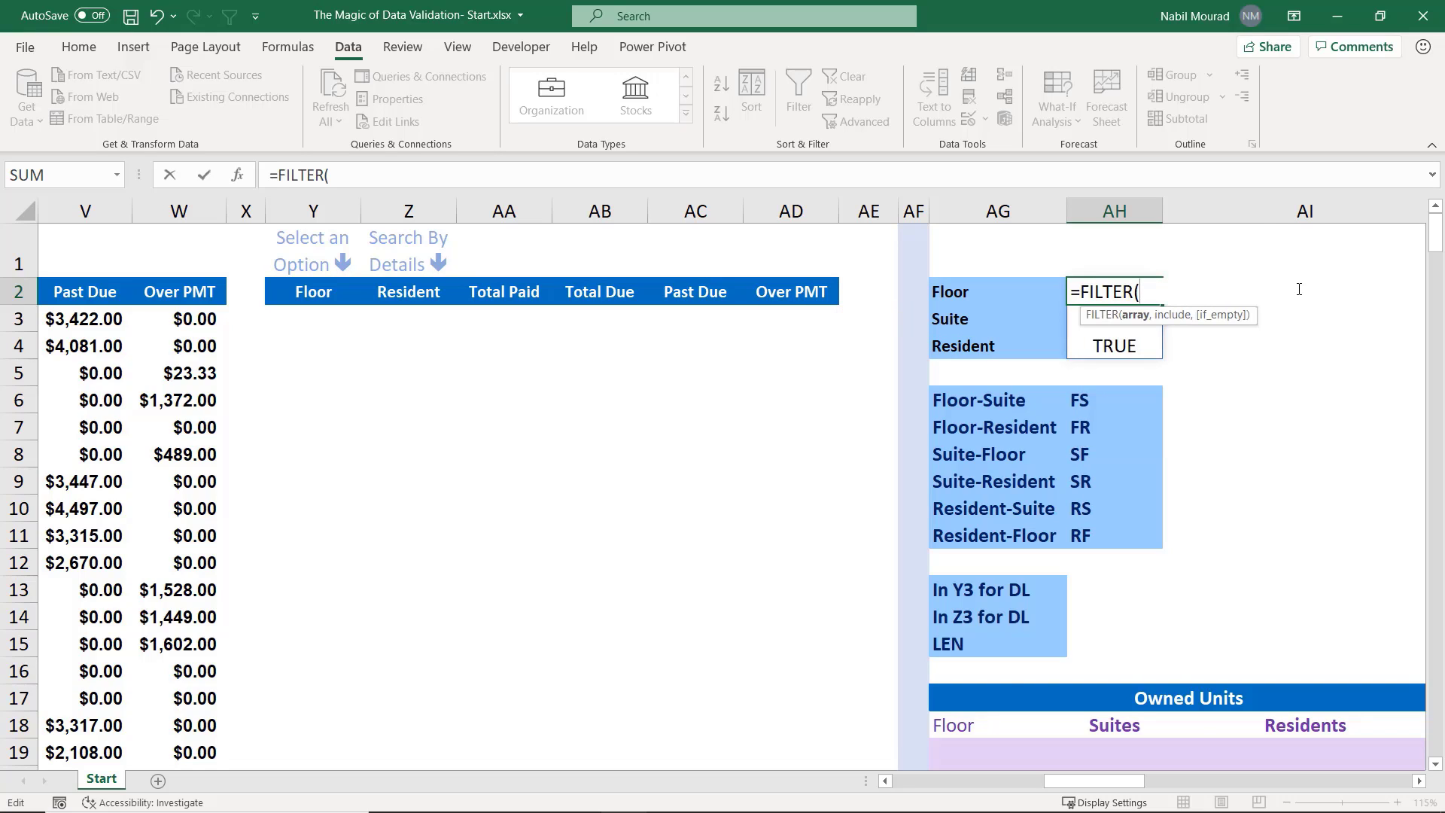
drag(993, 289, 995, 344)
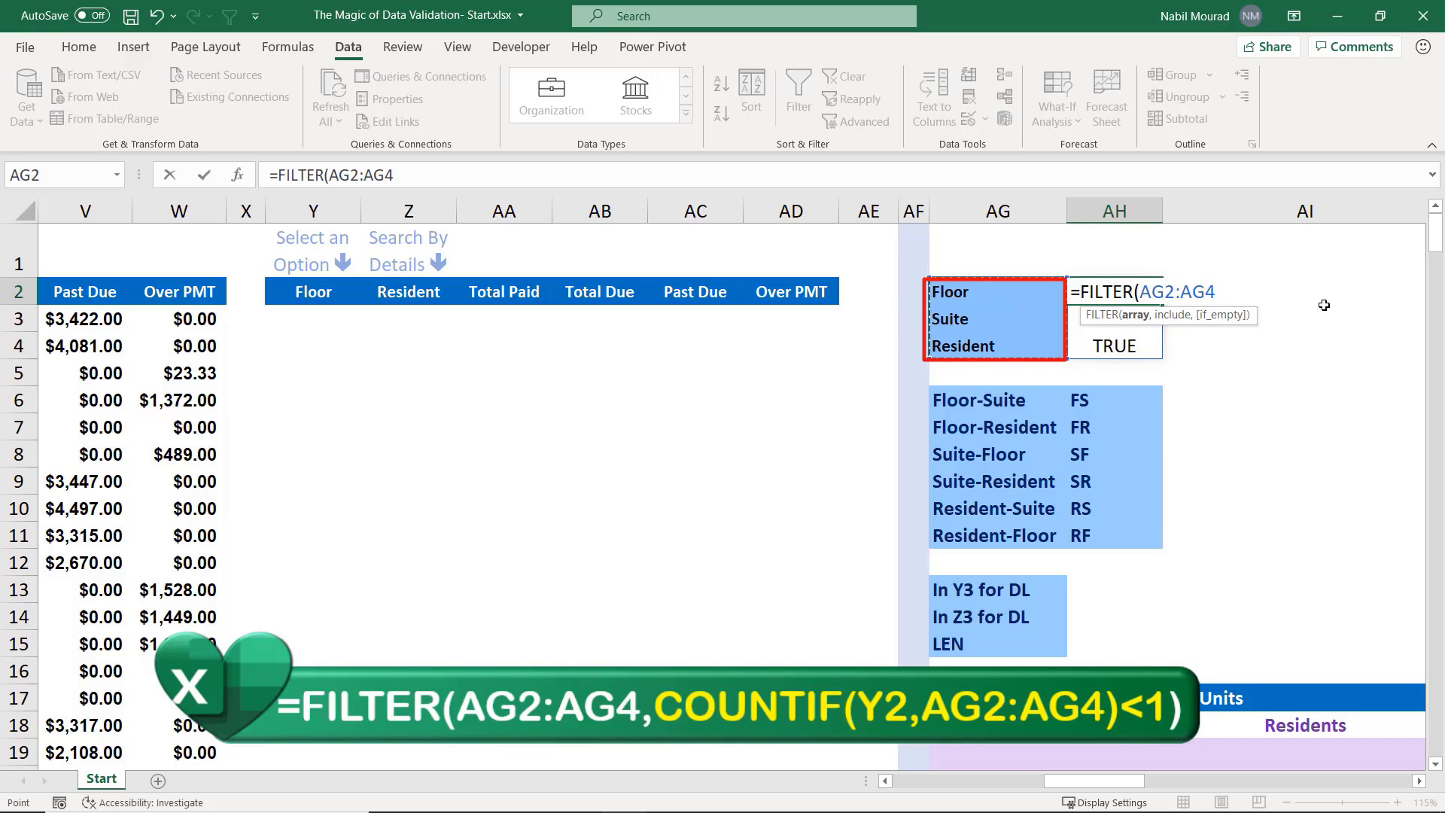
text(,)
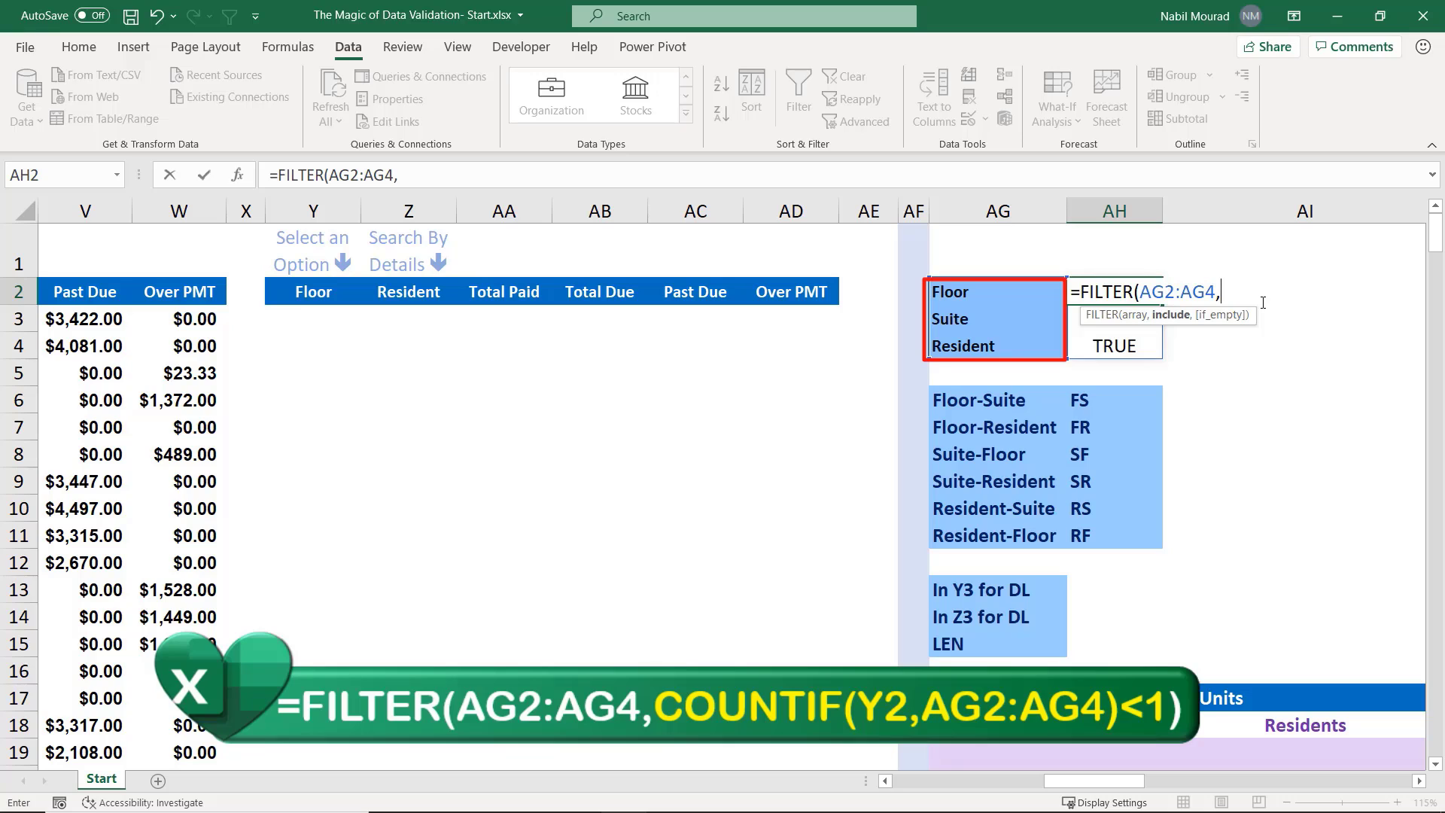
text(COUNTIF(Y2,AG2:AG4)<1)
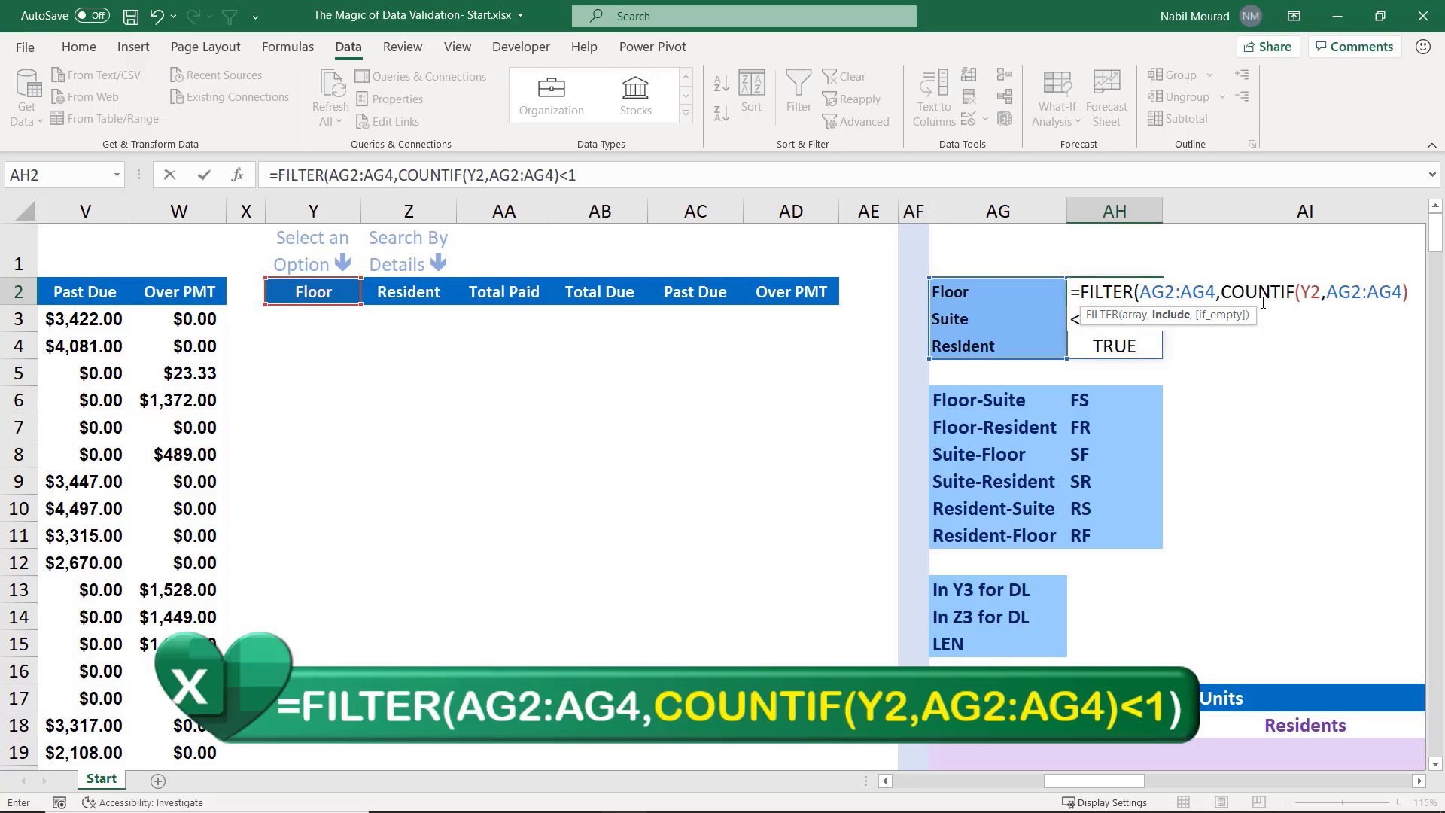
text())
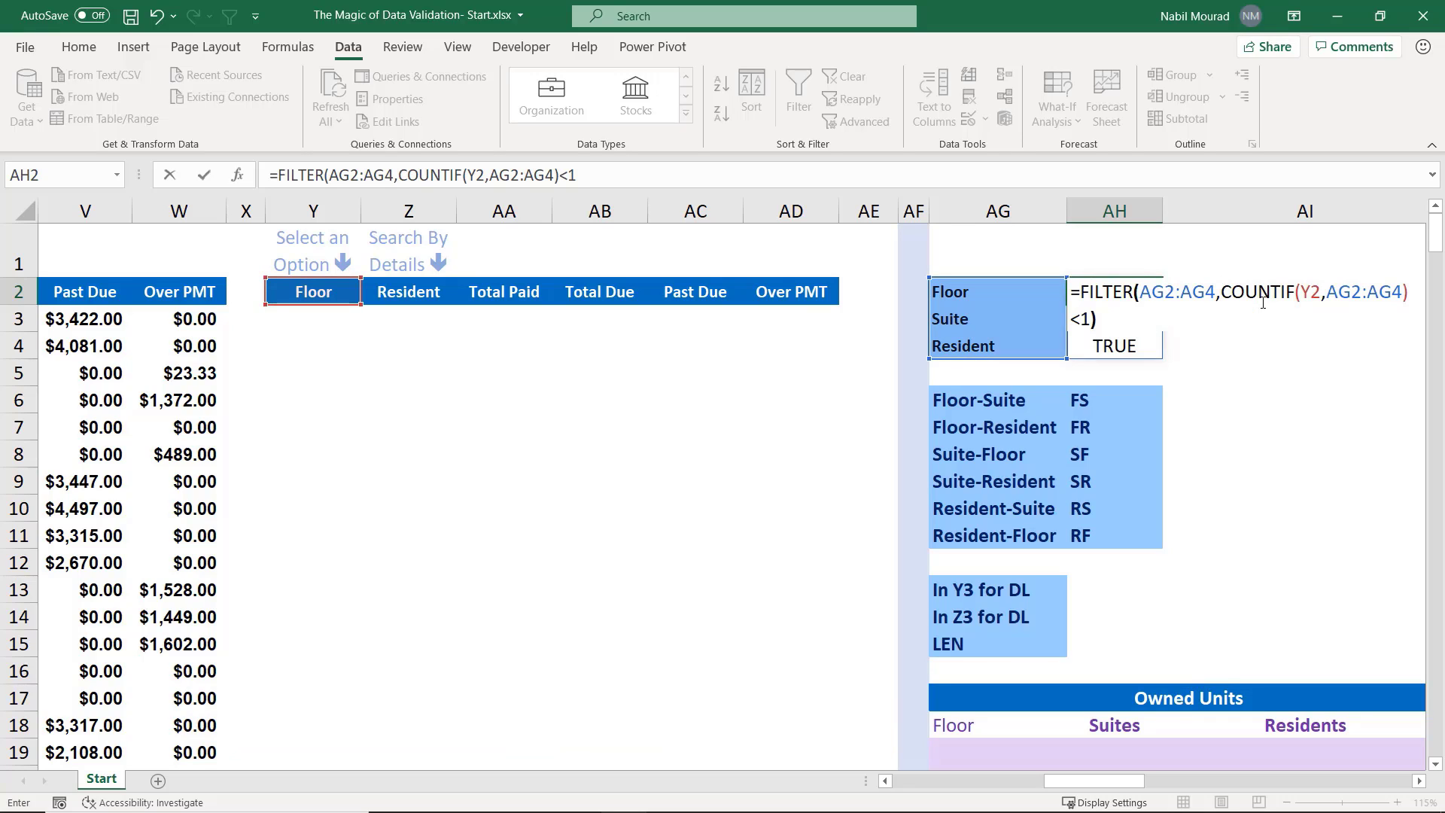
key(Return)
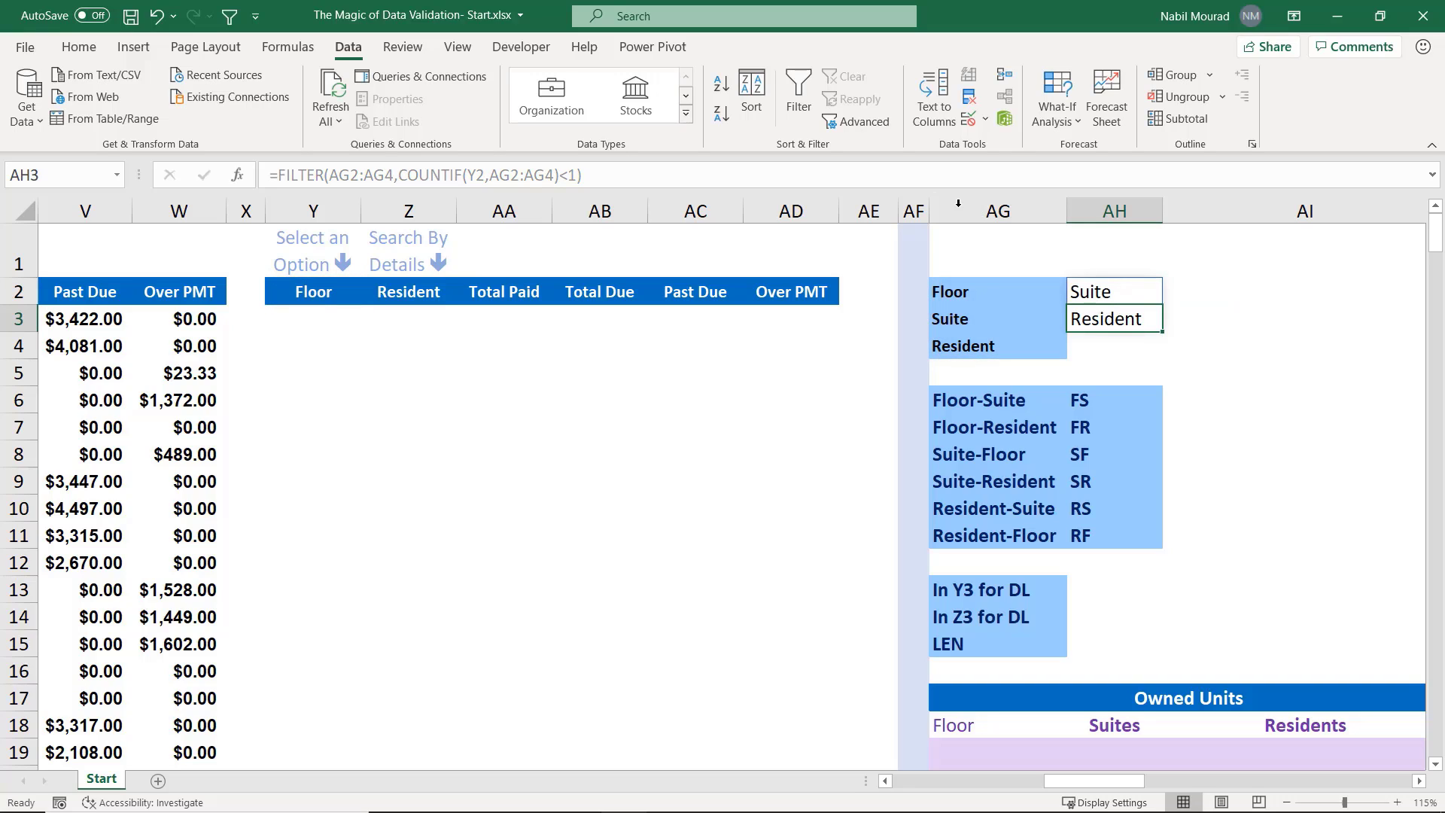
Test the AH2 formula by switching the Y2 selection to Suite and back to Floor
click(328, 292)
click(369, 295)
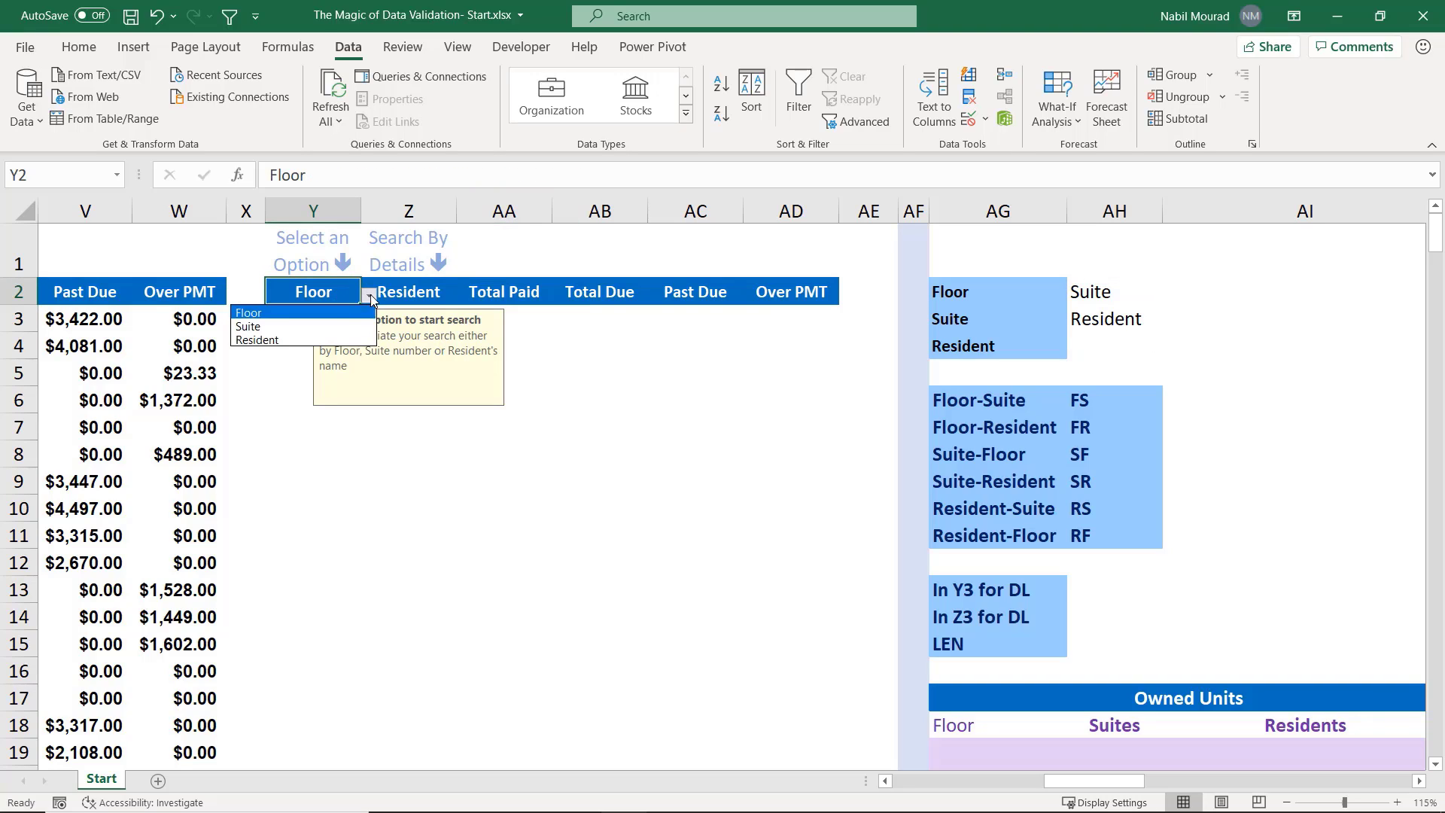
click(266, 328)
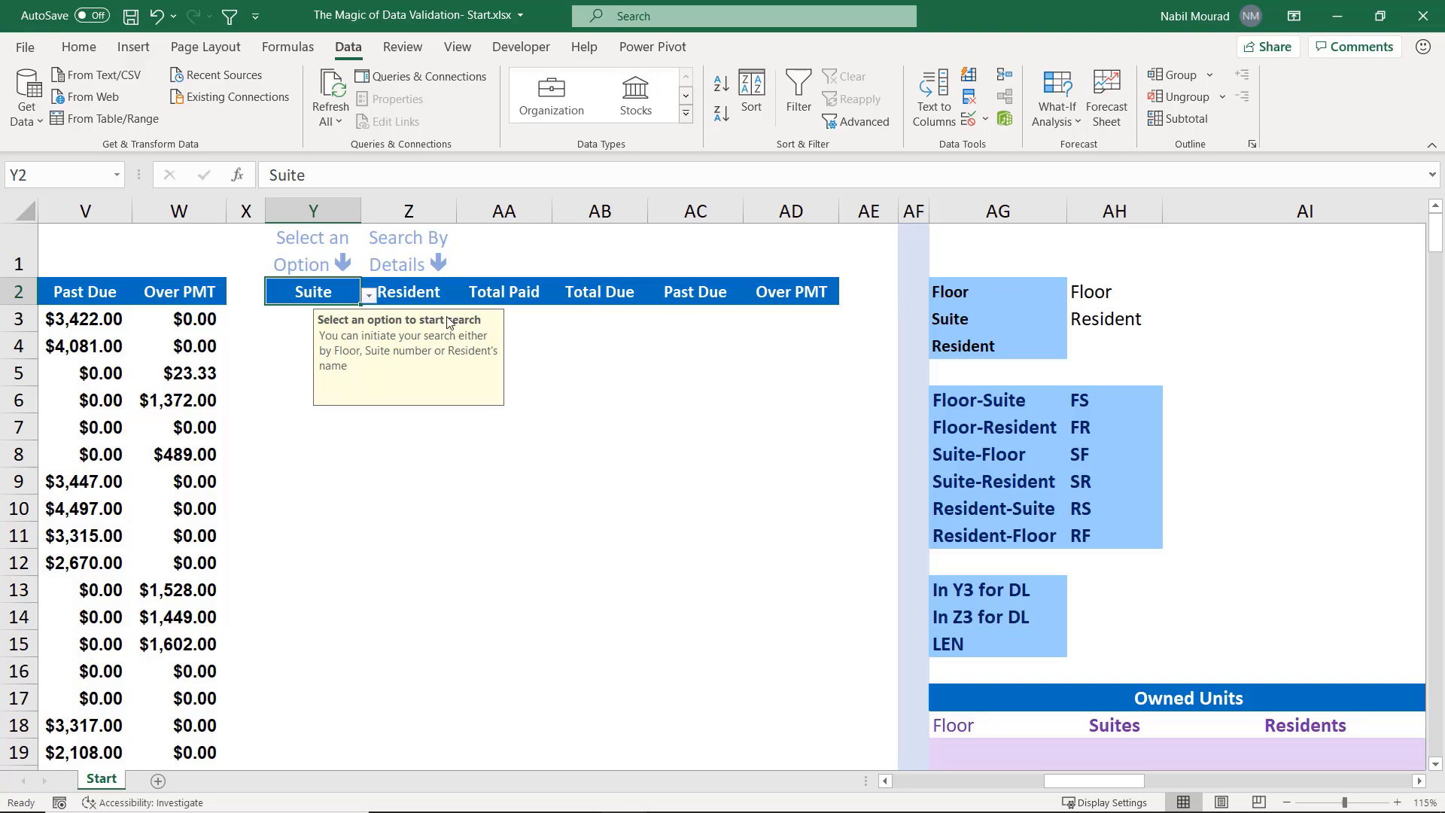
click(369, 296)
click(310, 315)
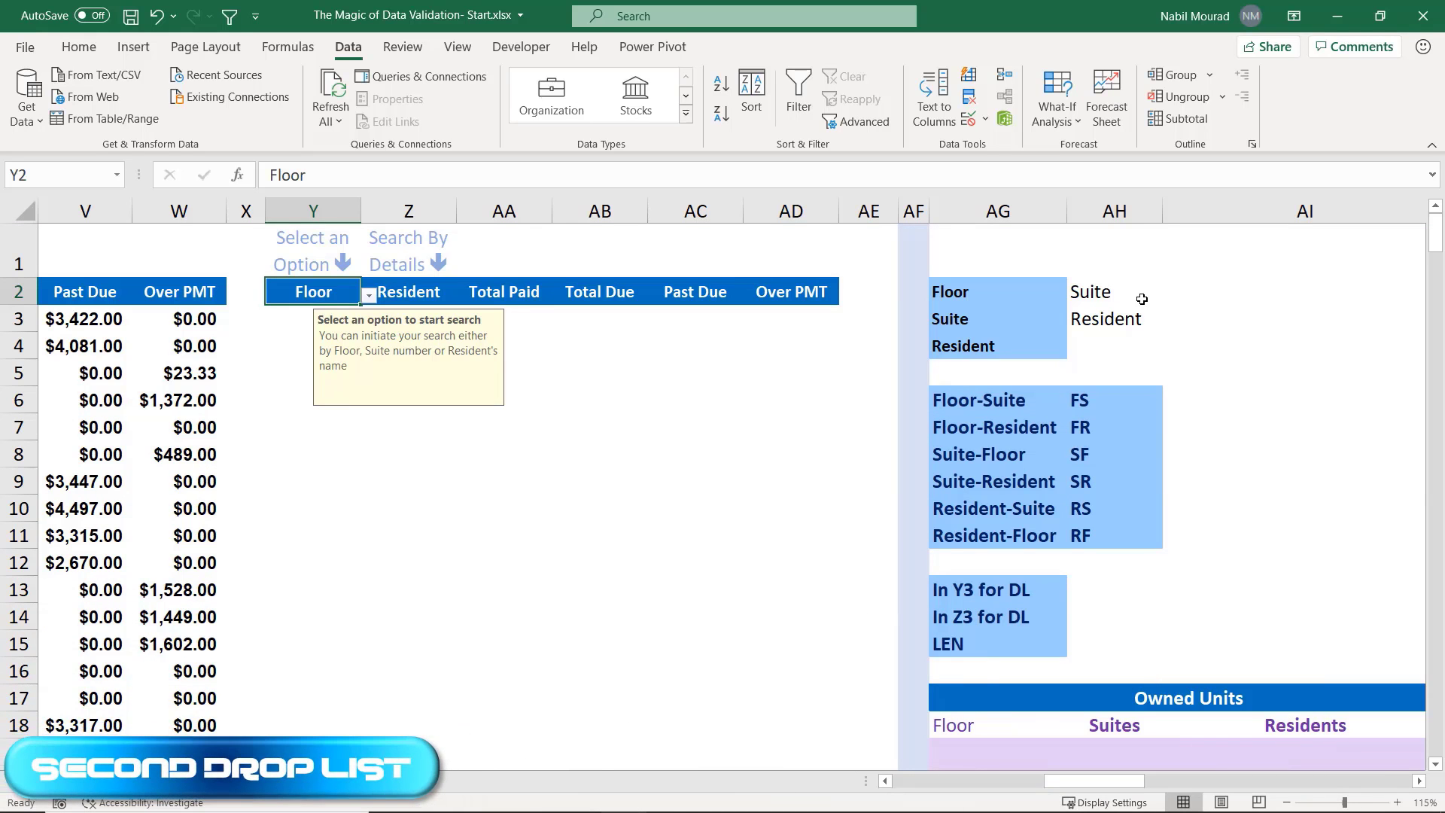
Set up list data validation for header cell Z2 with the spilled range =$AH$2# as its source
click(426, 292)
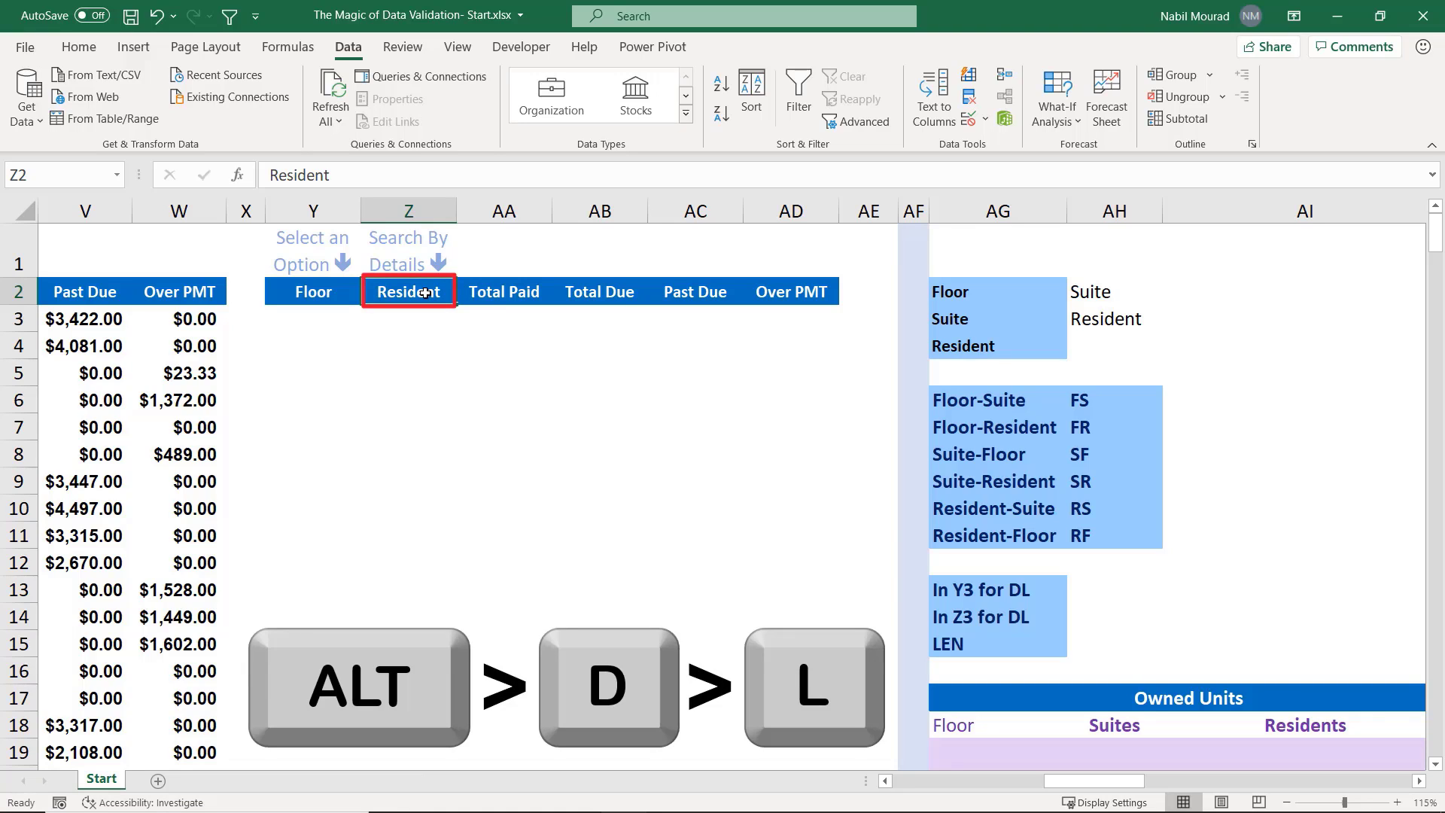
key(alt+d)
key(l)
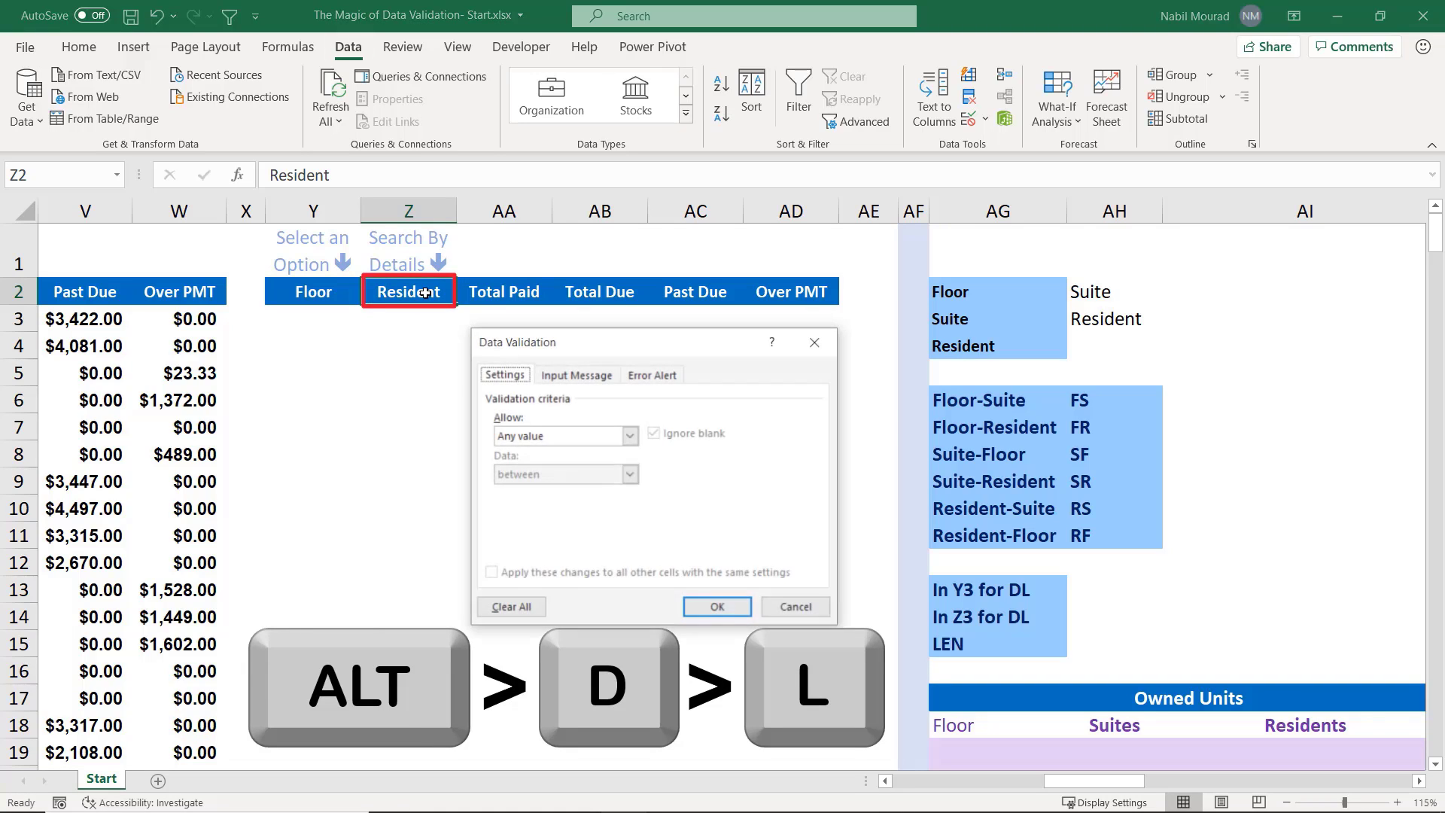
key(Tab)
key(l)
key(Tab)
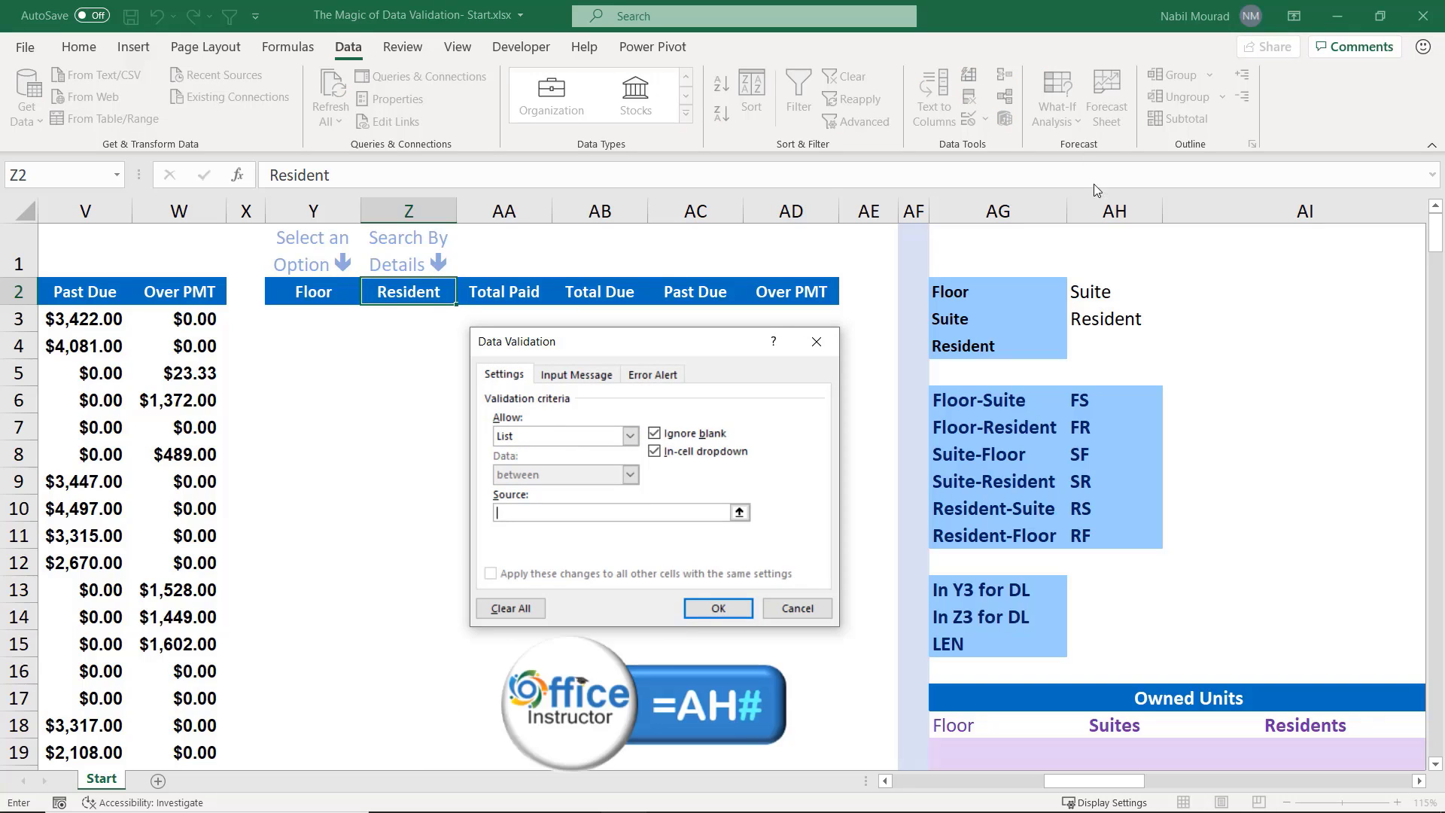
click(1097, 293)
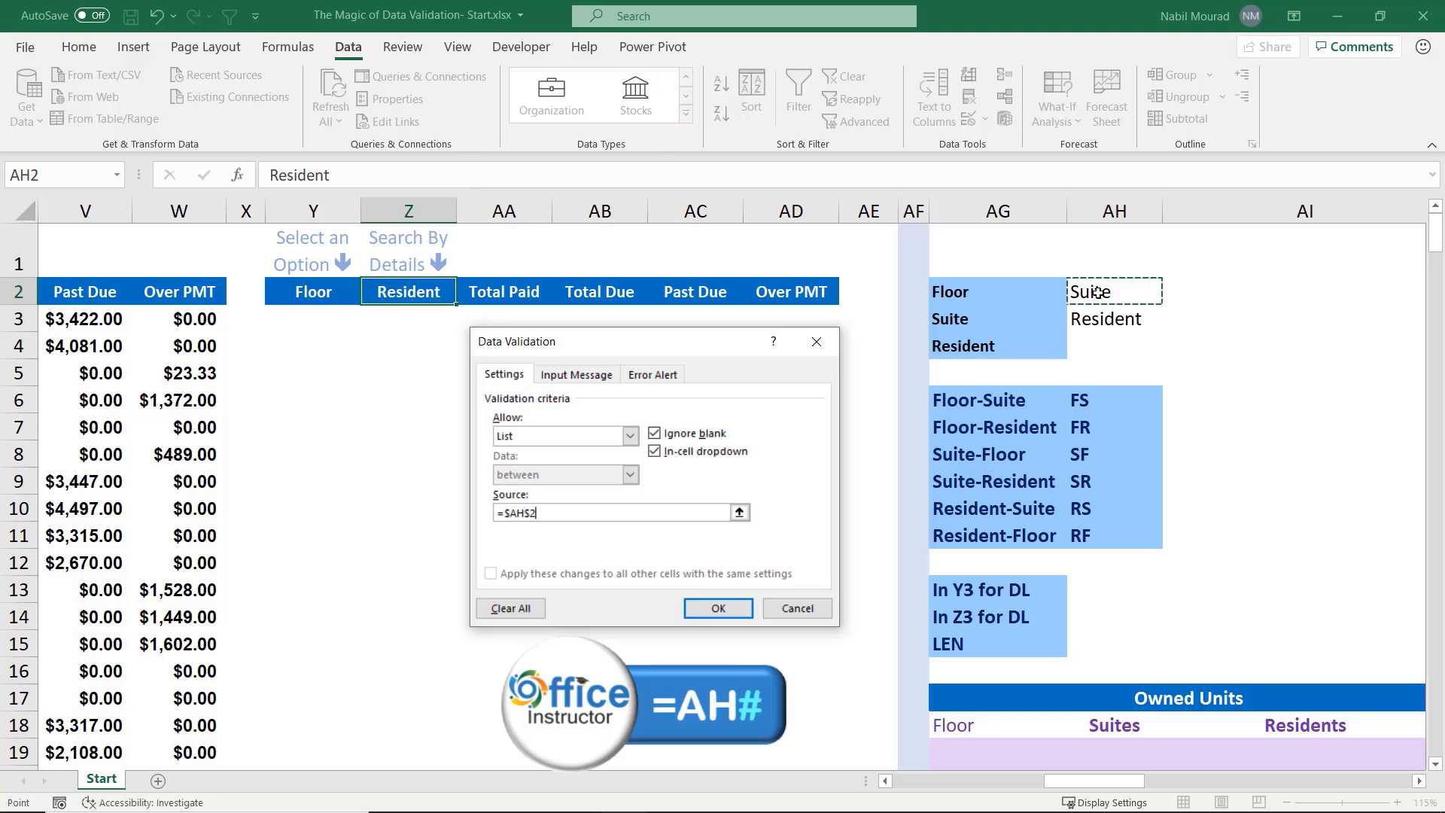
text(#)
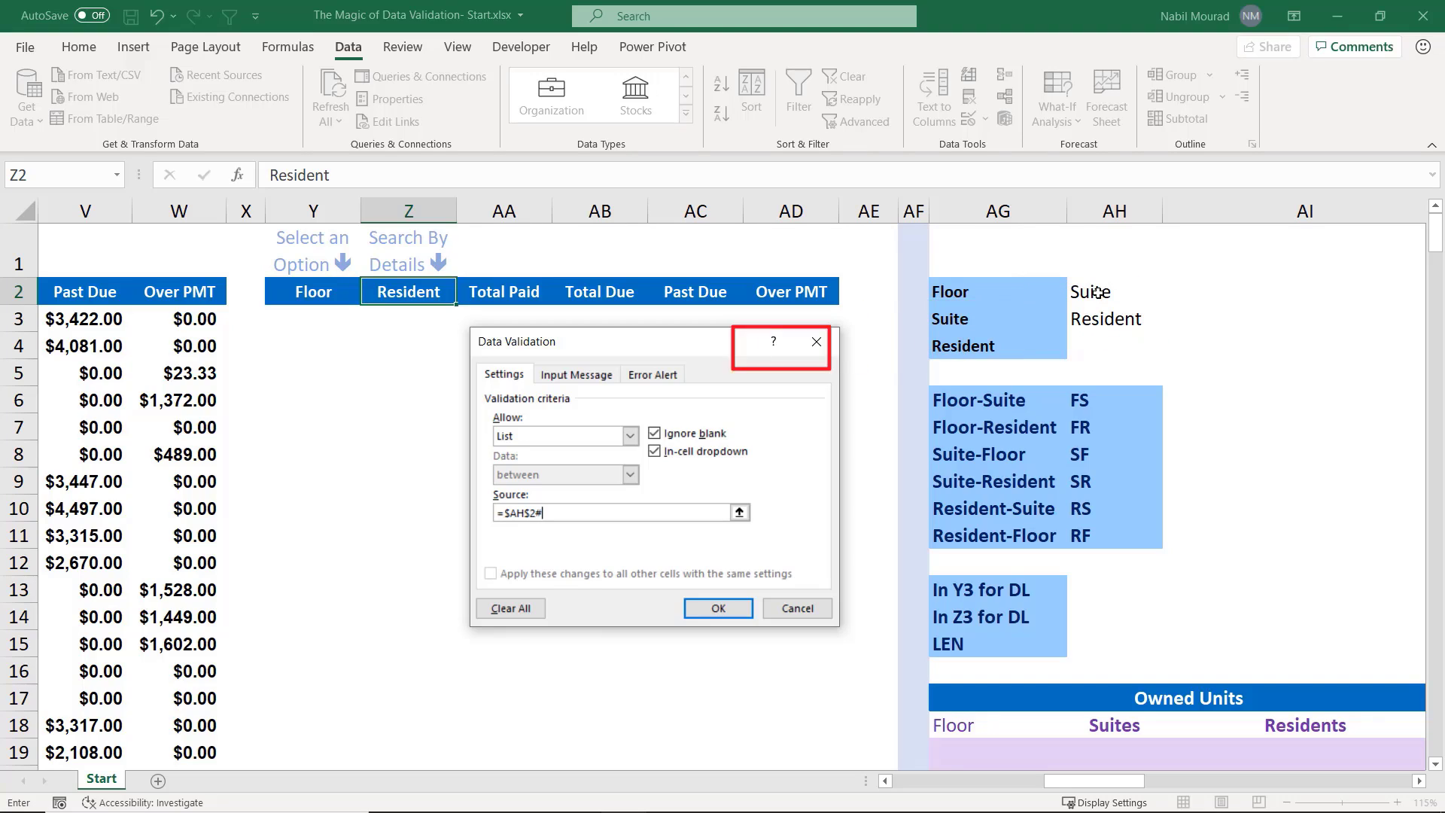
Add an input message to Z2 titled "Refine your search" reading "Select a Suite number or a Resident name", and apply the validation
click(585, 381)
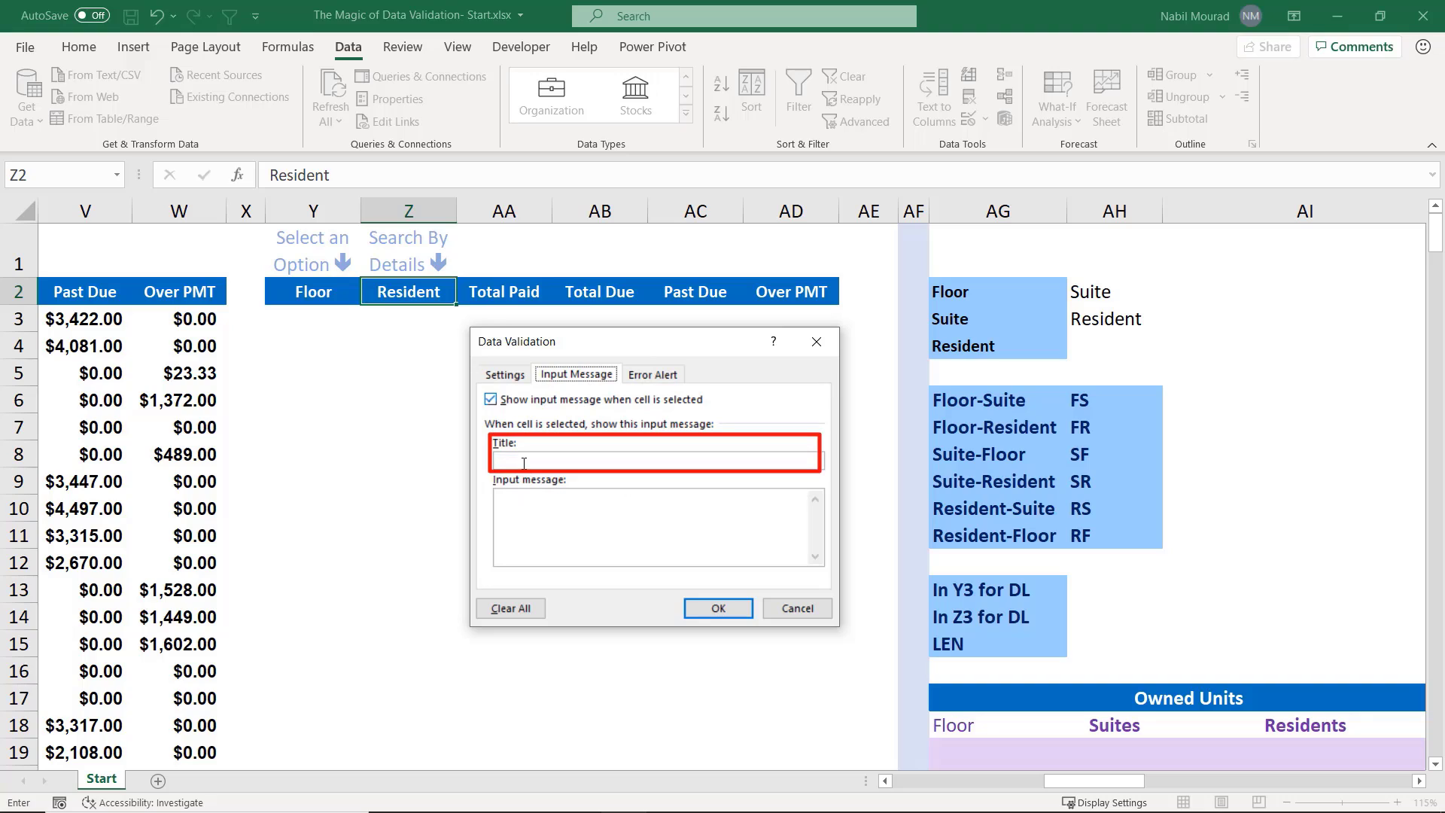
click(527, 460)
text(Refine your search)
click(512, 506)
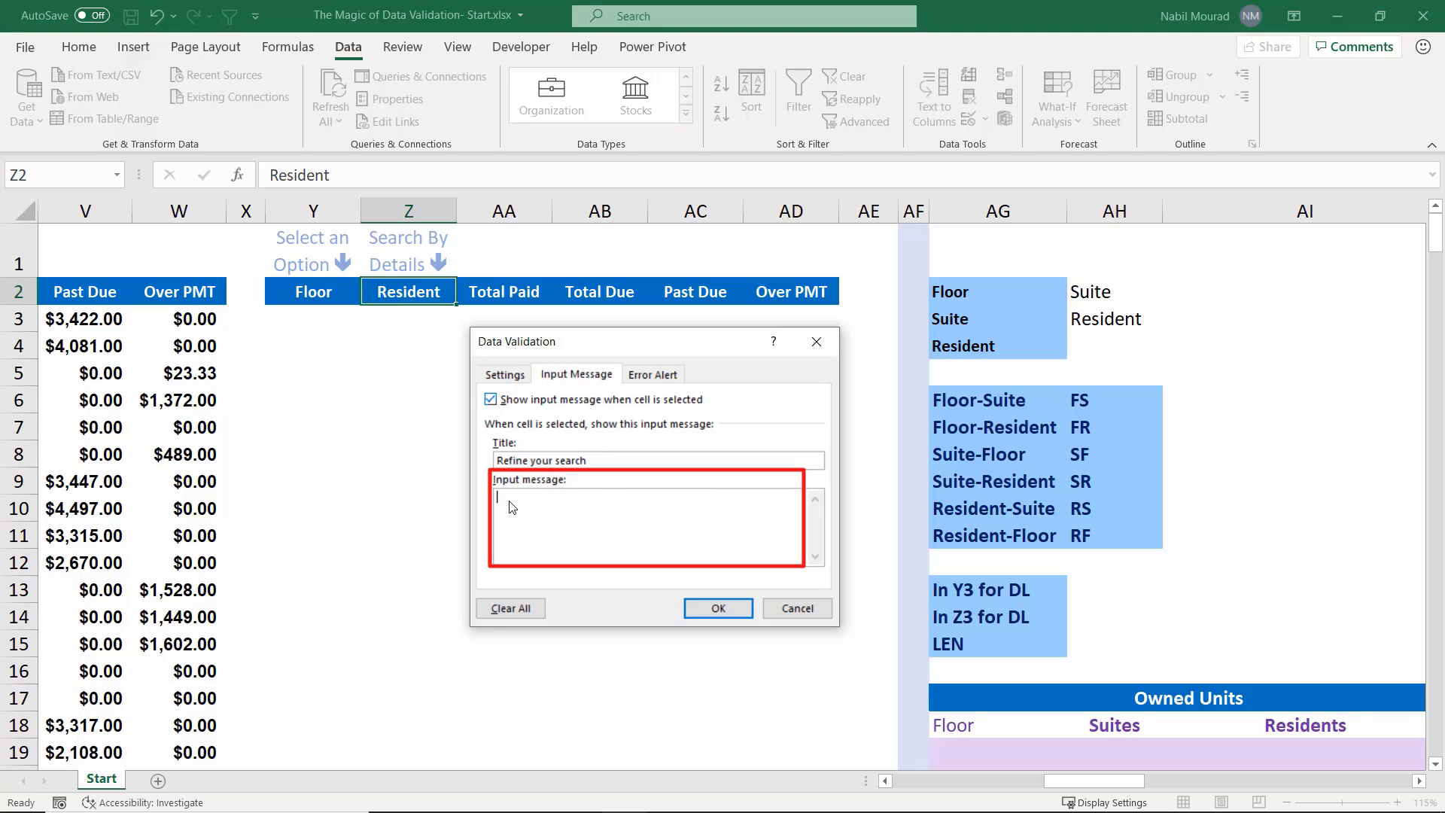
text(Select a suite number or a Resident name)
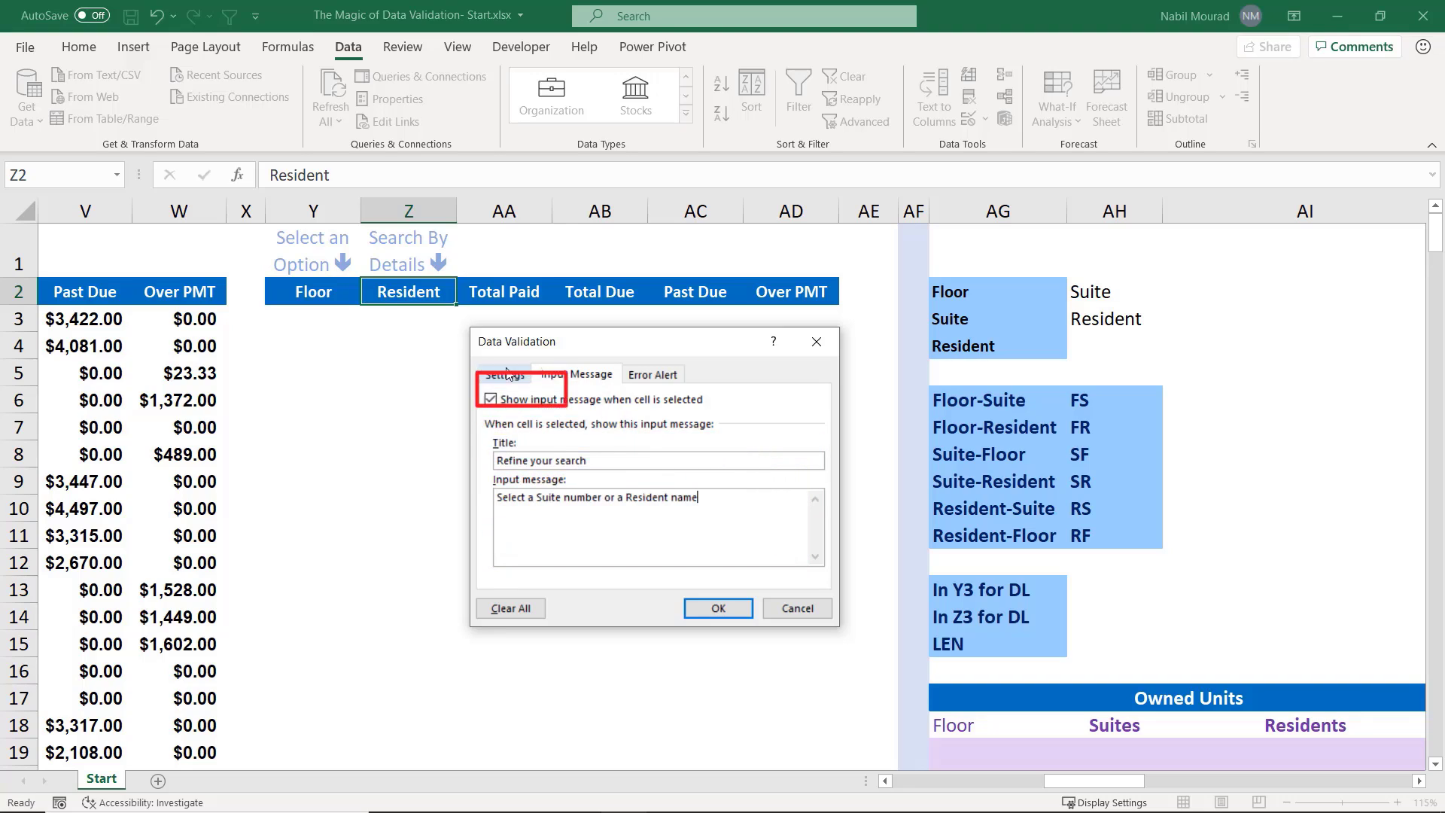
click(506, 374)
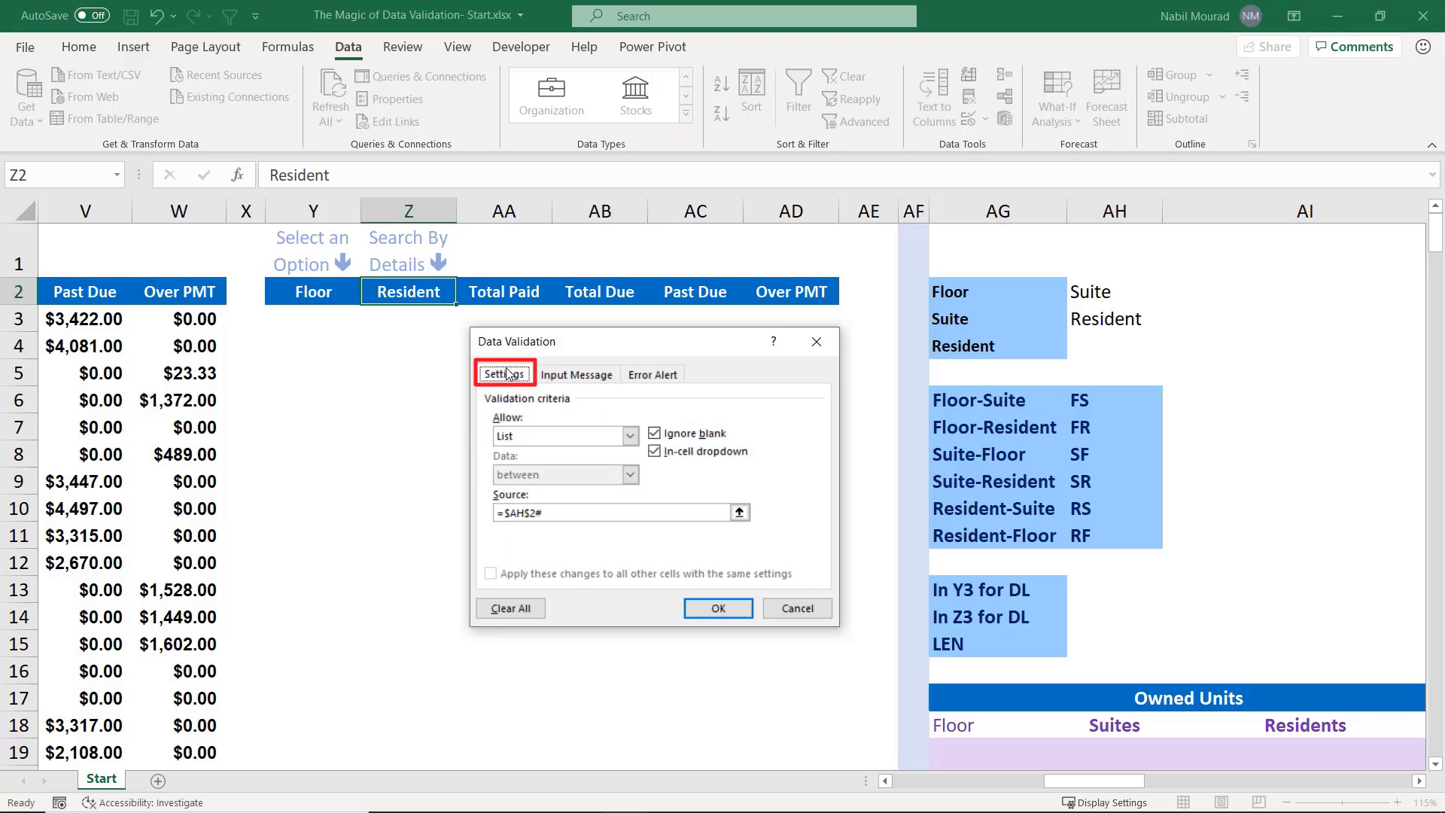
click(718, 610)
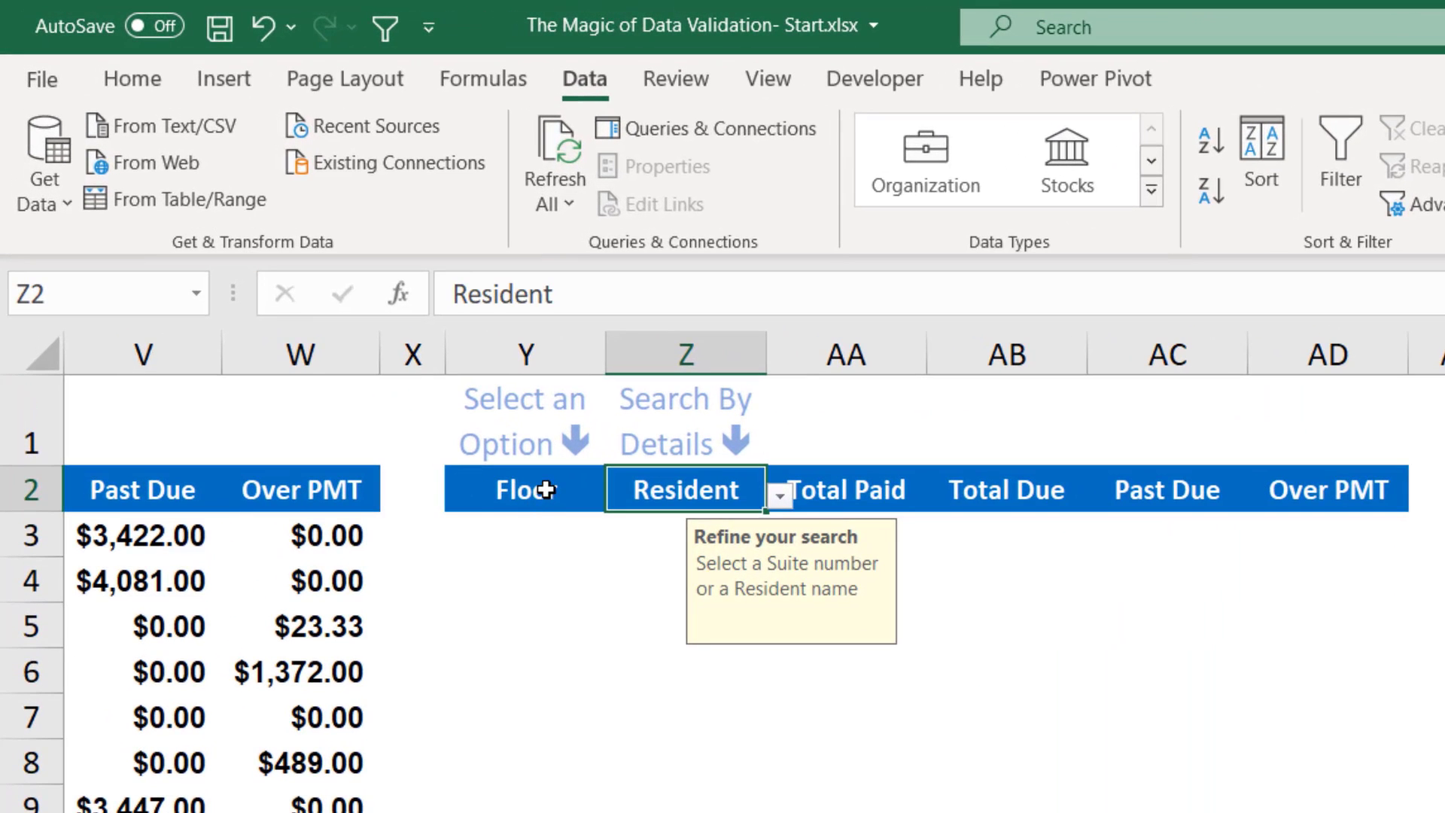
Check the options offered by the Z2 drop-down list without changing the selection, and go to cell Y3
click(497, 445)
click(779, 500)
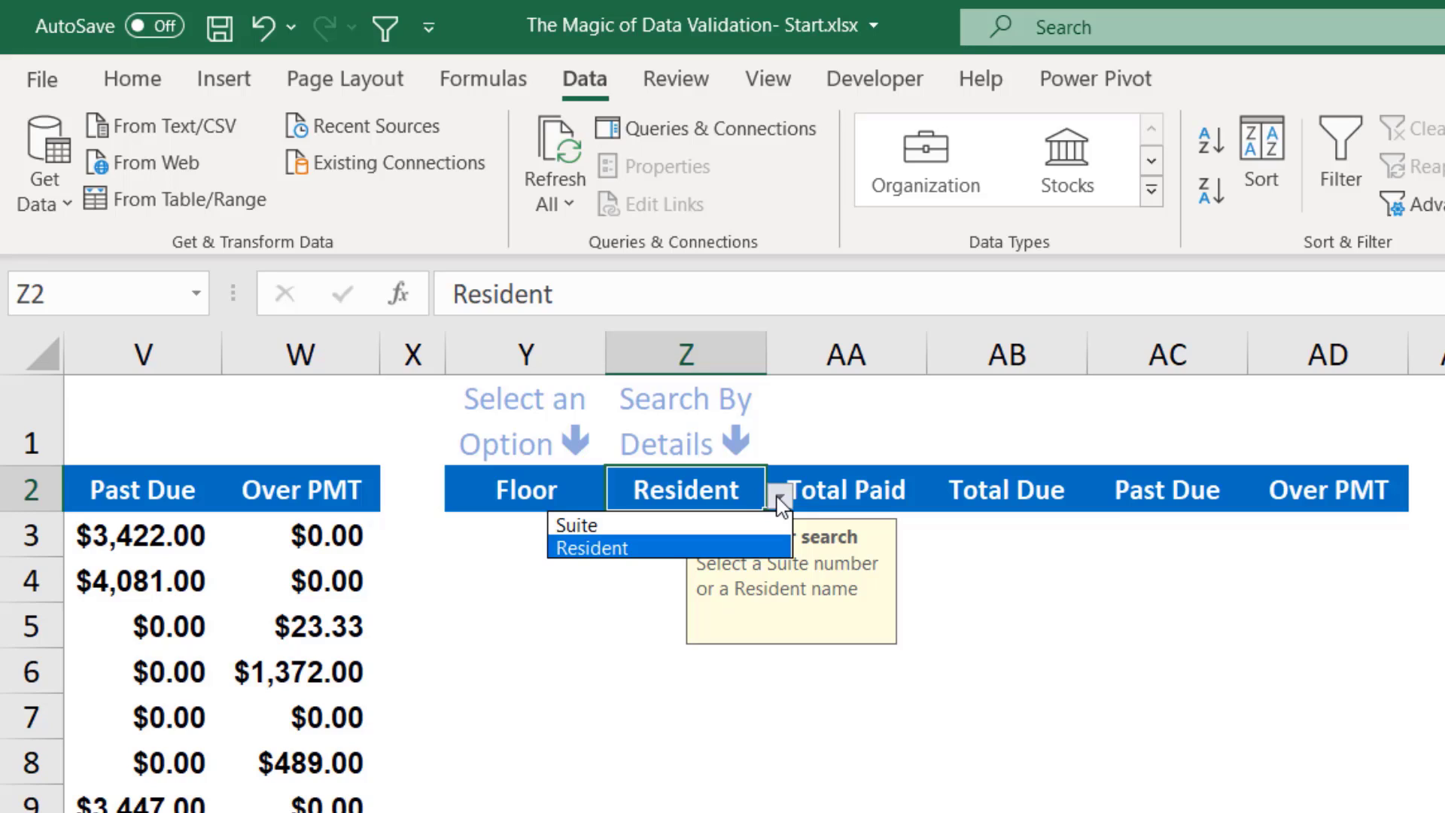
click(779, 500)
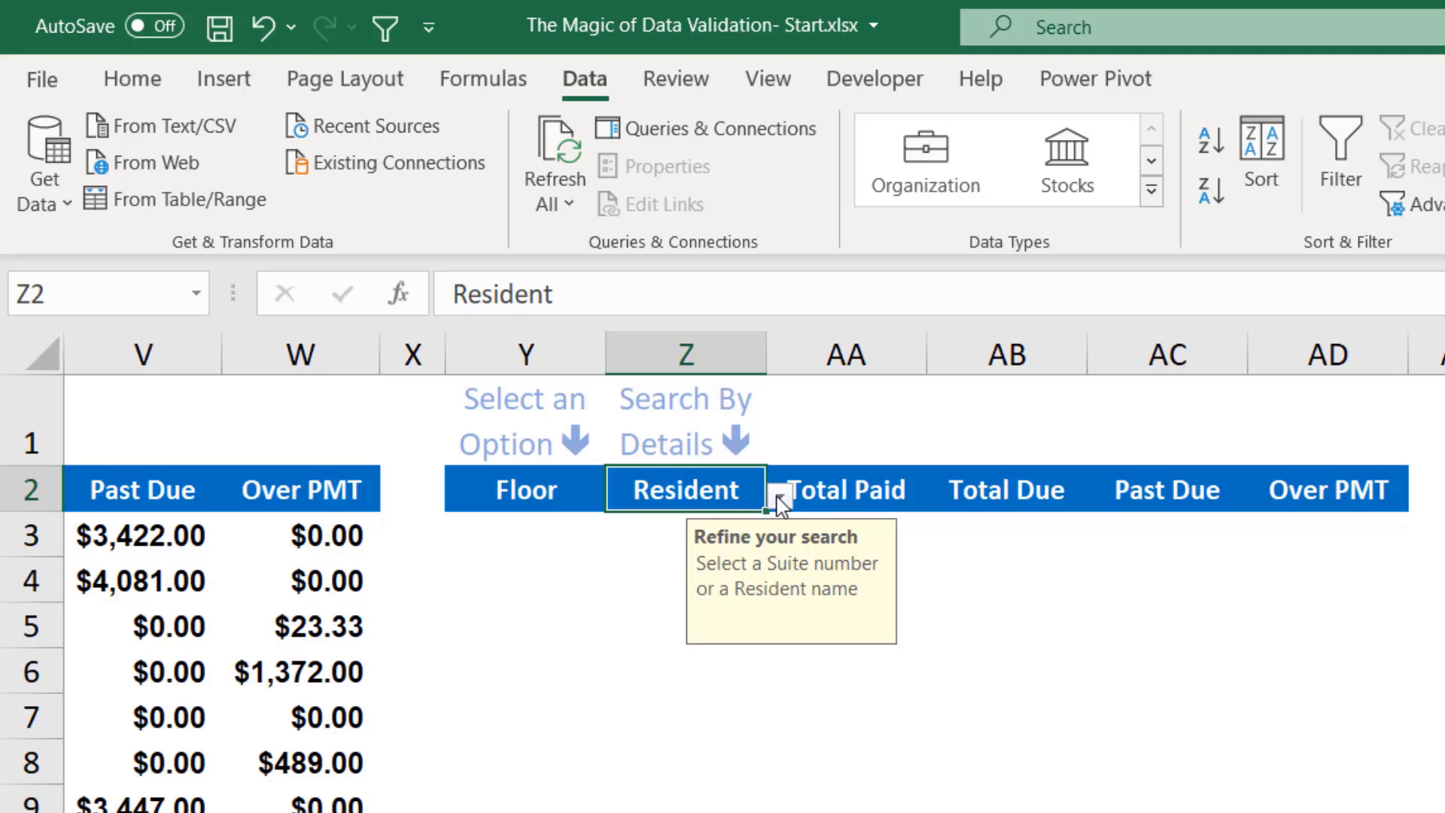
click(497, 523)
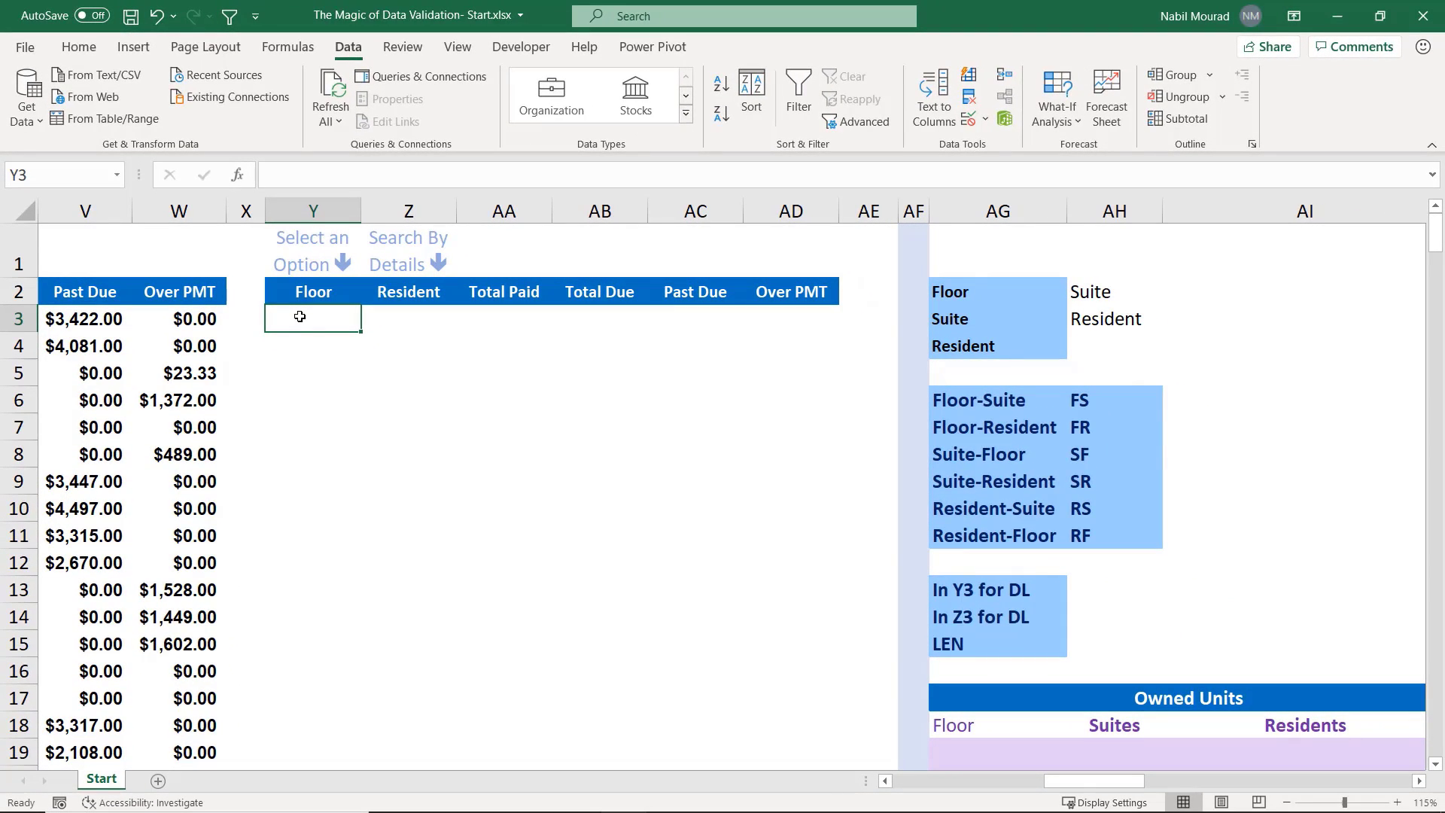
Look over the Owned Units section, going through the first cells under Floor, Suites and Residents (AG19, AH19, AI19)
click(1418, 783)
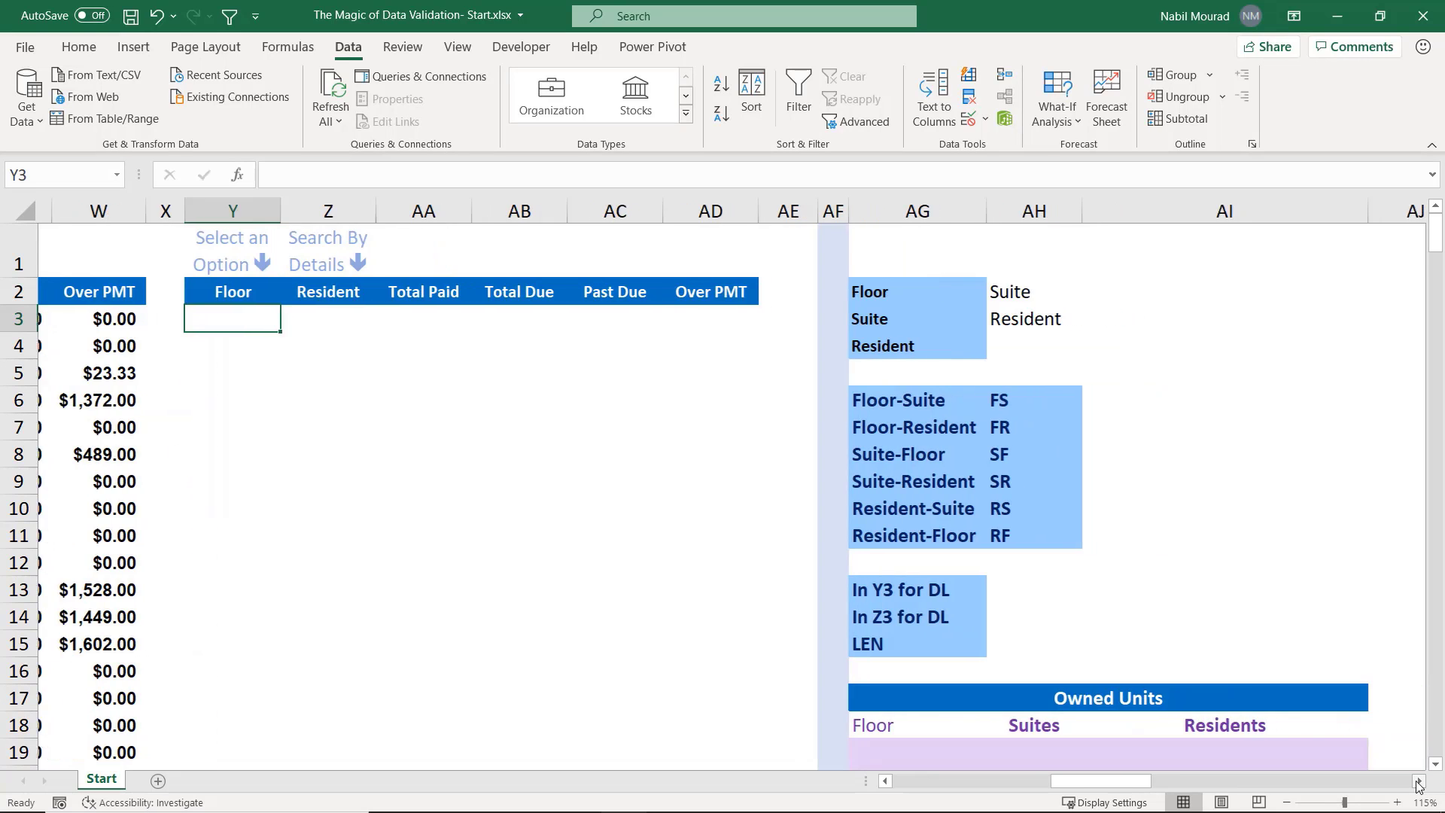
click(1418, 783)
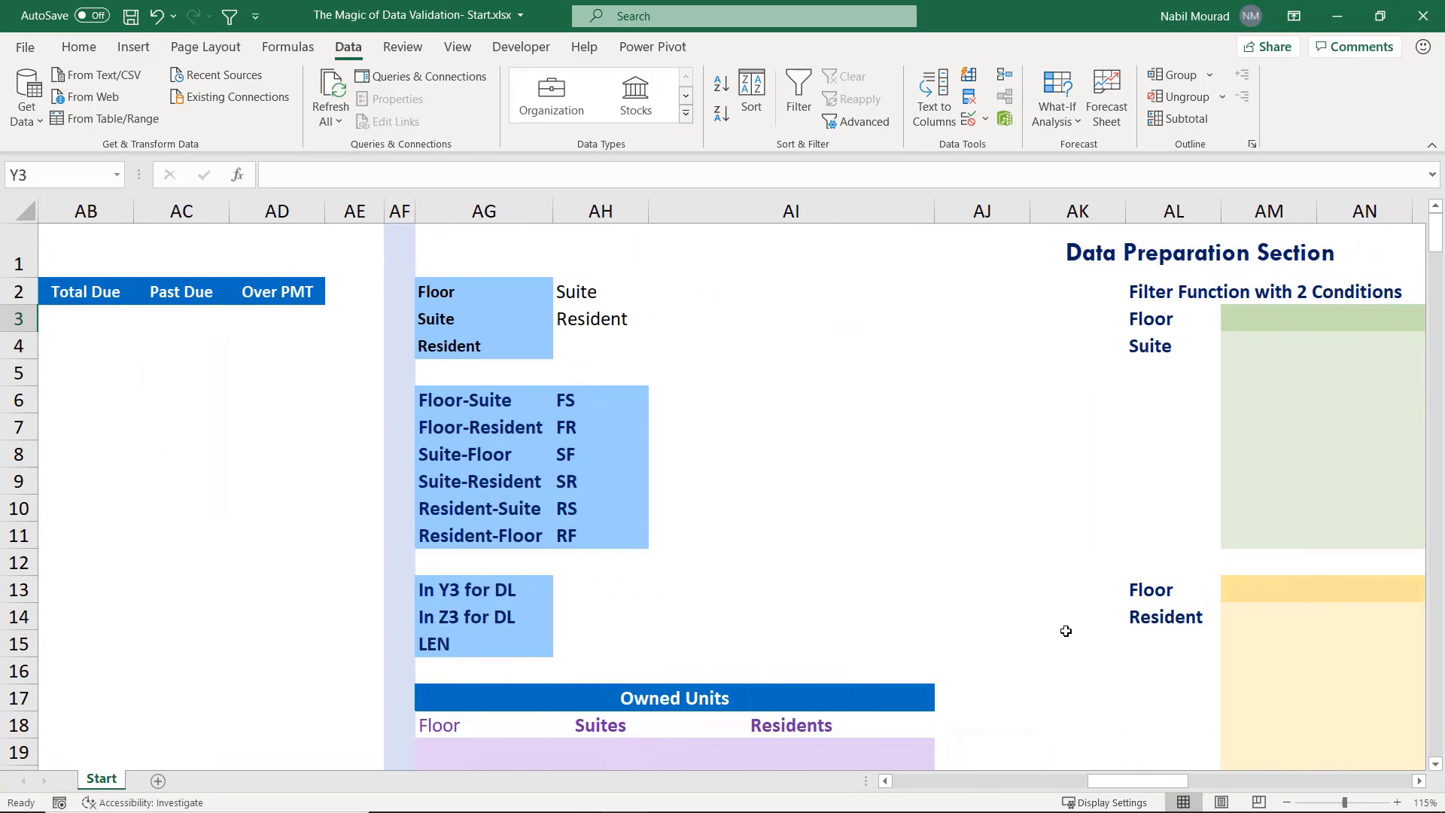
scroll(1064, 629, down, 2)
click(431, 557)
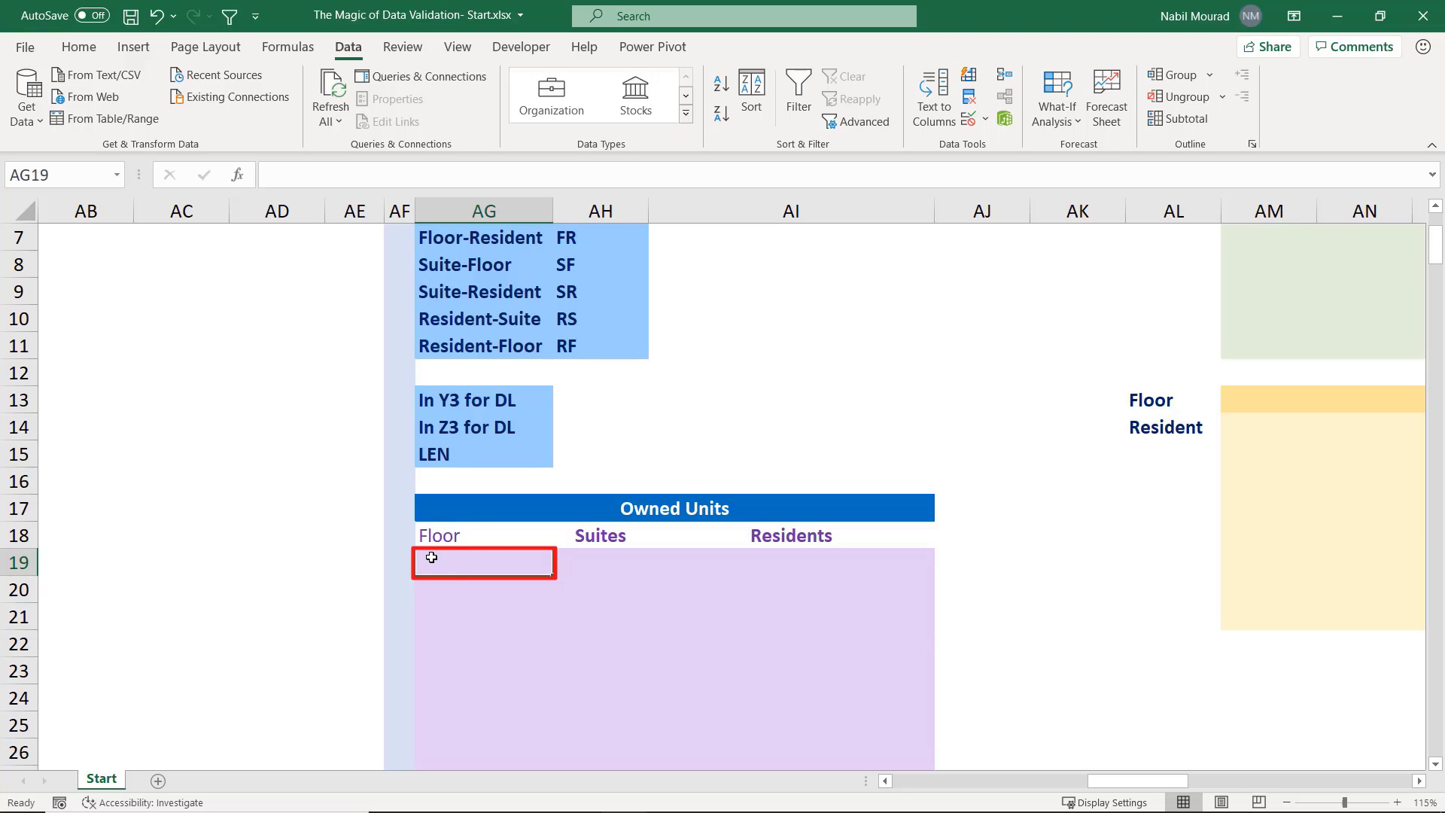
click(621, 563)
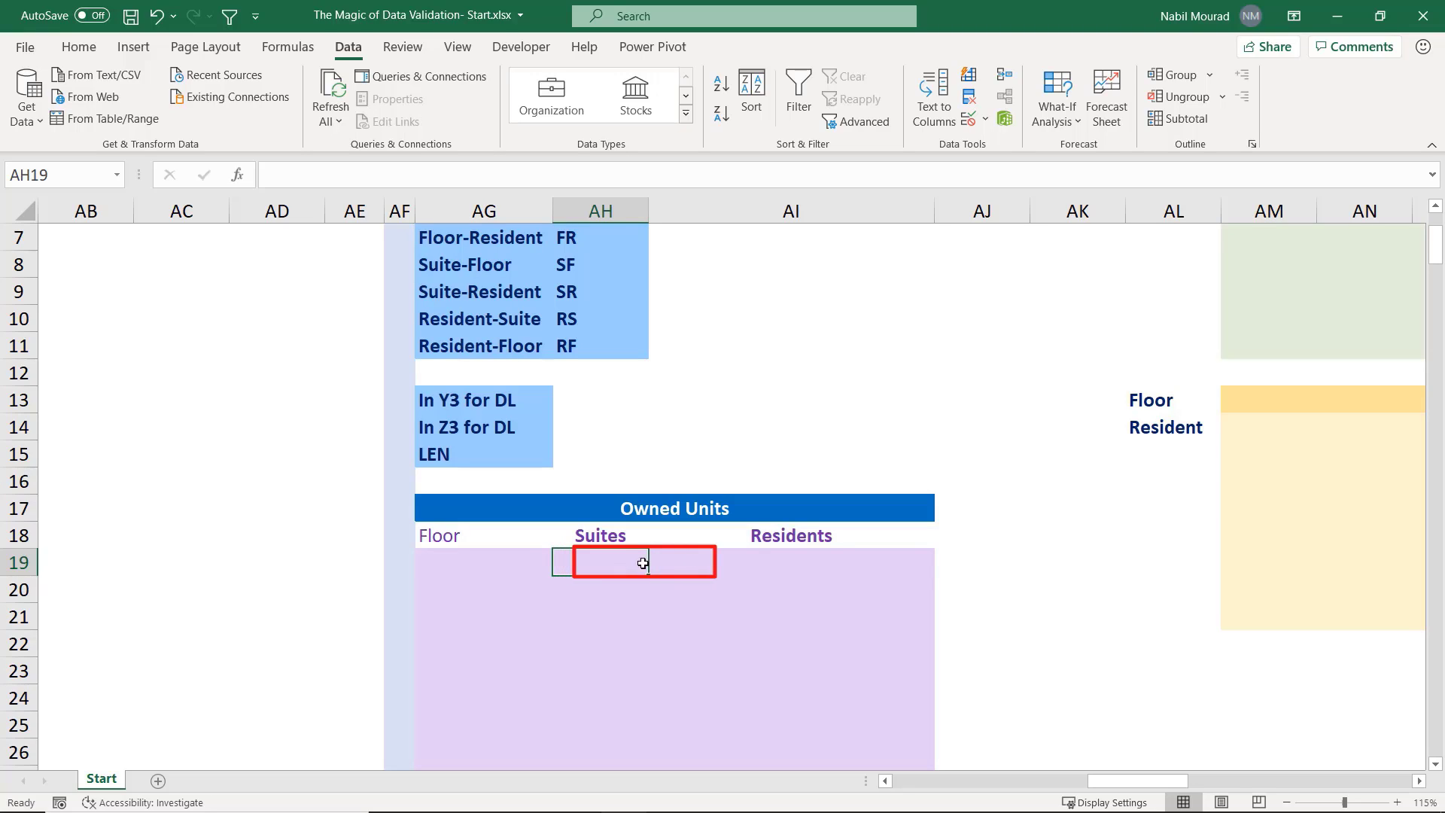
click(766, 563)
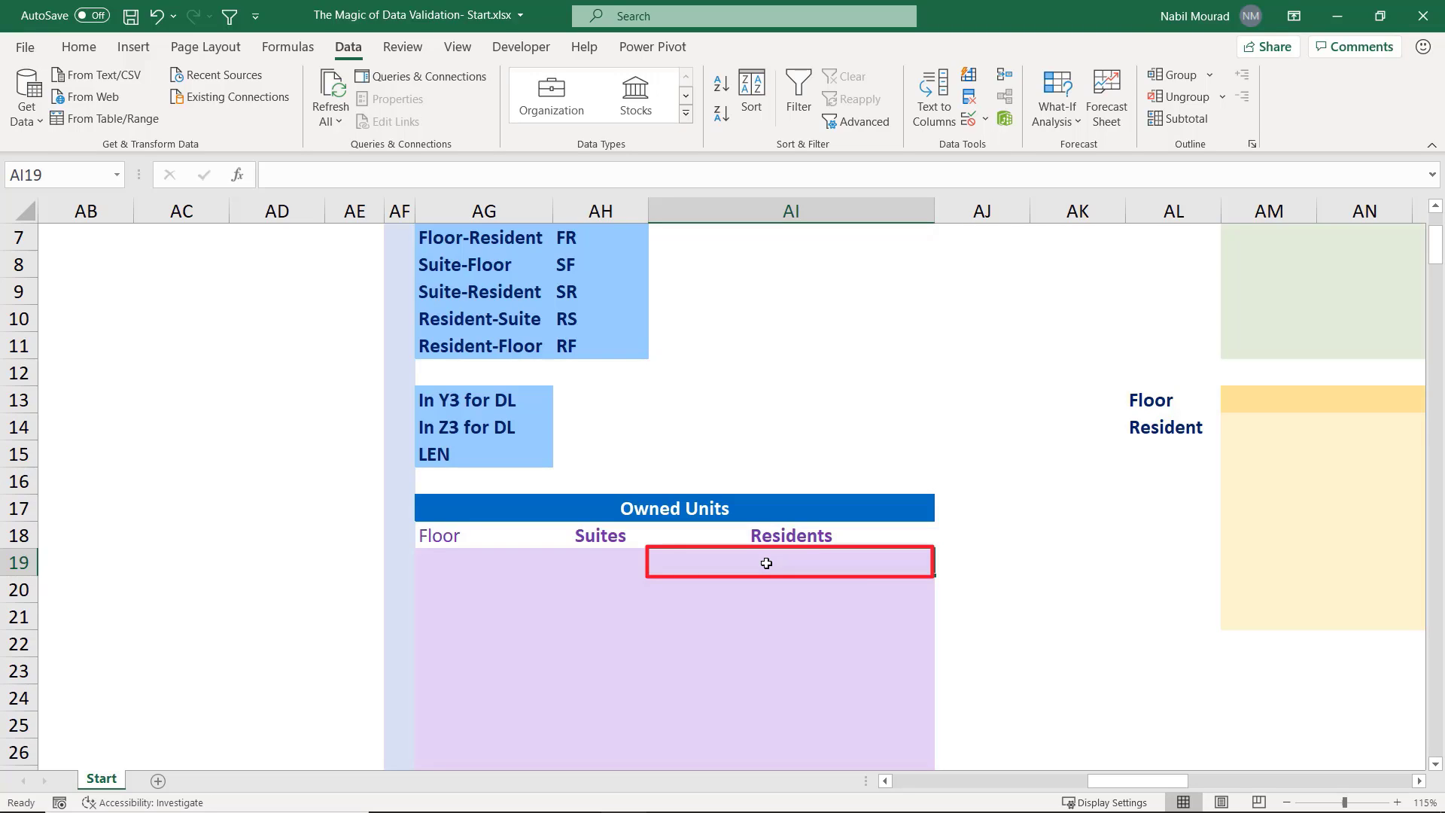
Start a FILTER formula in AG19 with the Floor column range A3:A274 as its array
click(431, 558)
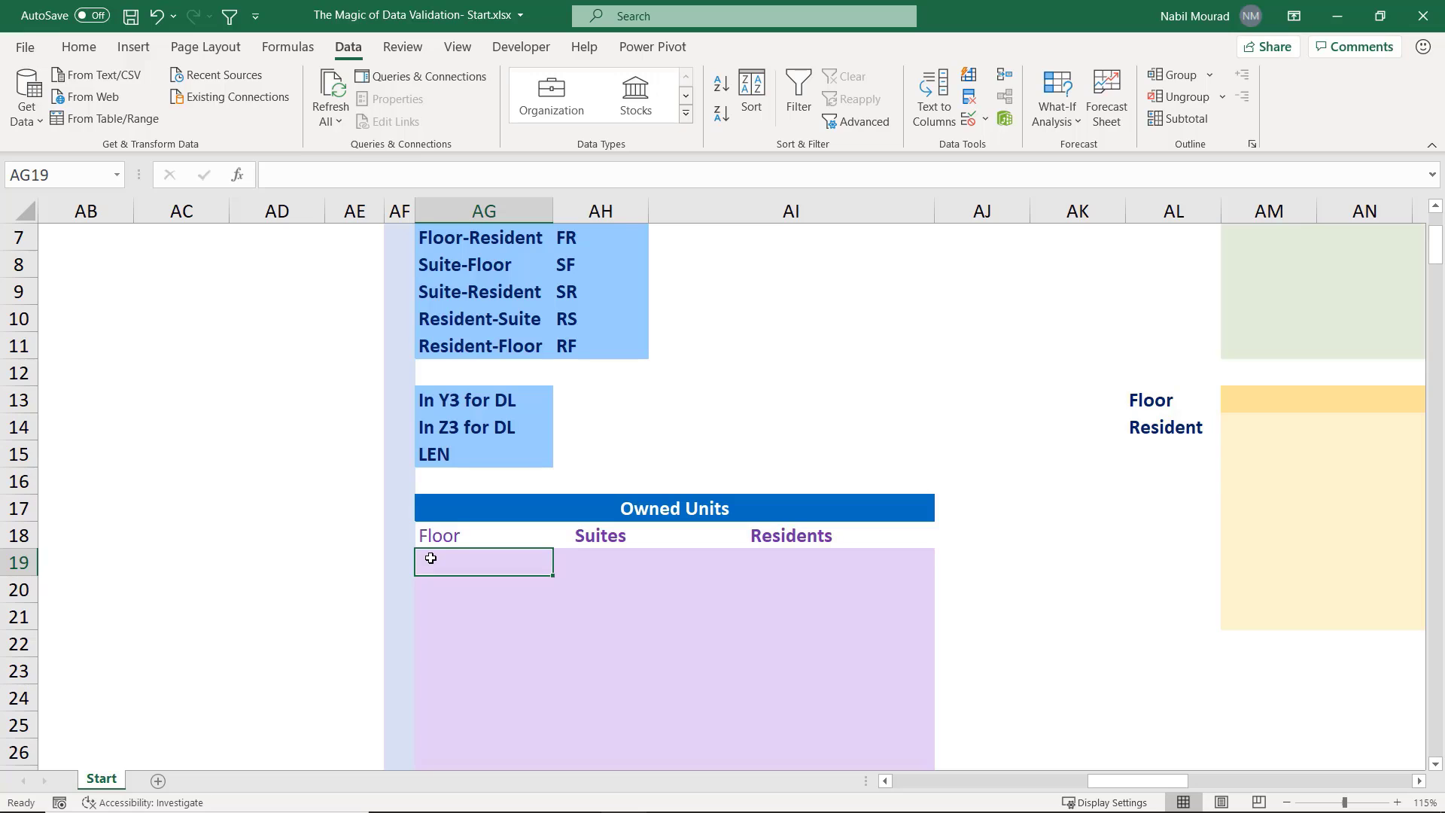
text(=)
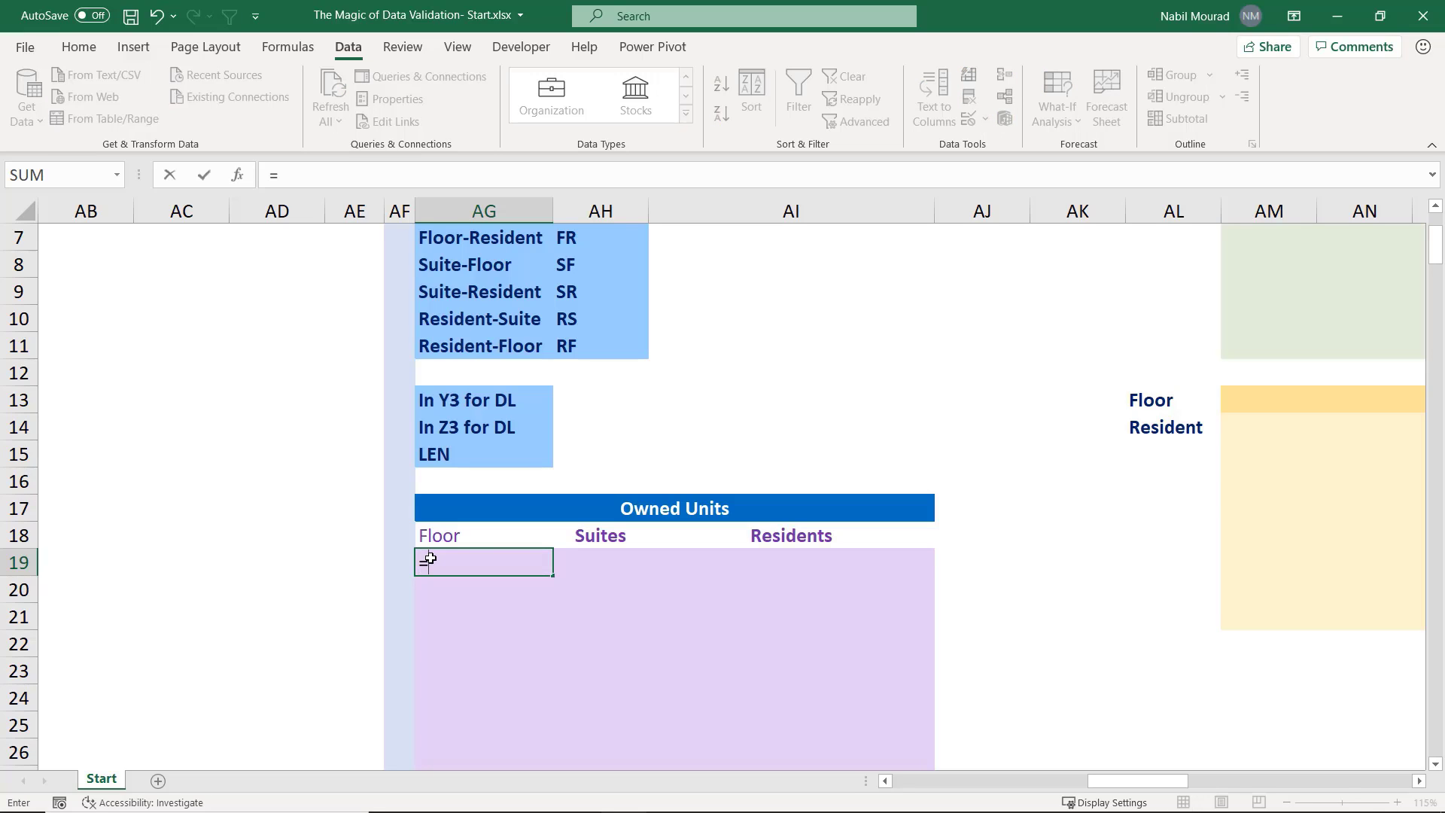
text(filter)
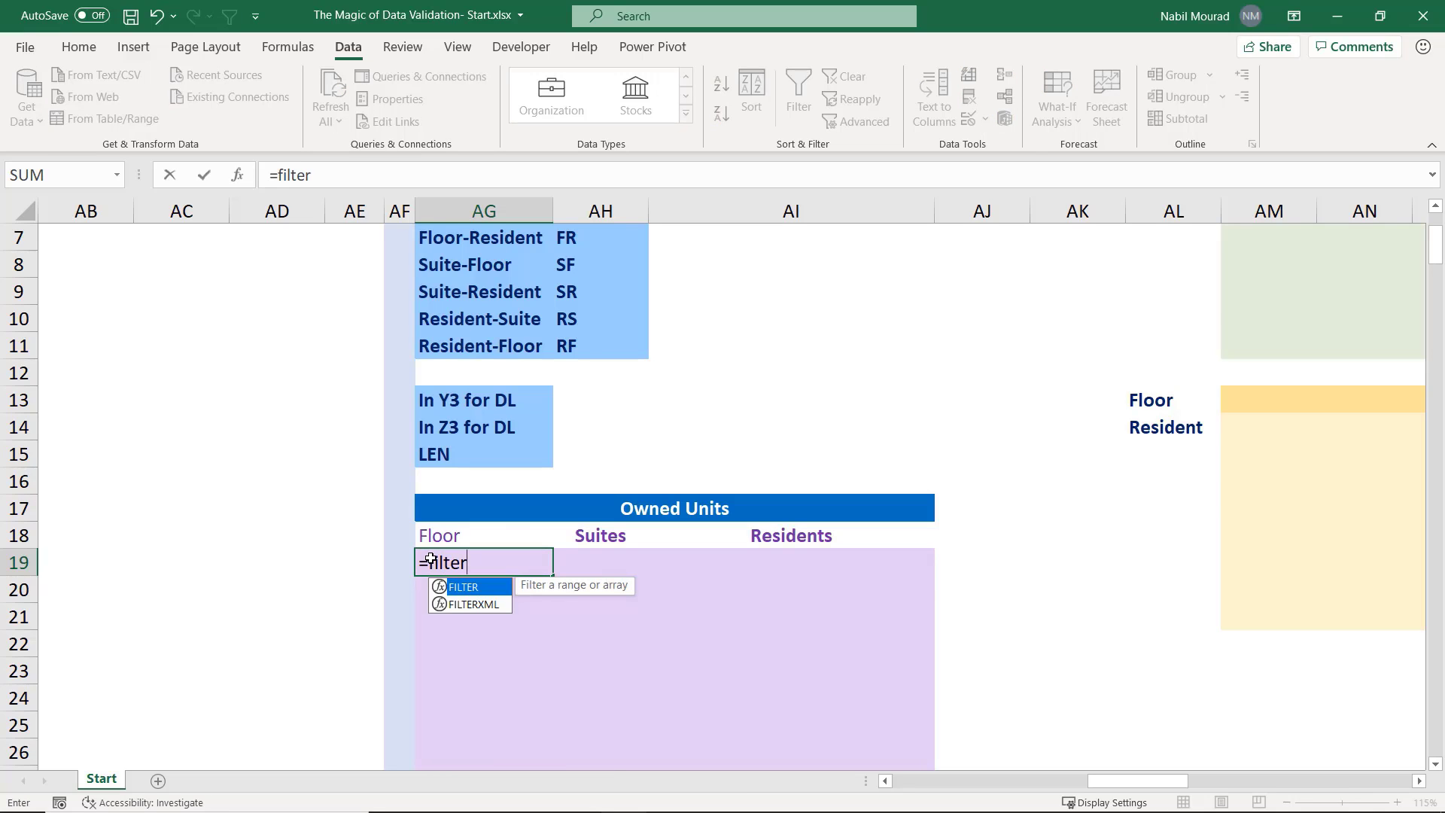
key(Tab)
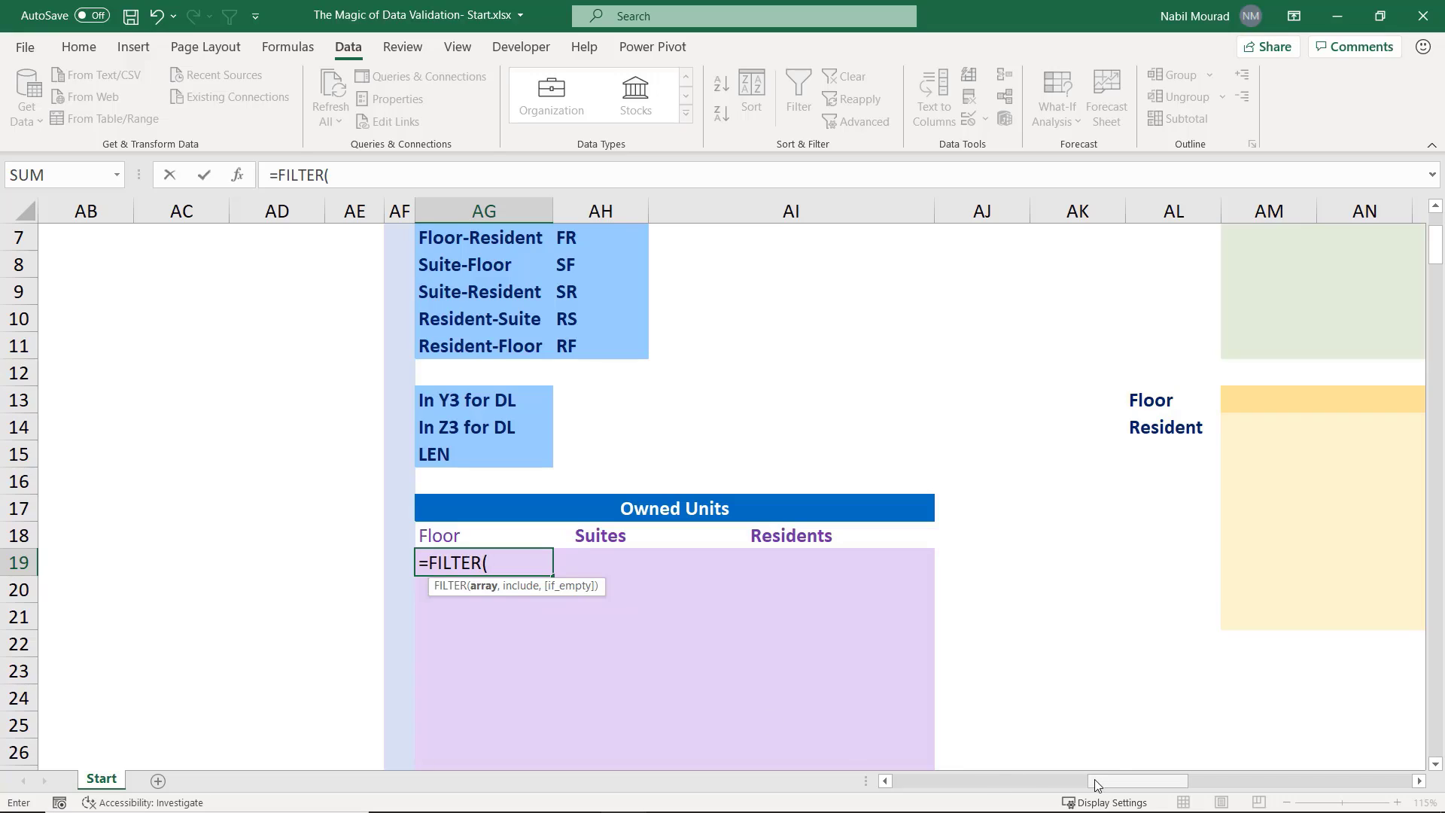
drag(1108, 779, 910, 775)
click(60, 237)
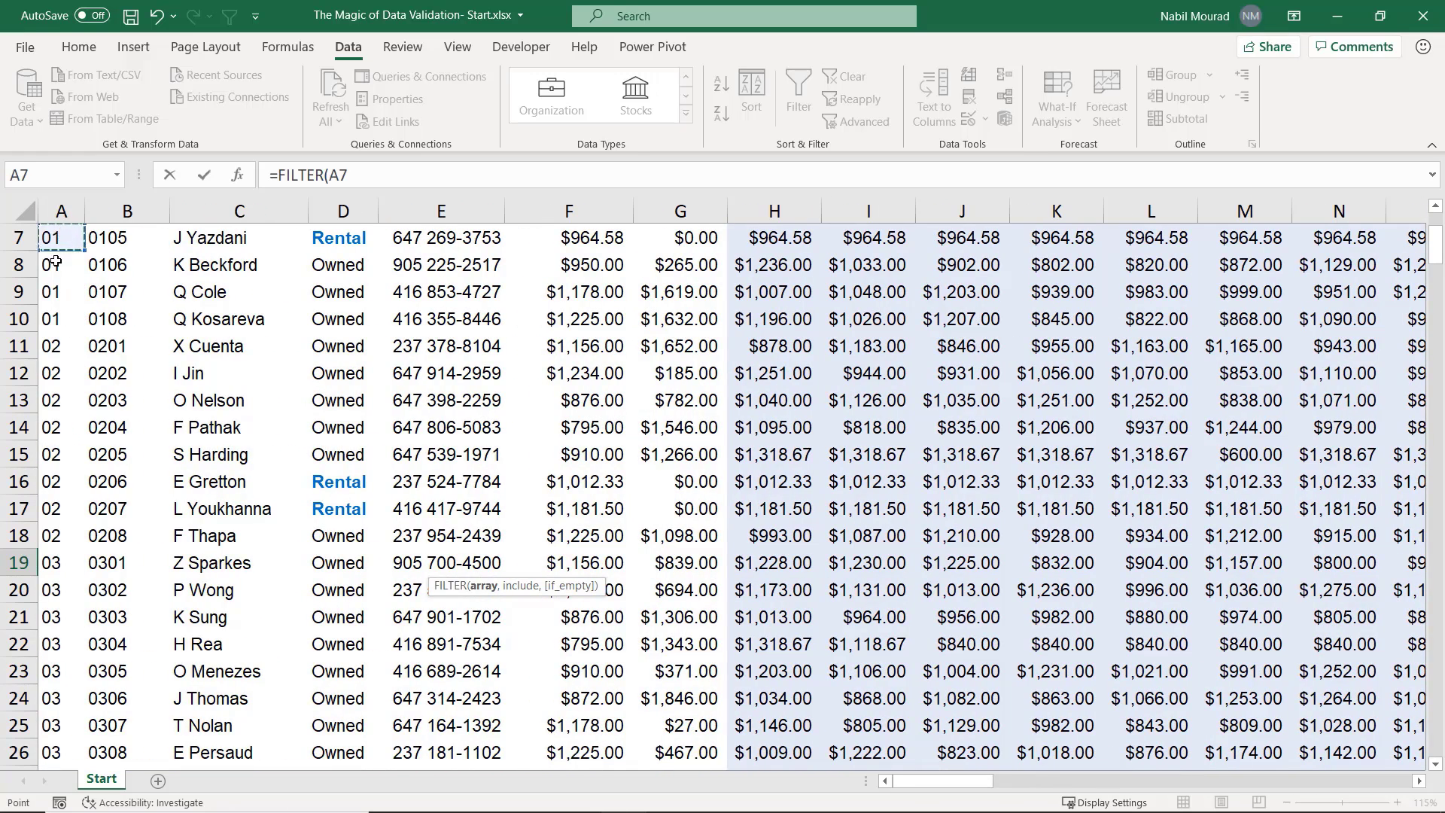
scroll(56, 261, up, 2)
click(57, 326)
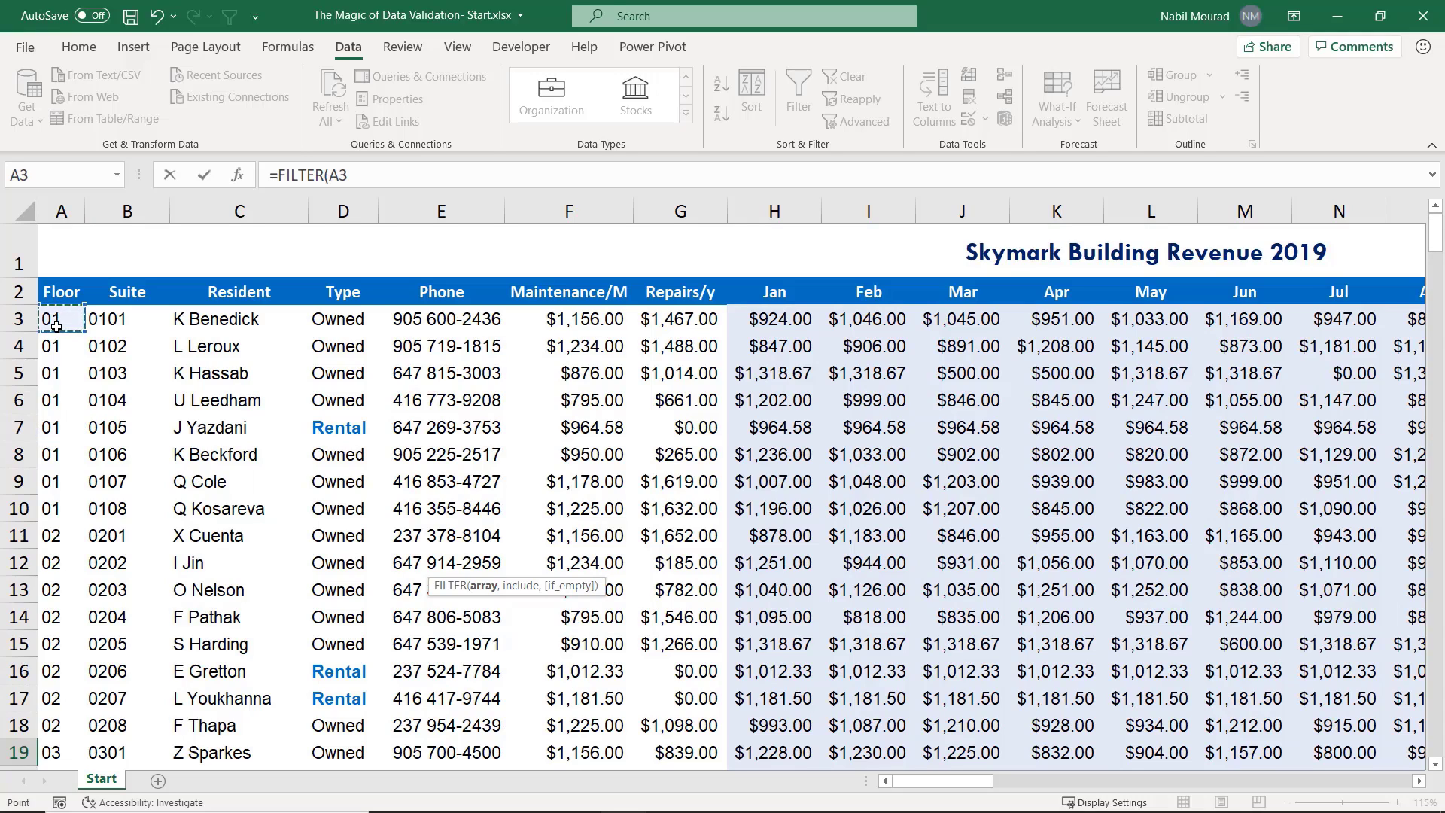
key(ctrl+shift+Down)
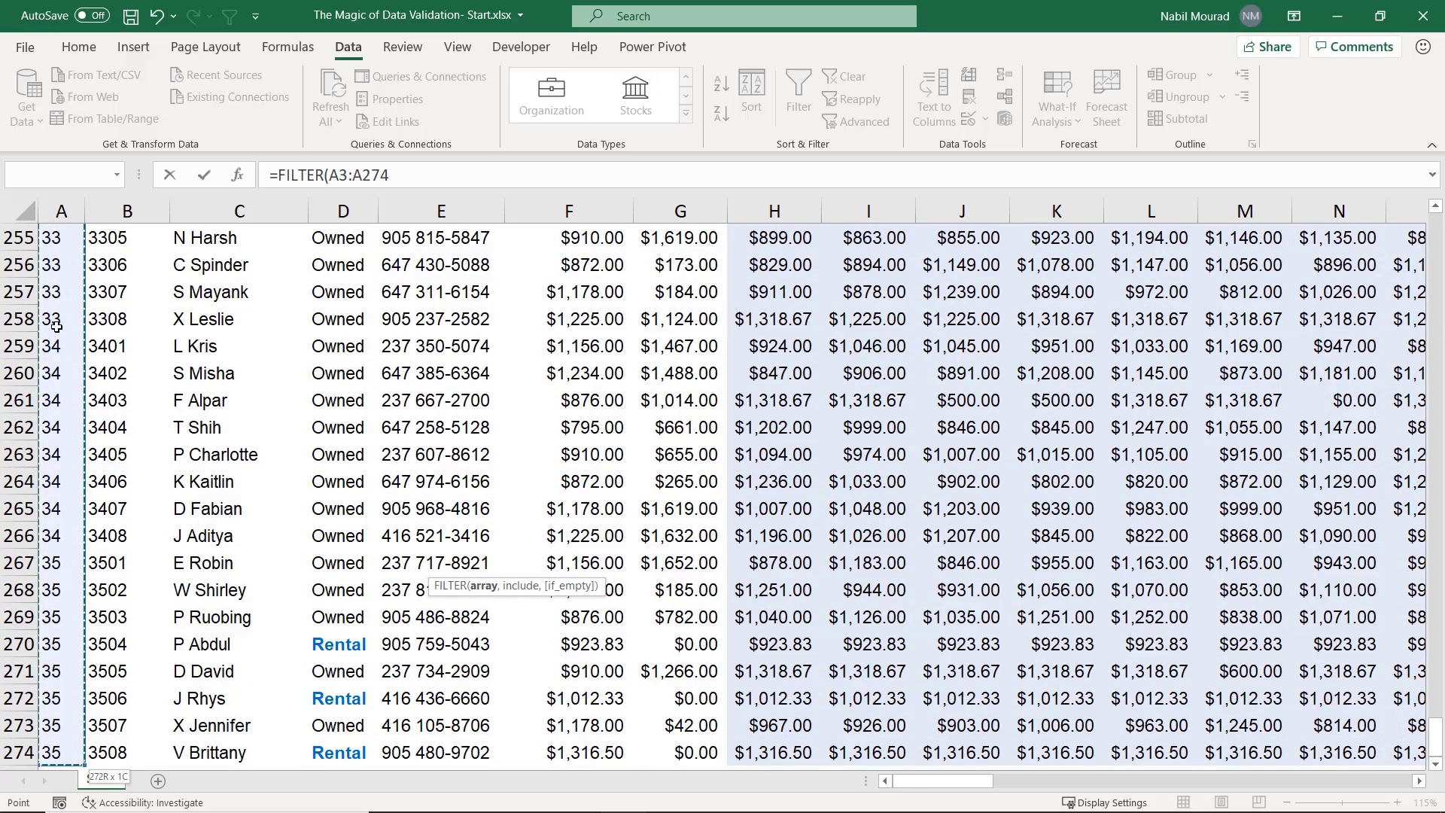
key(ctrl+BackSpace)
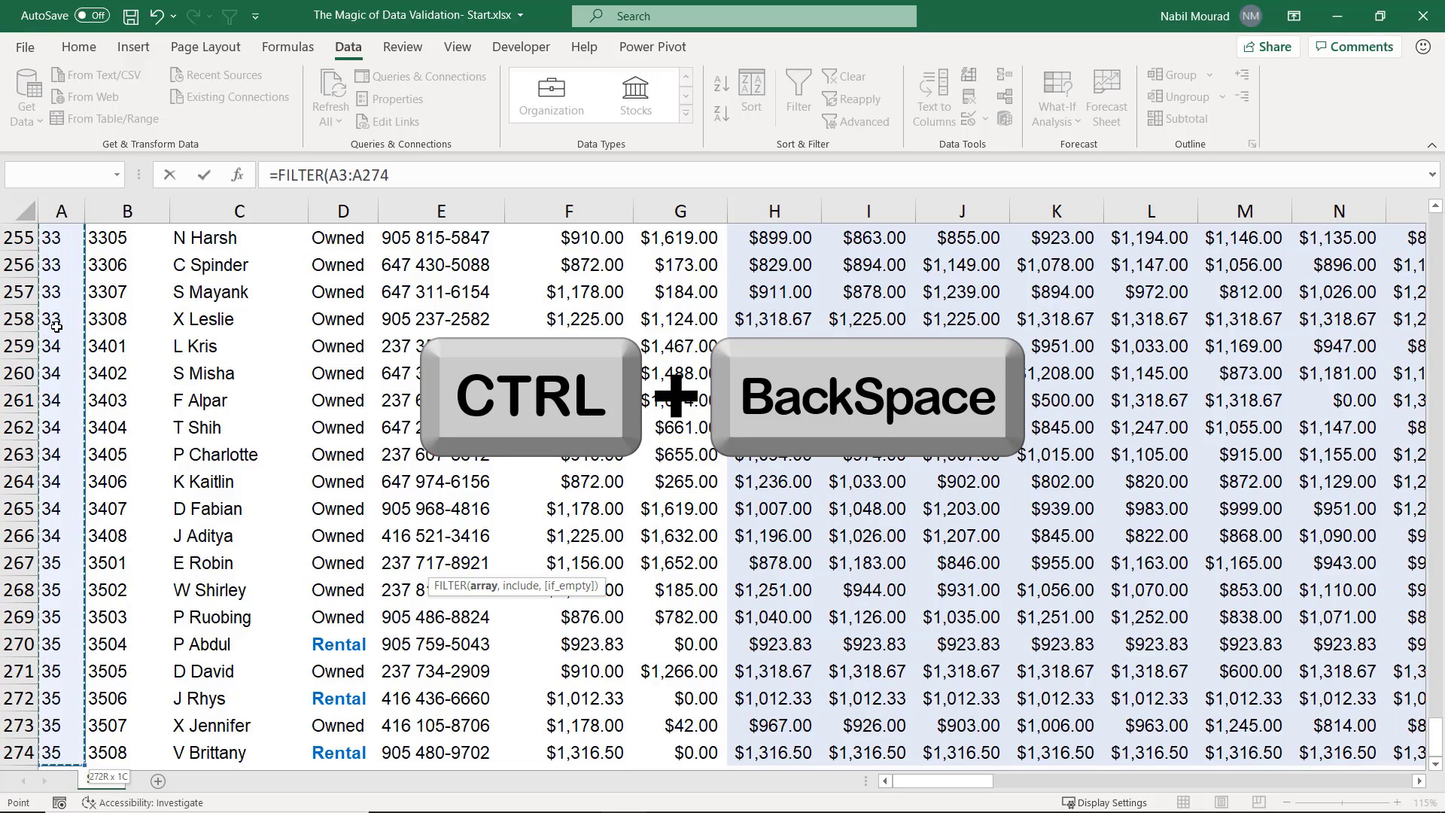
key(ctrl+BackSpace)
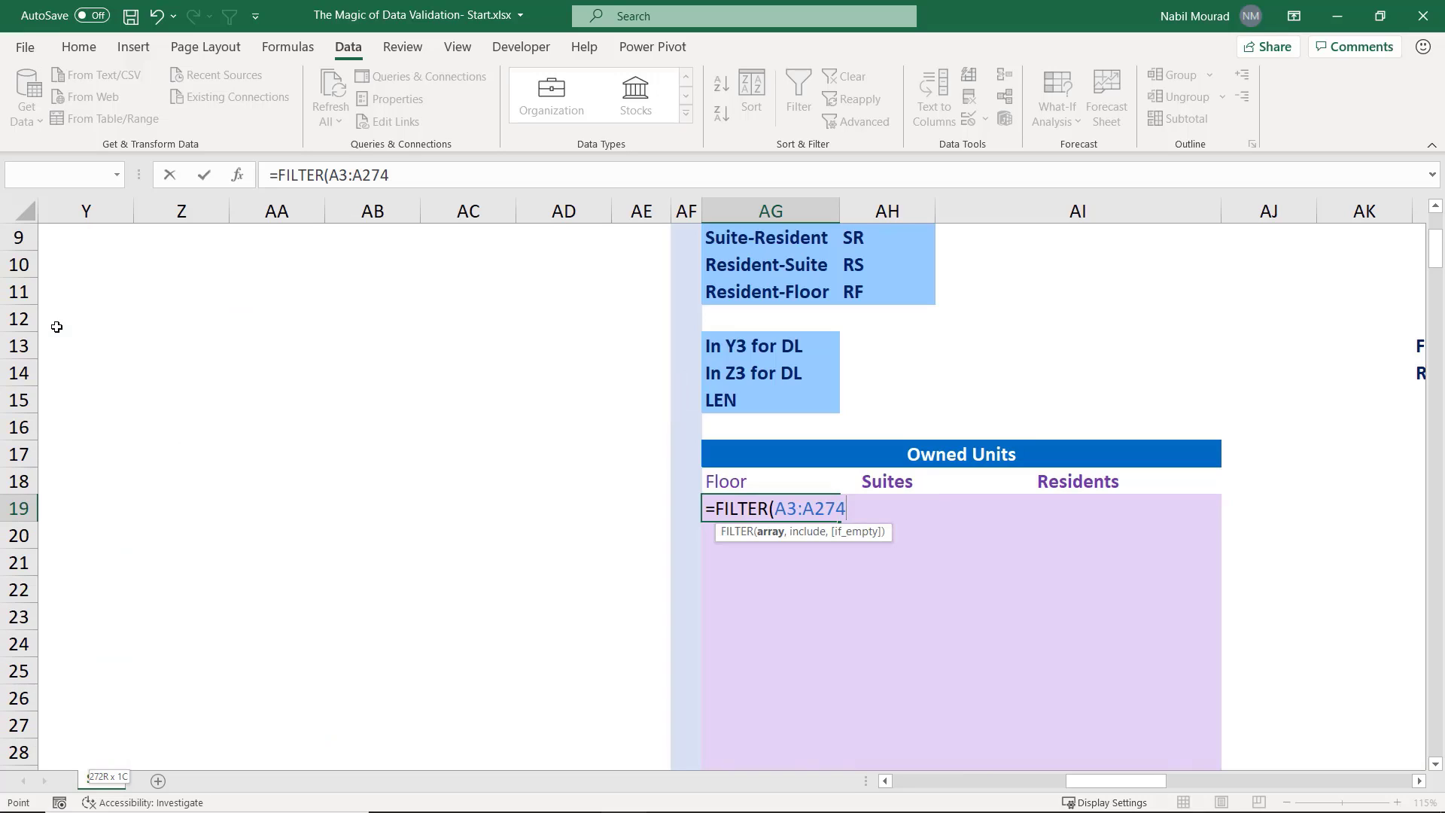
Complete the AG19 FILTER formula with the include condition D3:D274="Owned" and enter it
text(,)
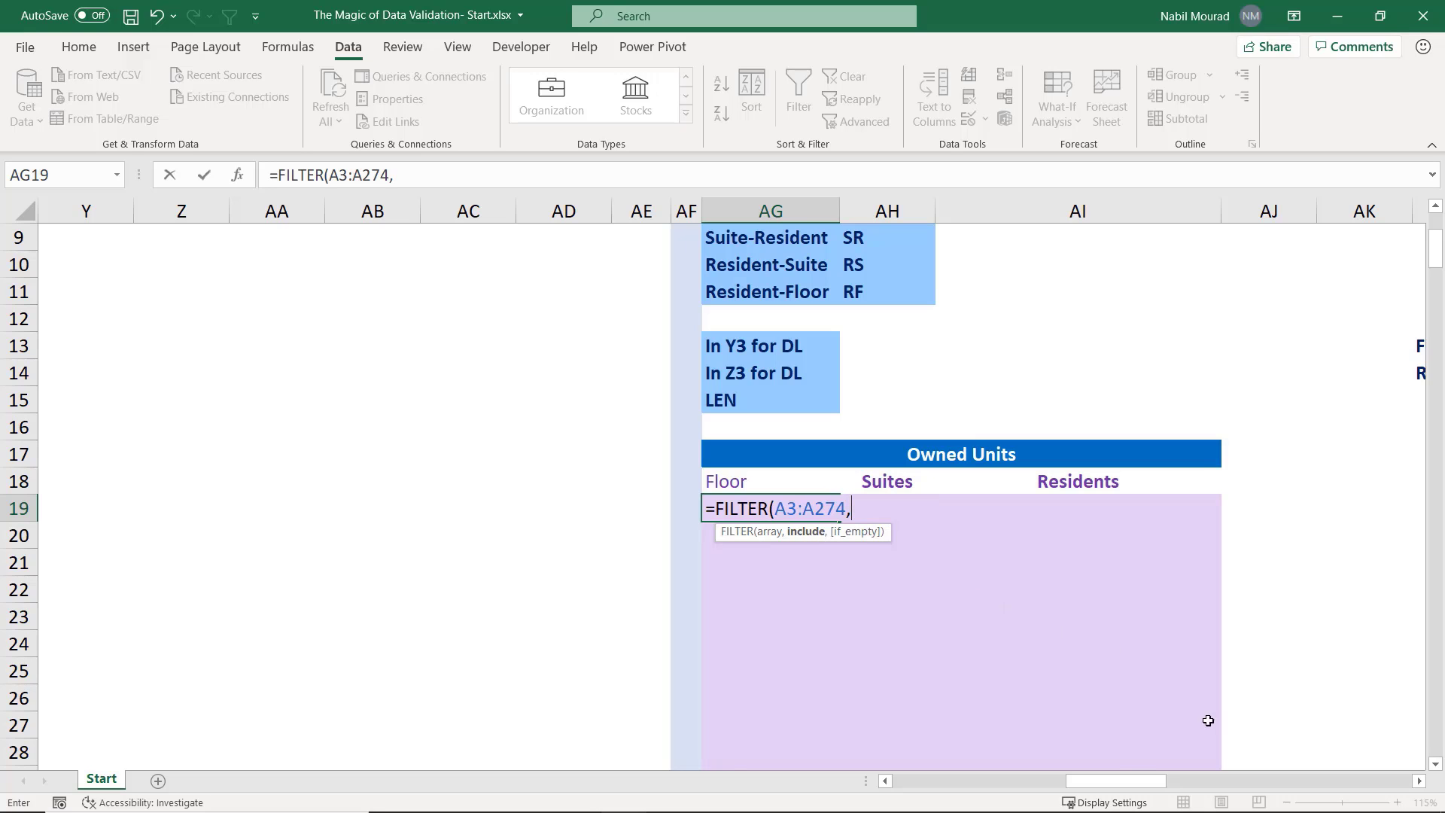
drag(1131, 781, 333, 295)
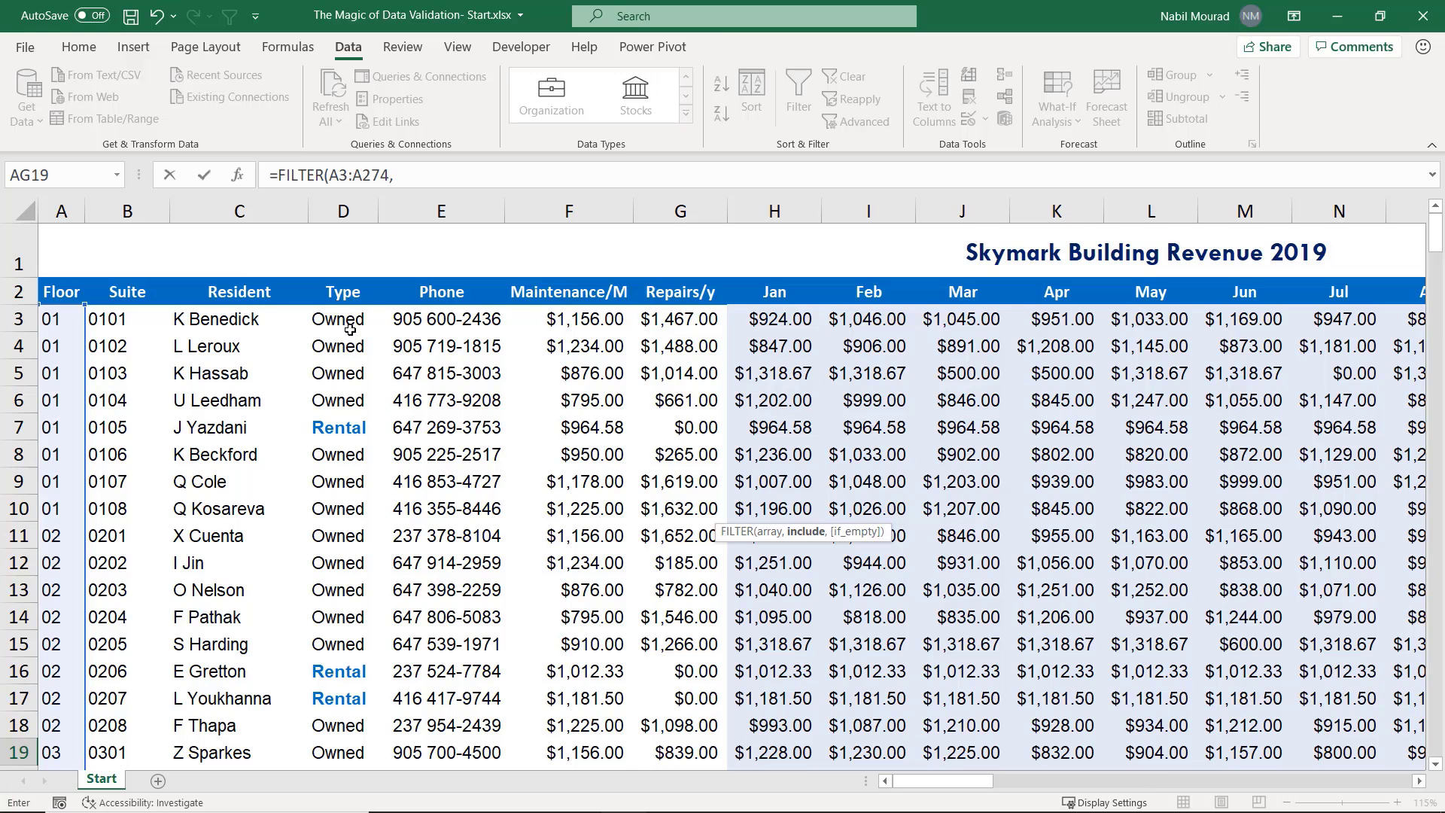
click(349, 322)
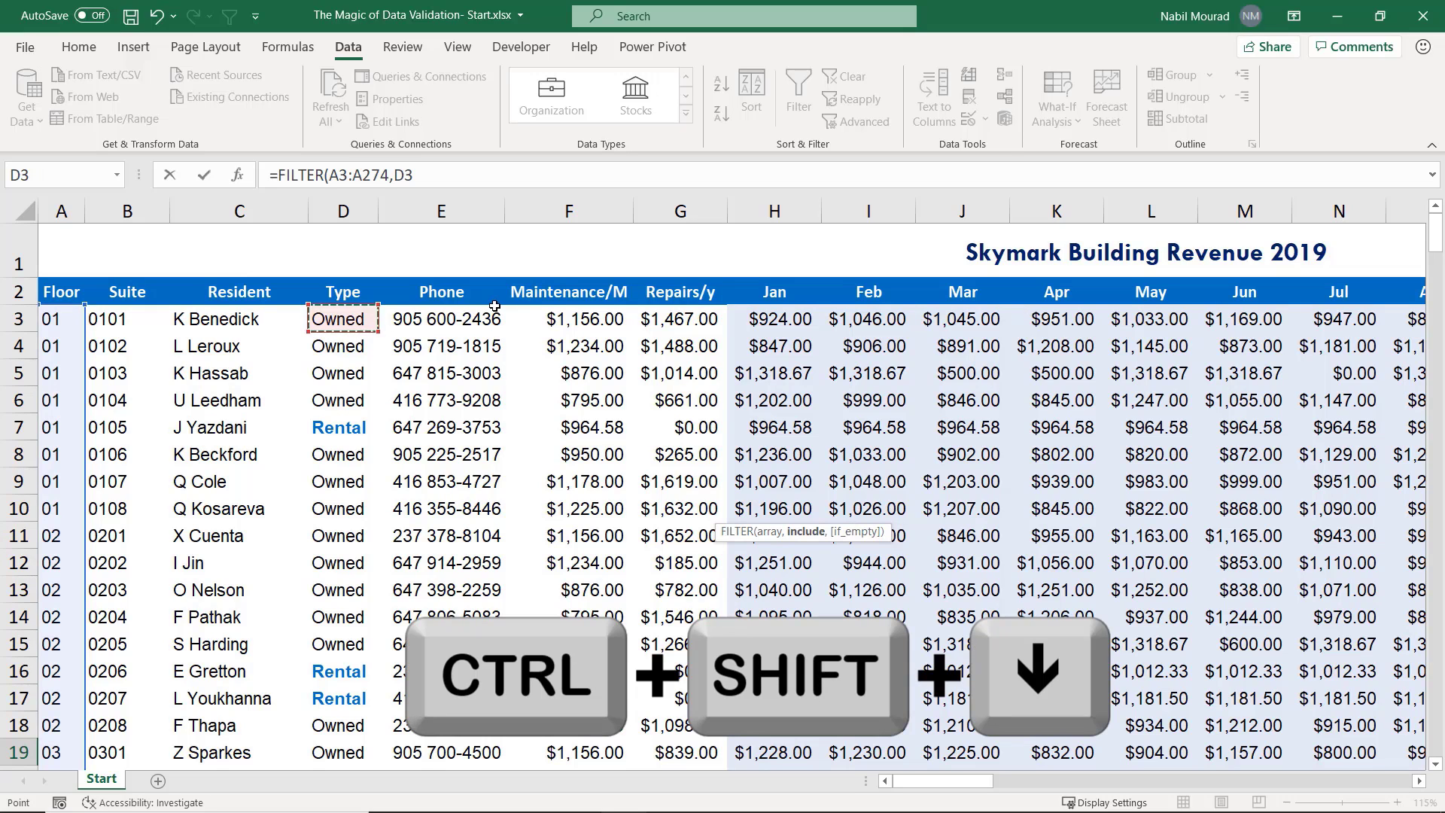
key(ctrl+shift+Down)
key(ctrl+BackSpace)
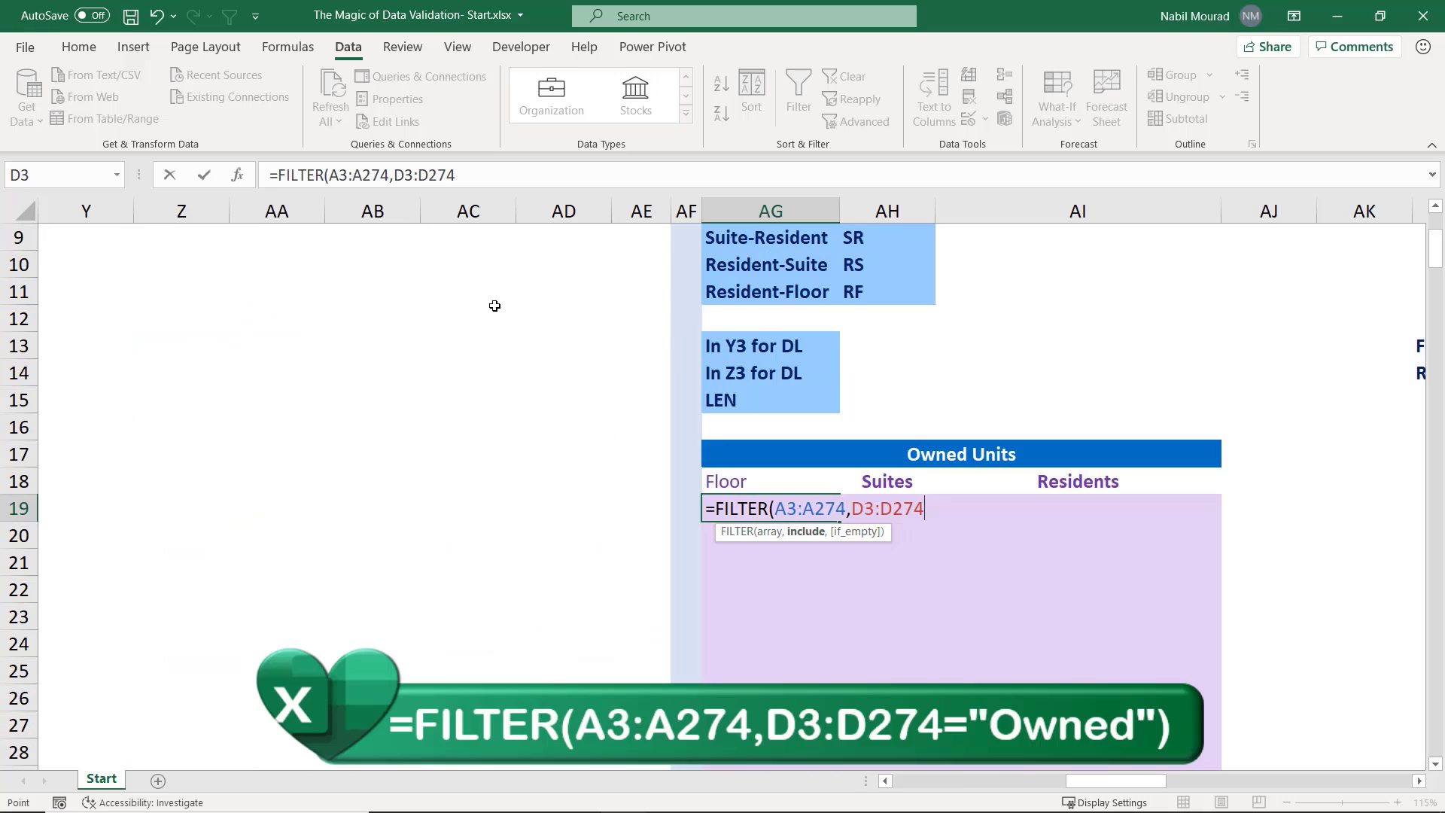
text(="Owned")
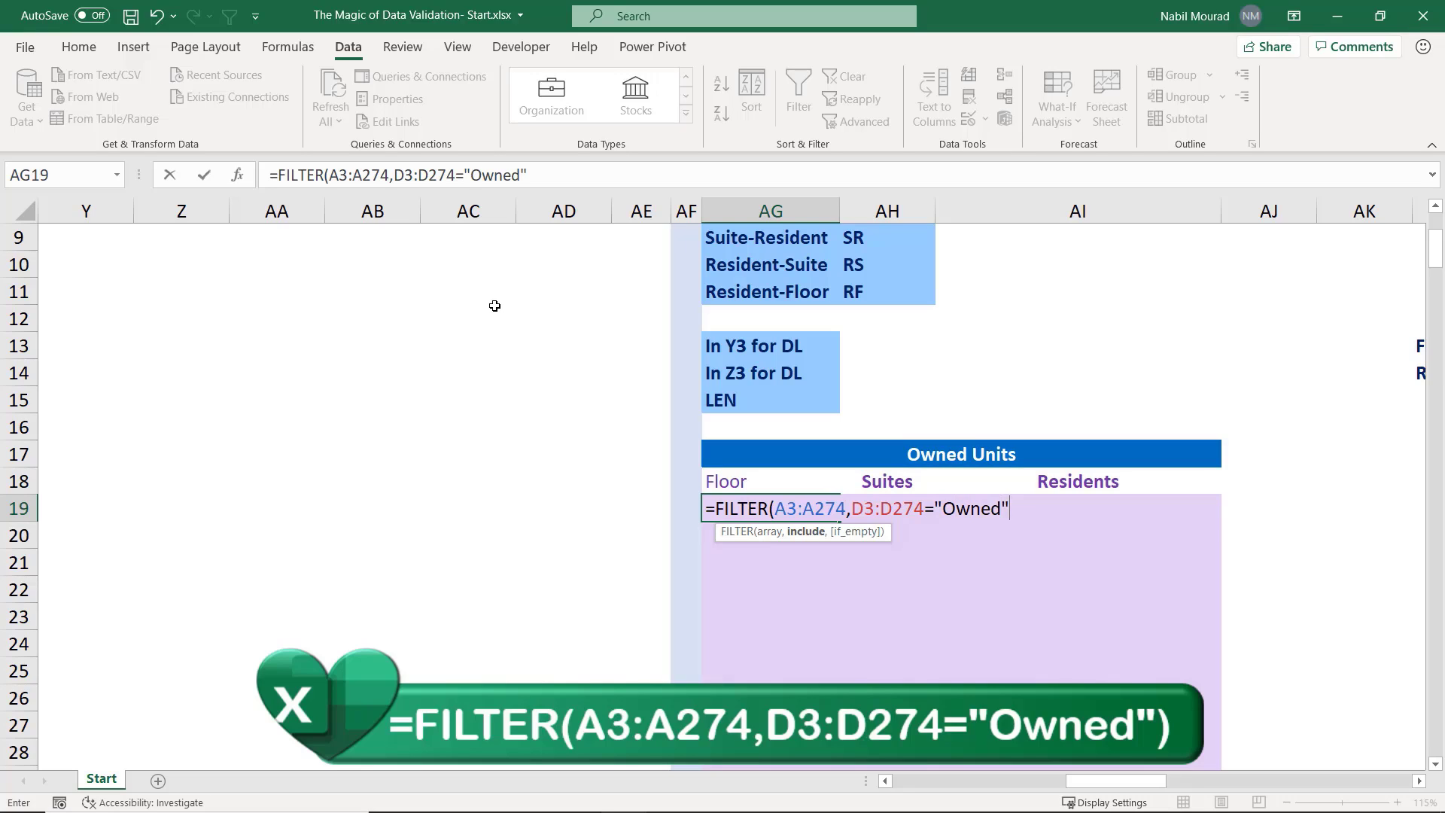
text())
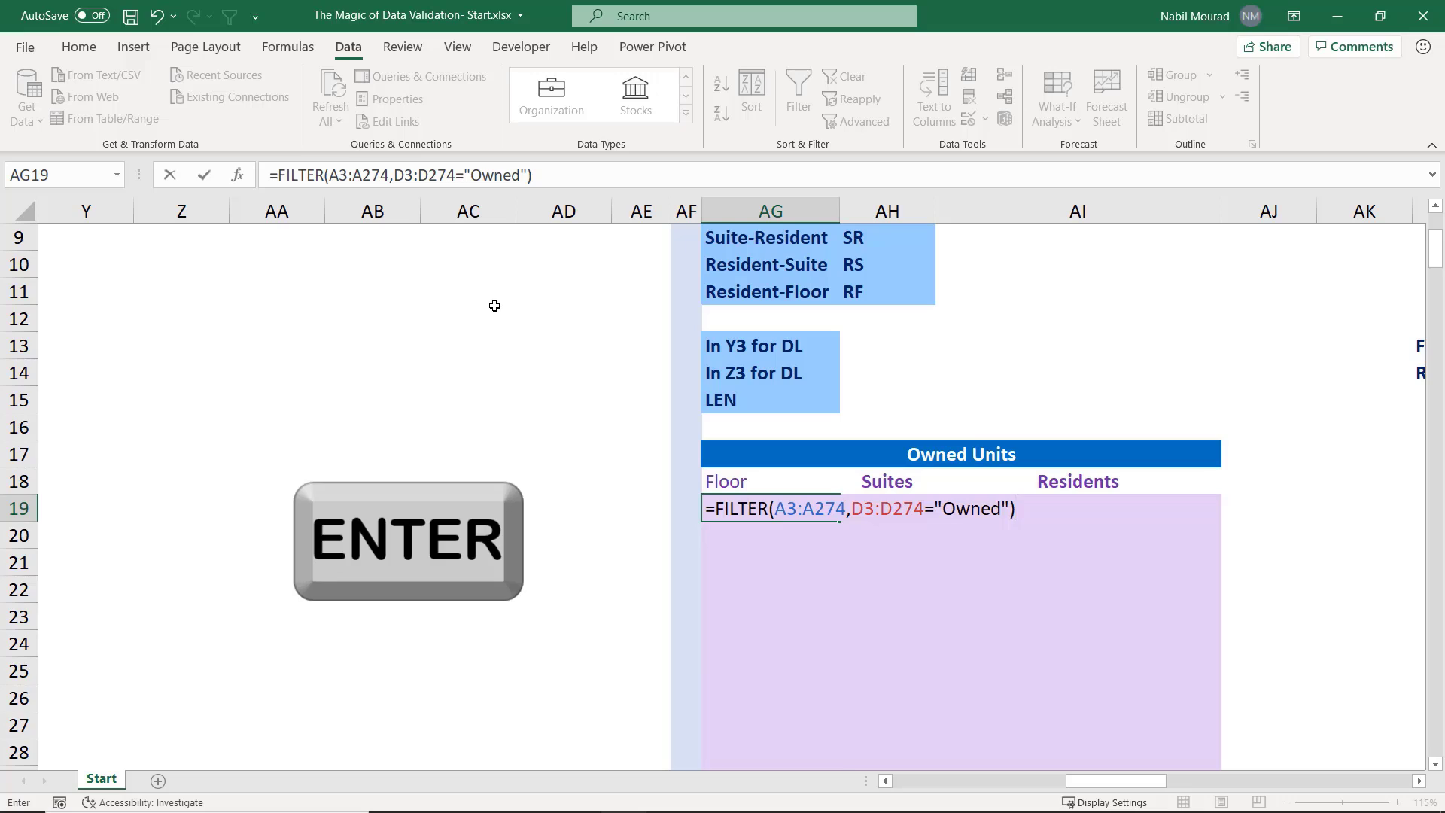
key(Return)
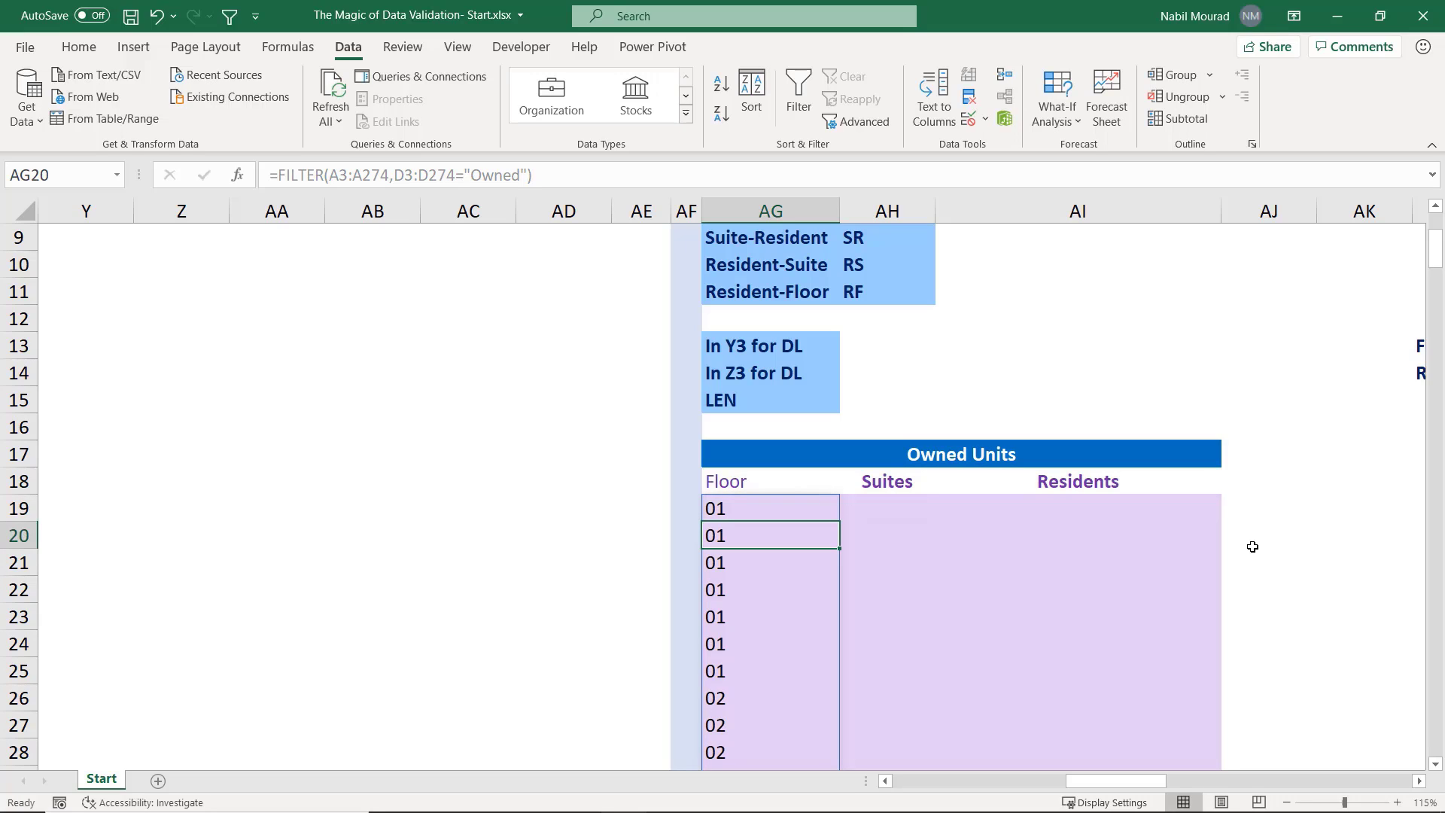
Hide columns E through S and columns AA through AD
click(916, 514)
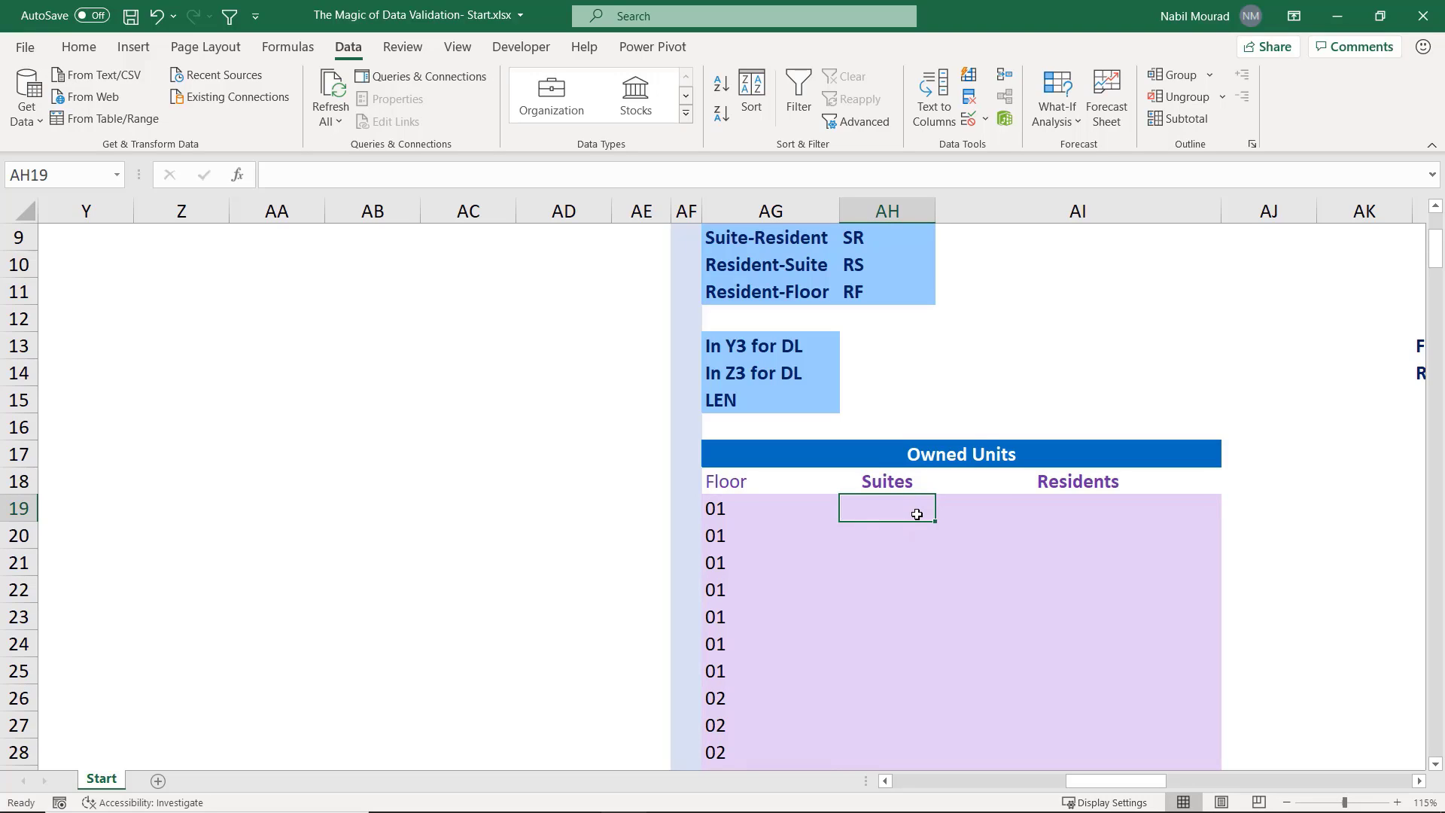
click(887, 781)
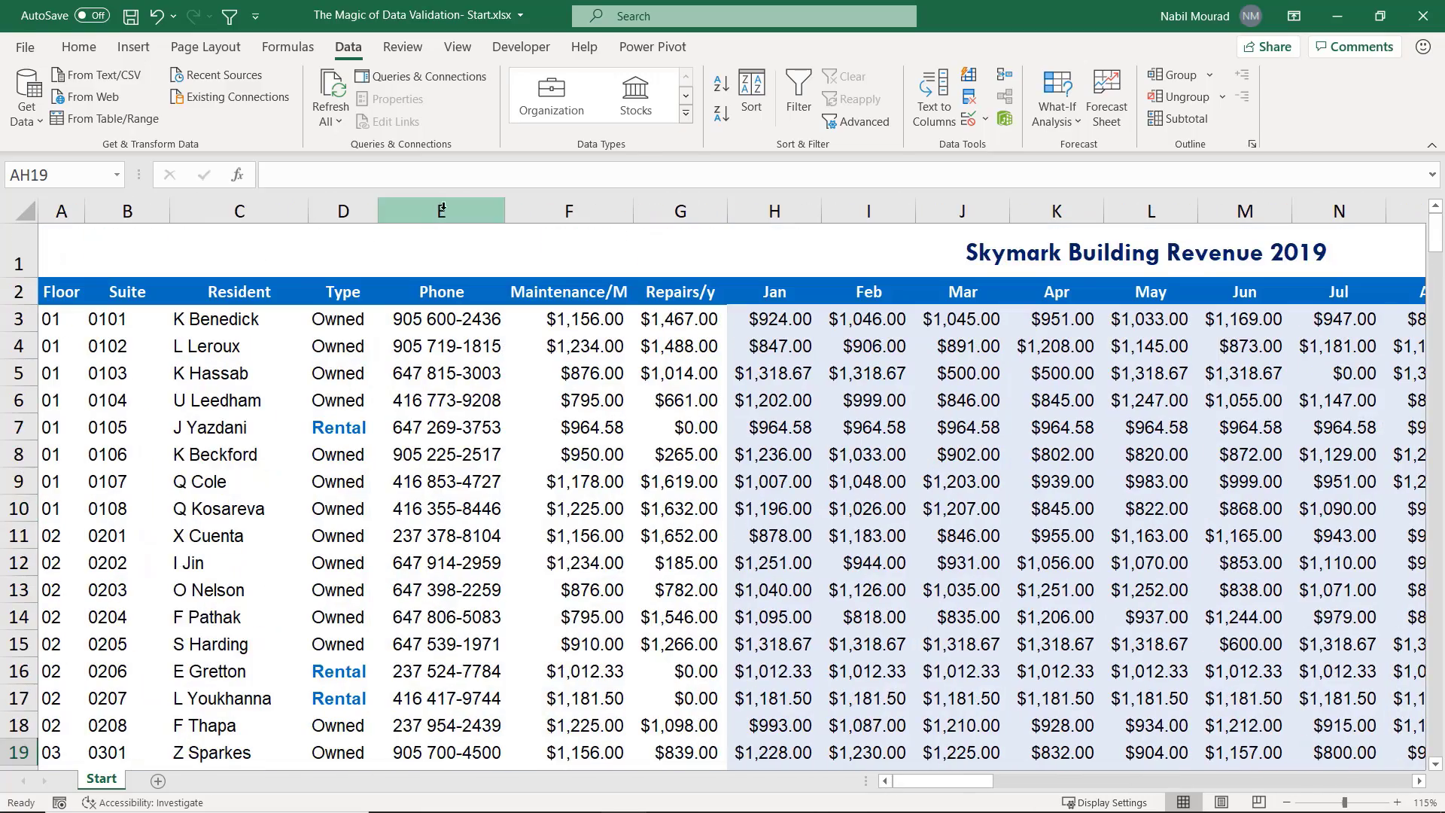
drag(443, 211, 940, 247)
right_click(941, 246)
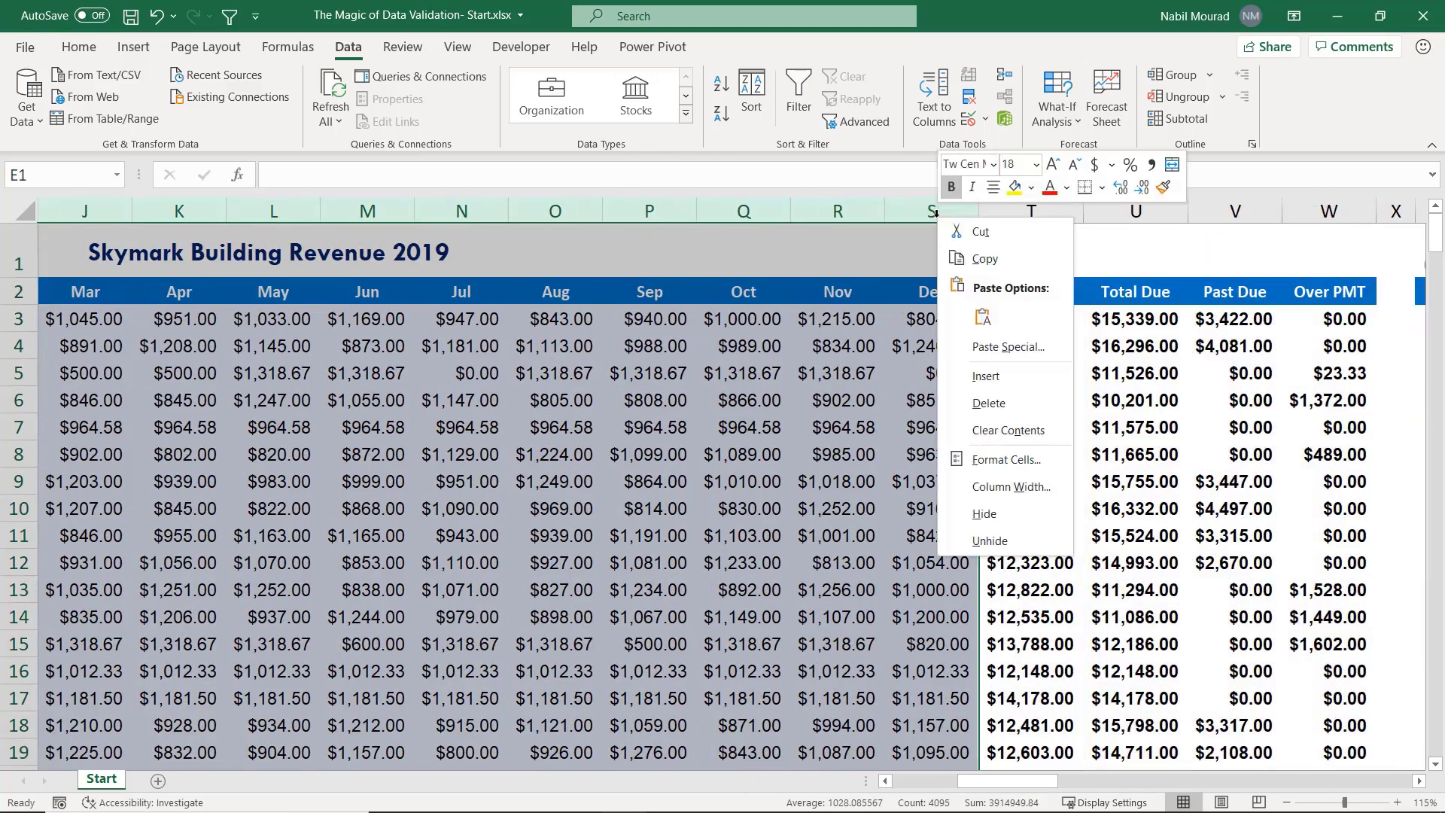
click(1009, 511)
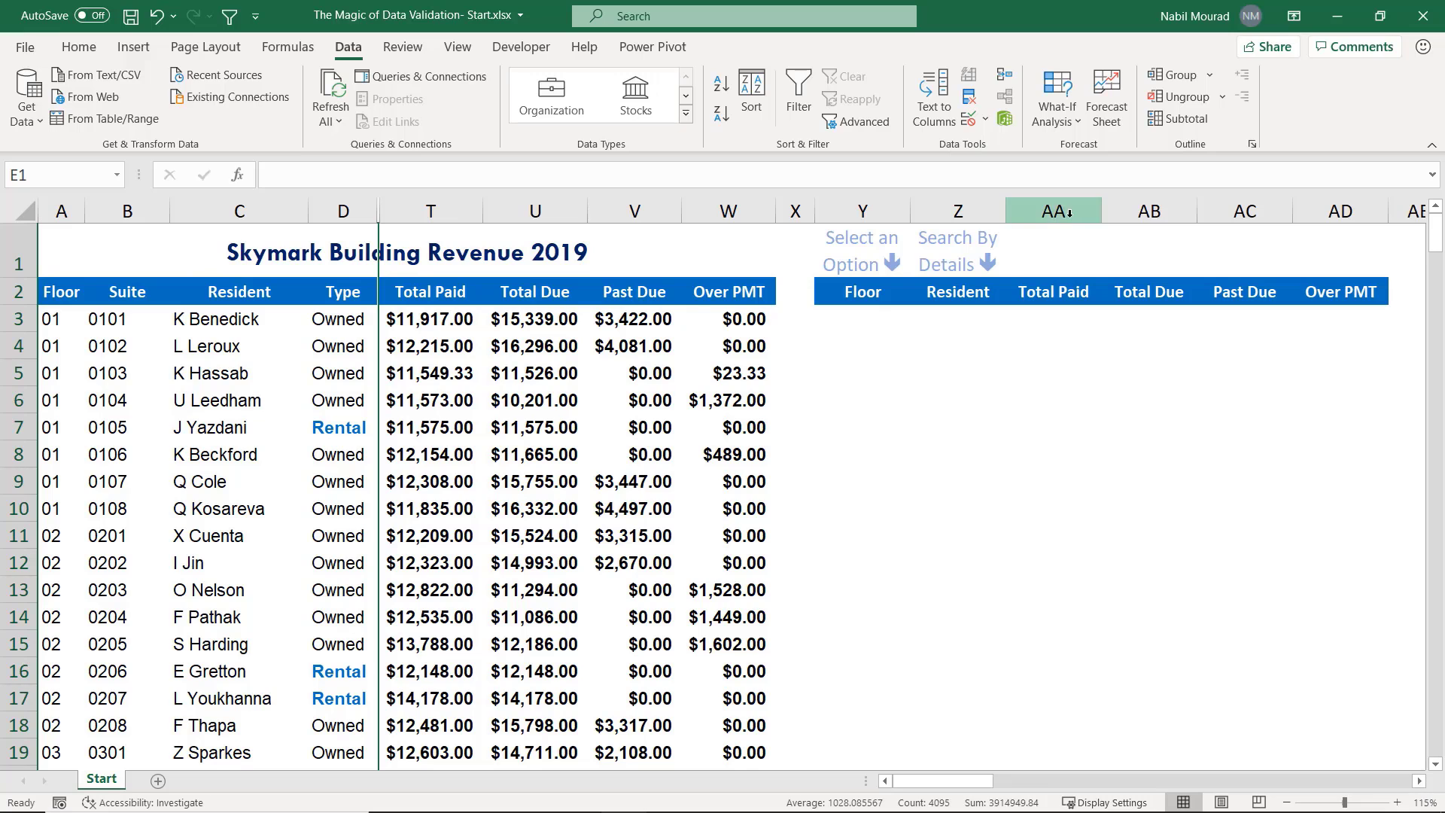
drag(1054, 212, 1364, 212)
right_click(1364, 212)
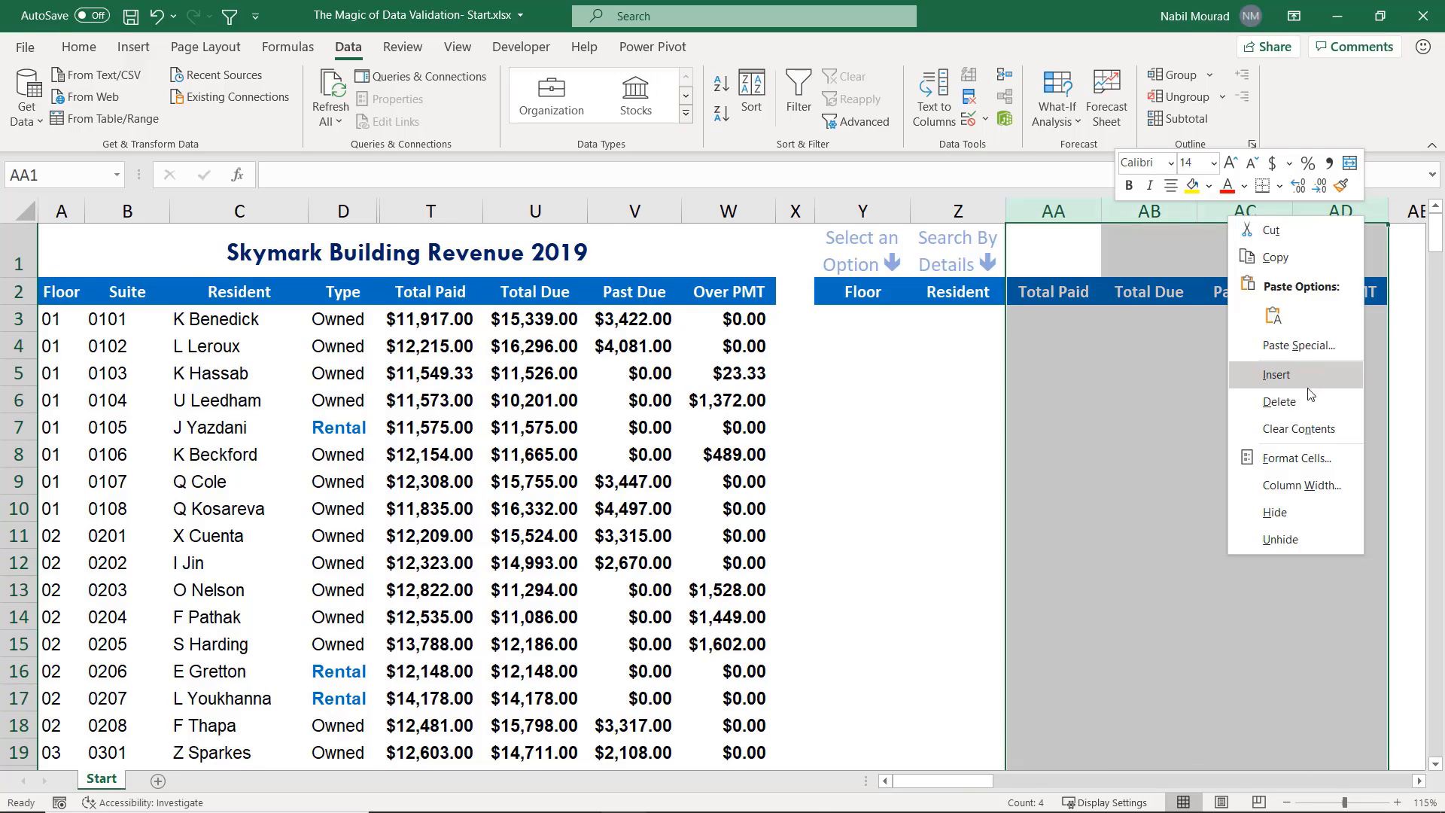
click(1284, 523)
Start a FILTER formula in AH19 under Suites with the Suite column range B3:B274 as its array
scroll(1297, 591, down, 3)
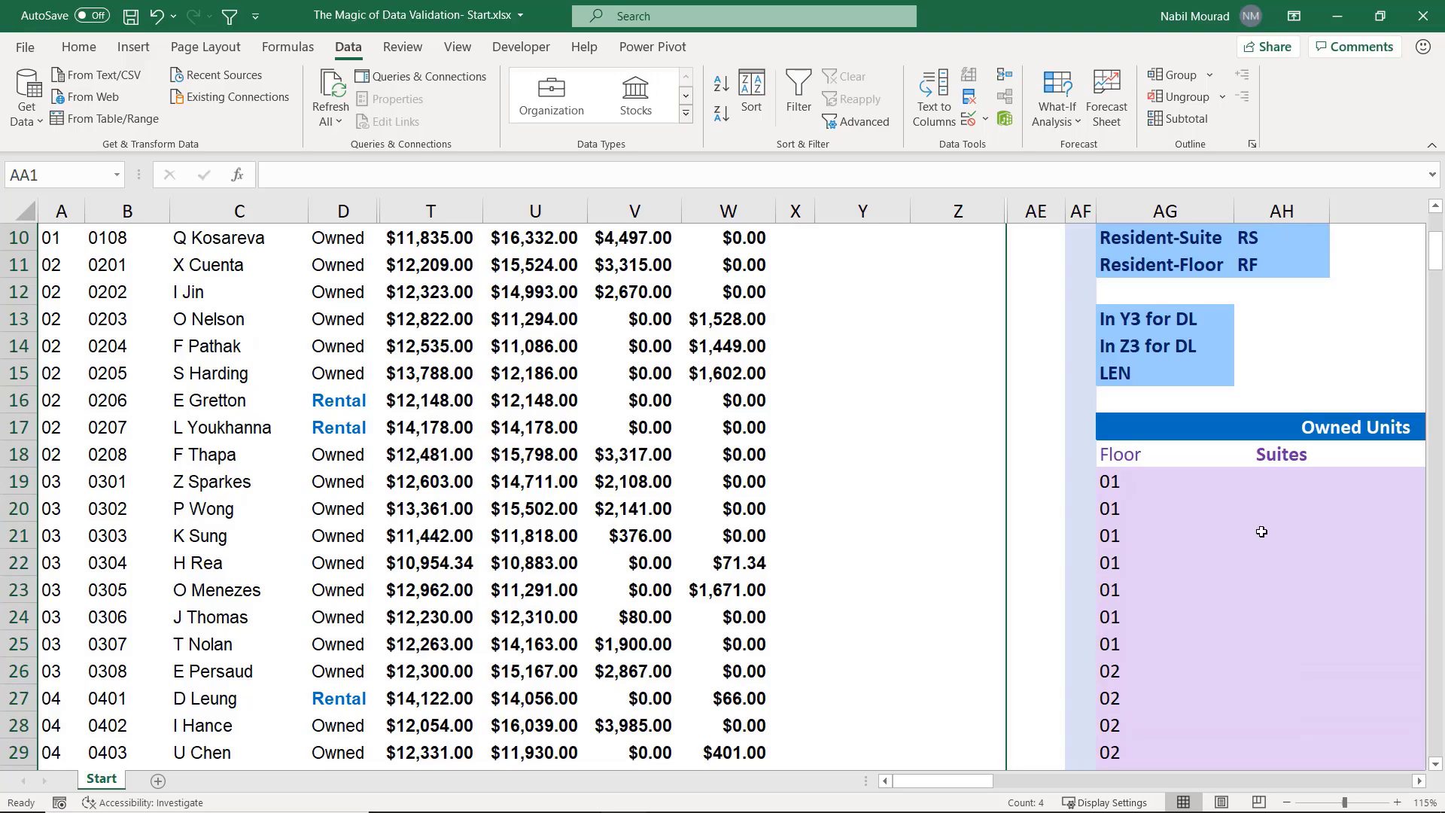
click(1287, 481)
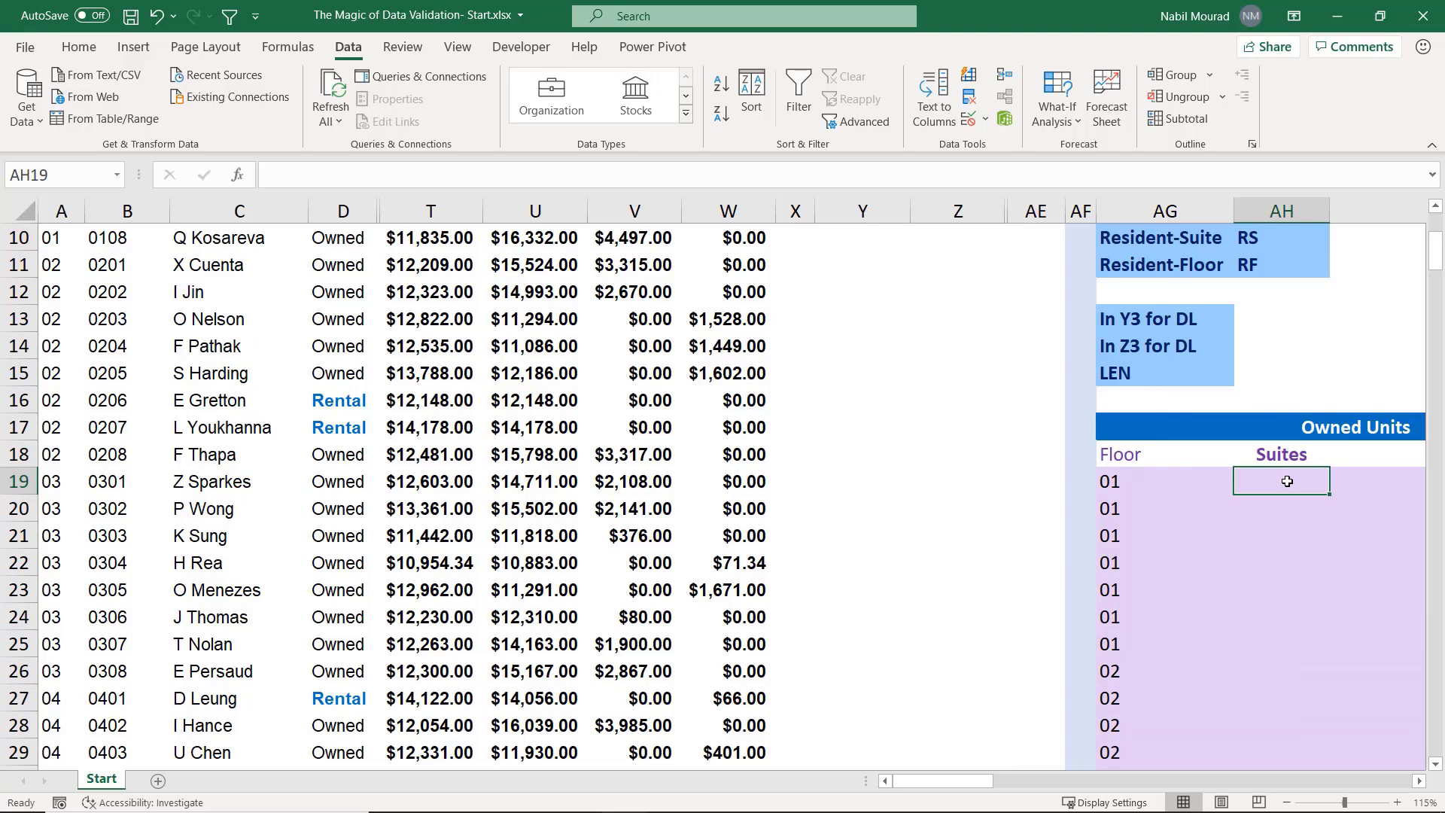
text(=fil)
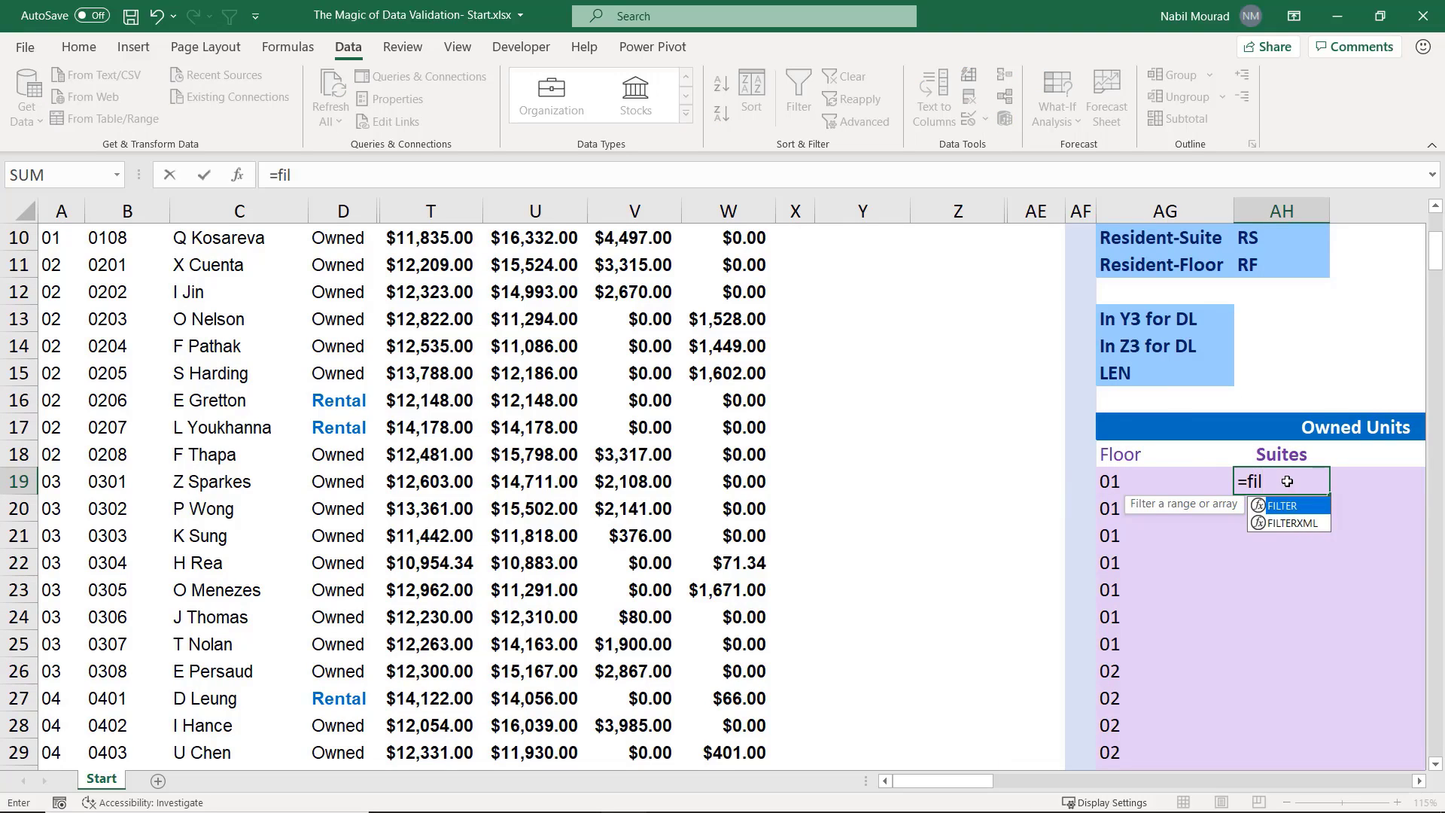
text(te)
key(Tab)
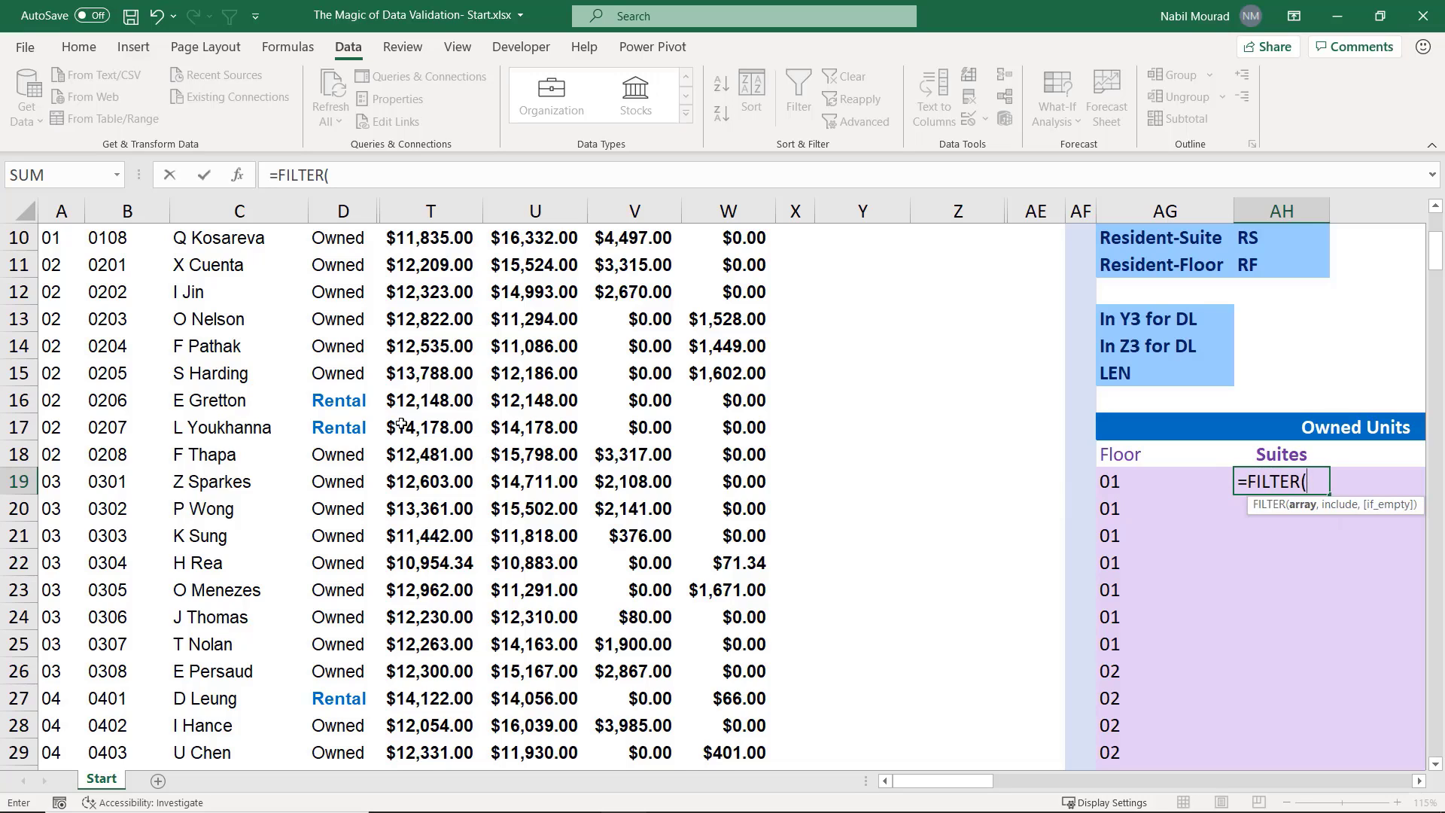
scroll(109, 293, up, 3)
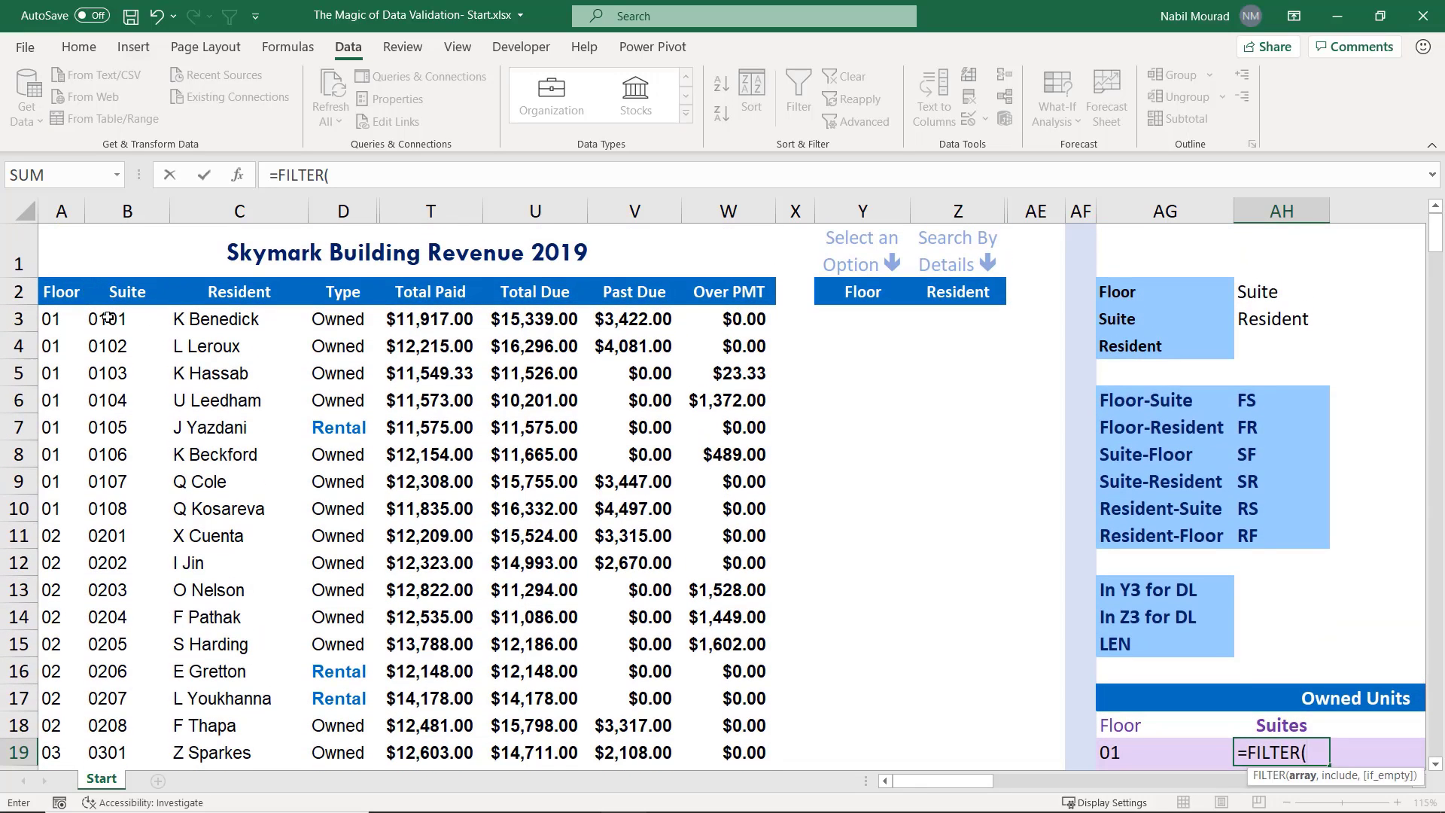
click(109, 318)
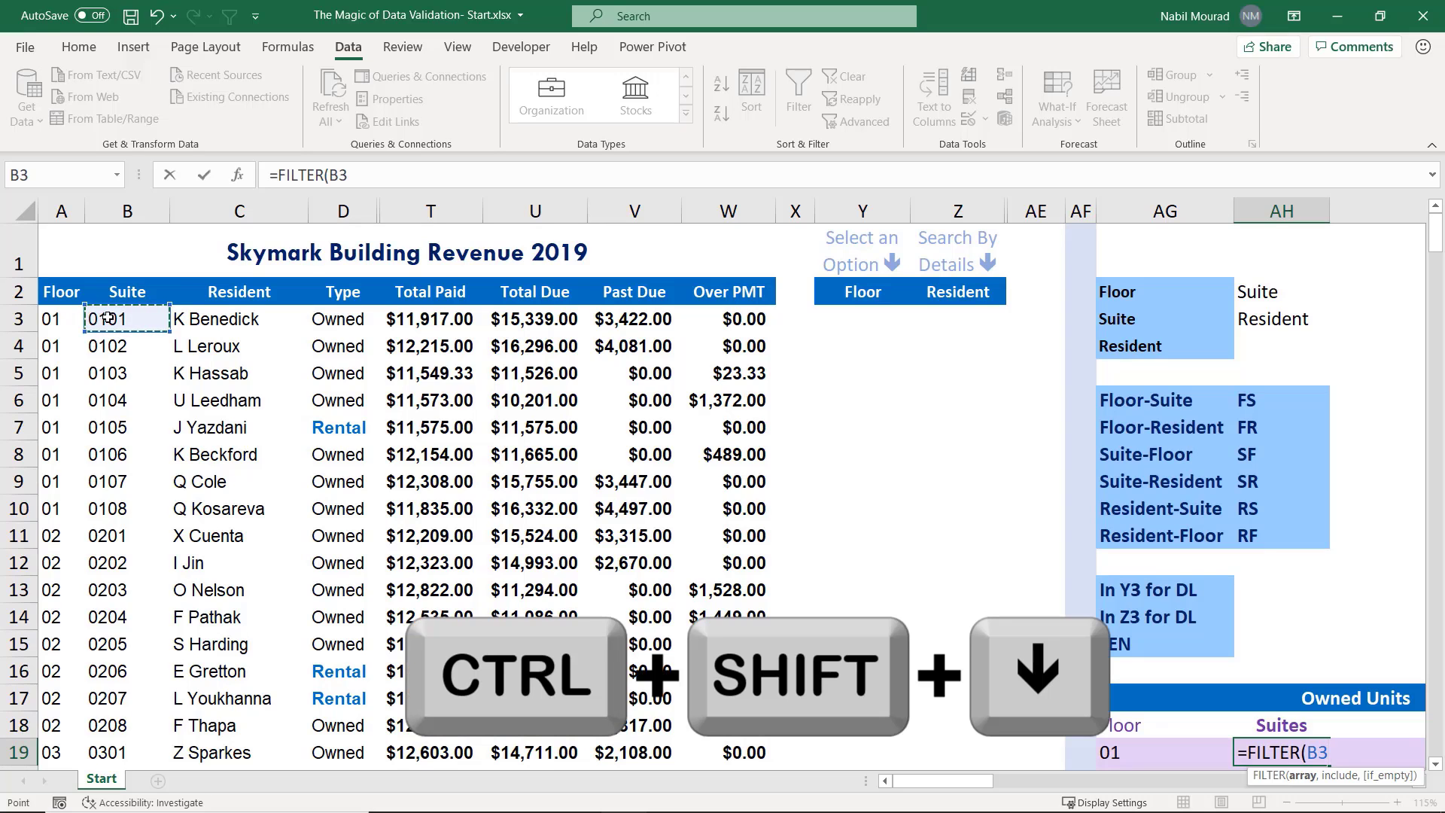
key(ctrl+shift+Down)
key(ctrl+BackSpace)
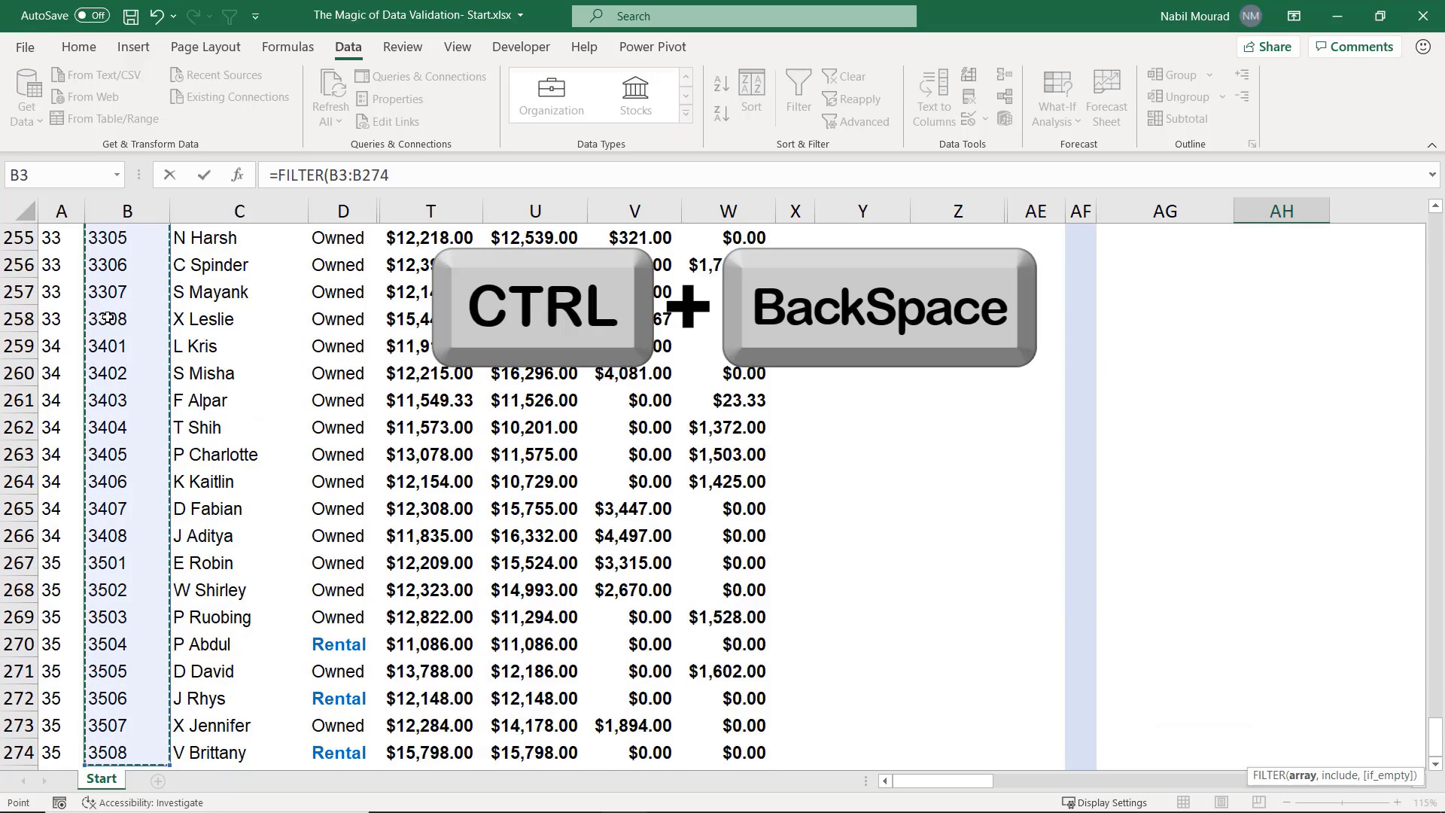
text(,)
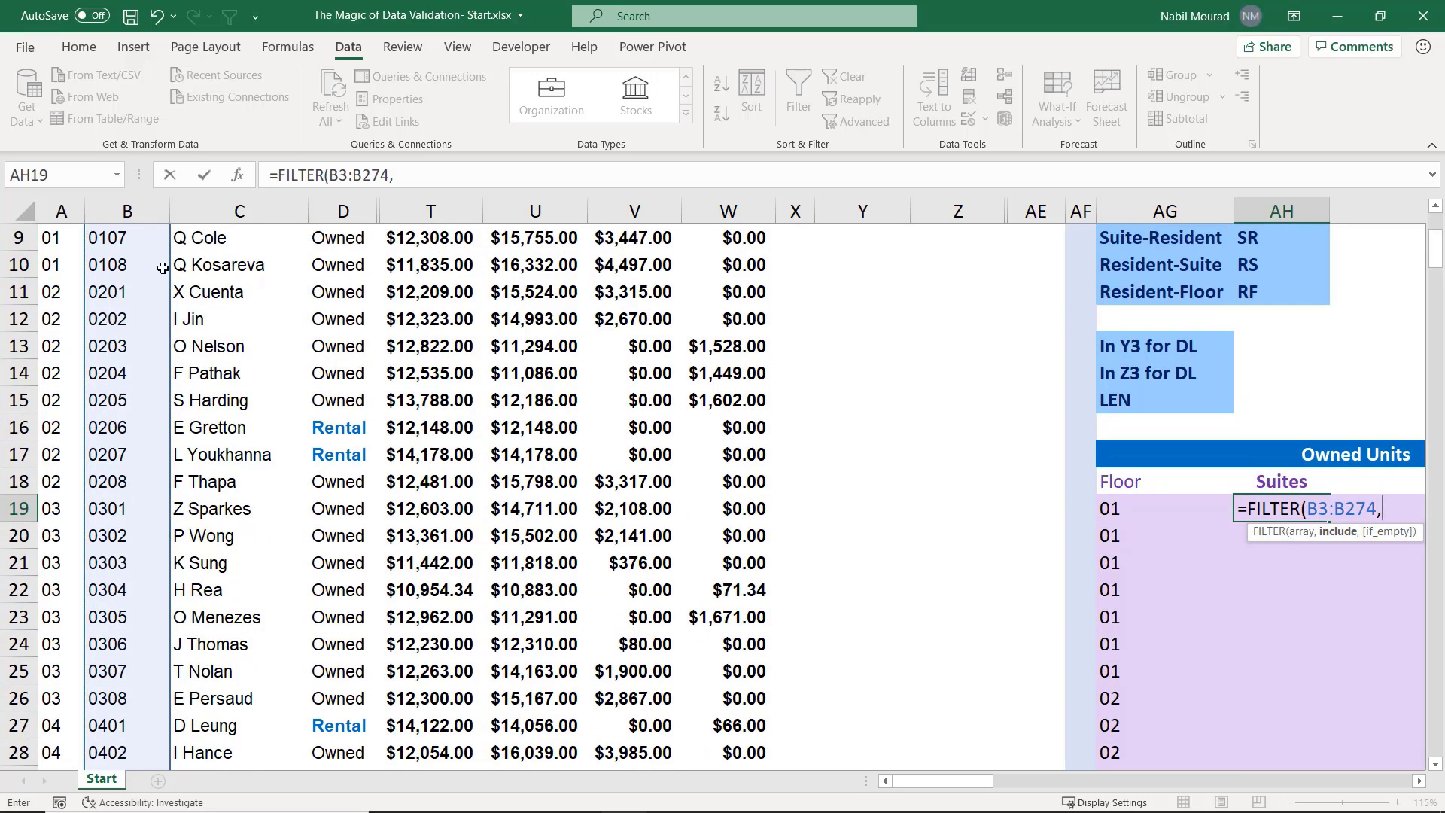
Complete the AH19 FILTER formula with the include condition D3:D274="Owned" and enter it
scroll(336, 287, up, 3)
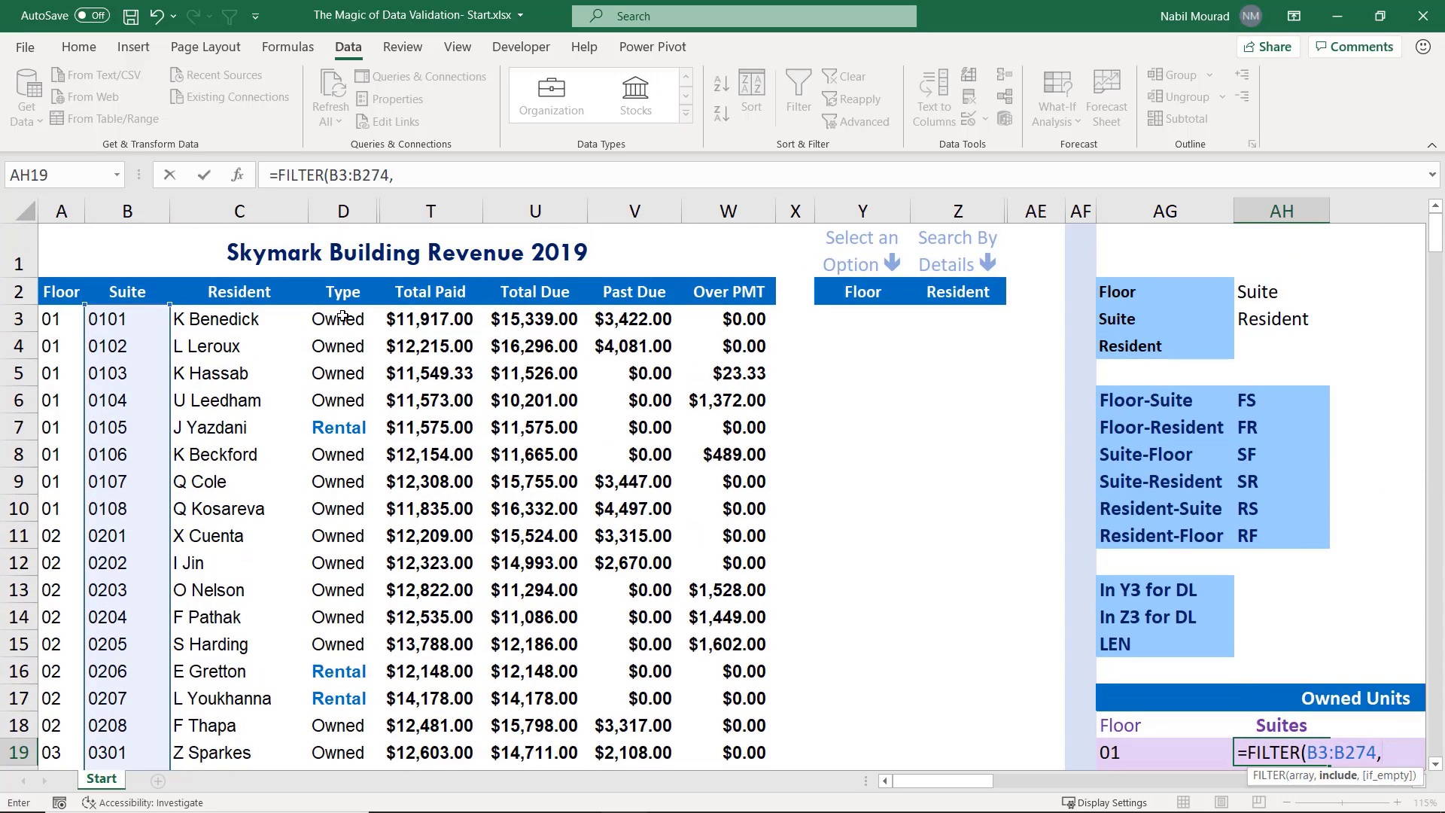
click(339, 318)
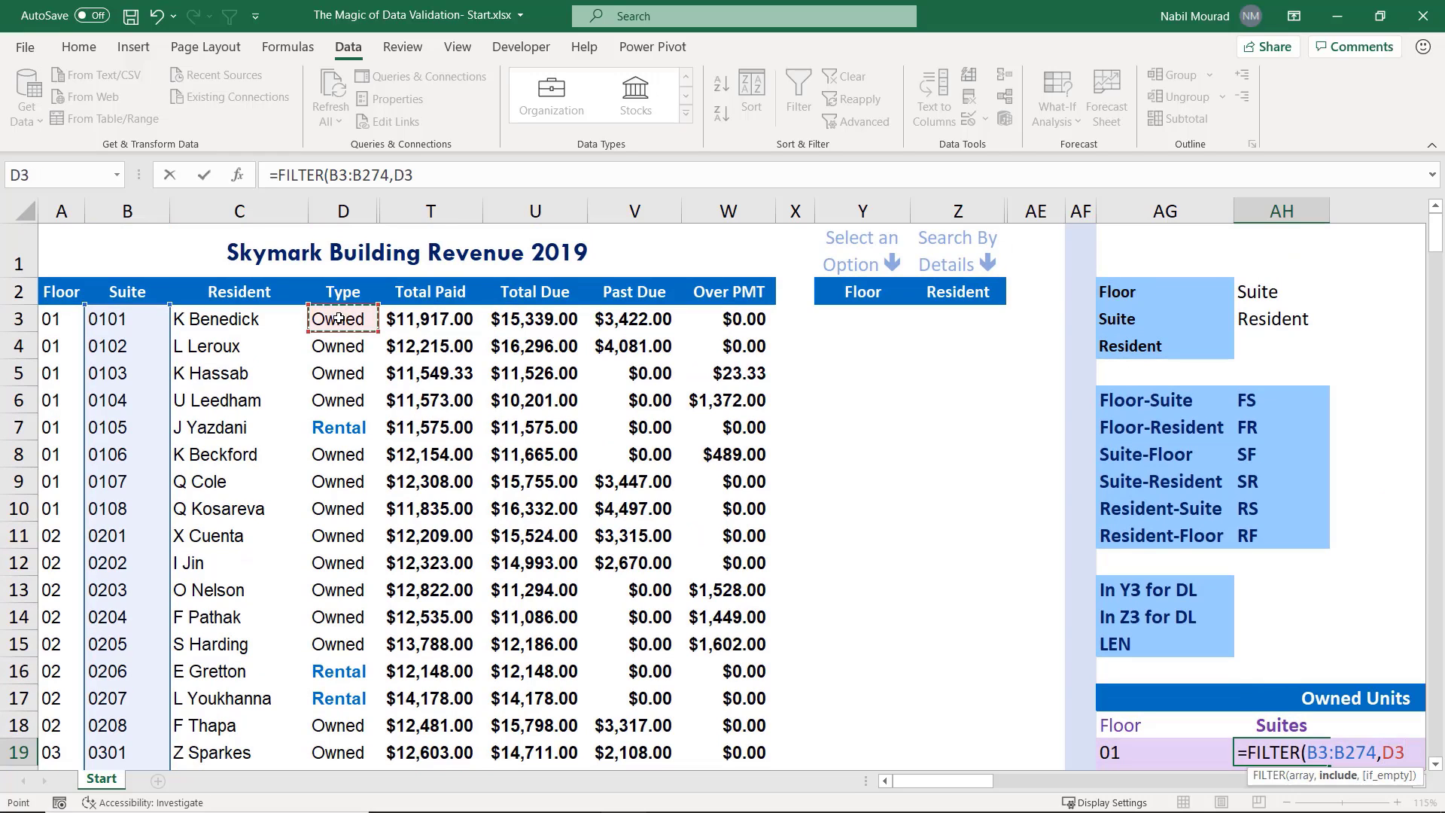
key(ctrl+shift+Down)
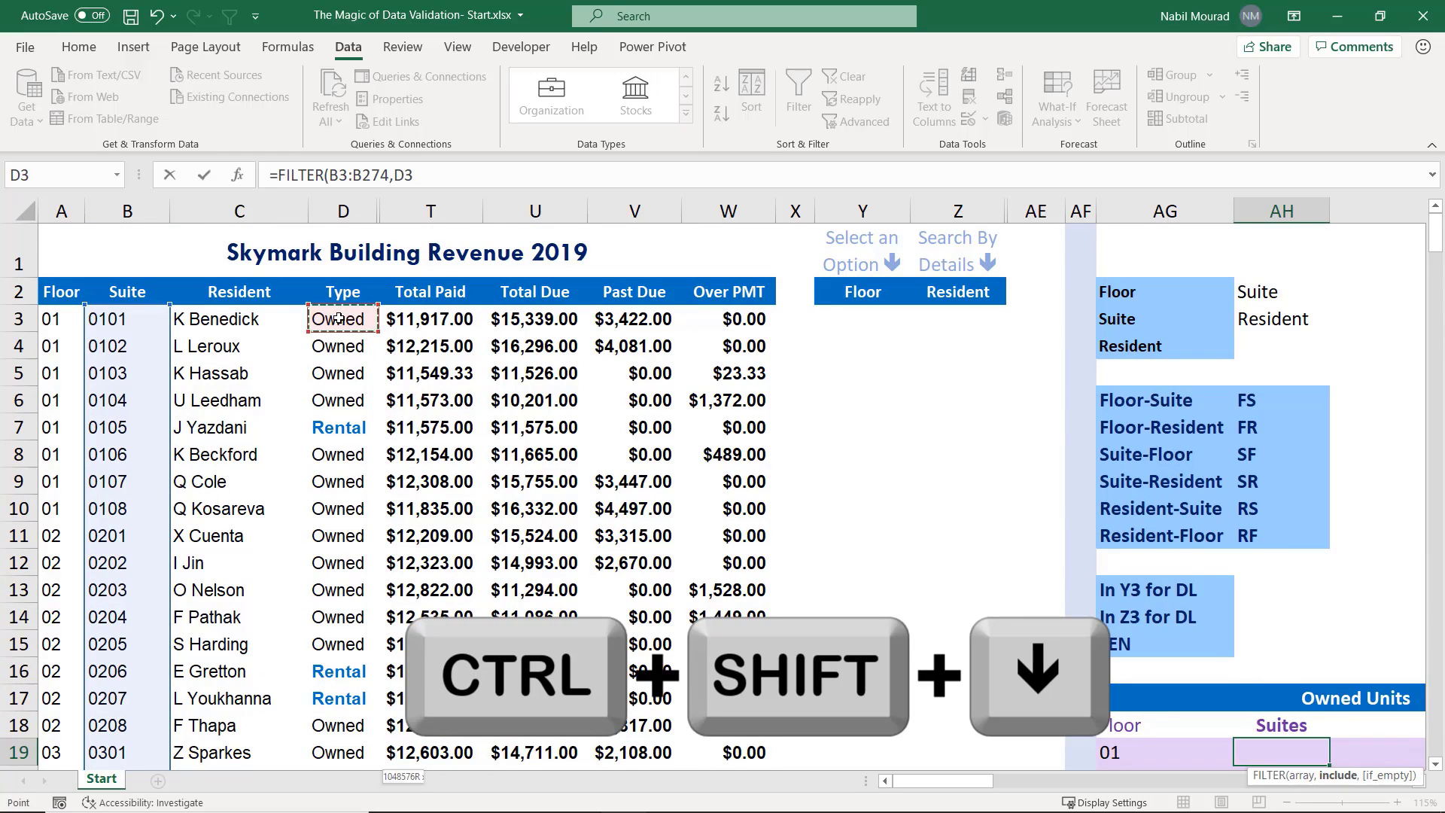
key(ctrl+BackSpace)
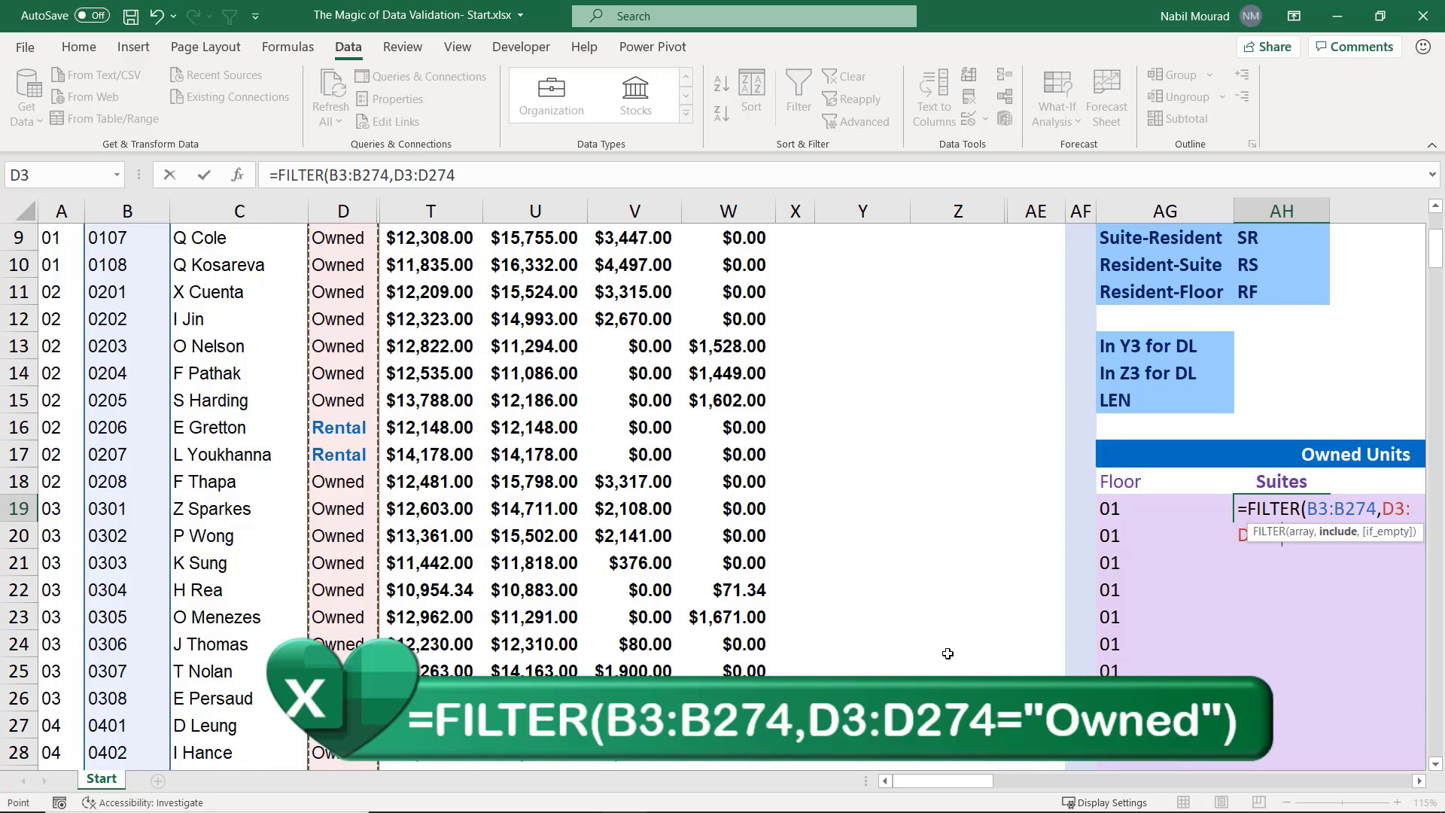
click(1415, 779)
text(="Owned)
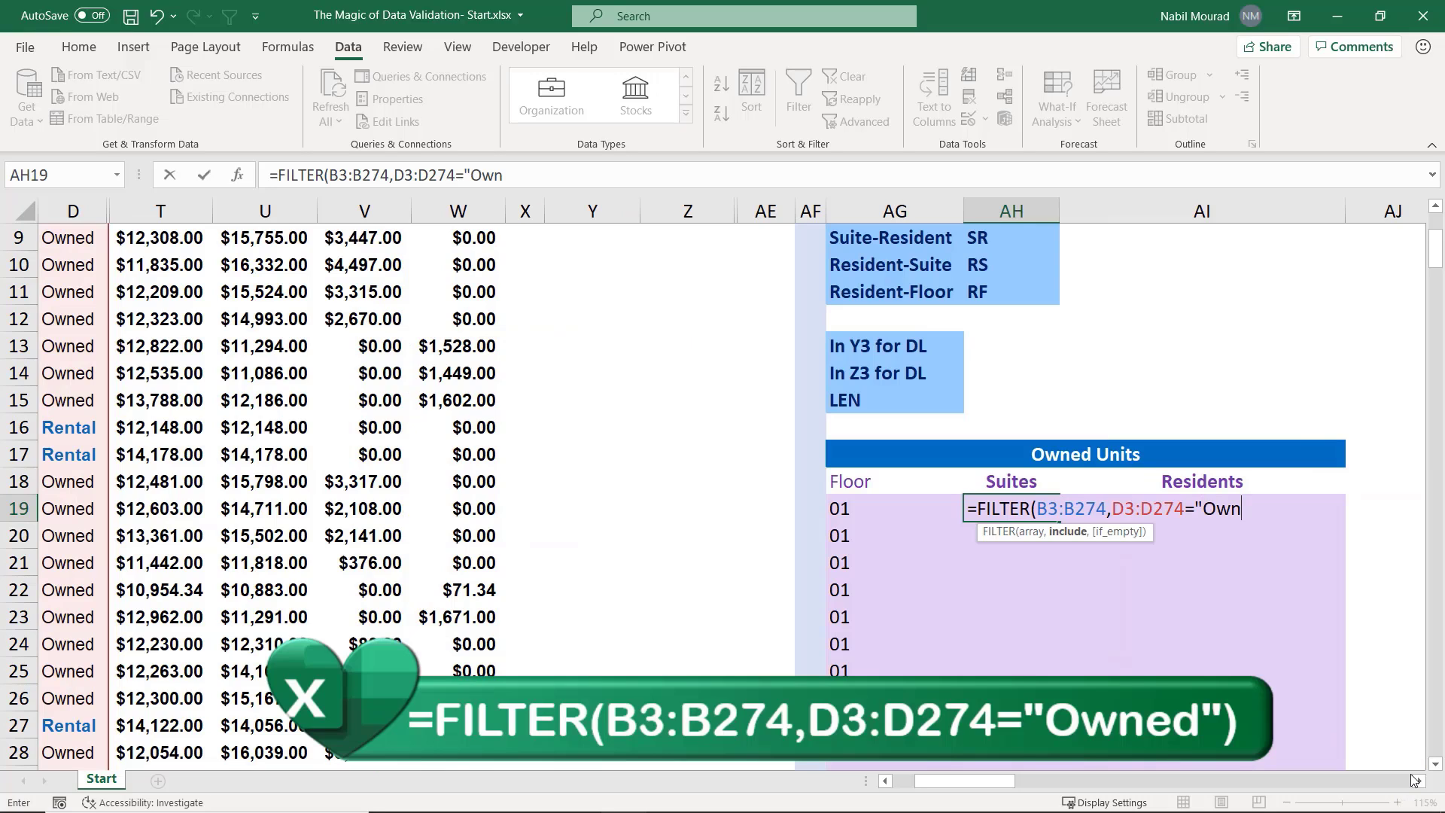
text())
key(Return)
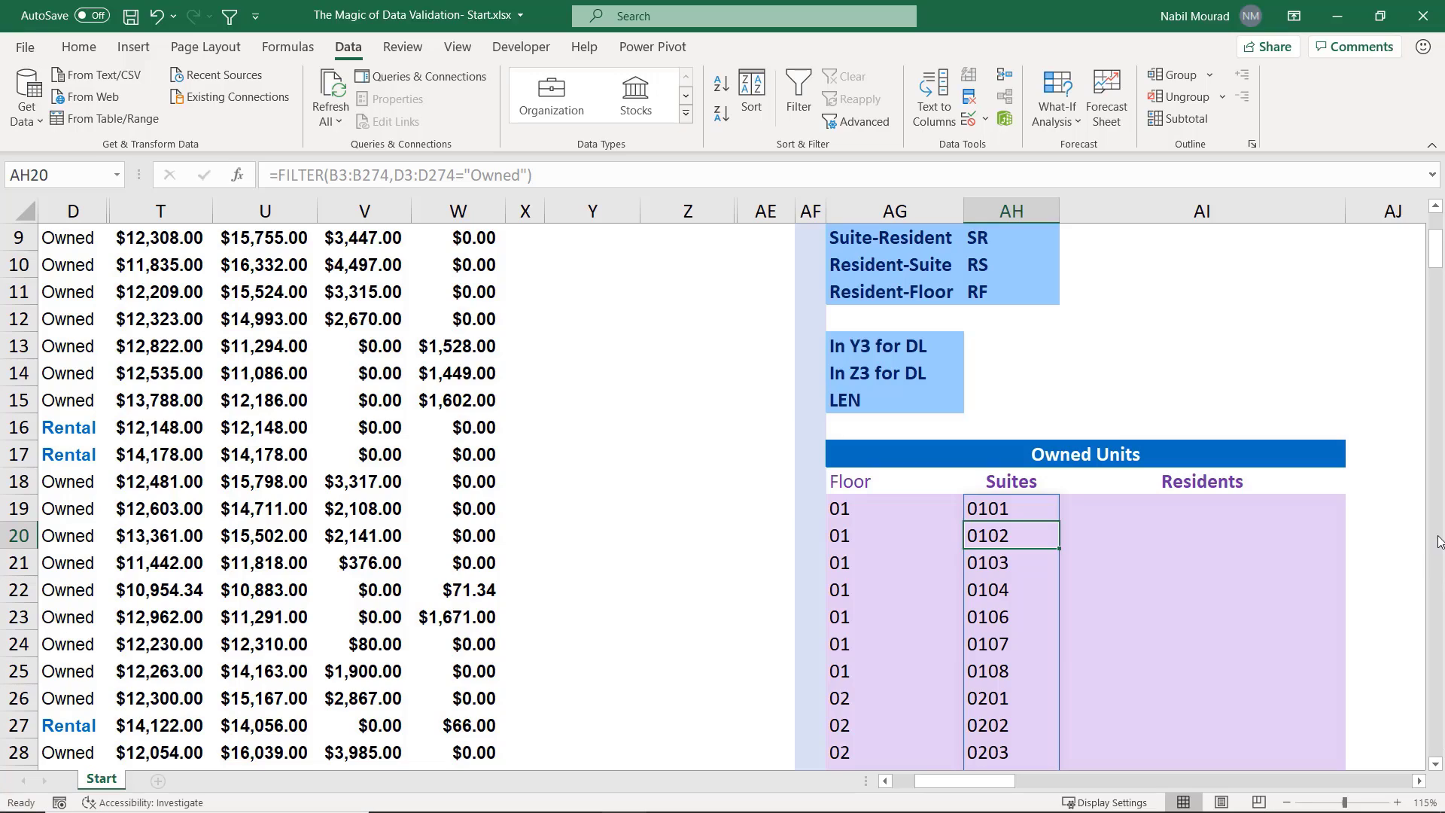
Start a FILTER formula in AI19 under Residents with the Resident column range C3:C274 as its array
click(1204, 509)
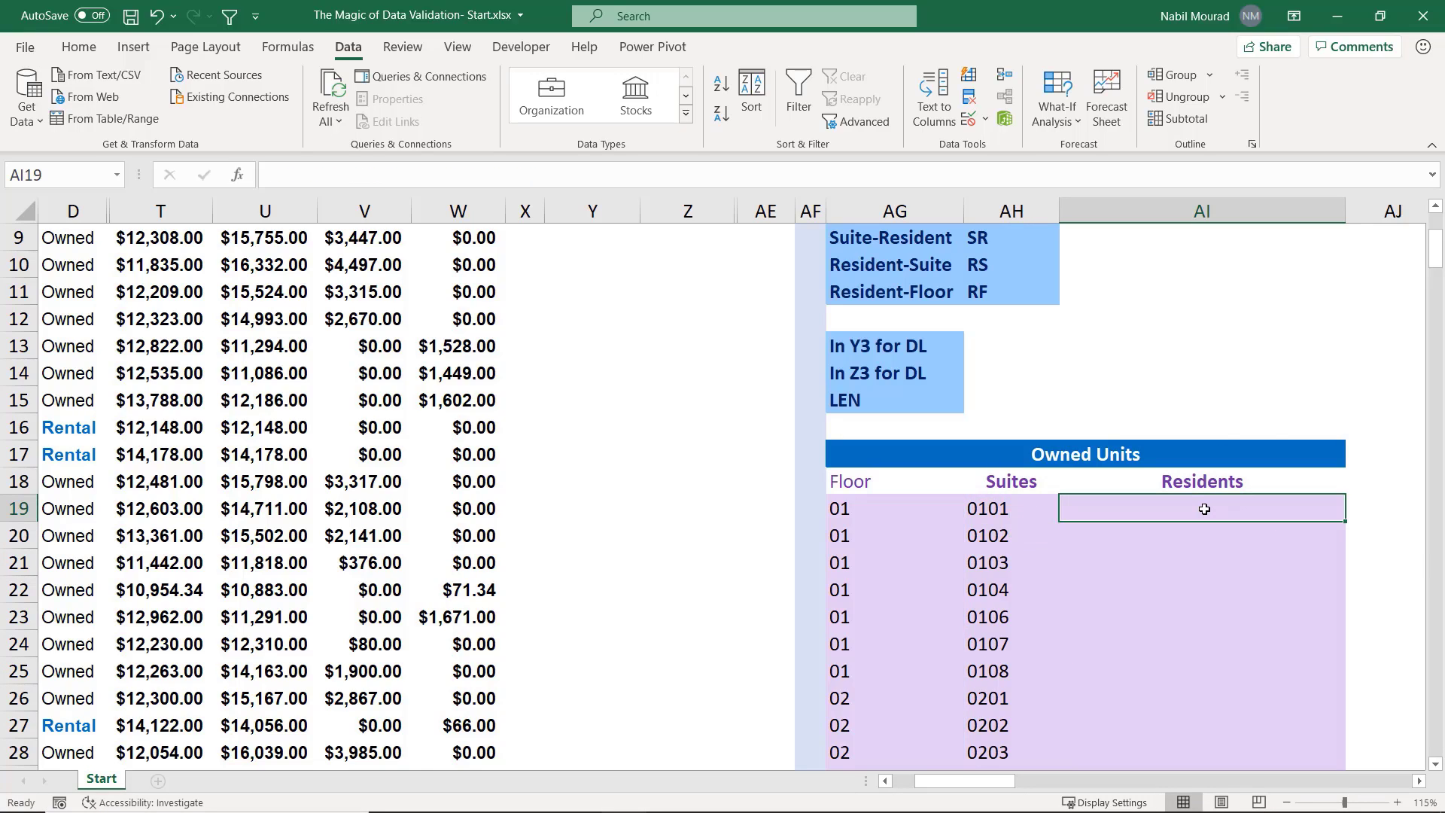
text(=filter)
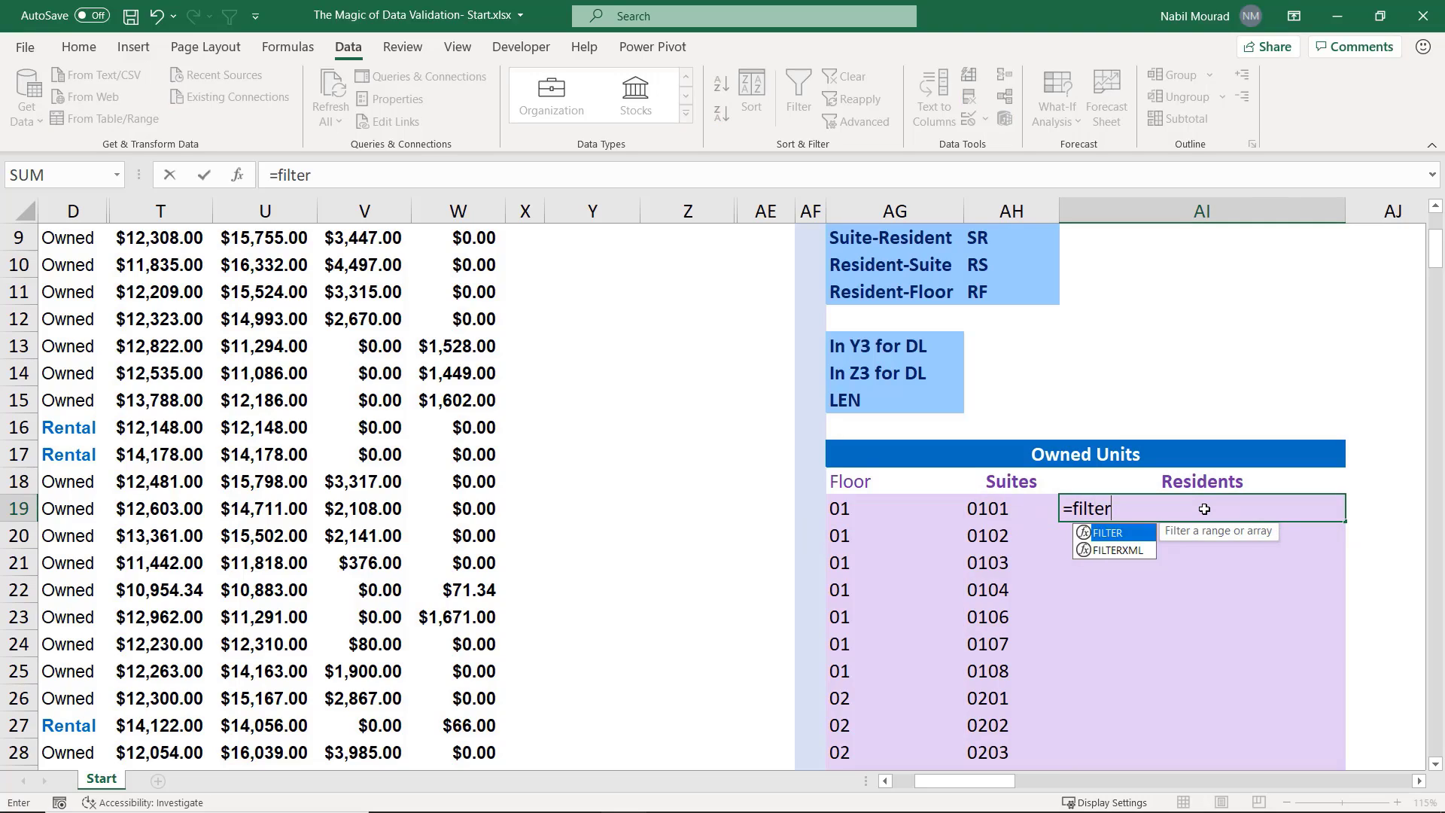
key(Tab)
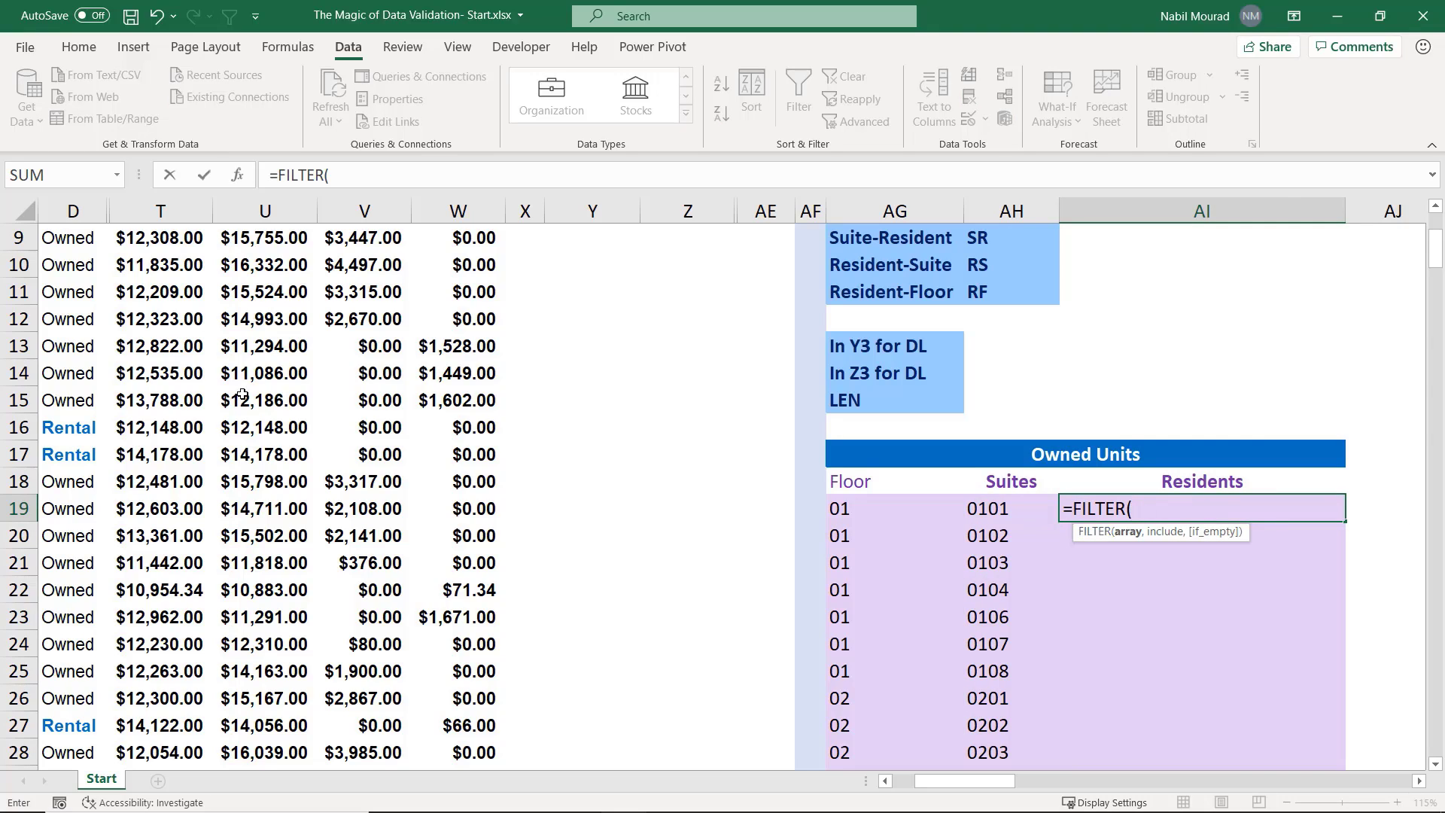
drag(966, 782, 945, 781)
scroll(230, 325, up, 3)
click(228, 324)
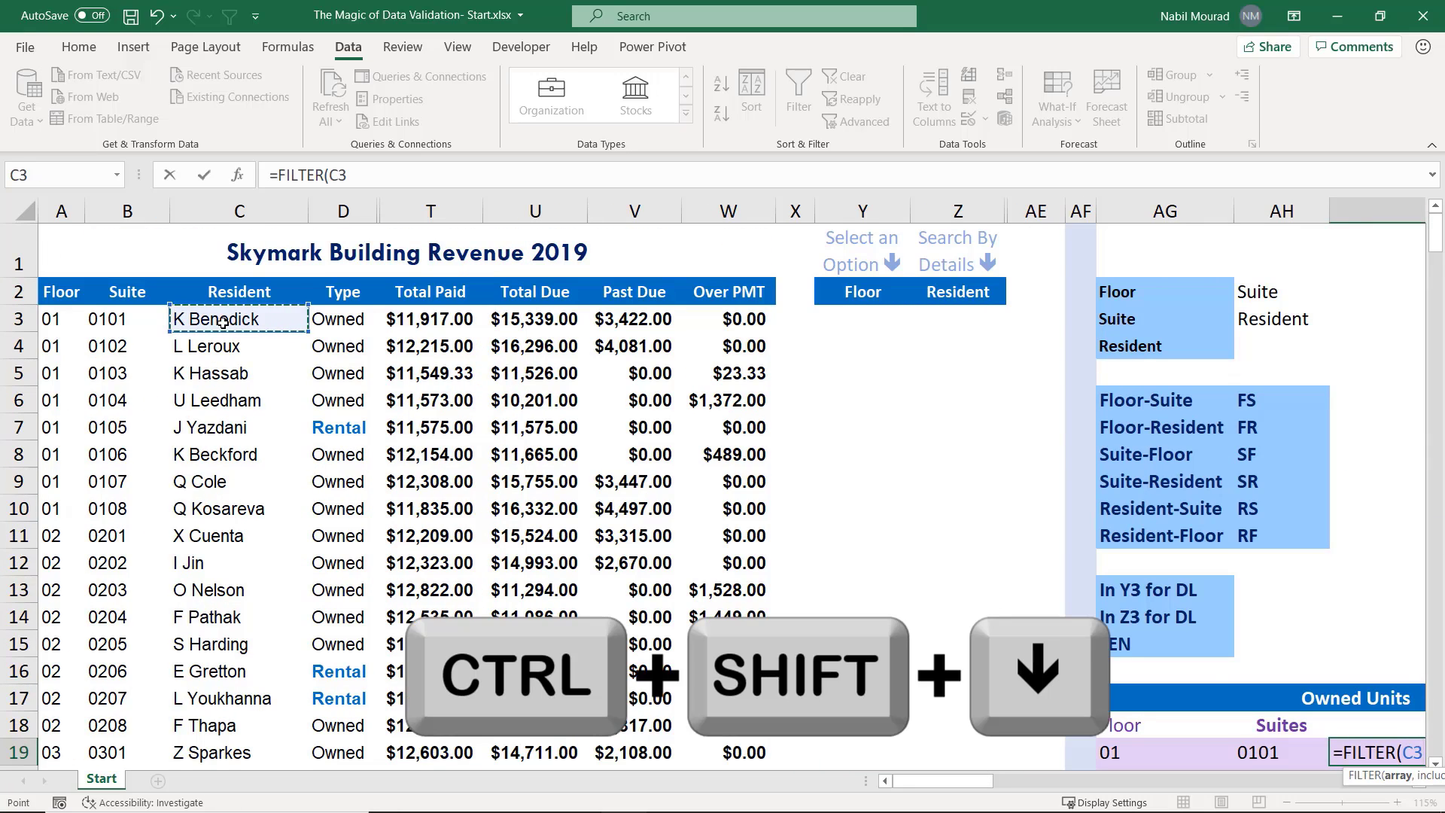
key(ctrl+shift+Down)
key(ctrl+BackSpace)
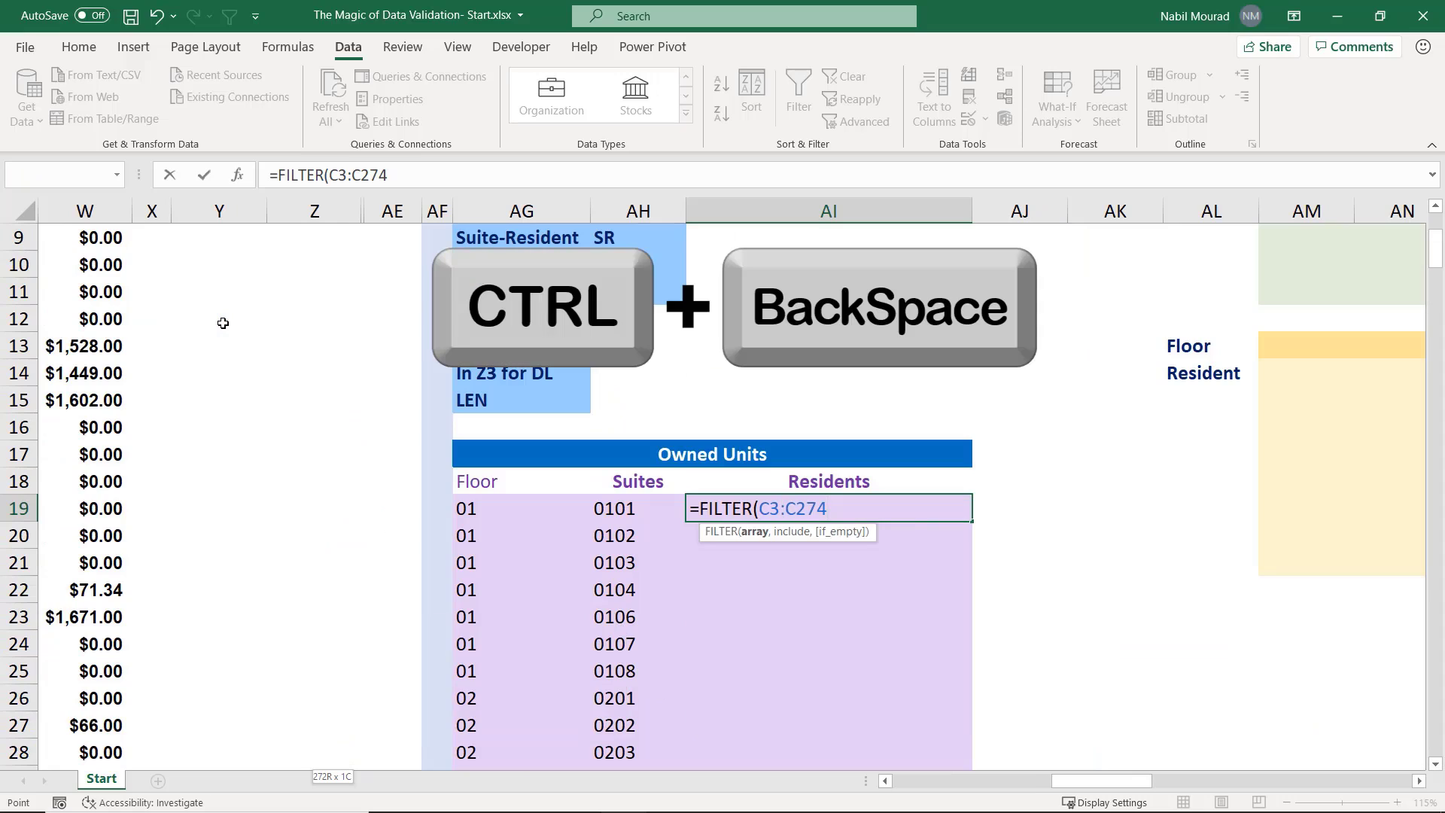
text(,)
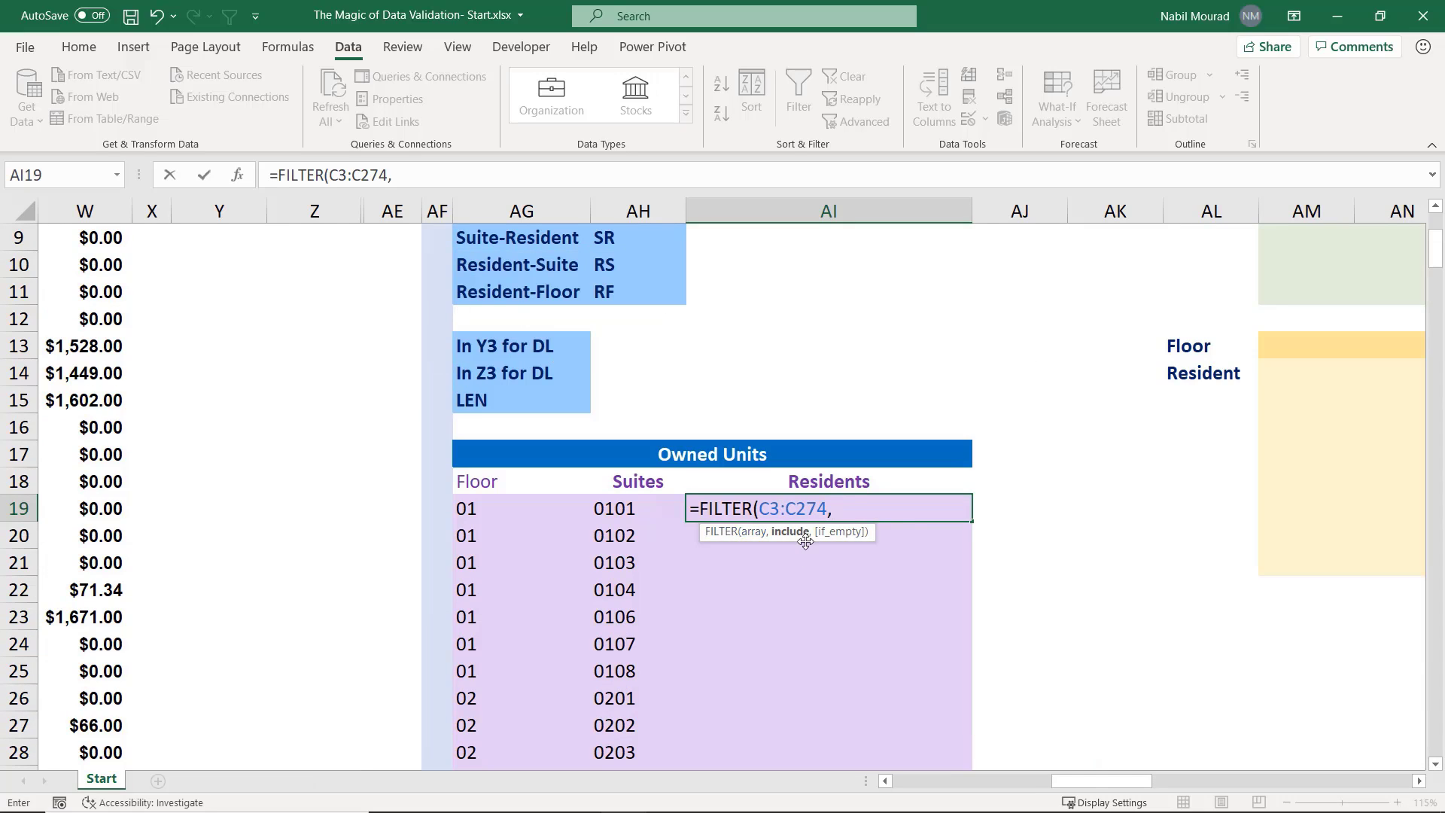
Complete the AI19 FILTER formula with the include condition D3:D274="Owned", enter it, and check the first cells under Suites and Residents
drag(1091, 783, 896, 780)
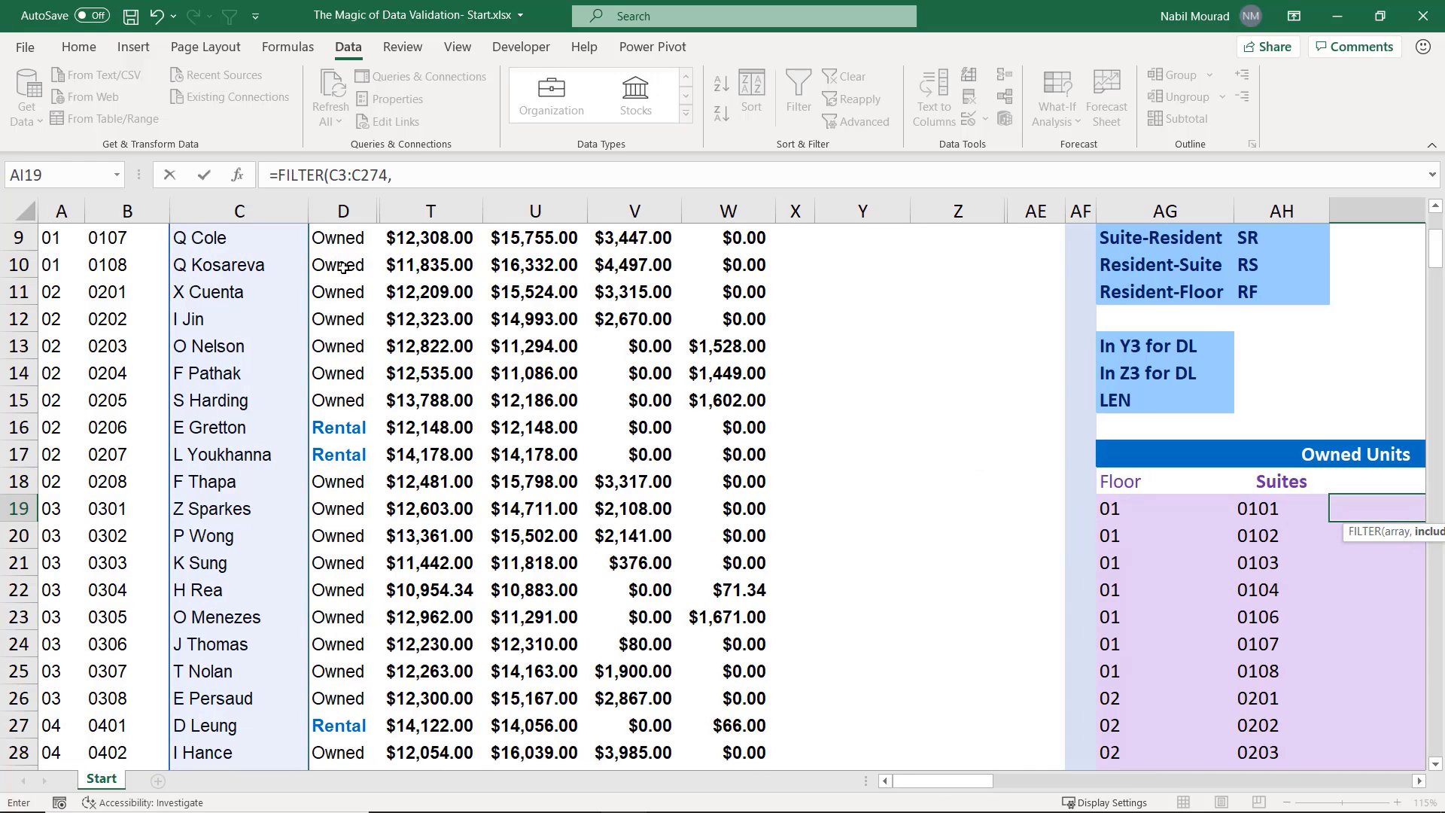
scroll(343, 269, up, 3)
click(345, 318)
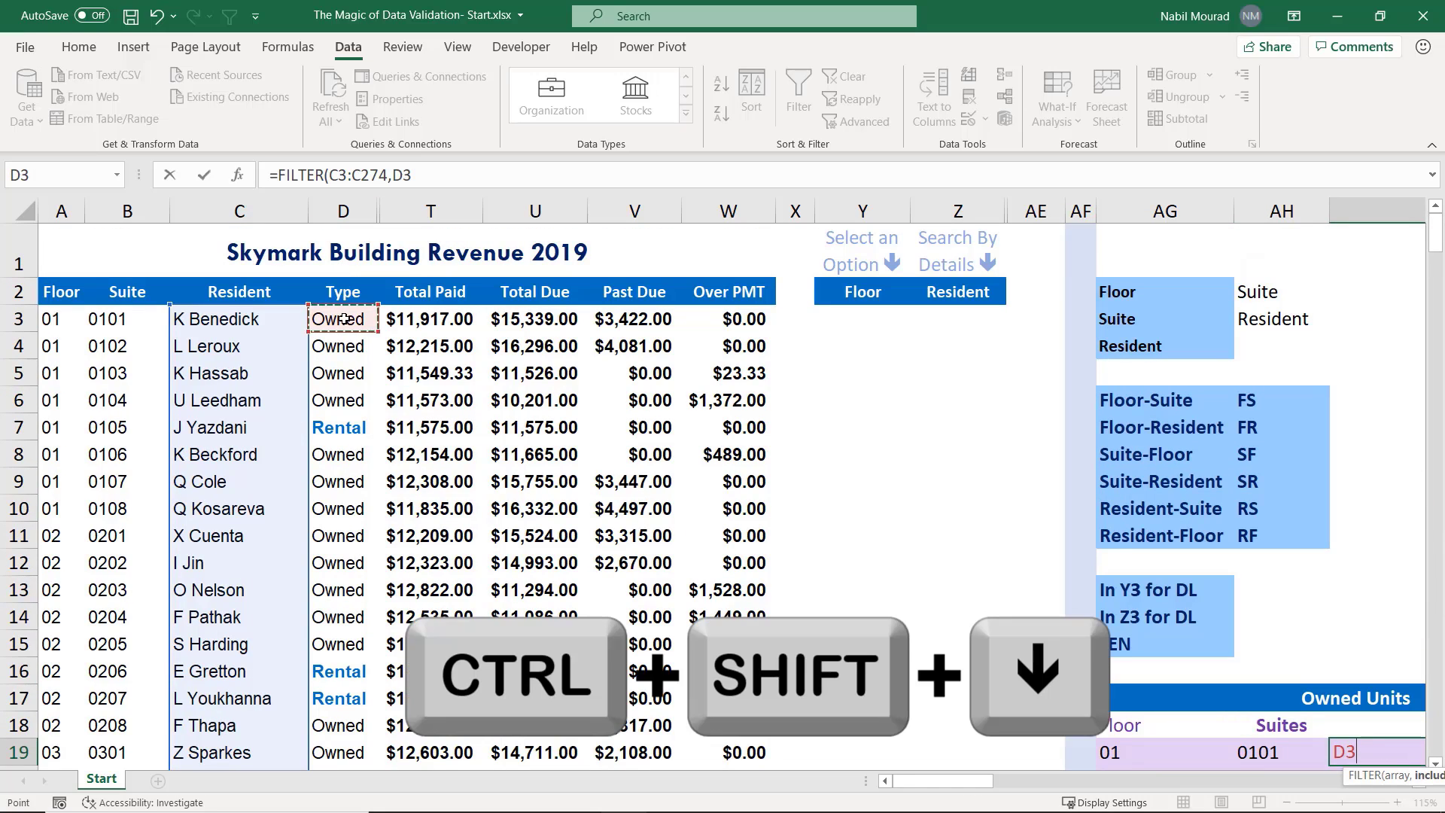
key(ctrl+shift+Down)
key(ctrl+BackSpace)
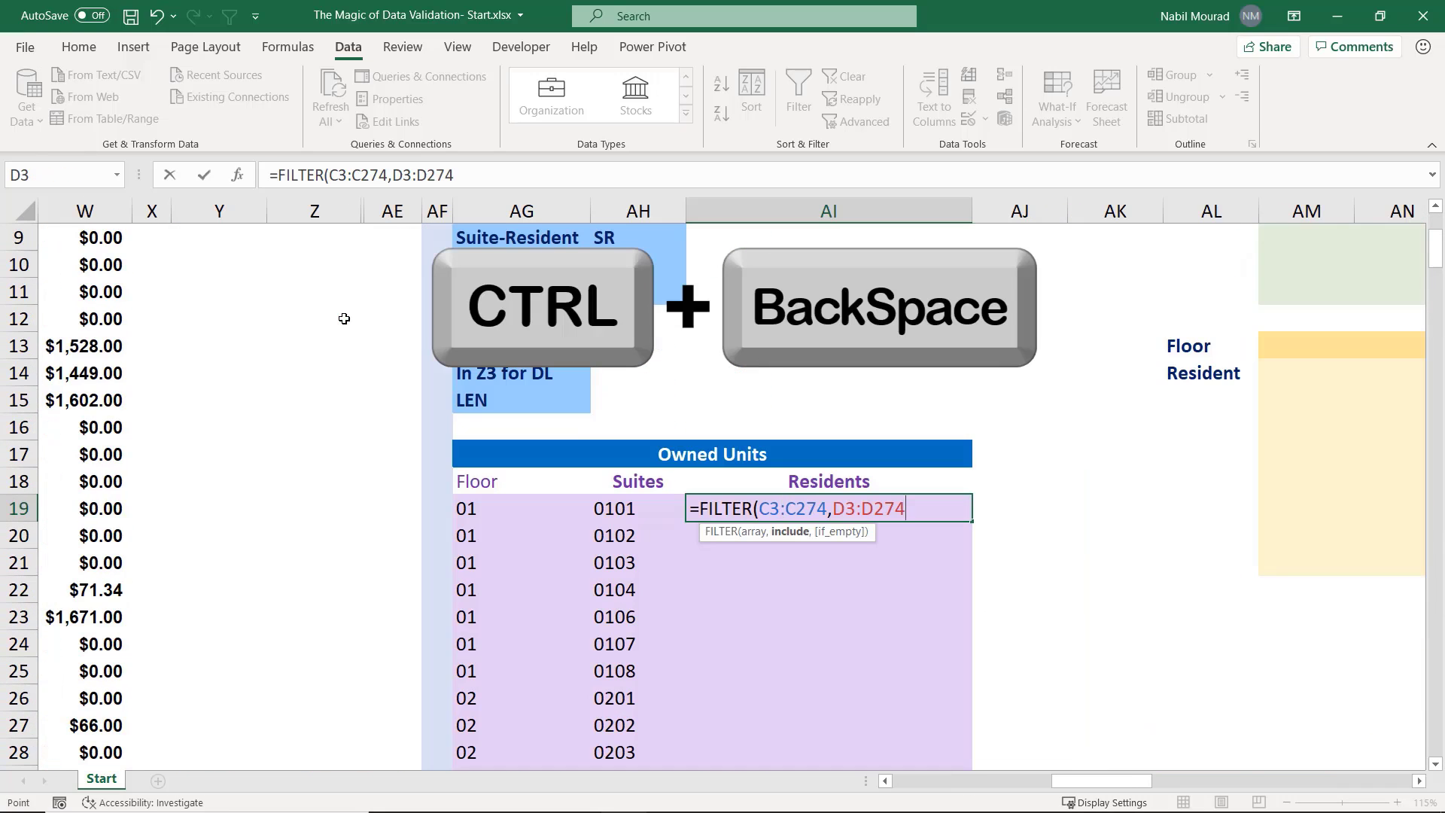
text(=)
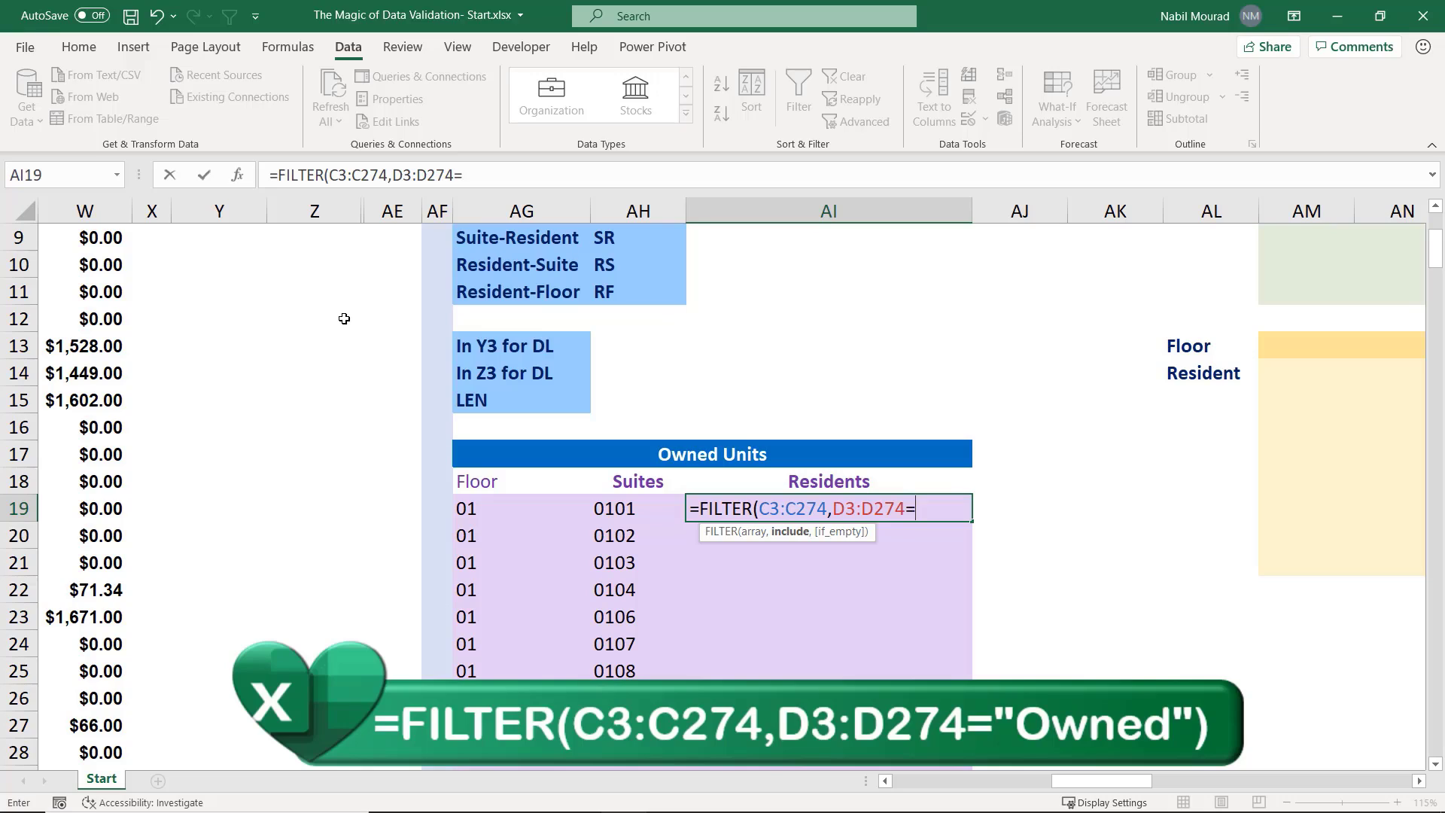
text("Owned)
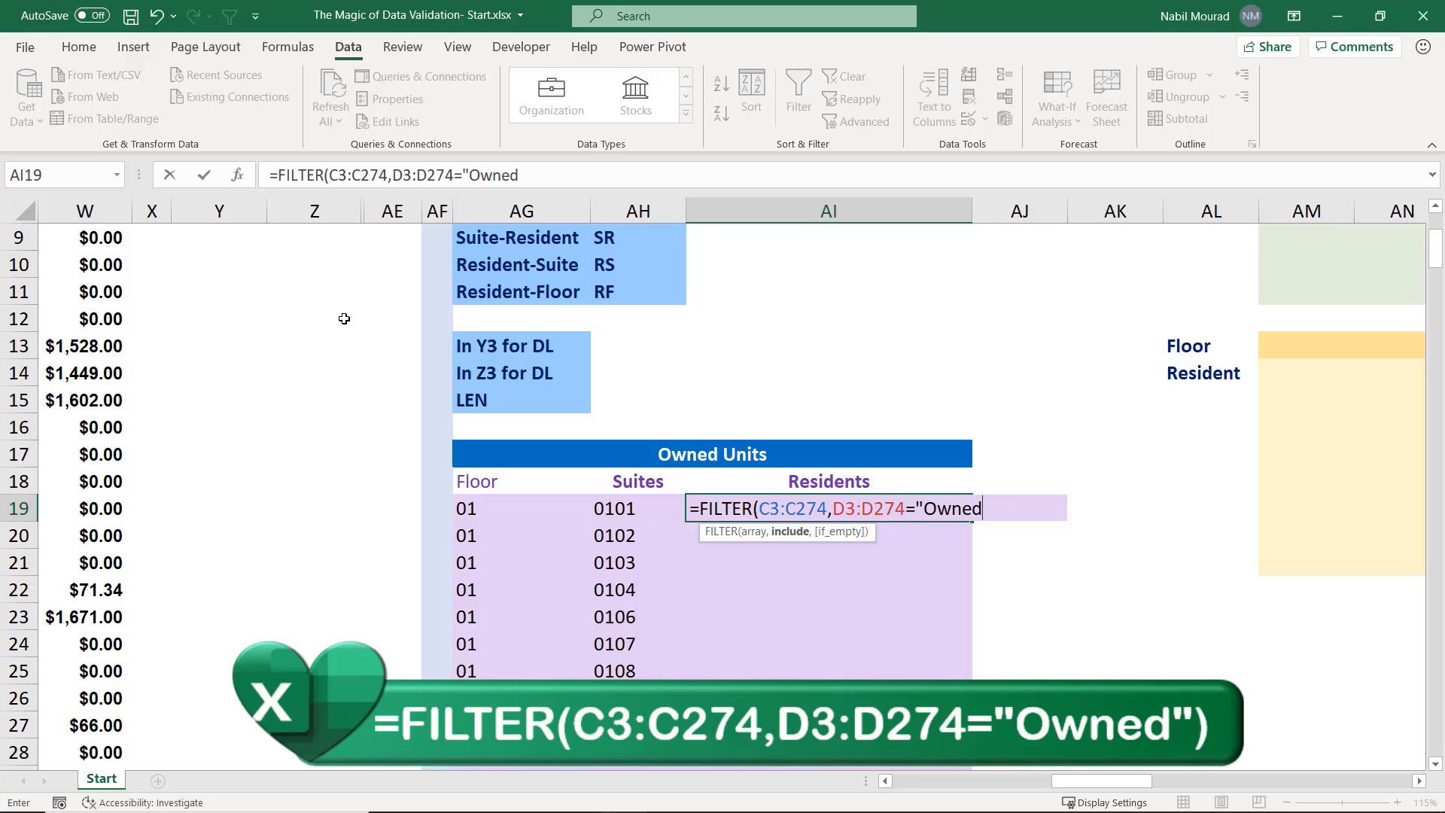
text("))
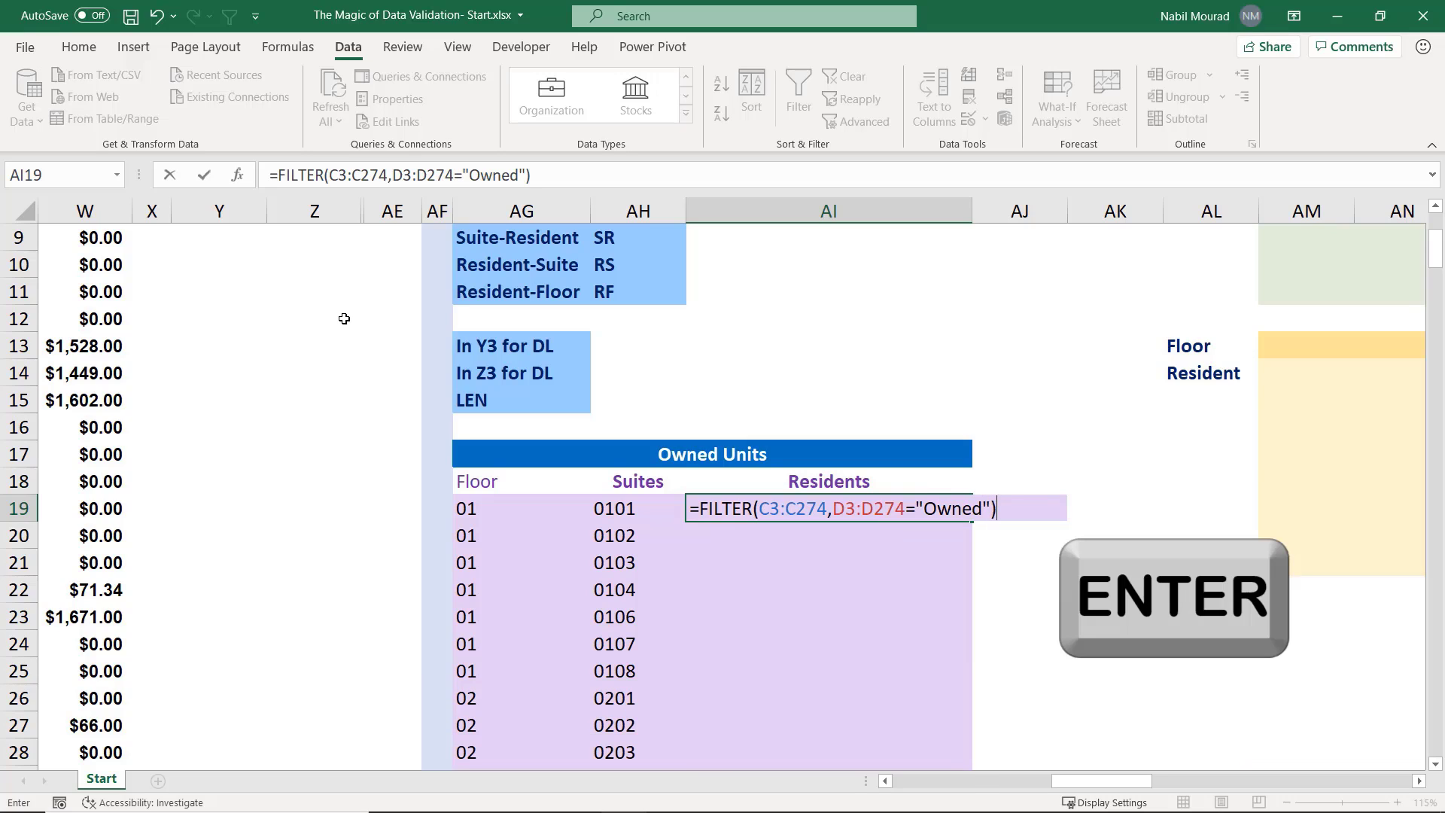
key(Return)
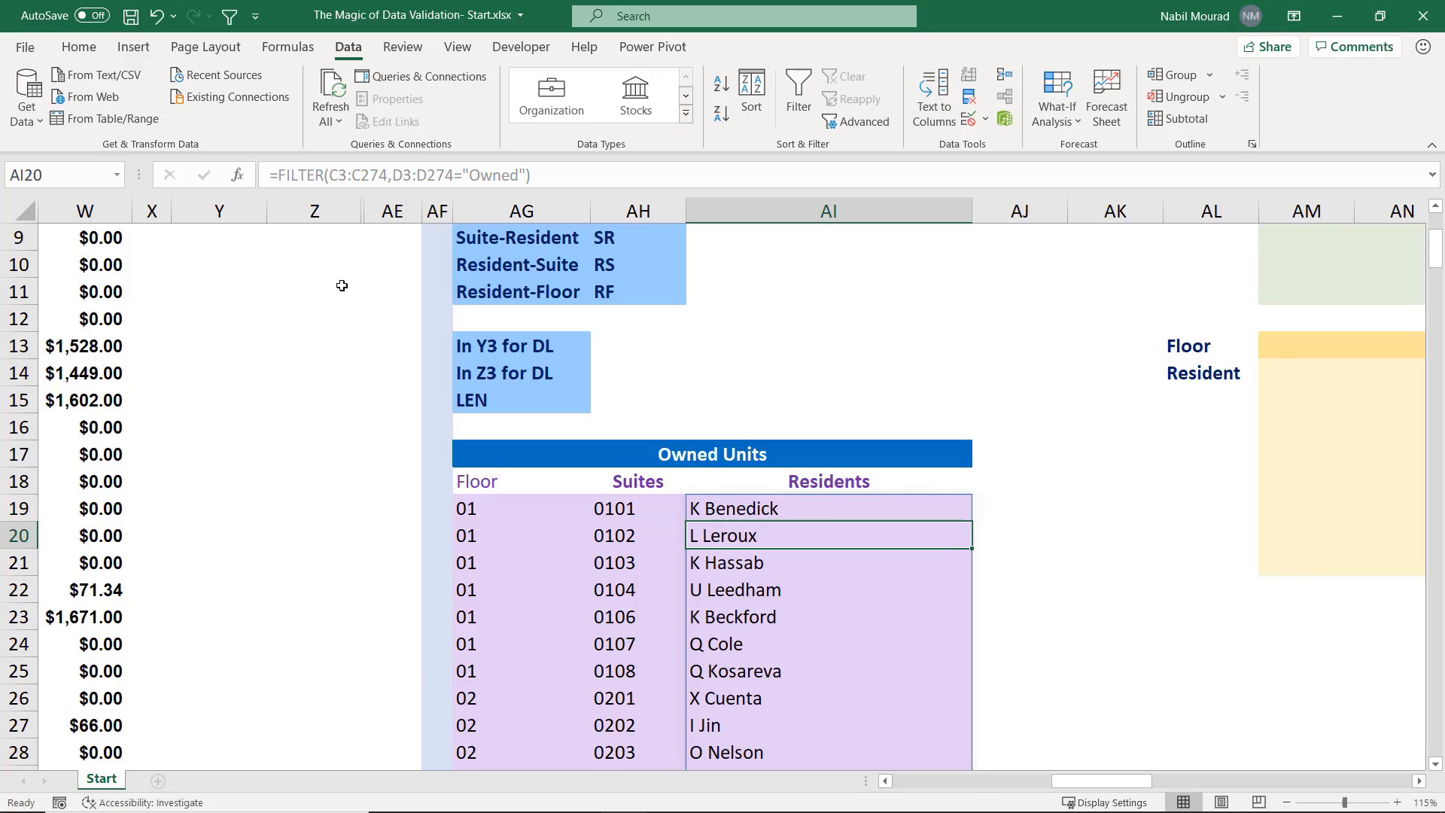
click(628, 501)
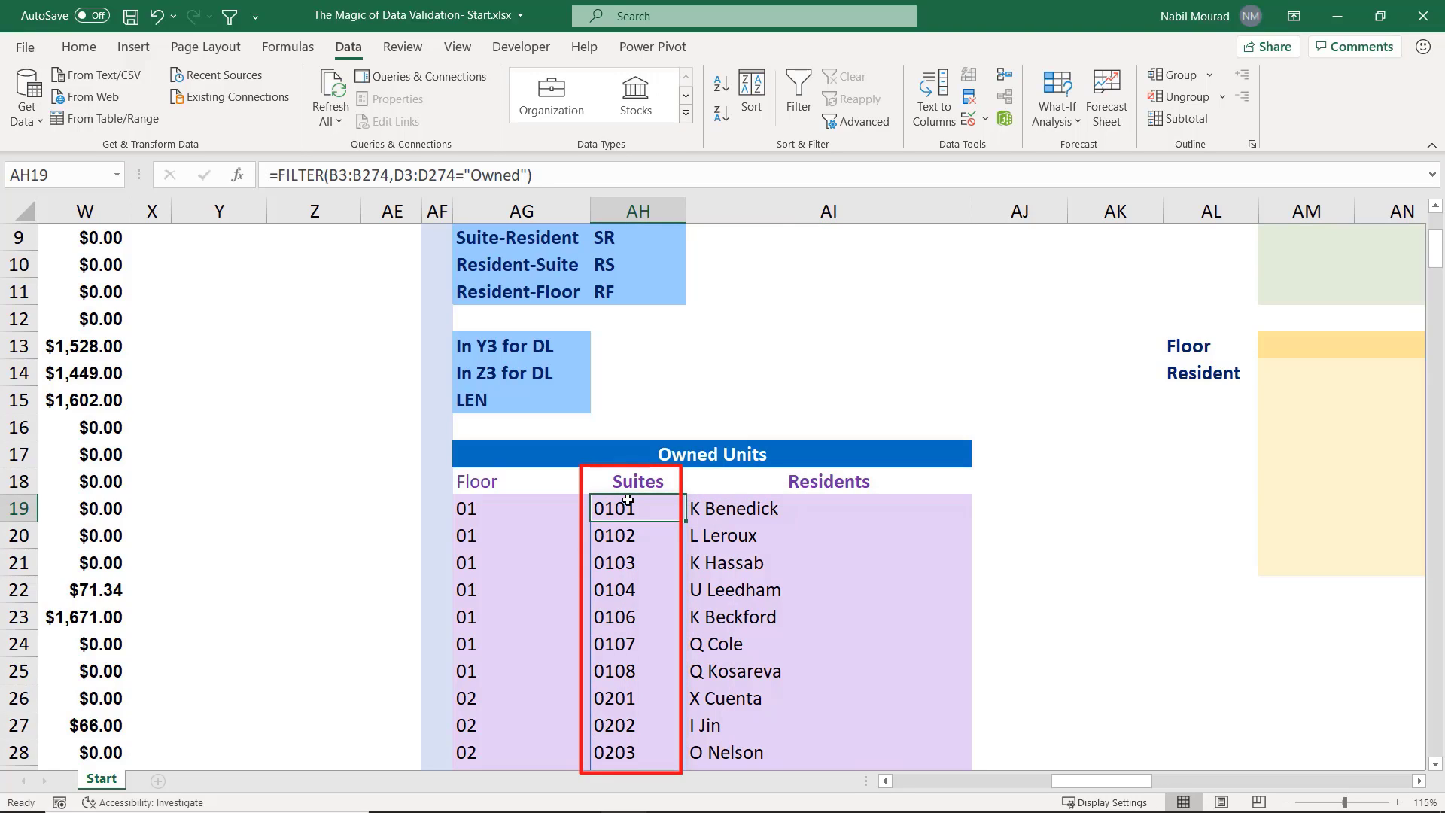
click(740, 510)
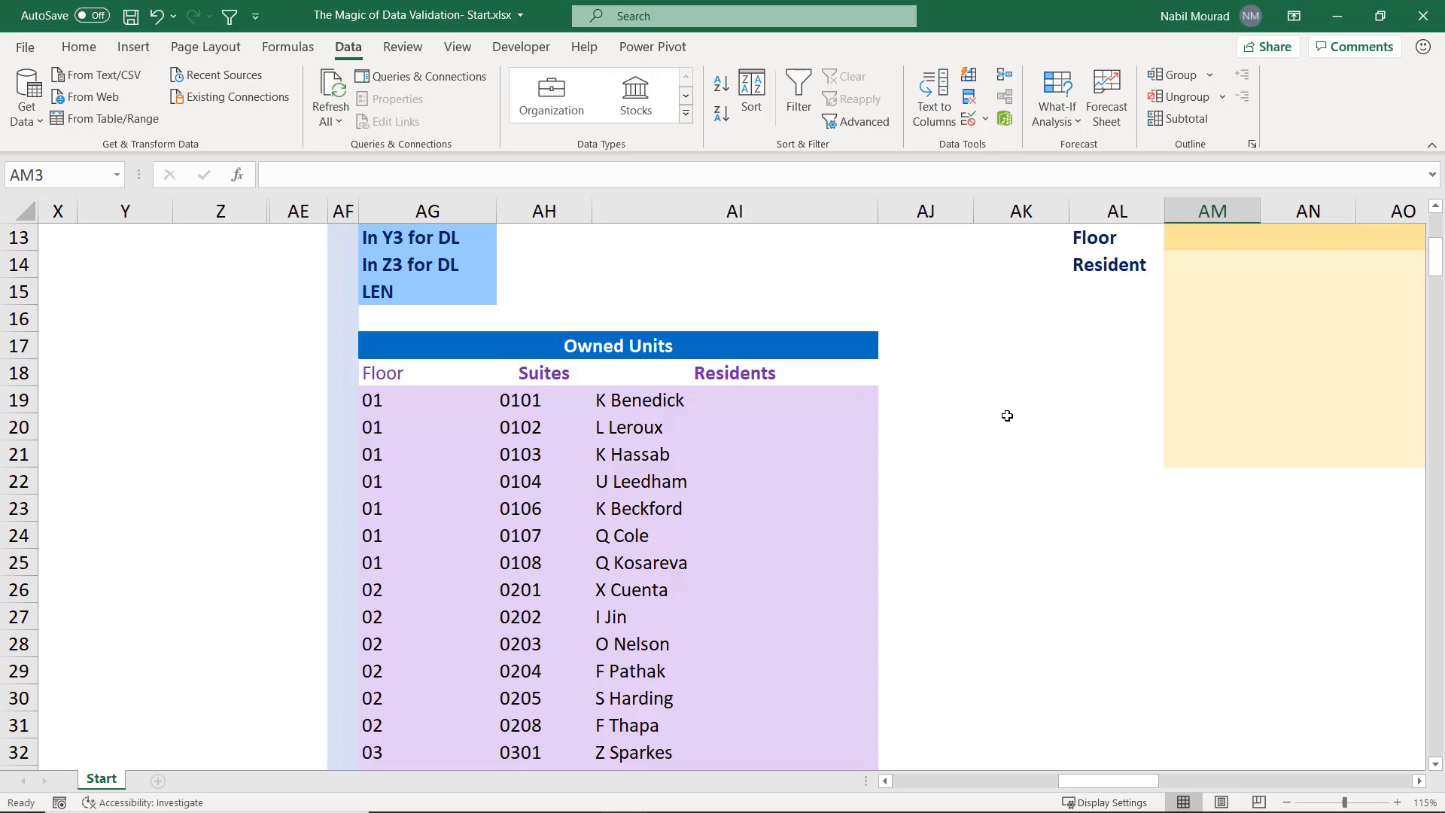
Write a UNIQUE formula in AM3, beside the upper Floor label, over the Floor column range A3:A274
scroll(1109, 435, up, 4)
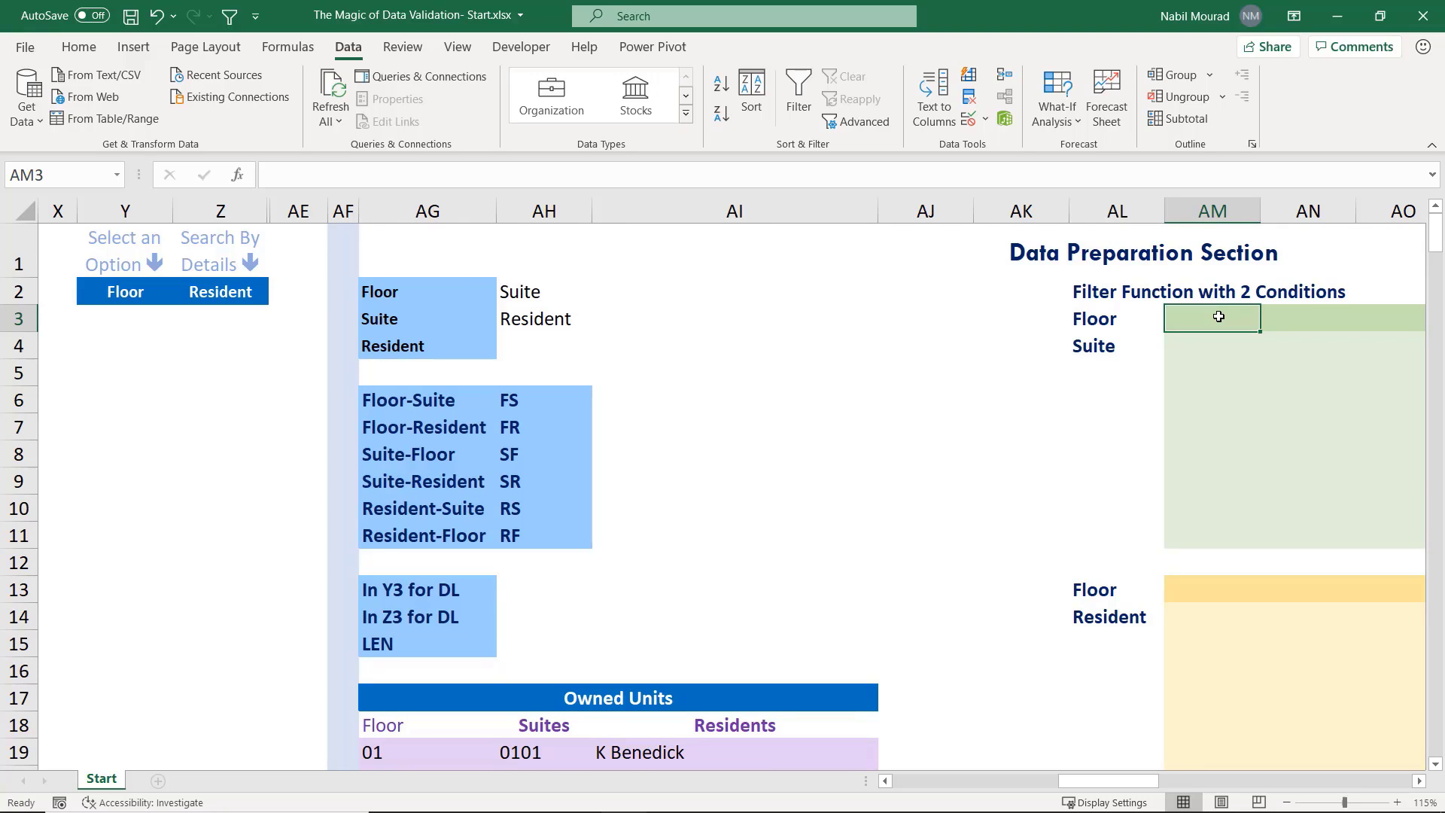
text(=uniq)
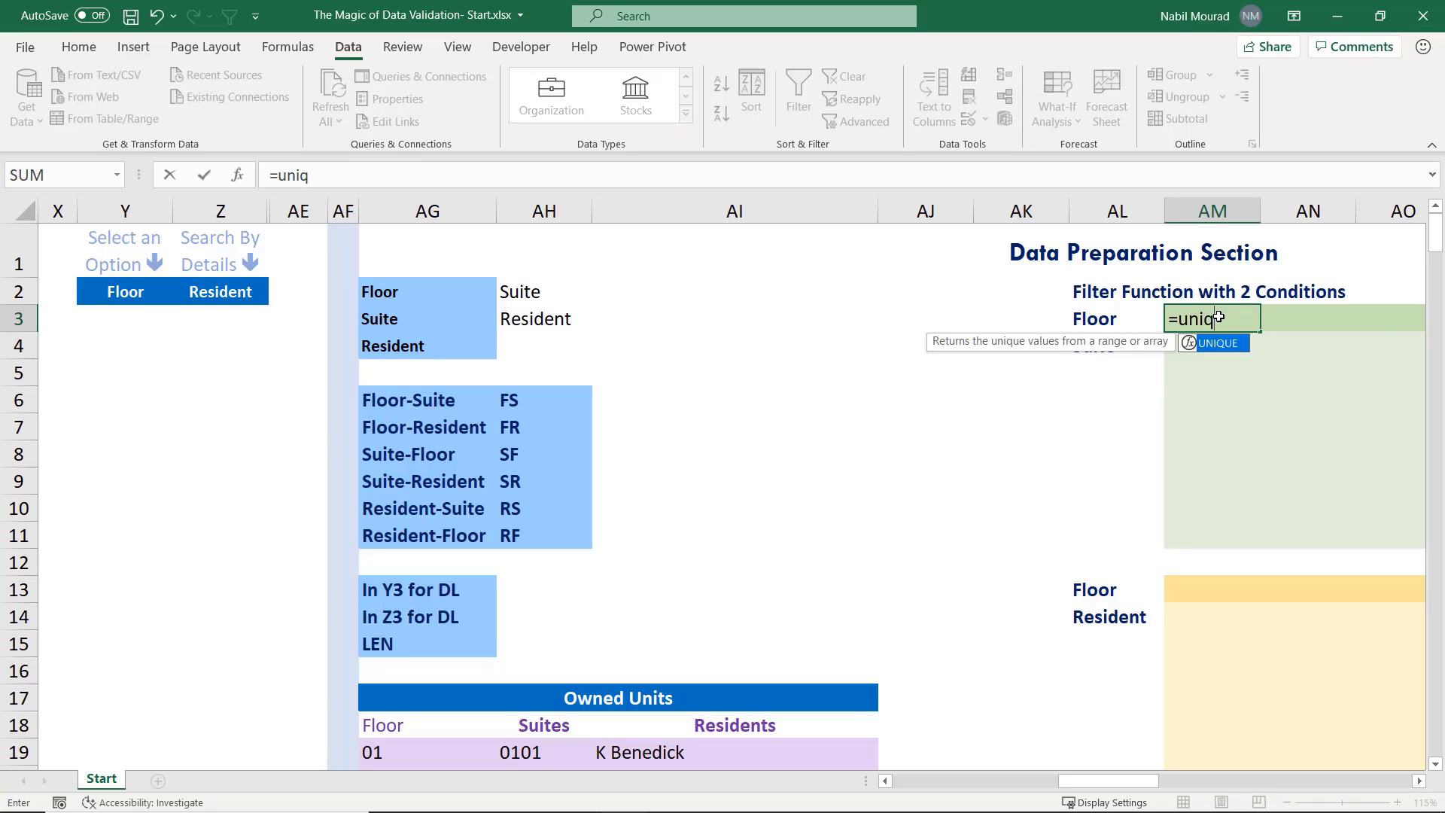
key(Tab)
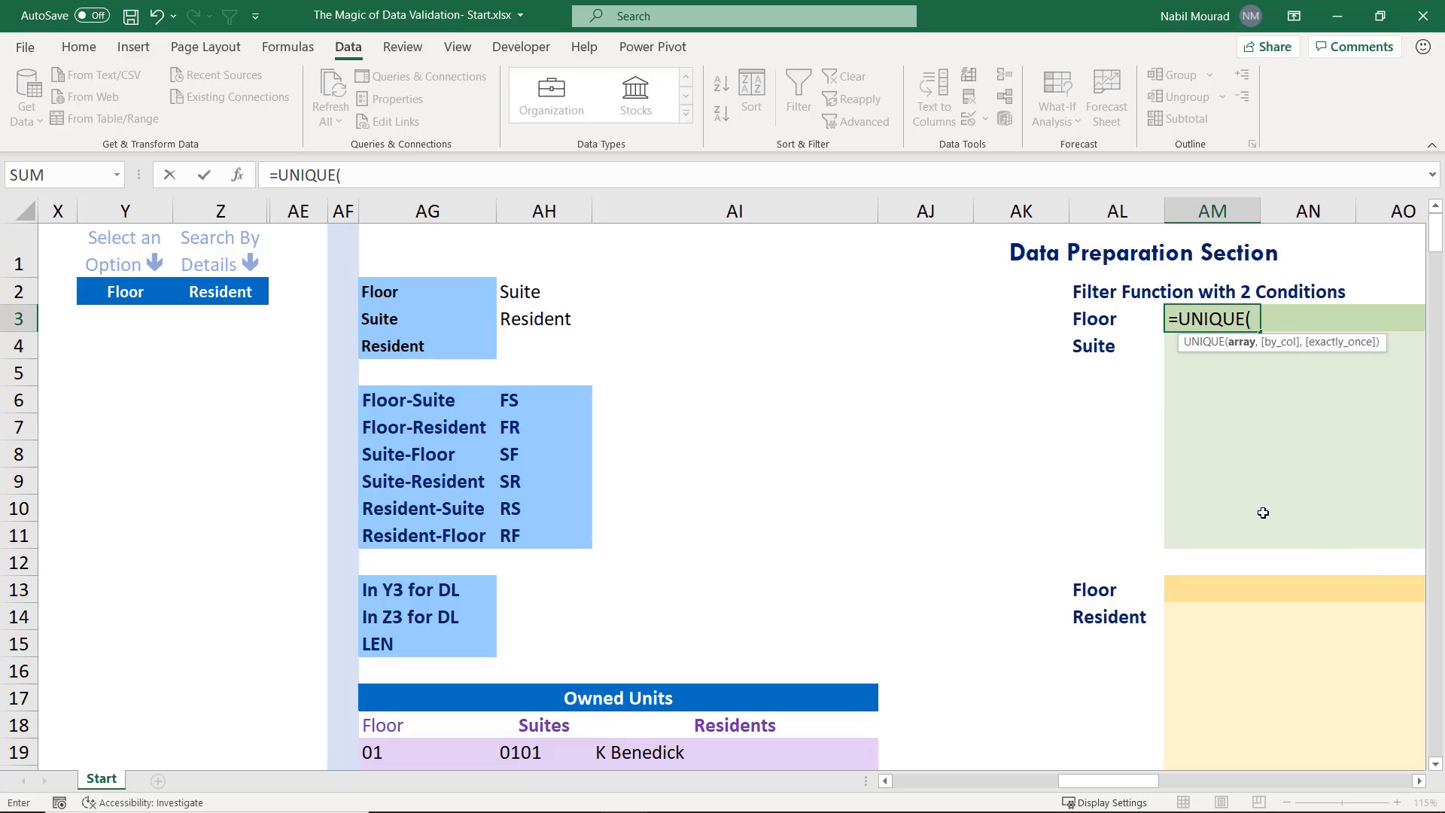
drag(1108, 778, 894, 768)
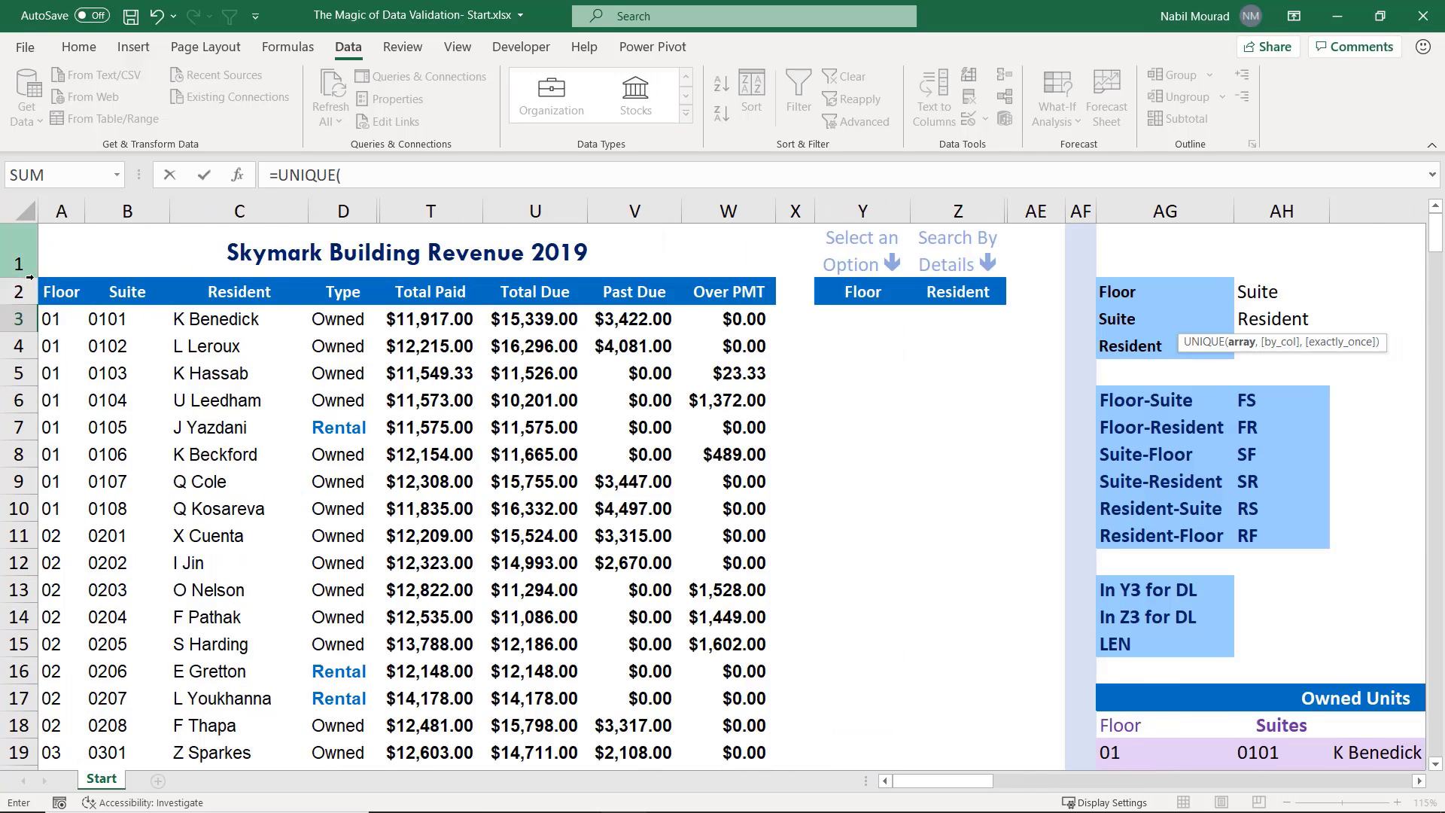
click(55, 316)
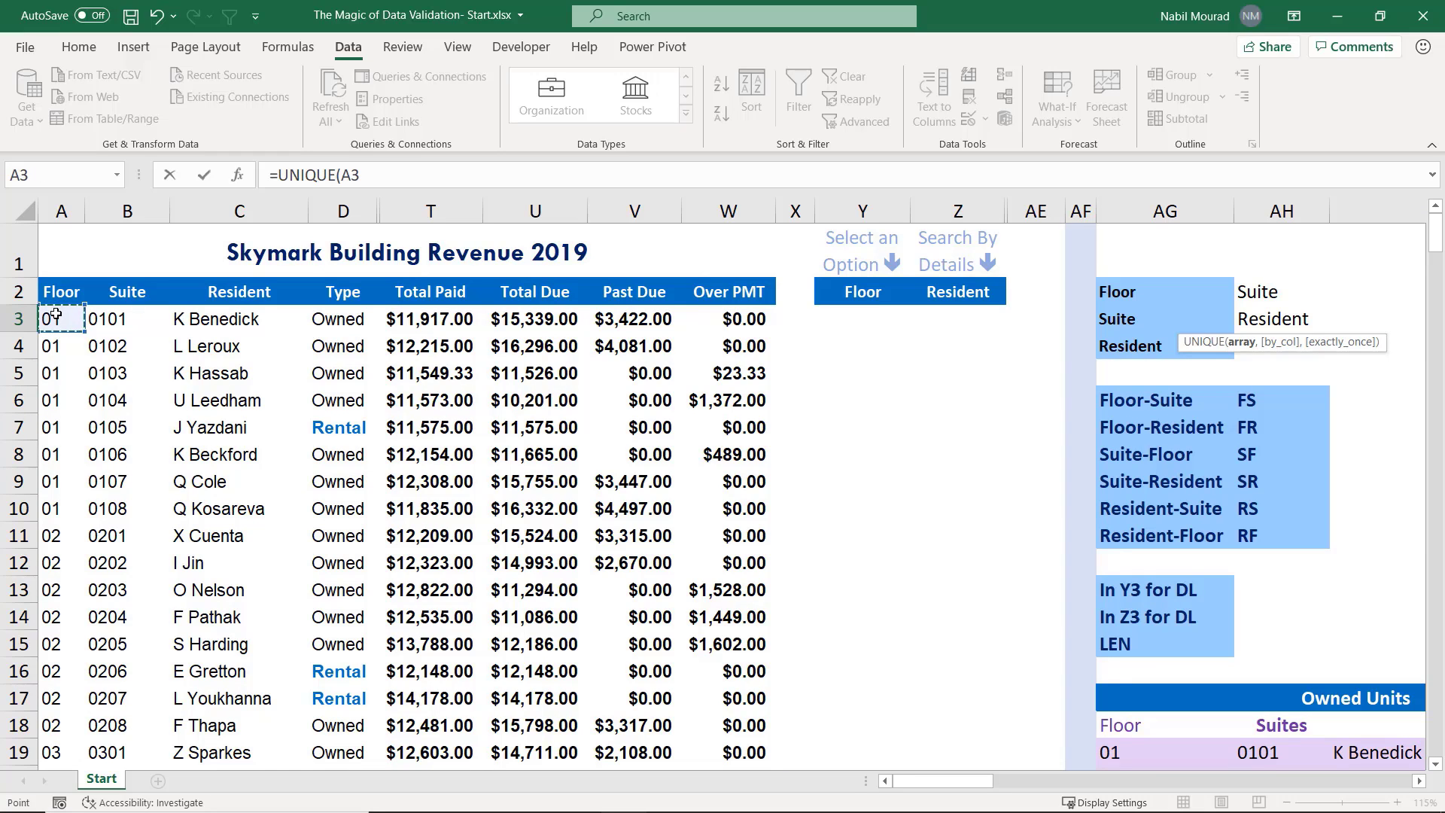
key(ctrl+shift+Down)
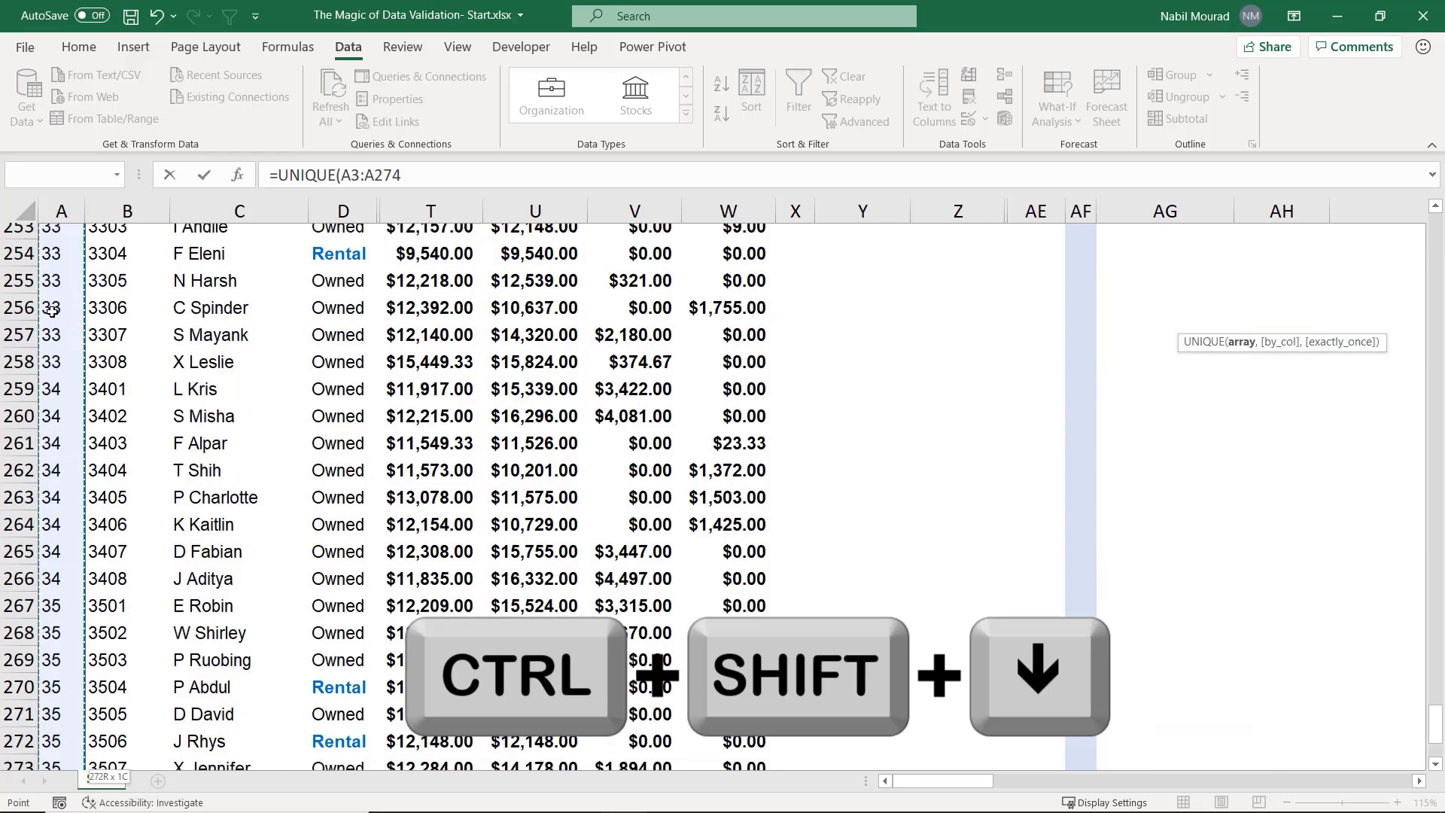
key(ctrl+BackSpace)
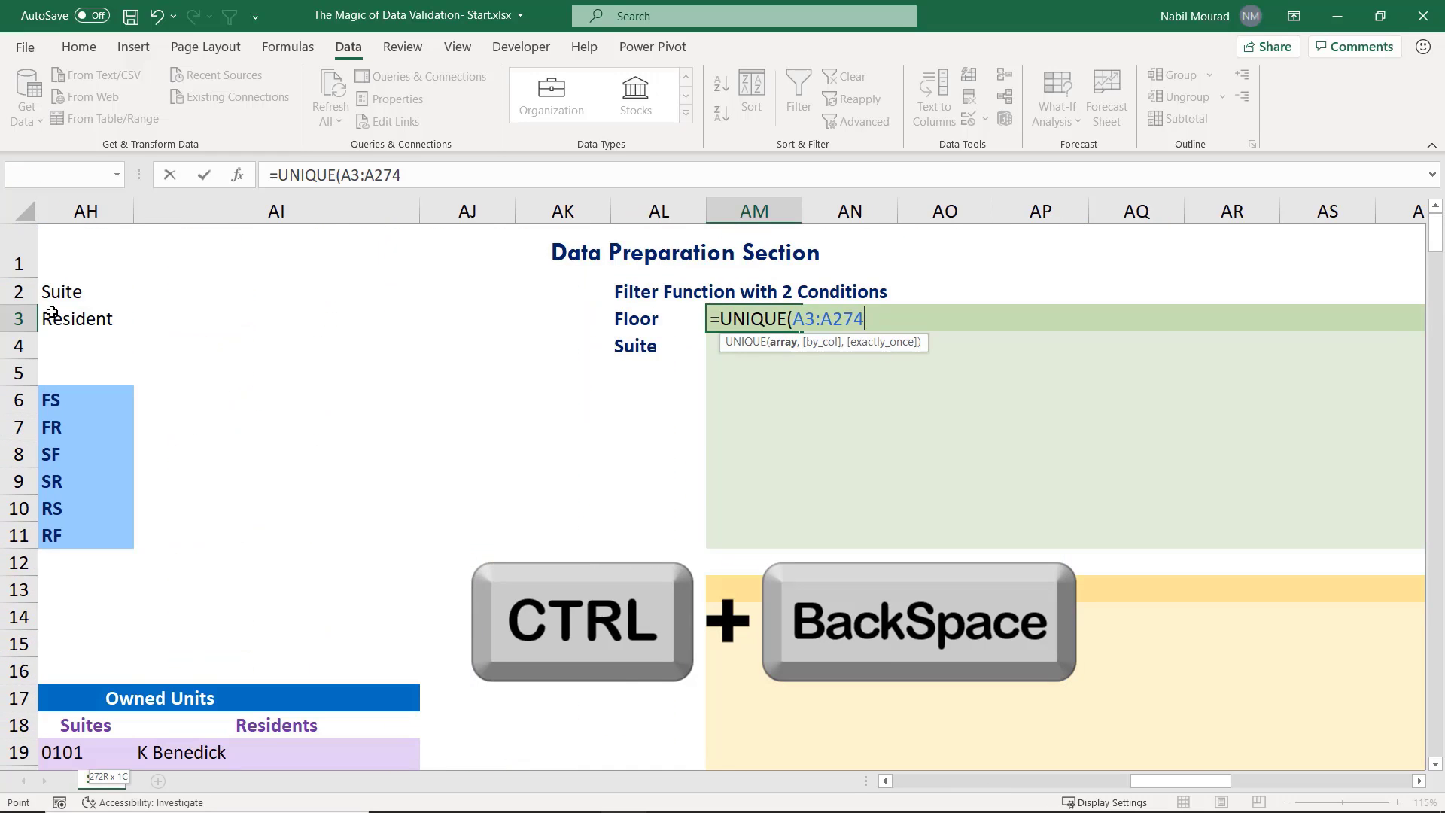
text())
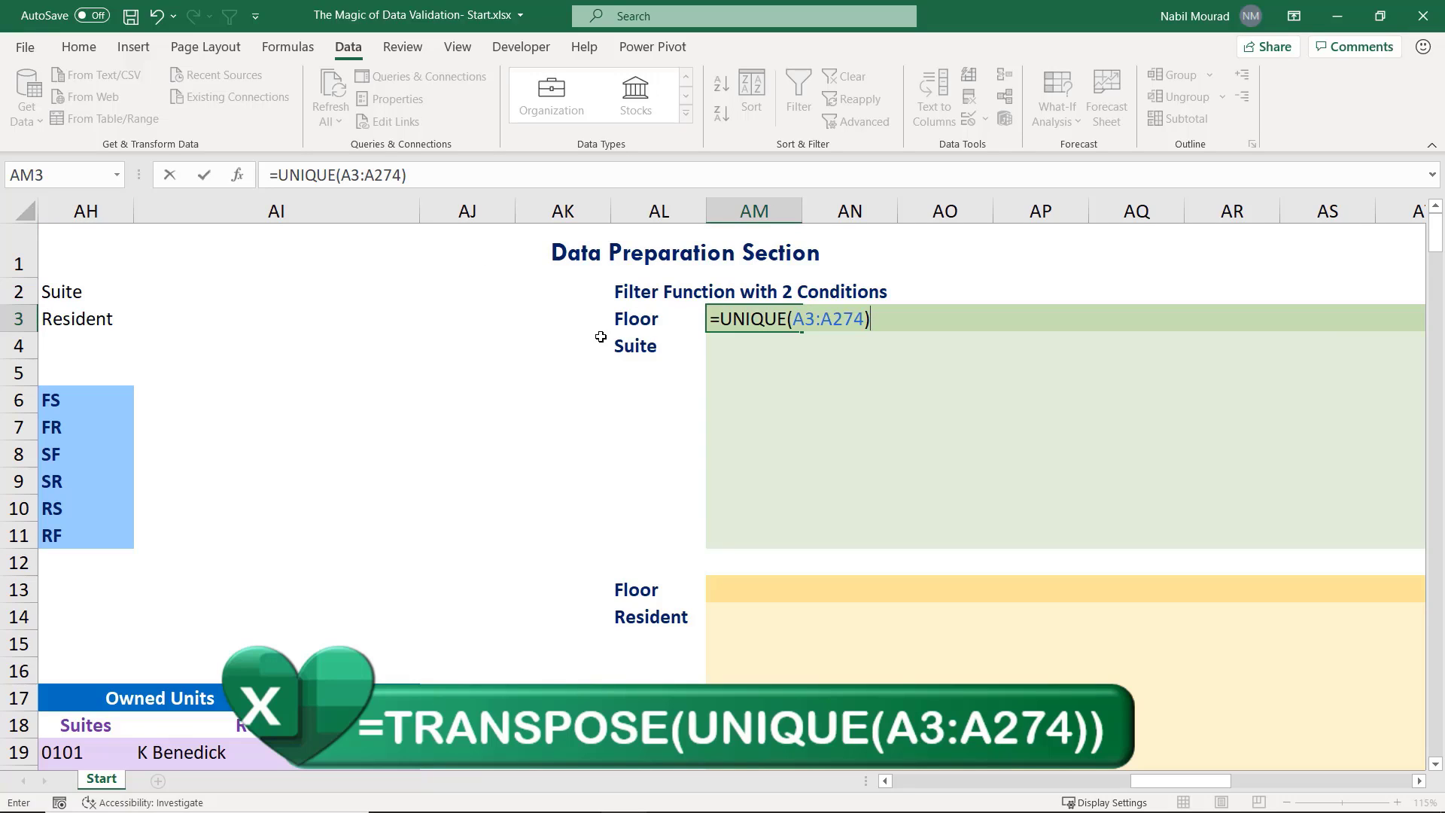
Wrap the AM3 formula in TRANSPOSE and enter it as =TRANSPOSE(UNIQUE(A3:A274))
click(720, 319)
text(transpose)
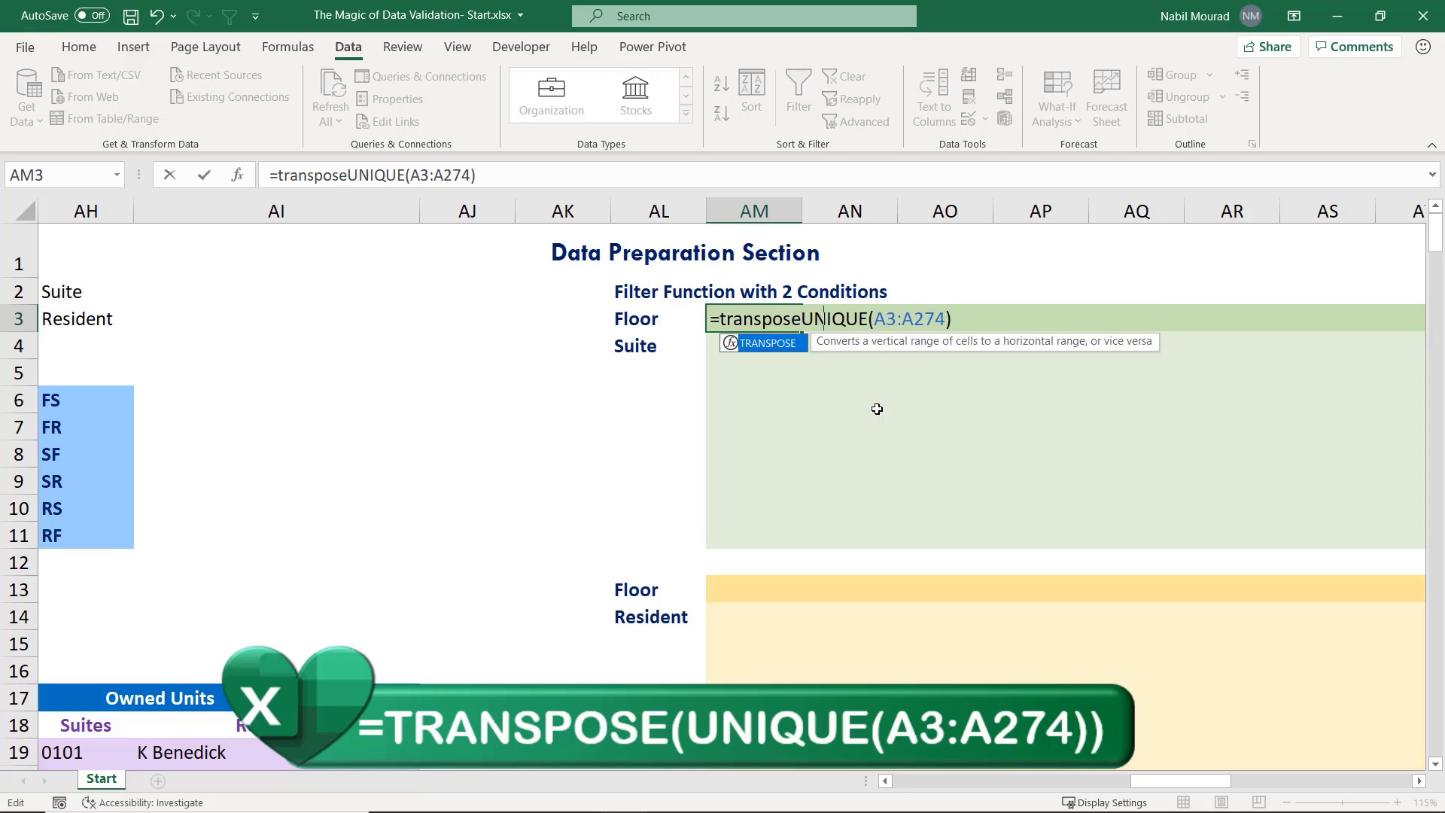
key(Tab)
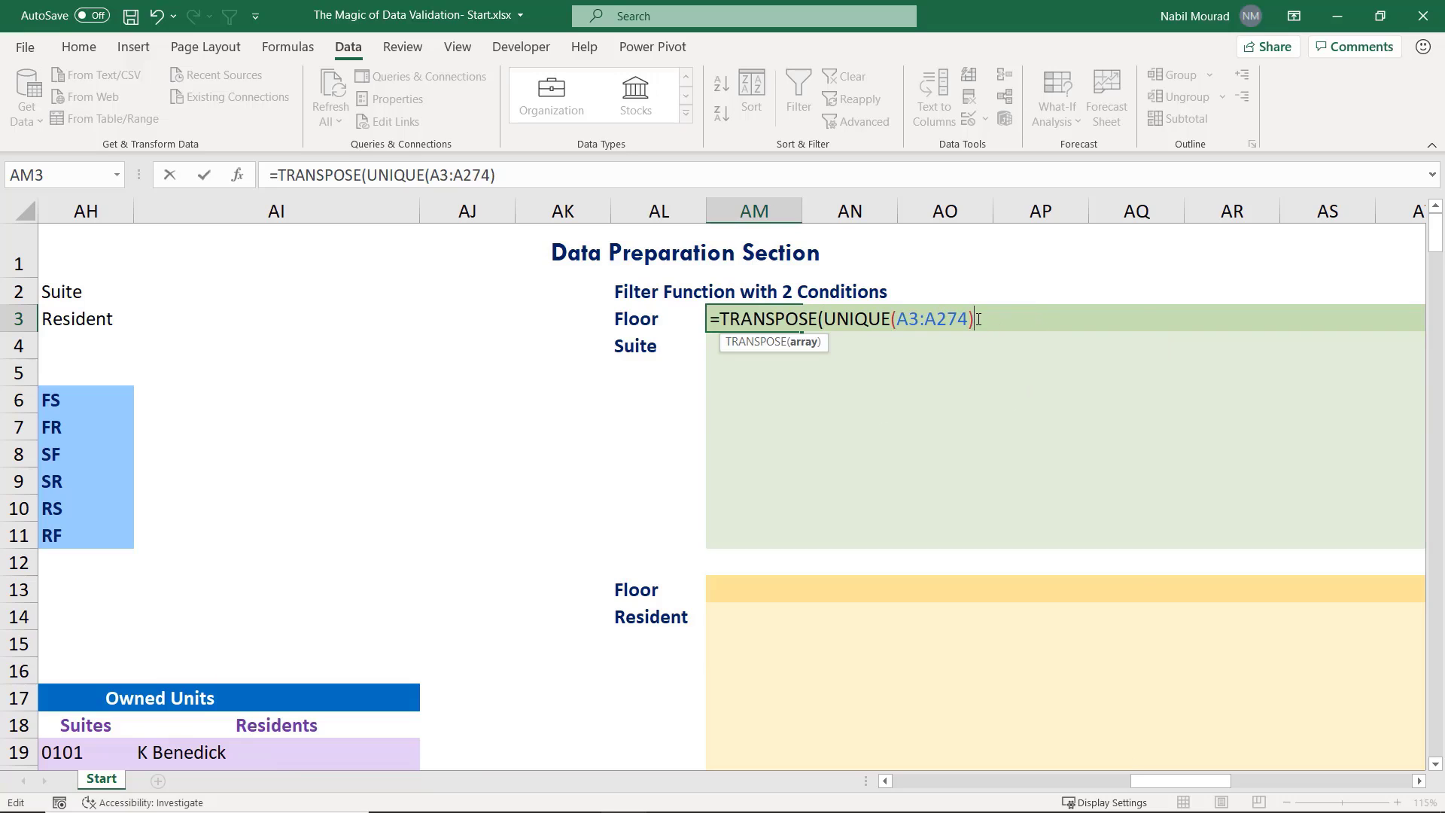
text())
key(ctrl+Return)
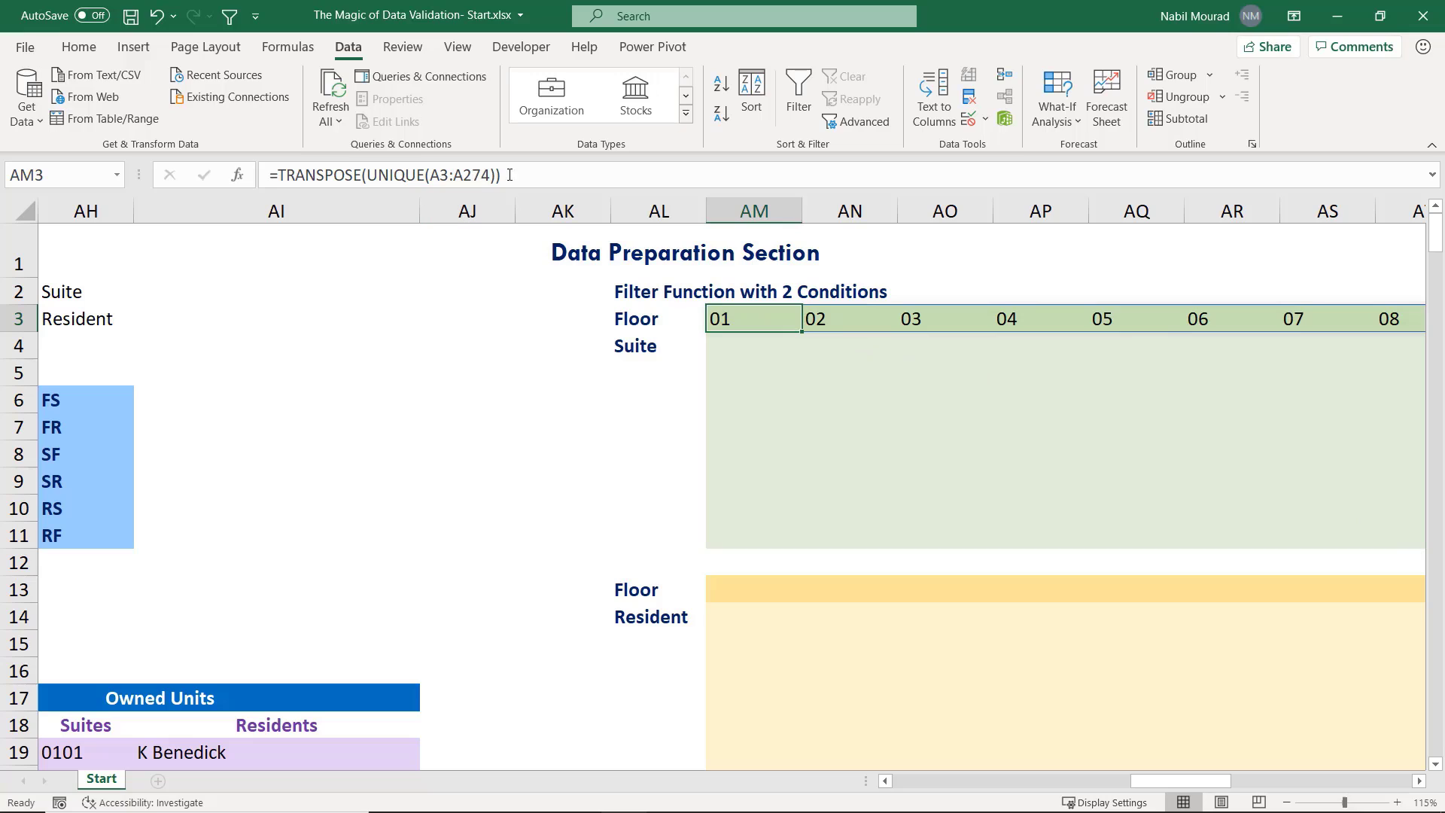
Copy the AM3 formula text and paste it into AM13, beside the lower Floor label
drag(509, 175, 275, 163)
key(ctrl+c)
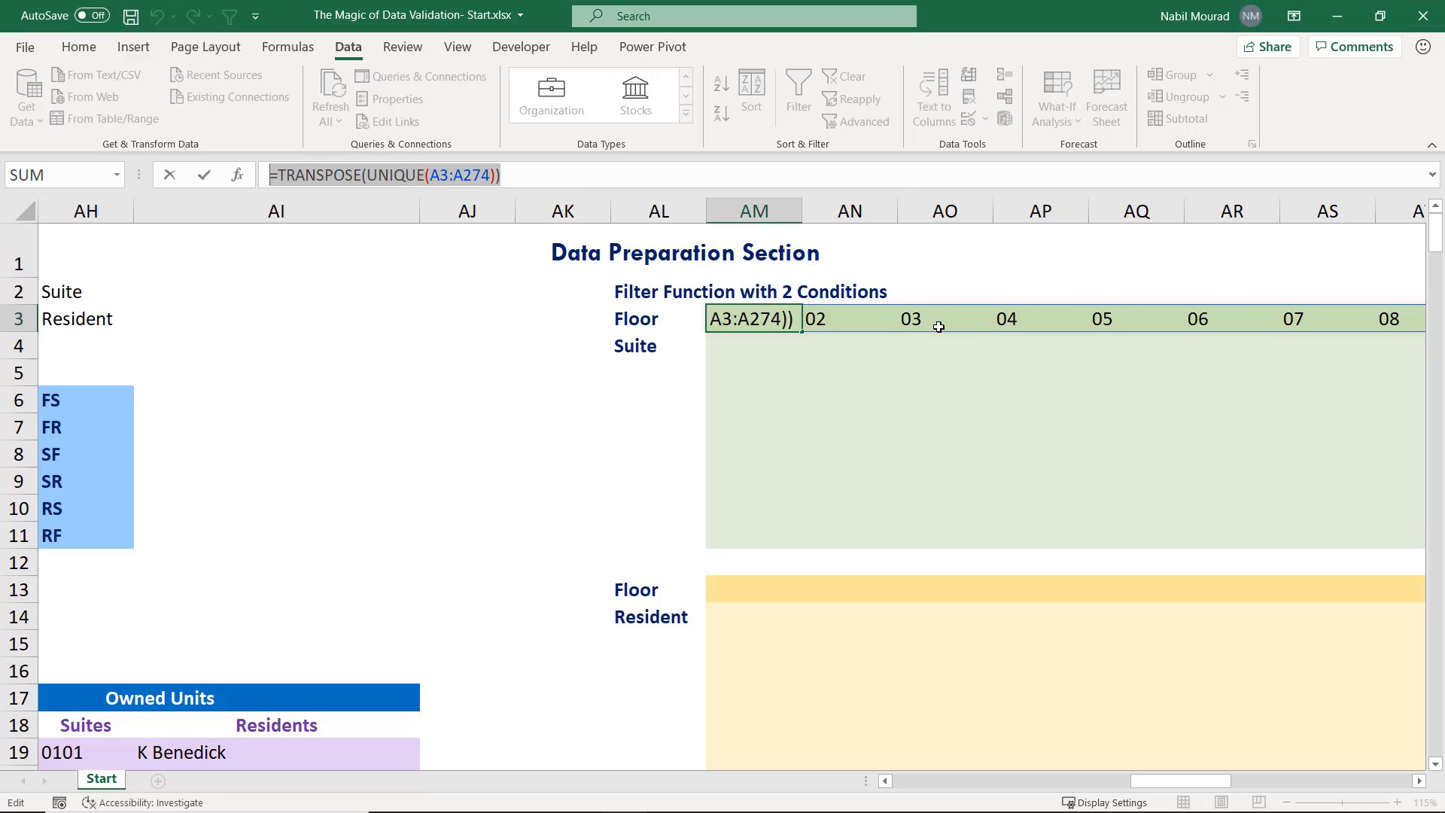
key(Escape)
click(743, 591)
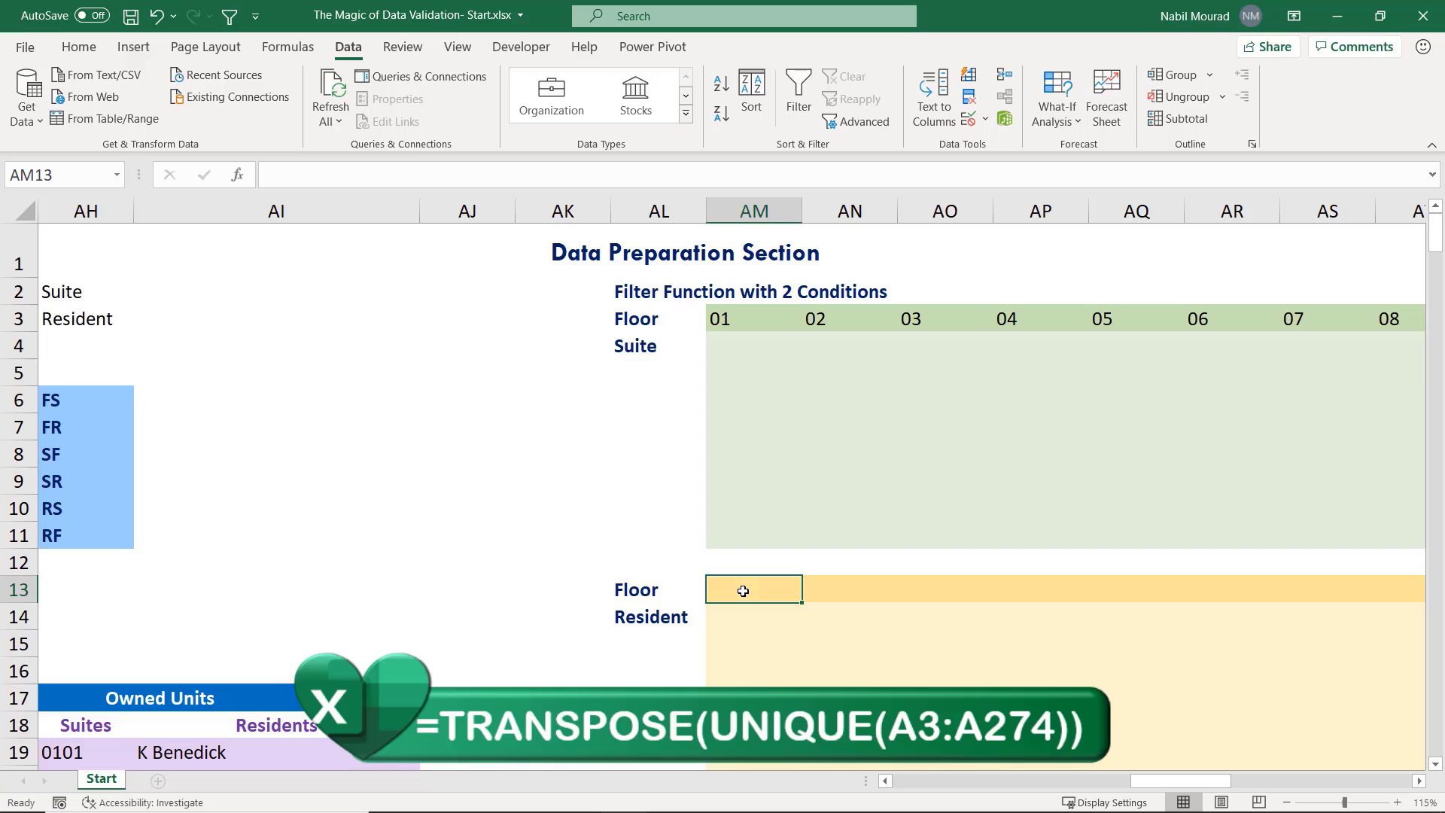
key(ctrl+v)
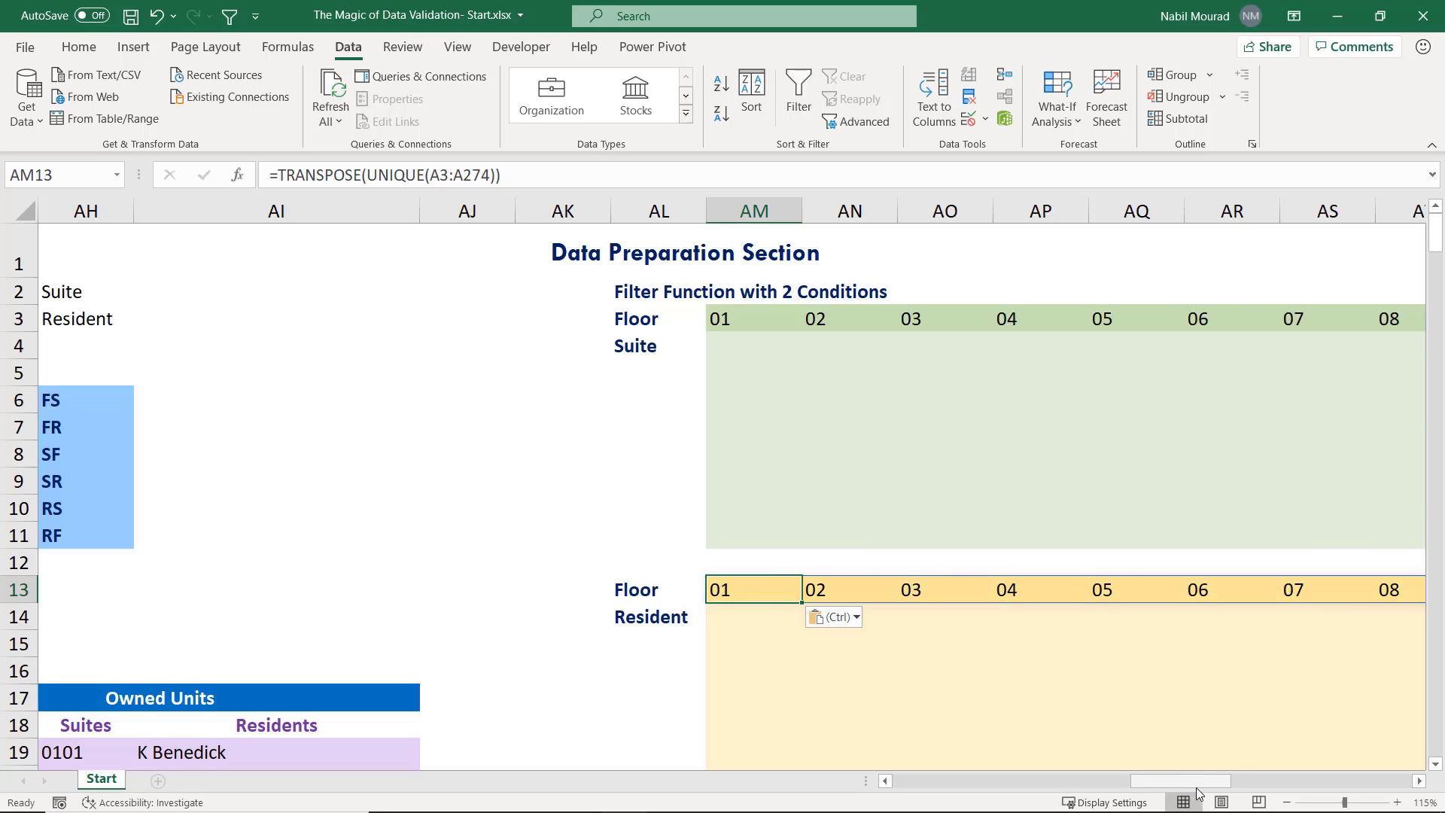
Start a SWITCH formula in AH13, beside In Y3 for DL, with Y2 as its expression
drag(1198, 786, 1031, 787)
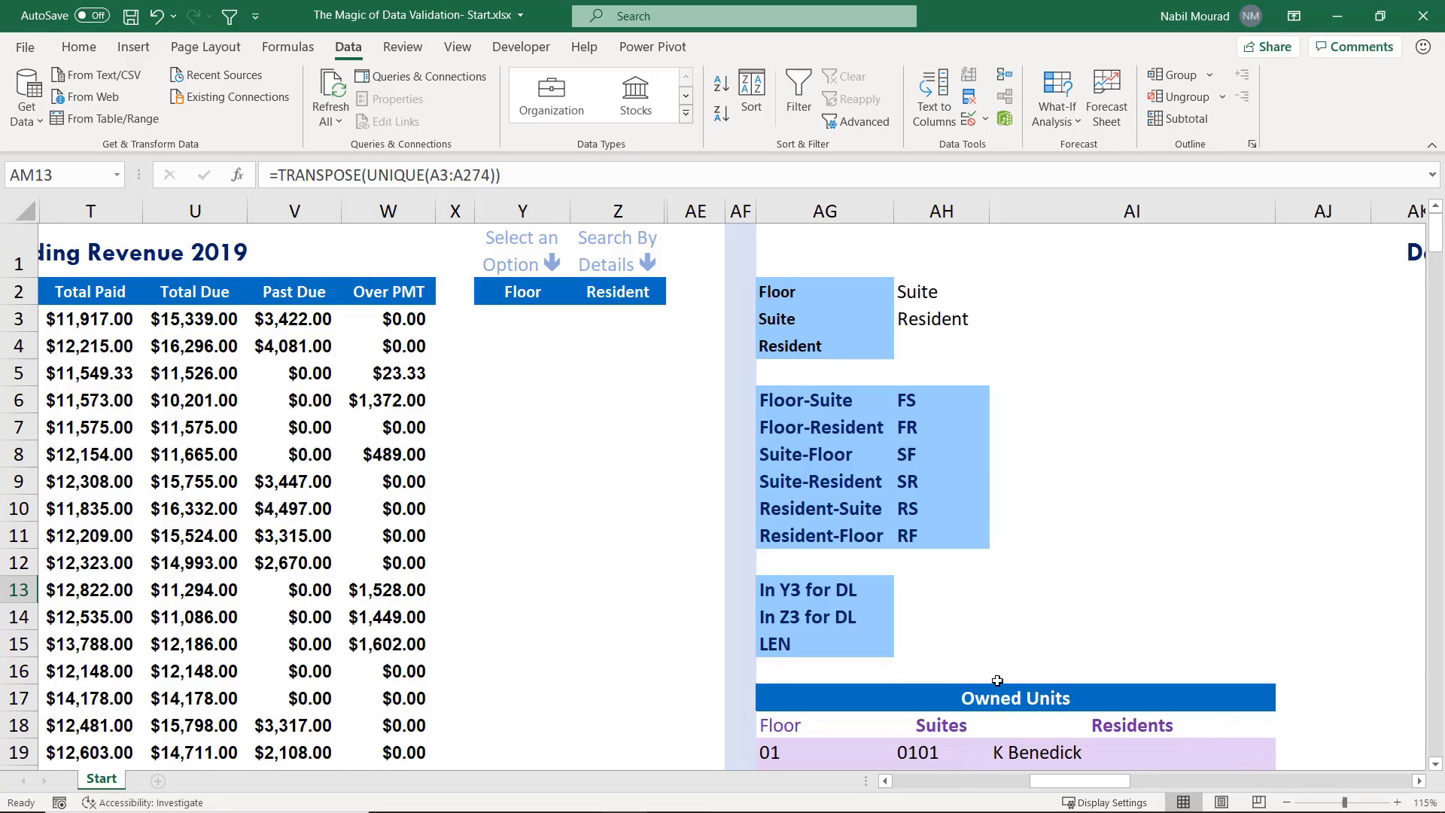
scroll(998, 681, down, 4)
scroll(998, 681, down, 1)
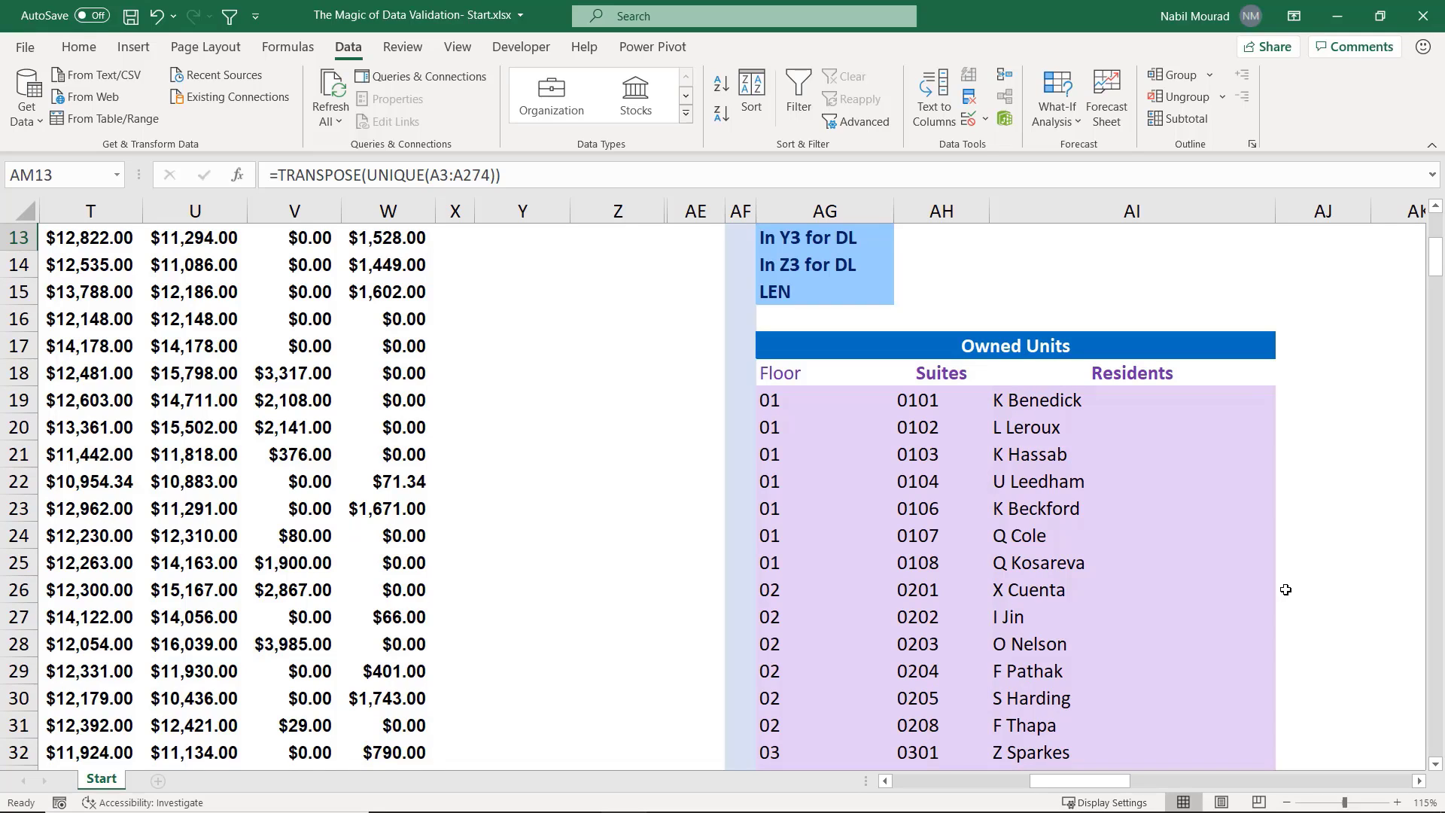
scroll(1268, 565, up, 2)
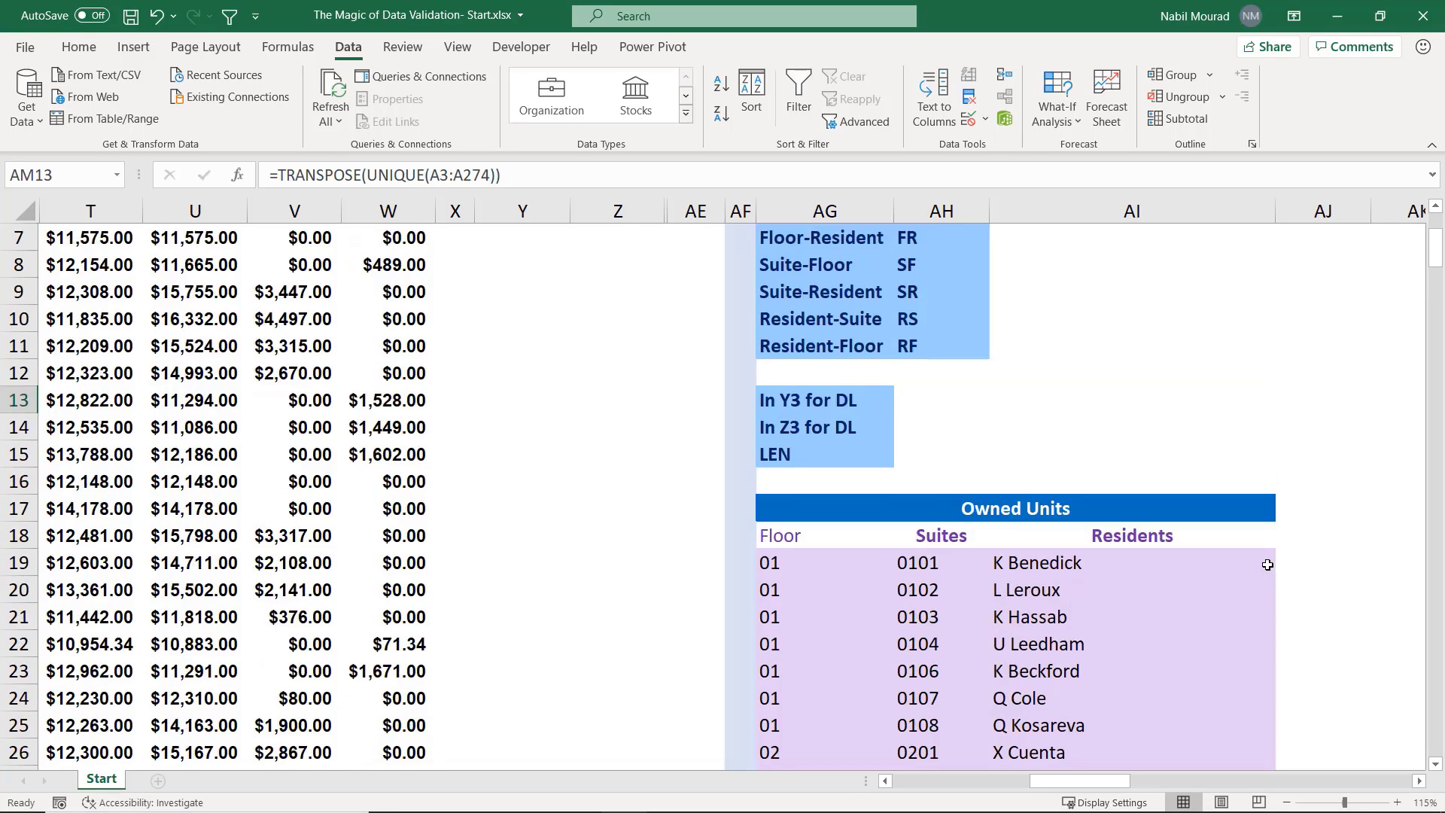
scroll(1268, 564, up, 2)
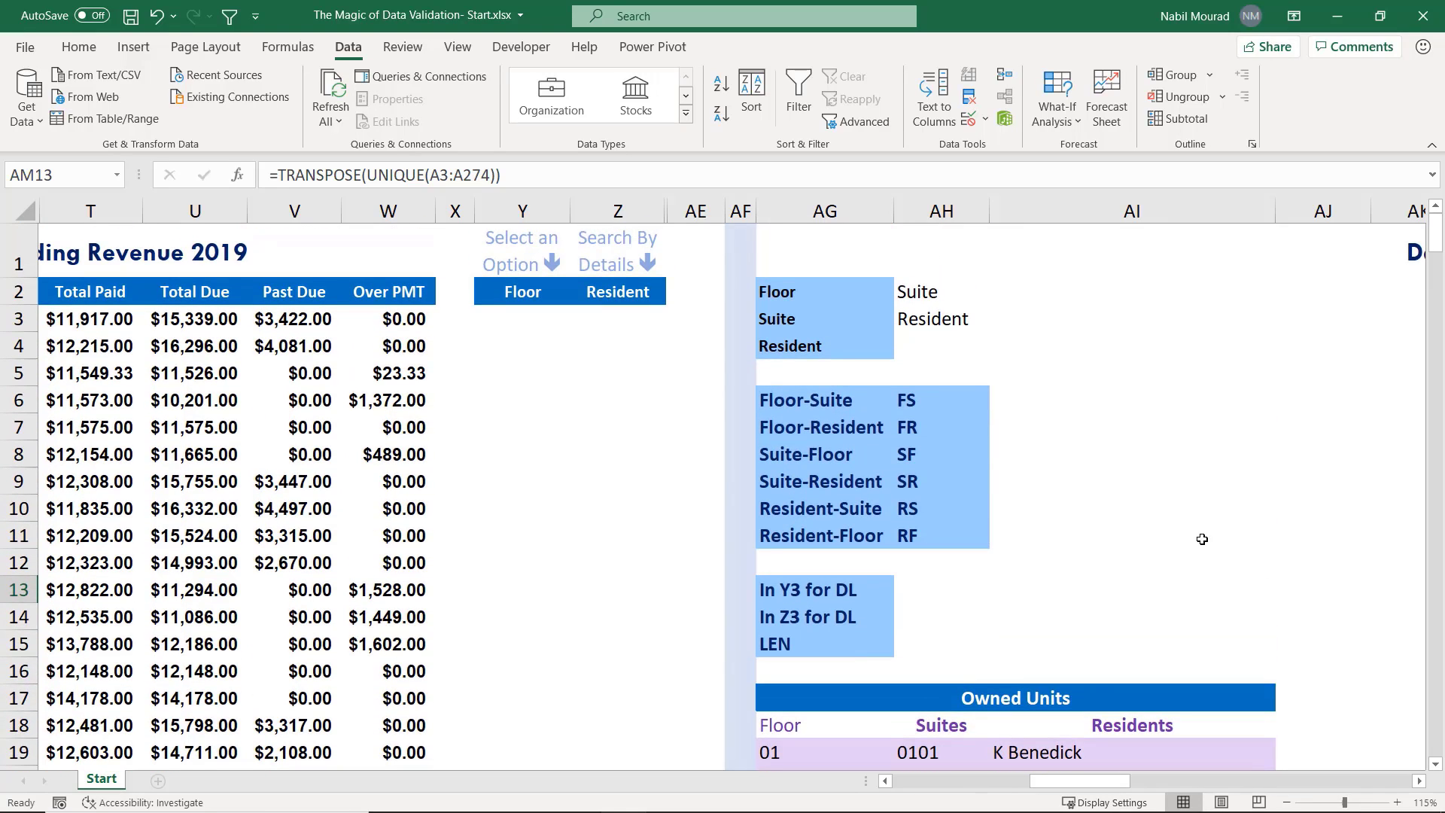
click(520, 315)
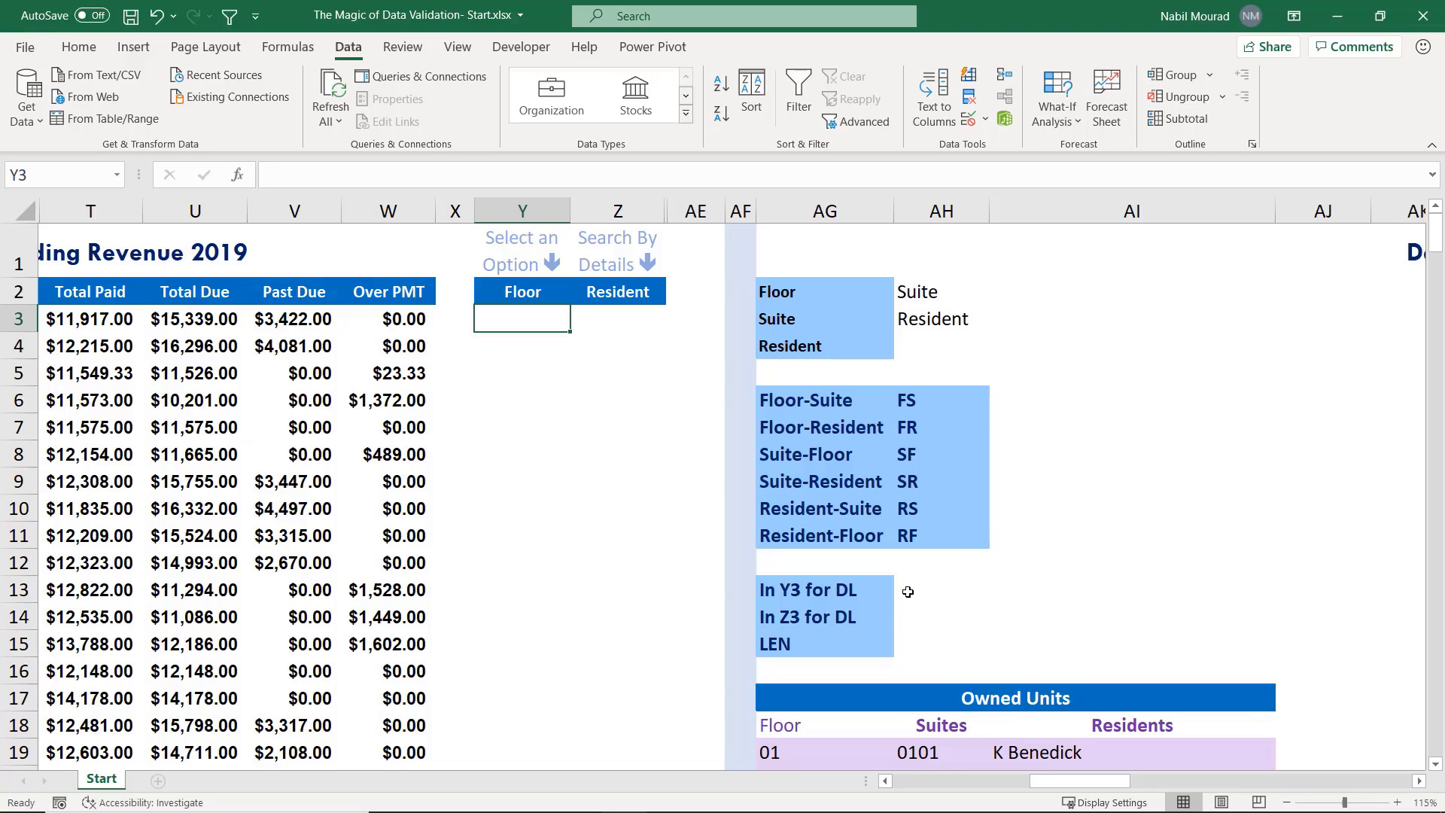
click(932, 581)
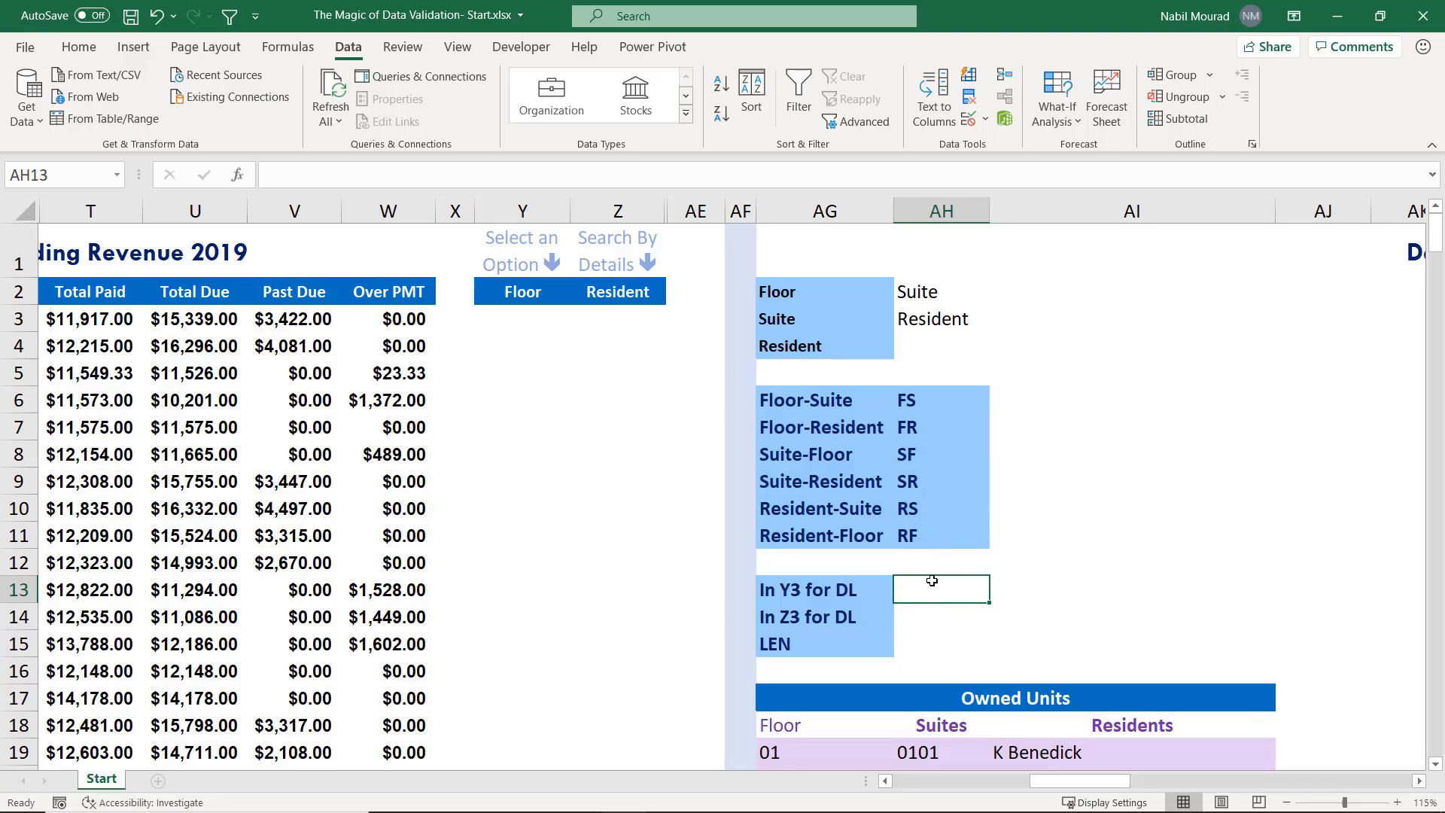
text(=switch)
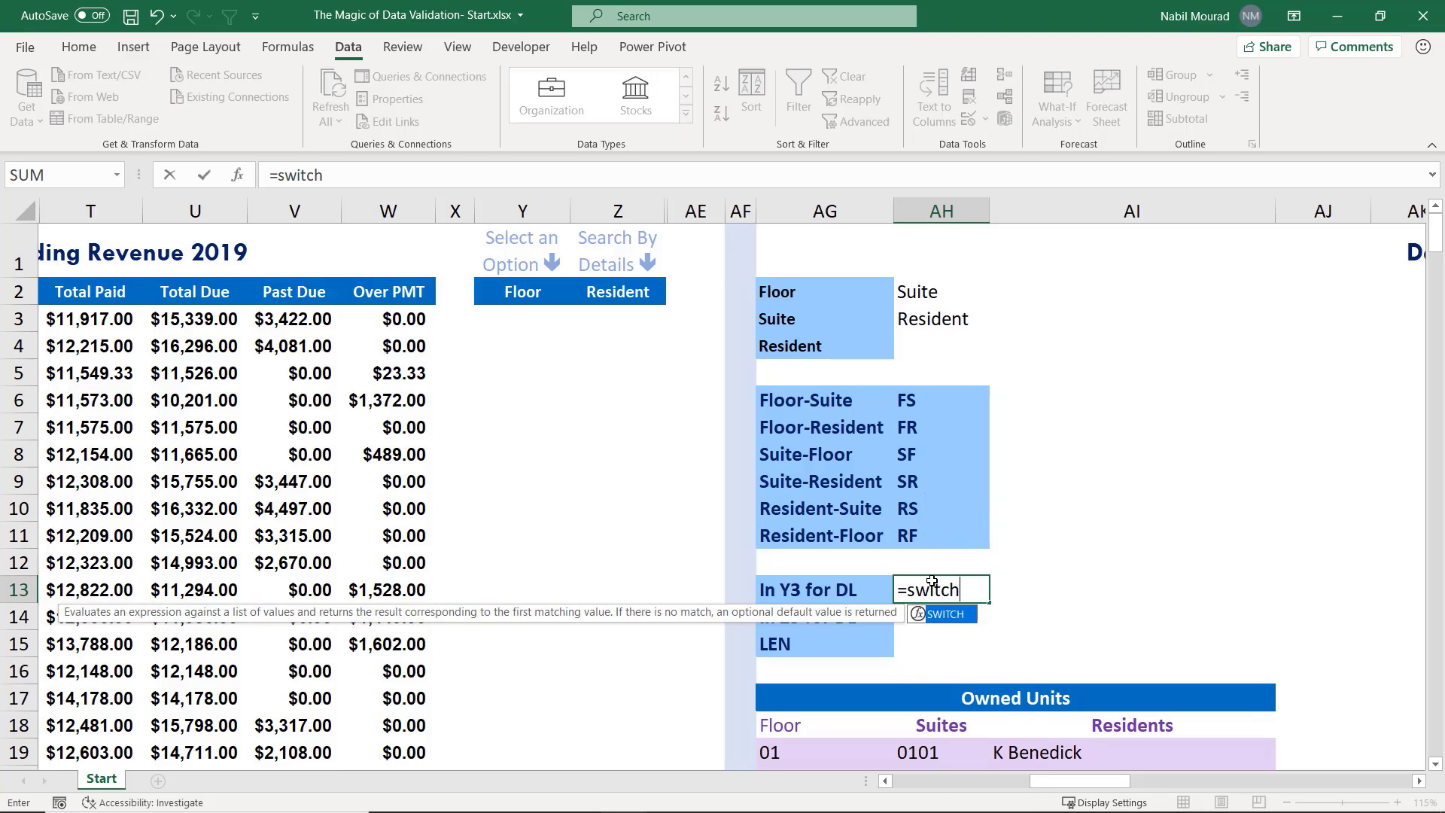
key(Tab)
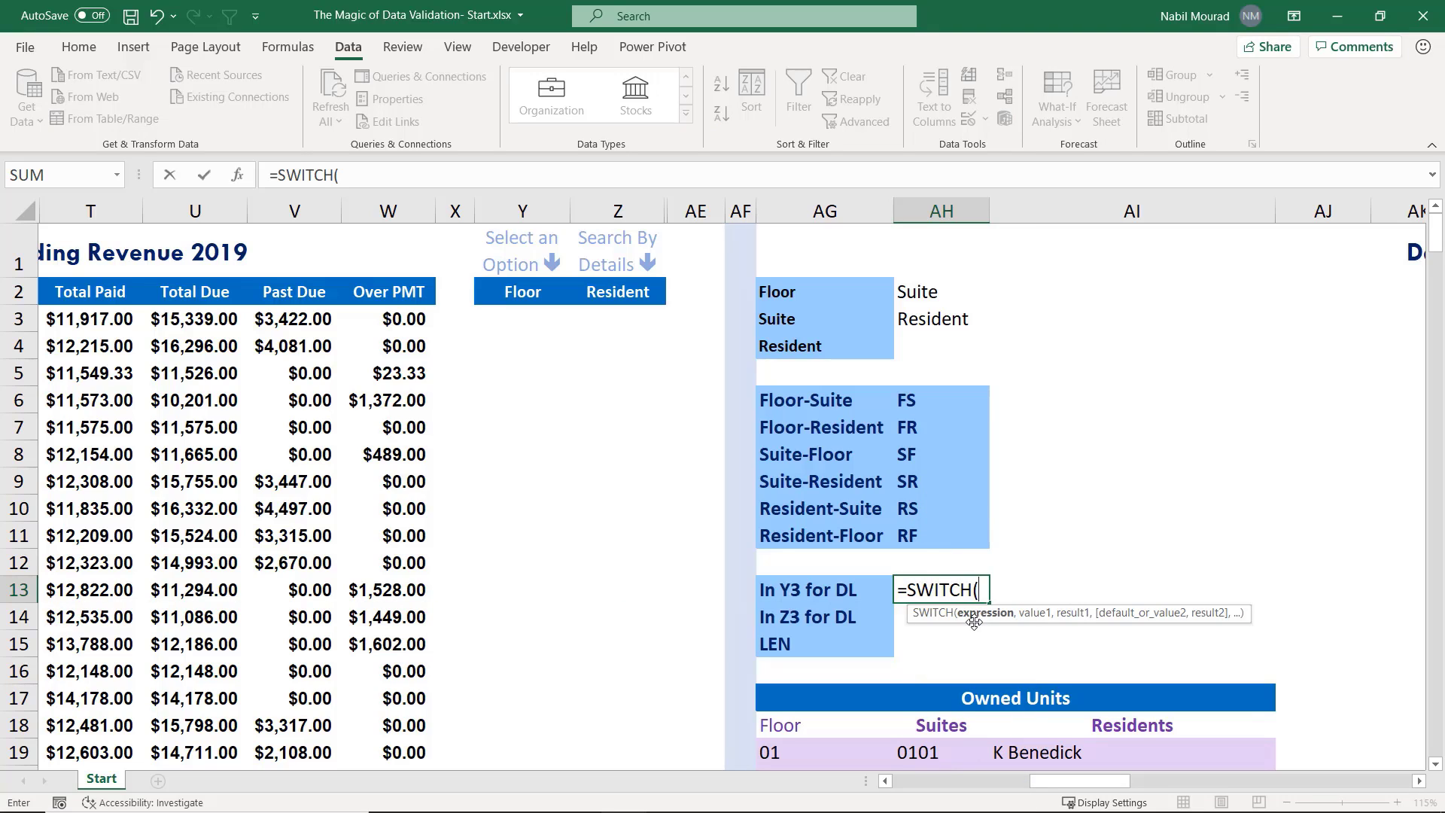
click(515, 292)
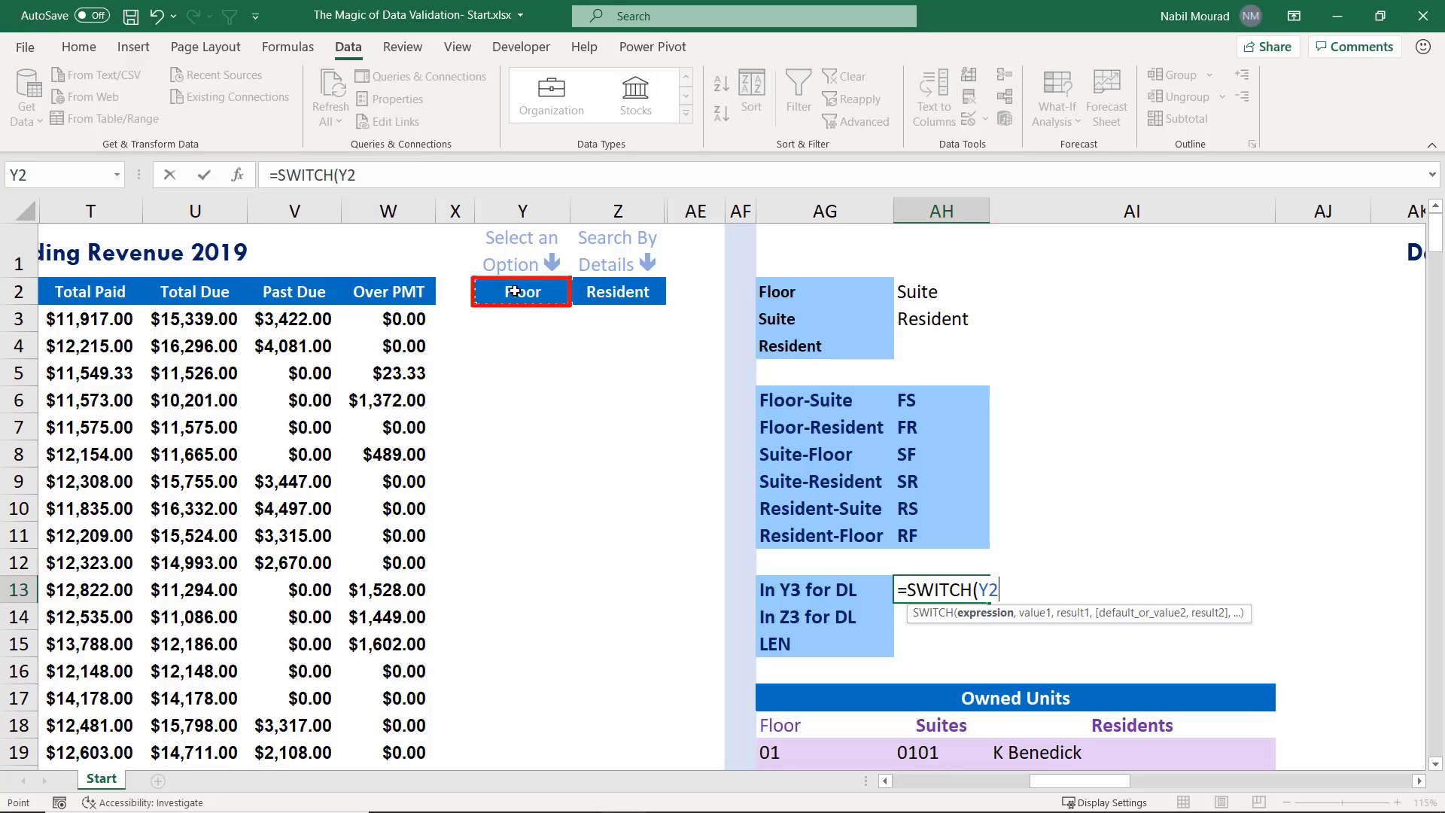
text(,)
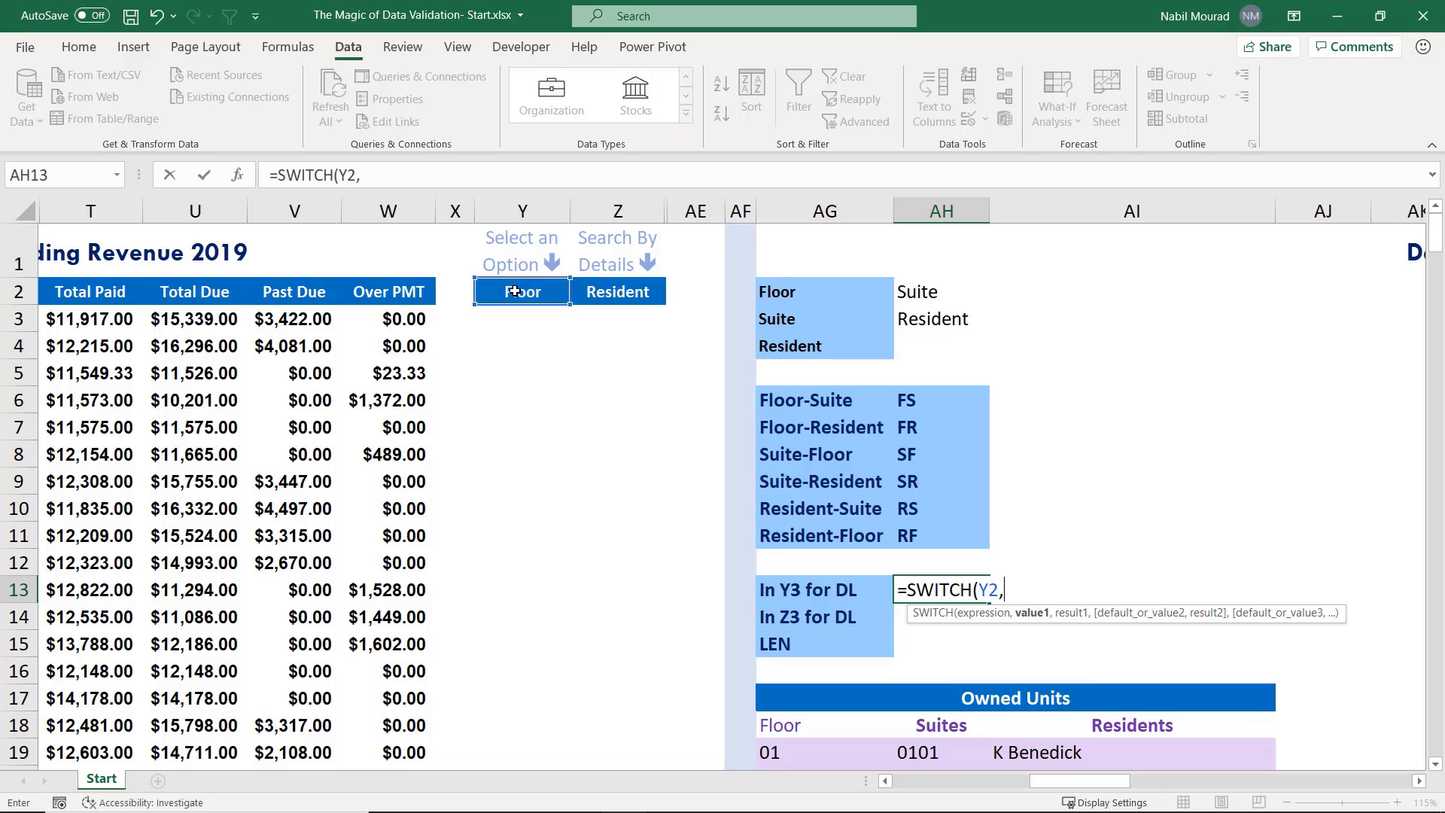
Add the value "Floor" with the spilled range AM3# as its result to the AH13 SWITCH formula
text("Floor",)
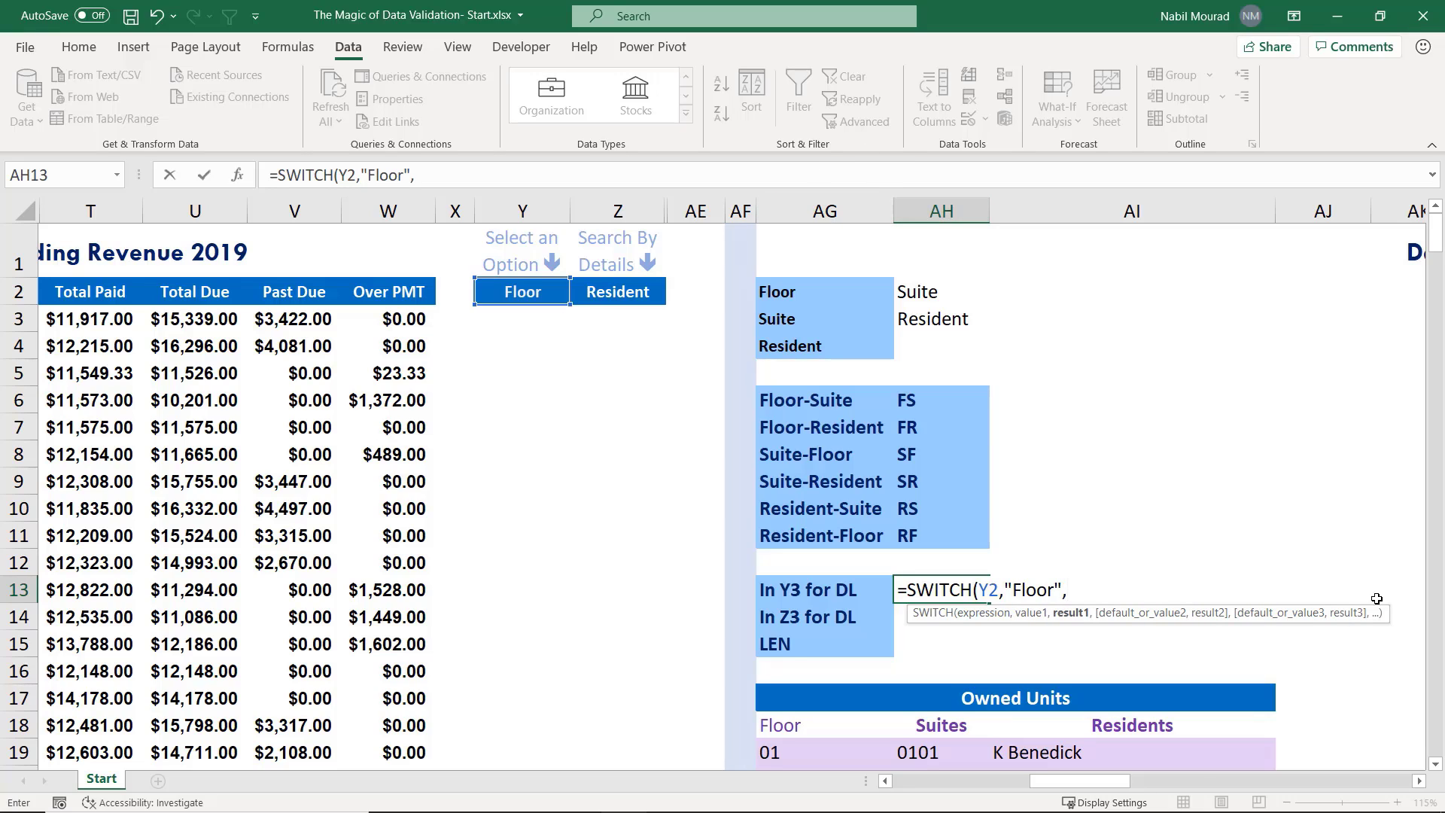
scroll(1417, 783, right, 4)
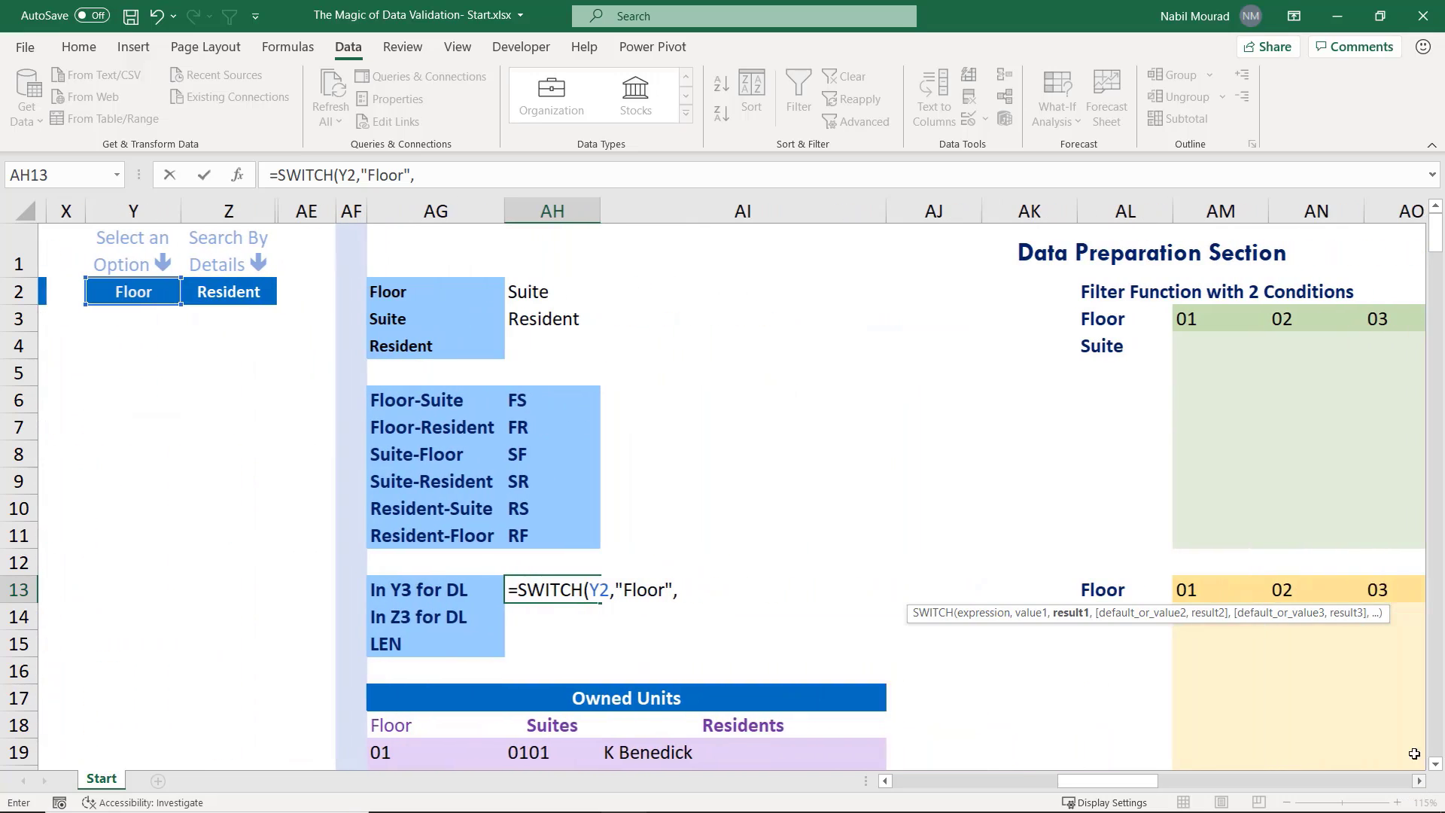
click(1201, 322)
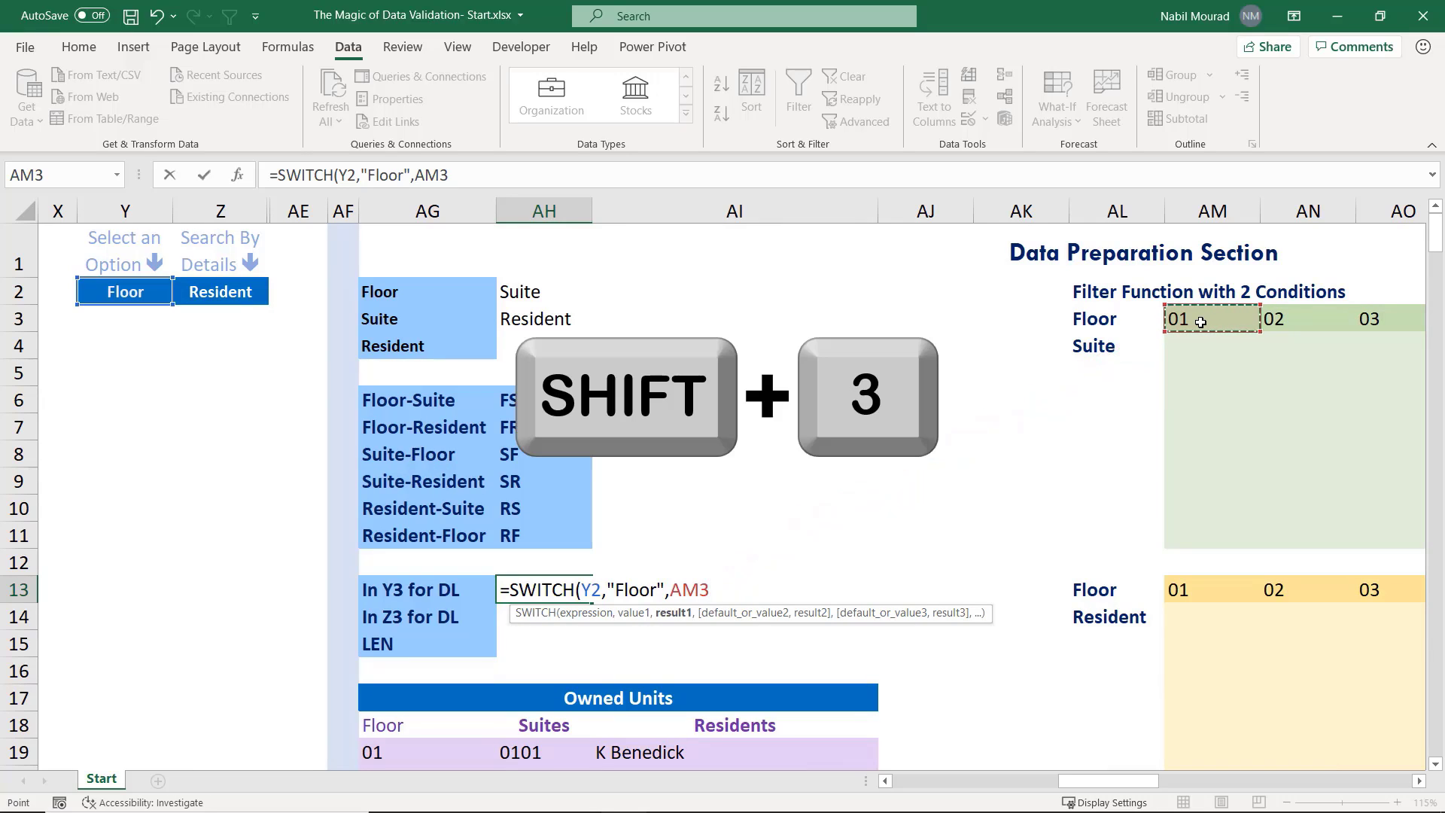
text(#)
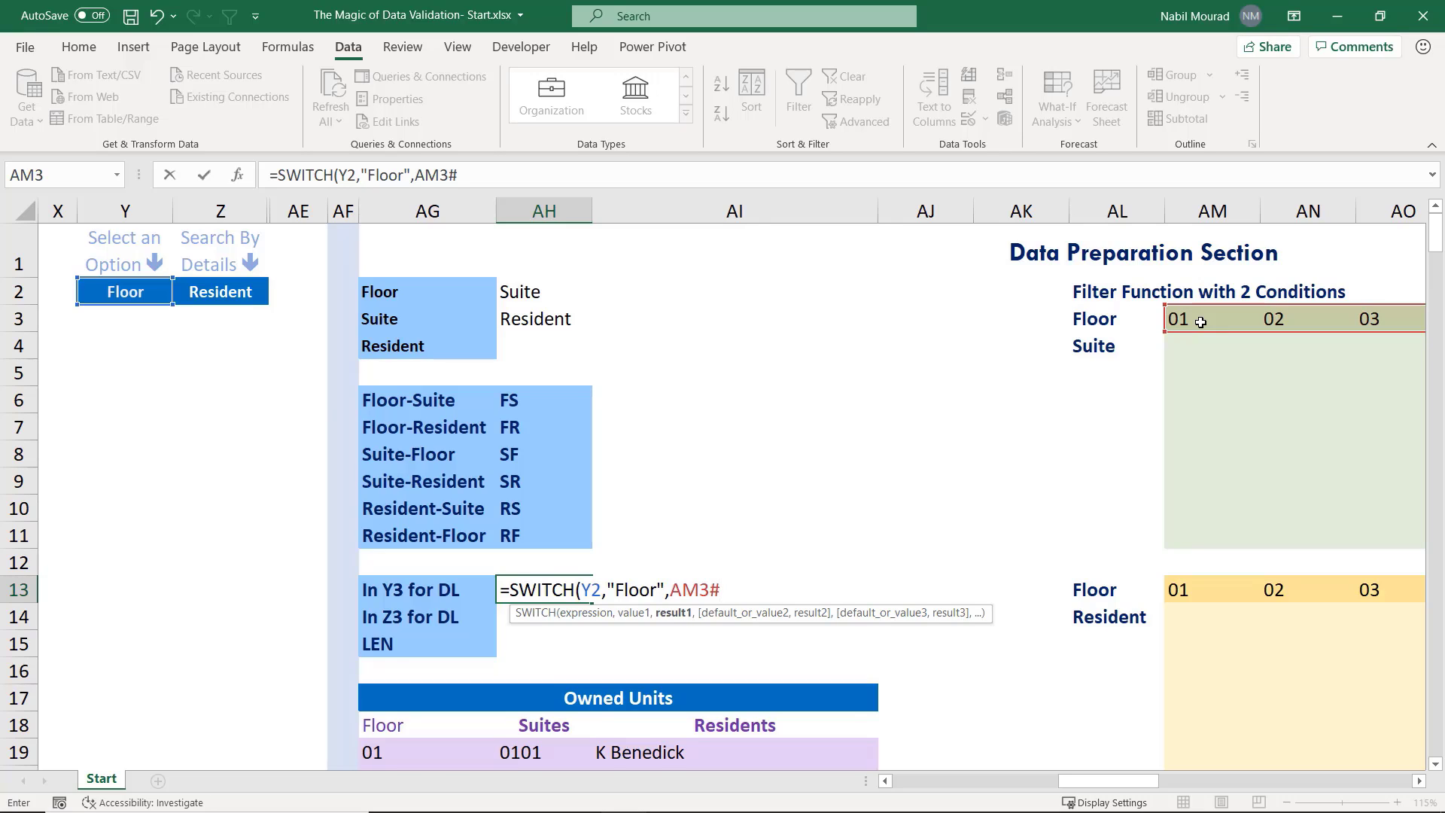
text(,)
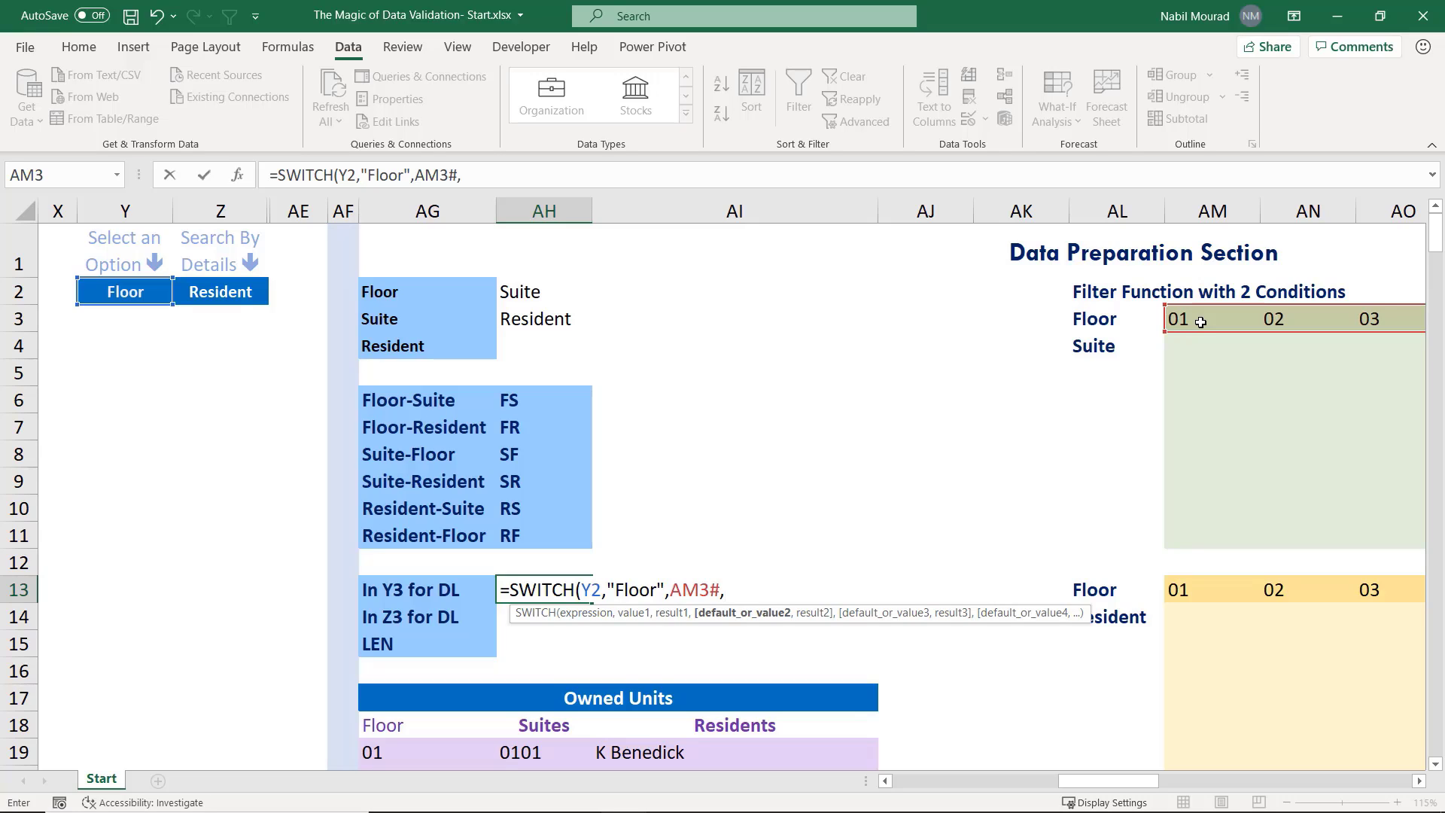
Add the value "Suite" with the spilled range AH19# as its result to the AH13 SWITCH formula
text("Suite",)
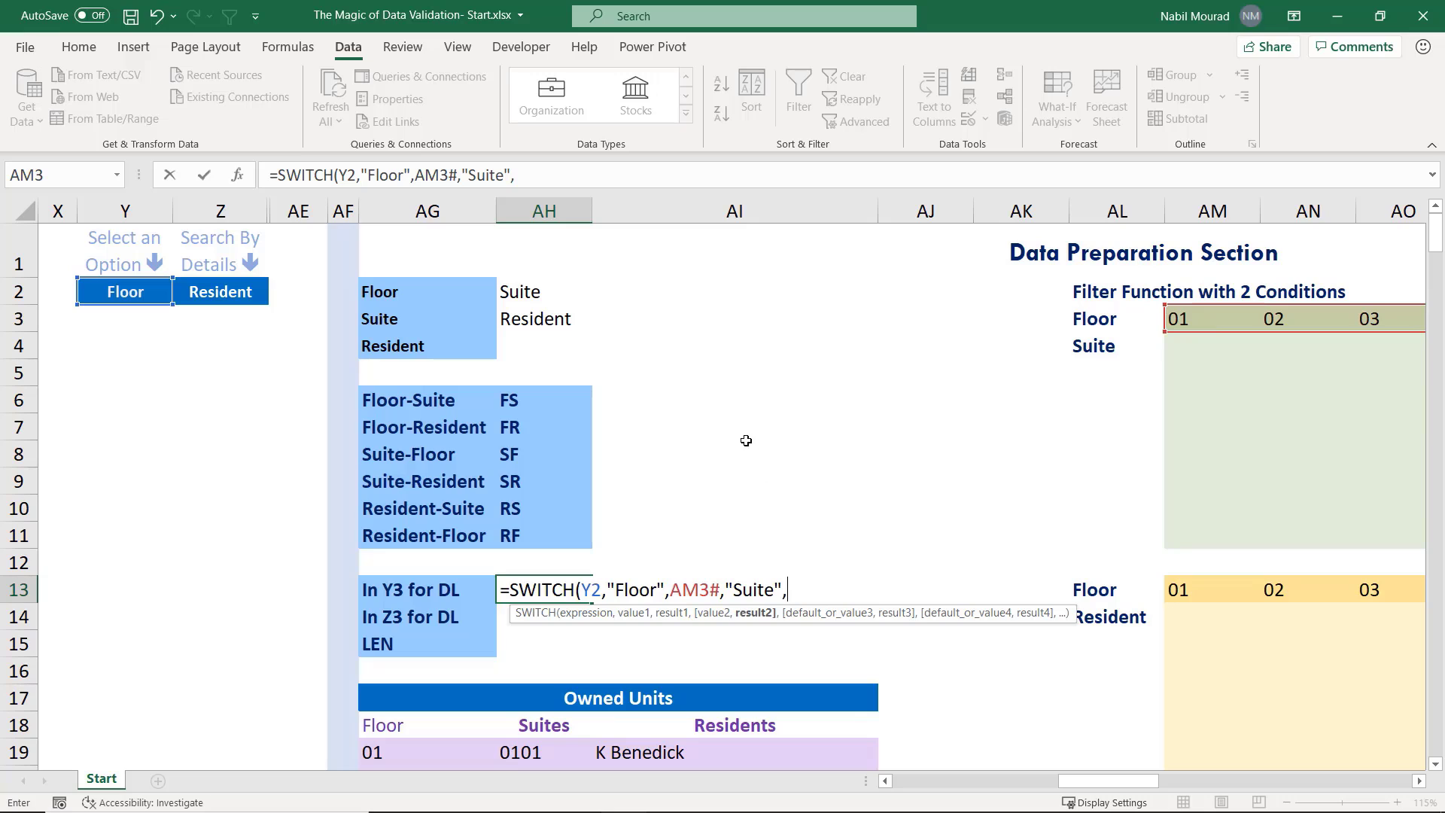
scroll(746, 440, down, 1)
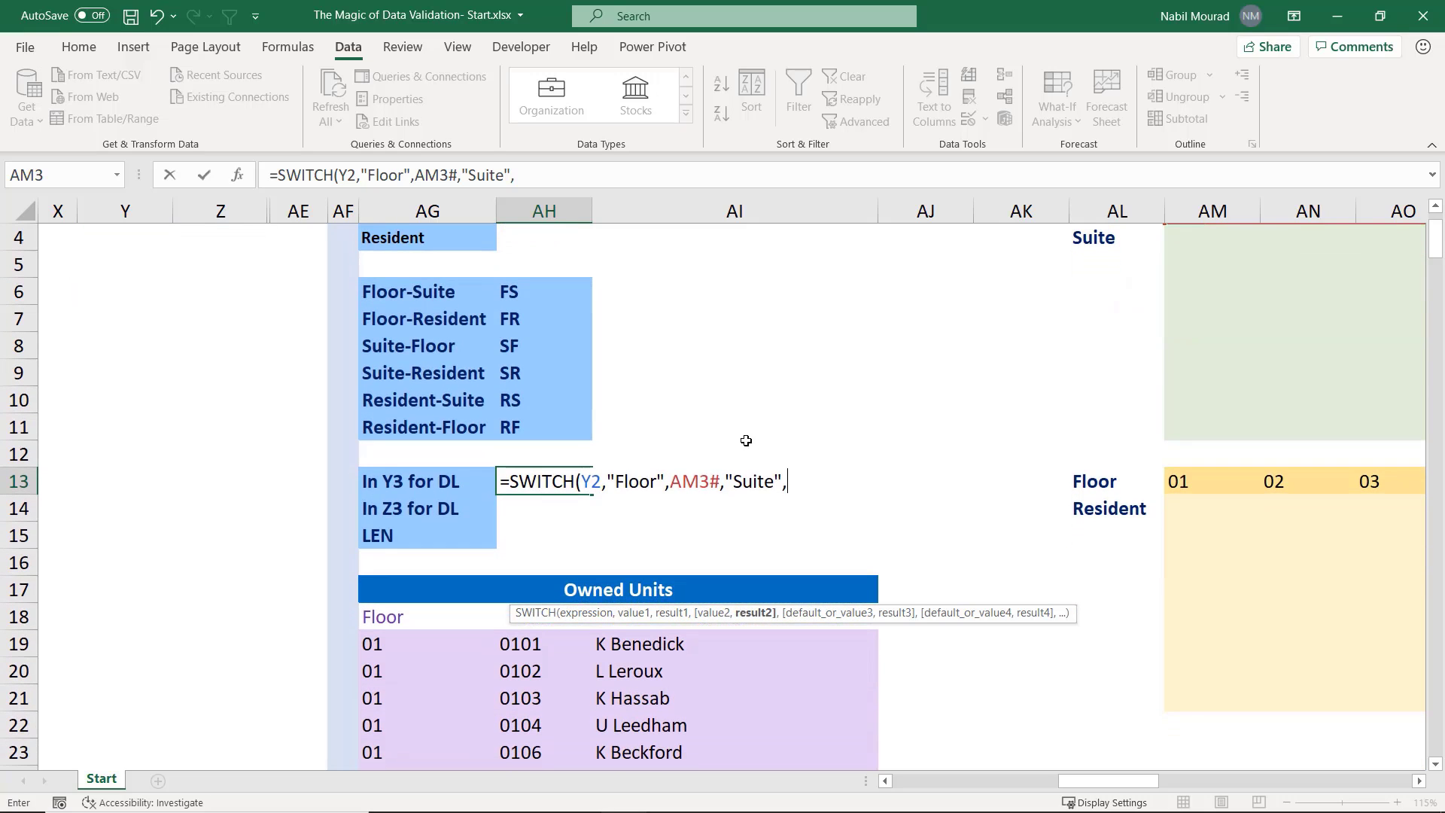
click(513, 640)
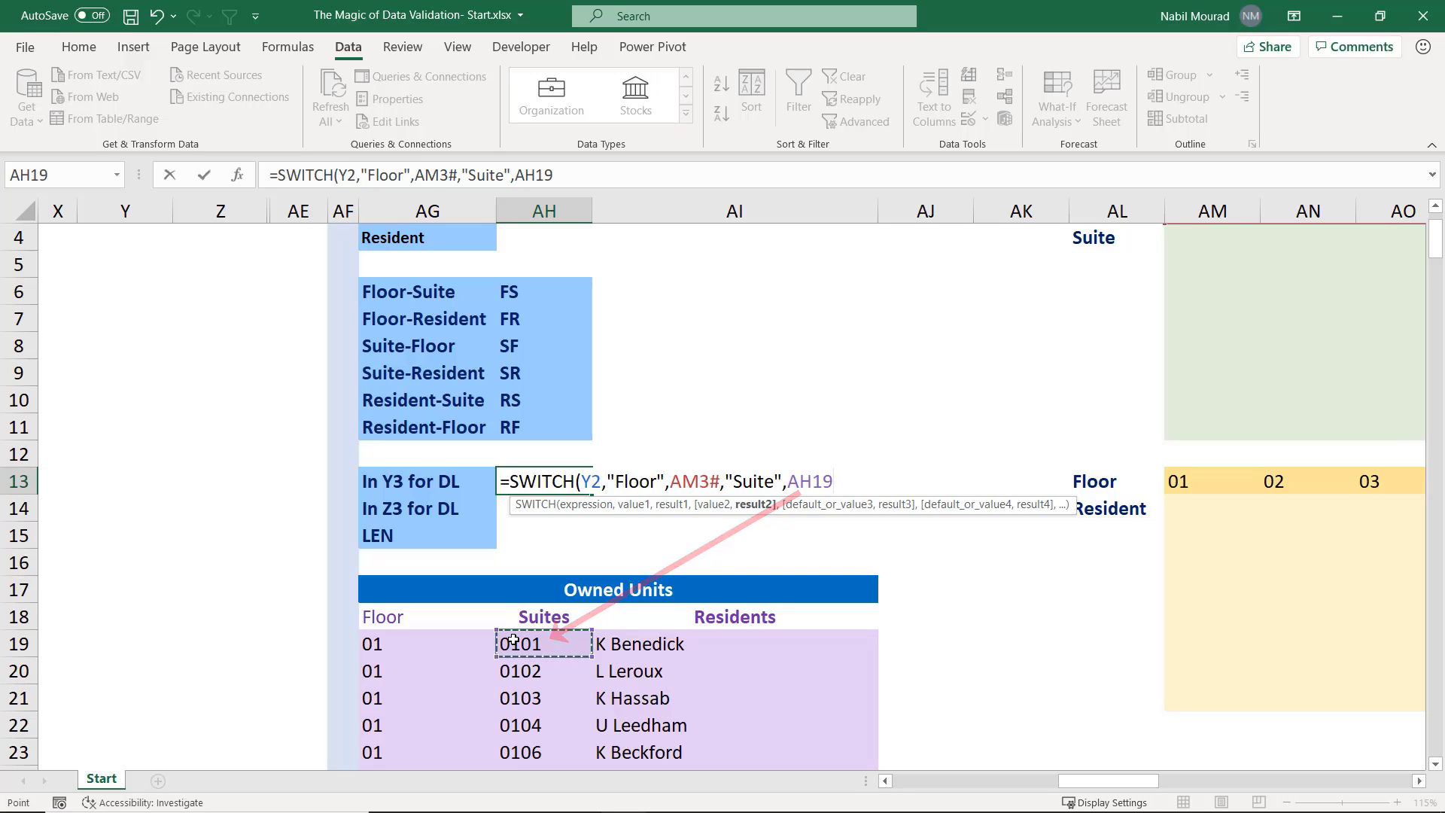
text(#)
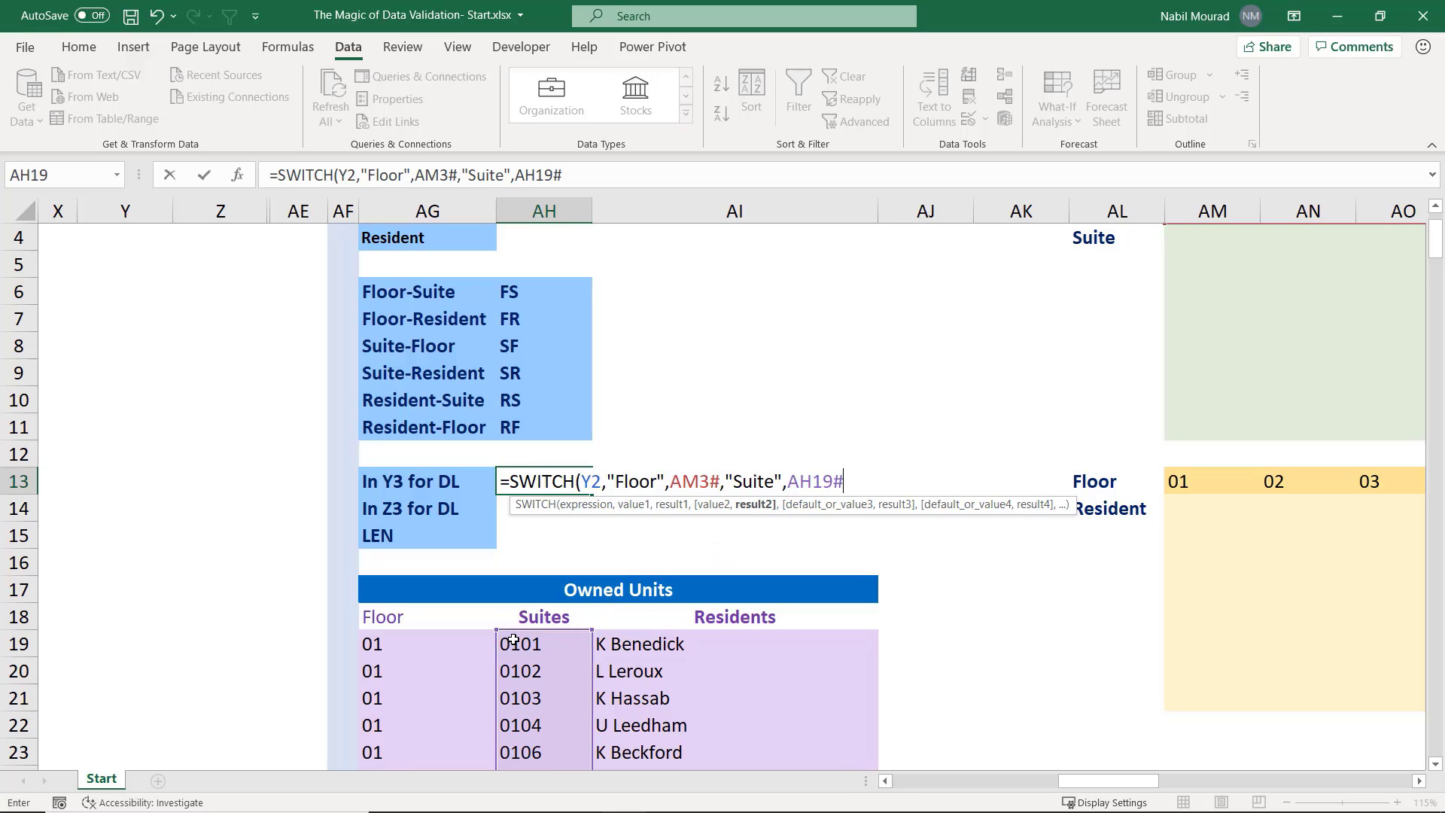
text(,)
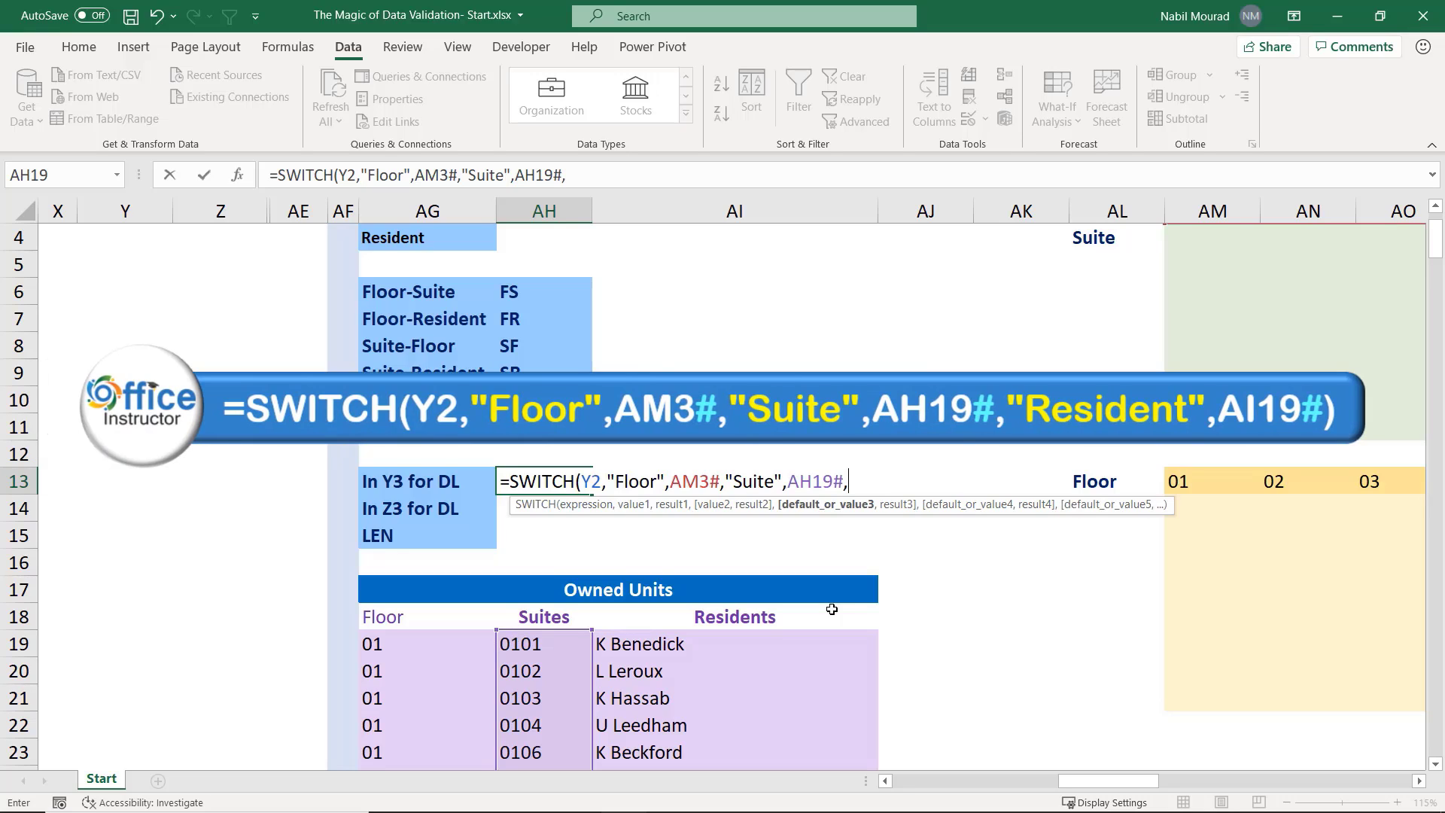
Add the value "Resident" with the spilled range AI19# as its result and close the AH13 SWITCH formula's parenthesis
text("Resident)
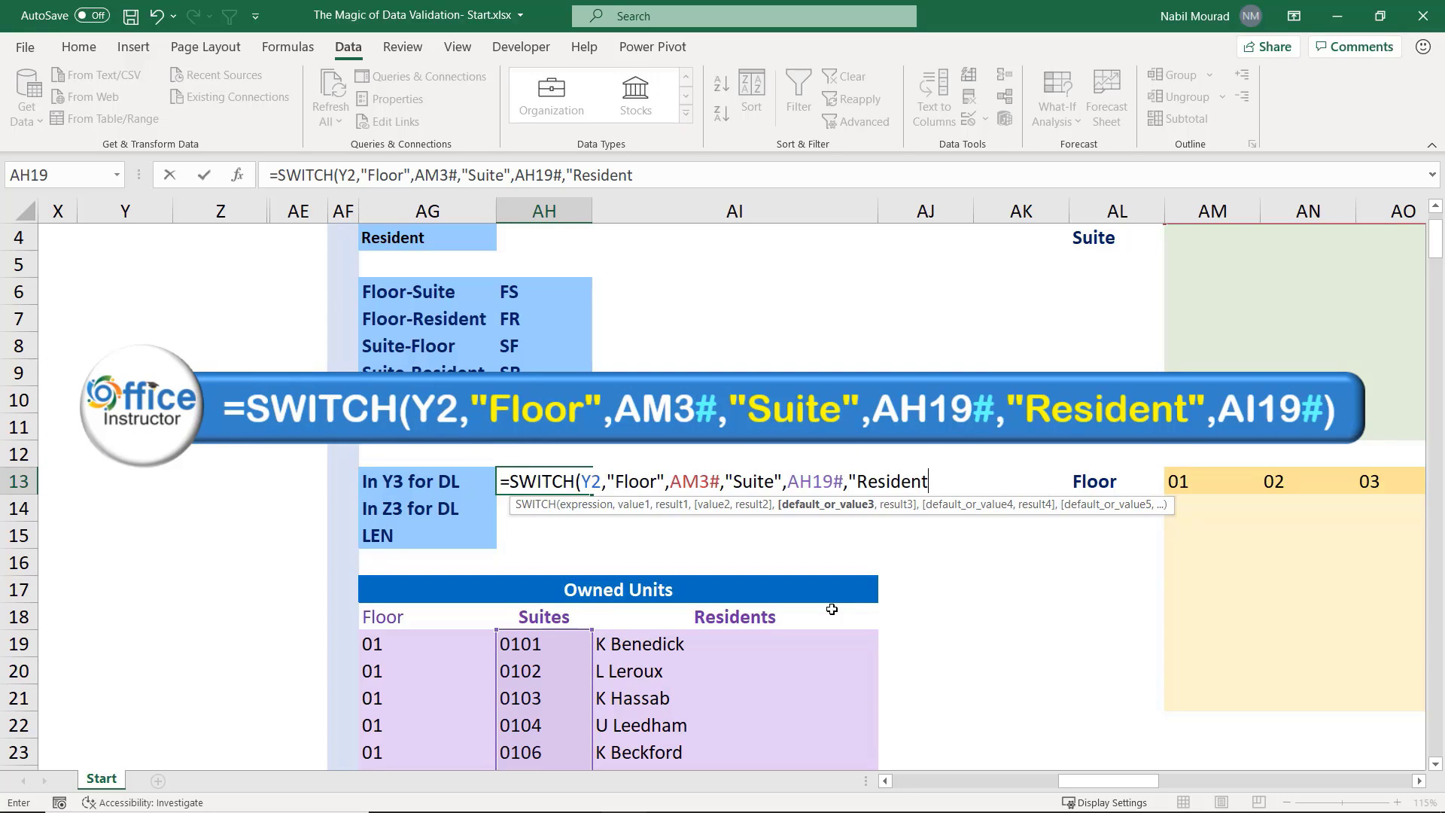
text(",)
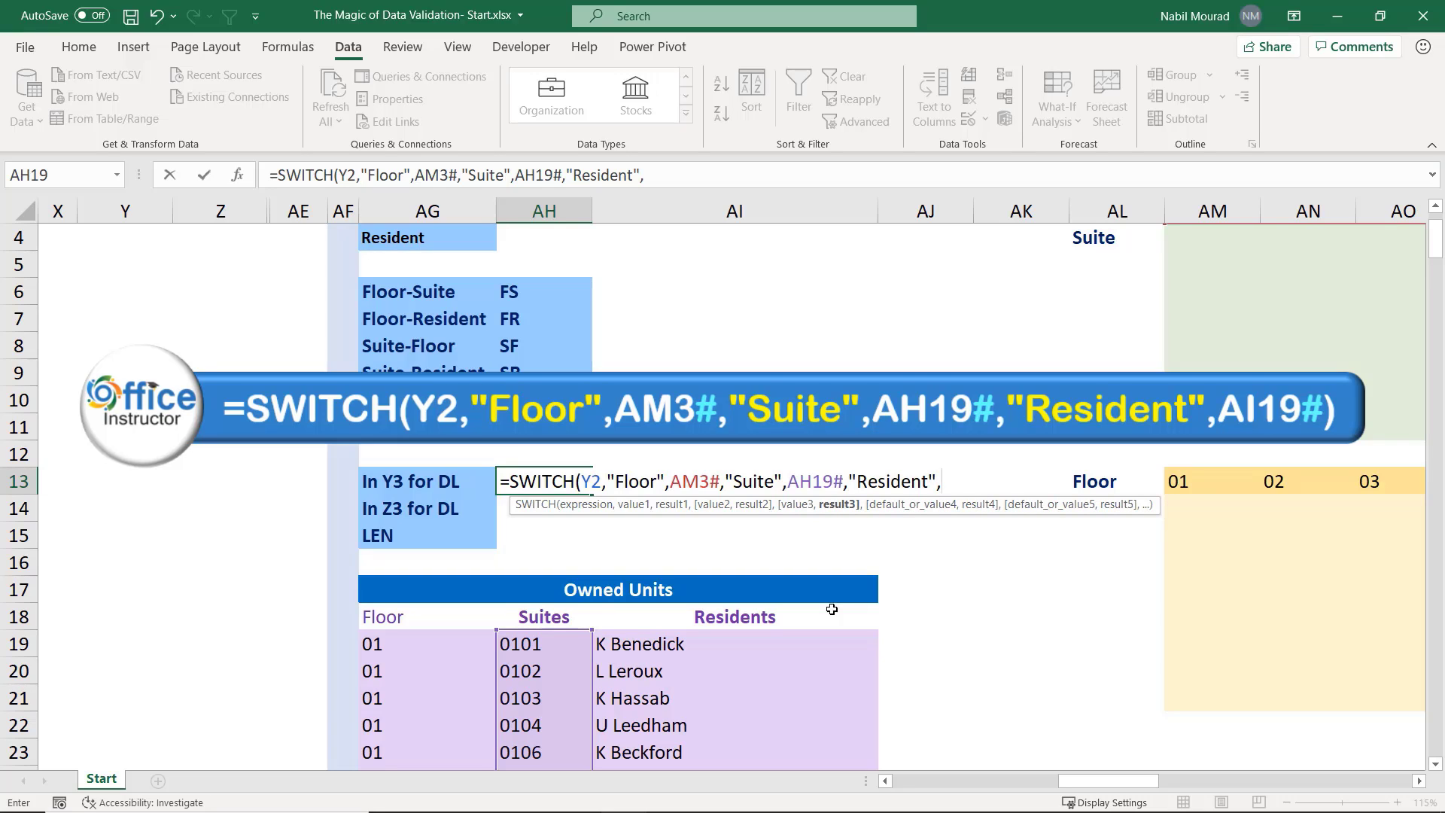
click(649, 643)
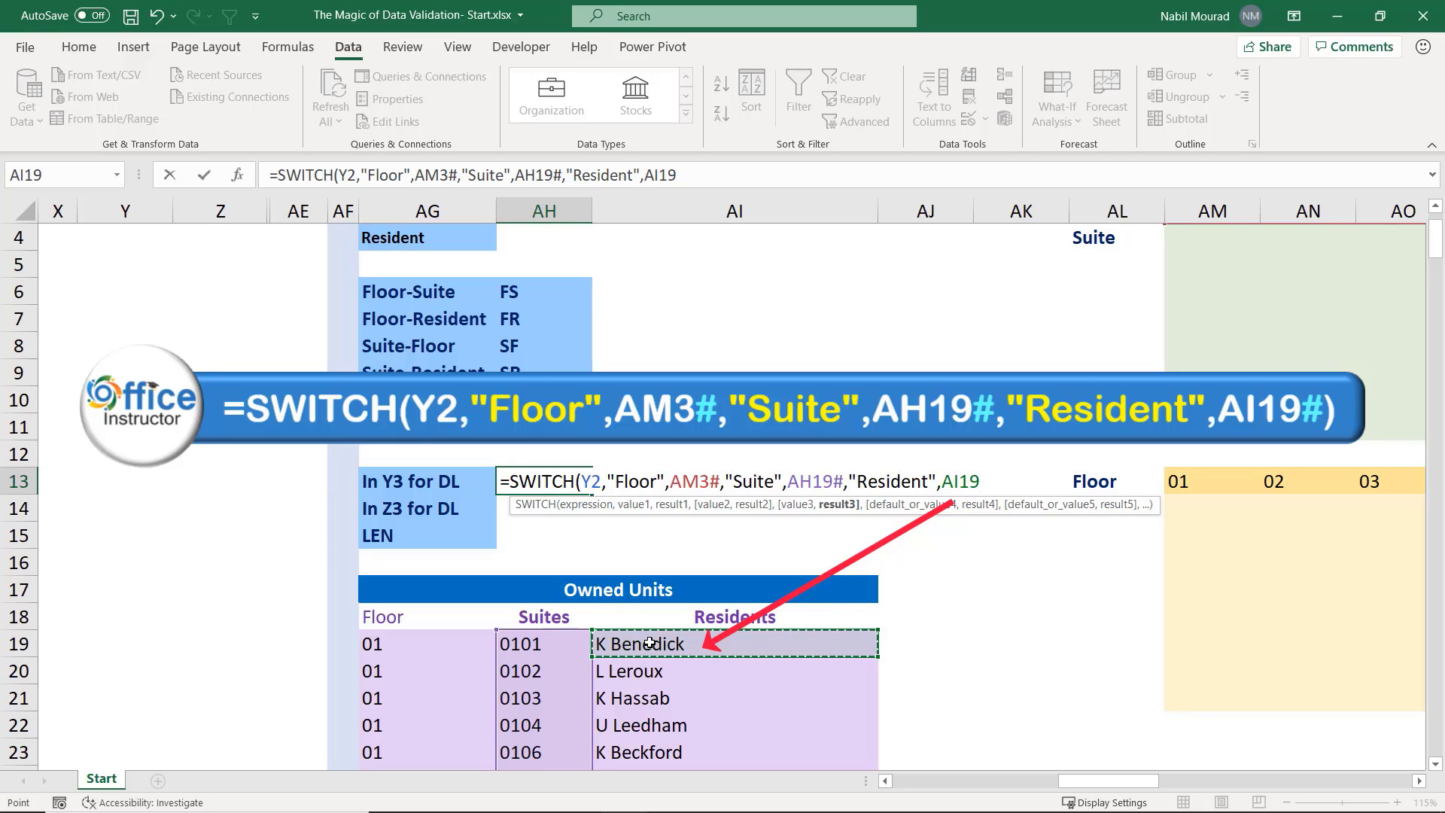
text(#)
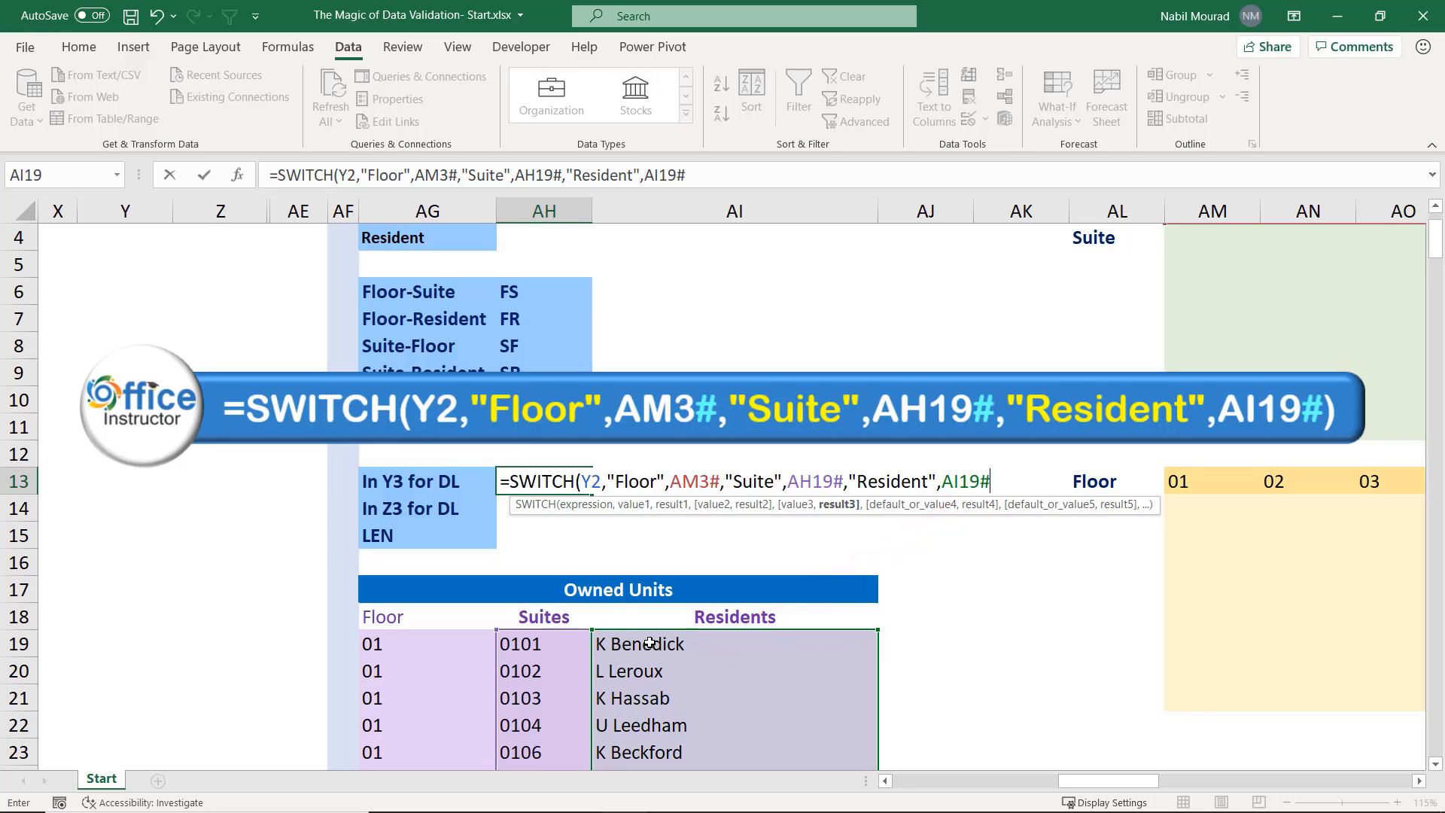
text())
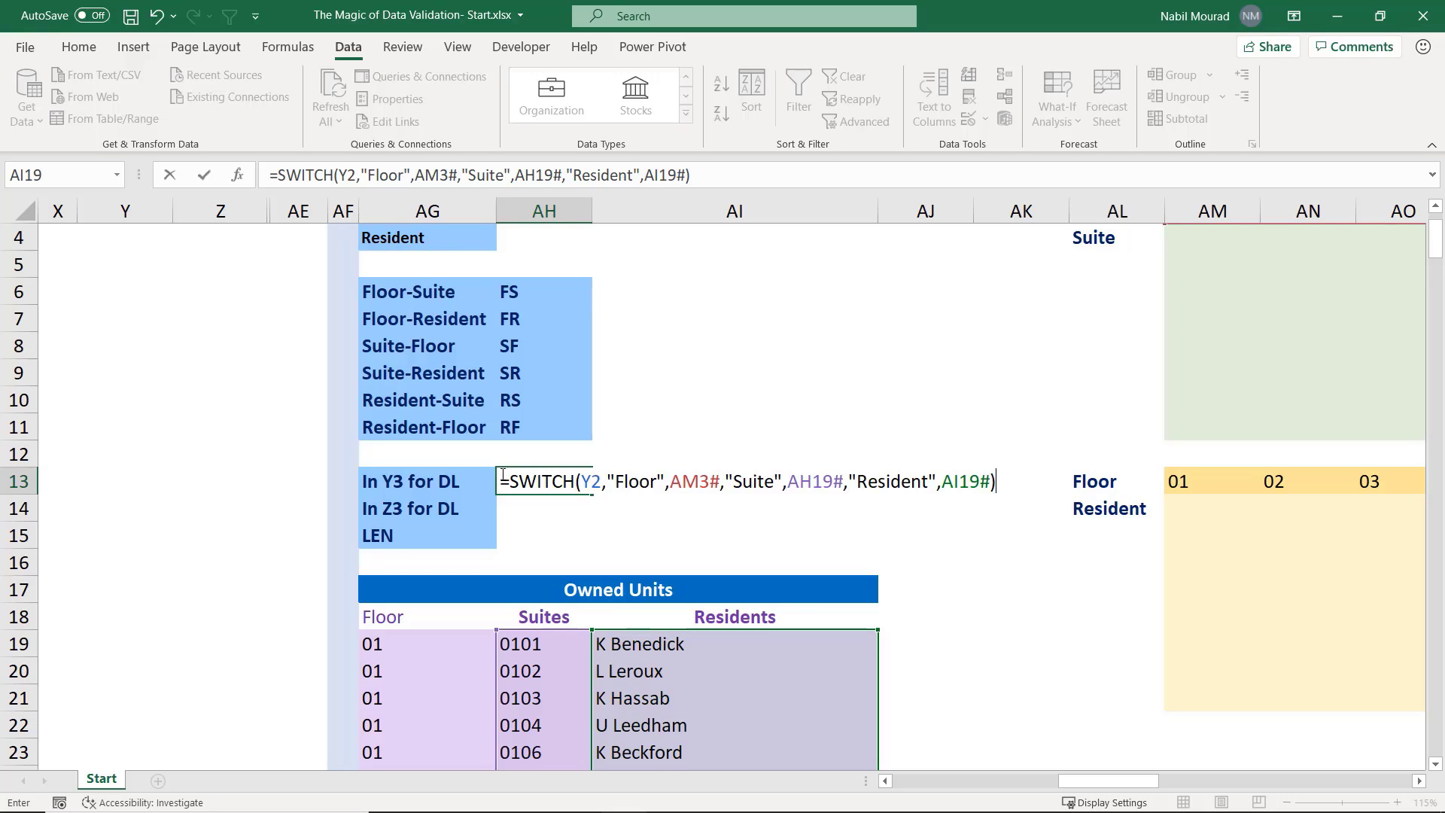
Store the AH13 SWITCH formula as text with a leading apostrophe and copy the formula text
click(503, 477)
text(')
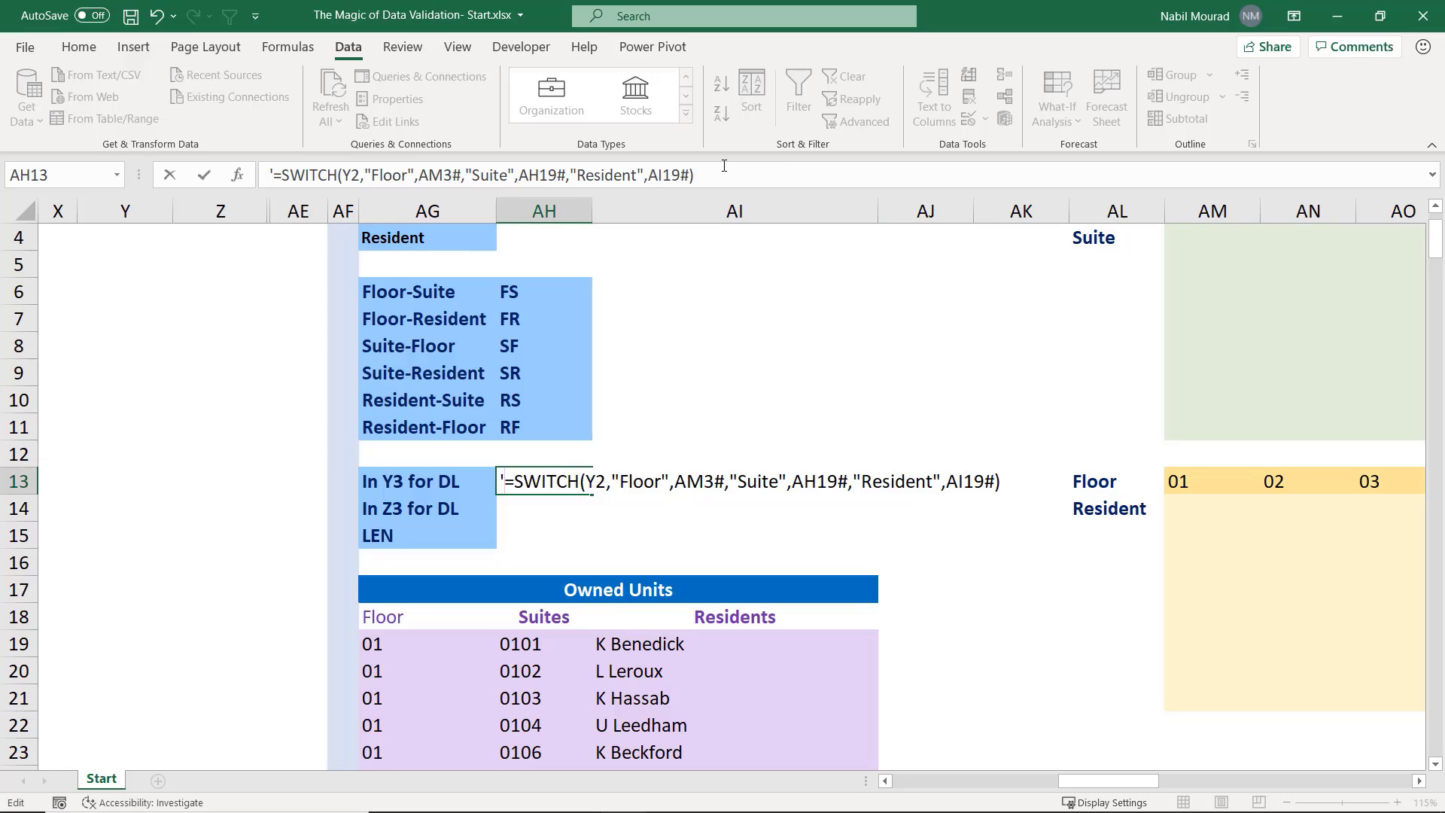
drag(724, 166, 270, 164)
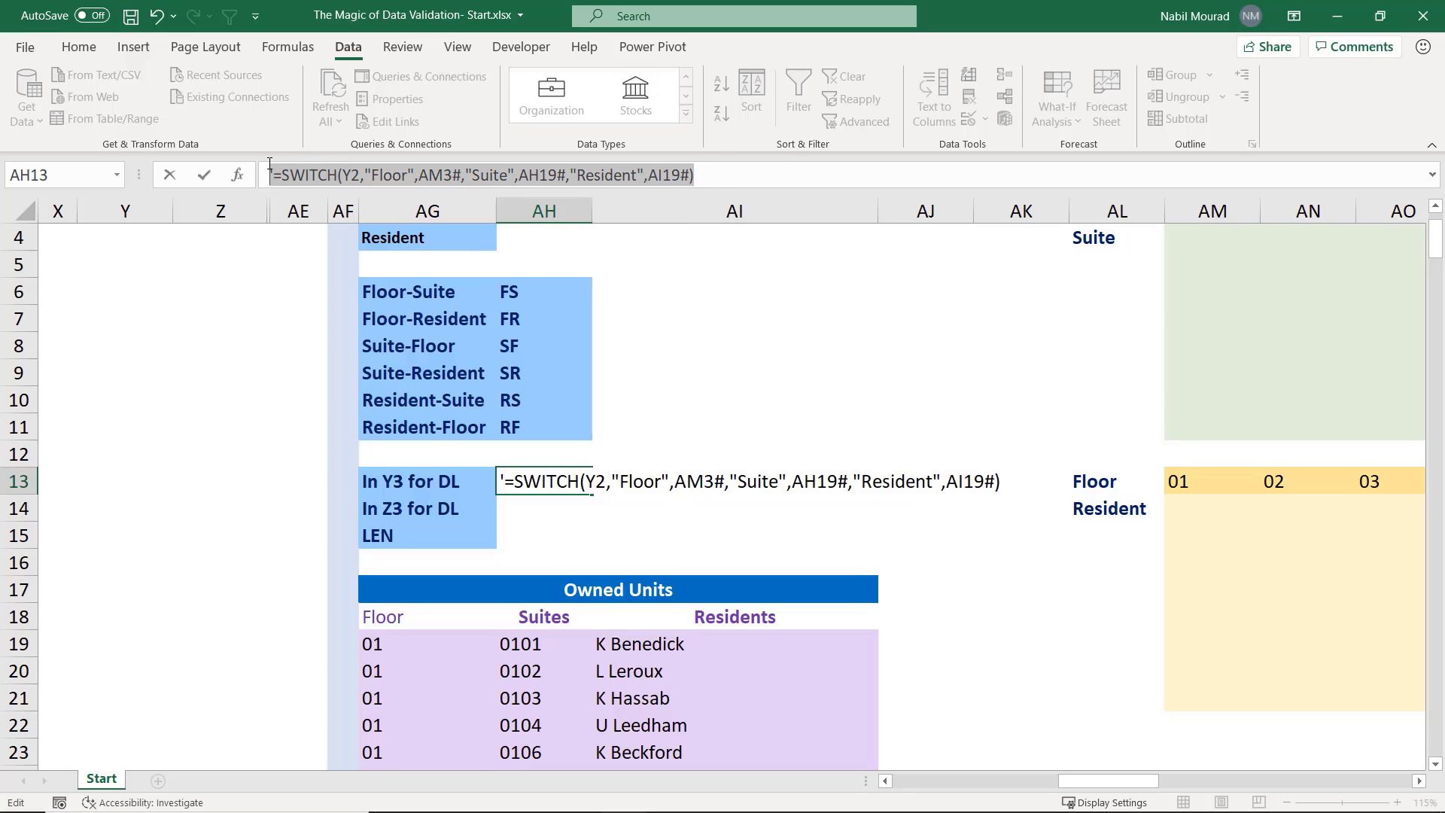
key(Return)
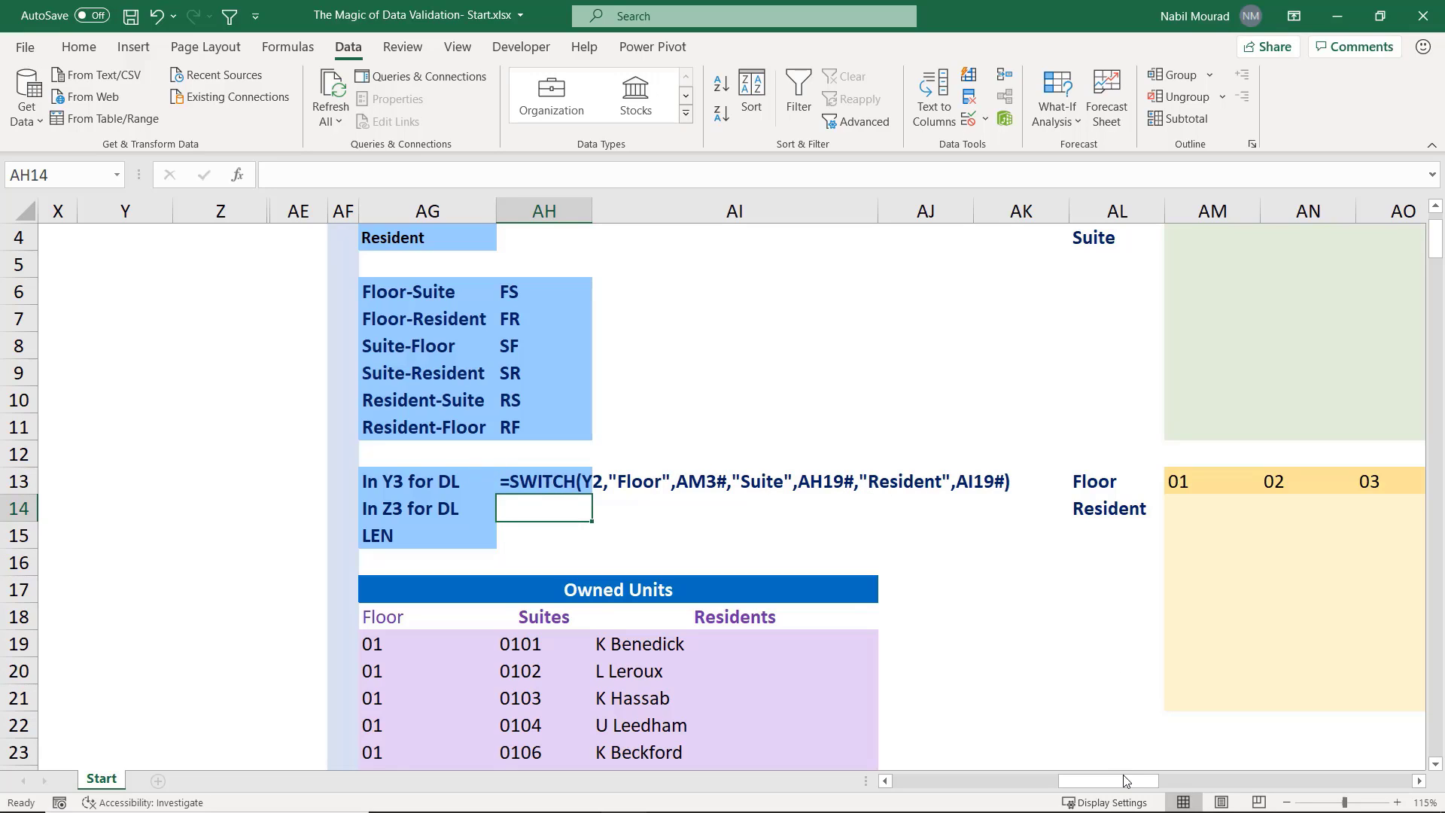
Add List data validation to Y3, using the copied formula =SWITCH(Y2,"Floor",AM3#,"Suite",AH19#,"Resident",AI19#) as its source
drag(1122, 779, 1073, 777)
scroll(618, 467, up, 1)
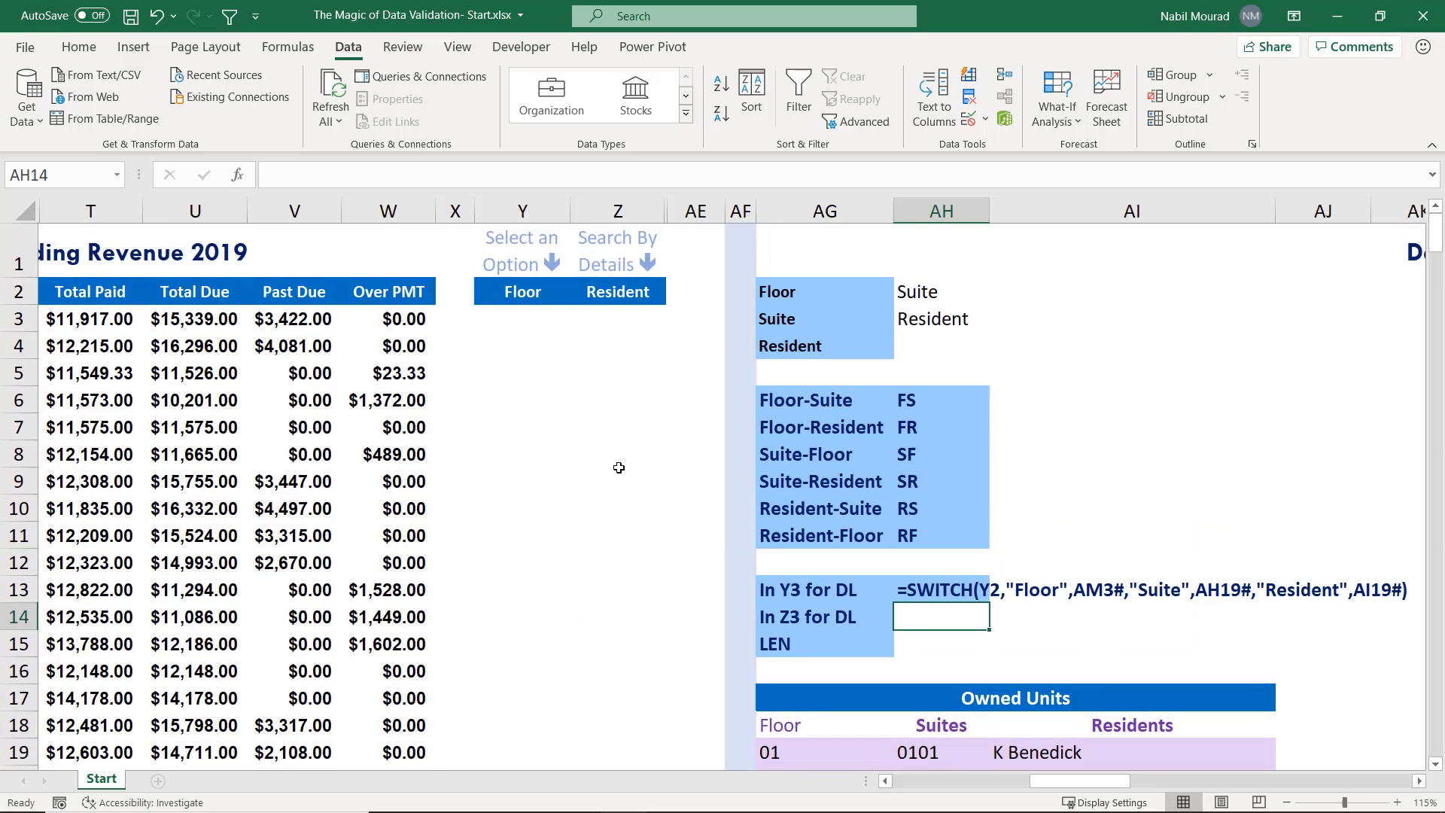
click(510, 315)
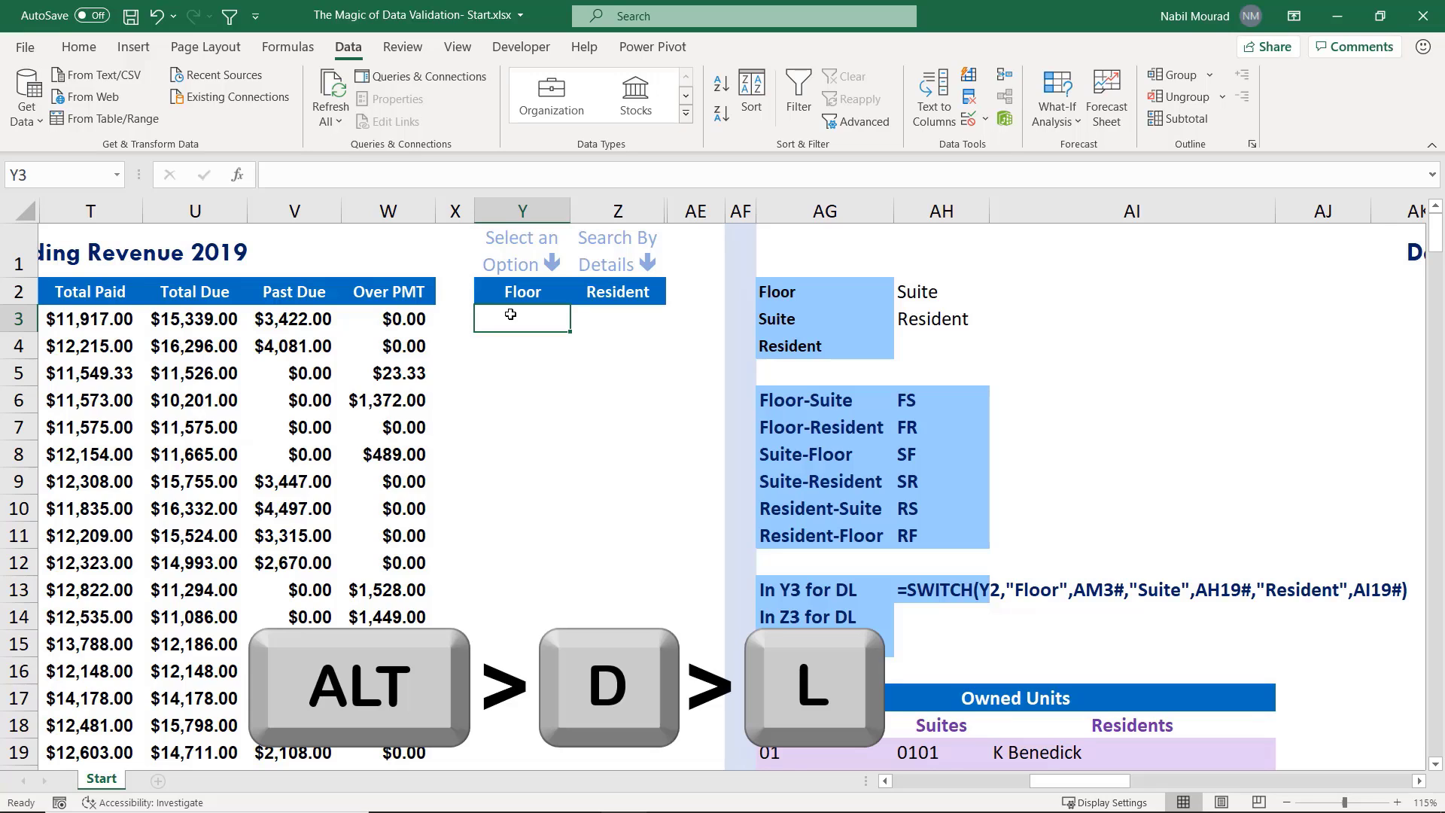
key(alt+d)
key(l)
key(Tab)
key(l)
key(Tab)
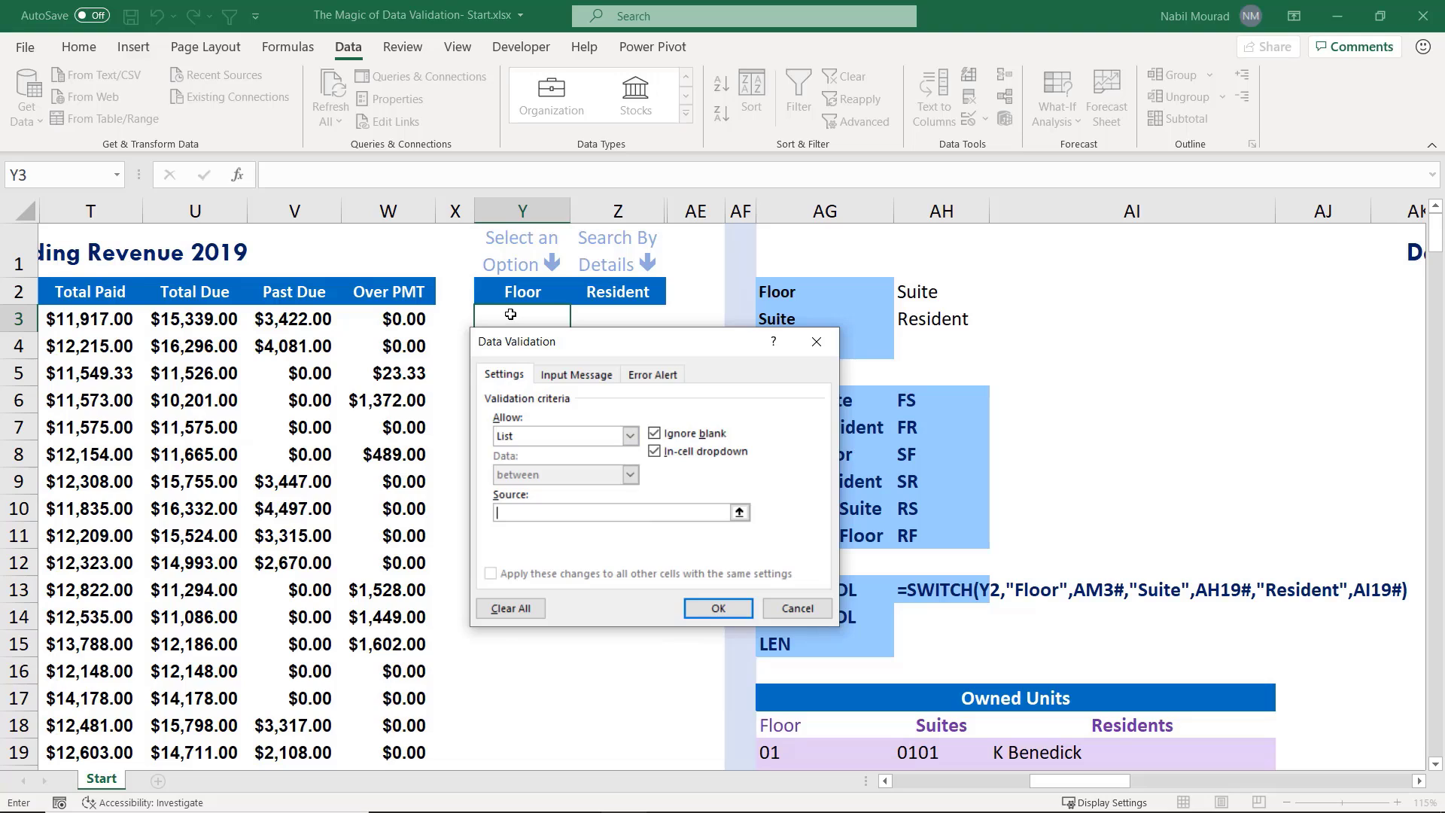
key(ctrl+v)
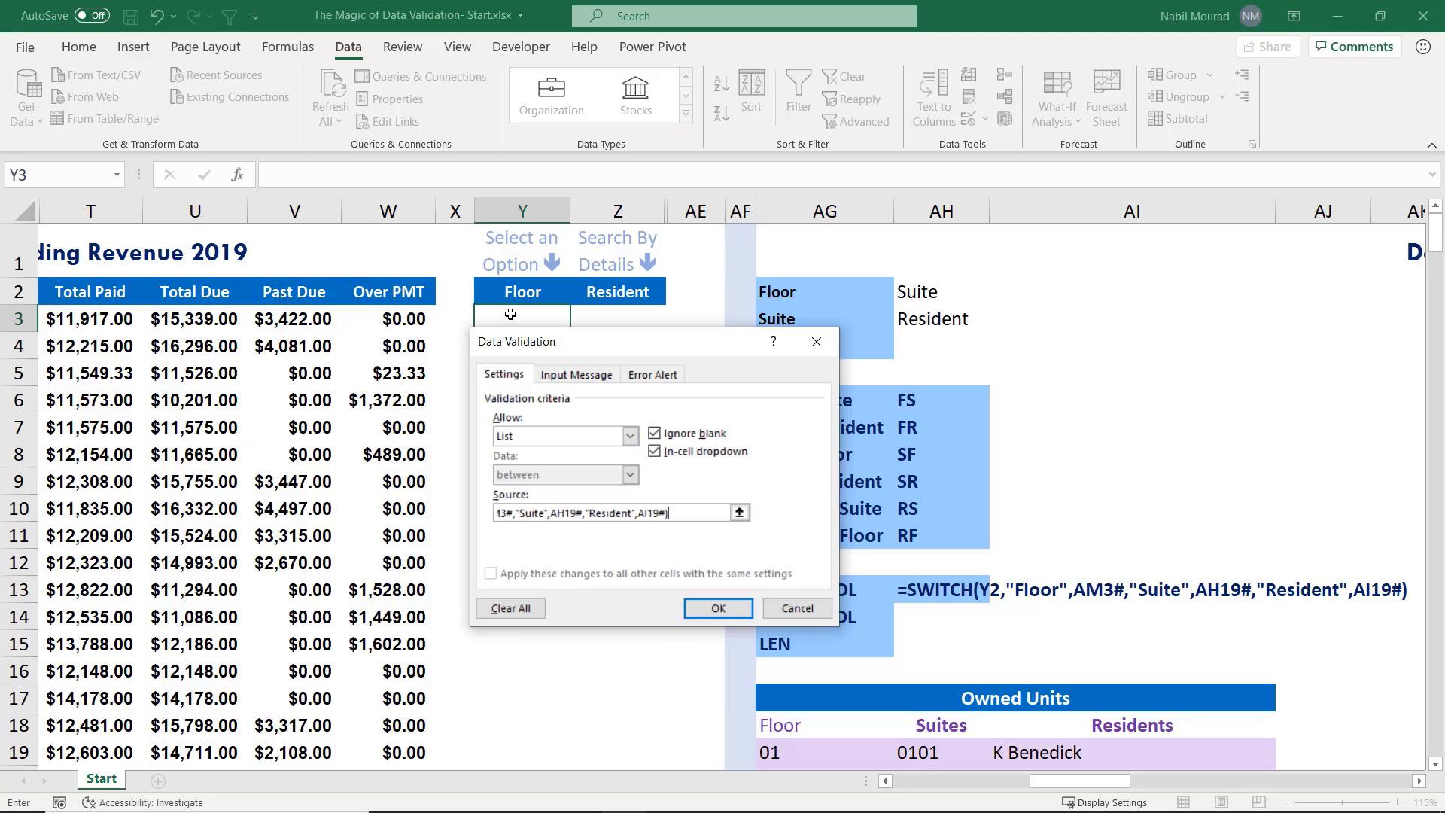
click(719, 607)
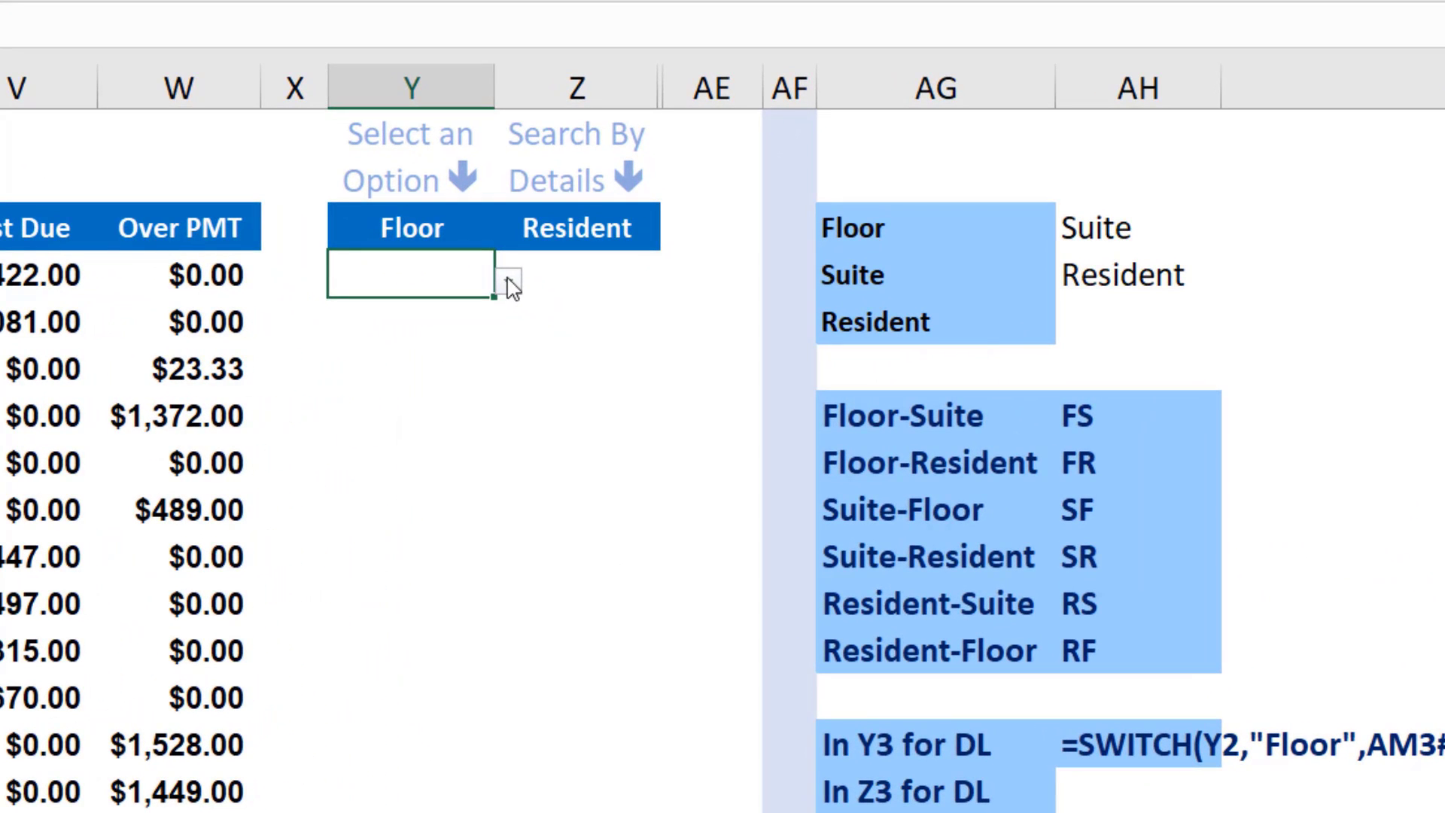
Check the Y3 drop-down choices for Floor, and switch Y2 to Suite to check its choices too
click(509, 285)
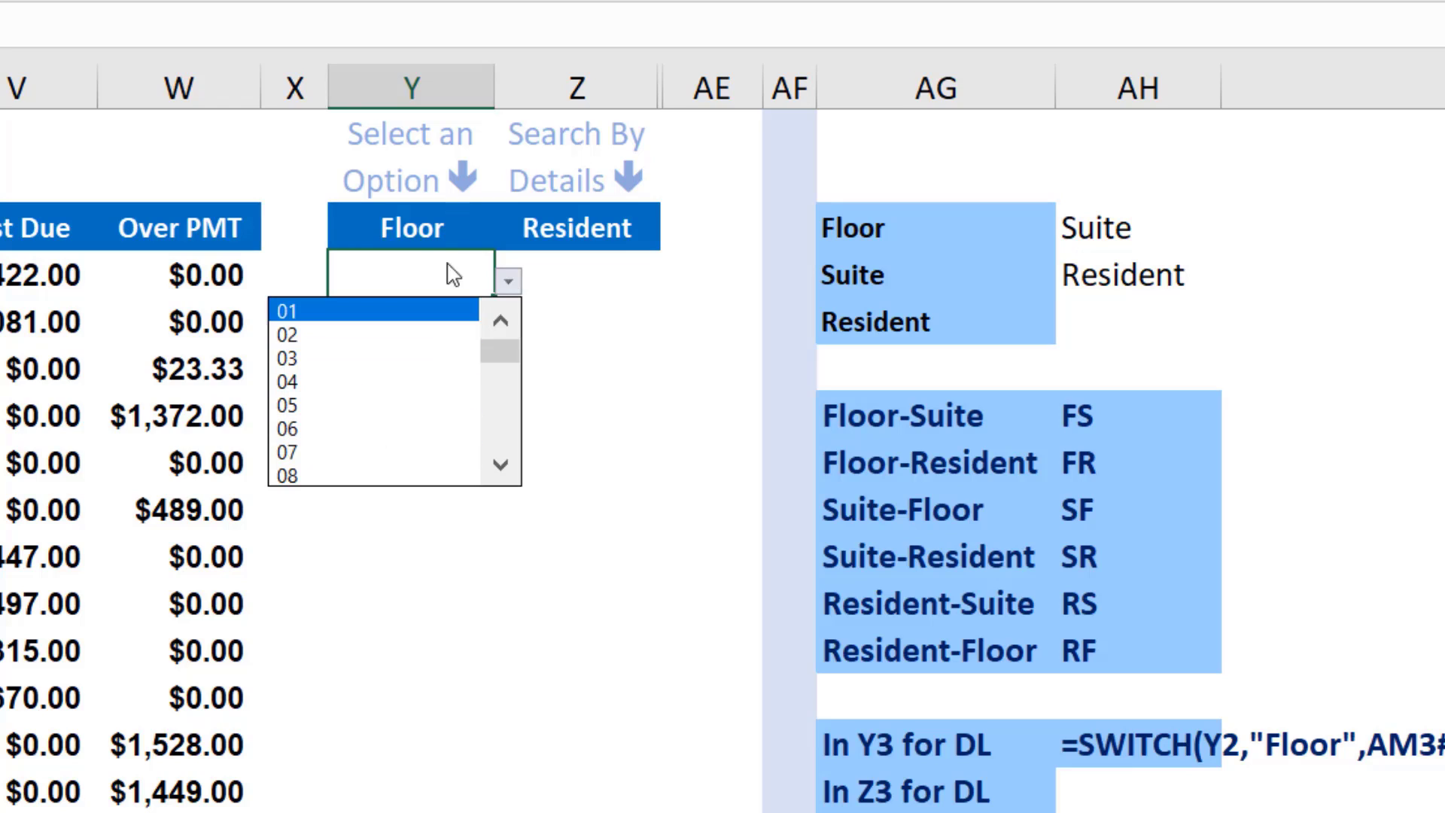
click(470, 223)
click(471, 225)
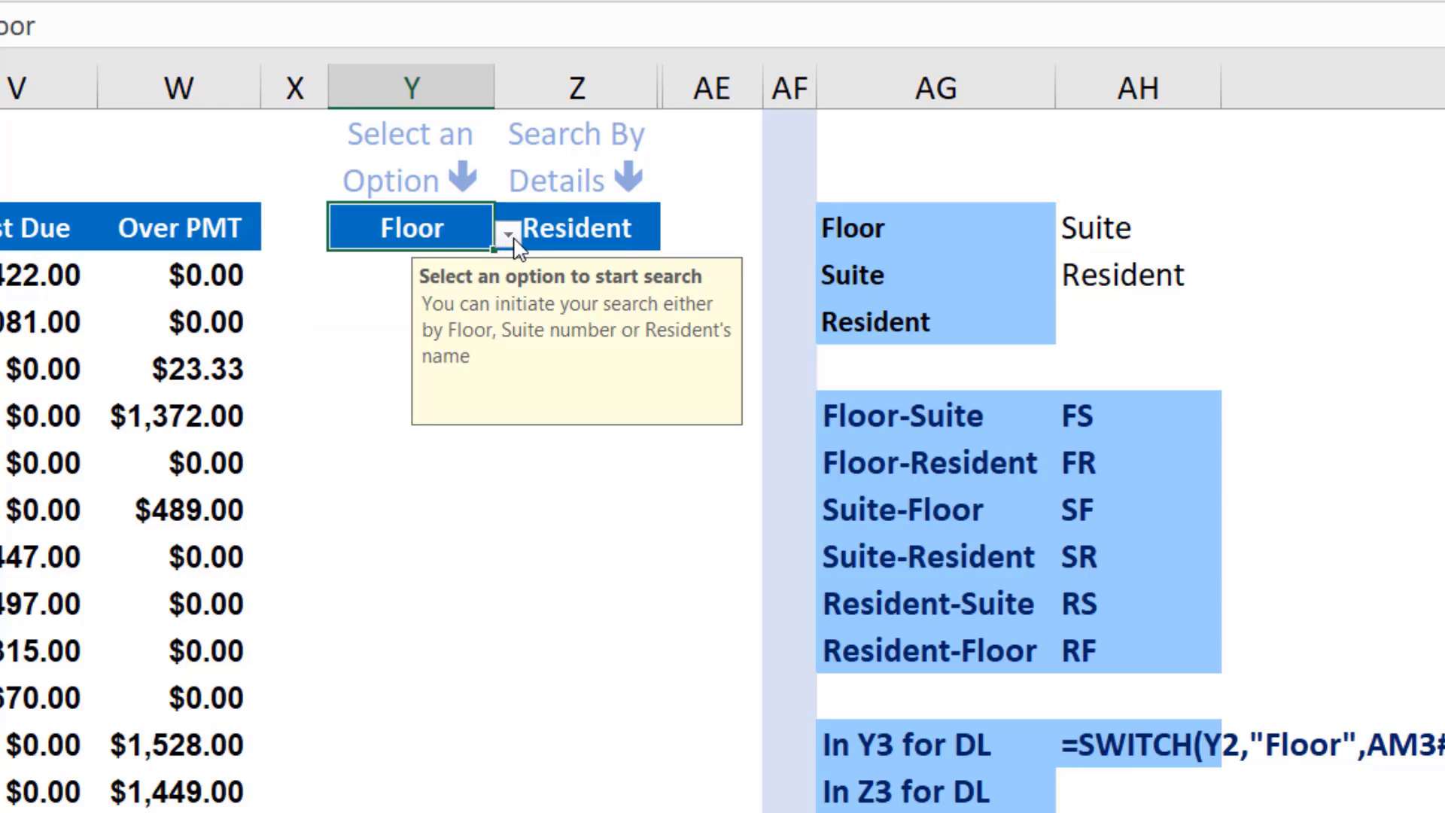
click(511, 237)
click(341, 277)
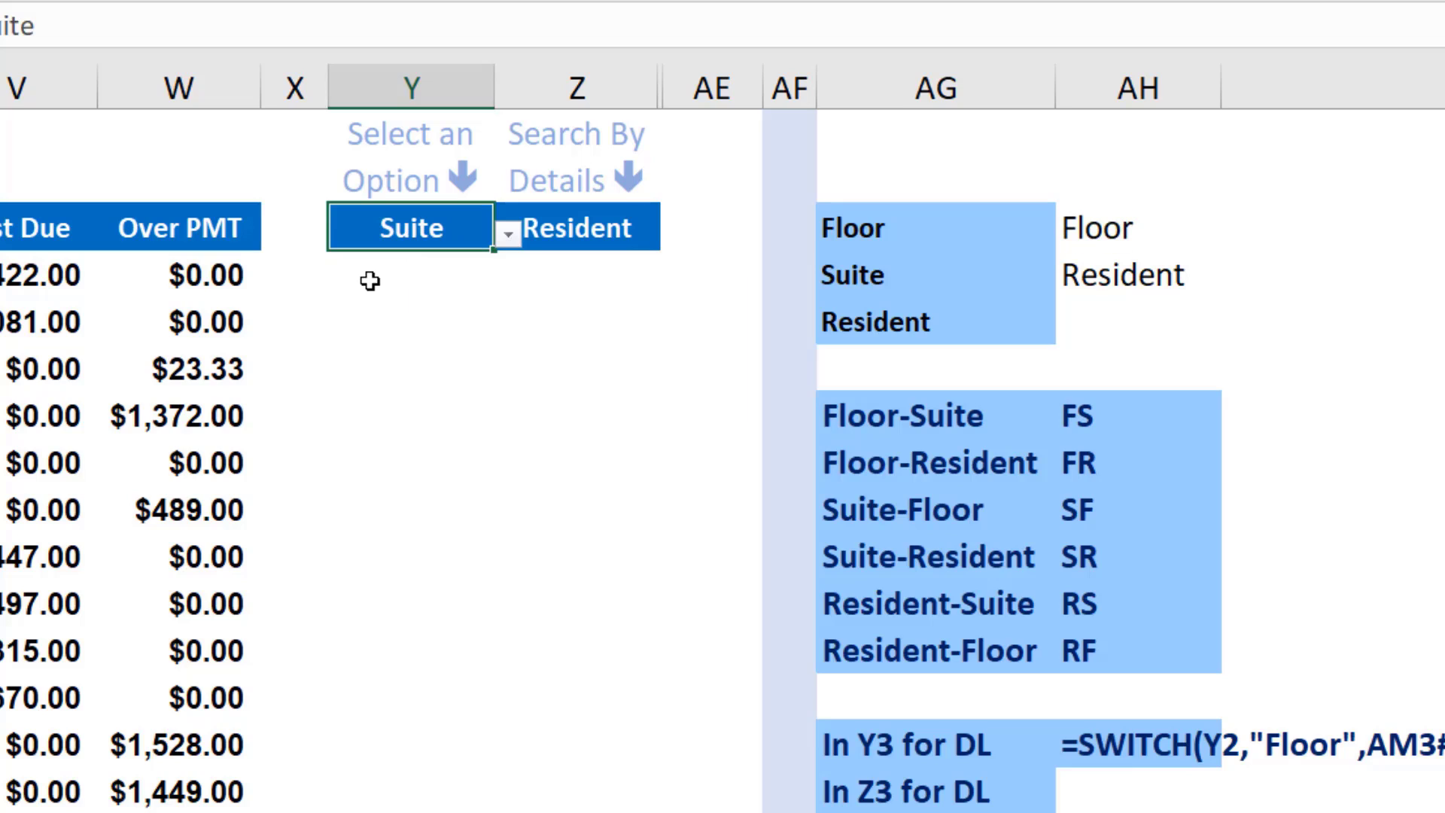
click(370, 280)
click(509, 284)
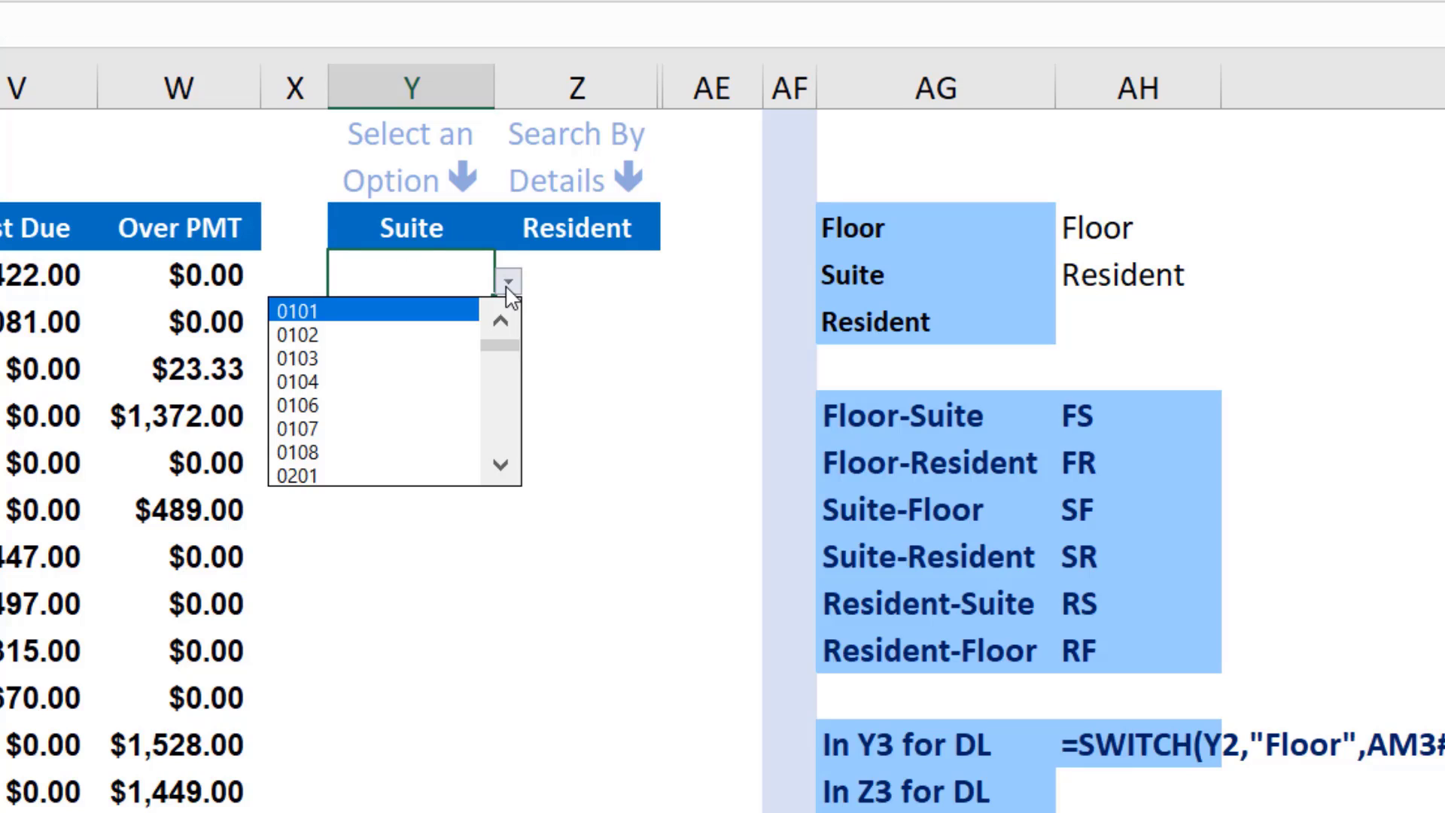
click(509, 285)
Switch Y2 to Resident and check the choices in the Y3 drop-down
click(445, 236)
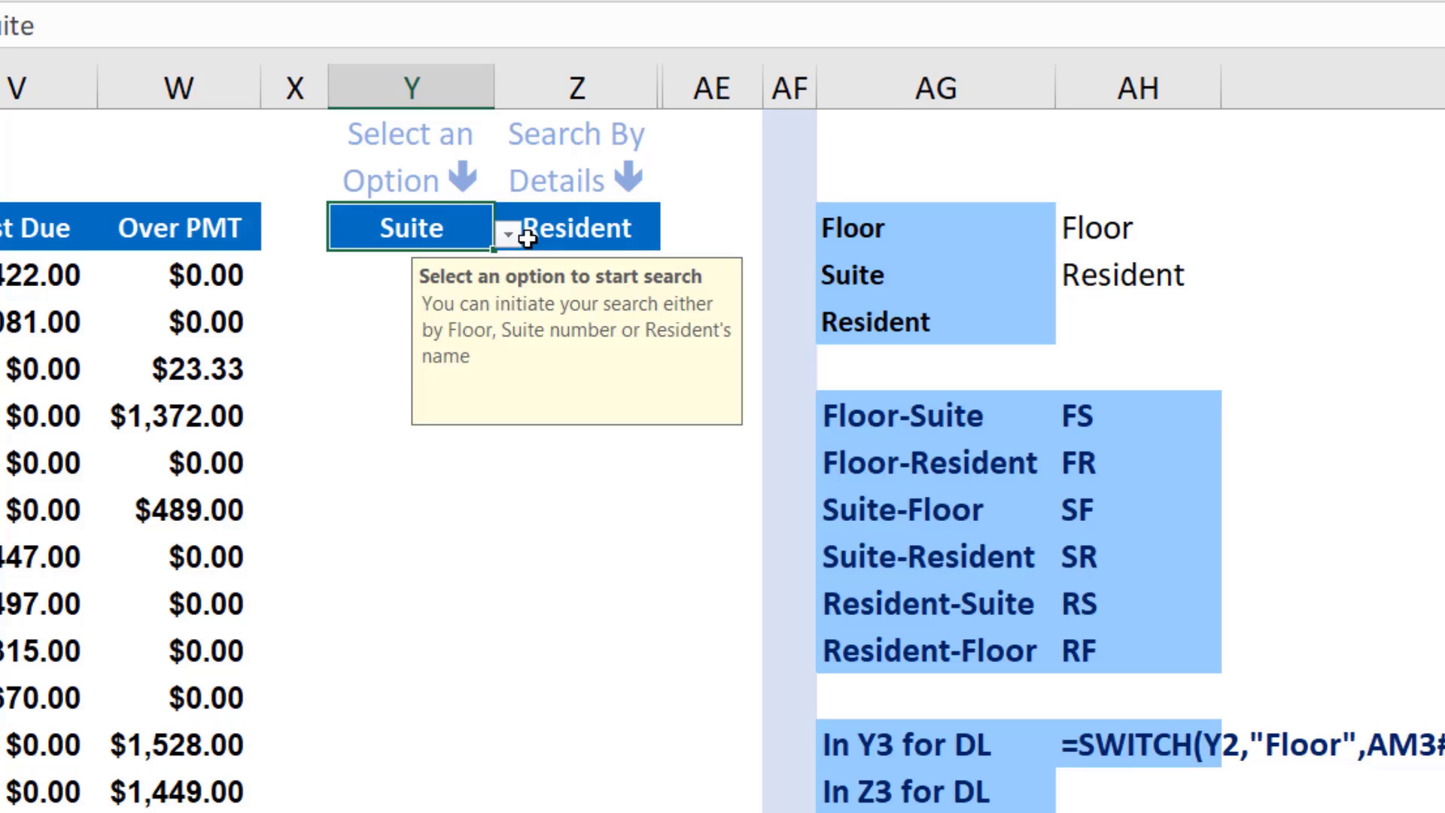
click(509, 235)
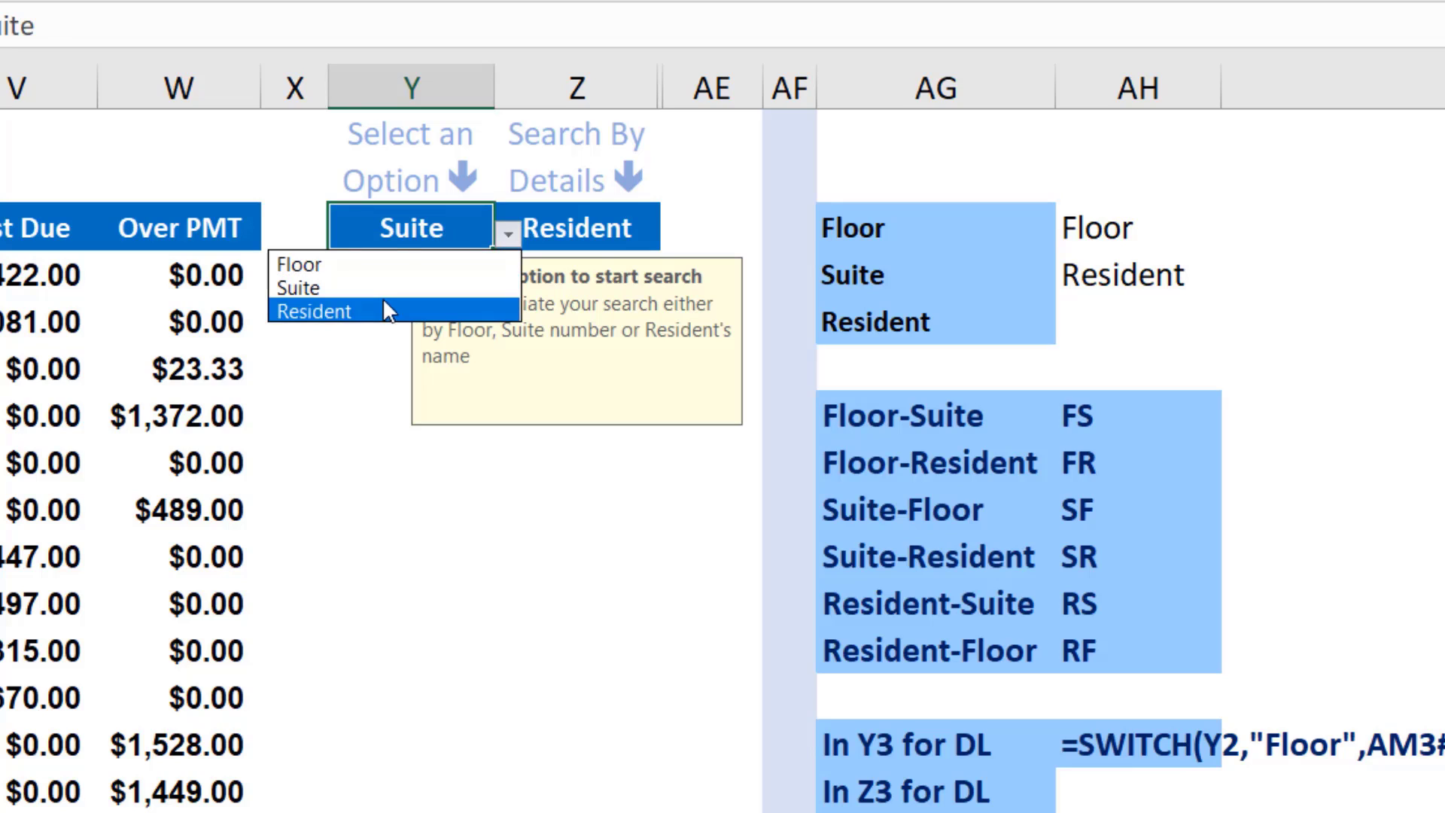
click(384, 304)
click(382, 284)
click(510, 283)
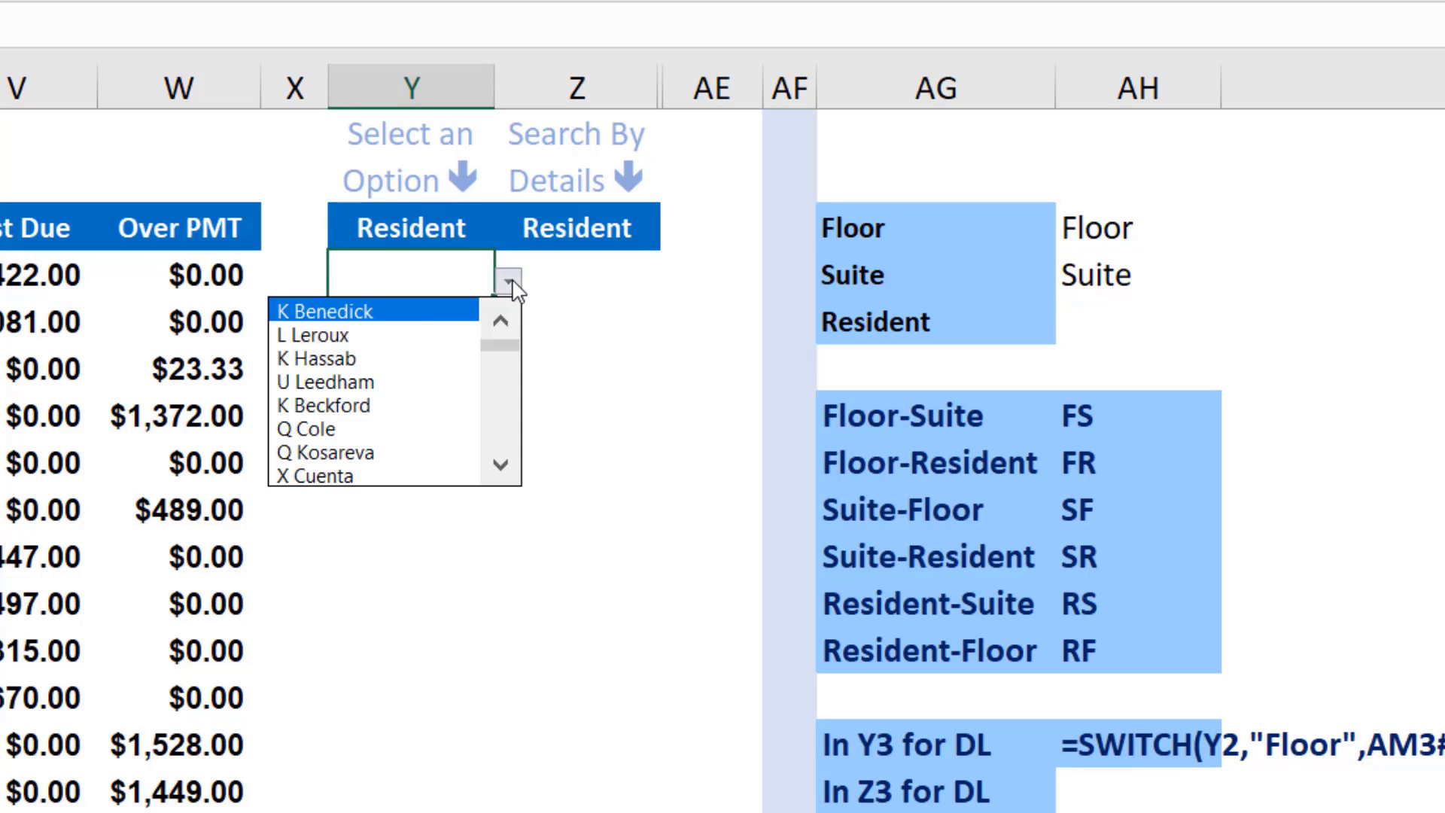
click(420, 269)
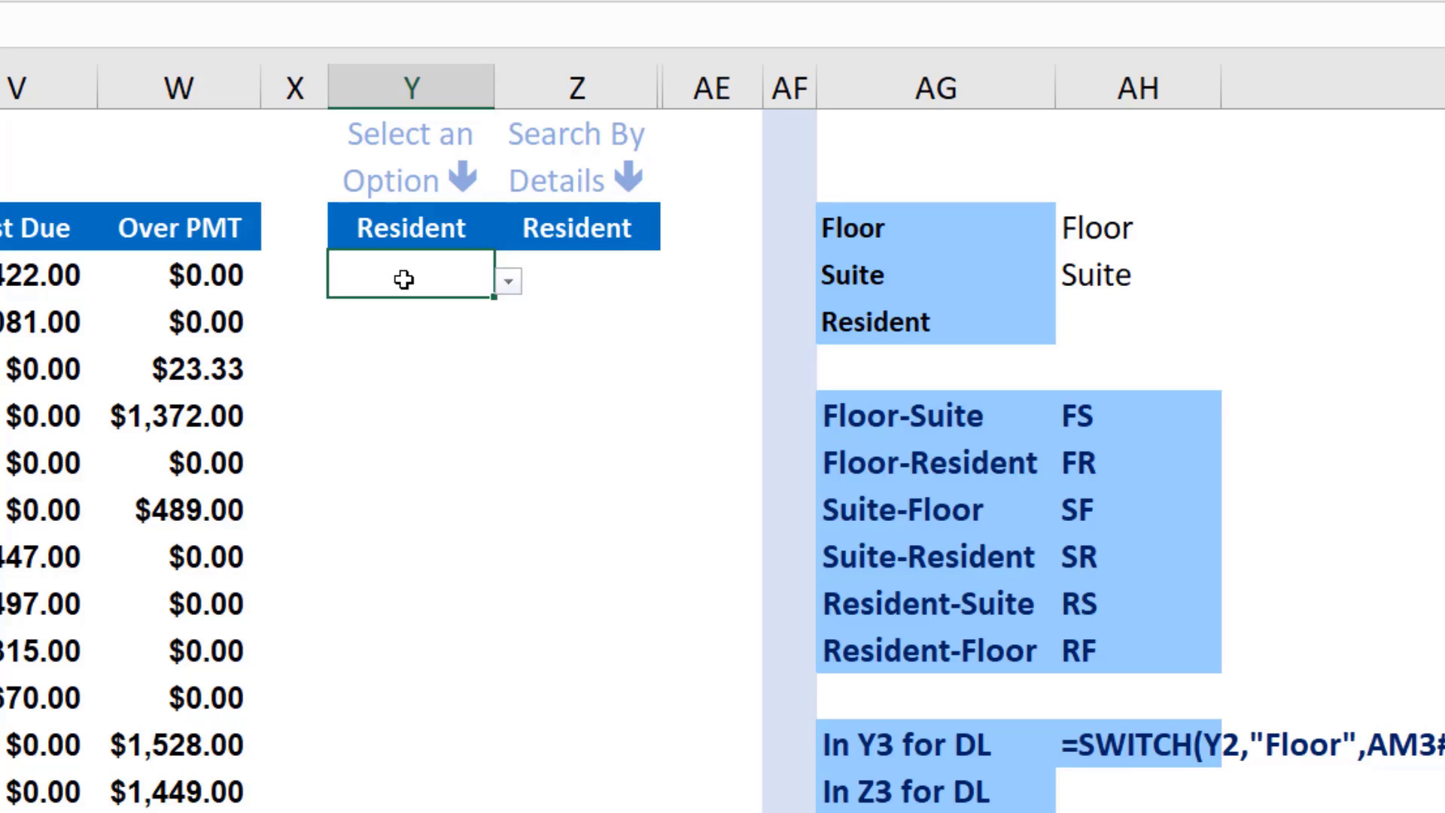
Set the search option in Y2 to Floor and the search detail in Z2 to Suite
click(560, 276)
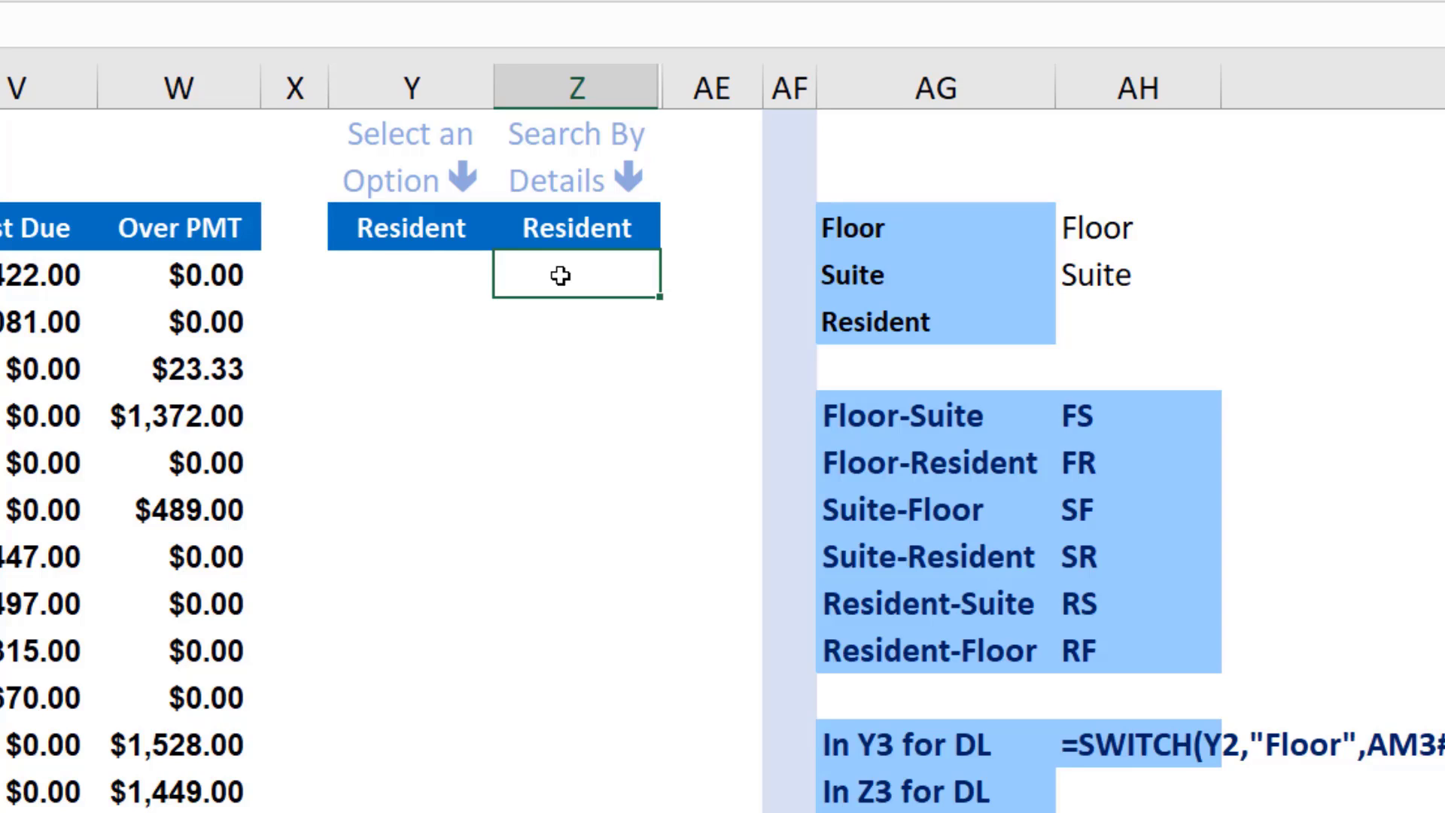
click(399, 234)
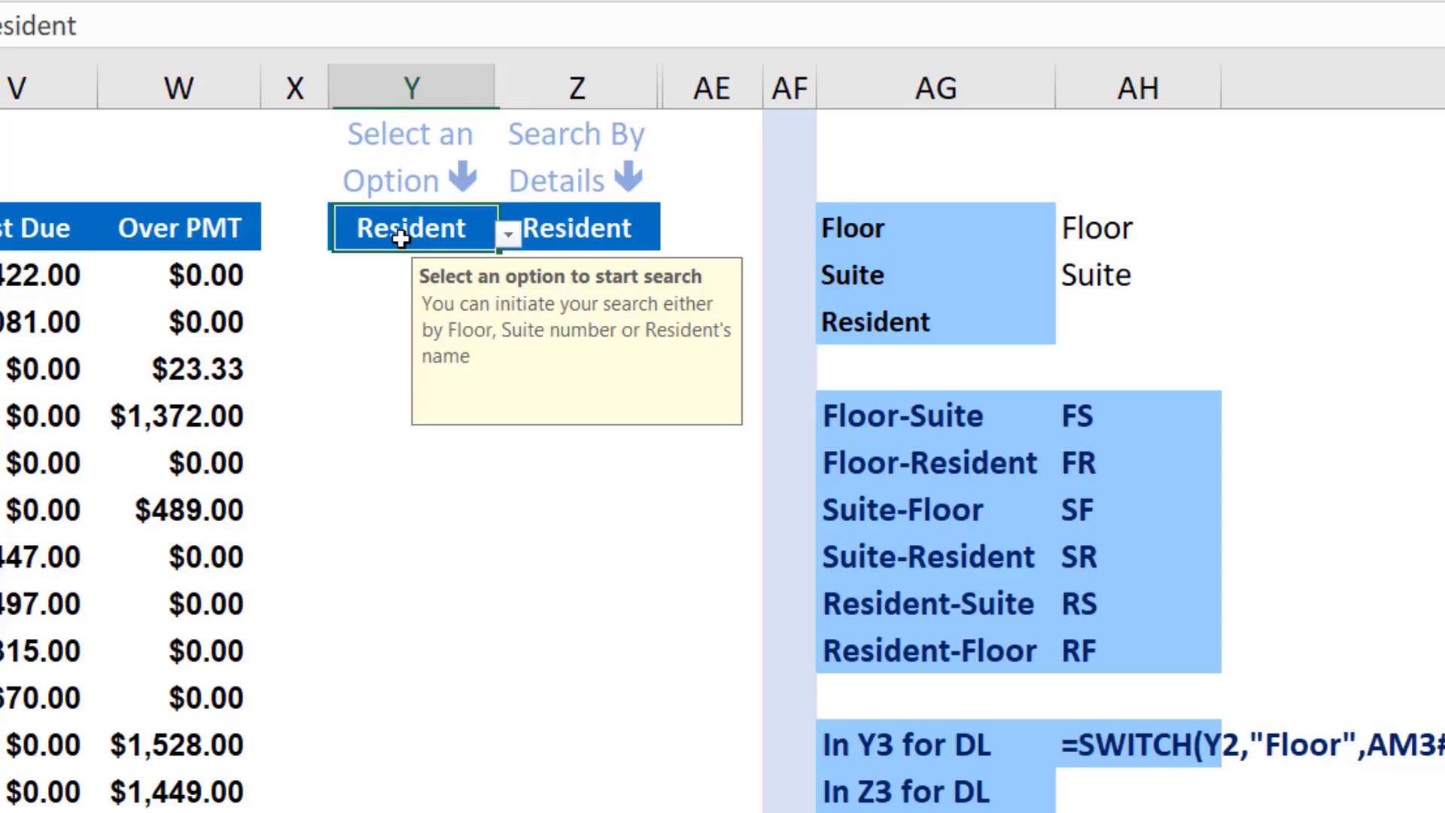
click(572, 234)
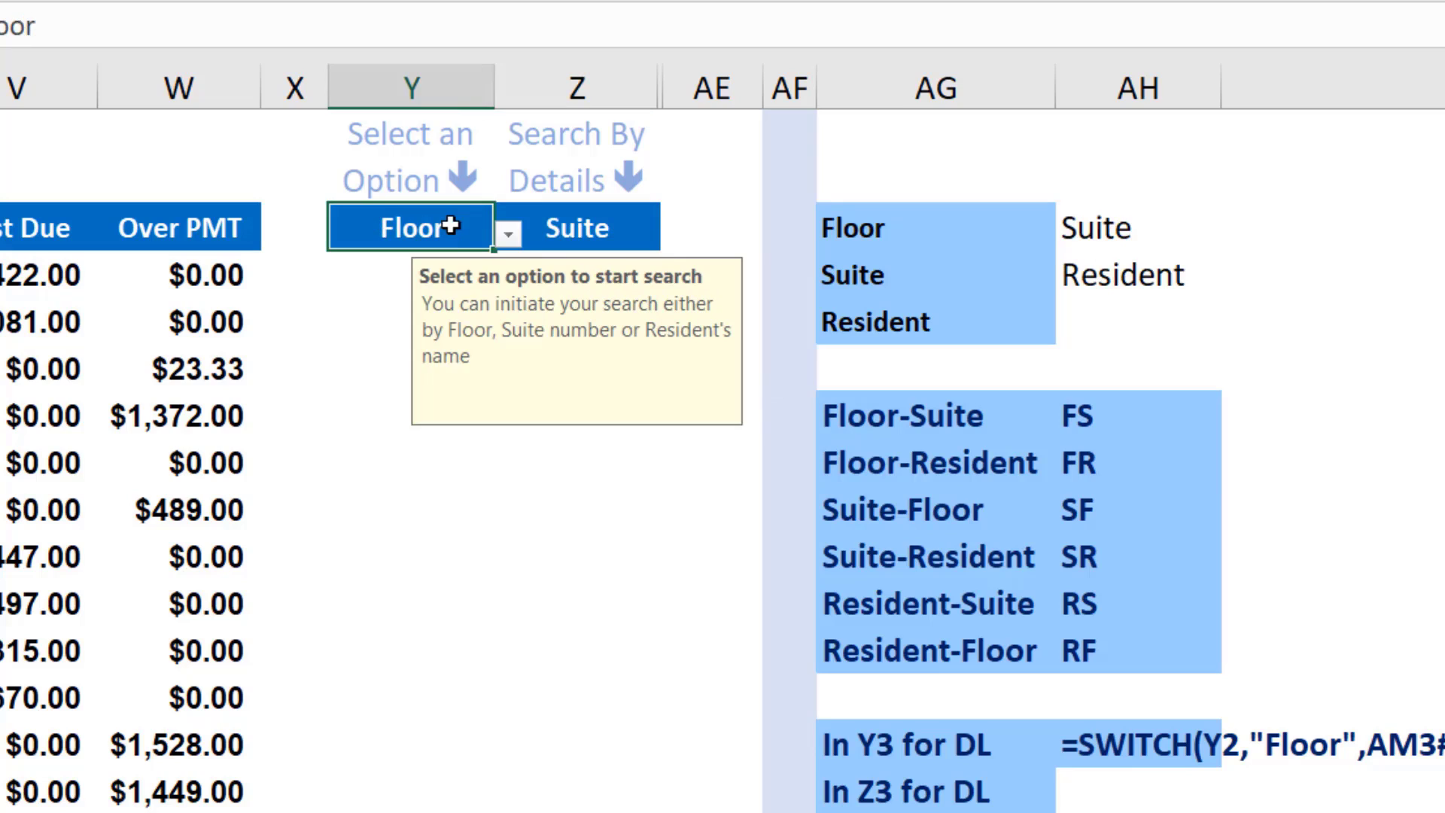
click(565, 239)
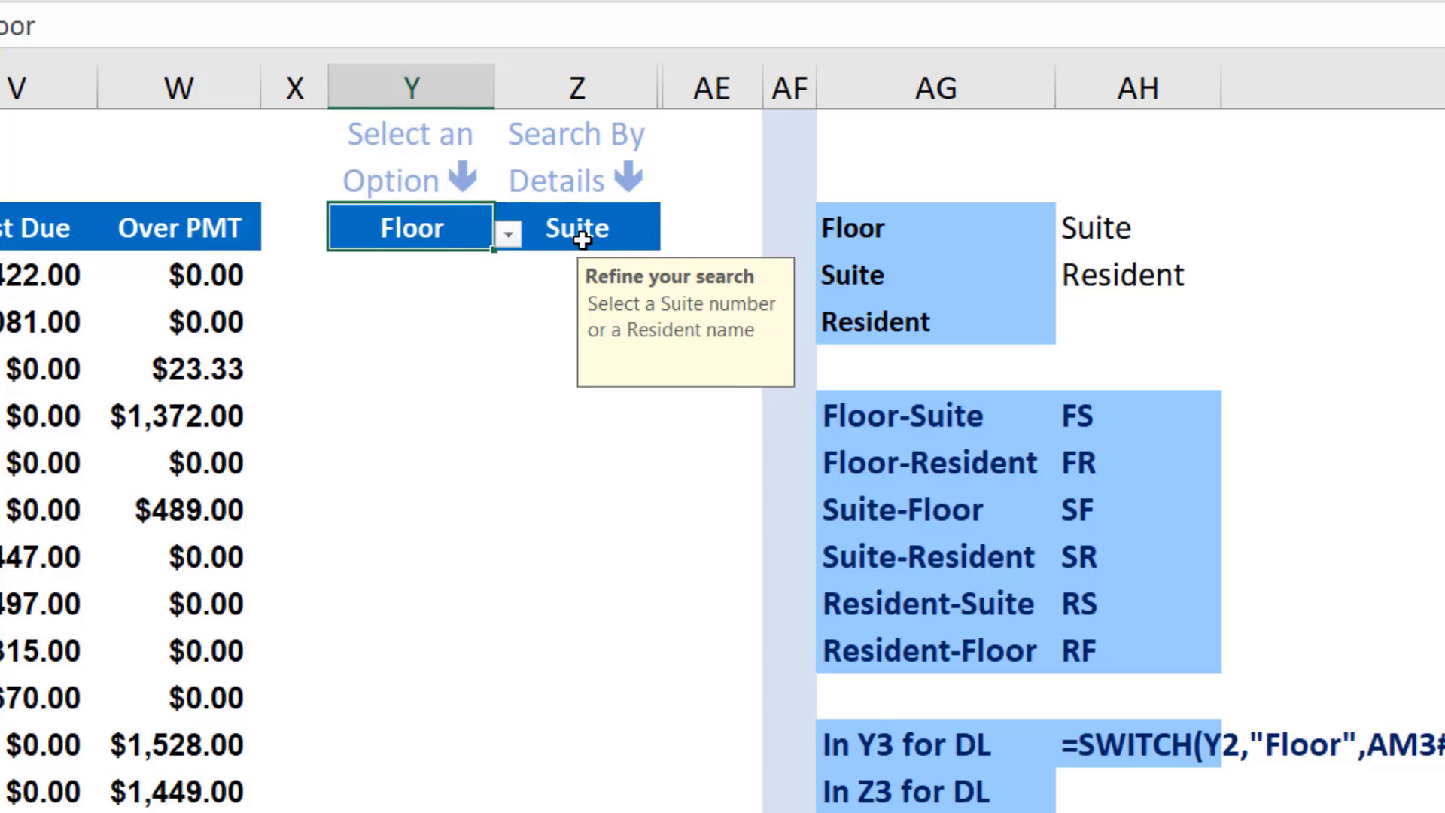
Choose floor 01 from the Y3 drop-down
click(391, 268)
click(510, 283)
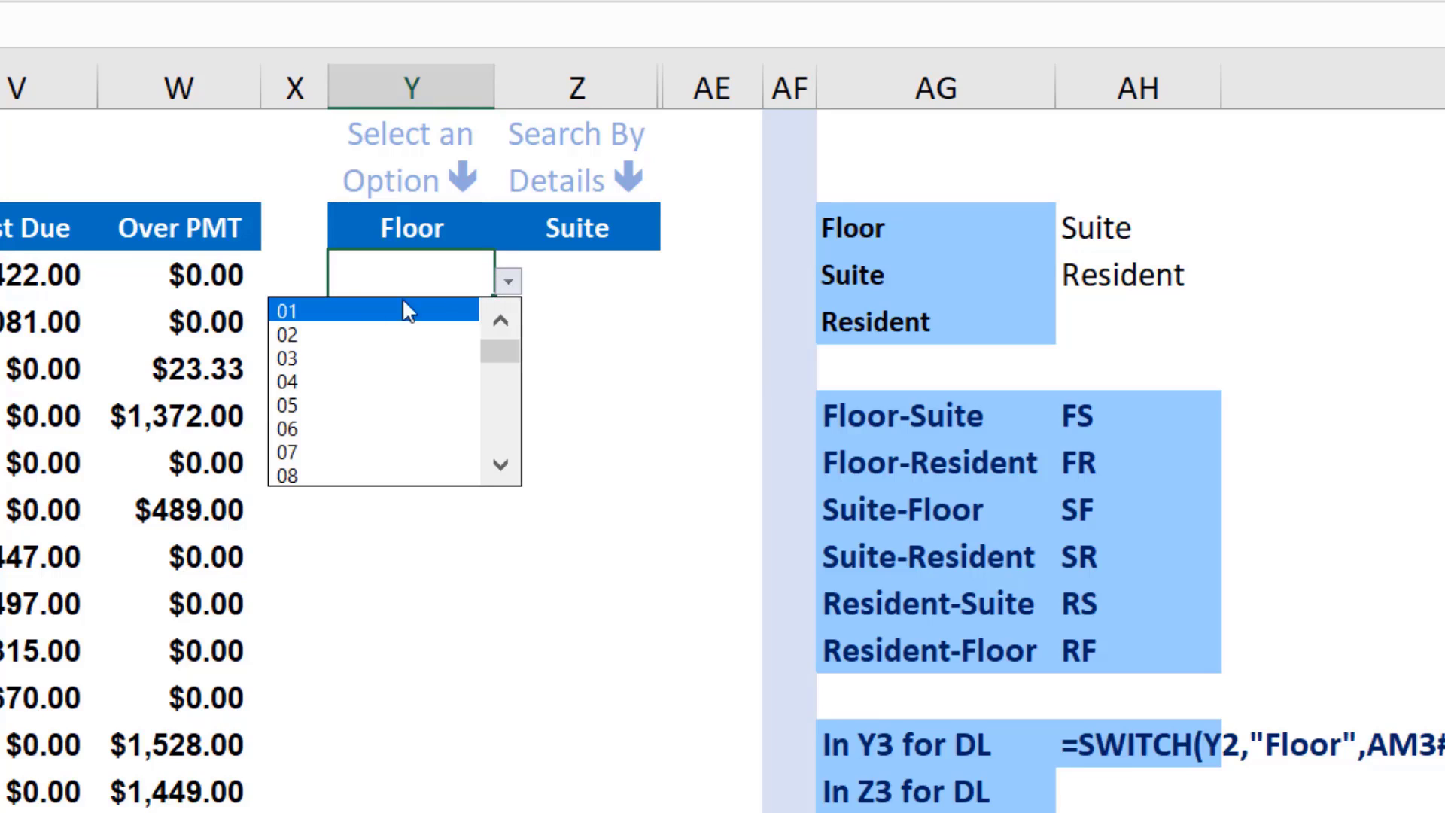
click(312, 311)
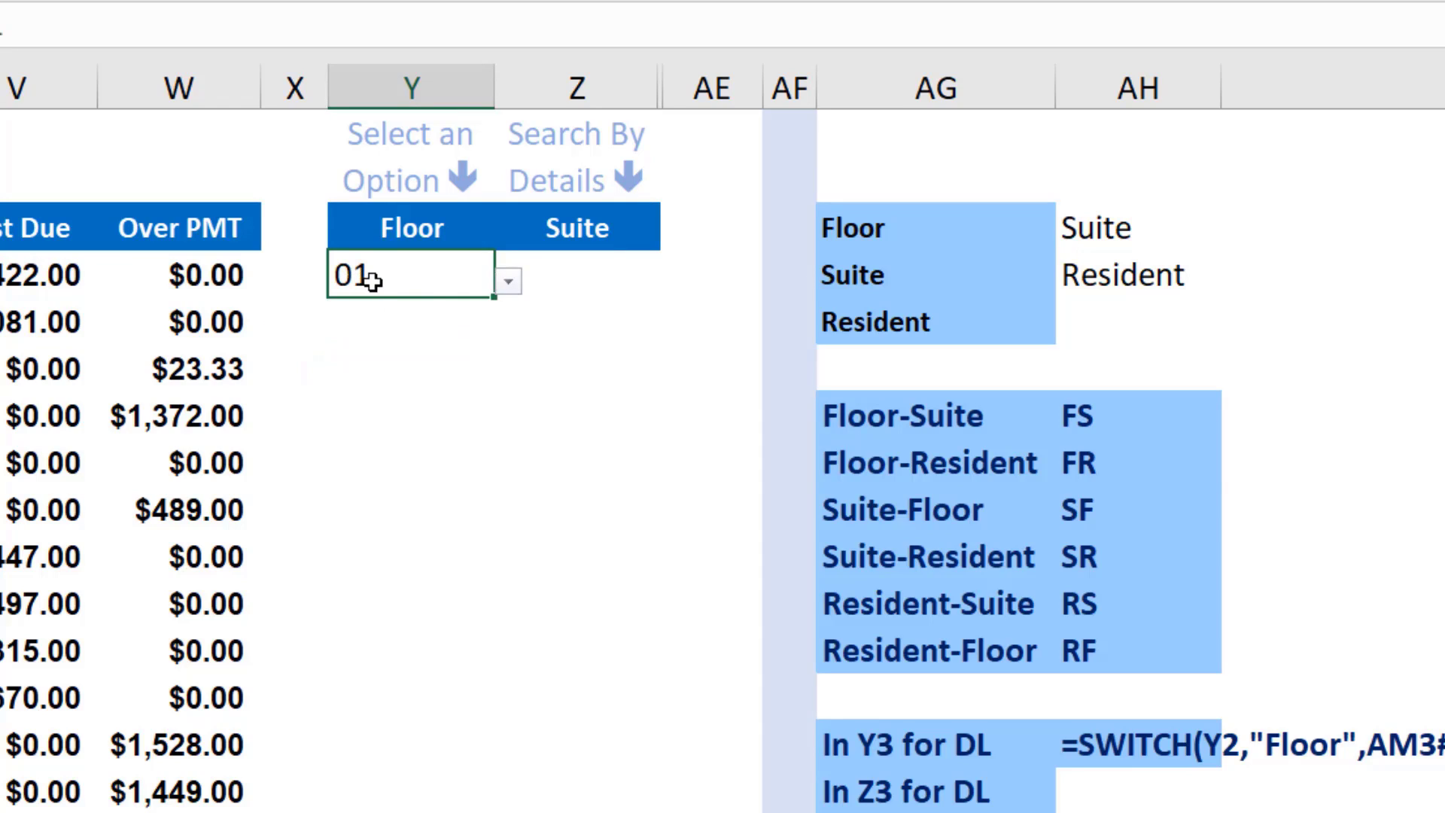
click(615, 275)
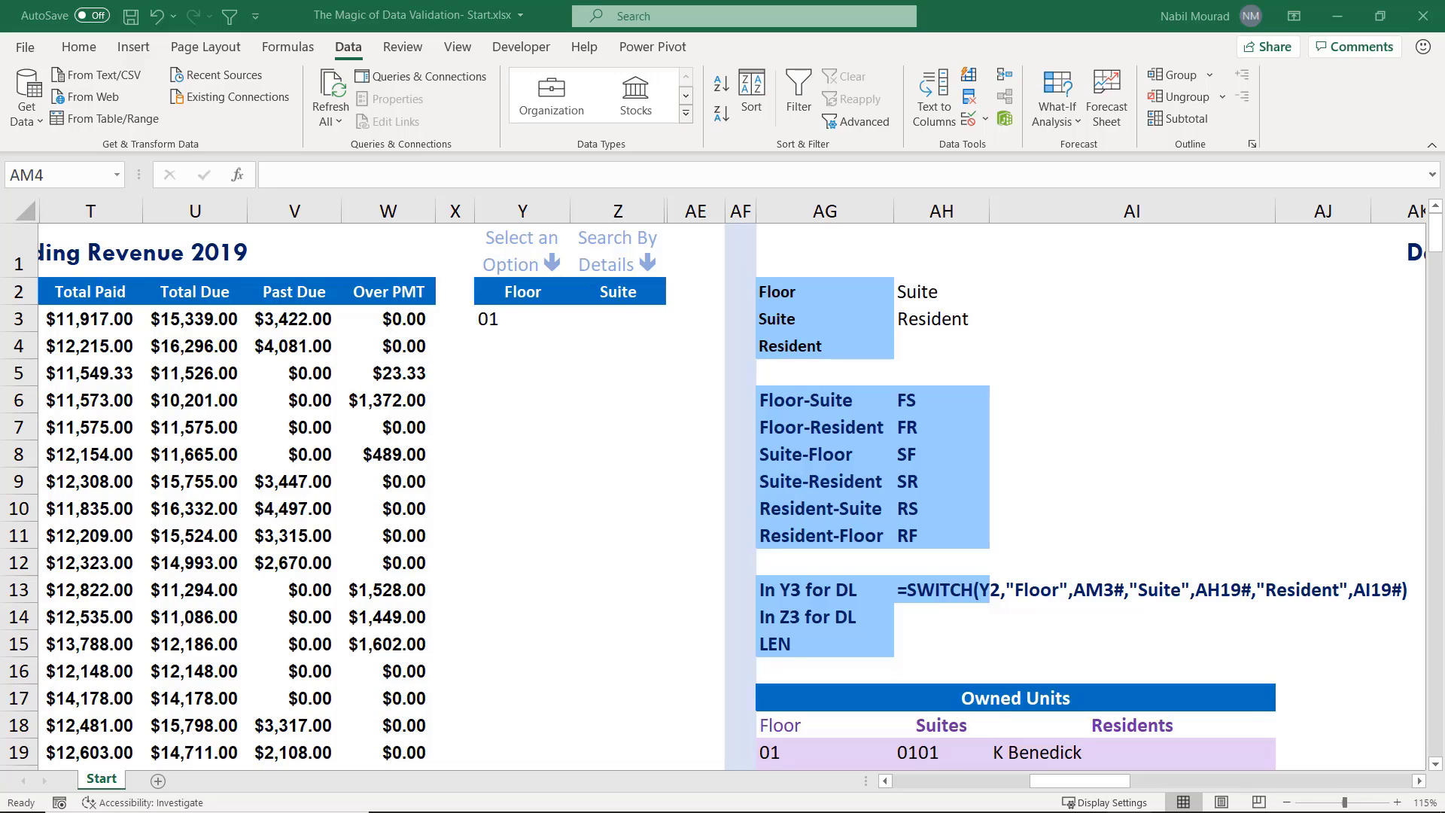
Start a FILTER formula in AM4 that uses the absolute Suite range $B$3:$B$274 as its array
click(1419, 781)
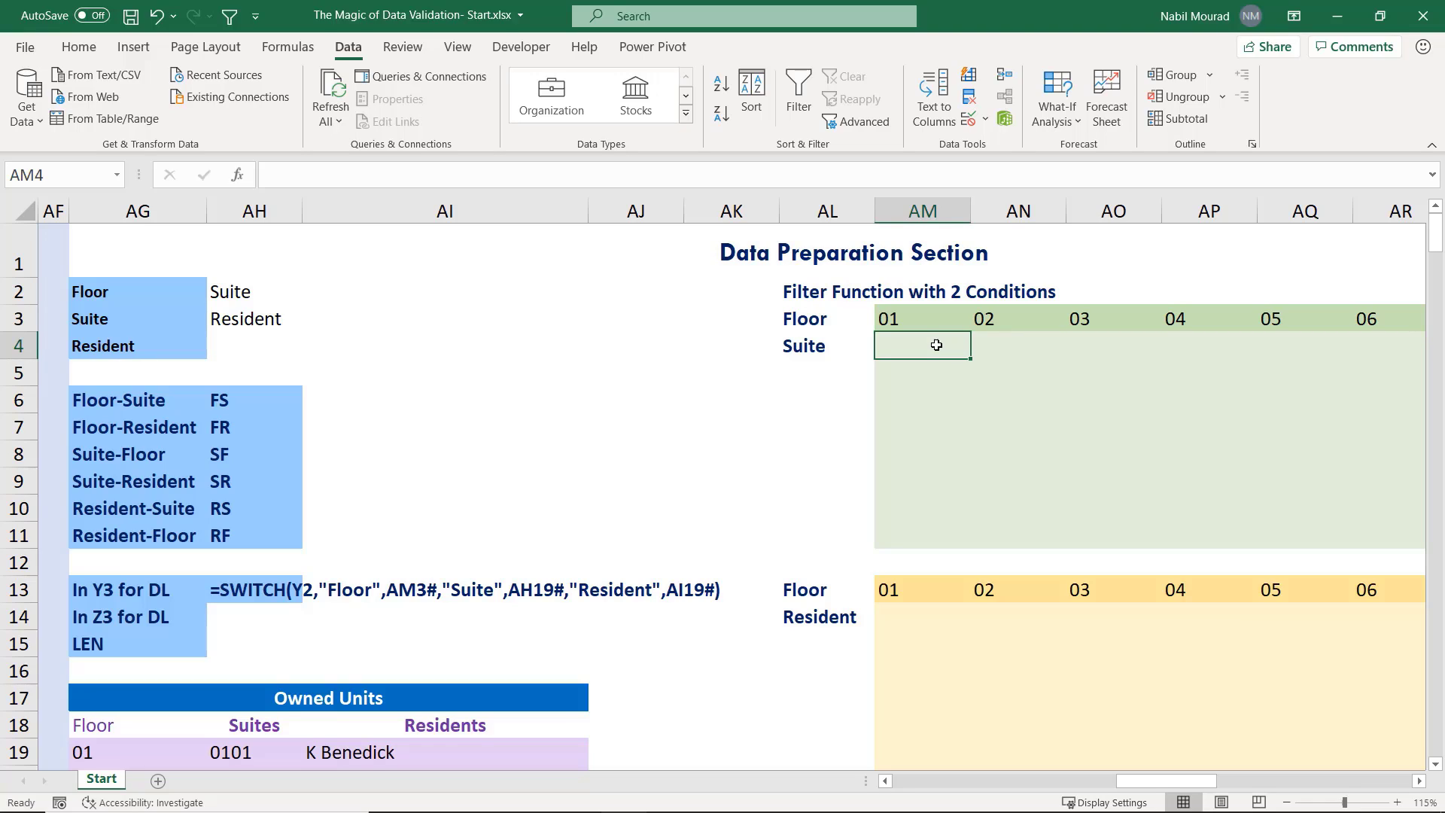
text(=filt)
key(Tab)
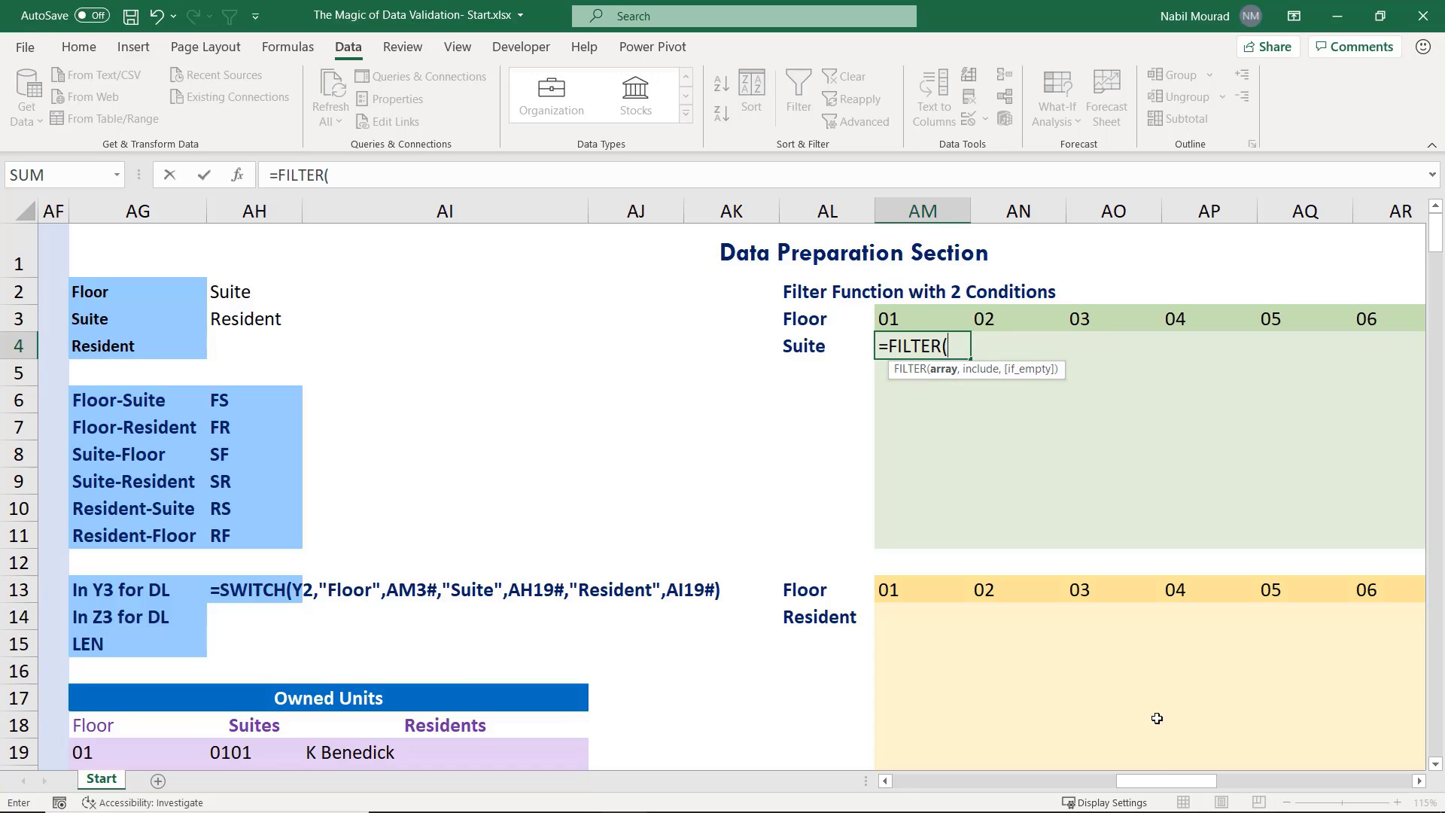
drag(1156, 780, 931, 782)
click(131, 313)
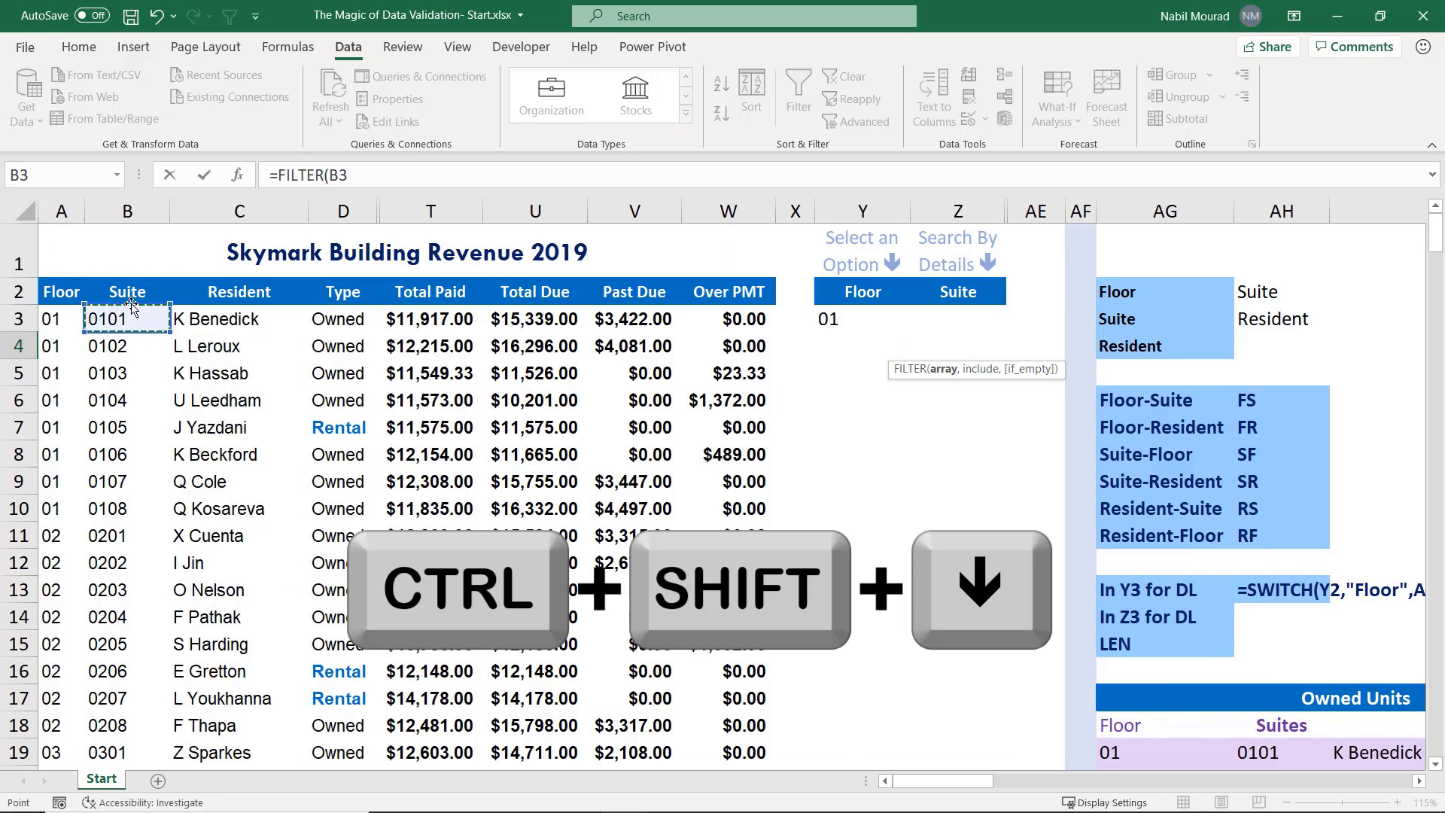
key(ctrl+shift+Down)
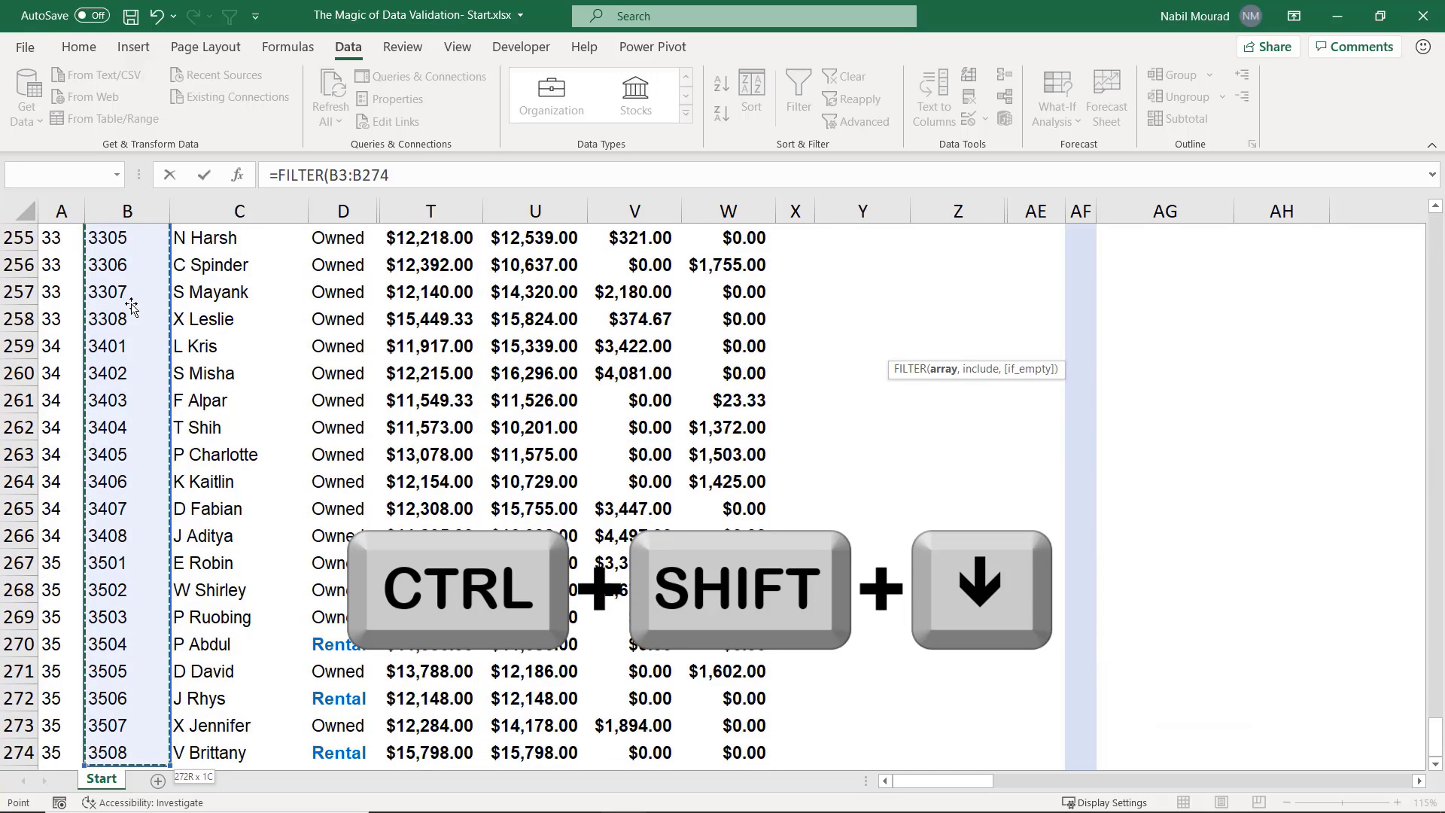
key(F4)
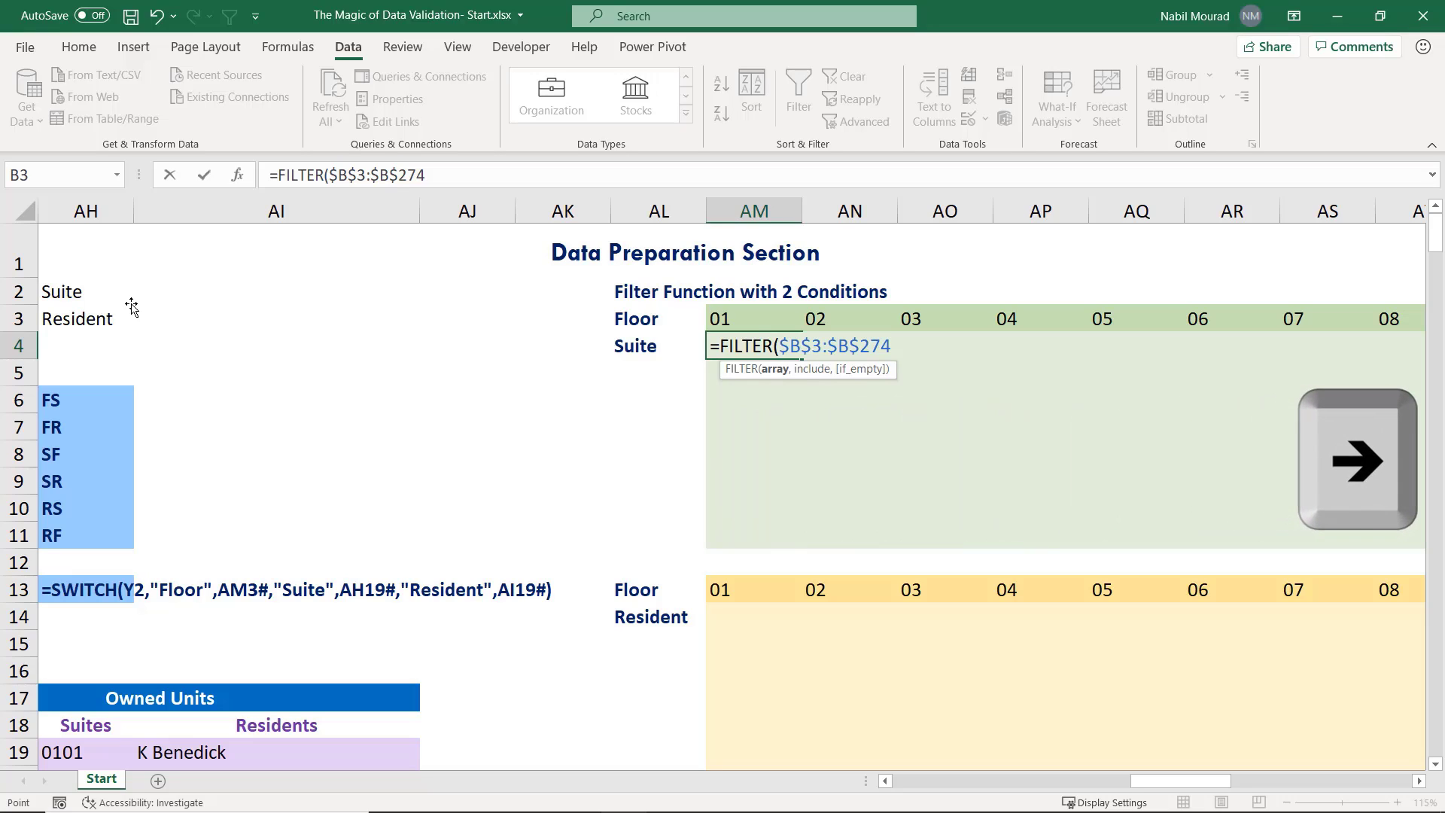
text(,)
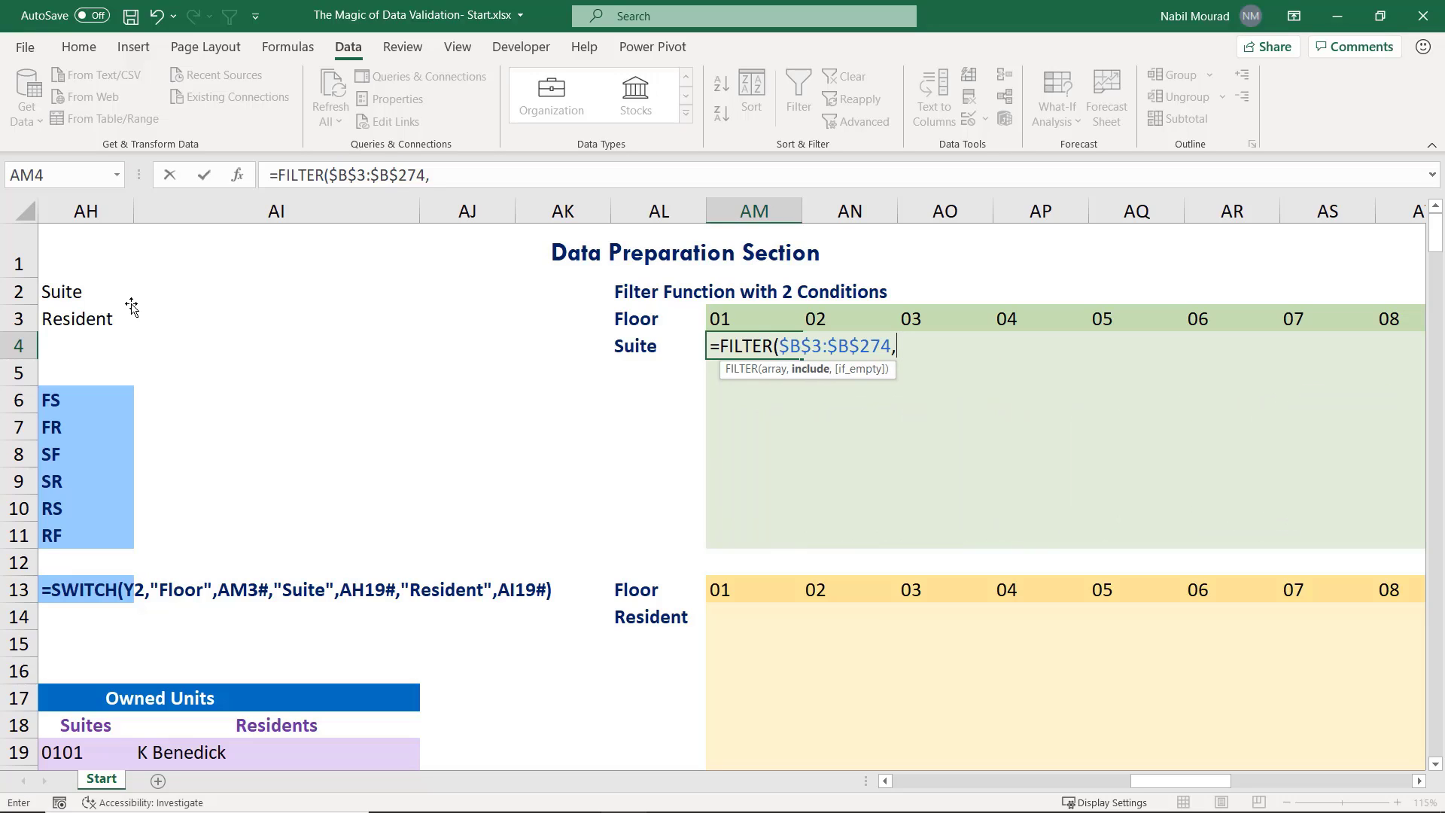
Add the floor condition ($A$3:$A$274=AM3) to the FILTER formula, followed by a multiplication sign for a second condition
text(()
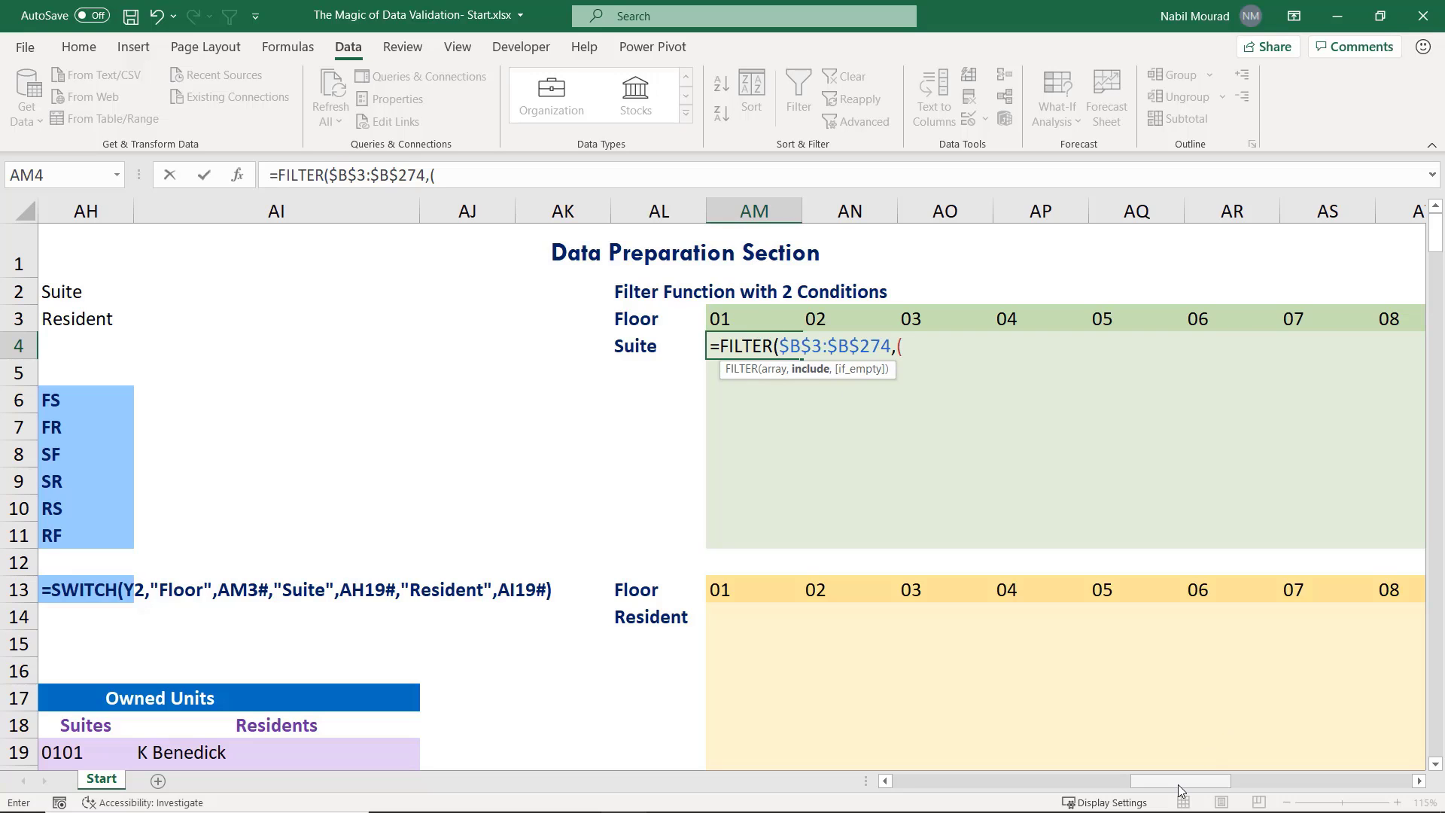
drag(1180, 783, 926, 785)
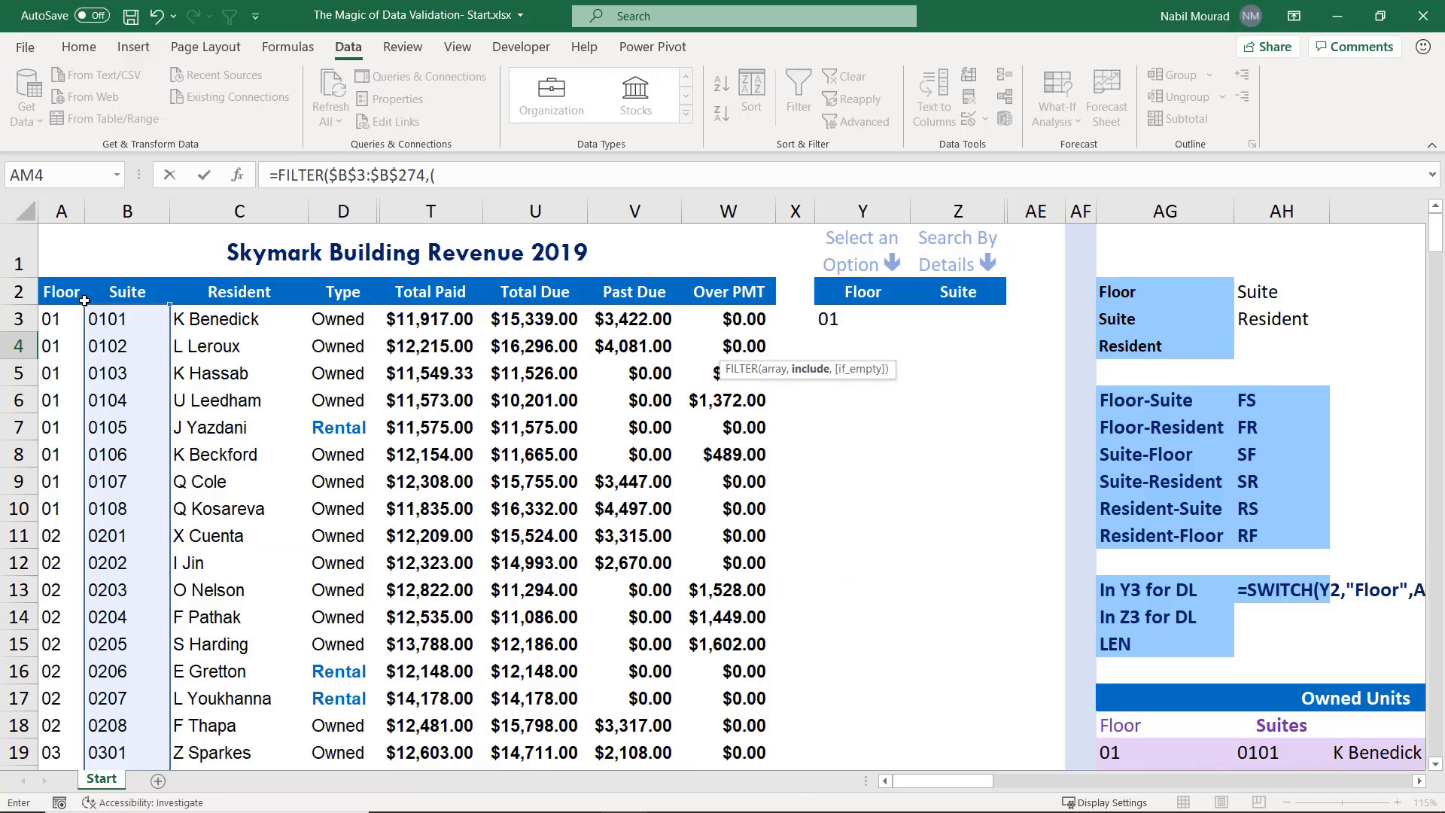
click(56, 318)
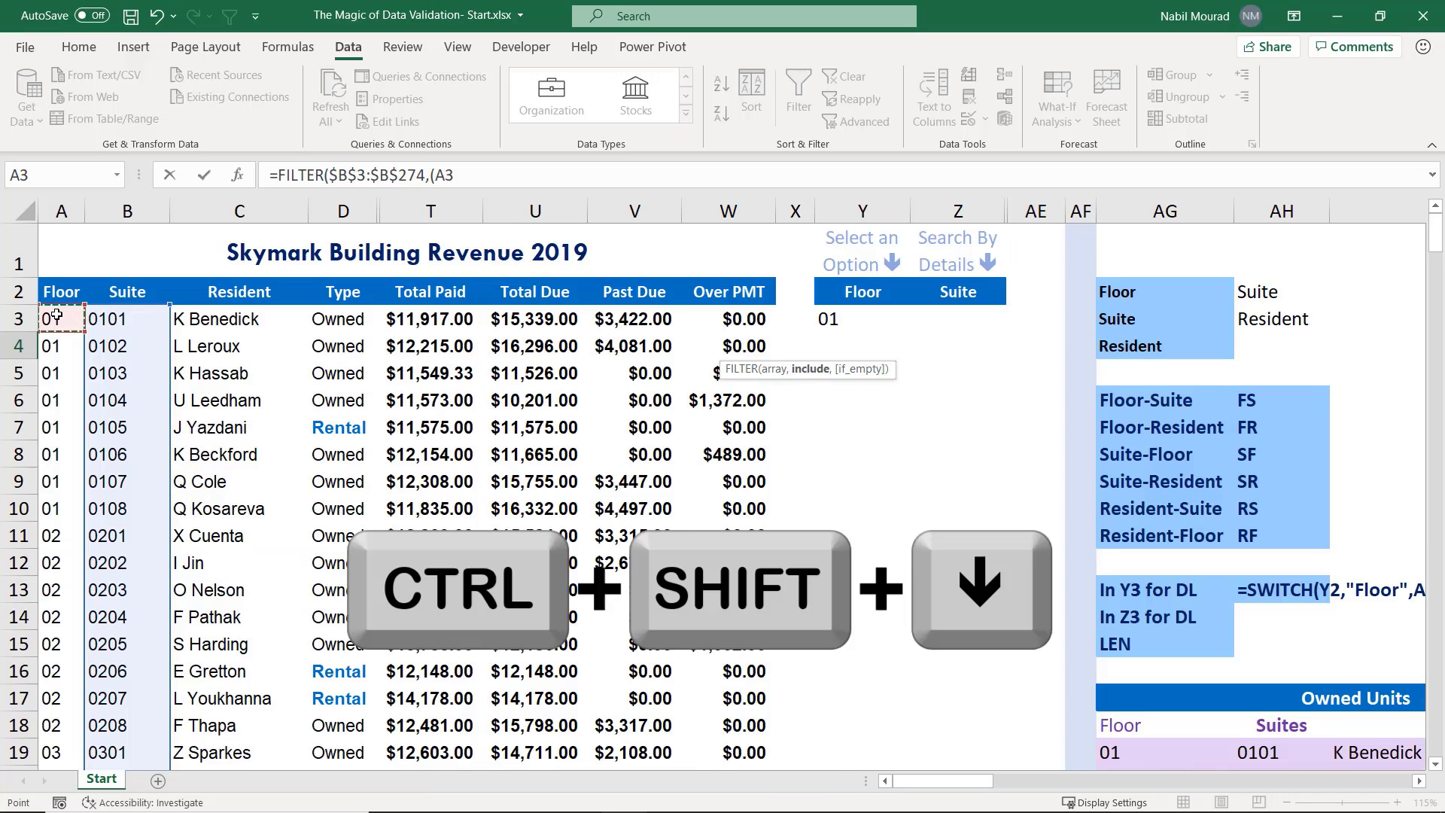
key(ctrl+shift+Down)
key(F4)
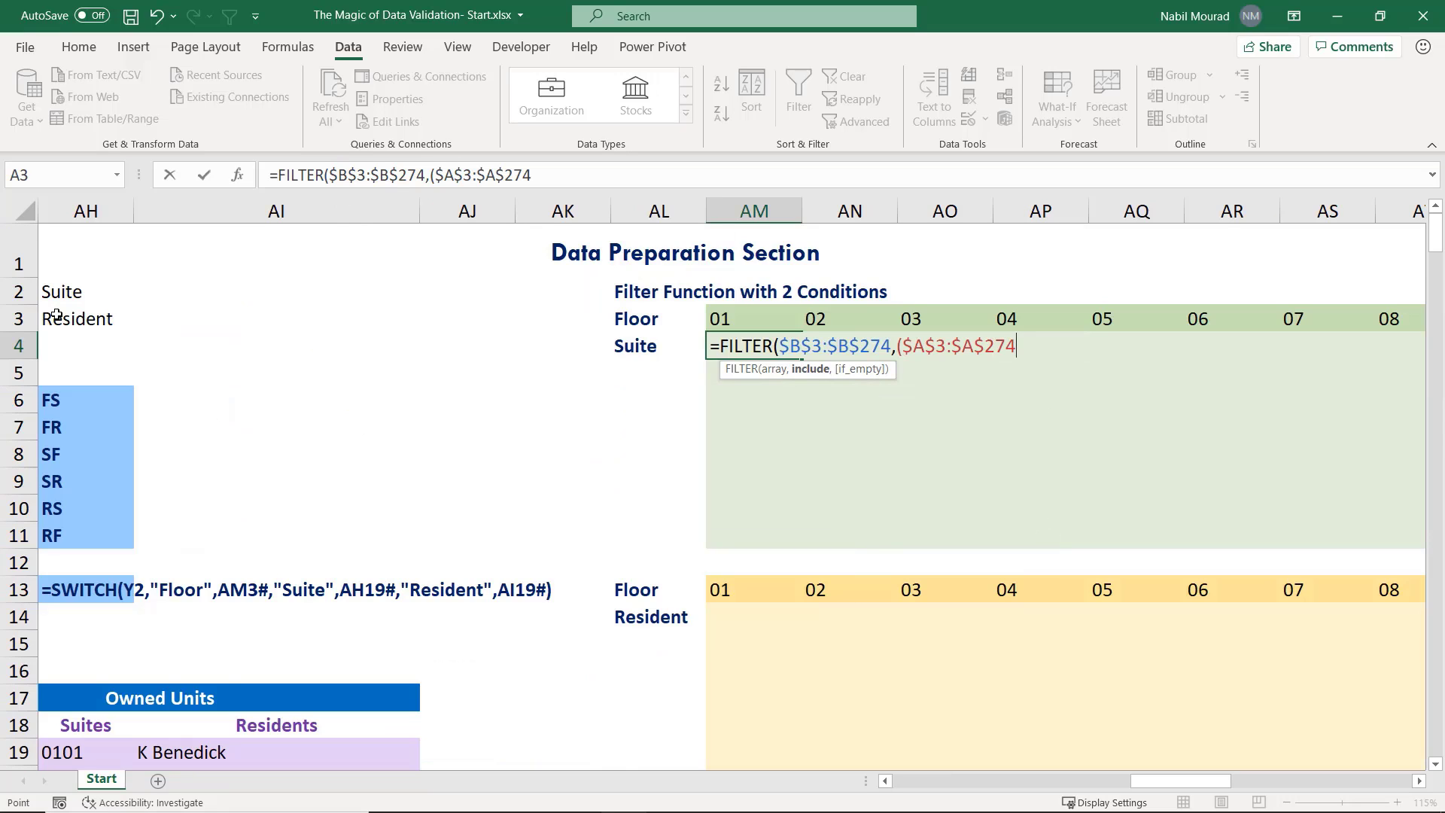
text(=)
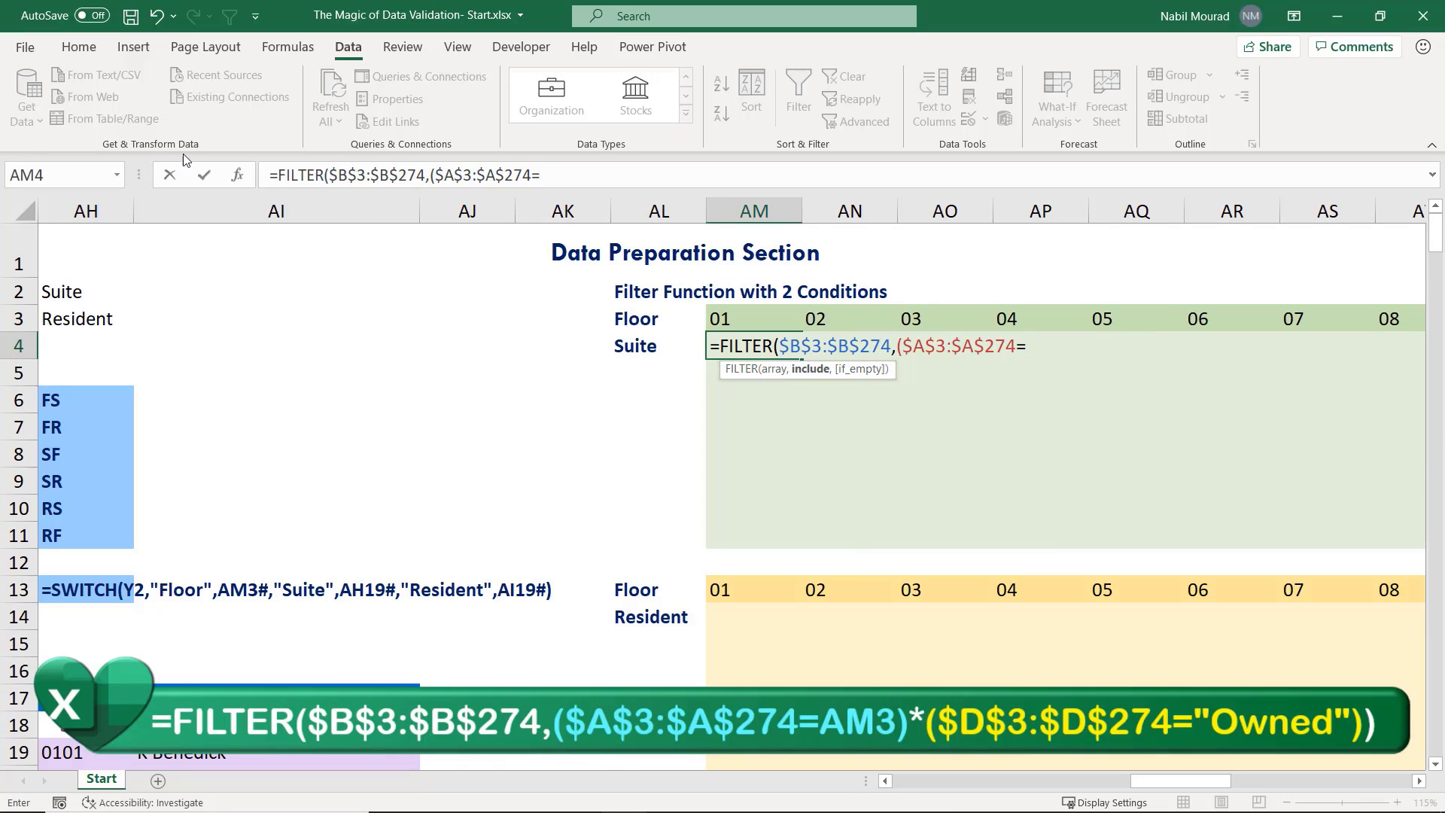
click(726, 317)
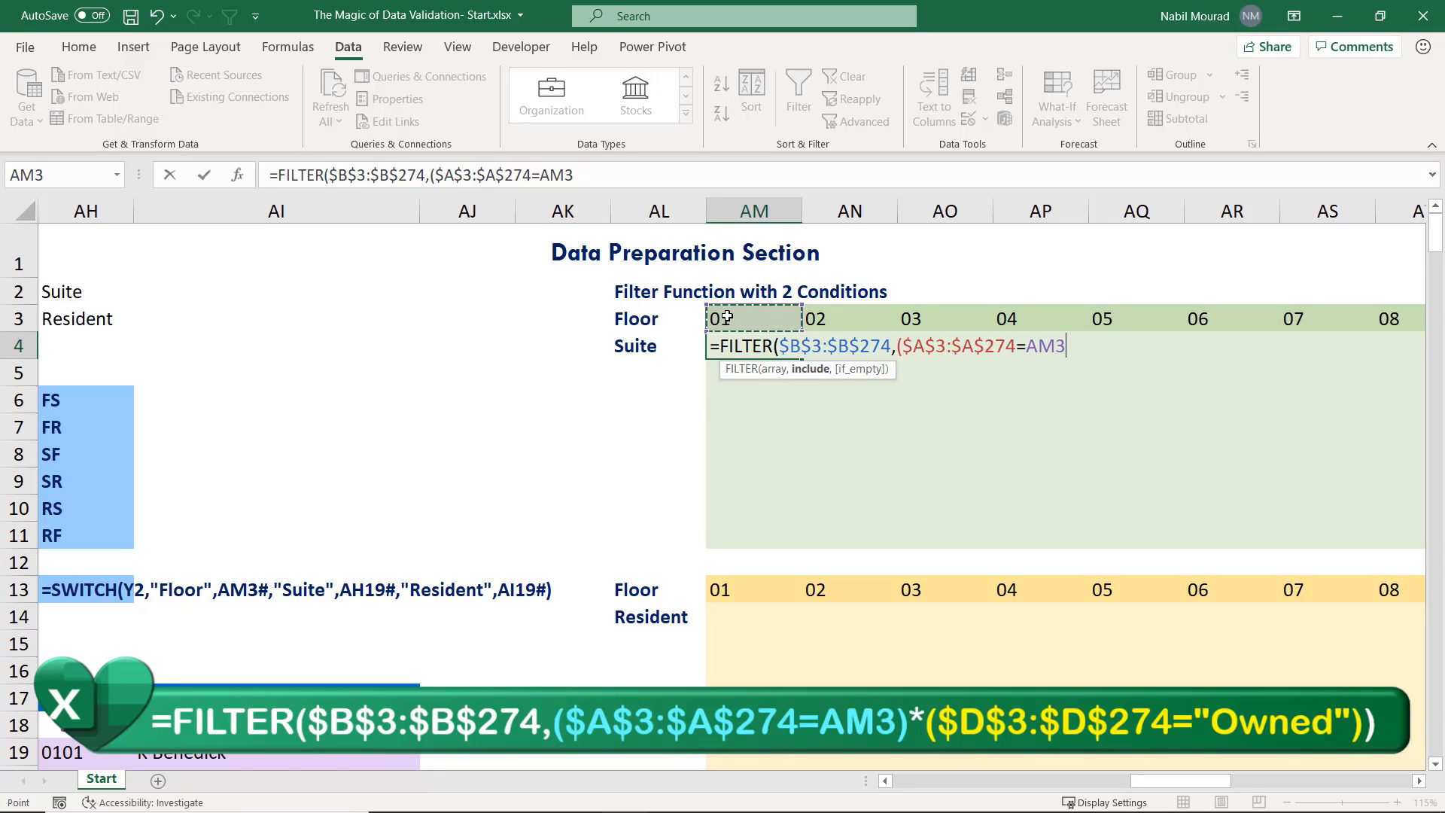
text()*)
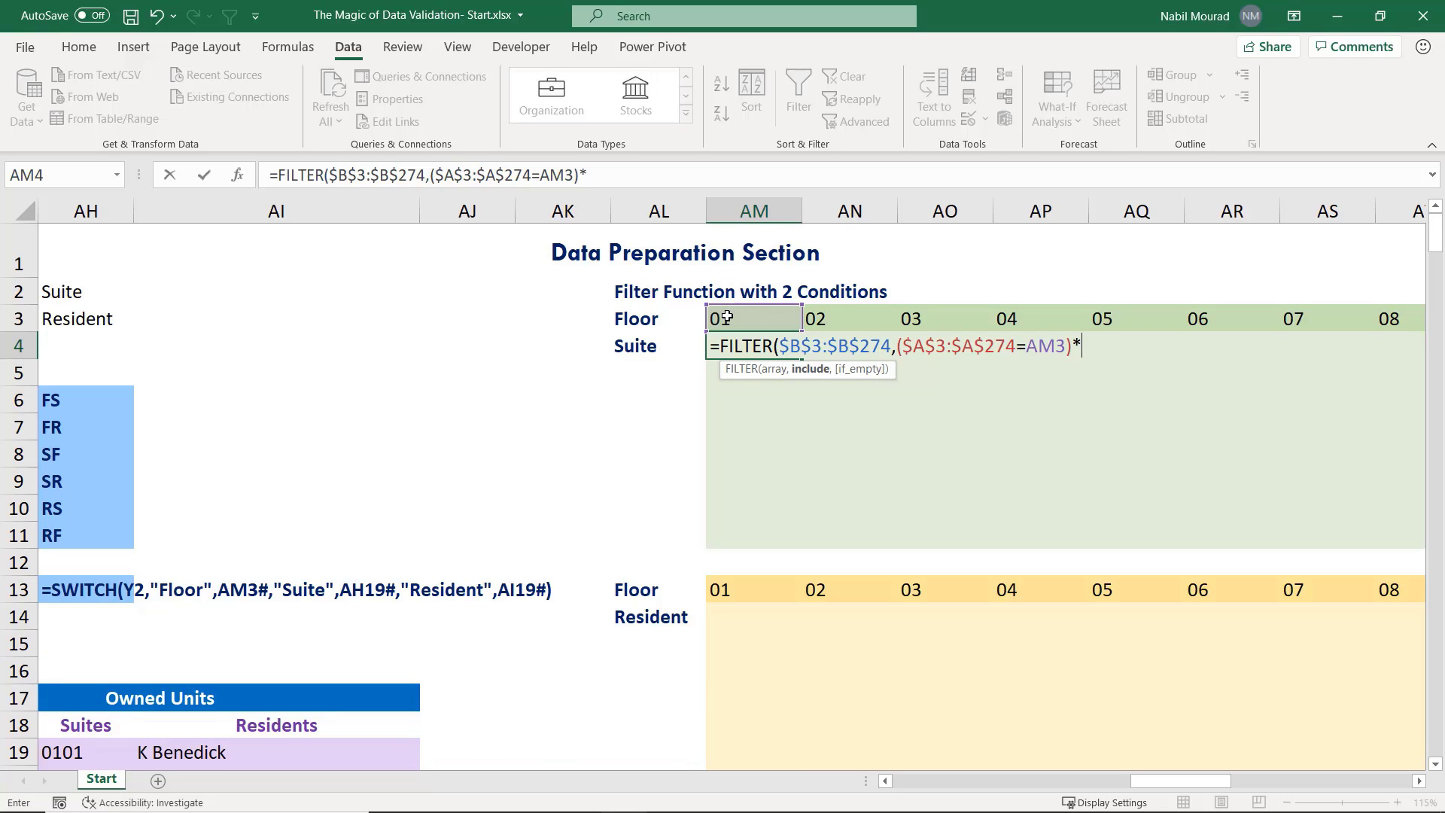
Add the second condition ($D$3:$D$274="Owned") and complete the FILTER formula in AM4
text(()
drag(1192, 780, 946, 787)
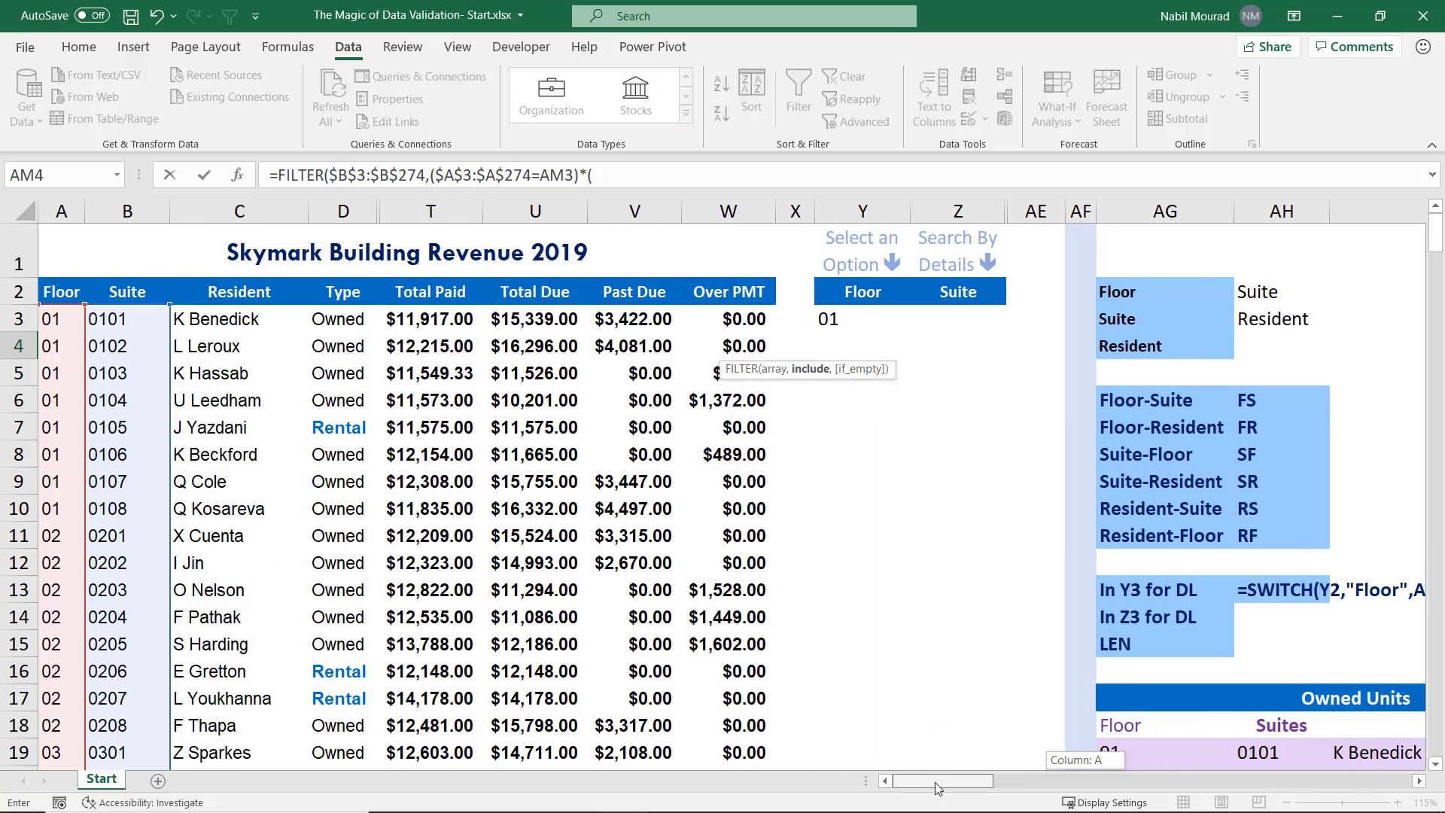
click(342, 316)
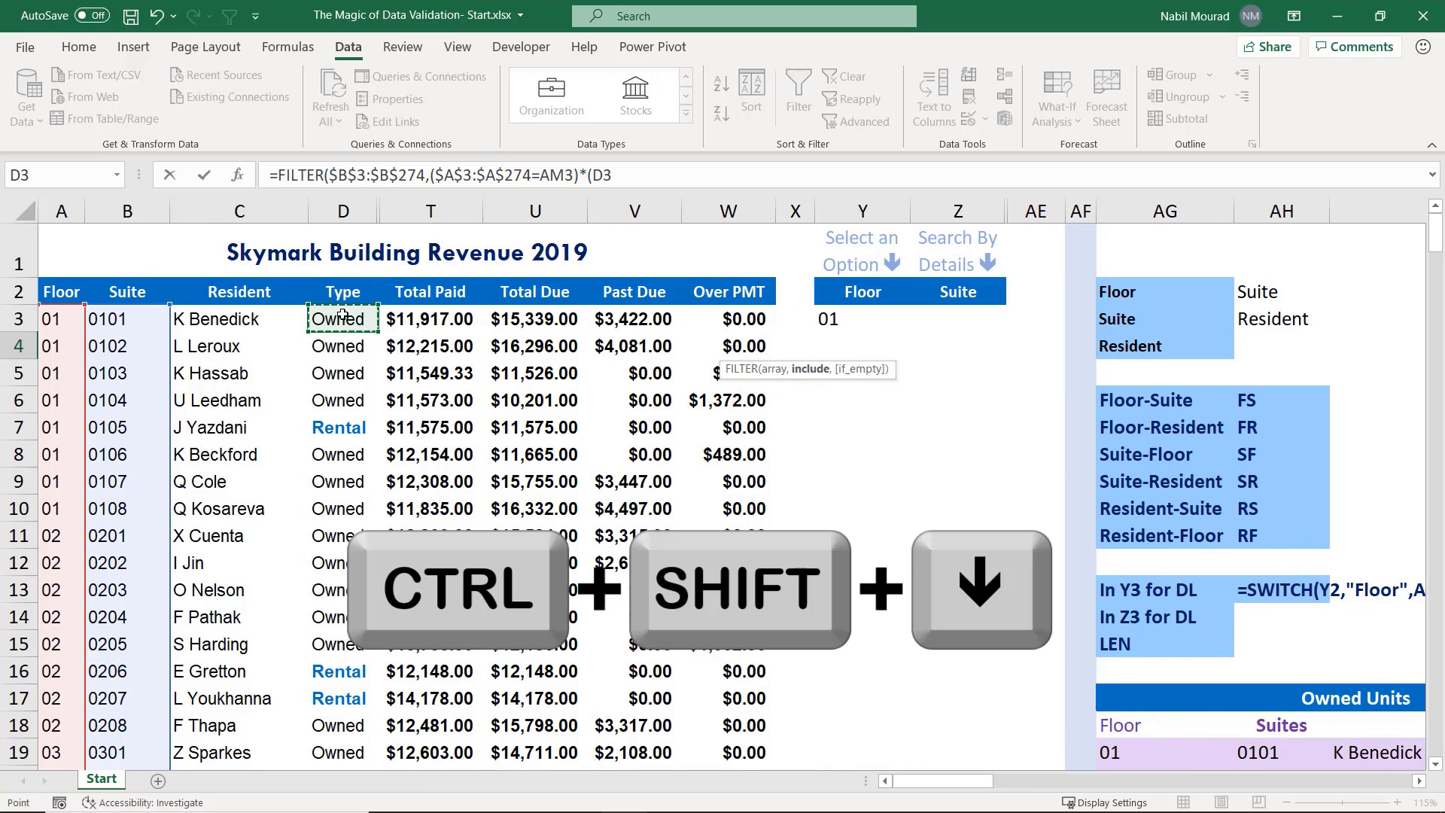
key(ctrl+shift+Down)
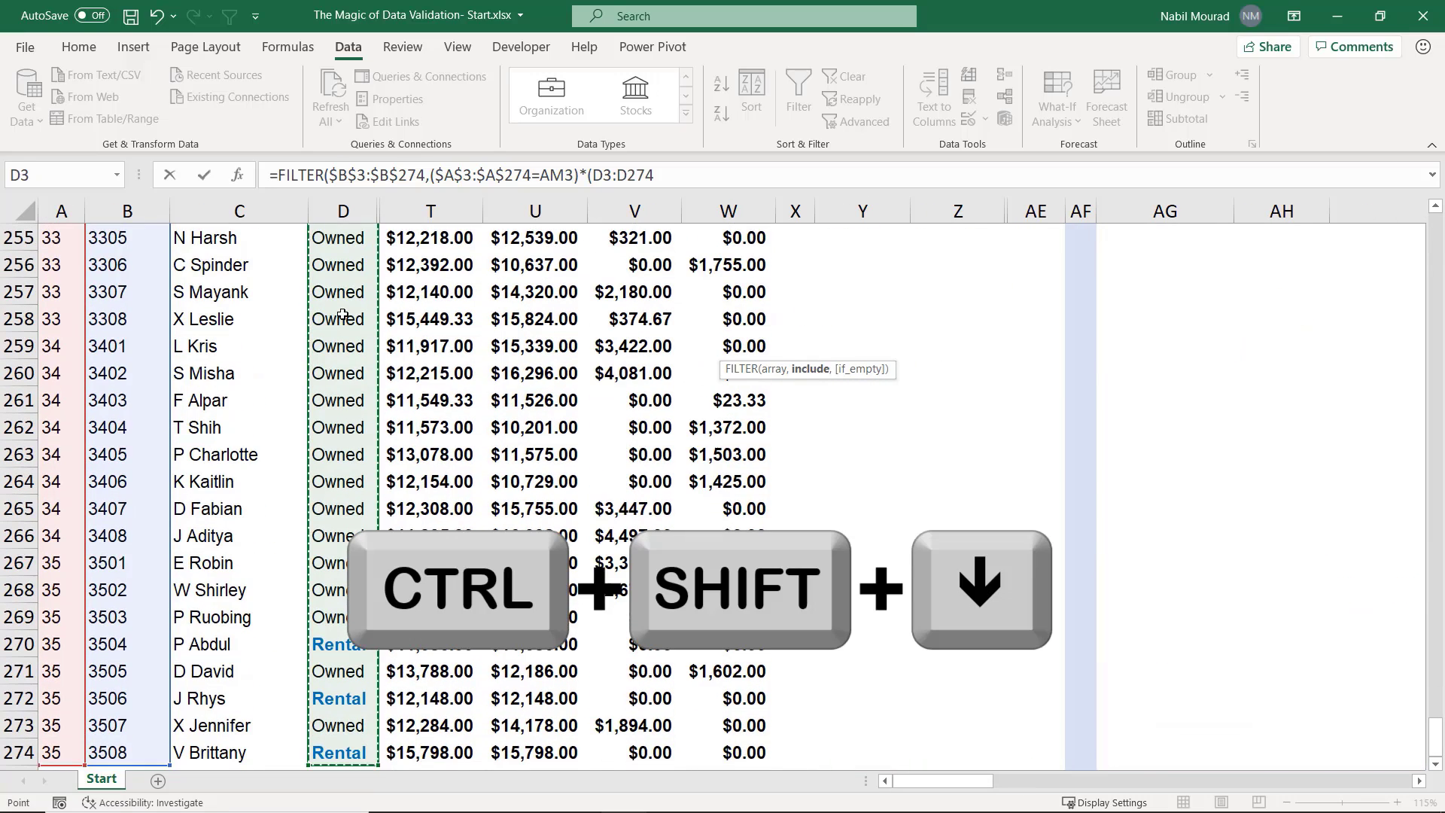
key(F4)
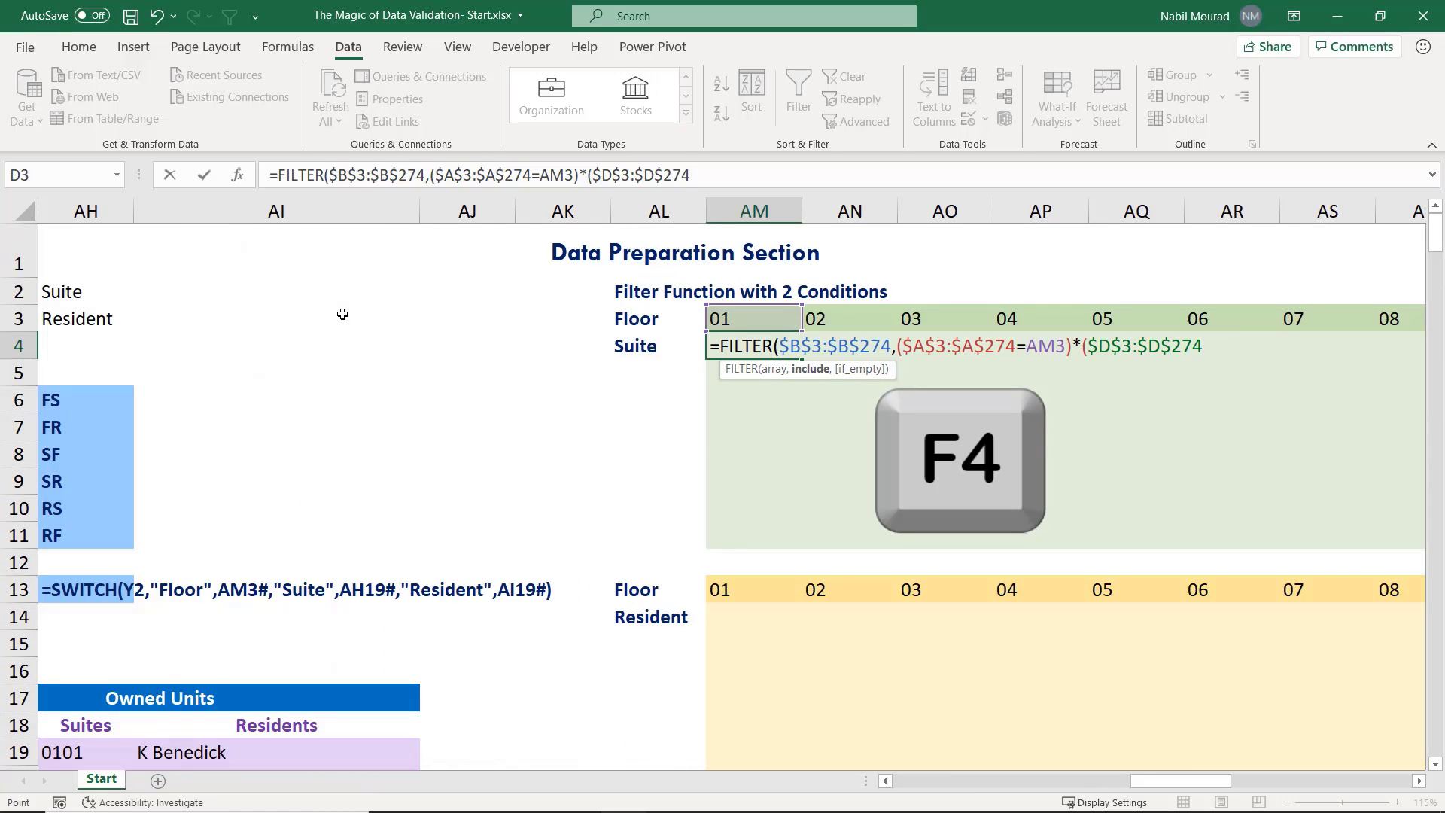
text(=)
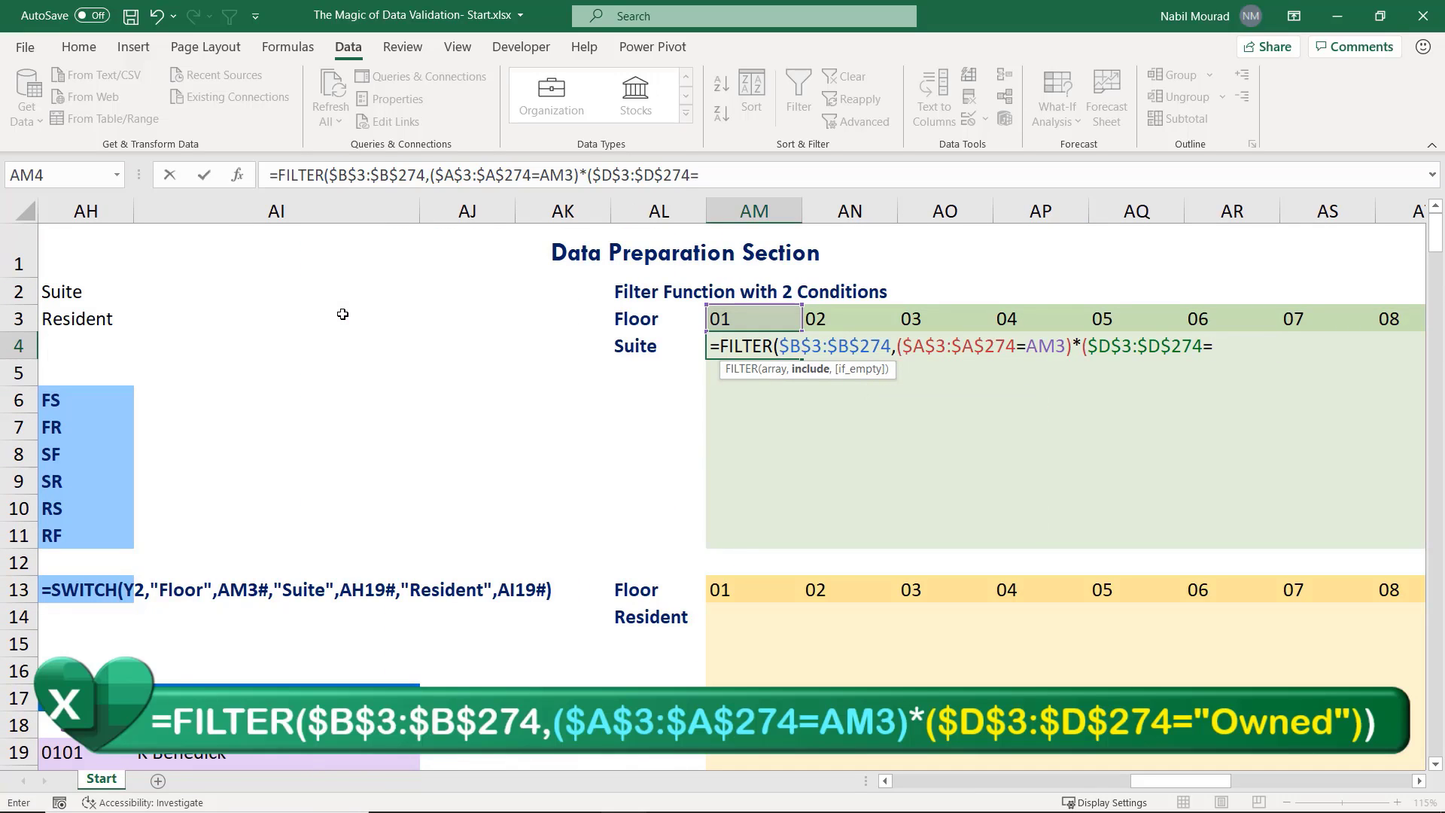
text( Owned"))
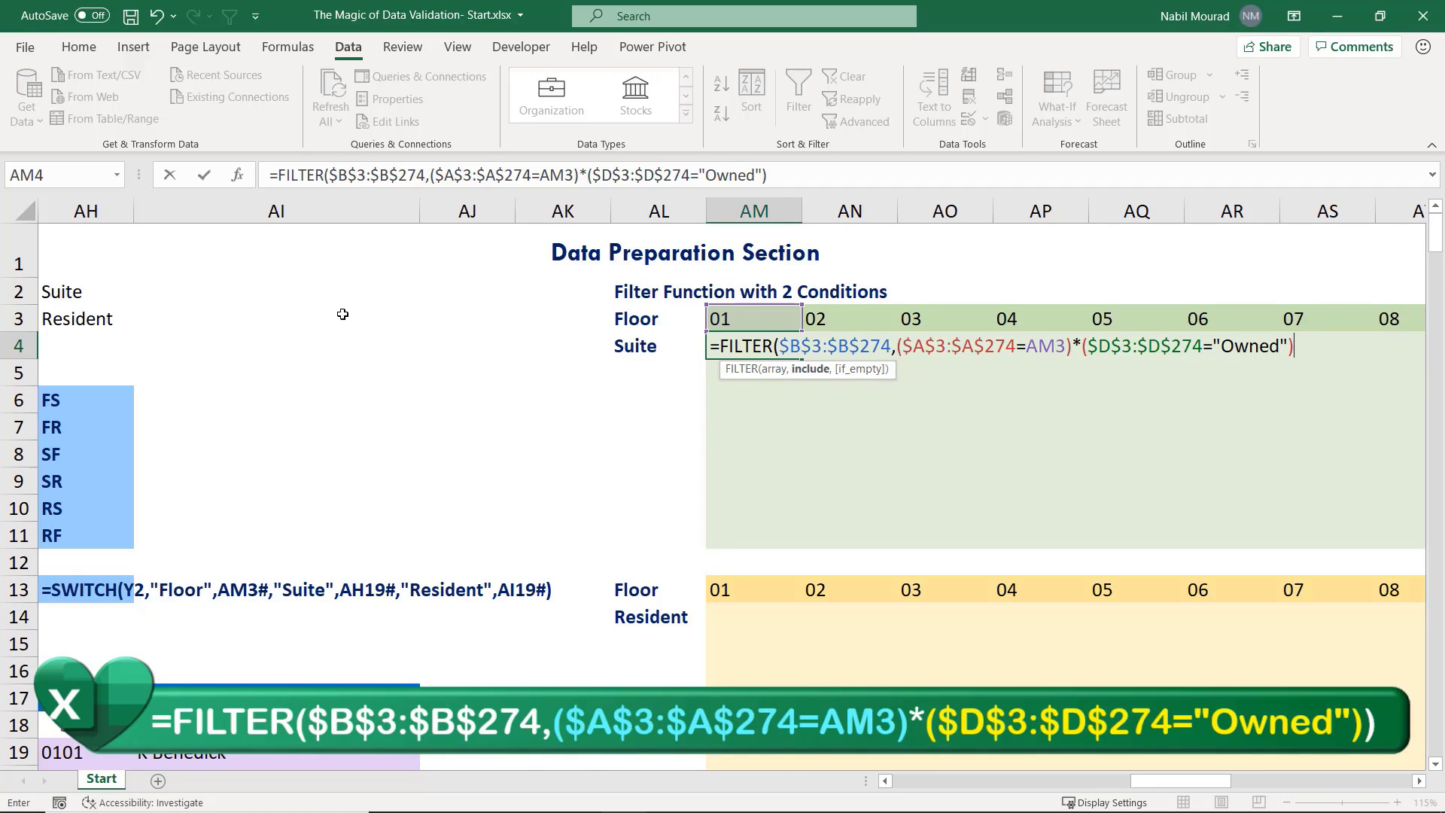
text())
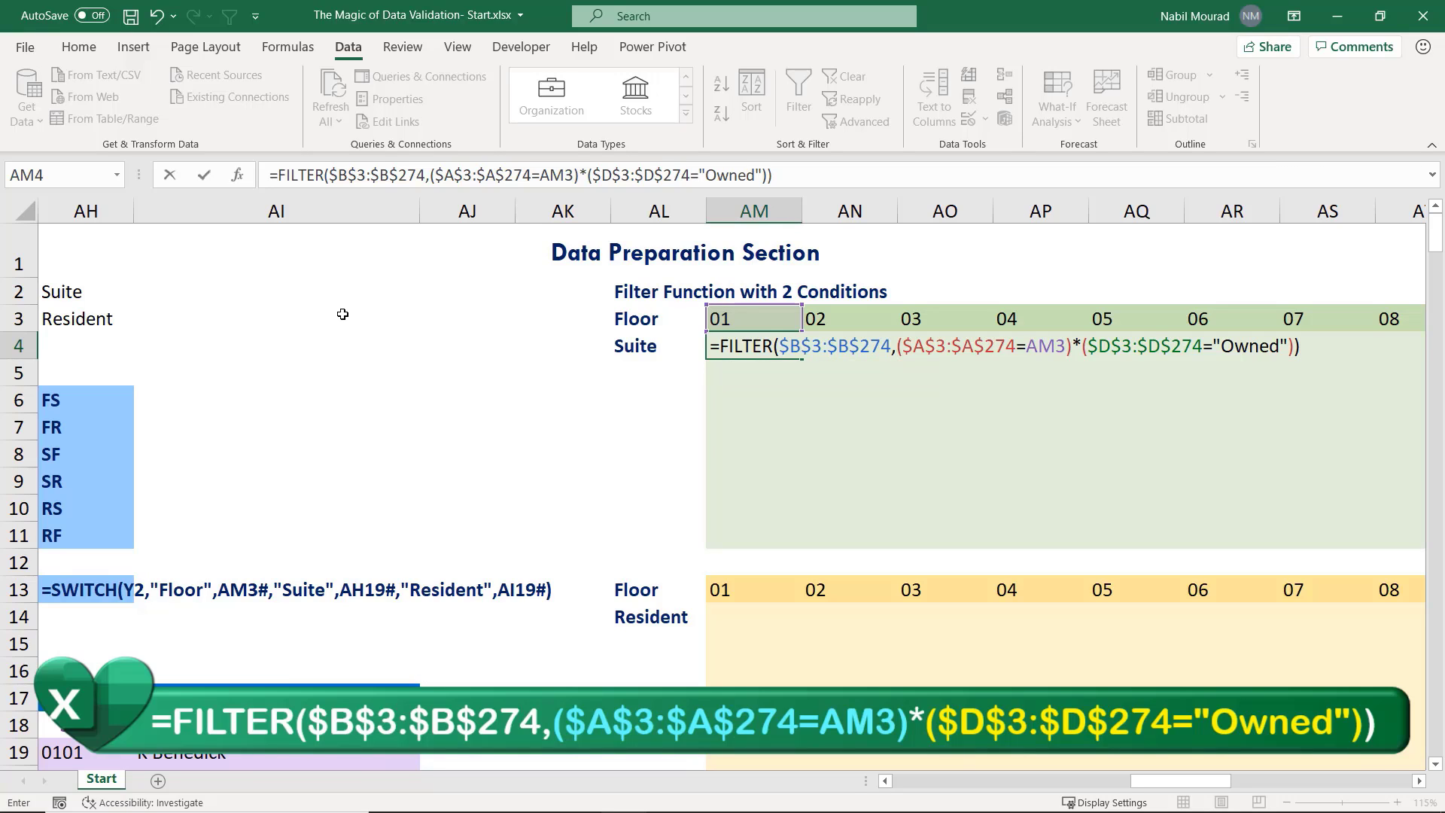
key(Return)
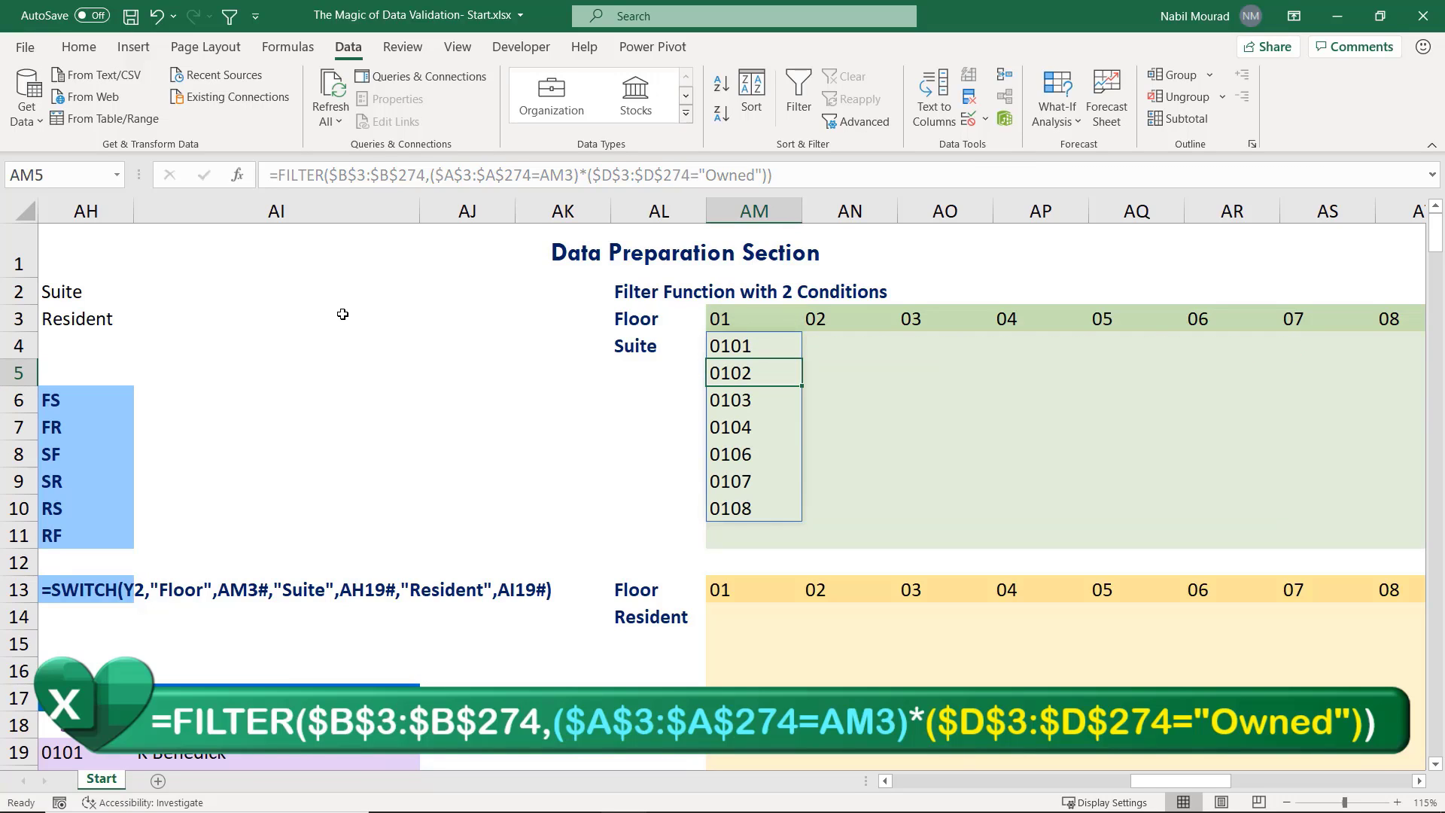
Fill the AM4 suite formula across row 4 to BT4, under floor 35
click(756, 341)
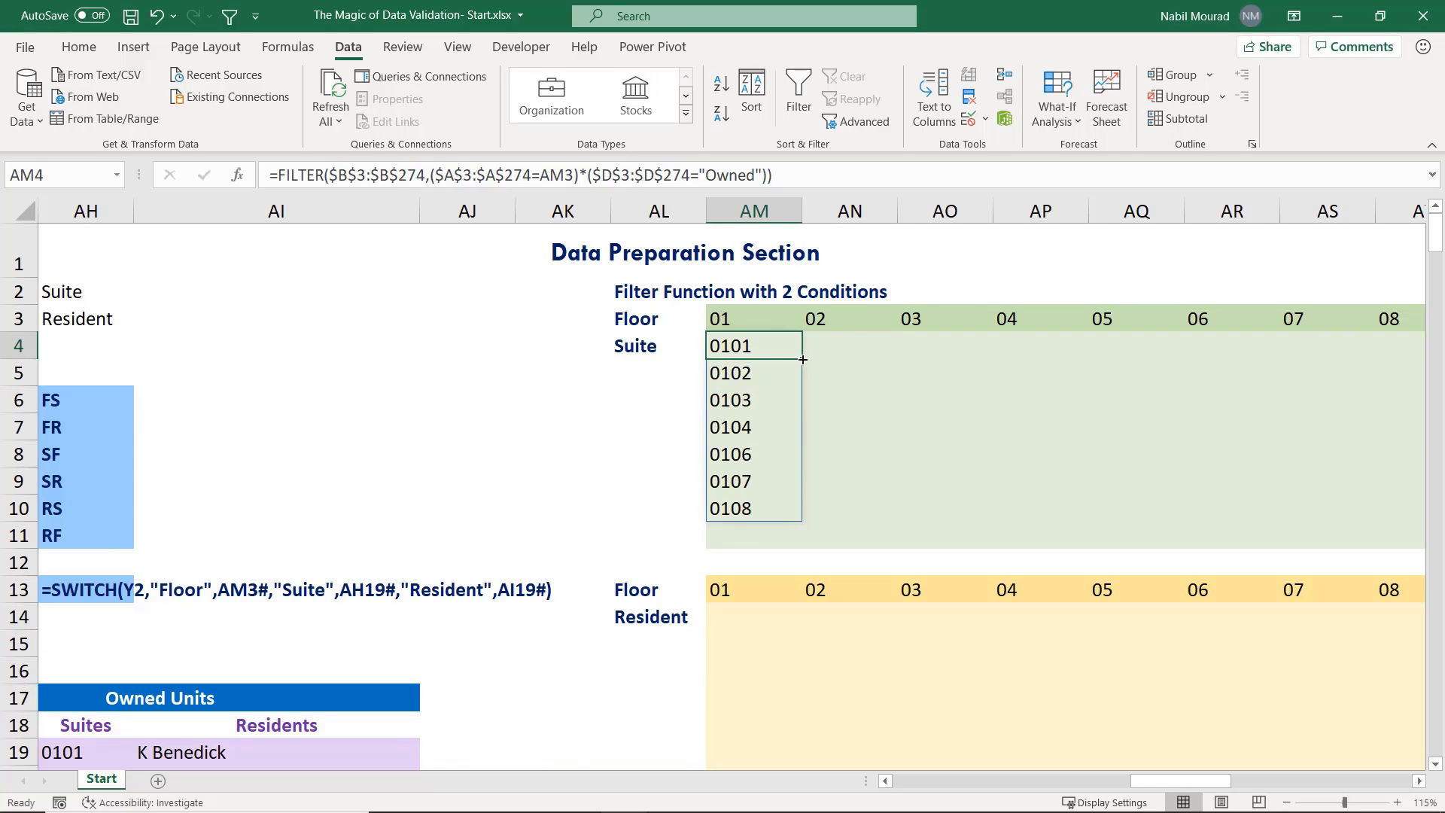
drag(803, 360, 1237, 376)
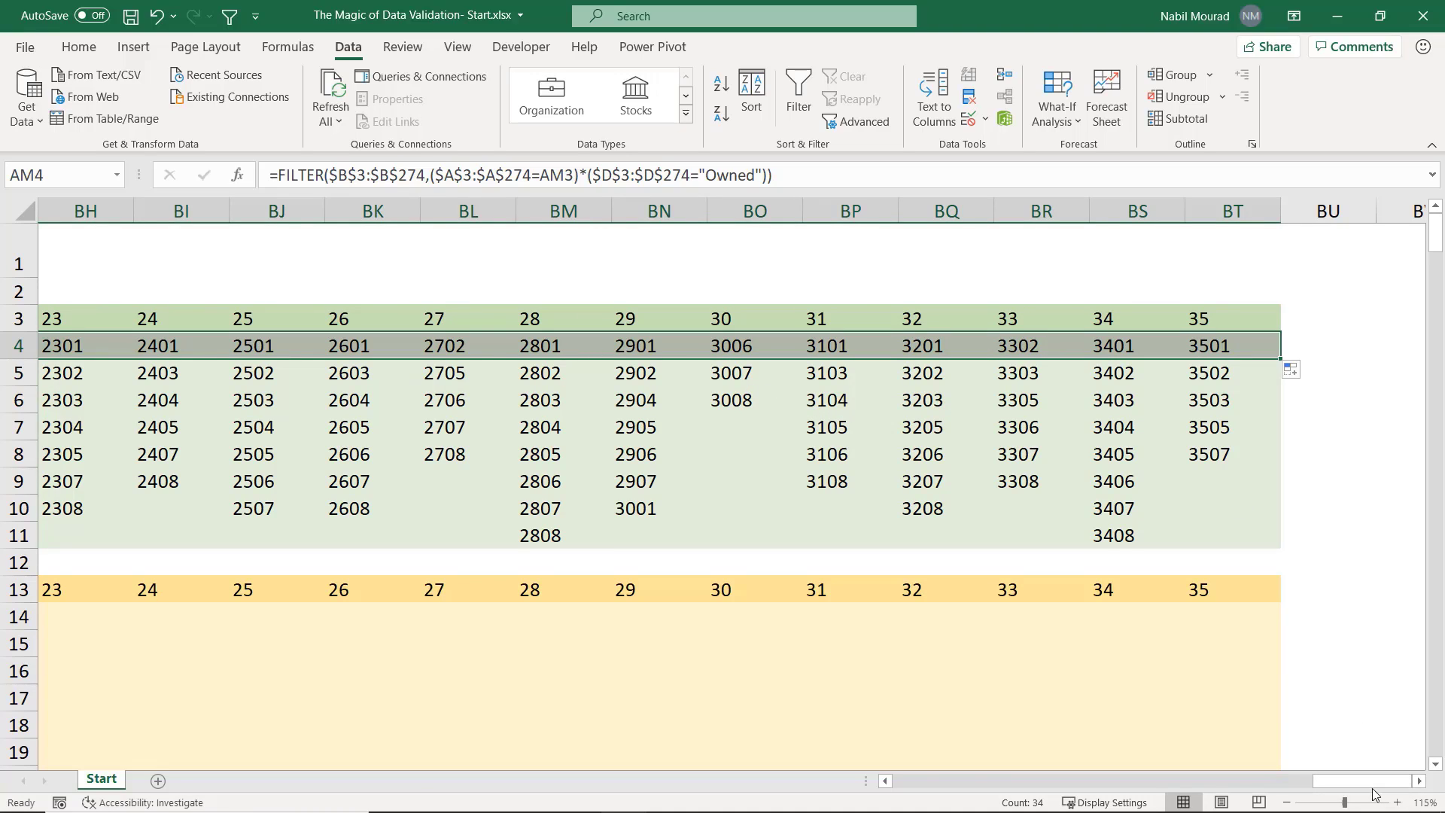
drag(1312, 783, 1066, 782)
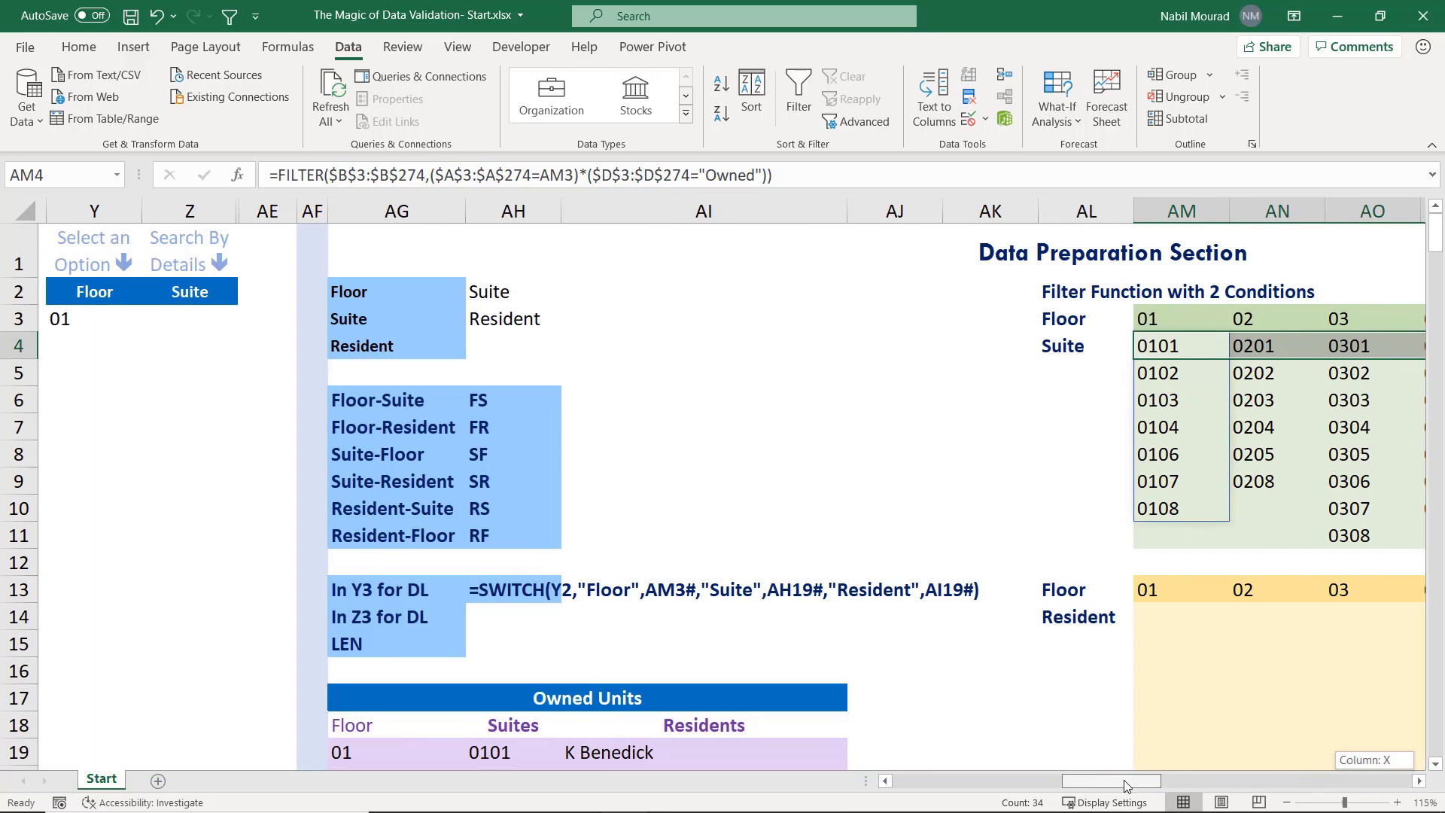
Start a FILTER formula in AM14 that uses the absolute Resident range $C$3:$C$274 as its array
click(1163, 613)
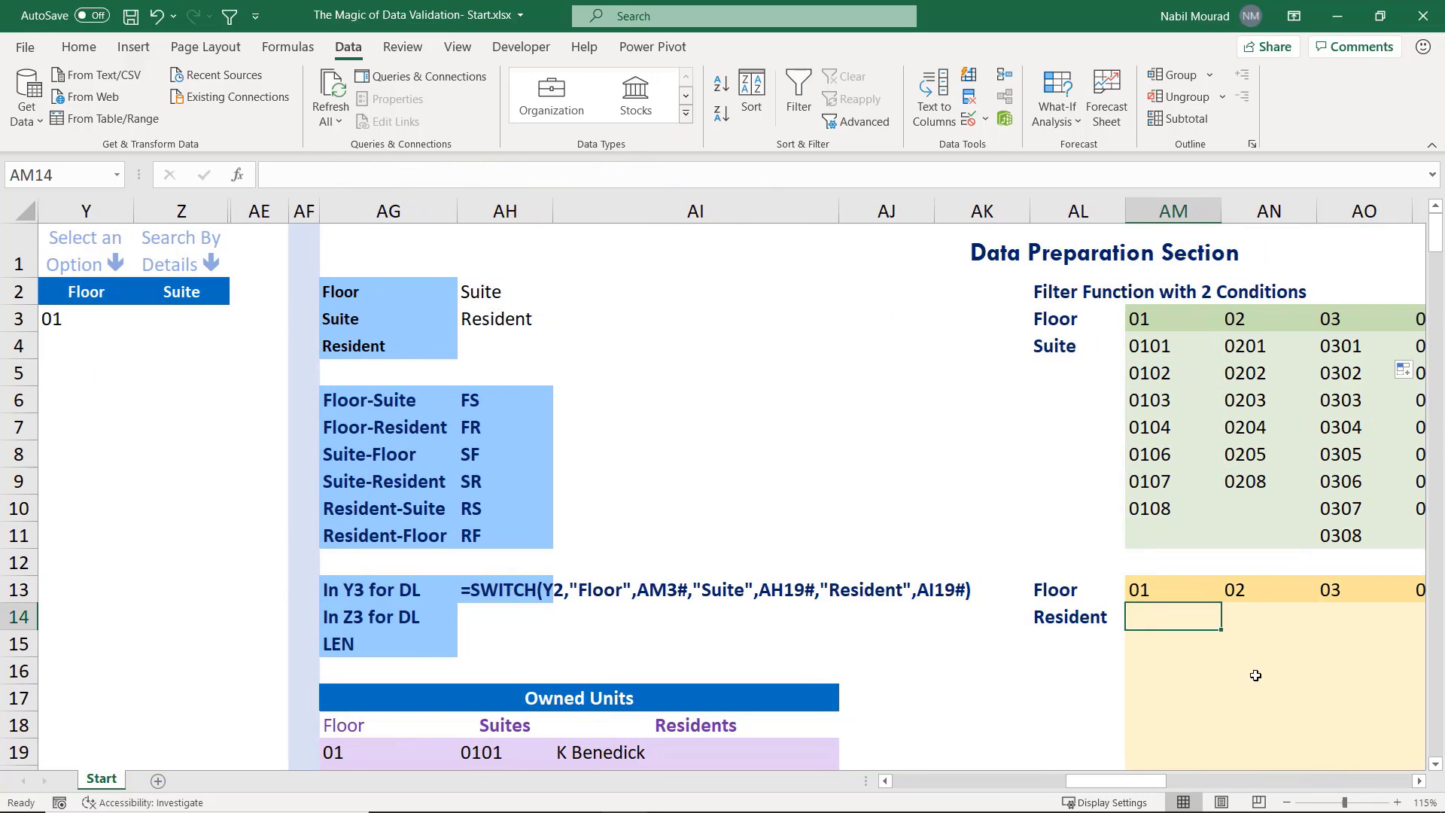
drag(1123, 783, 1168, 779)
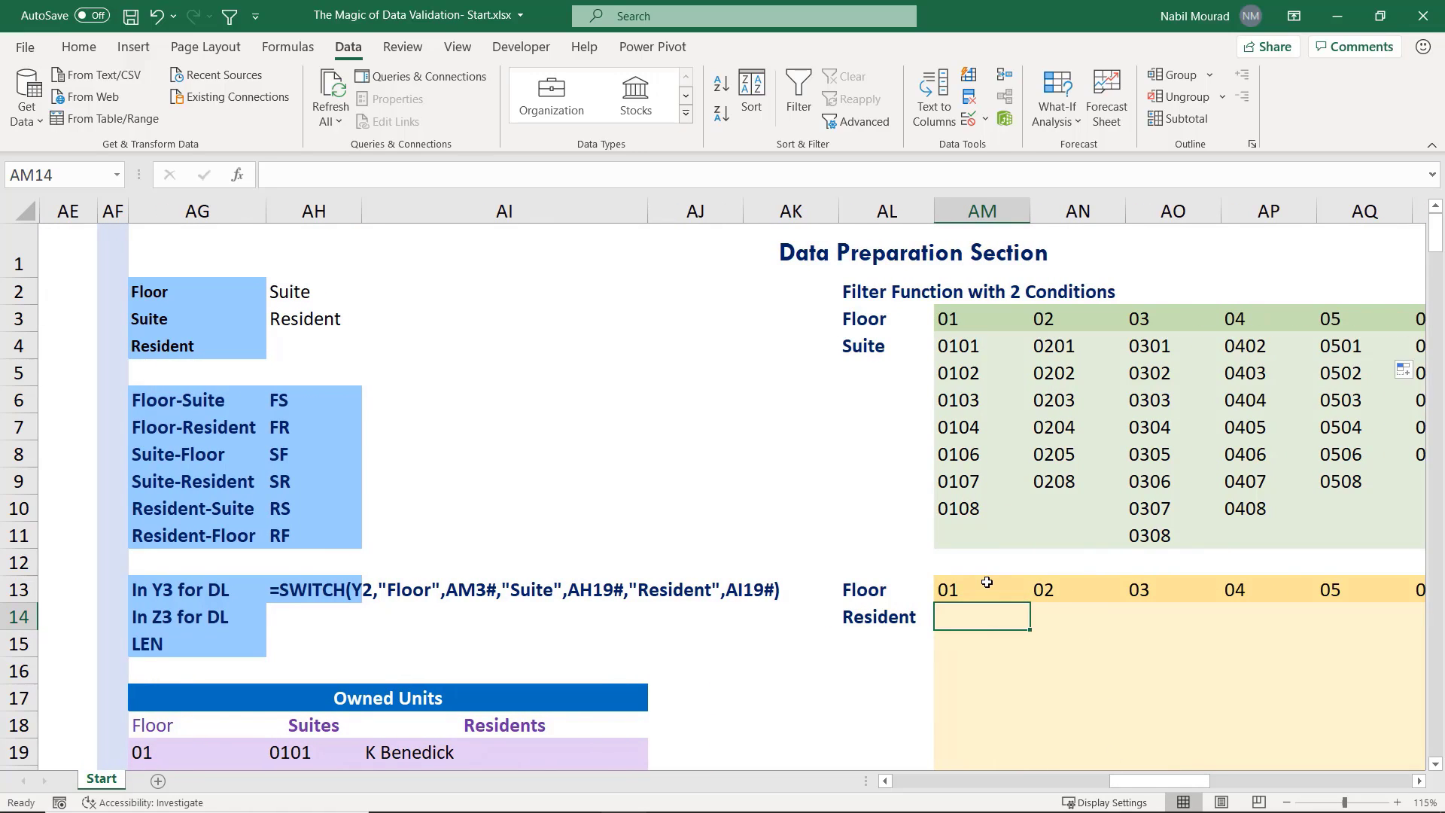
text(=filter)
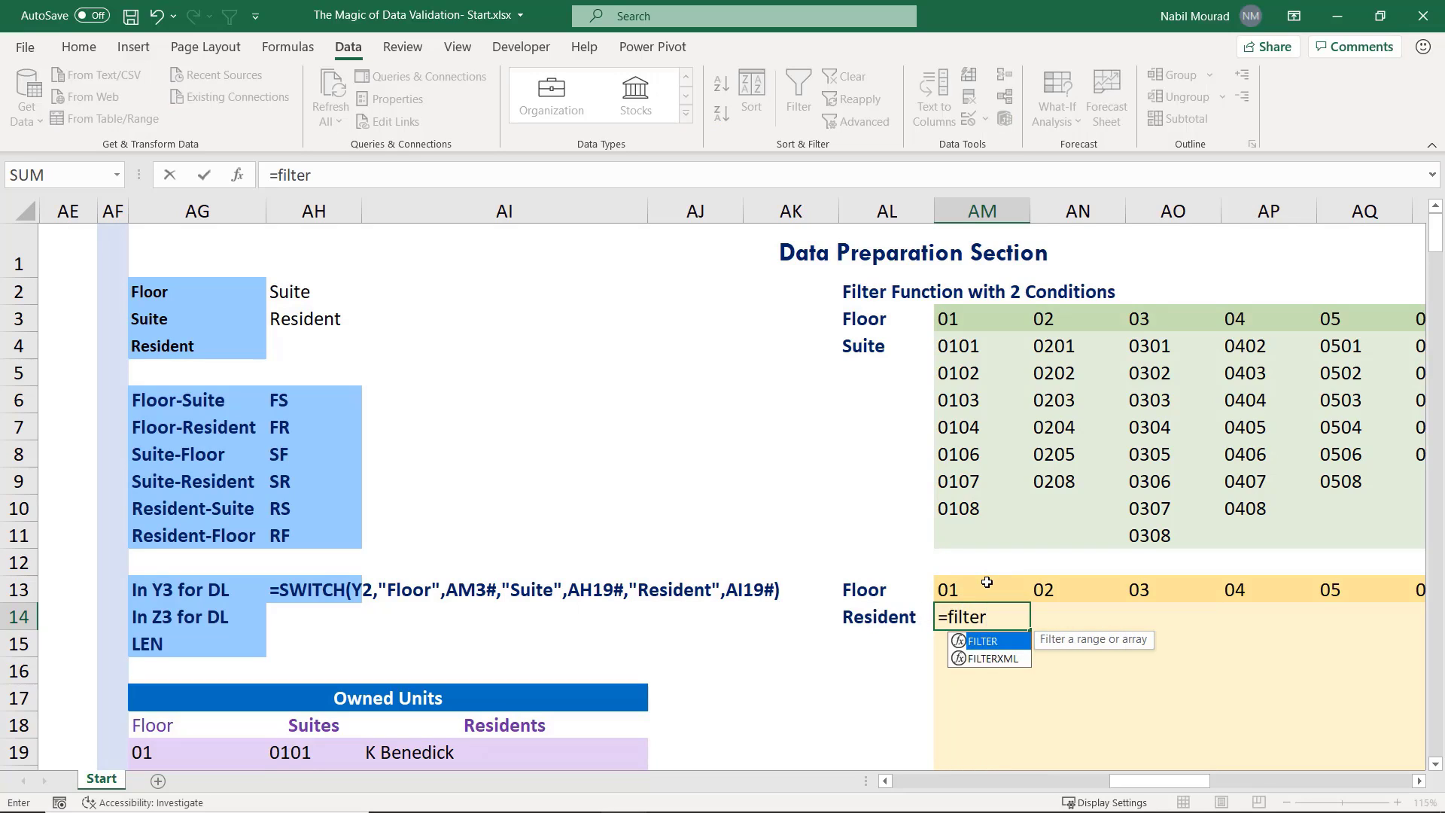
key(Tab)
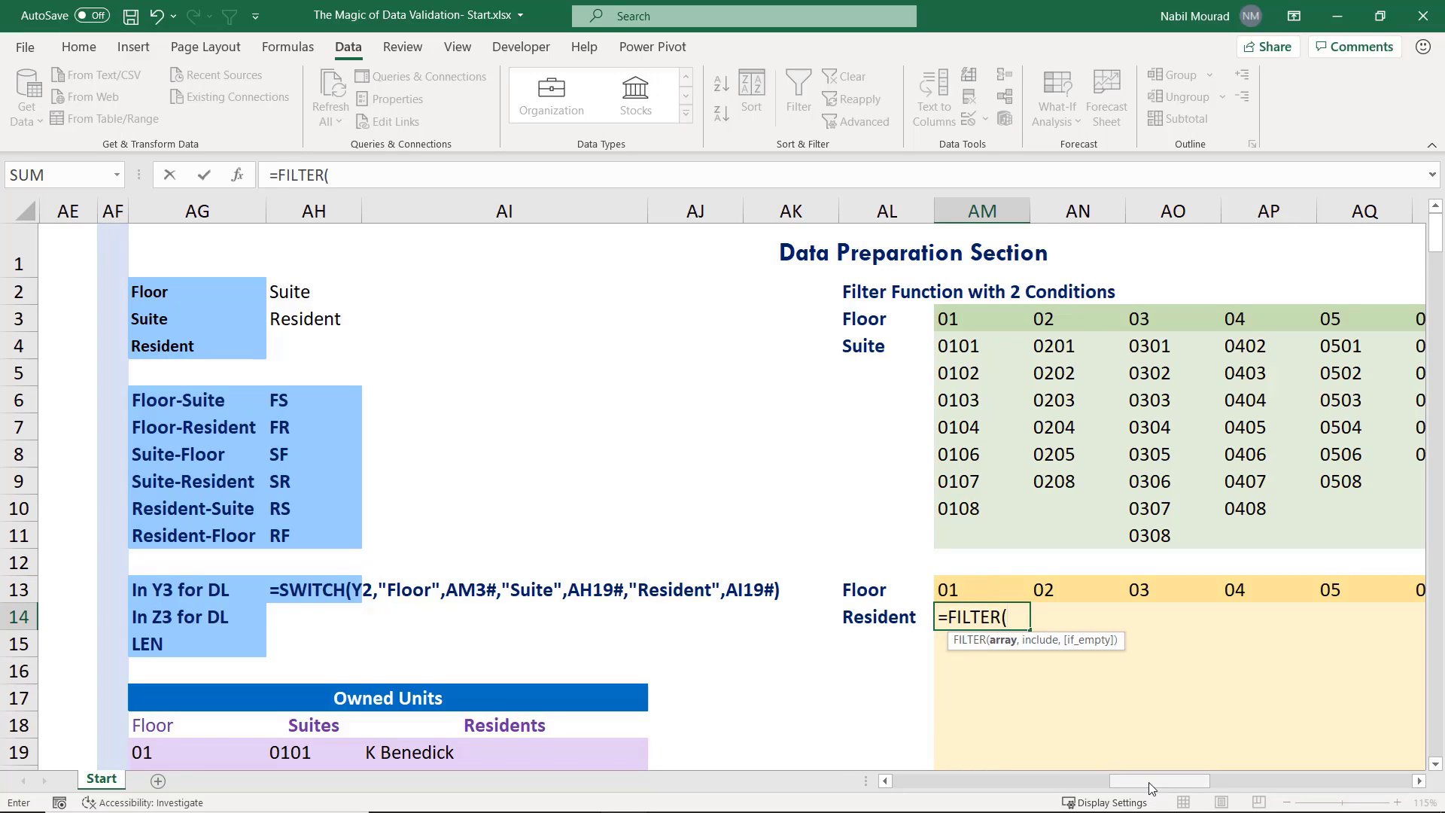
drag(1141, 780, 914, 778)
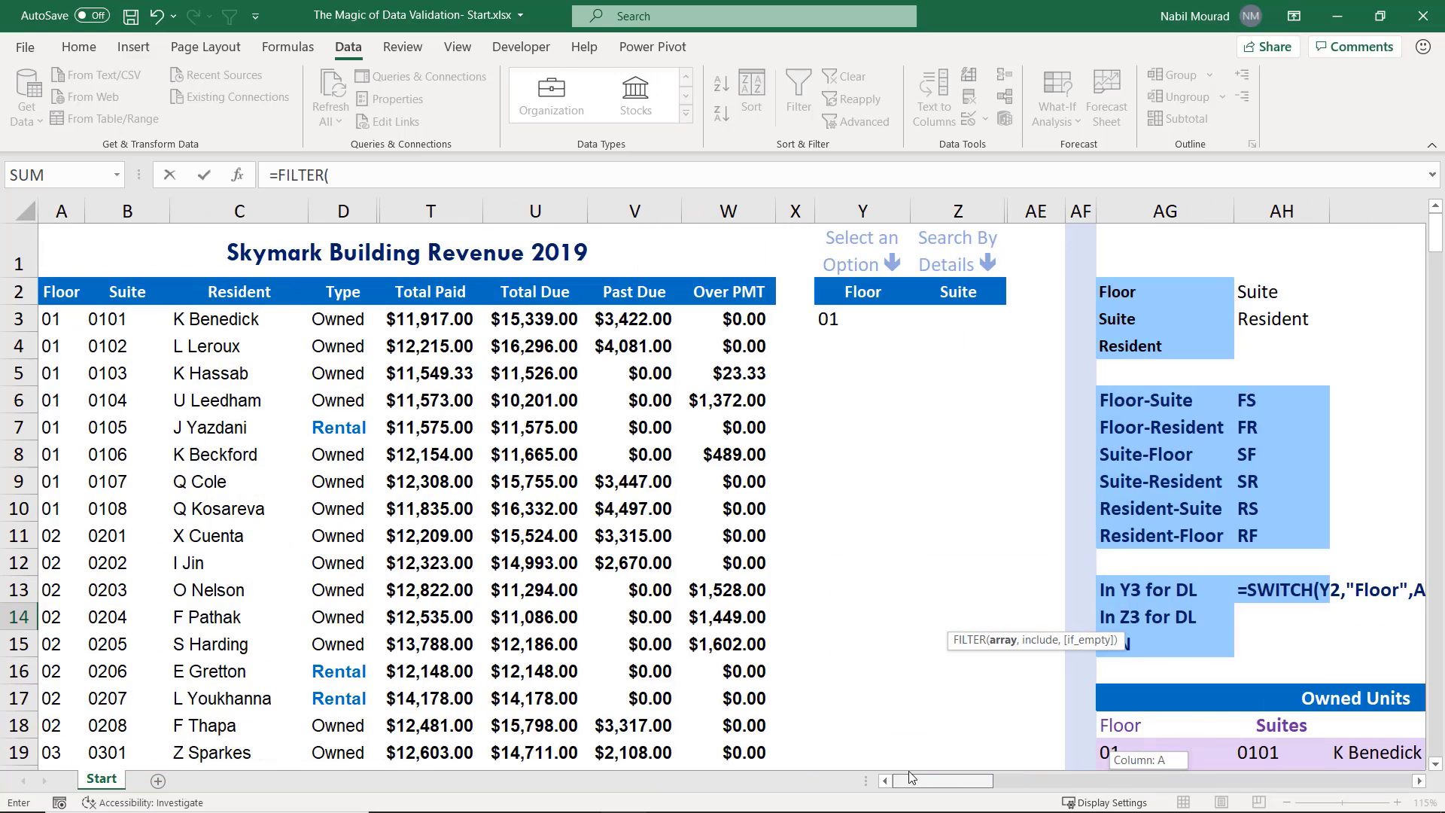
click(218, 321)
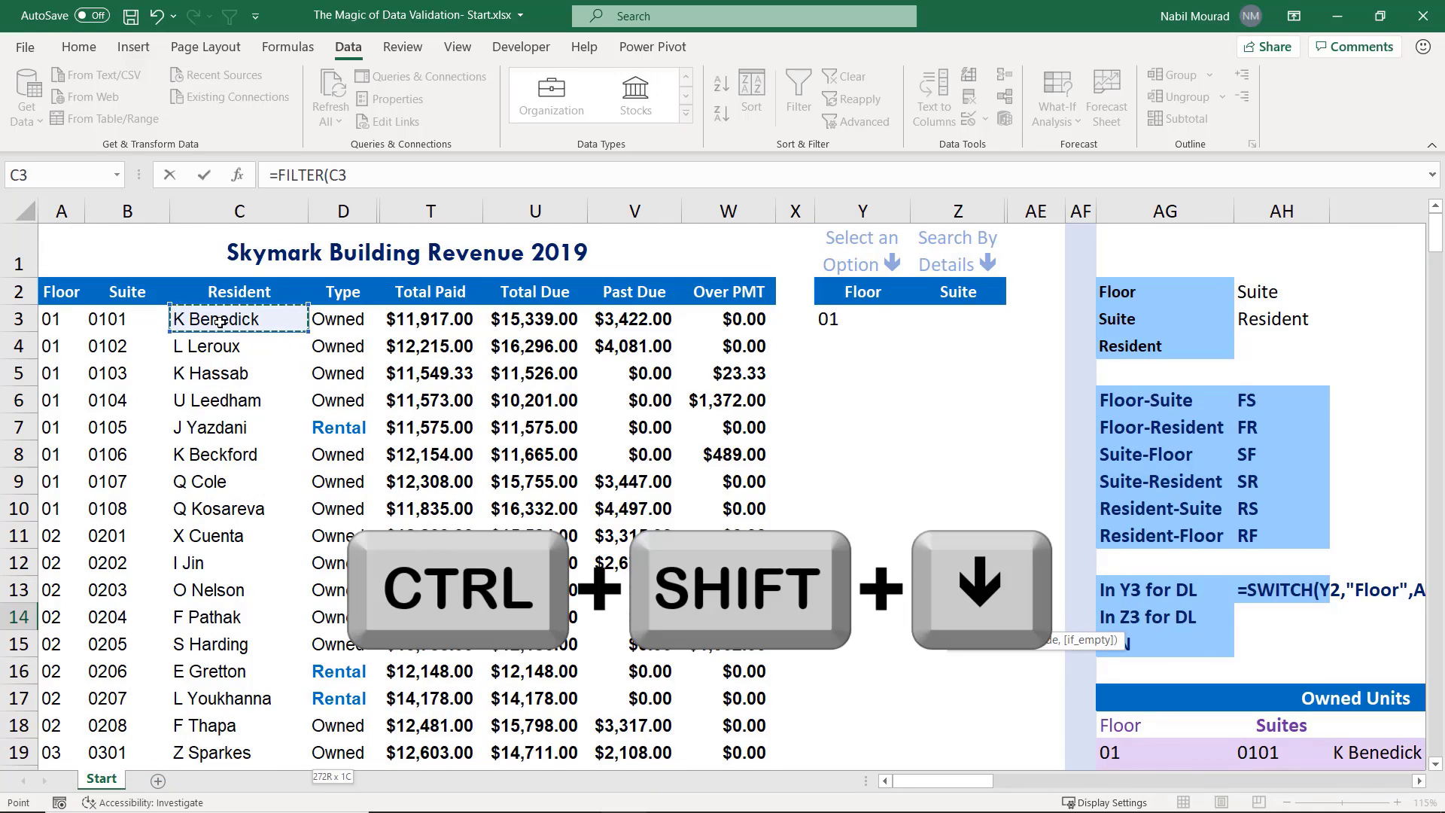
key(ctrl+shift+Down)
key(F4)
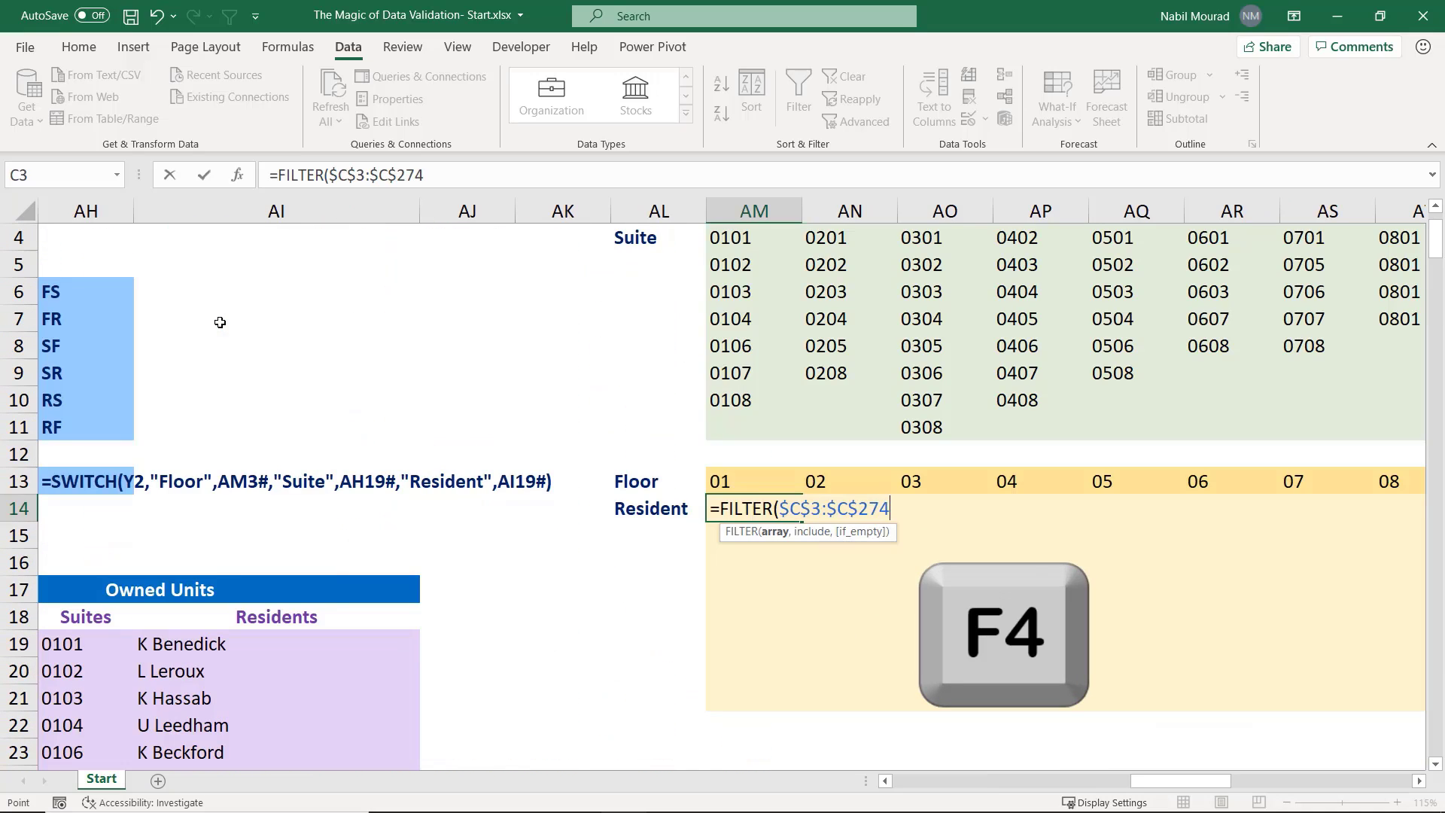
text(,)
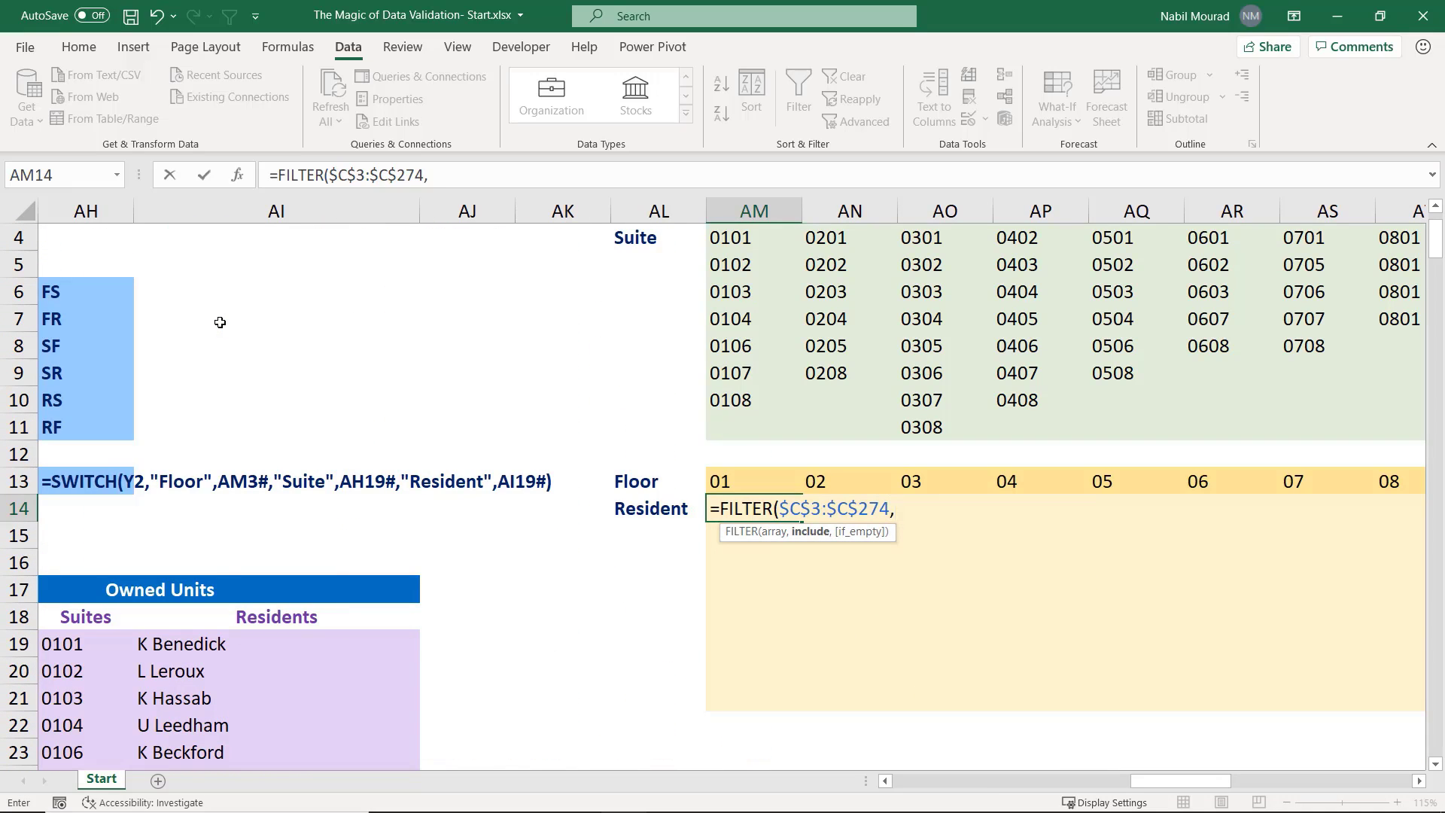
Add the floor condition ($A$3:$A$274=AM13) to the AM14 FILTER formula, followed by a multiplication sign and an opening parenthesis
text(()
drag(1177, 782, 941, 782)
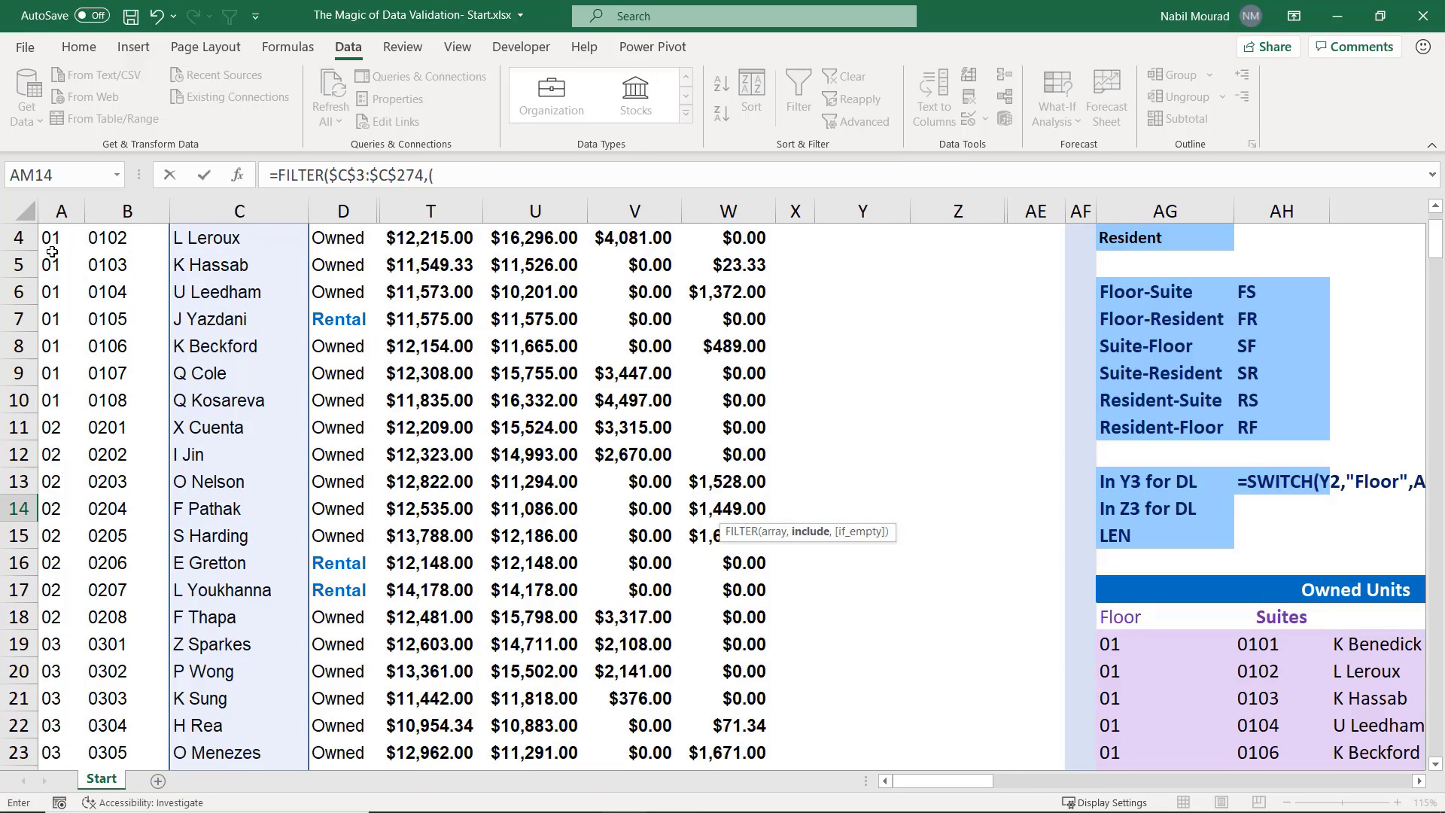
scroll(50, 250, up, 1)
click(51, 322)
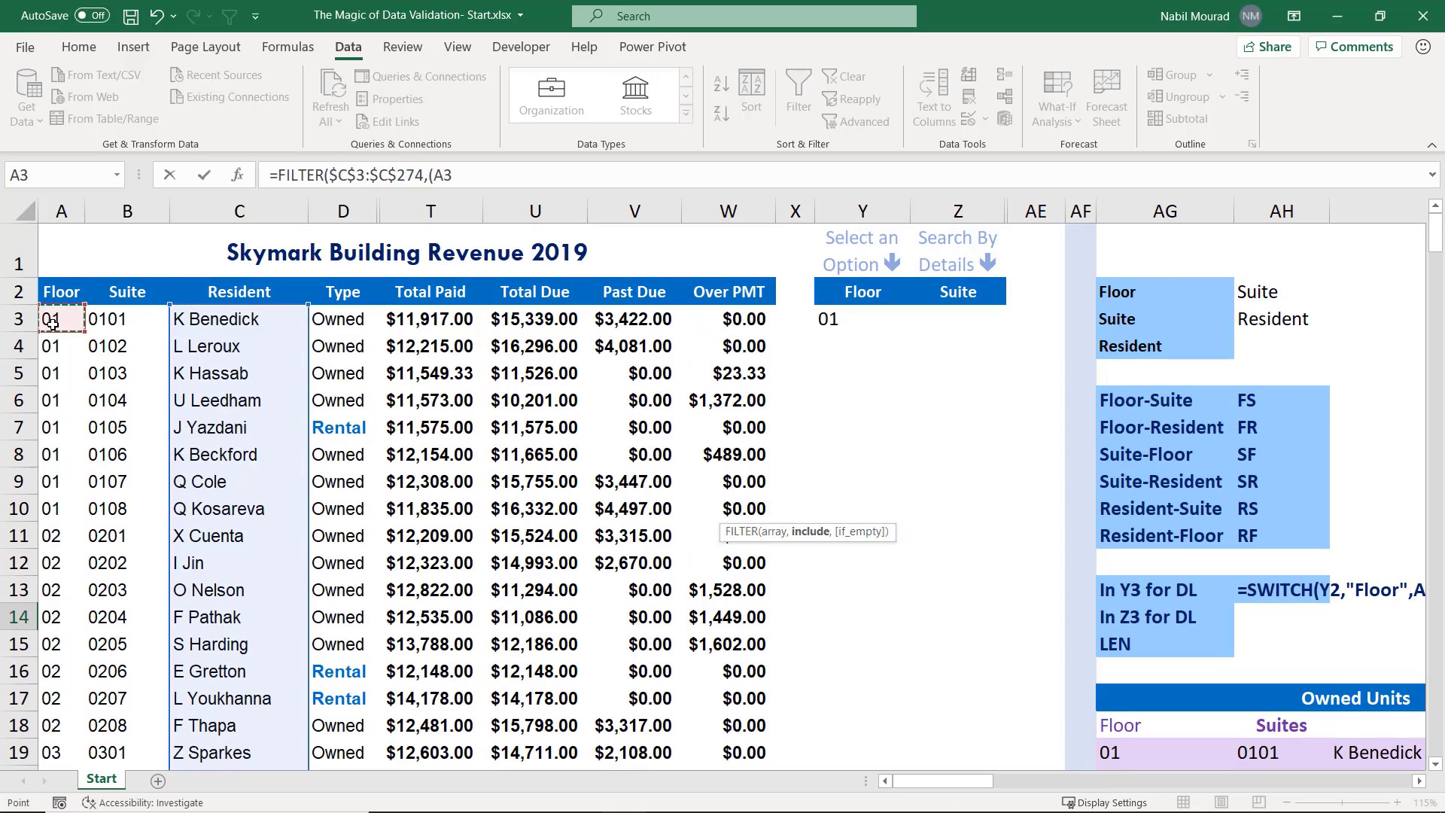
key(ctrl+shift+Down)
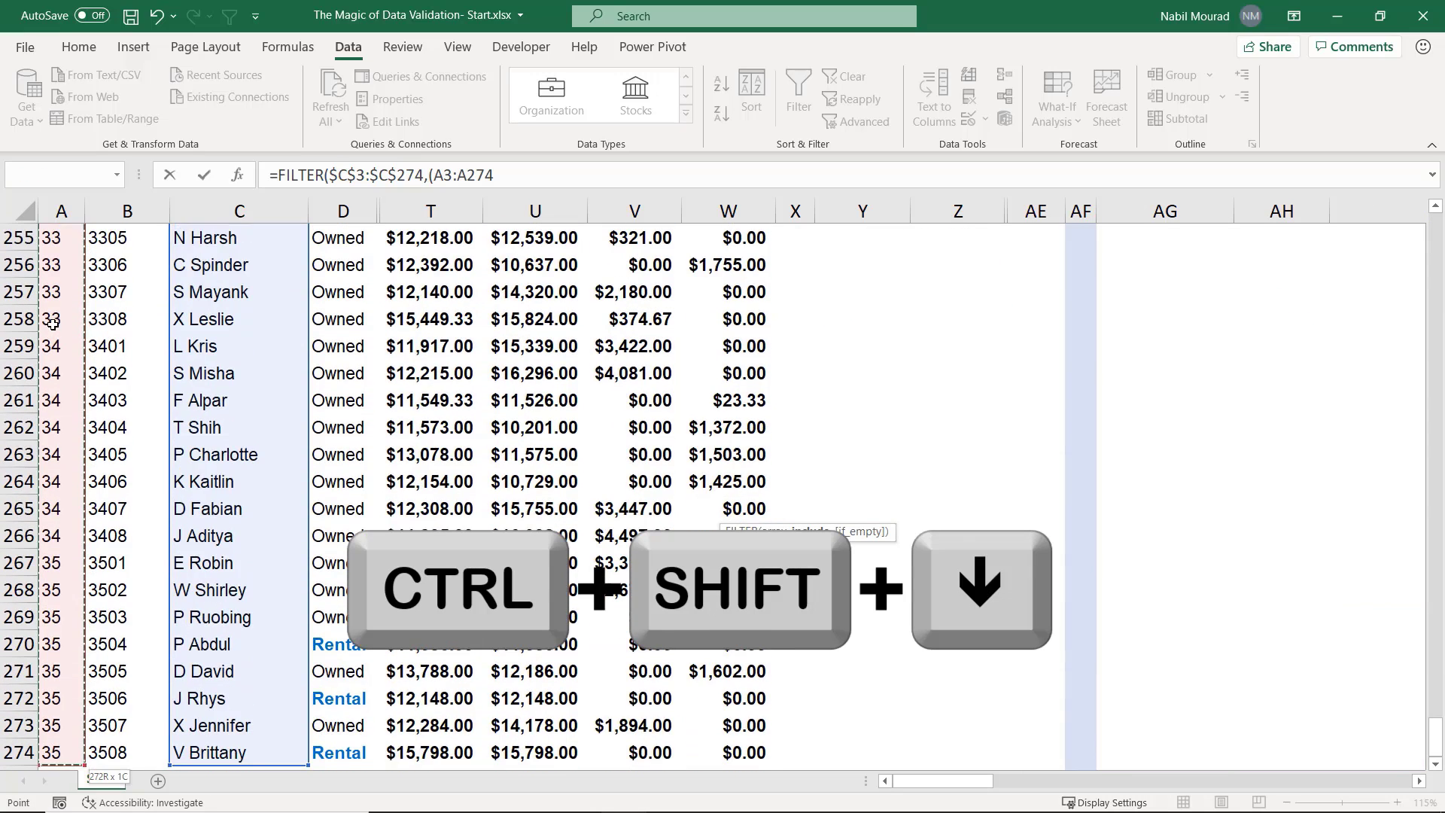
key(F4)
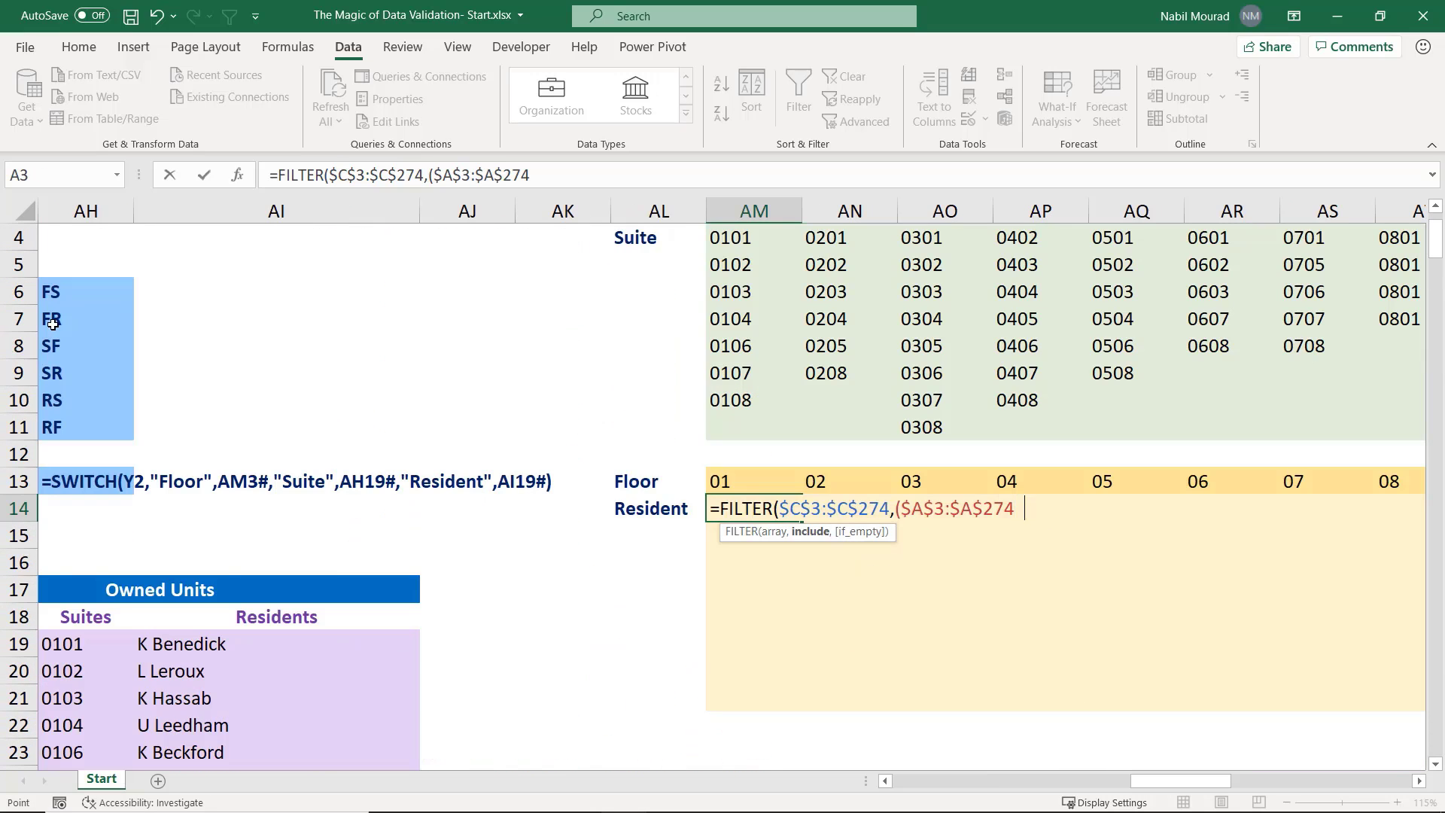
text(=)
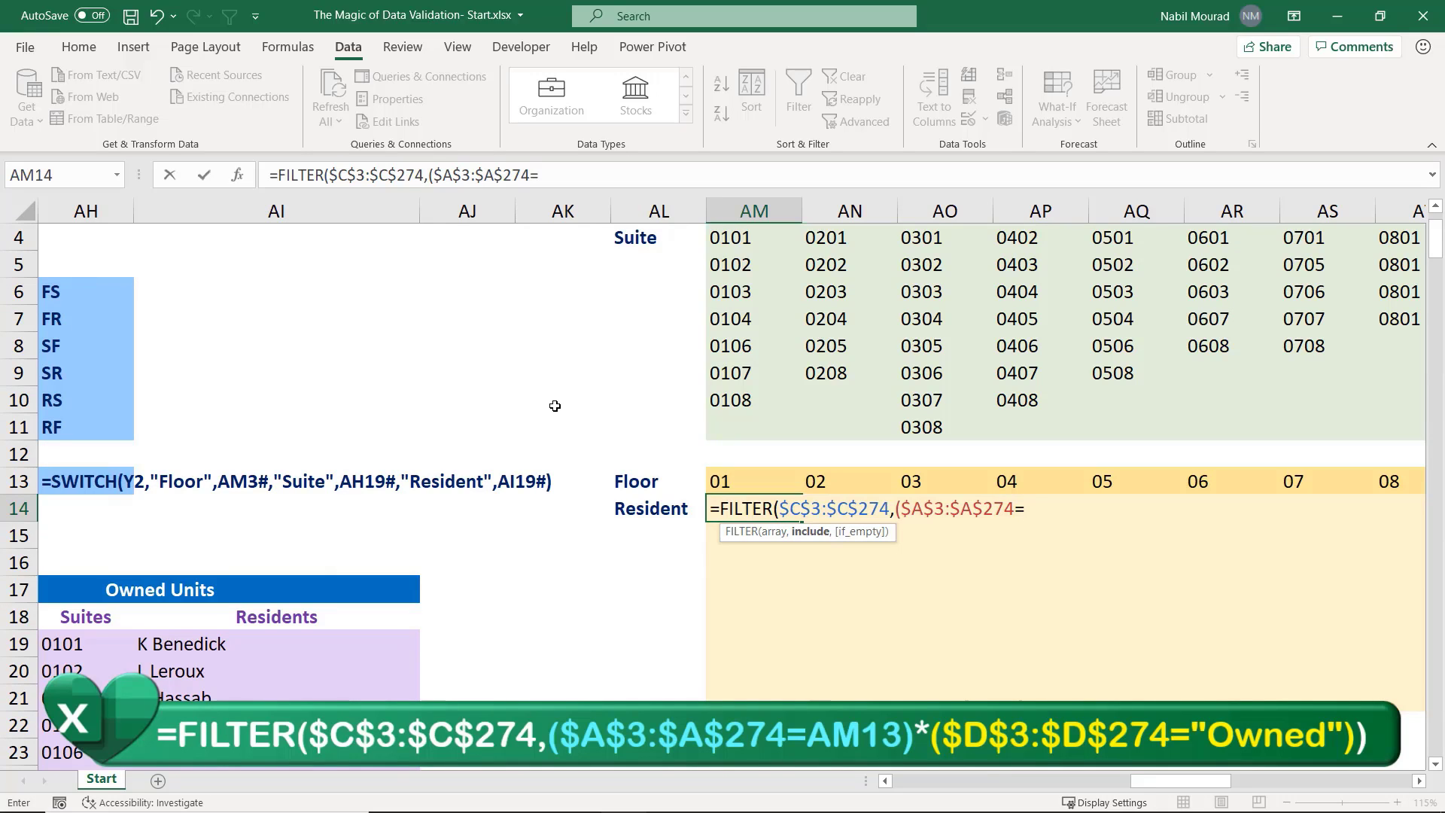
click(727, 481)
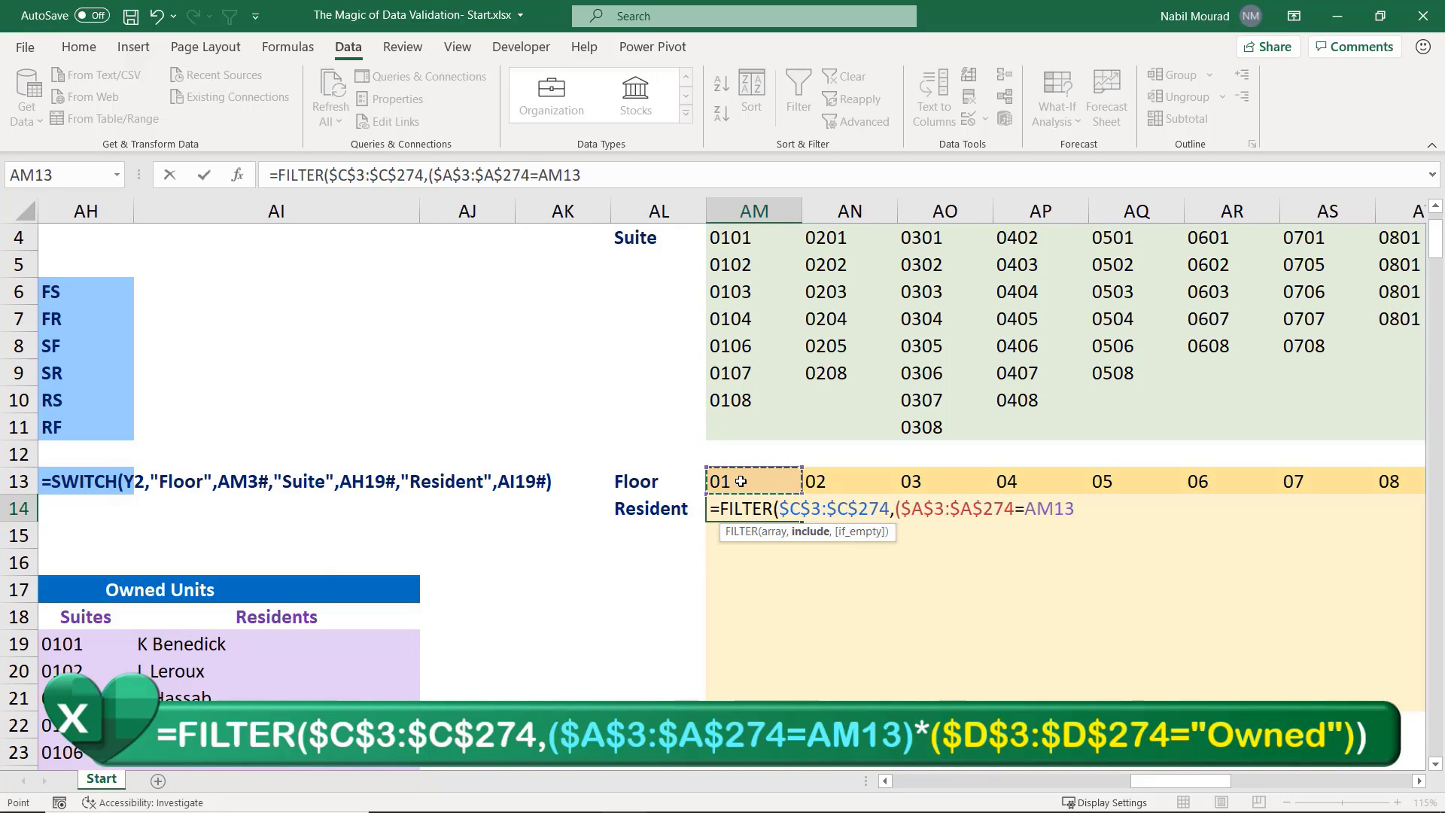
text()*()
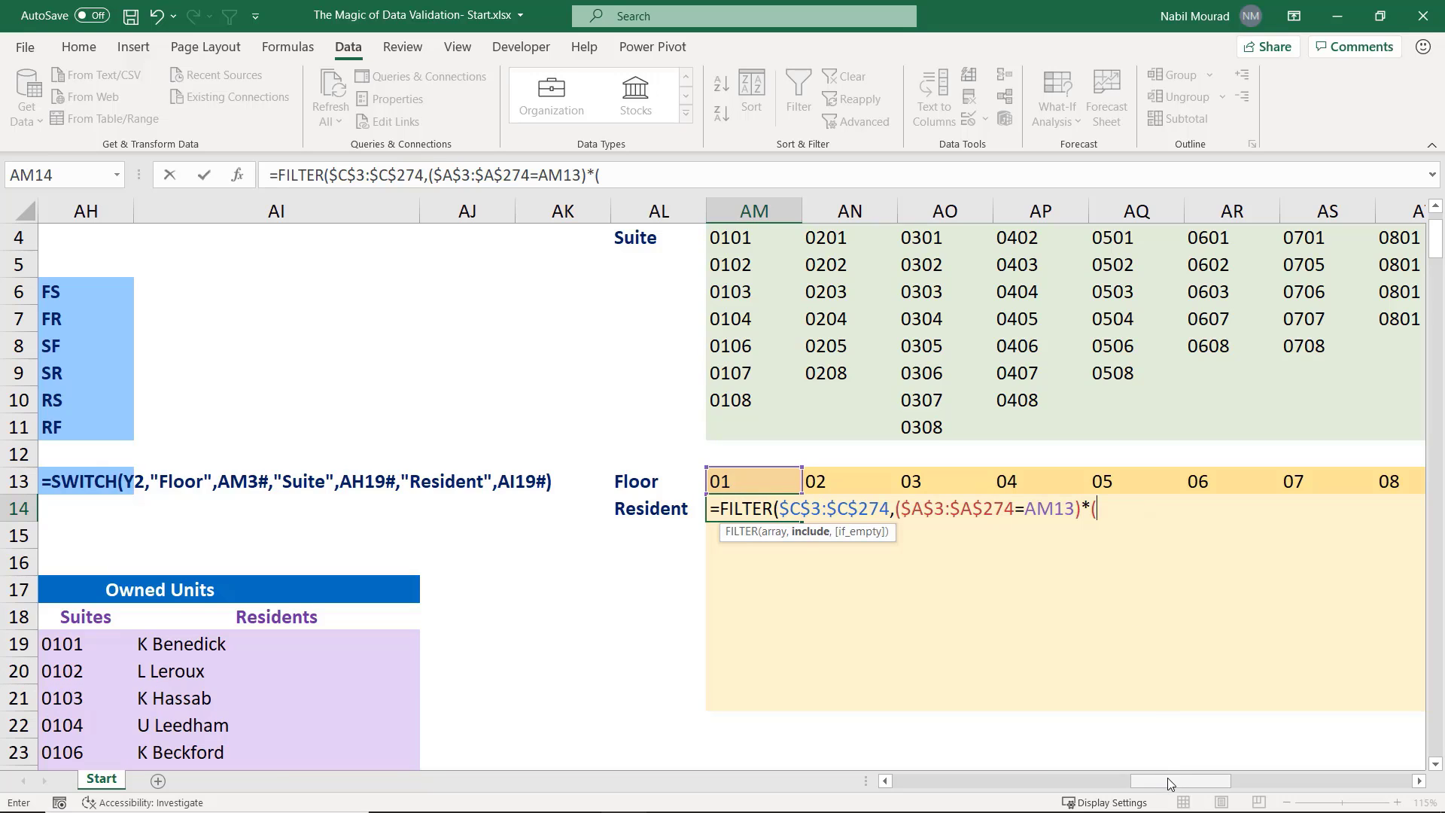
Add the second condition ($D$3:$D$274="Owned") and complete the FILTER formula in AM14
drag(1169, 780, 931, 779)
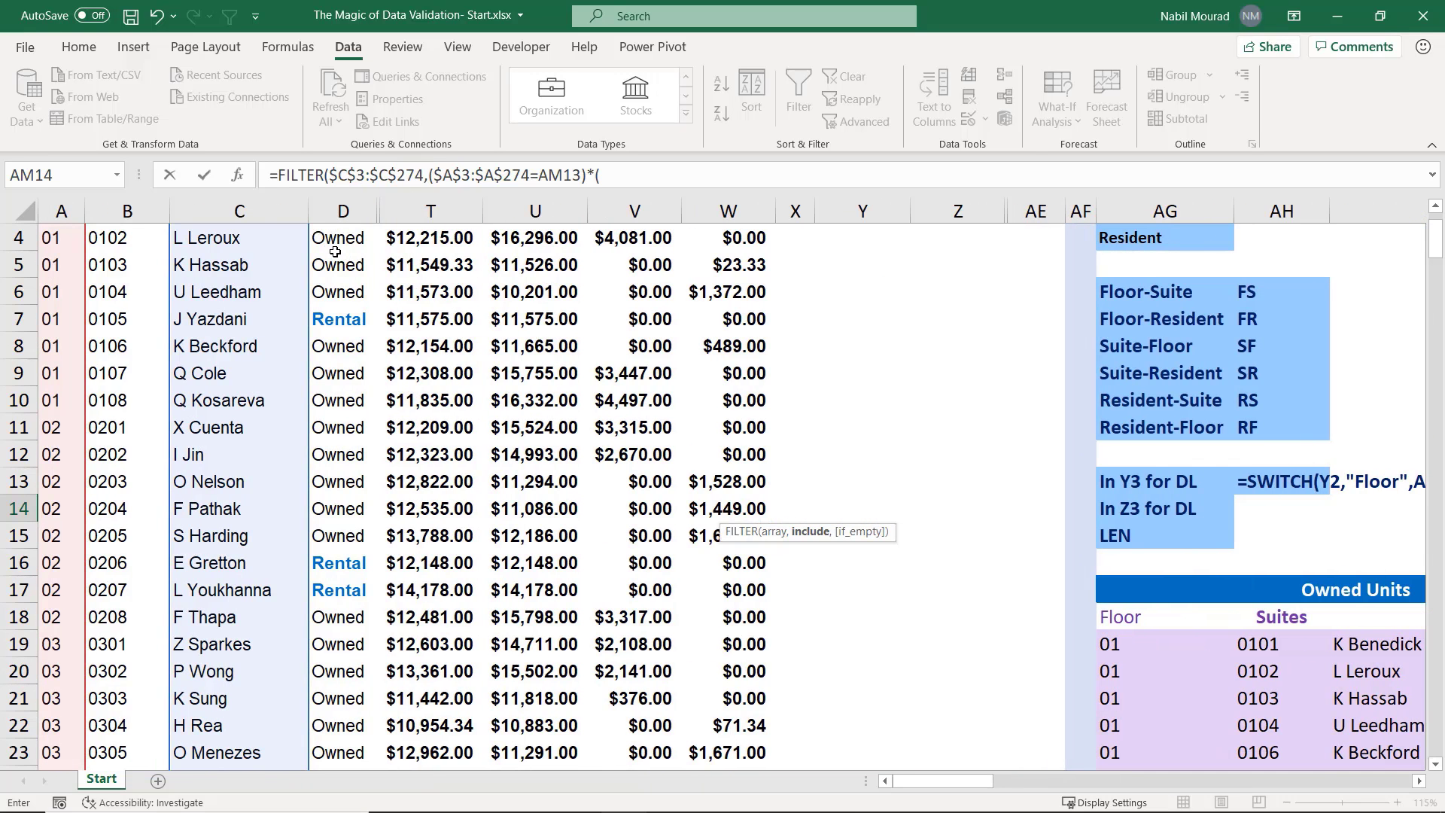
scroll(335, 252, up, 1)
click(350, 322)
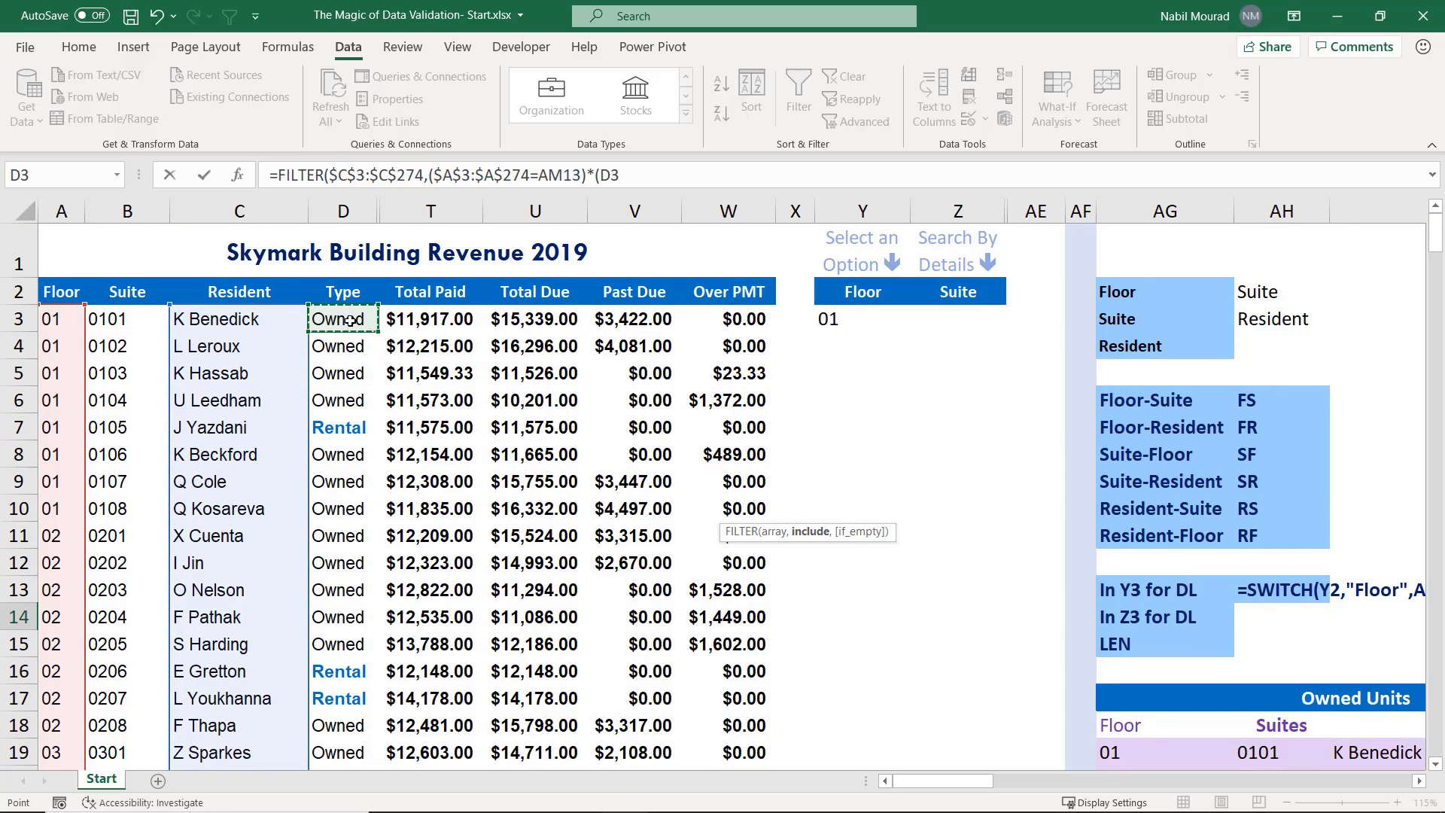
key(ctrl+shift+Down)
key(F4)
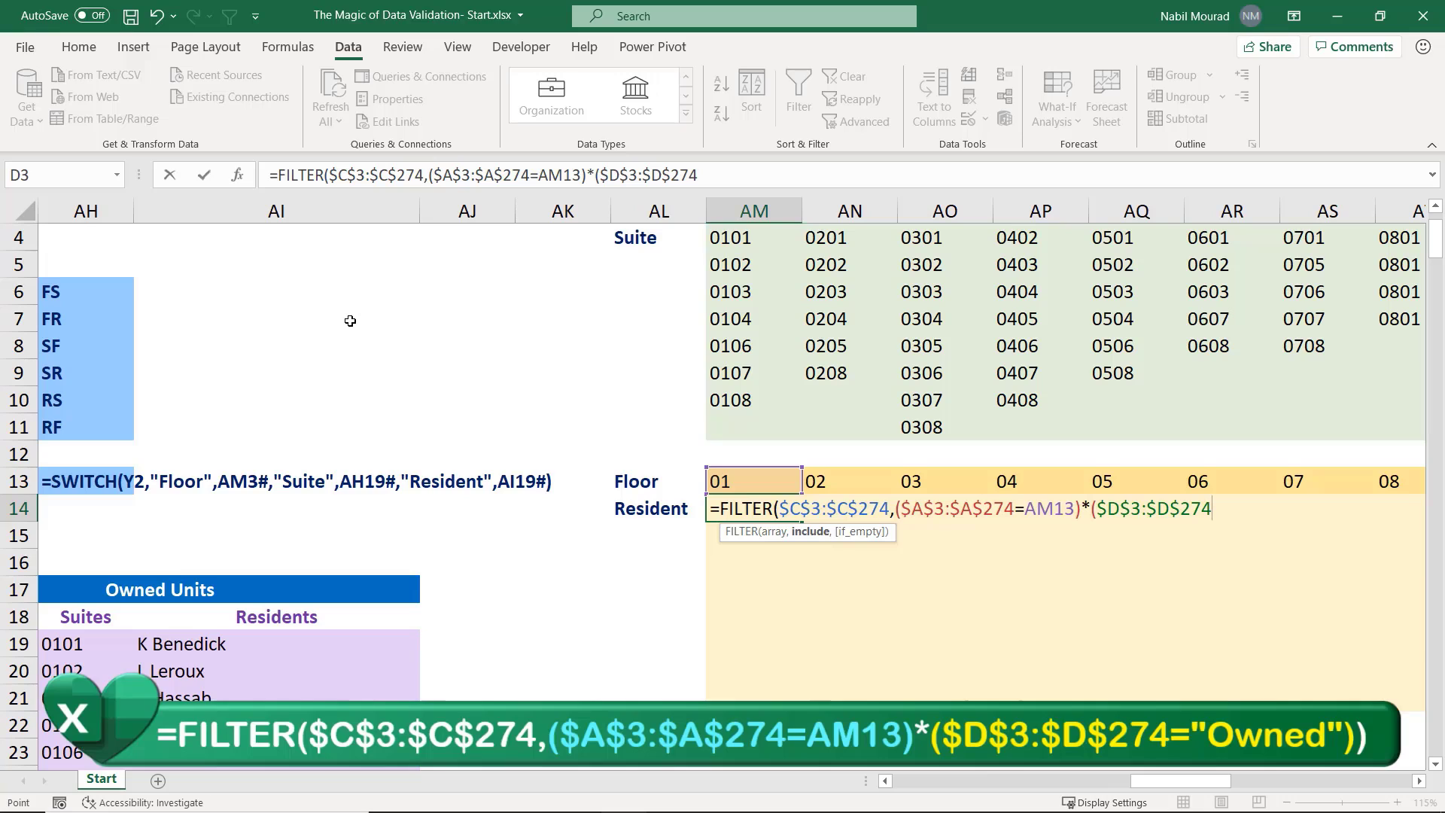
text(="Owned)
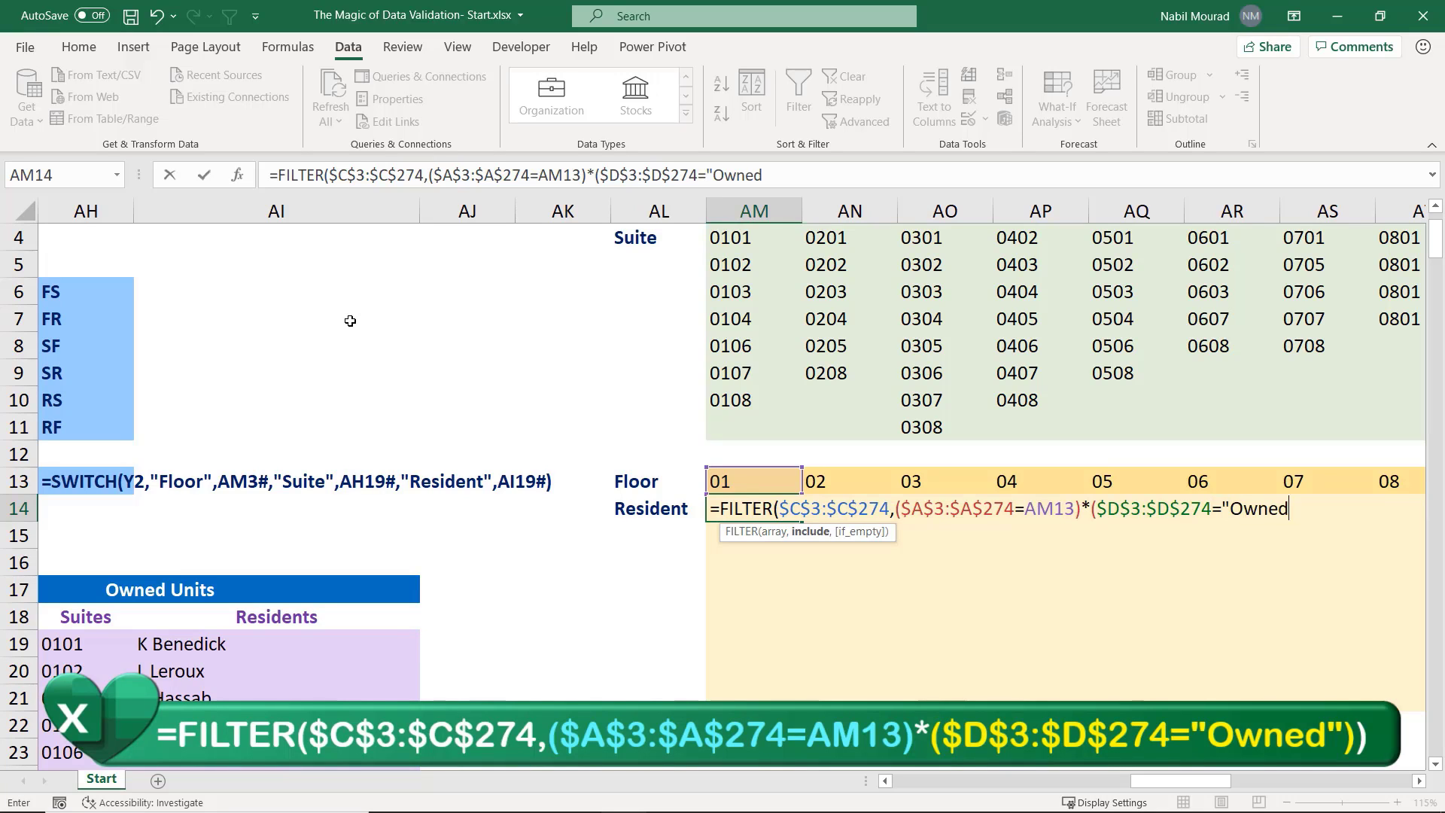
text(")))
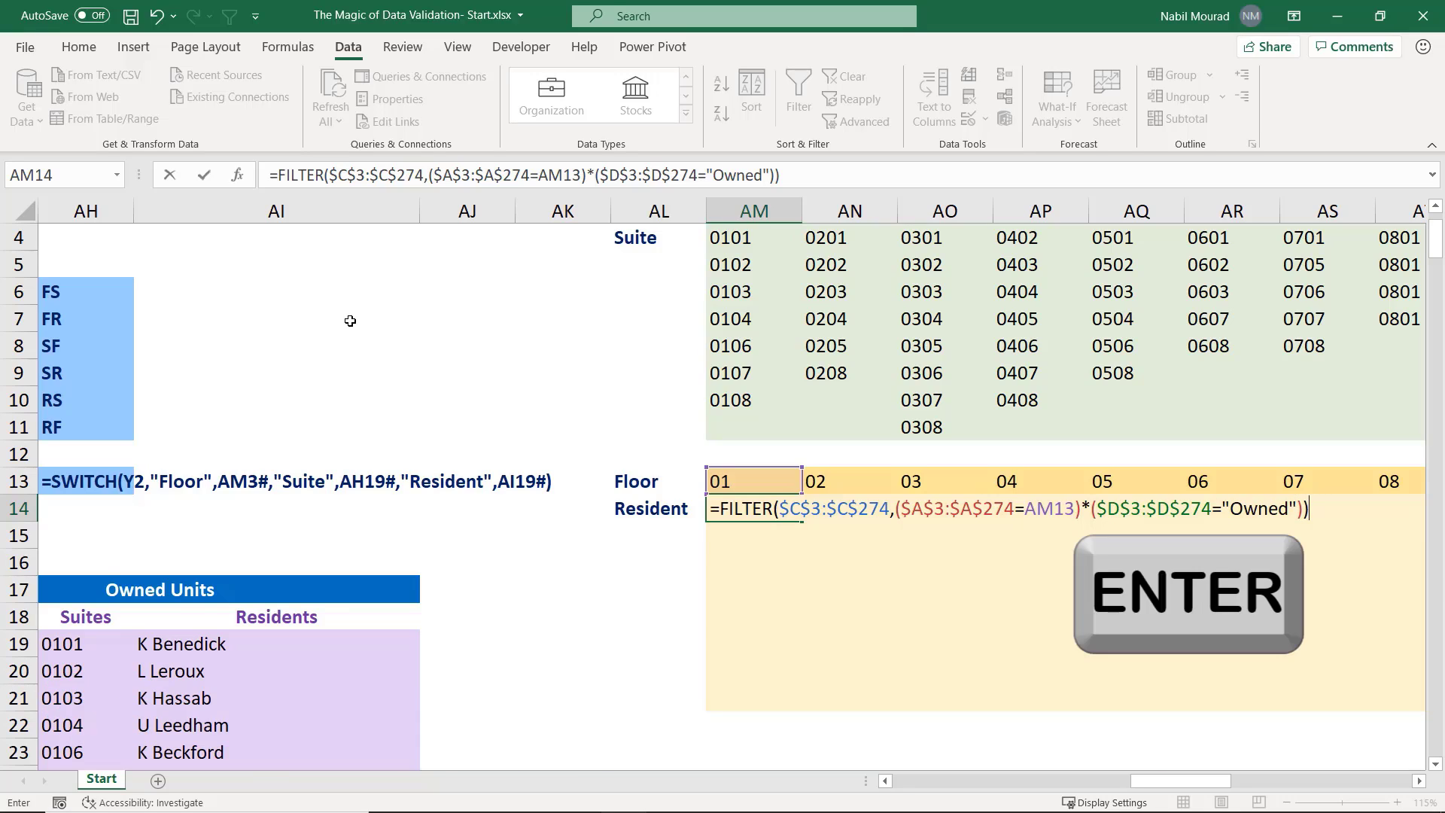
key(Return)
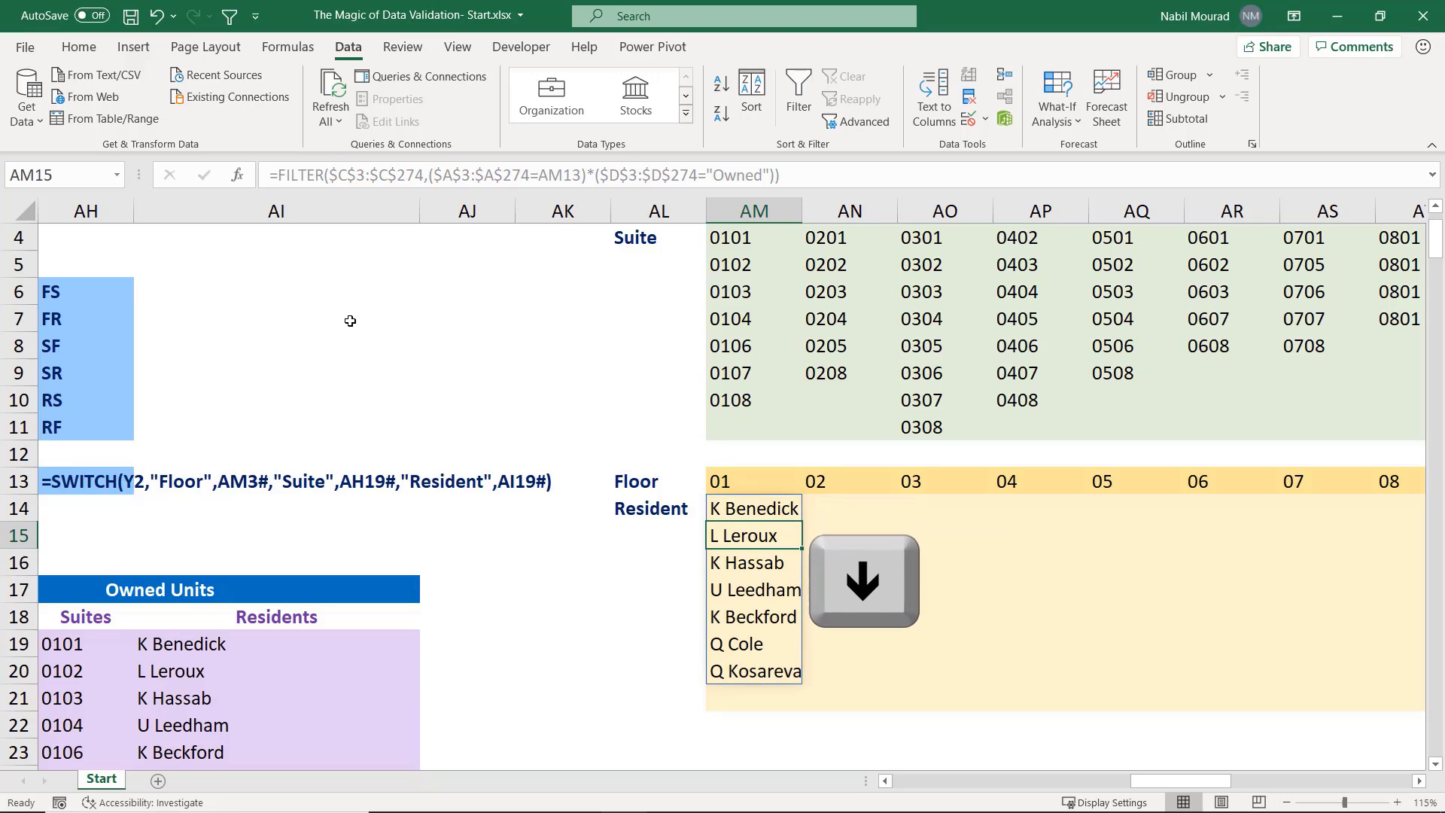
Fill the AM14 resident formula across row 14 to BT14, under floor 35
click(783, 509)
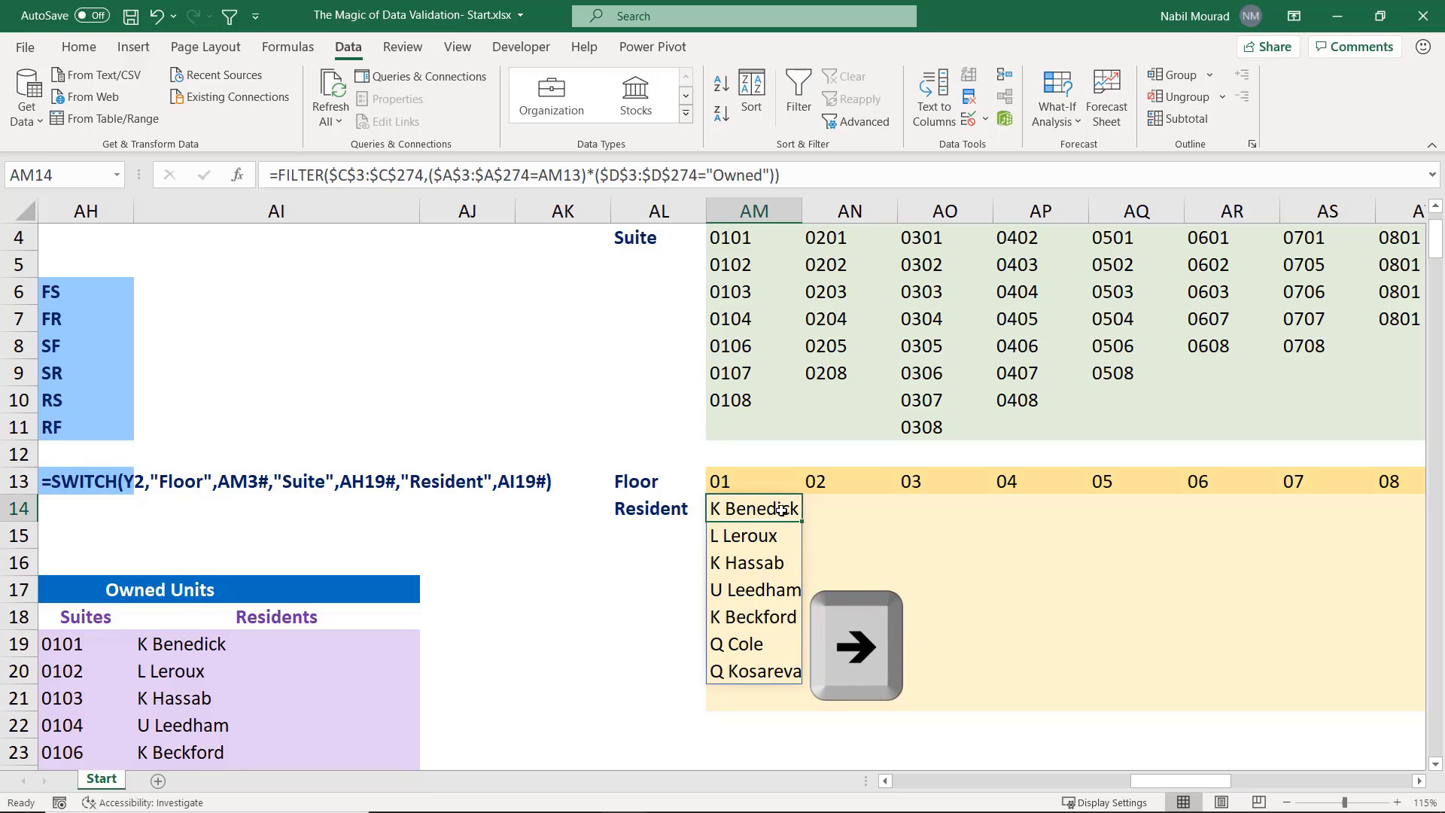
drag(804, 520, 1442, 526)
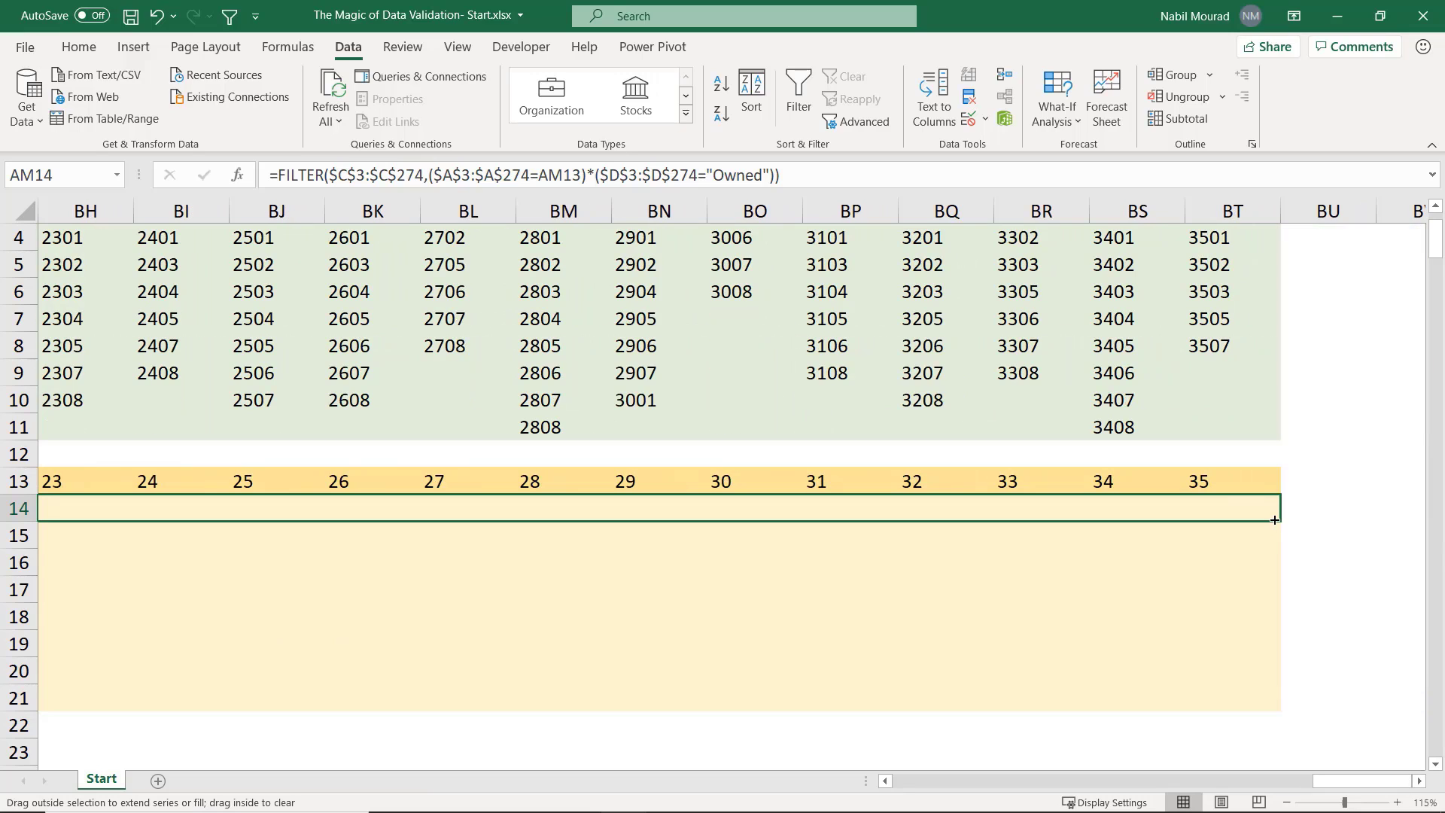
drag(1274, 520, 1274, 520)
Start an XLOOKUP formula in AI6, beside Floor-Suite, with Y3 as the lookup value and AM3# as the lookup array
scroll(1274, 520, left, 10)
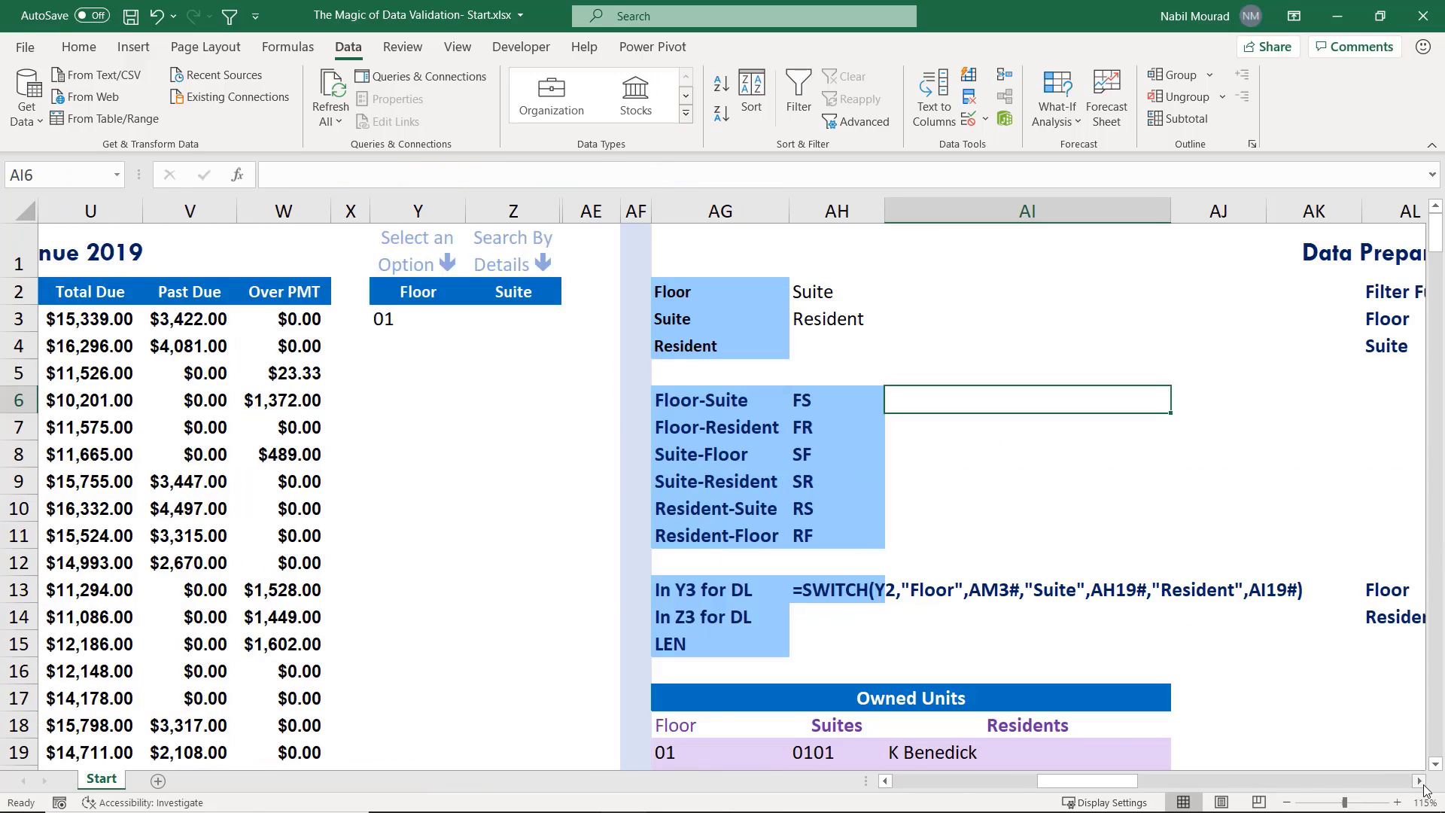
click(1420, 781)
click(1420, 781)
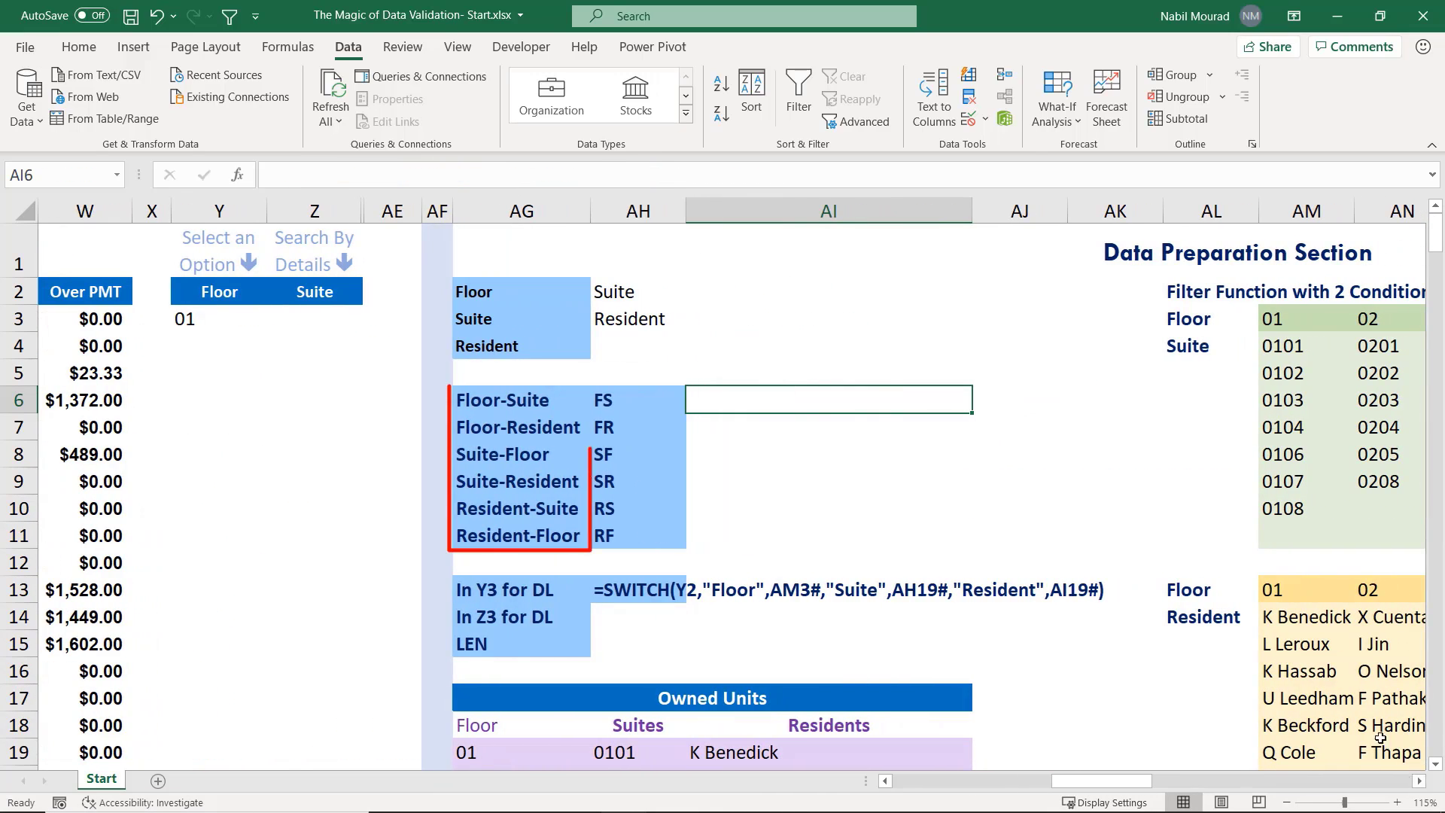
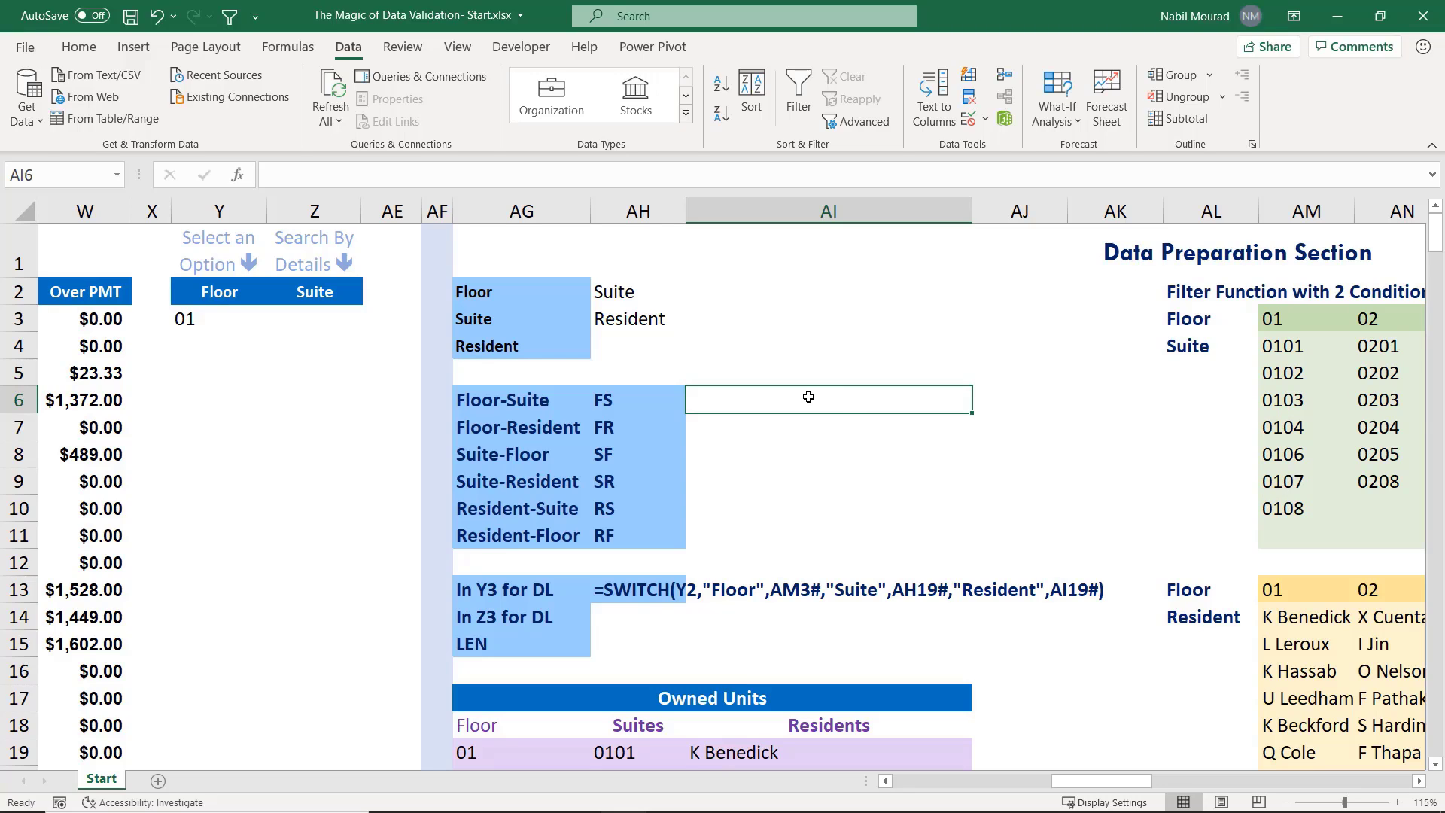
text(=xloo)
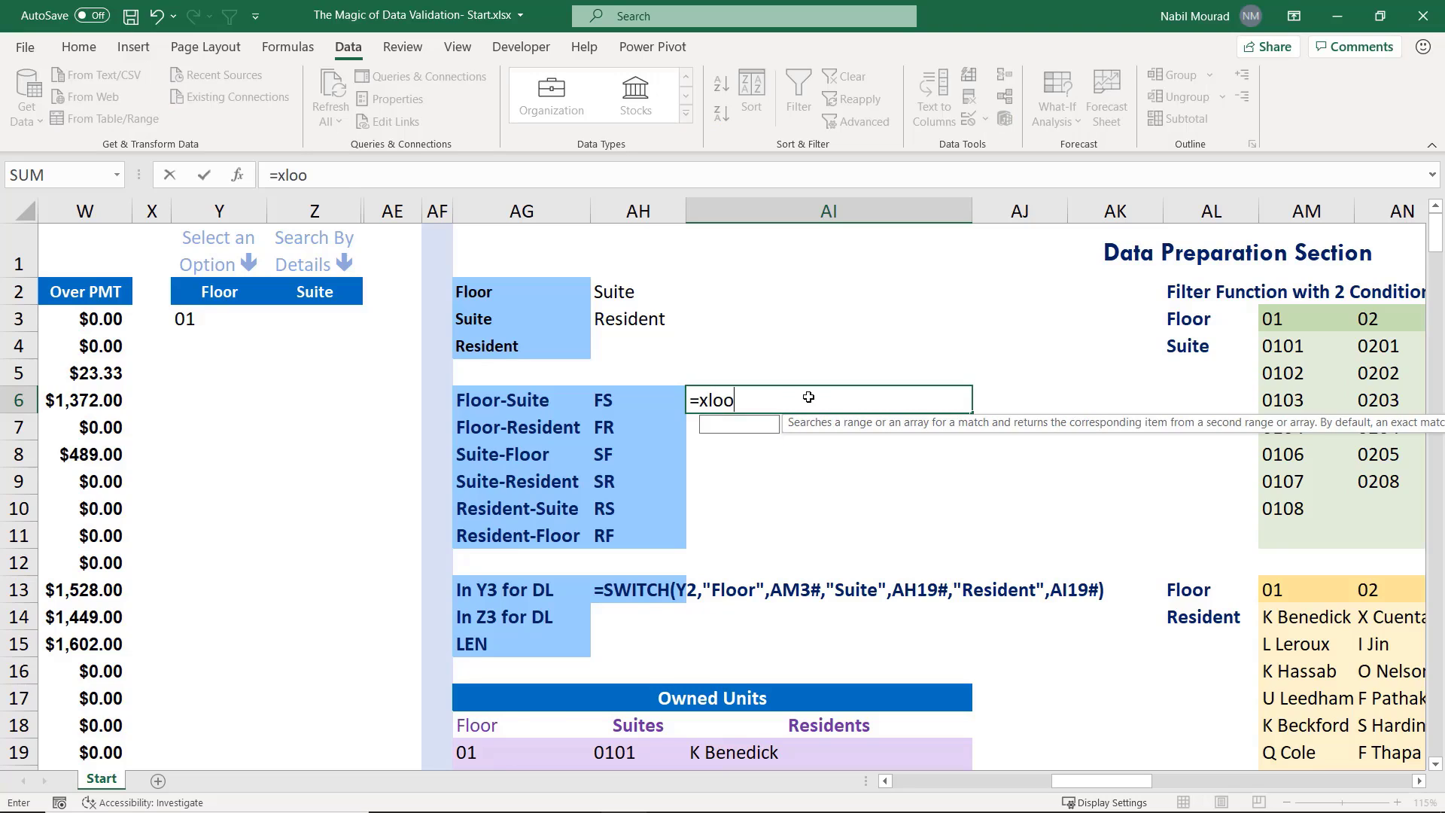
key(Tab)
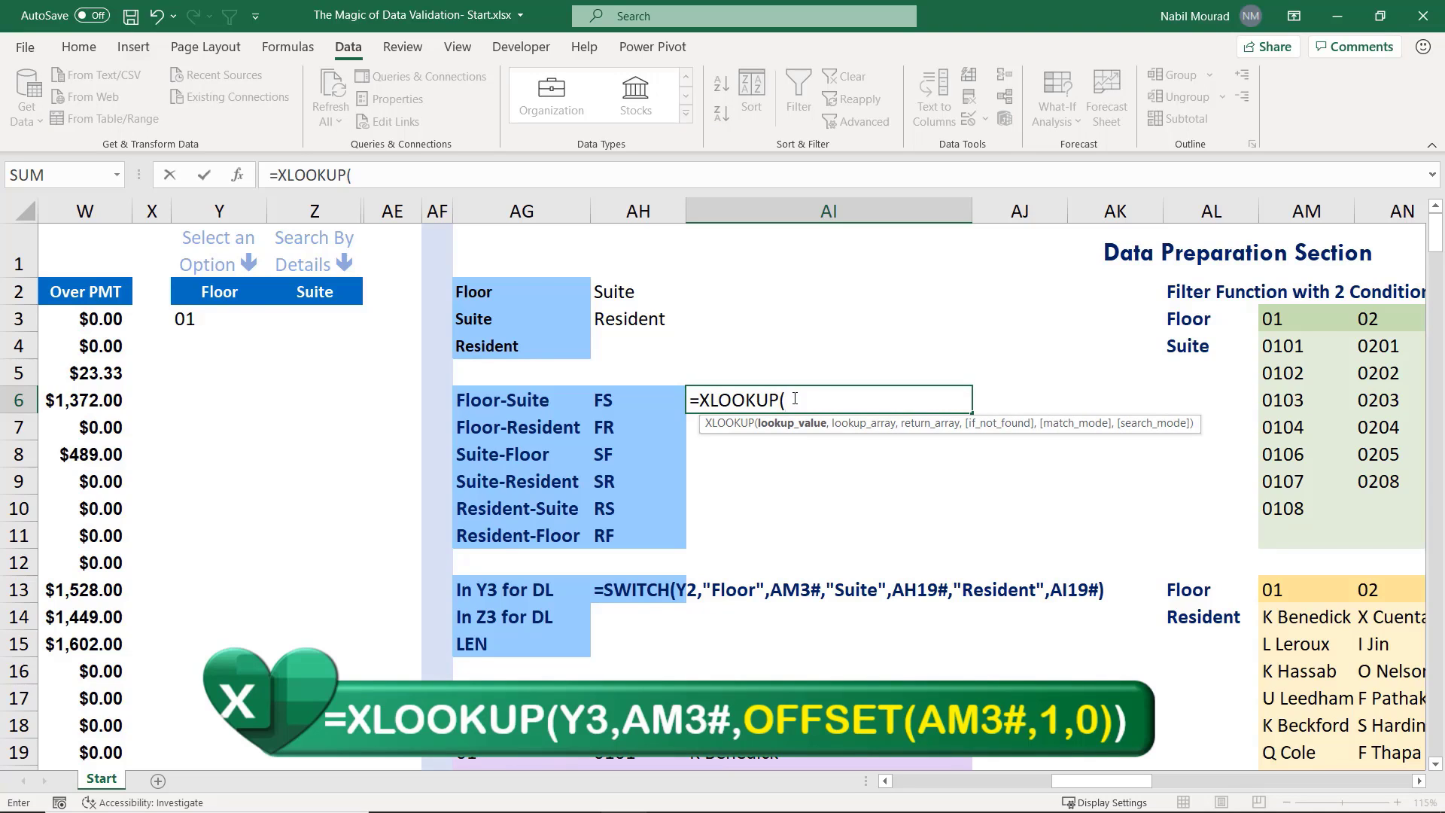
click(188, 319)
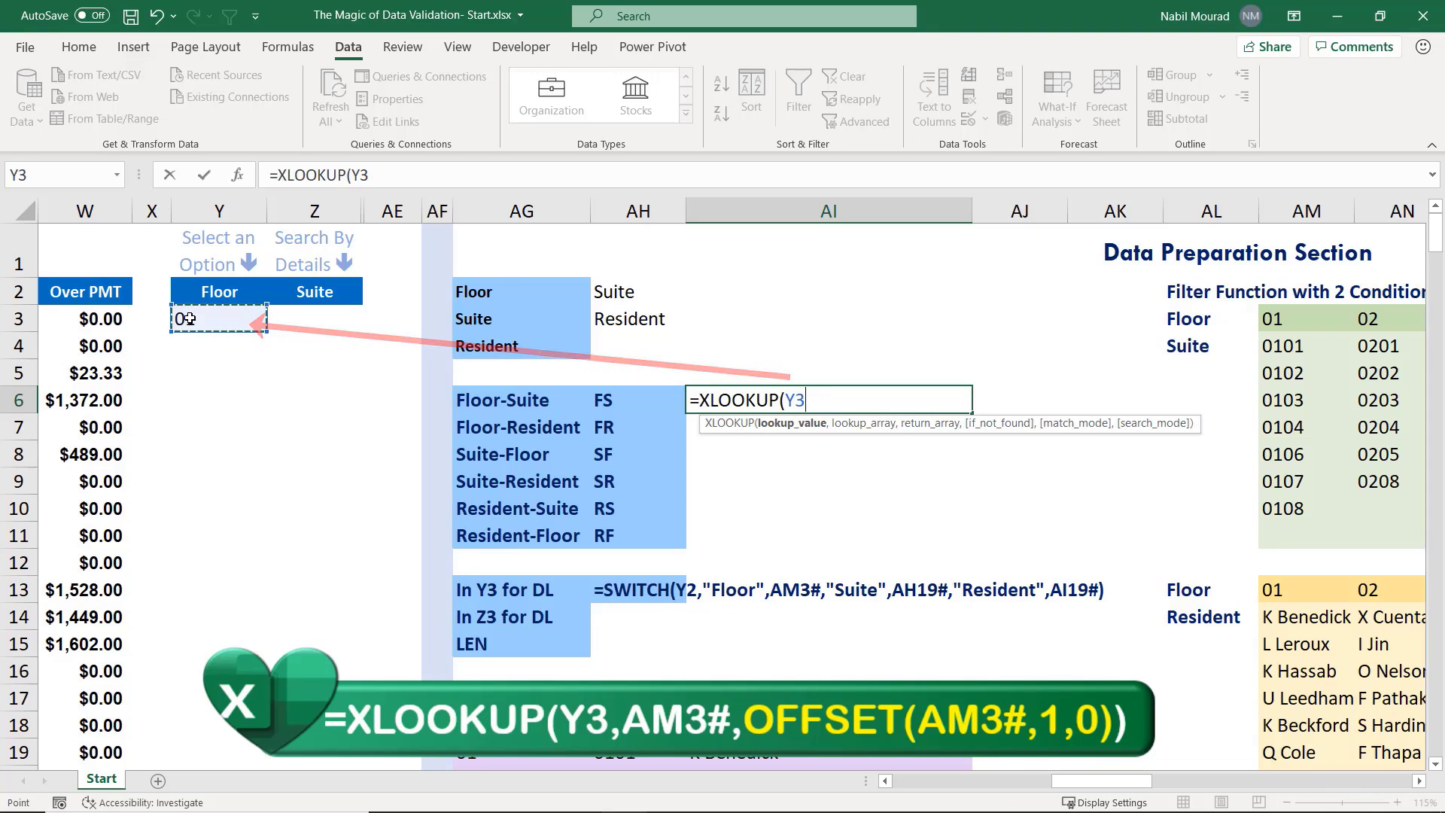
text(,)
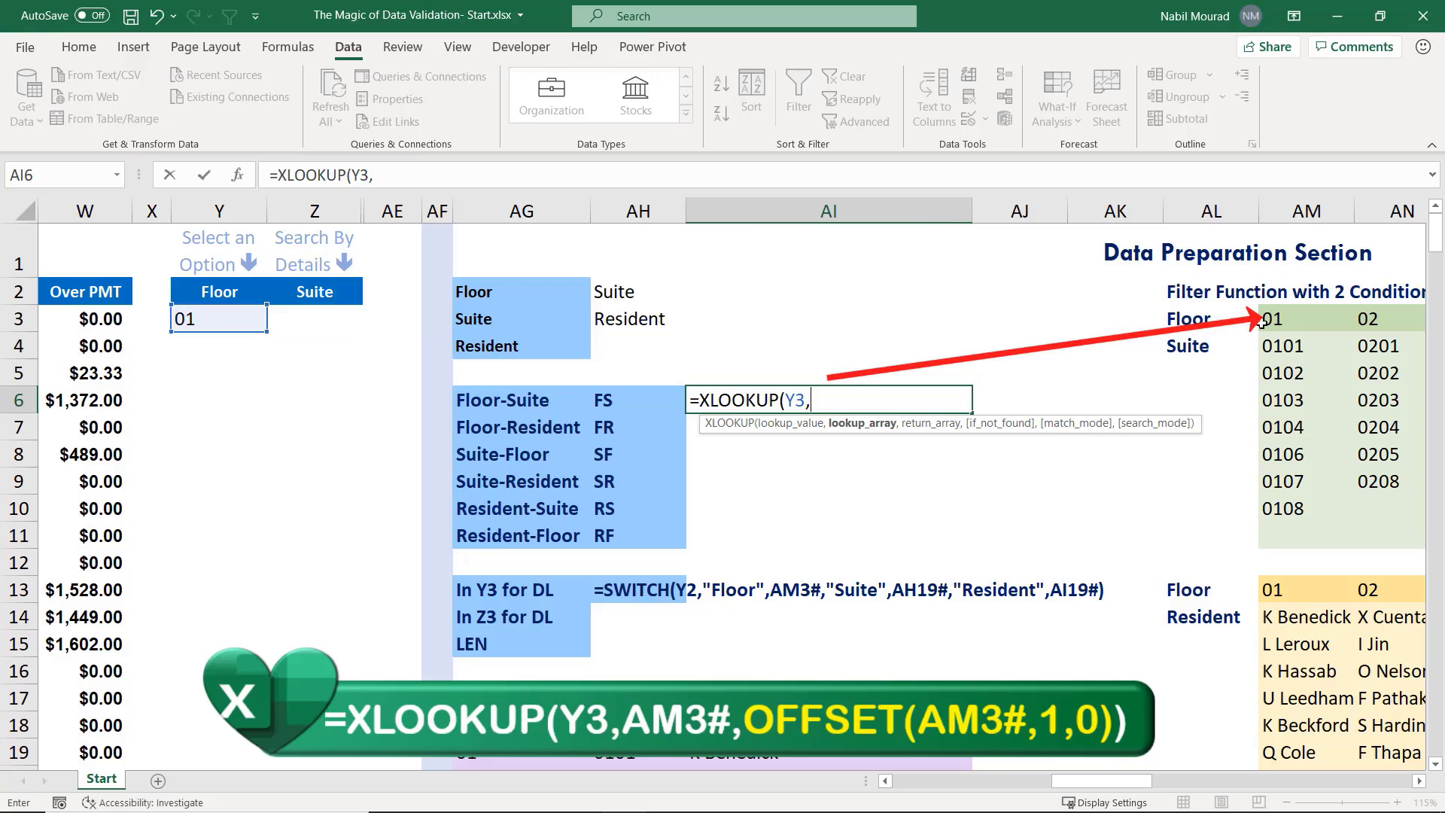
click(1290, 319)
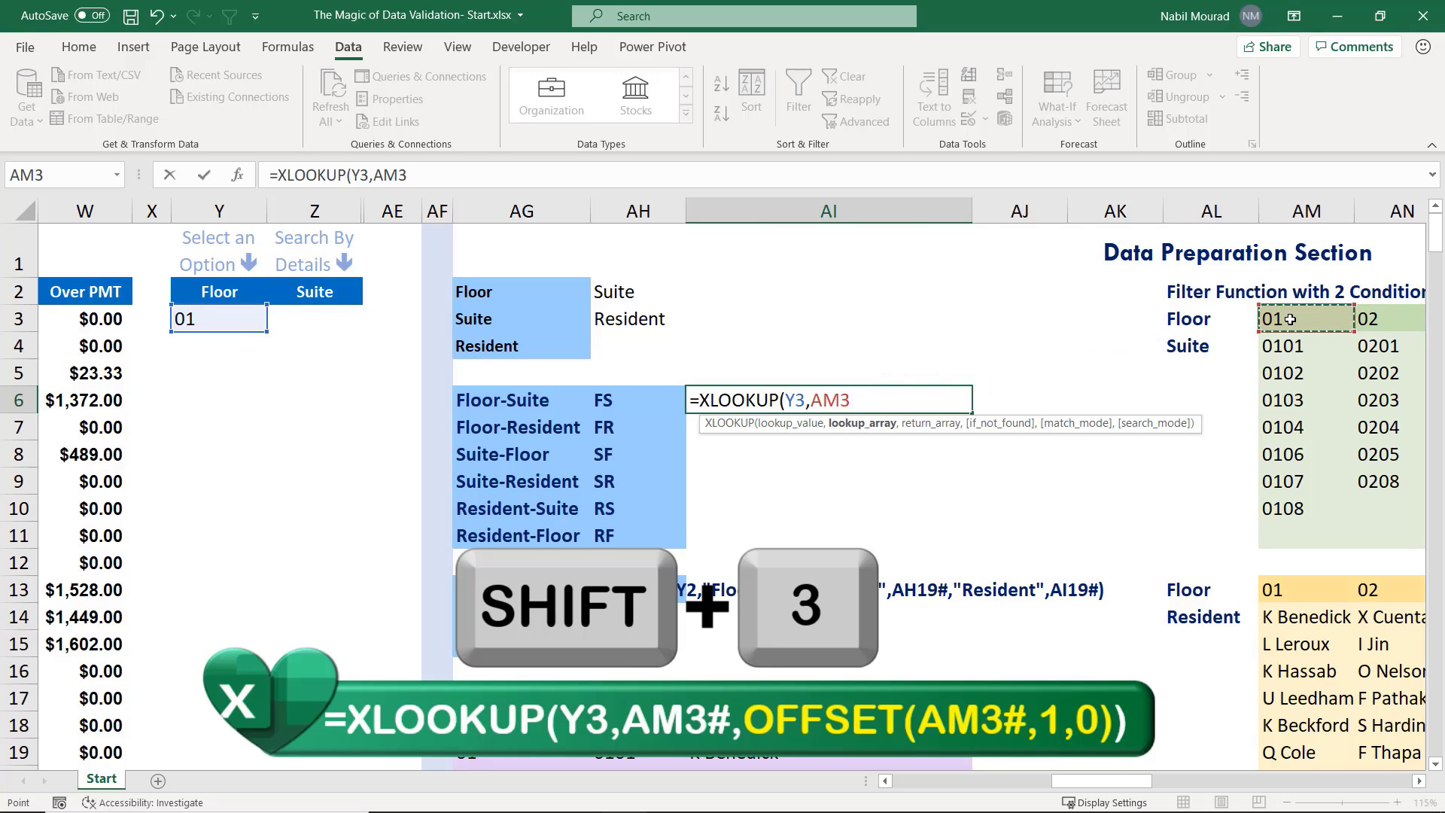
text(#)
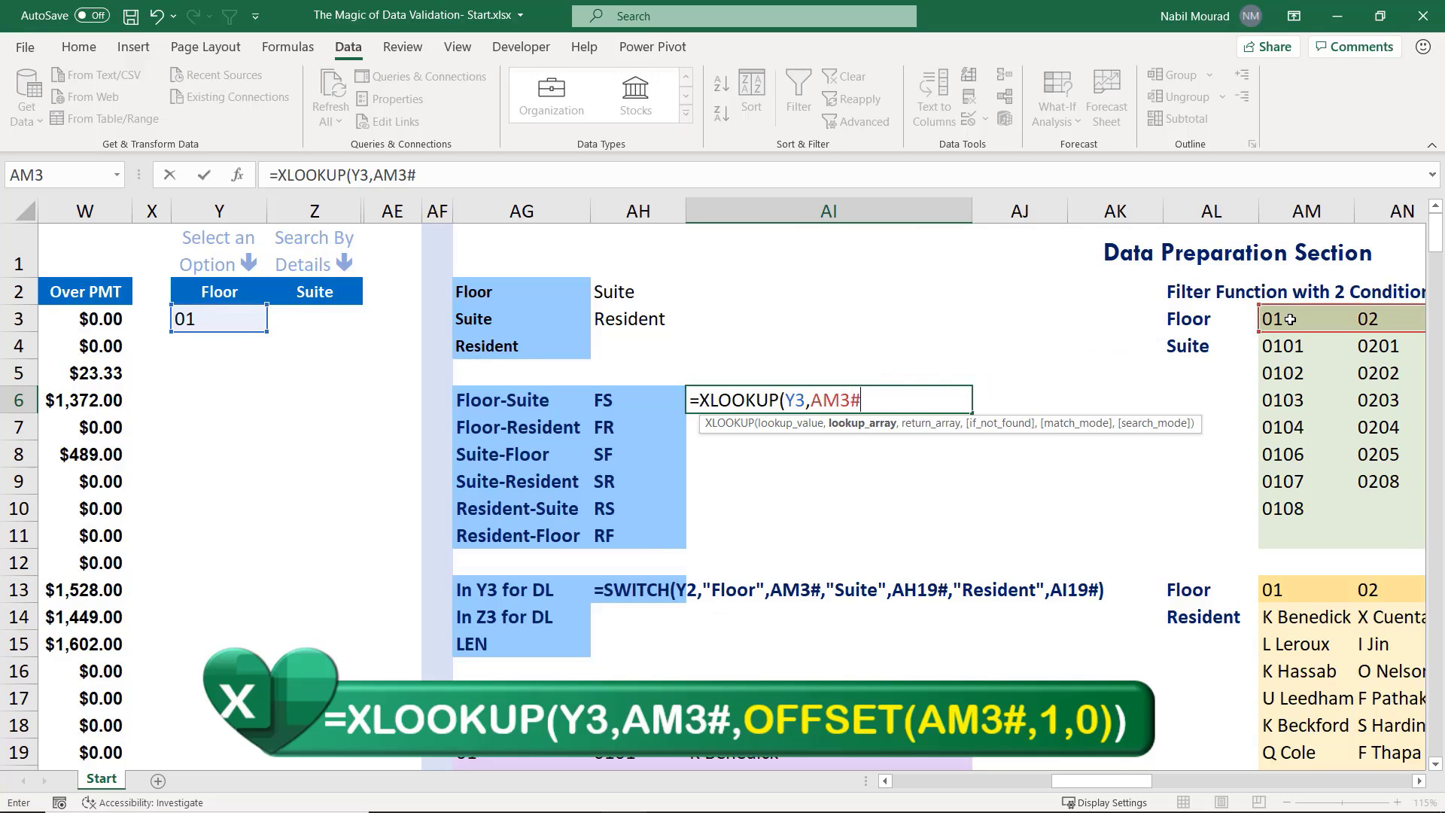
text(,)
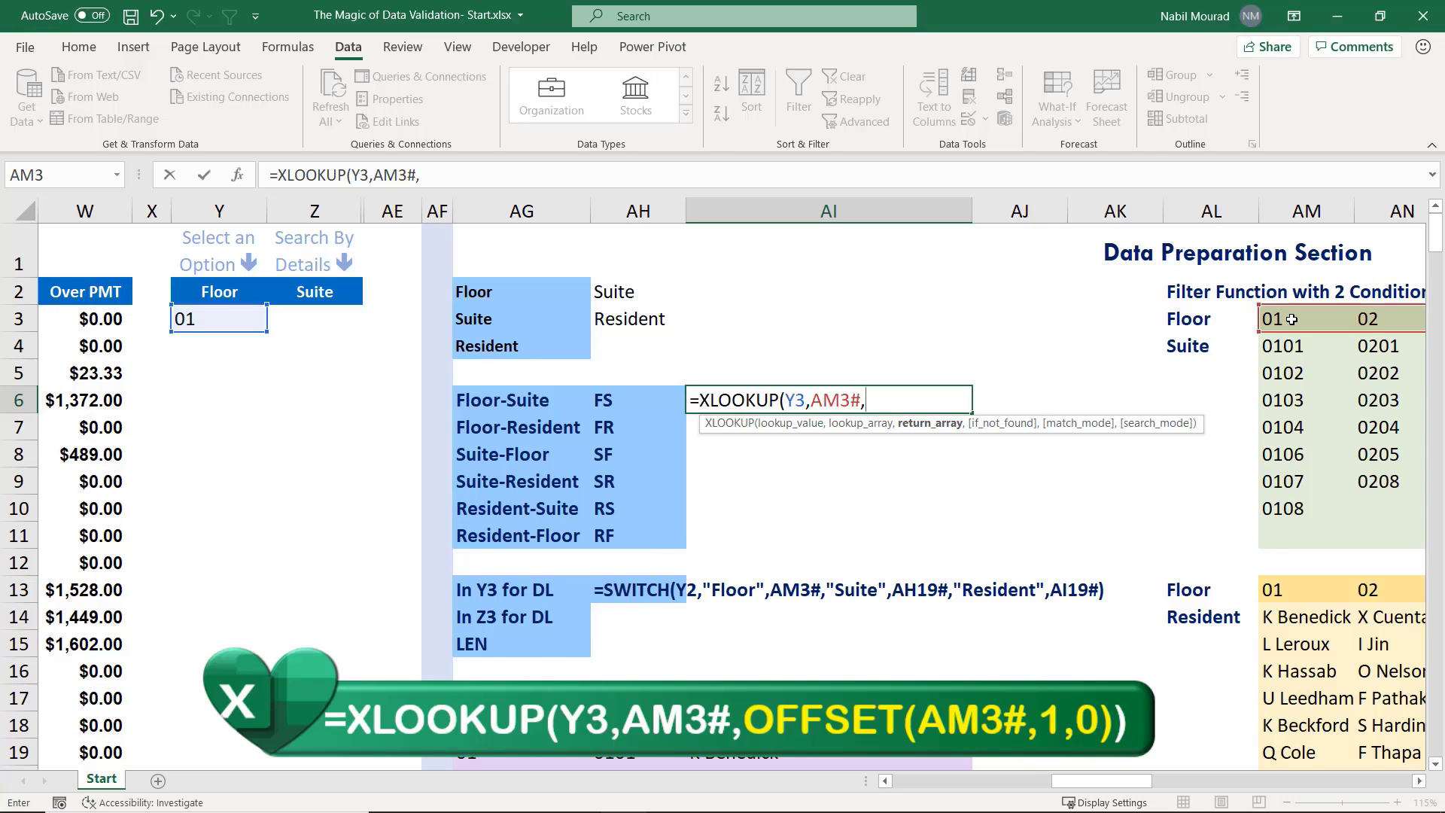
Use OFFSET(AM3#,1,0) as the return array and complete the XLOOKUP formula in AI6
scroll(1292, 319, right, 2)
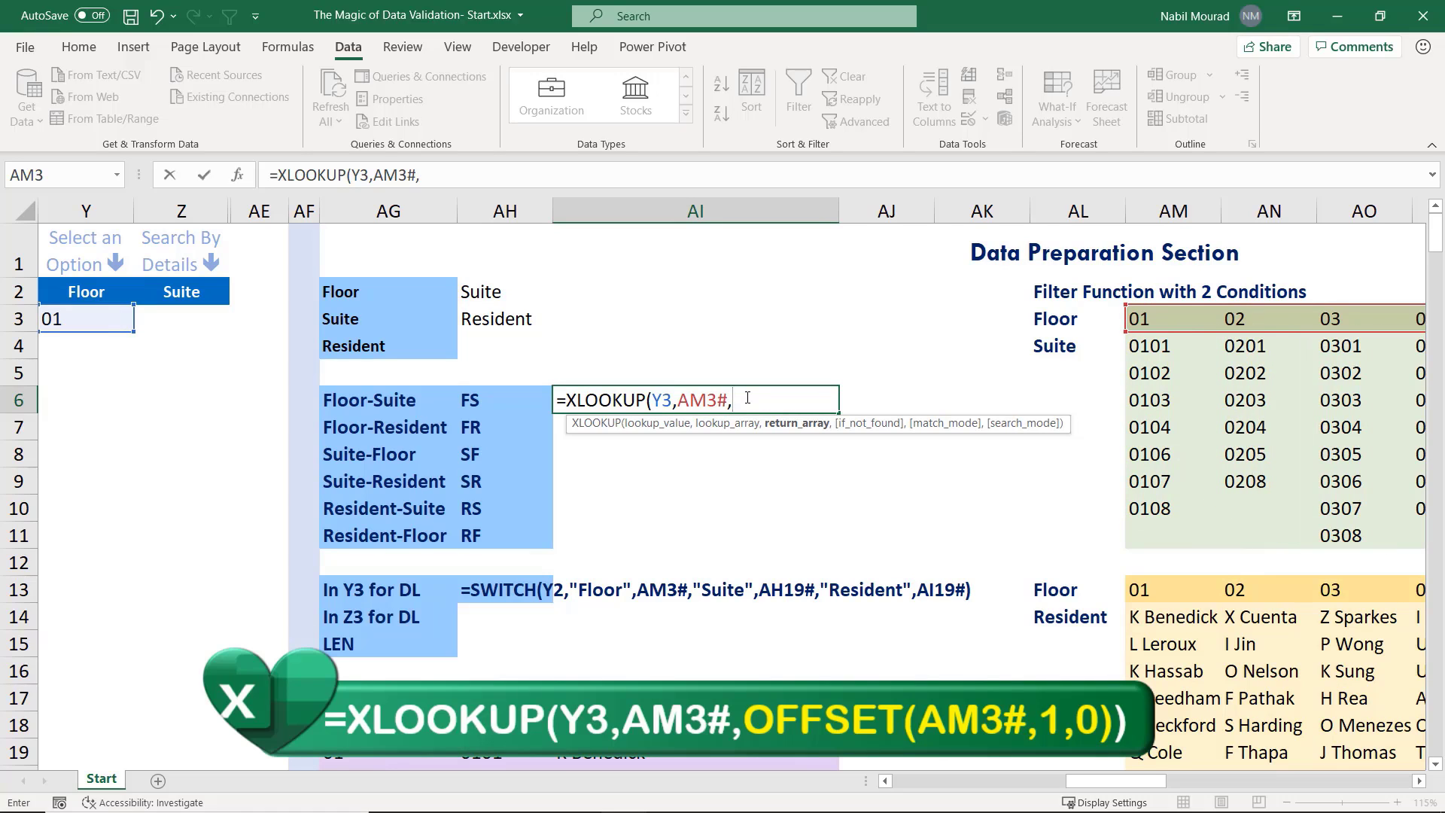
text(offset)
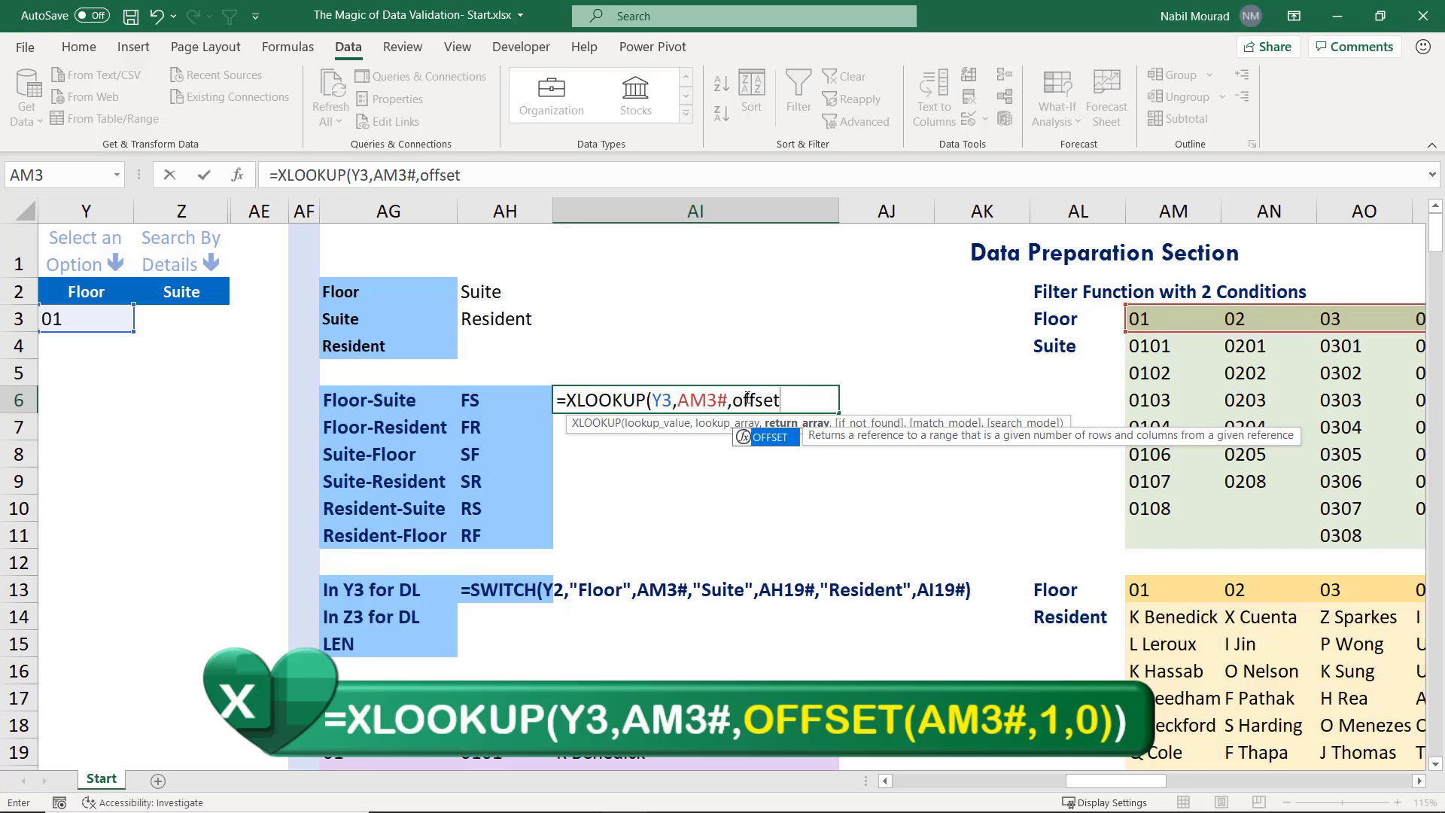
key(Tab)
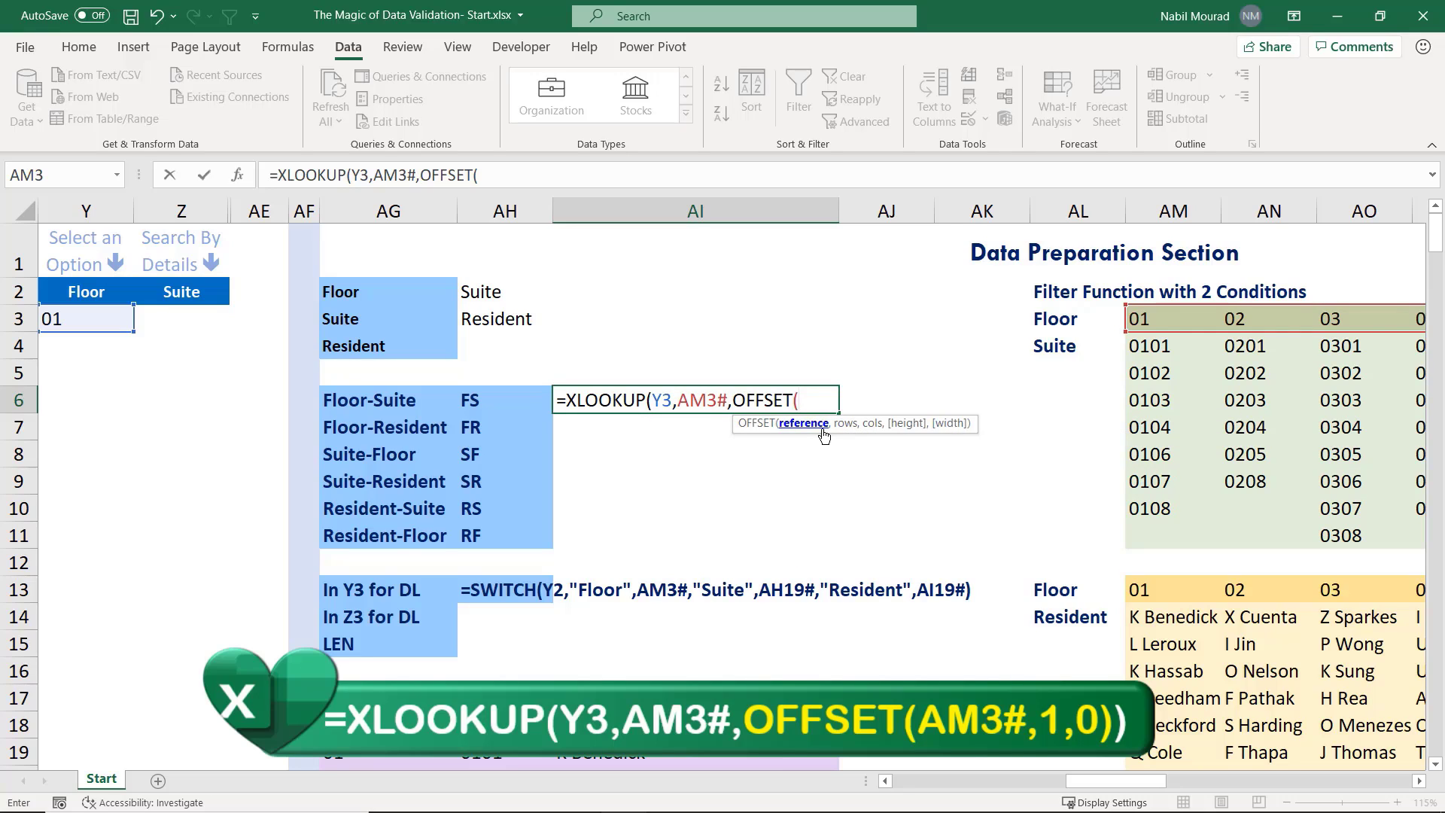
click(1149, 317)
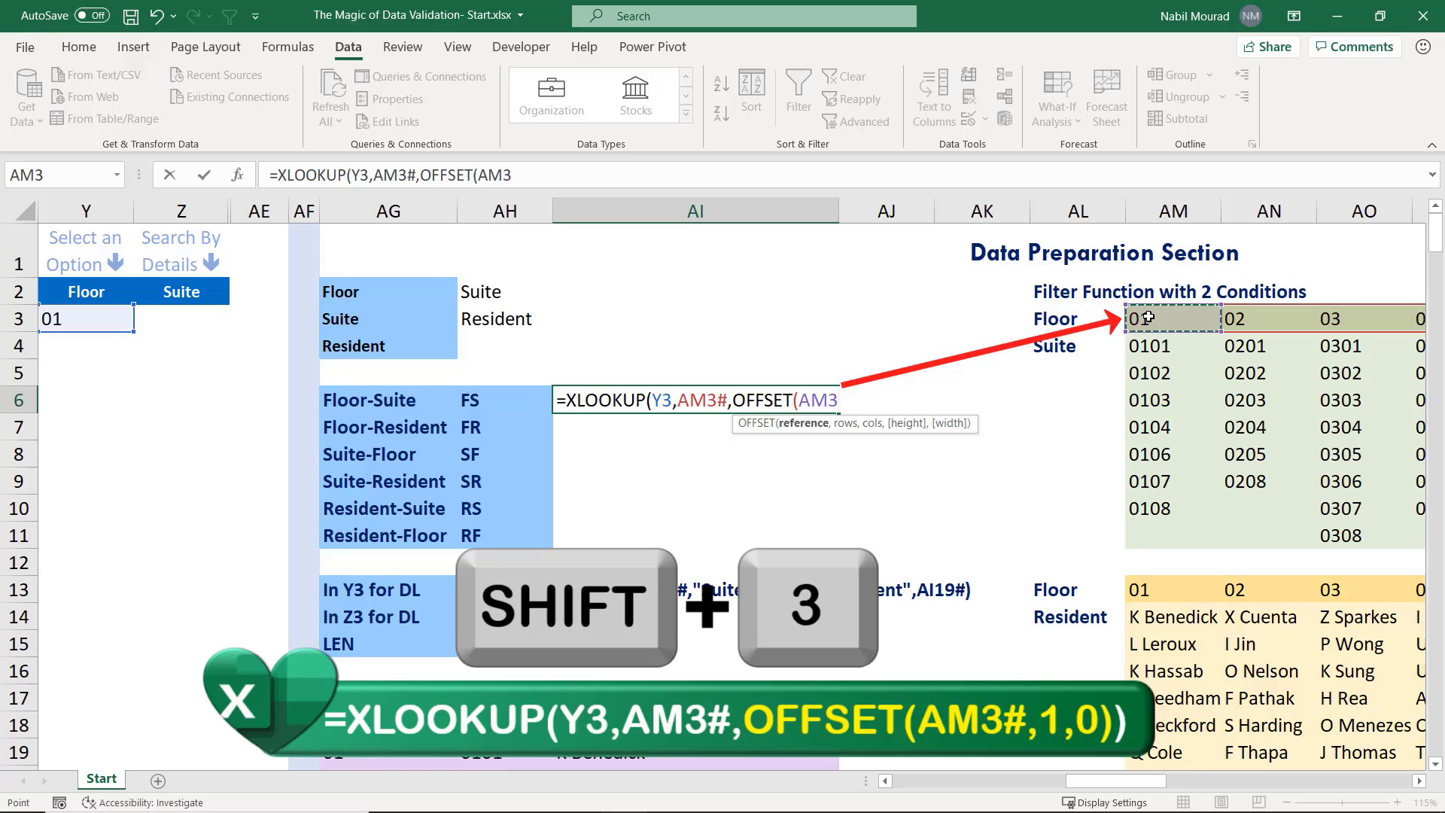
text(#)
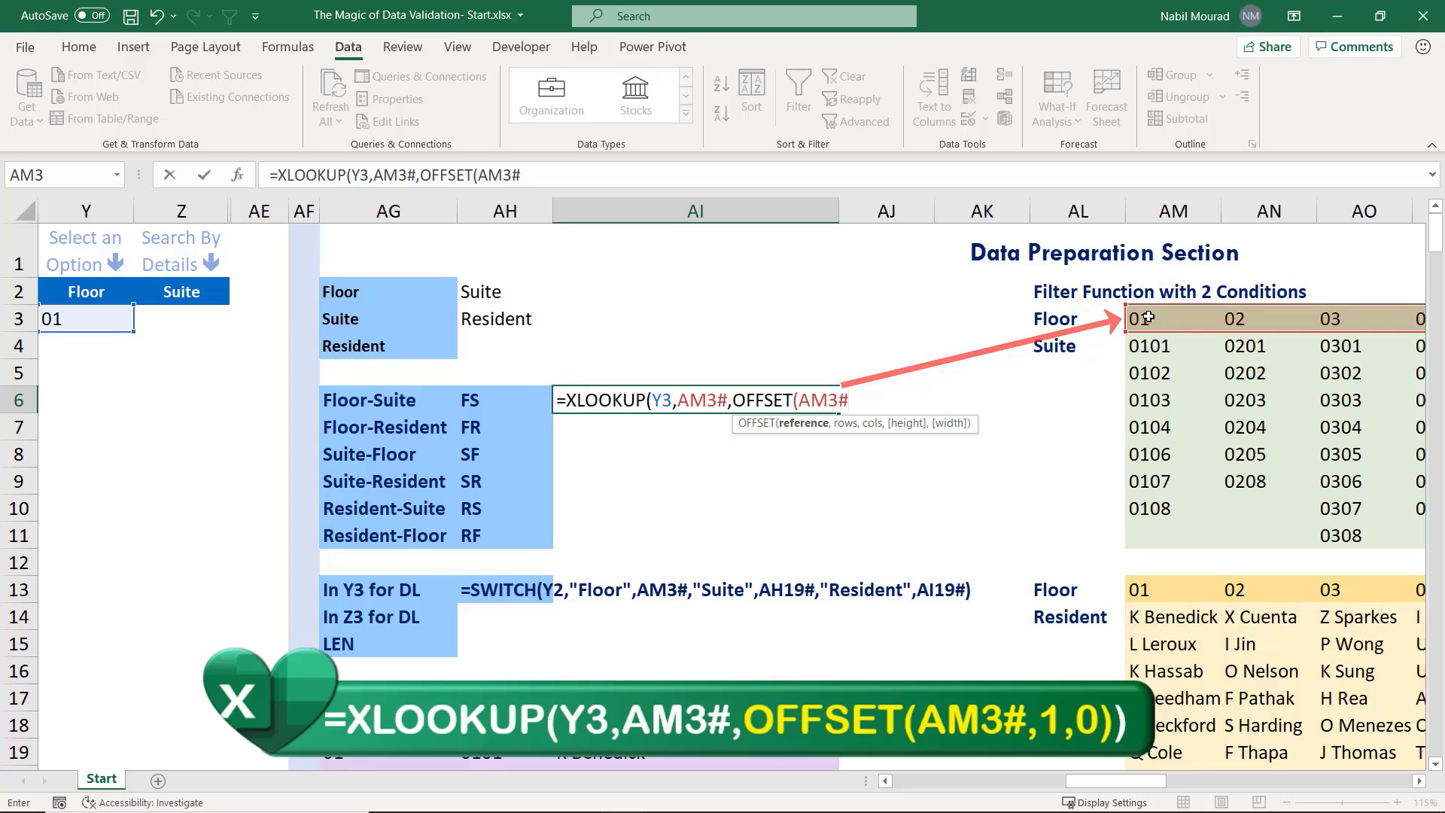
text(,)
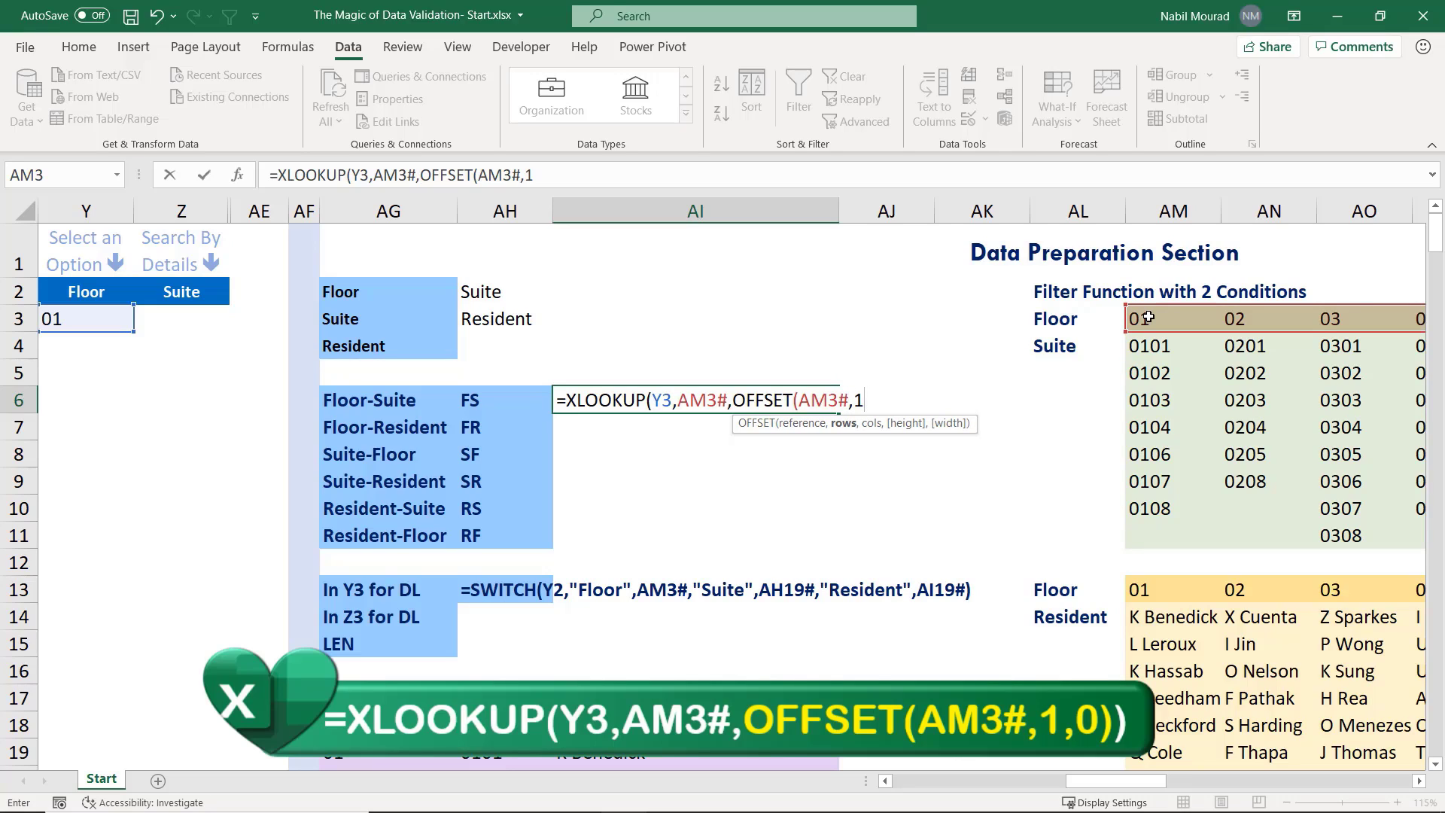
text(1,0))
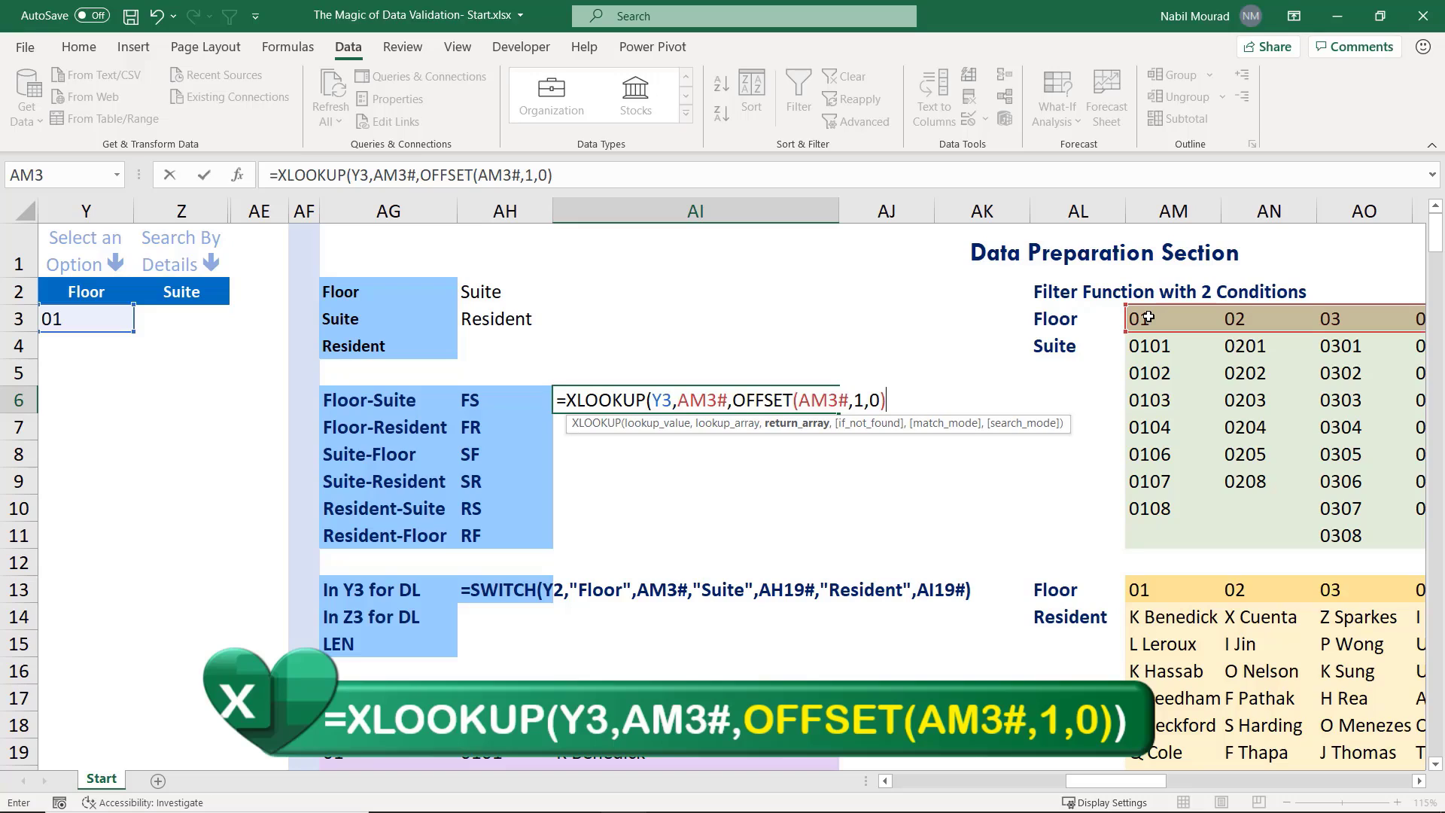
text())
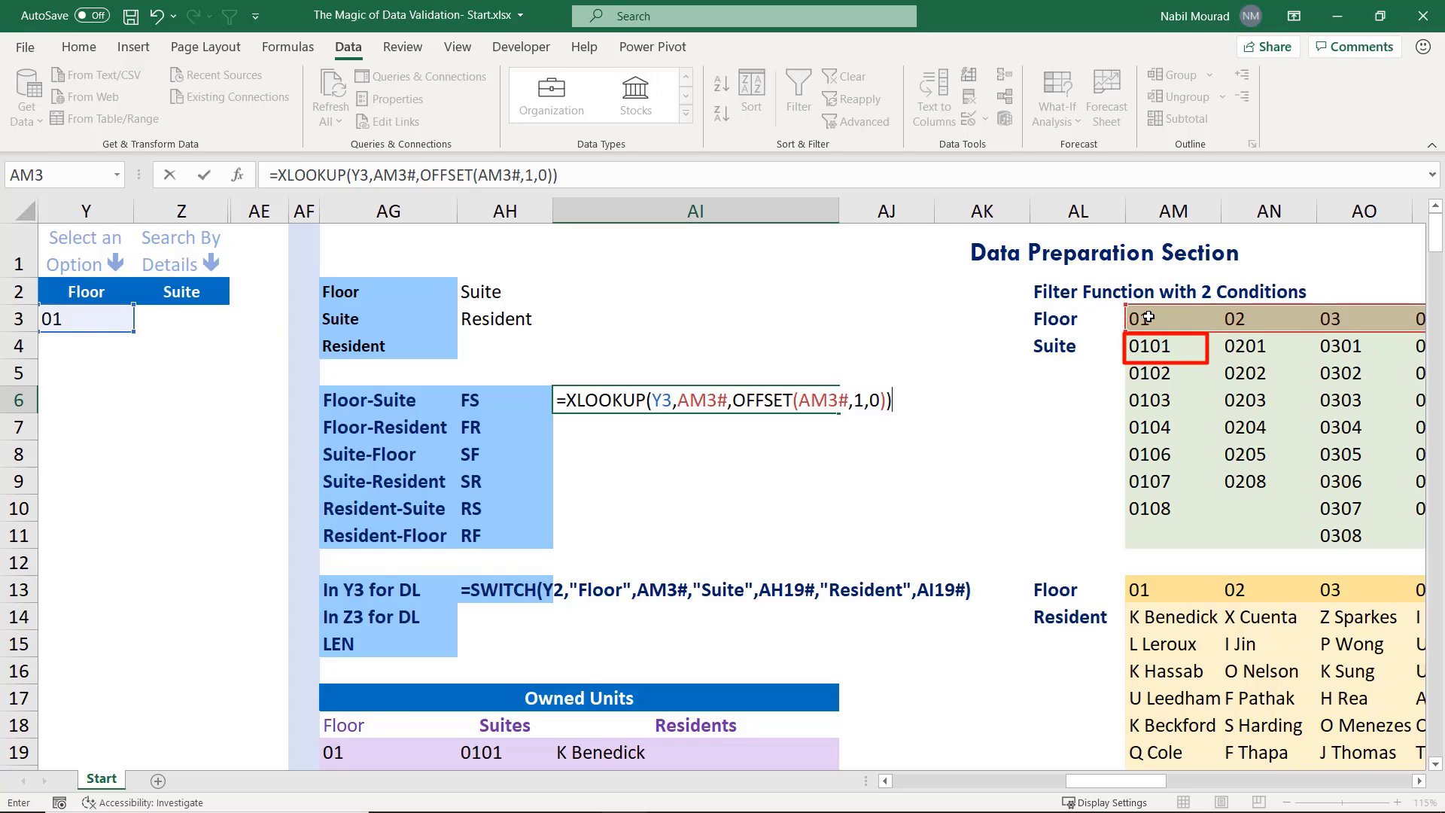
key(Return)
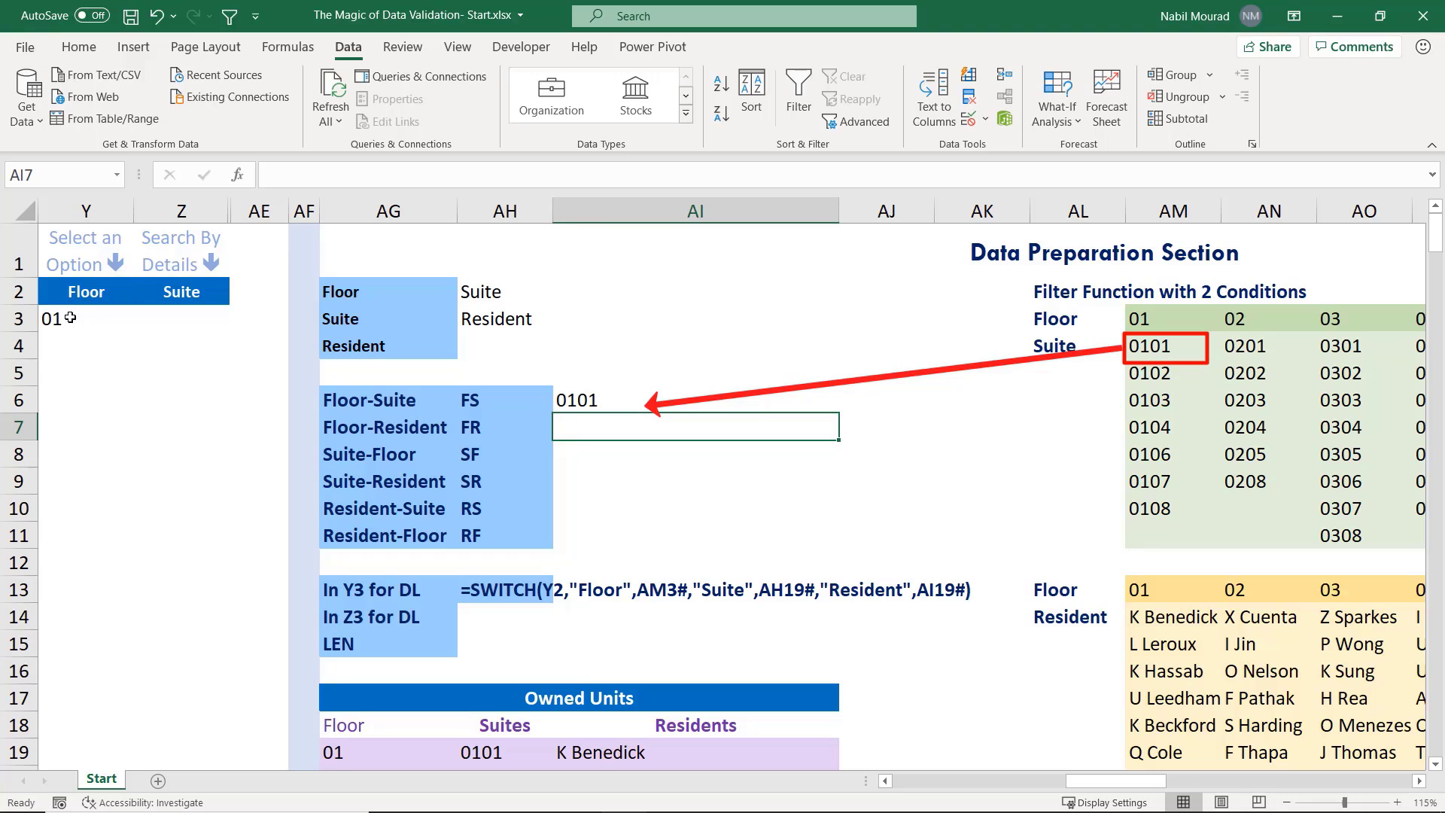
Choose floor 02 from the drop-down list in Y3
click(70, 318)
click(143, 325)
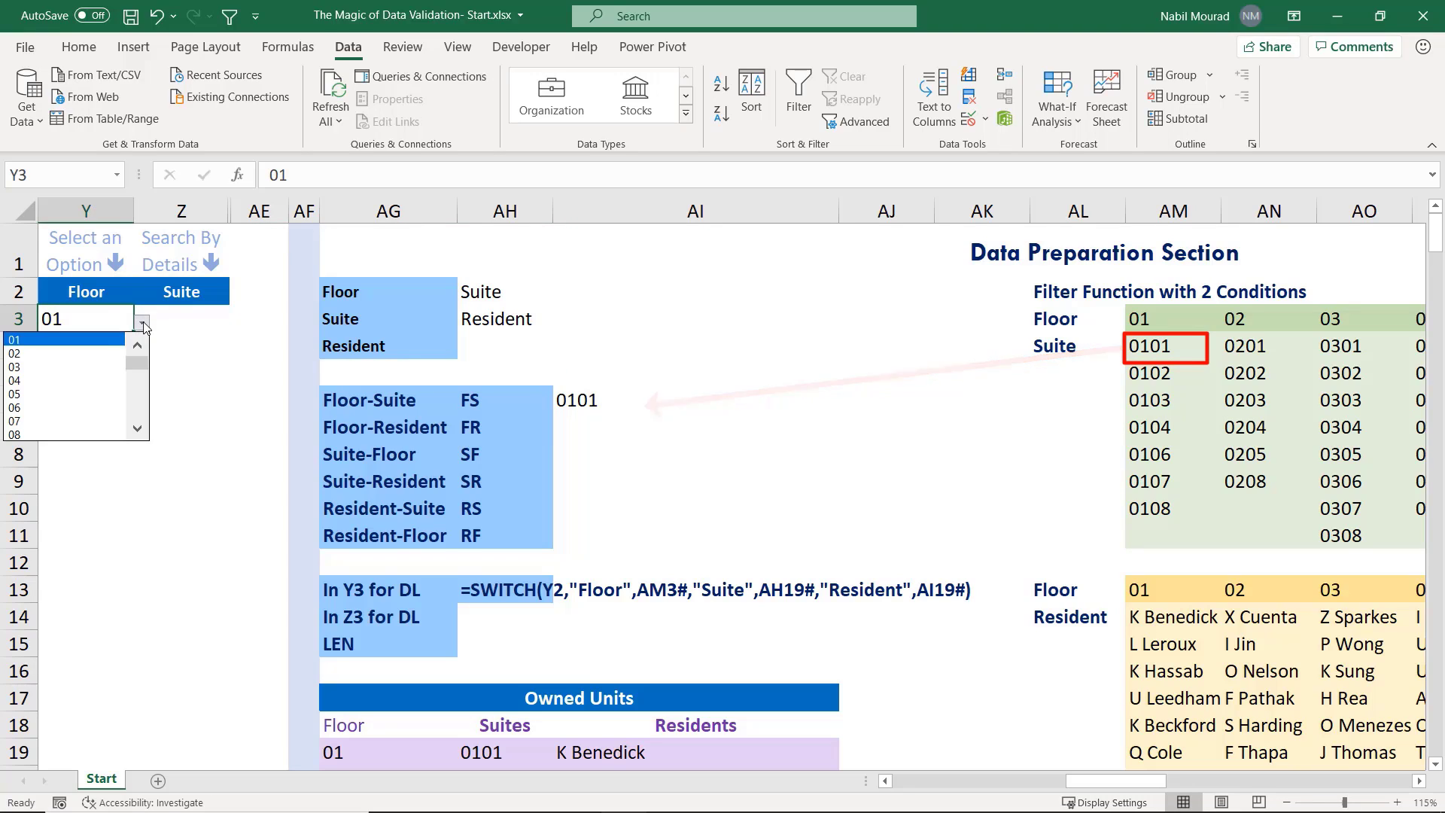
click(30, 353)
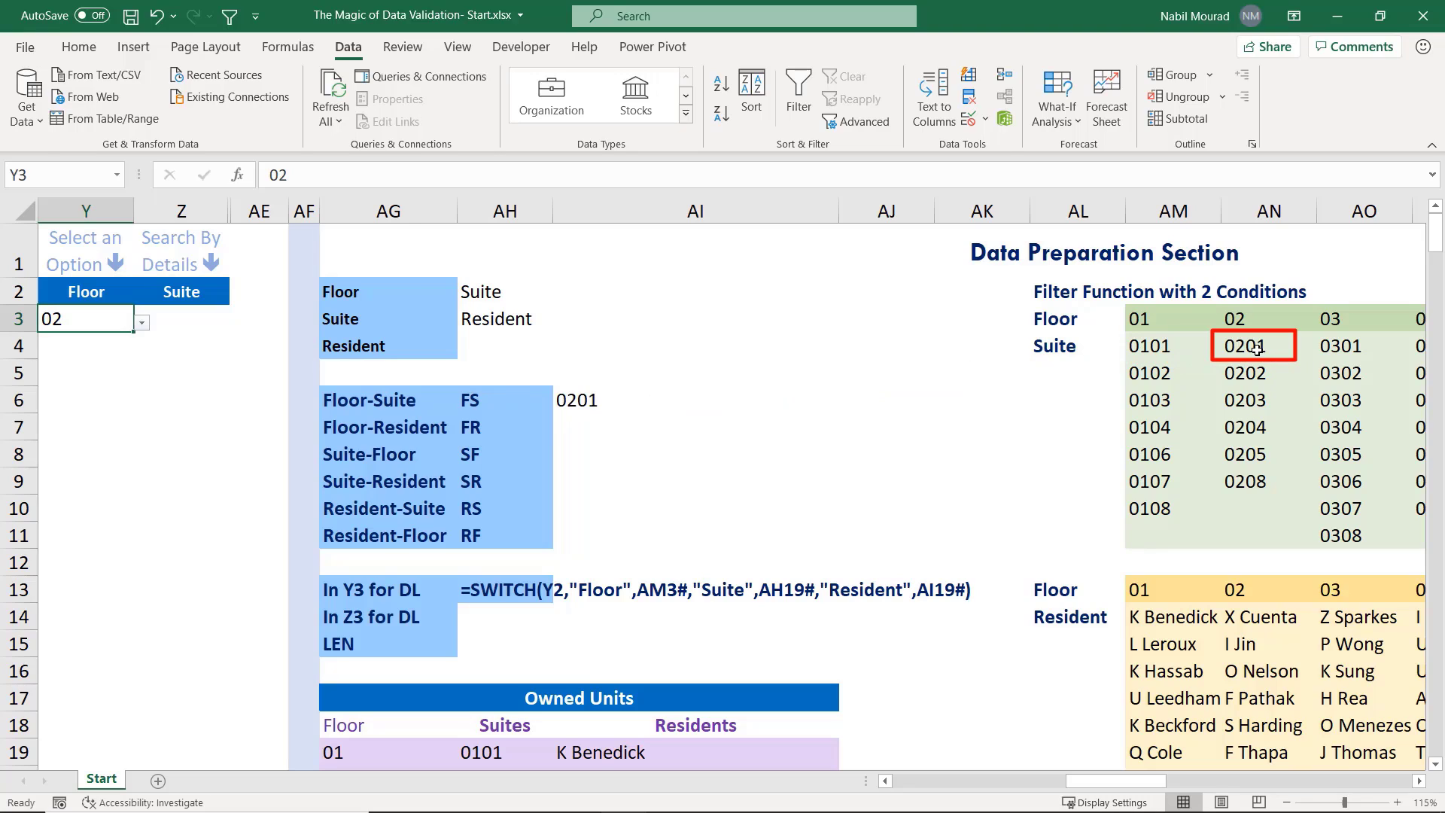
Append the spill operator # to the end of the XLOOKUP formula in AI6
click(600, 400)
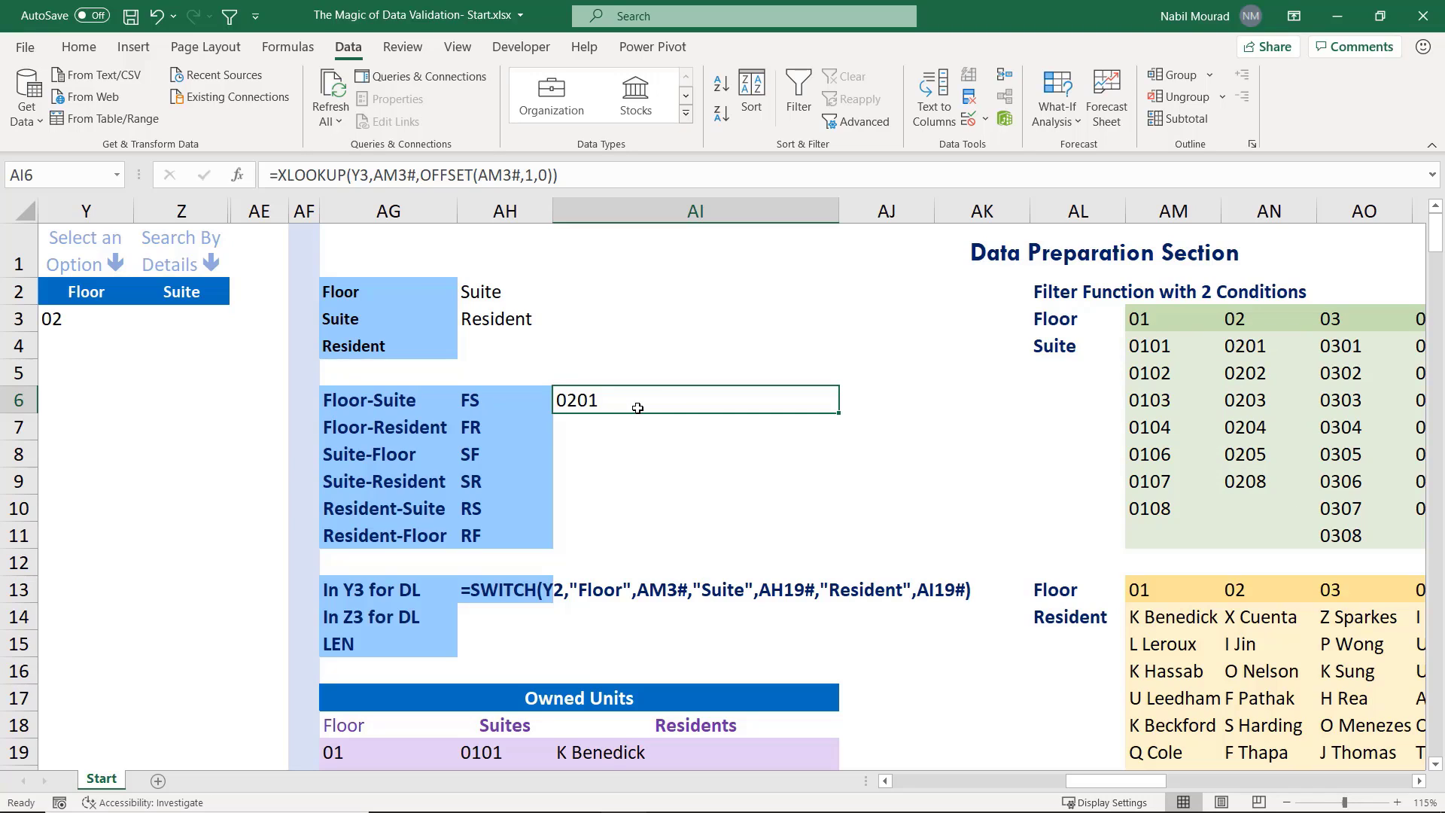
key(F2)
key(F2)
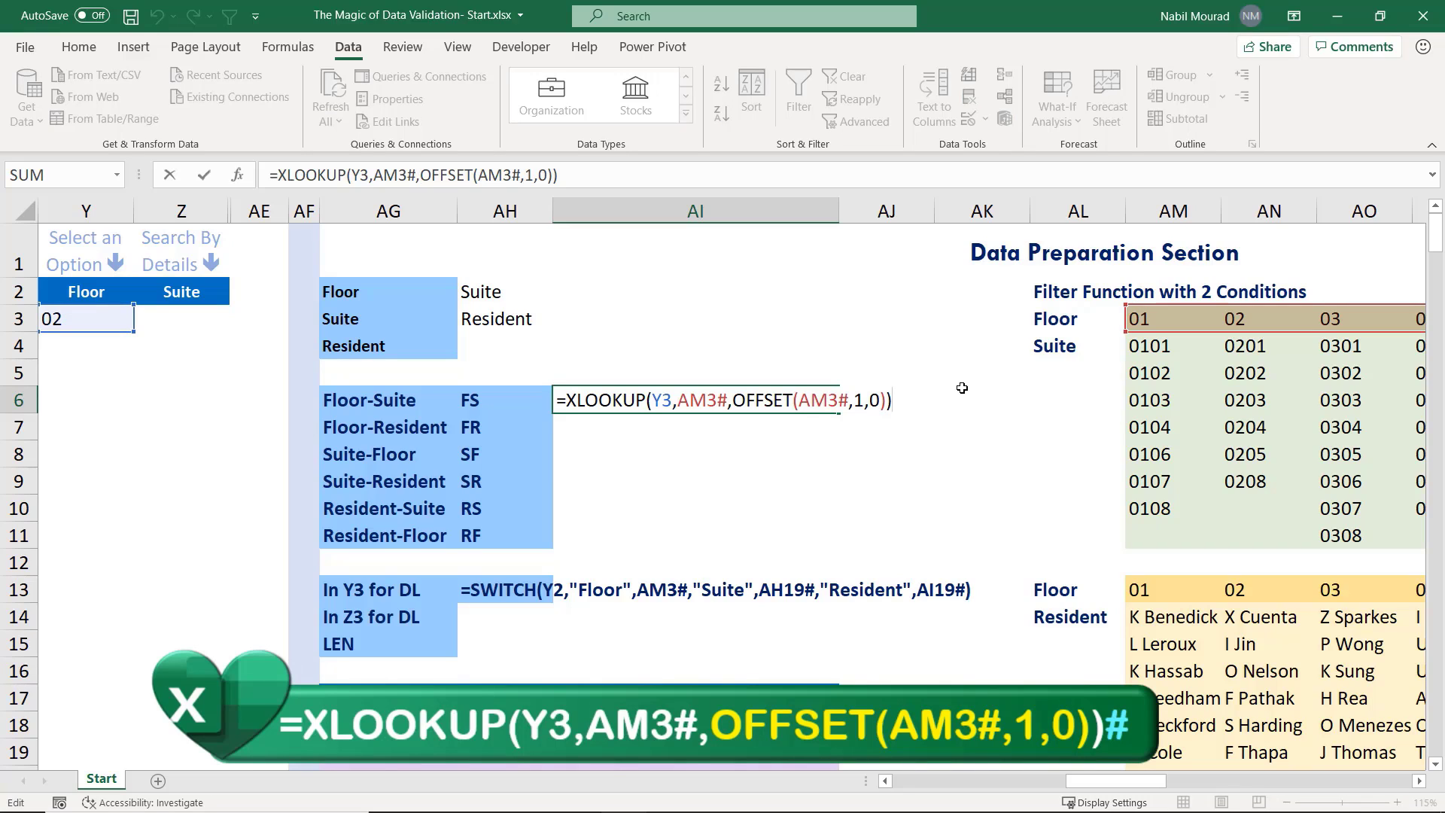
text(#)
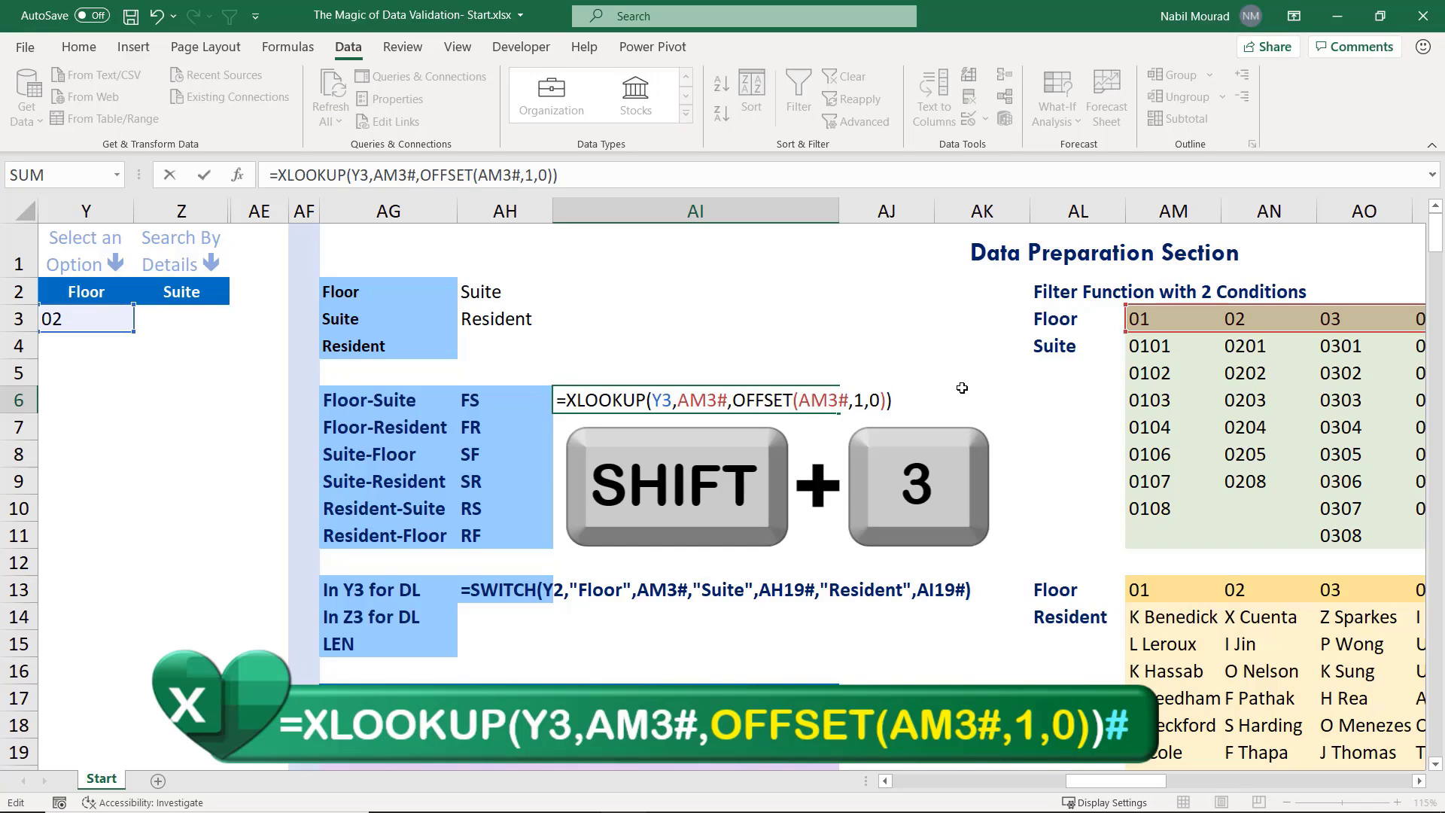
text(#)
key(Return)
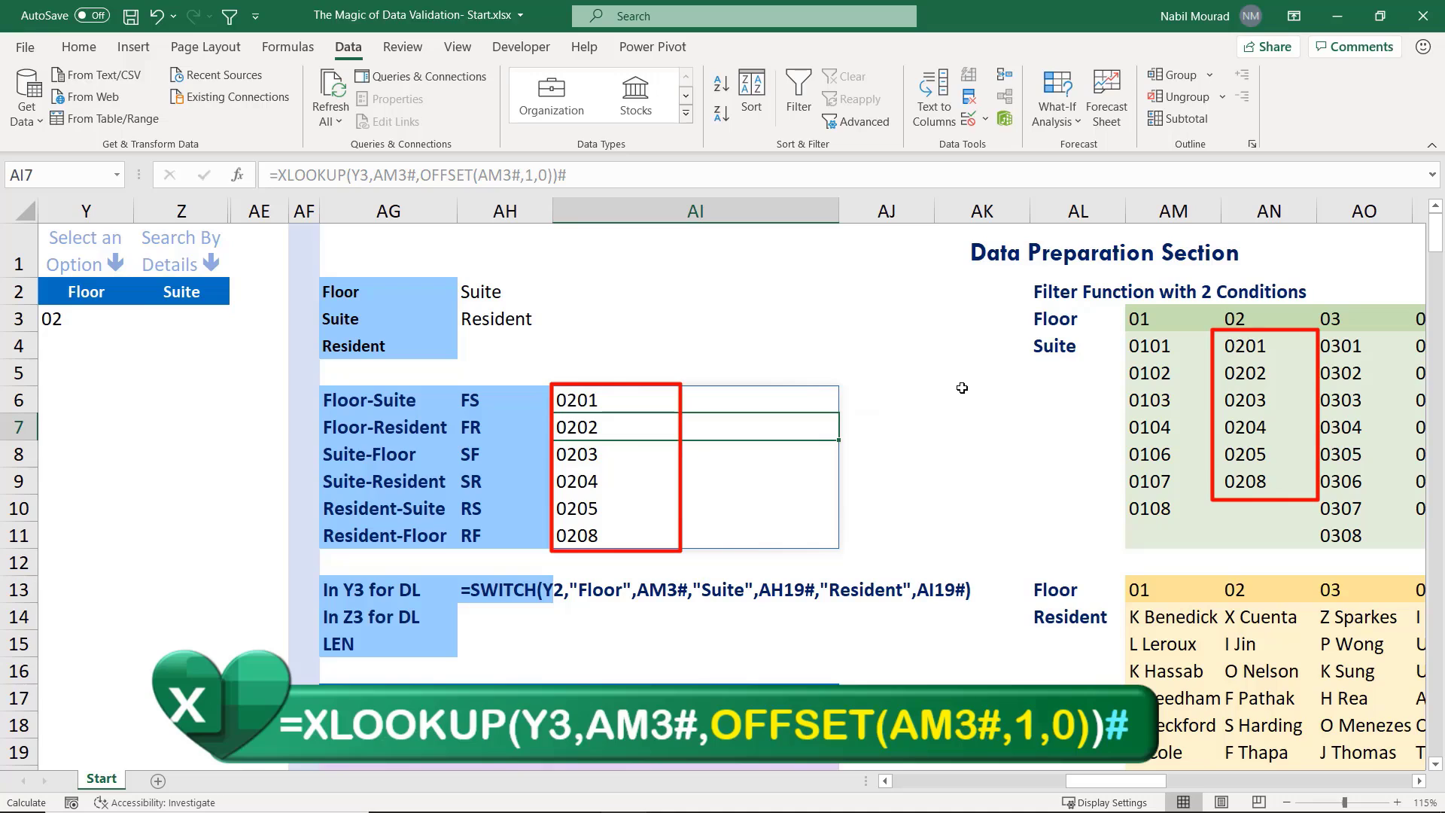
Turn the AI6 XLOOKUP formula into plain text by adding an apostrophe before the equals sign
click(622, 400)
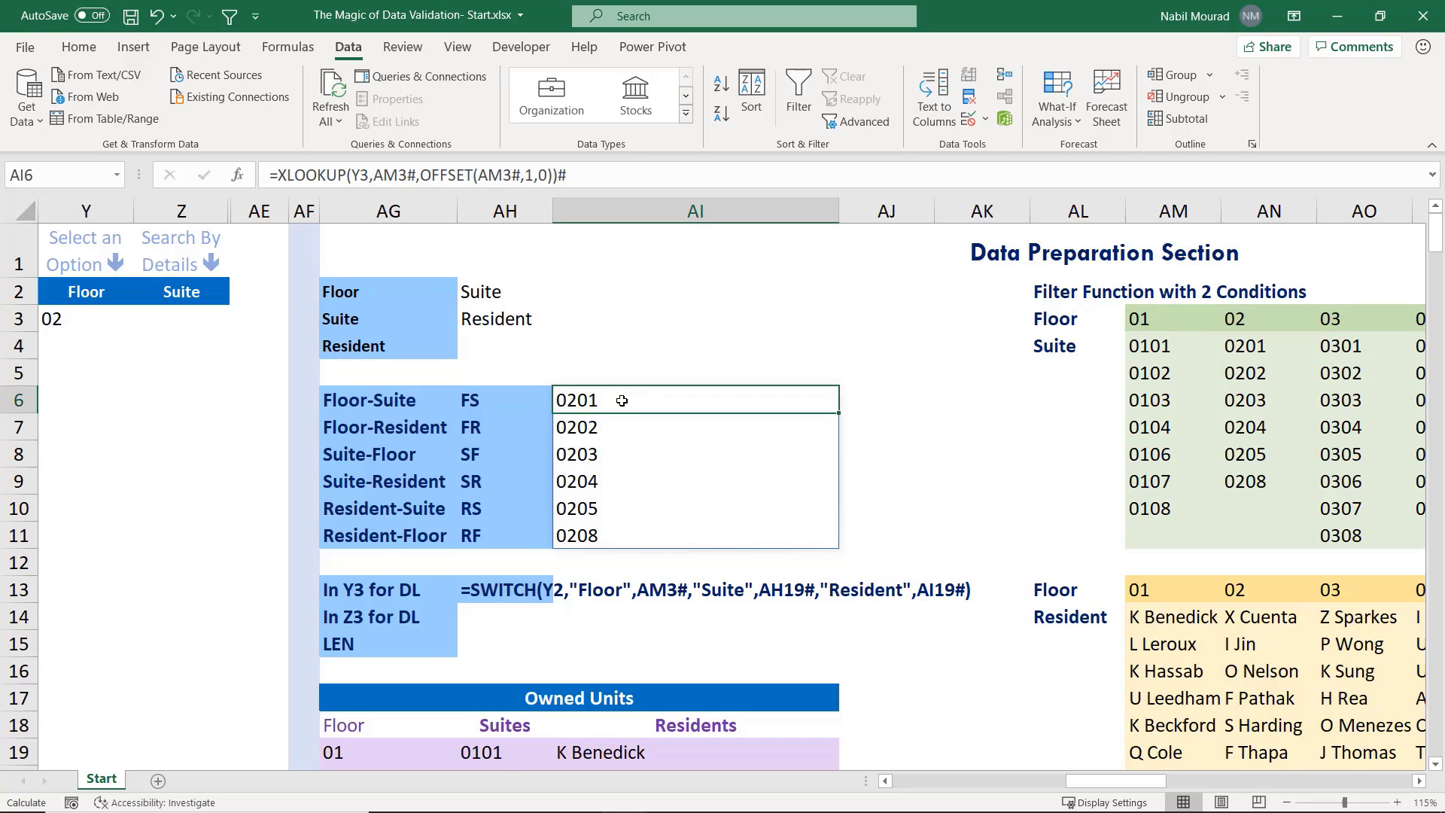
key(F2)
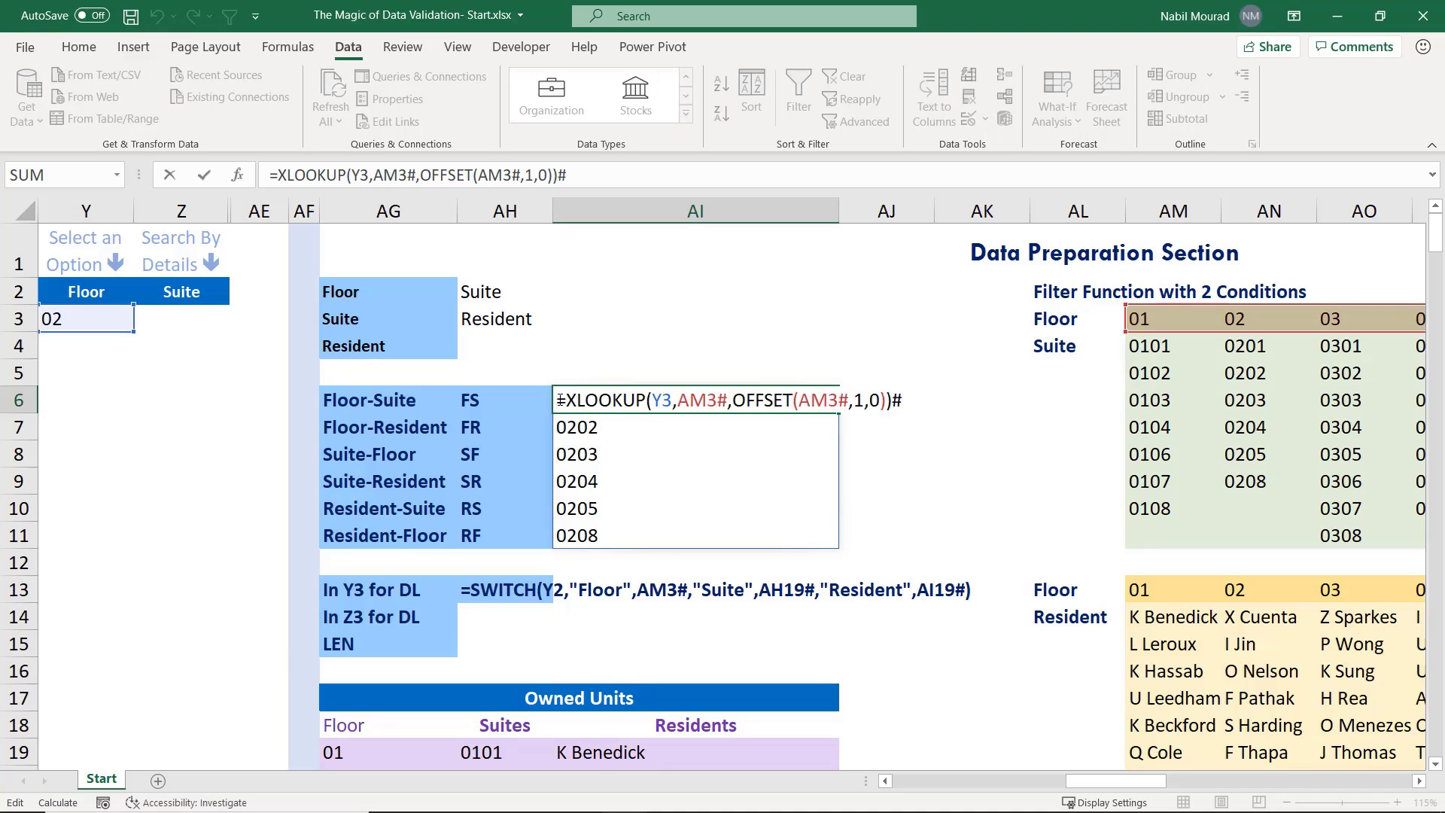
text(')
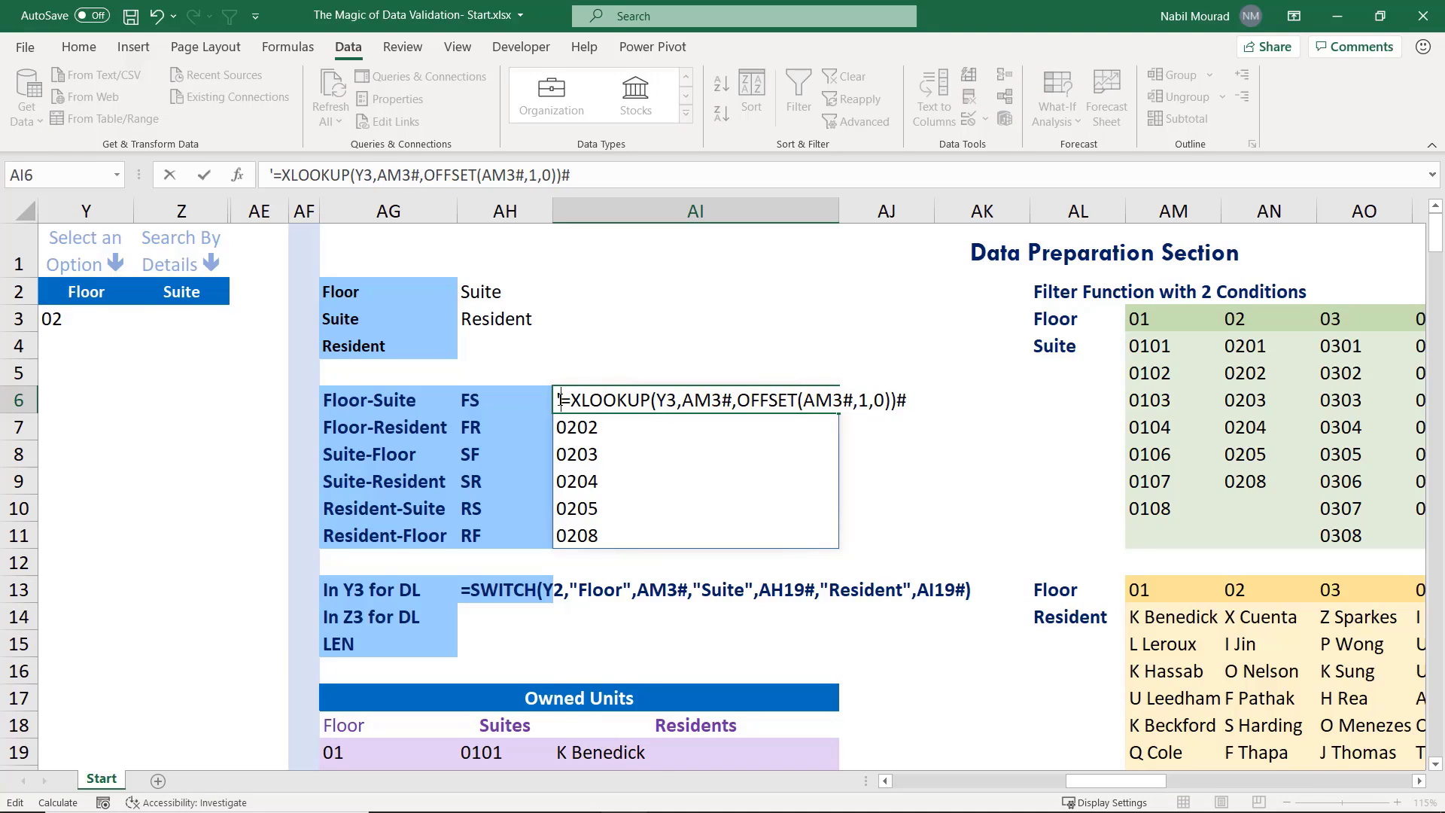
key(Return)
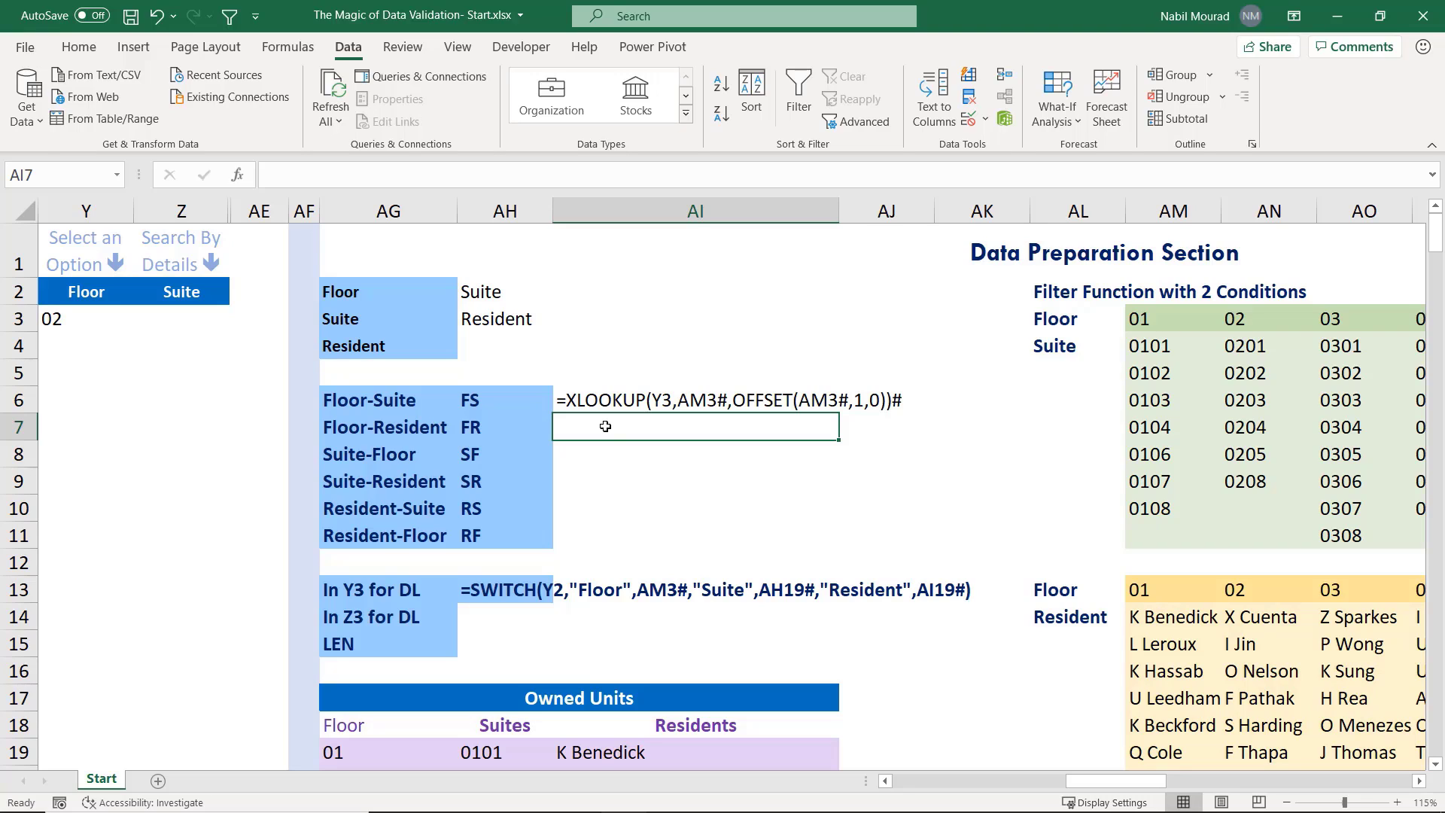
Start an OFFSET formula in AI7, beside Floor-Resident, with AM13 as the reference and 1 as the rows argument
text(=OFFSET()
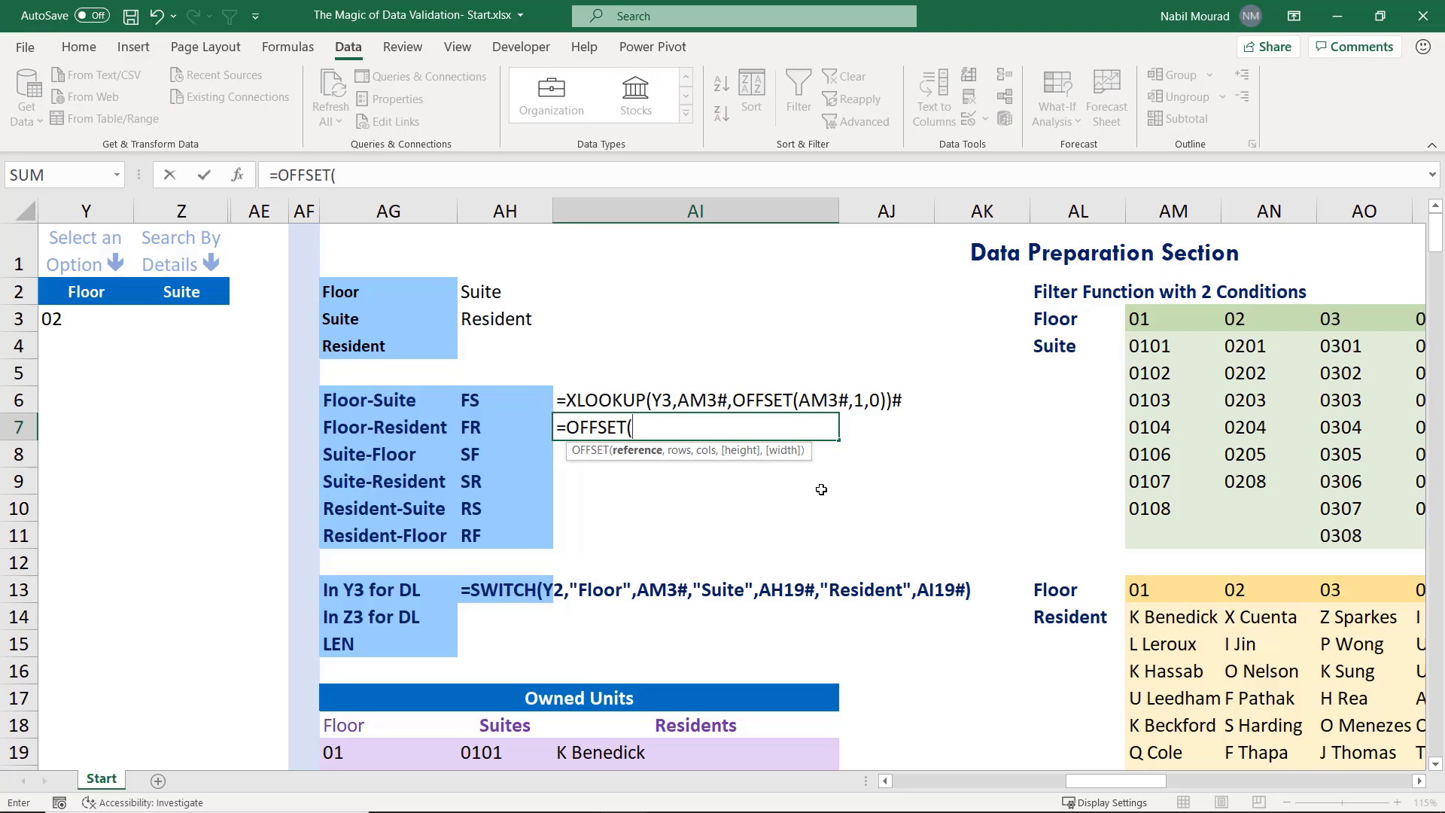
click(1162, 590)
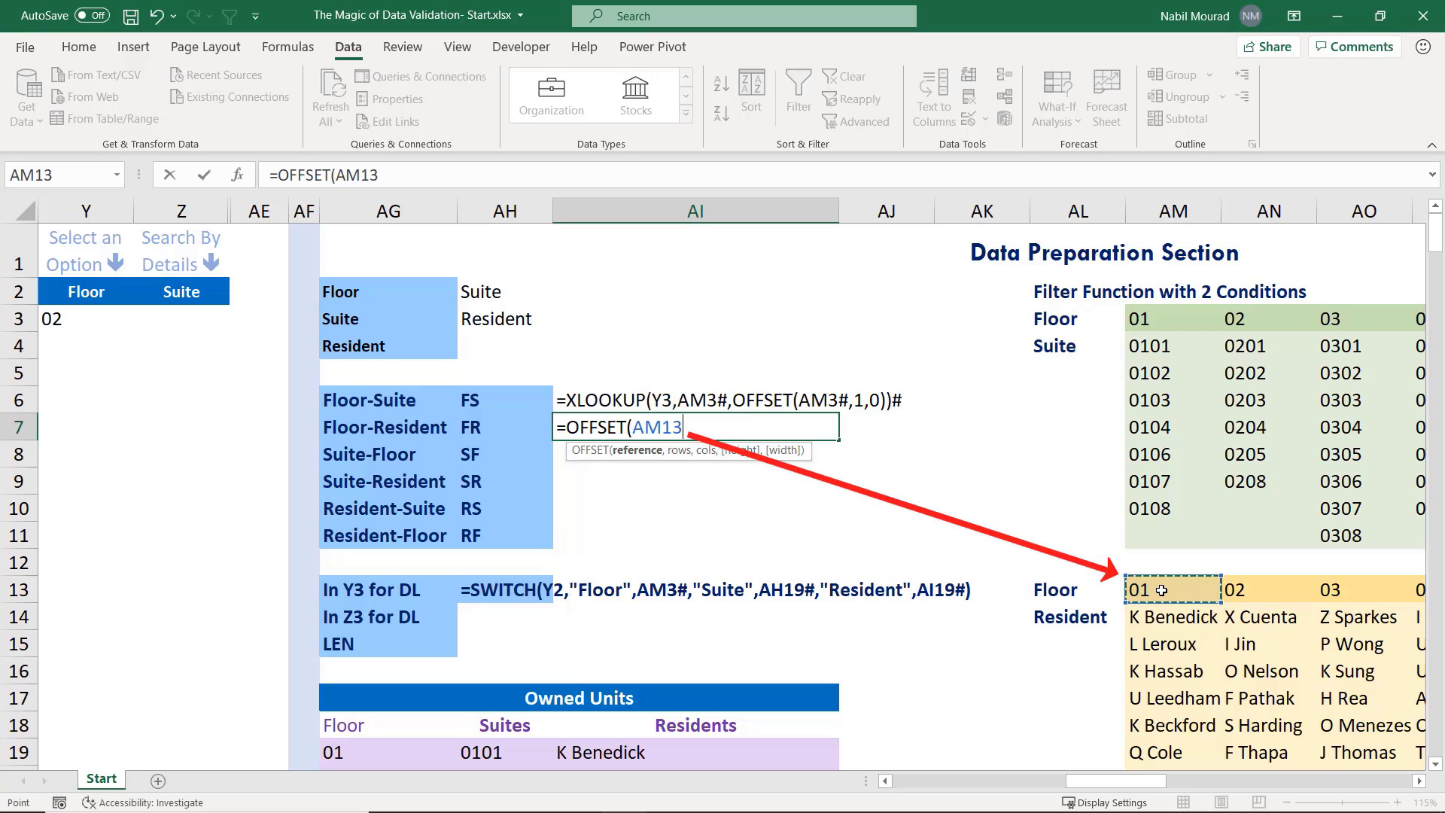
text(,)
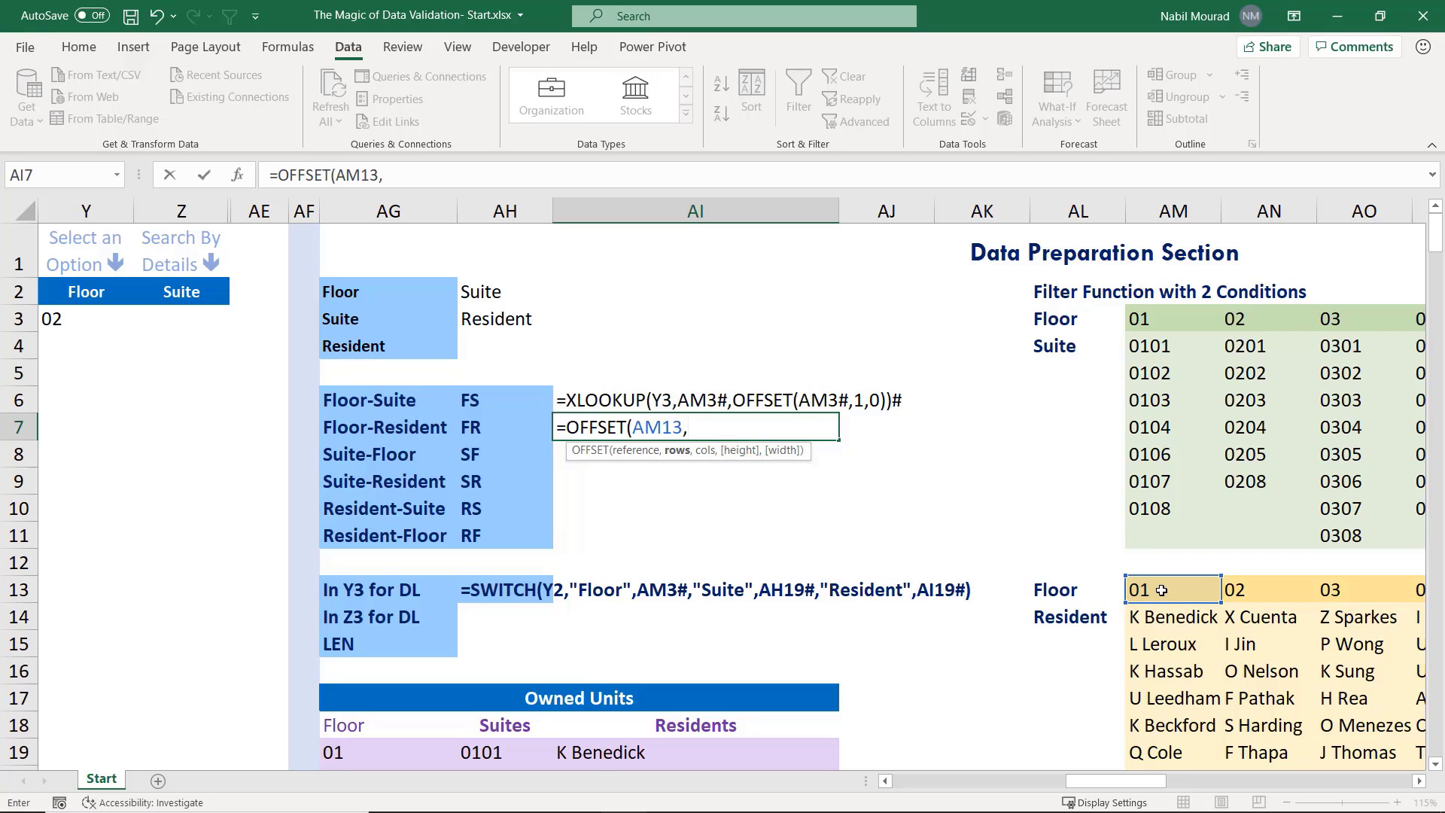
text(1)
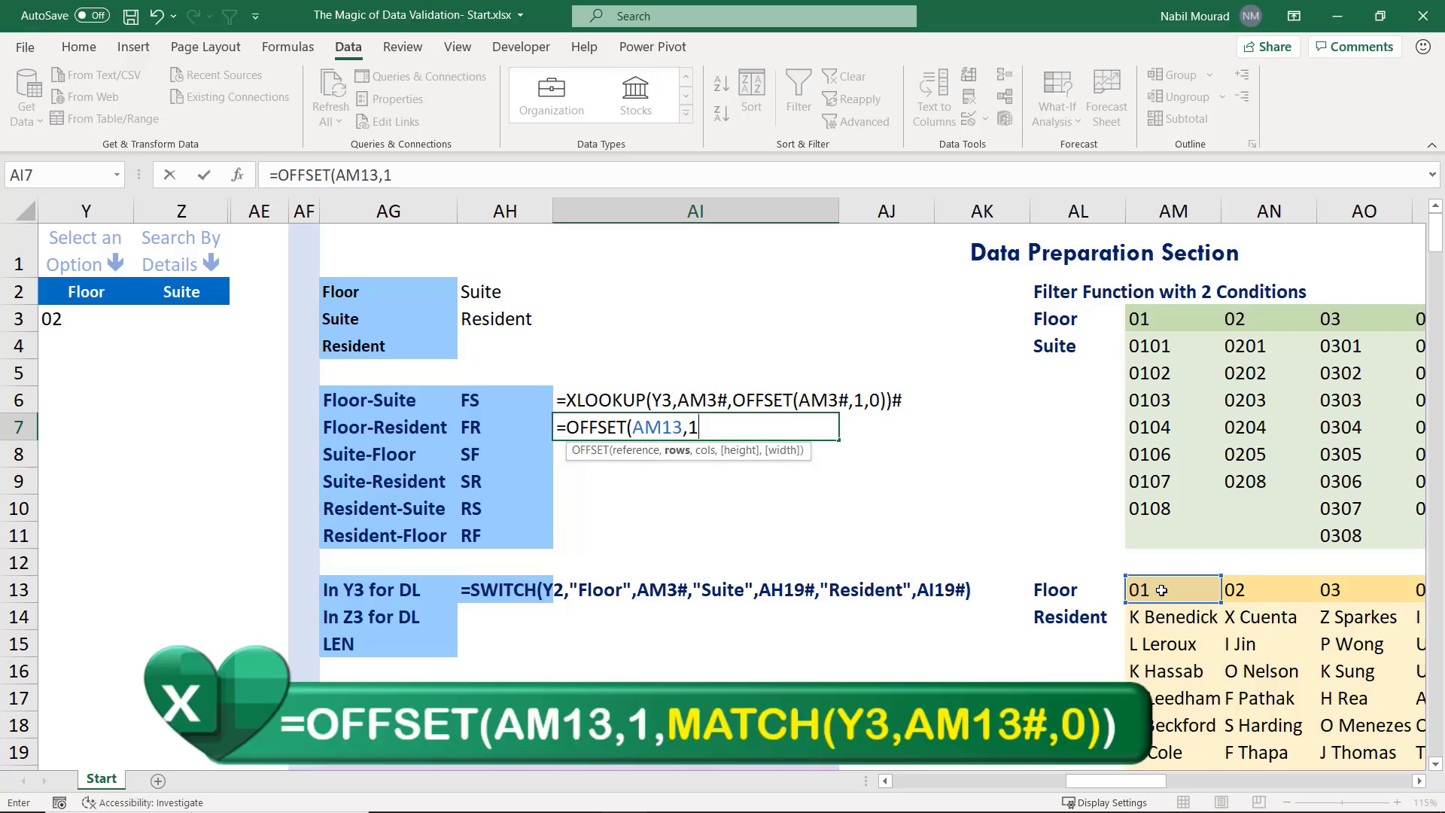
text(,)
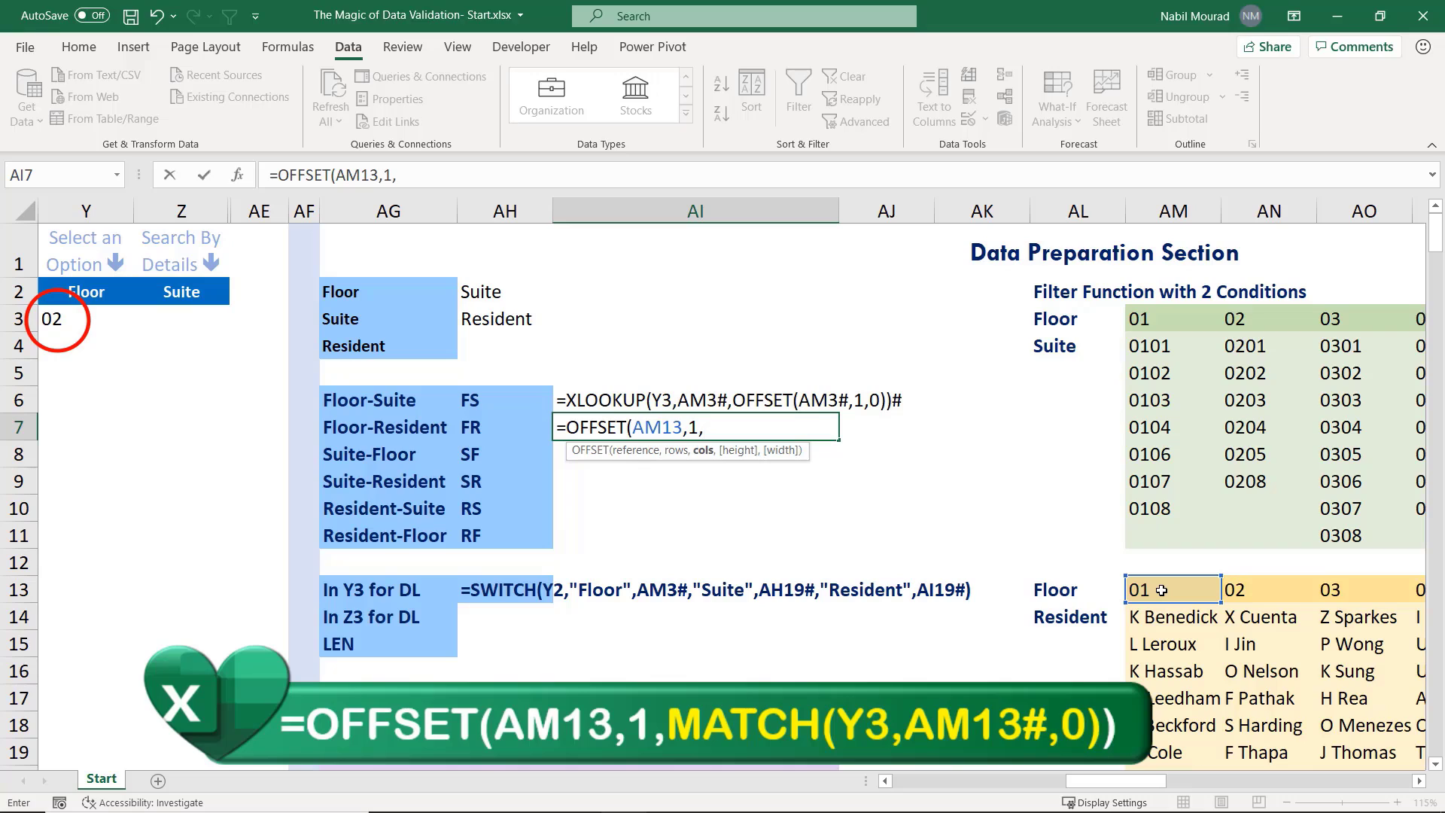
Use MATCH(Y3,AM13#,0) as the columns argument and complete the OFFSET formula in AI7
text(match)
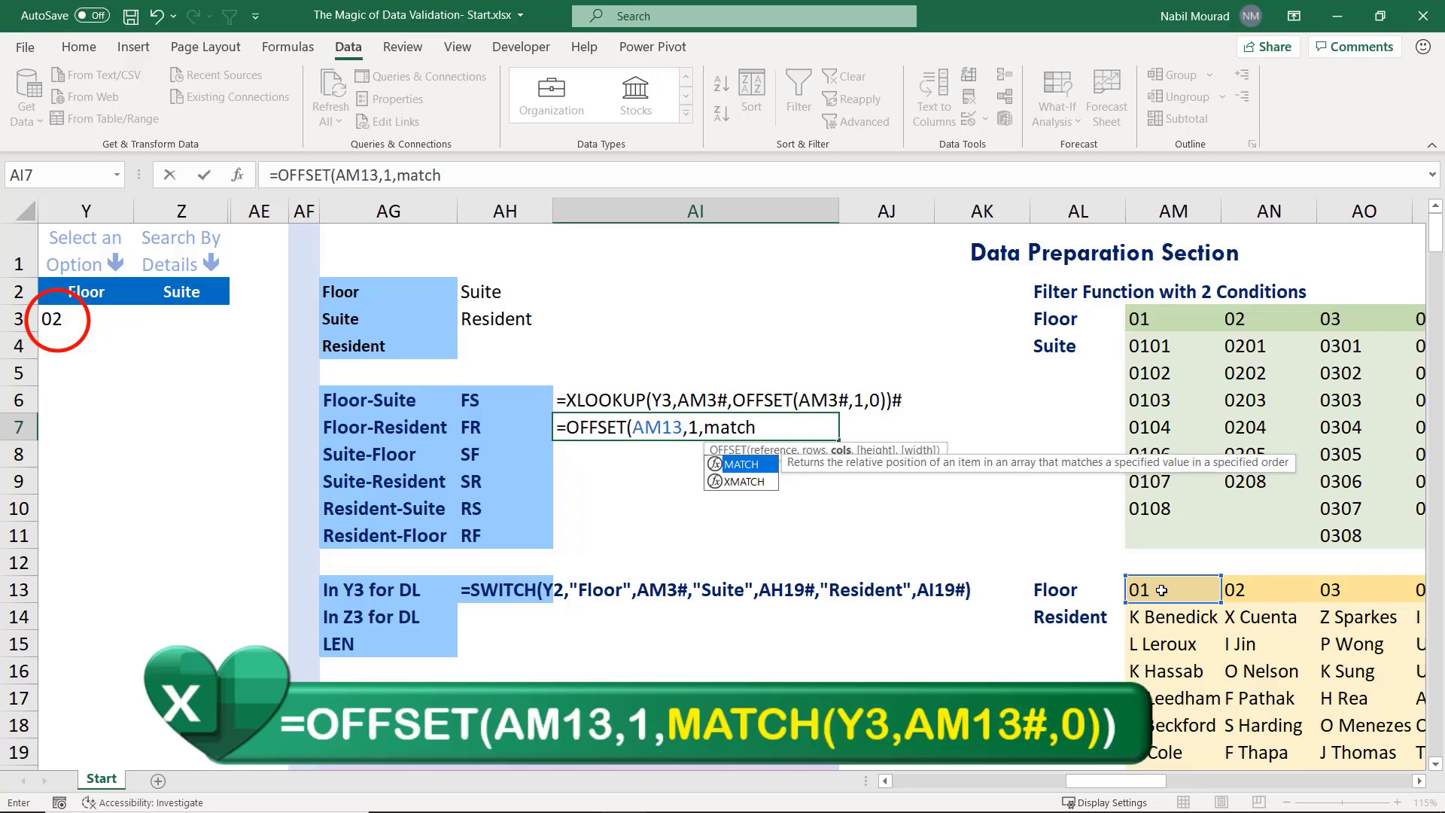
key(Tab)
text(Y3)
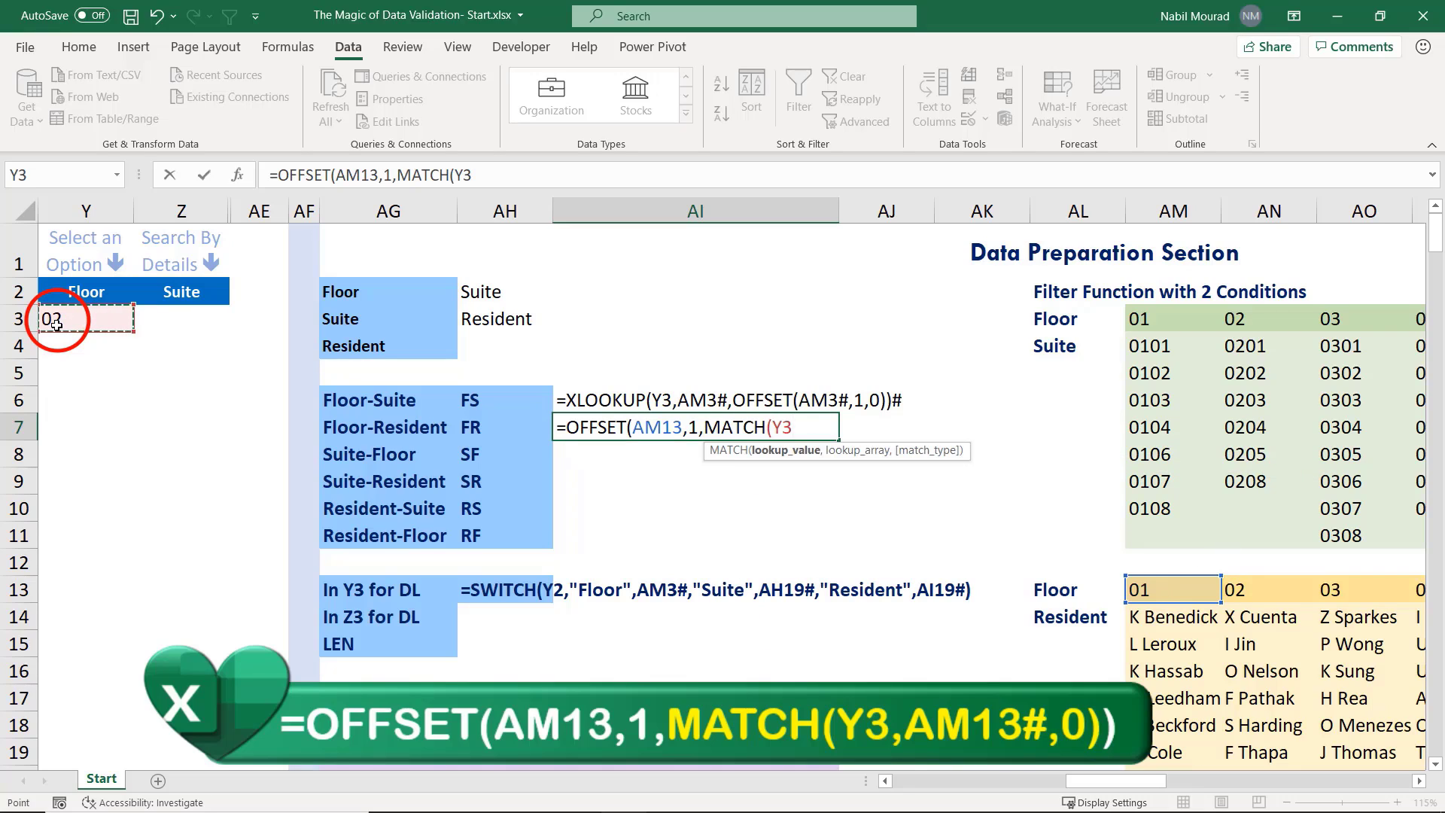
text(,)
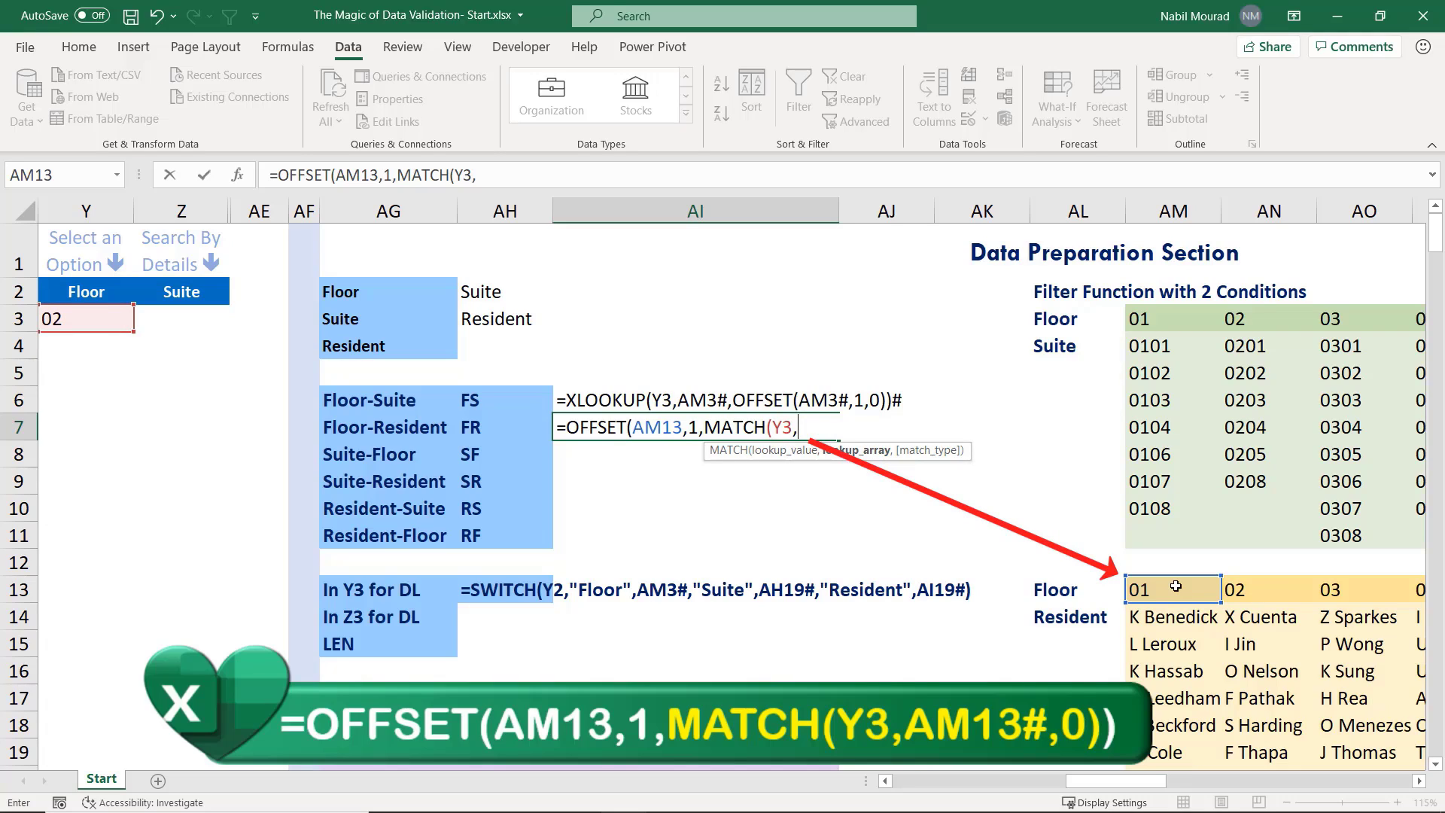
click(1175, 586)
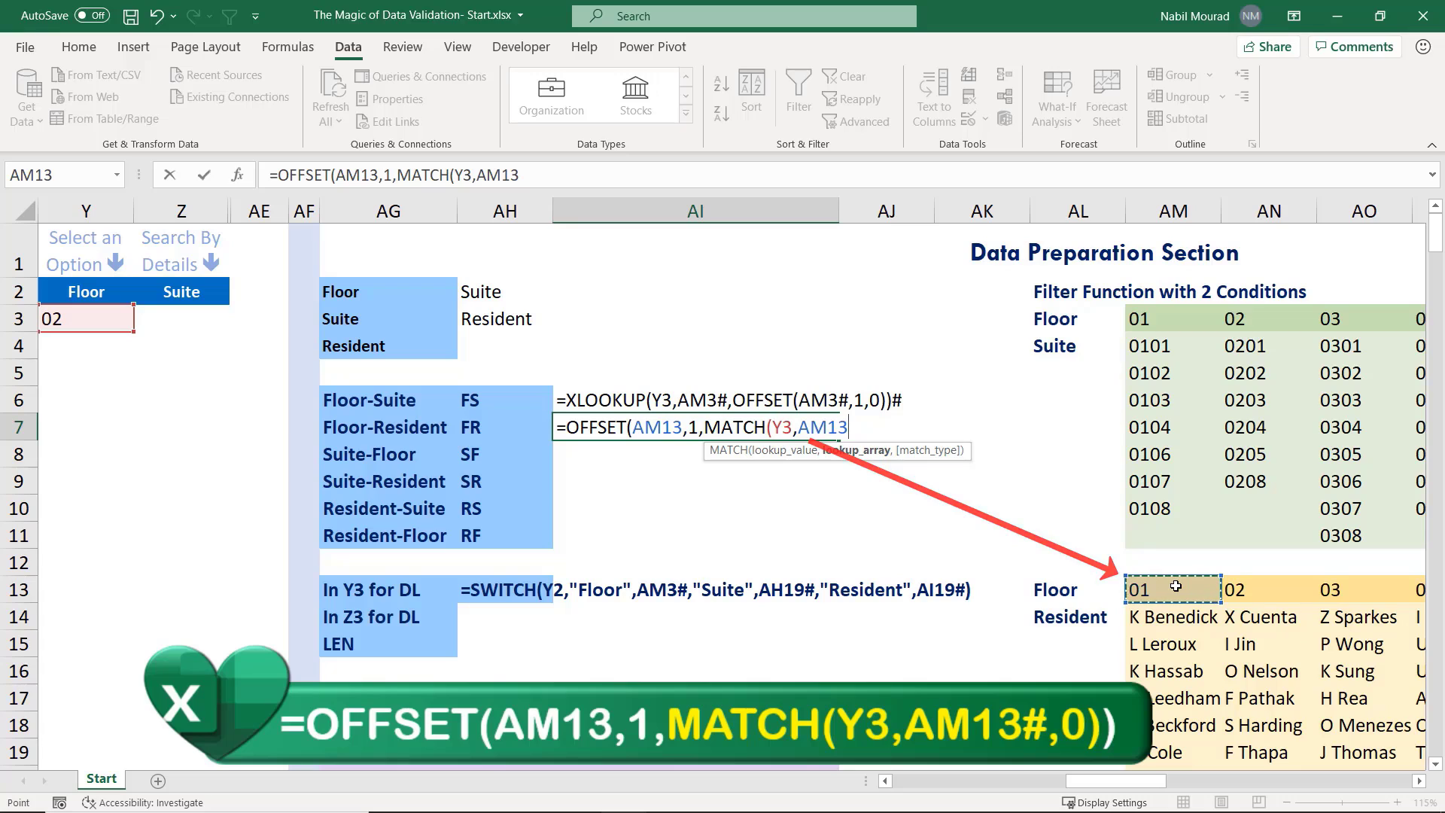
text(#)
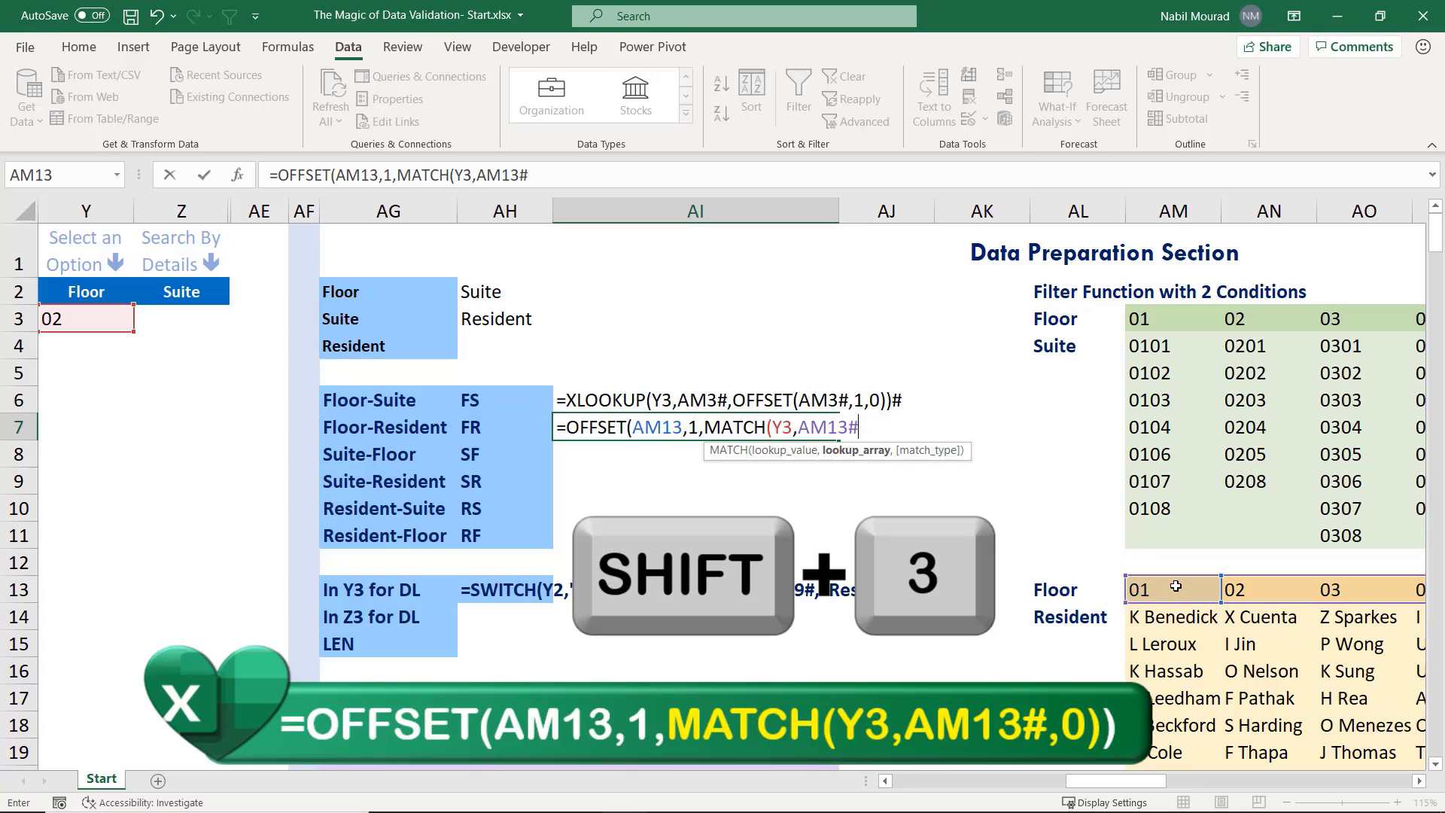
text(,)
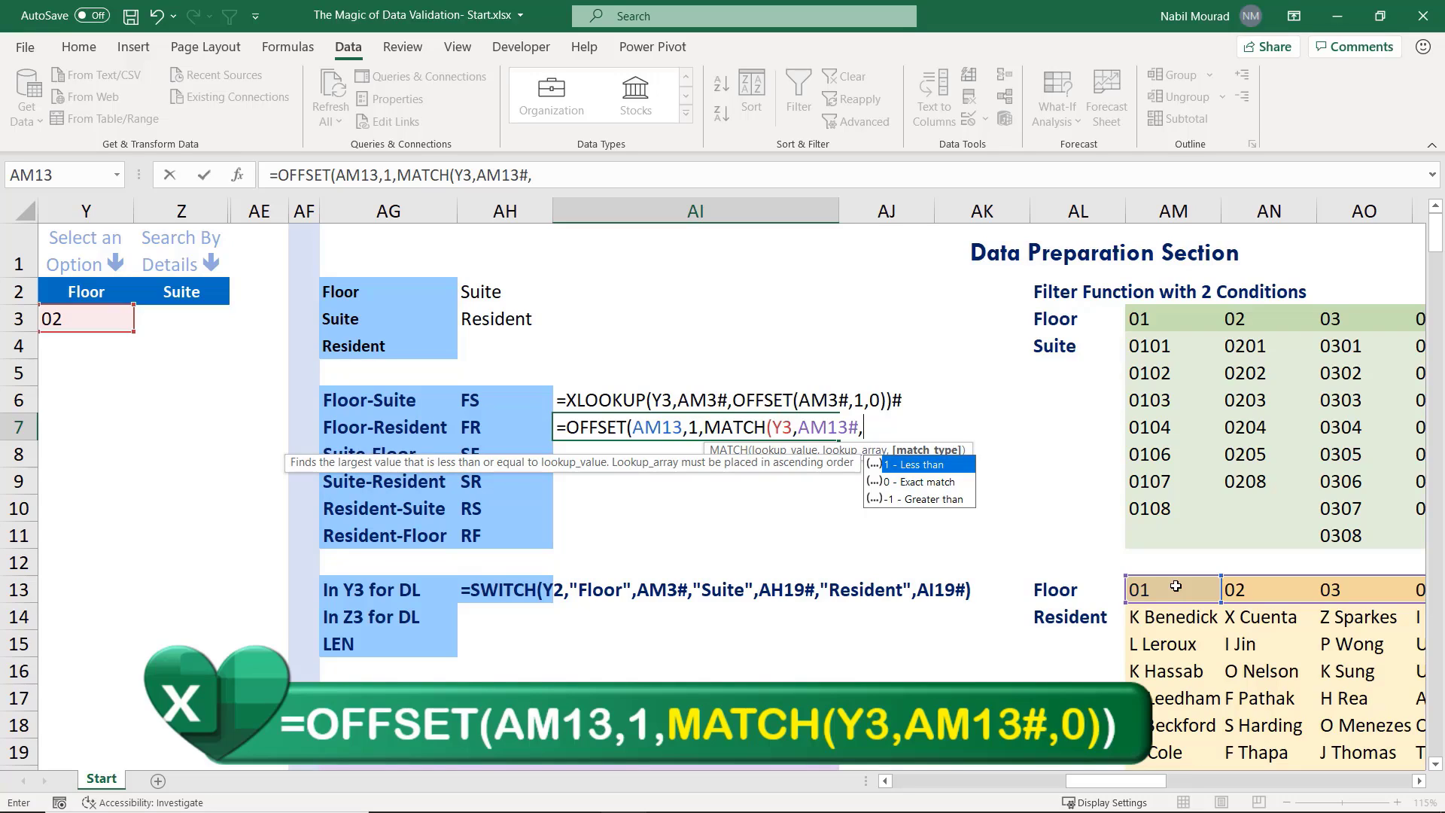
text(0))
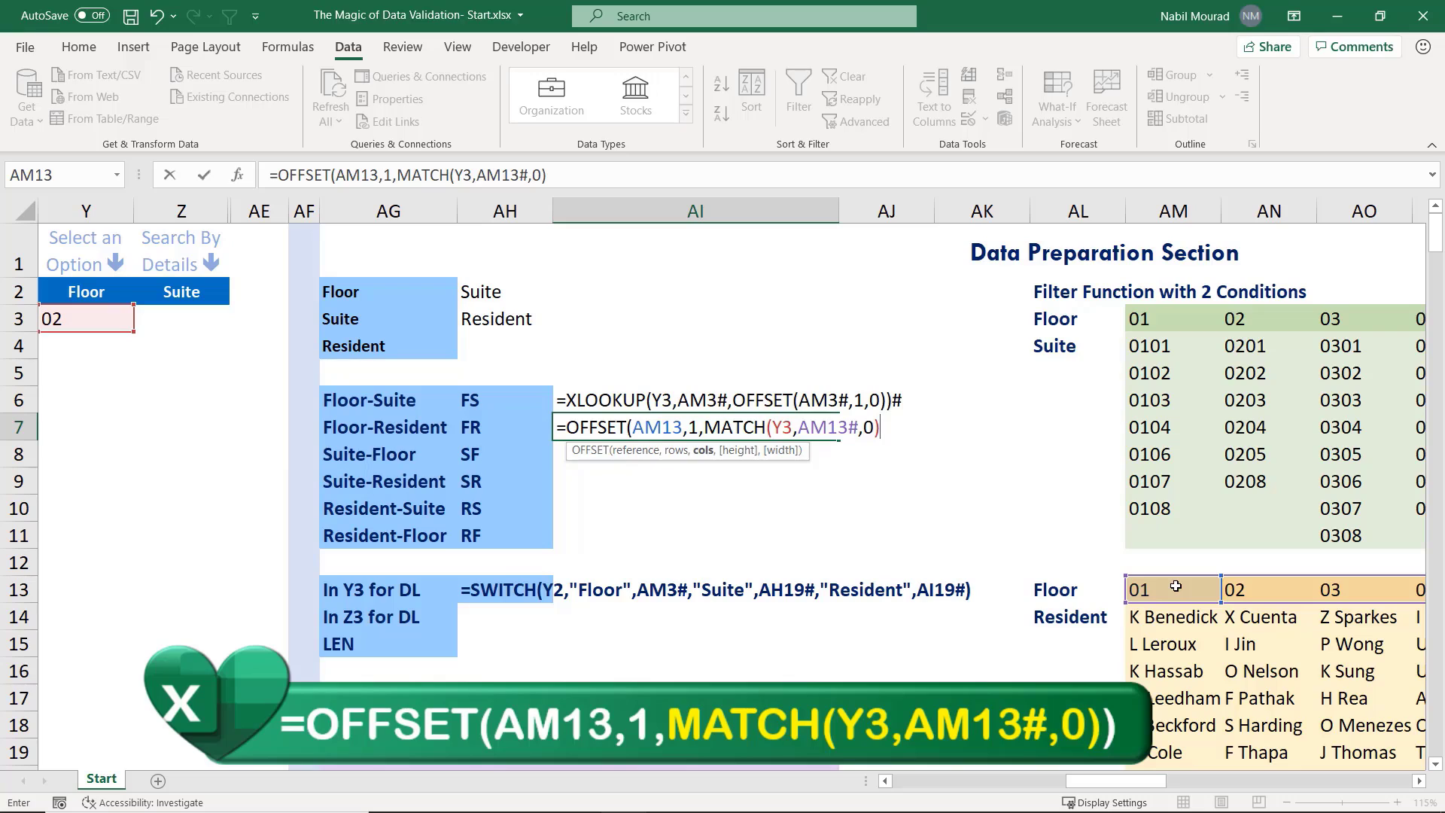
text())
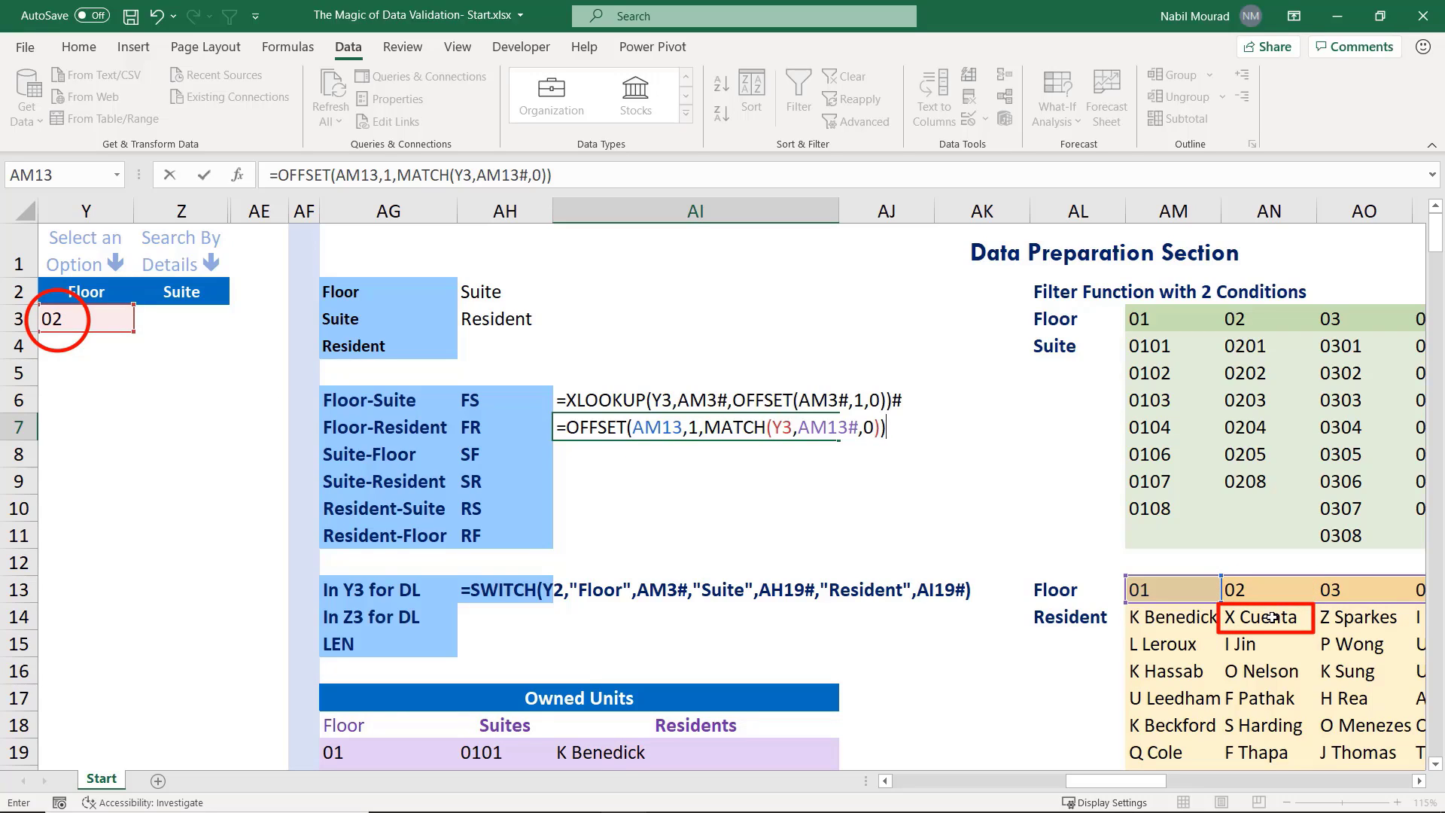
key(Return)
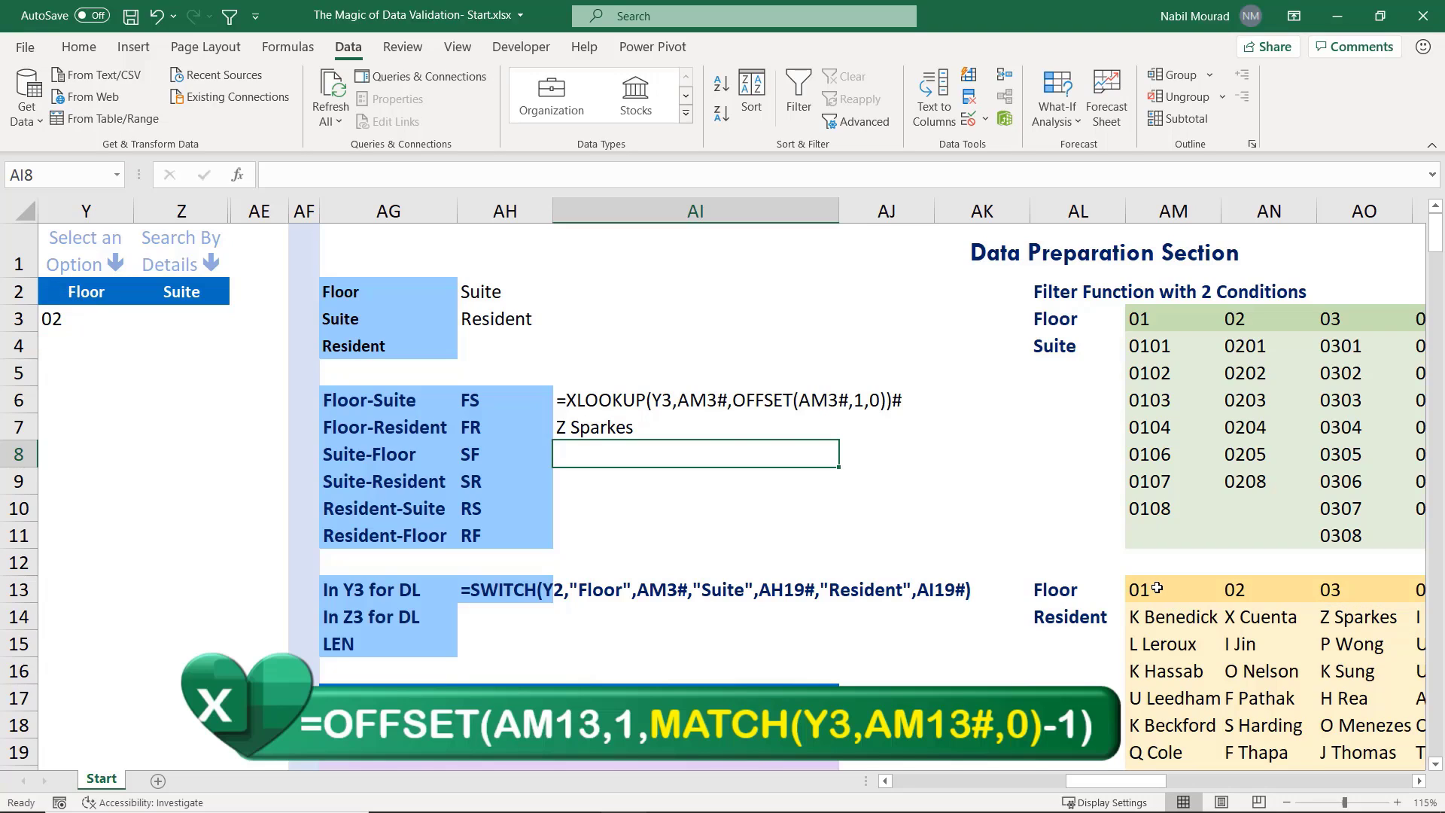
Subtract 1 from the MATCH result inside the AI7 OFFSET formula
click(619, 427)
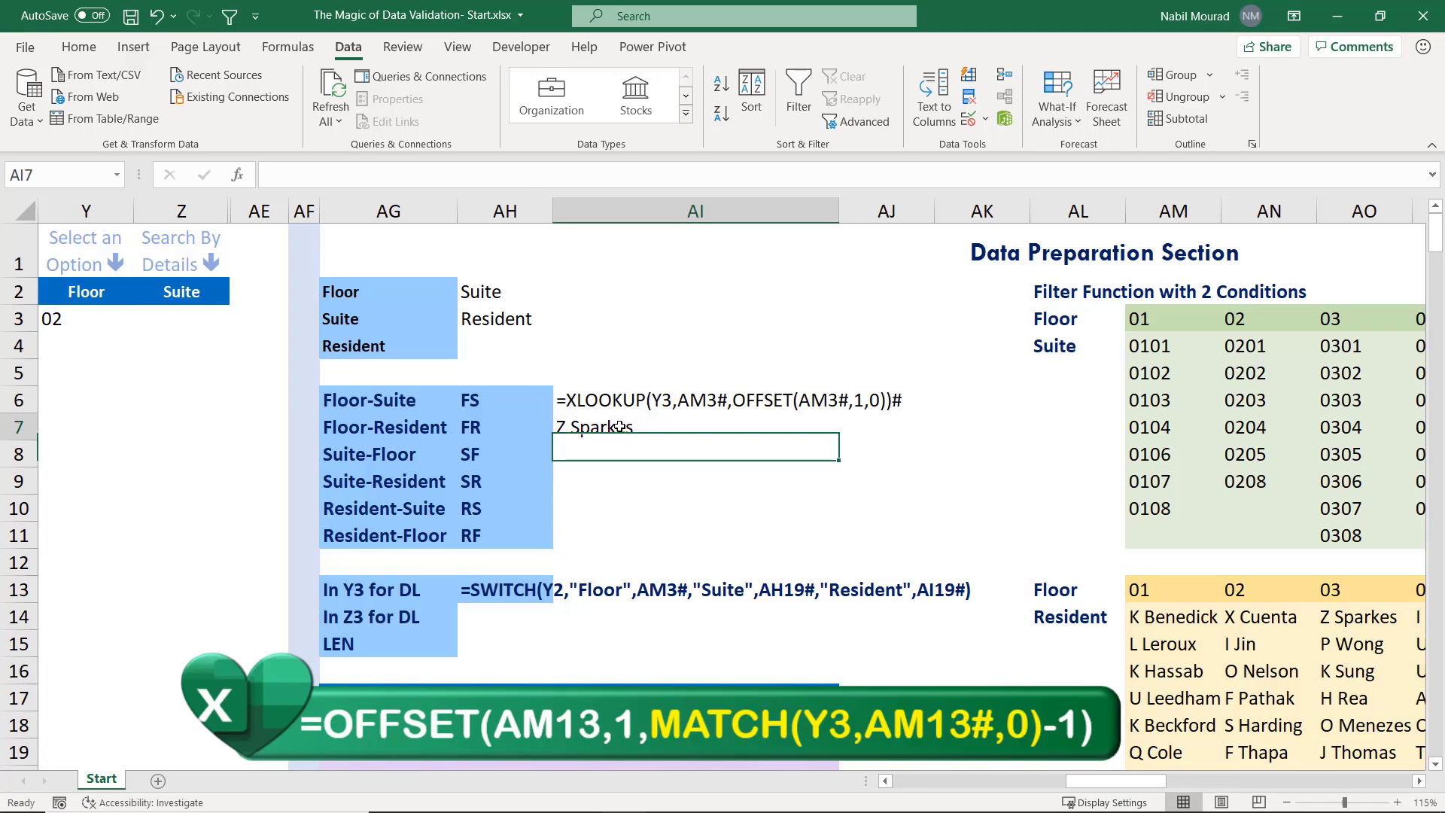
key(F2)
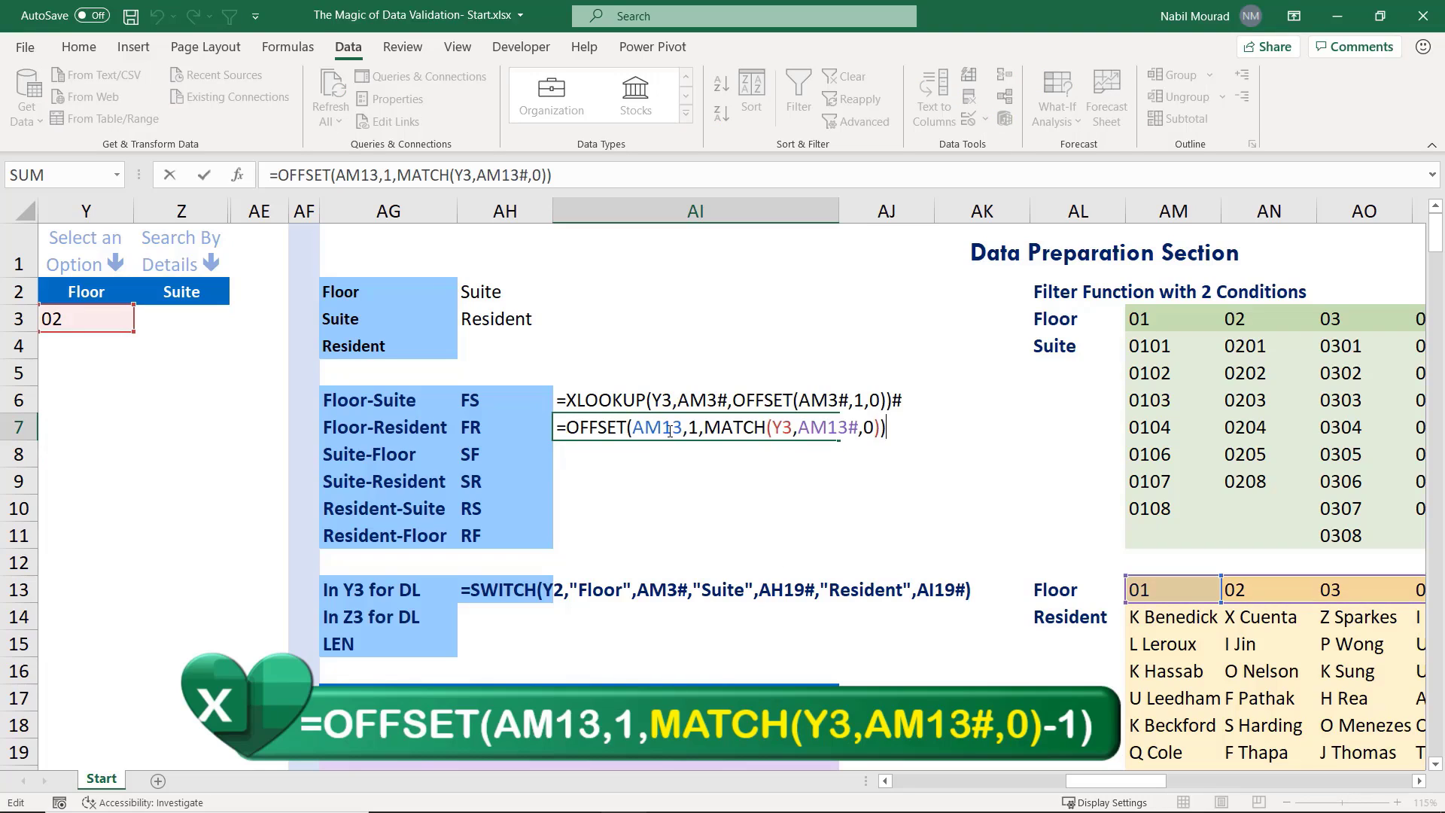
click(880, 426)
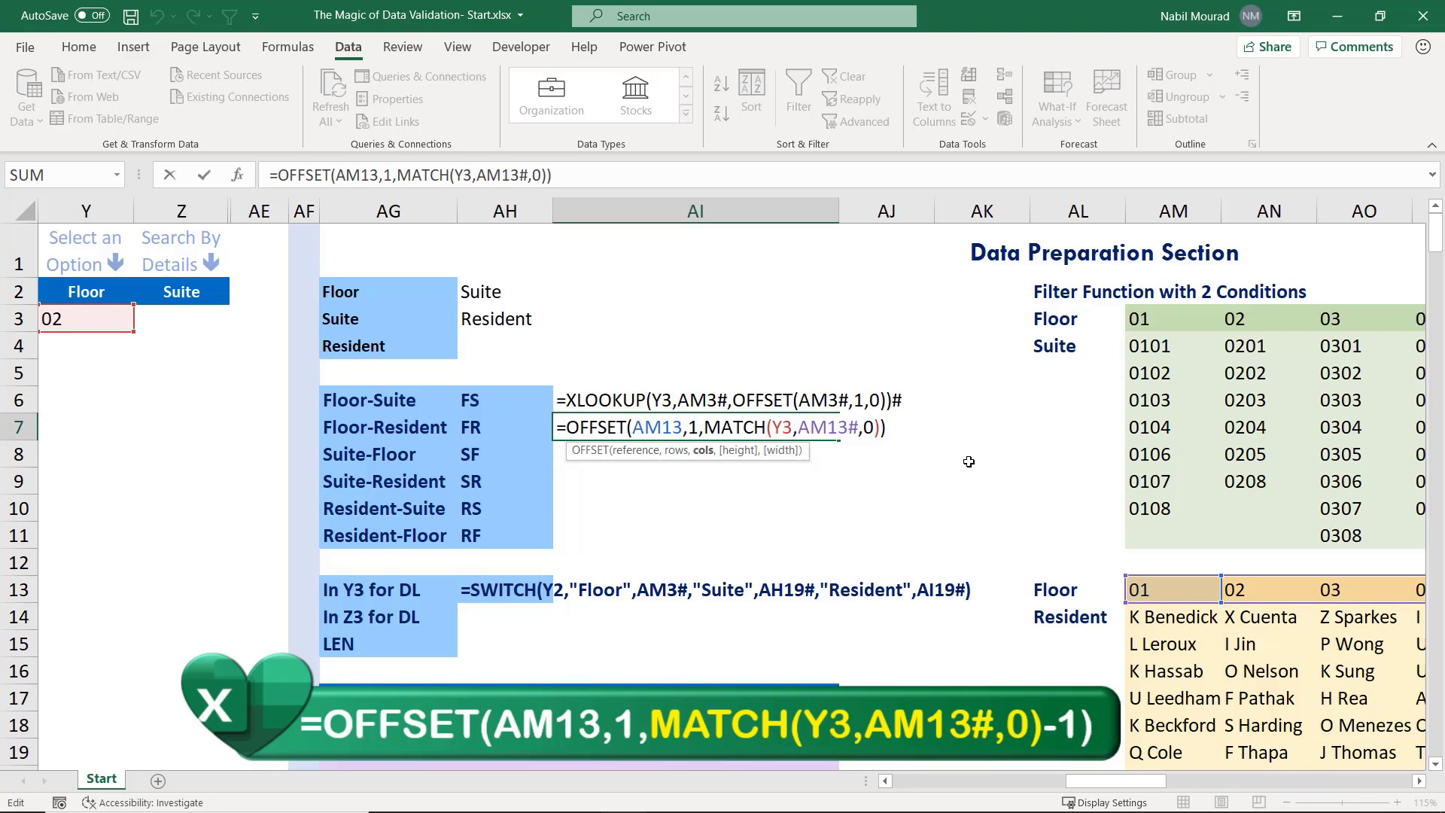
text(-1)
key(Return)
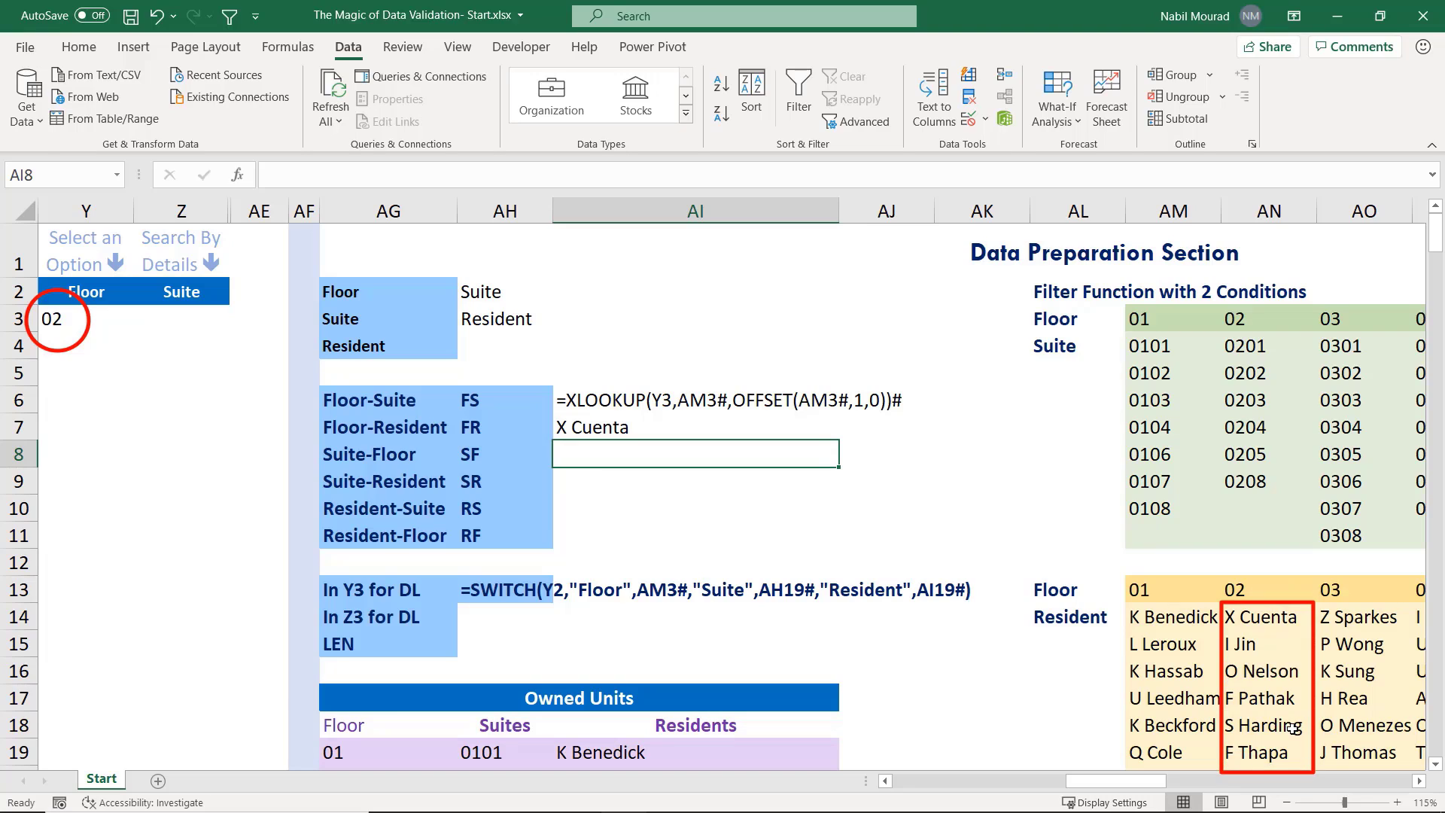
Append the spill operator # to the end of the OFFSET formula in AI7
click(655, 431)
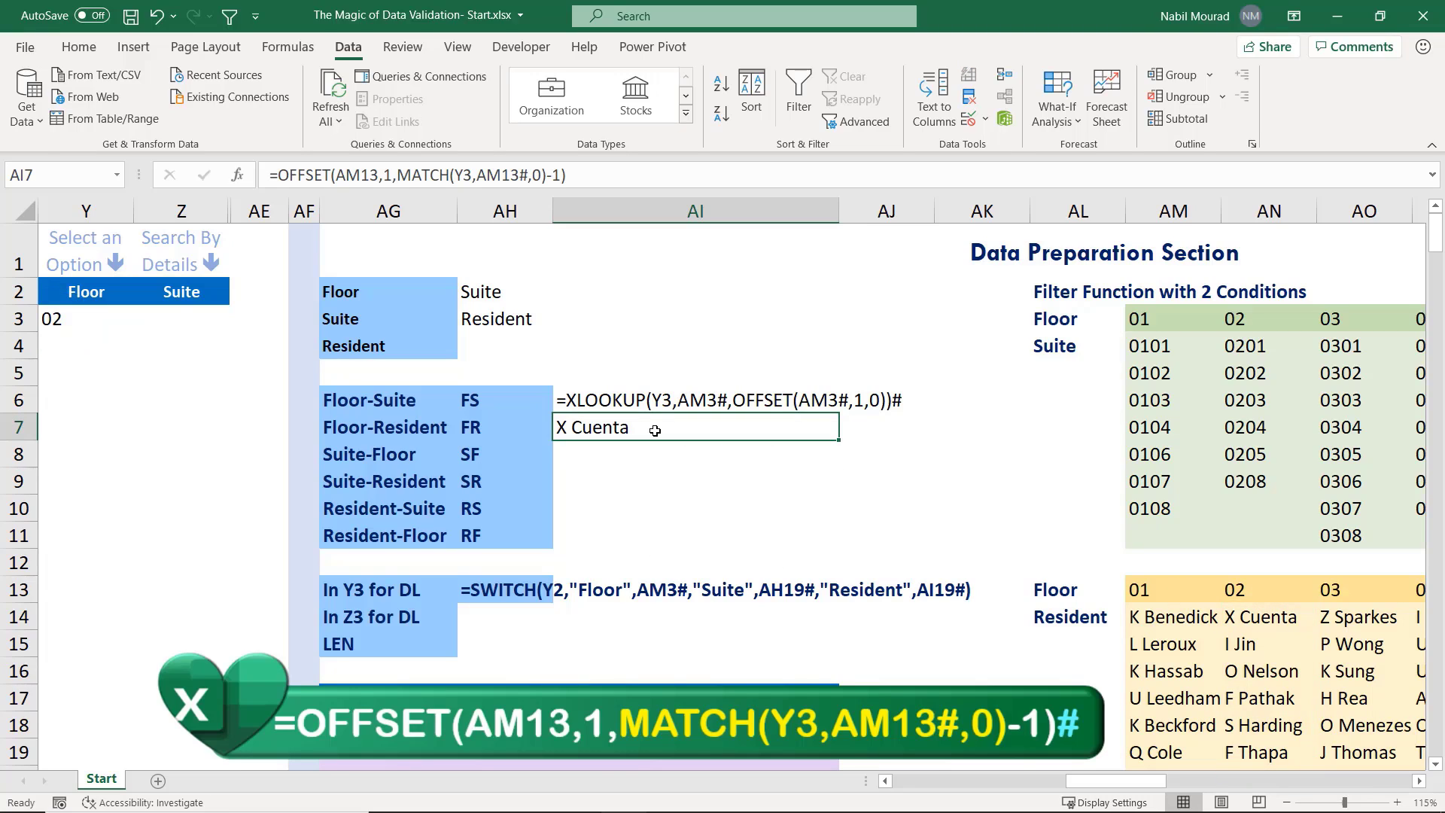
key(F2)
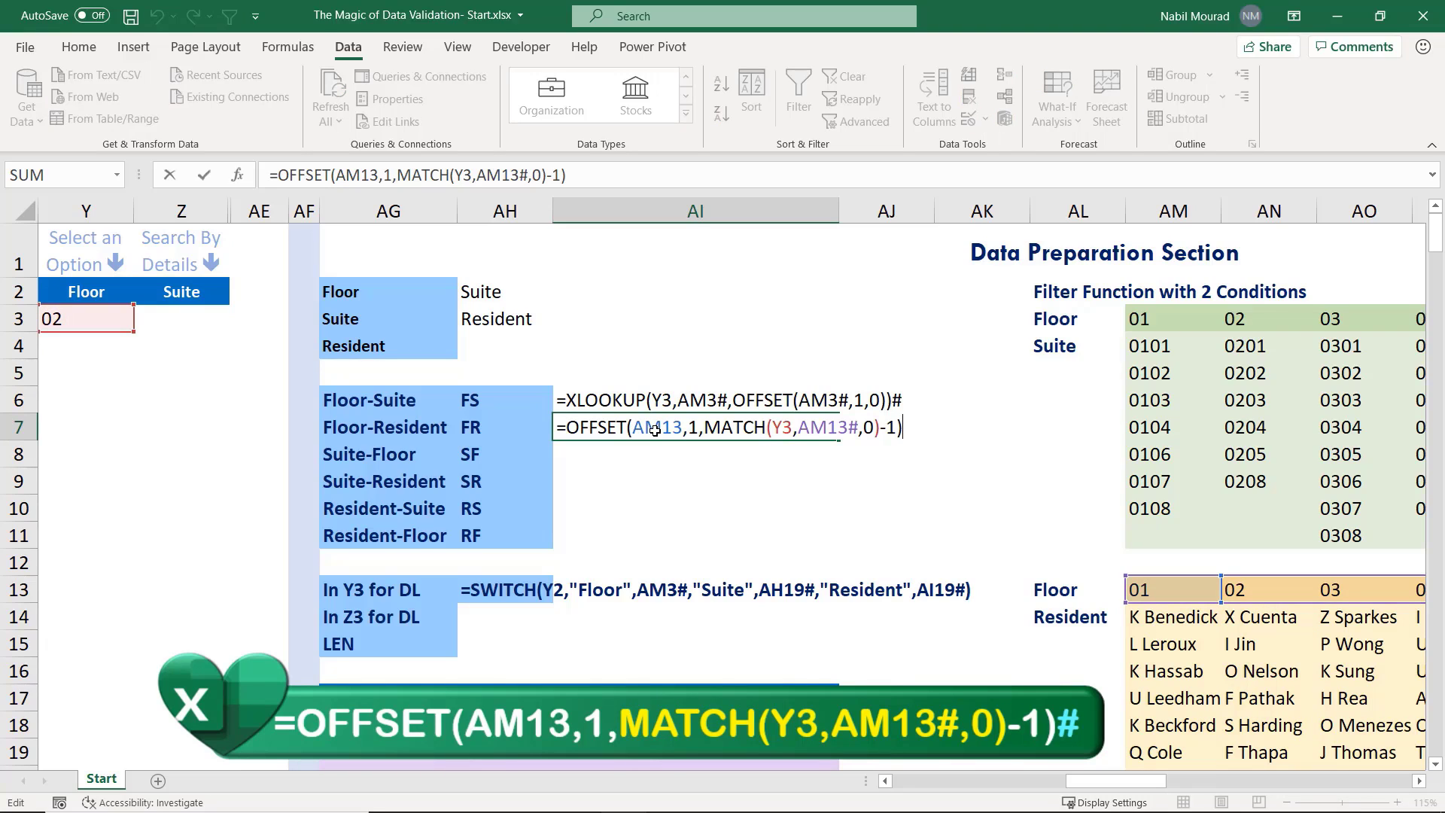
text(#)
key(Return)
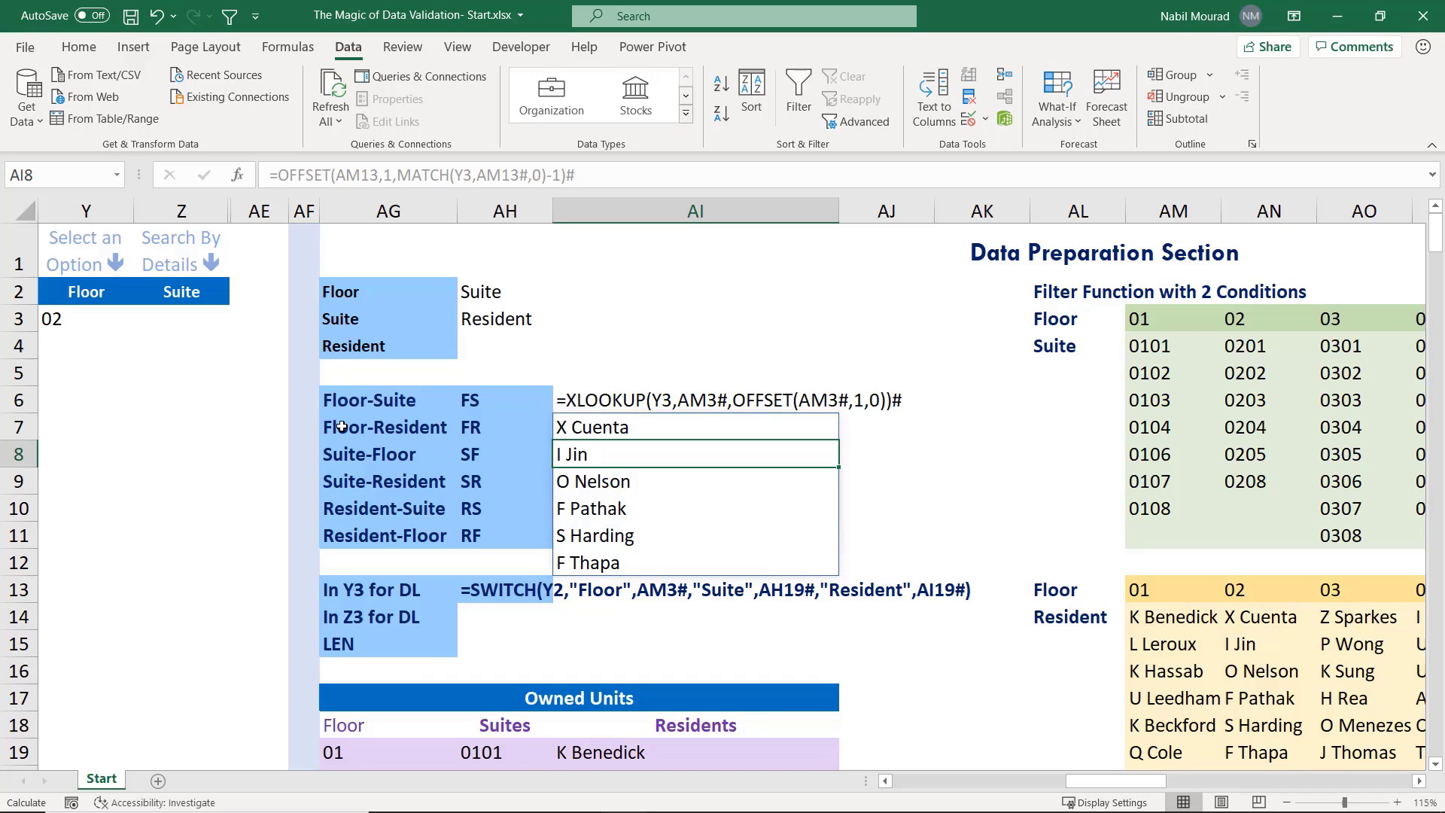
Turn the AI7 OFFSET formula into plain text by adding an apostrophe before the equals sign
click(601, 424)
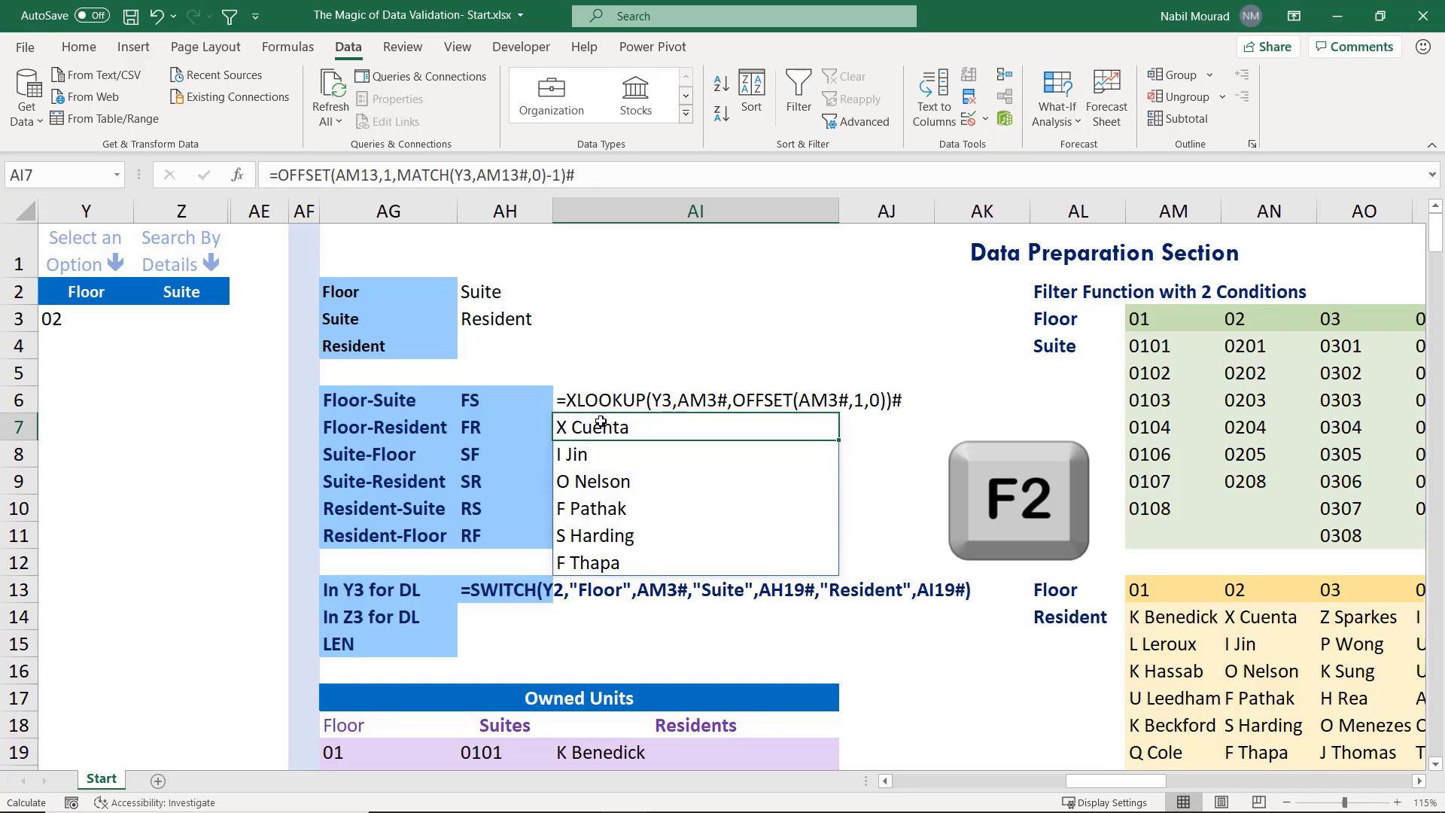
key(F2)
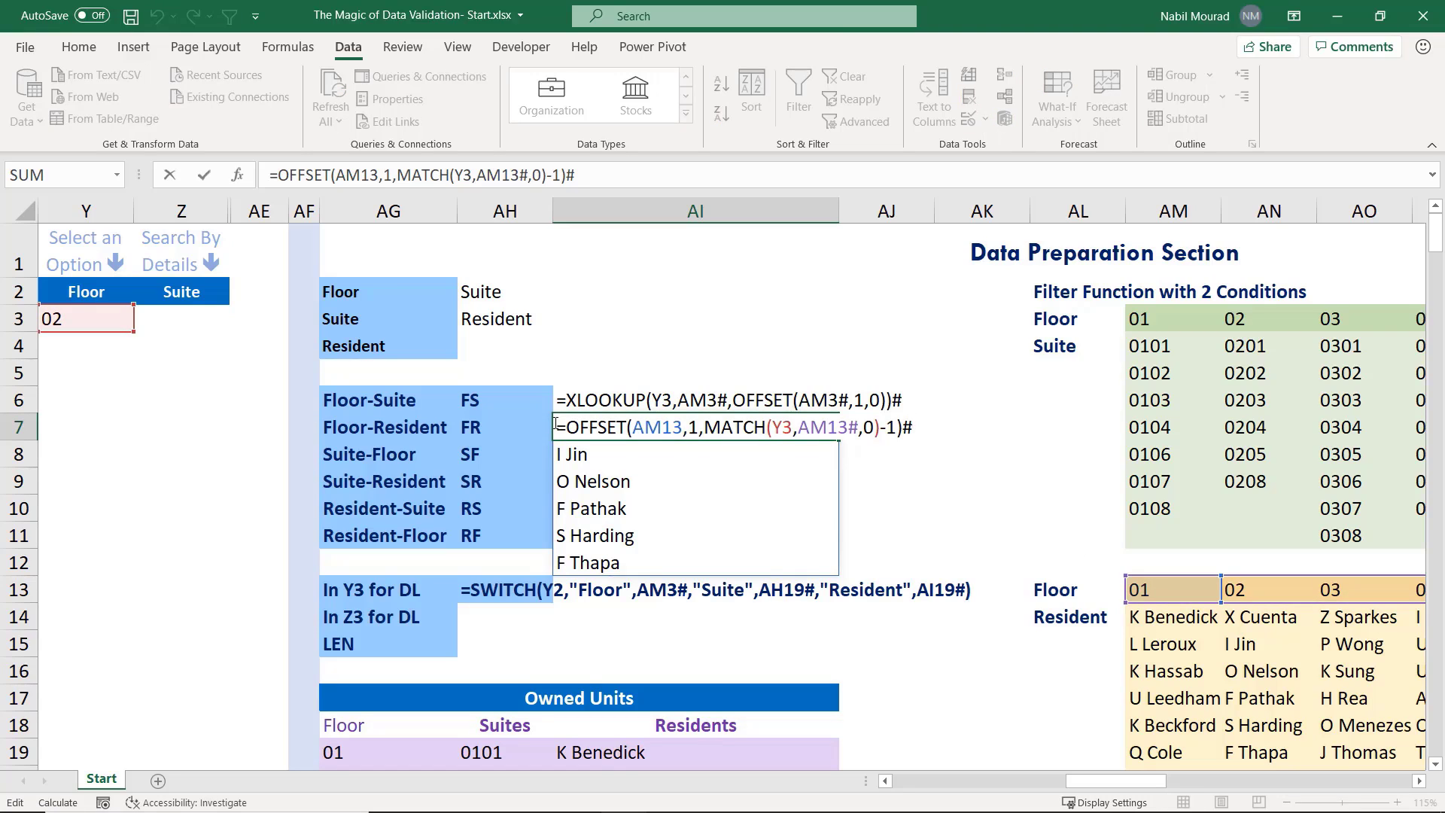
text(')
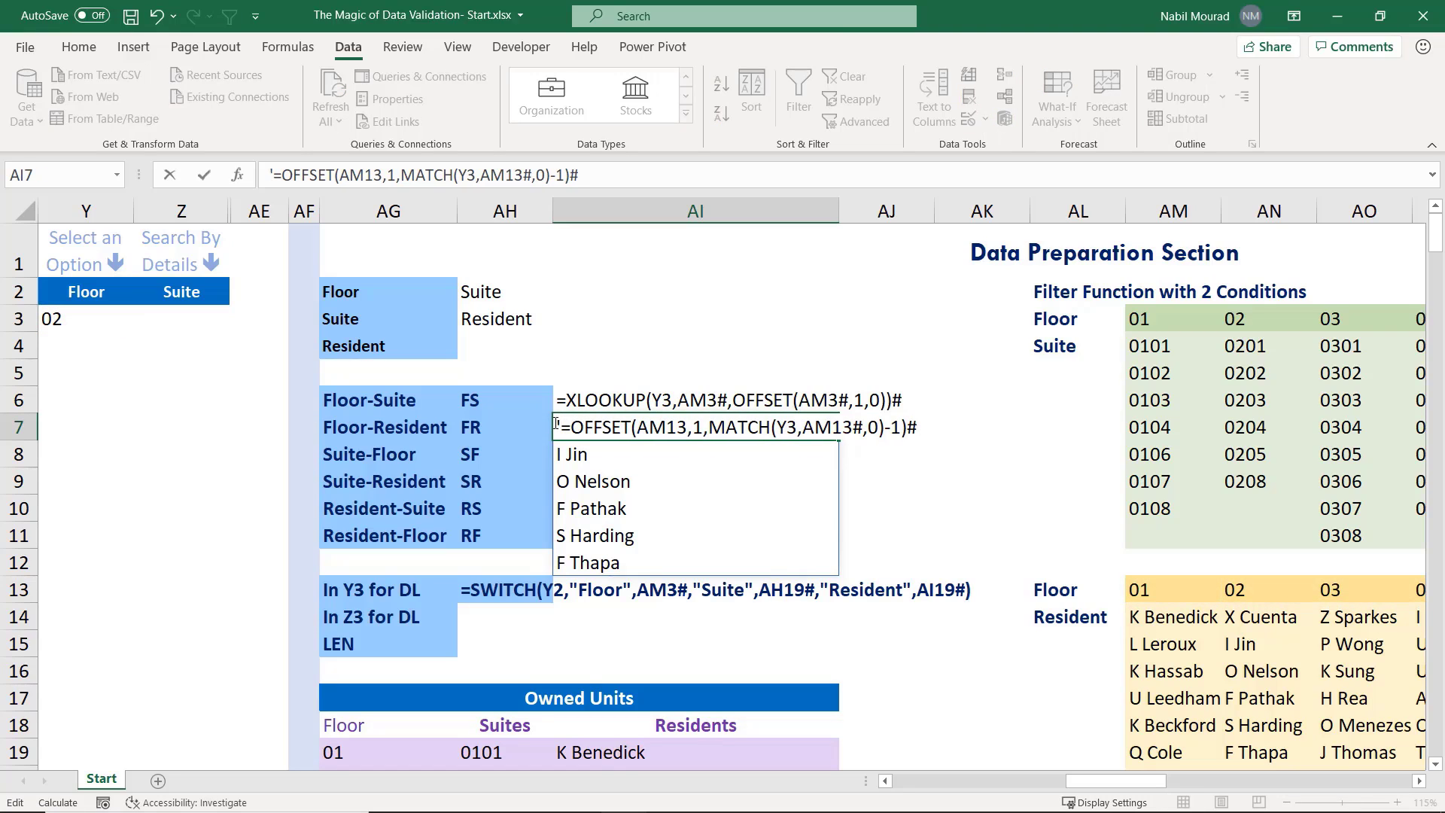
key(Return)
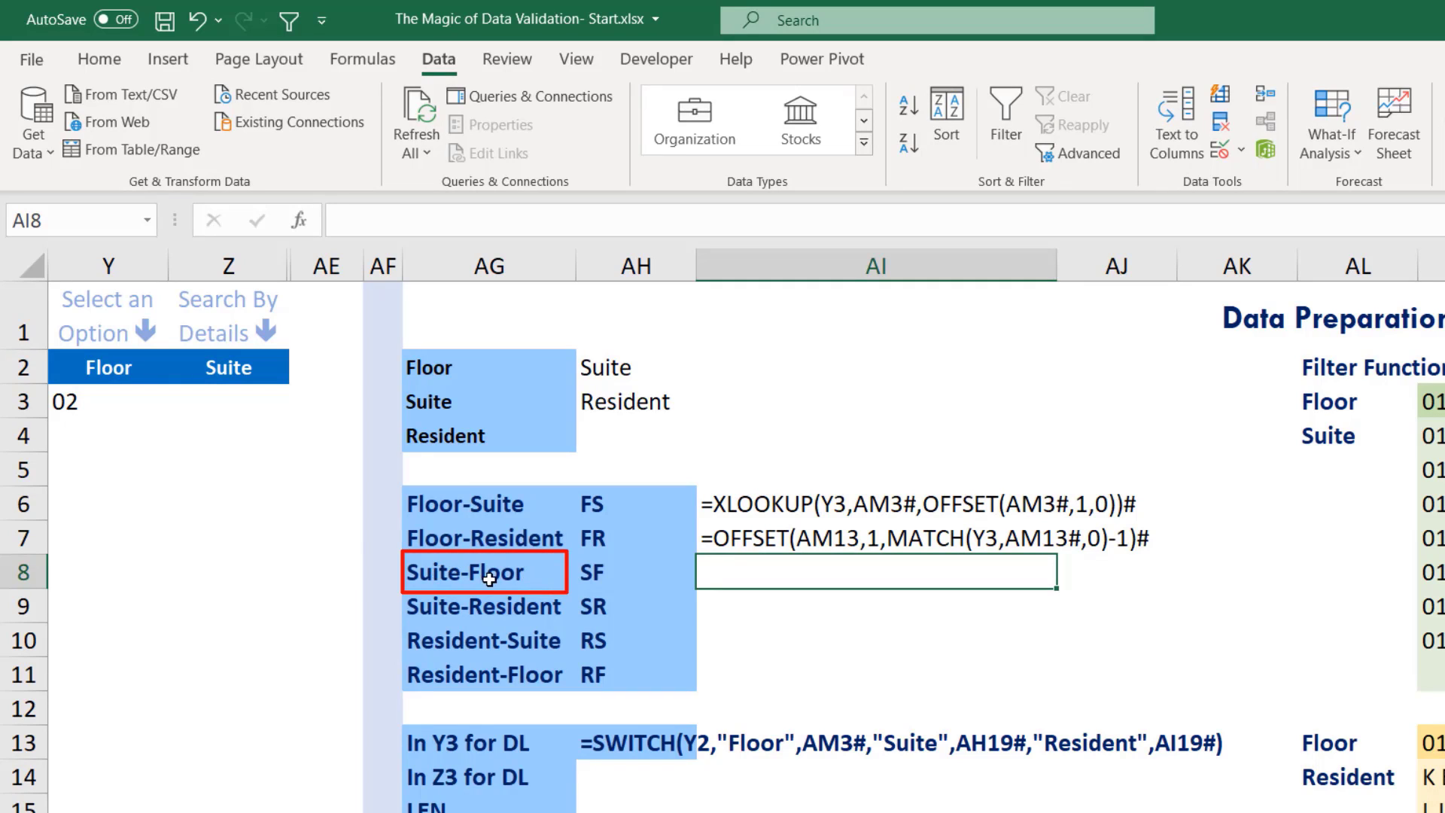
Set the search option in Y2 to Suite and the search detail in Z2 to Floor
click(94, 396)
click(128, 365)
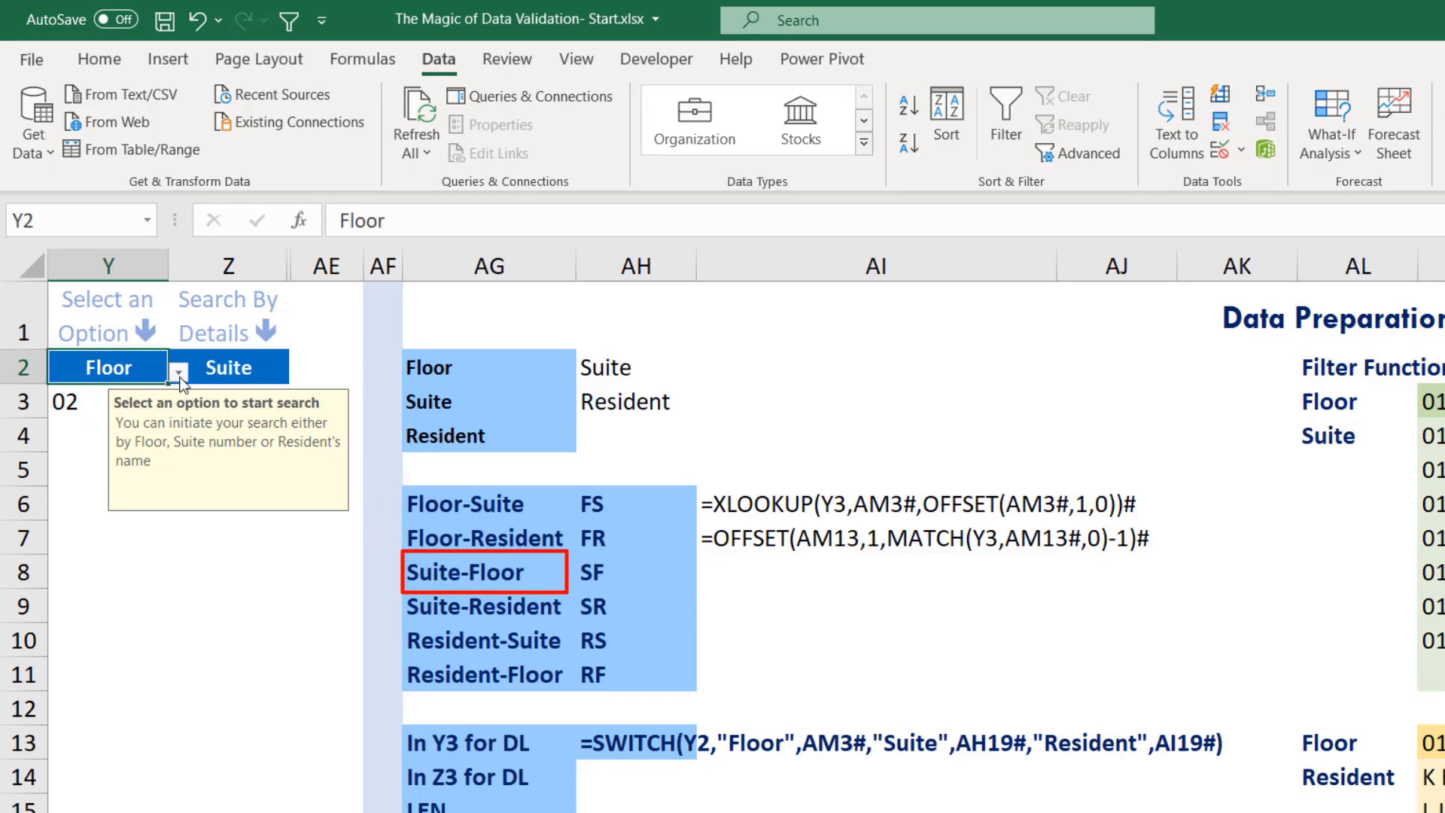
click(181, 382)
click(91, 413)
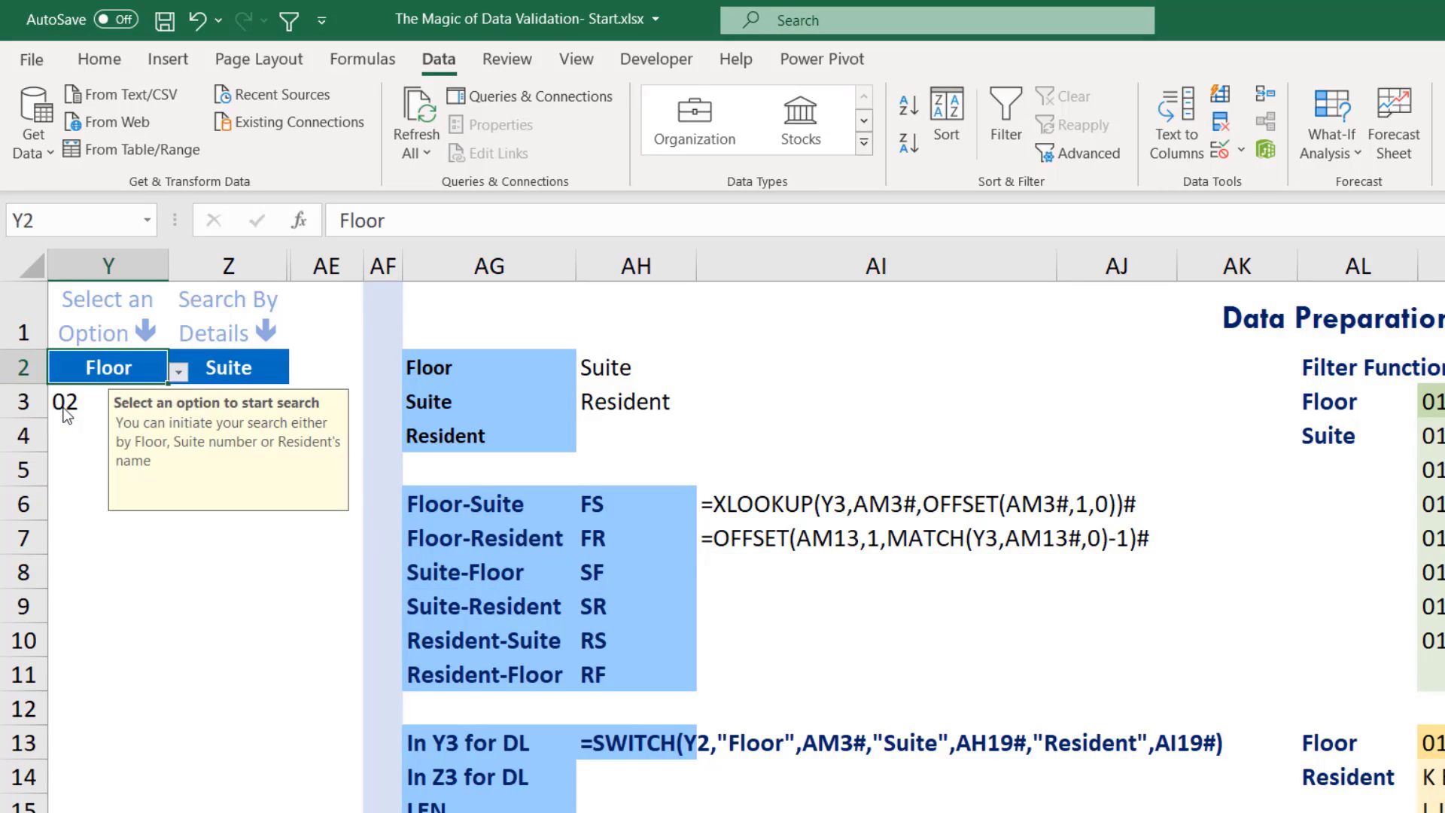
click(225, 369)
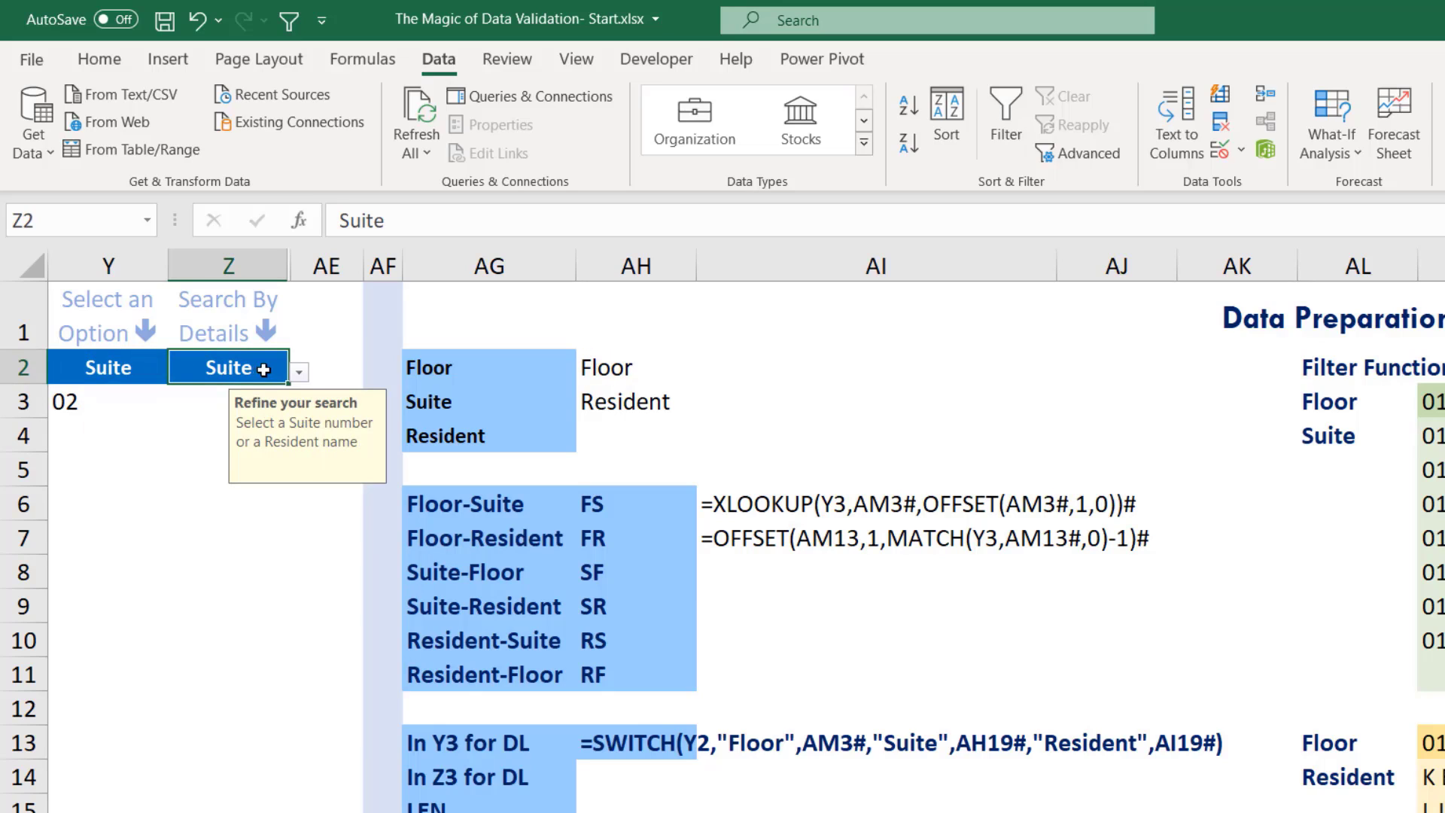
click(299, 373)
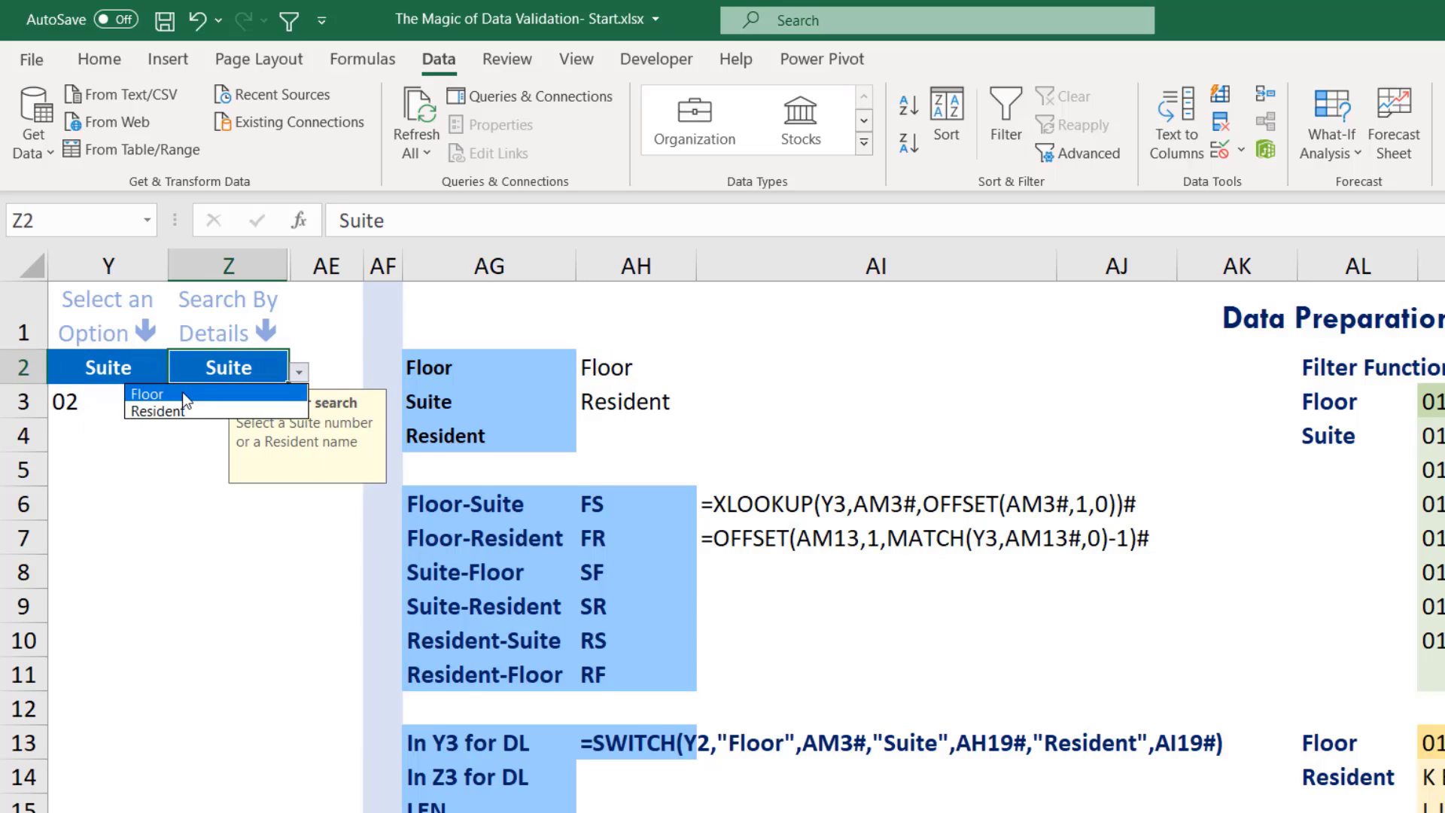
click(150, 394)
Choose suite 0102 in Y3 and move on to Z3
click(108, 396)
click(181, 407)
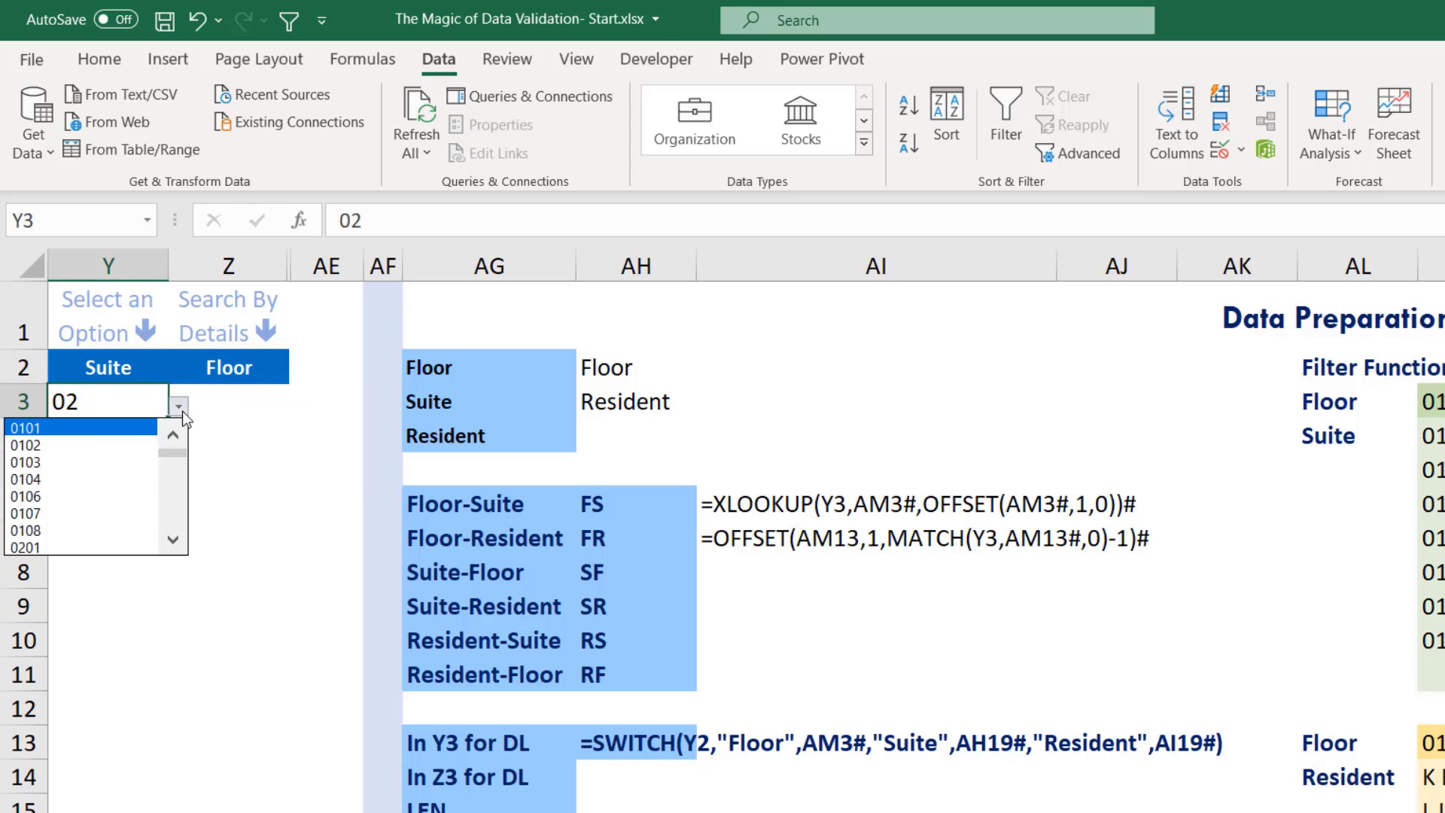
click(47, 441)
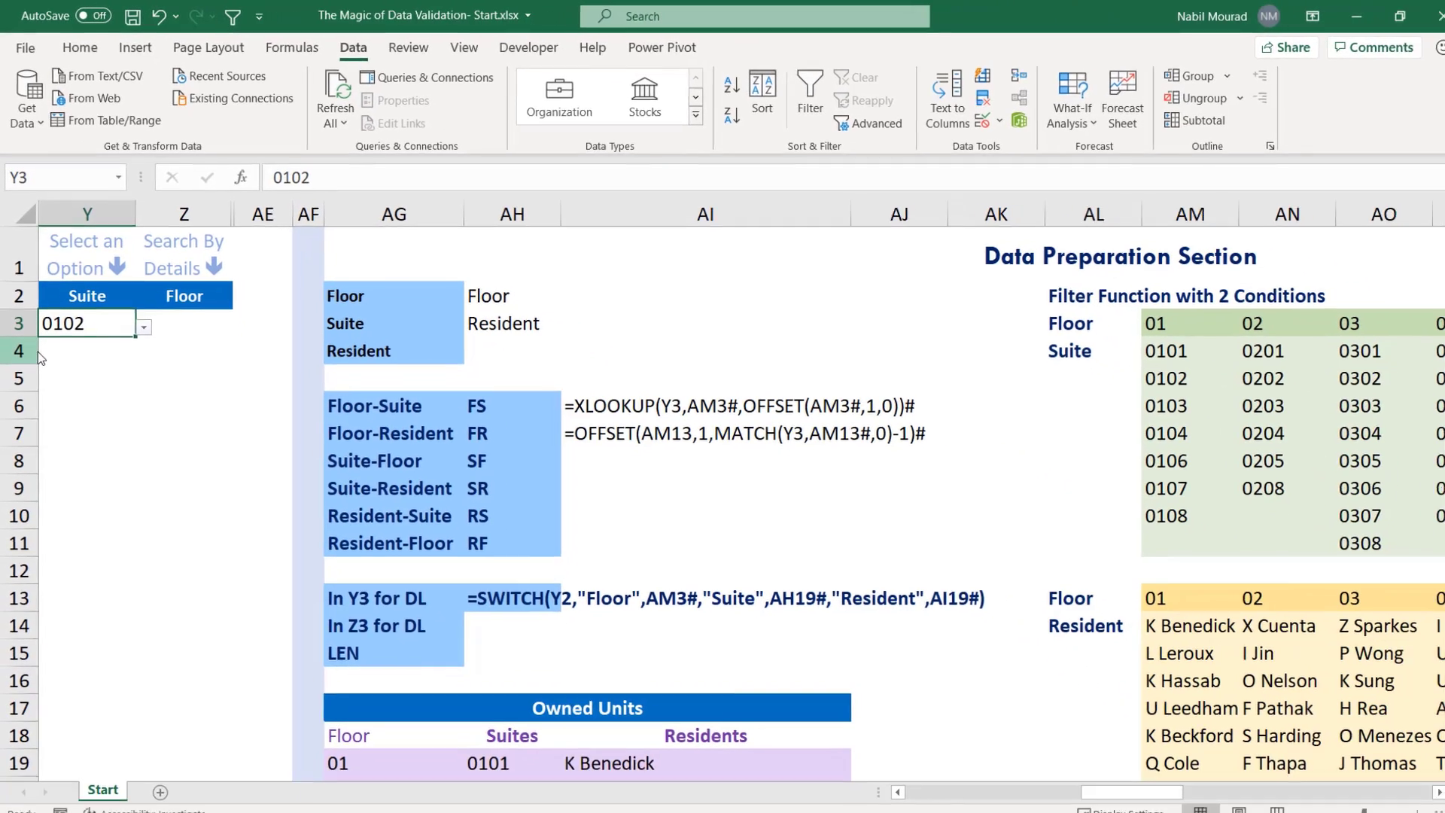
key(Tab)
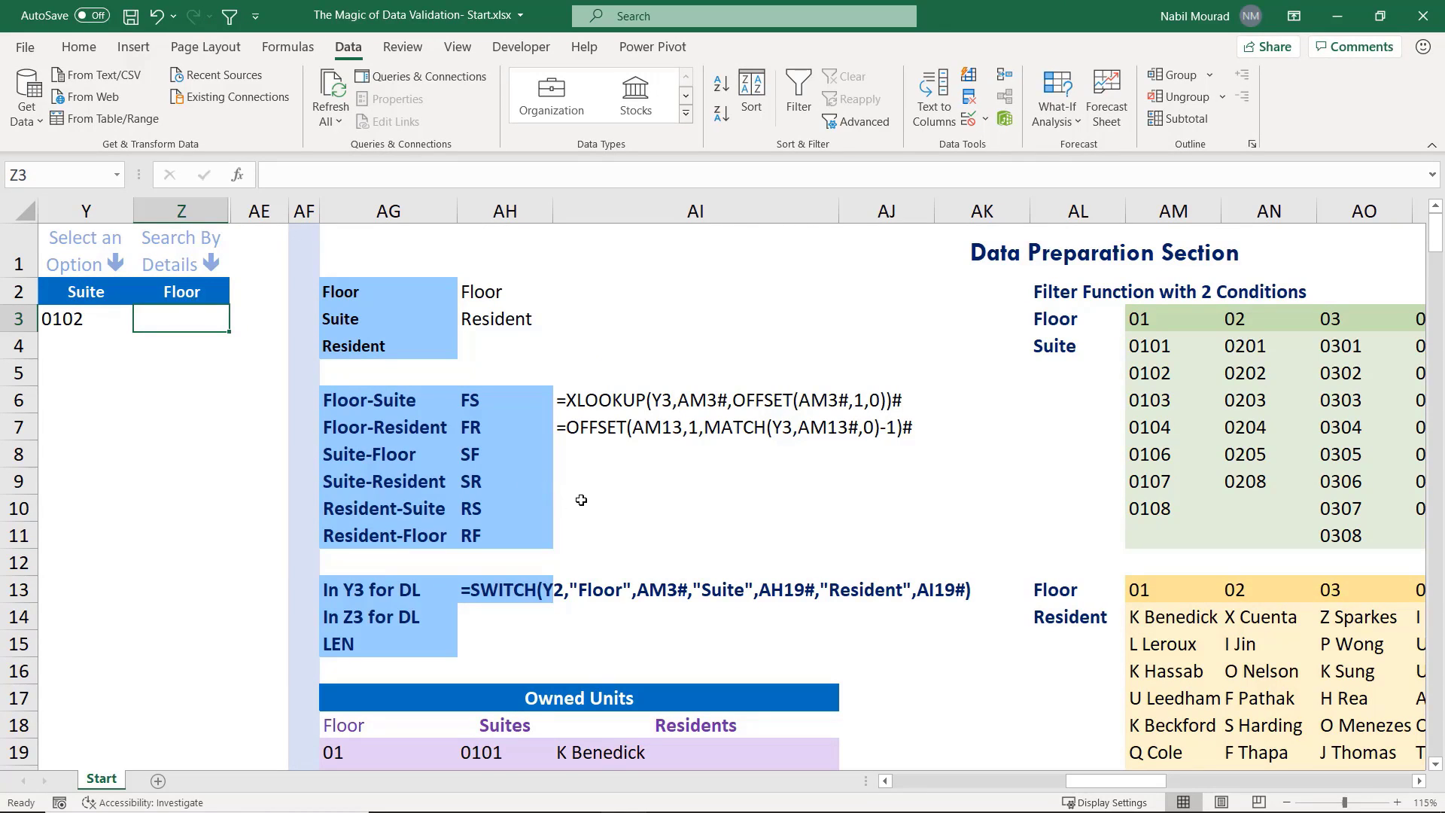
Start an XLOOKUP formula in AI8 for Suite-Floor with Y3 as the lookup value
scroll(592, 442, down, 1)
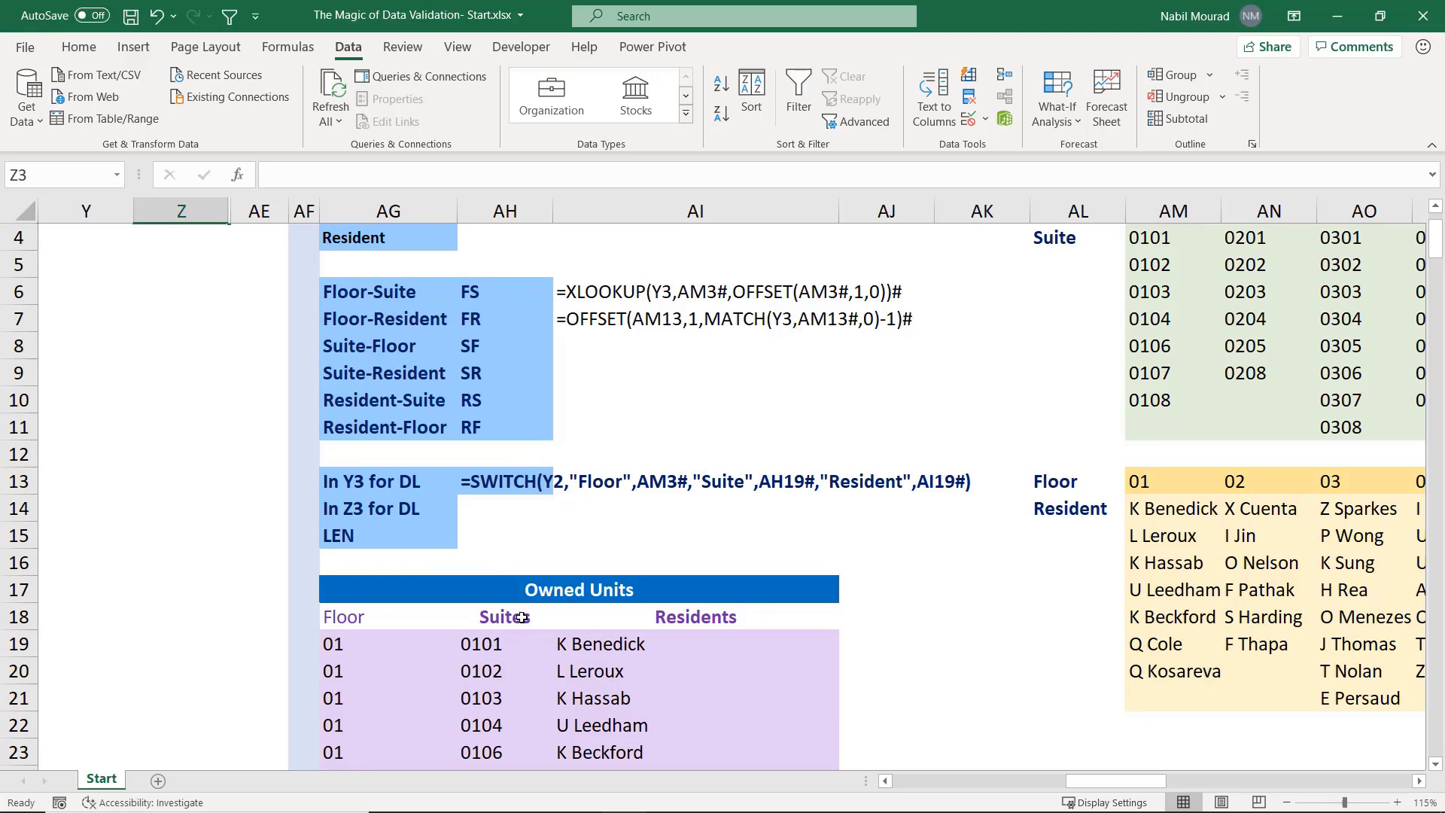
click(582, 342)
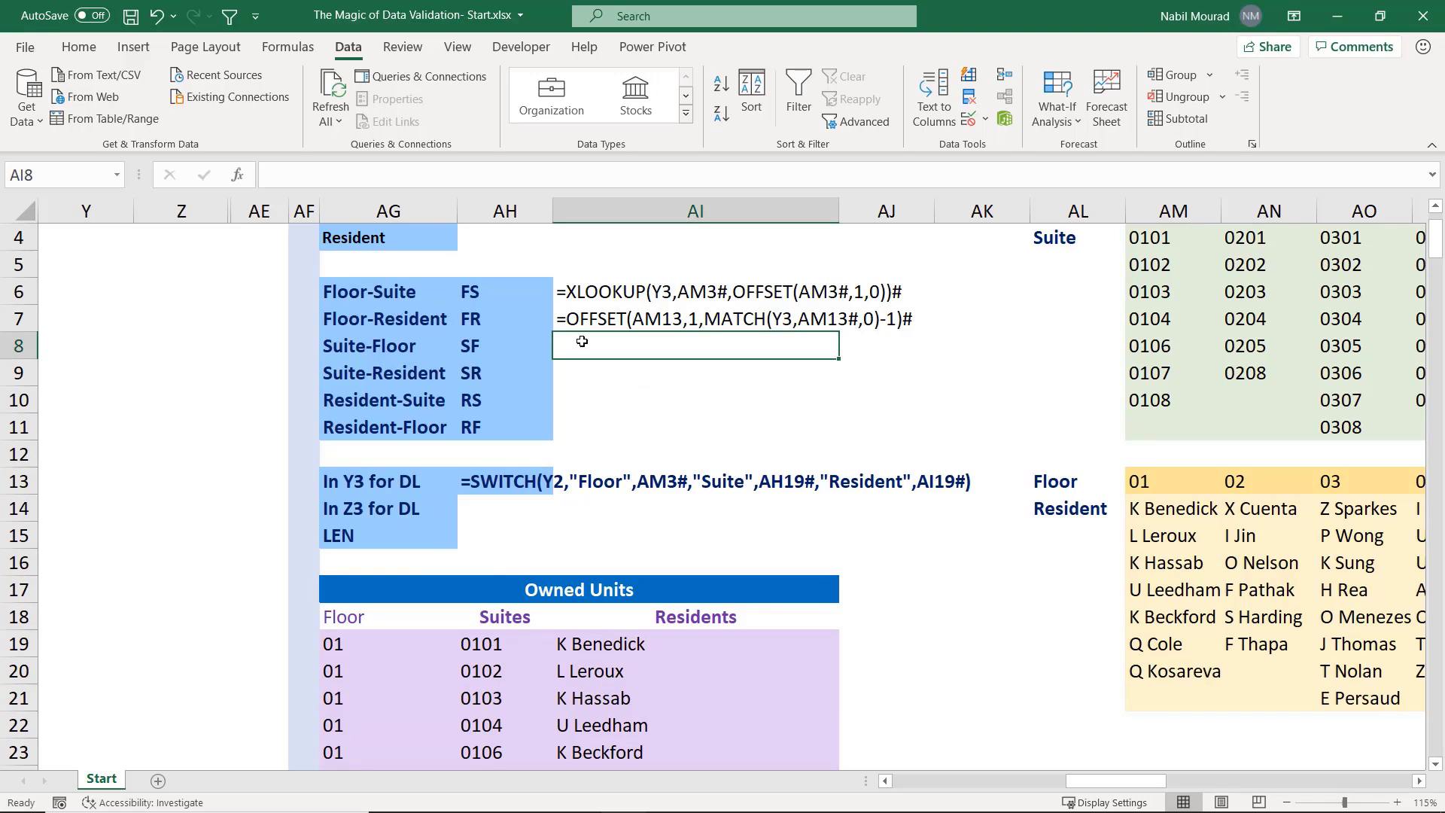
text(=)
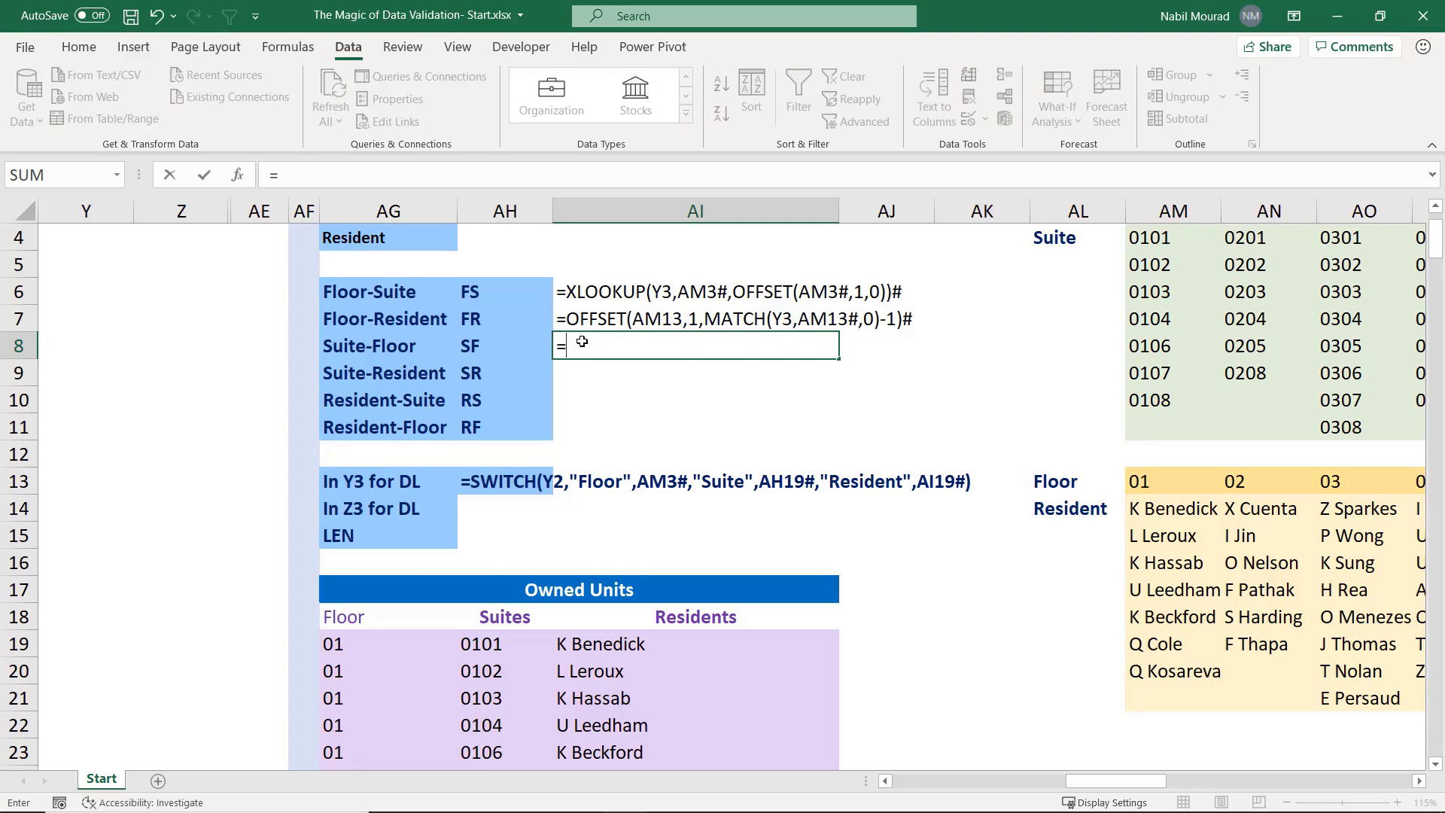
text(xlook)
key(Tab)
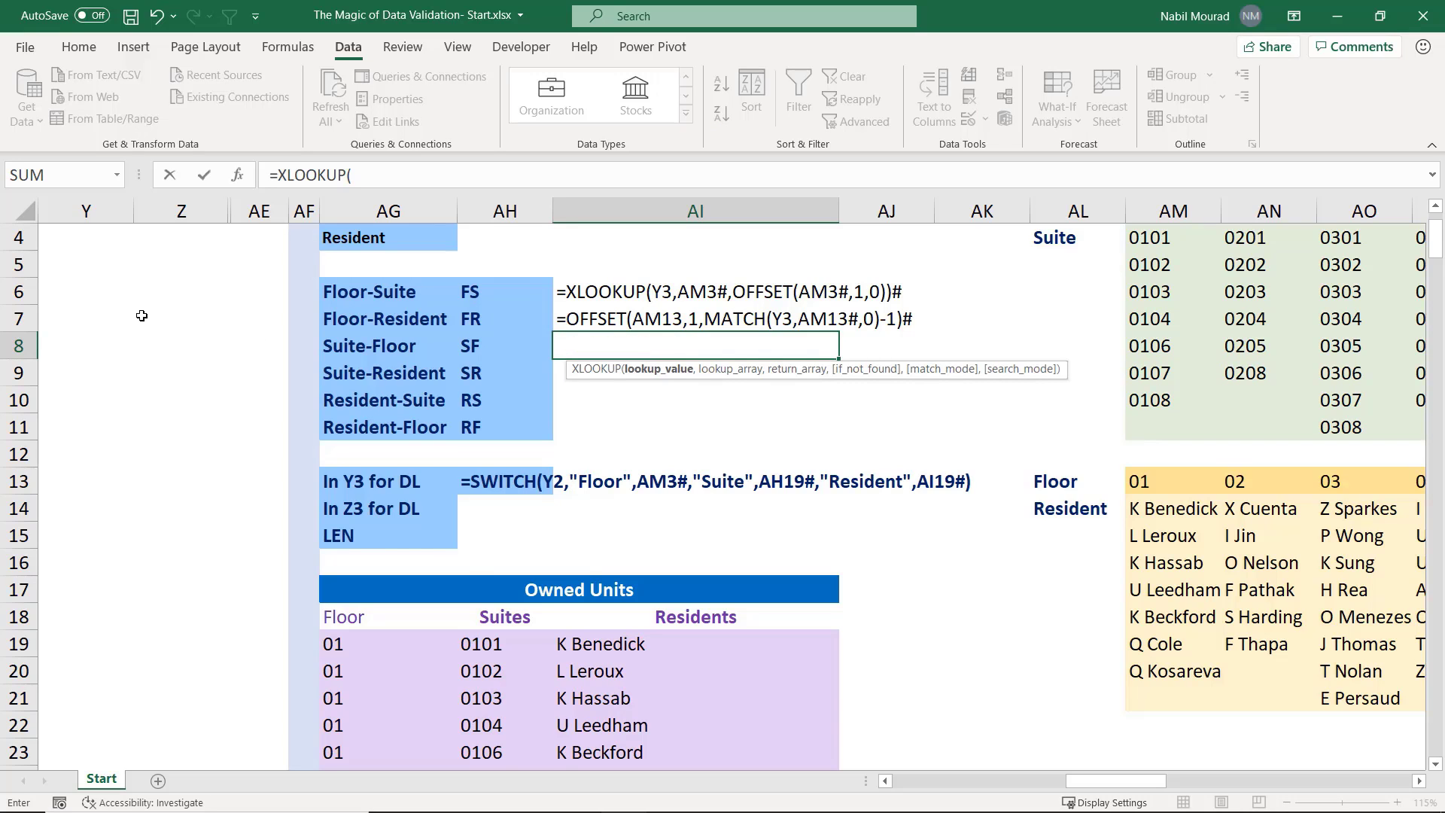
scroll(143, 313, up, 1)
click(68, 317)
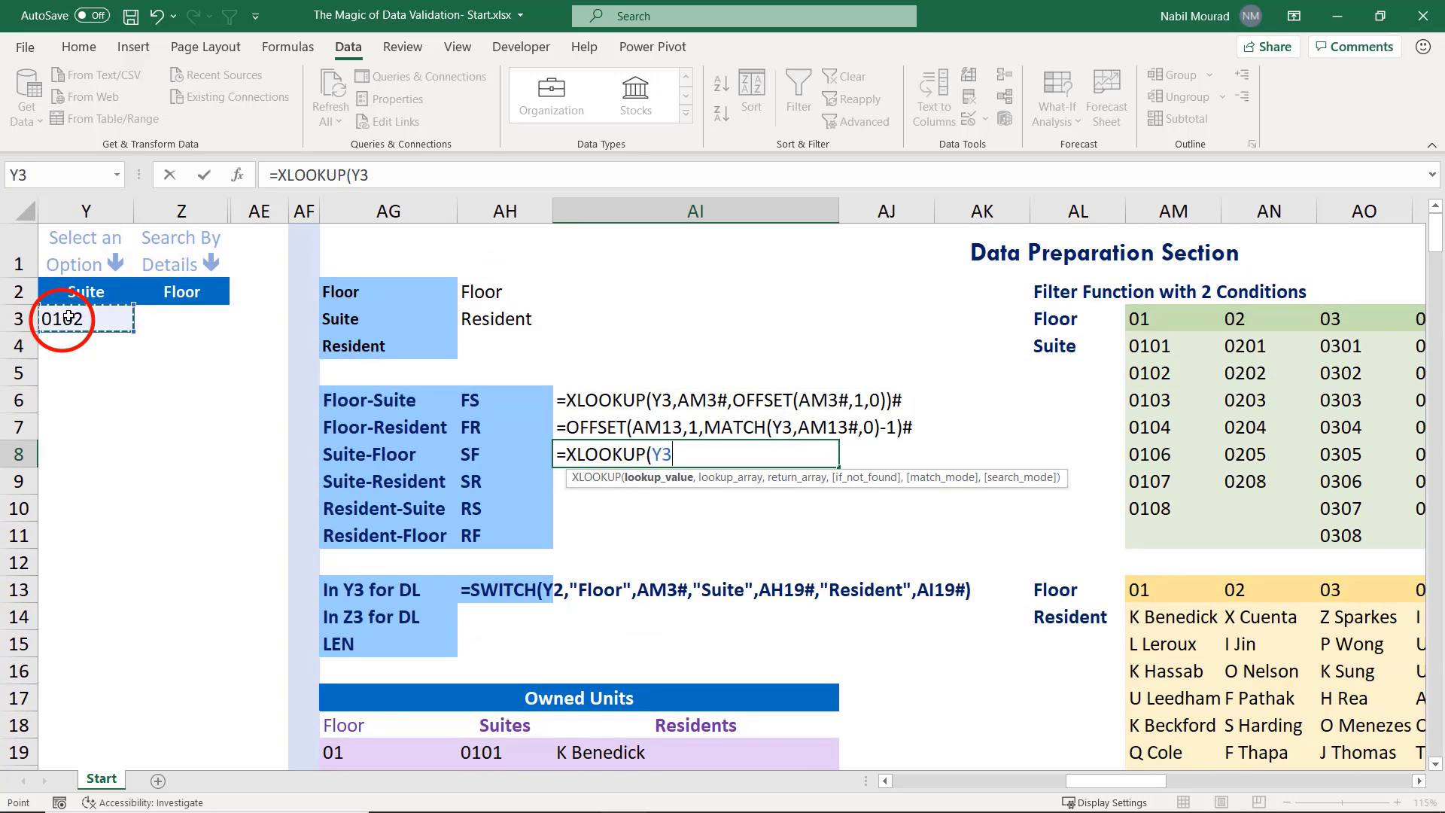
text(,)
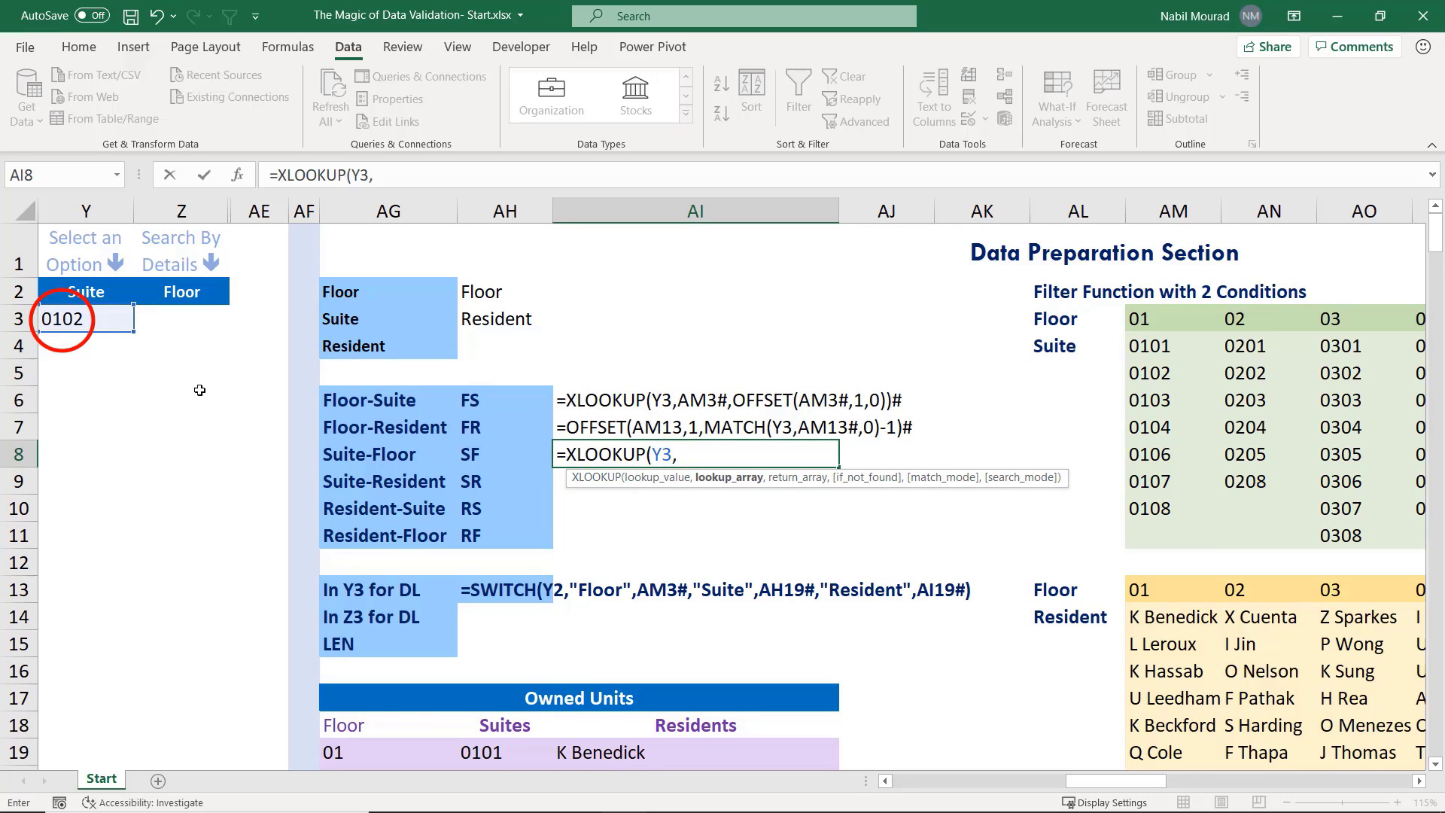
Use the spilled Suites list AH19# as the lookup array of the AI8 XLOOKUP
scroll(488, 588, down, 1)
scroll(488, 587, down, 1)
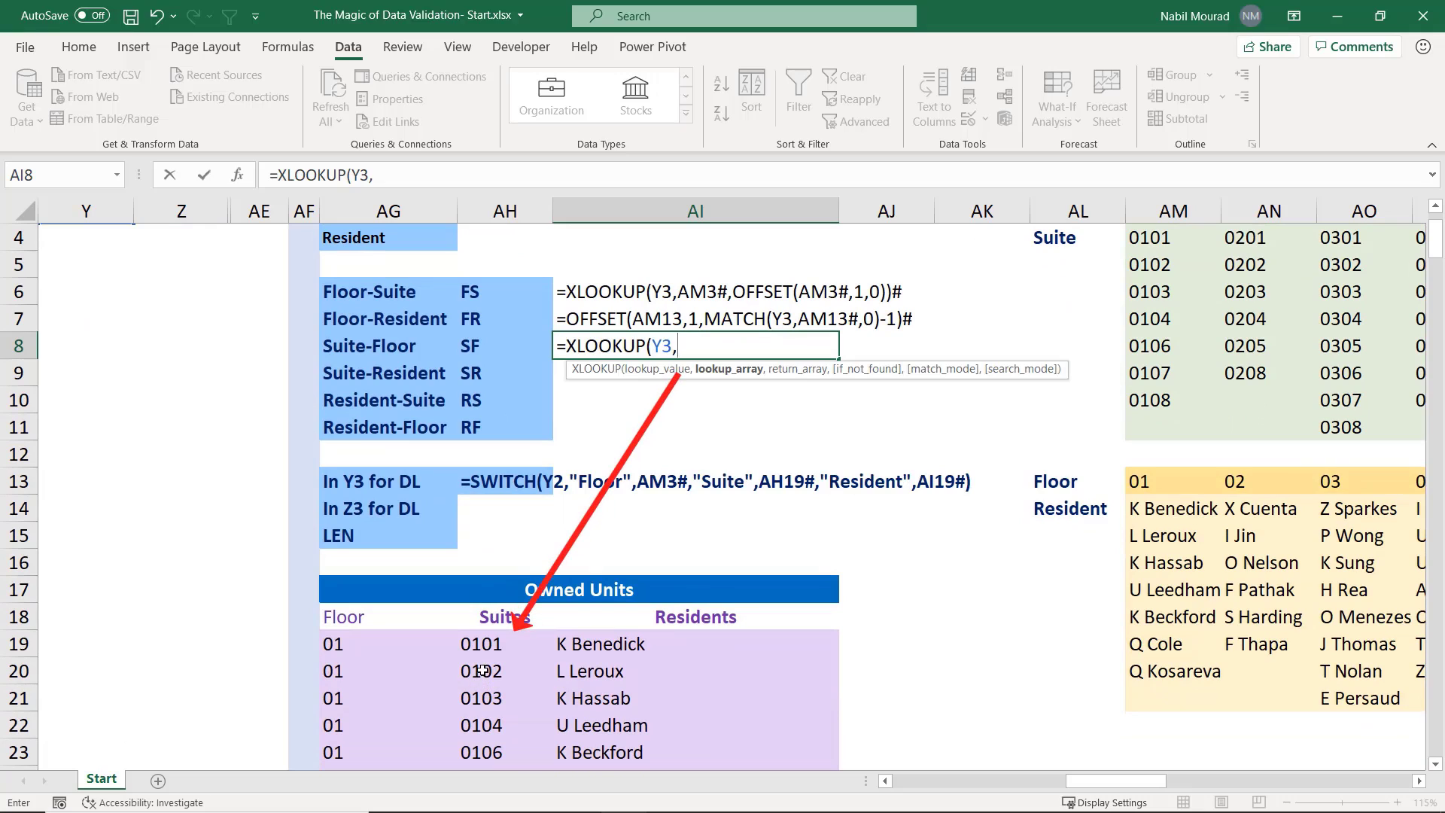
click(491, 641)
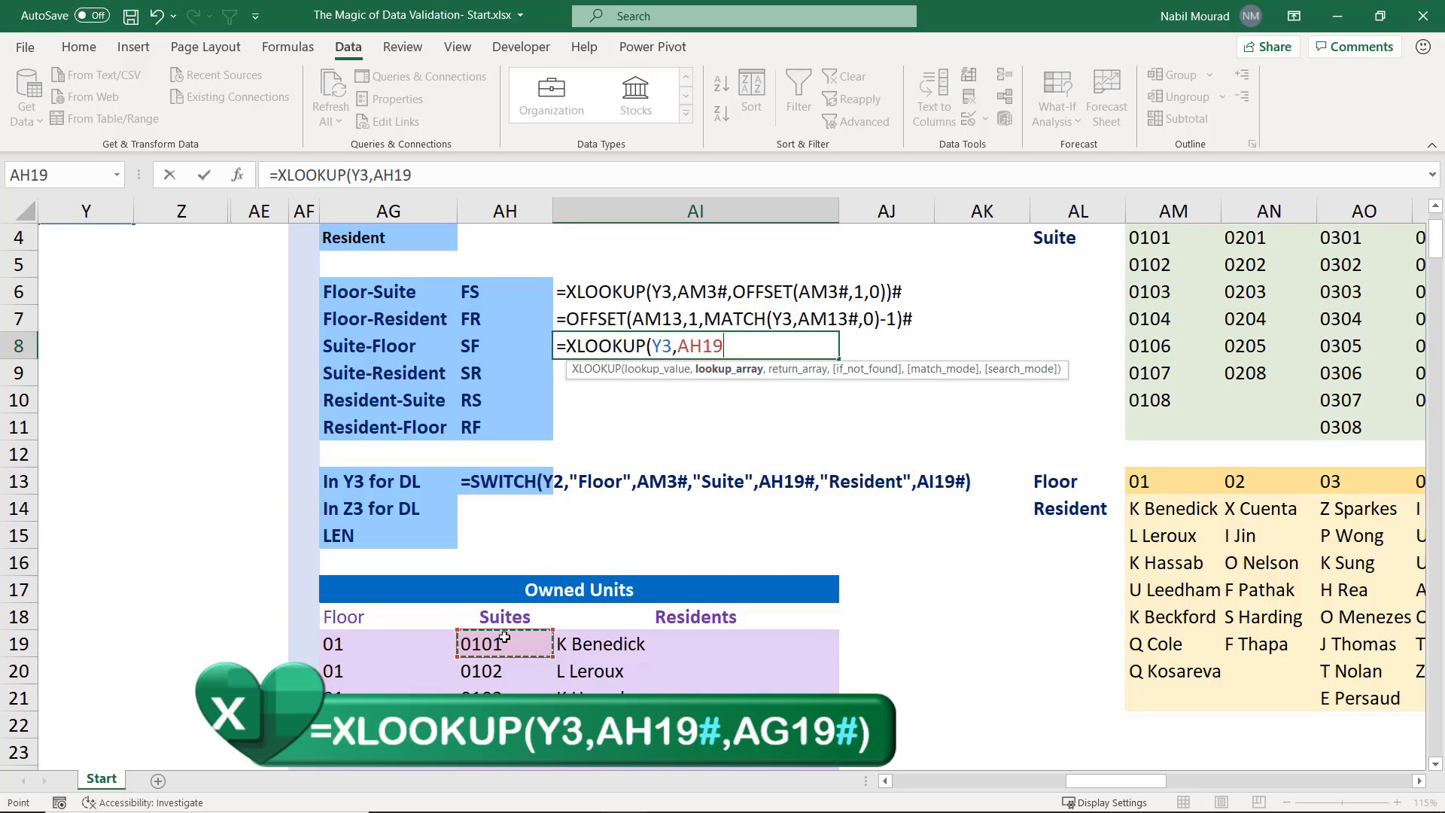
text(#)
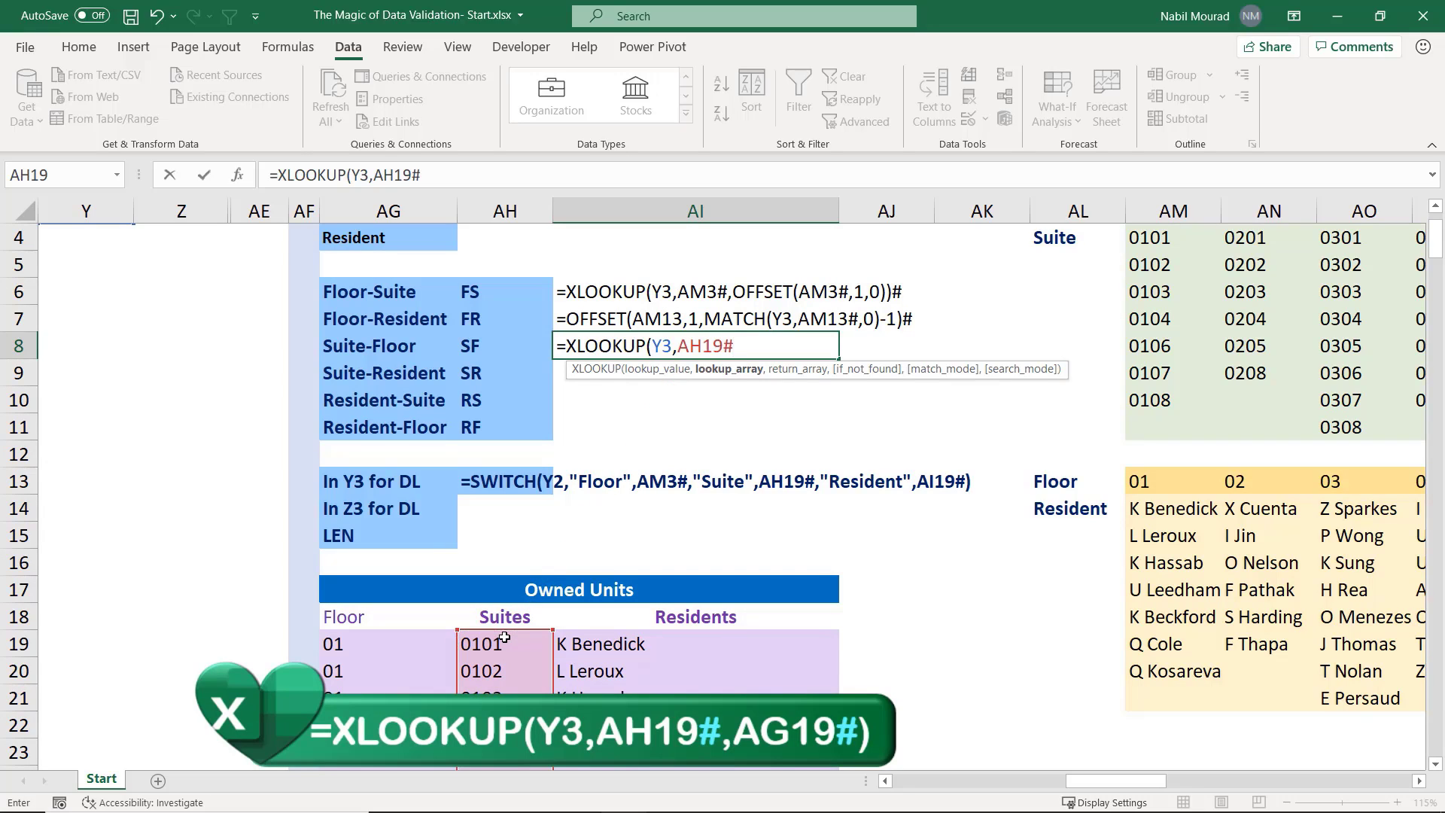
text(,)
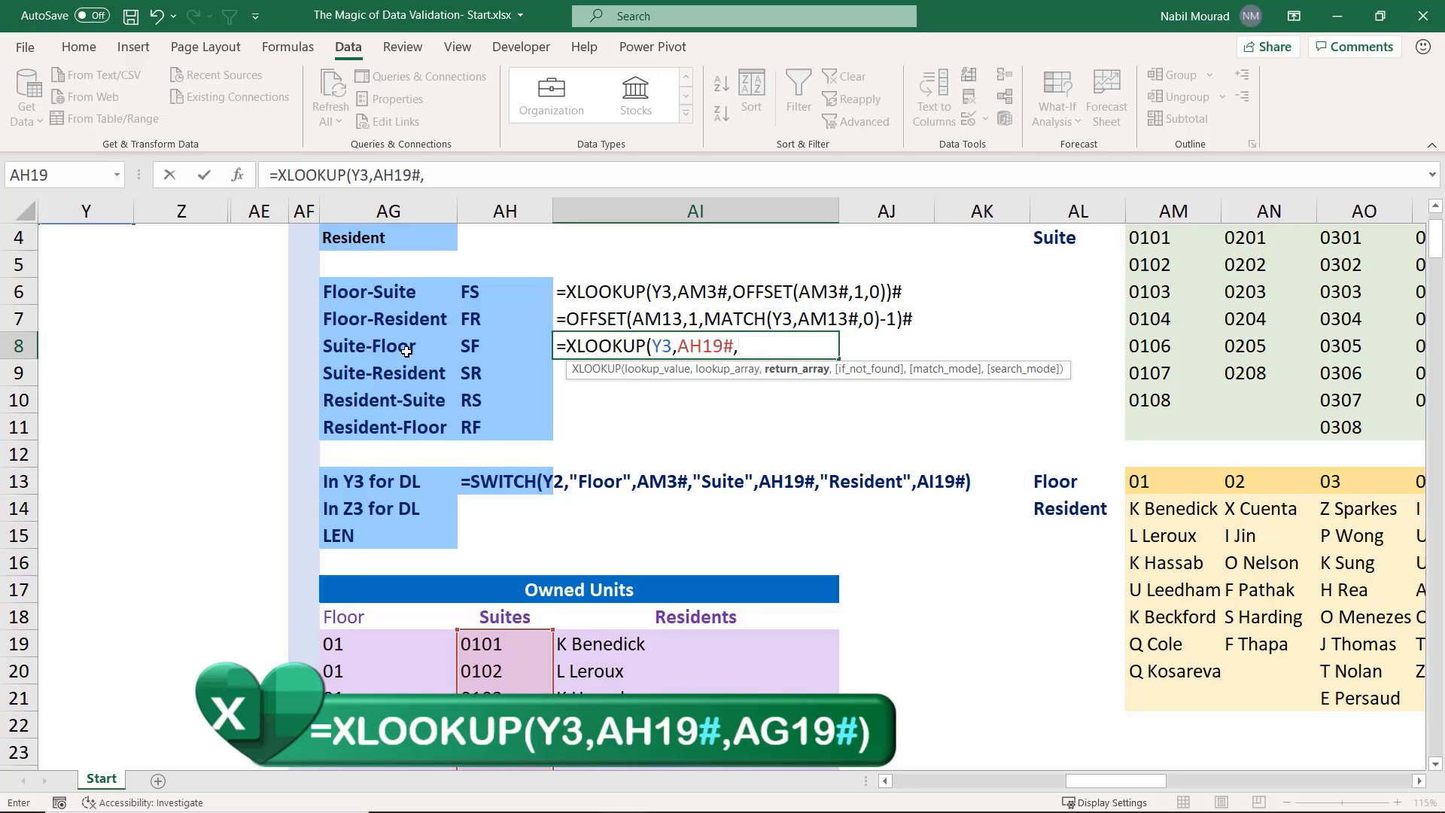
Use the spilled Floor list AG19# as the return array and complete the AI8 XLOOKUP formula
click(343, 643)
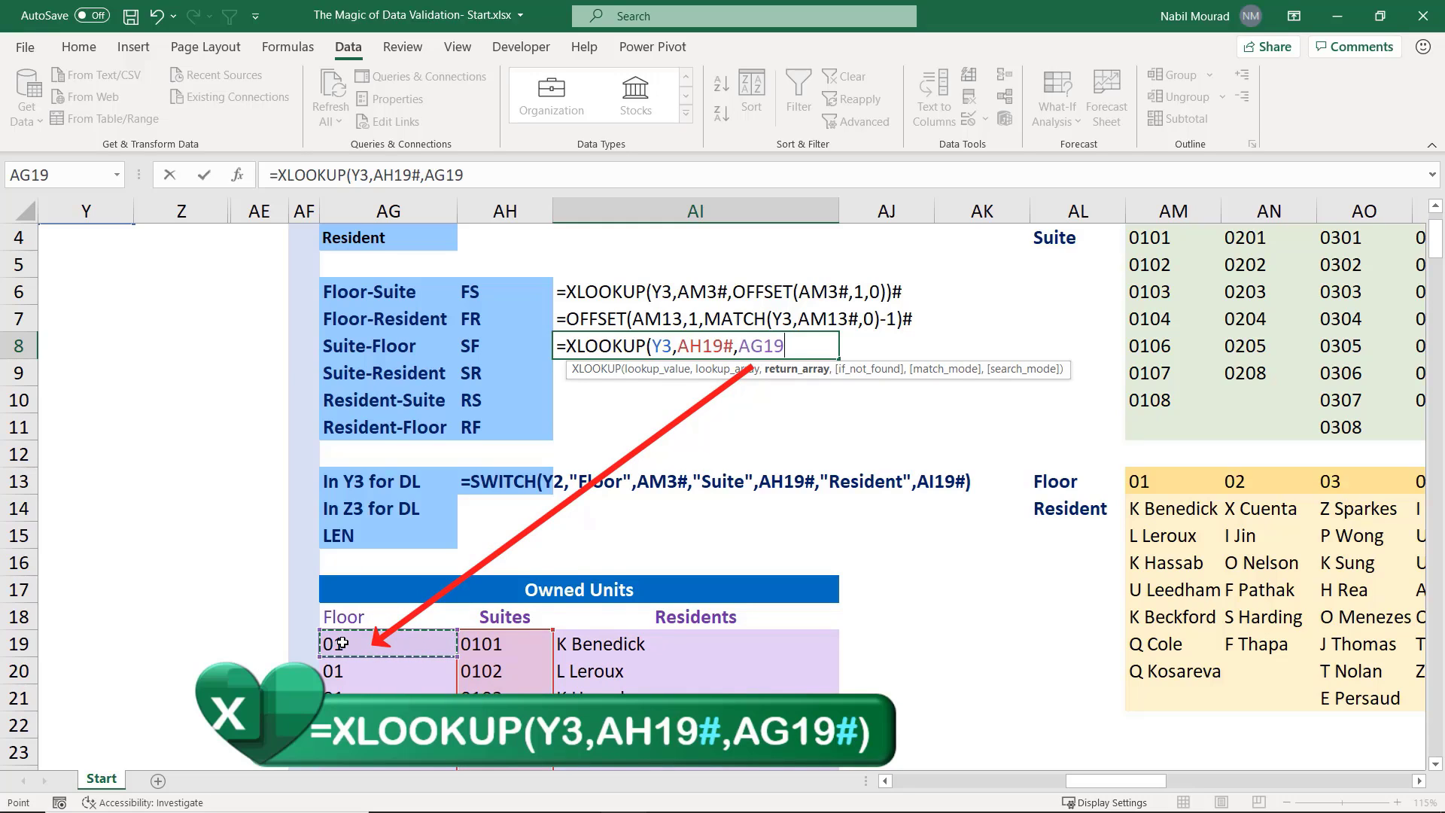
text(#)
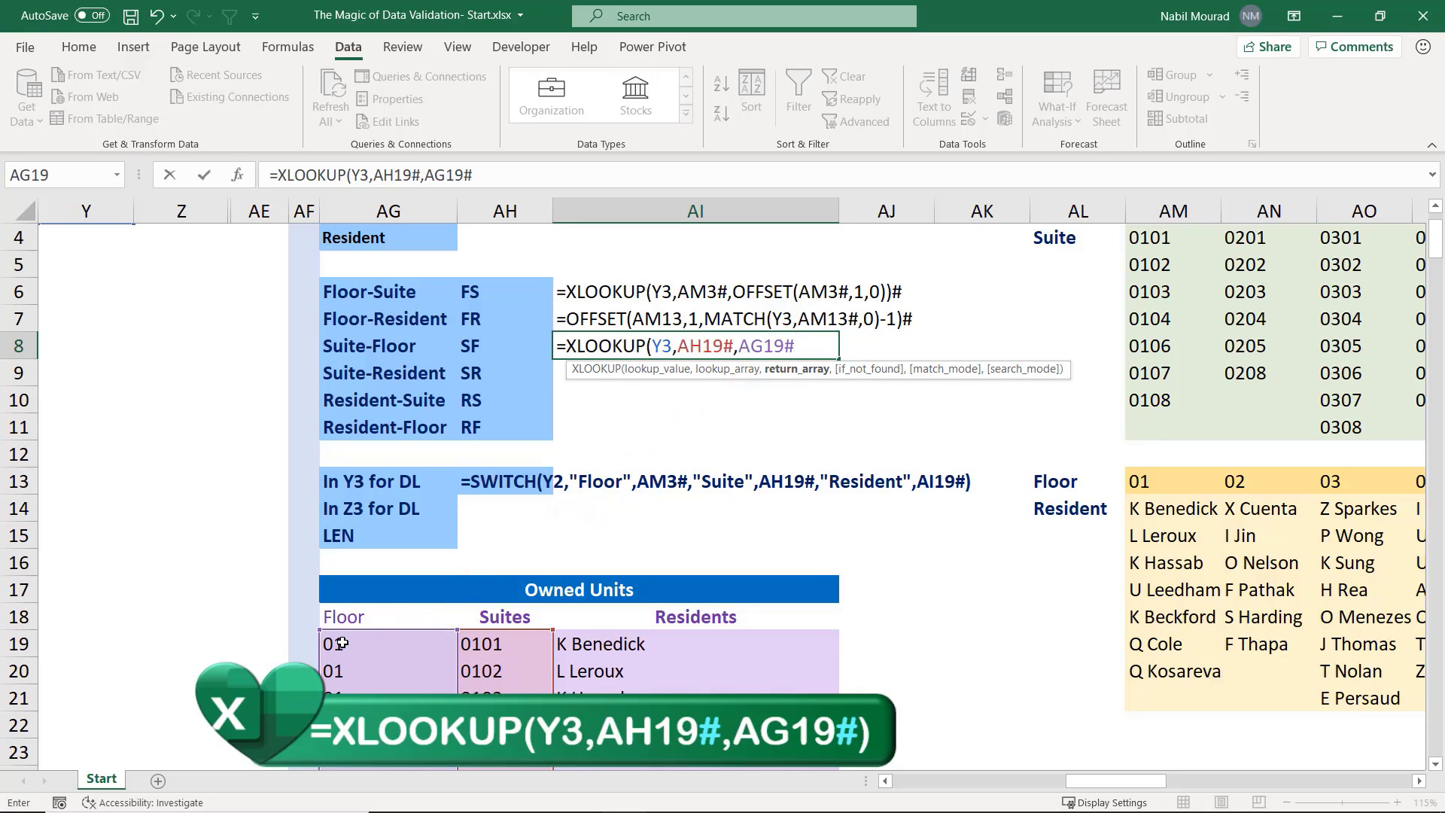
text())
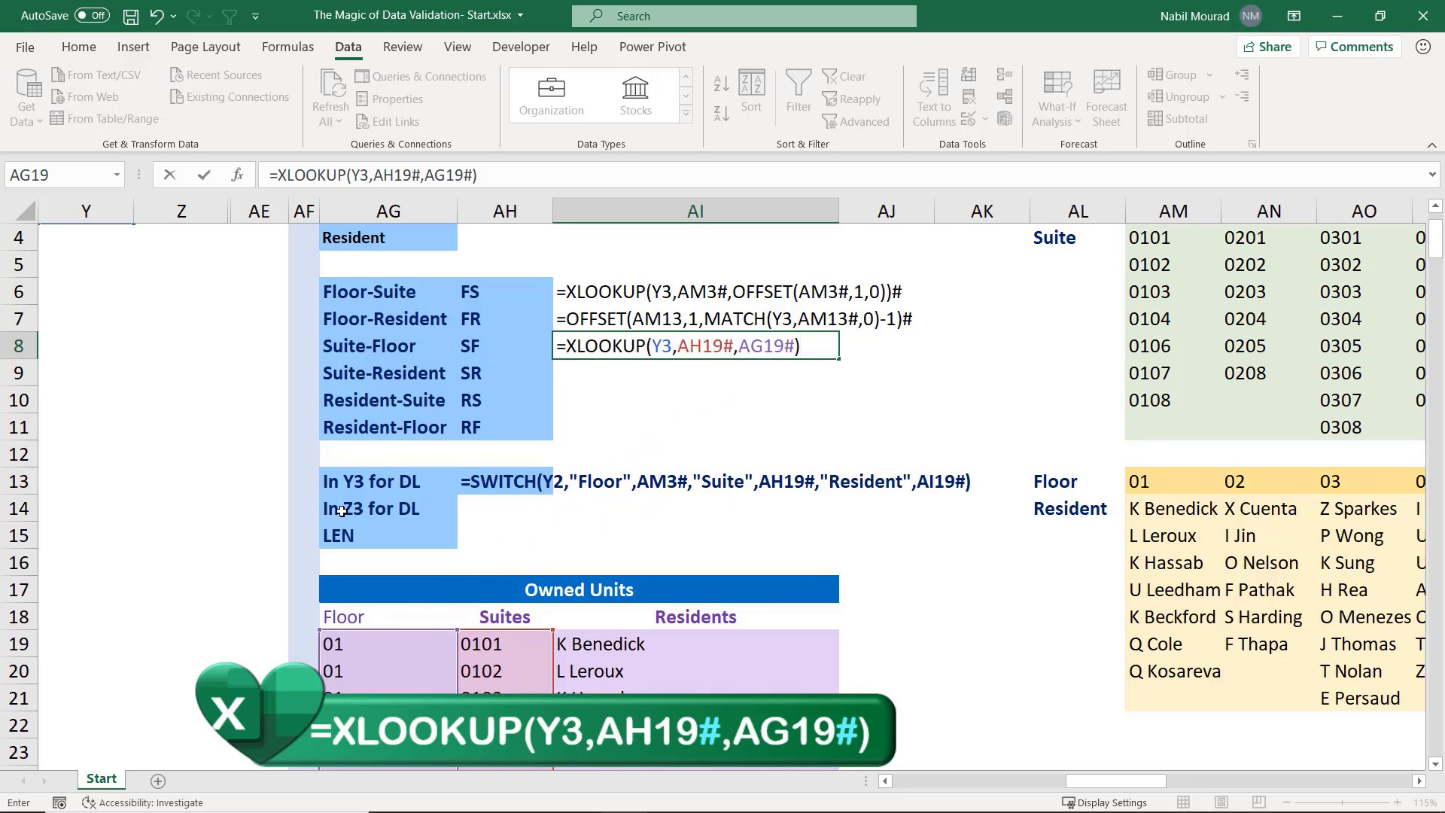
key(F2)
key(Return)
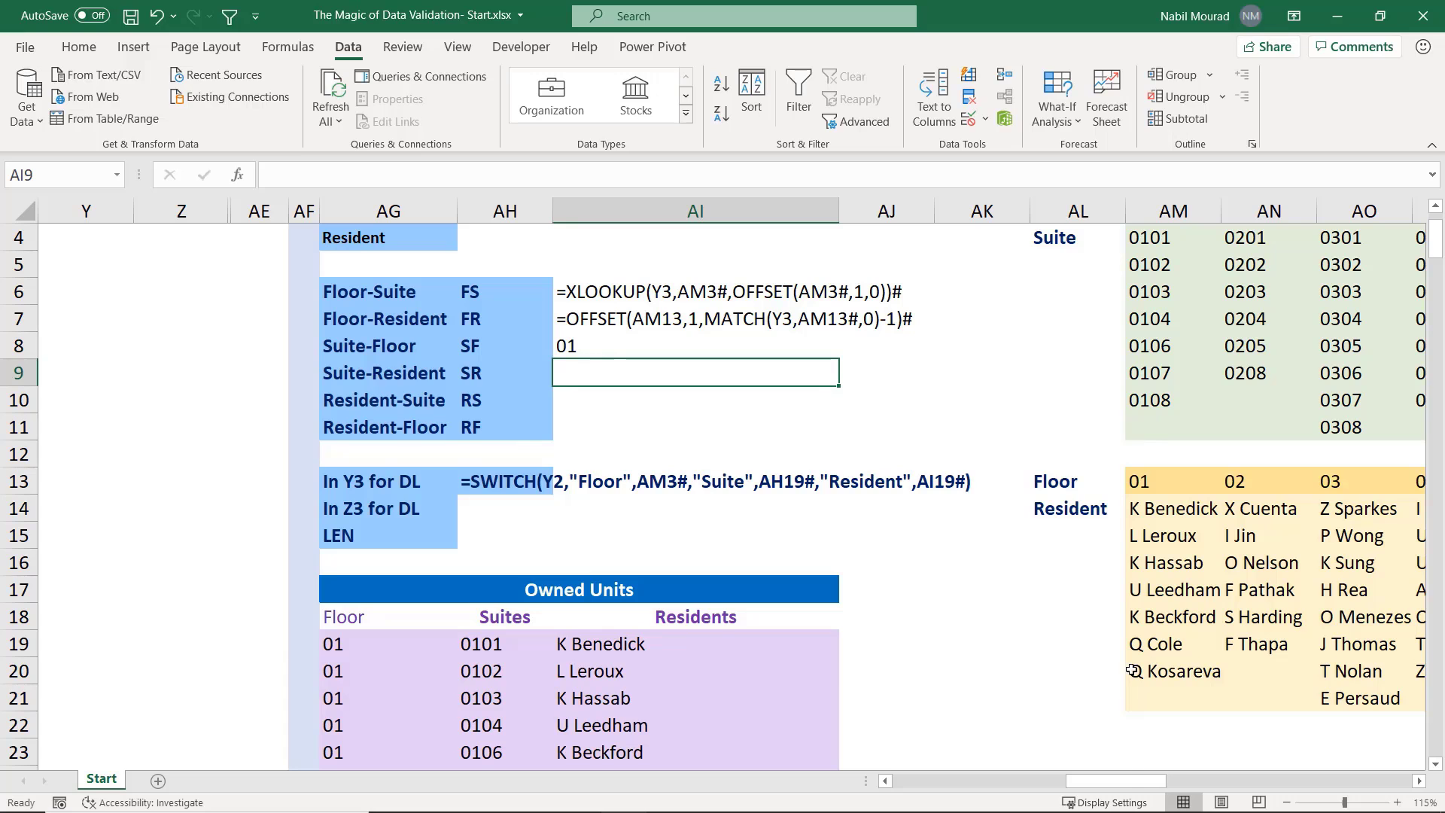
Check AI8 against the suite in Y3, and turn its XLOOKUP formula into plain text with a leading apostrophe
drag(1126, 779, 1104, 780)
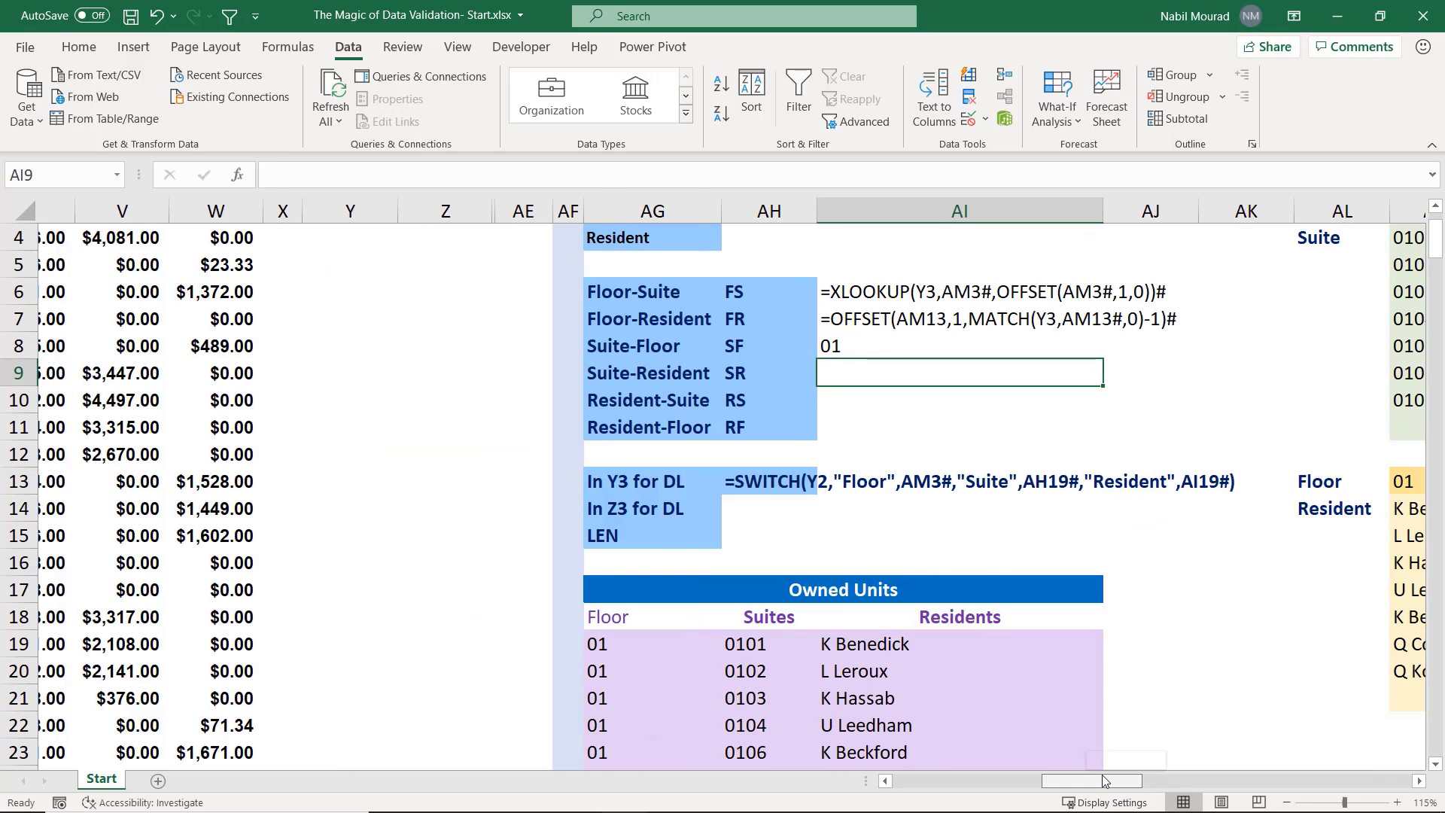
scroll(1136, 703, up, 1)
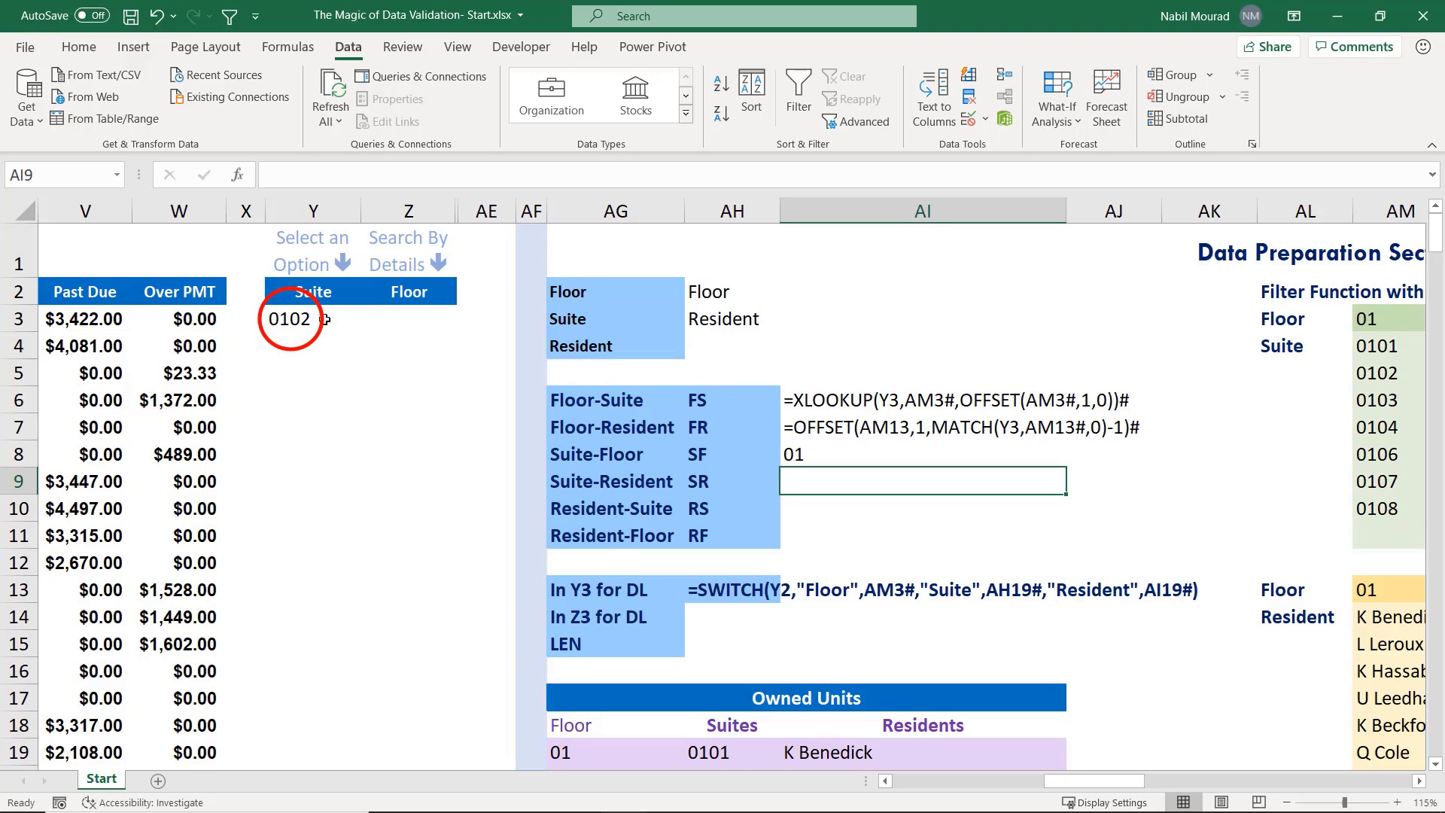
click(814, 454)
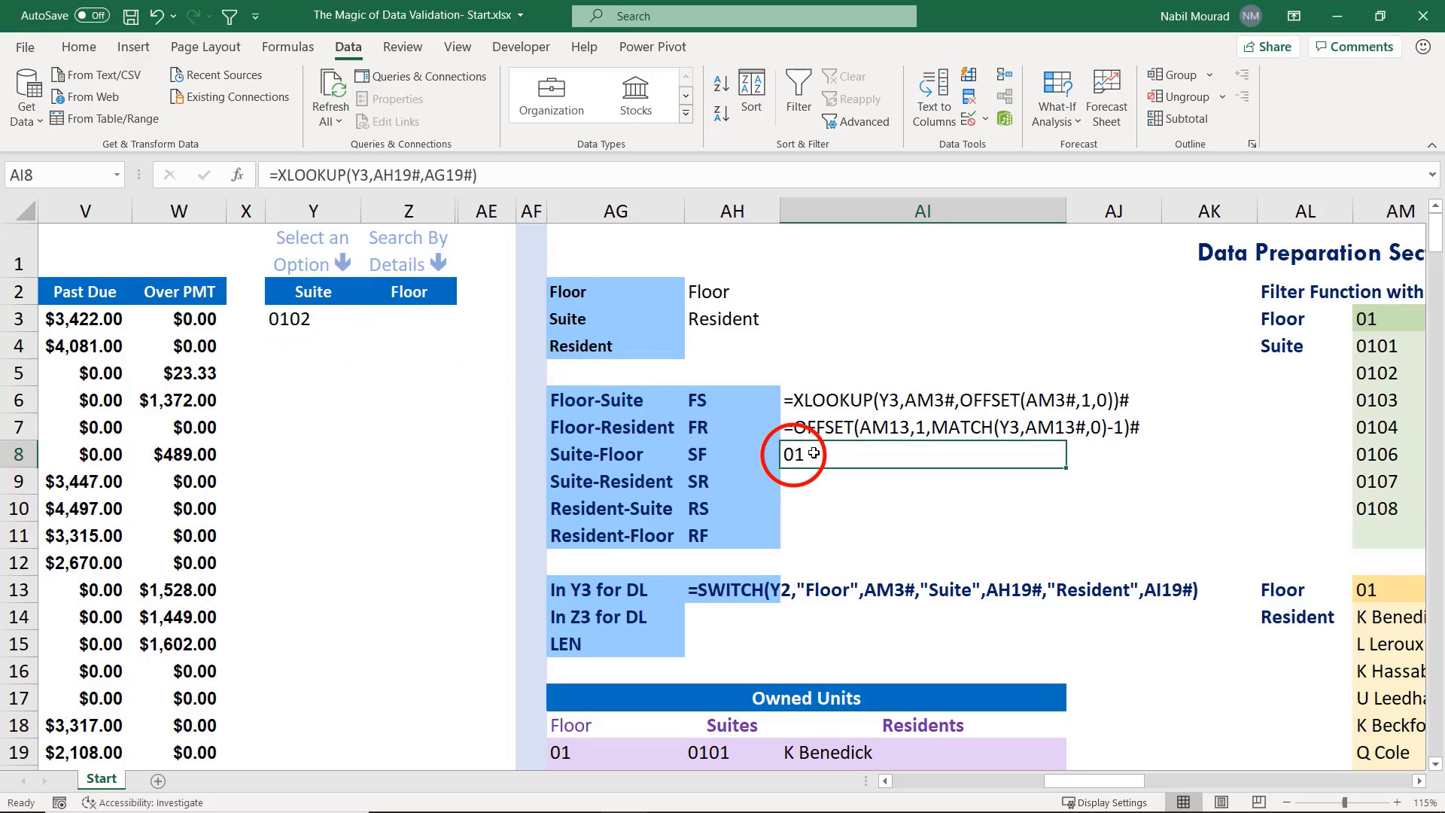
key(F2)
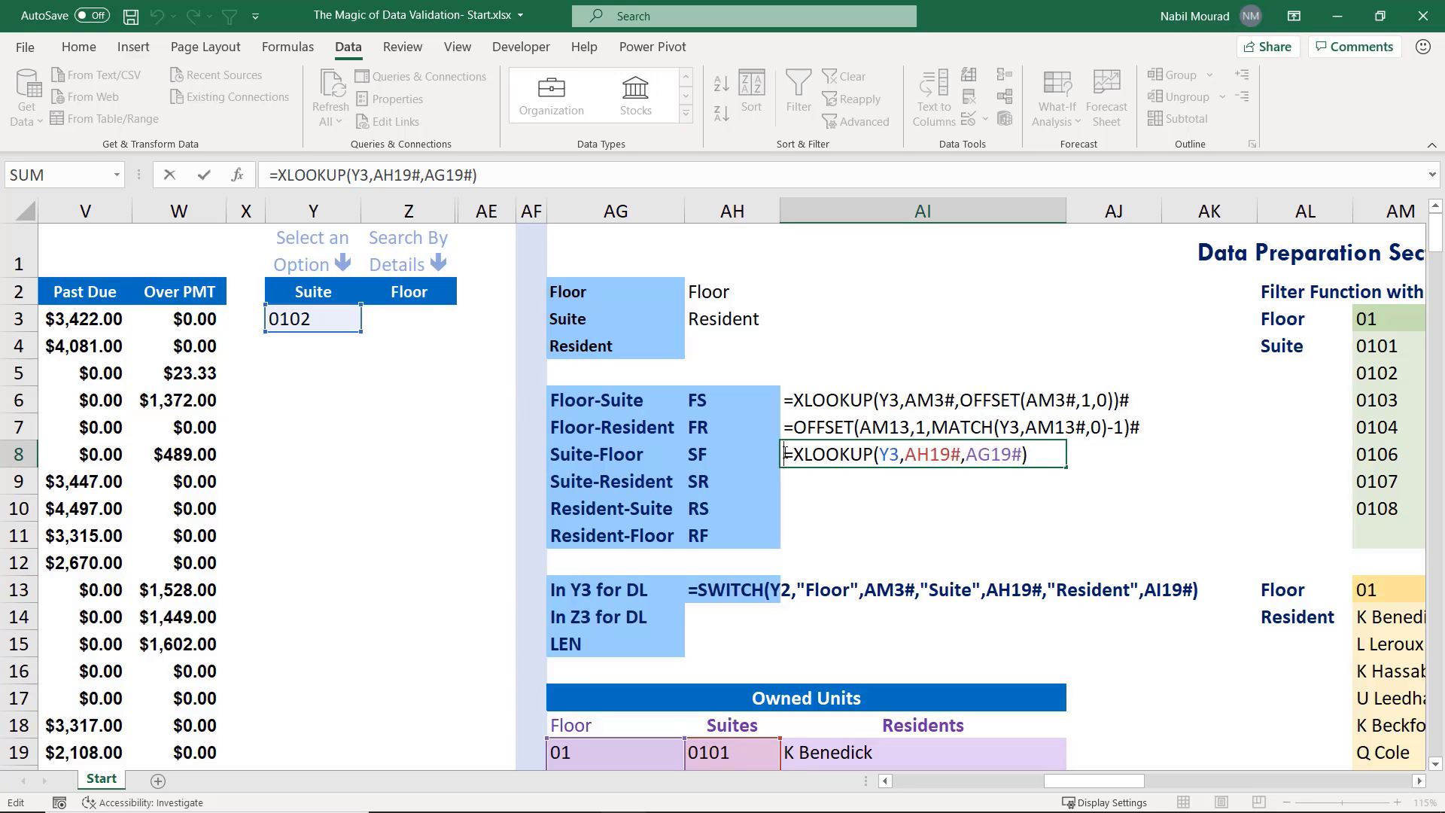
text(')
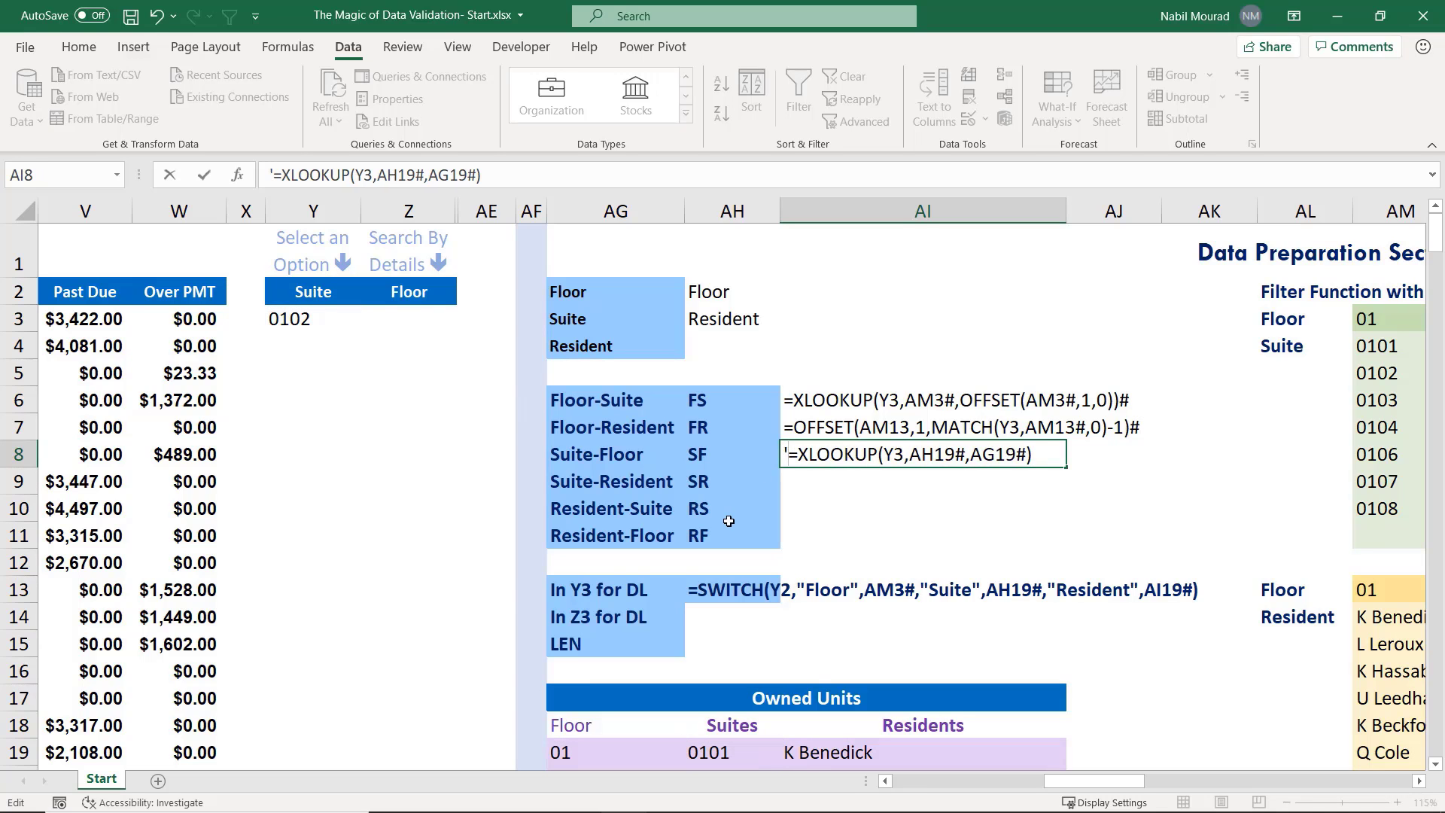
click(800, 478)
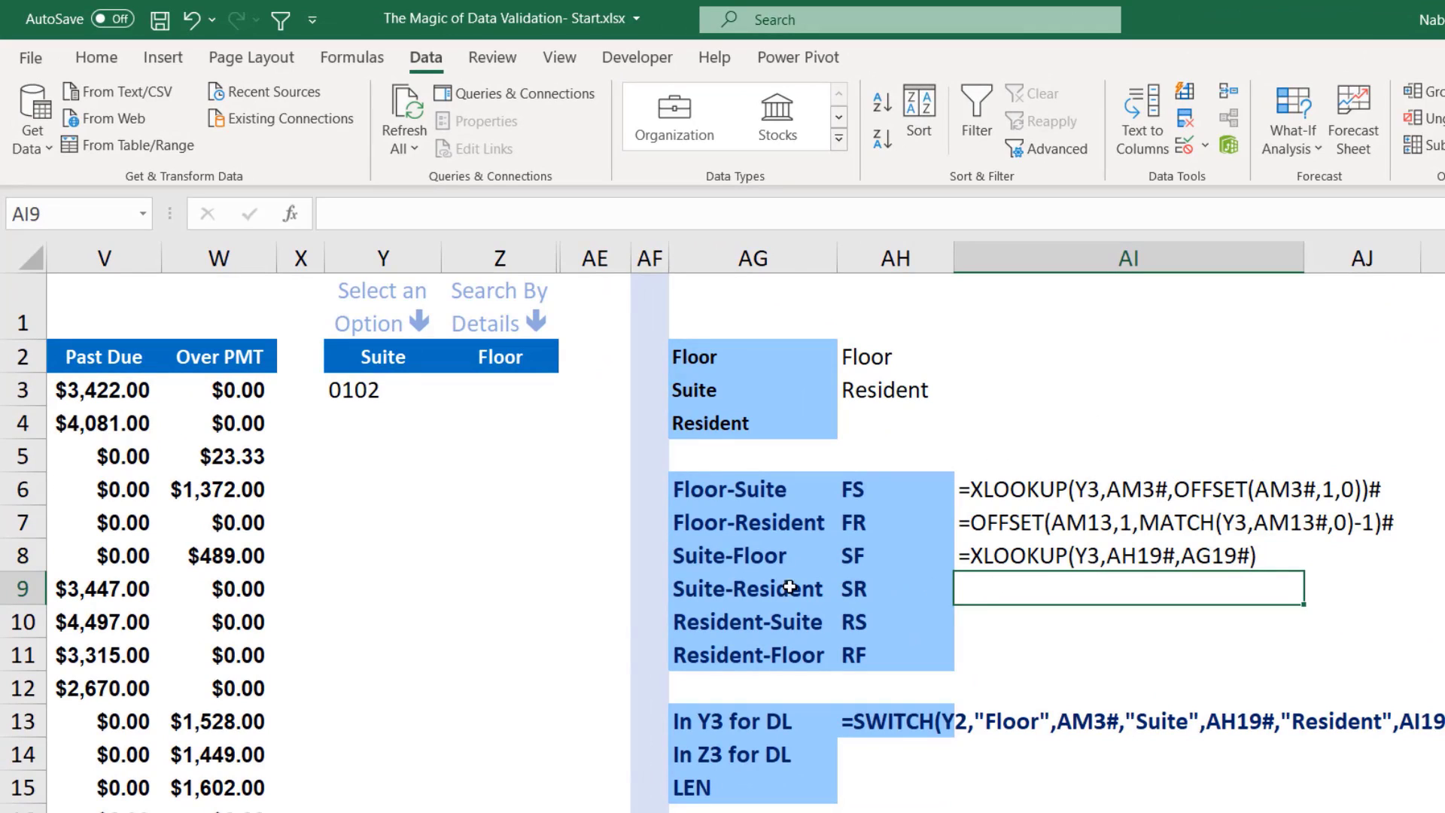
Change the search detail in Z2 to Resident
click(511, 354)
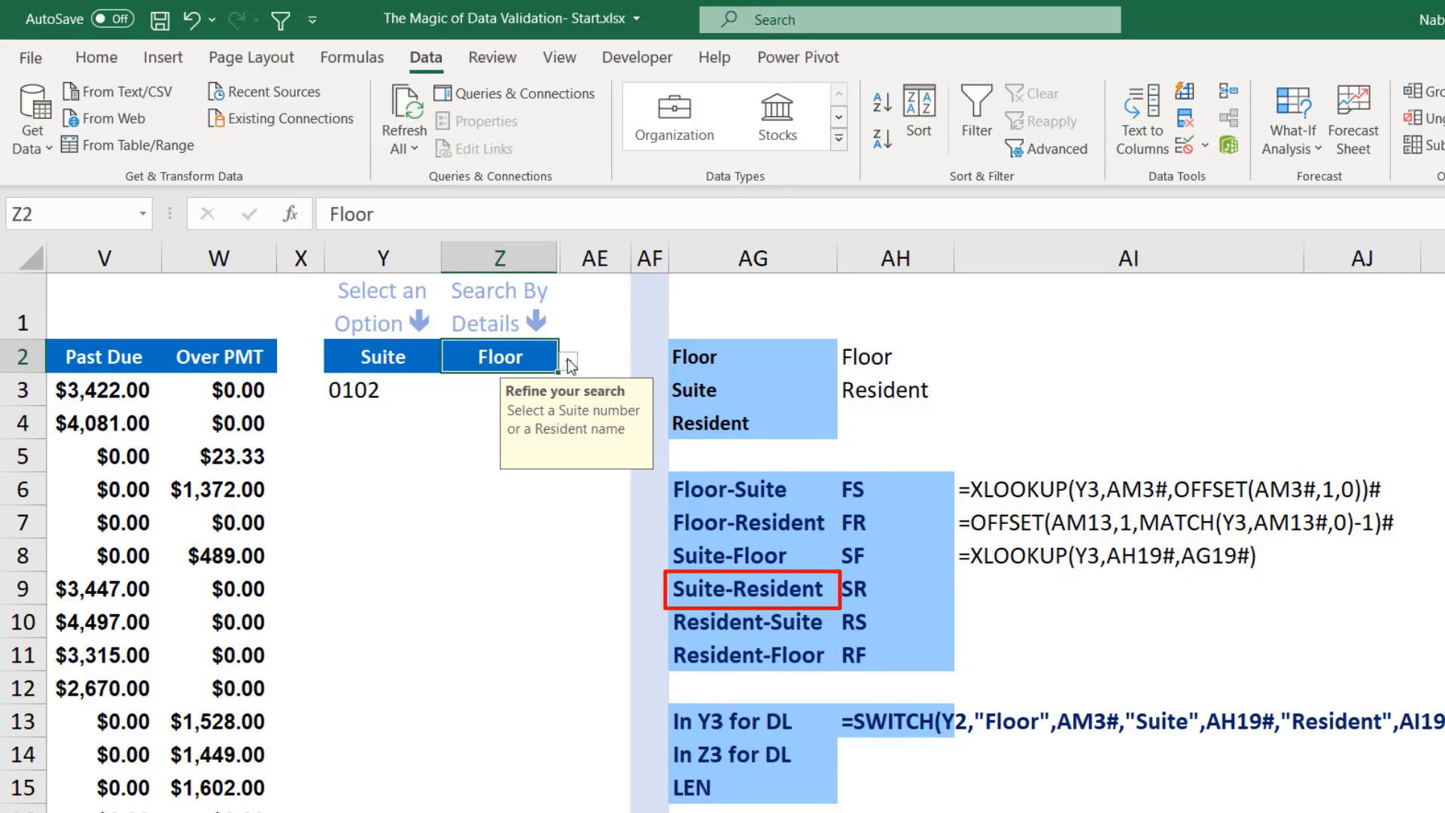
click(568, 362)
click(498, 400)
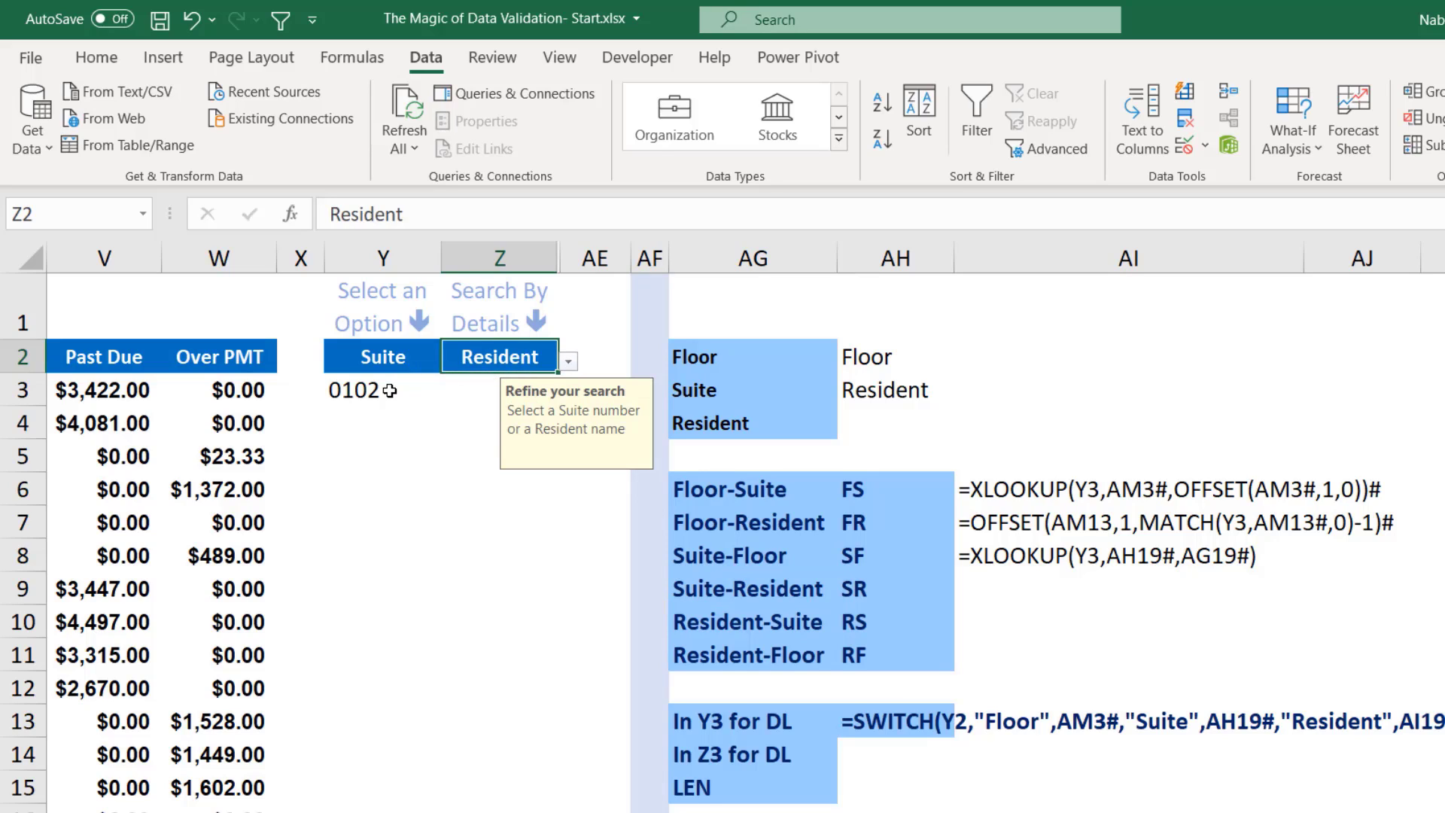
Start an XLOOKUP formula in AI9 for Suite-Resident, with Y3 as the lookup value
click(1009, 583)
scroll(1010, 465, down, 1)
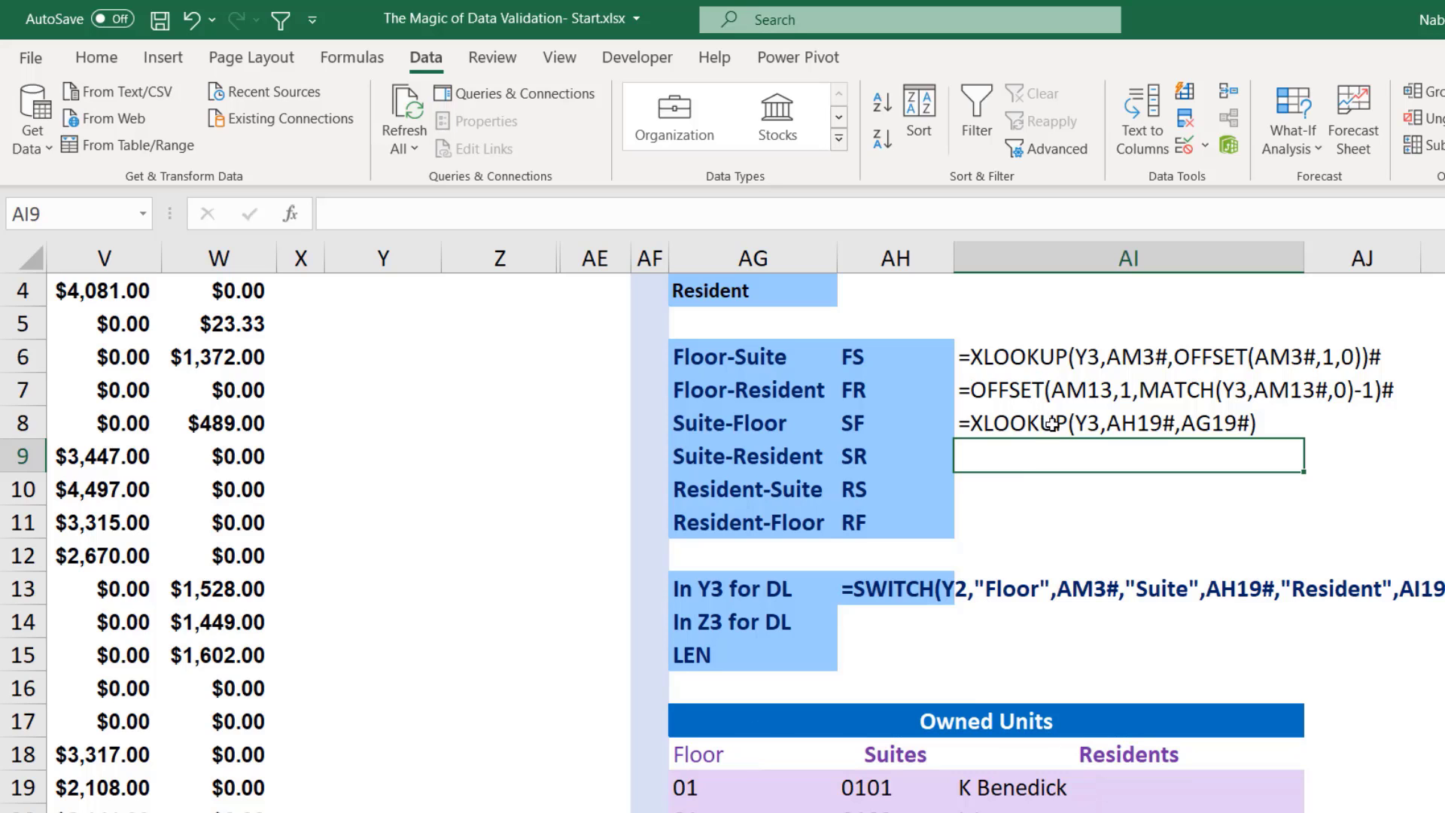
text(=xlo)
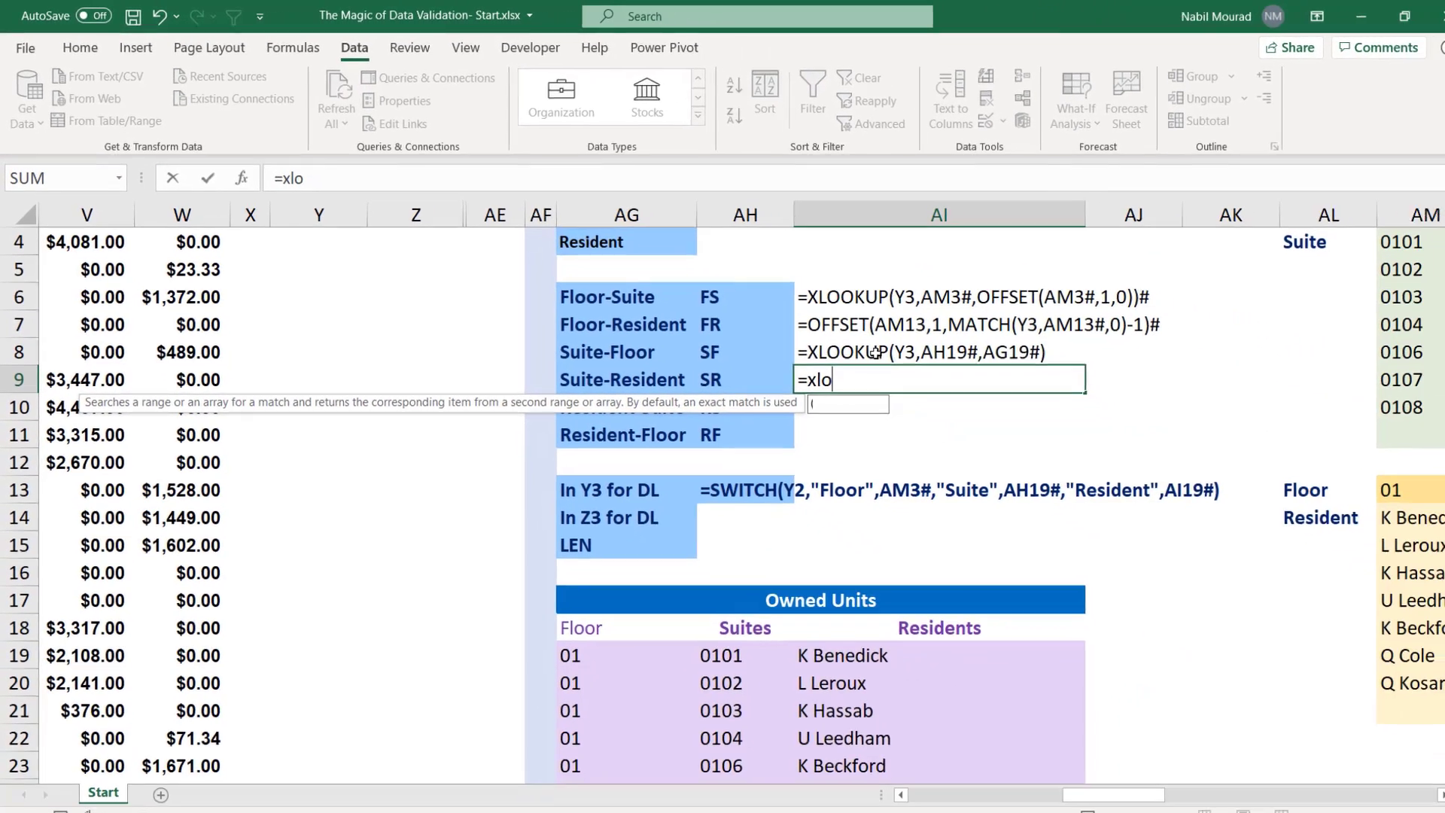
text(ok)
key(Tab)
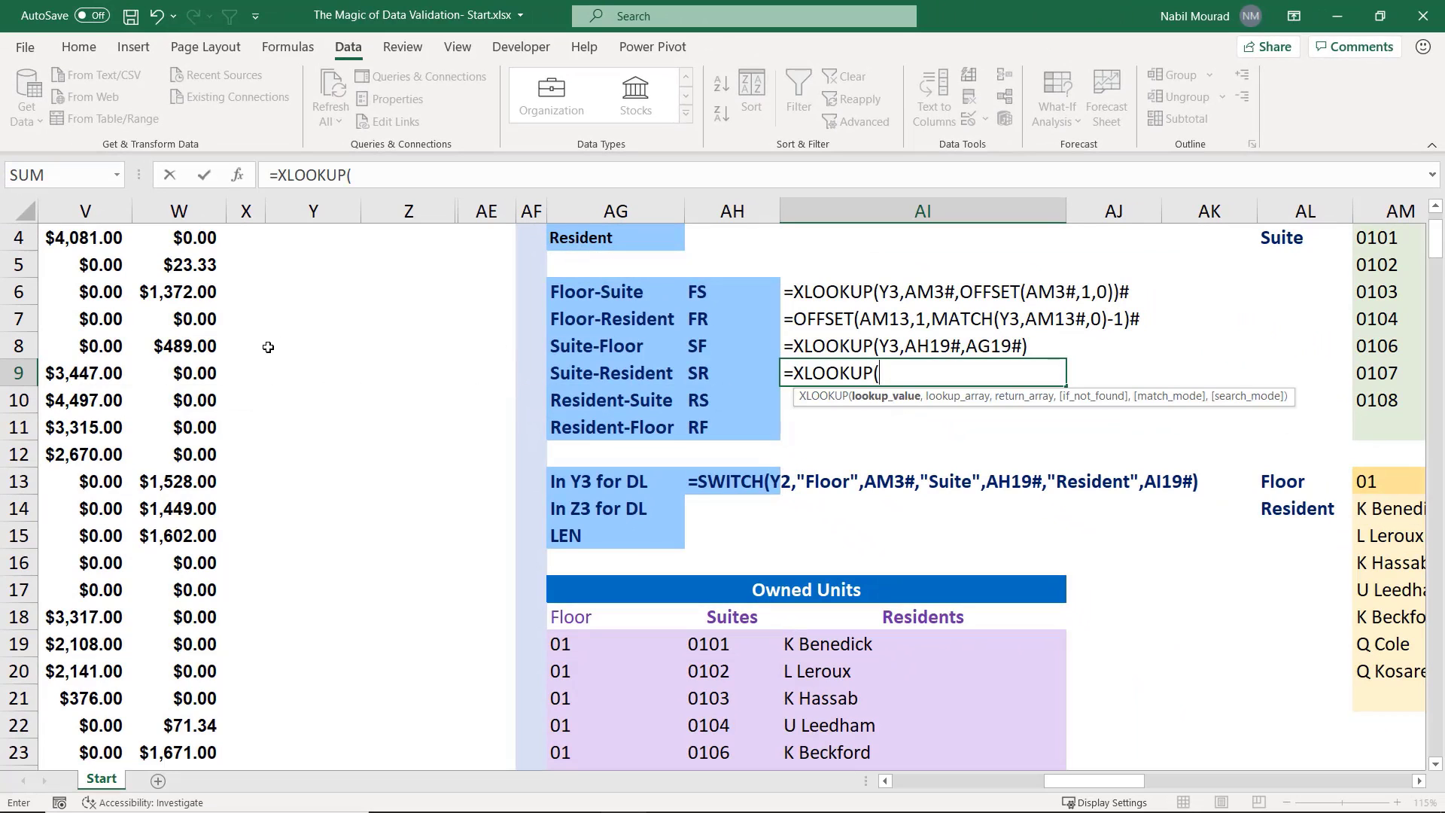
scroll(296, 336, up, 1)
click(300, 318)
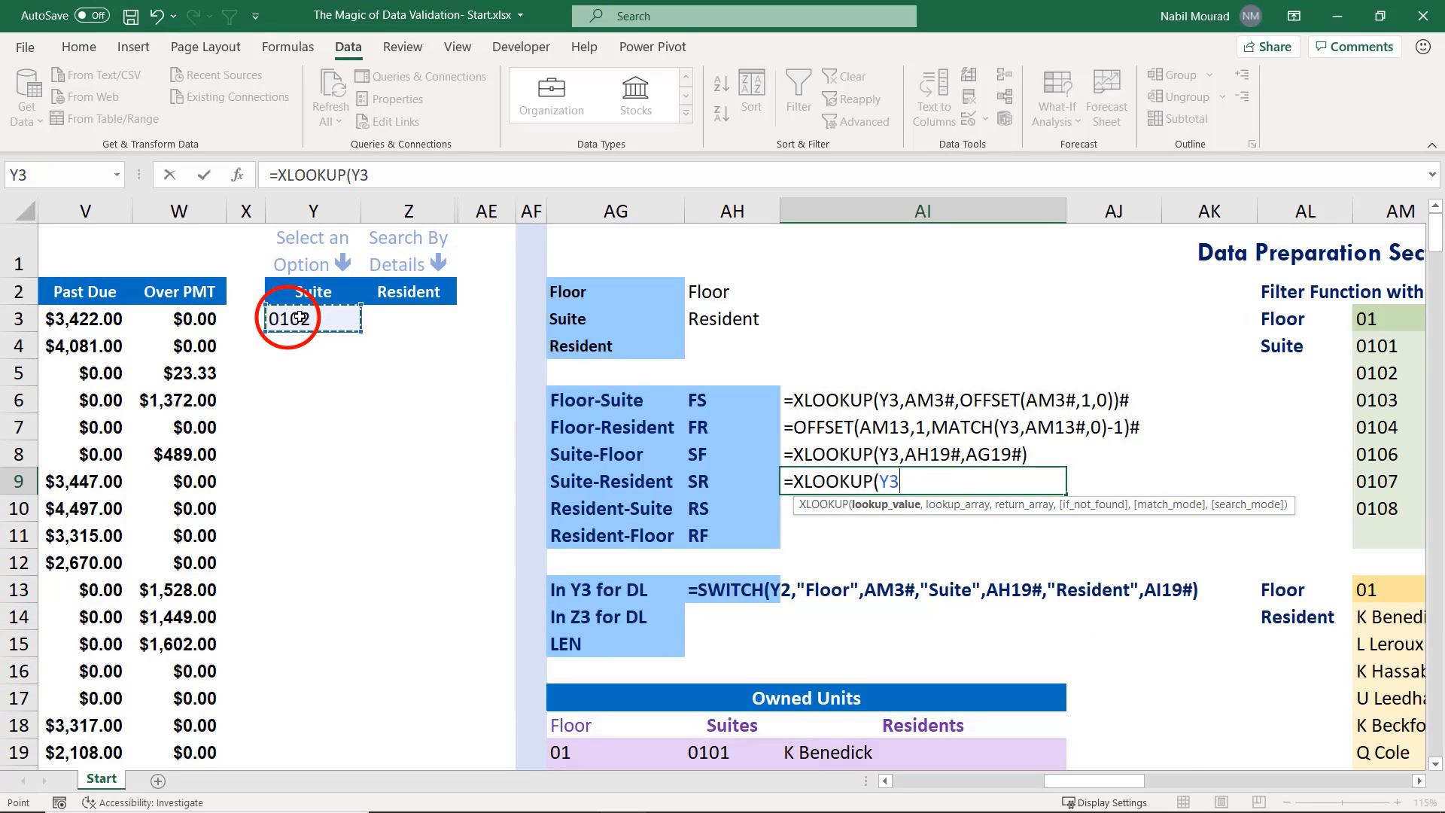
text(,)
Complete the AI9 XLOOKUP with the spilled Suites list AH19# as lookup array and the spilled Residents list AI19# as return array
scroll(707, 527, down, 2)
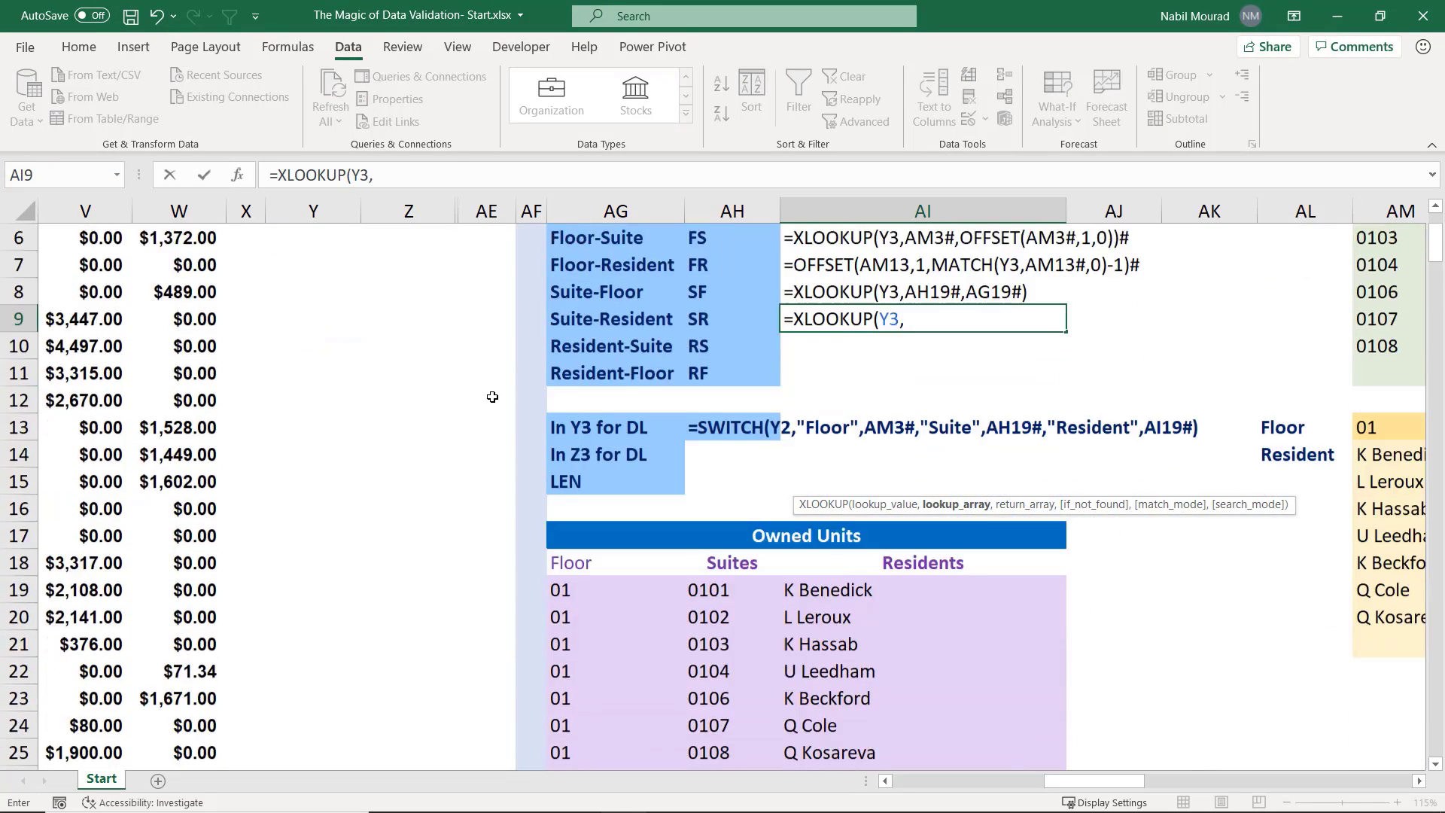
click(710, 558)
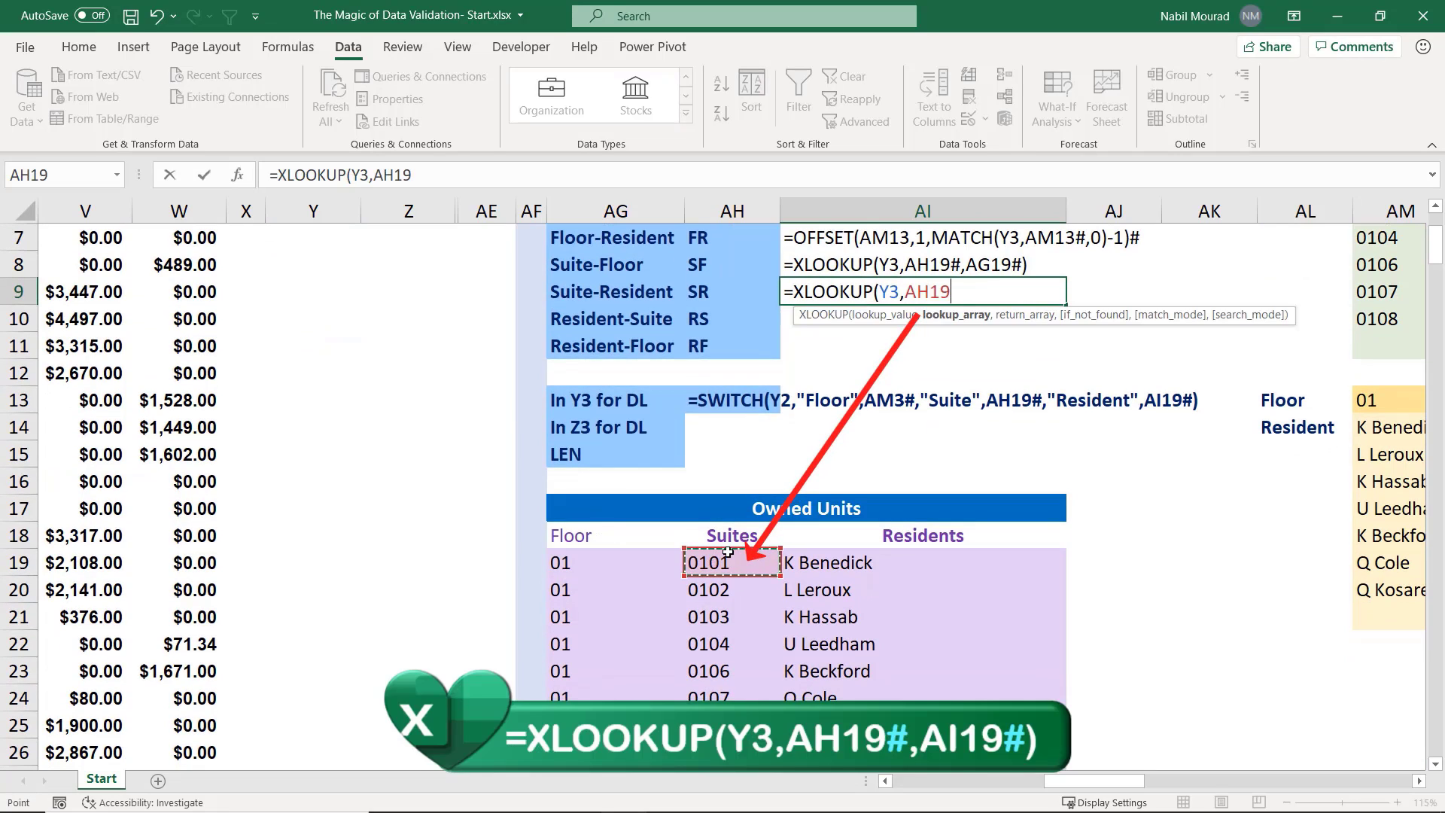
text(#)
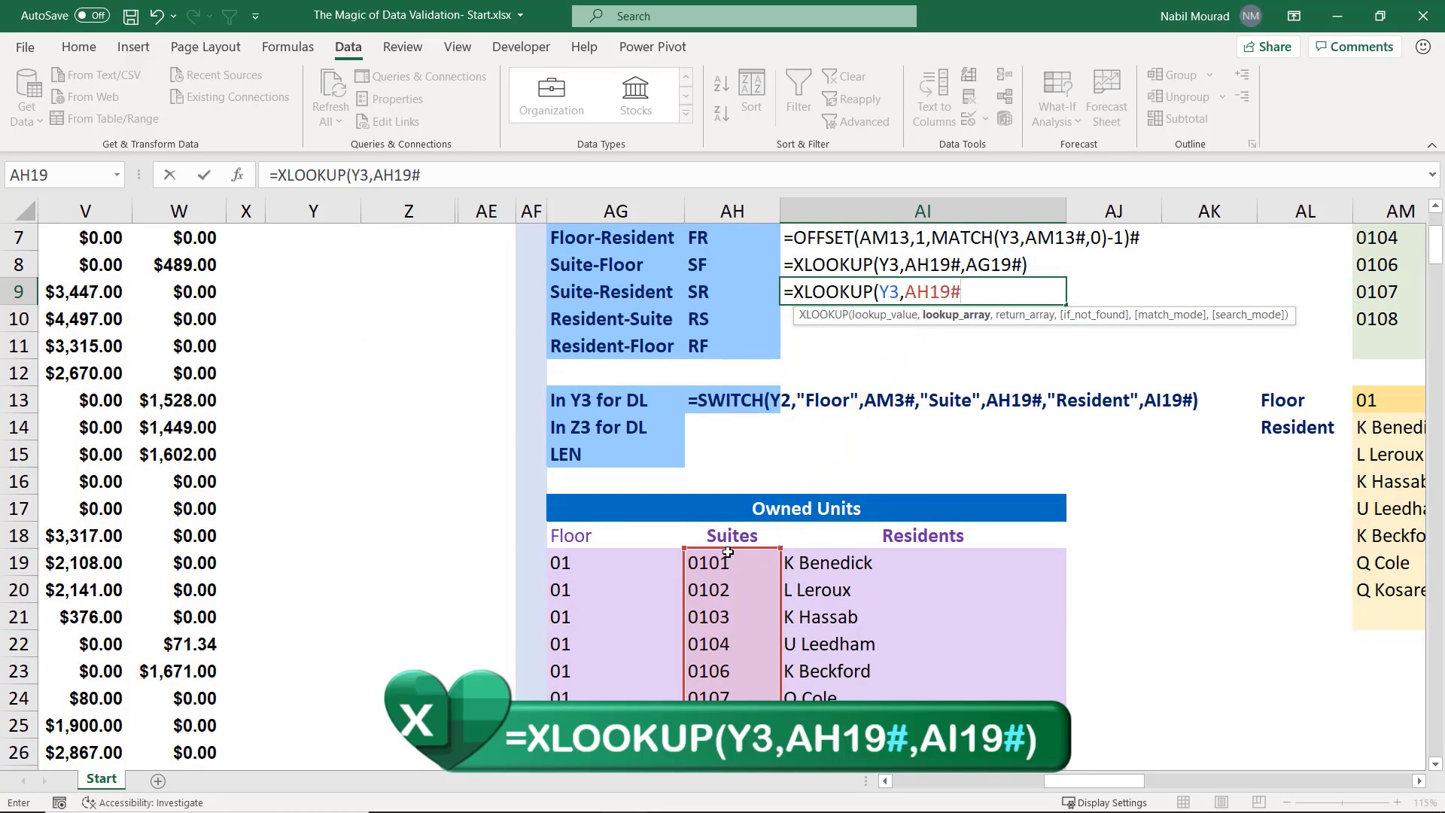
text(,)
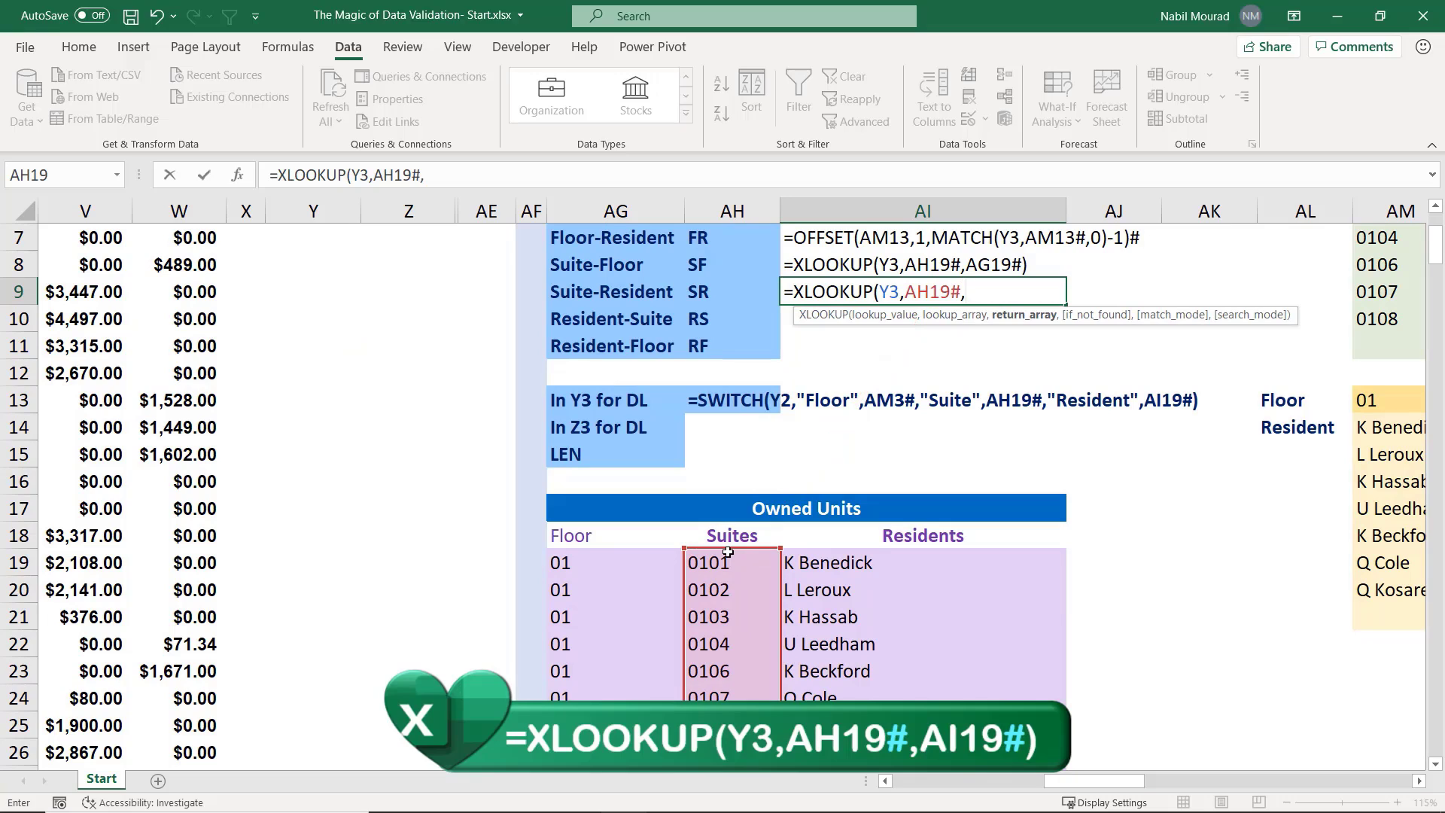
click(859, 572)
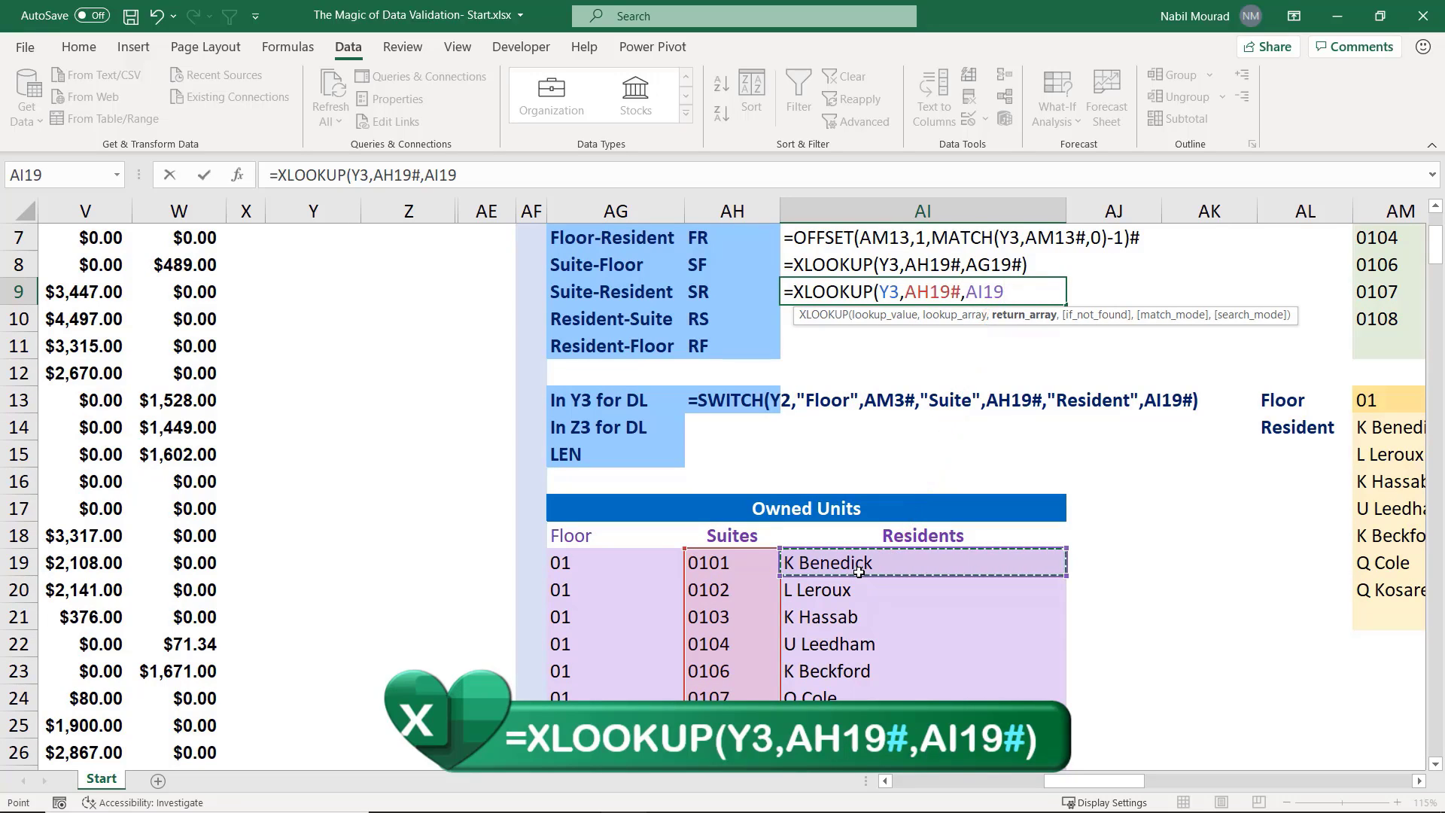
text(#))
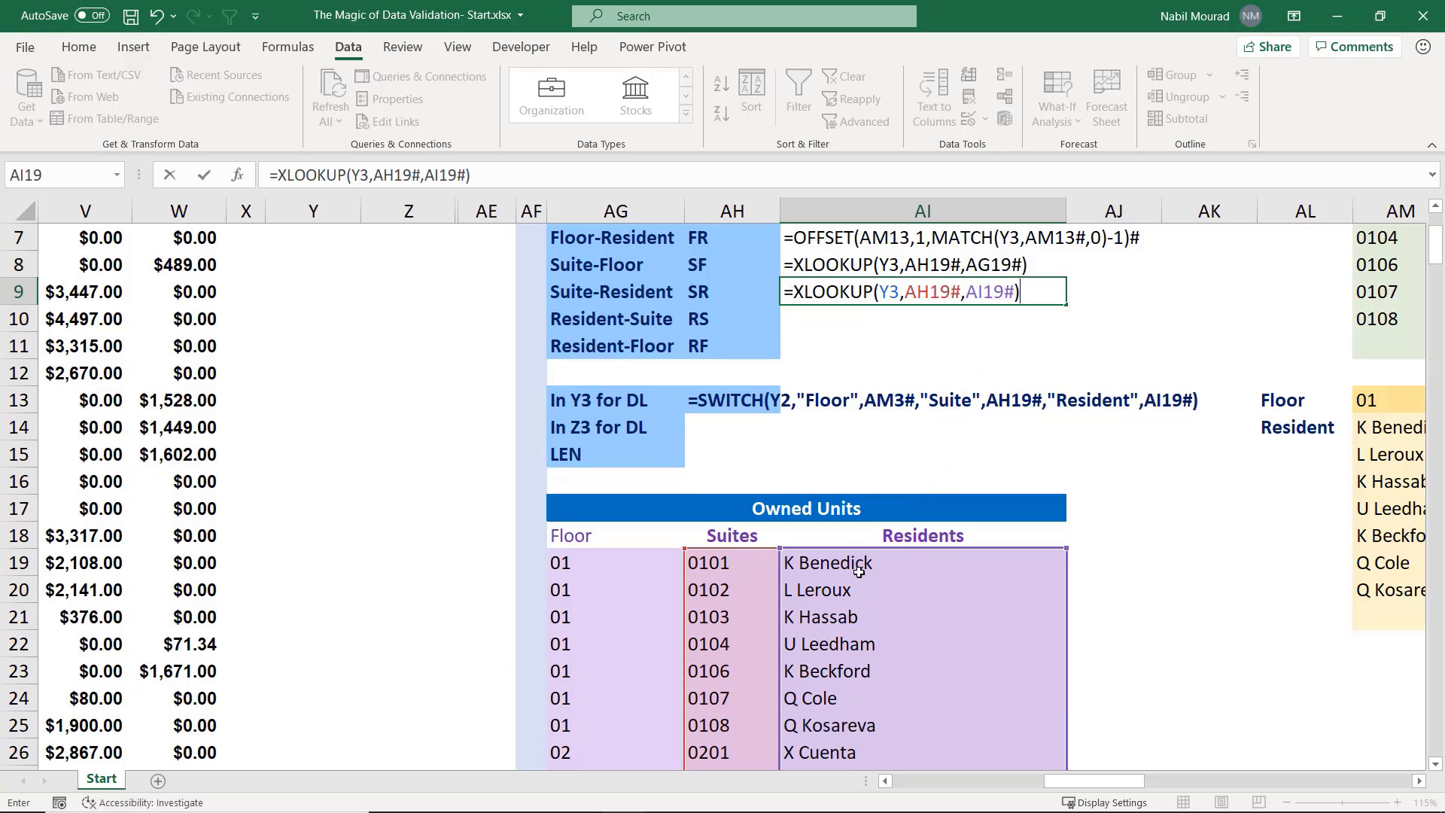
key(Return)
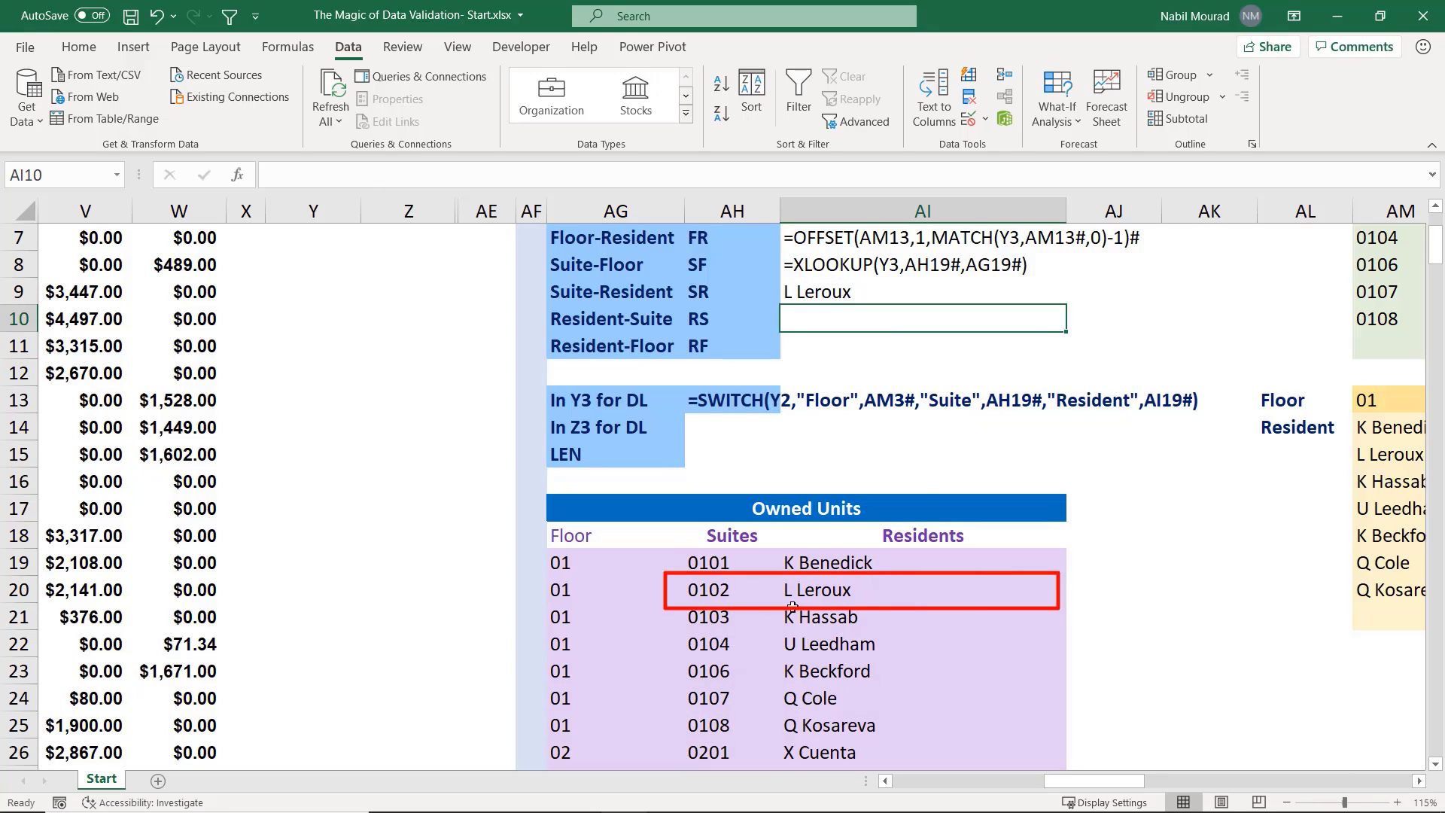
Turn the XLOOKUP formula in AI9 into plain text with a leading apostrophe
click(799, 291)
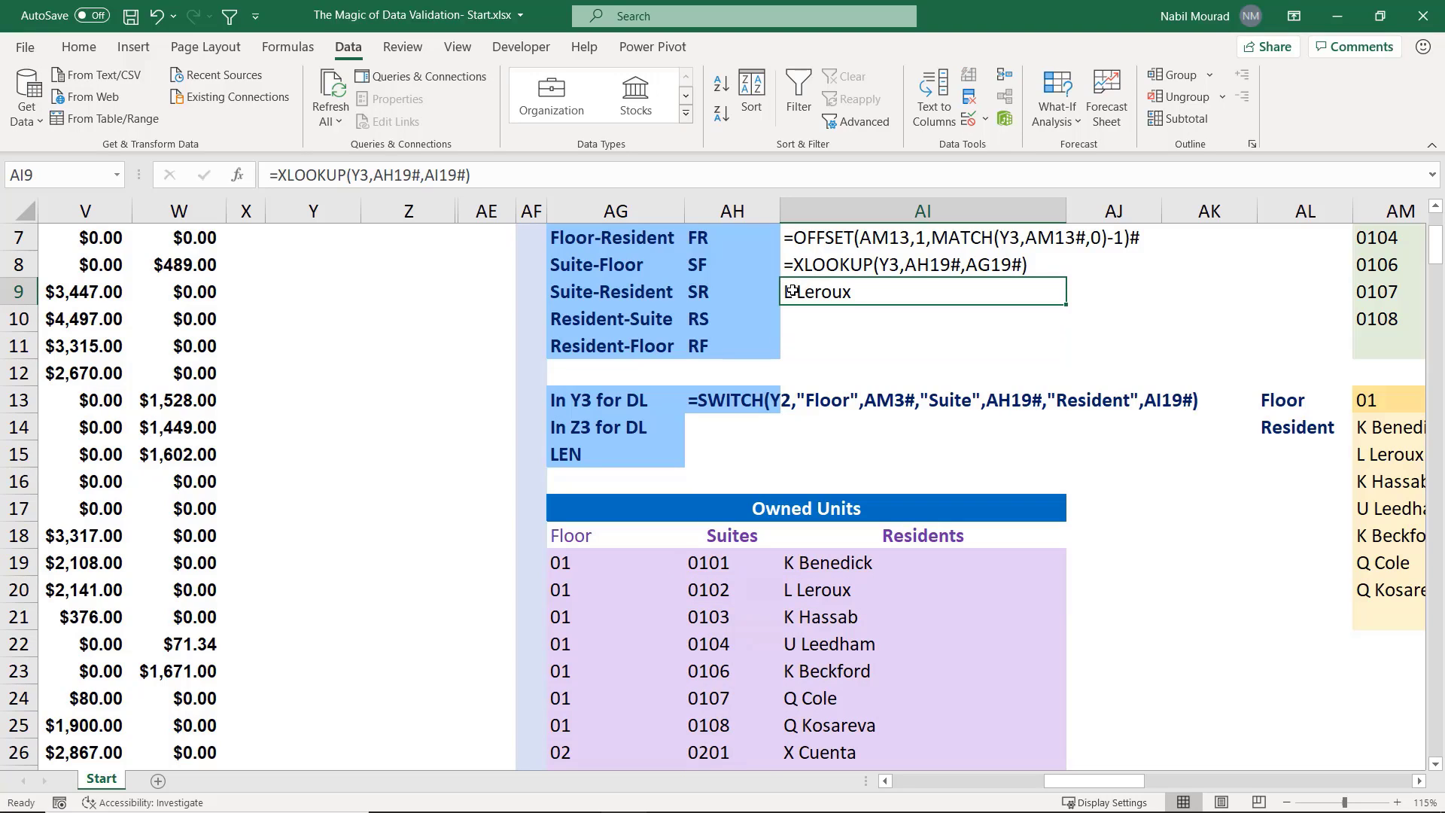
key(F2)
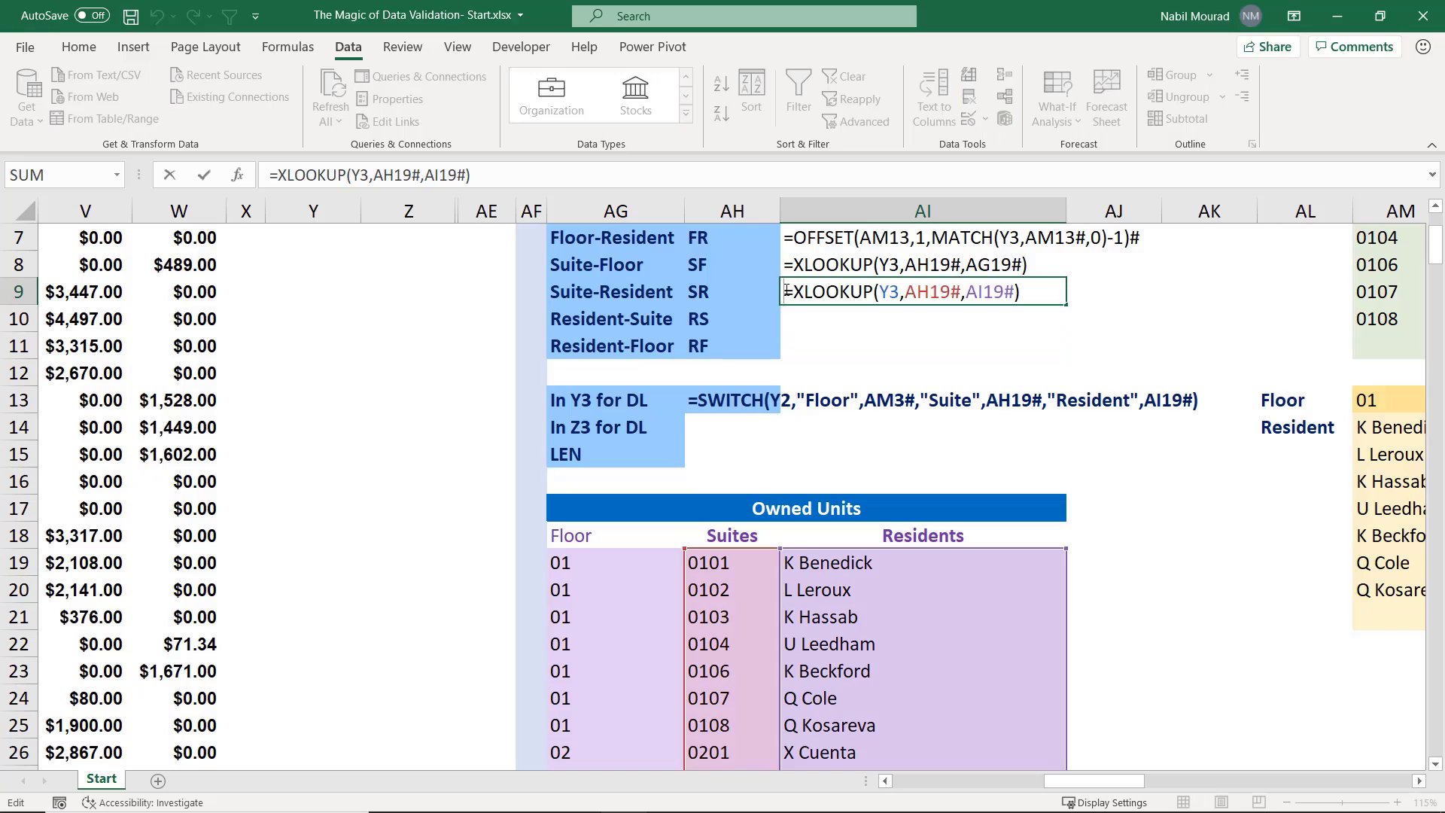
text(')
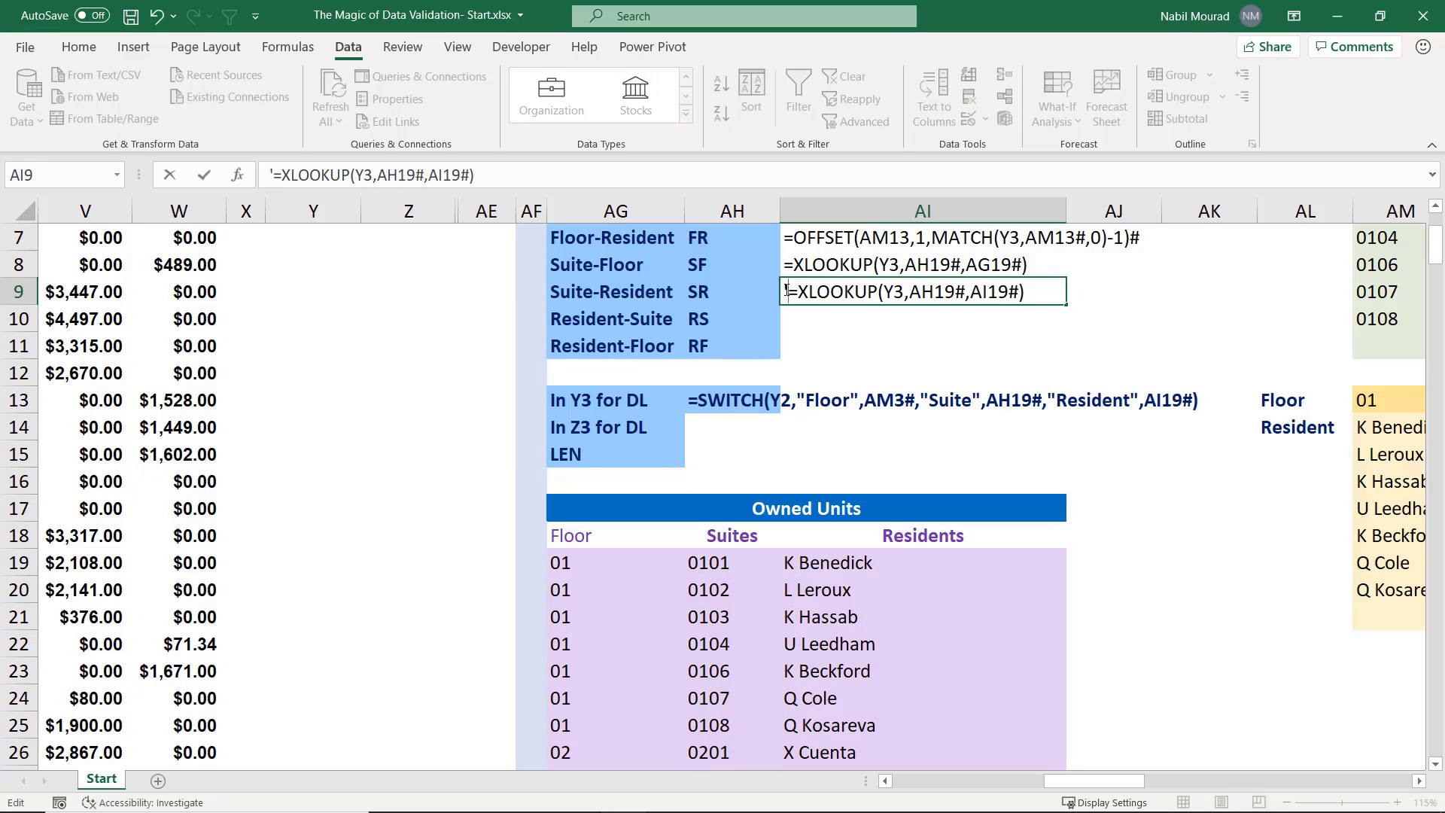
key(Return)
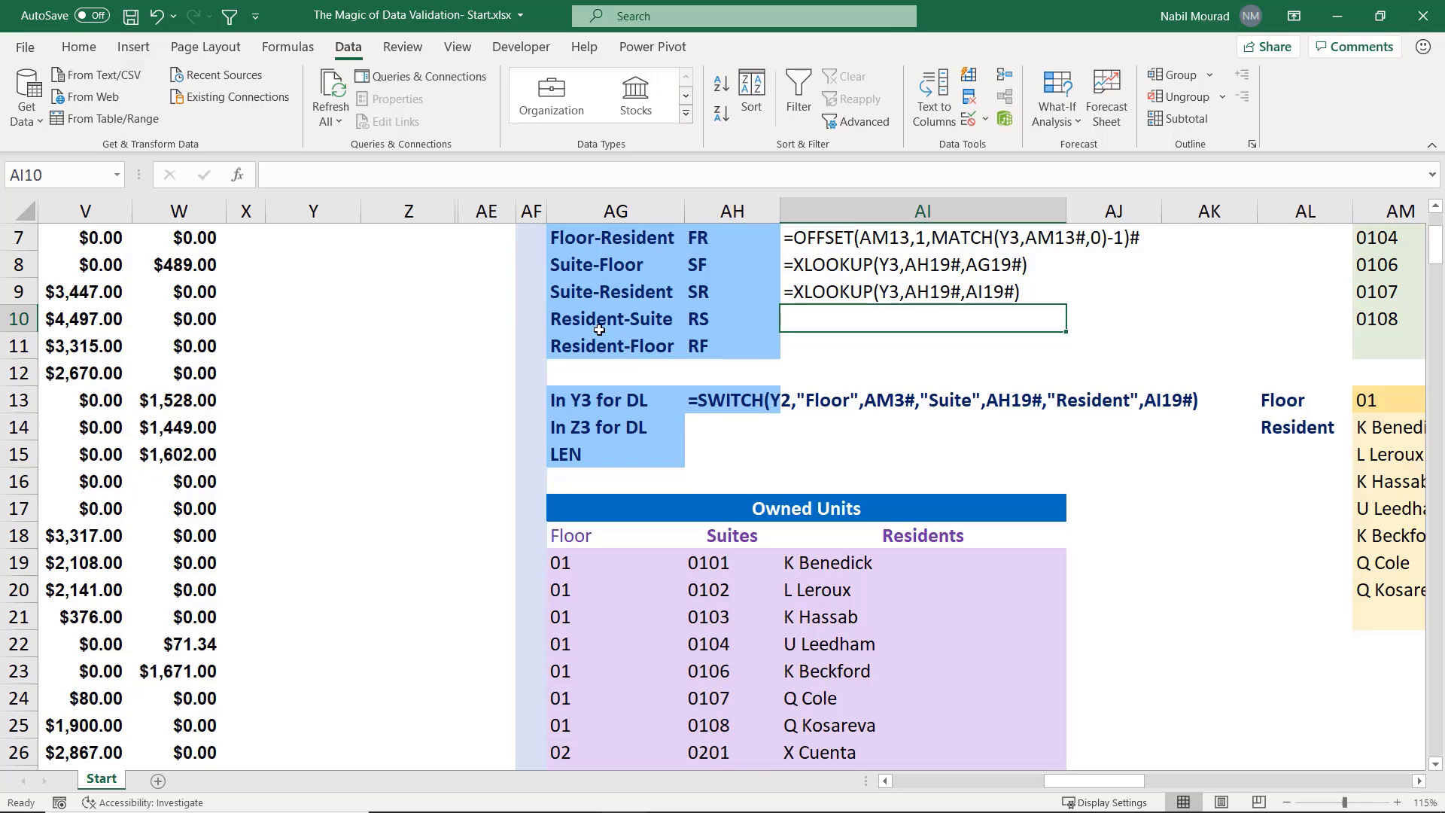
Change the search option in Y2 to Resident and select the value cell Y3 below it
scroll(387, 298, up, 2)
click(351, 296)
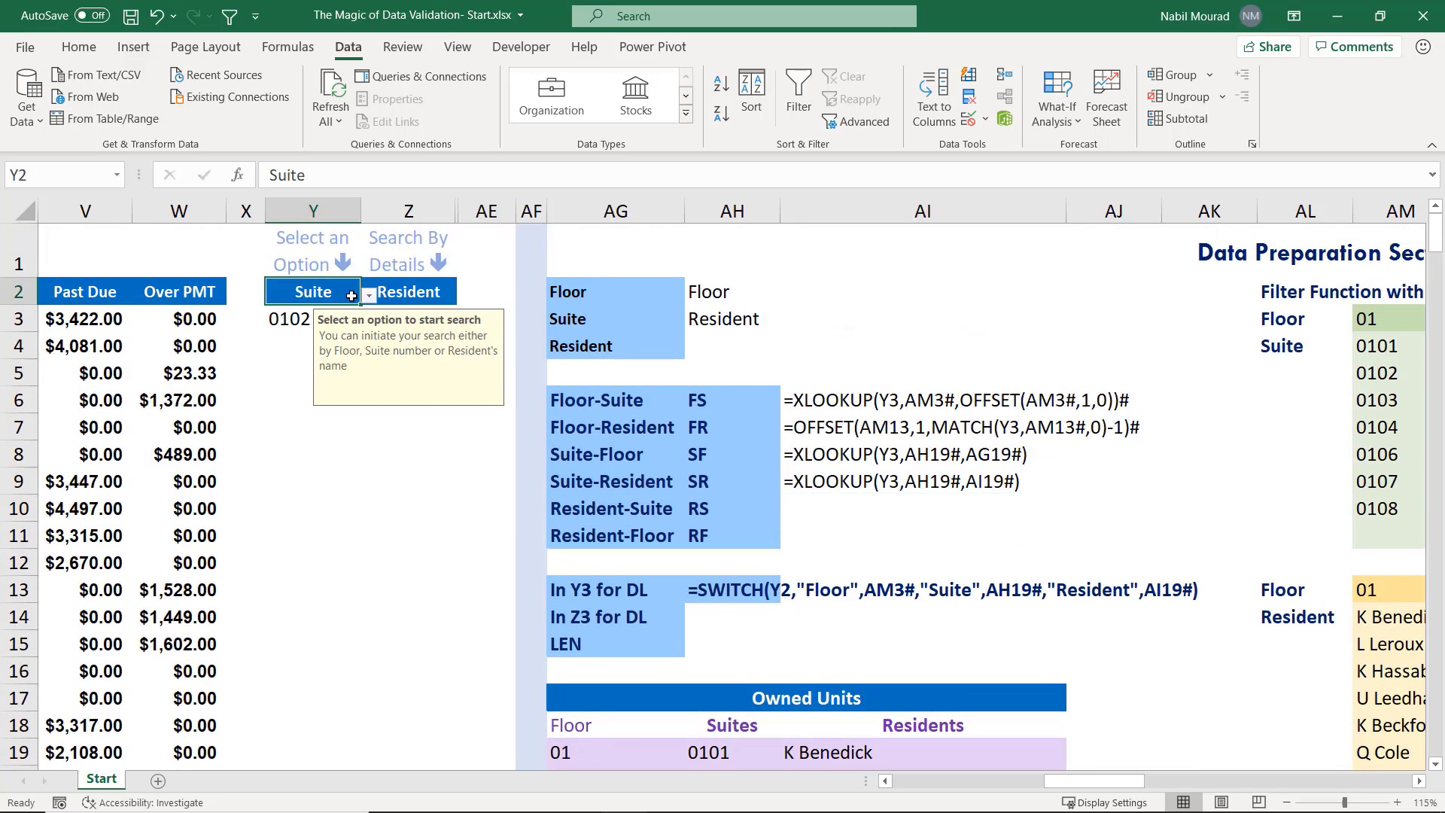
click(369, 296)
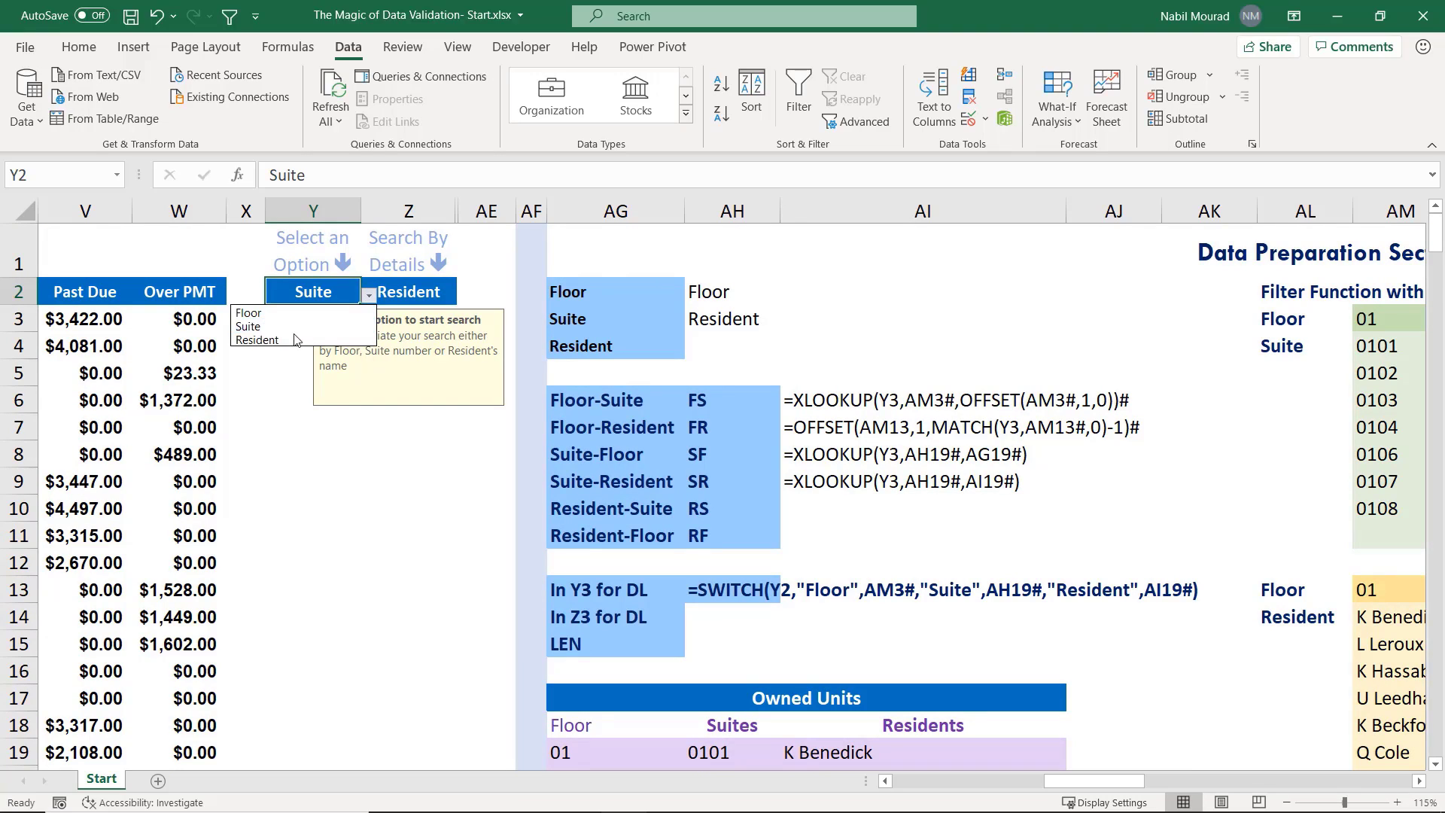
click(256, 338)
click(294, 320)
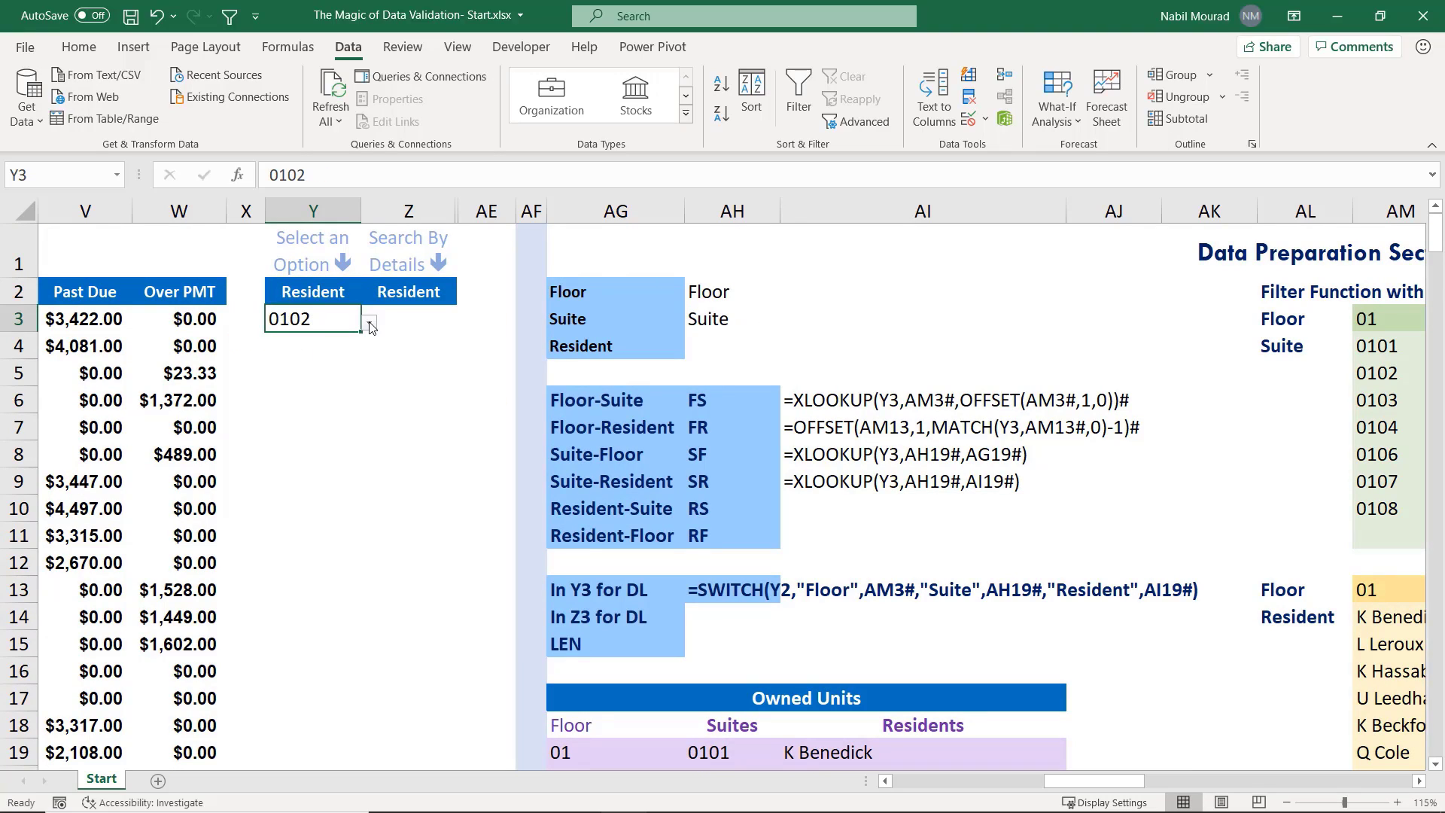
Choose a resident from the list in Y3 and set the search detail in Z2 to Suite
click(369, 322)
key(Escape)
click(265, 375)
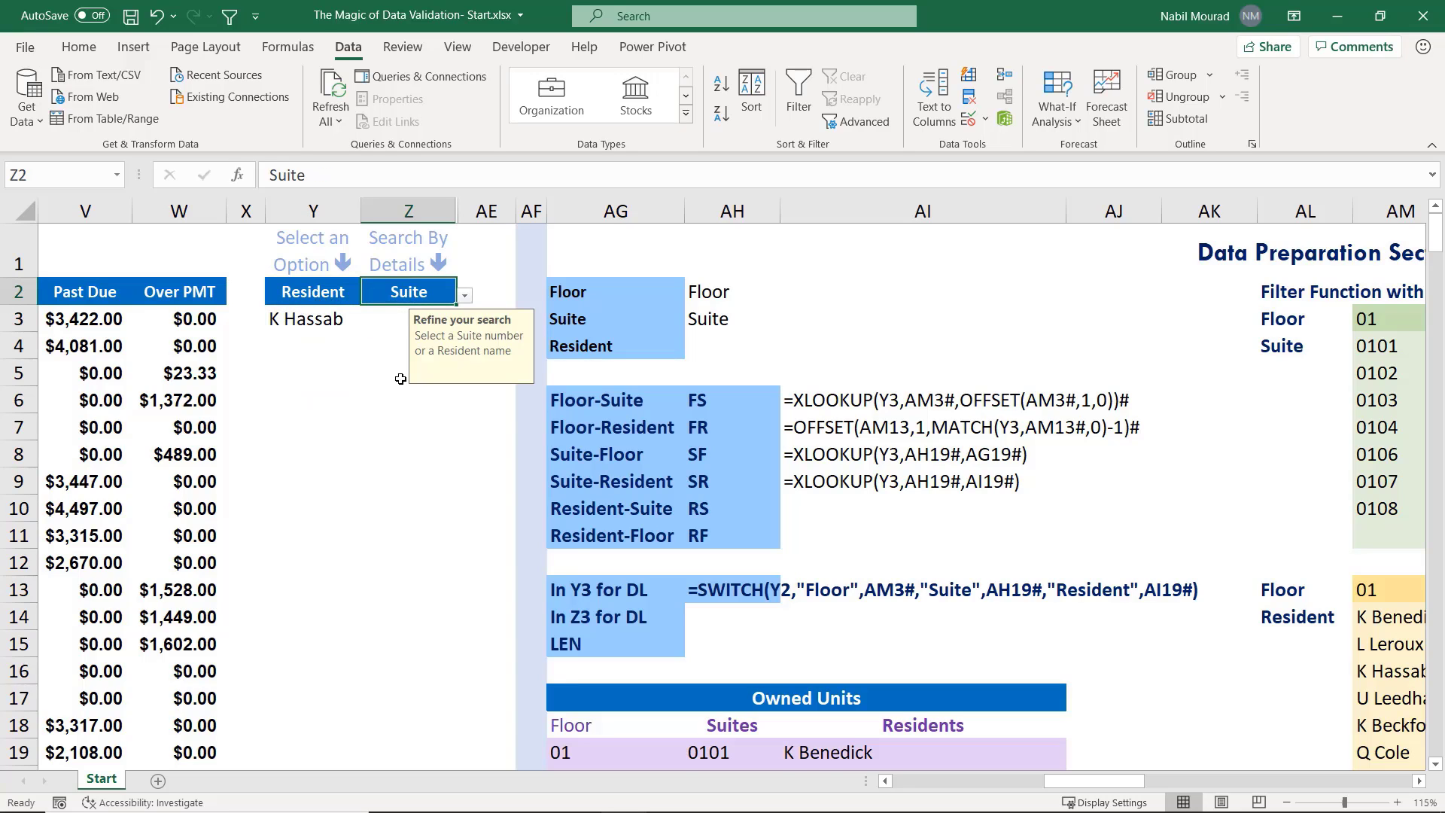
Enter =XLOOKUP(Y3,AI19#,AH19#) in AI10 for the Resident-Suite combination
click(810, 503)
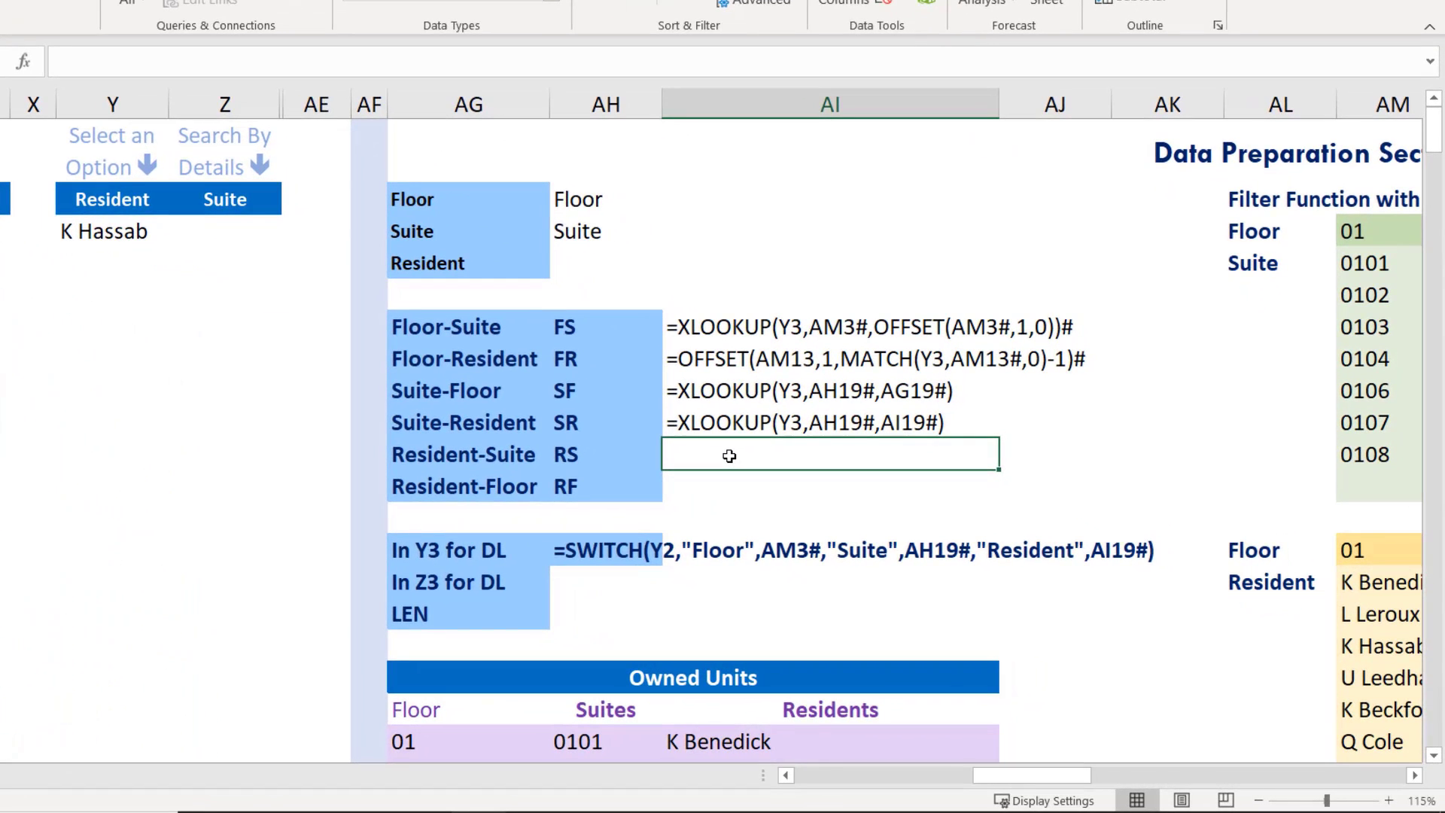
text(=xlook)
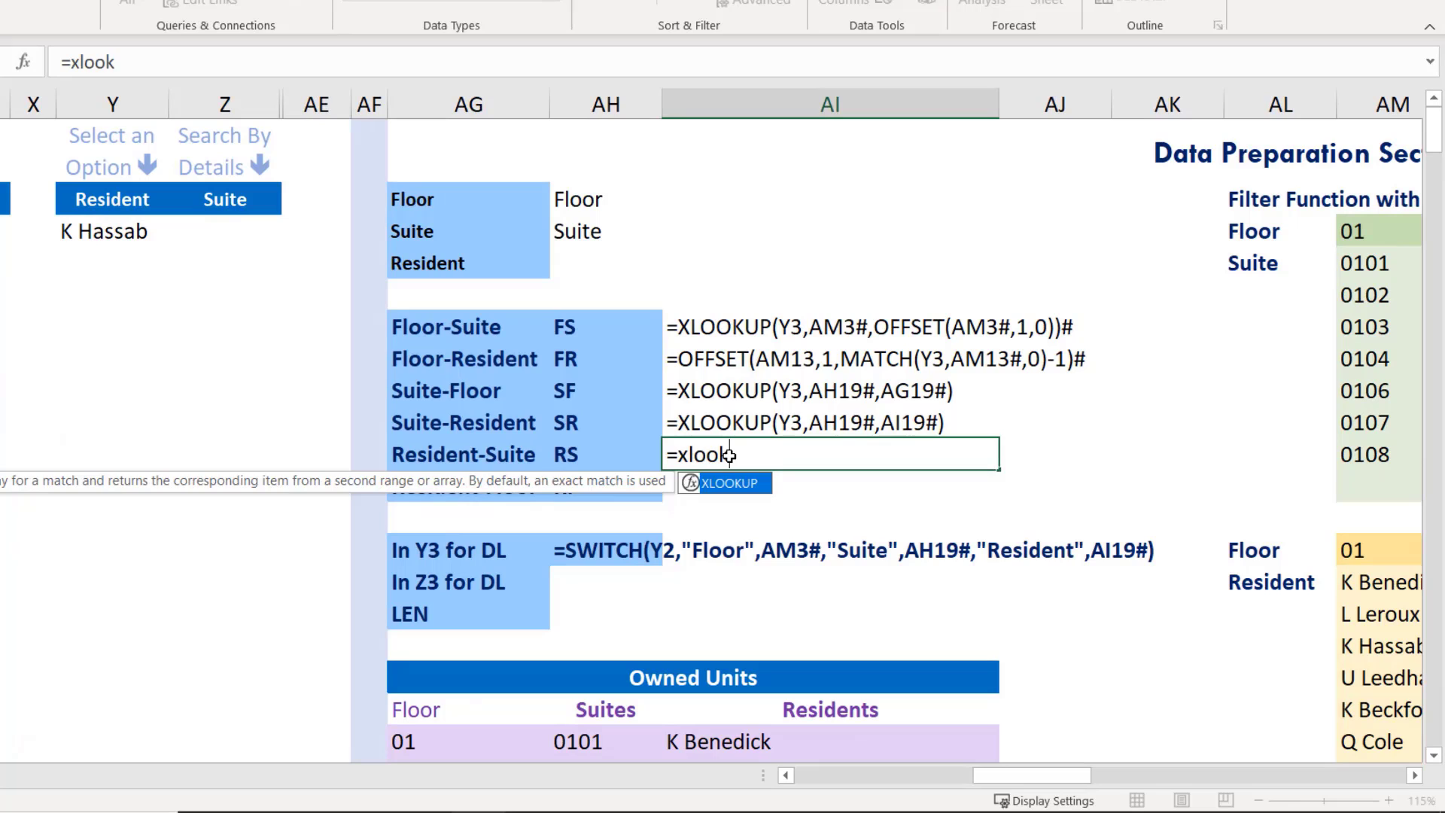
key(Tab)
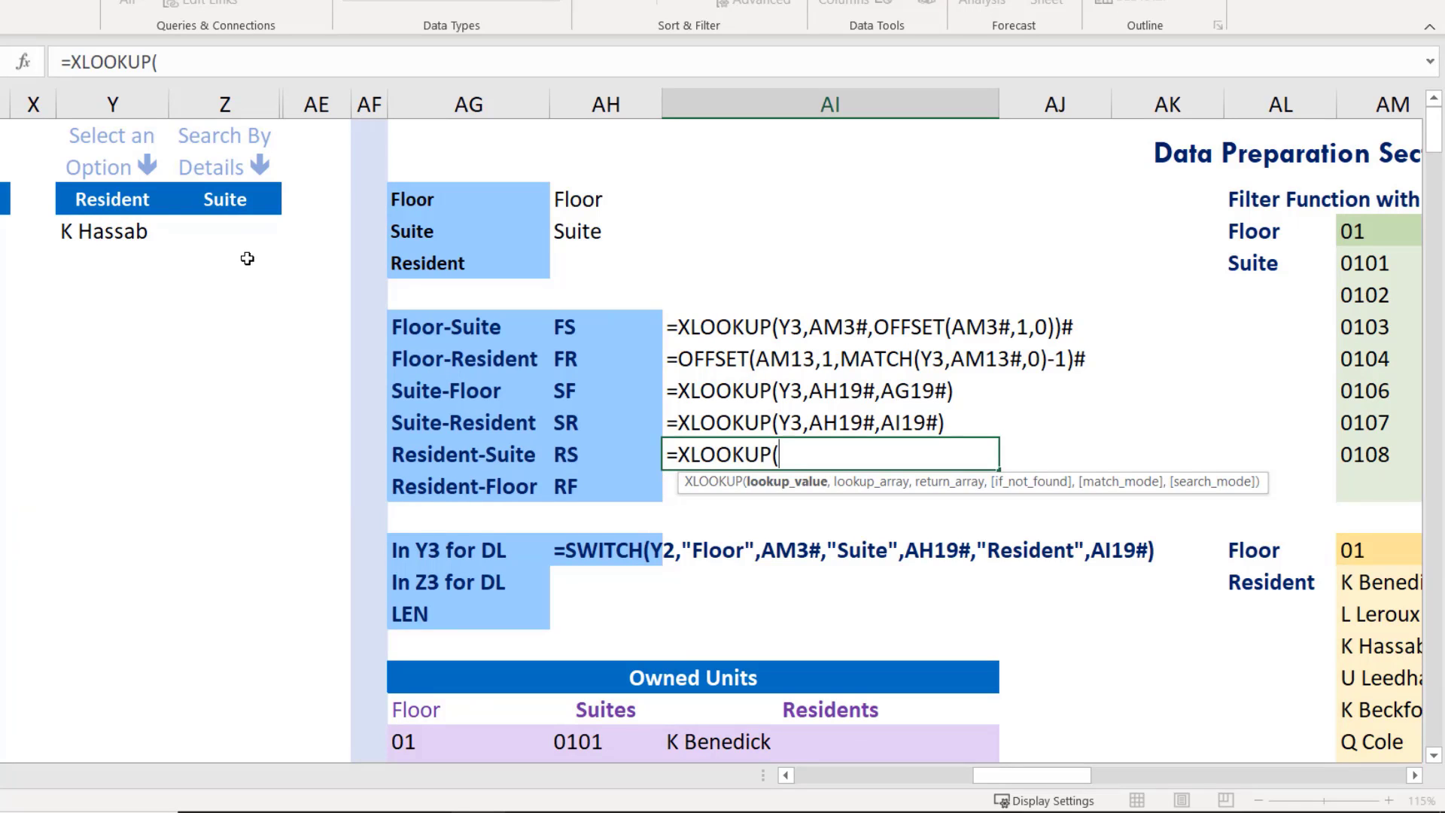
click(91, 231)
text(,)
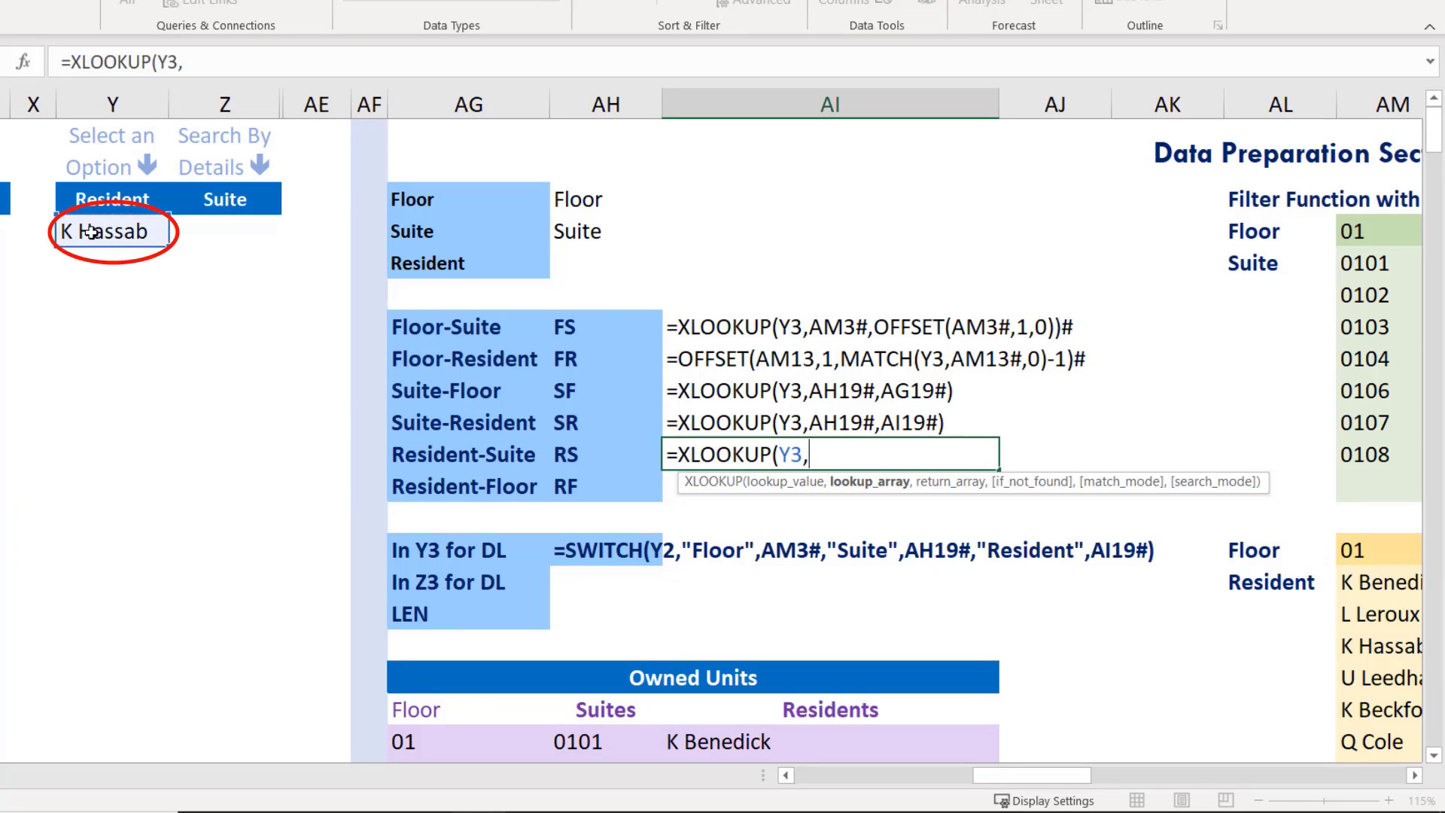
scroll(137, 260, down, 2)
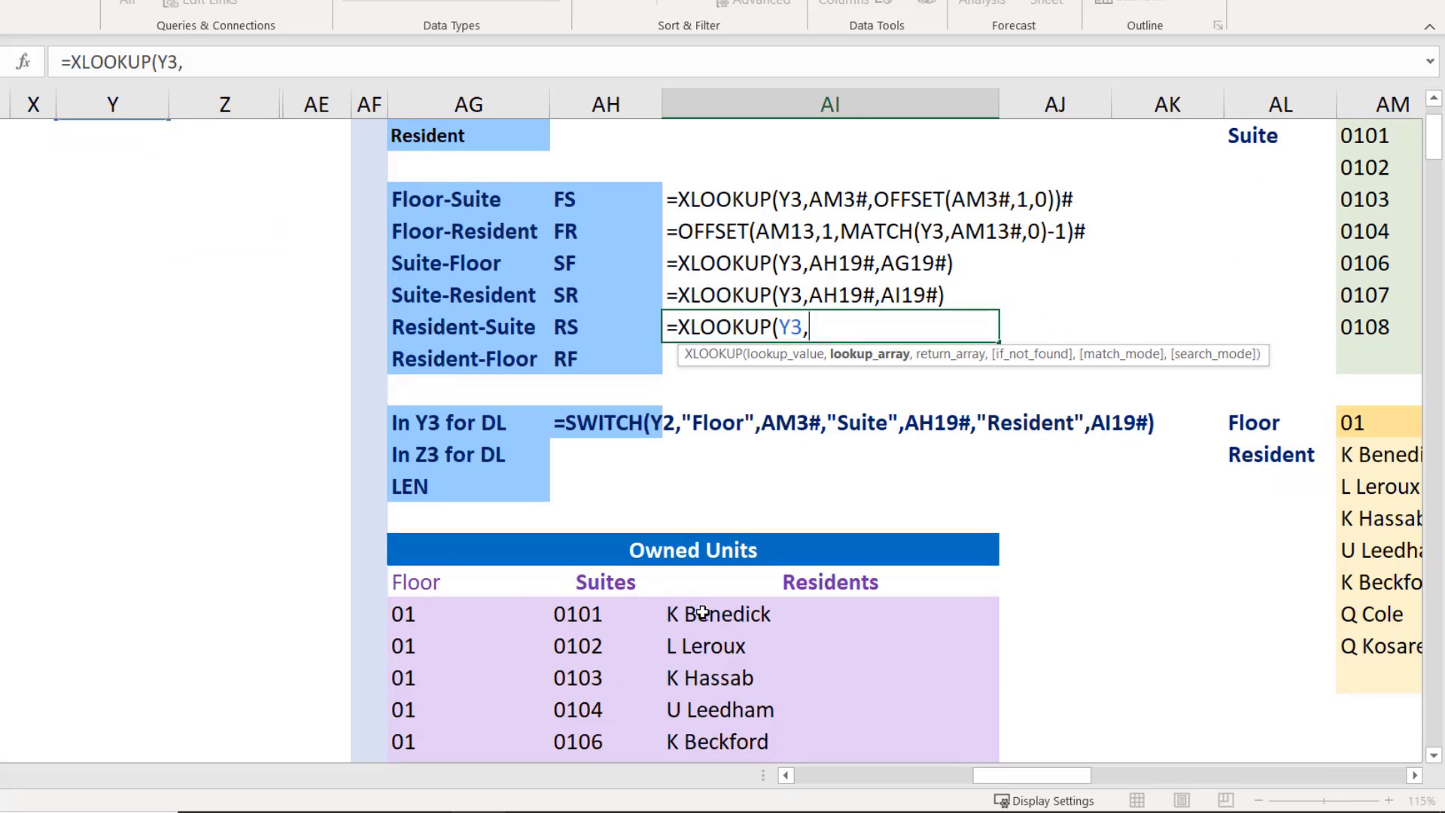
click(698, 630)
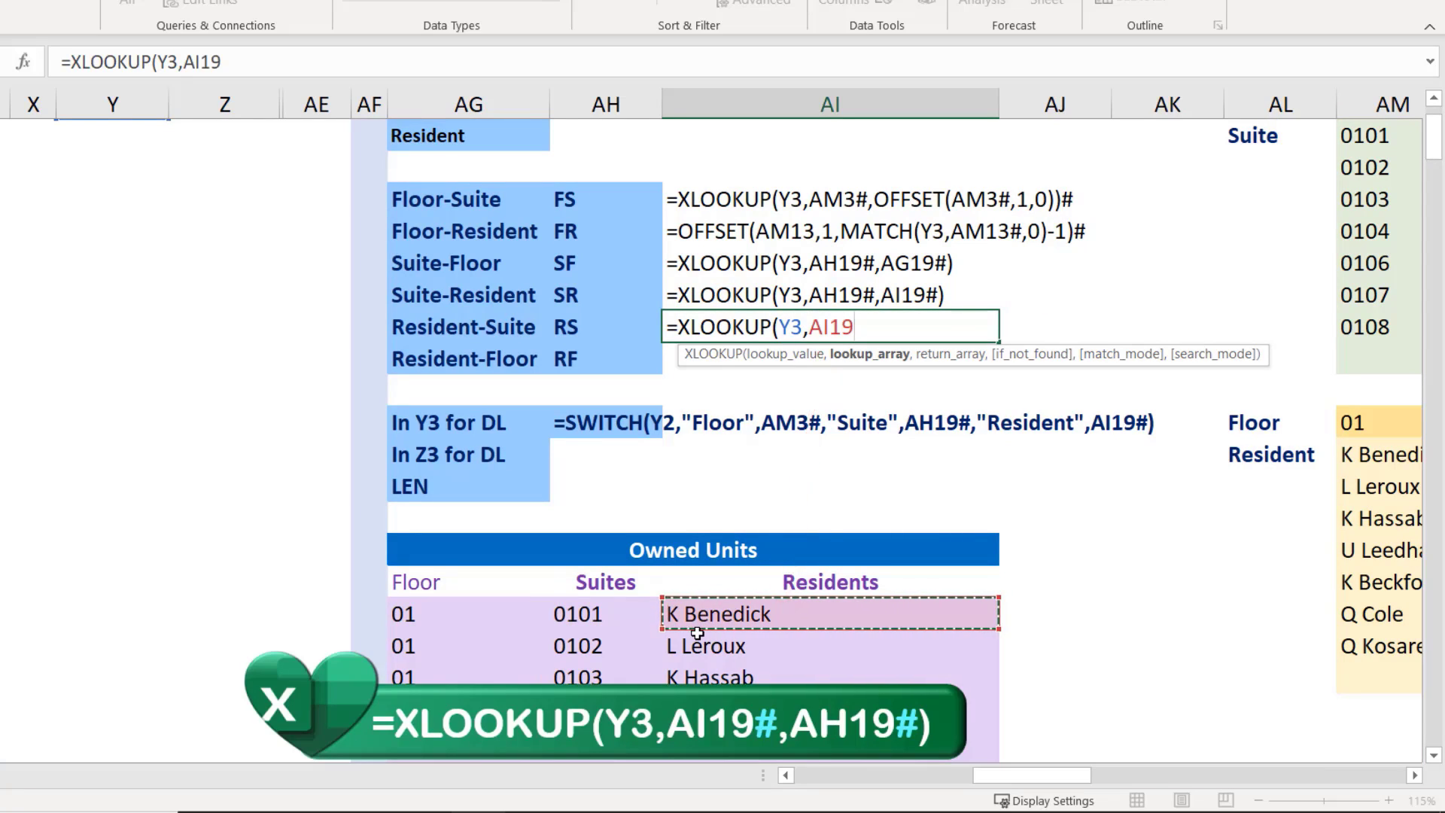
text(#)
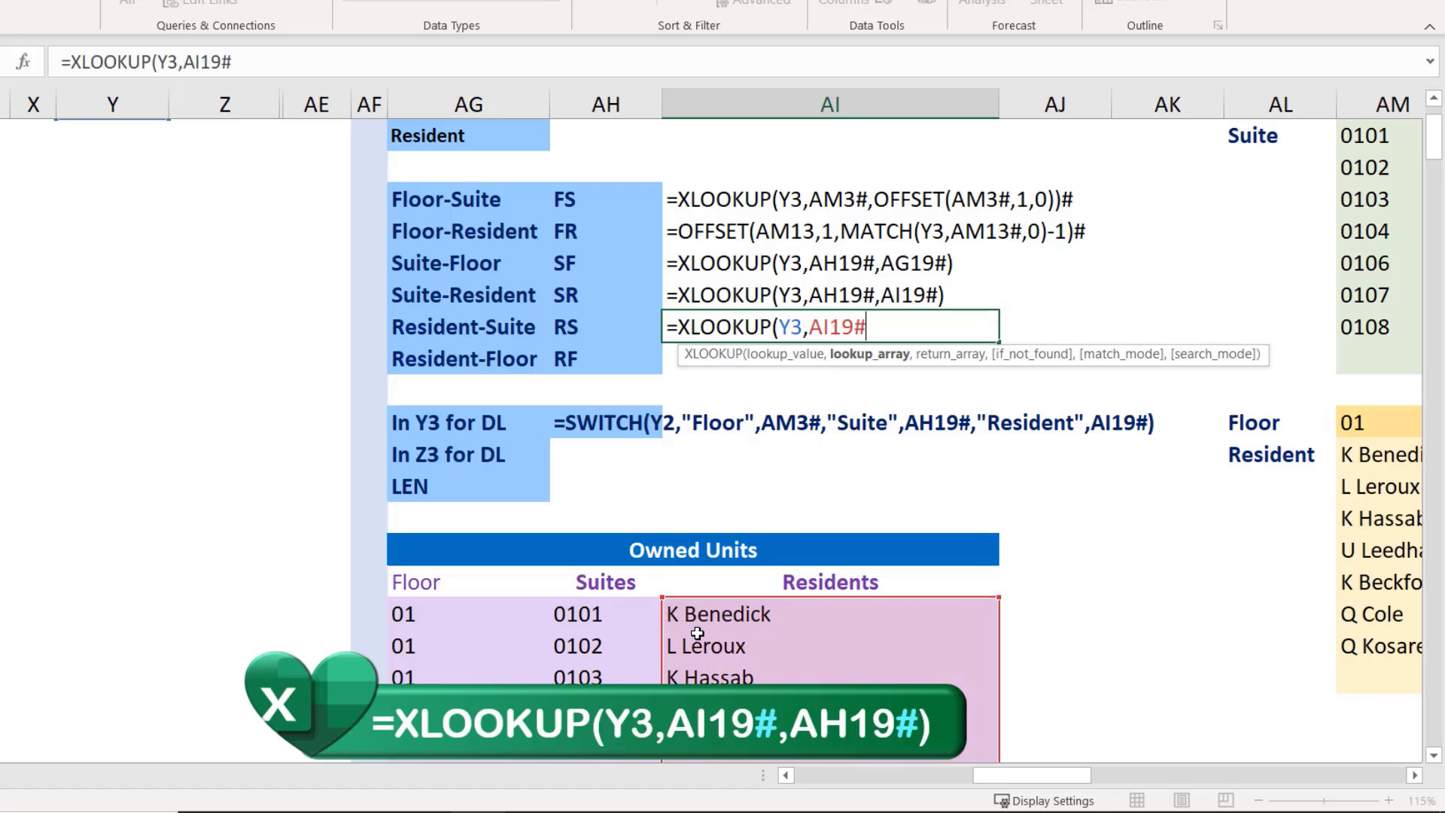
text(,)
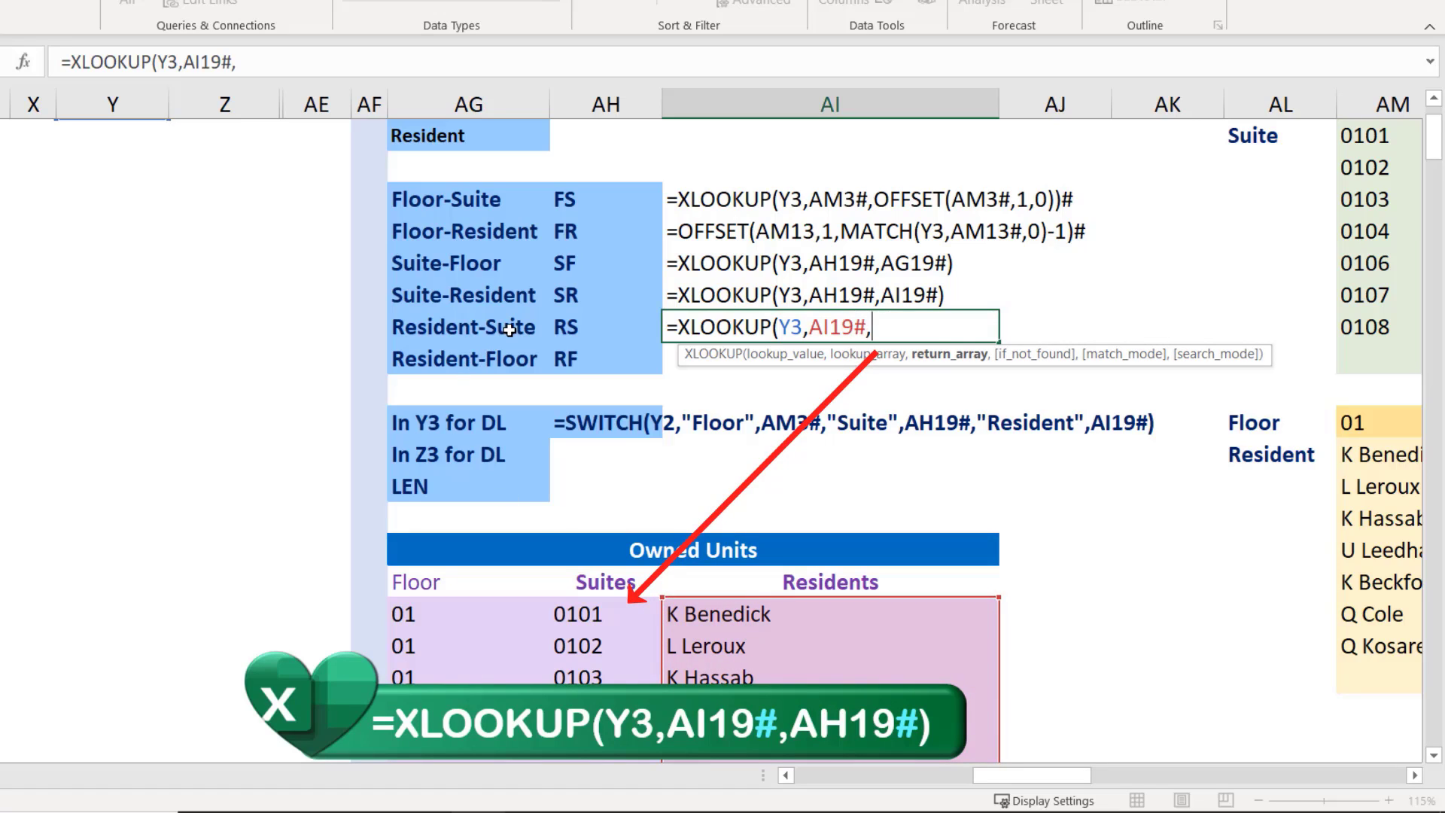
click(568, 609)
text(#)
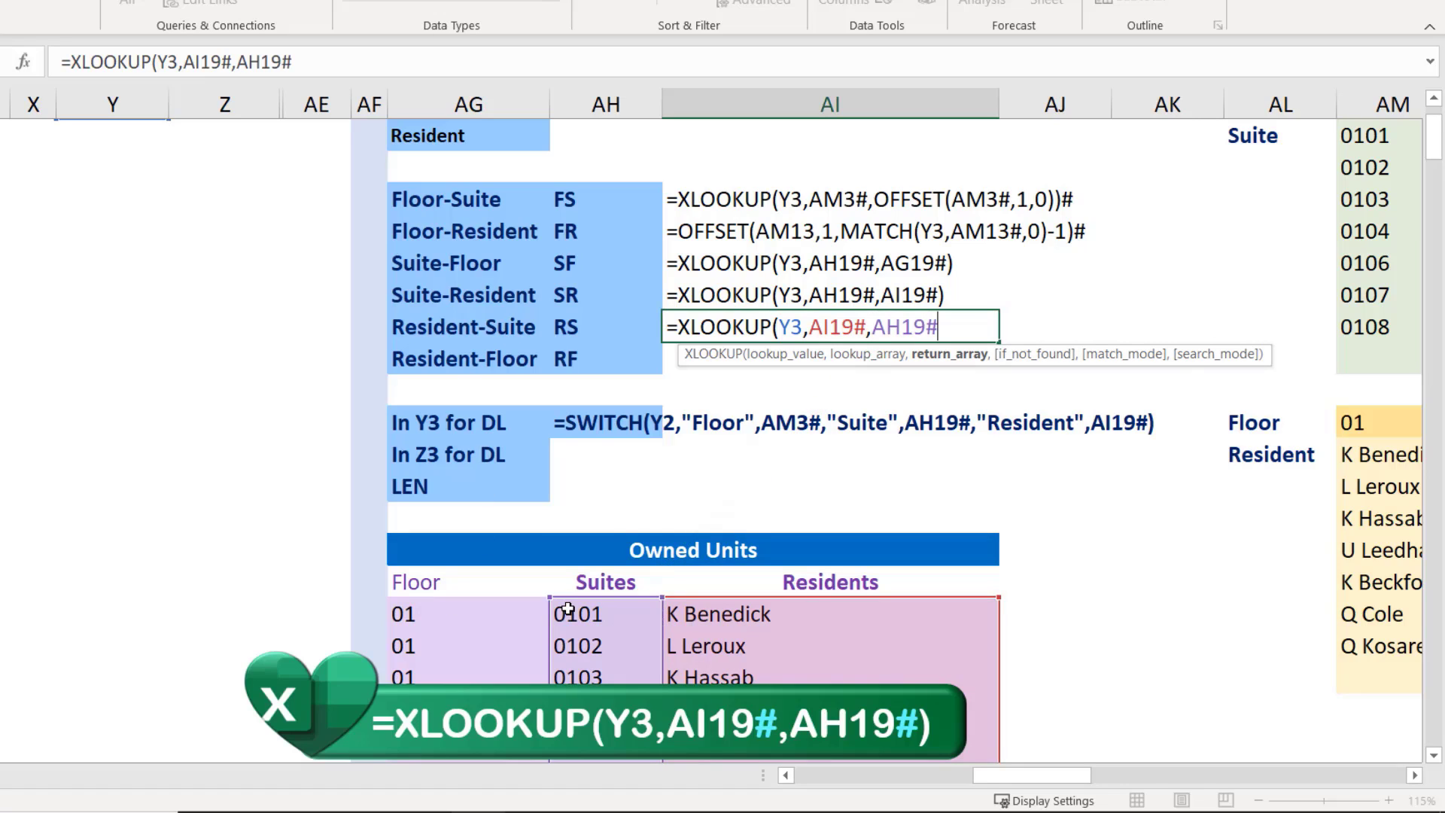
text())
key(Return)
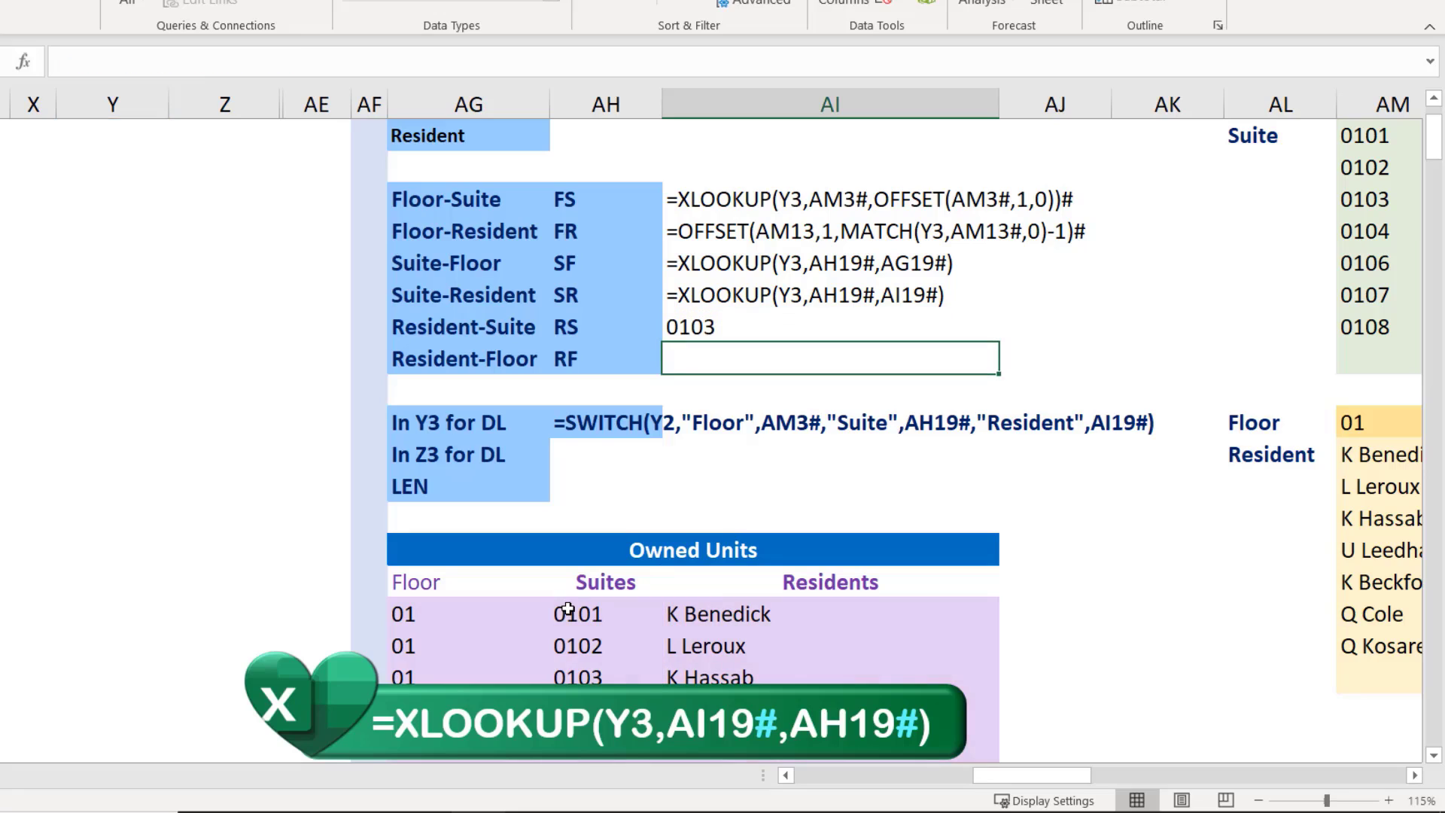
Convert the Resident-Suite formula in AI10 to plain text with a leading apostrophe
click(725, 328)
key(F2)
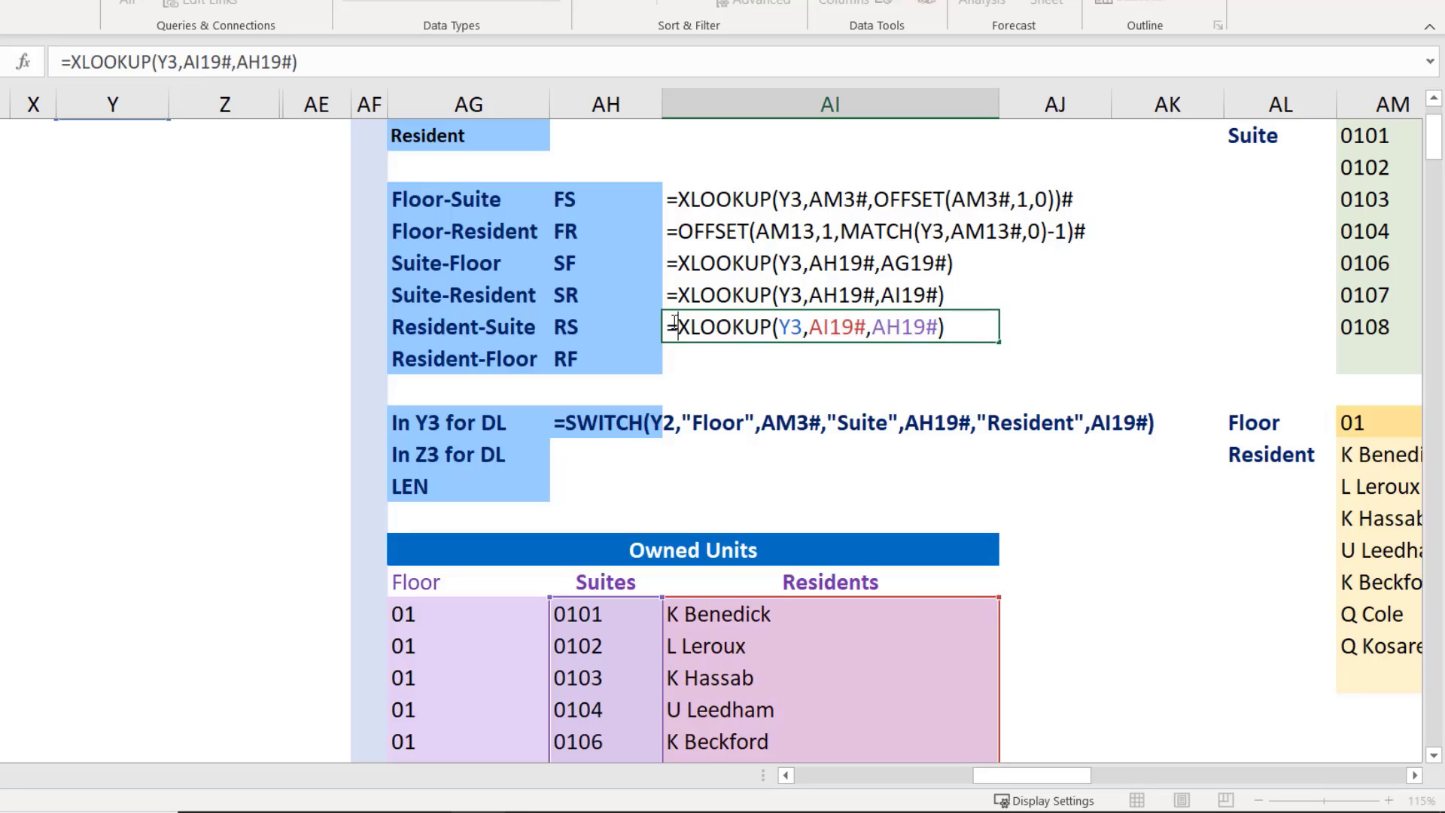
key(Return)
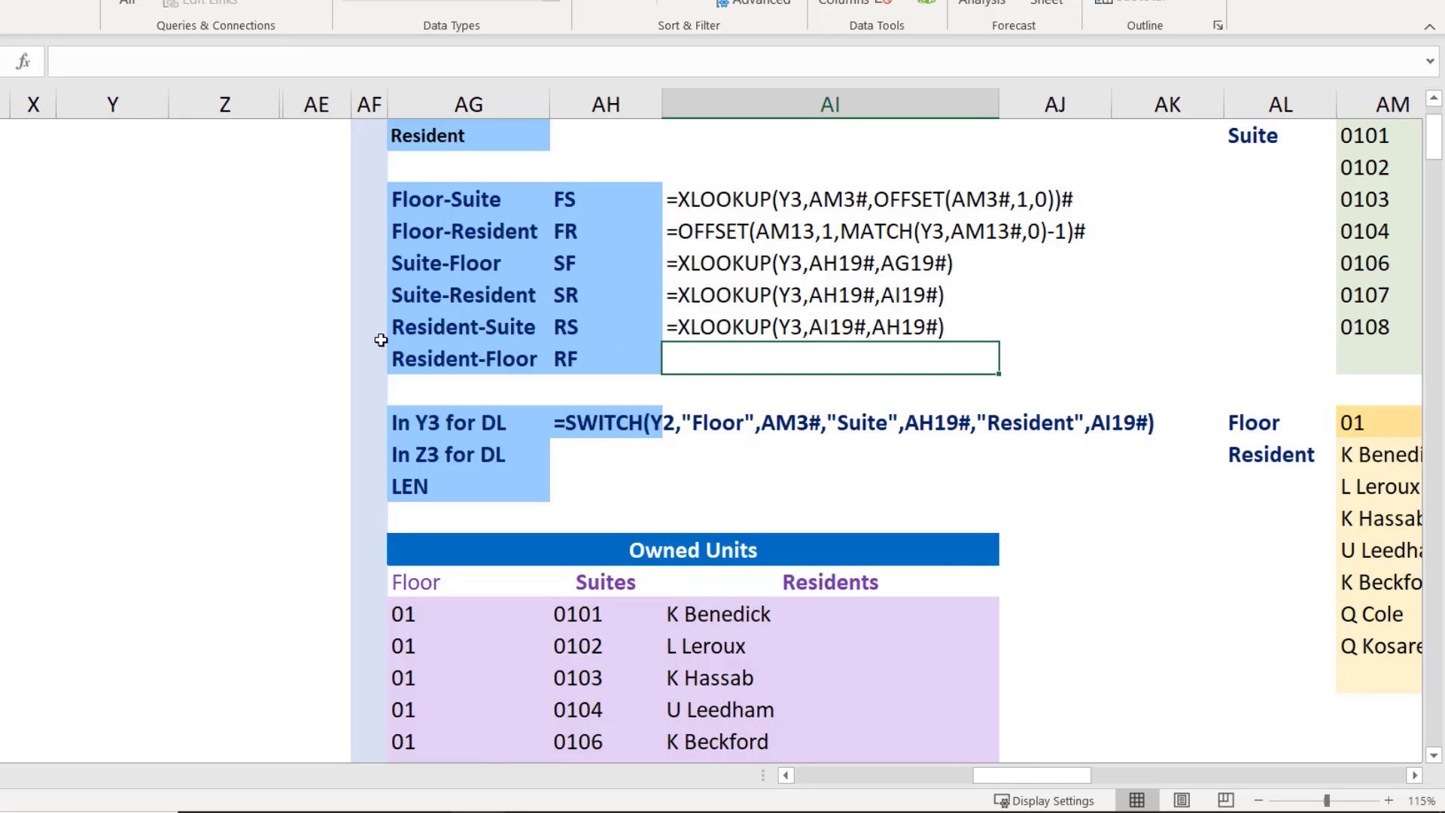
Enter =XLOOKUP(Y3,AI19#,AG19#) in AI11 for the Resident-Floor combination
scroll(106, 204, up, 2)
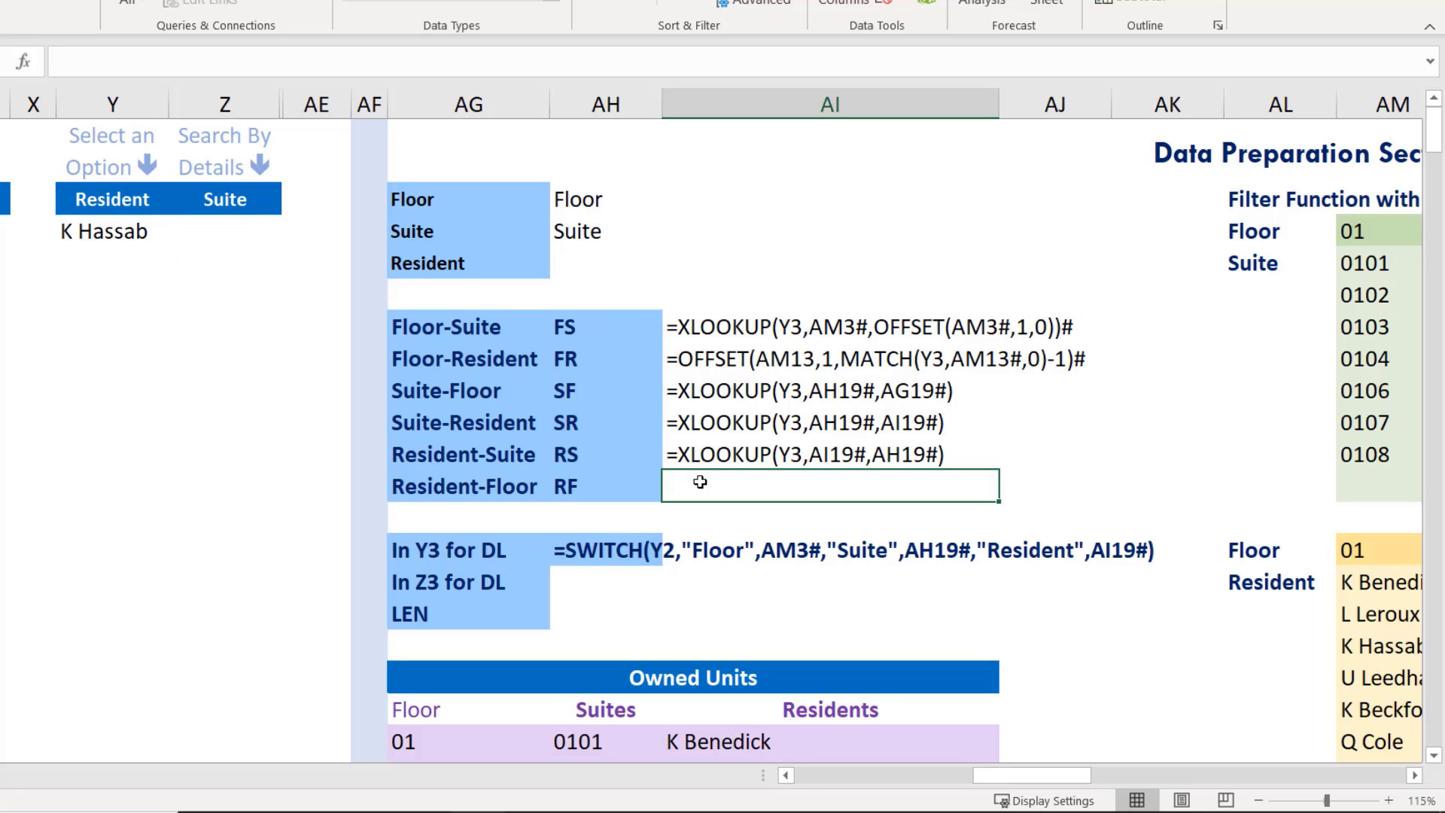
text(=xlo)
key(Tab)
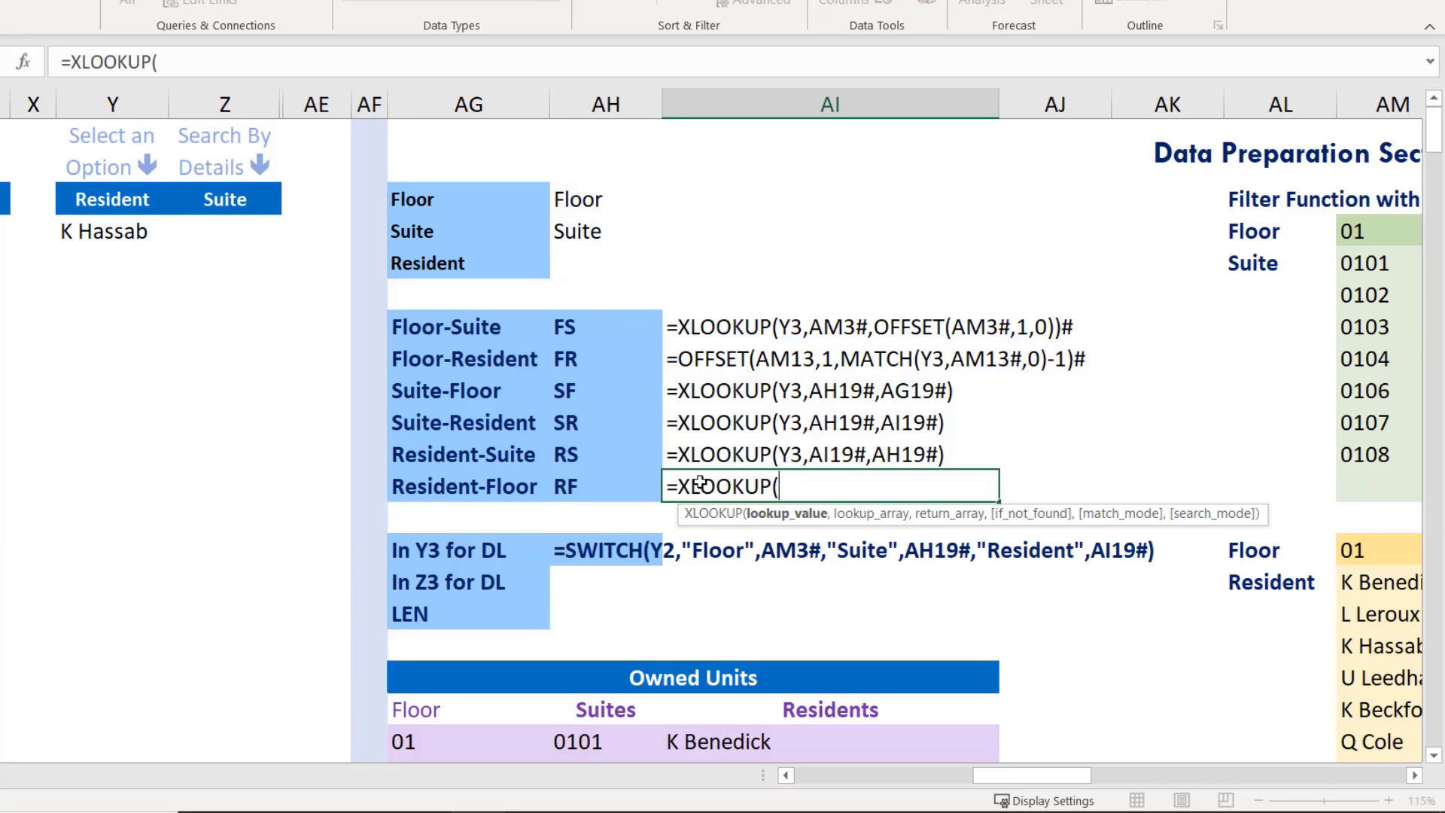
click(98, 234)
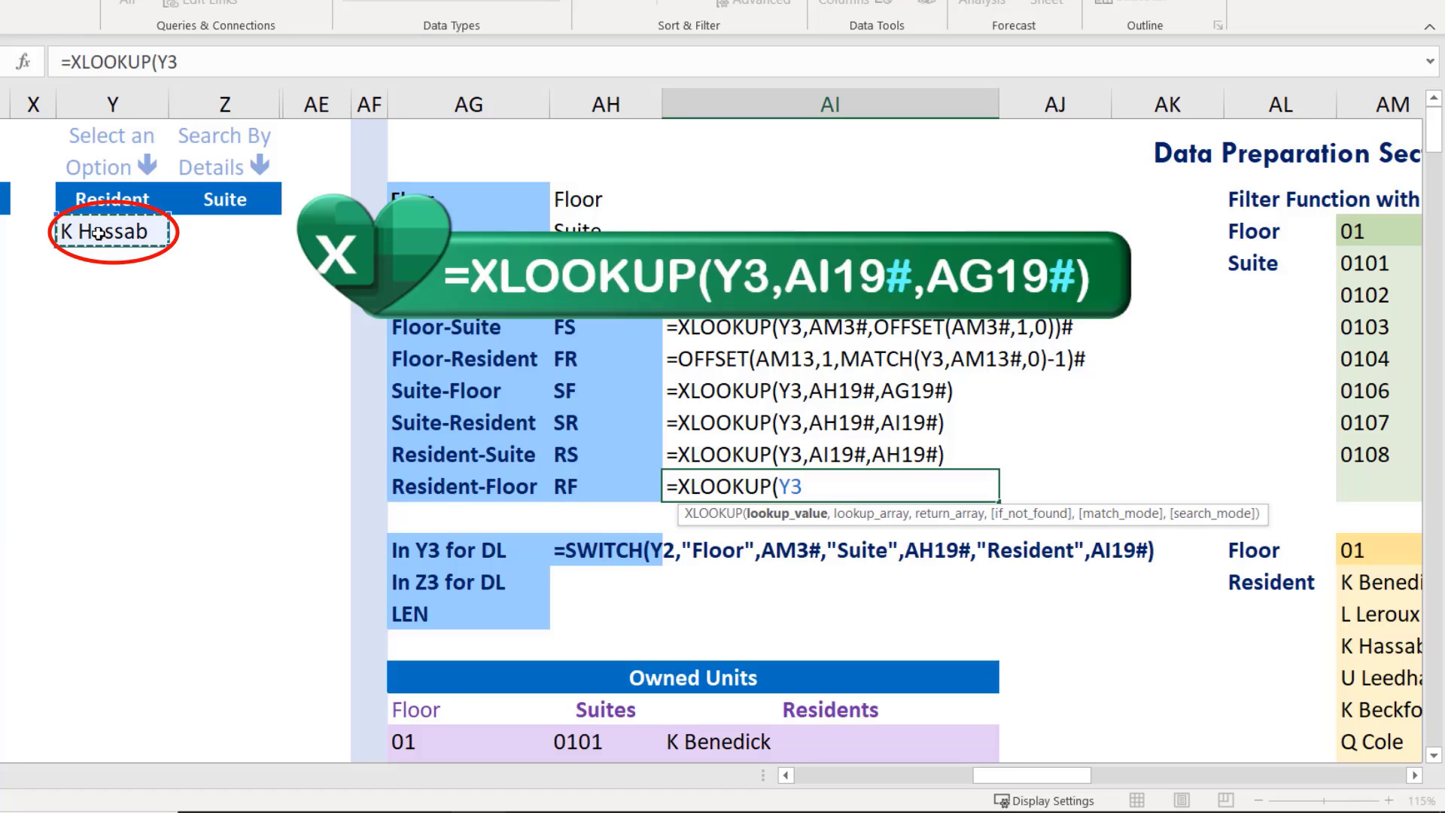
text(,)
scroll(245, 593, down, 1)
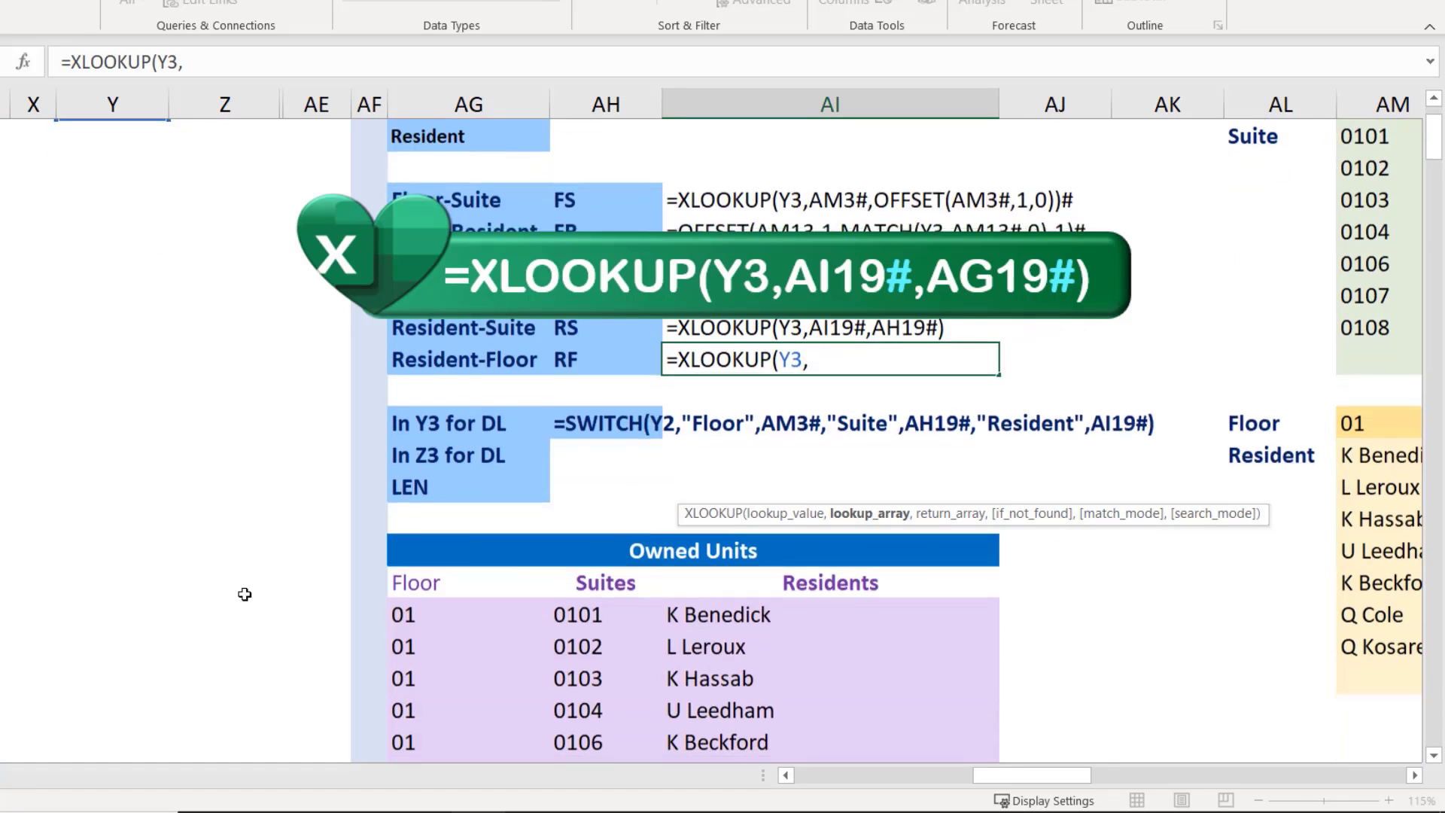
scroll(245, 594, up, 1)
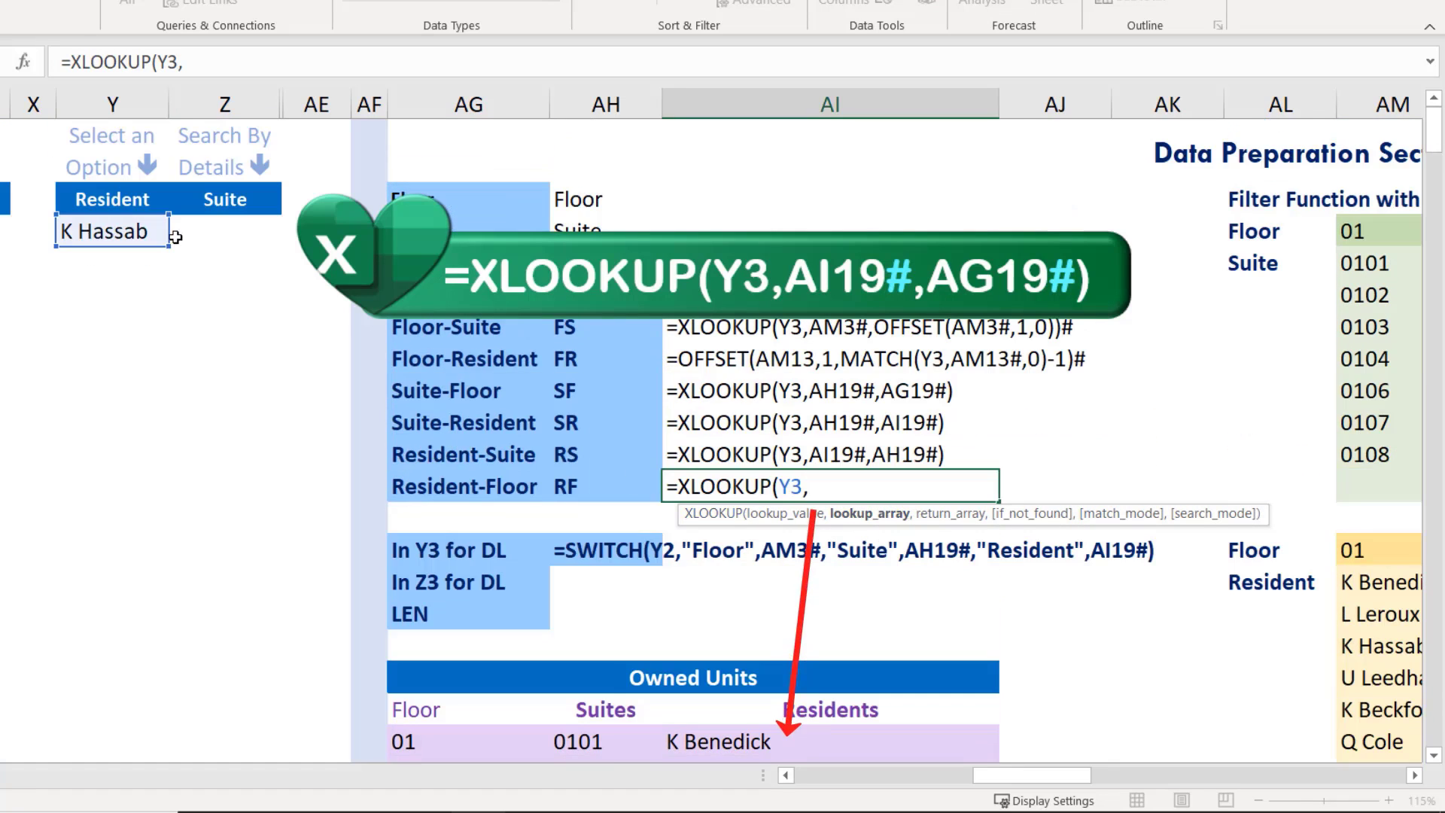
click(711, 741)
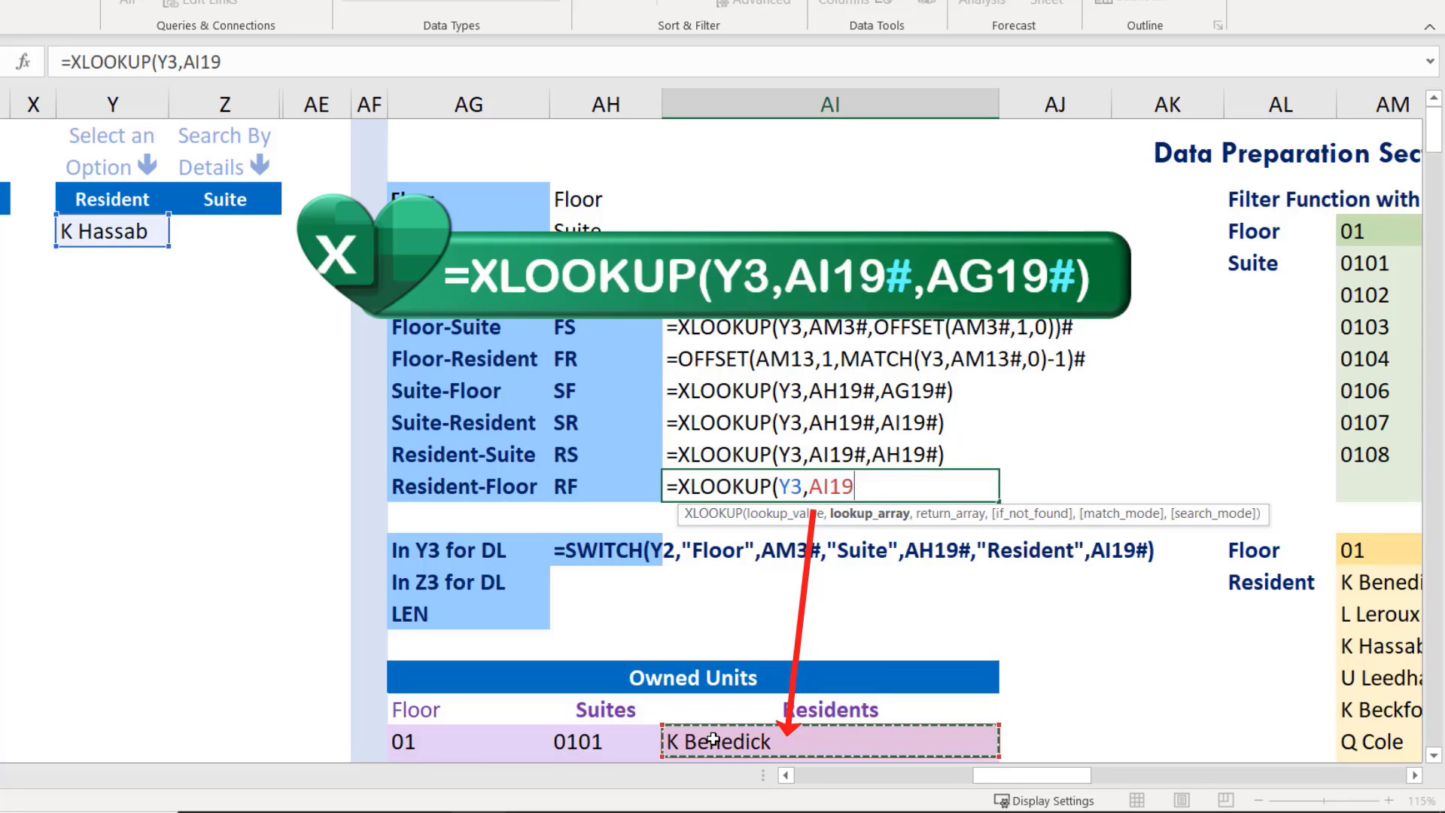
text(#)
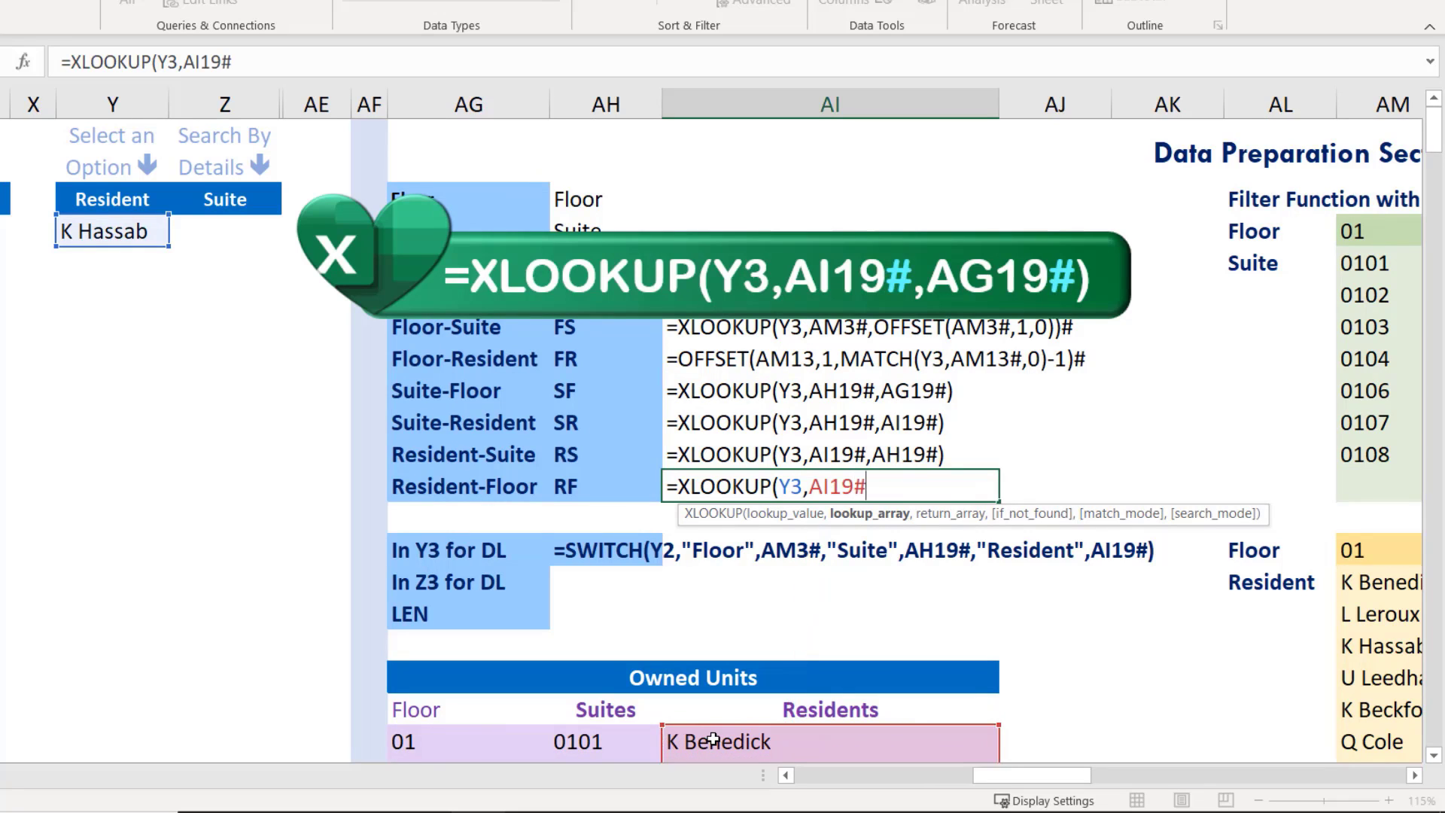
text(,)
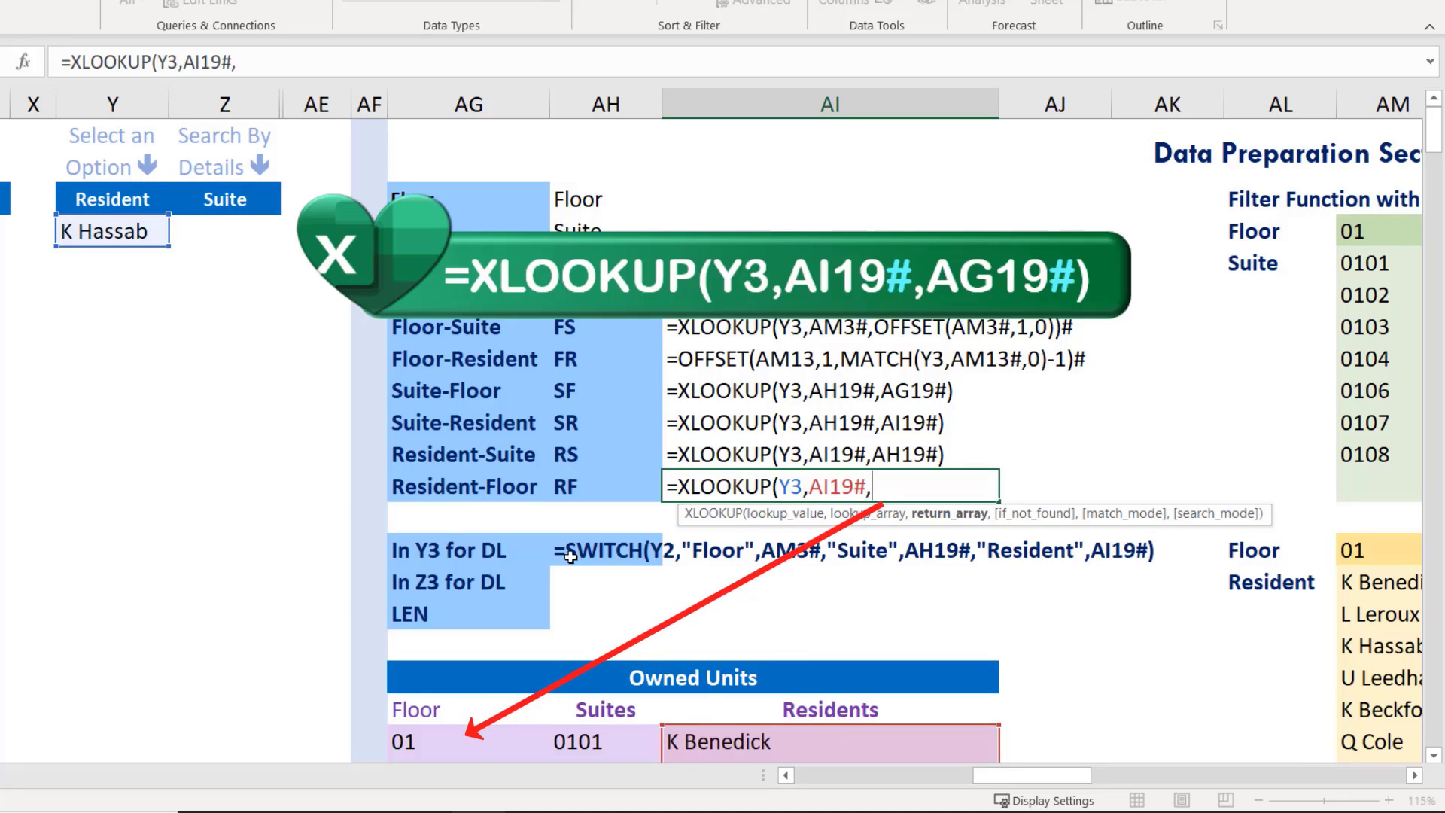
click(437, 738)
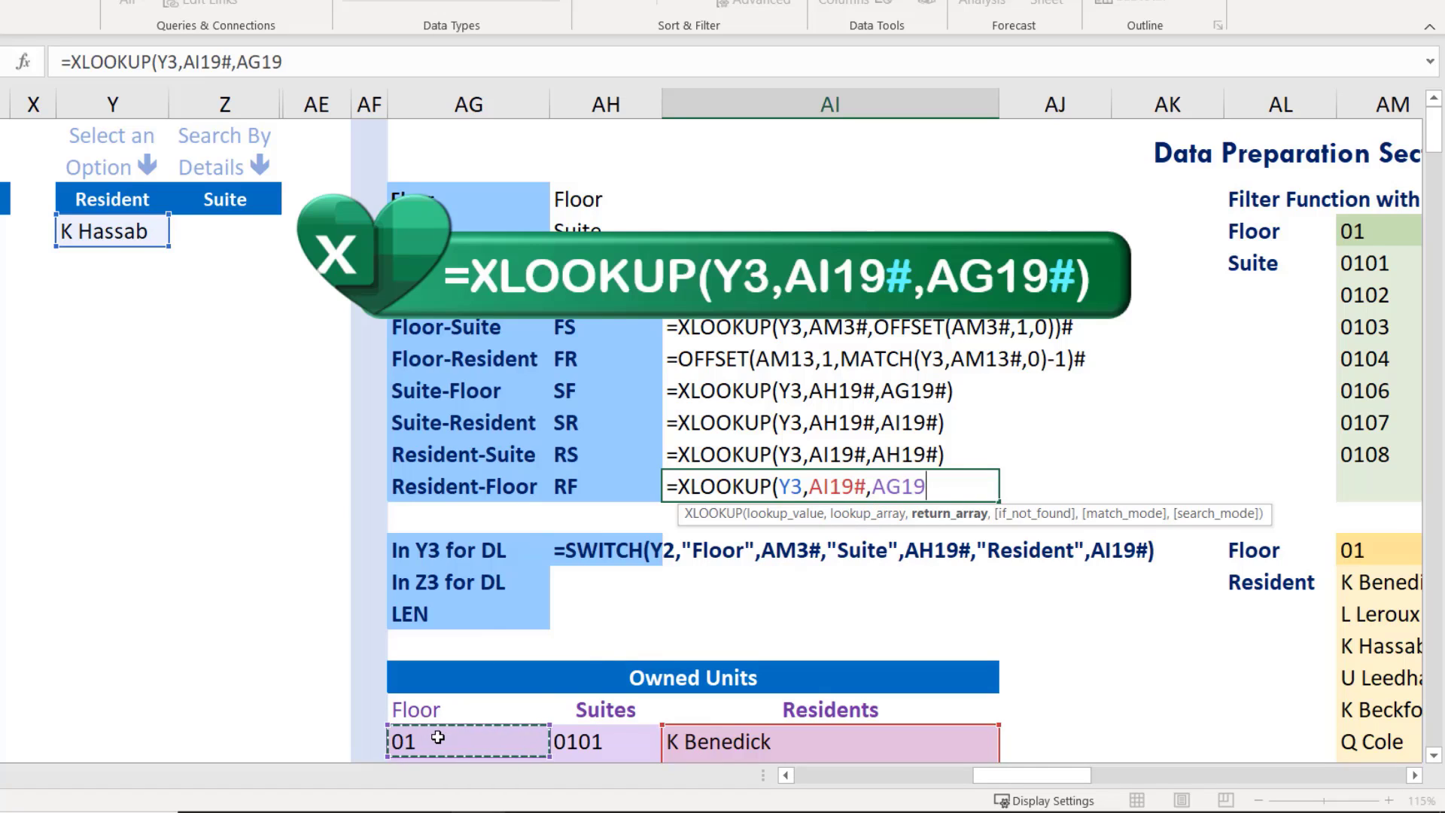
text(#)
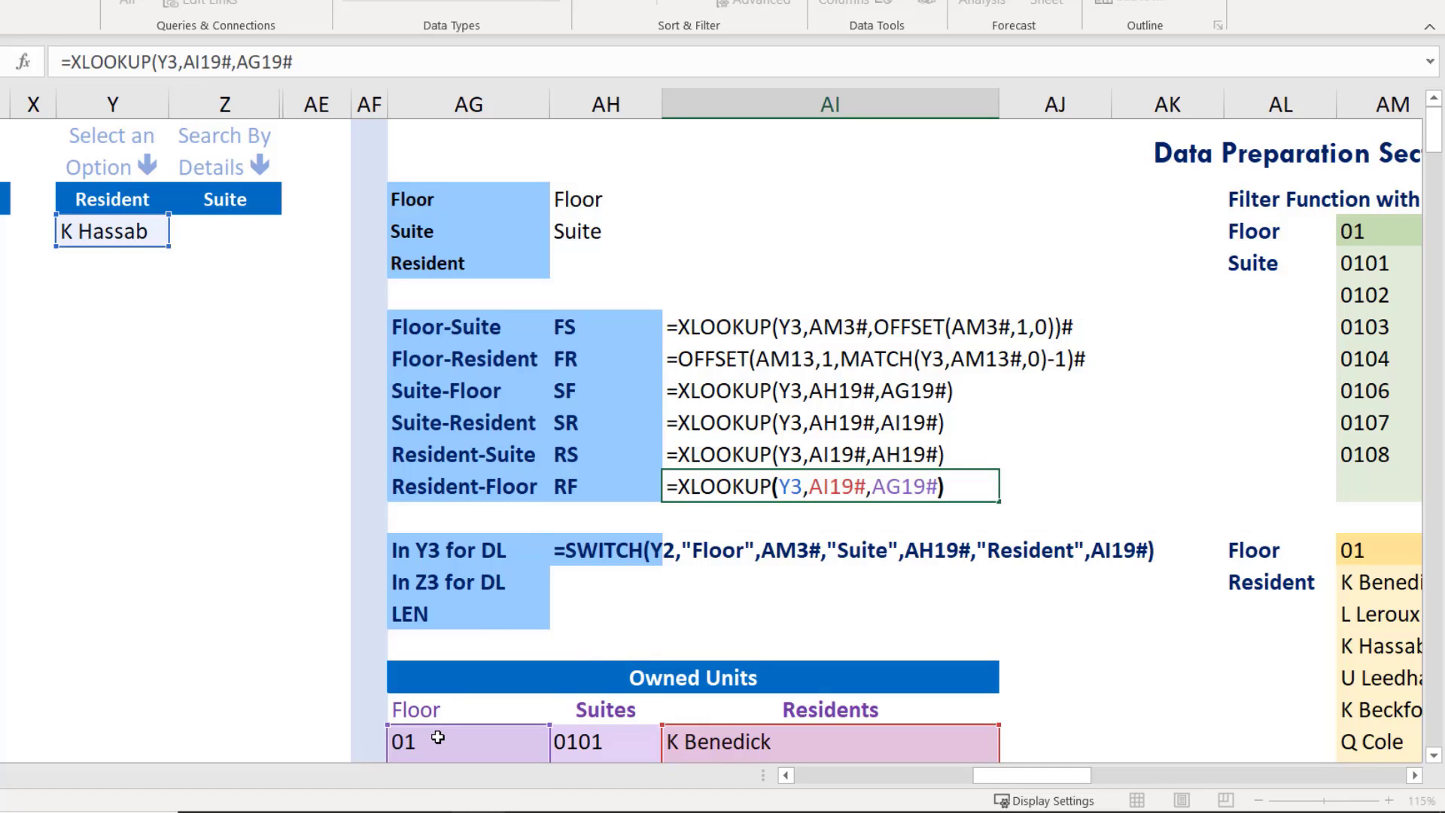
key(Return)
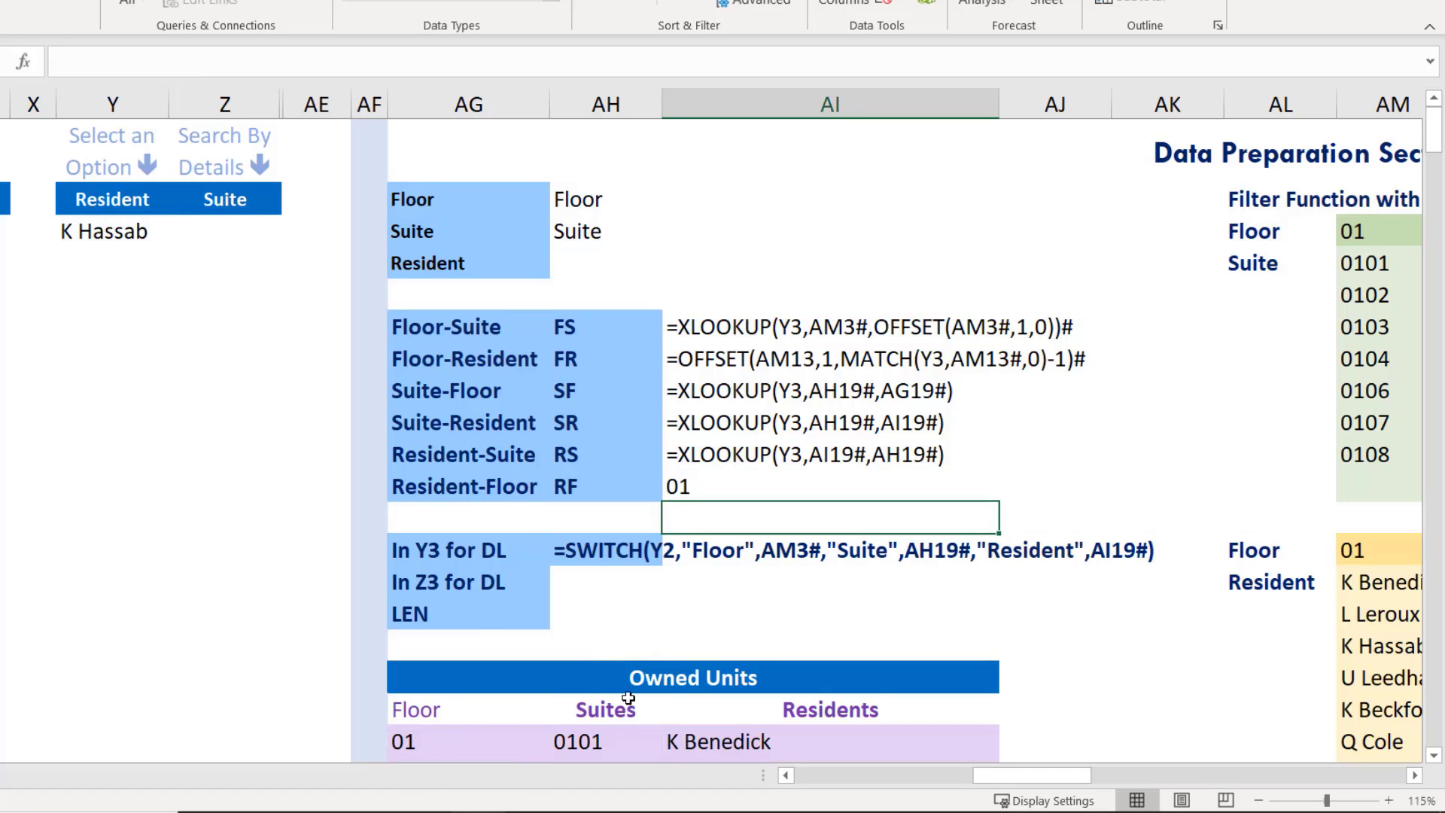
Convert the Resident-Floor formula in AI11 to plain text with a leading apostrophe
click(751, 485)
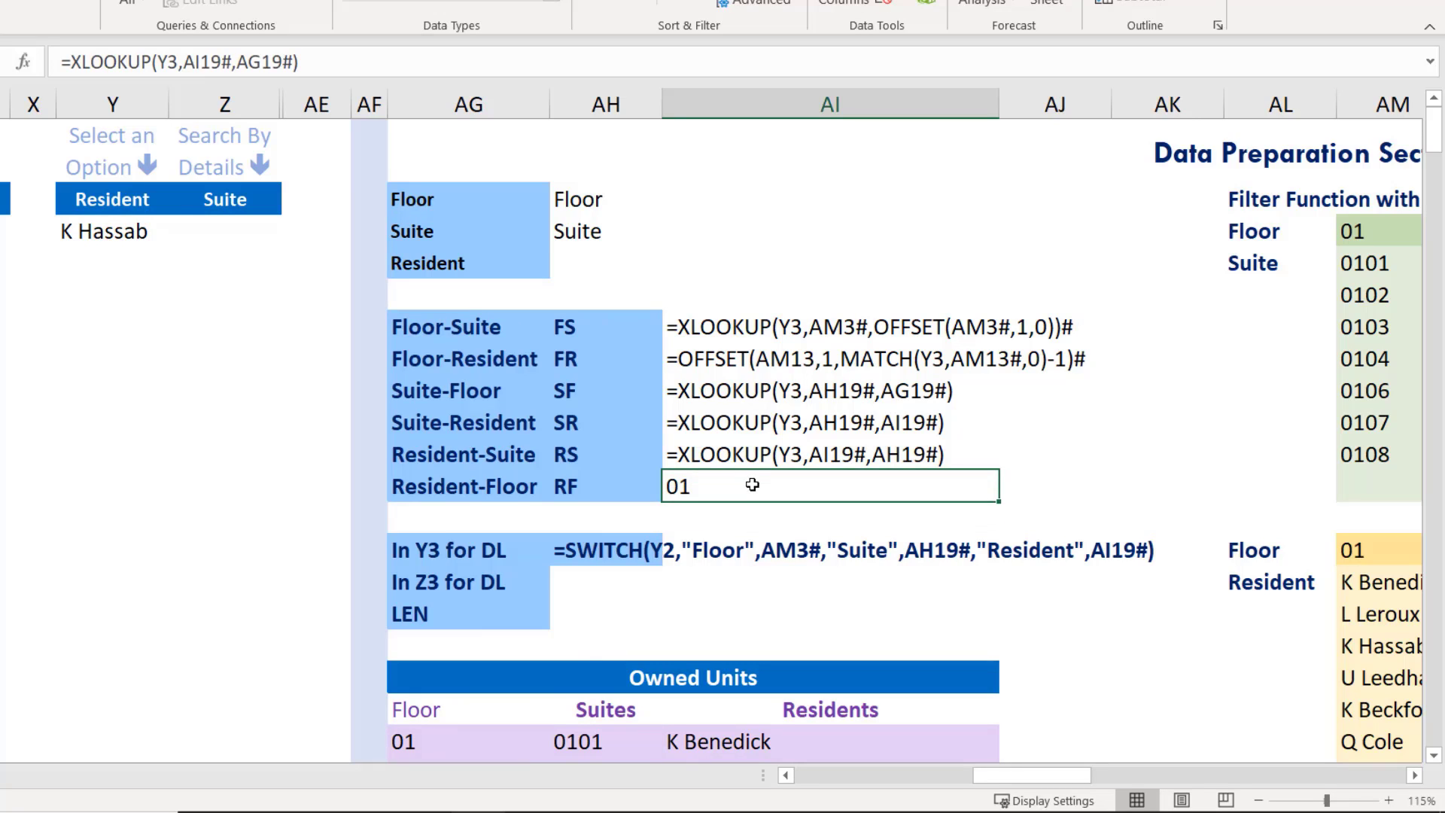
double_click(752, 485)
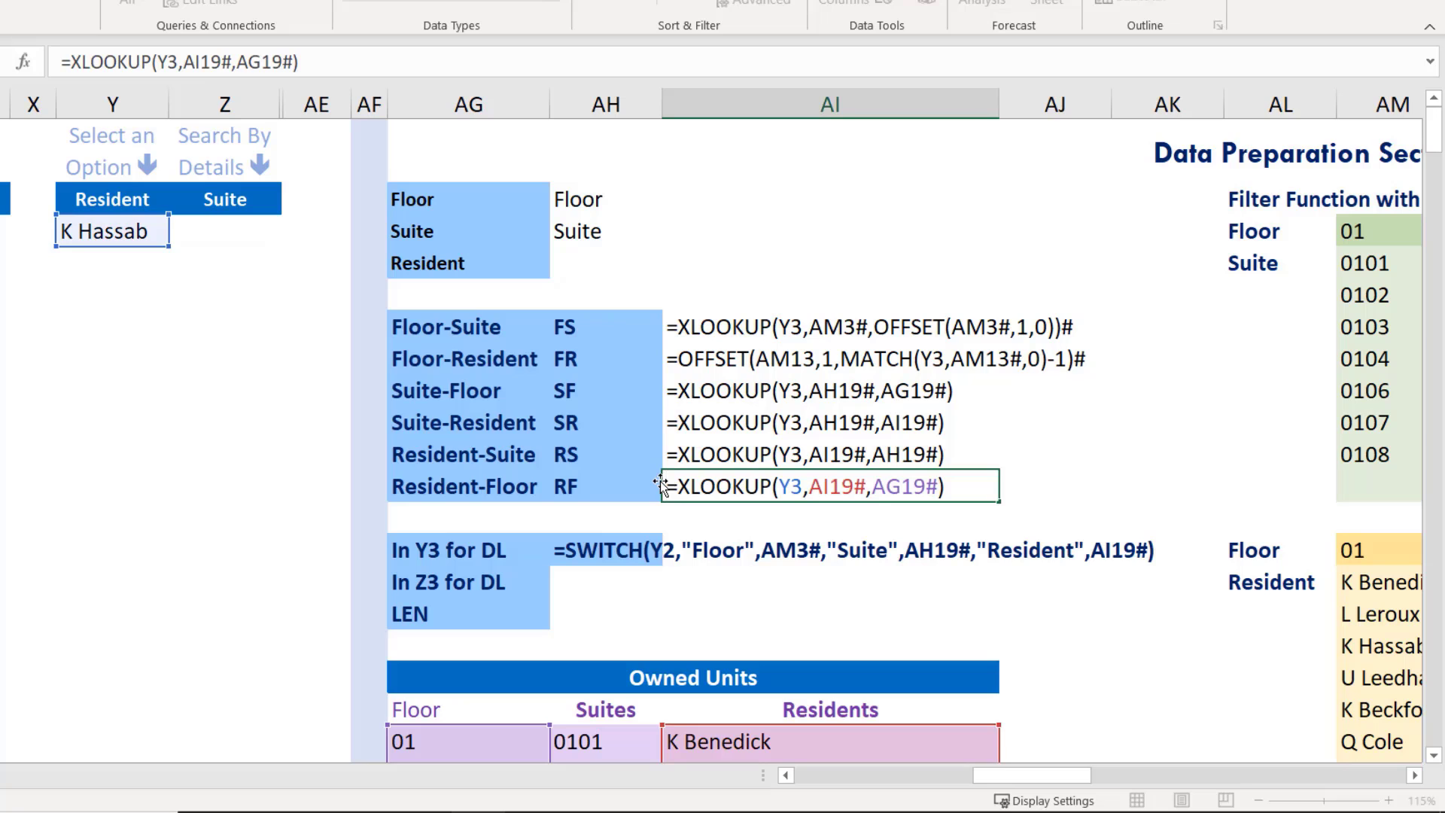
text(')
key(Return)
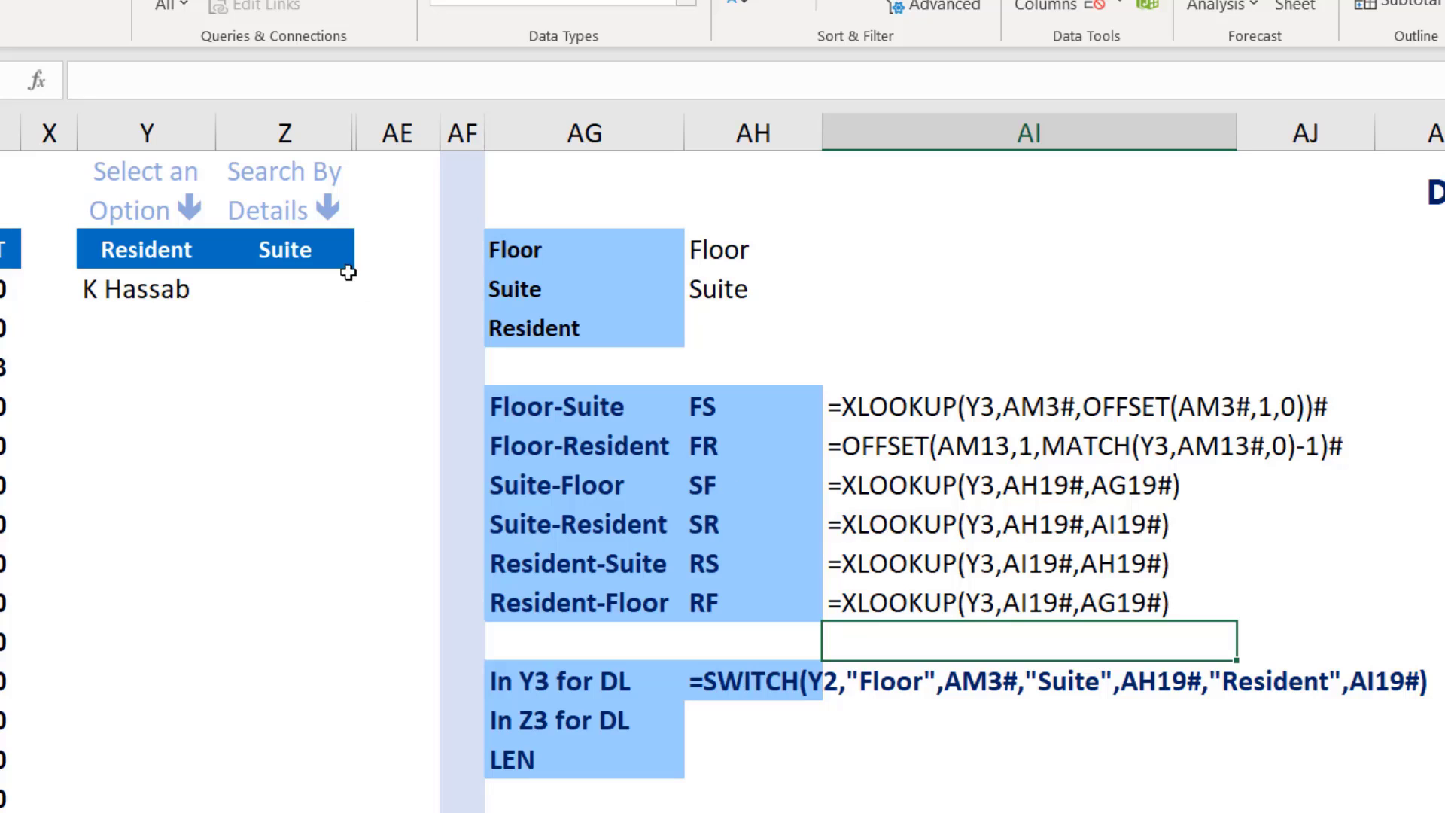
Unhide columns AA to AD between columns Z and AE
drag(342, 134, 397, 135)
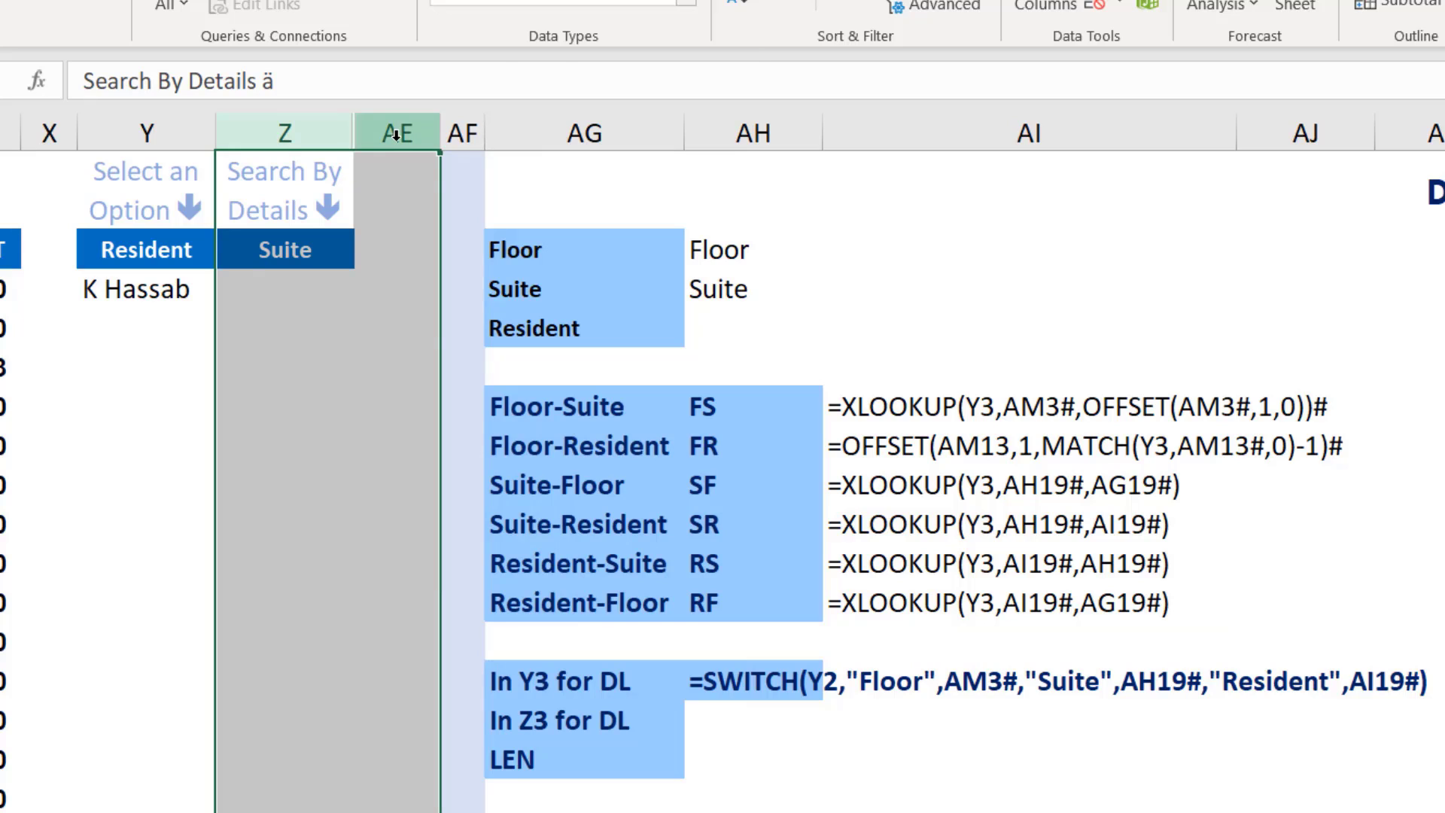
right_click(396, 135)
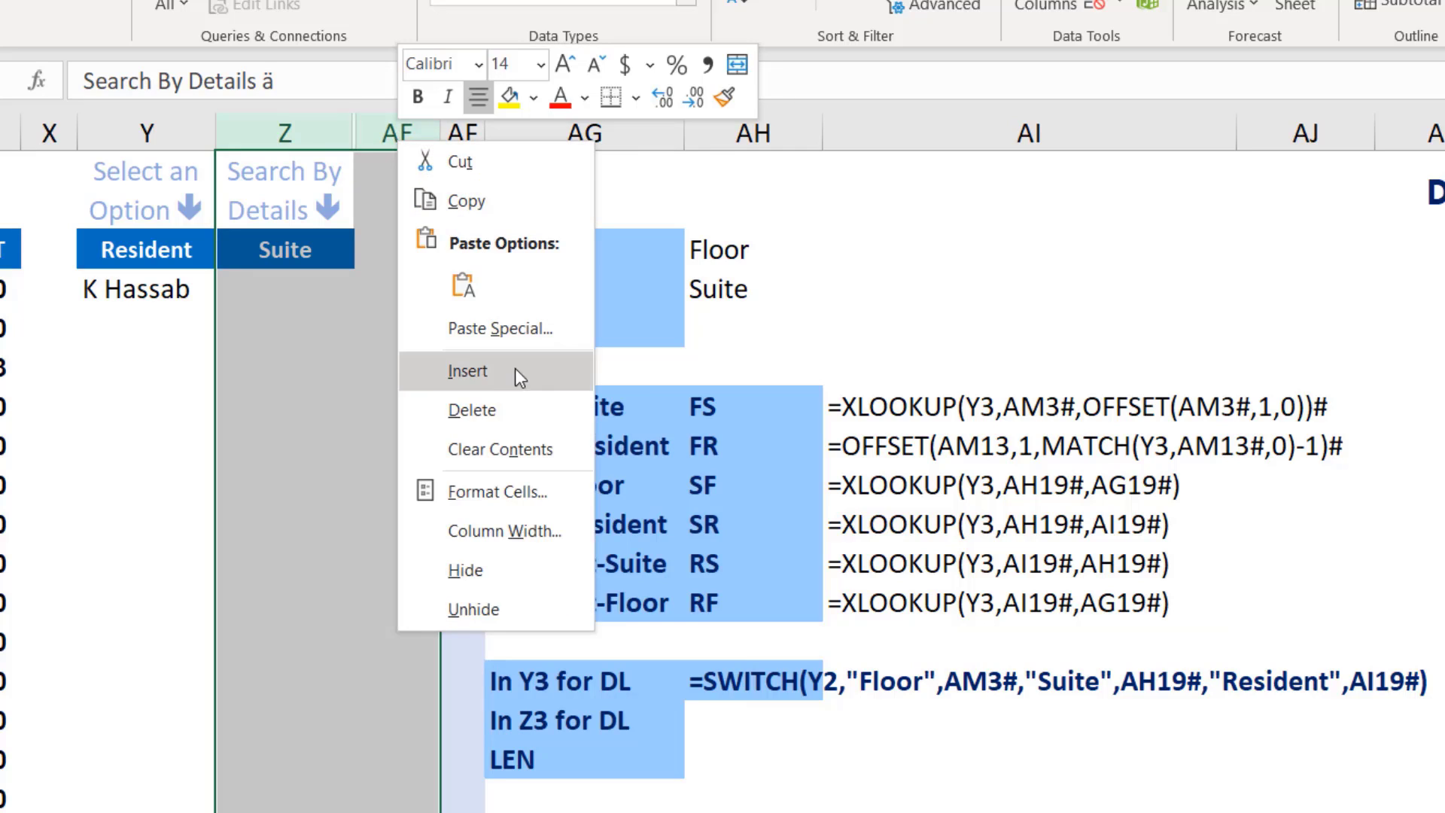
click(316, 133)
drag(357, 132, 390, 129)
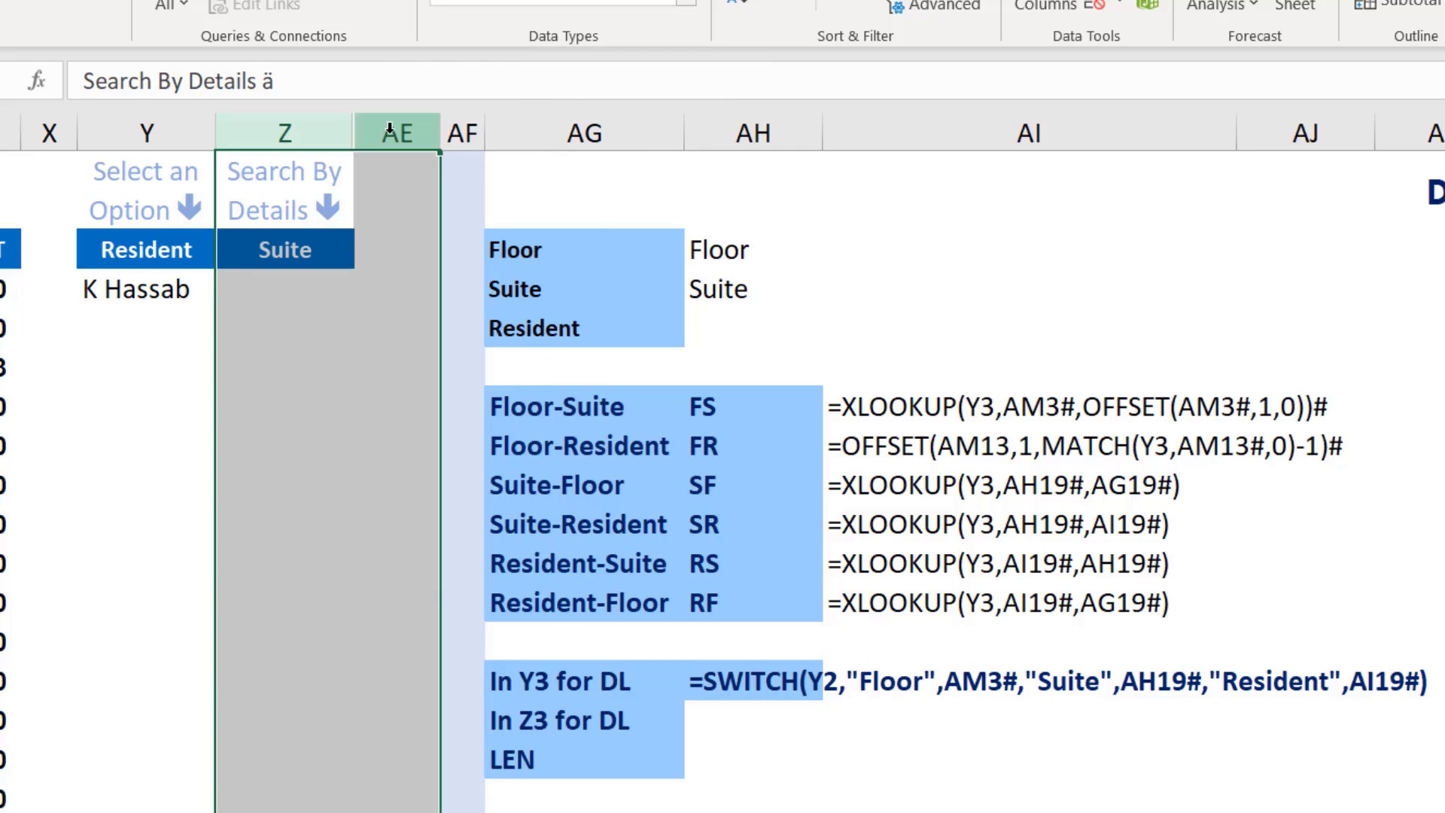
right_click(390, 130)
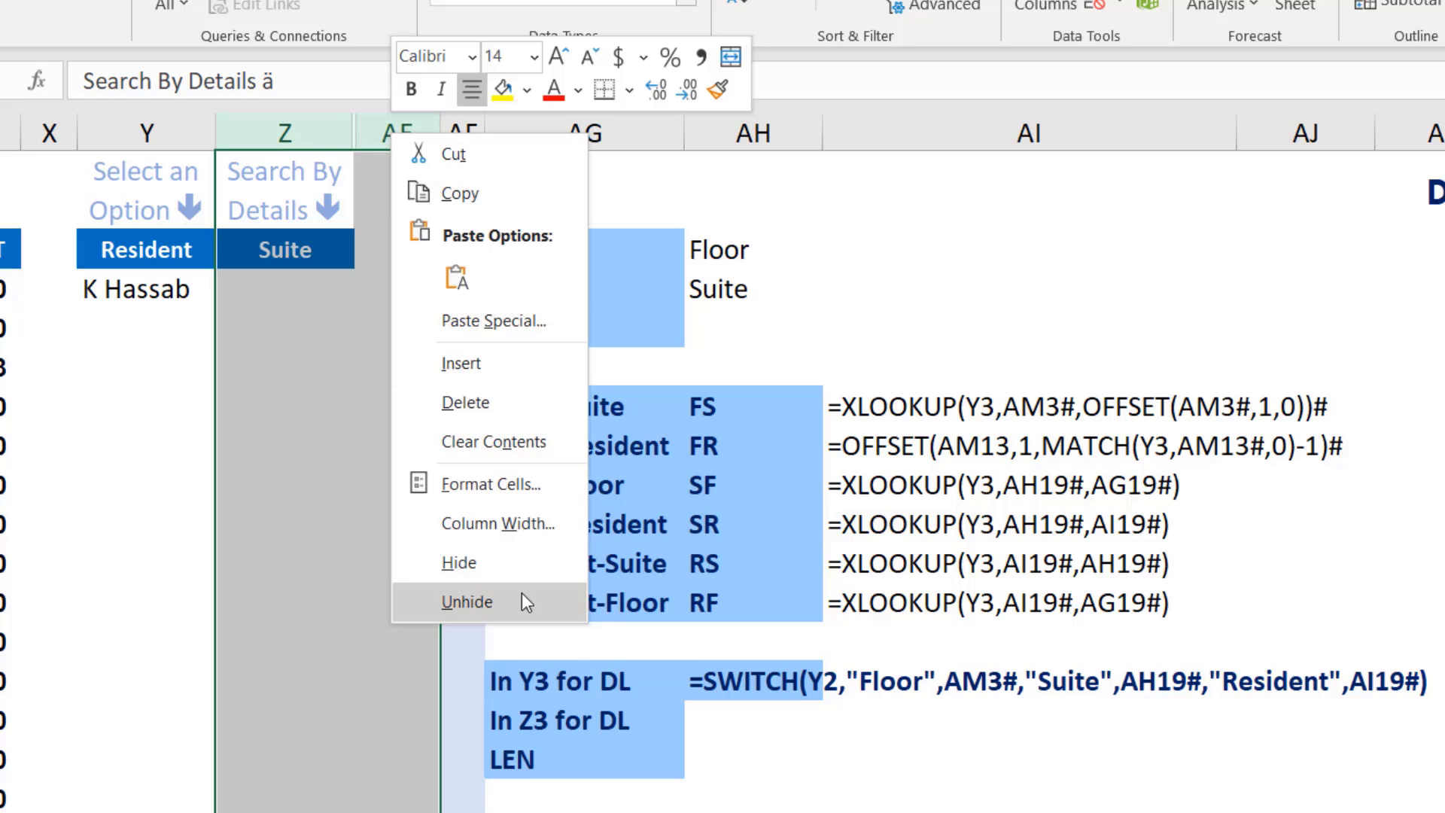
click(519, 594)
Enter =VLOOKUP(Y2&"-"&Z2,AG6:AH11,2,0) in AA1 to return the abbreviation for the selected header combination
click(425, 189)
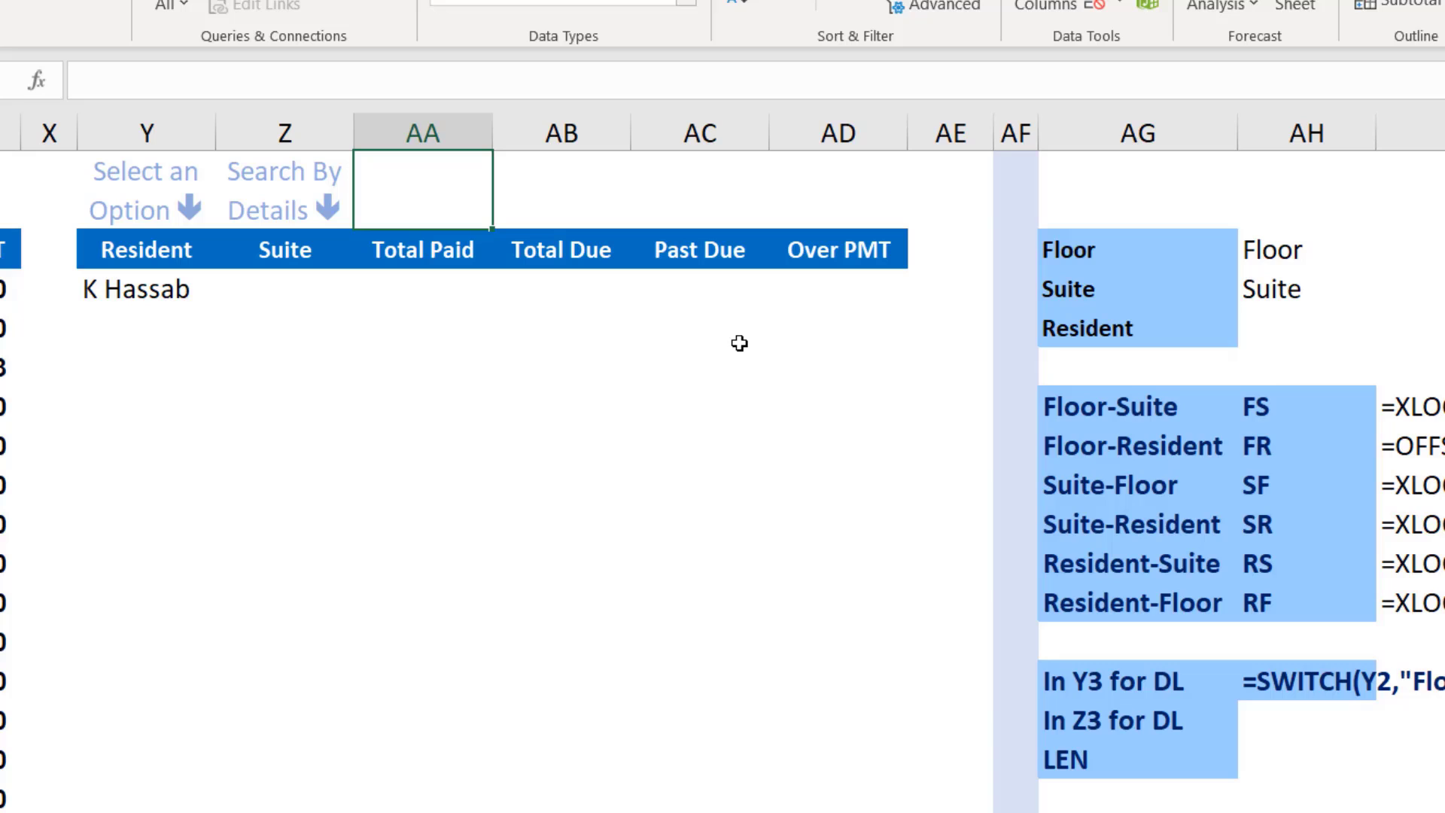
text(=vloo)
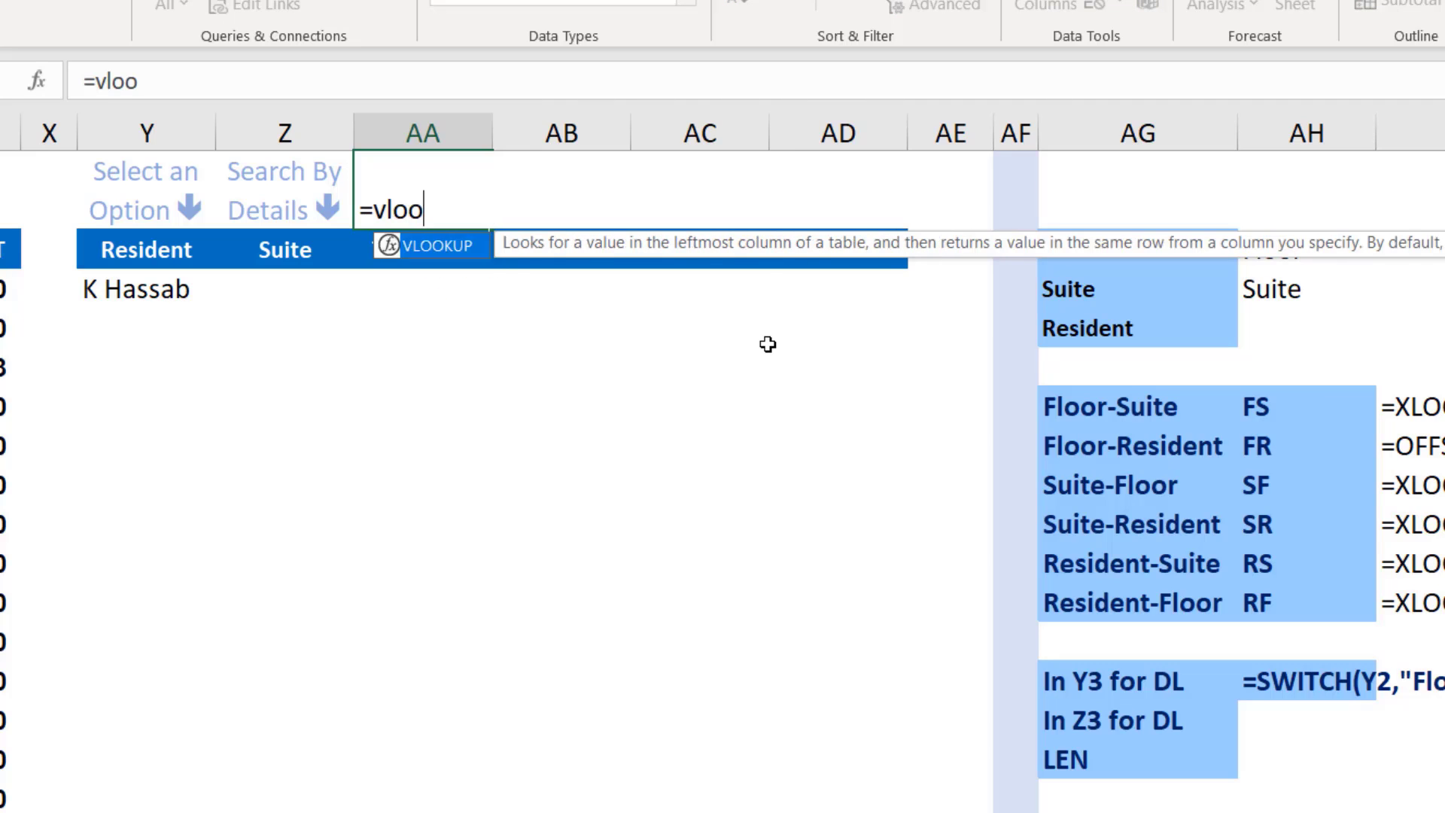
key(Tab)
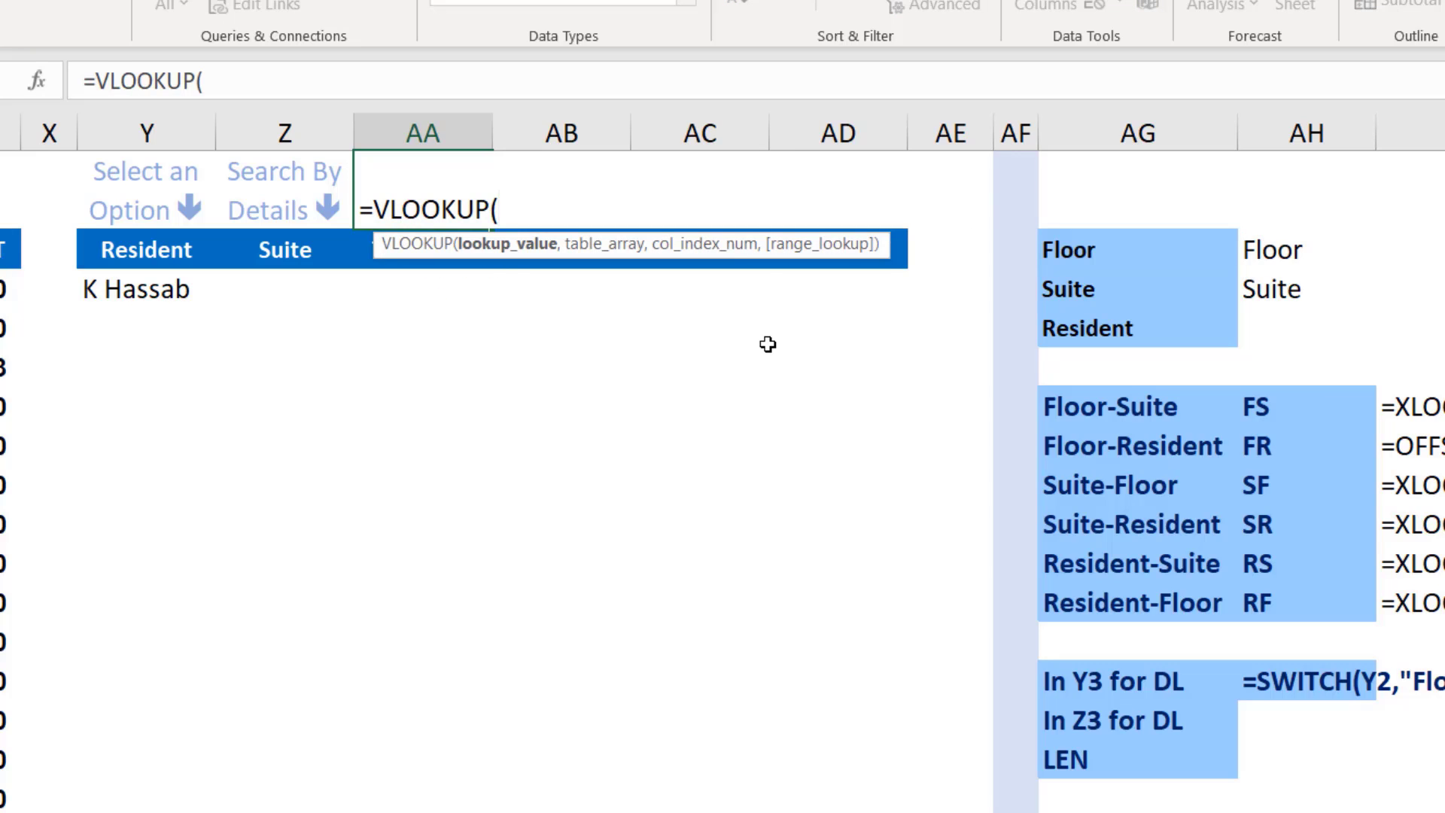
click(155, 257)
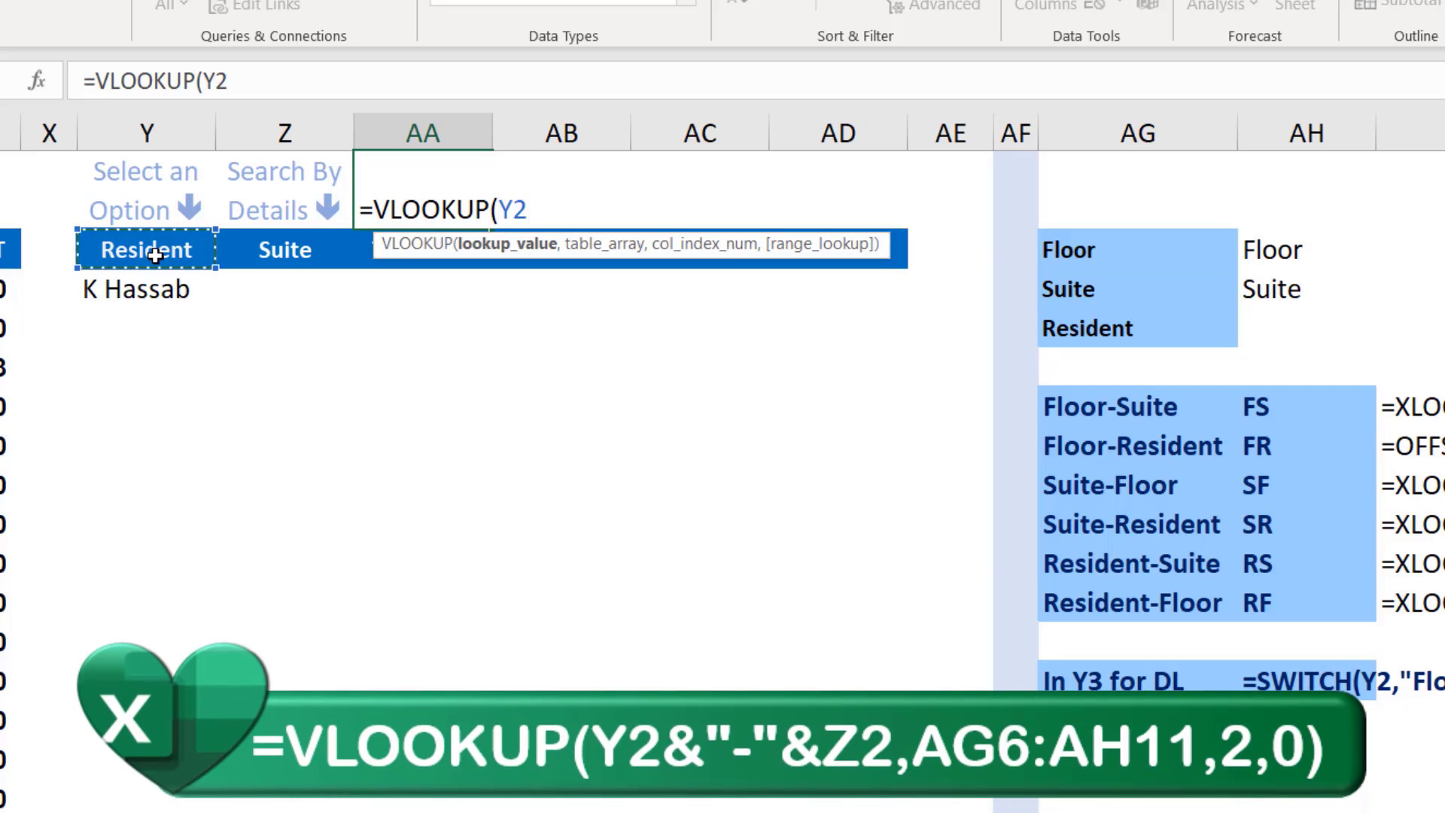
text(&)
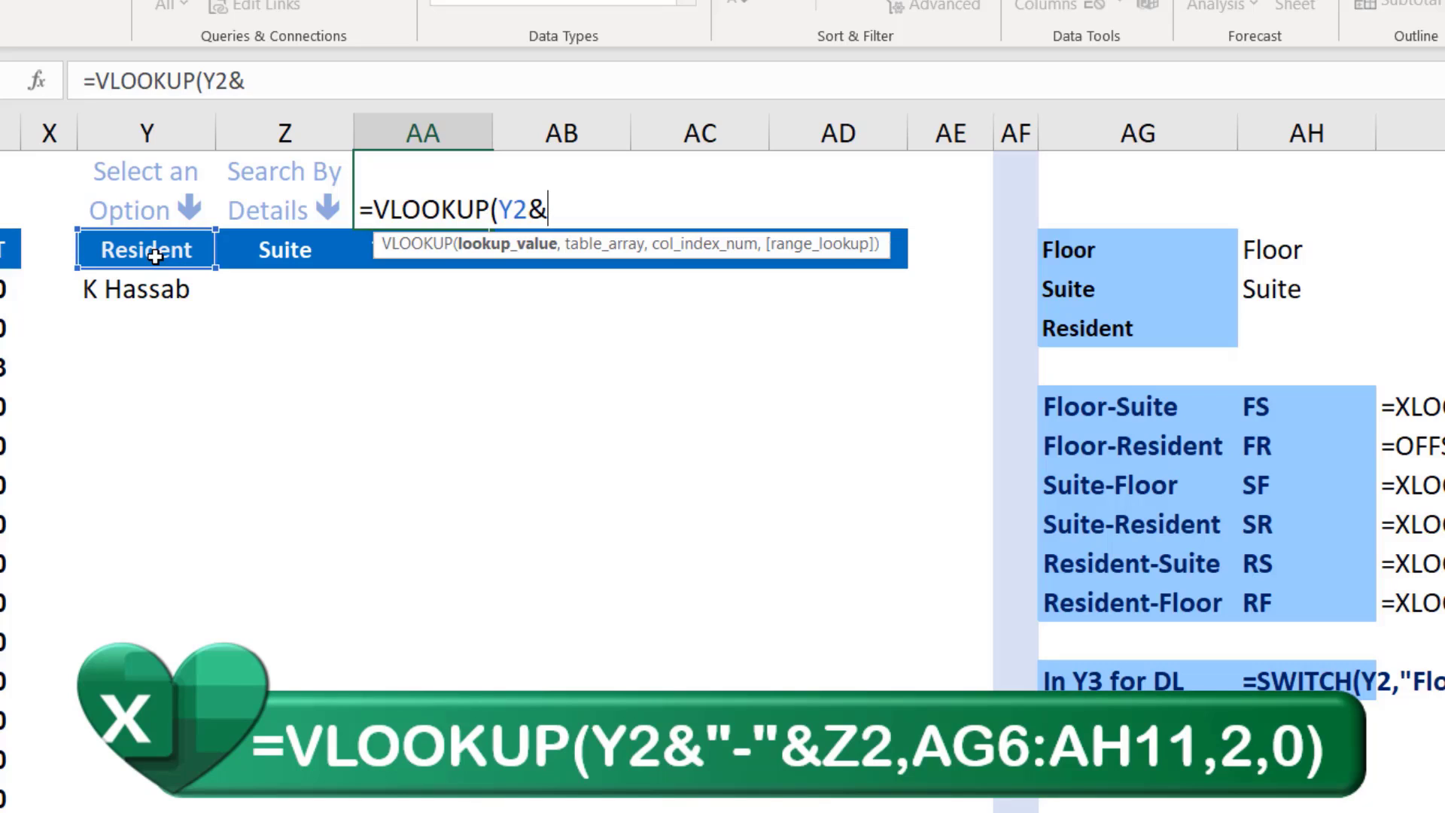
text("-"&)
click(303, 246)
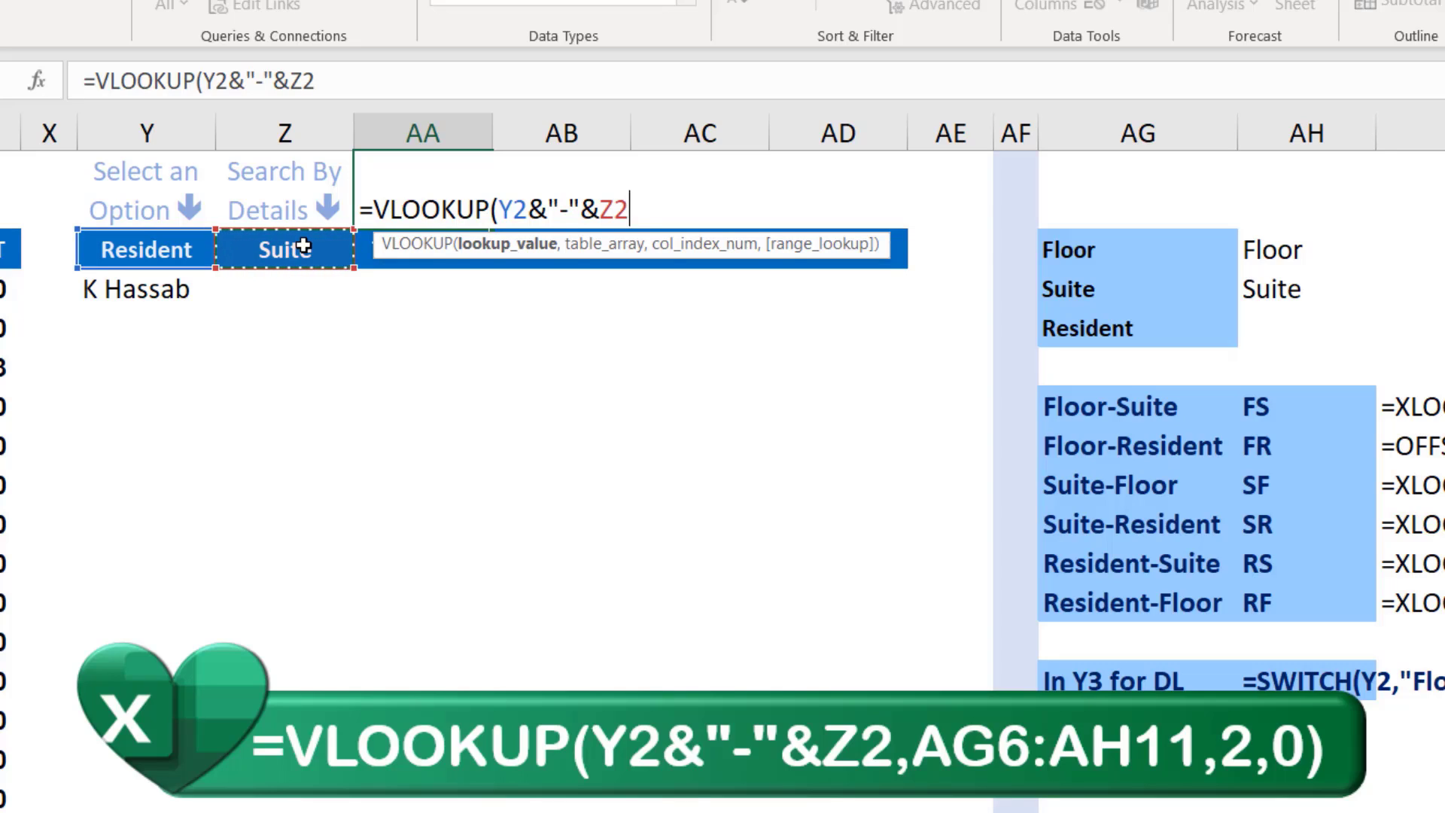
text(,)
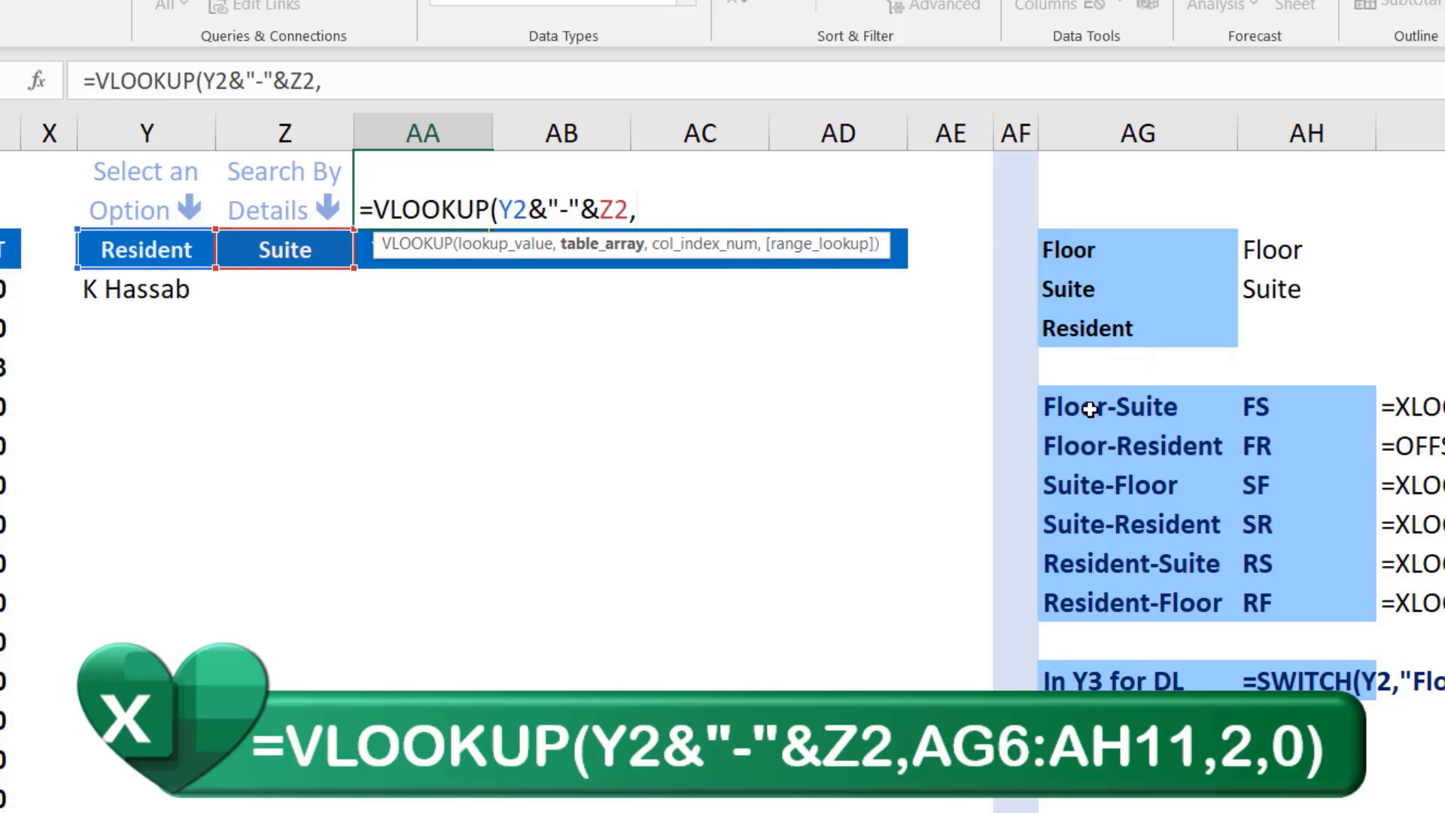
drag(1077, 410, 1293, 595)
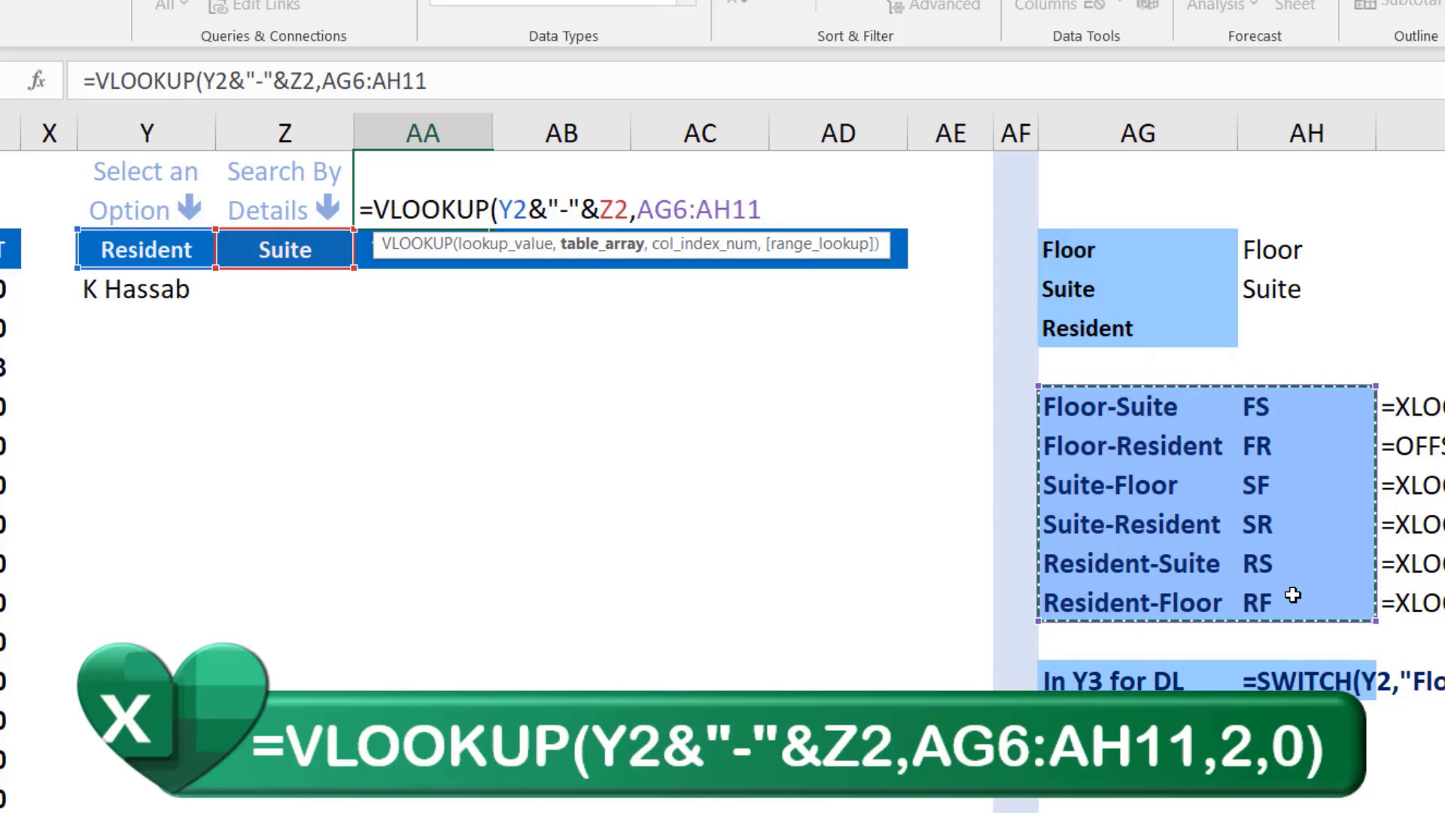
text(,)
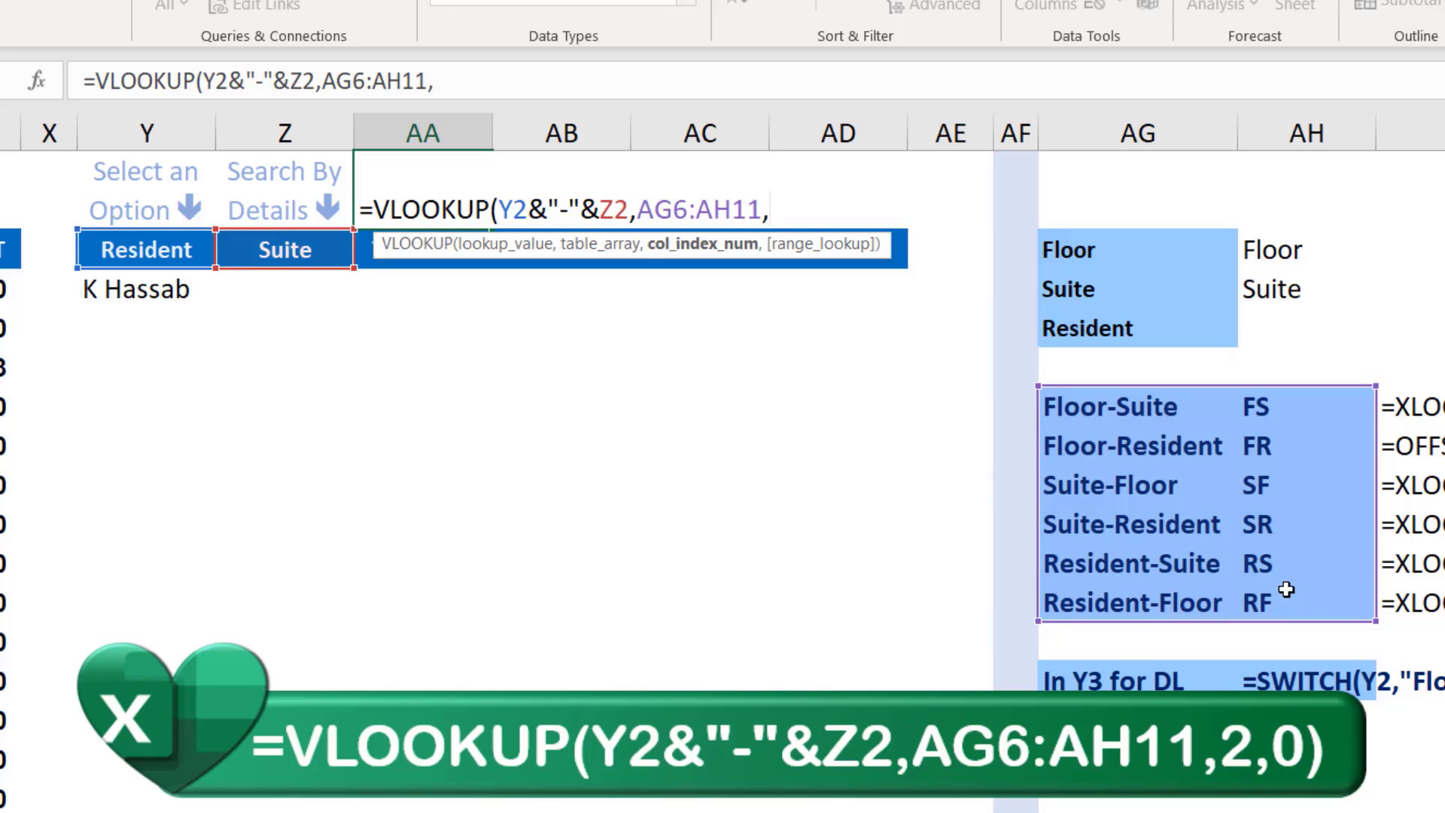
text(2,)
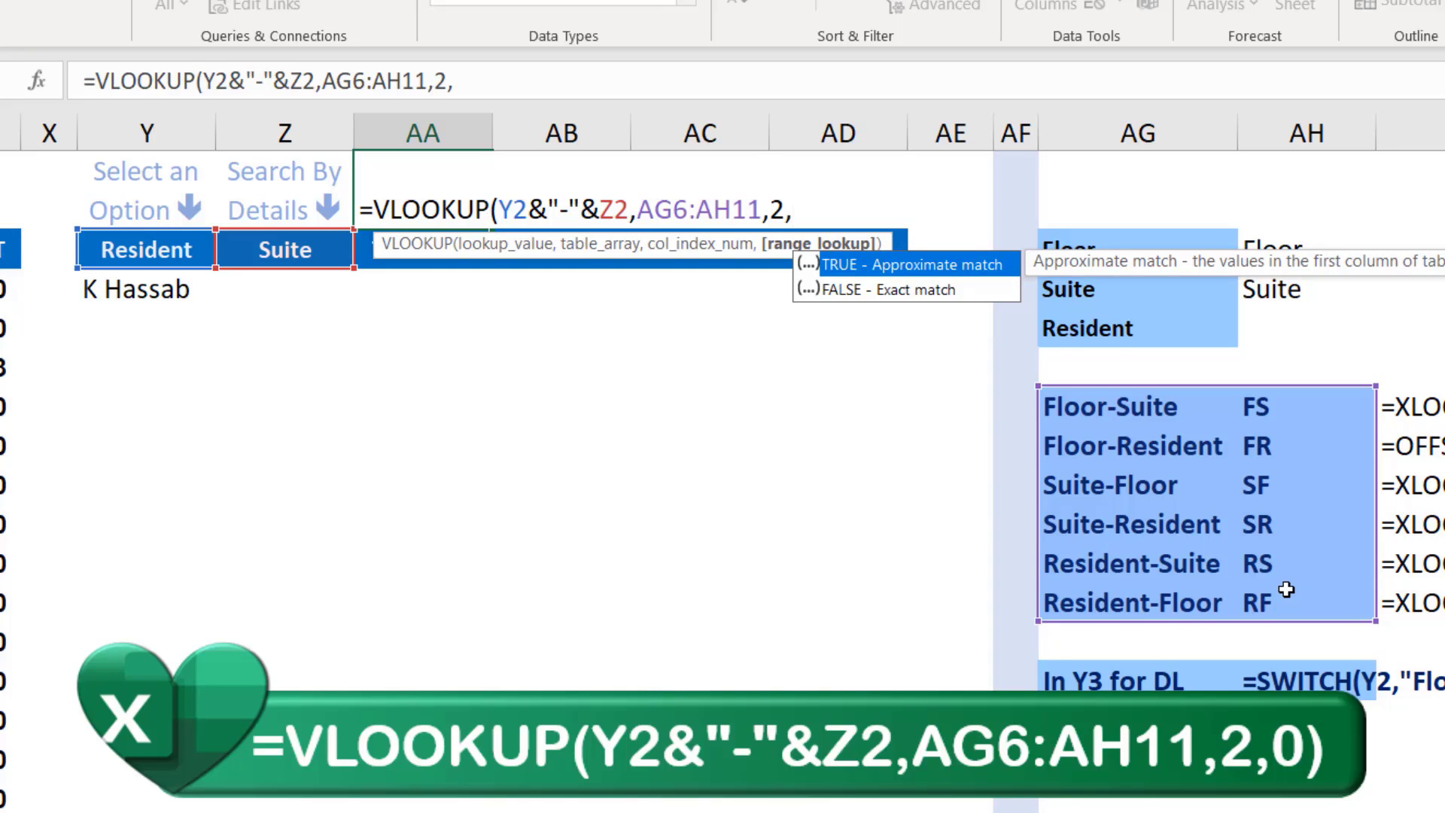
text(0))
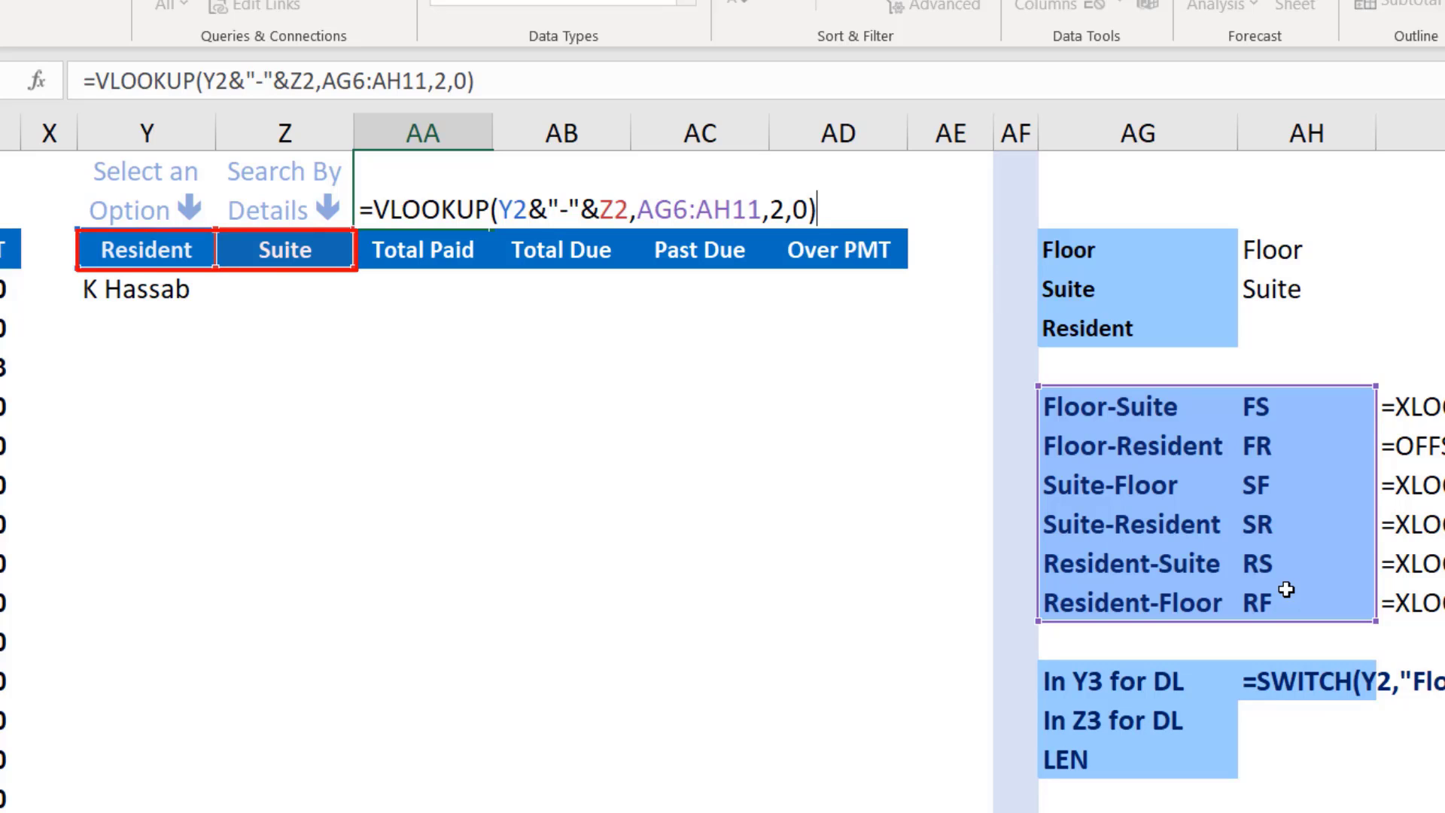
key(Return)
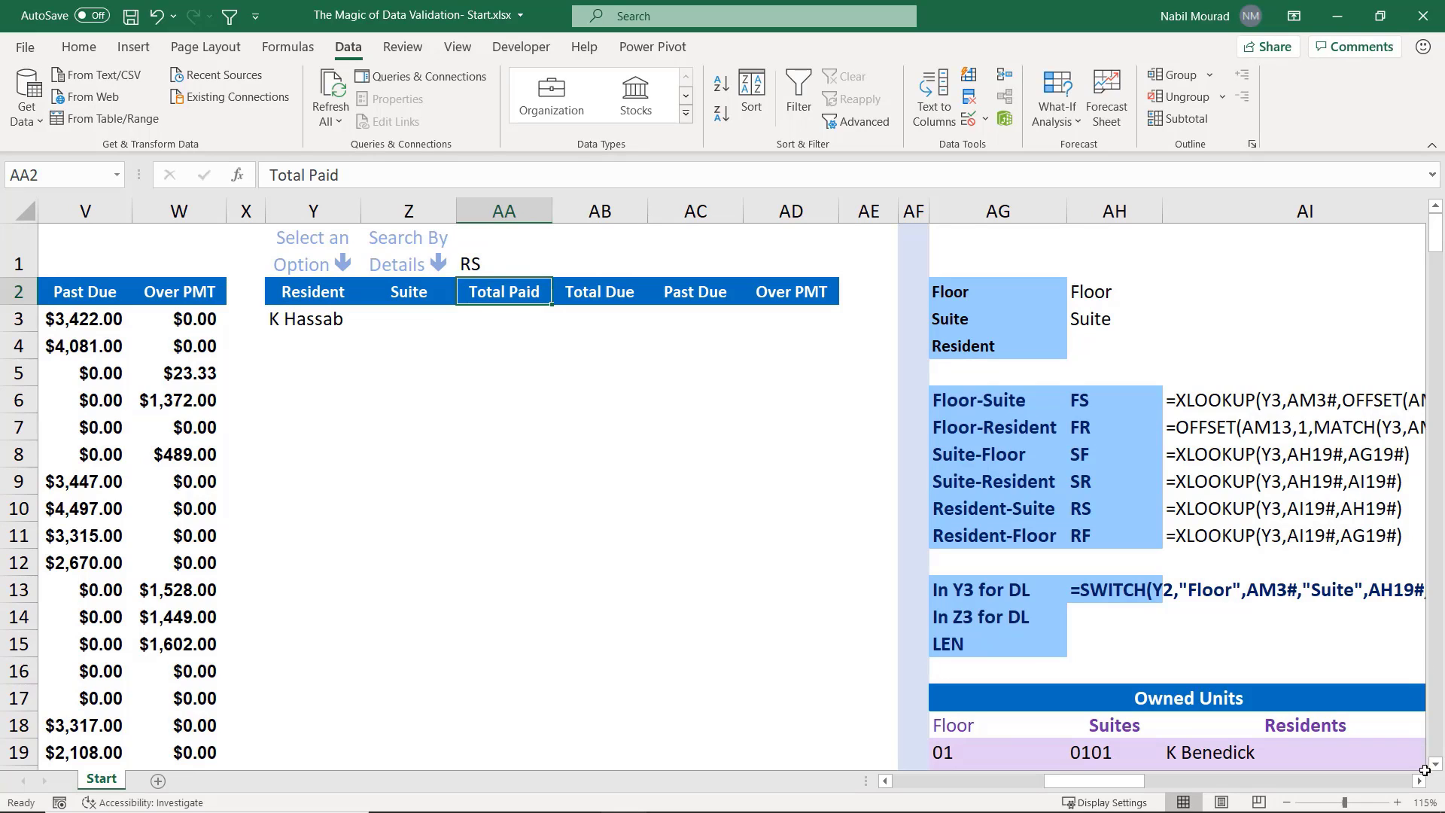
Show the Office Clipboard and clear all its collected items
click(1420, 783)
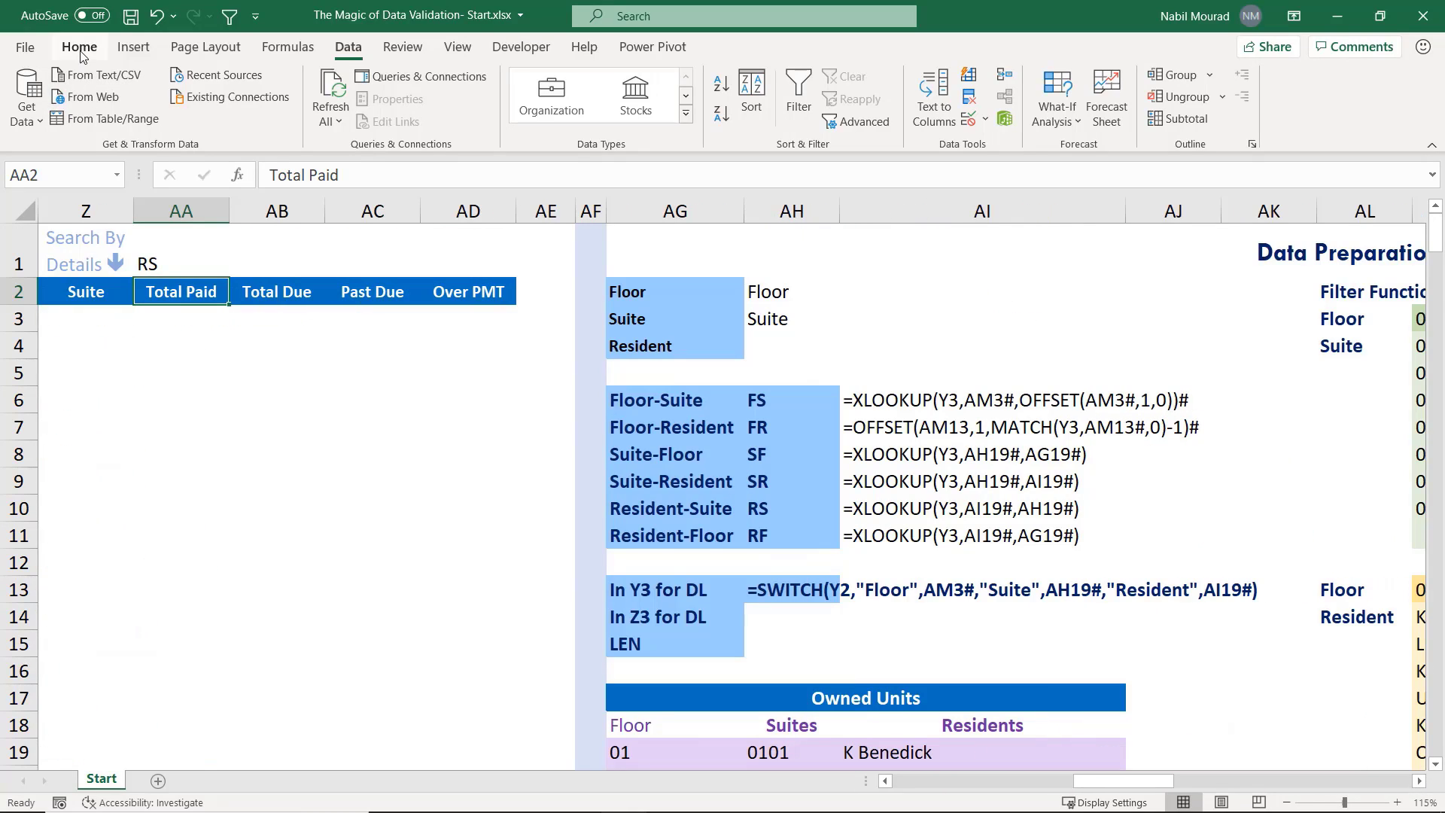
click(80, 48)
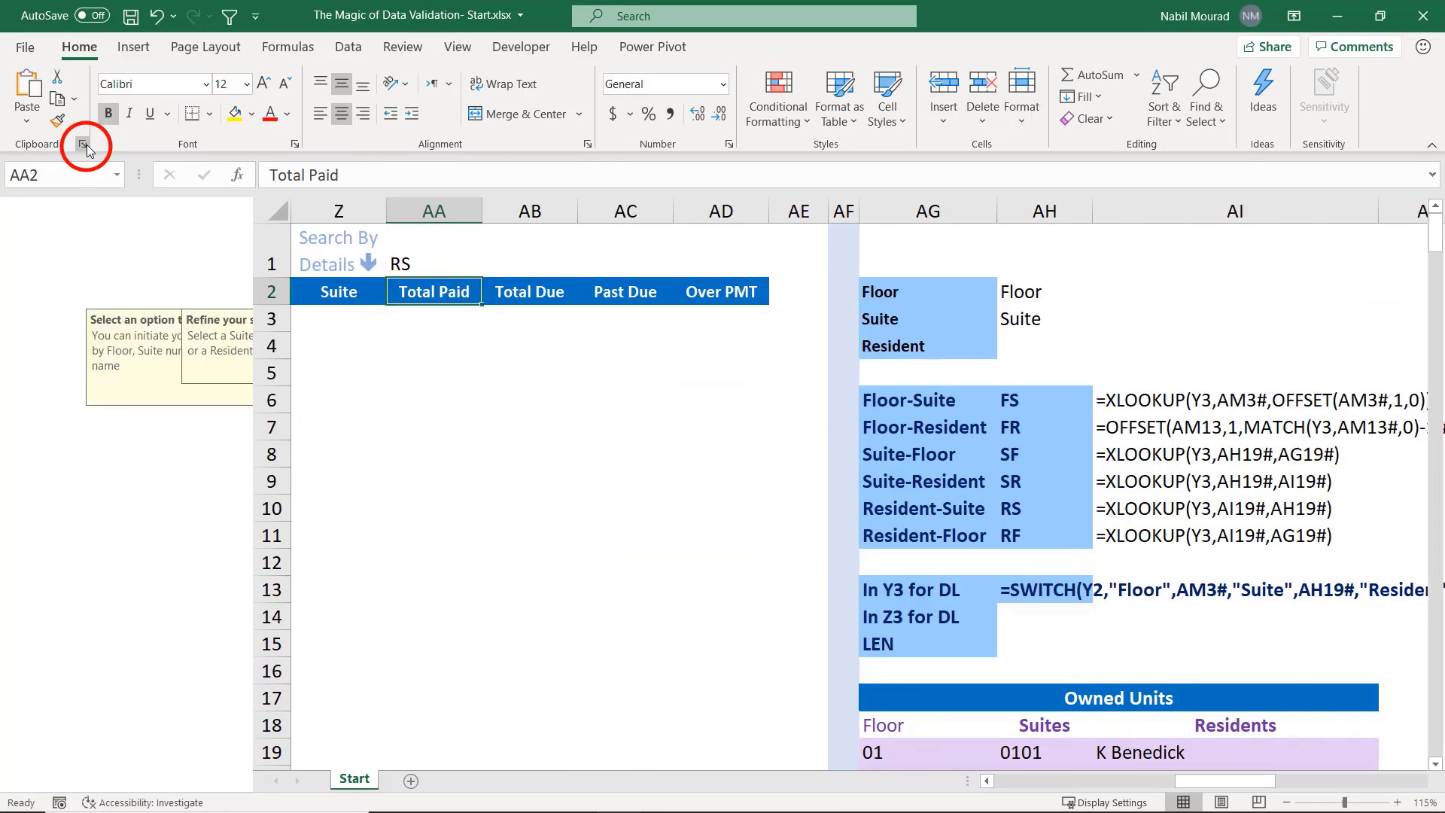
click(87, 145)
click(98, 250)
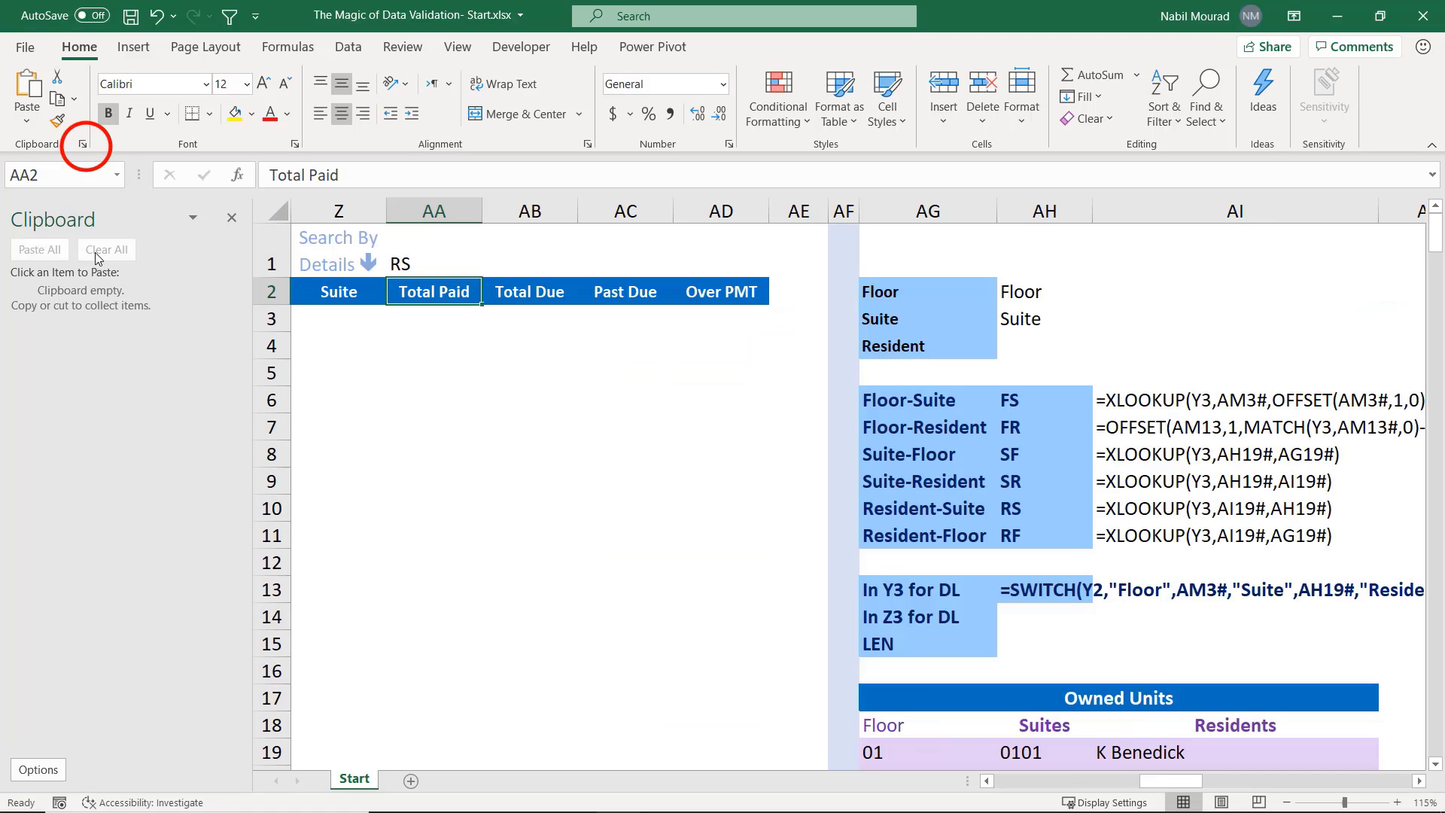
Copy the Resident-Floor formula text XLOOKUP(Y3,AI19#,AG19#) from AI11 to the Clipboard, leaving out the apostrophe and equals sign
click(1132, 535)
click(272, 175)
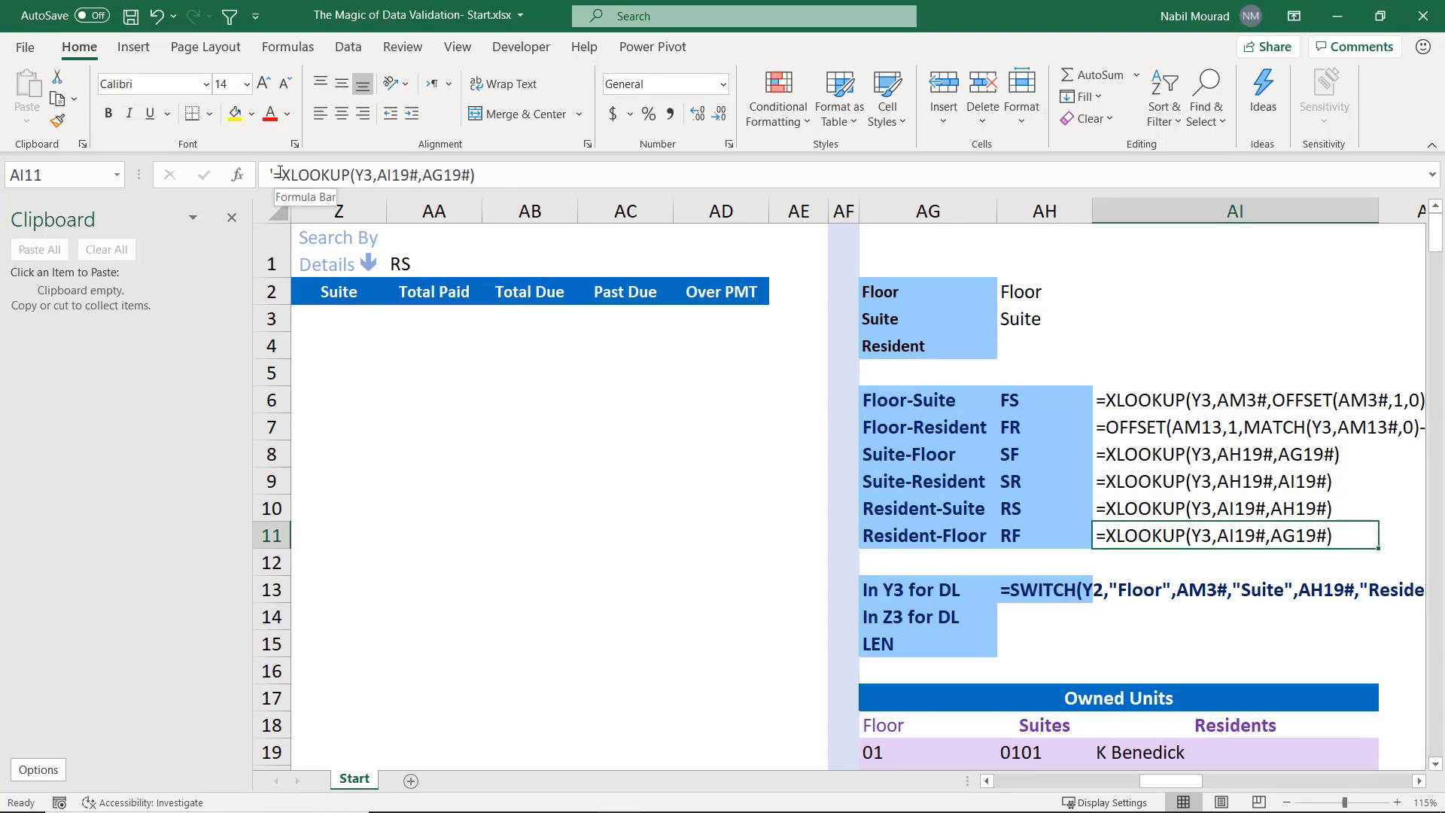
text(')
drag(282, 175, 488, 180)
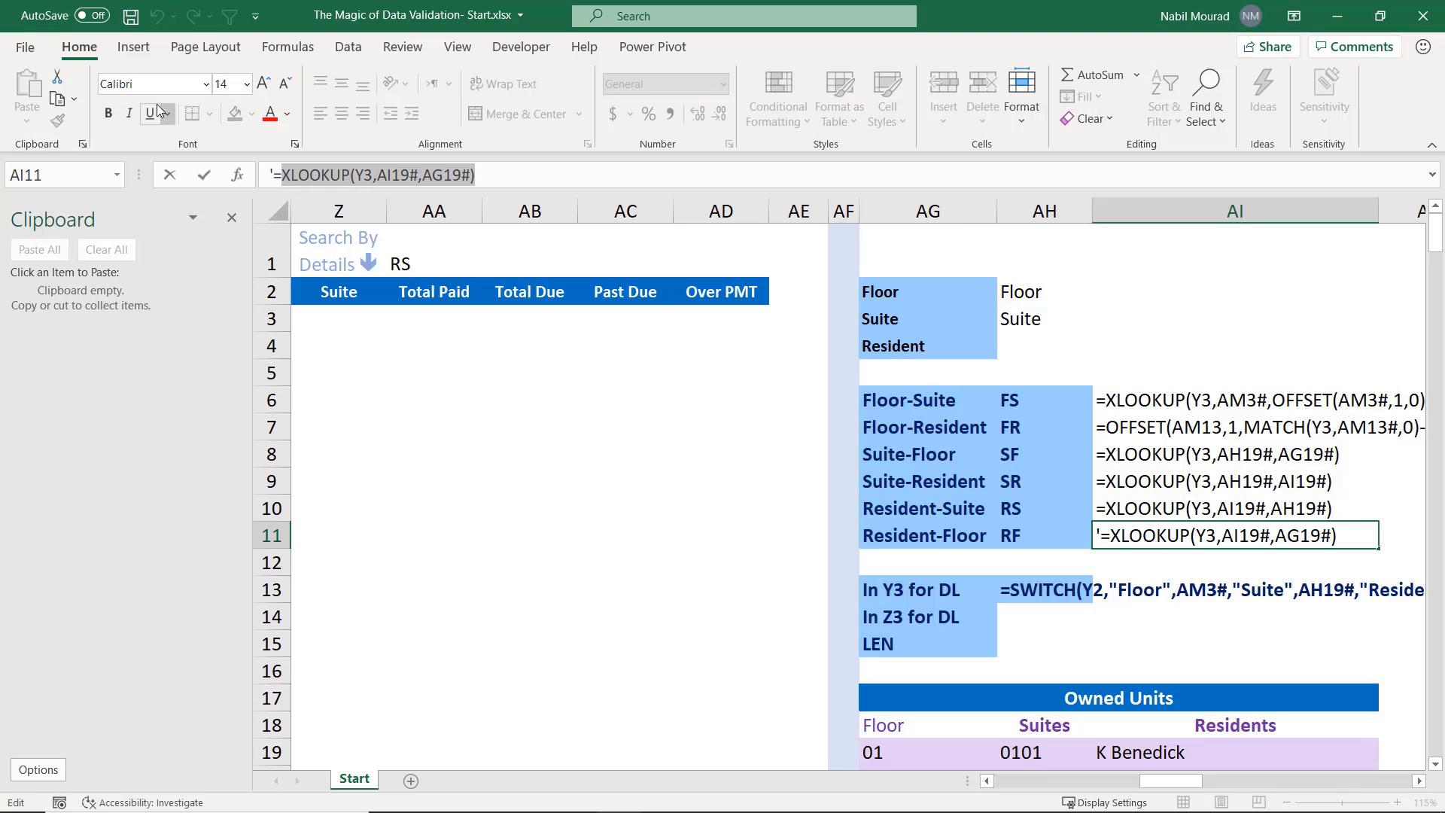
click(55, 93)
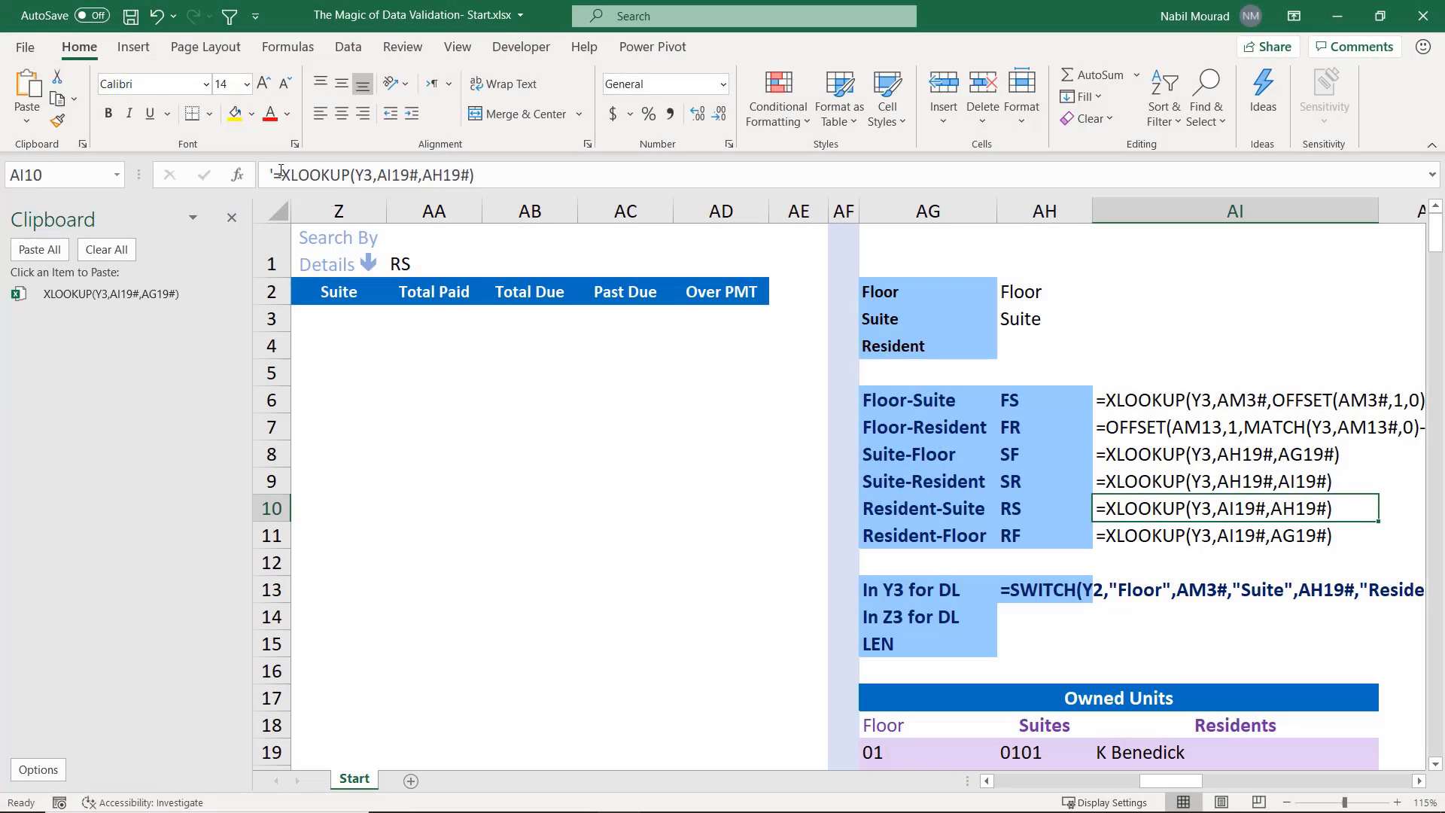
Copy the Resident-Suite formula text from AI10 and the Suite-Resident formula text from AI9, each without the apostrophe and equals sign
drag(281, 174, 521, 183)
key(ctrl+c)
key(Escape)
key(Up)
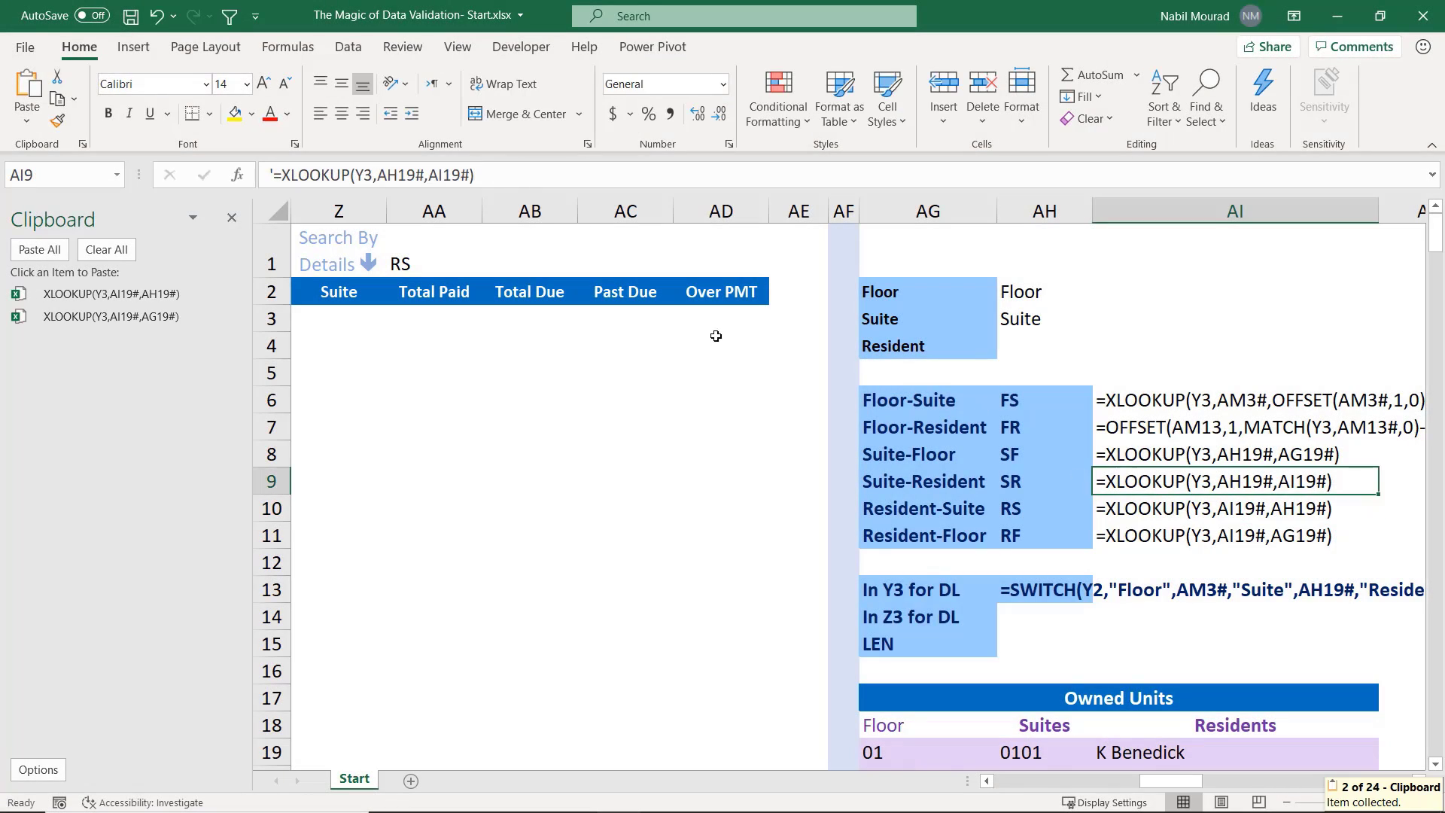
drag(281, 175, 543, 187)
key(ctrl+c)
key(Escape)
Copy the Suite-Floor formula text from AI8 and the Floor-Resident formula text from AI7, each without the apostrophe and equals sign
key(Up)
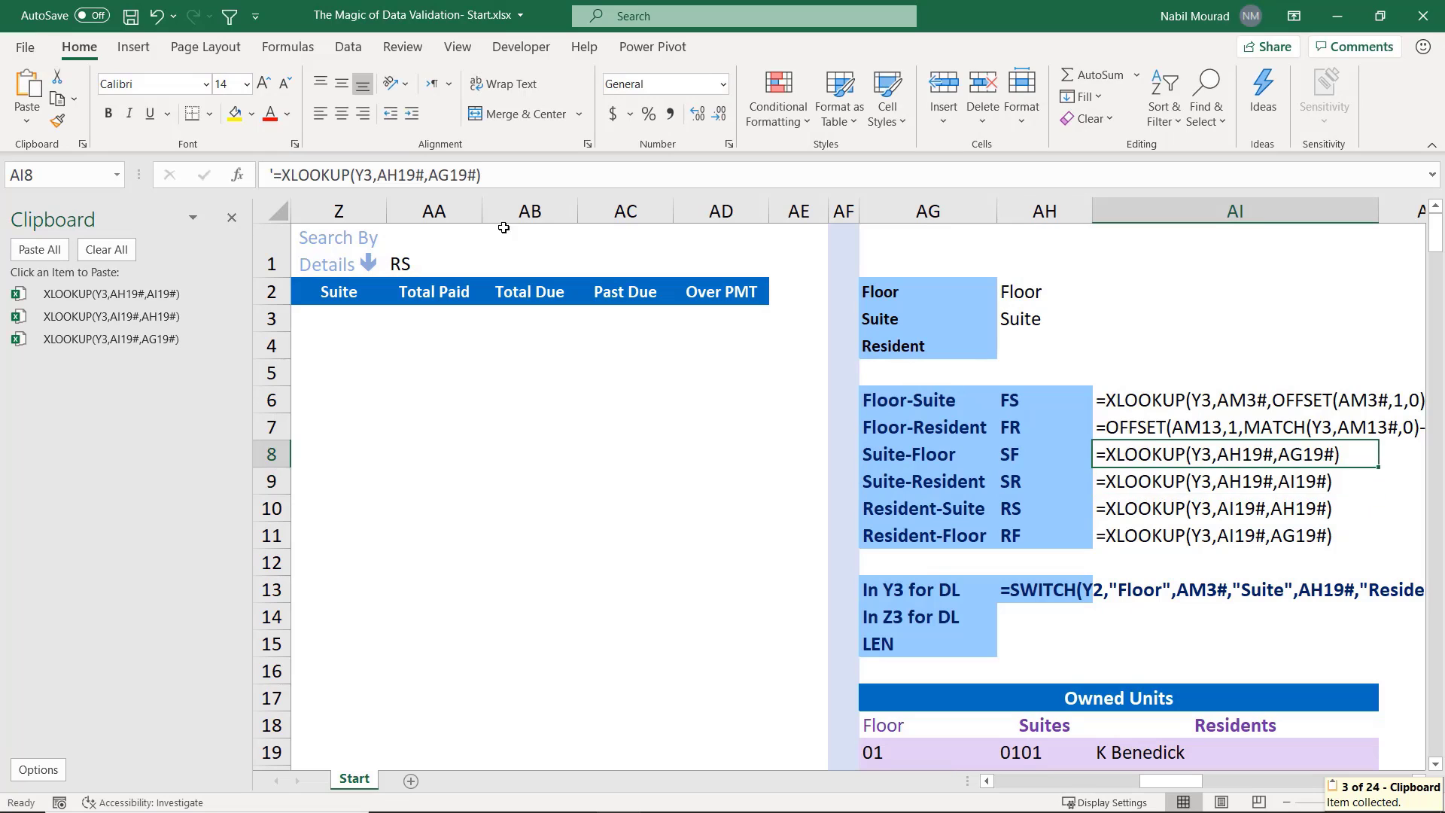
drag(283, 171, 497, 180)
key(ctrl+c)
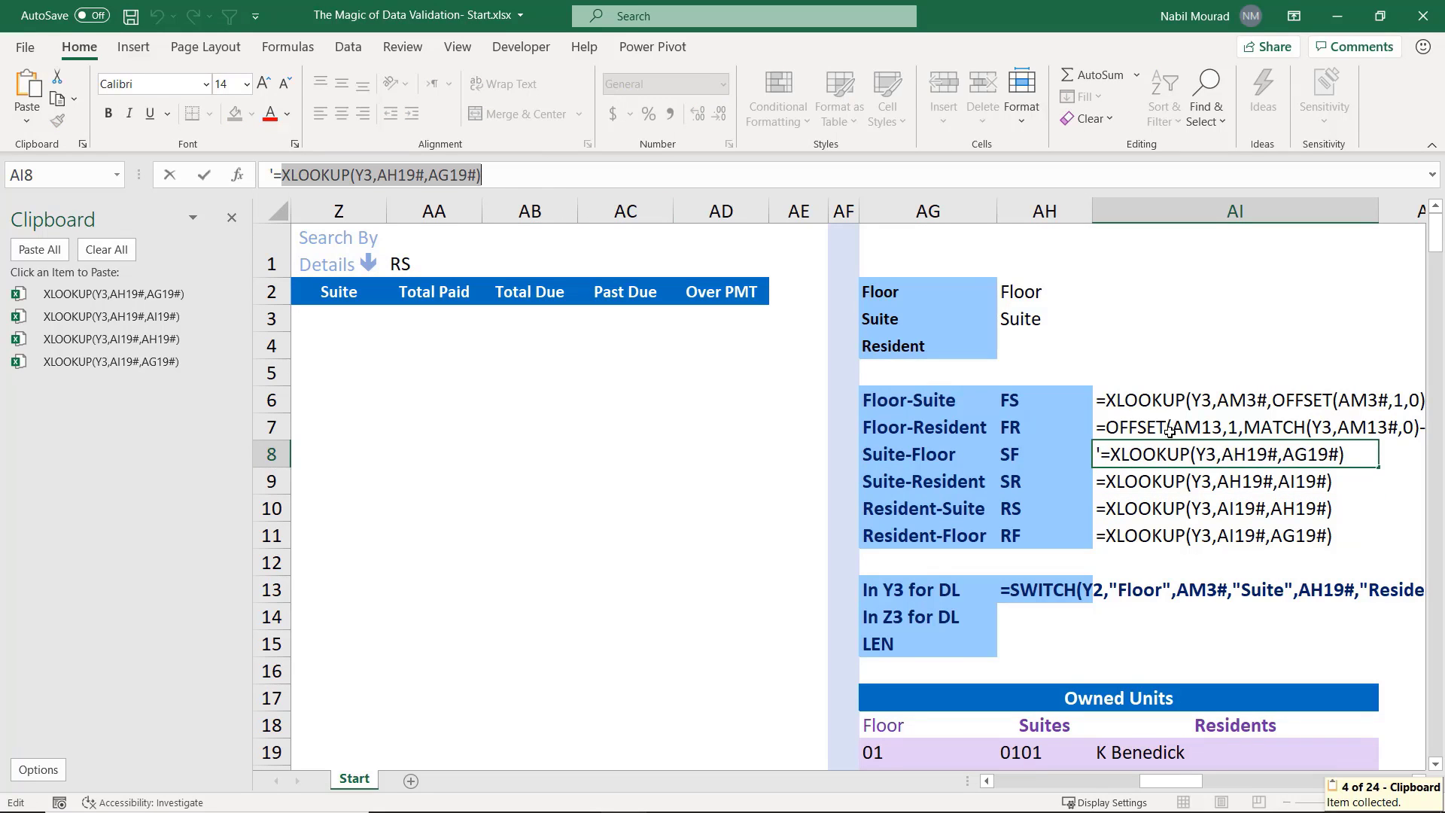
key(Escape)
key(Up)
drag(280, 170, 578, 179)
key(ctrl+c)
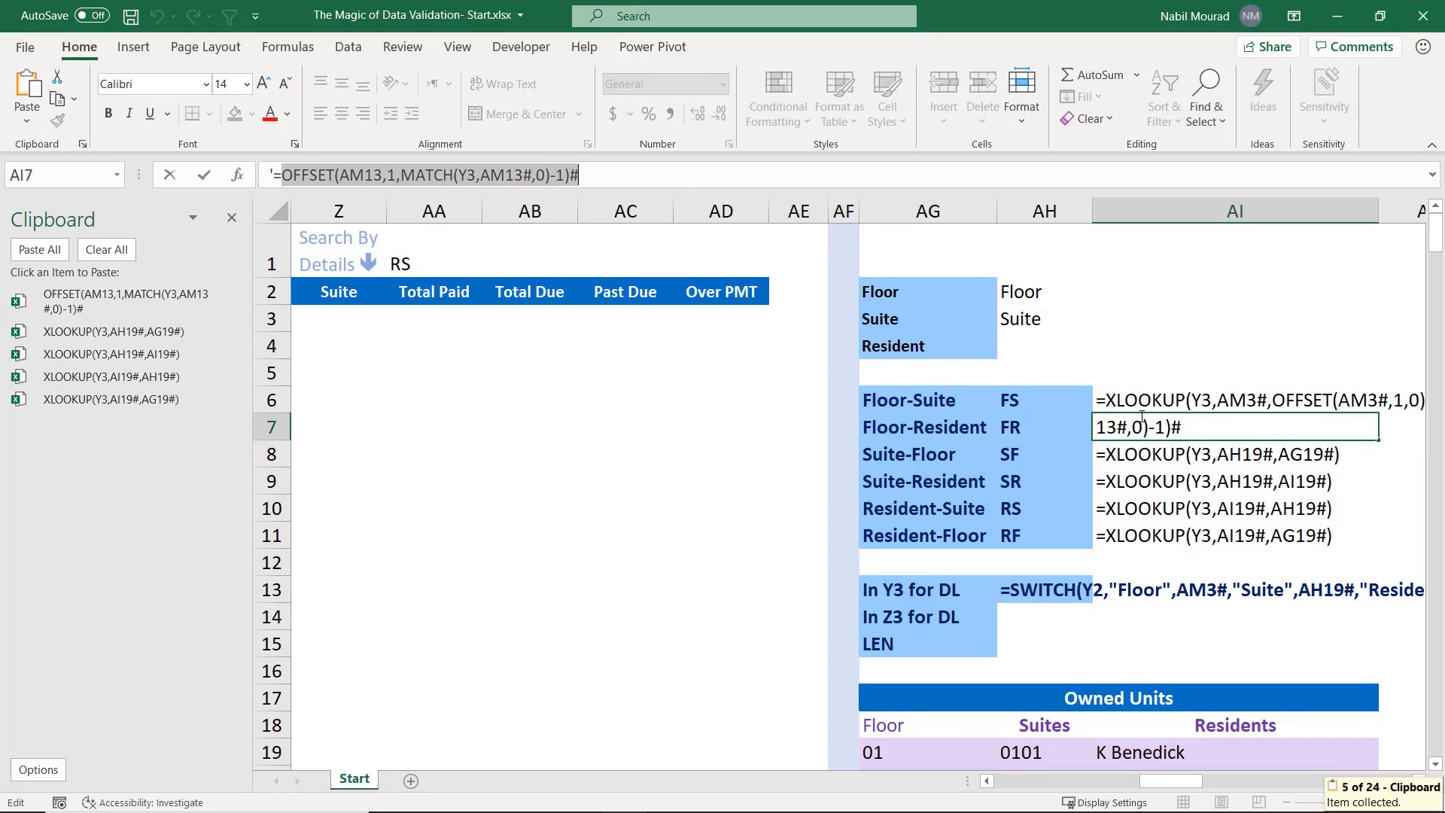
key(Escape)
Copy the Floor-Suite formula text XLOOKUP(Y3,AM3#,OFFSET(AM3#,1,0))# from AI6 without the apostrophe and equals sign
key(Up)
drag(283, 172, 573, 178)
key(ctrl+c)
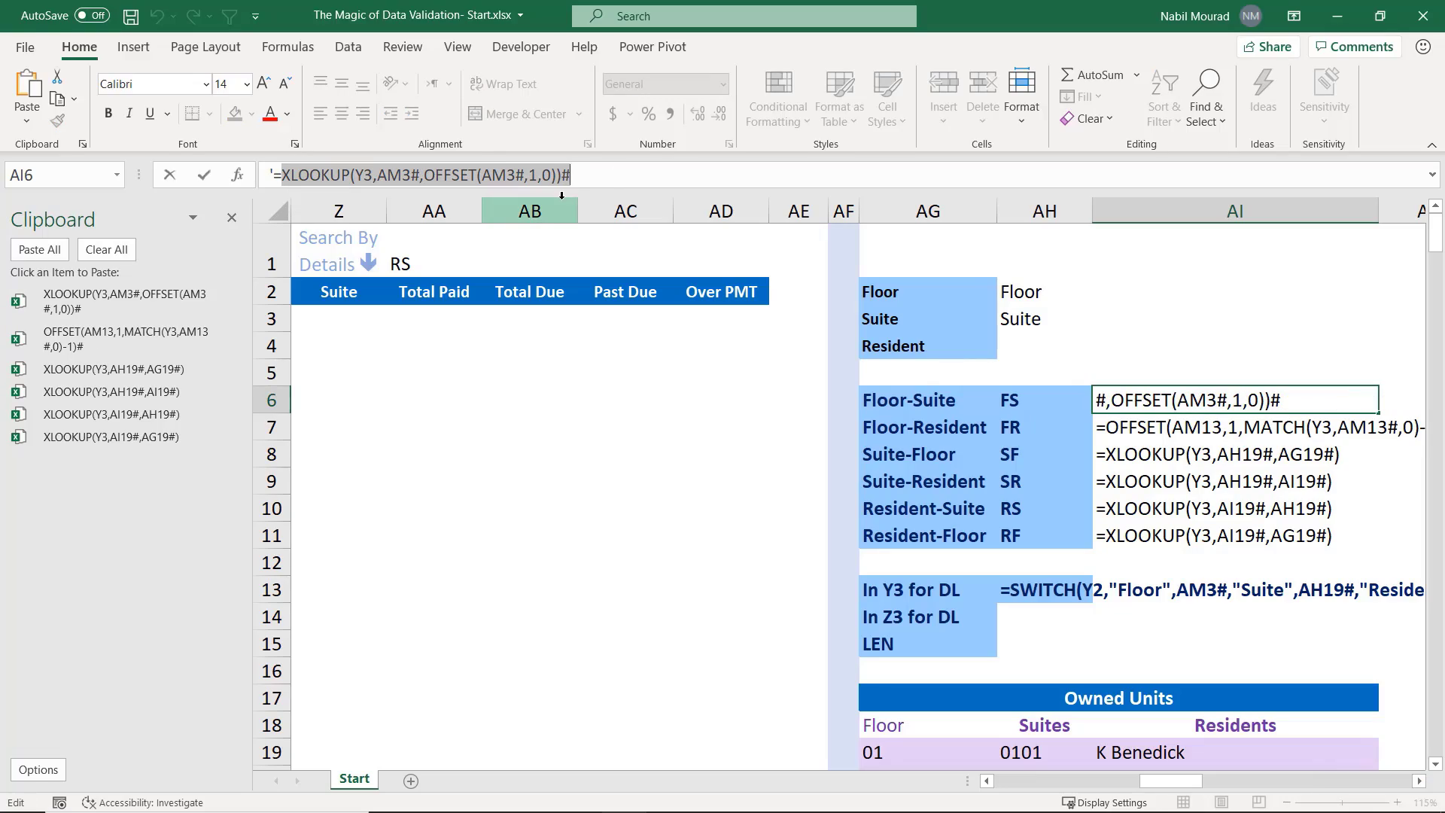
key(Return)
Start a SWITCH formula in AH14 that evaluates AA1 and returns the collected XLOOKUP(Y3,AM3#,OFFSET(AM3#,1,0))# for "FS"
click(1020, 620)
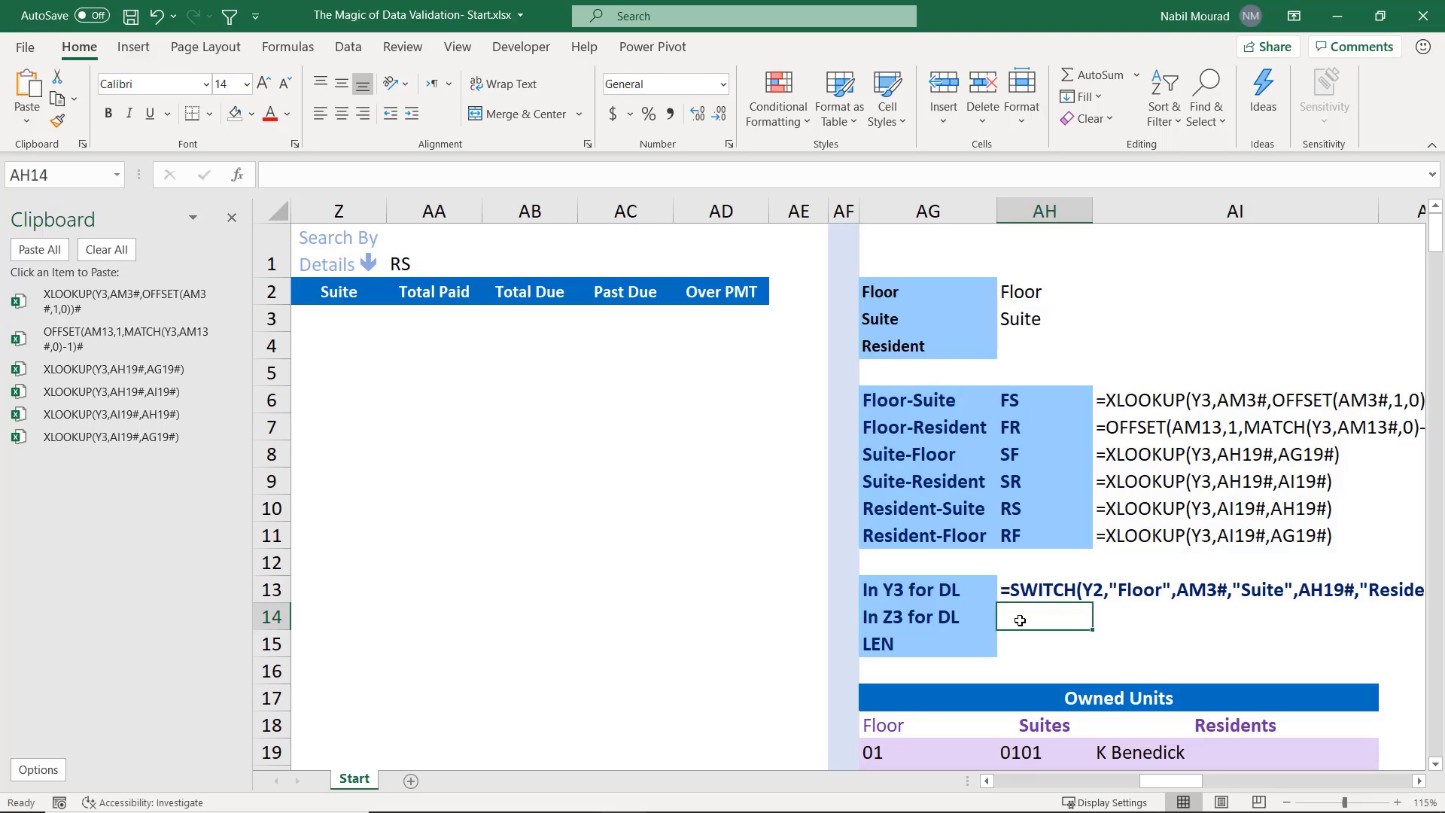
text(=SWITCH()
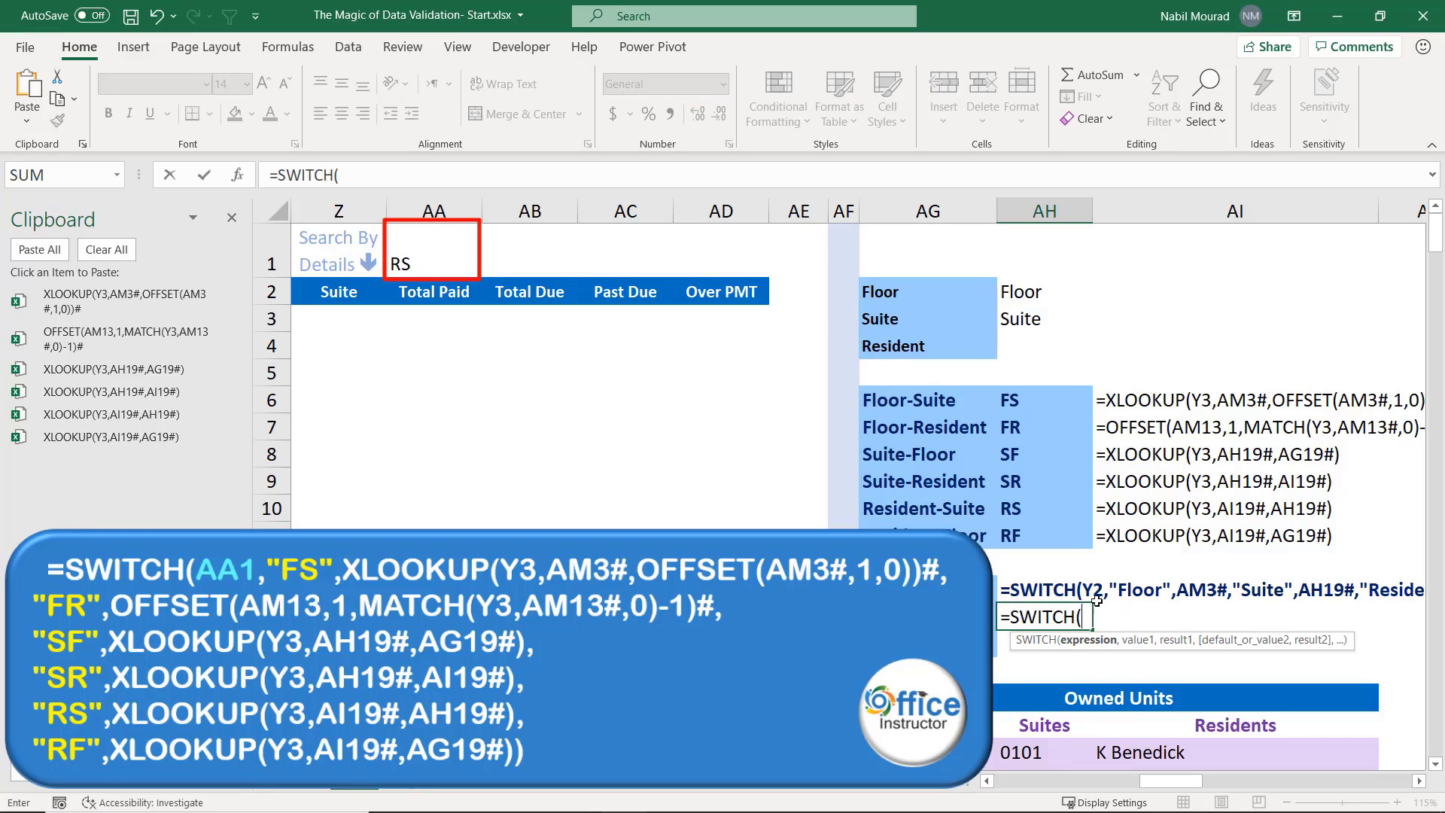
click(436, 251)
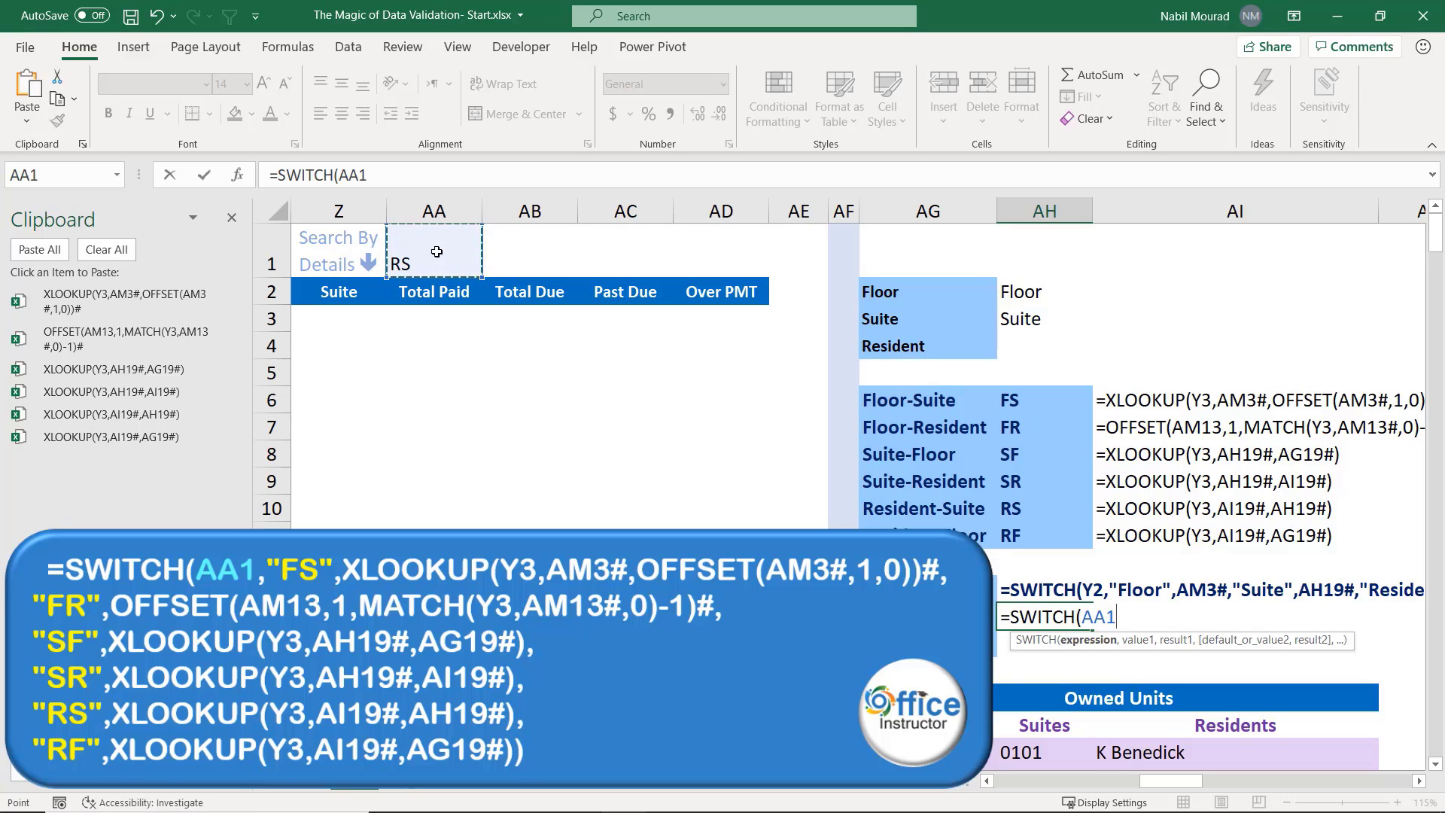
text(,)
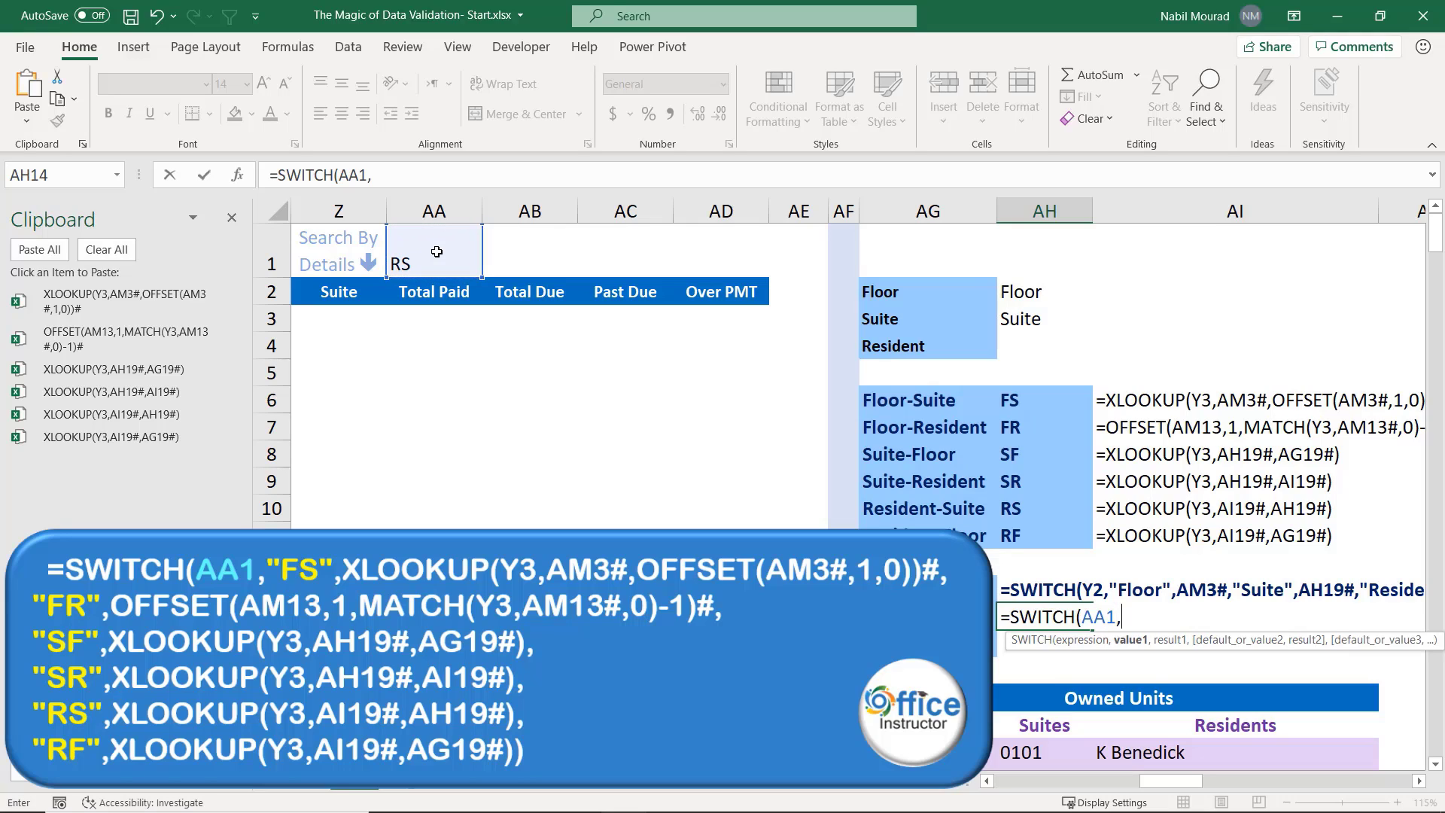
text("F)
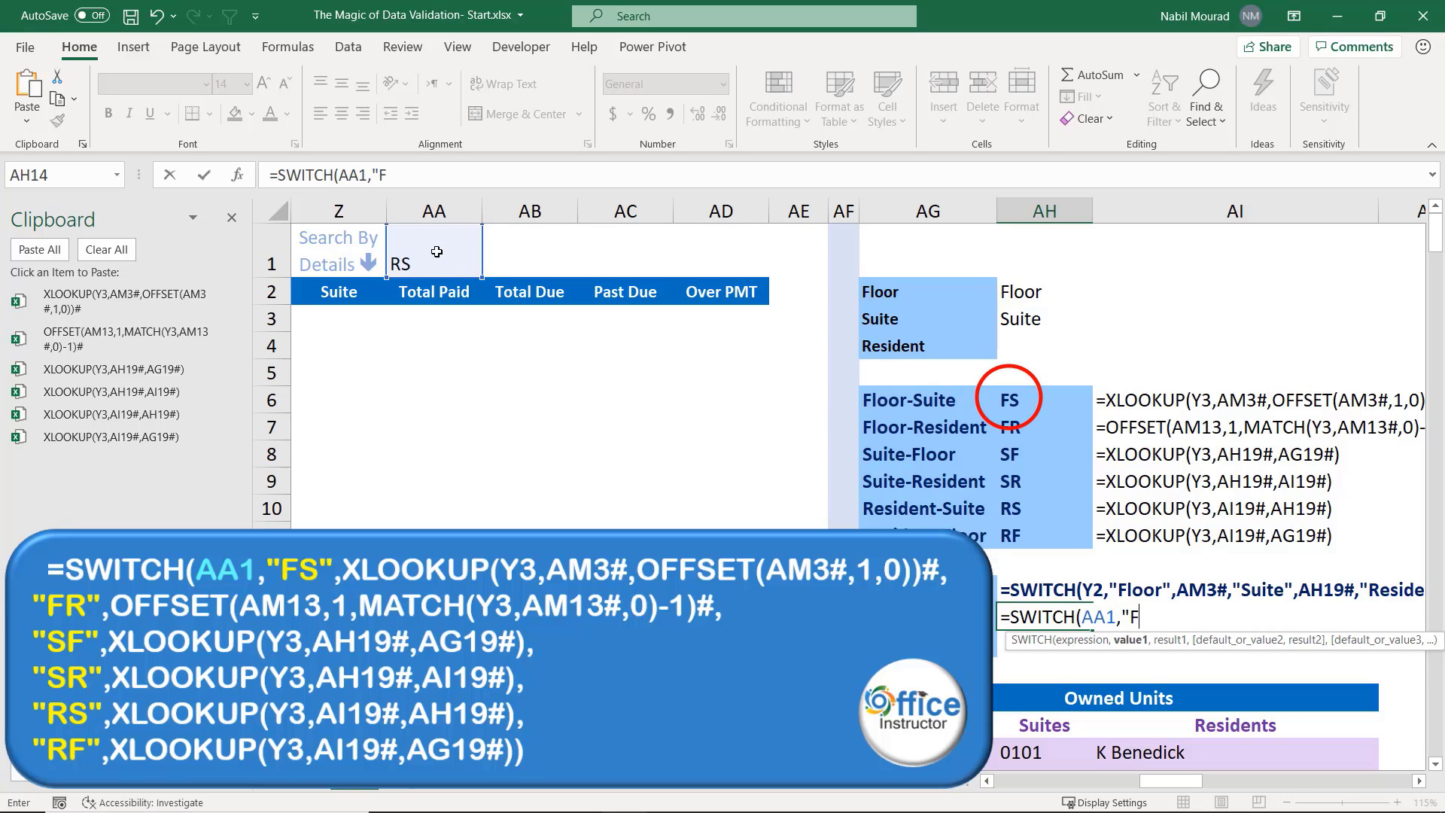
text(S",)
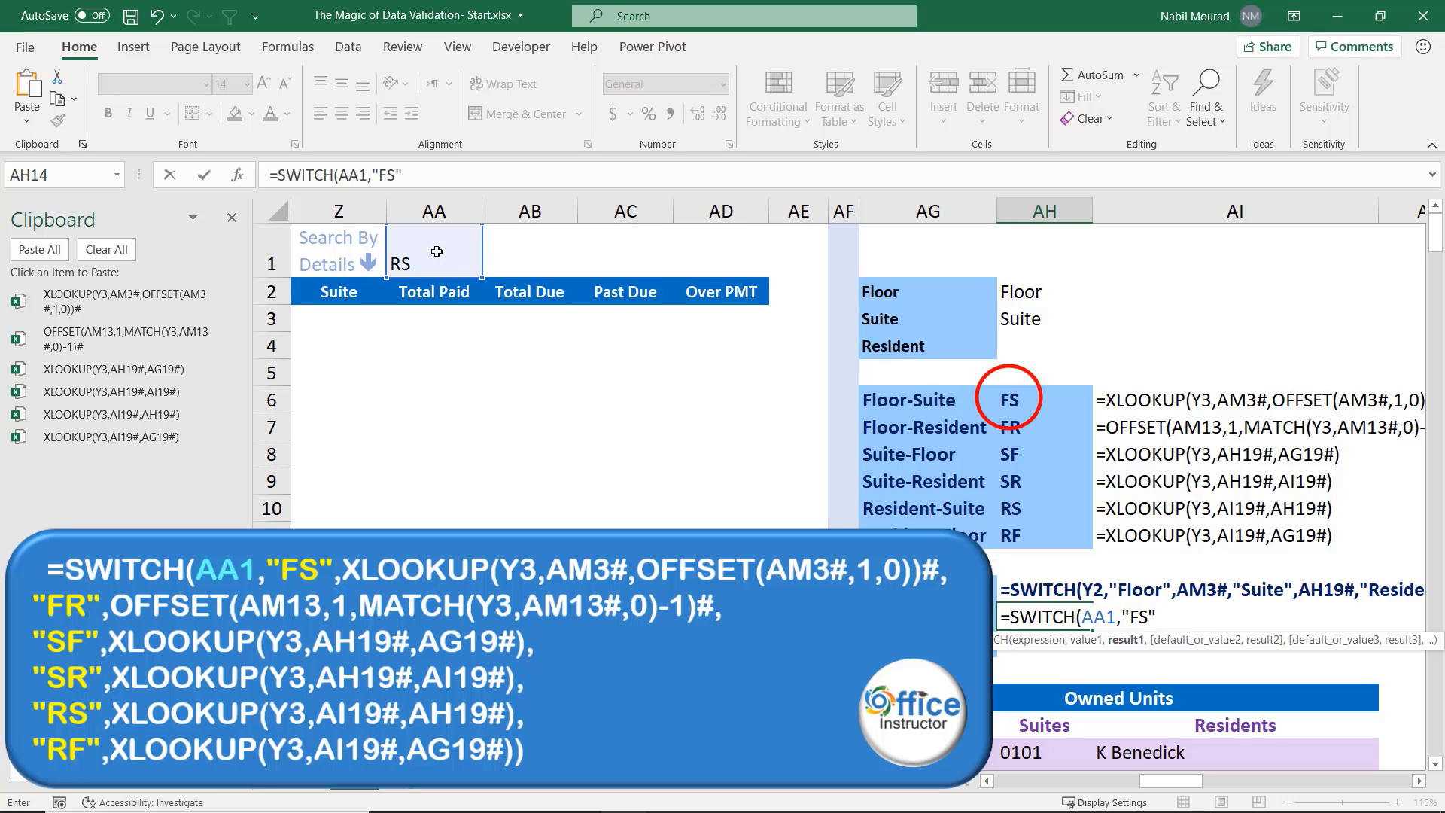
click(100, 294)
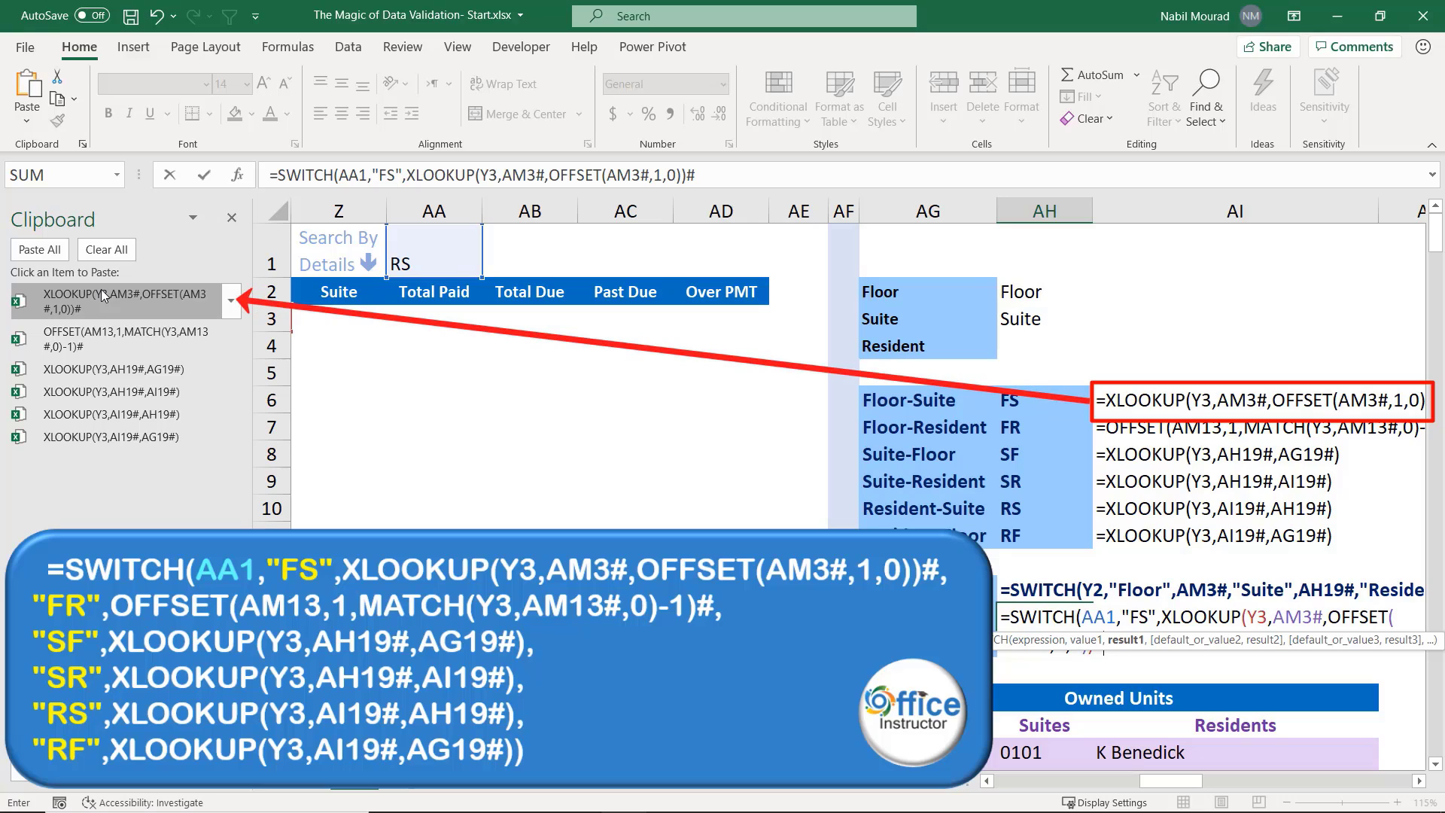
Extend the AH14 SWITCH formula with "FR" returning OFFSET(AM13,1,MATCH(Y3,AM13#,0)-1)# and "SF" returning XLOOKUP(Y3,AH19#,AG19#), reusing the collected formulas
text(,")
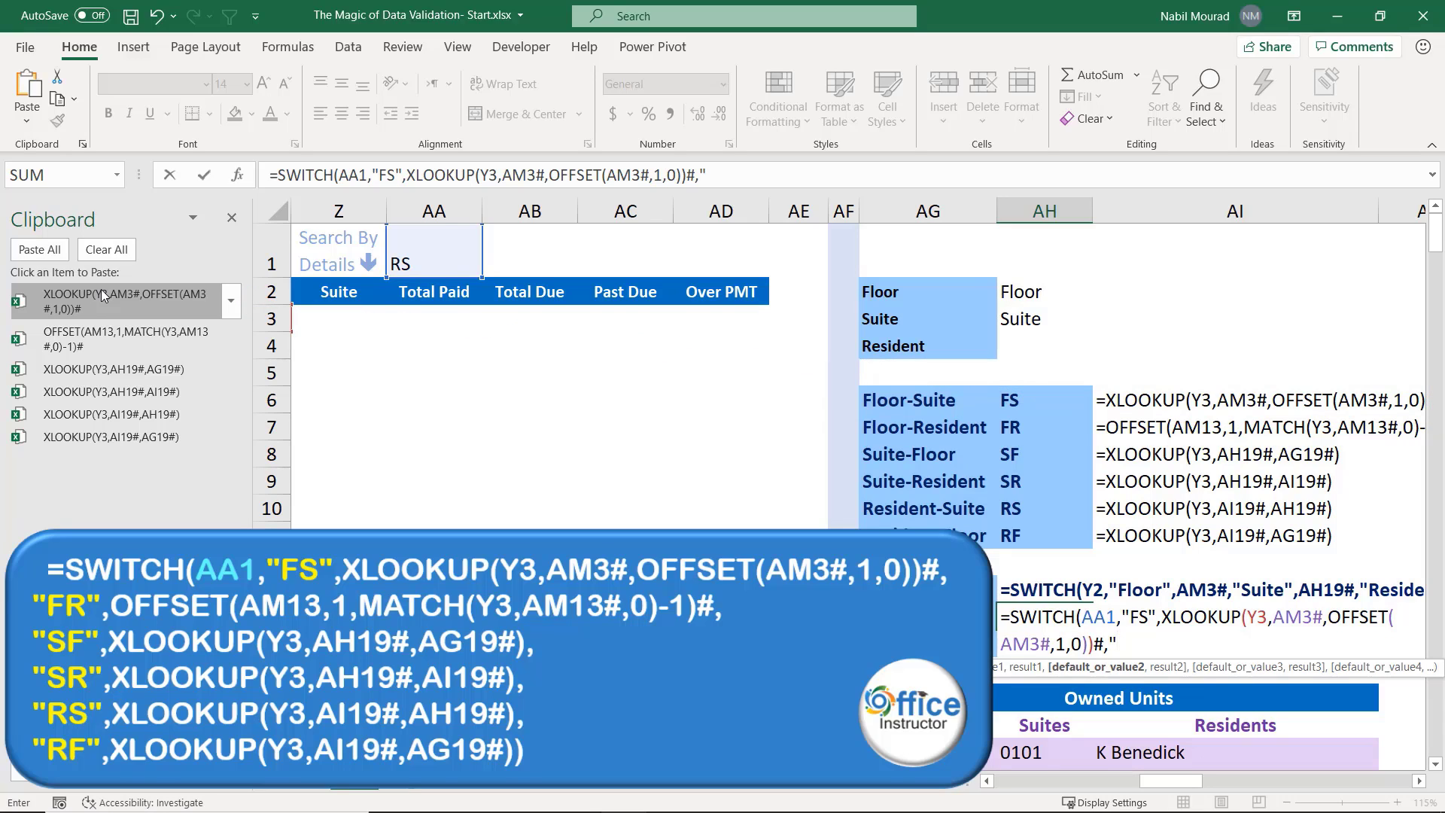
text(FR",)
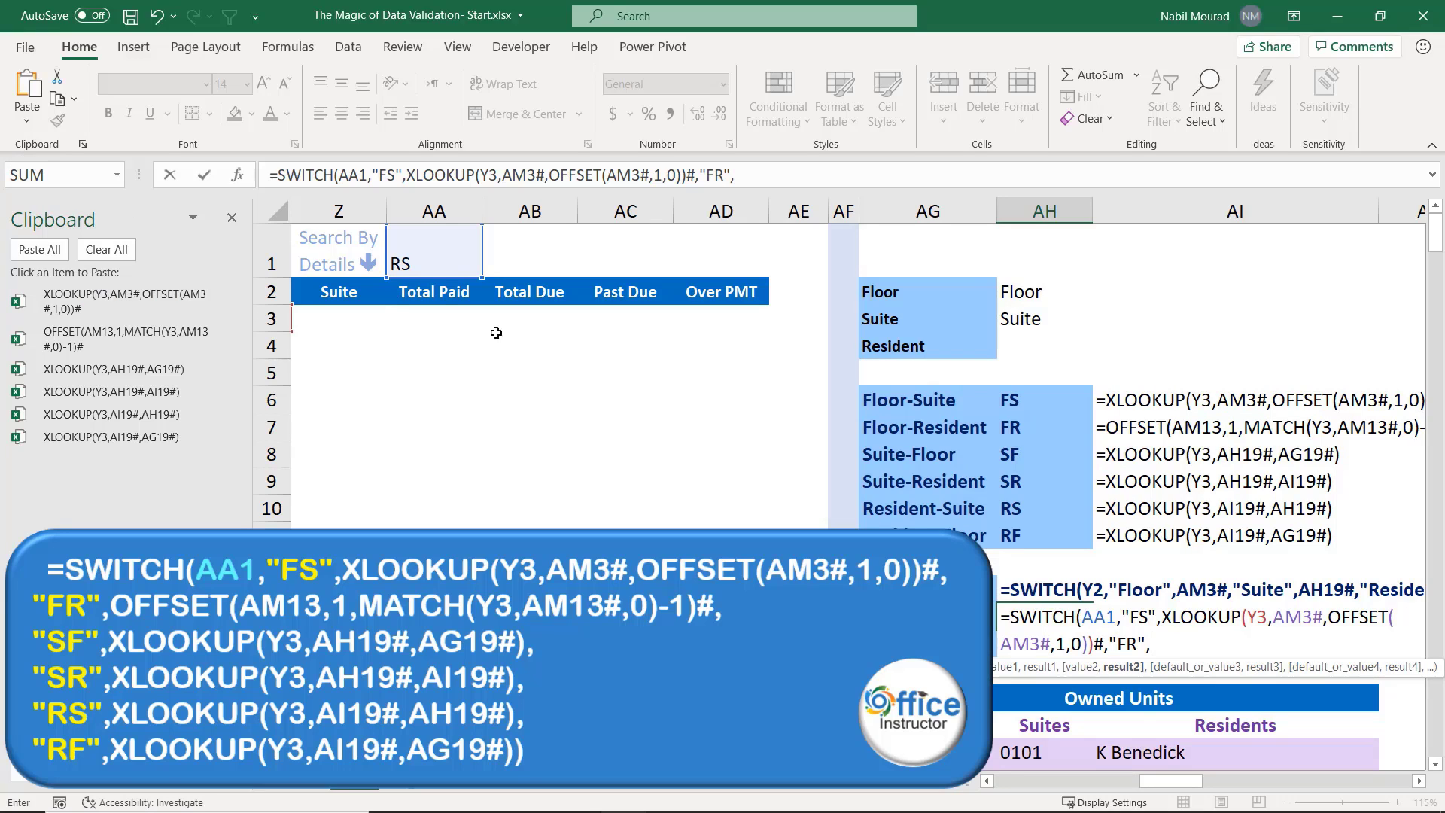
click(116, 337)
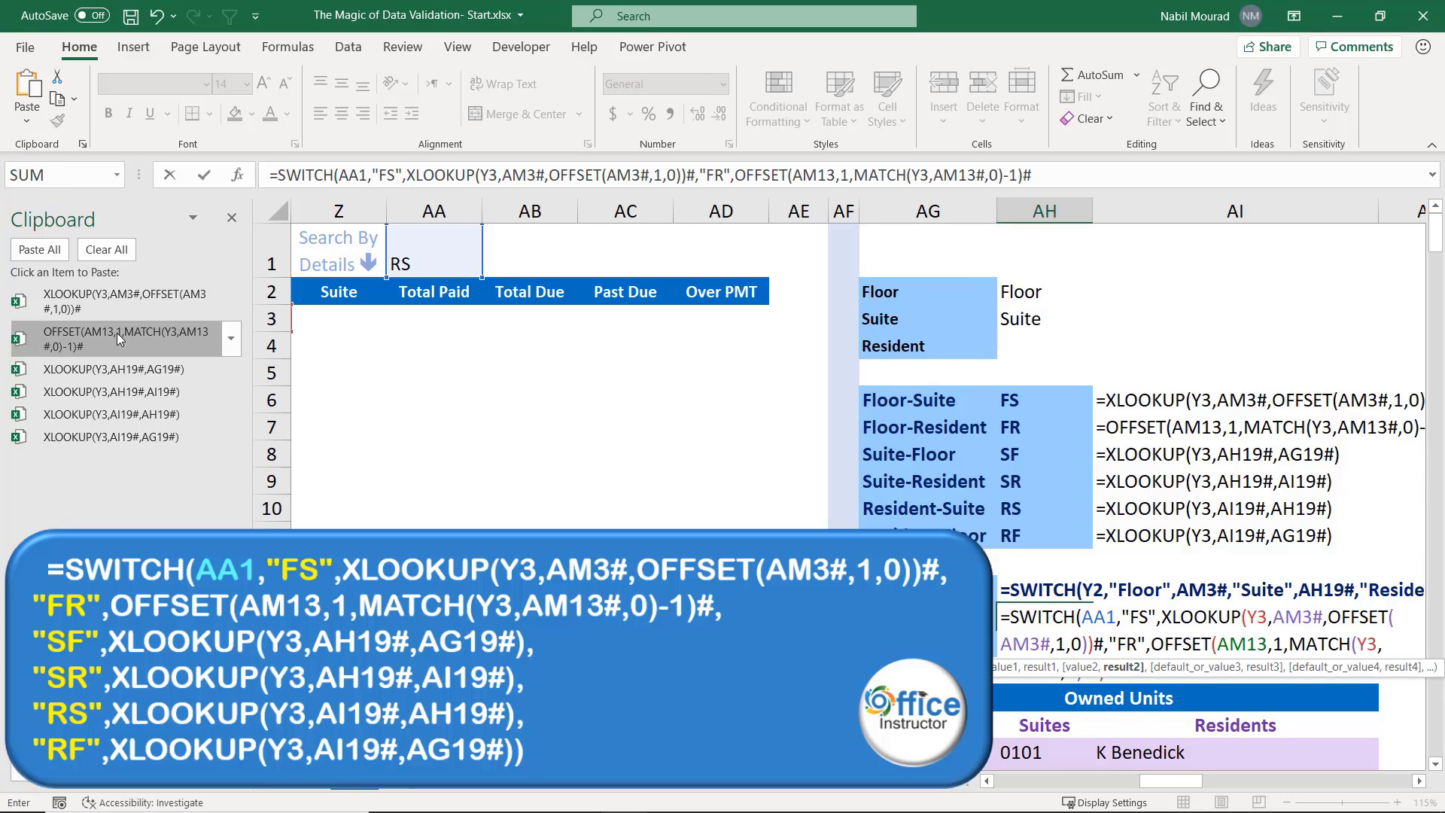
text(,)
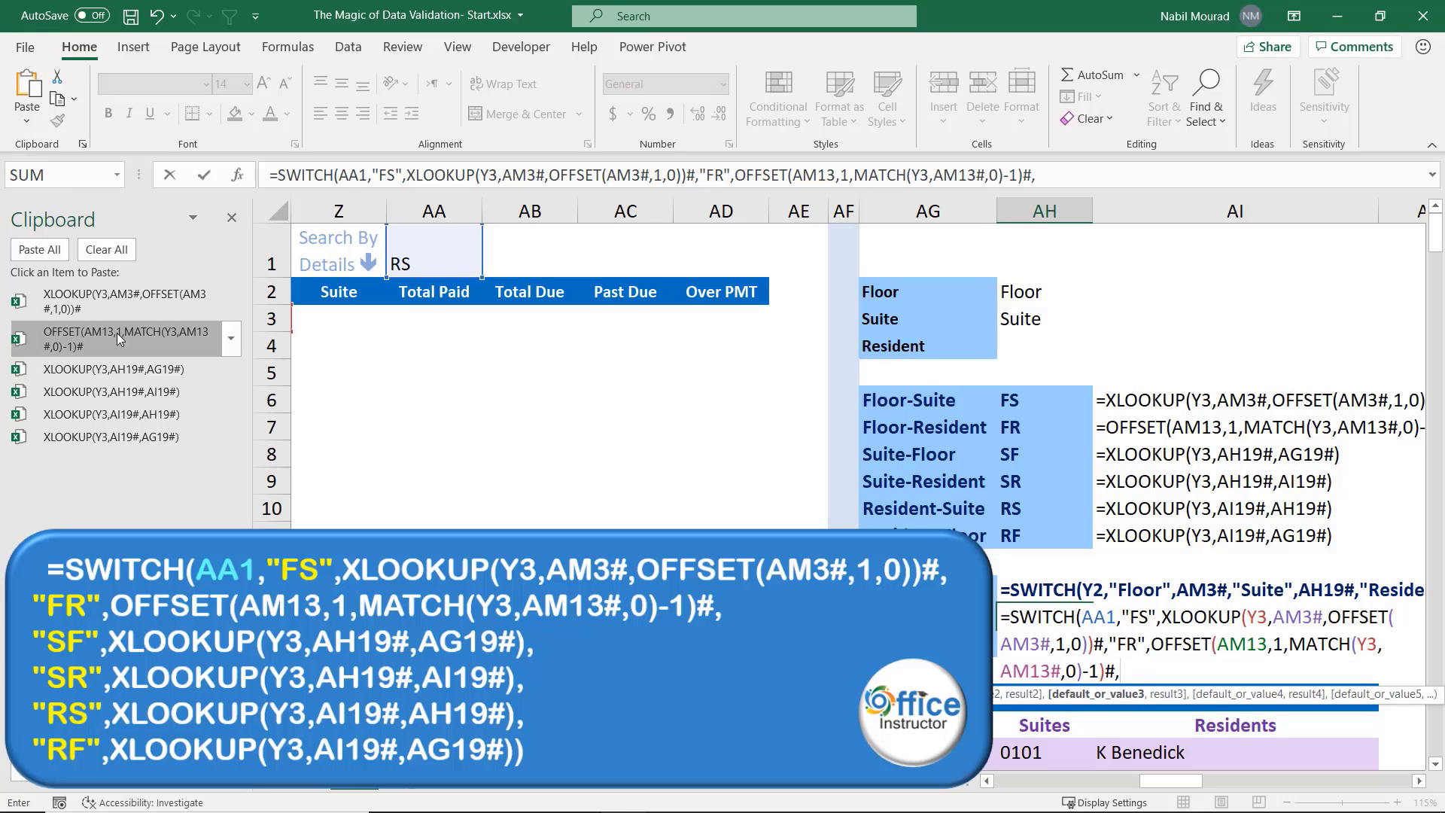
text("S)
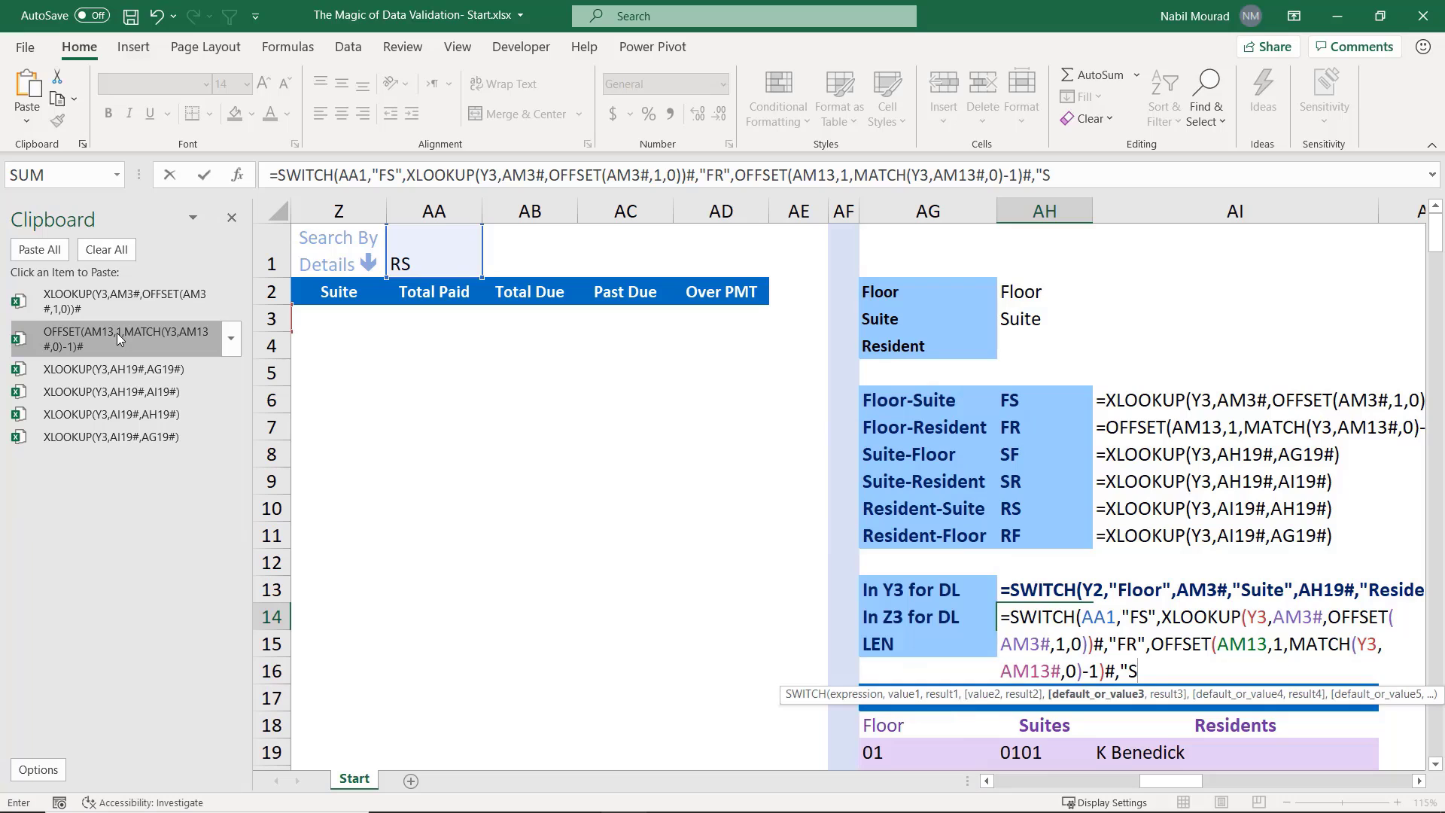
text(F",)
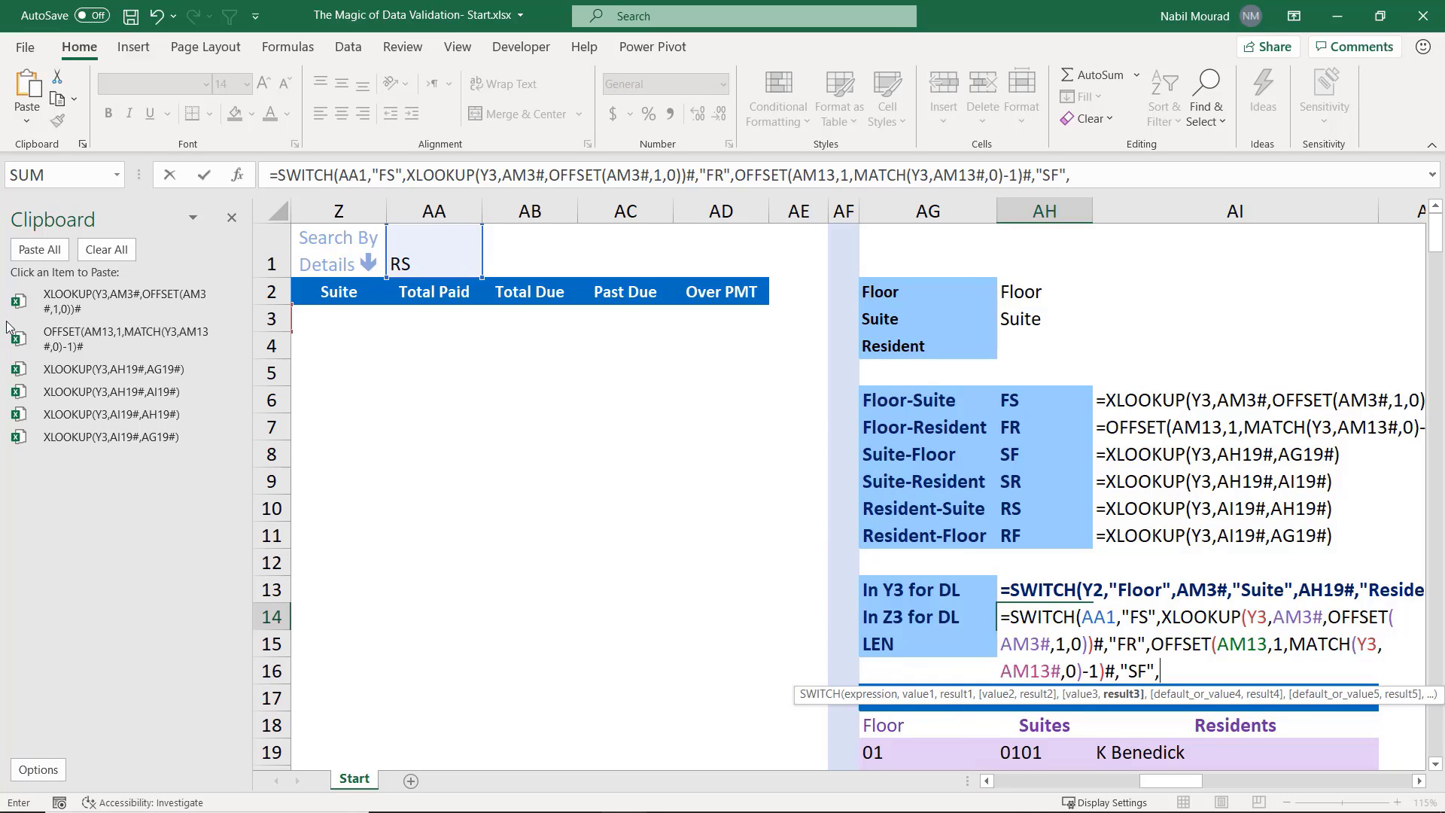
click(69, 369)
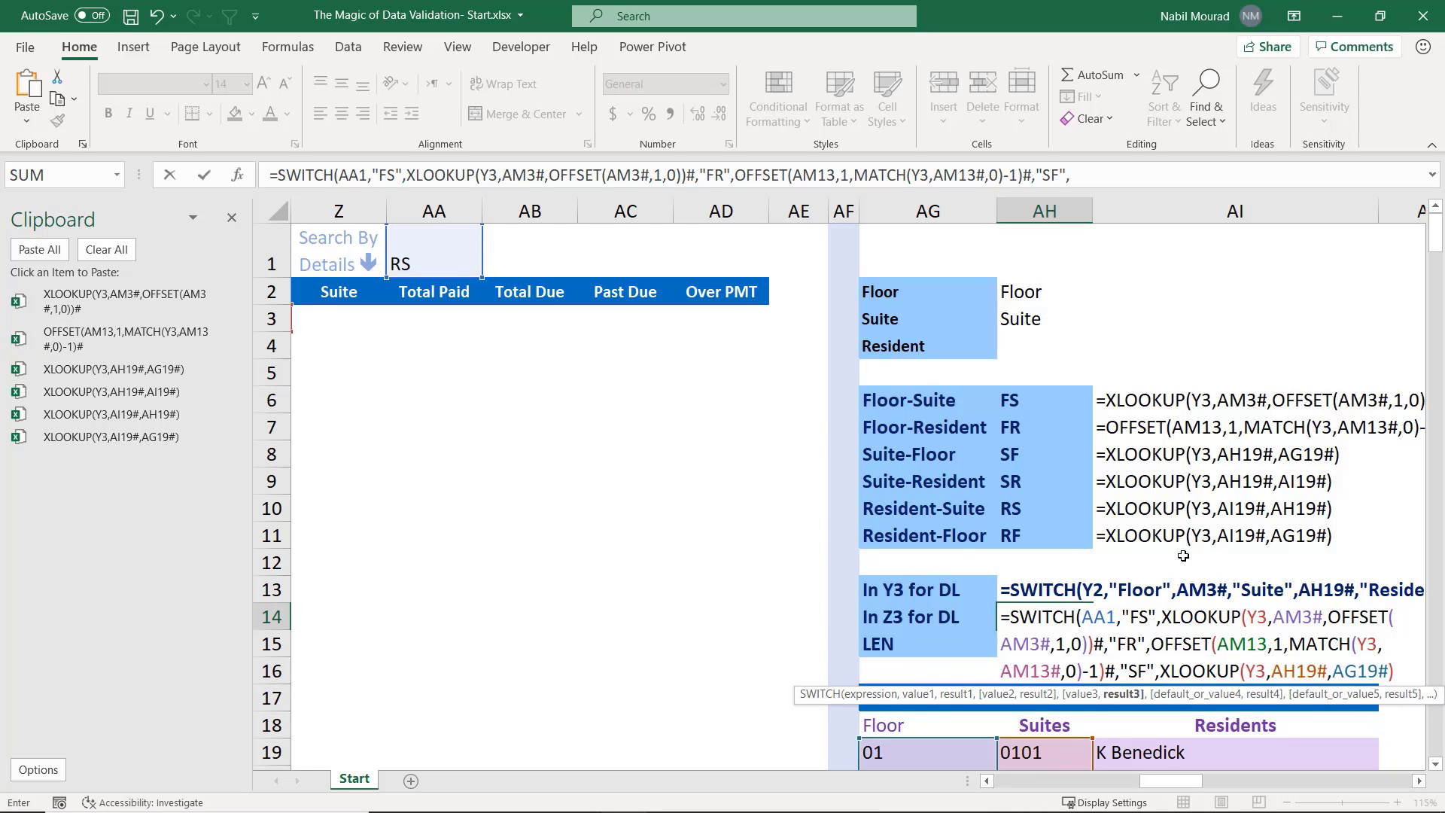
Add the pairs "SR" with the collected XLOOKUP(Y3,AH19#,AI19#) and "RS" with XLOOKUP(Y3,AI19#,AH19#) to the SWITCH formula
click(1407, 676)
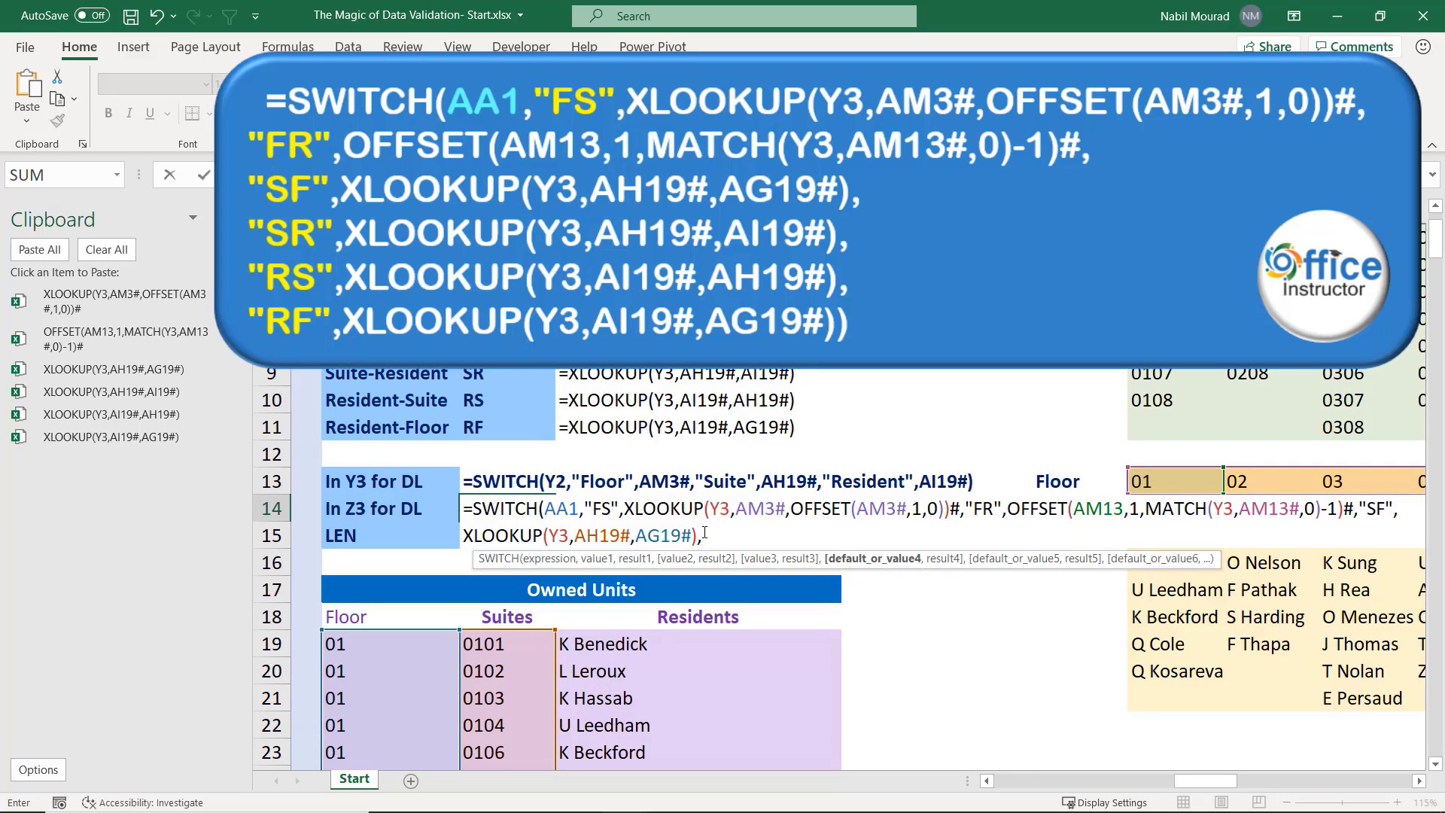
text(,"SR)
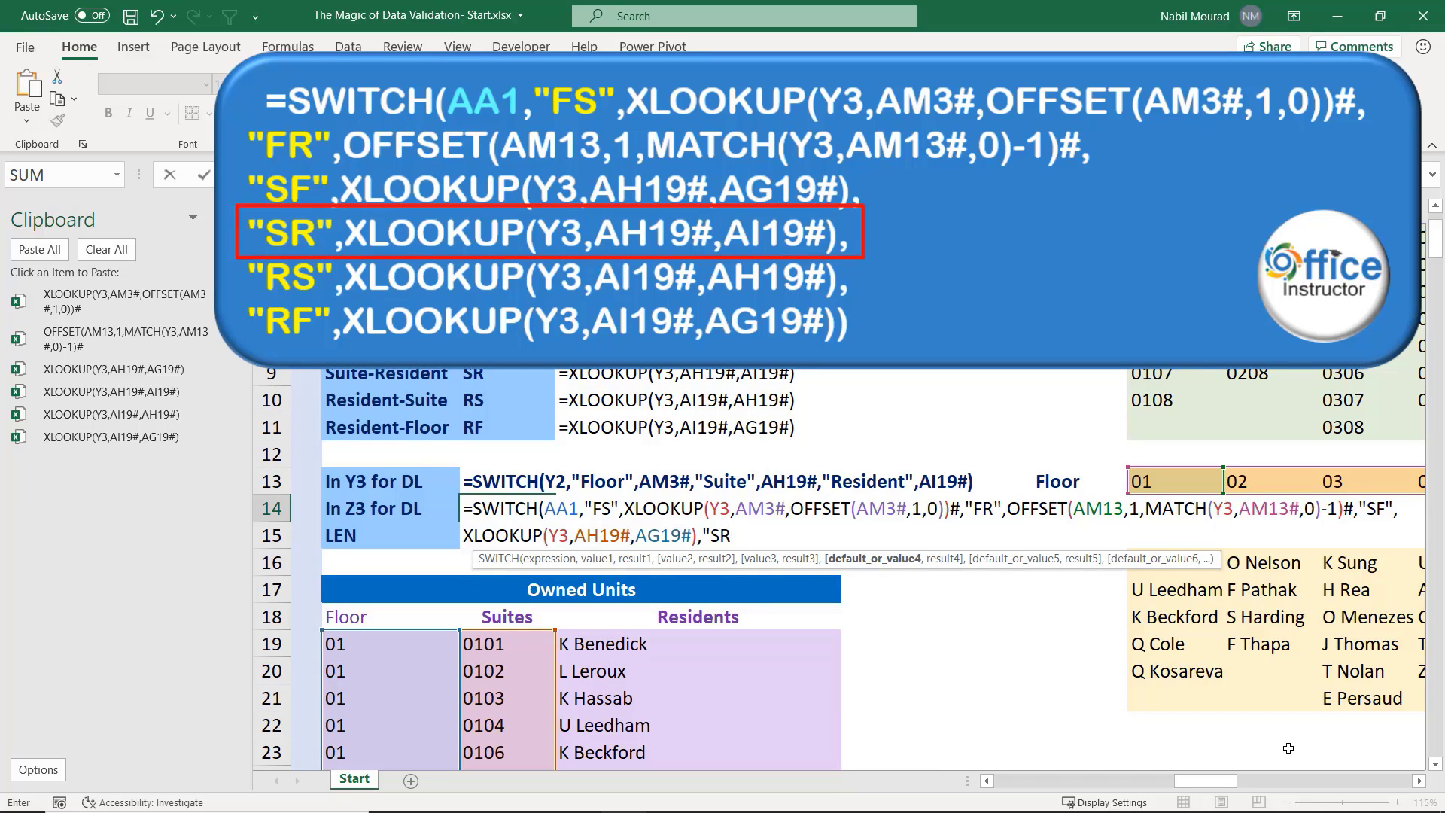
text(",)
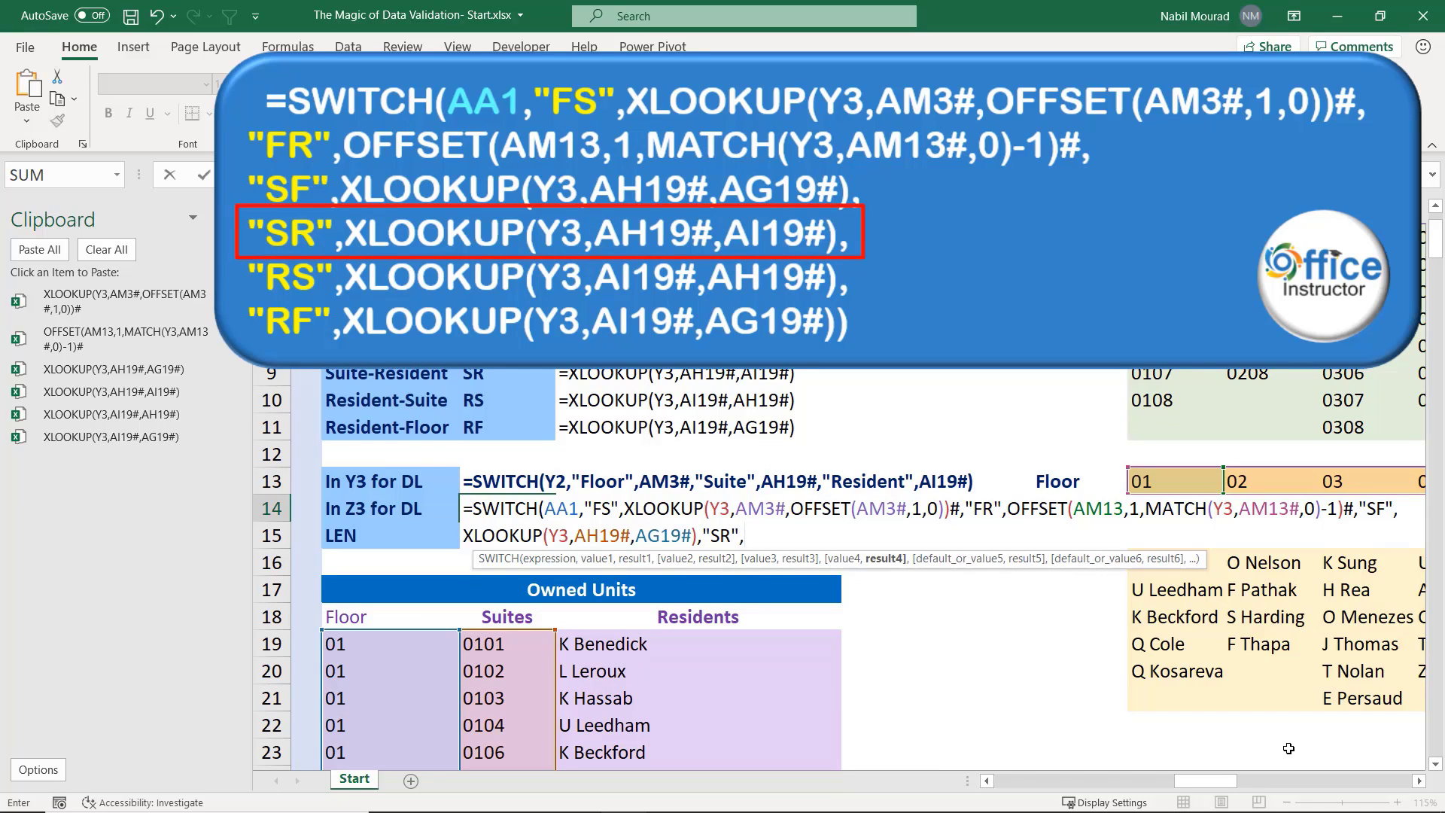
click(128, 392)
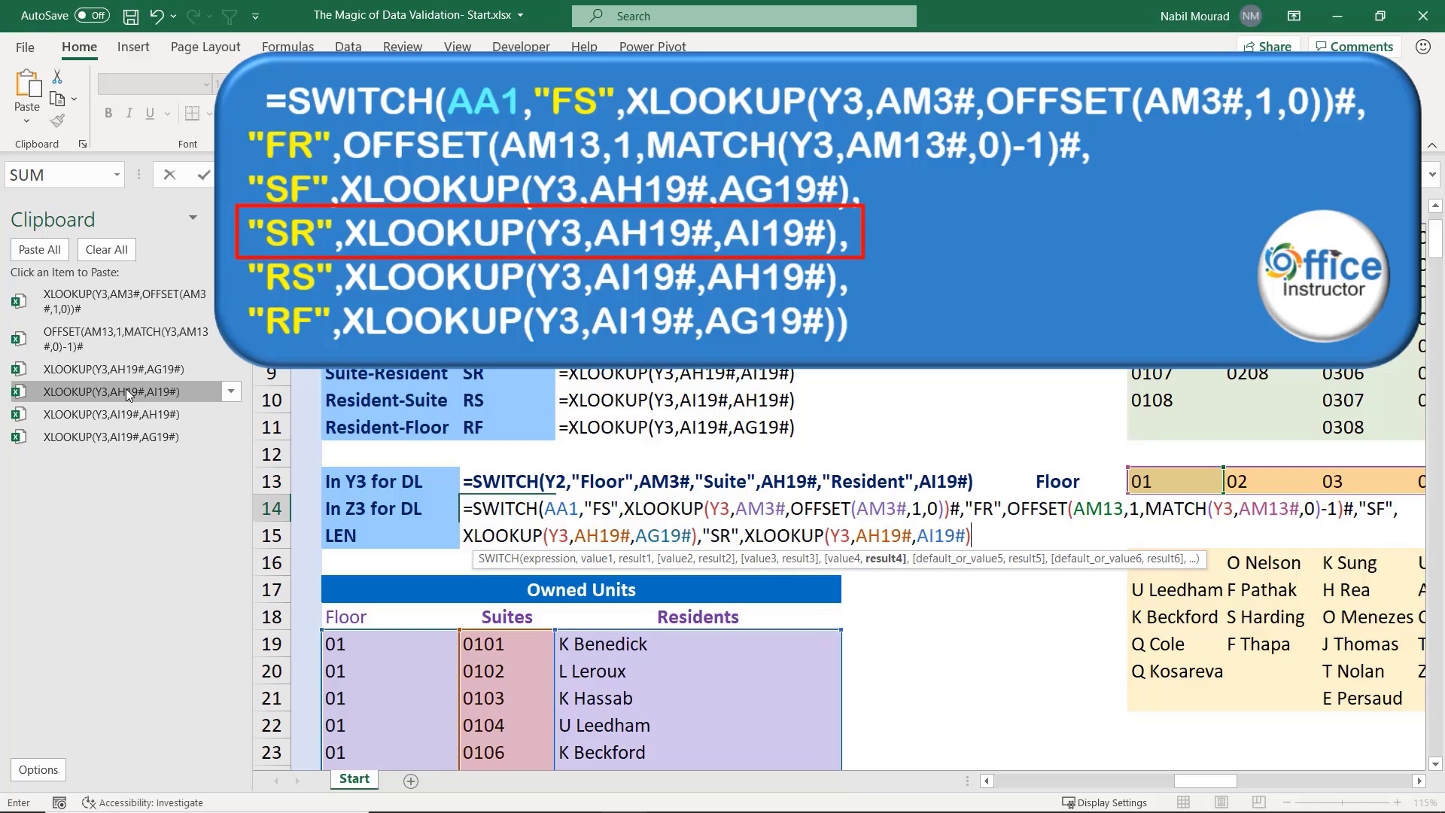
text(,")
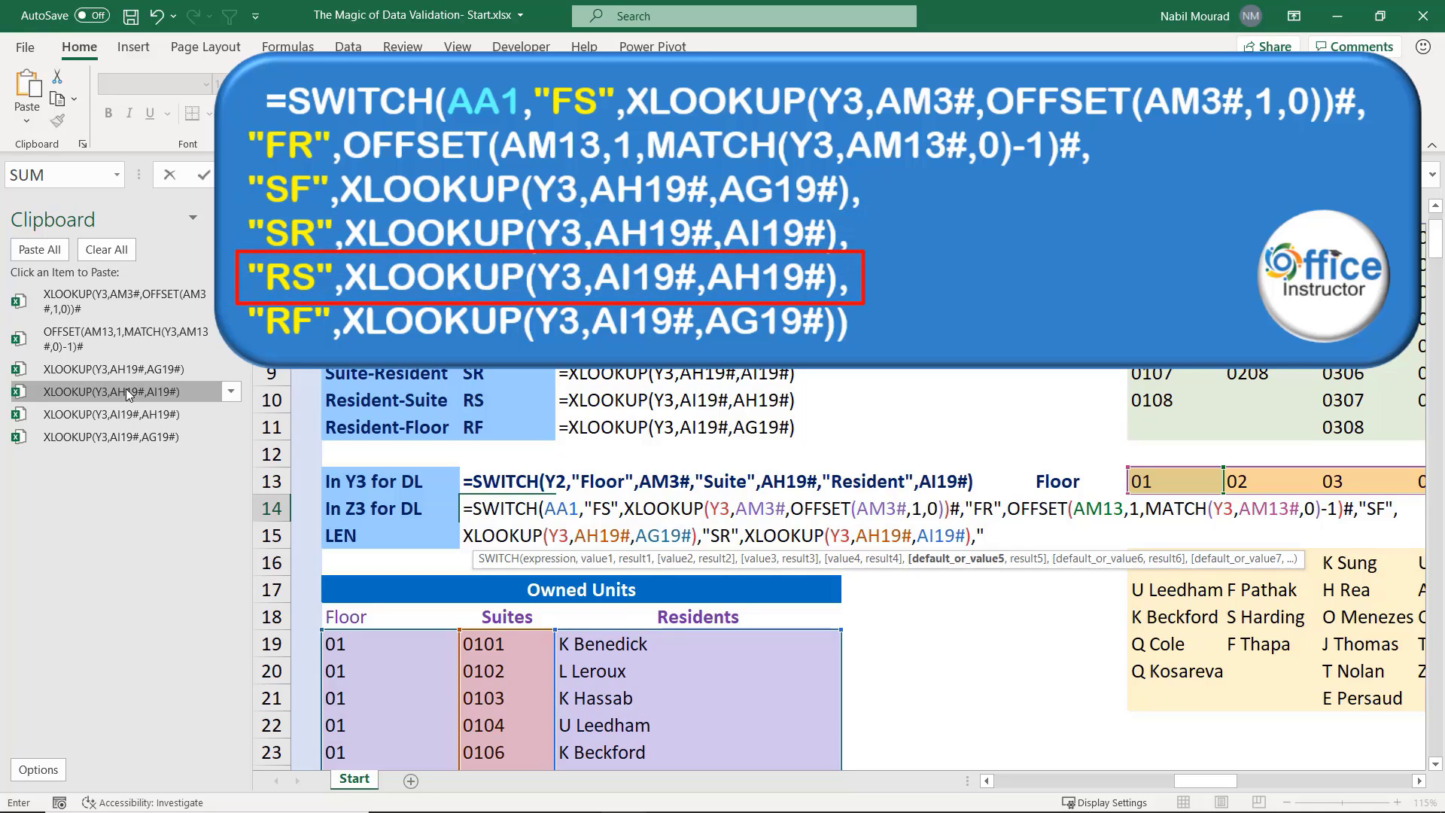
text(RS",)
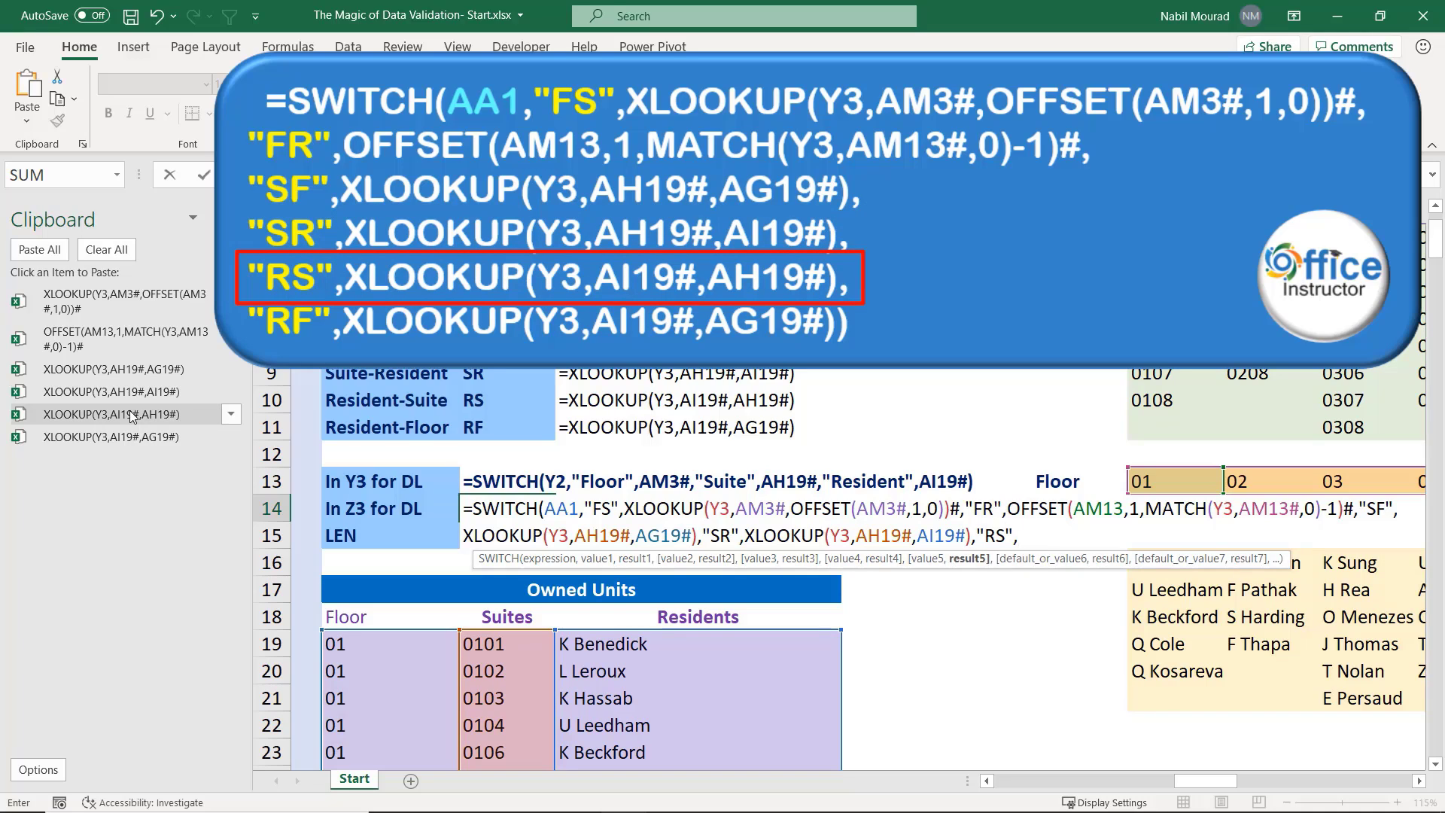
click(132, 415)
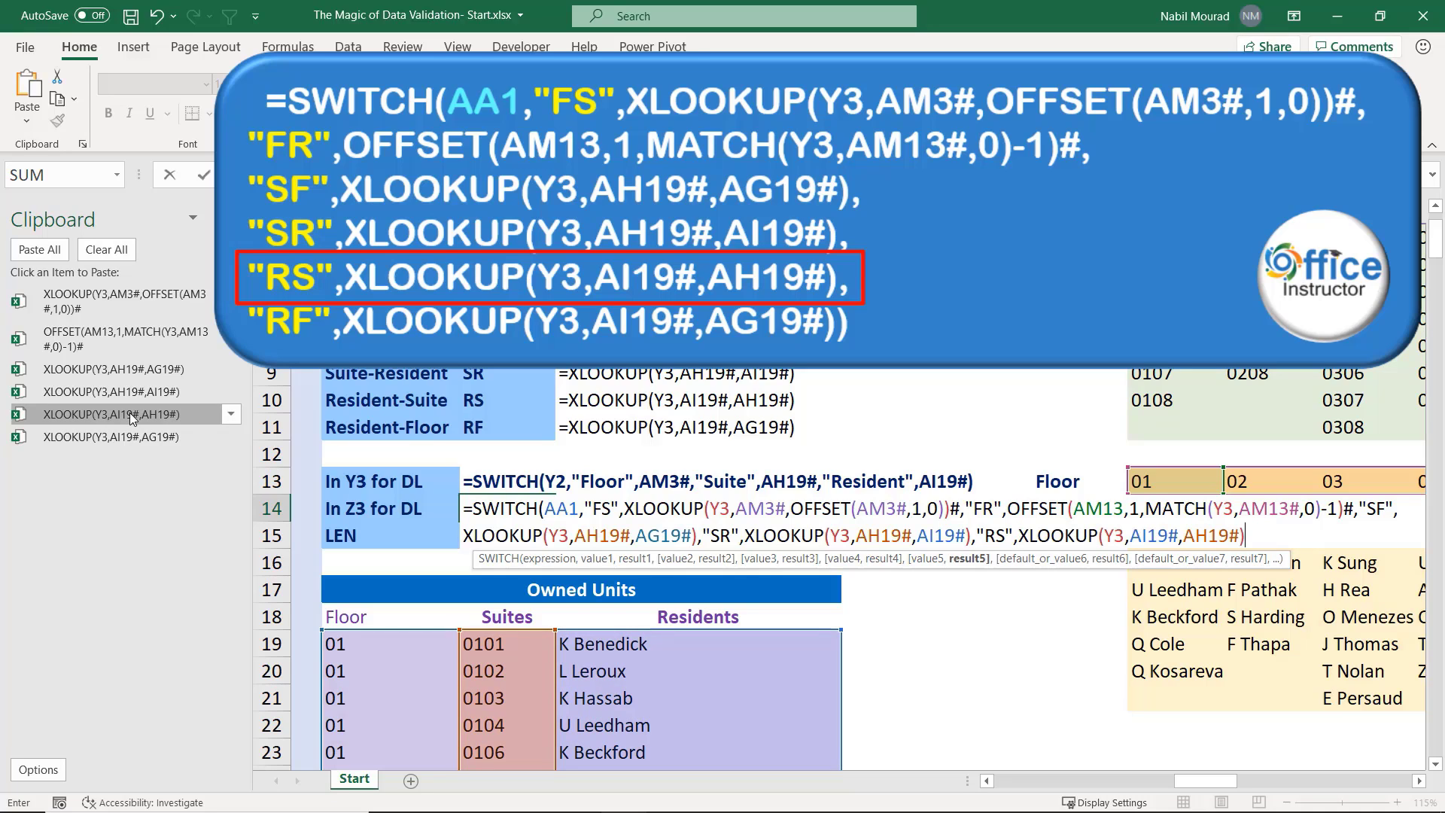
Finish the SWITCH formula with "RF" returning XLOOKUP(Y3,AI19#,AG19#) and a closing parenthesis, and put an apostrophe in front to keep it as text
text(,)
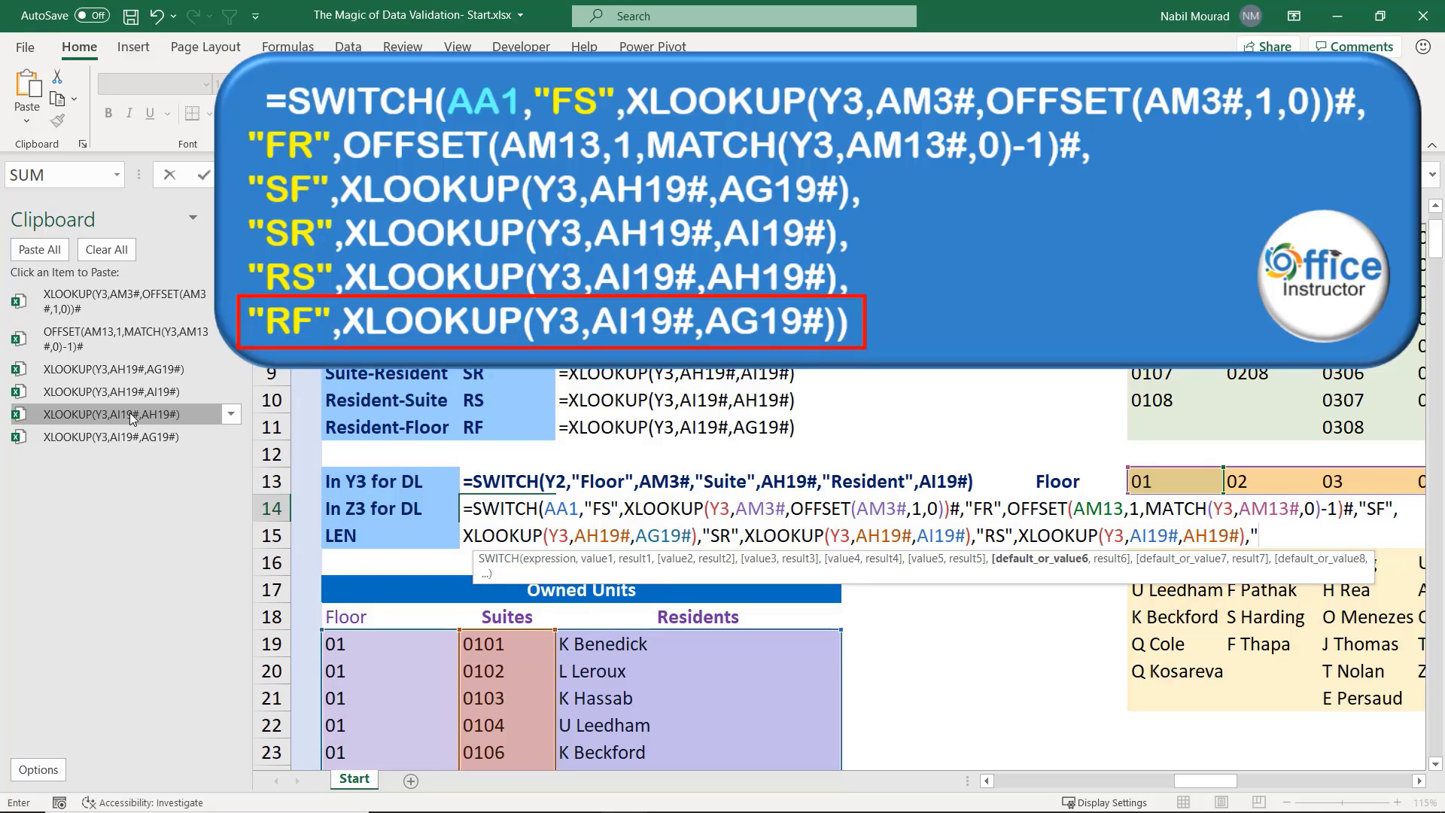
text( RF",)
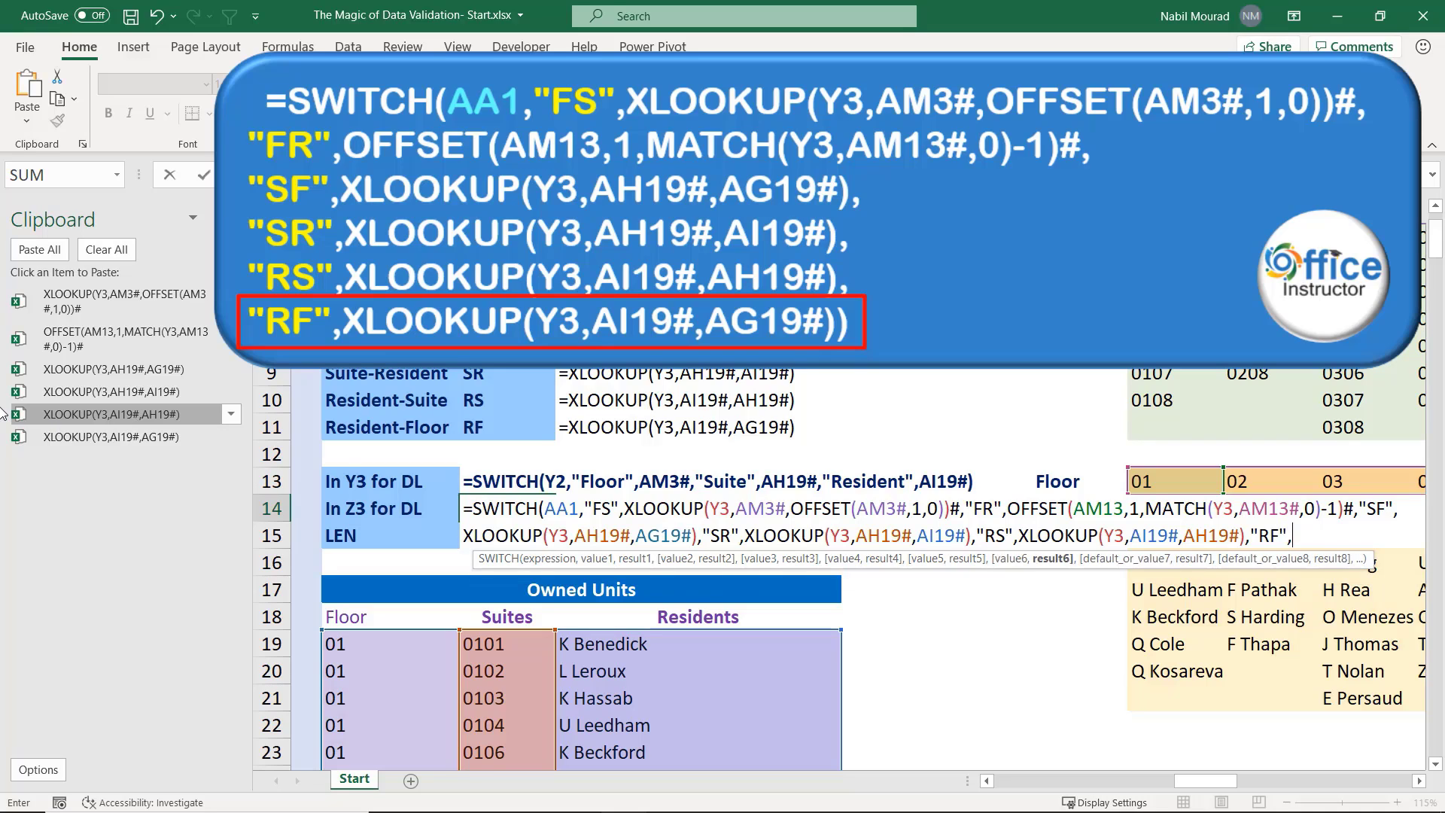
click(115, 436)
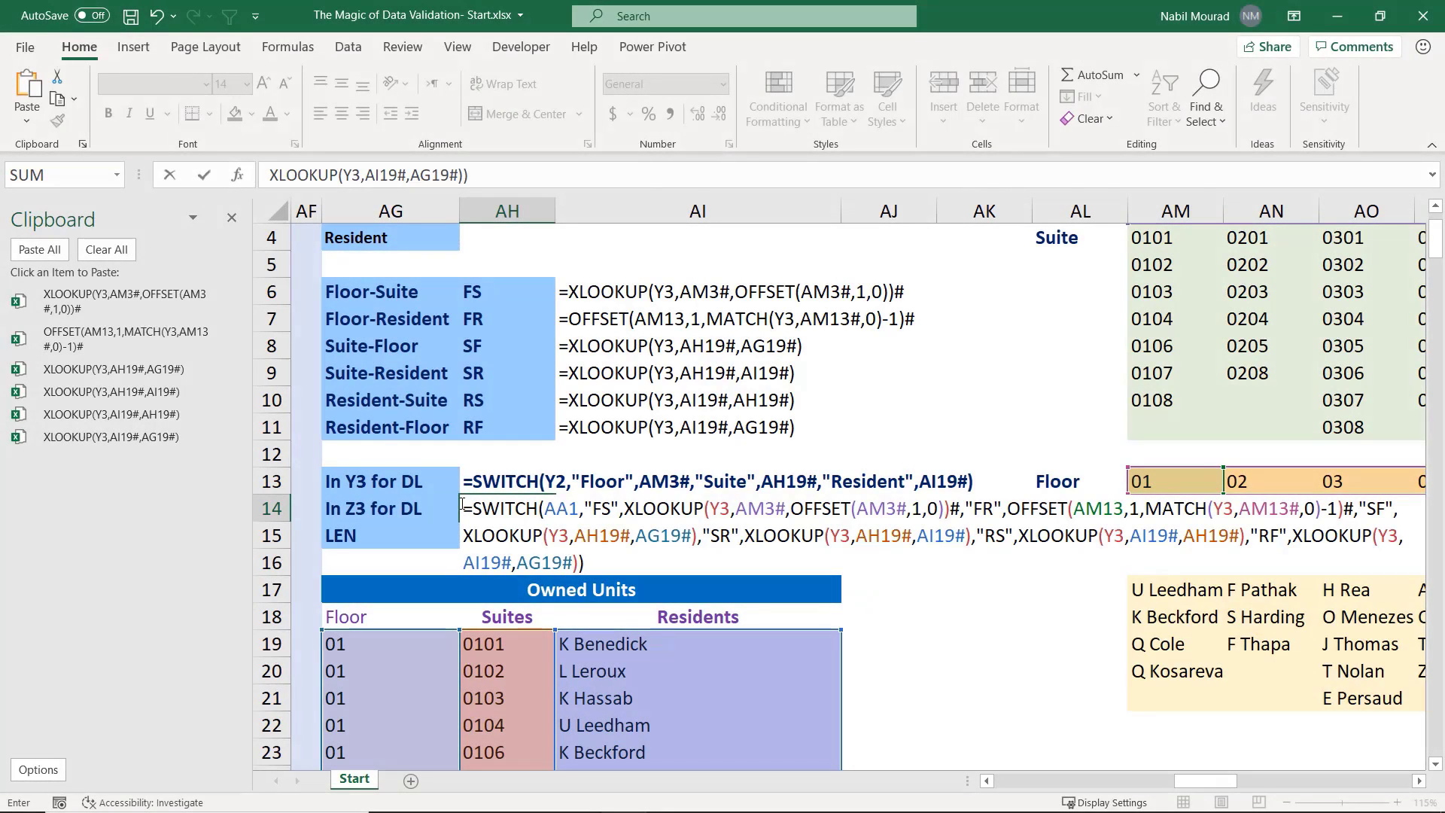
click(463, 506)
text(')
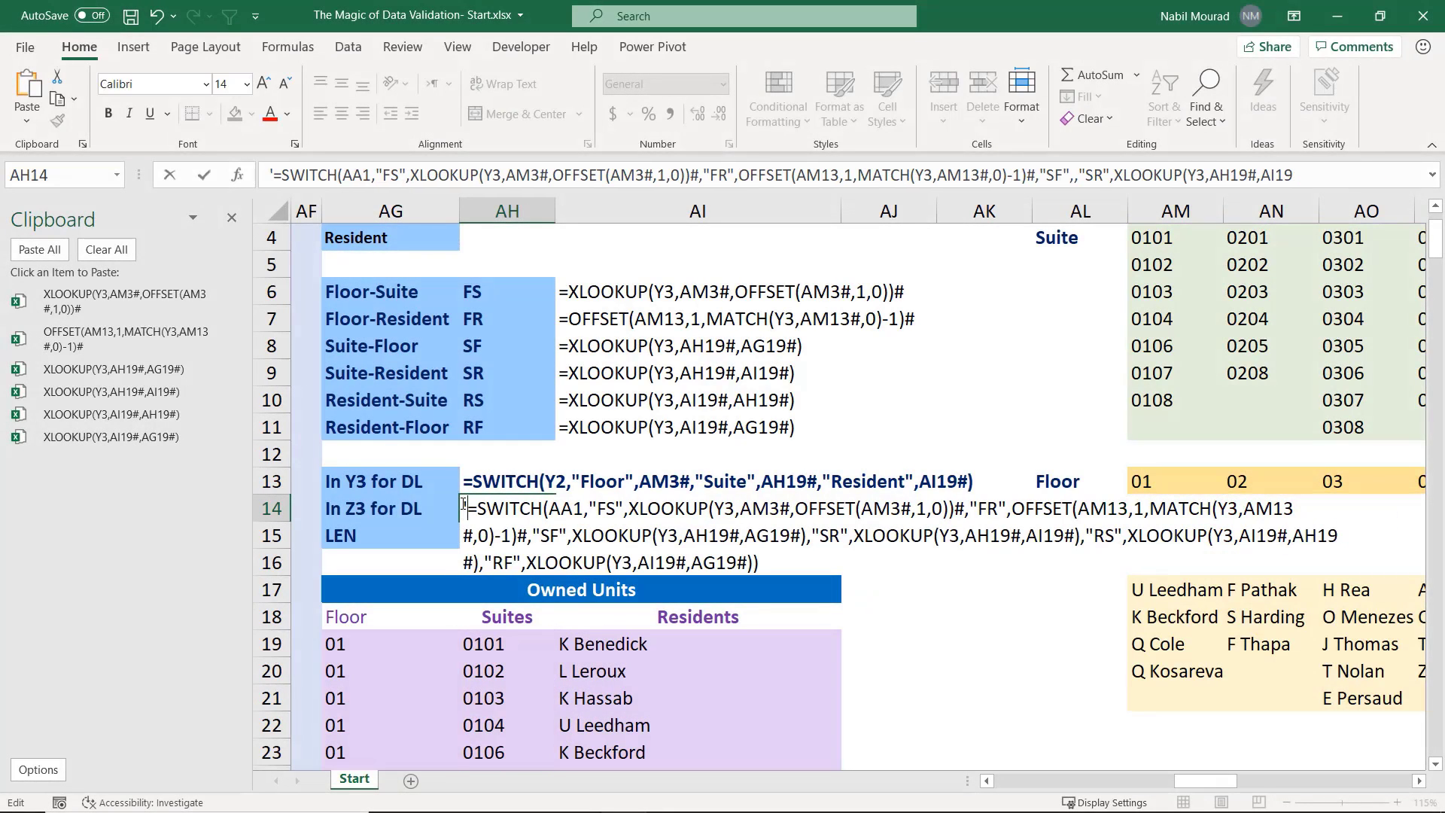
Enter =LEN(AH14) in AH15 to count the characters of the SWITCH formula text
click(516, 533)
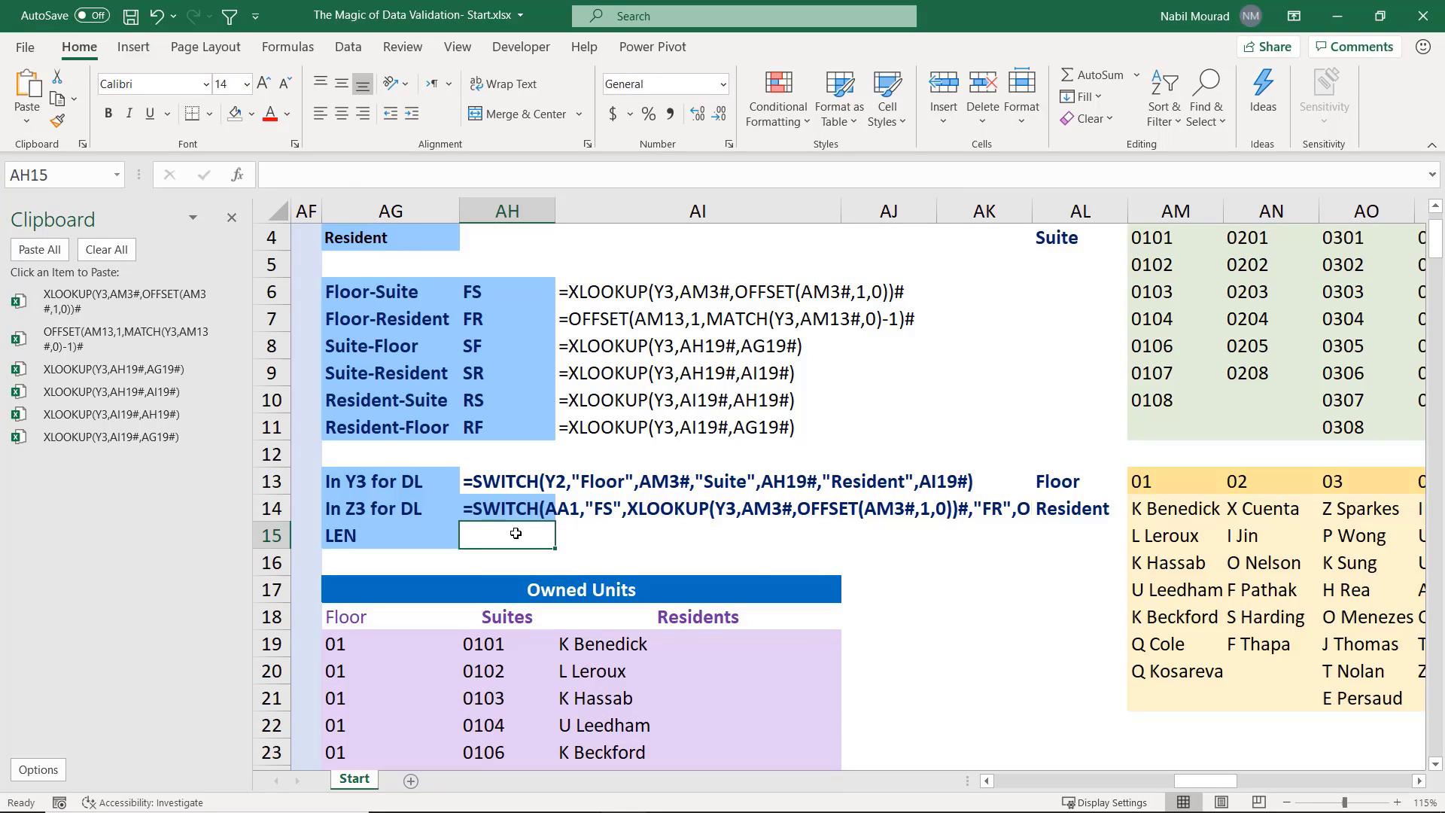
text(=len)
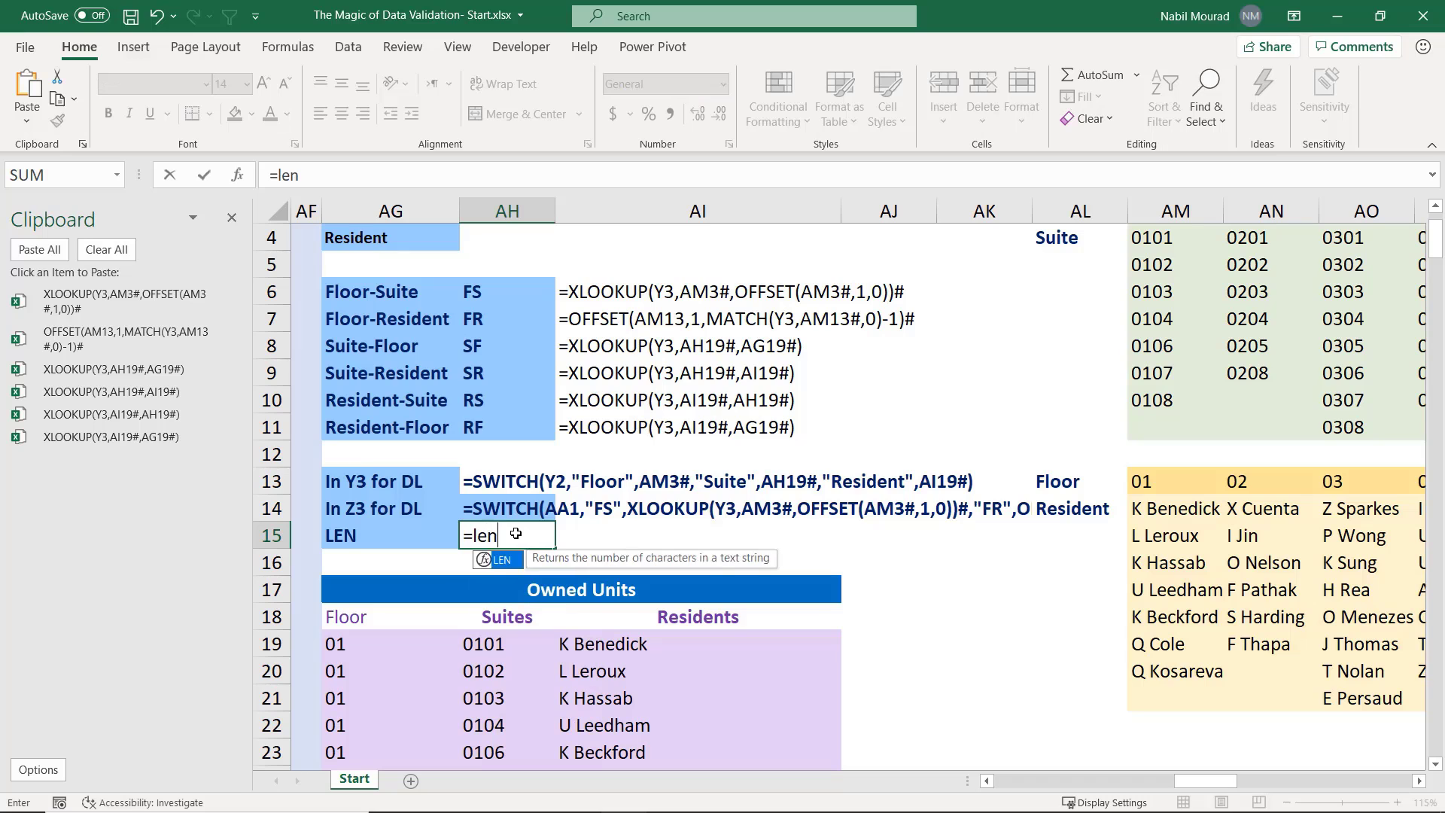
key(Tab)
key(Up)
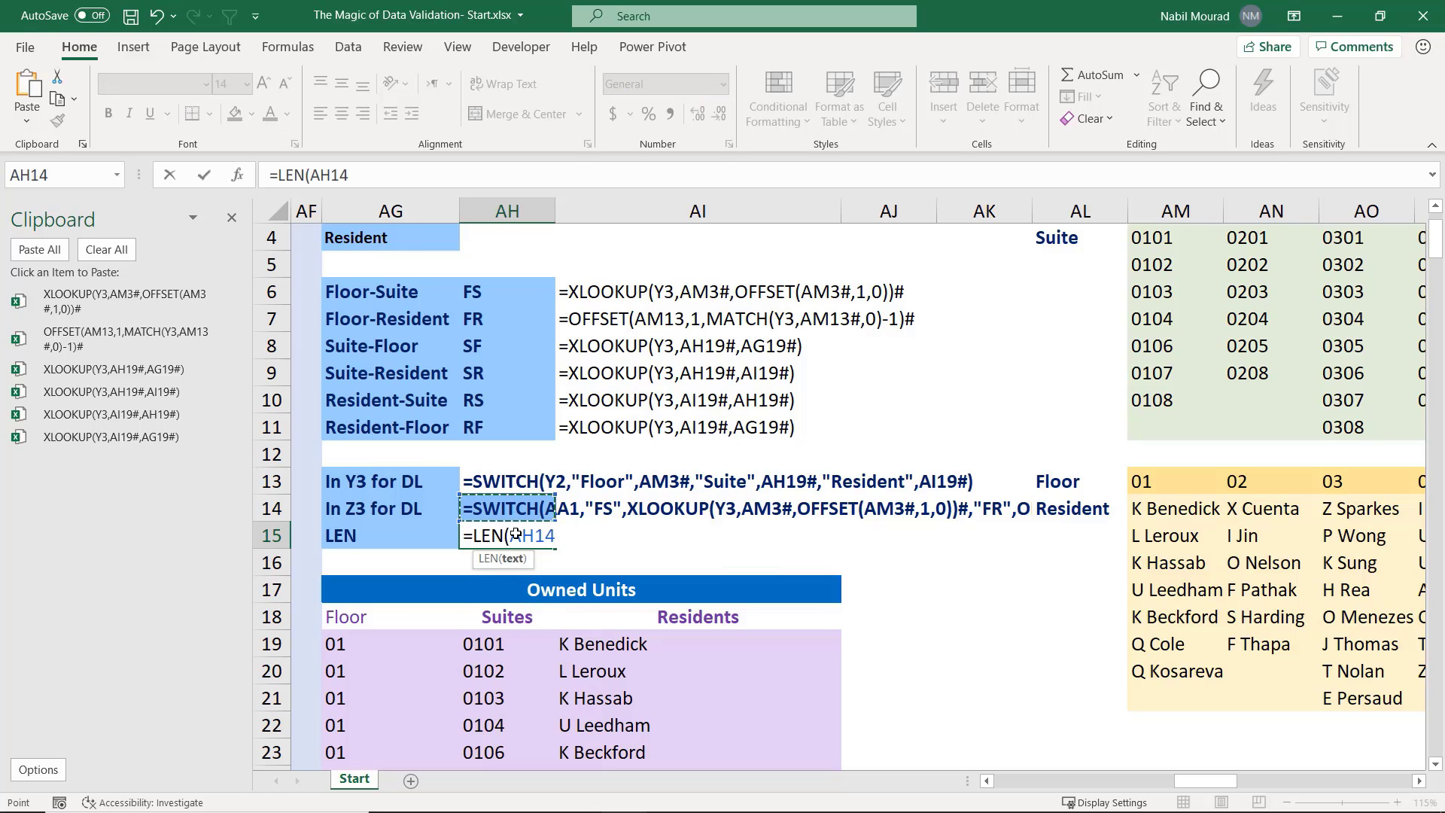
text())
key(Return)
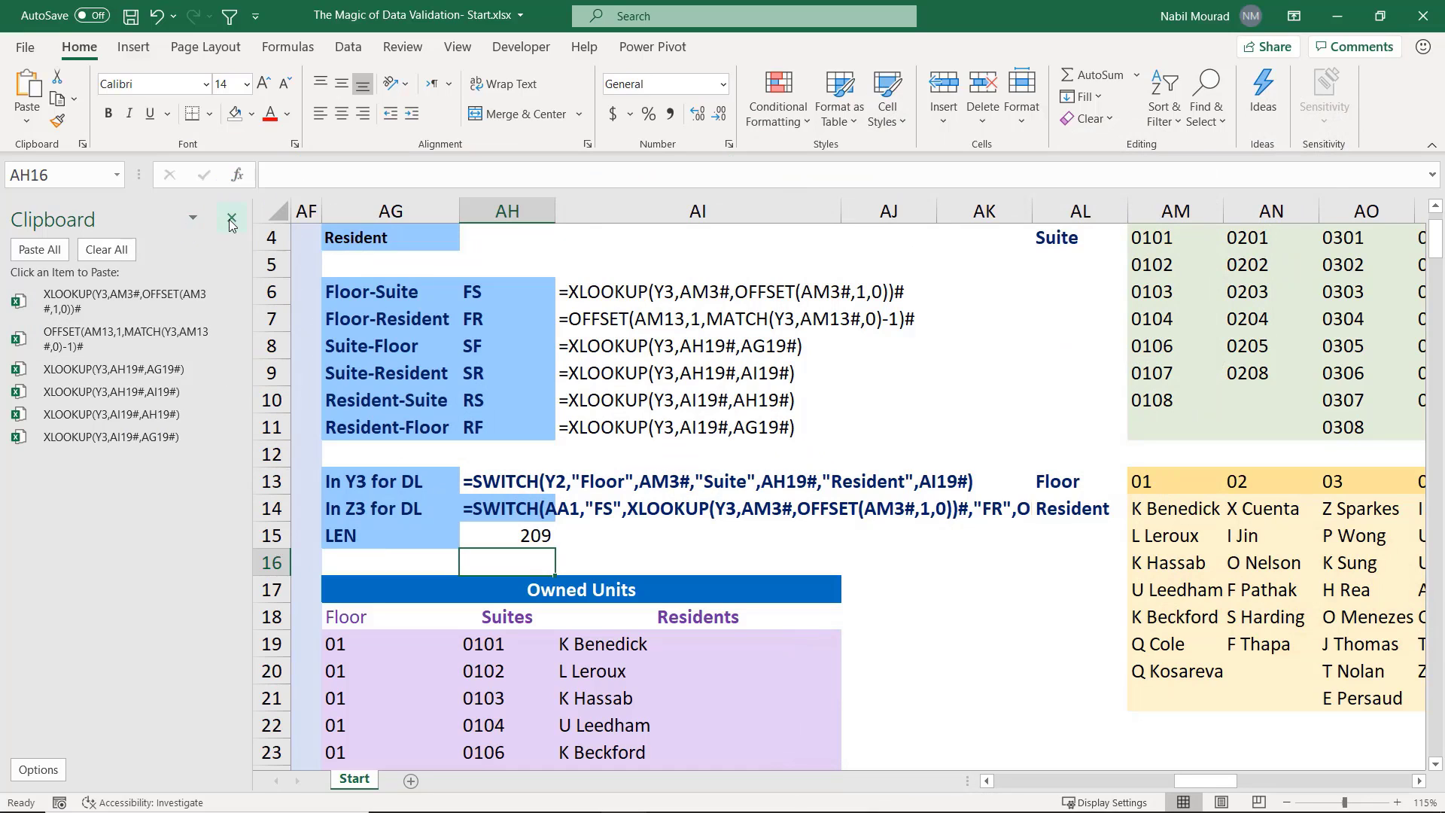
Close the list of collected clipboard items and copy the whole SWITCH formula text from AH14, including the equals sign but without the apostrophe
click(231, 219)
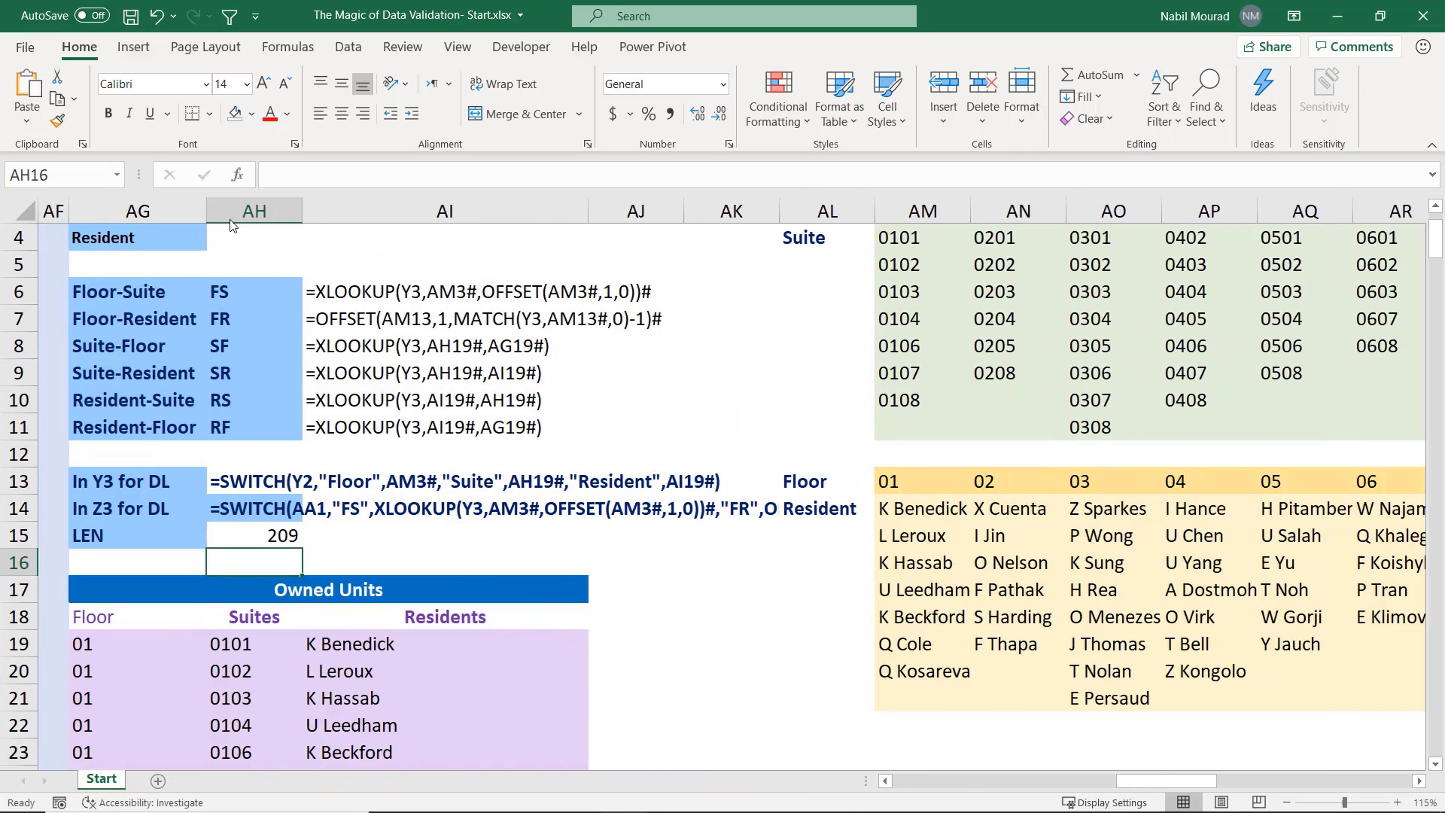
click(247, 507)
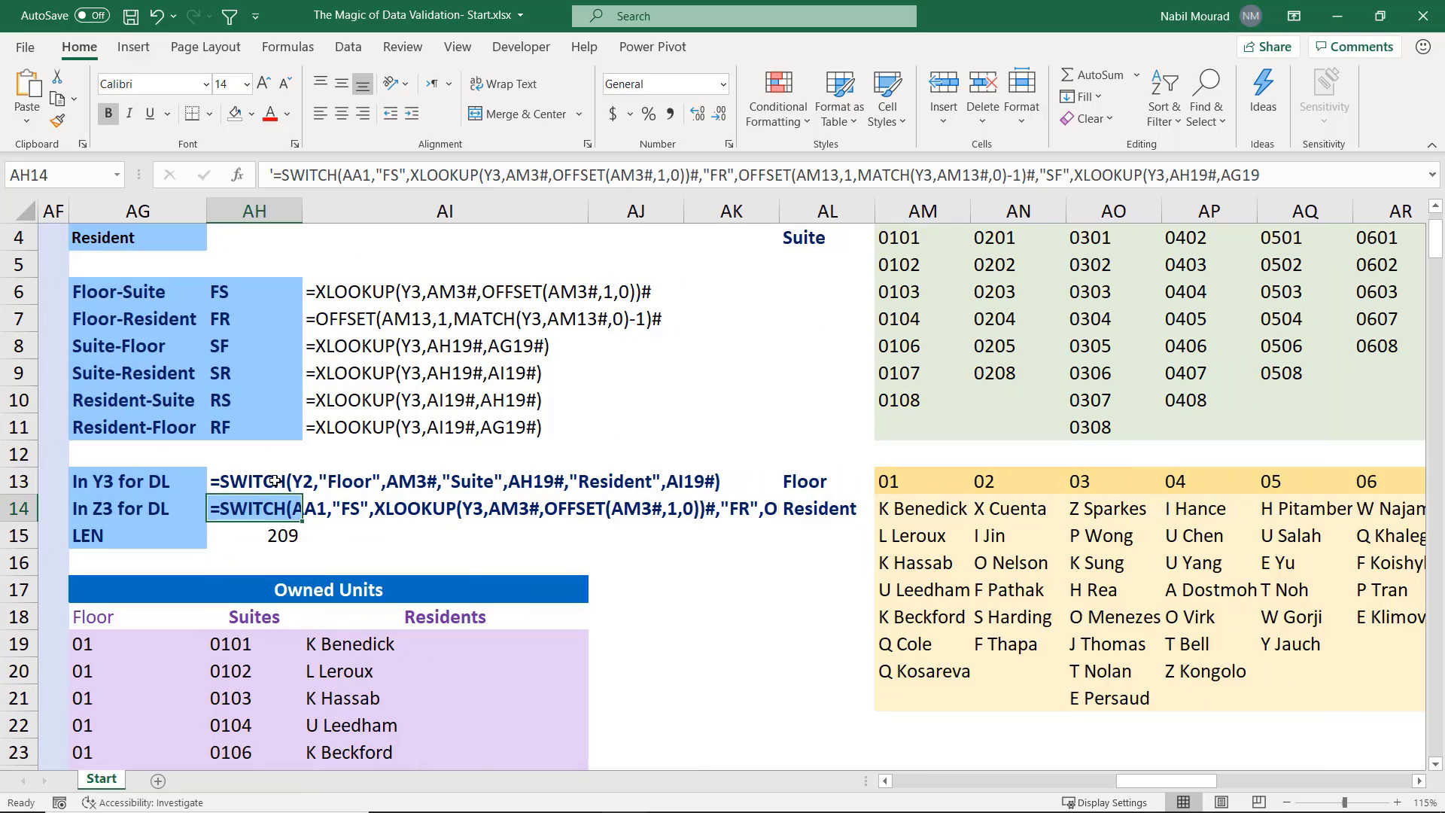
key(ctrl+shift+u)
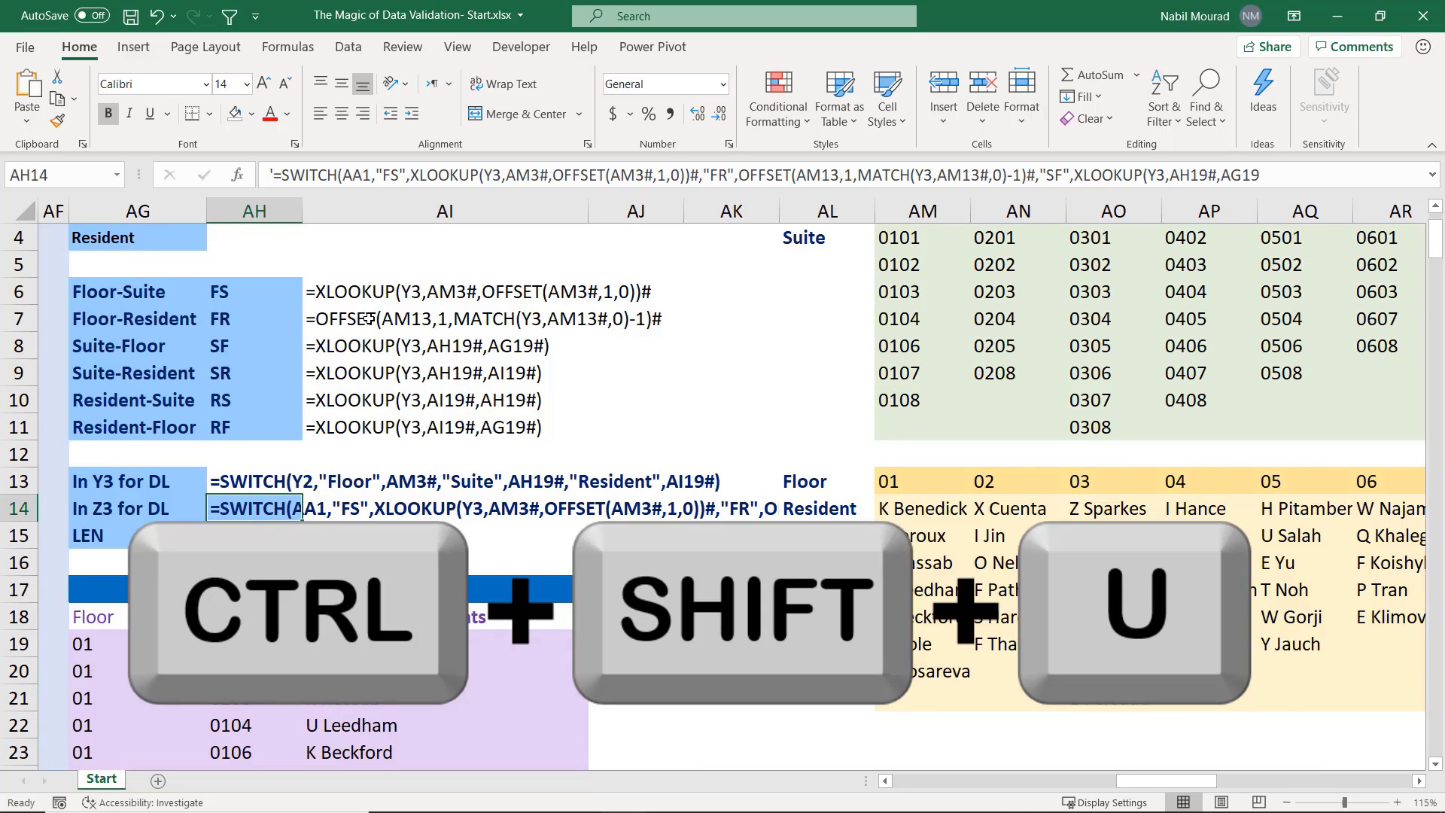
key(ctrl+shift+u)
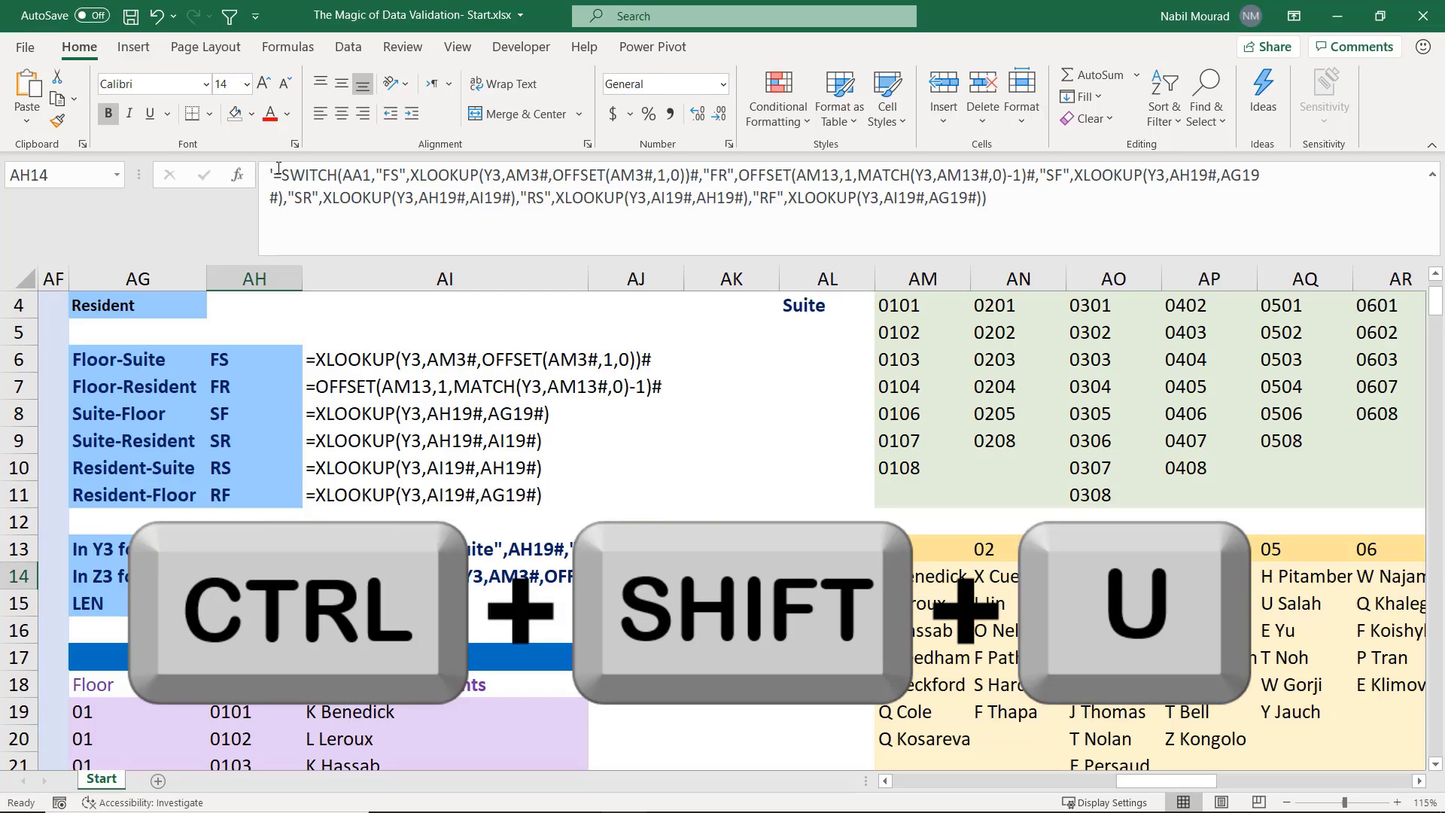
drag(276, 175, 1004, 237)
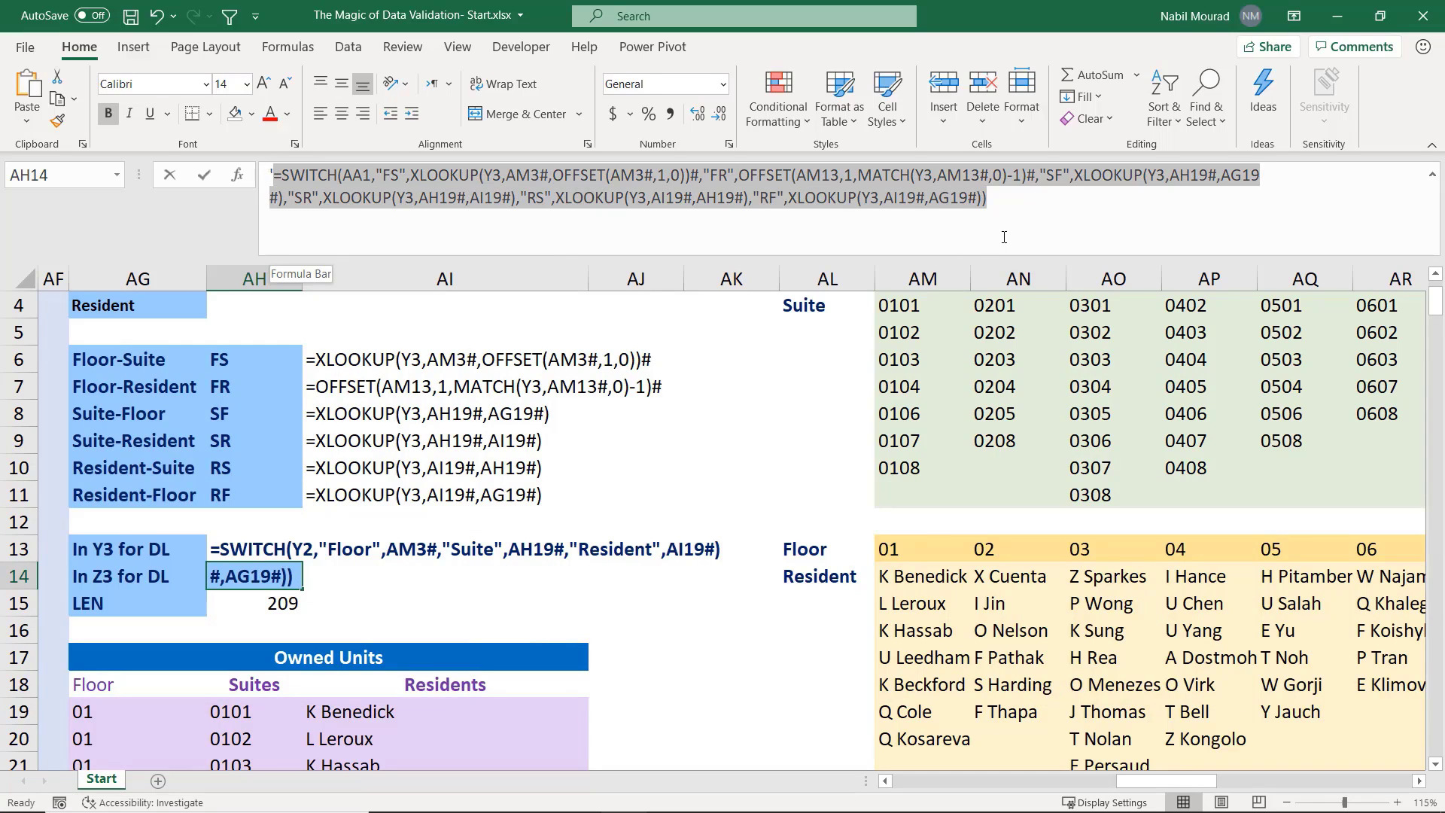
key(ctrl+c)
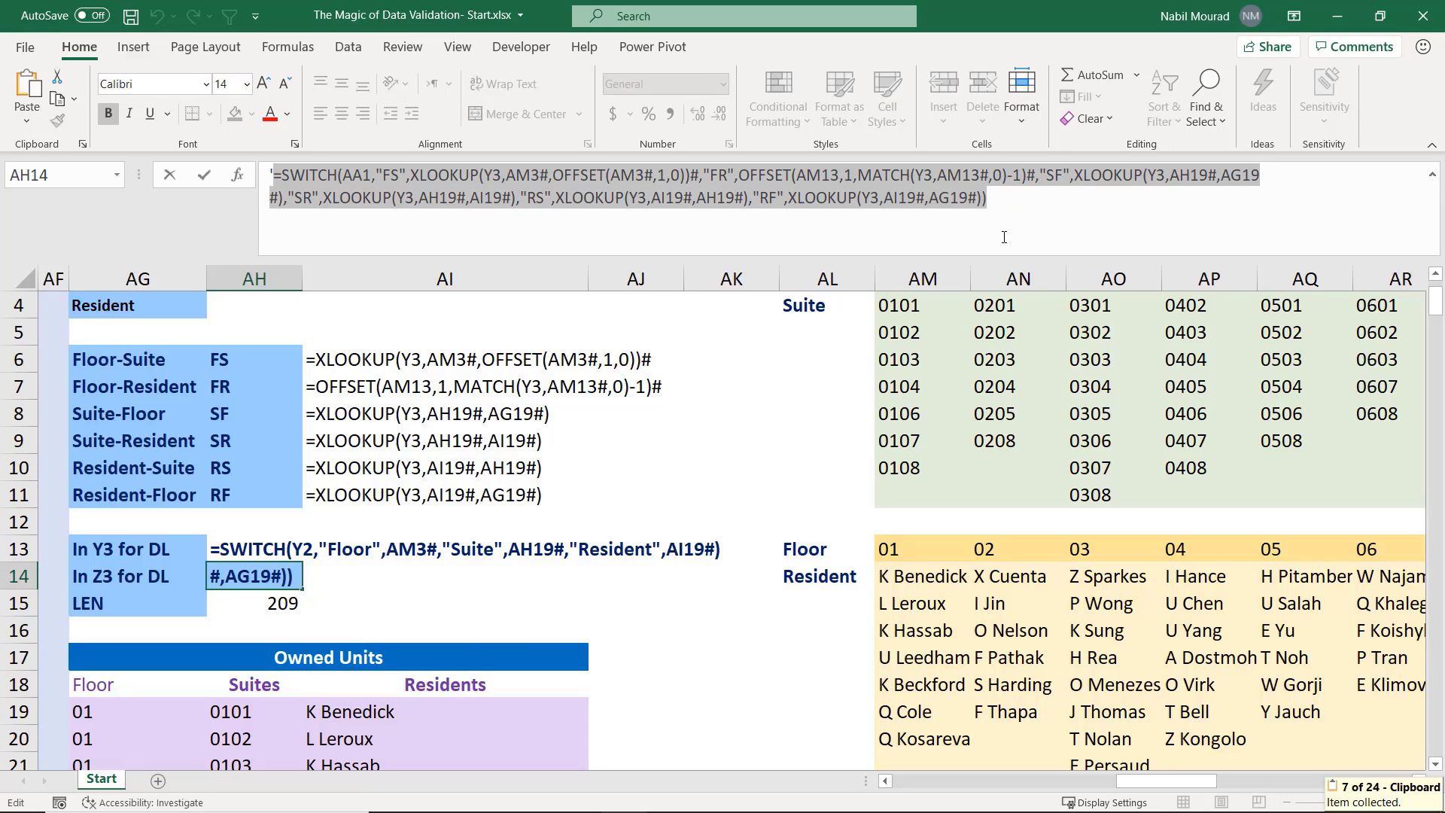
key(ctrl+shift+u)
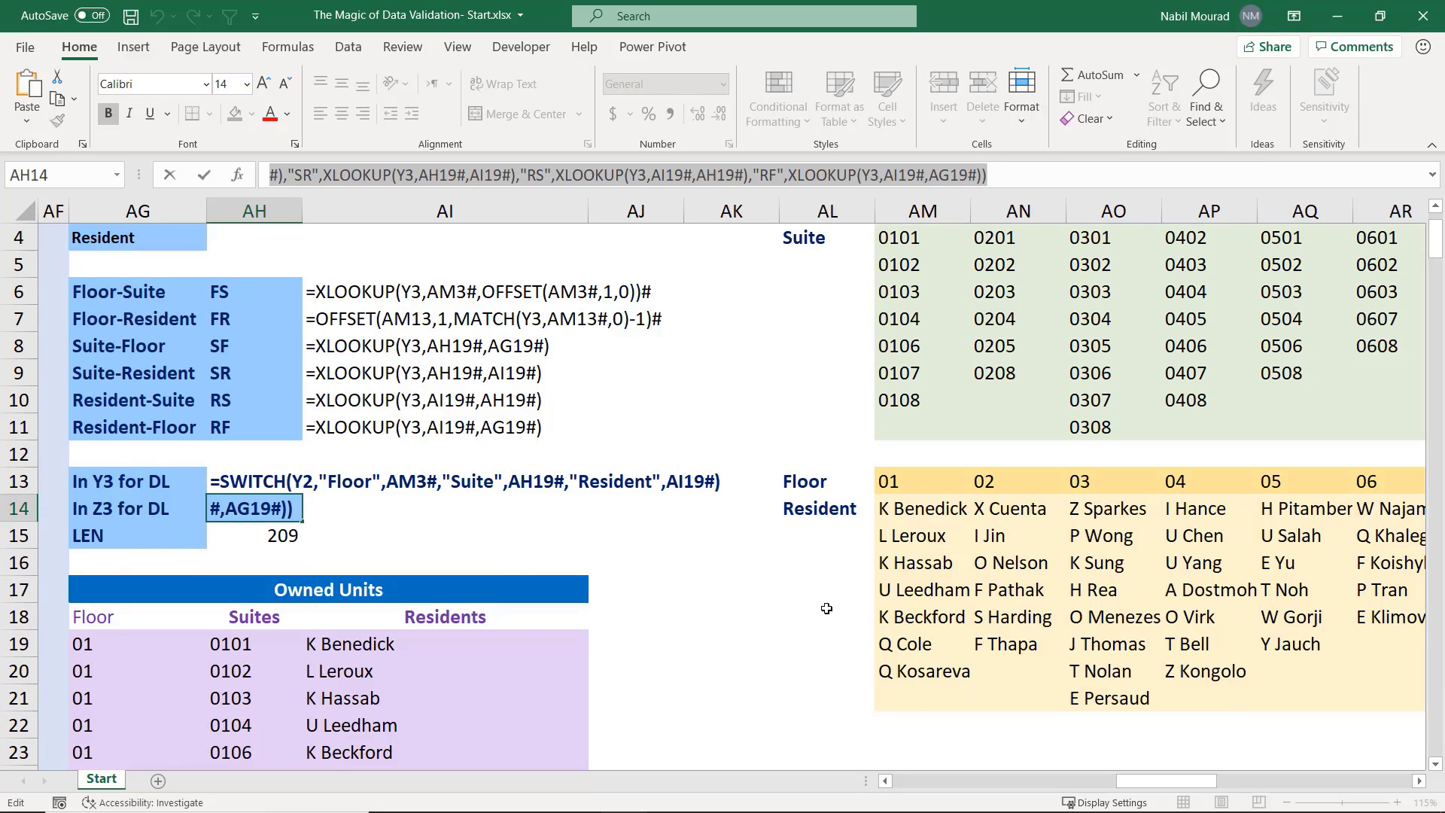
Give Z3 a list data validation with the copied SWITCH formula as its source, and pick 0103 from the resulting drop-down
drag(1166, 780, 1080, 782)
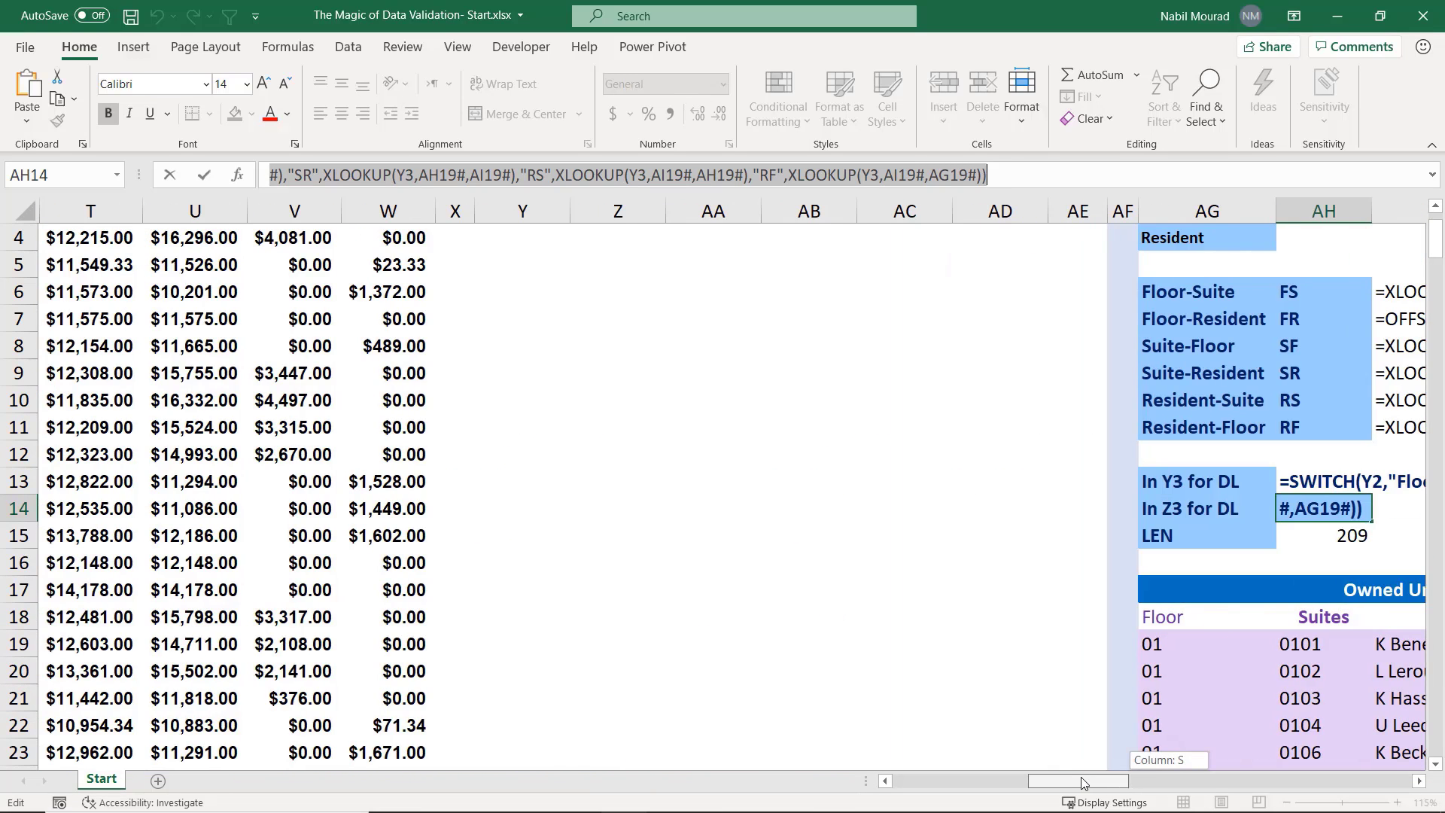
scroll(831, 474, up, 1)
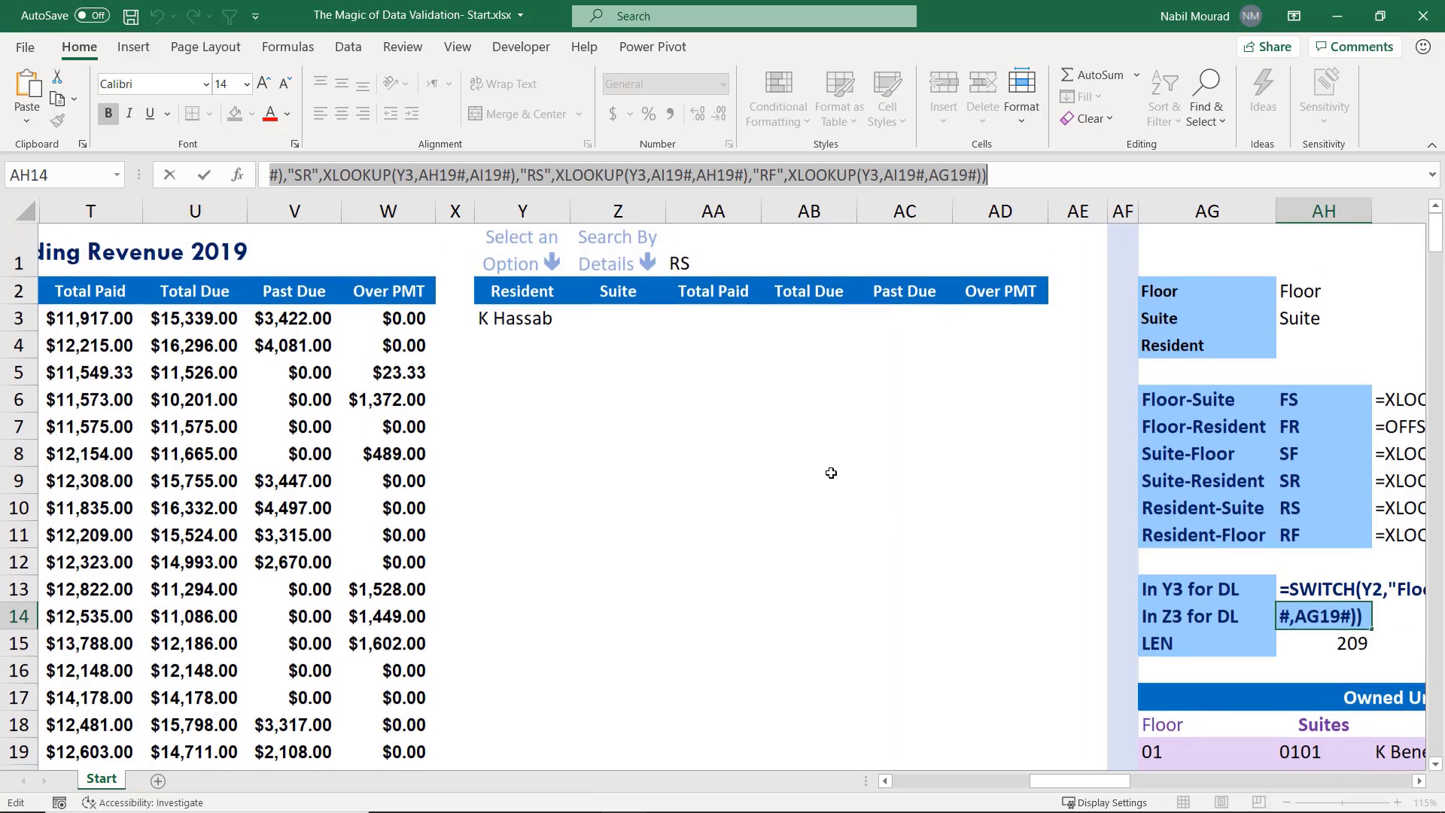
click(619, 314)
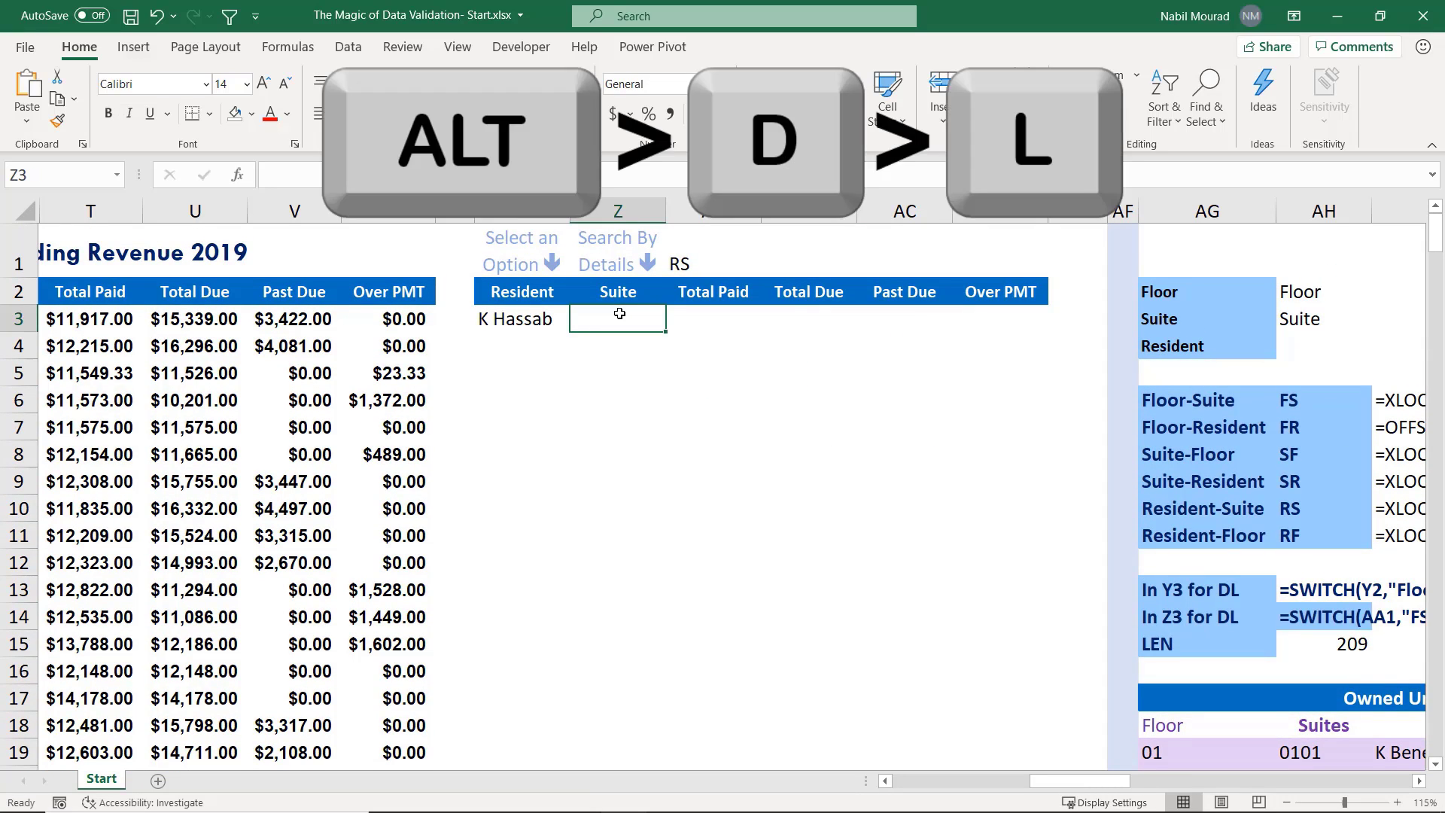
key(alt+d)
key(l)
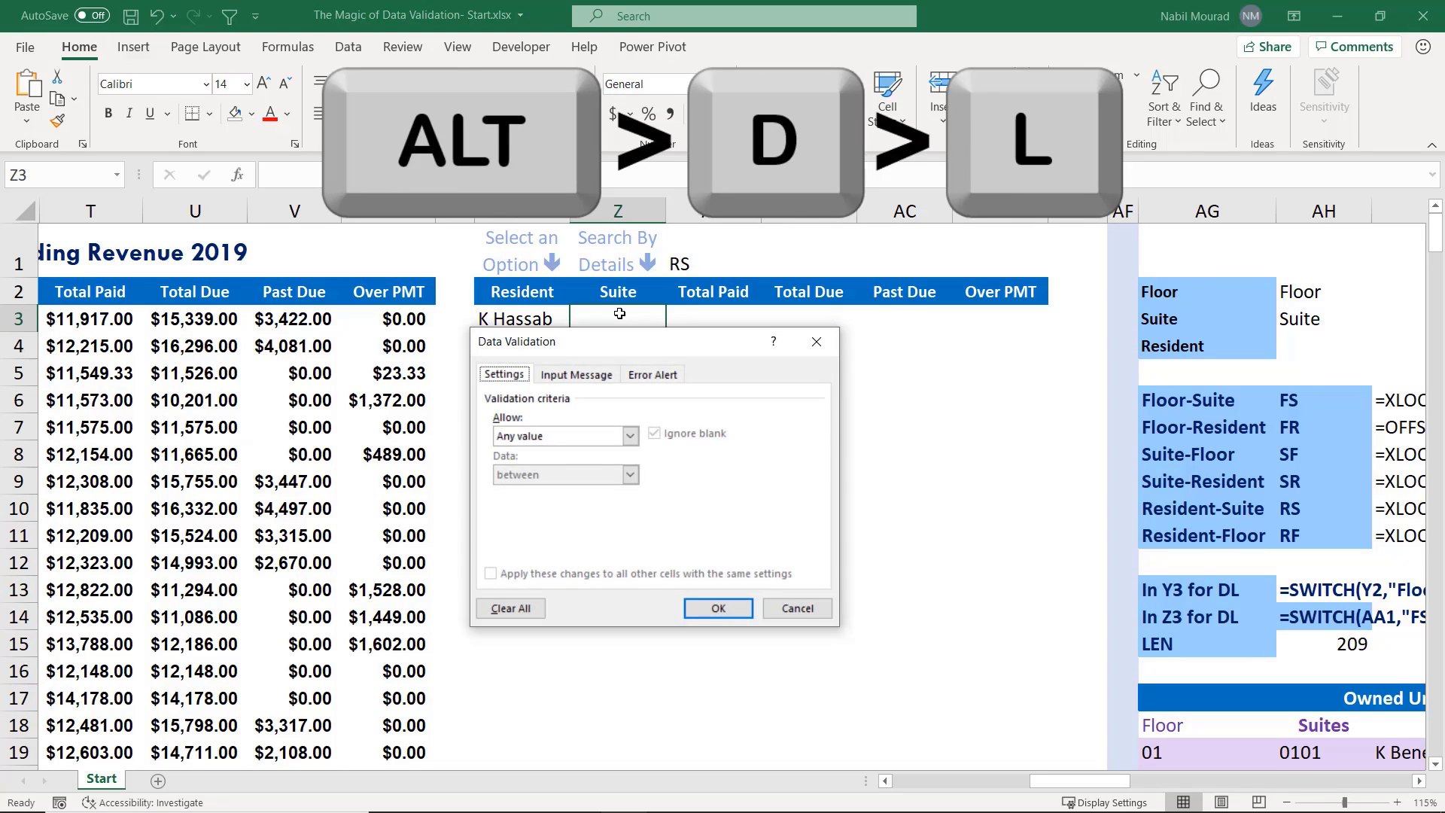
key(Tab)
key(l)
key(Tab)
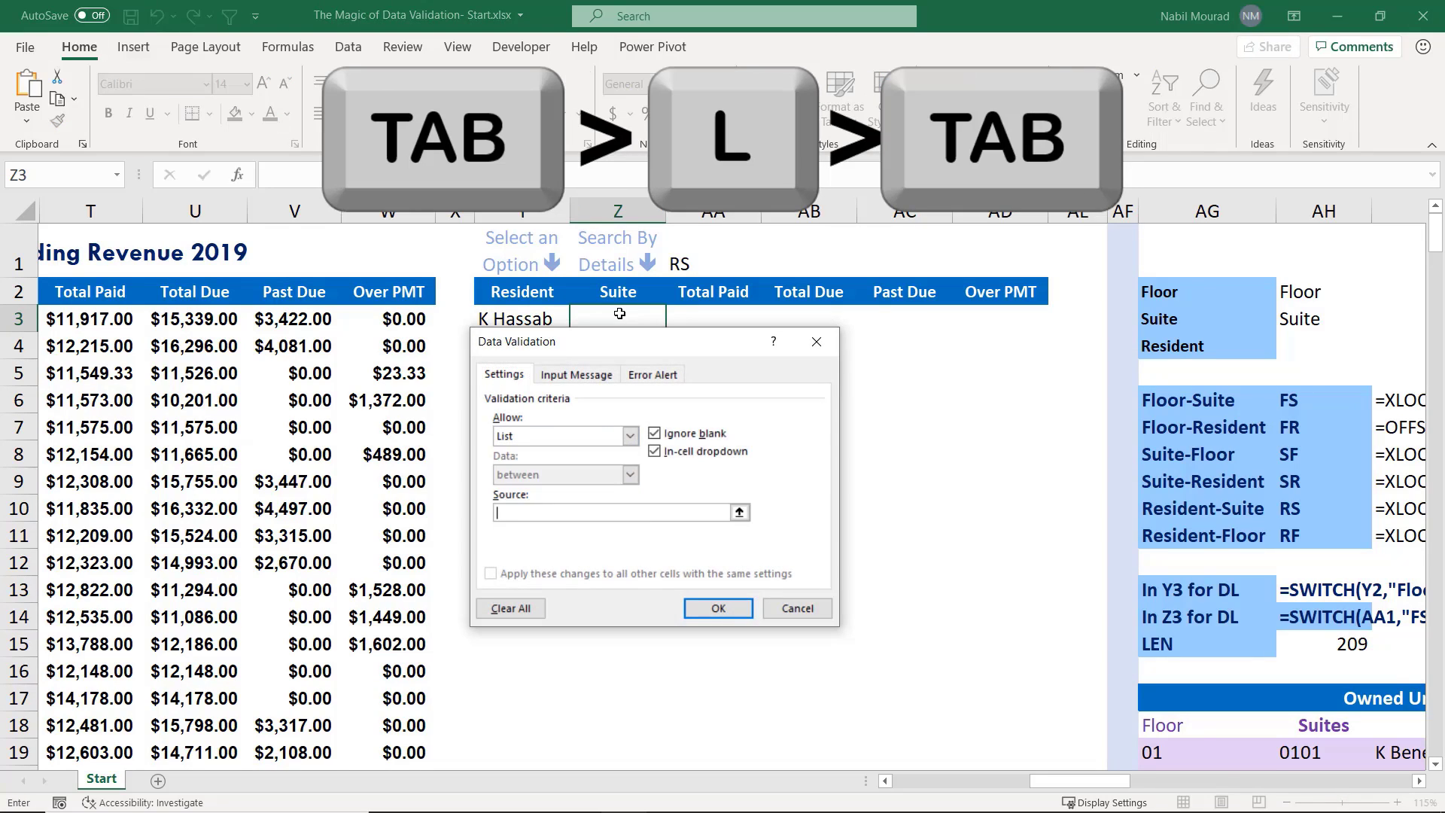
key(ctrl+v)
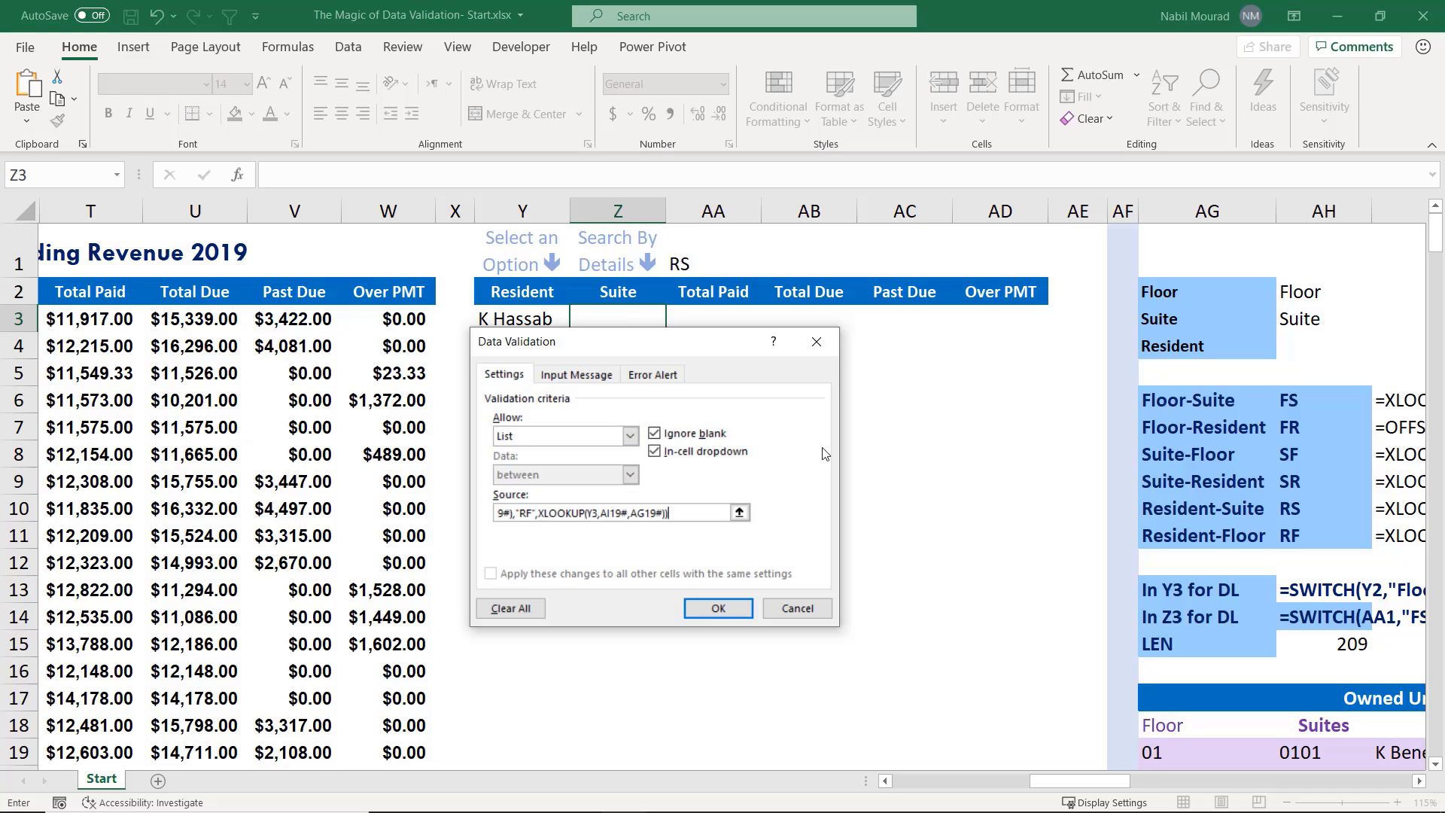
click(708, 615)
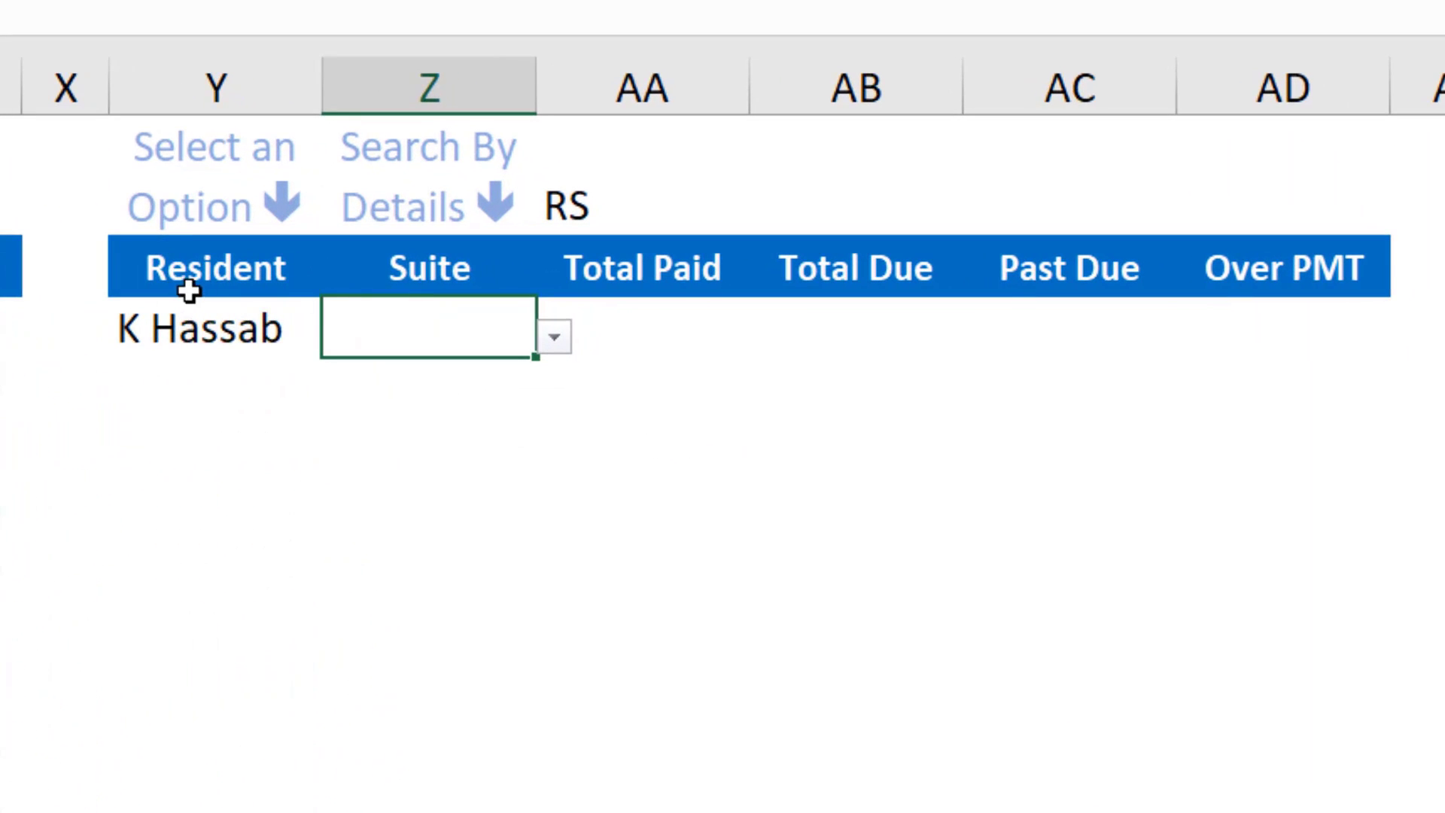
click(559, 336)
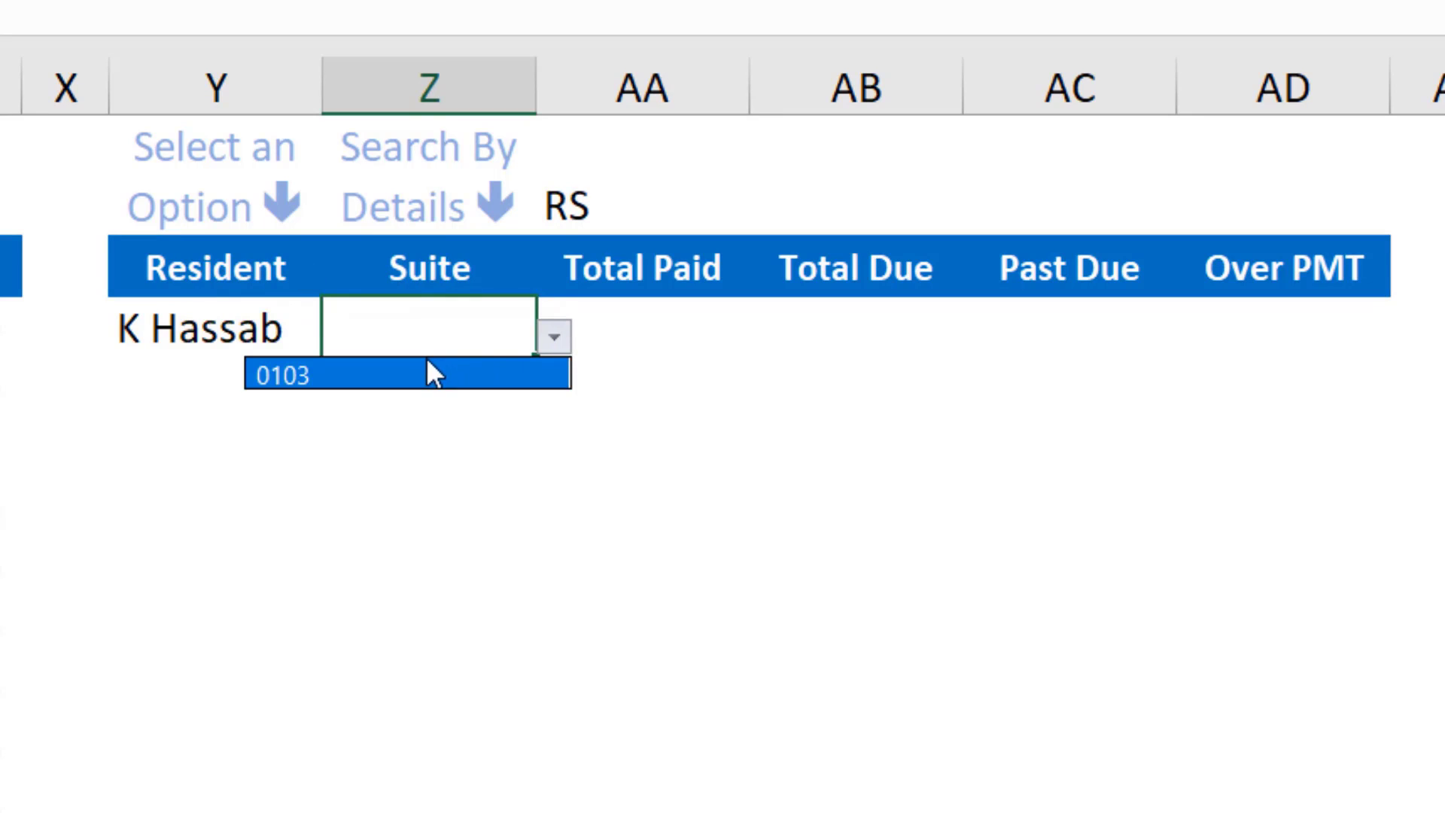
click(410, 376)
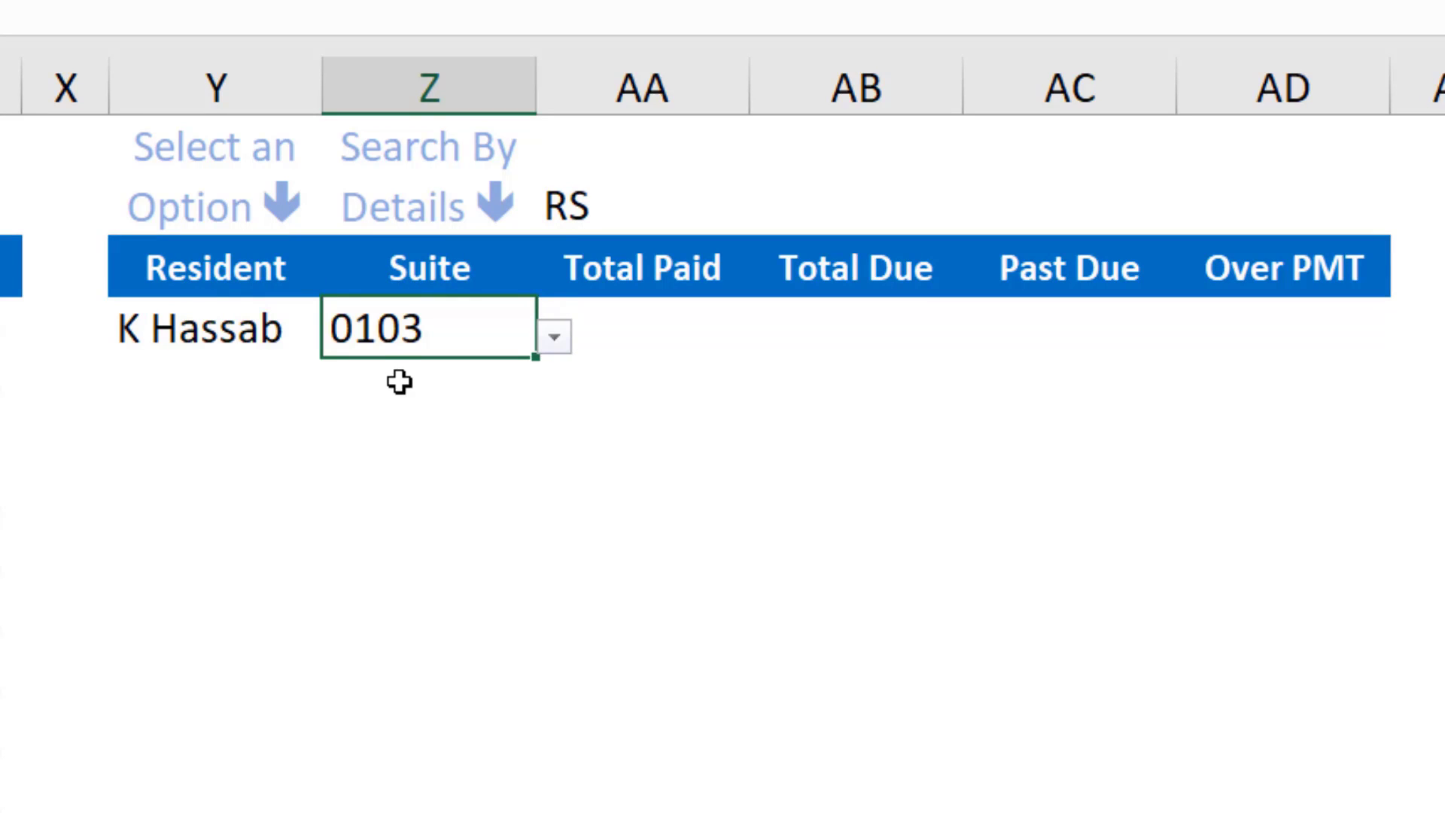
Set the search option in Y2 to Floor and choose floor 01 in Y3
click(247, 268)
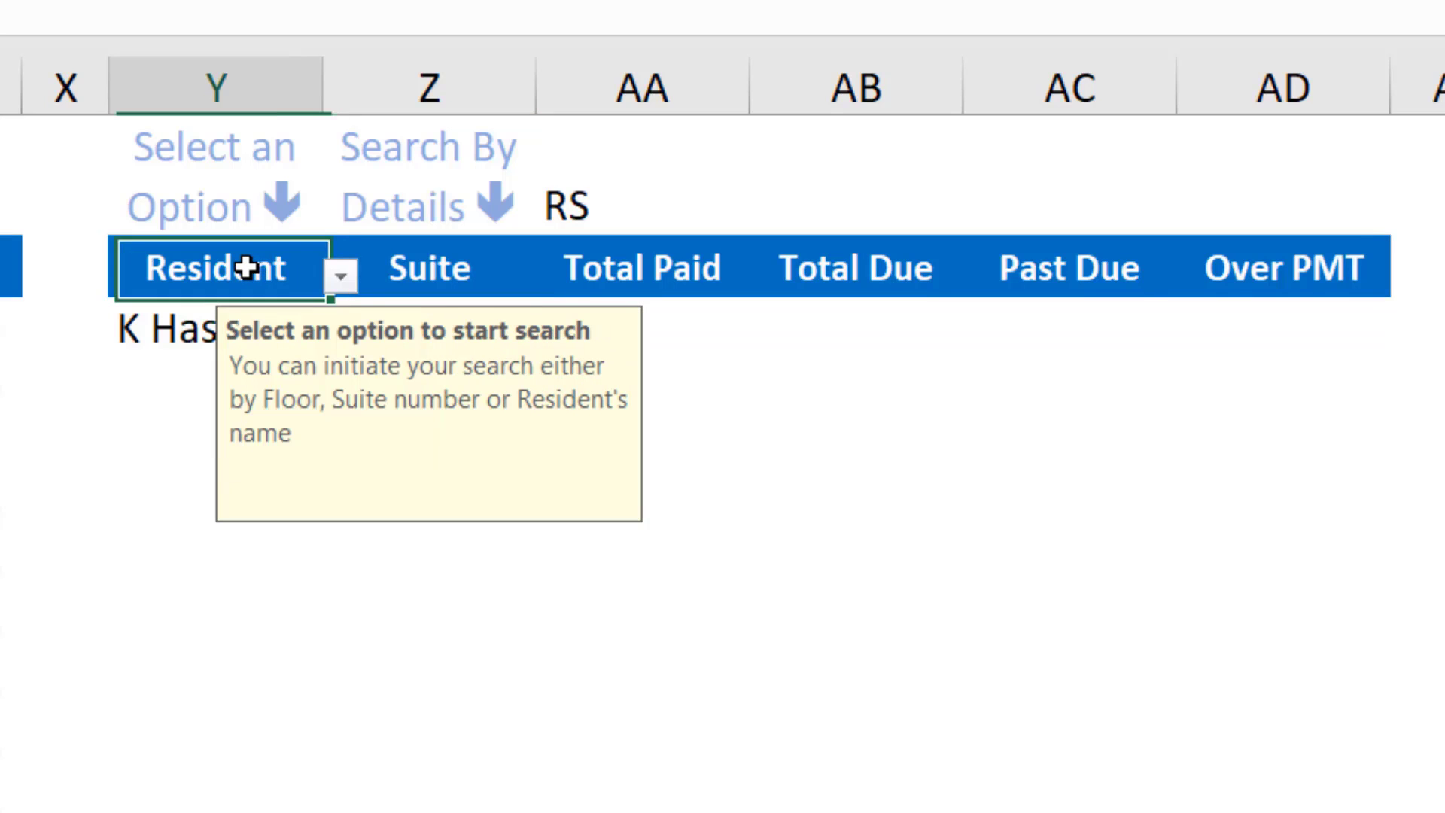
click(340, 276)
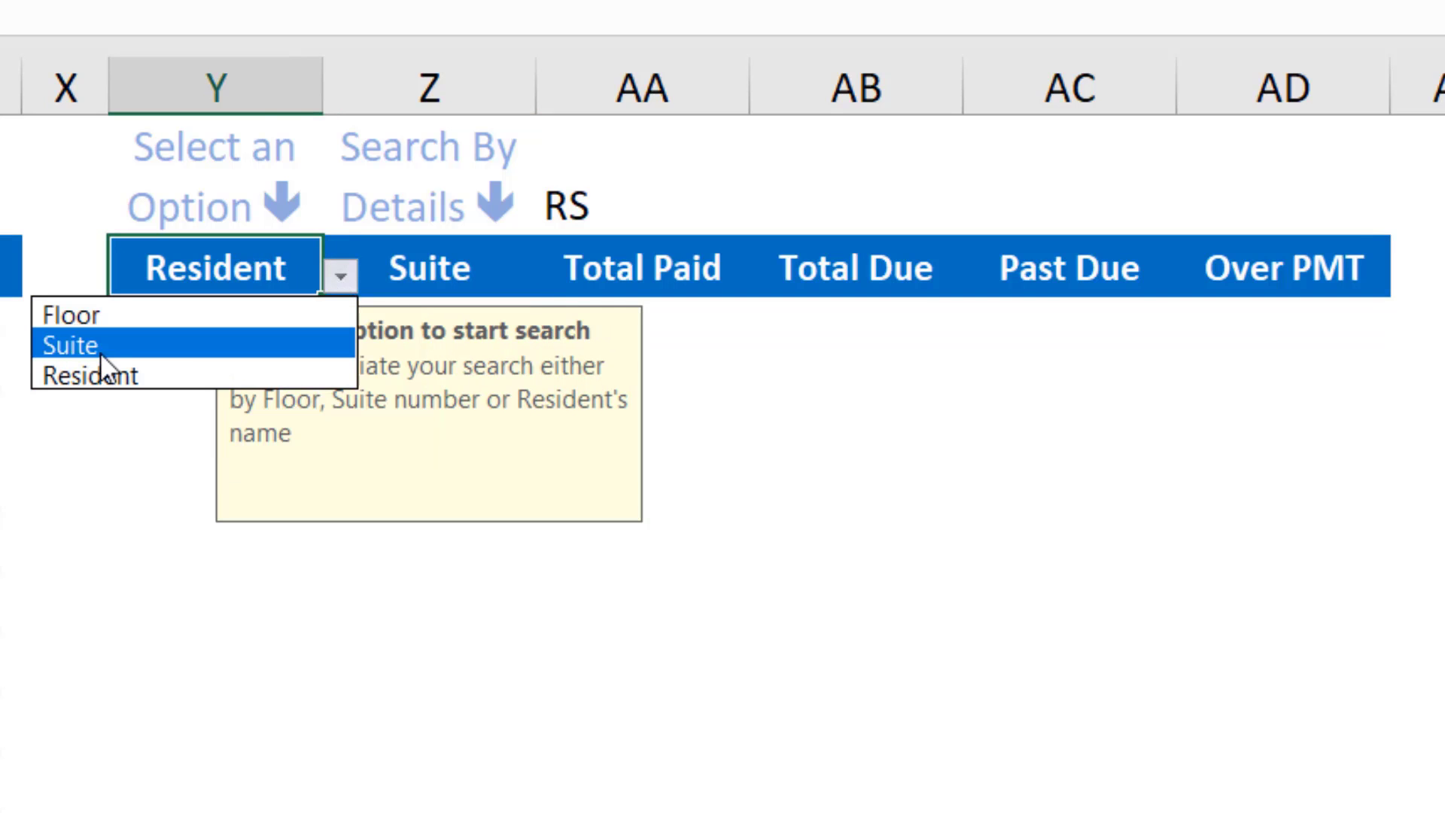
click(102, 314)
click(218, 329)
click(341, 339)
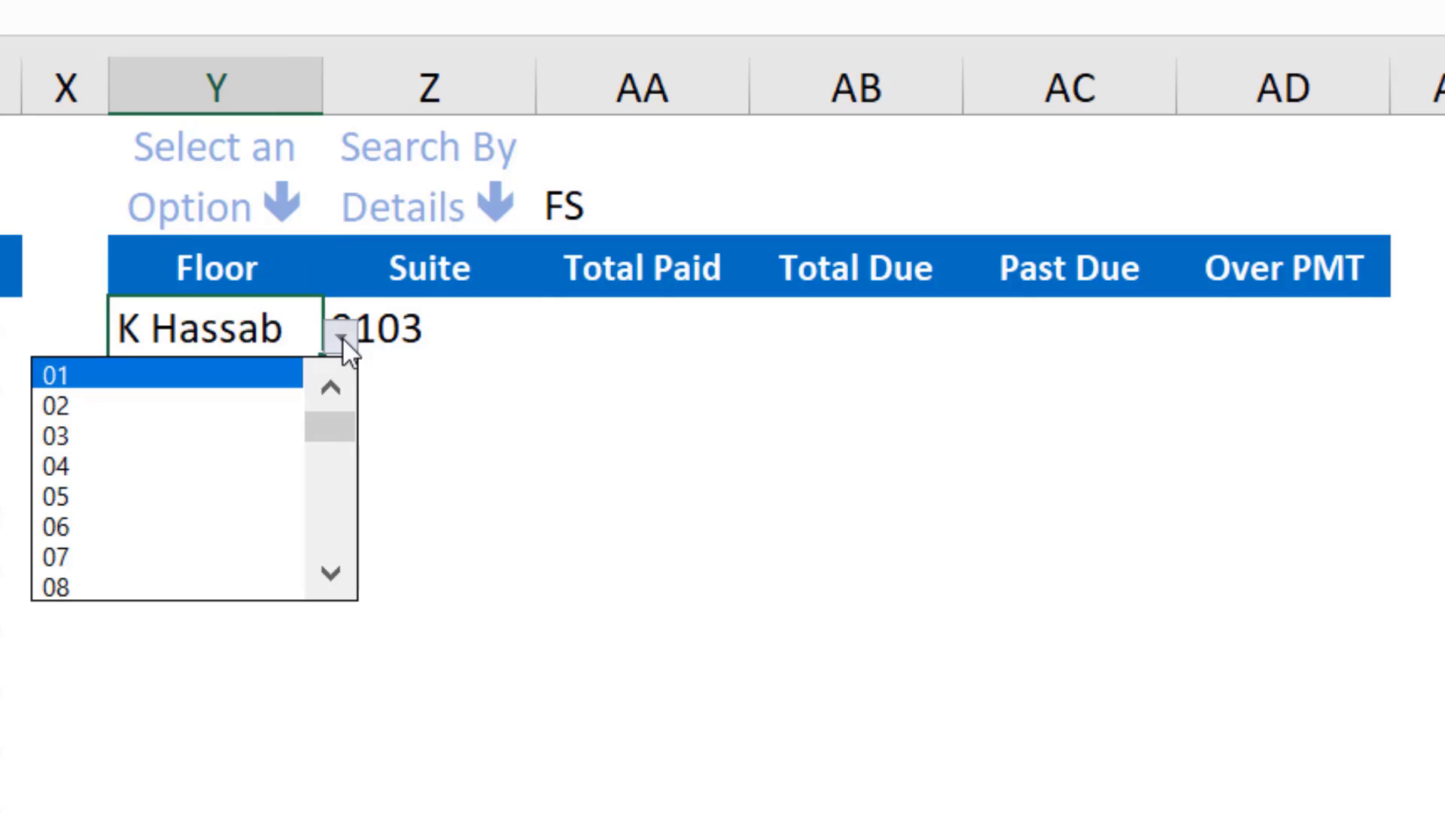
click(100, 384)
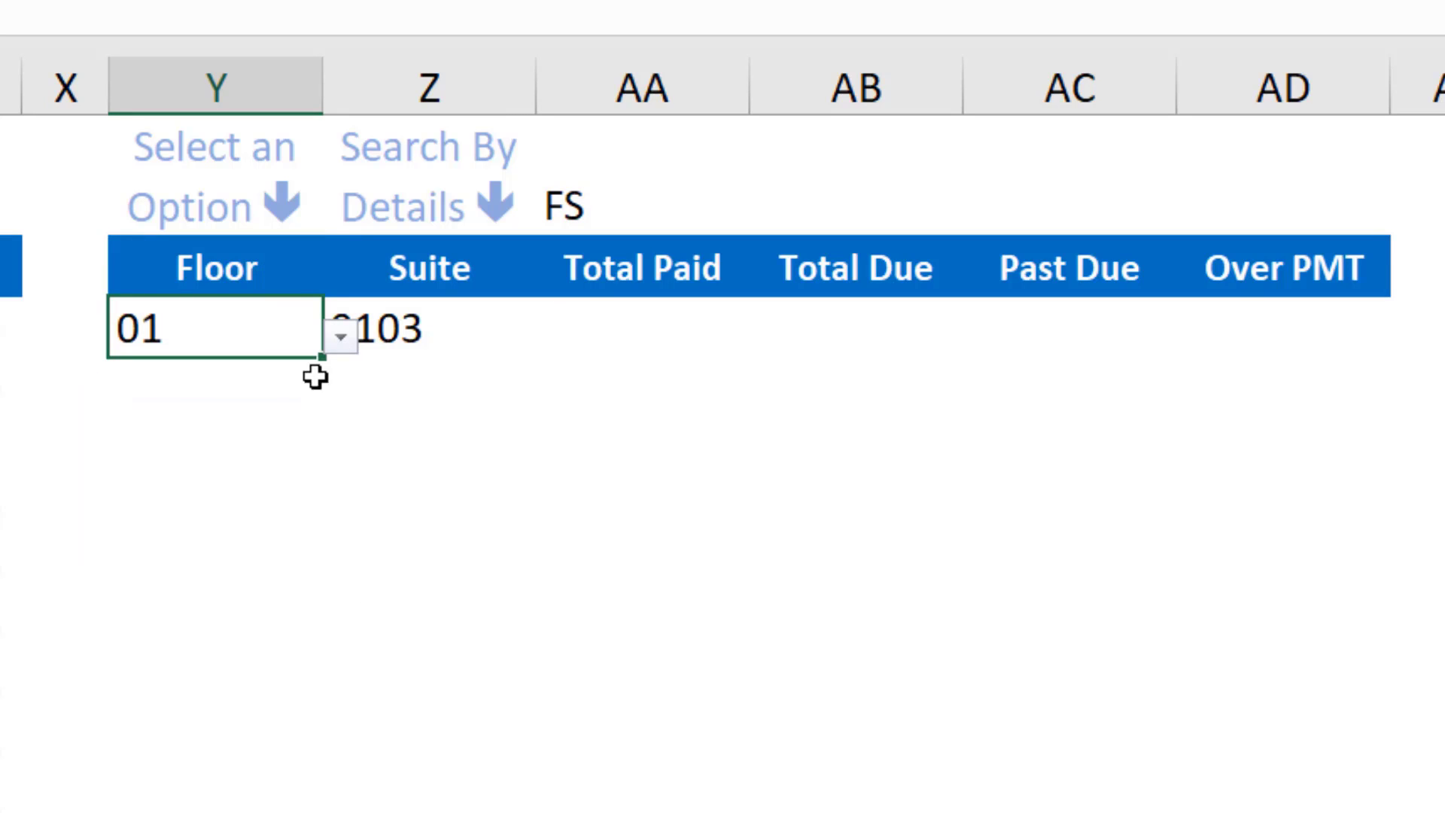
Check the suites offered for floor 01 in Z3's drop-down list and choose 0104
click(423, 319)
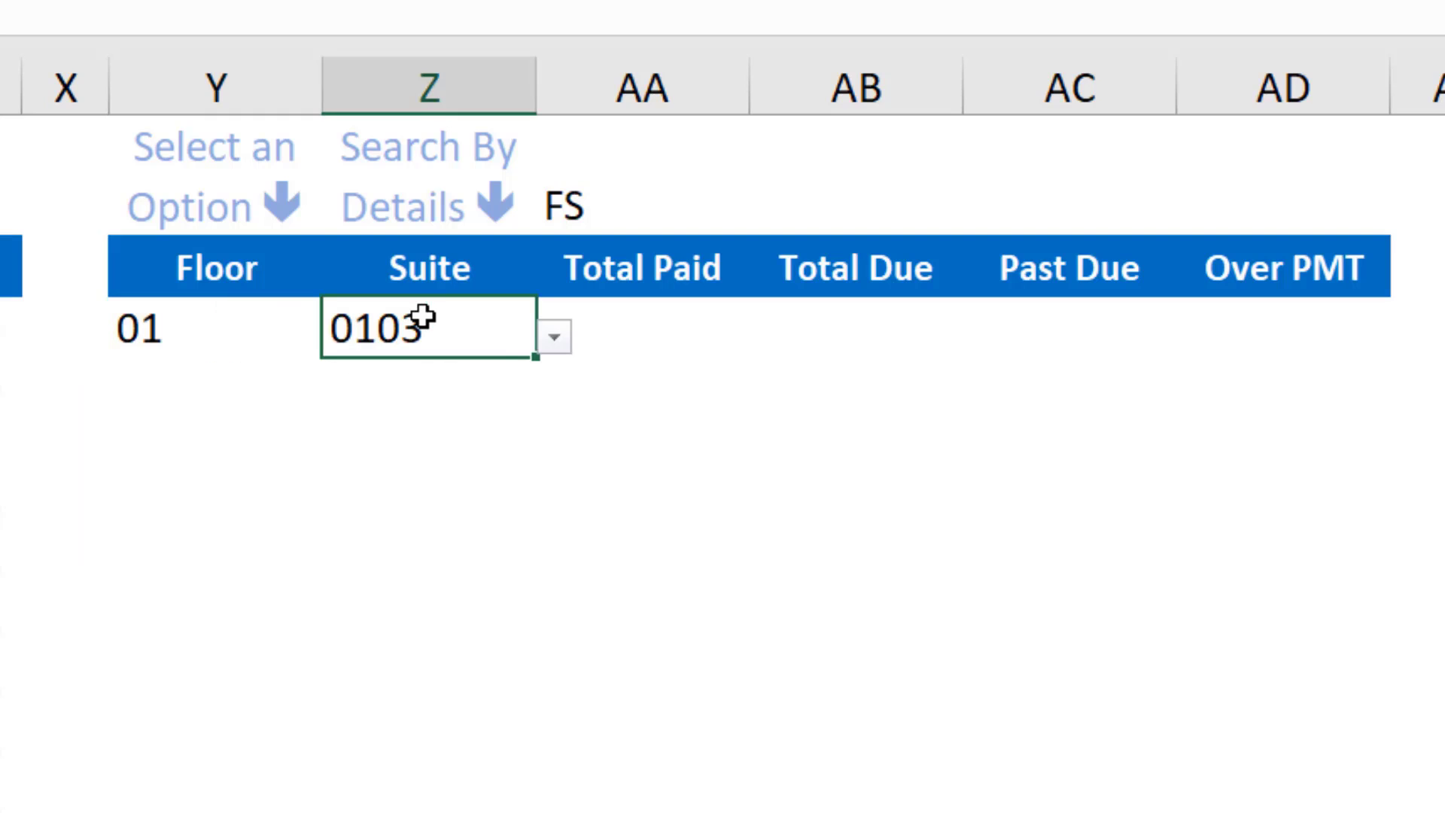
click(555, 336)
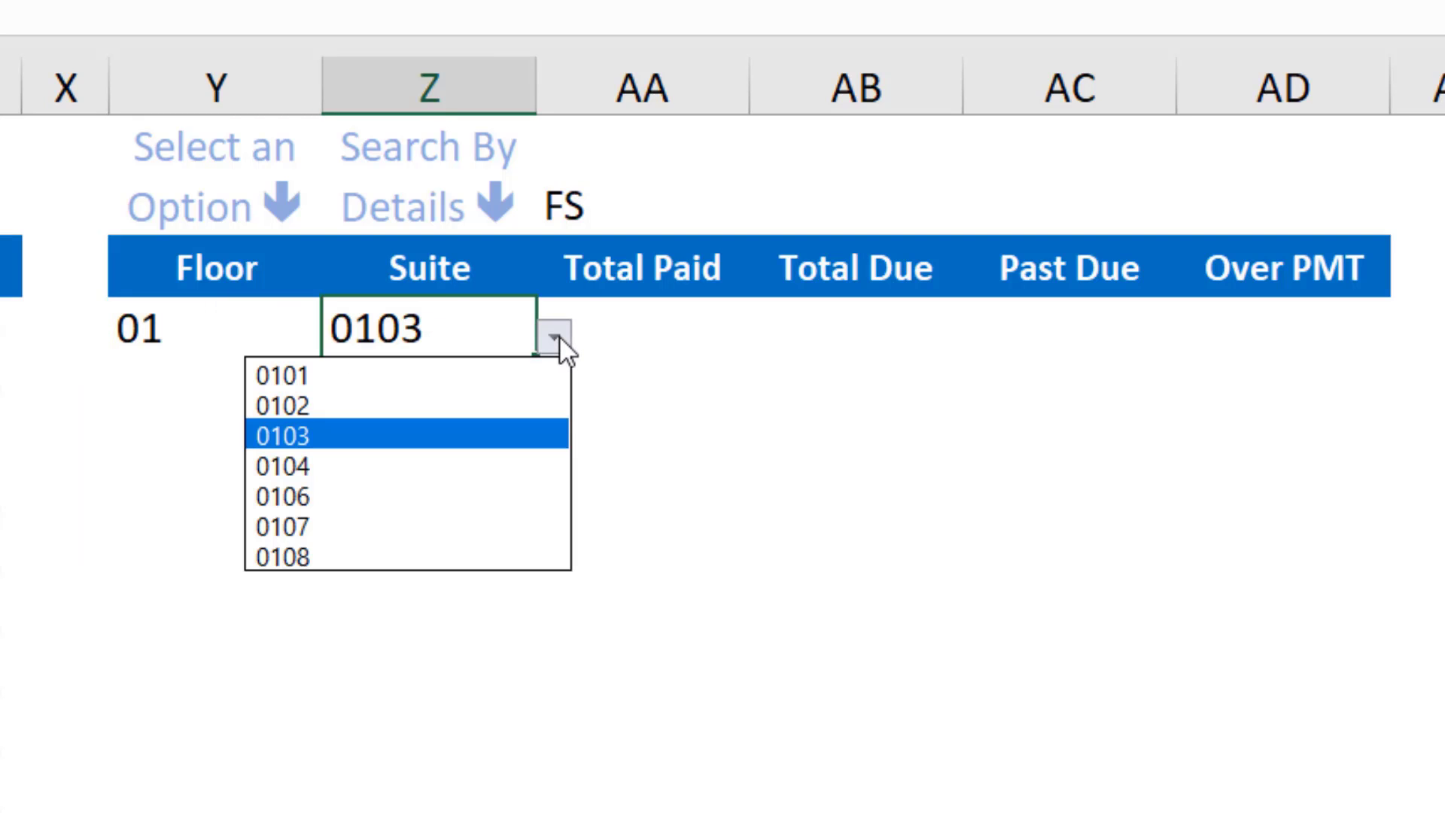
click(559, 337)
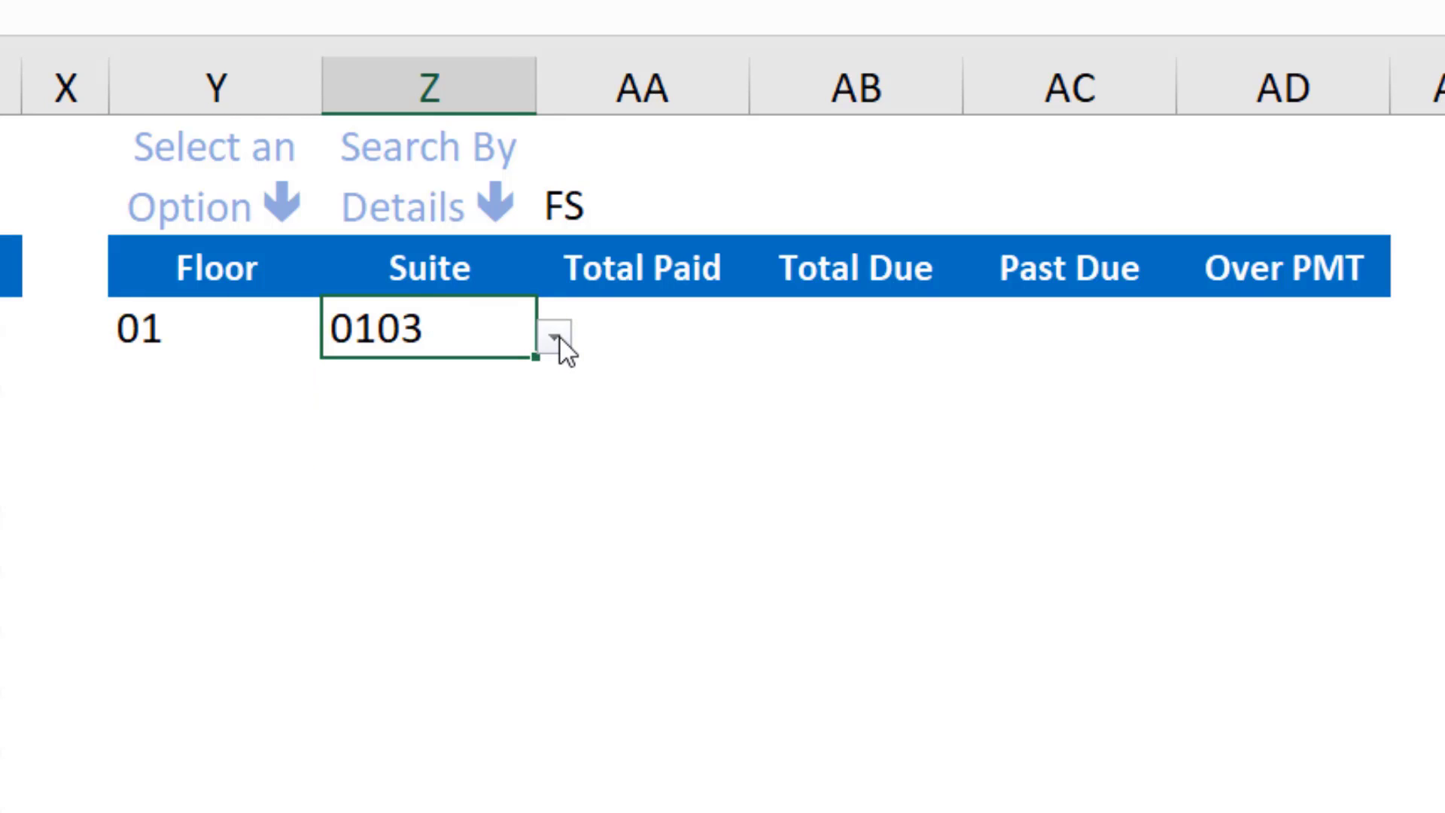
click(559, 336)
click(278, 467)
Change the floor in Y3 to 04 and check which suites Z3's drop-down list offers
click(281, 336)
click(345, 341)
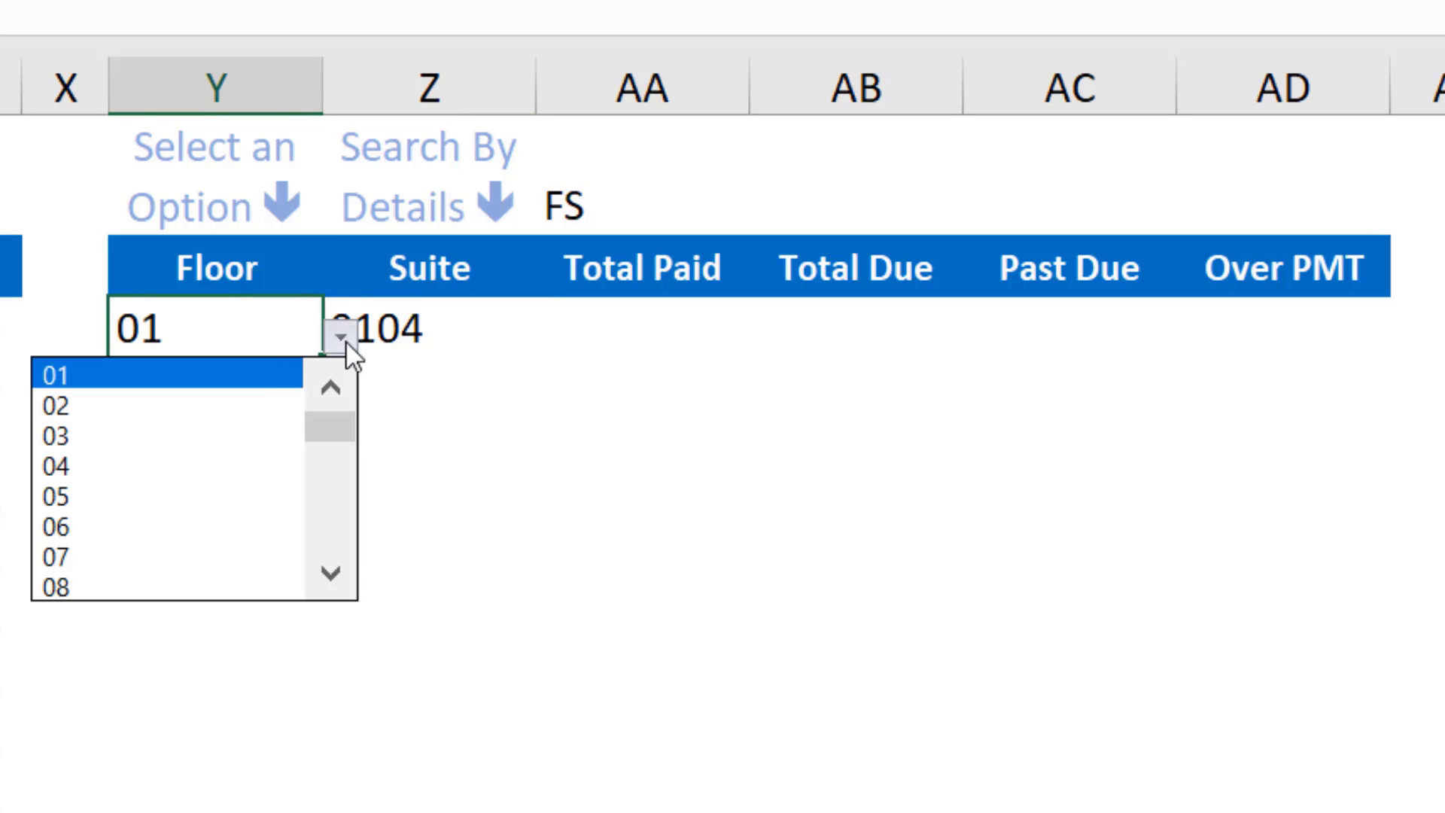
click(116, 459)
click(453, 325)
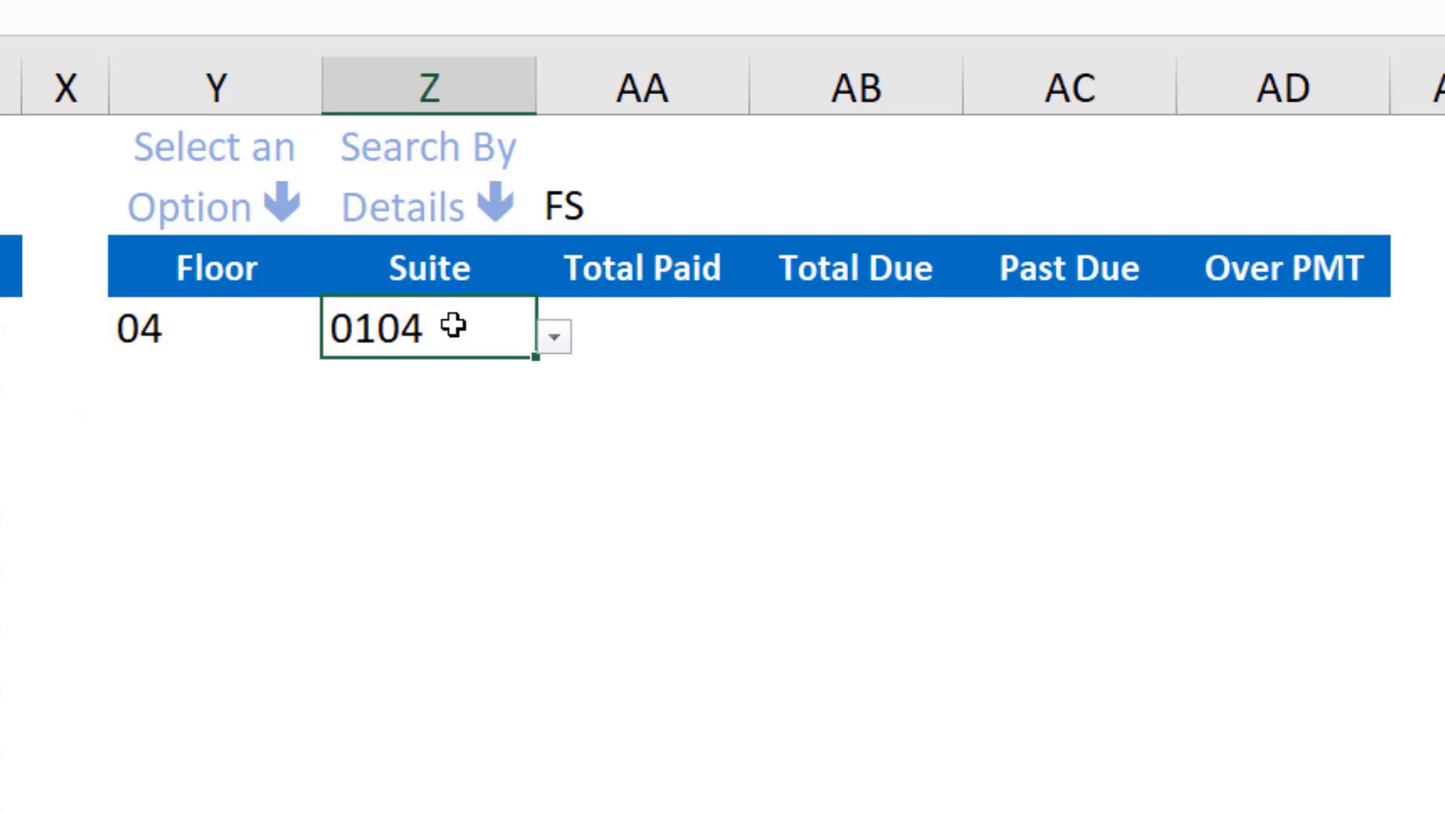
click(556, 337)
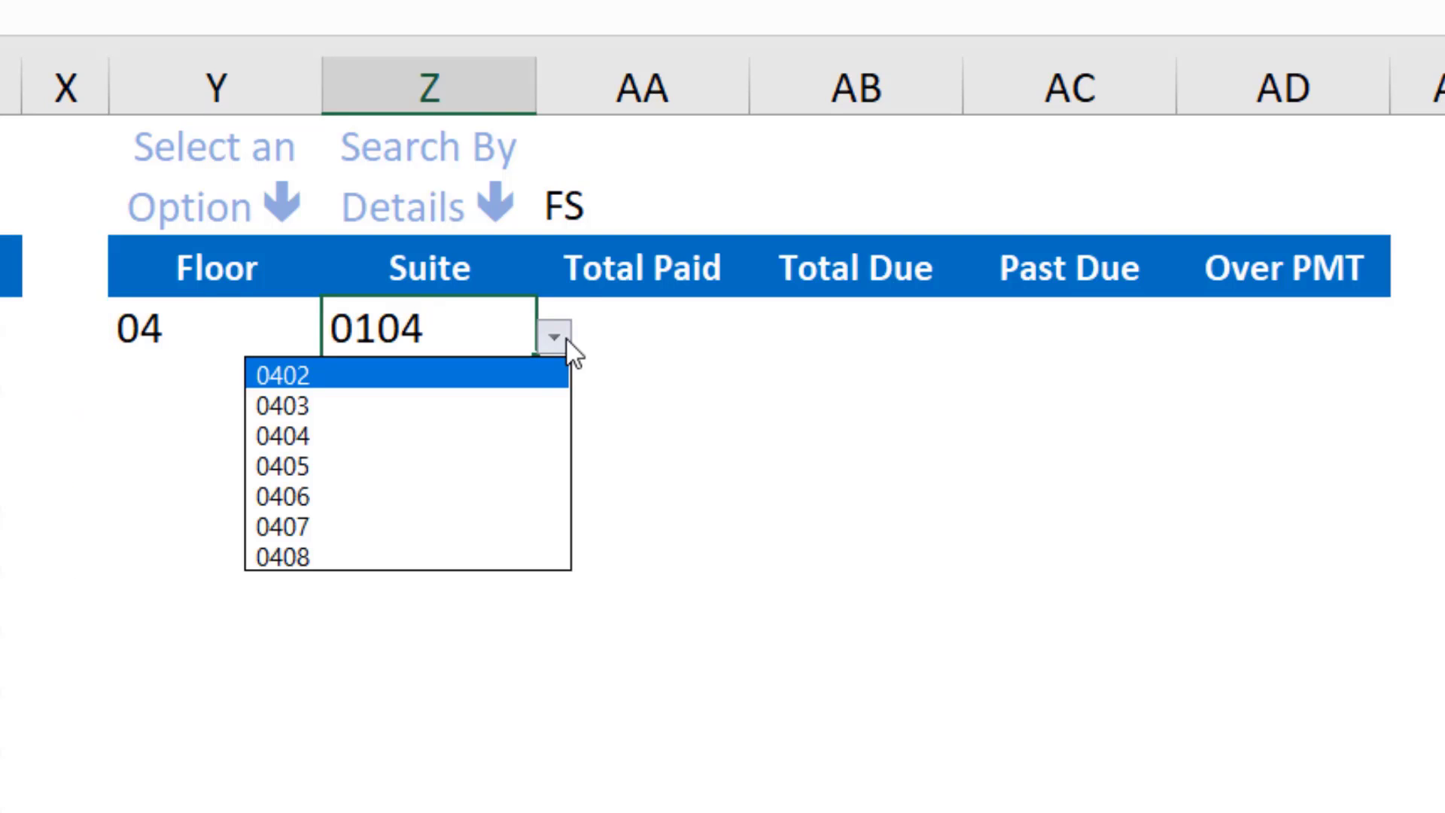
click(566, 337)
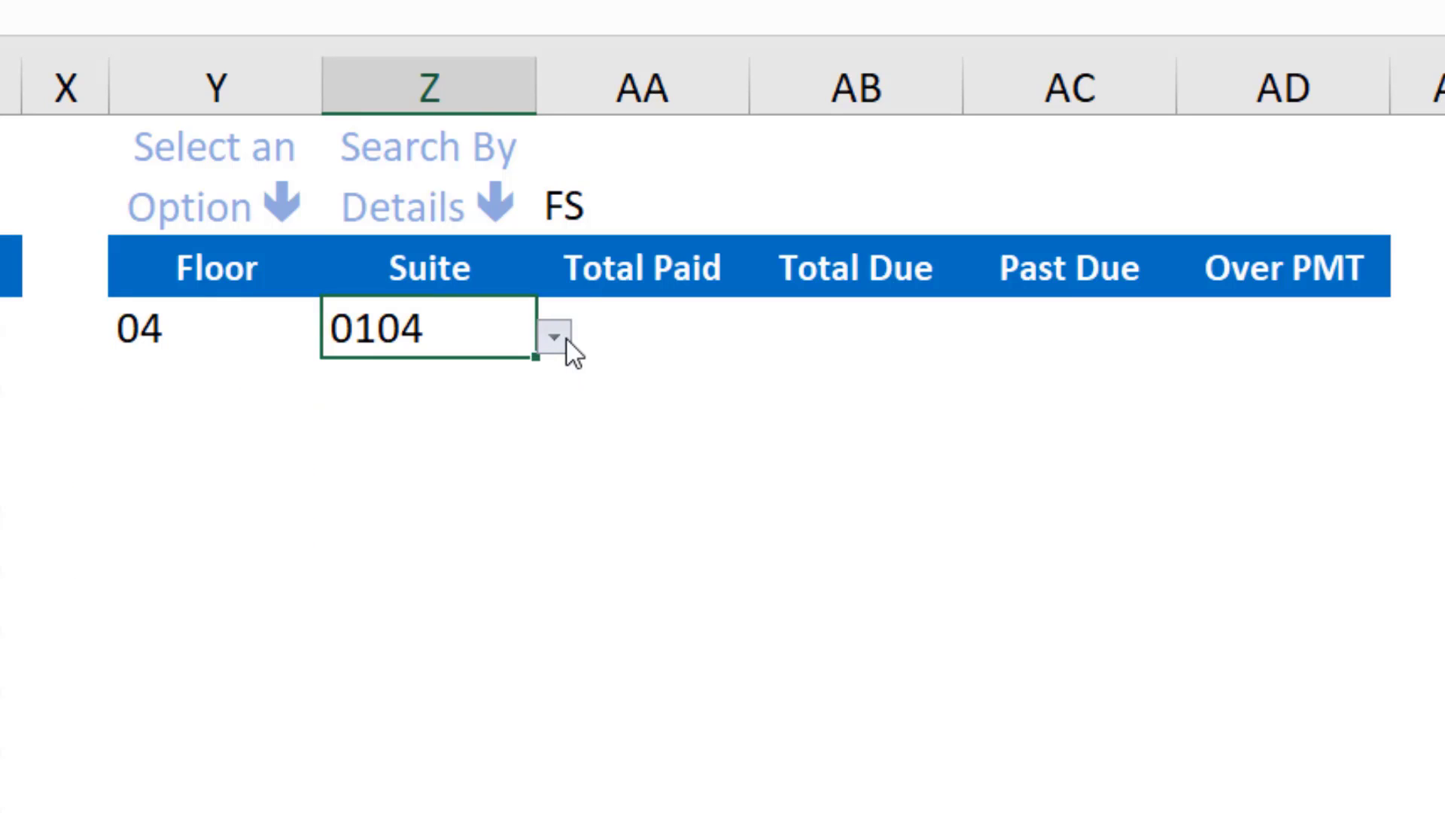
Set the search detail in Z2 to Resident and choose the second resident from the drop-down list in Z3
click(468, 274)
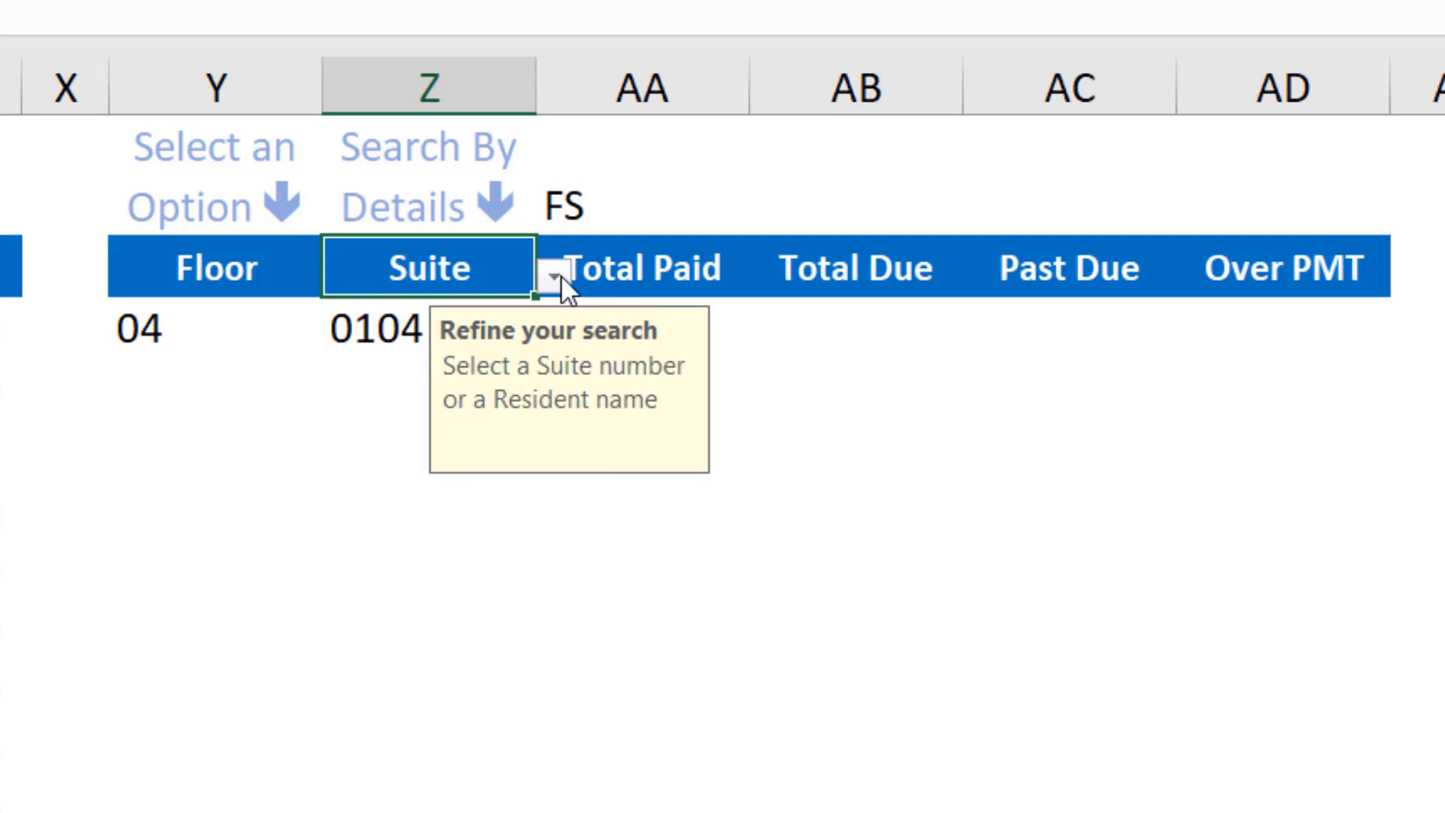
click(557, 278)
click(421, 348)
click(421, 351)
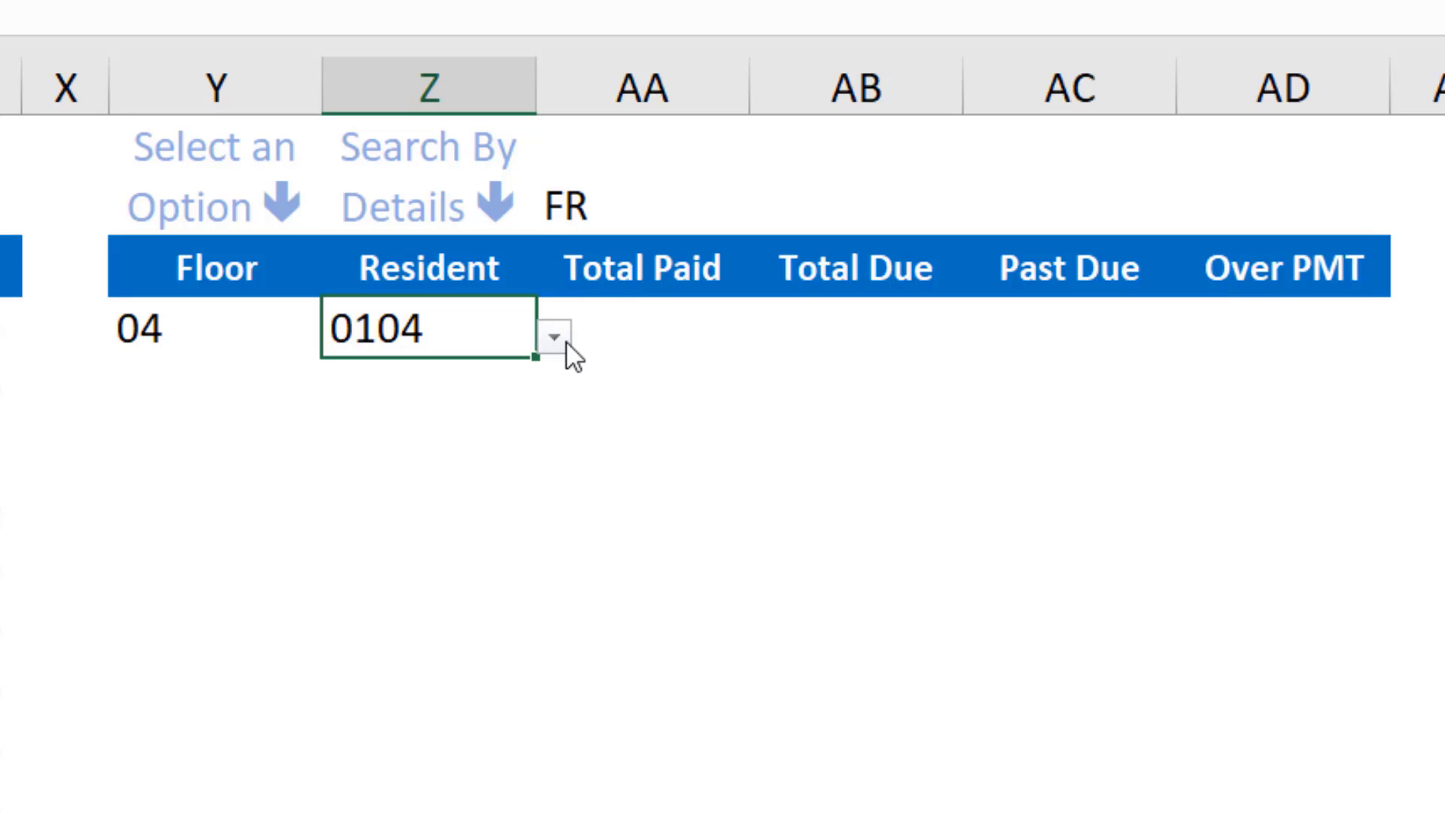
click(566, 342)
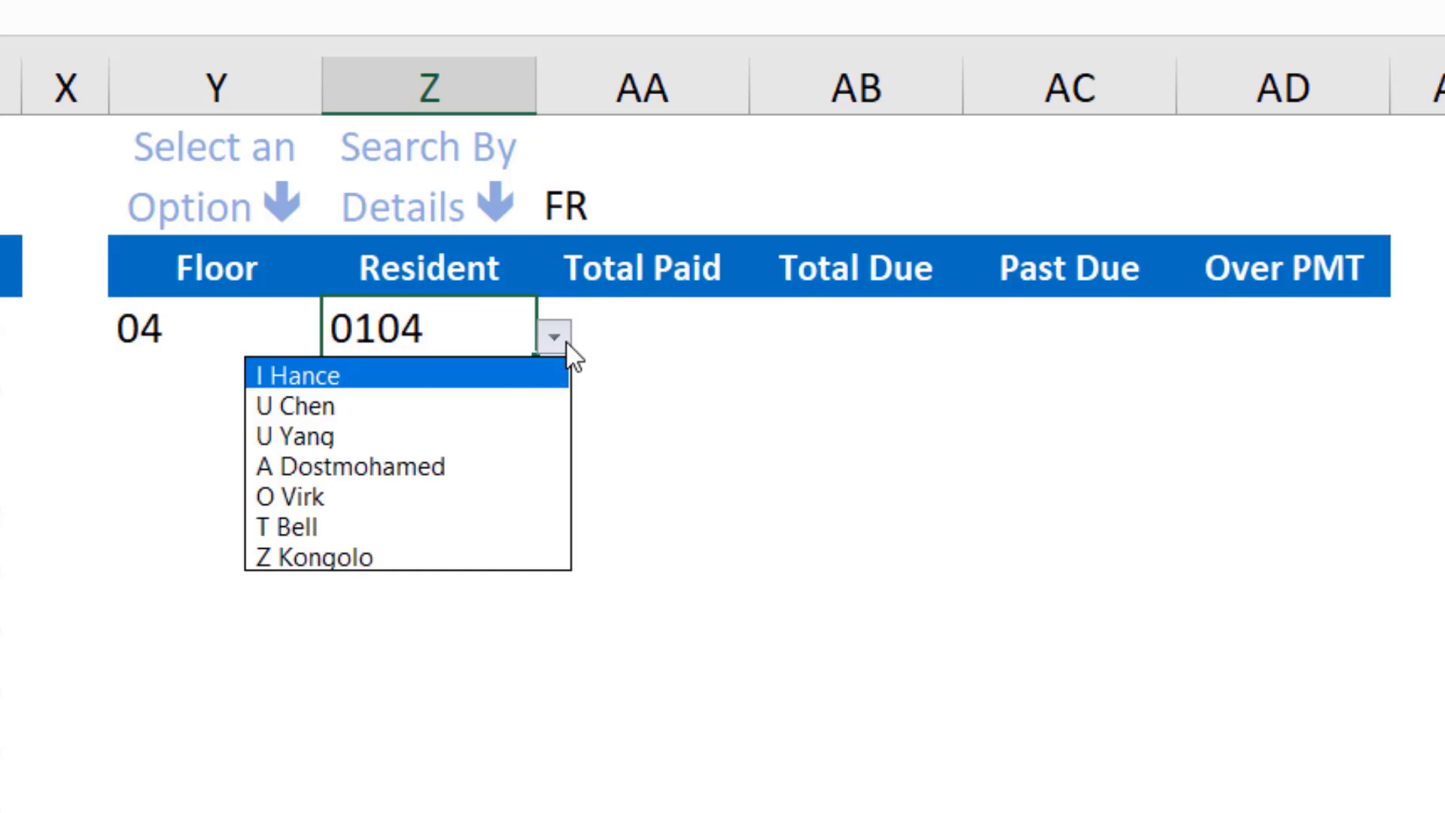
click(304, 411)
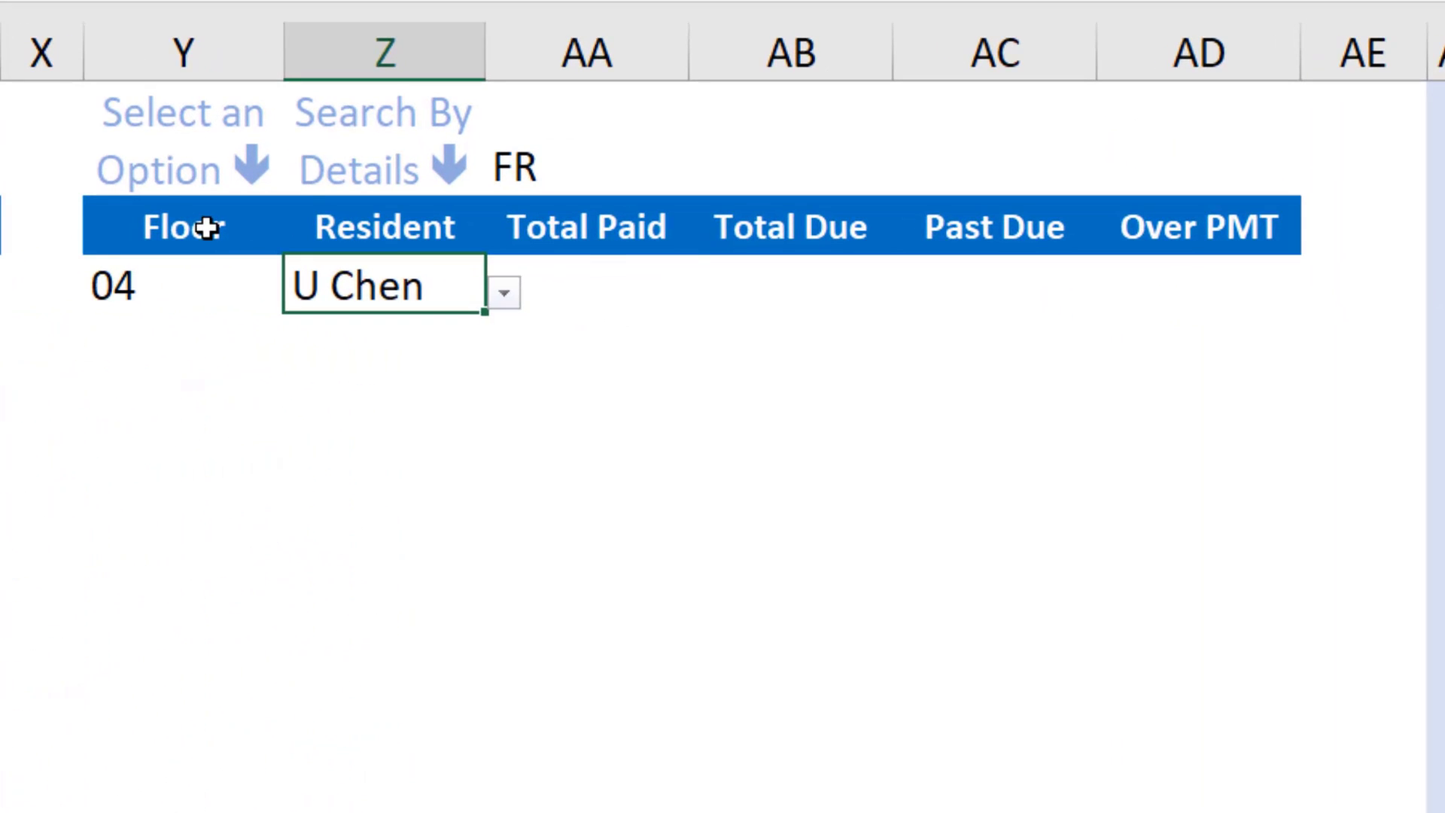
Change the search option in Y2 to Suite, leaving the entries in Y3 and Z3 as they are
click(206, 227)
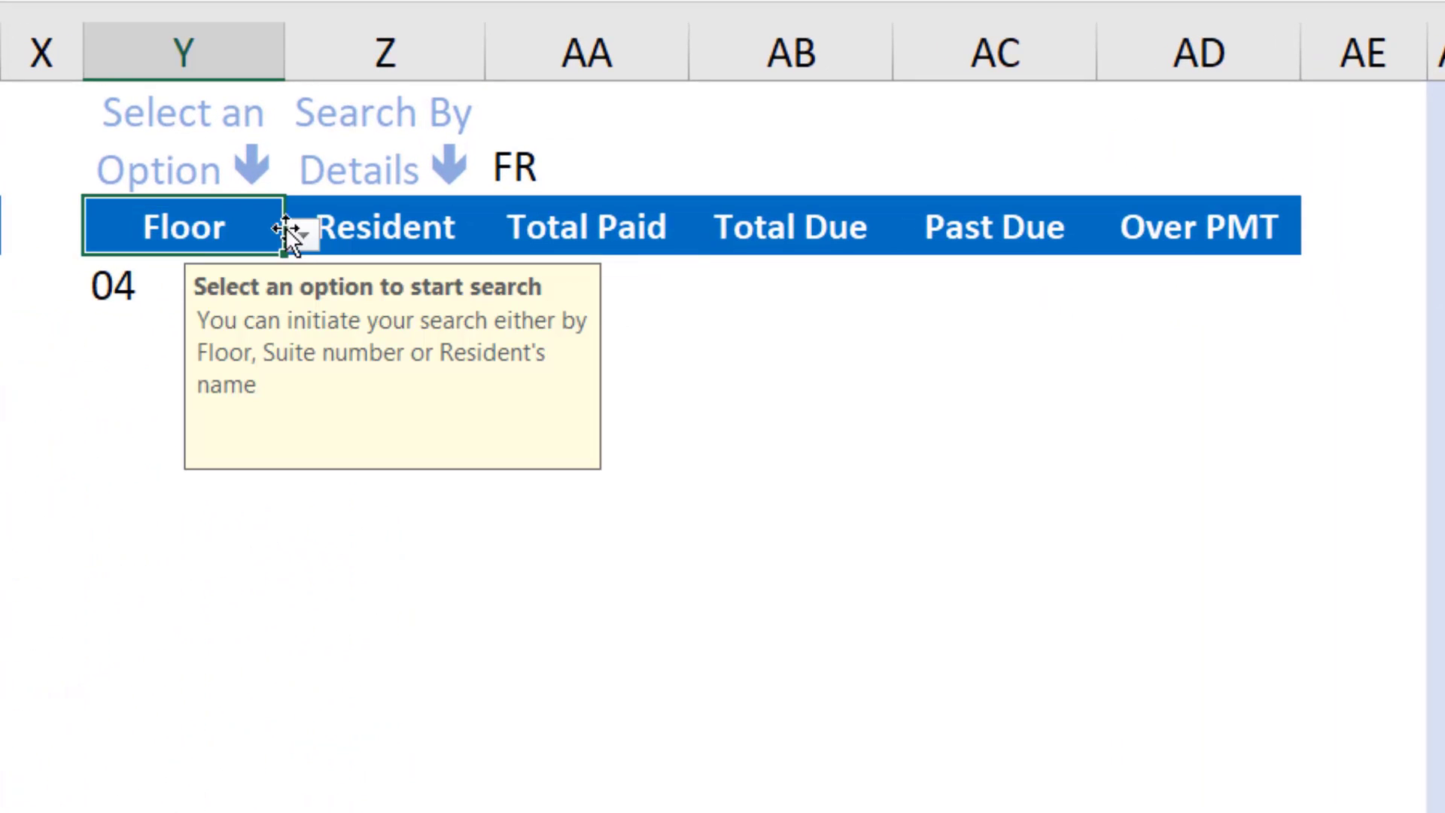
click(300, 229)
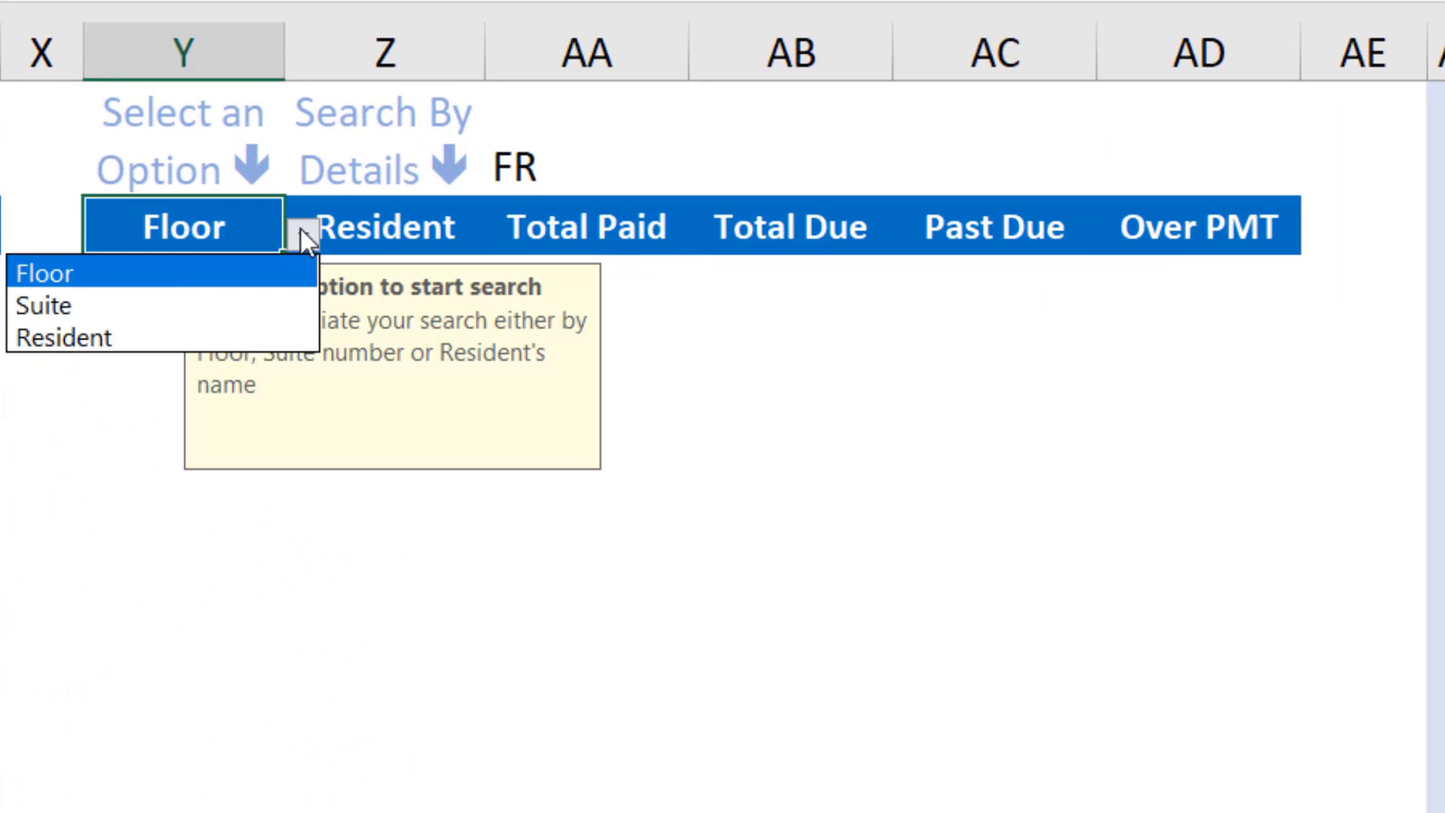
click(118, 305)
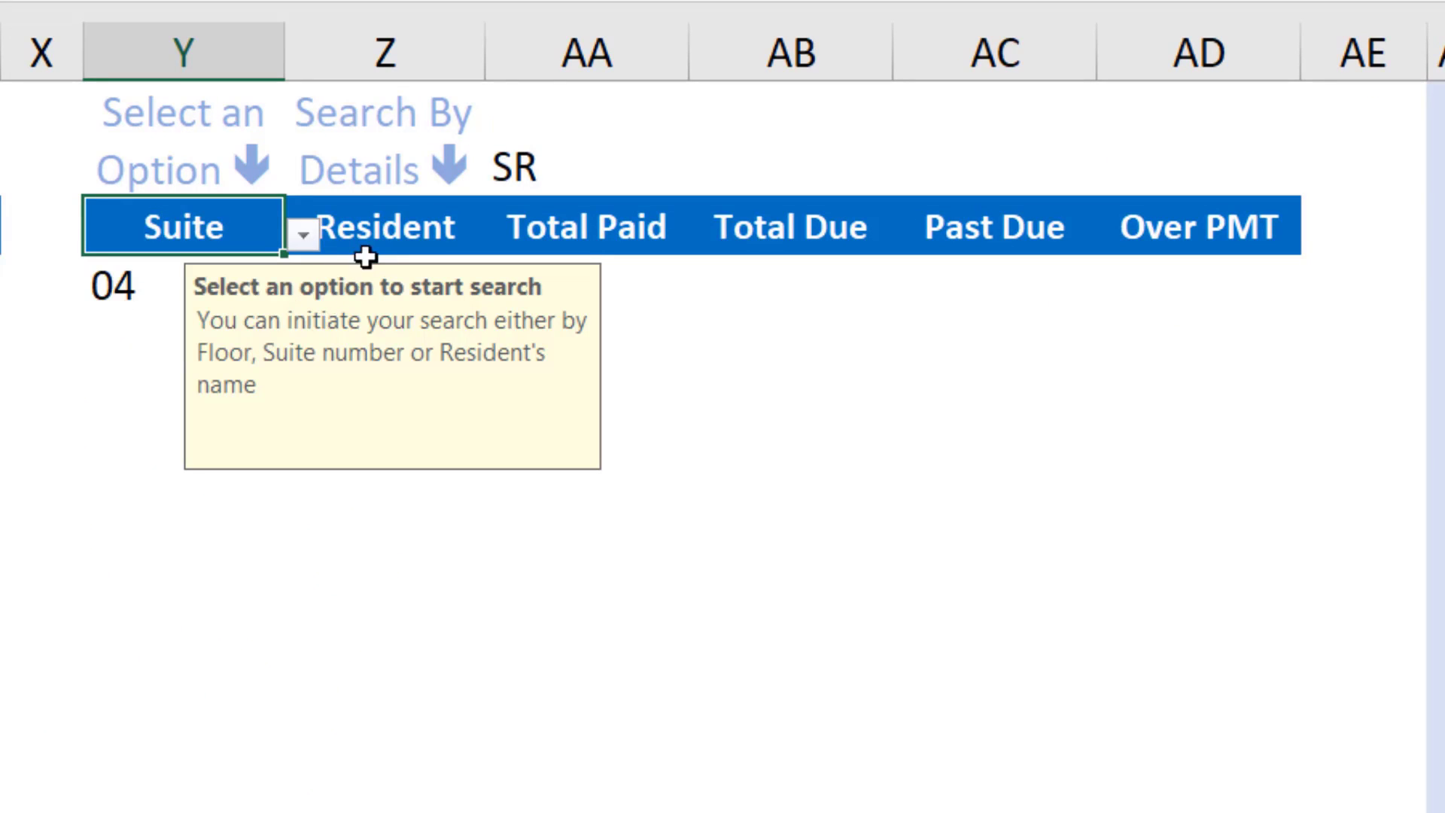
click(267, 569)
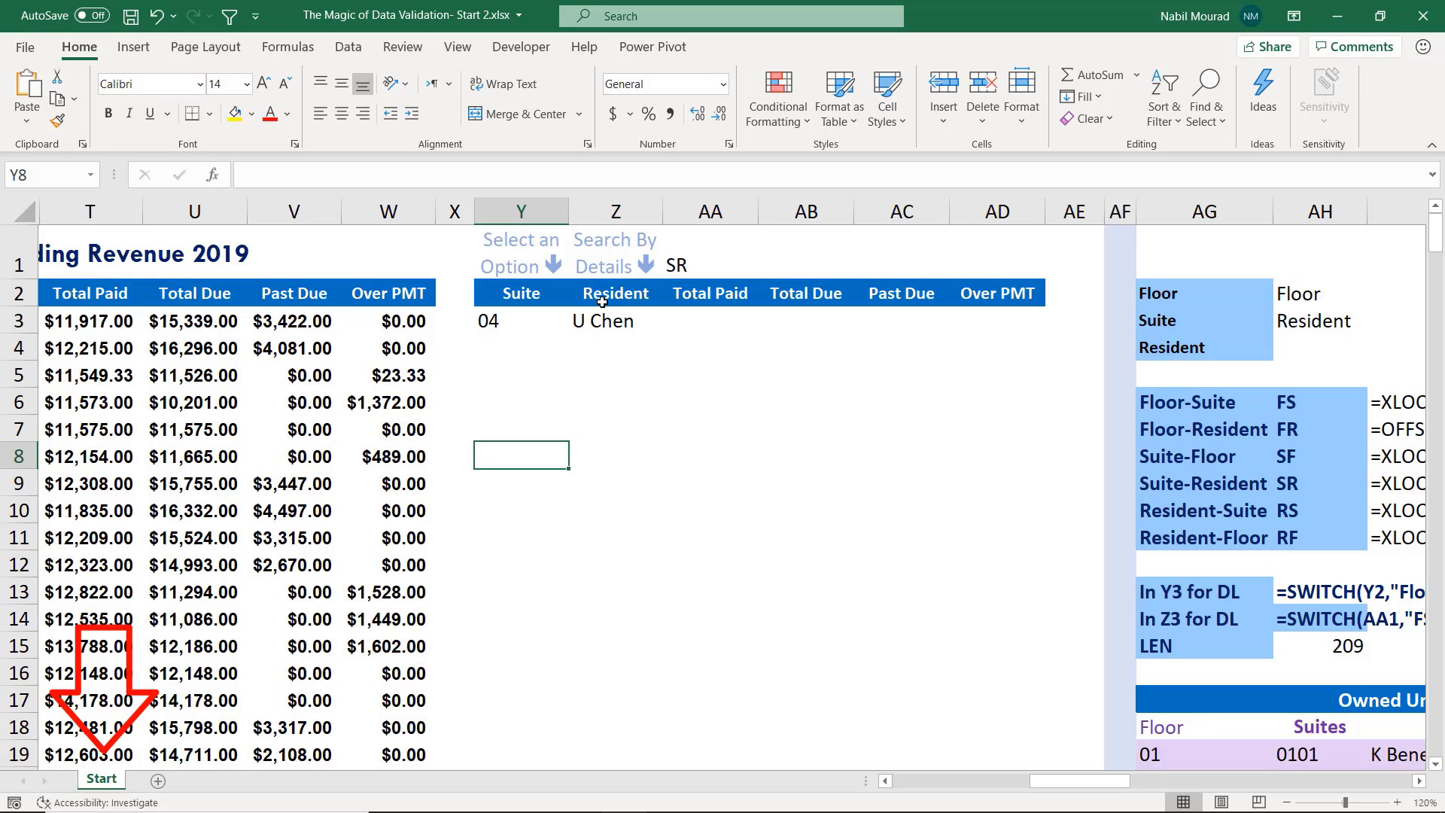
Open the code module of the Start sheet and choose the Worksheet object for its event procedures
right_click(105, 784)
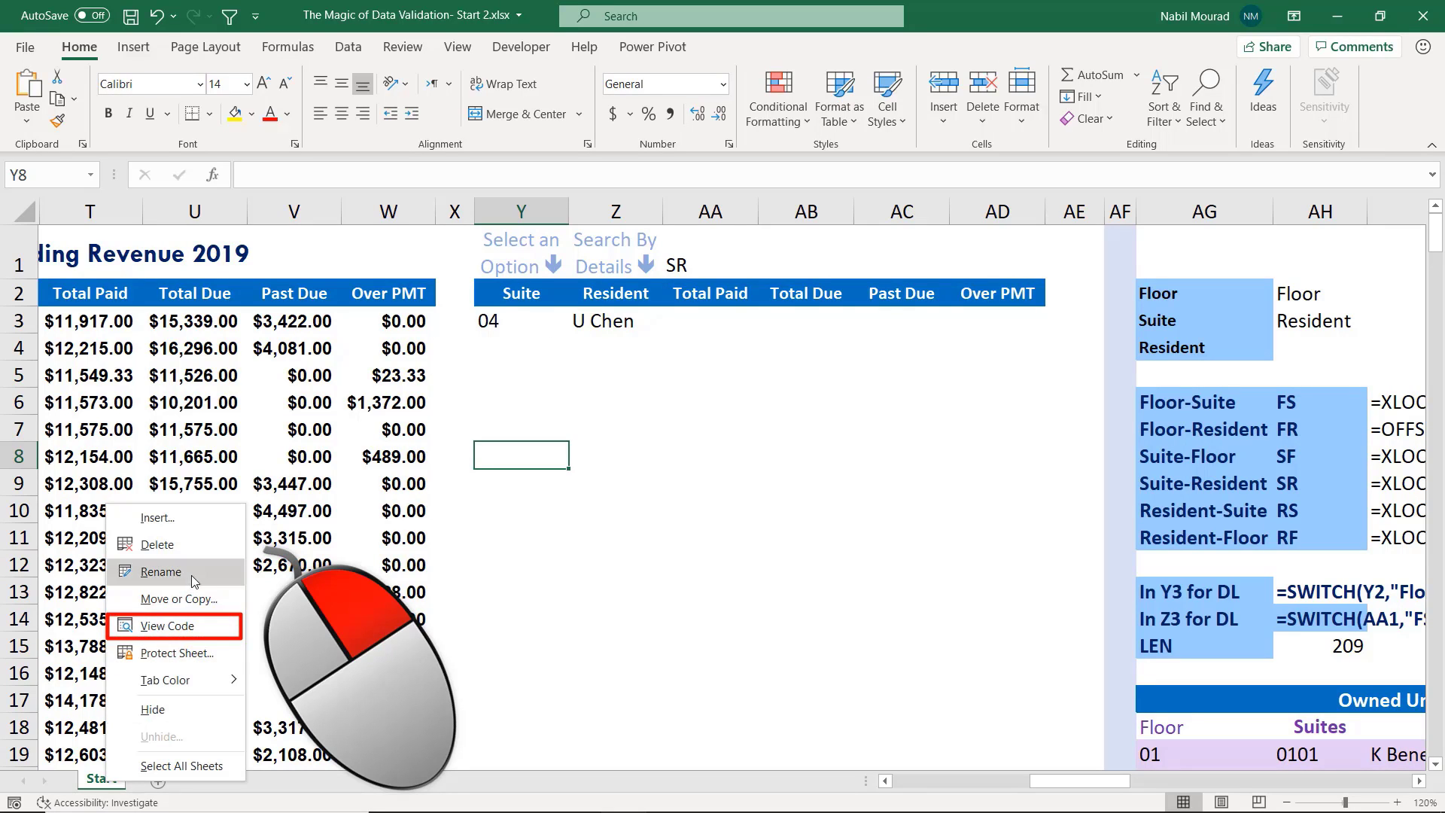
click(167, 626)
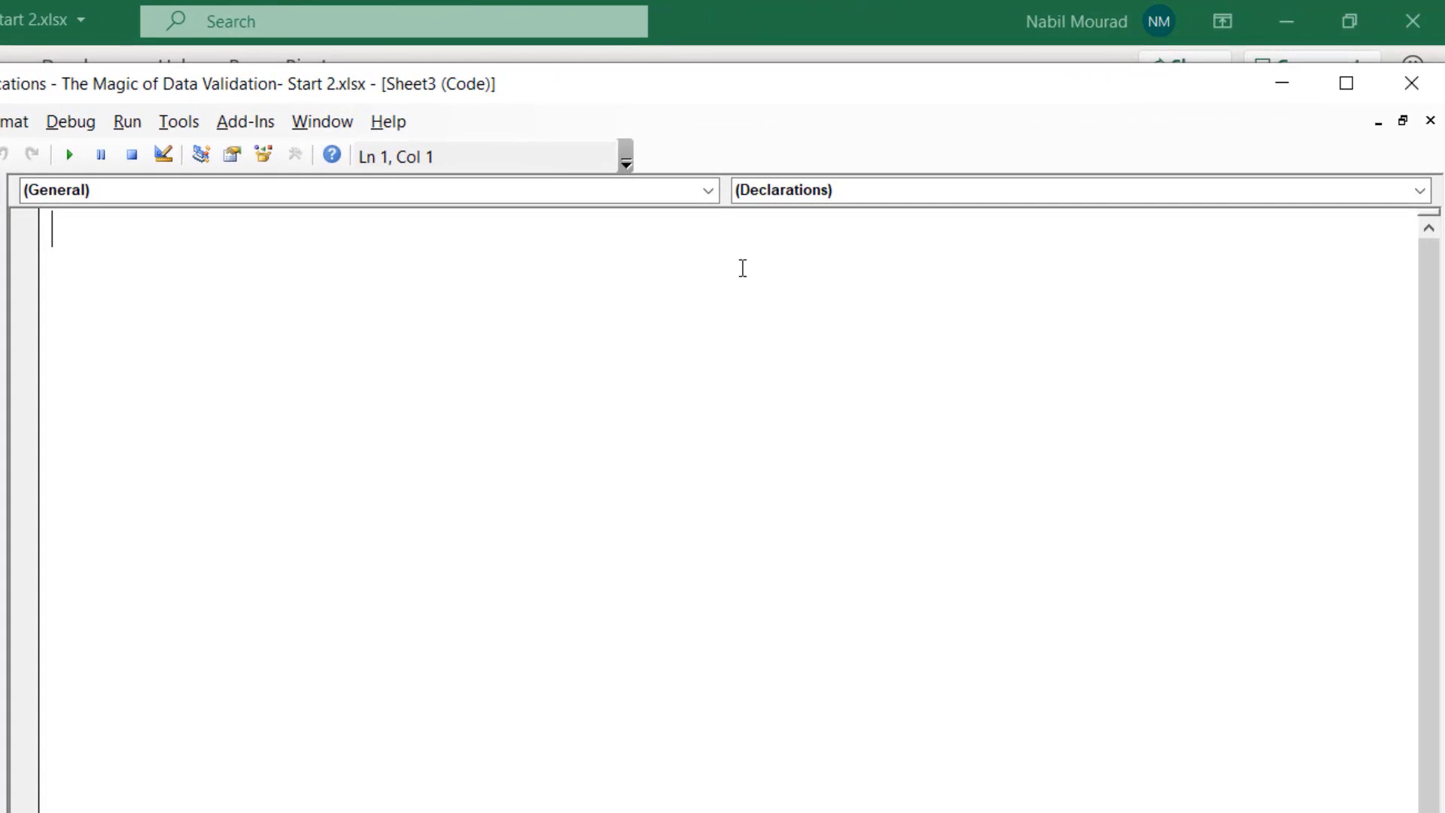
click(709, 191)
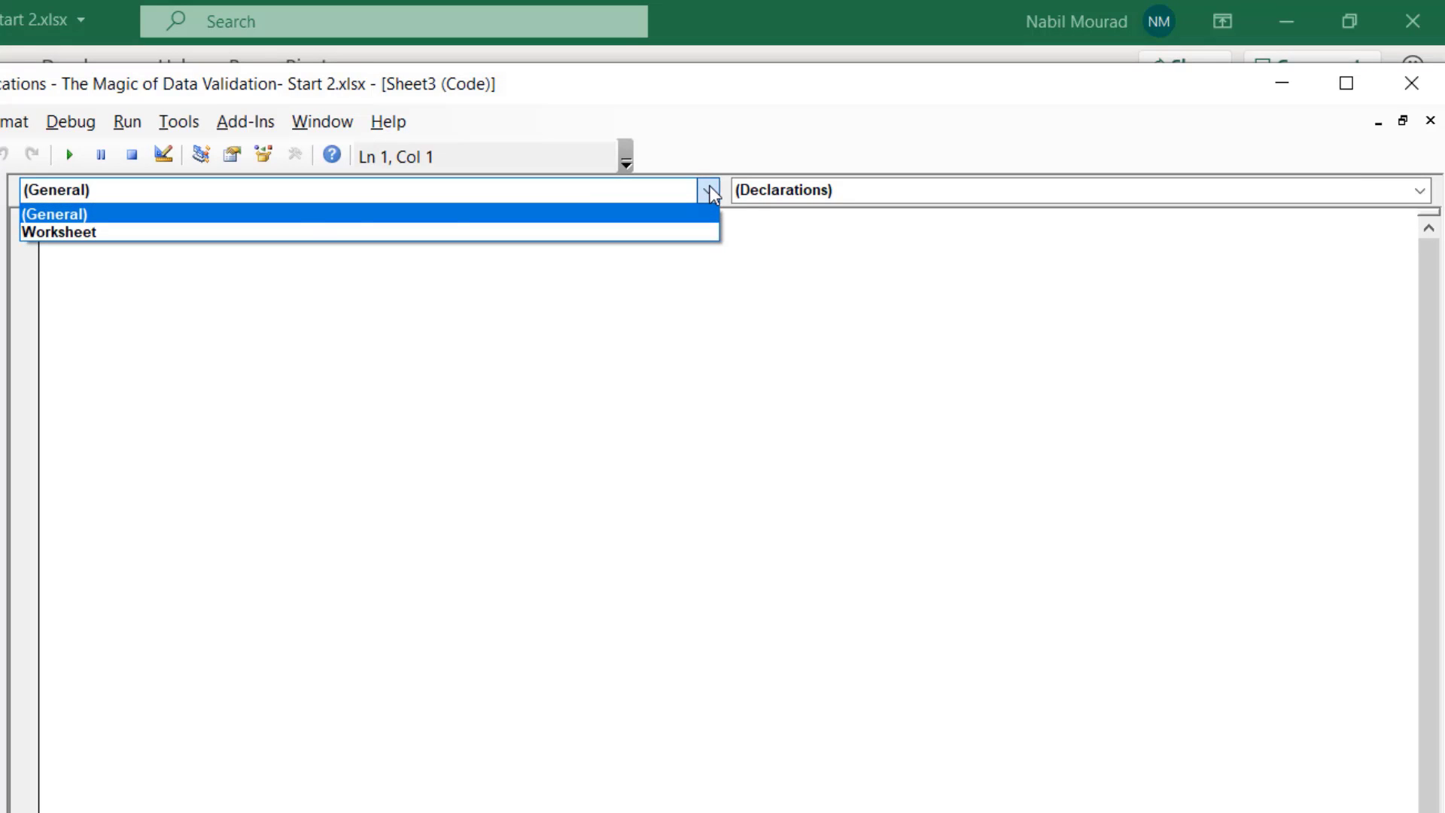
click(280, 234)
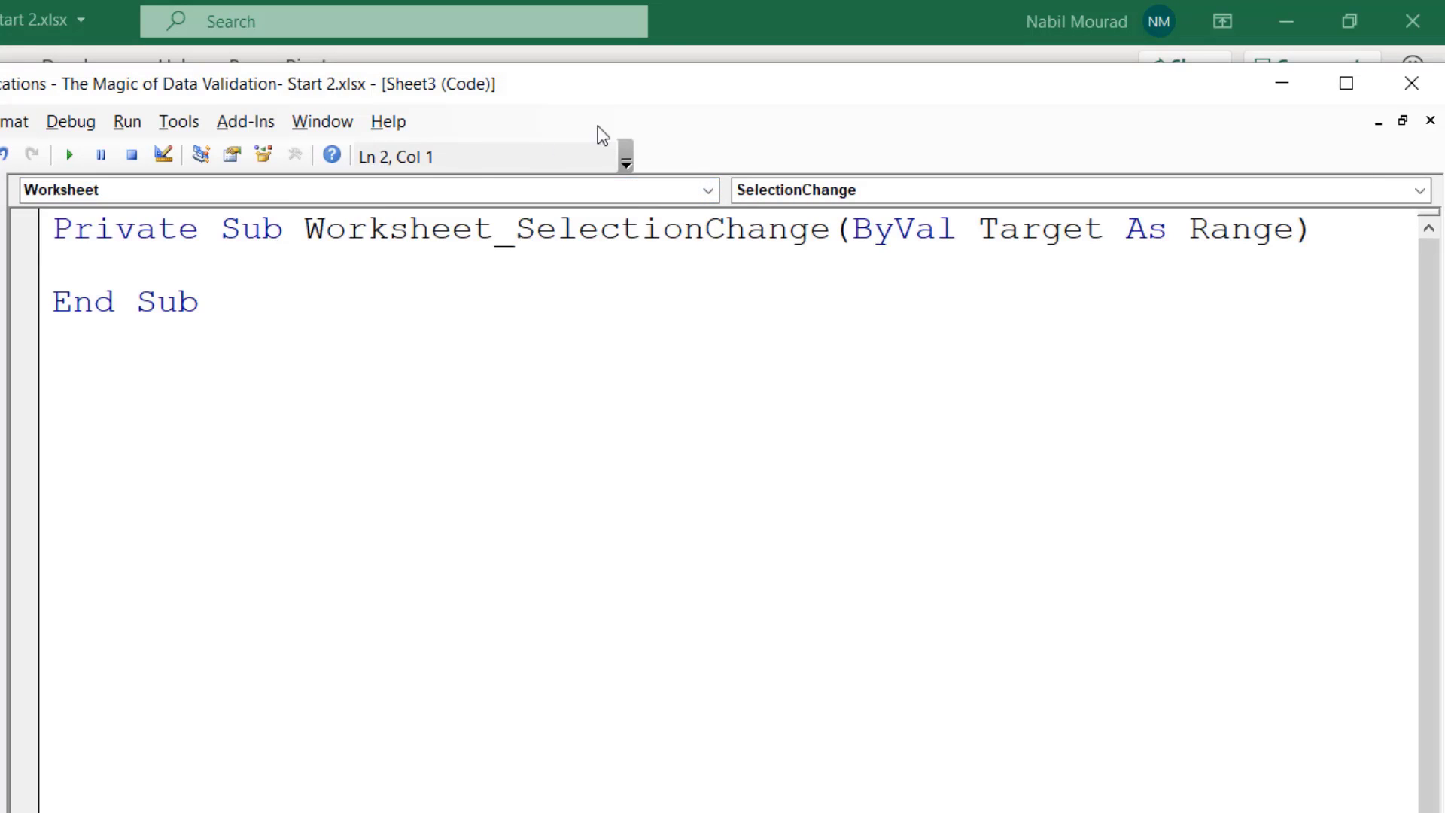
Add an empty Worksheet_Change event procedure to the sheet's code module
mouse_move(730, 88)
mouse_down()
mouse_move(474, 92)
mouse_move(701, 93)
mouse_up()
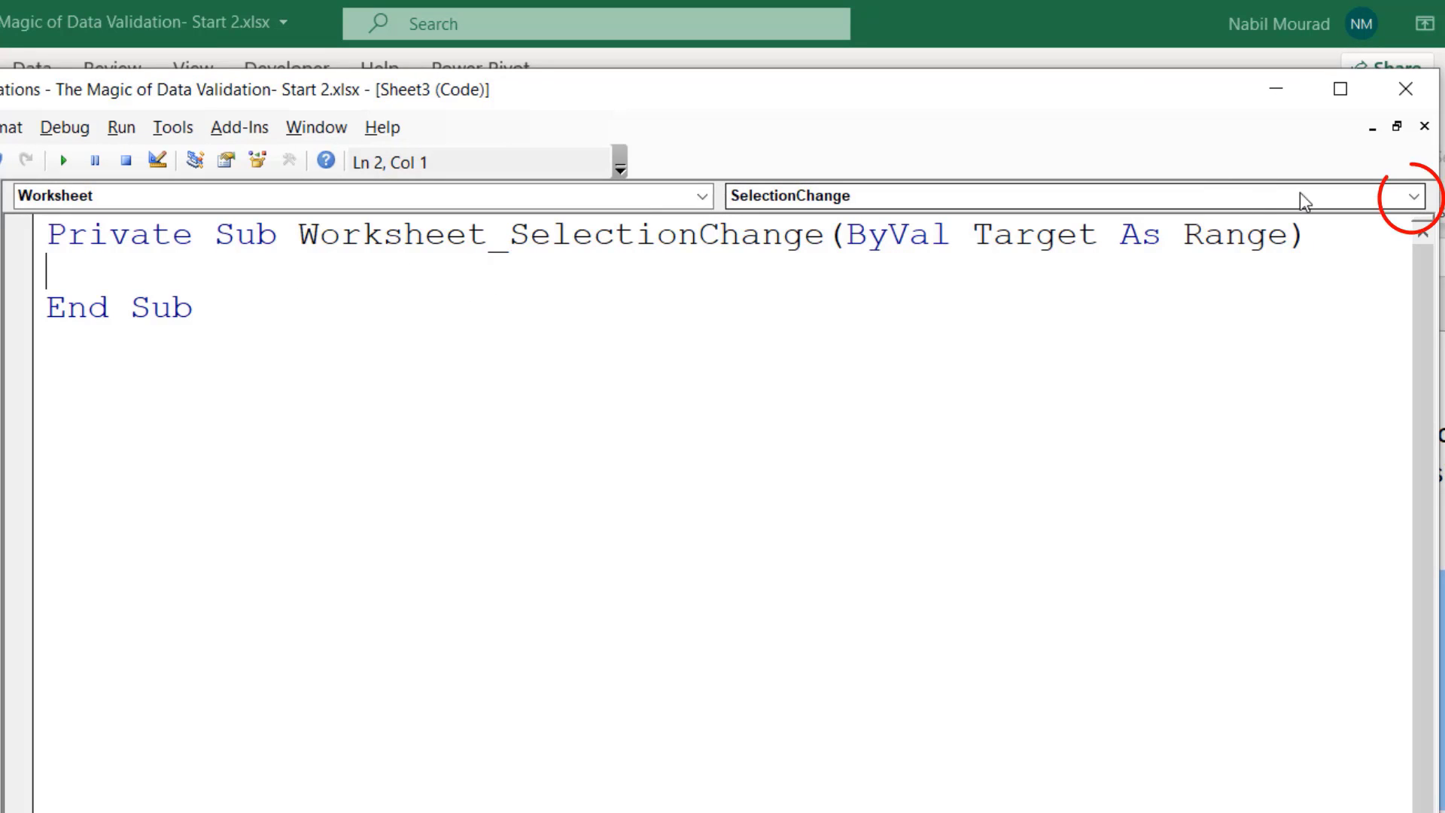
click(1415, 197)
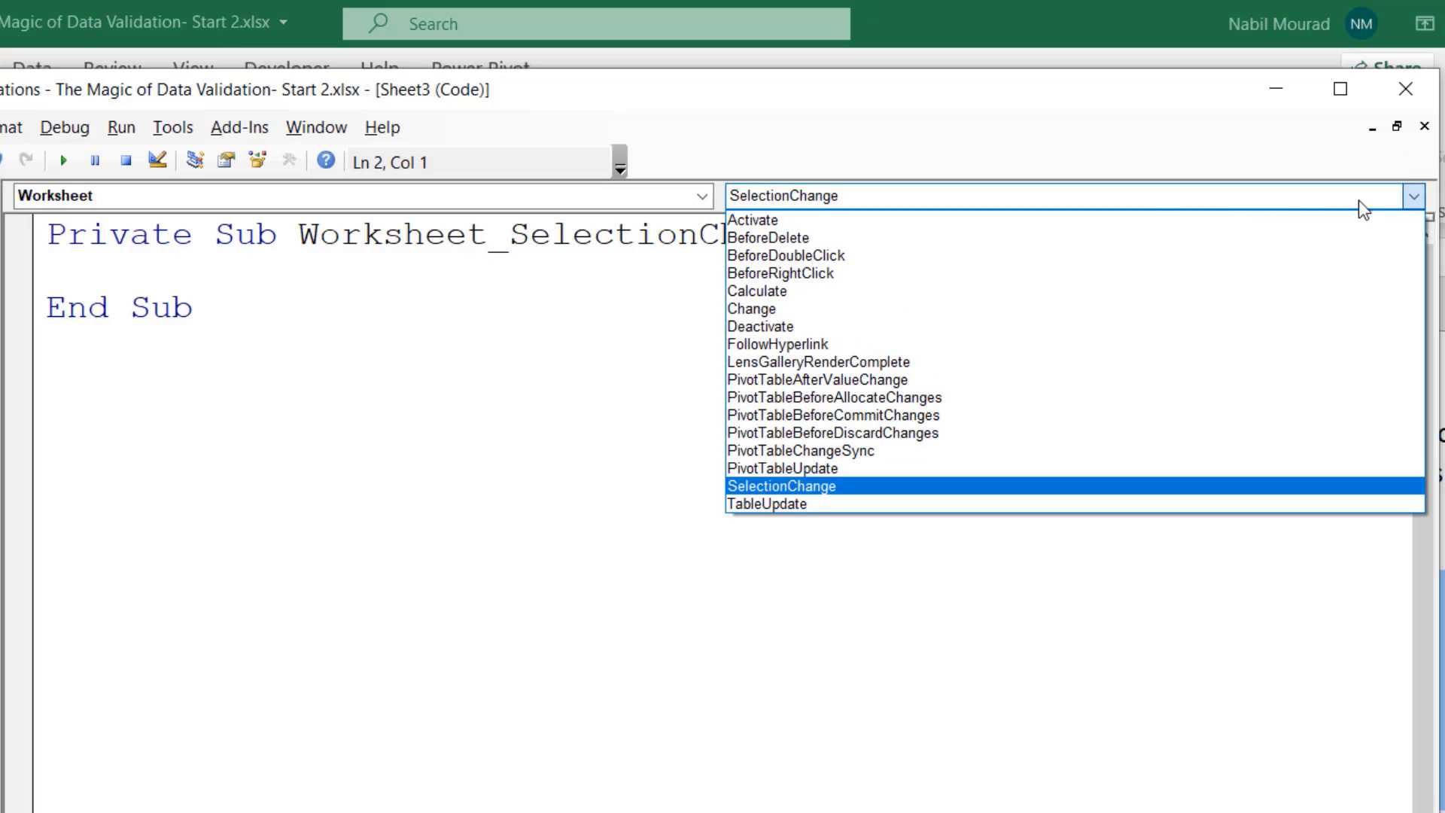
click(763, 305)
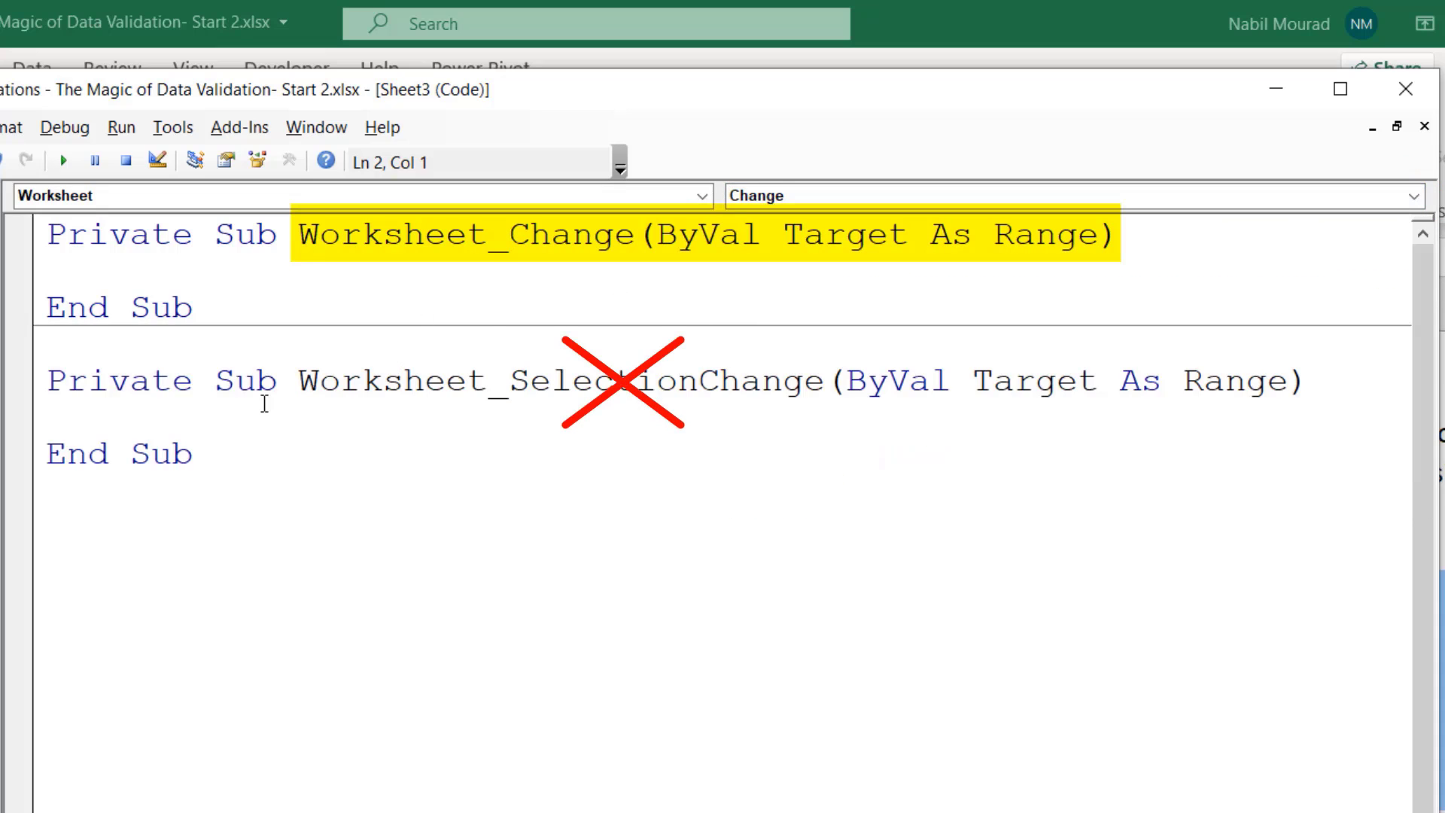
Delete the empty Worksheet_SelectionChange procedure from the sheet's code module
drag(208, 468, 43, 377)
key(Delete)
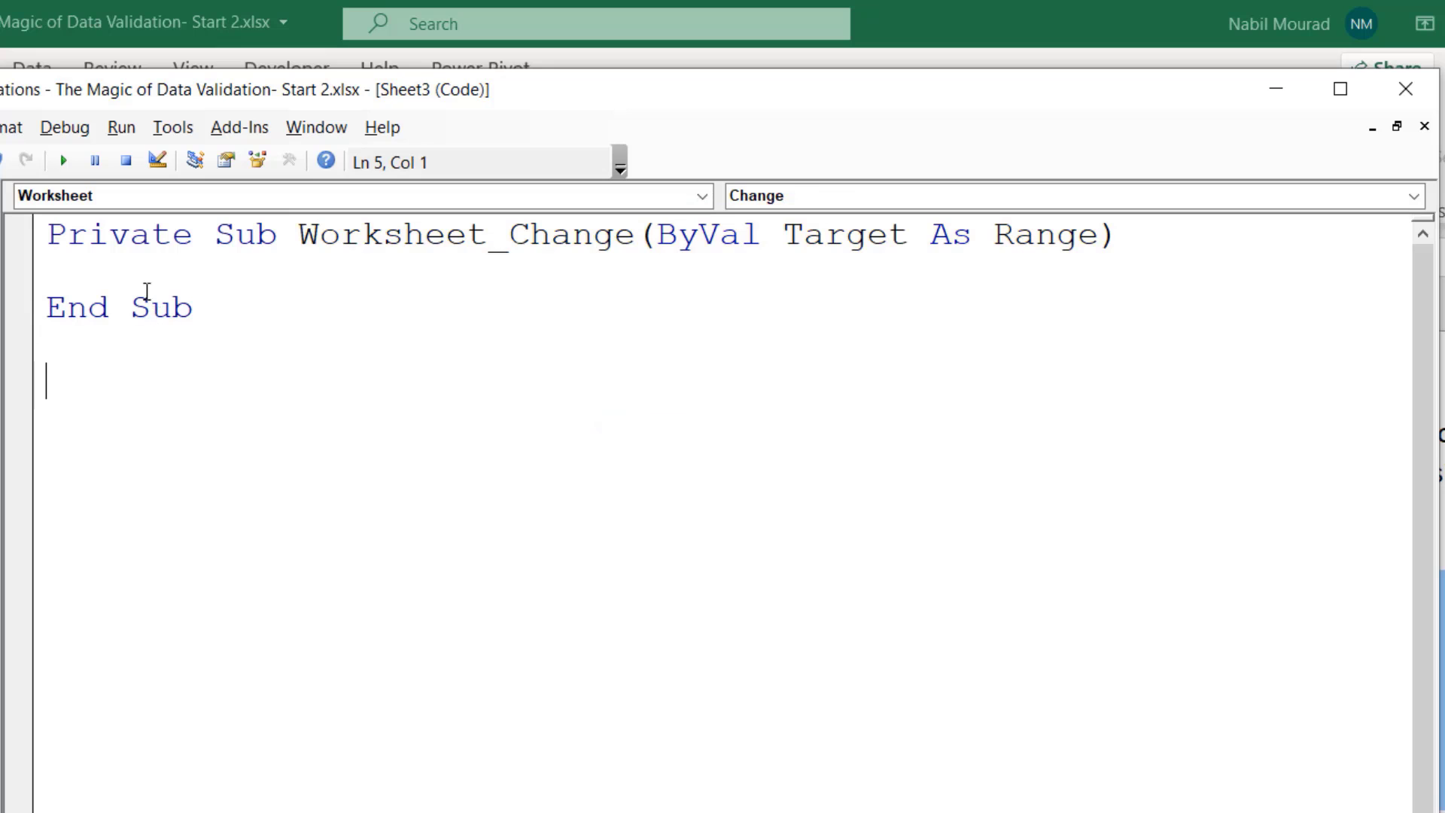
Write an indented If block in Worksheet_Change that clears the contents of Y3:Z3 whenever the changed cell intersects Y2:Z2
click(62, 273)
drag(829, 75, 819, 567)
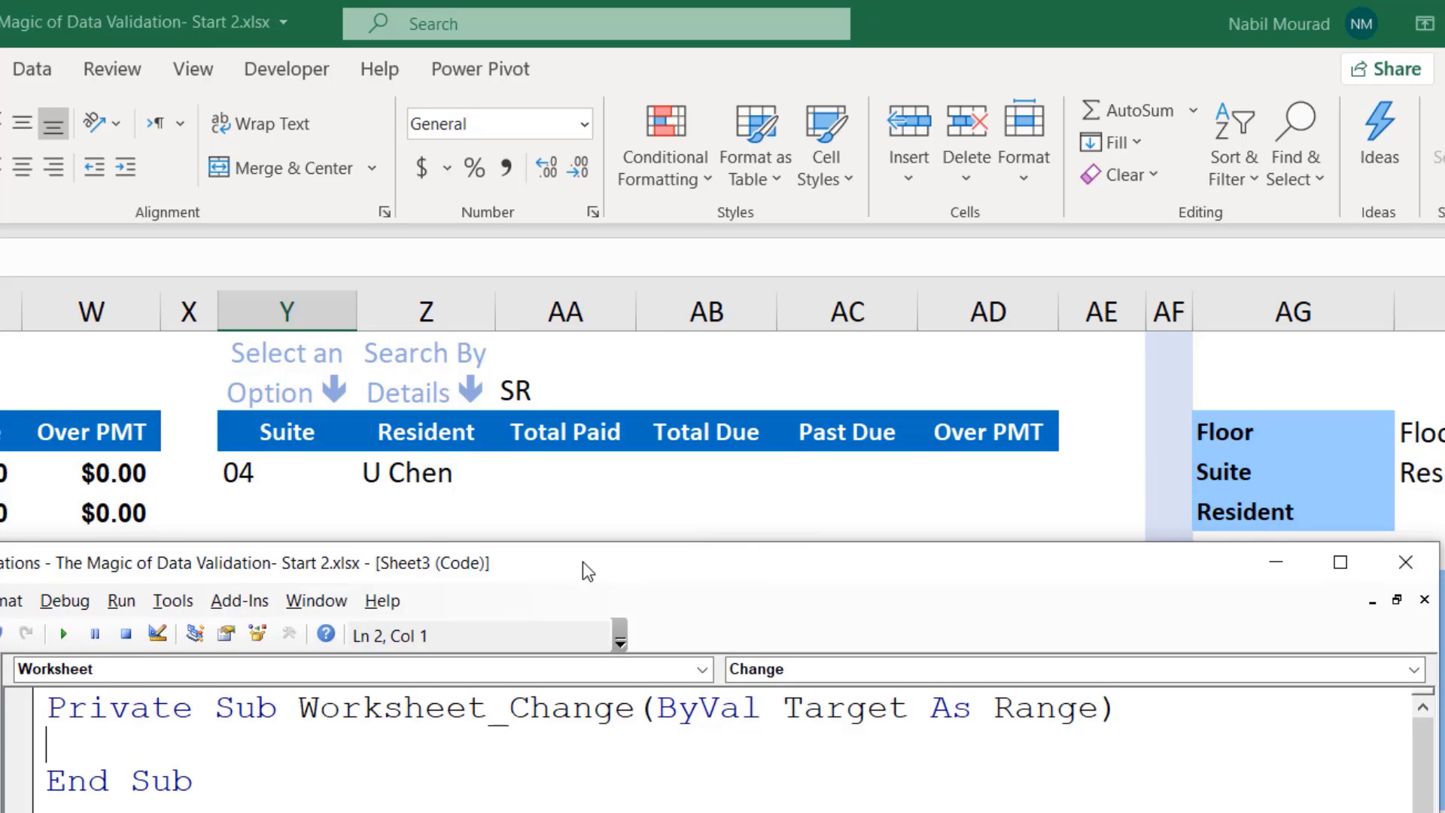
drag(584, 561, 585, 533)
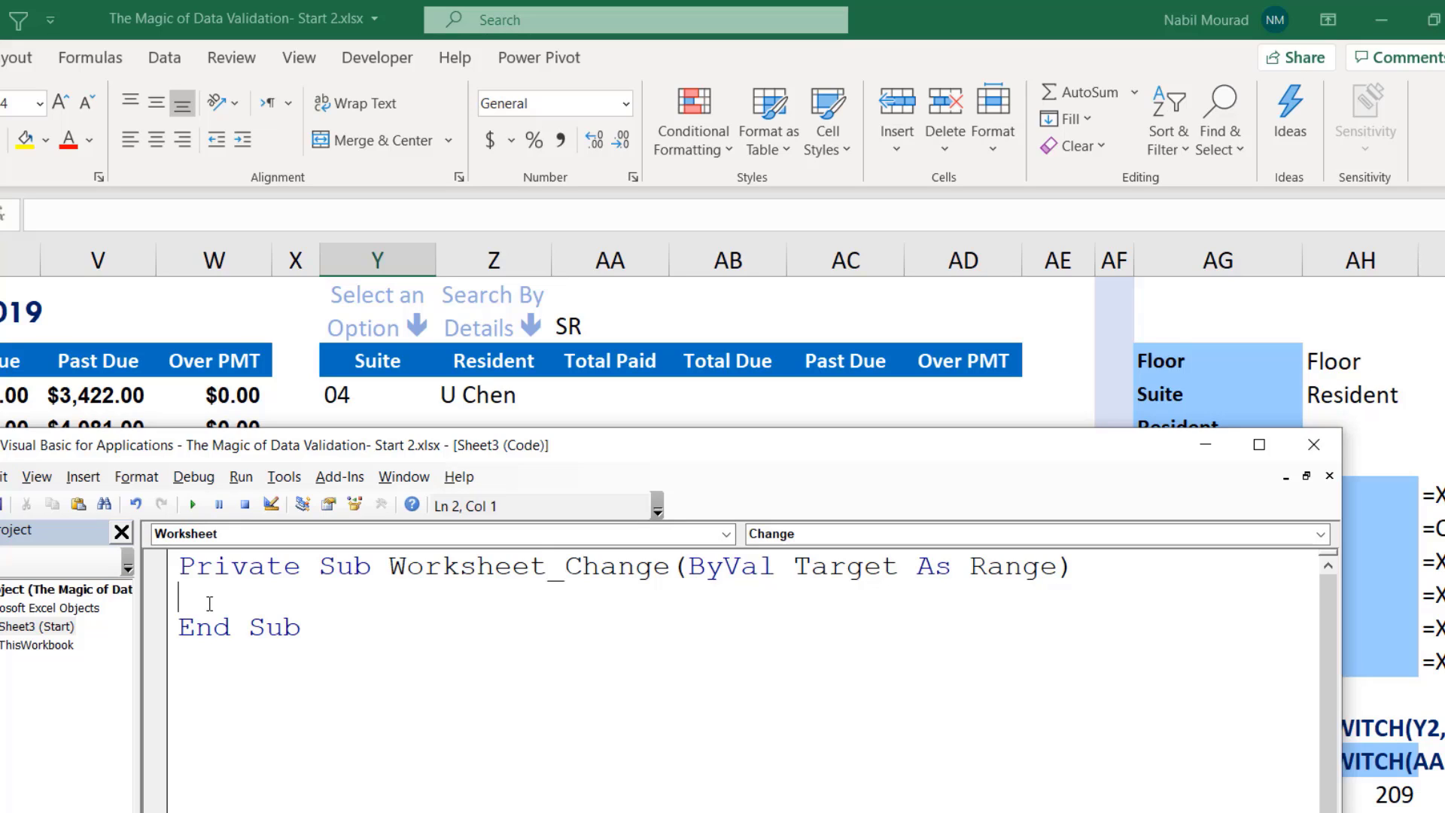
text(If Not Intersect(Target, Range("Y2:Z2")) Is Nothing Then Range("Y3:Z3").ClearContents End If)
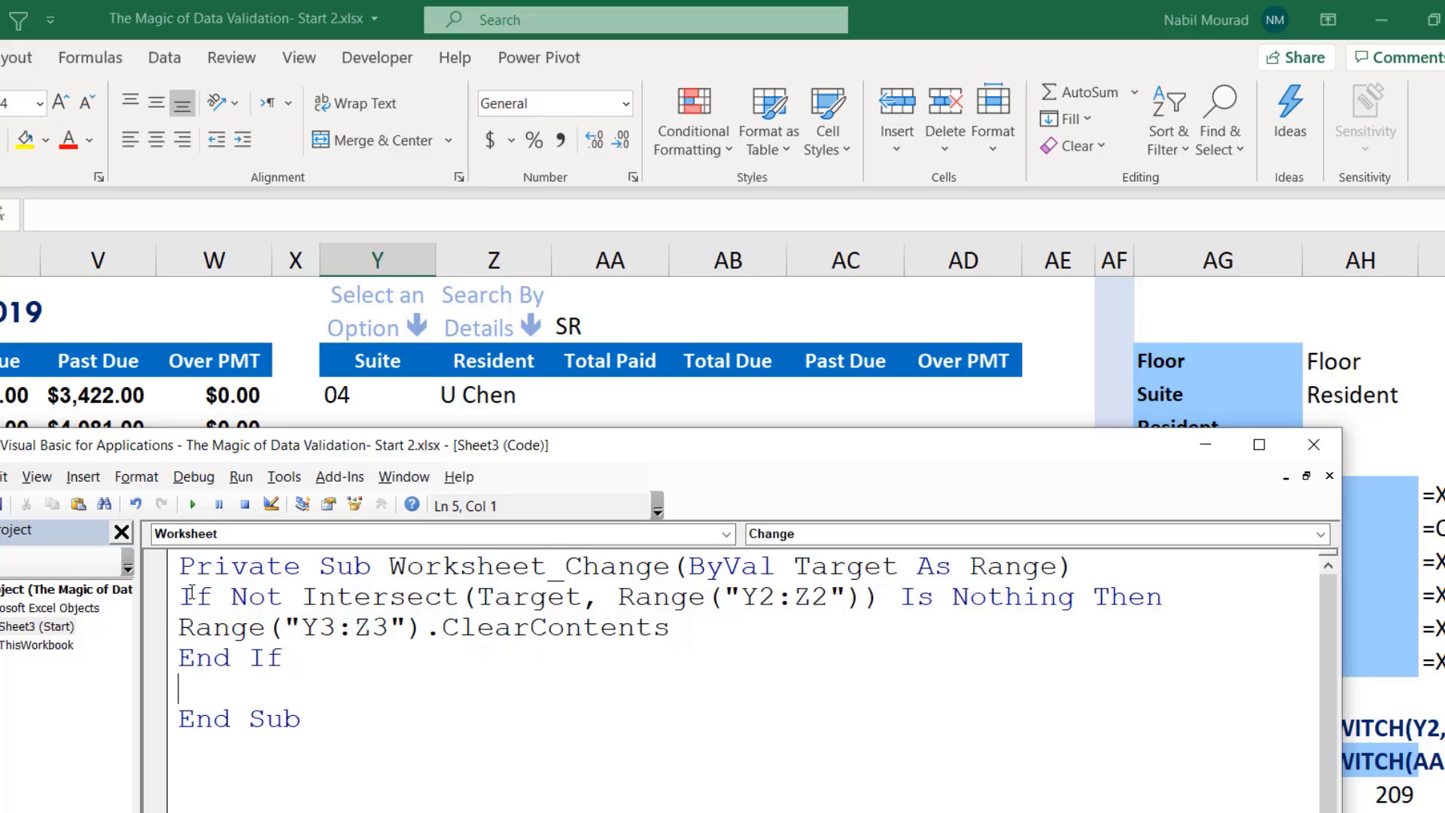
drag(185, 591, 292, 648)
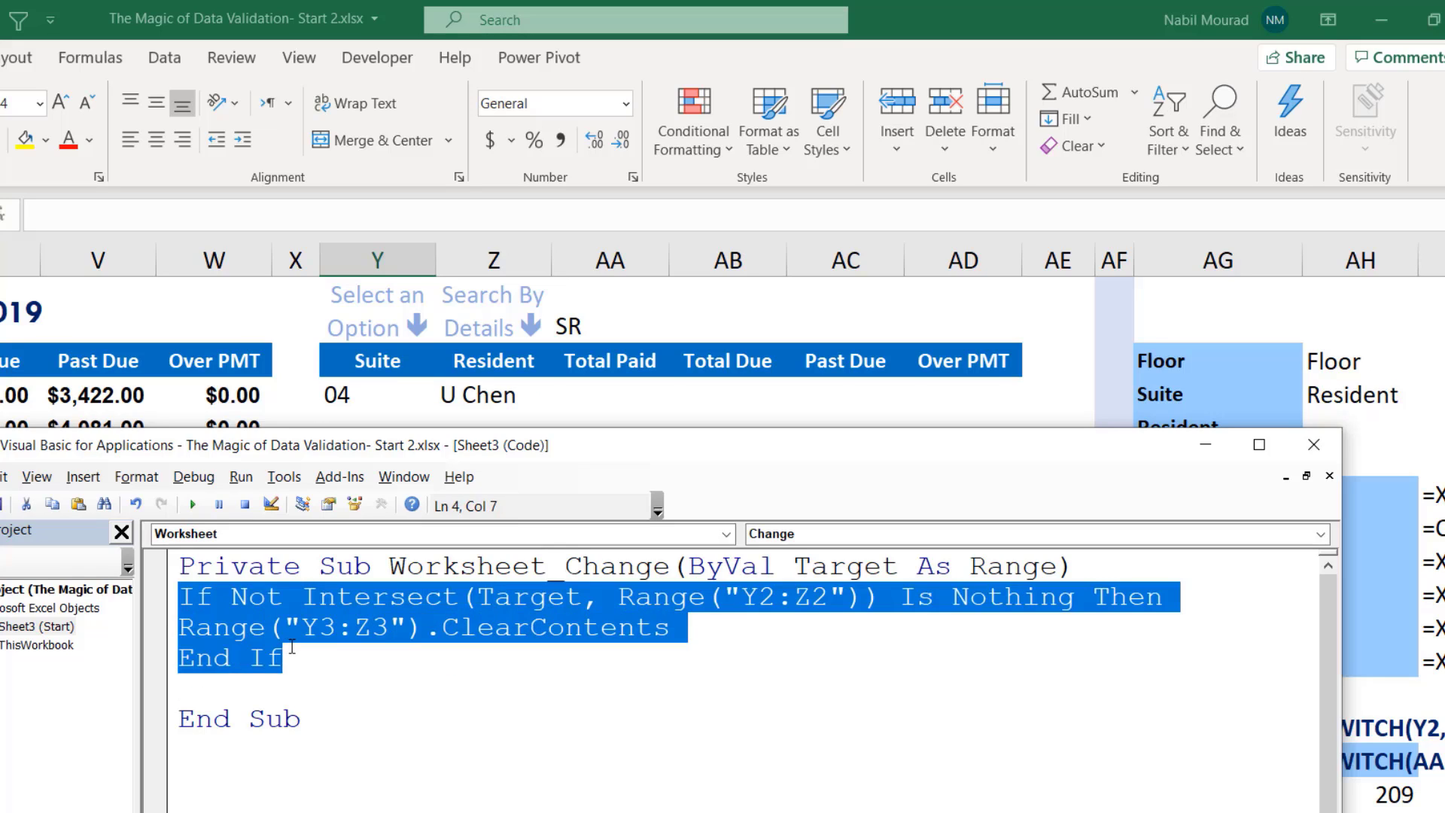
key(Tab)
key(Down)
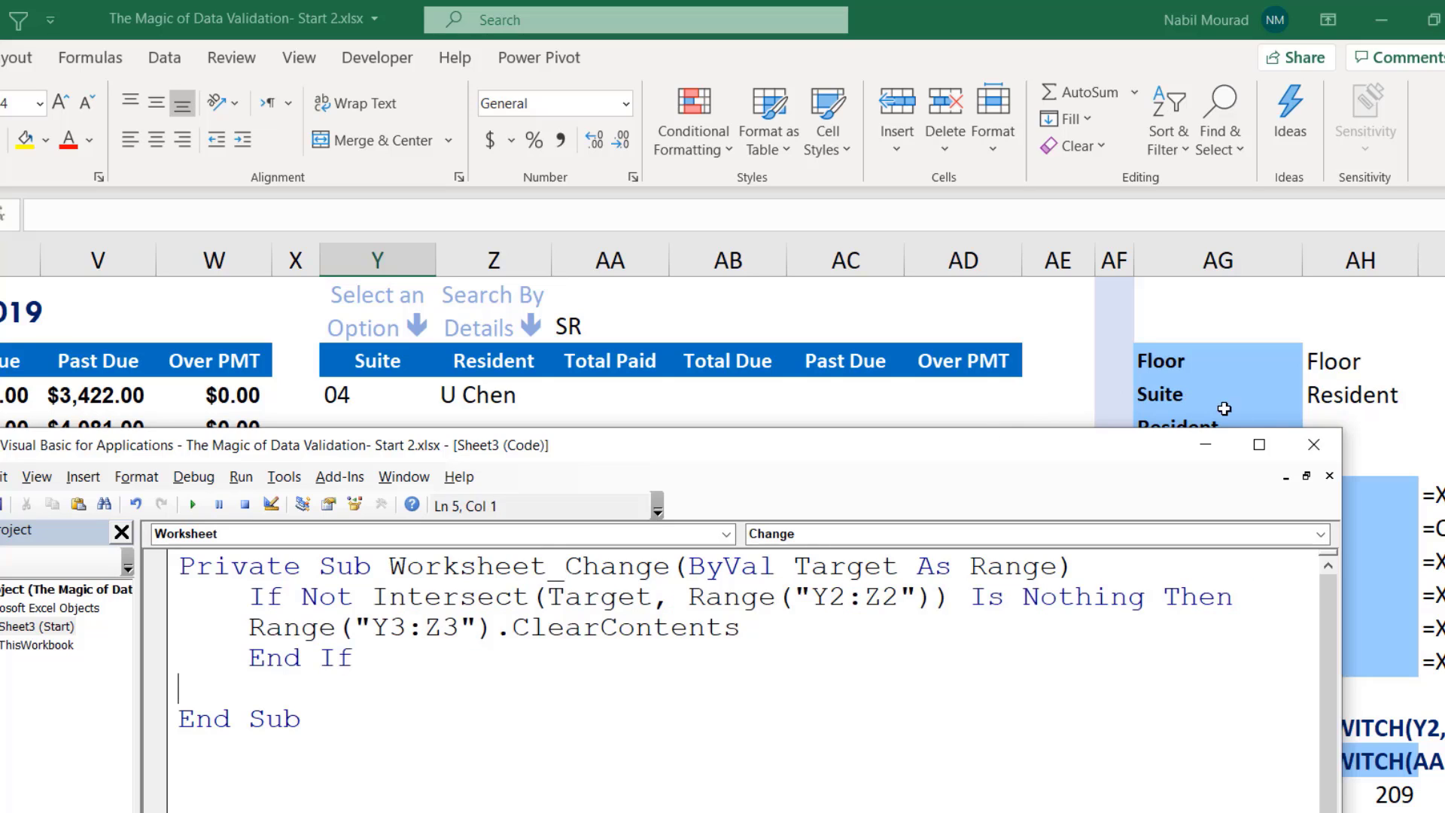
Close the code editor and change the search option in Y2 to Floor to test the macro
click(1314, 446)
click(375, 359)
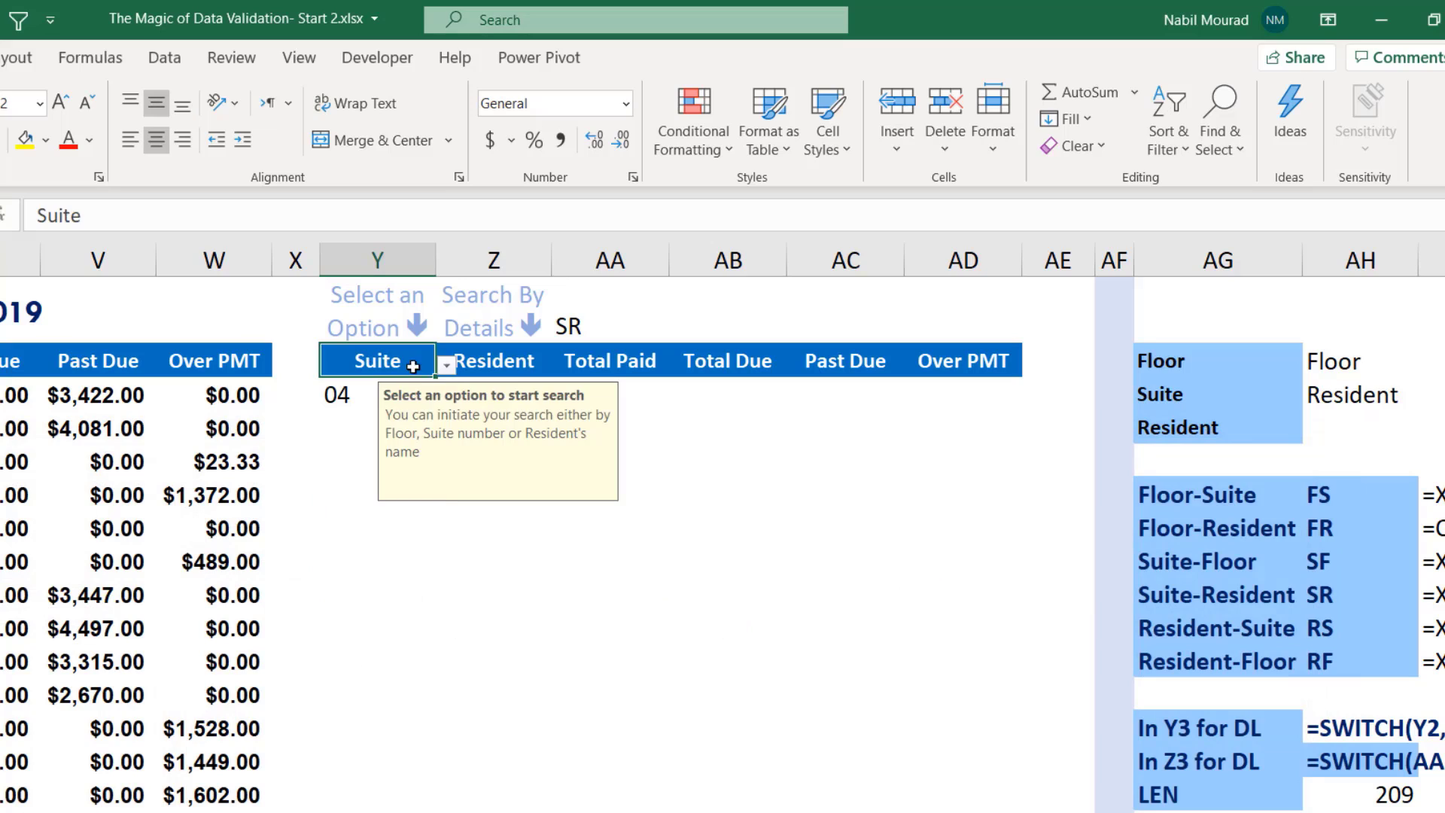
click(449, 368)
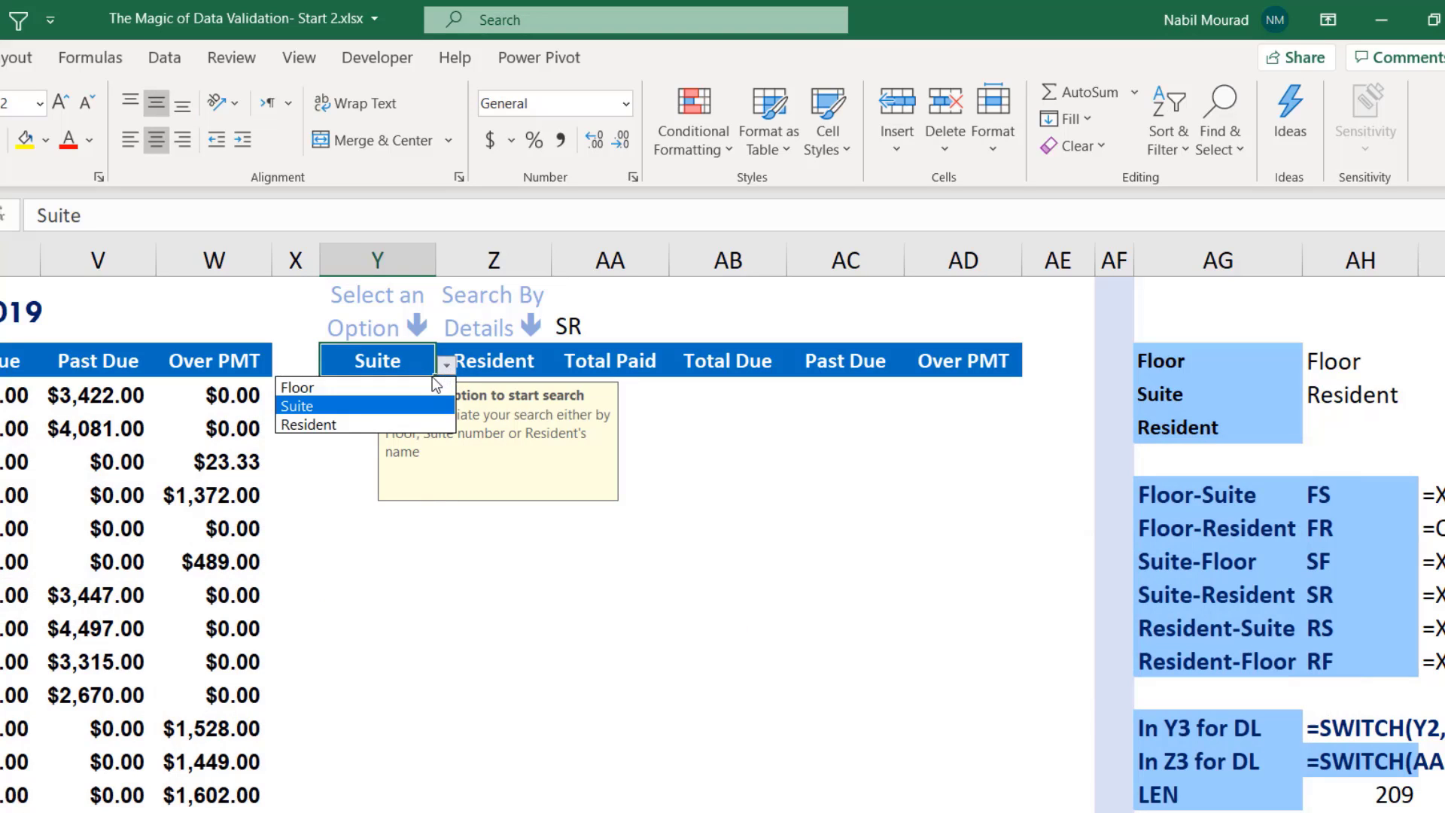
click(335, 387)
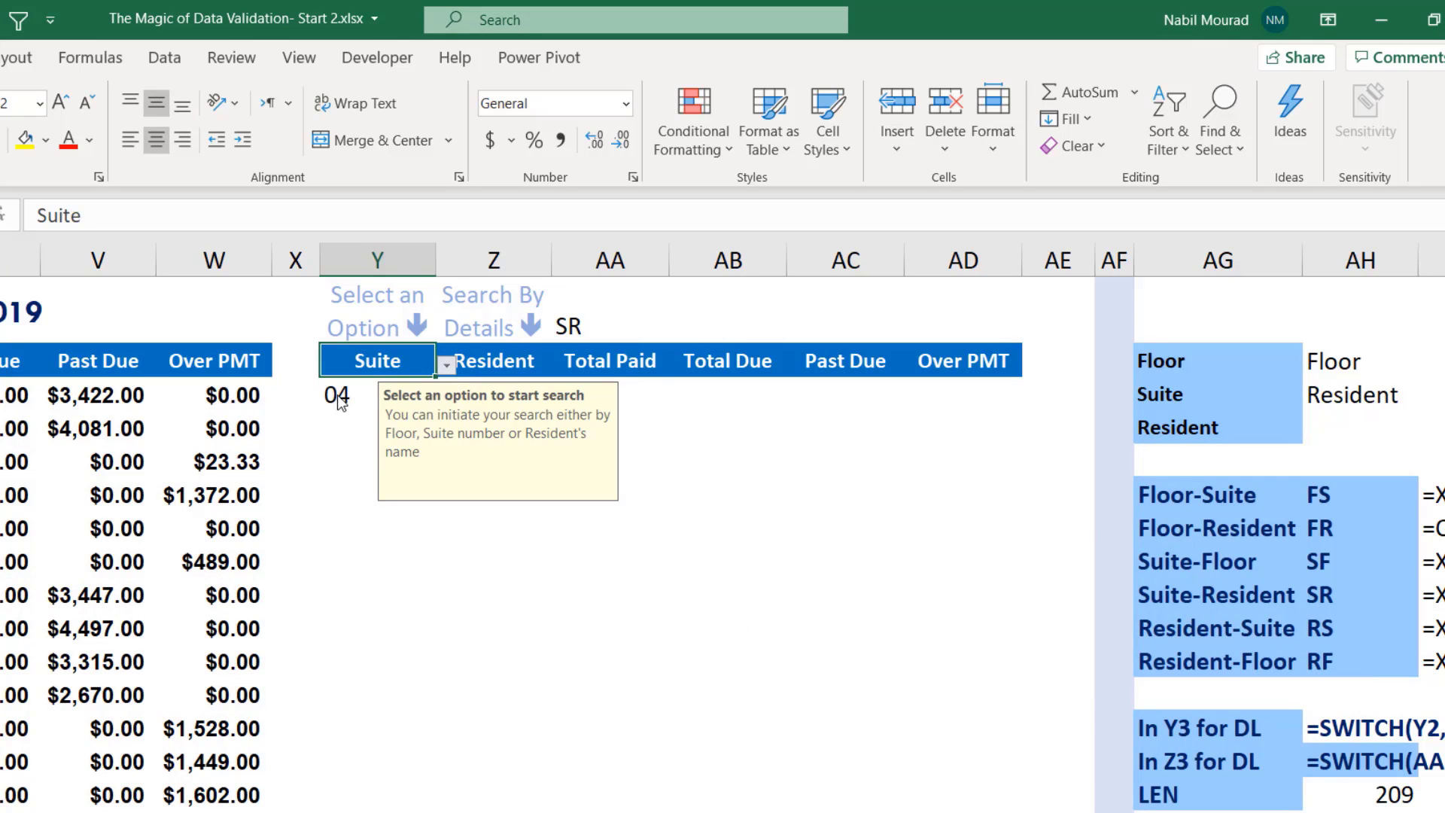
click(681, 478)
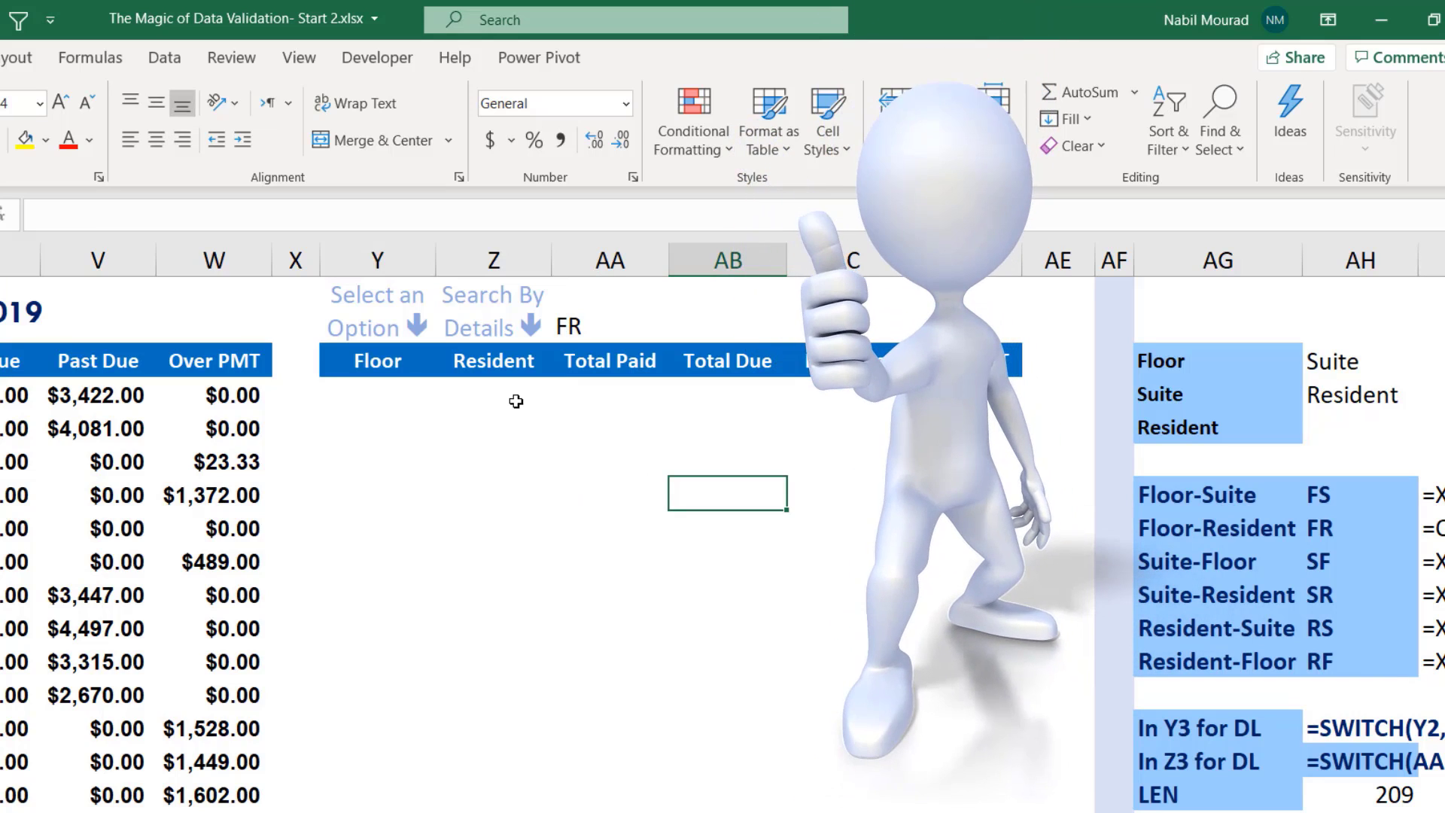
Choose floor 03 in Y3 and one of that floor's residents in Z3
click(425, 396)
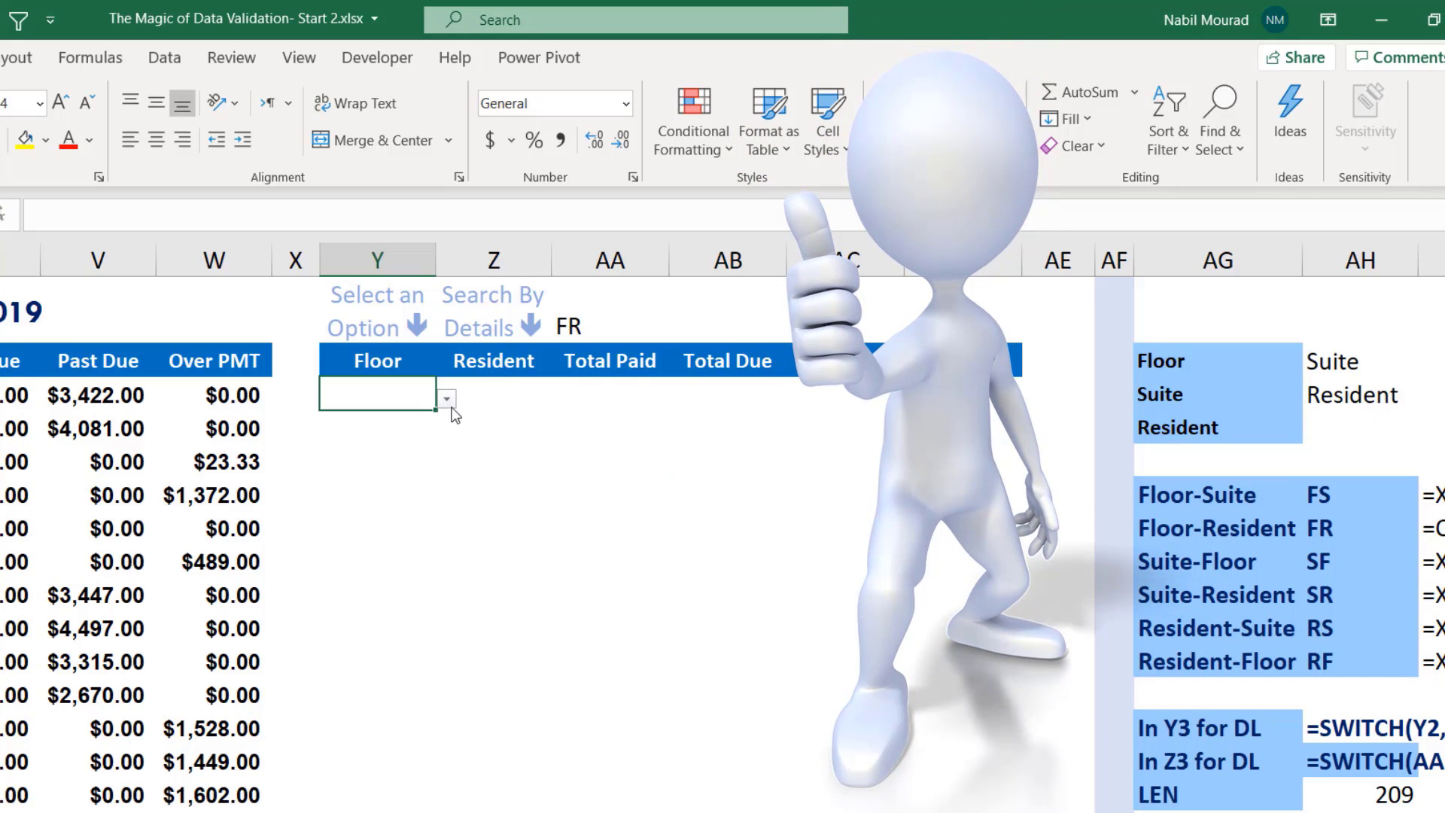
click(453, 400)
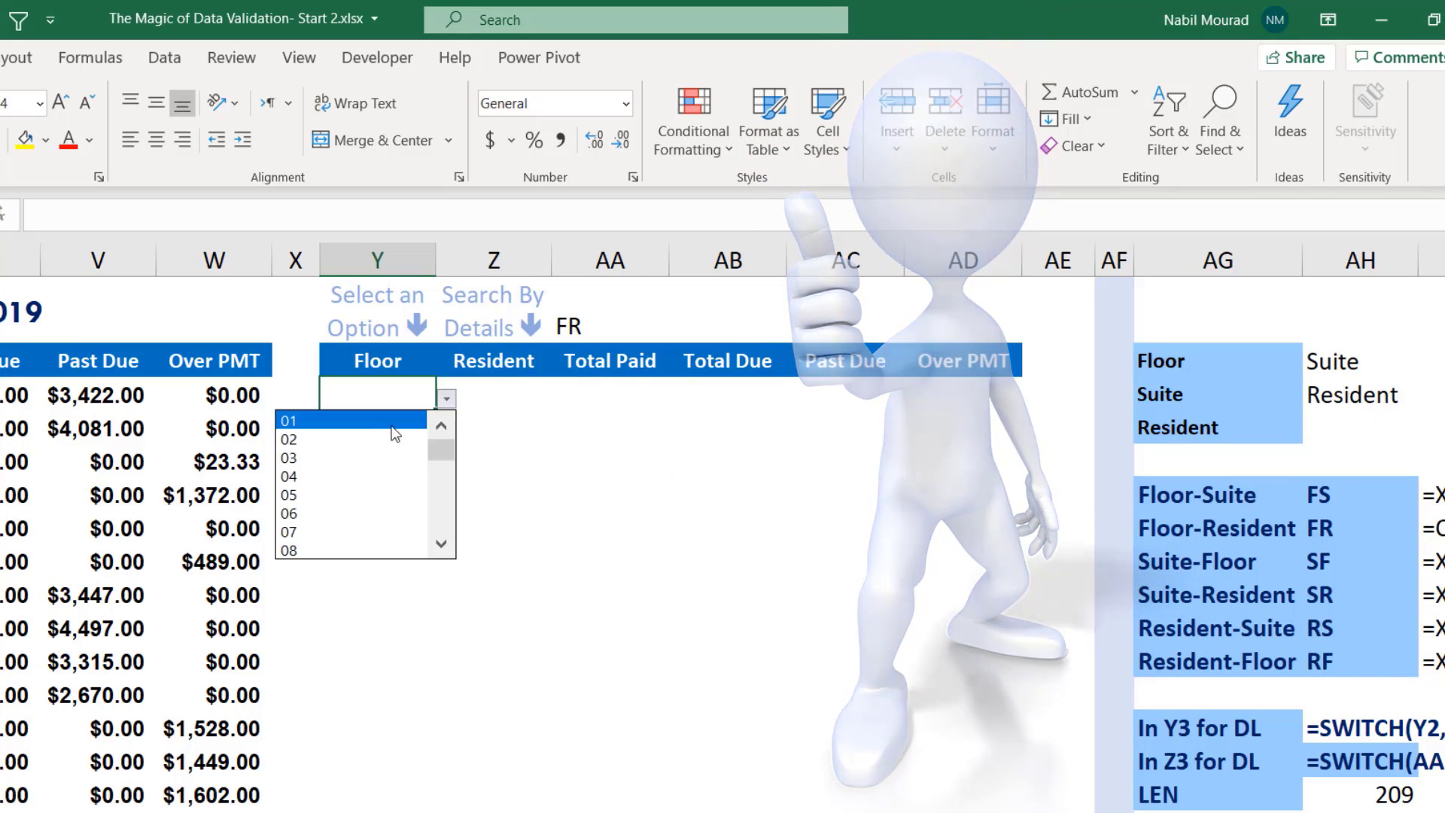
click(316, 464)
click(536, 397)
click(564, 400)
click(421, 470)
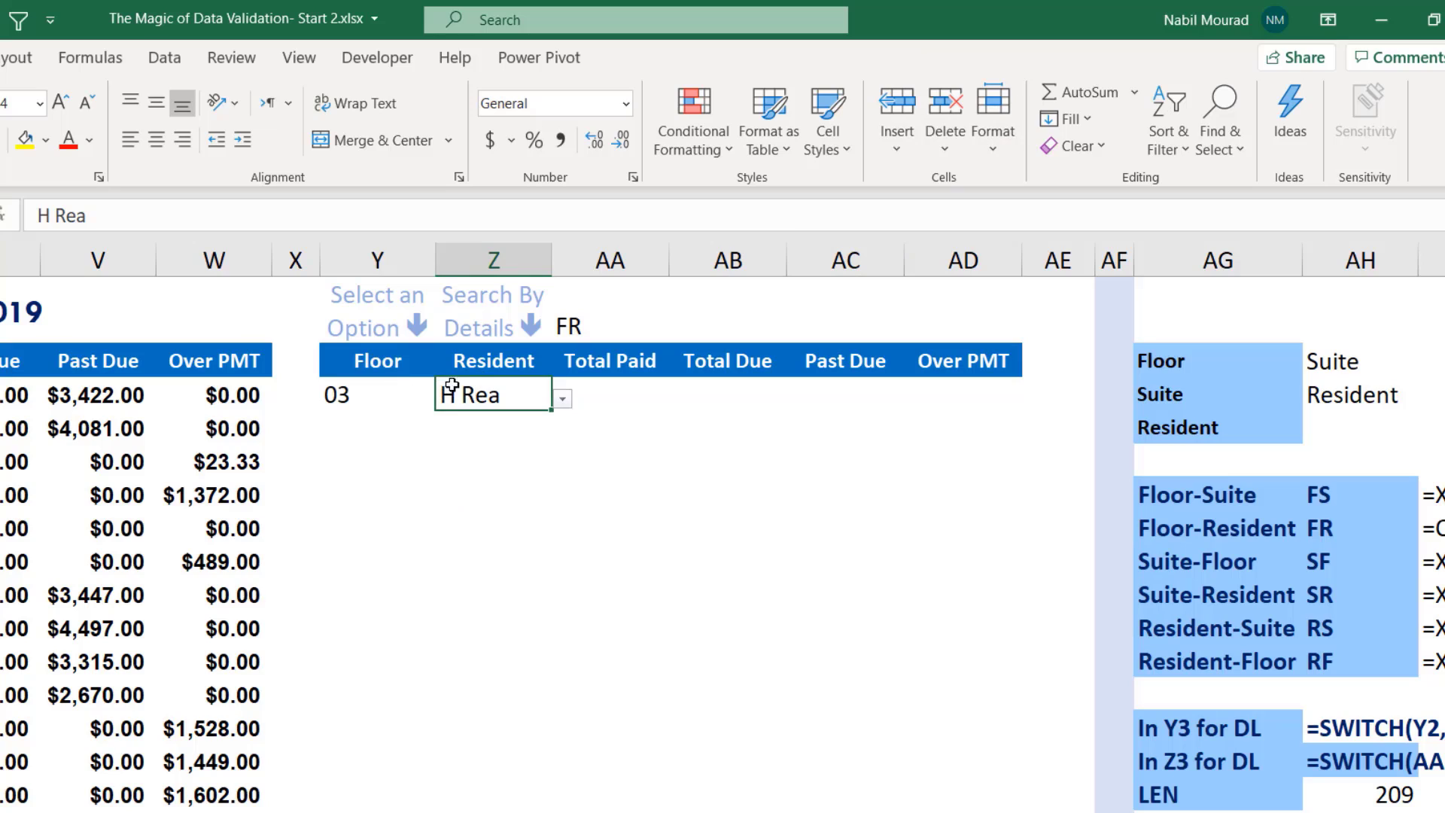
Change the search detail in Z2 to Suite to test the clearing macro again
click(511, 364)
click(563, 364)
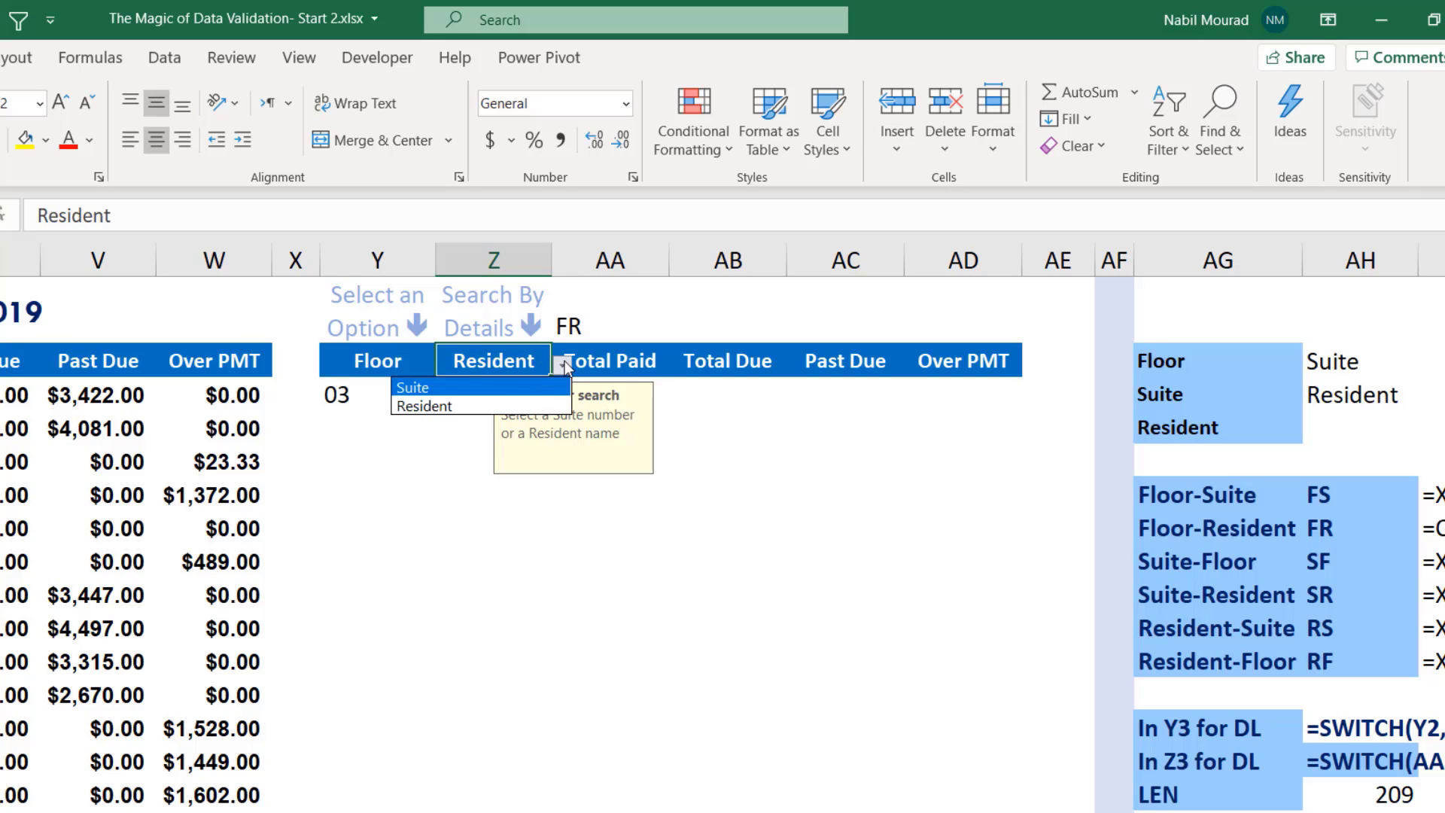
click(450, 388)
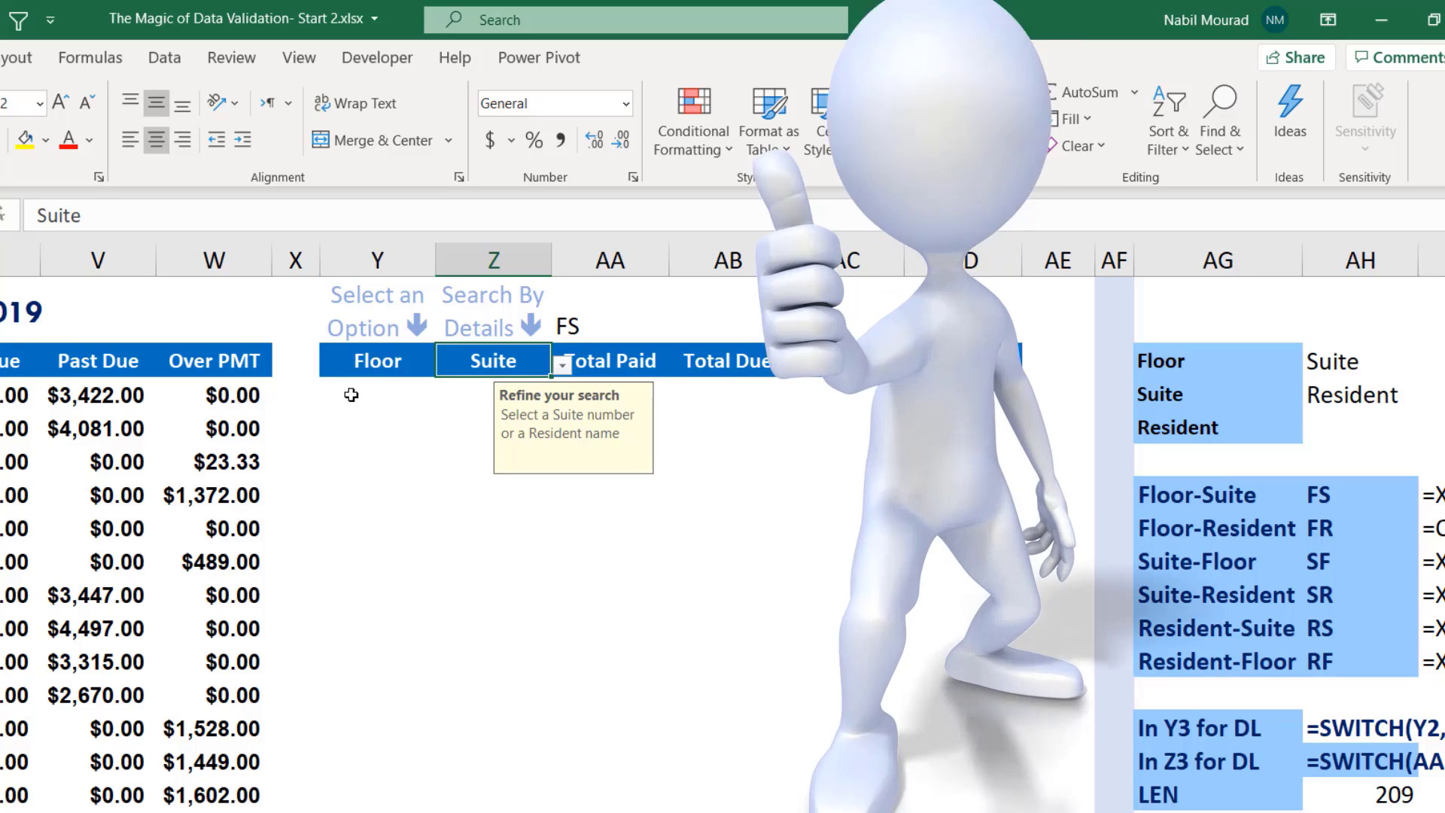
Choose floor 02 in Y3 and suite 0203 in Z3 from their drop-down lists
click(393, 386)
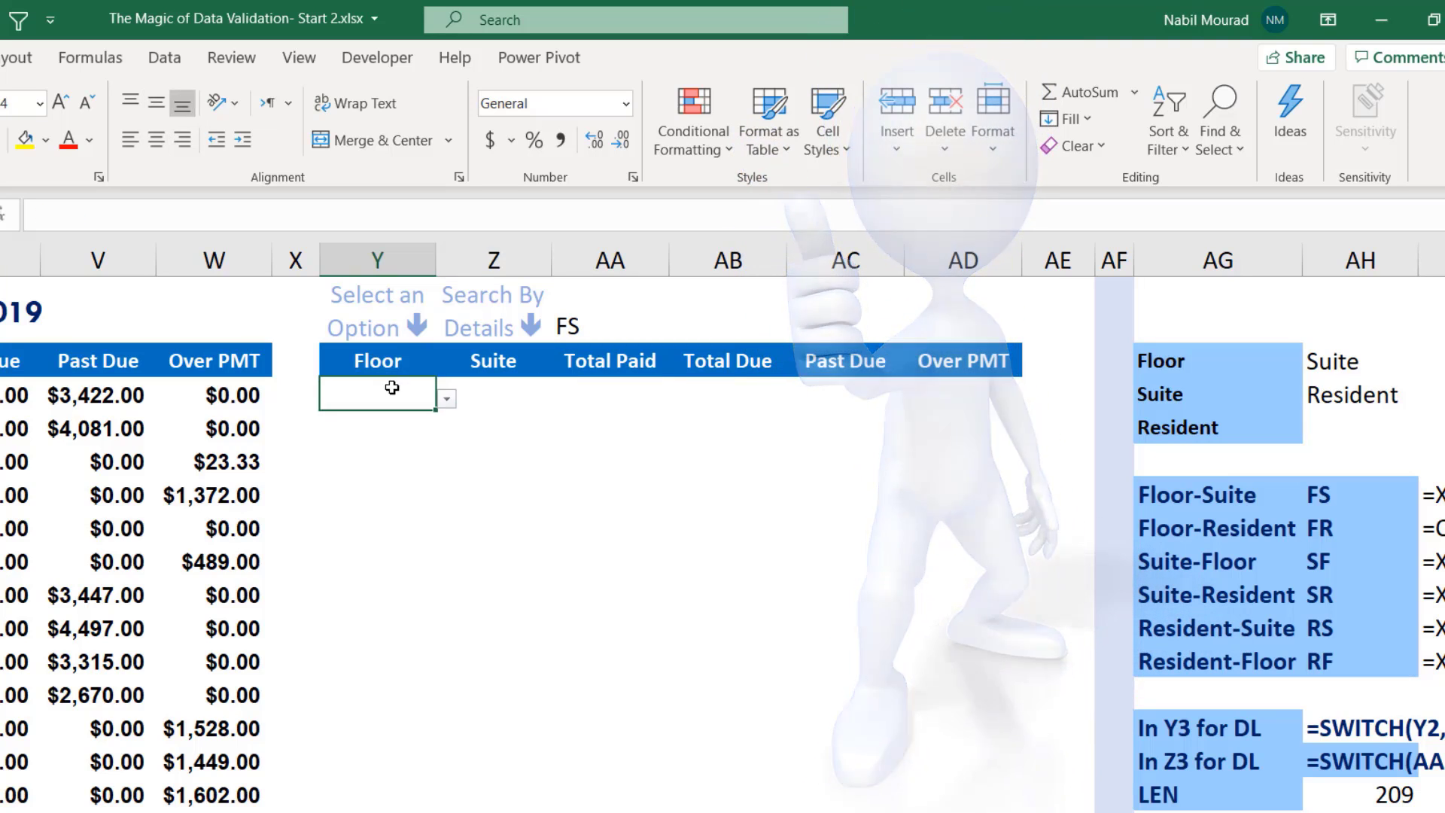
click(449, 401)
click(361, 439)
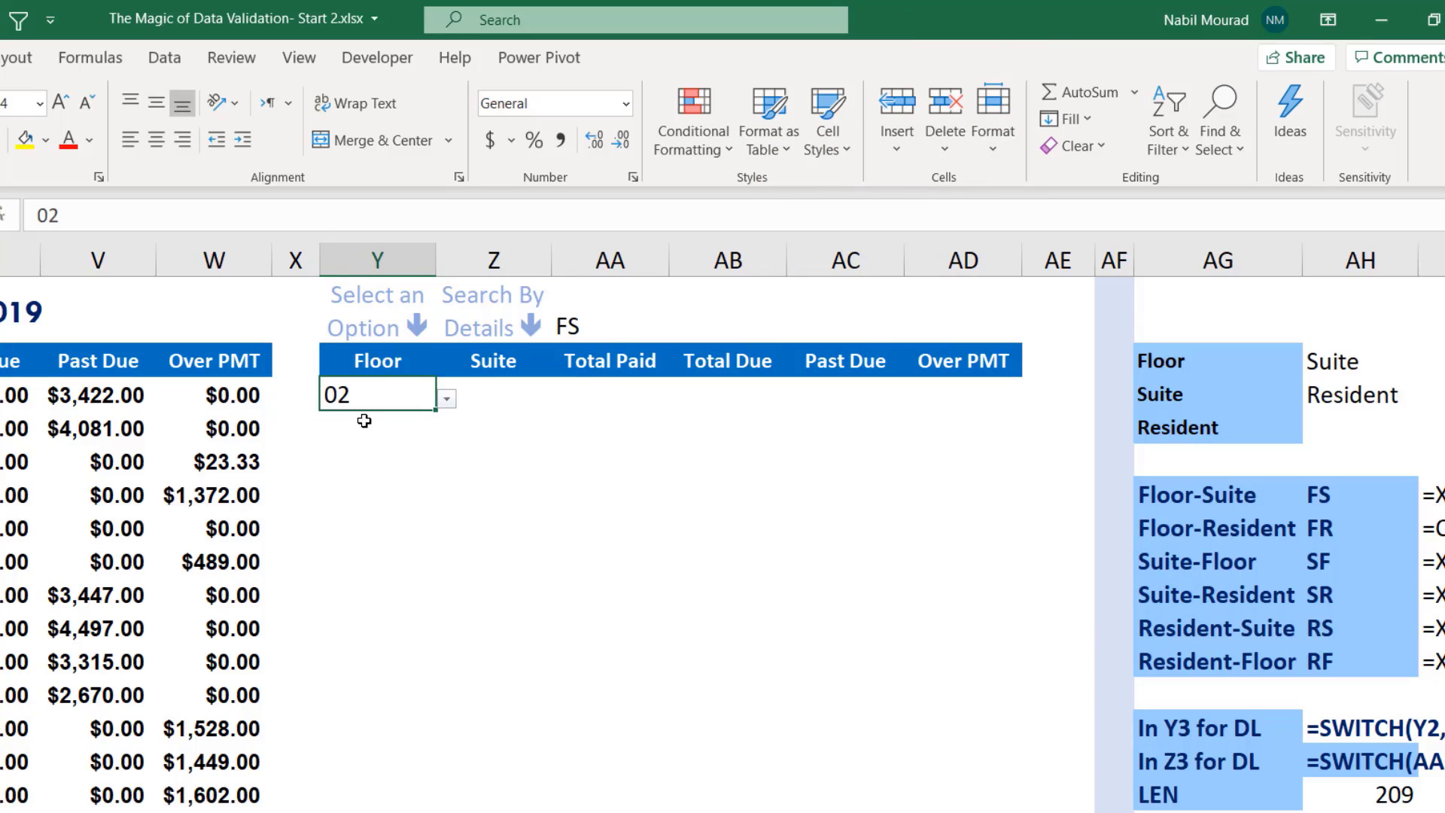
click(499, 387)
click(561, 399)
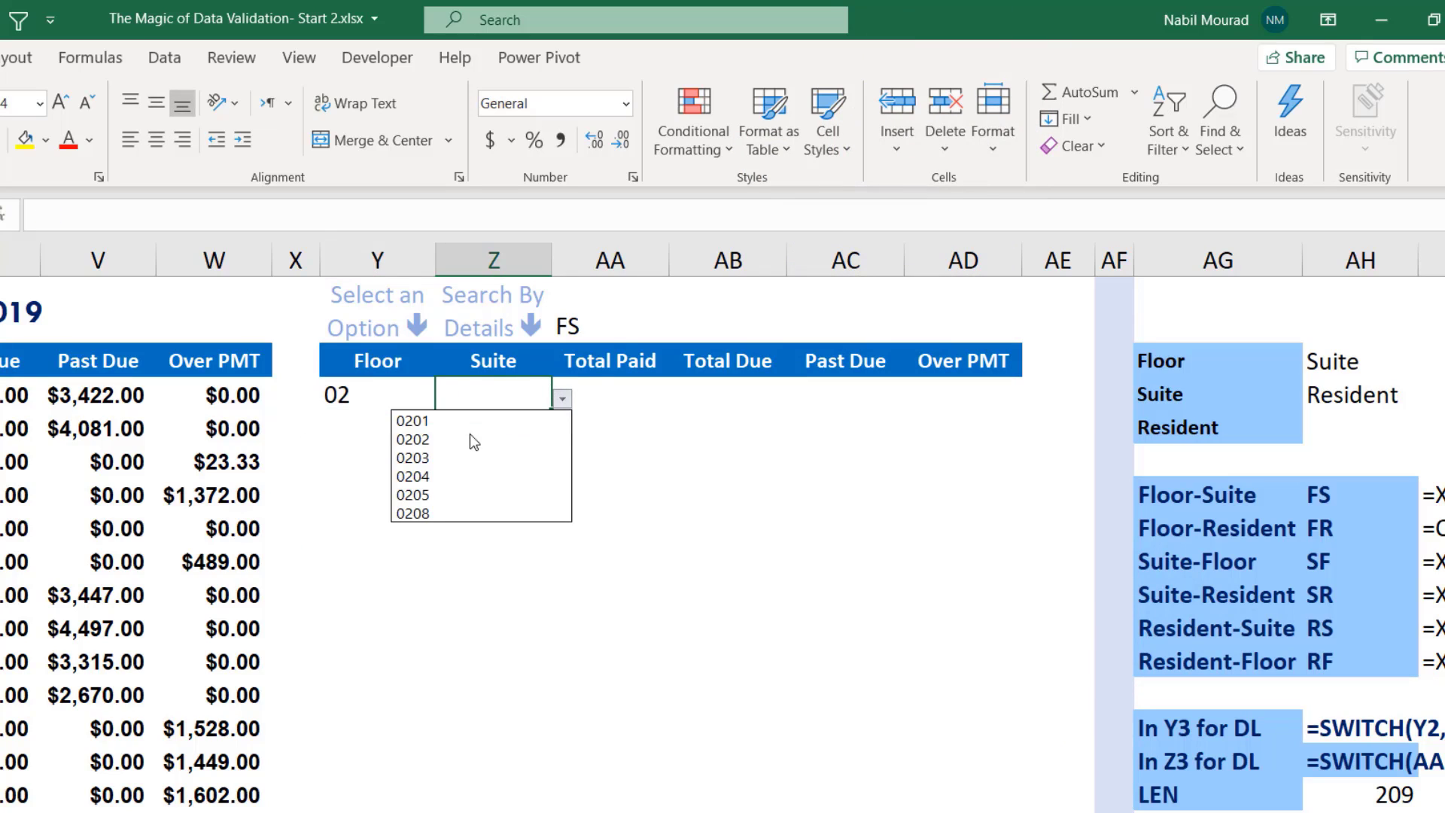
click(432, 458)
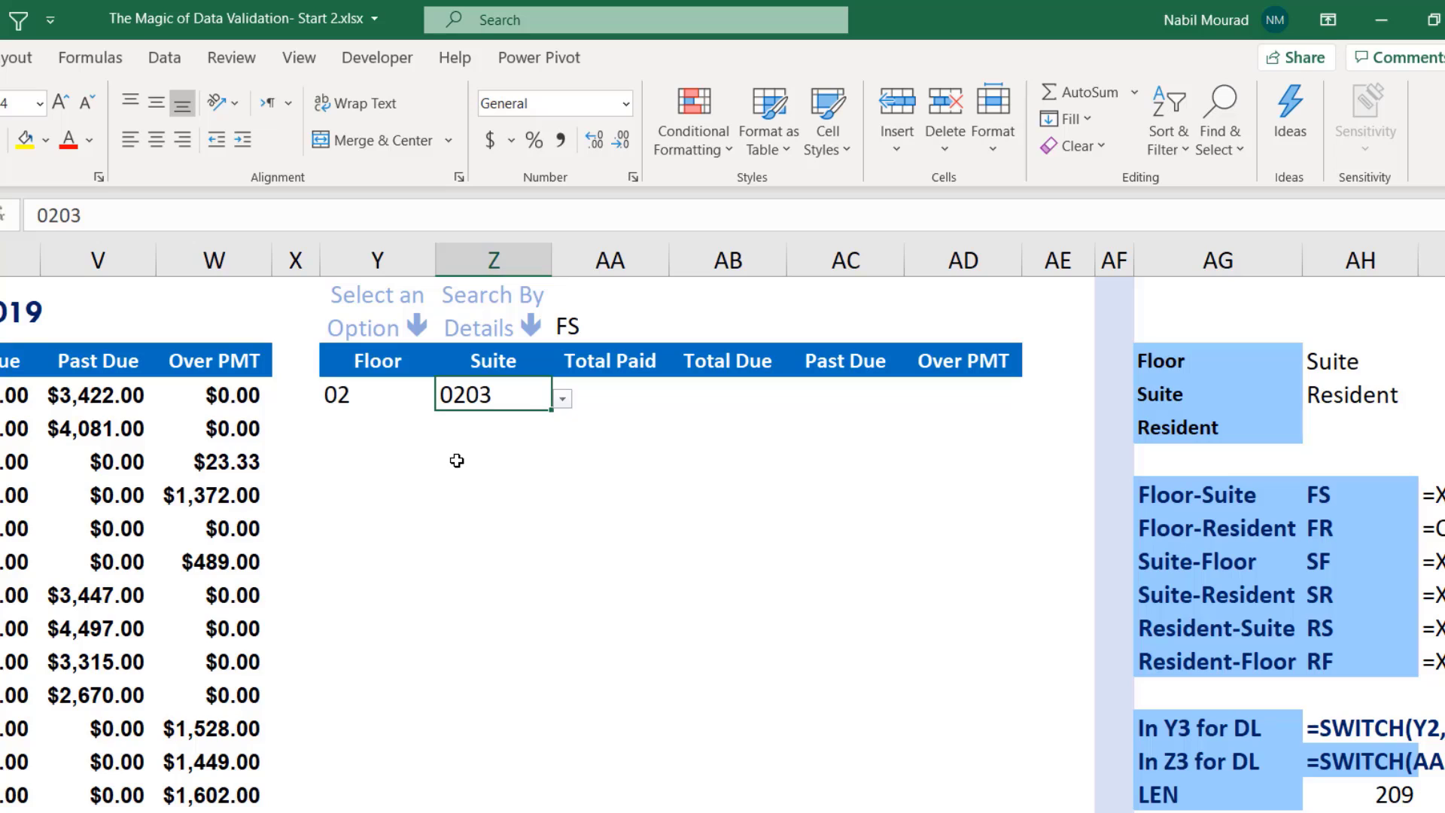
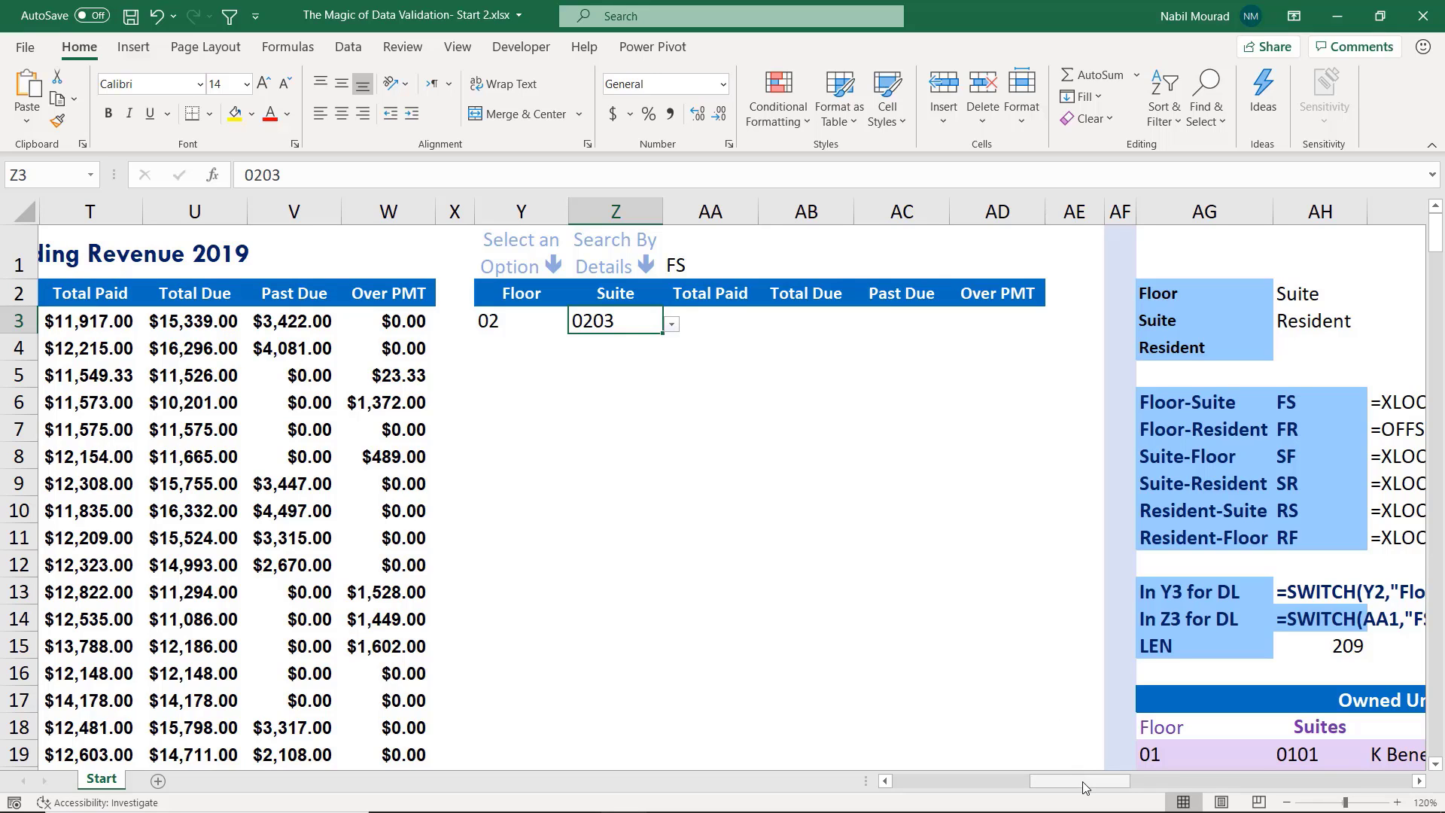
Unhide the columns between Type (column D) and Total Paid (column T) in the revenue table
drag(1077, 781, 930, 787)
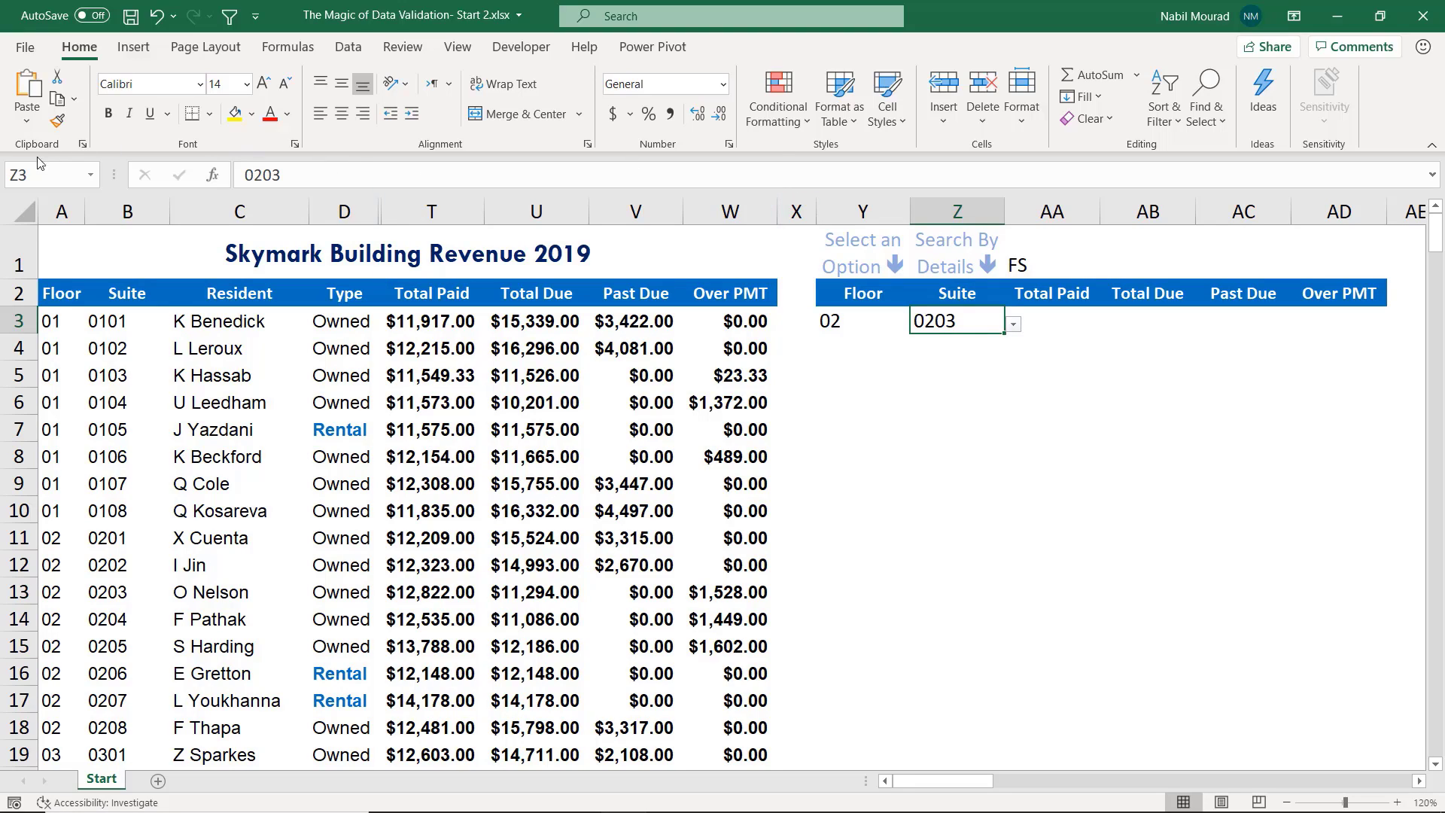
drag(344, 212, 447, 207)
right_click(448, 207)
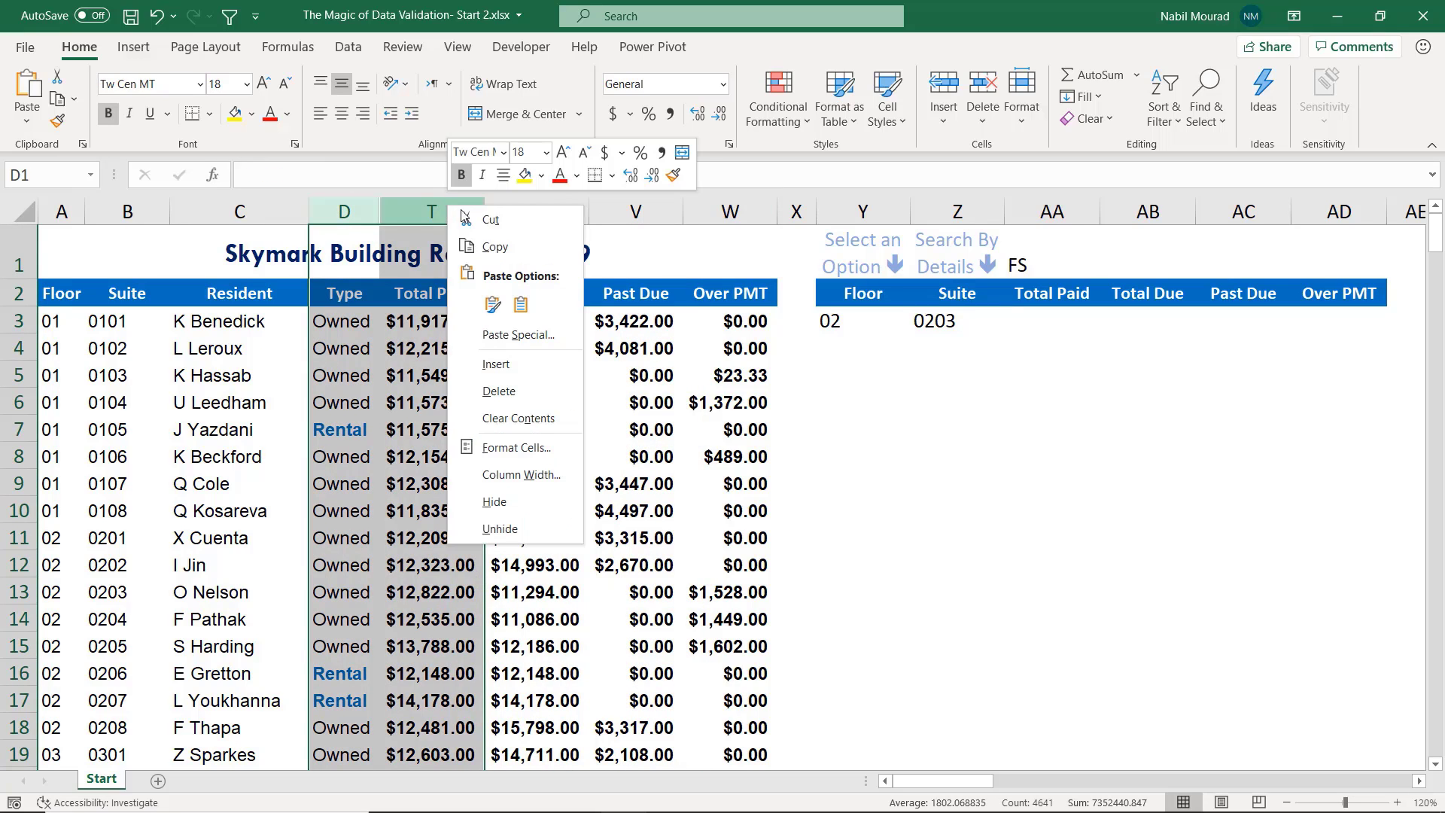
click(509, 533)
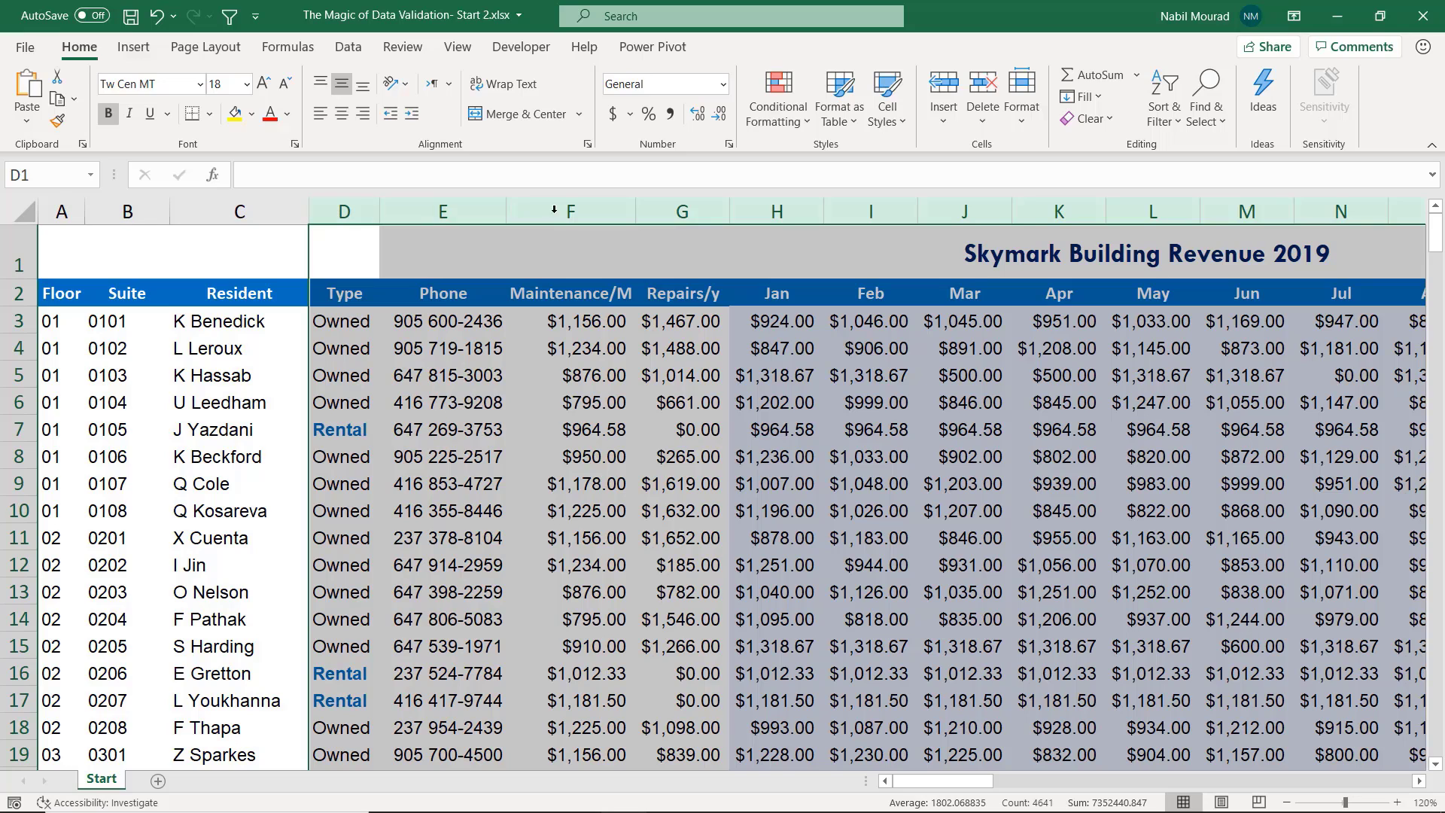
click(680, 209)
Turn on the R1C1 reference style in the formula options so columns are numbered
click(23, 48)
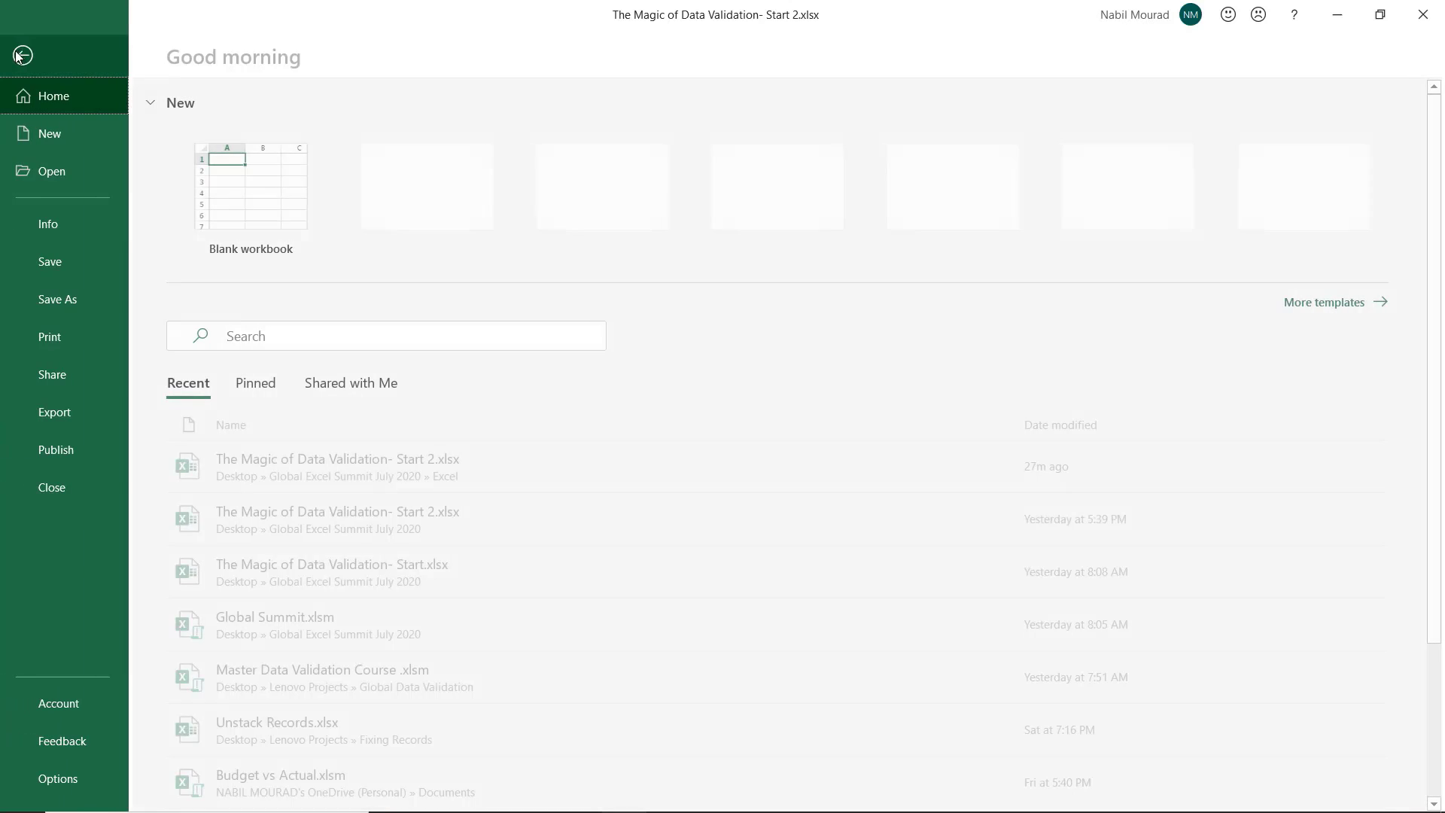
click(69, 780)
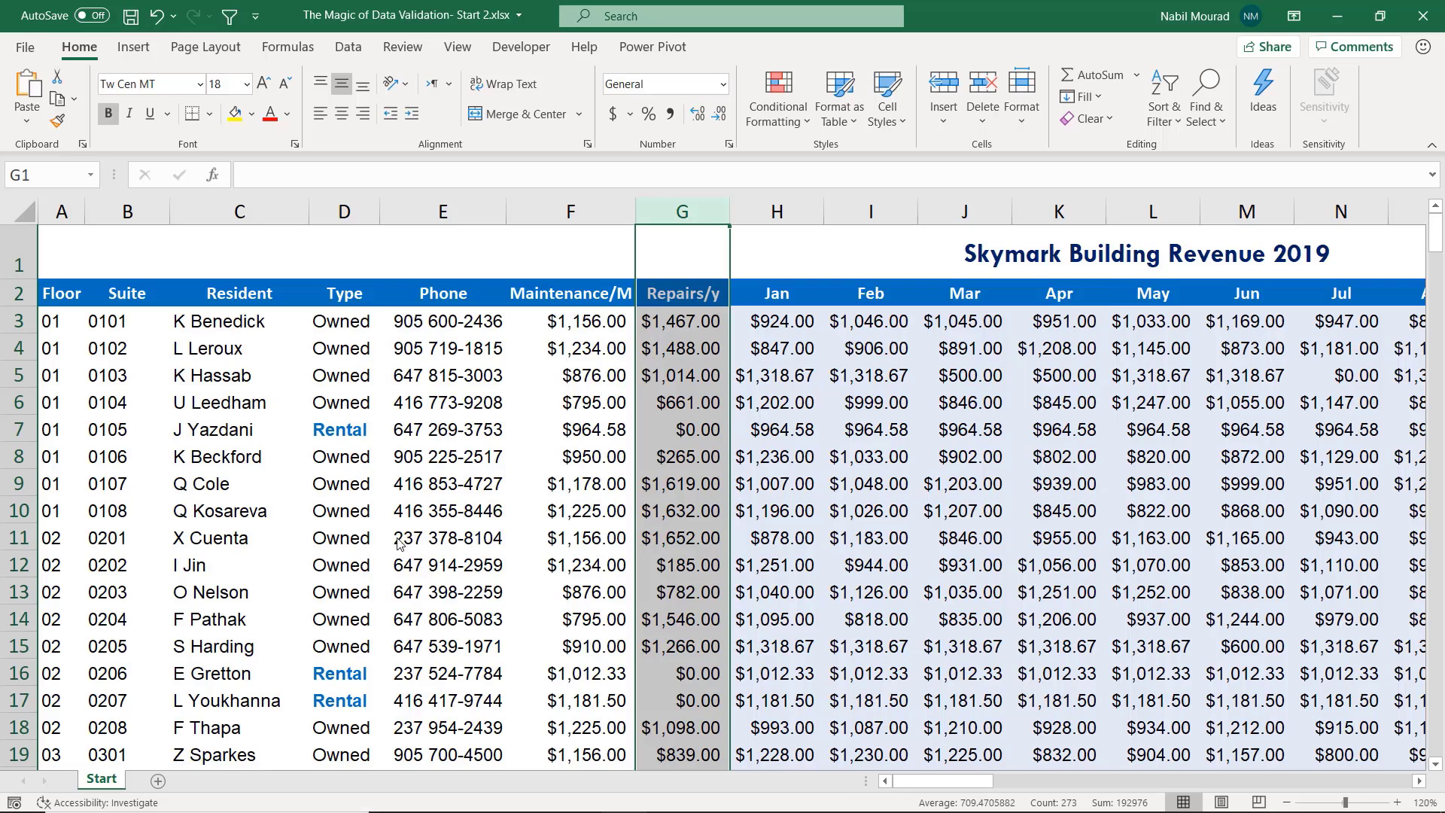
click(394, 161)
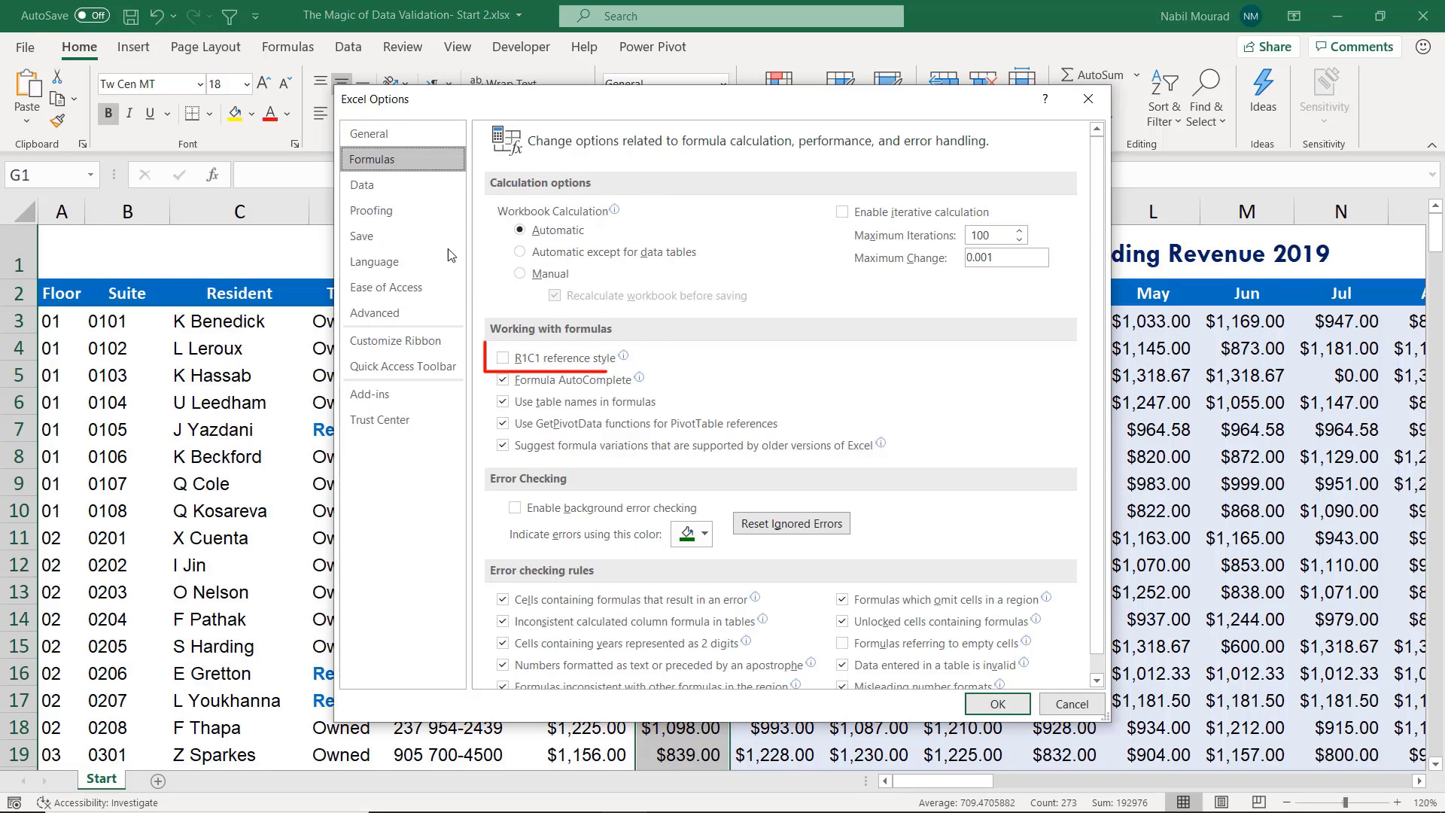
click(503, 359)
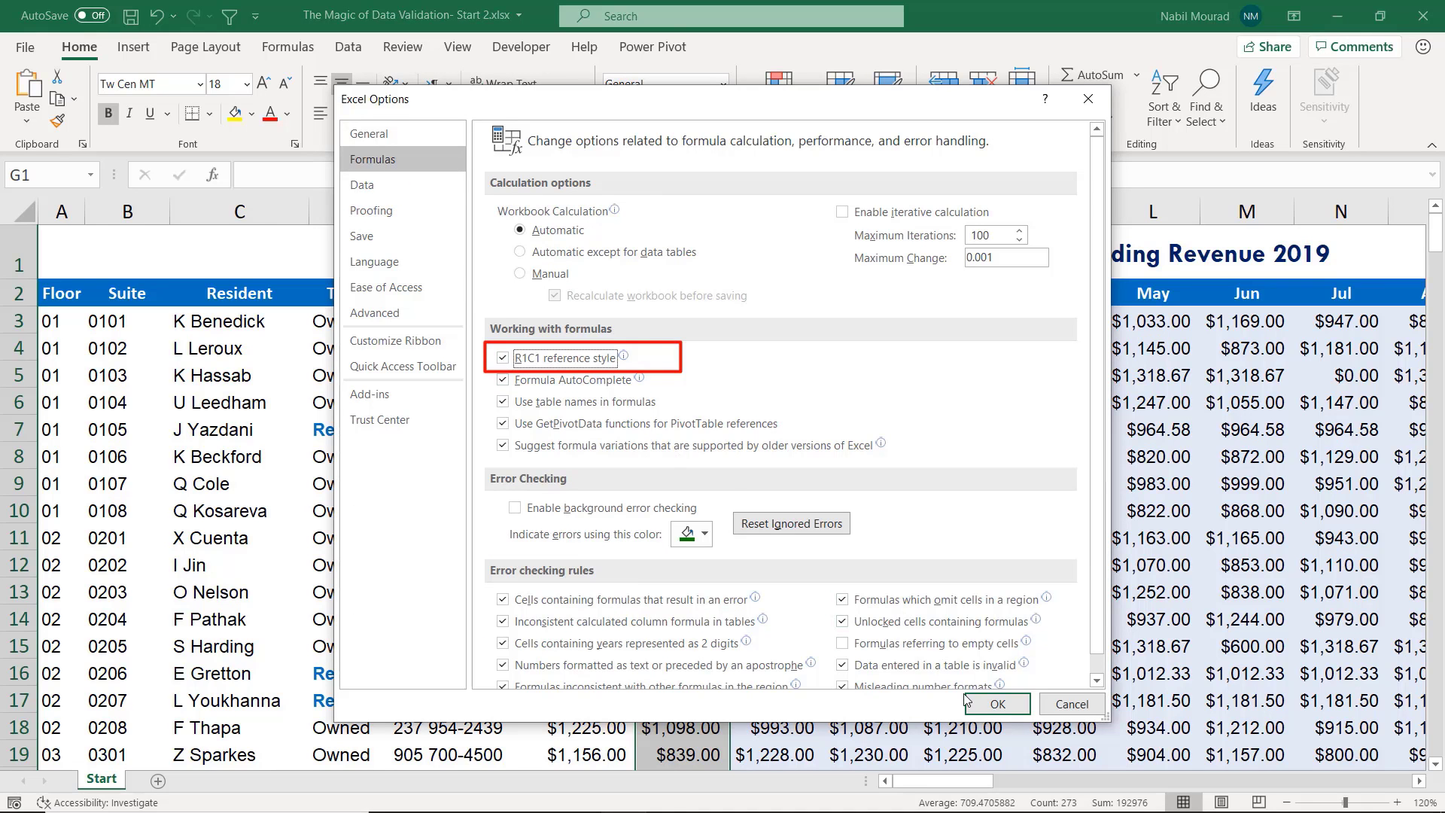
click(995, 704)
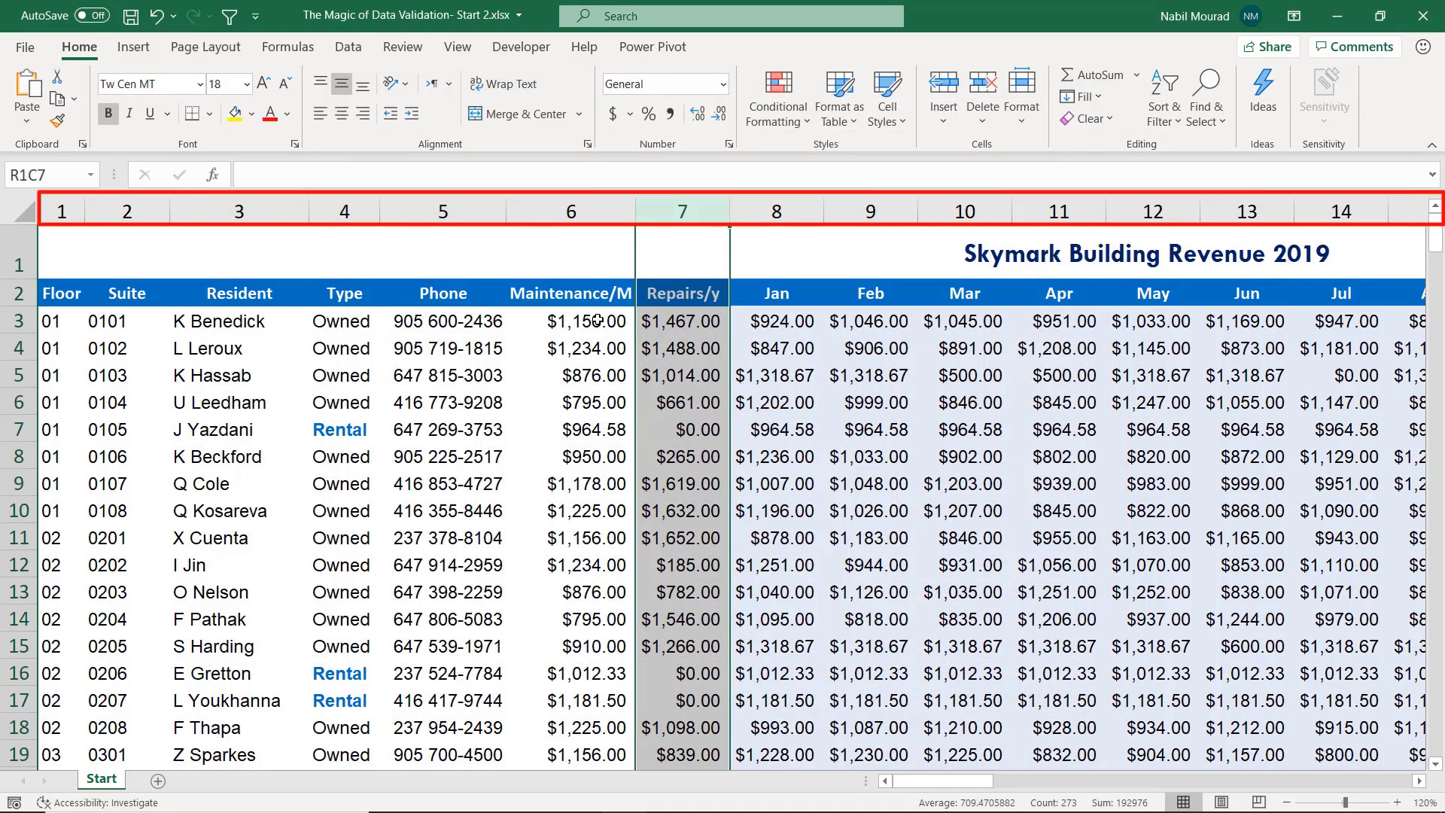
Check the column numbers of the Suite and Resident fields and the other columns in the revenue table
click(118, 321)
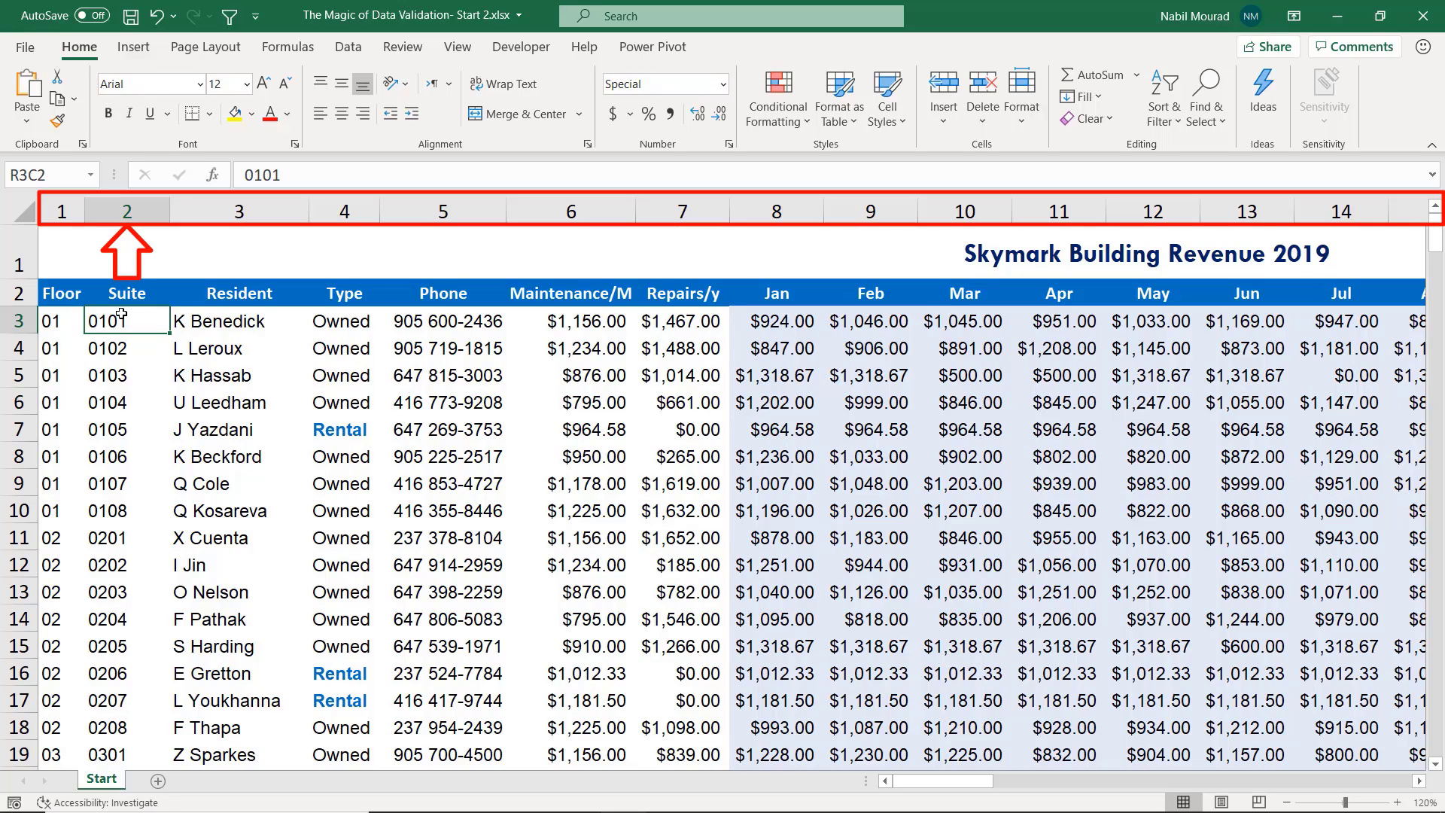
click(234, 317)
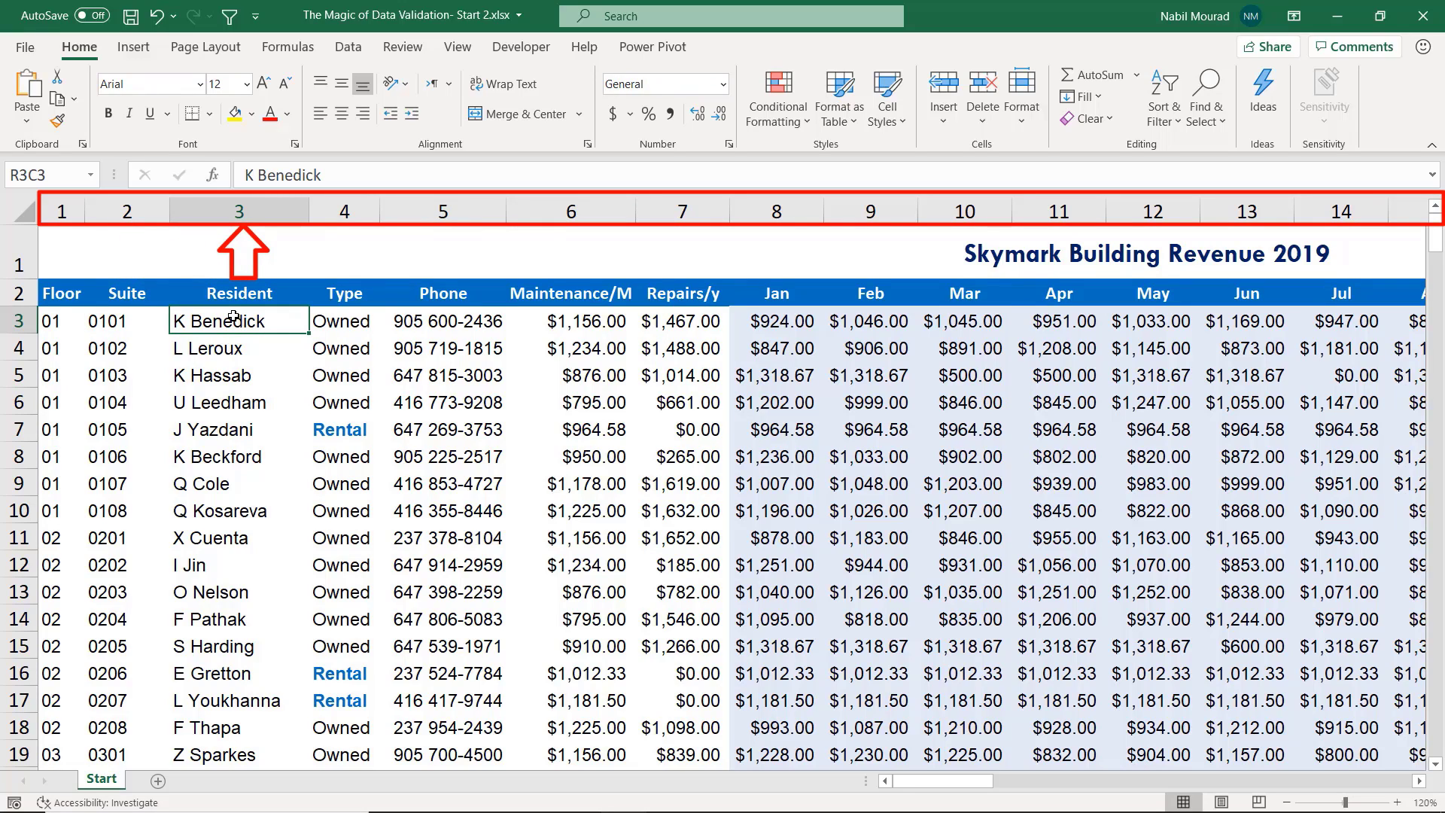
click(105, 314)
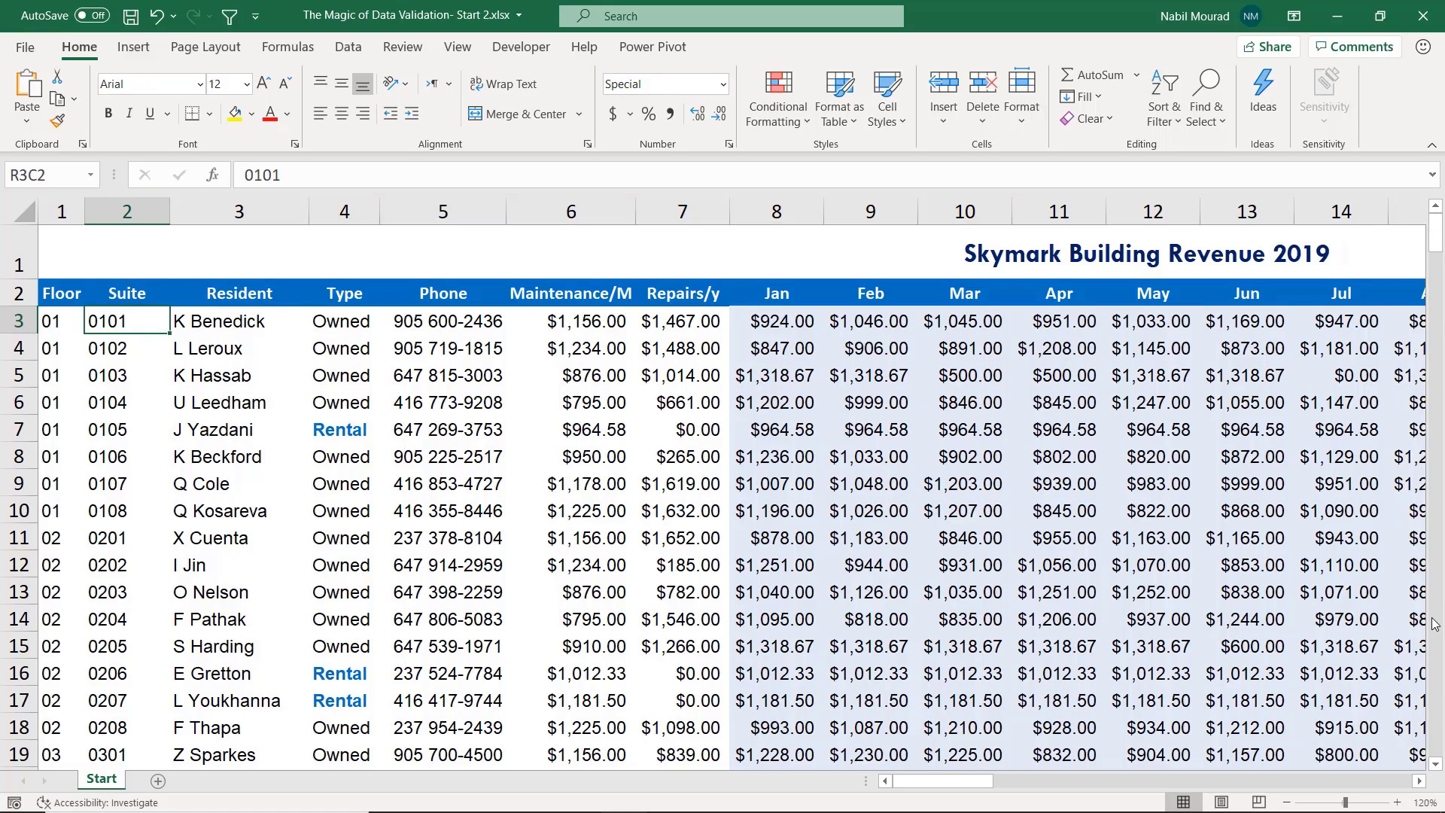
click(1416, 780)
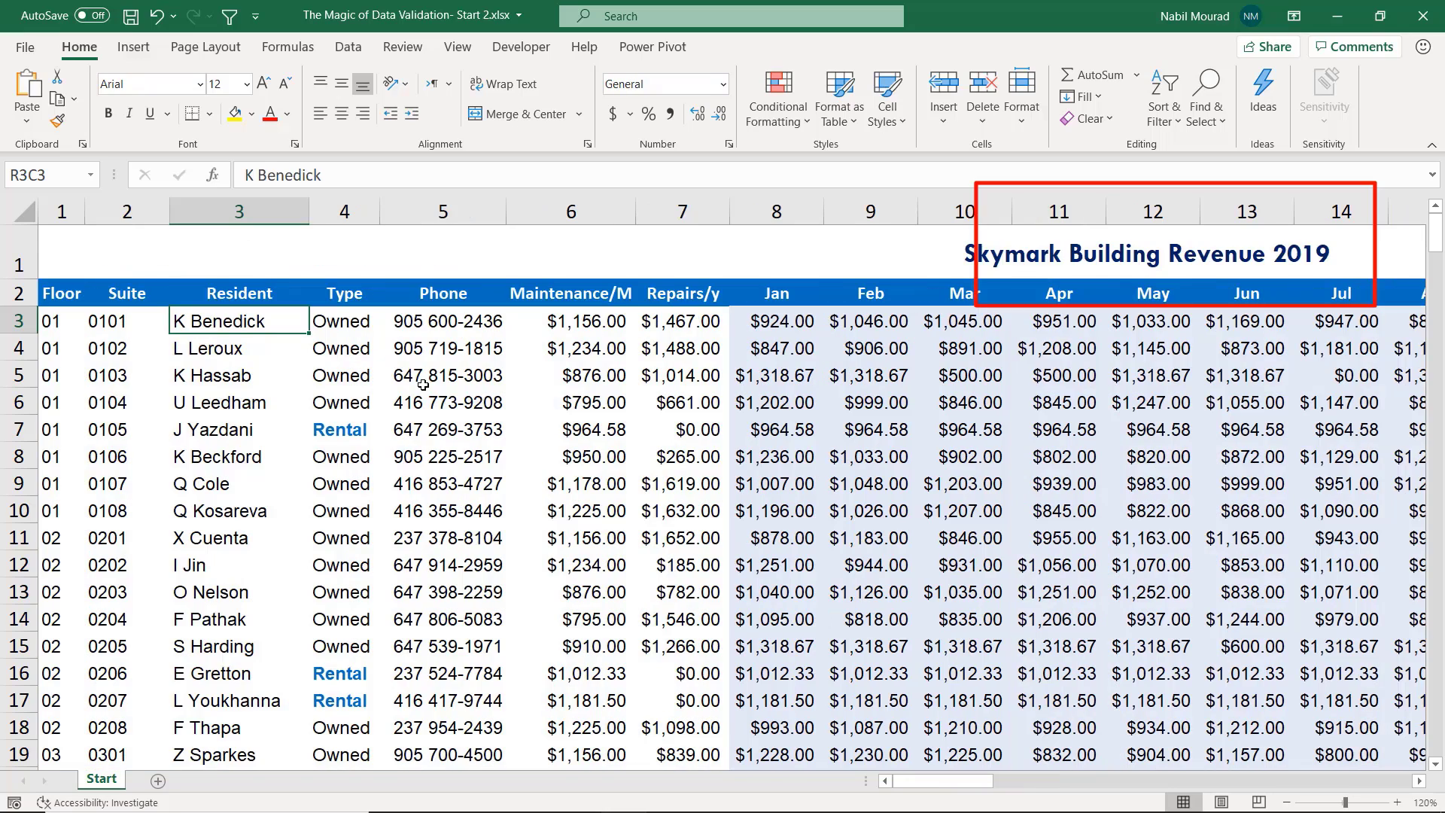
key(Right)
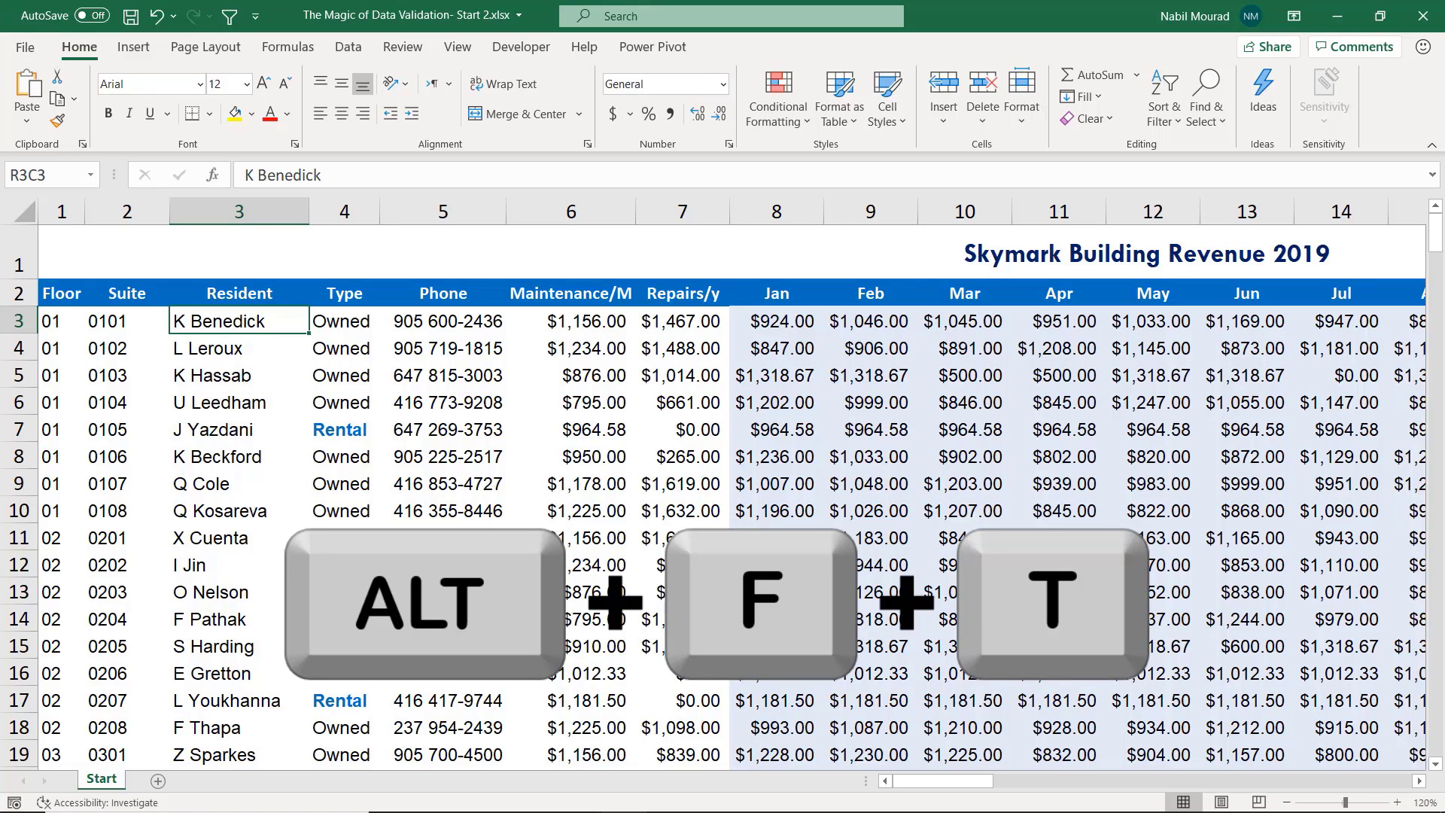
Turn off the R1C1 reference style in the formula options so columns are lettered
key(alt+f)
key(t)
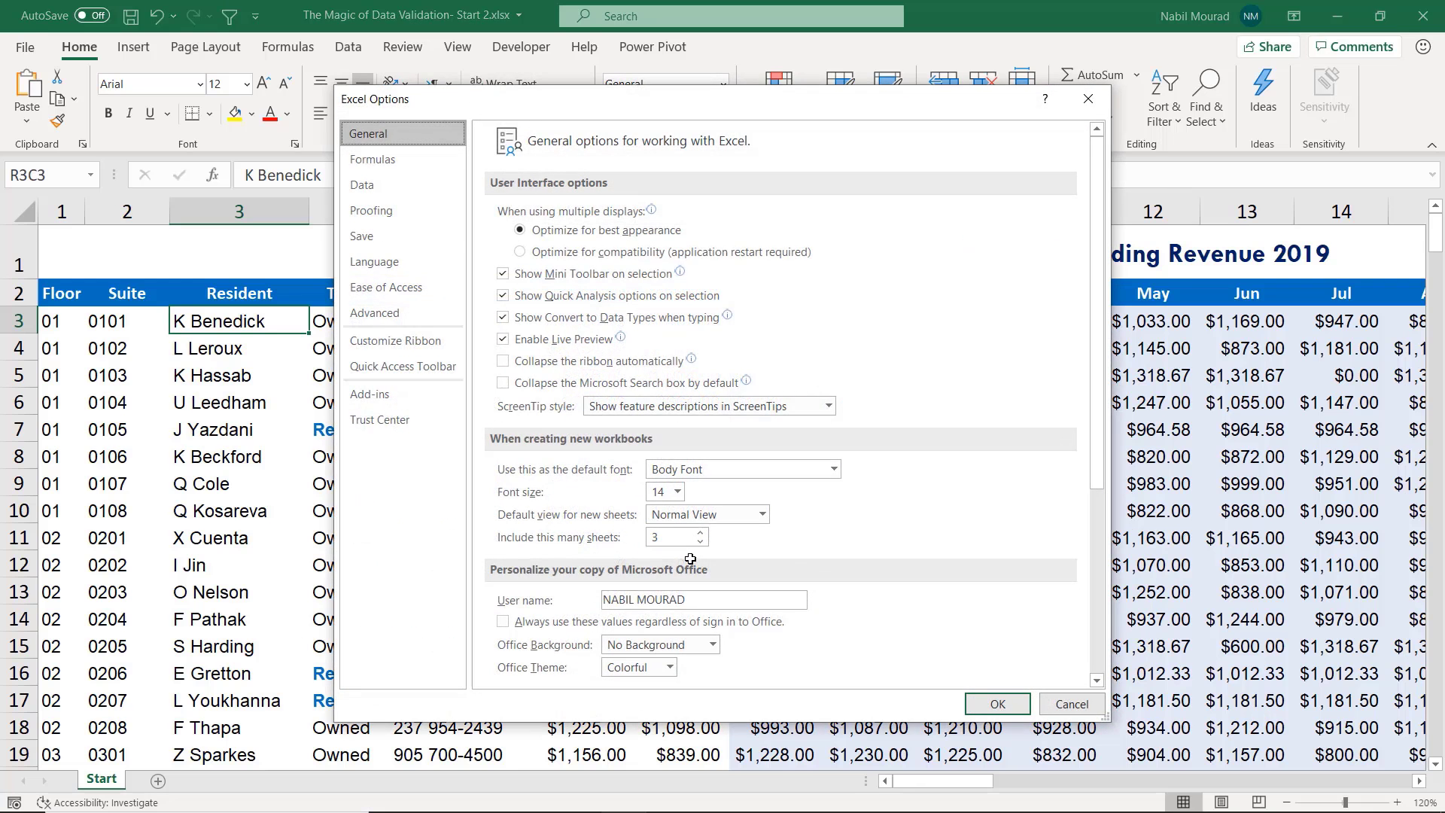
click(414, 164)
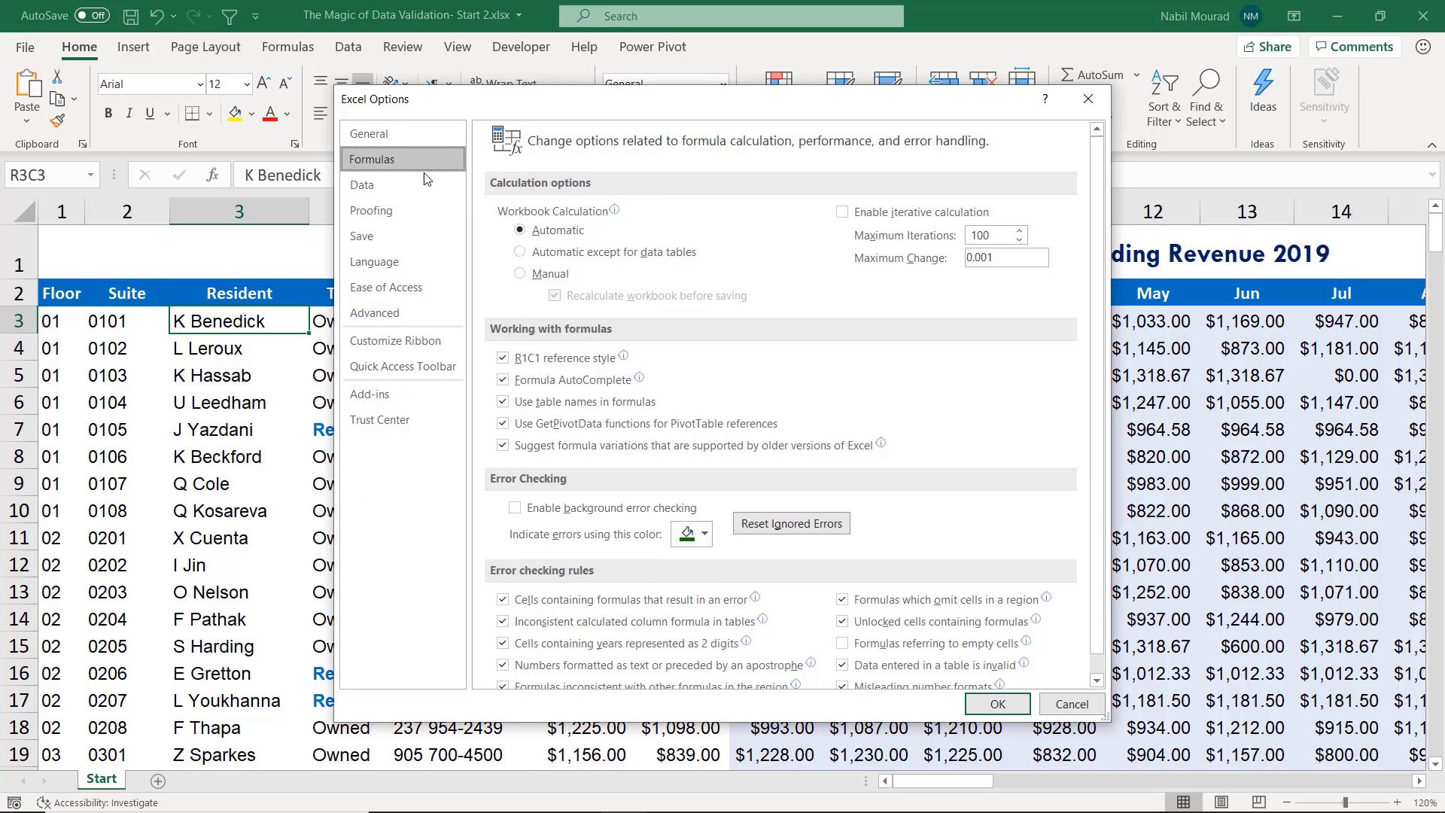
click(504, 360)
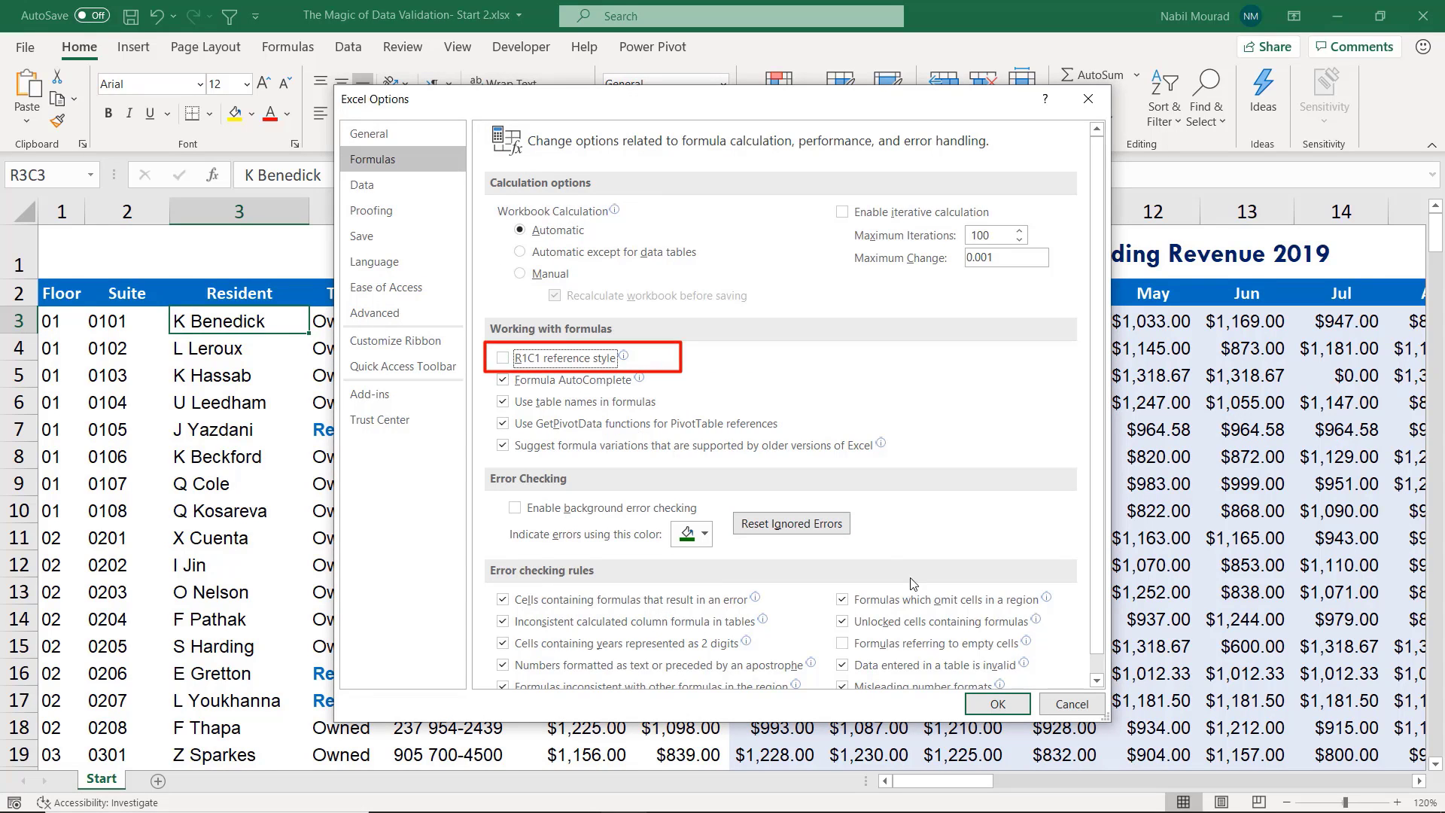
click(997, 705)
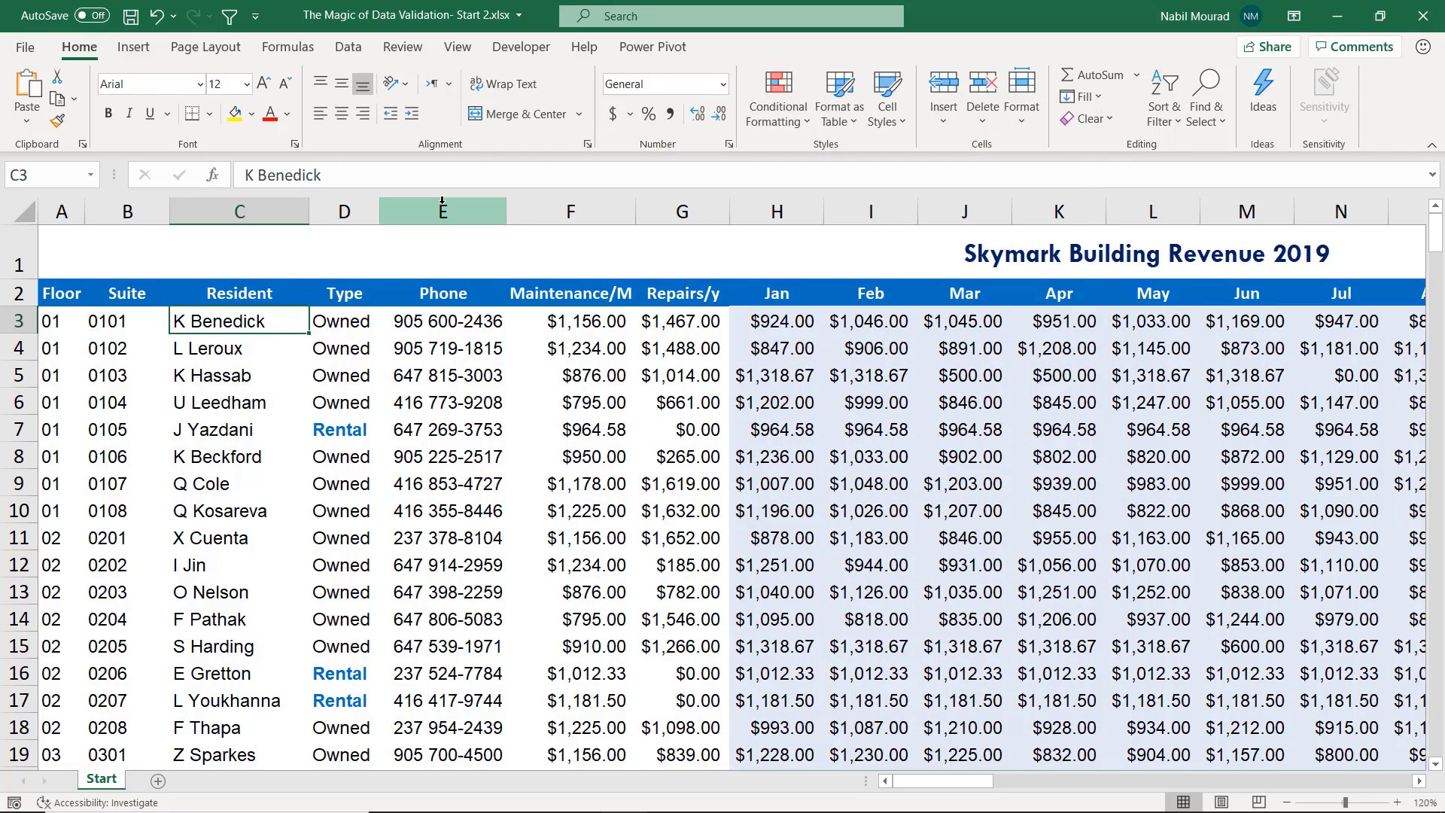
Hide columns E through S, from Phone to Dec, in the revenue table
drag(443, 200, 1187, 207)
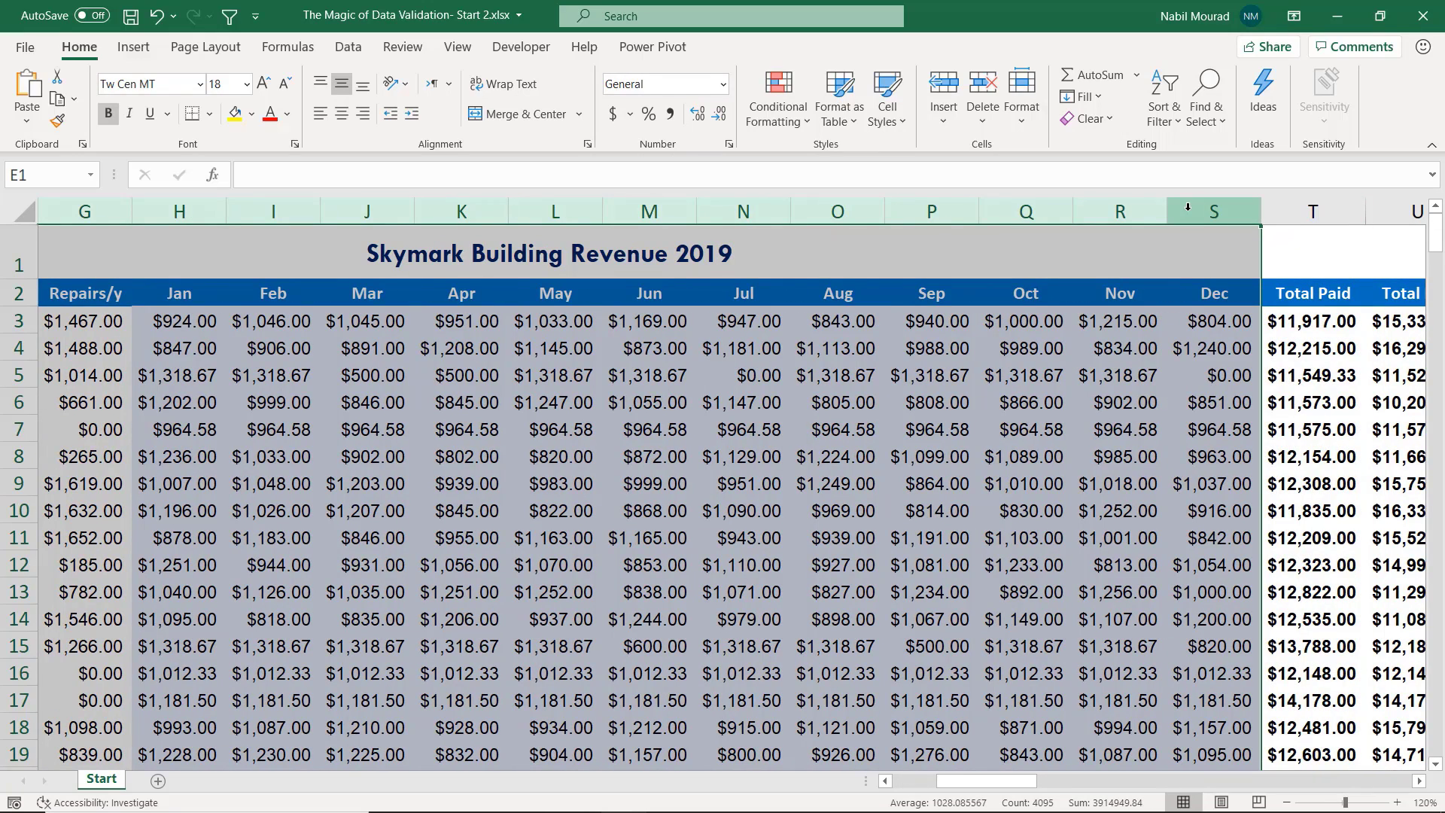
right_click(1187, 207)
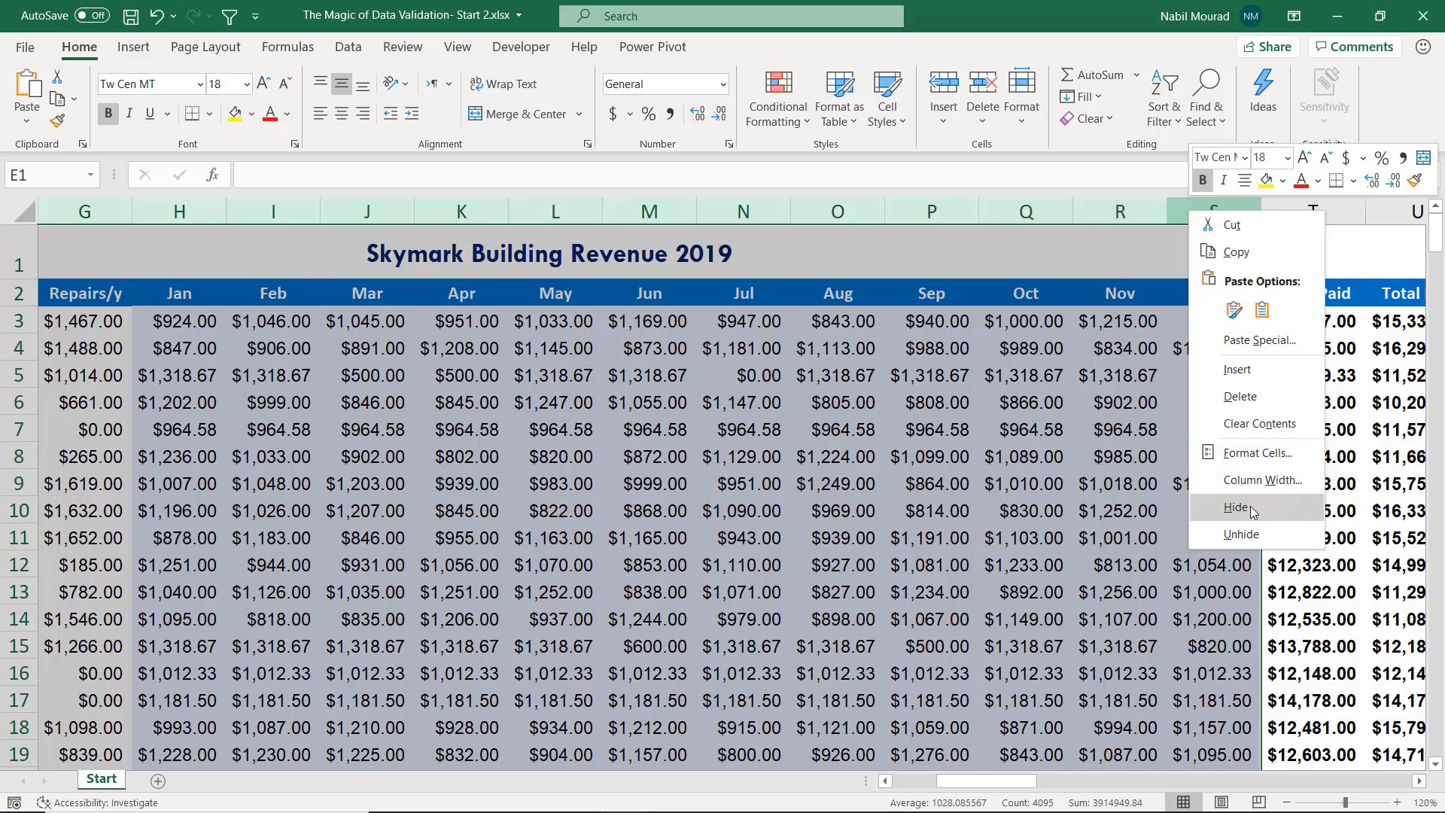
click(1252, 513)
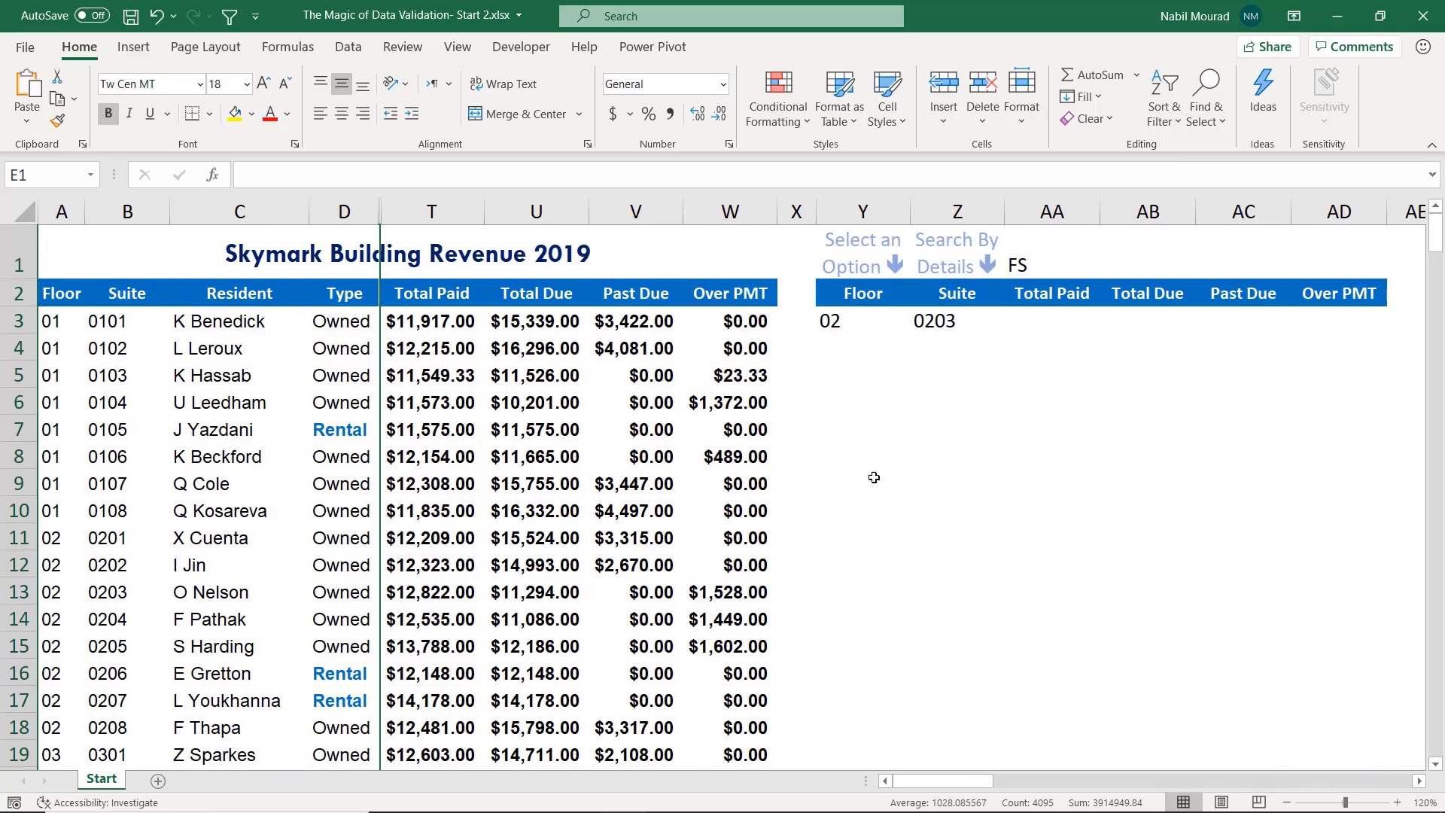
Start a VLOOKUP formula in AA3 under Total Paid with the absolute reference $Z$3 as lookup value
click(1048, 321)
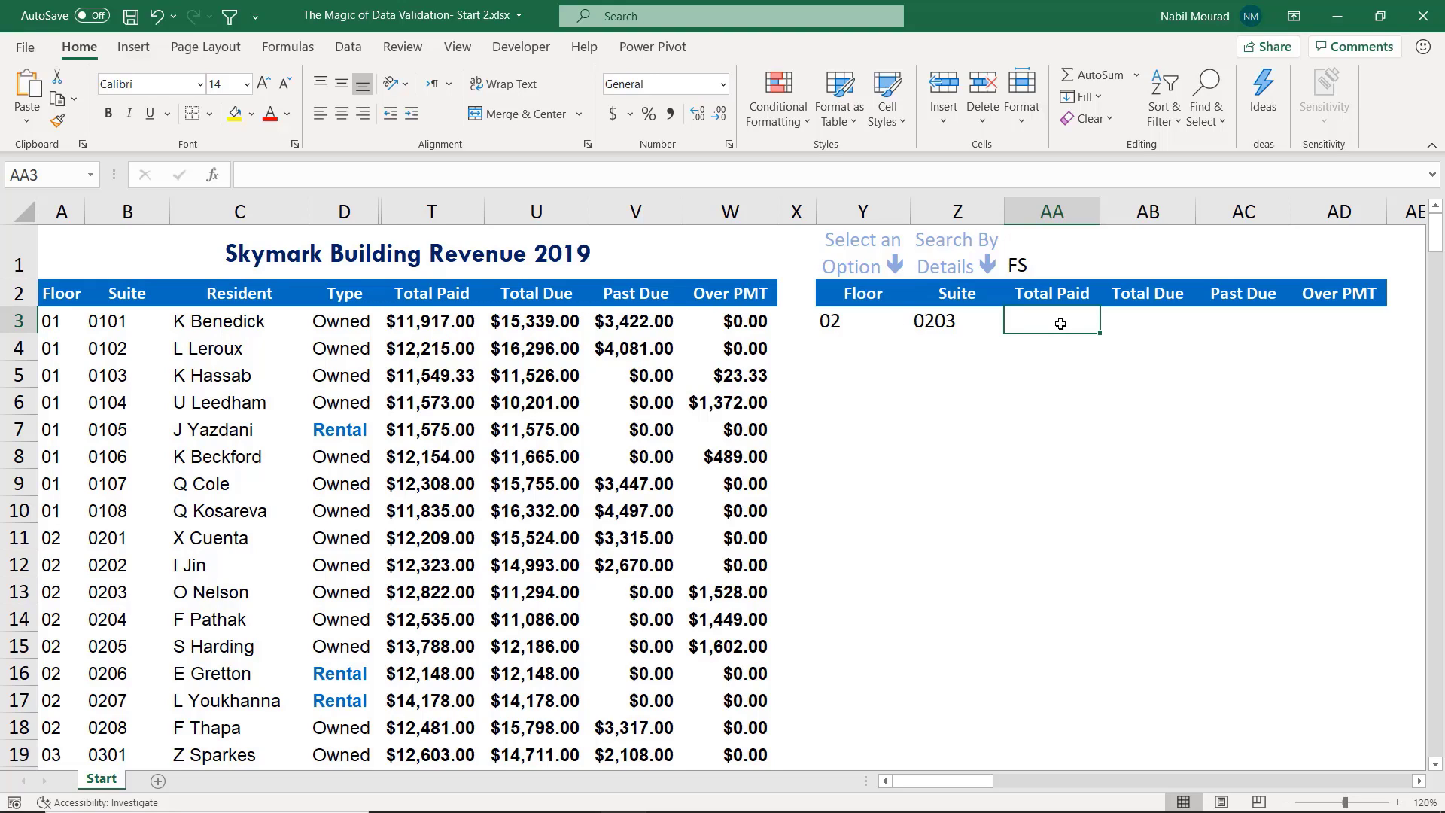
text(=vlook)
key(Tab)
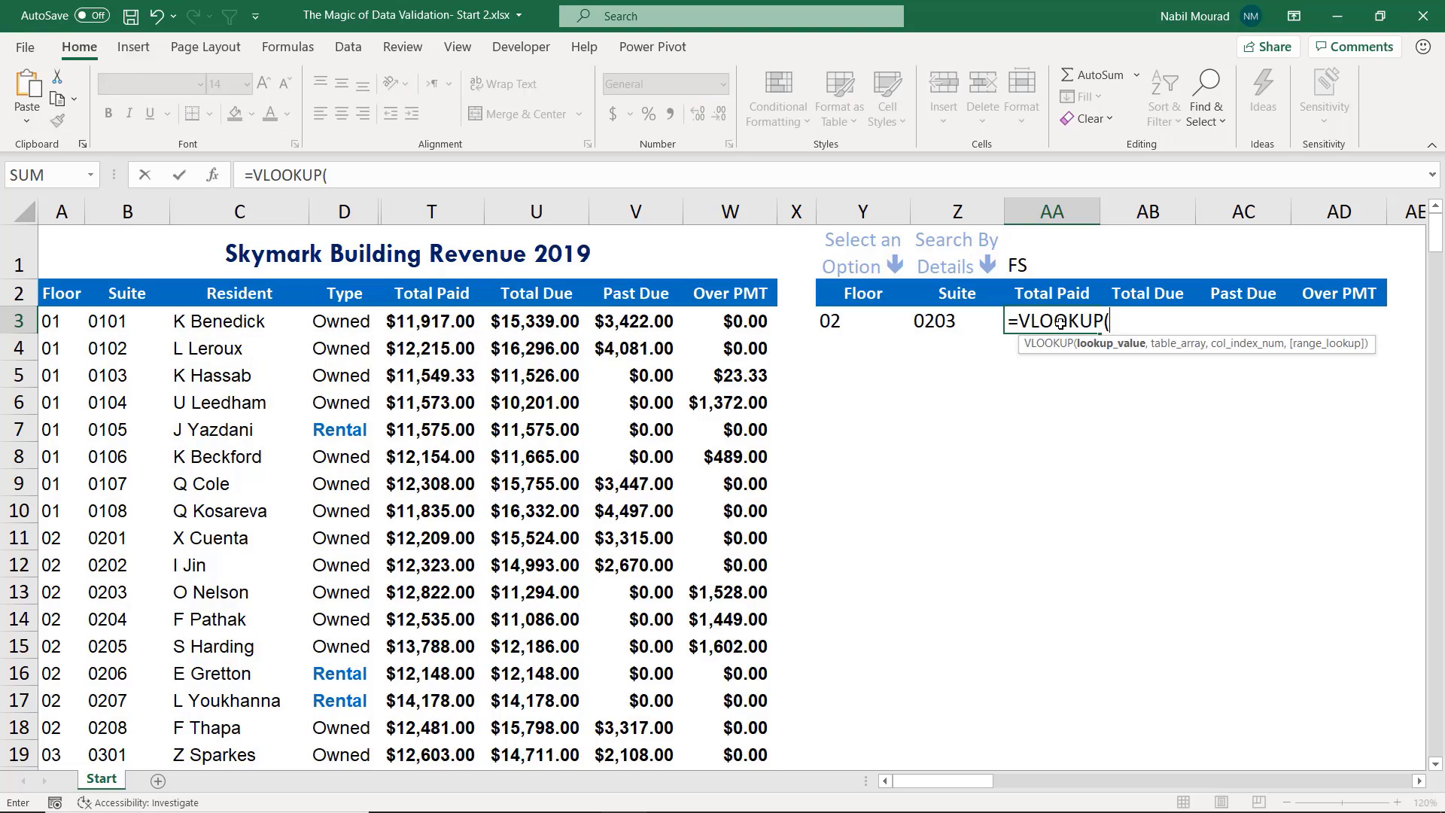
click(944, 321)
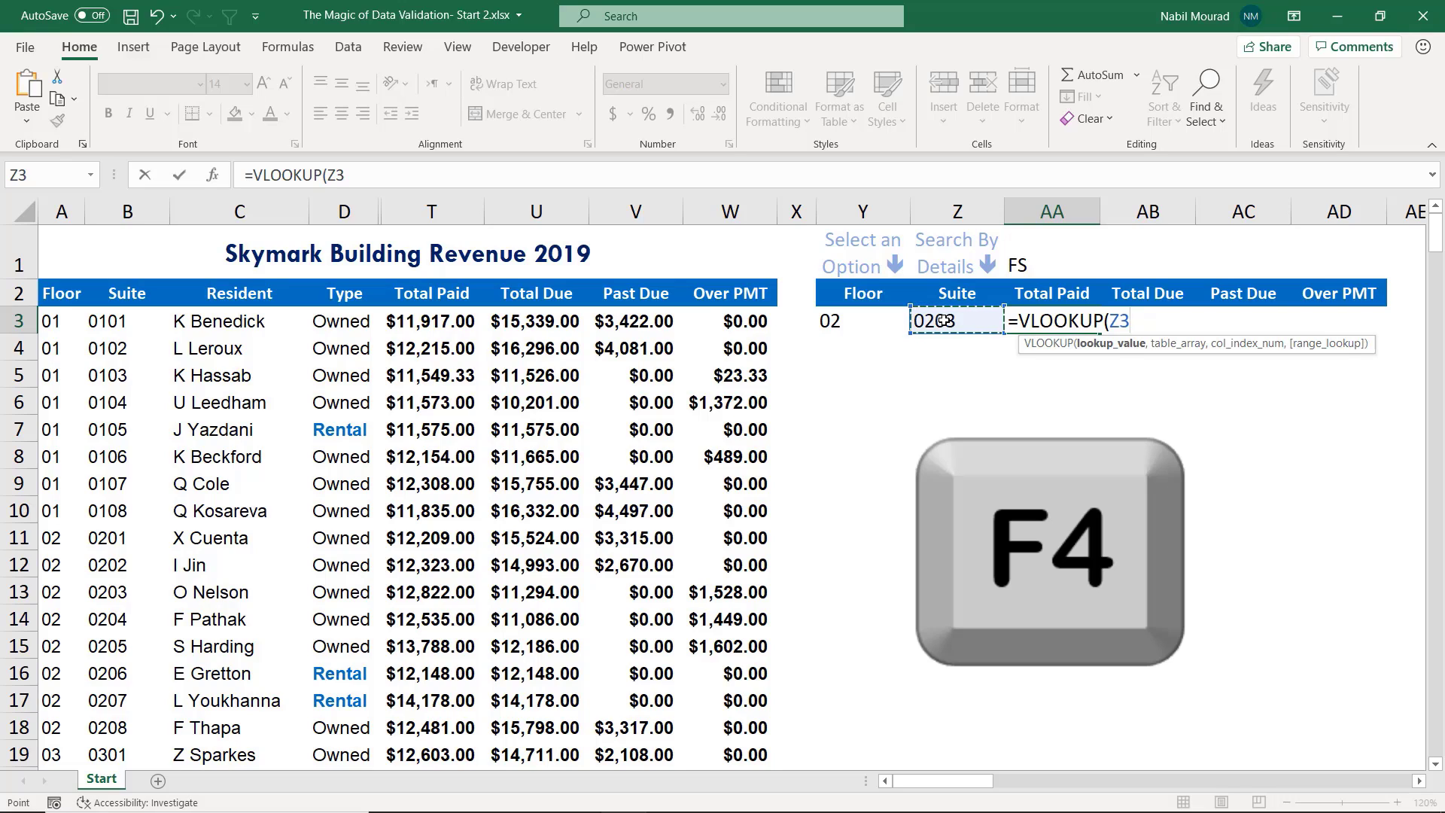
key(F4)
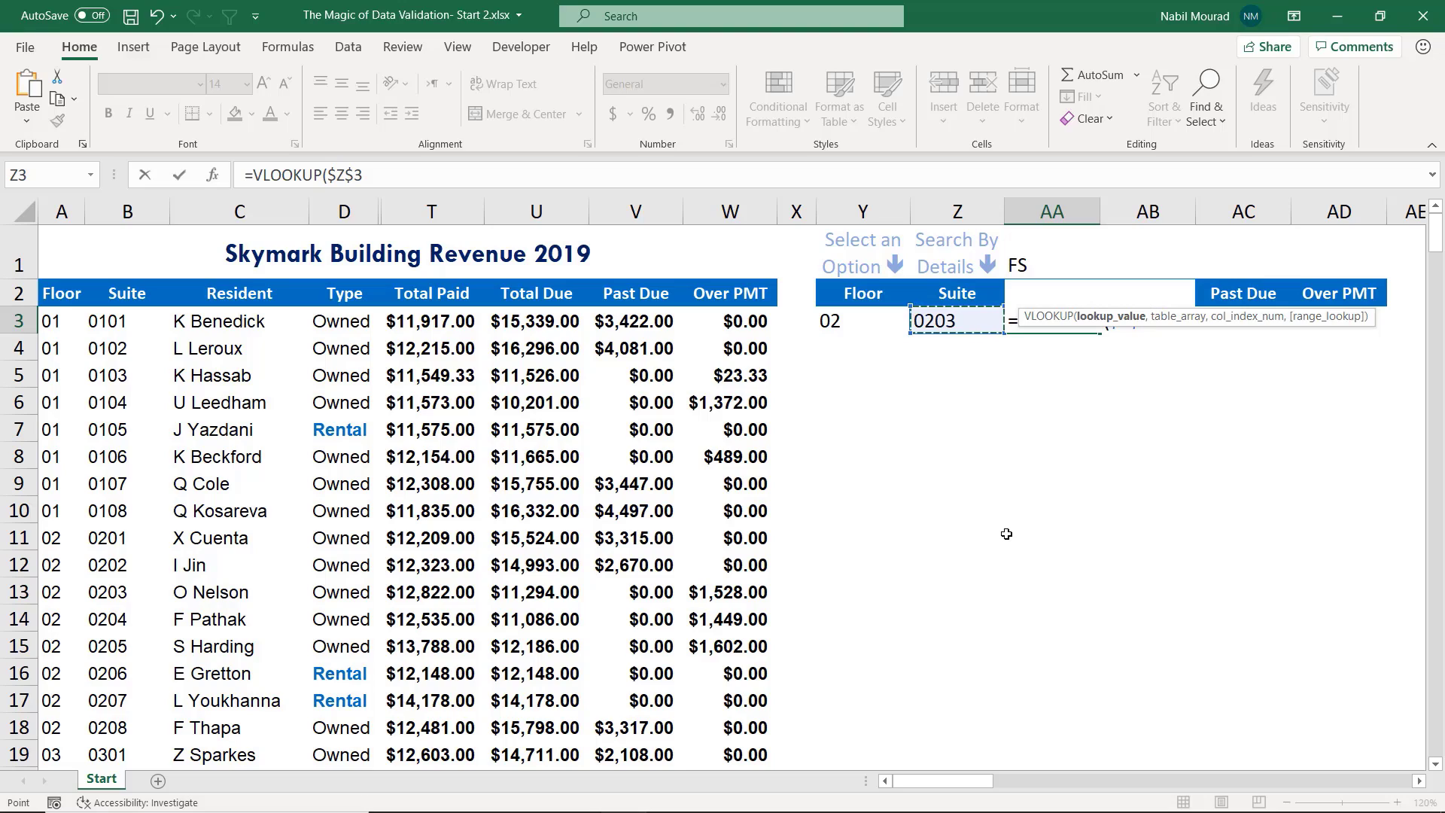
text(,)
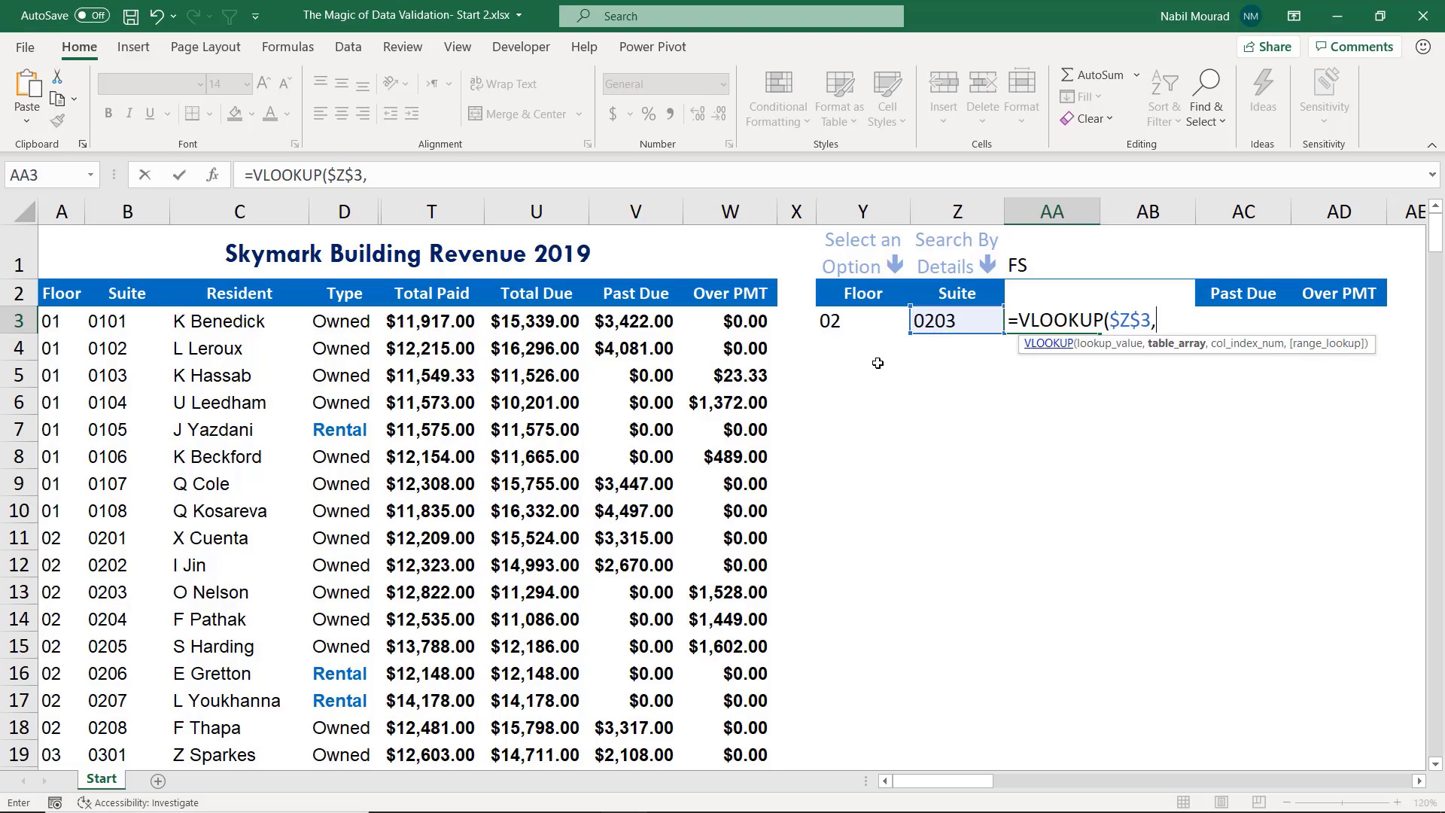
Set the VLOOKUP table array to the absolute range $B$3:$W$274, from Suite to Over PMT
click(110, 318)
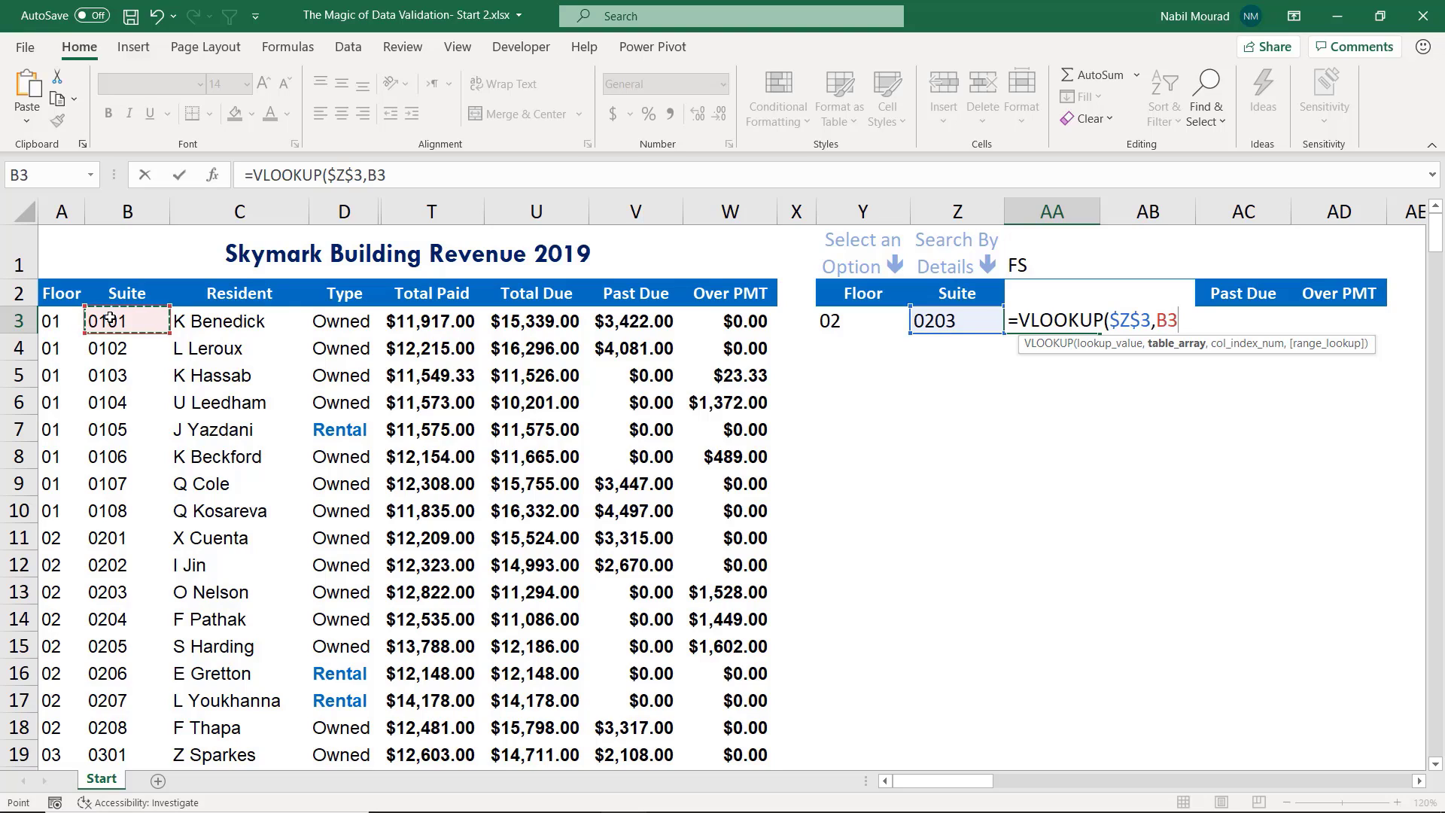
drag(110, 317, 719, 322)
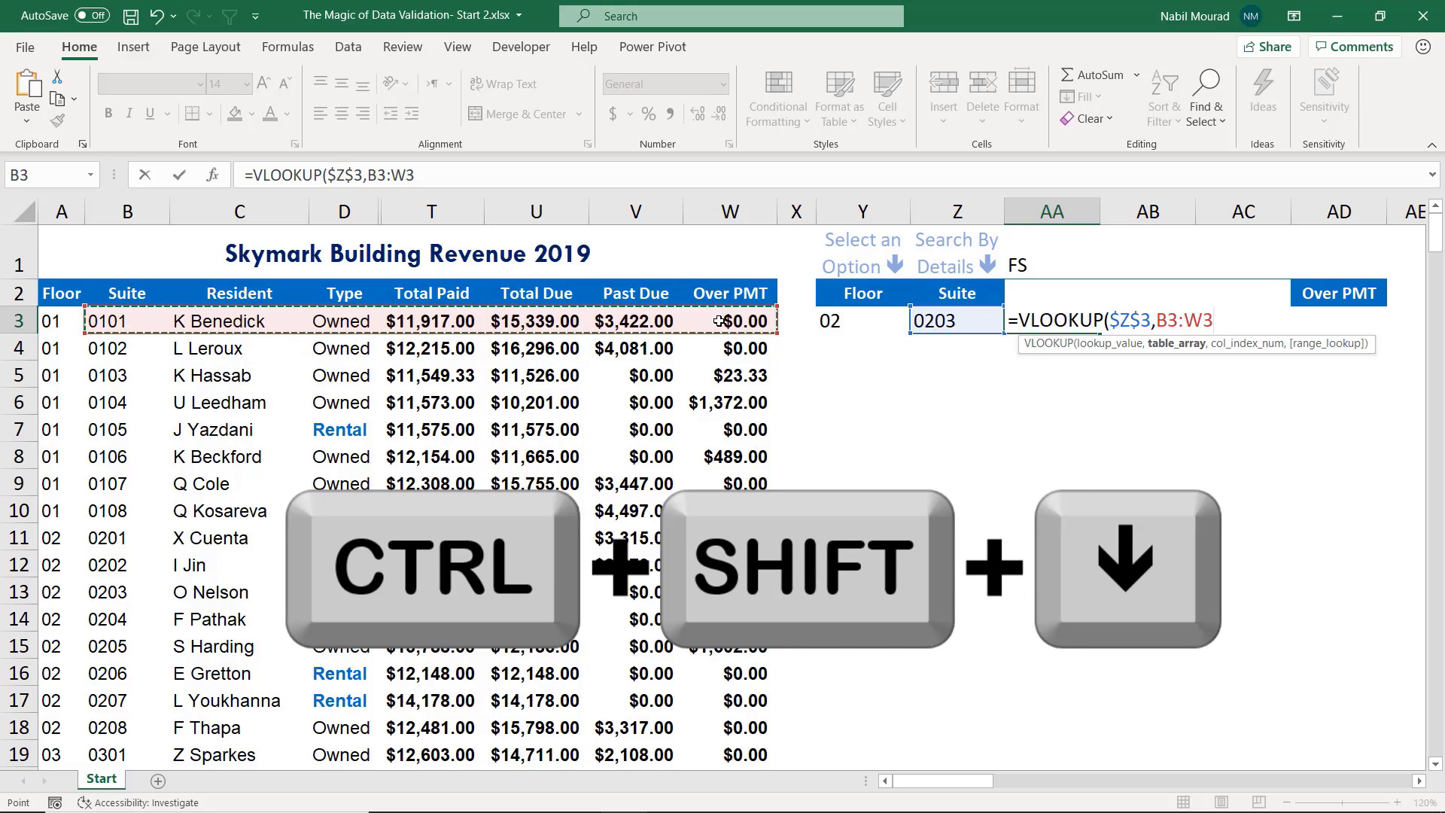
key(ctrl+shift+Down)
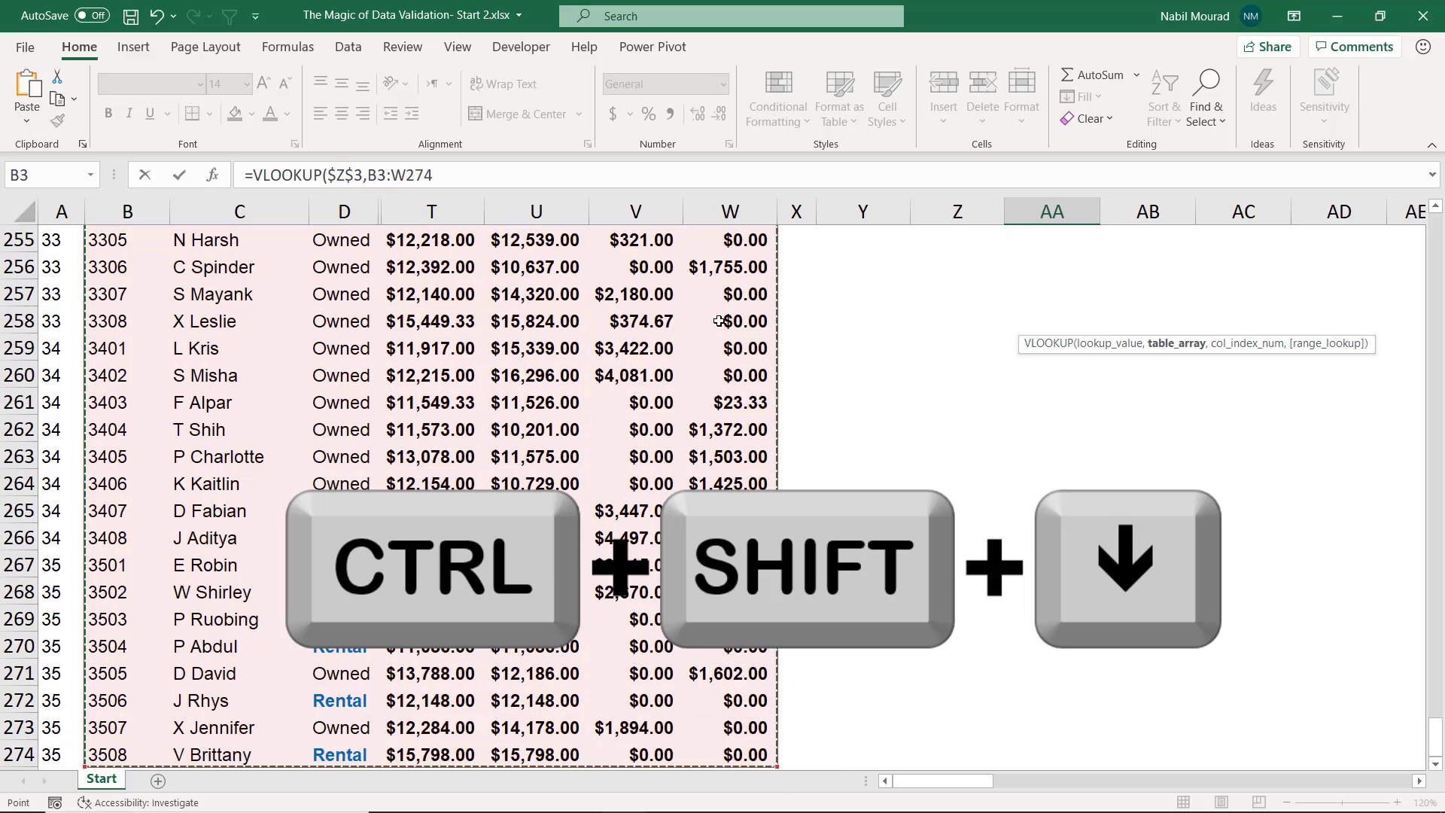
key(F4)
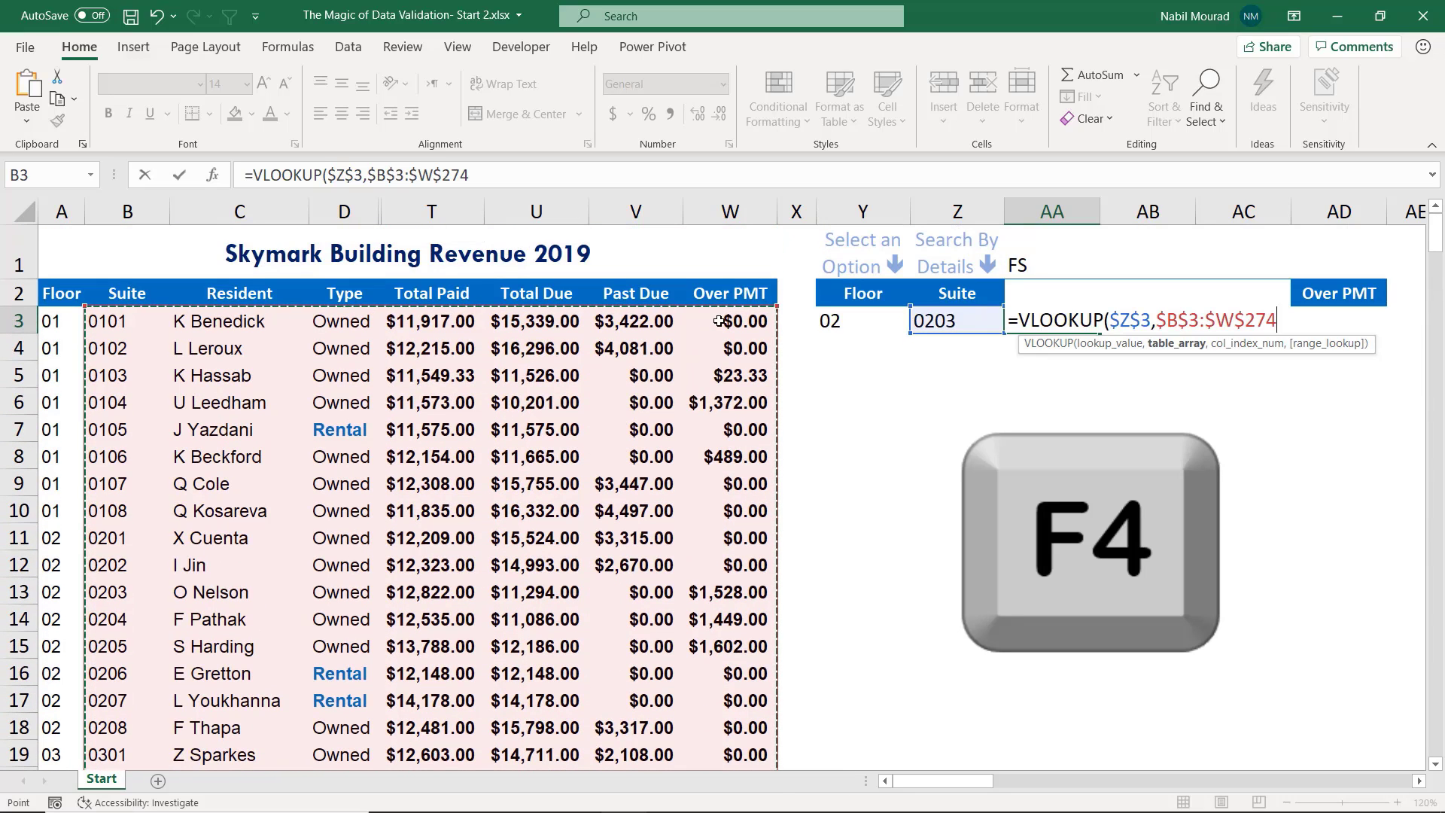
text(,)
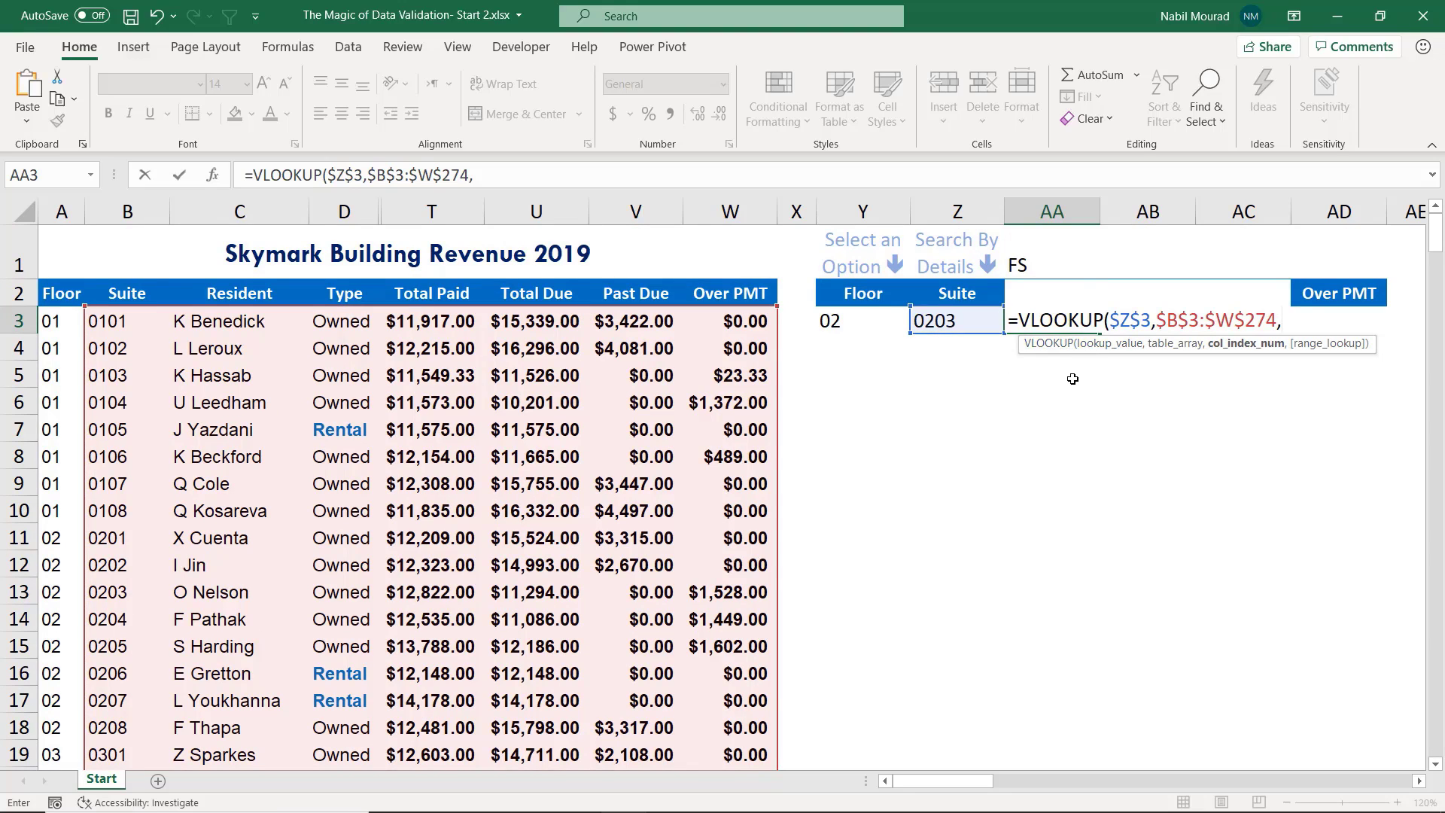
Complete the AA3 VLOOKUP with column index 19 and exact match 0, and compare it with Total Paid in T13
text(19,)
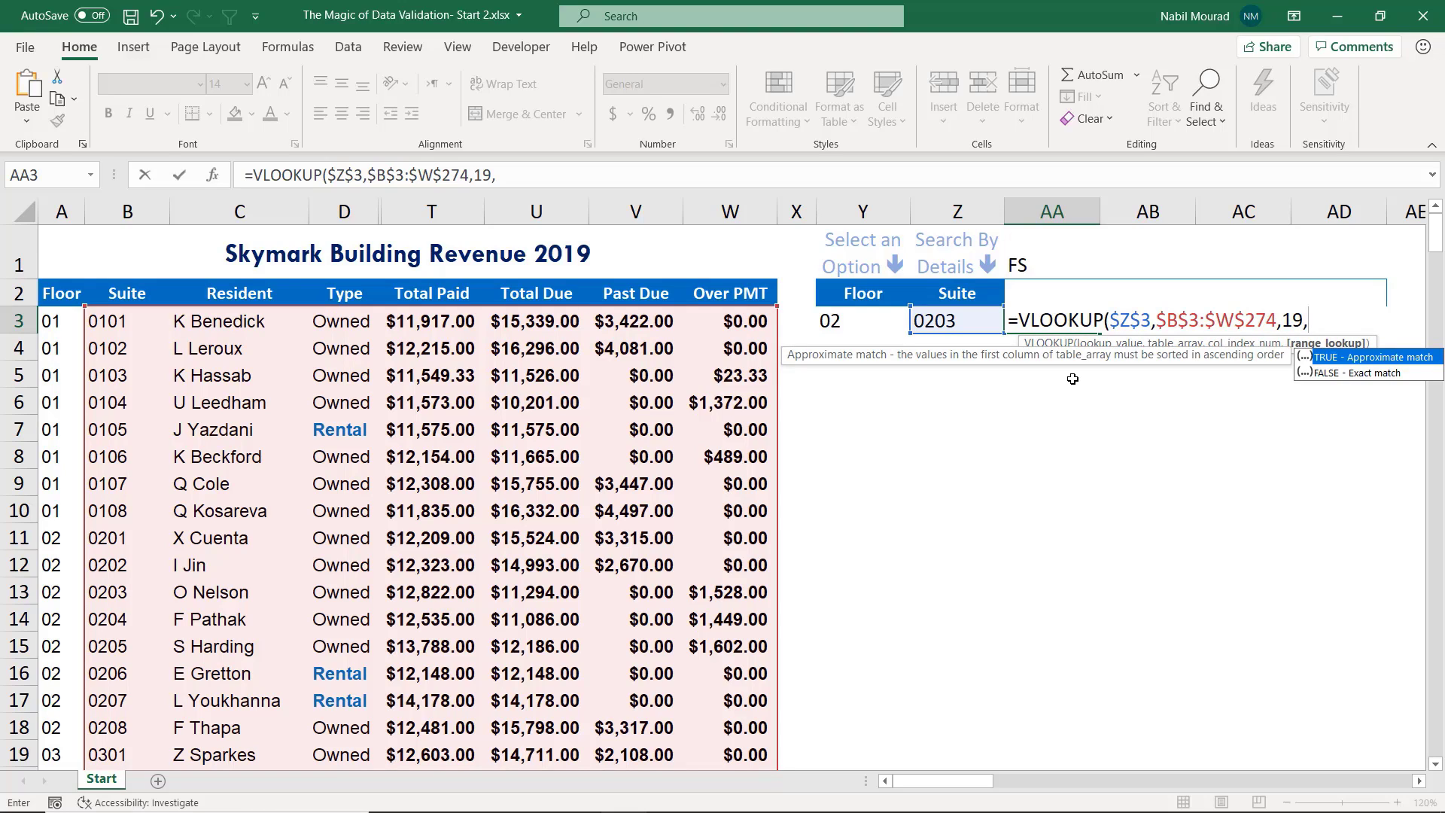
text(0))
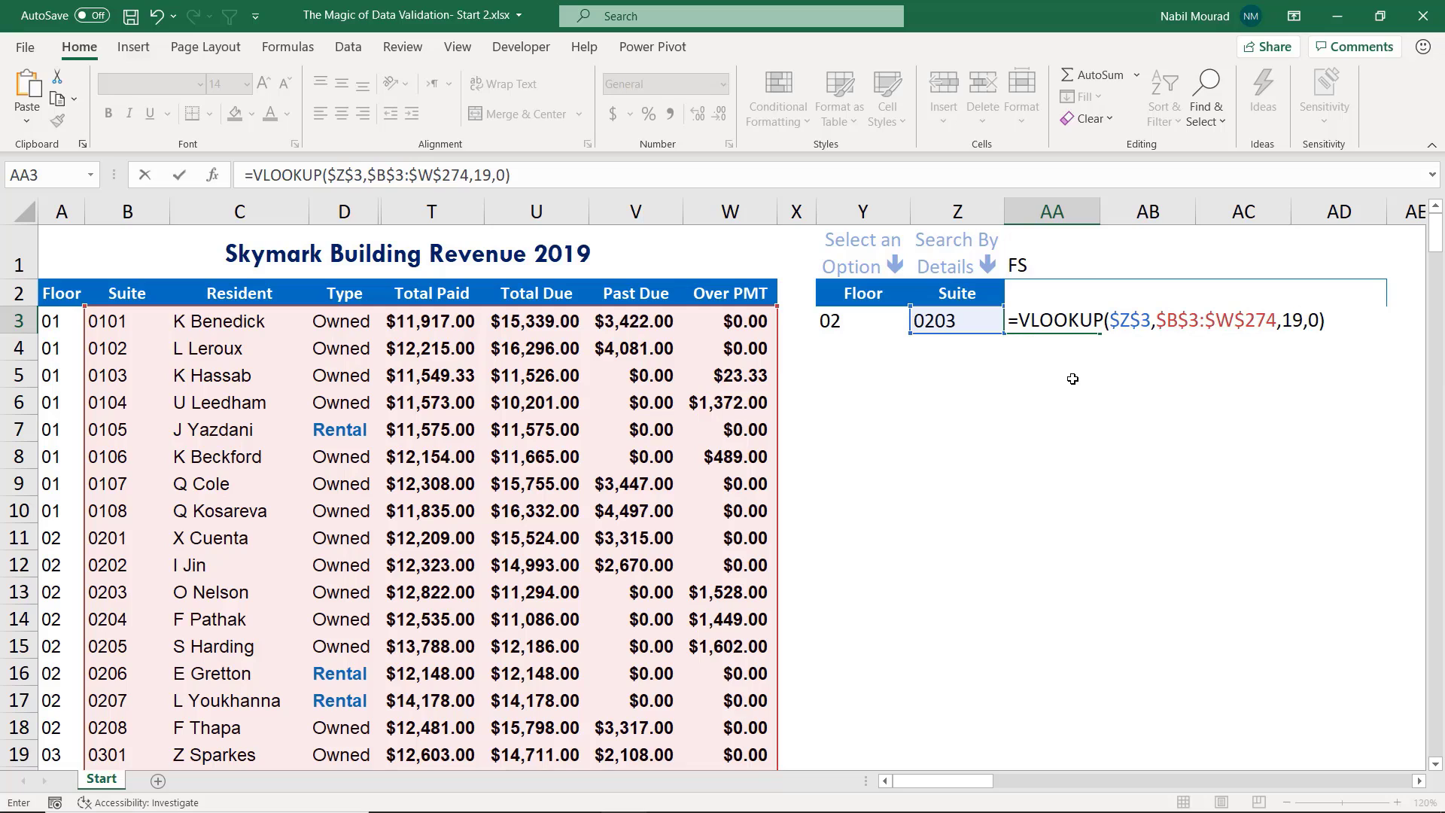
key(Return)
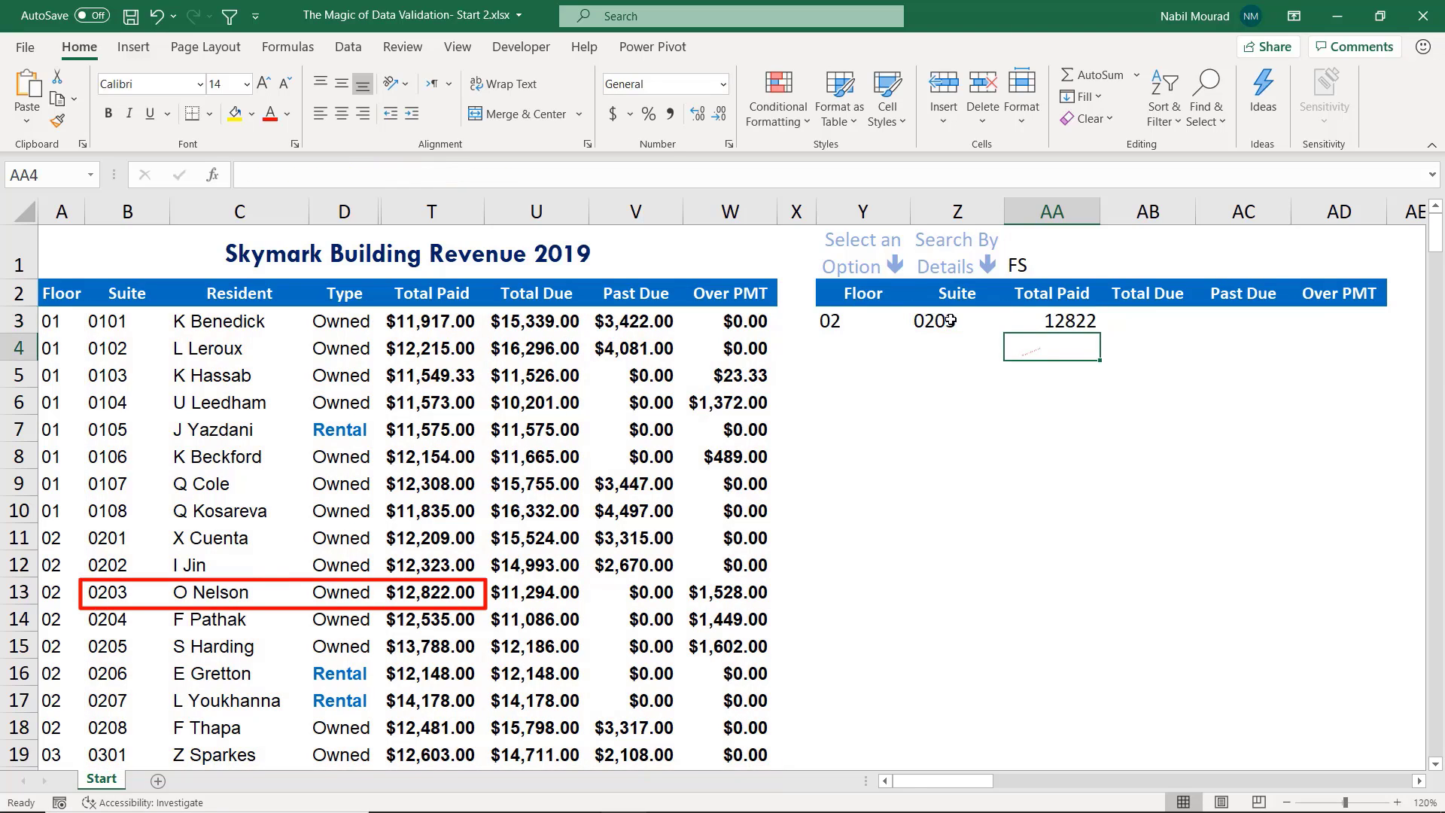
click(429, 592)
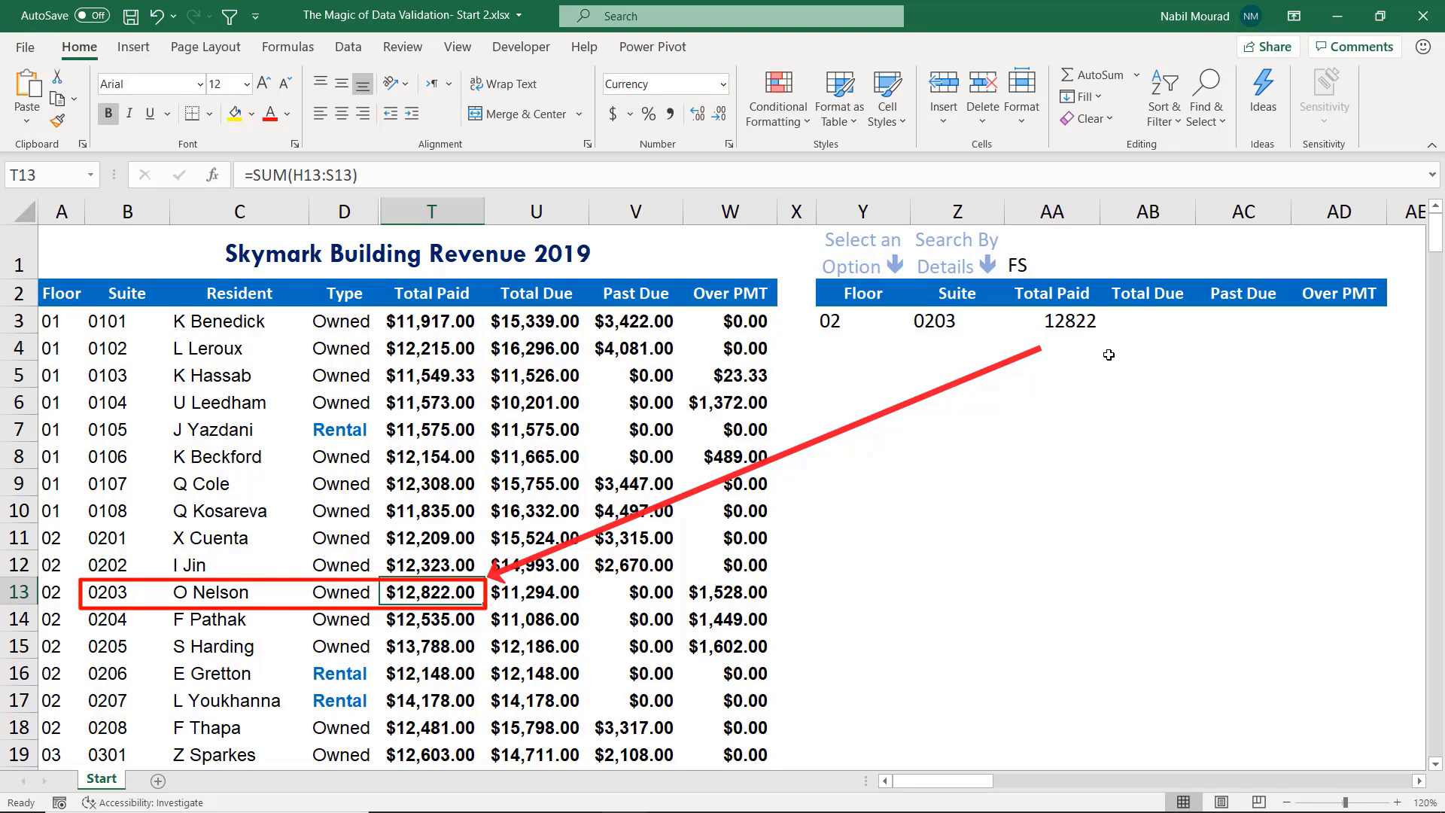
Replace the column index in the AA3 VLOOKUP formula with 1+18
click(1058, 314)
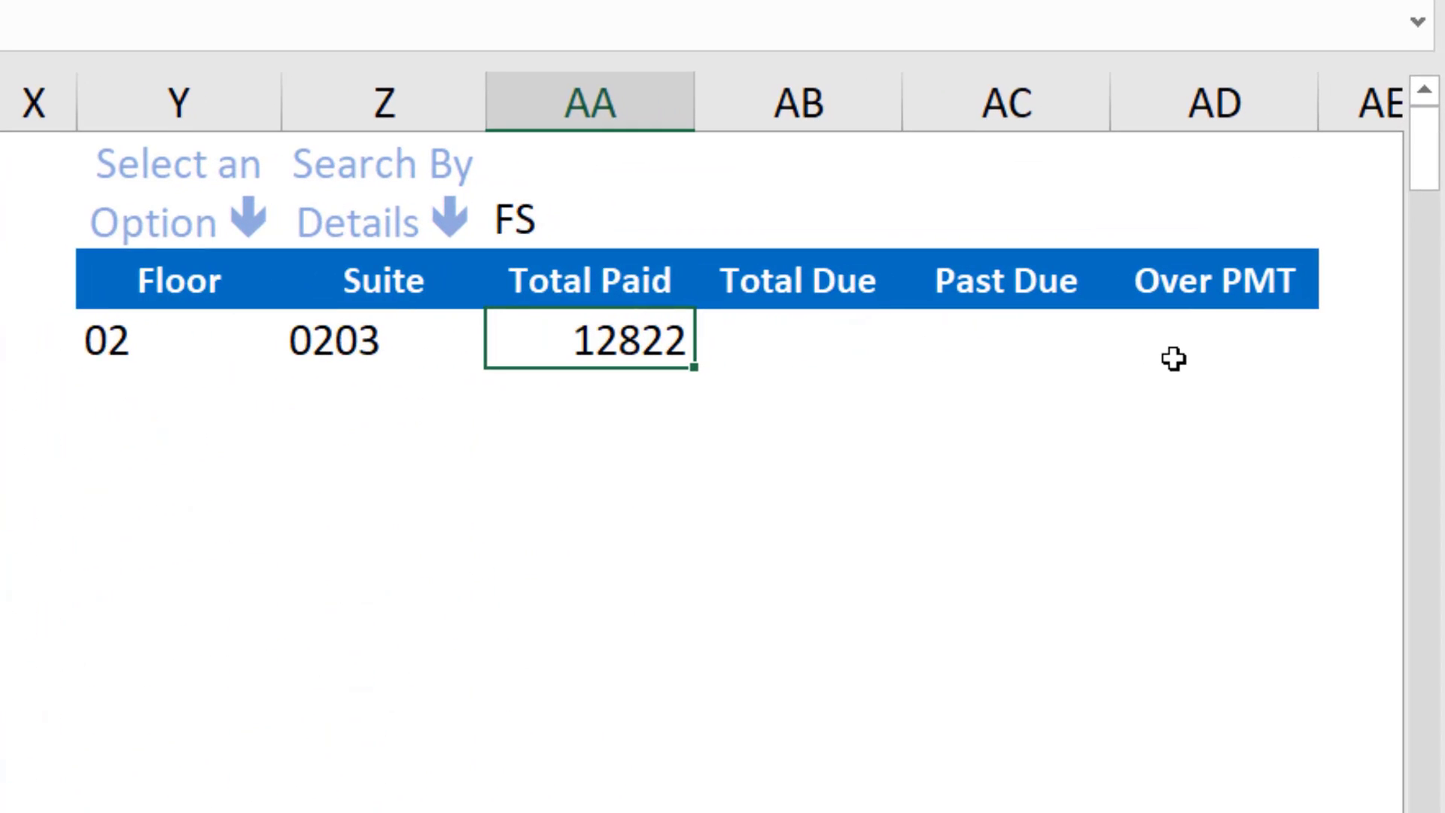
key(F2)
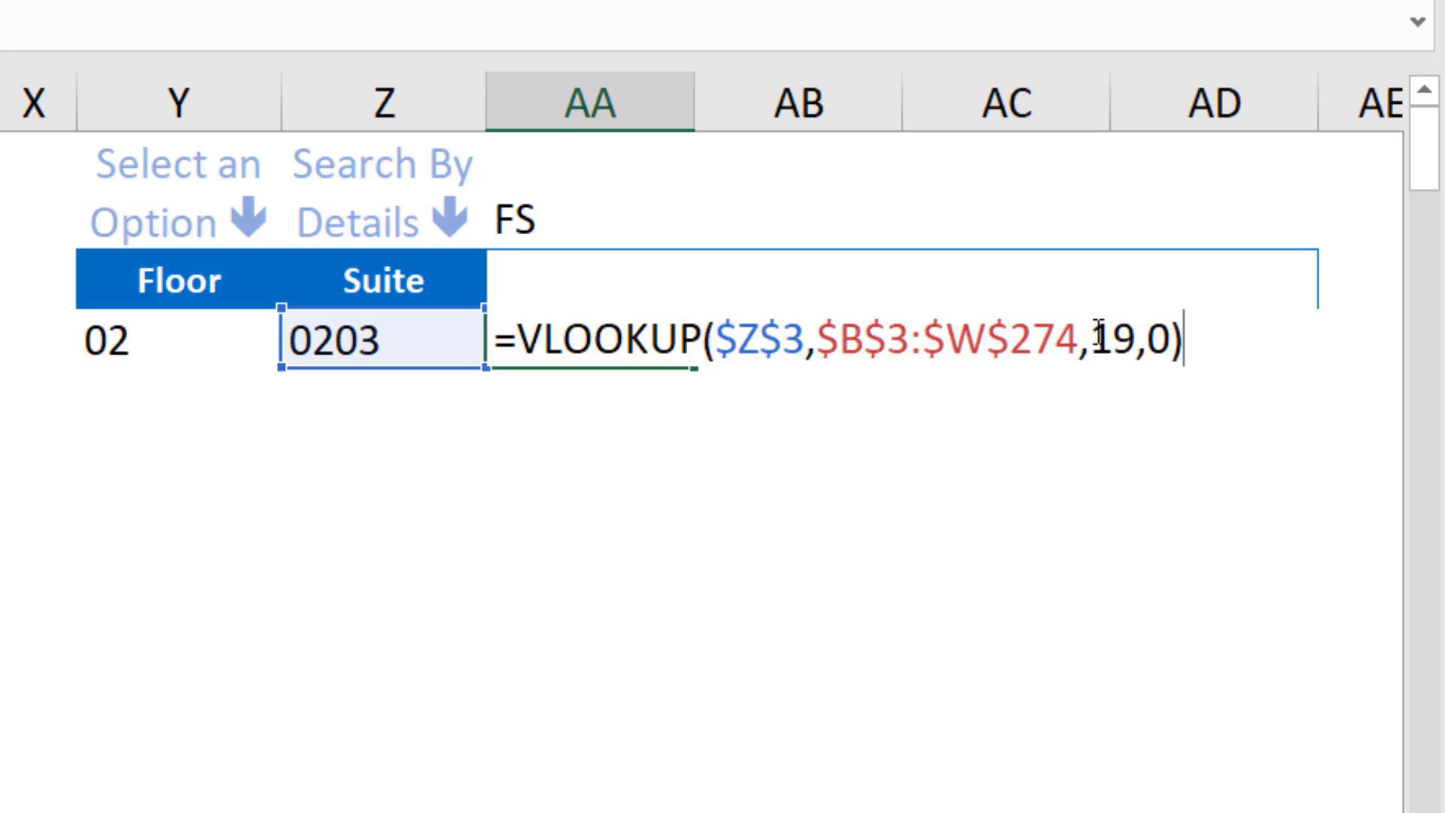
drag(1099, 335, 1137, 336)
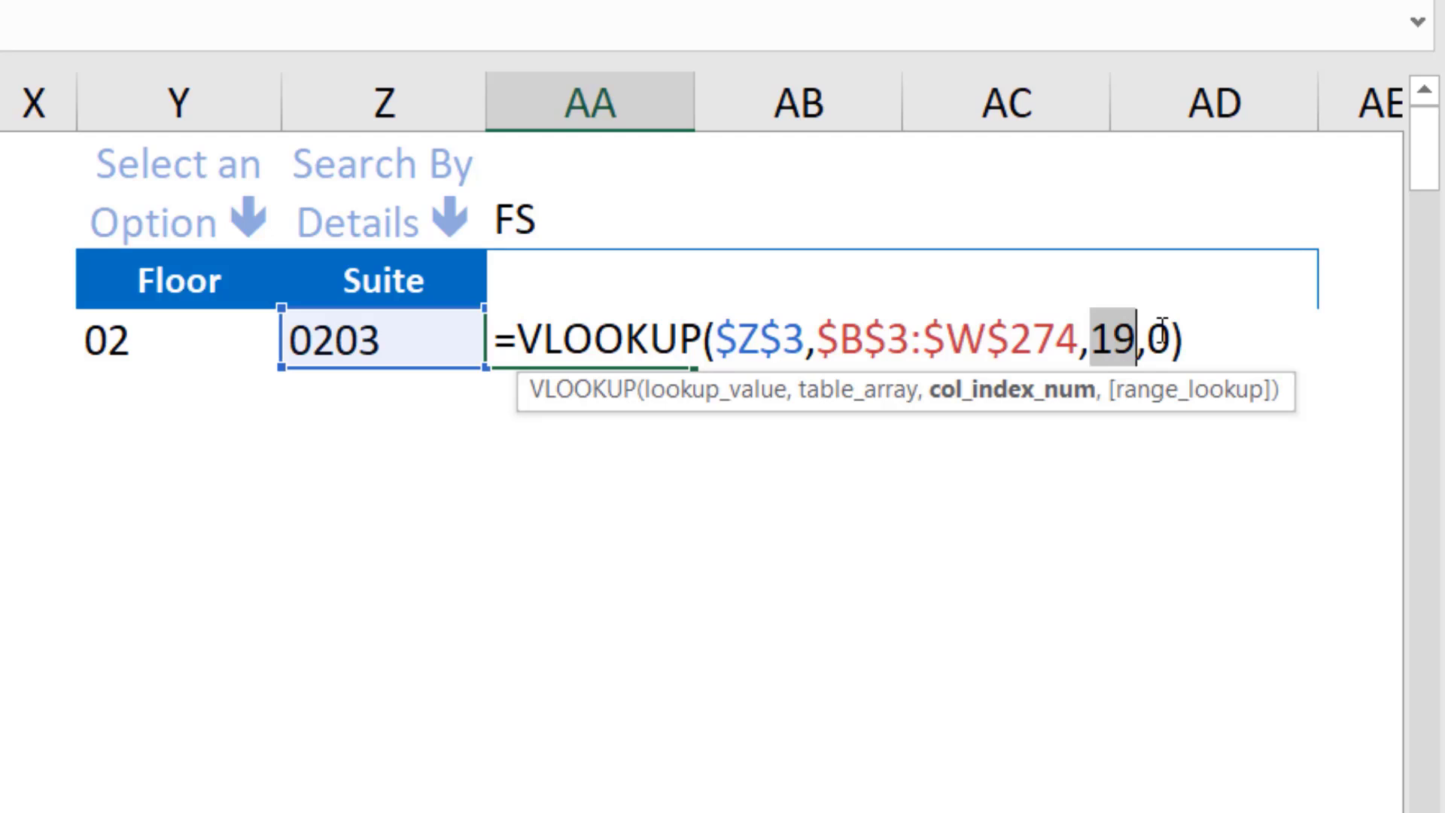
text(1+1)
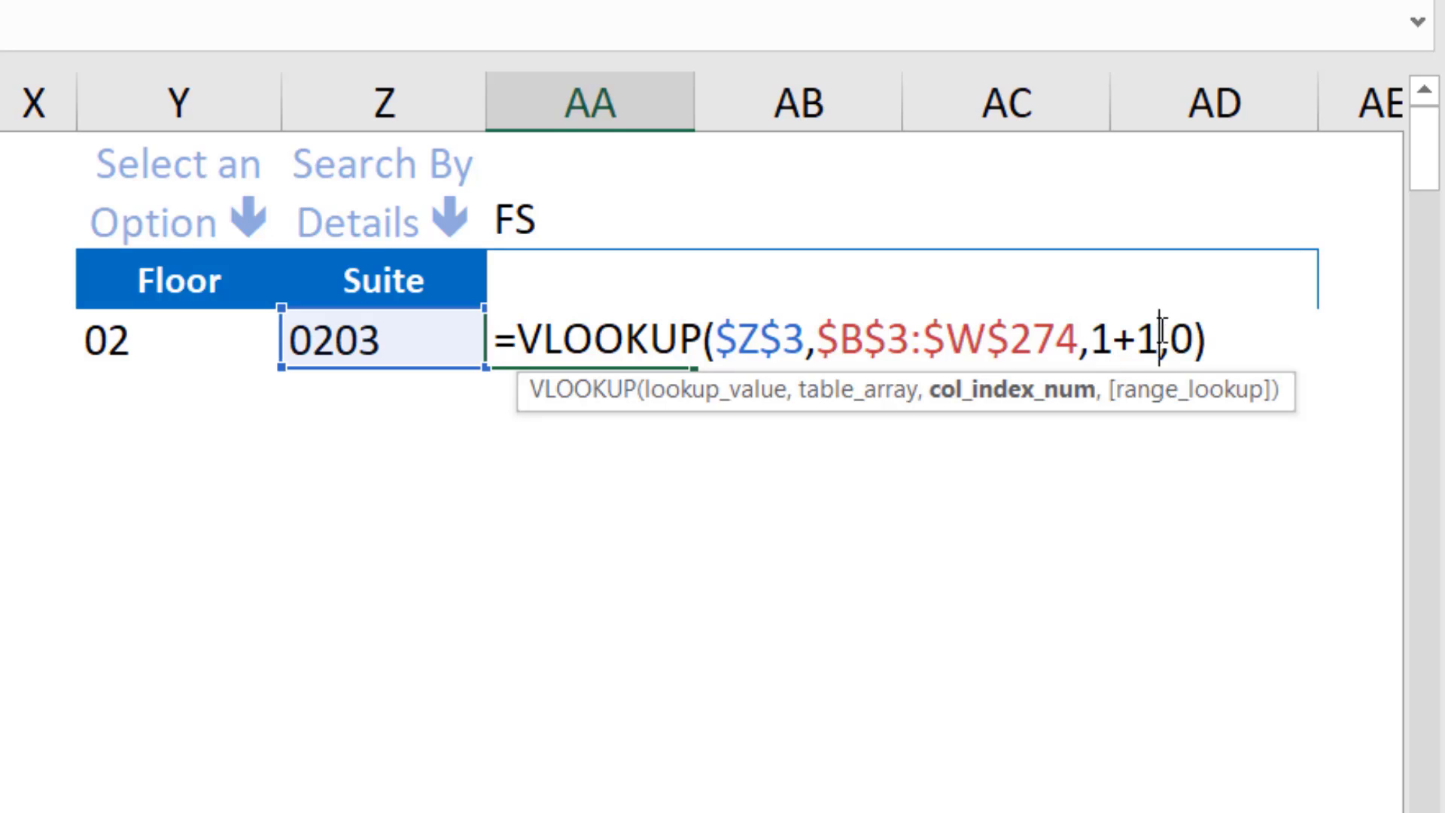
text(8)
key(Return)
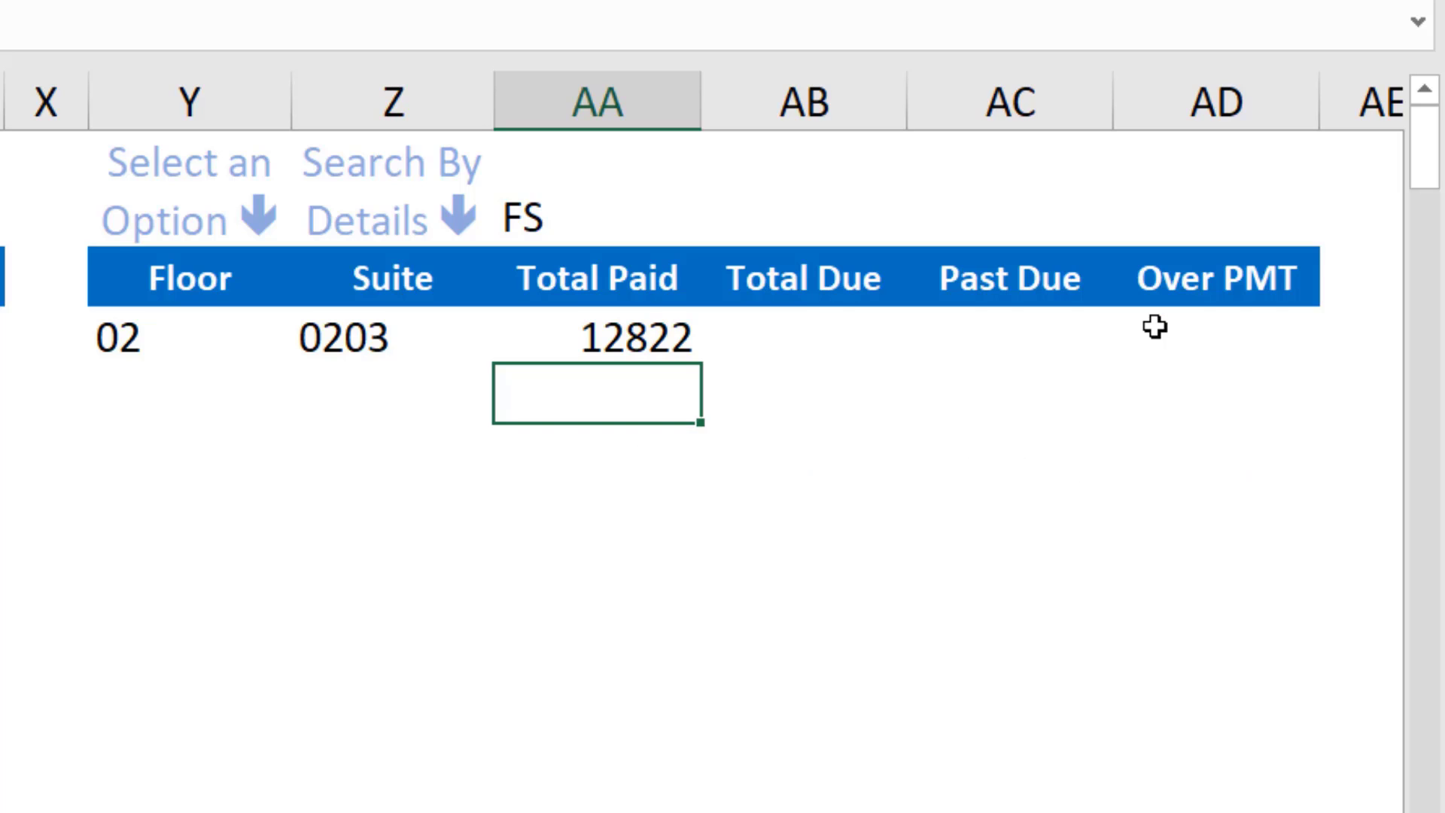
Replace the 1 in the AA3 formula's column index with COLUMNS(X1:X1), keeping the +18
click(617, 327)
key(F2)
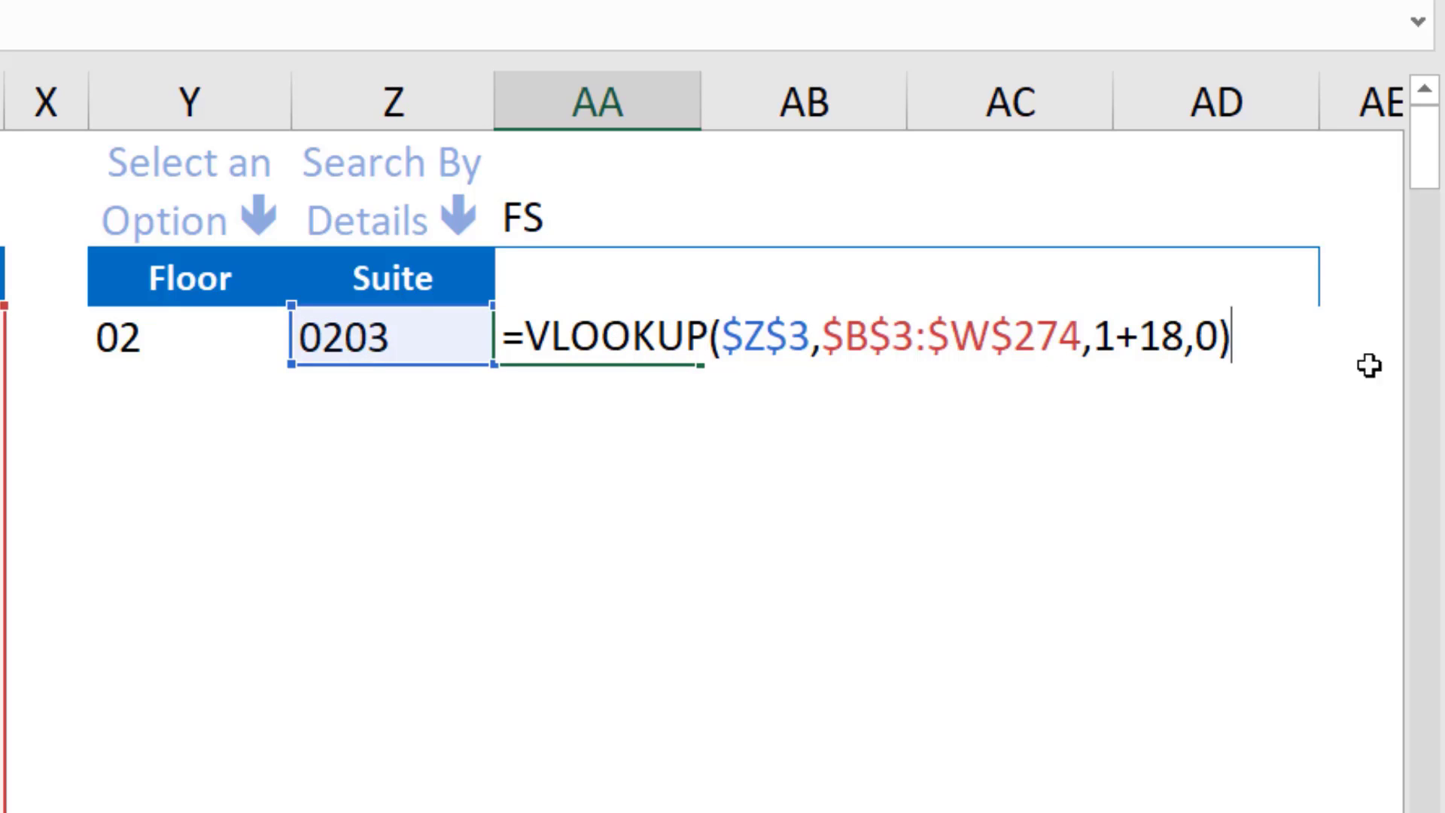
double_click(1100, 323)
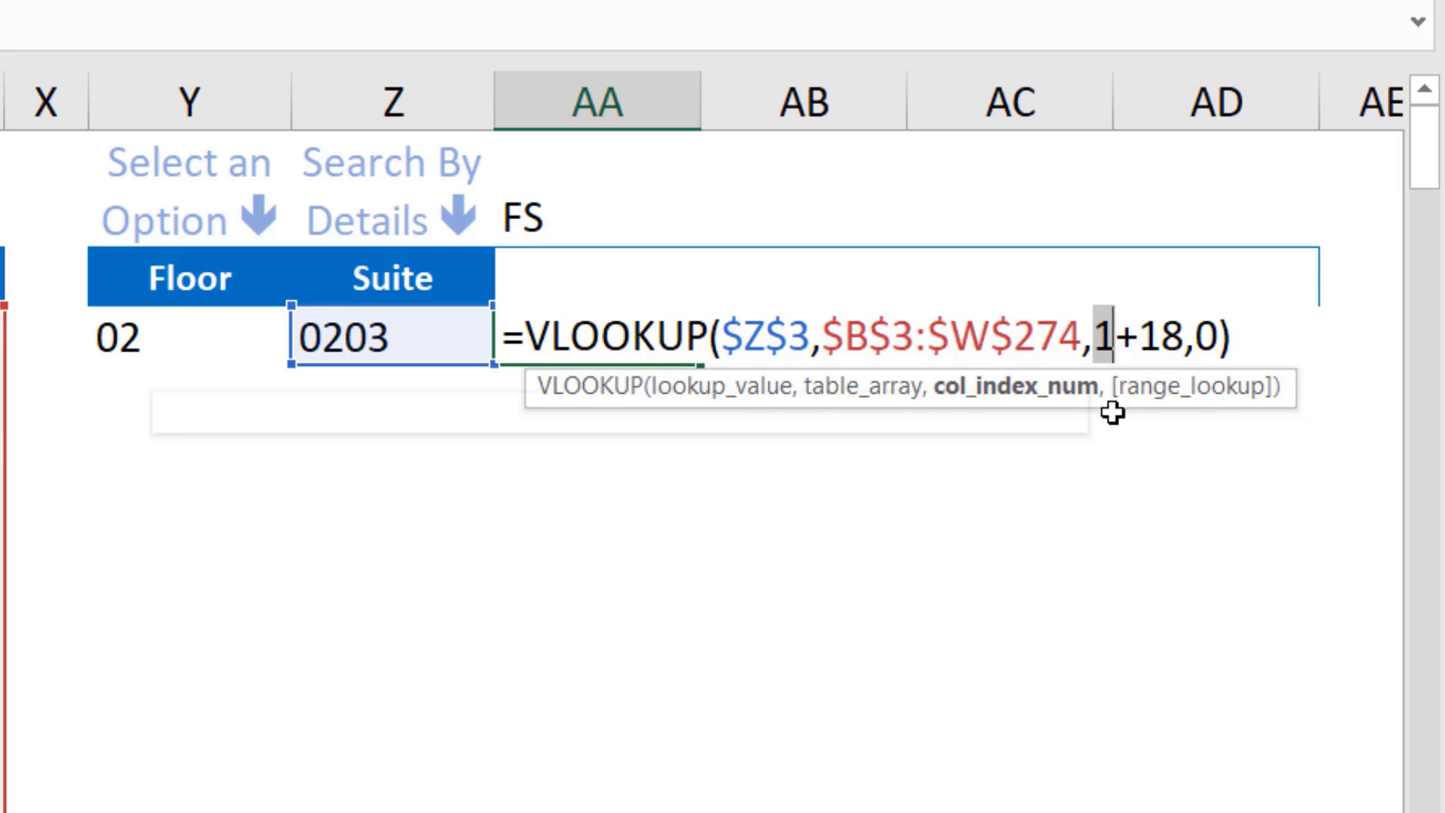
text(columns)
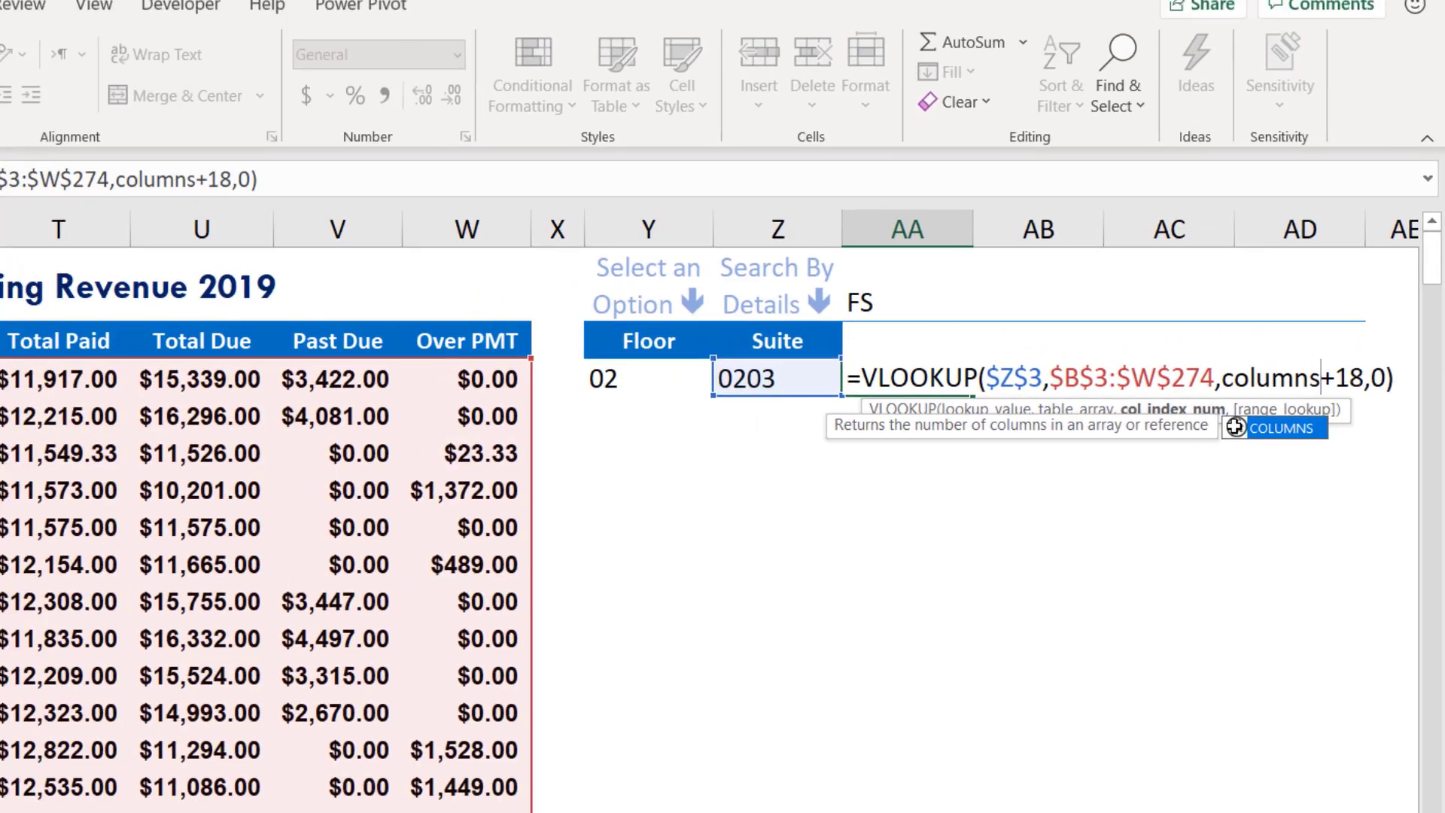
key(Tab)
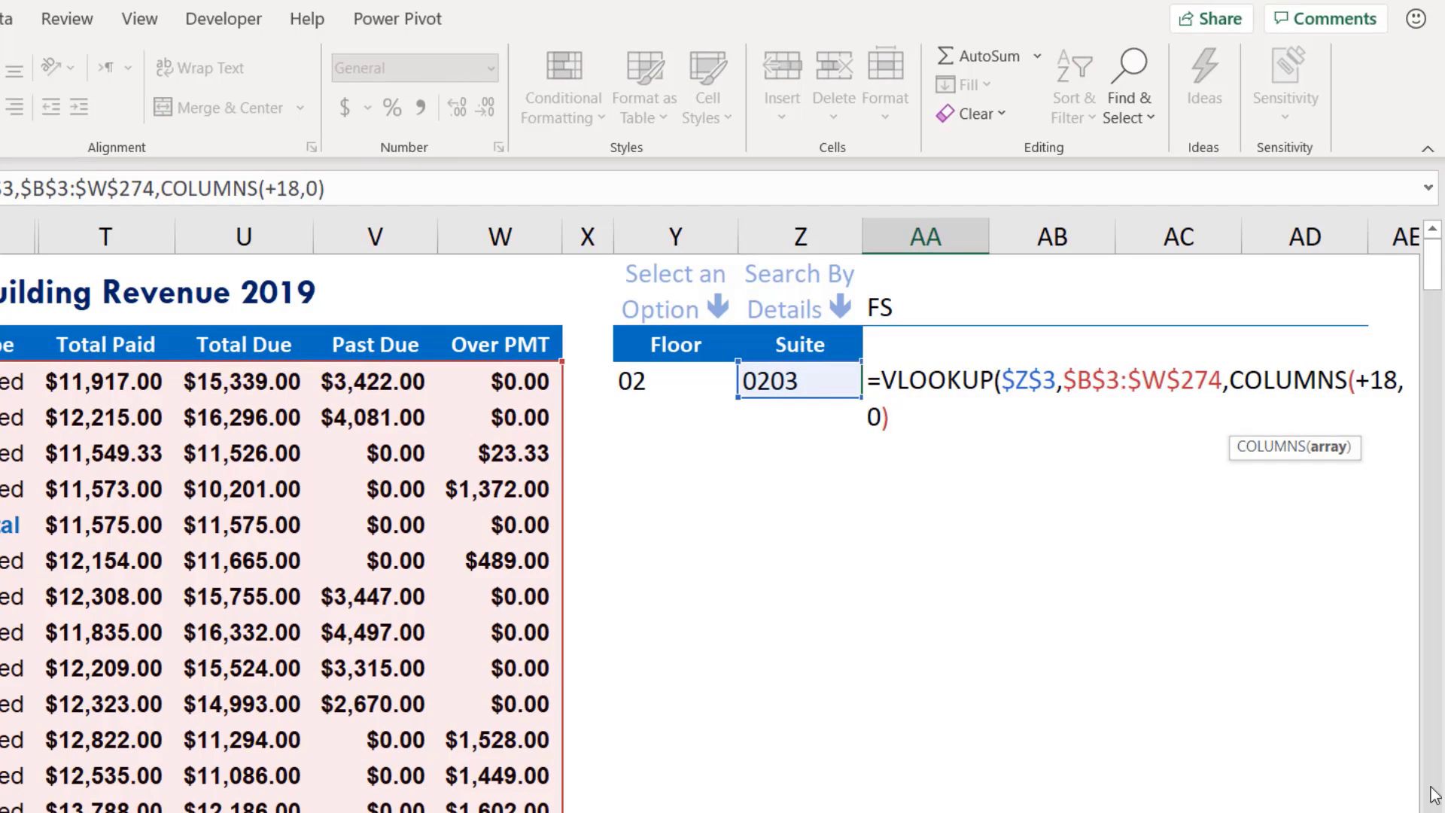
scroll(589, 644, right, 5)
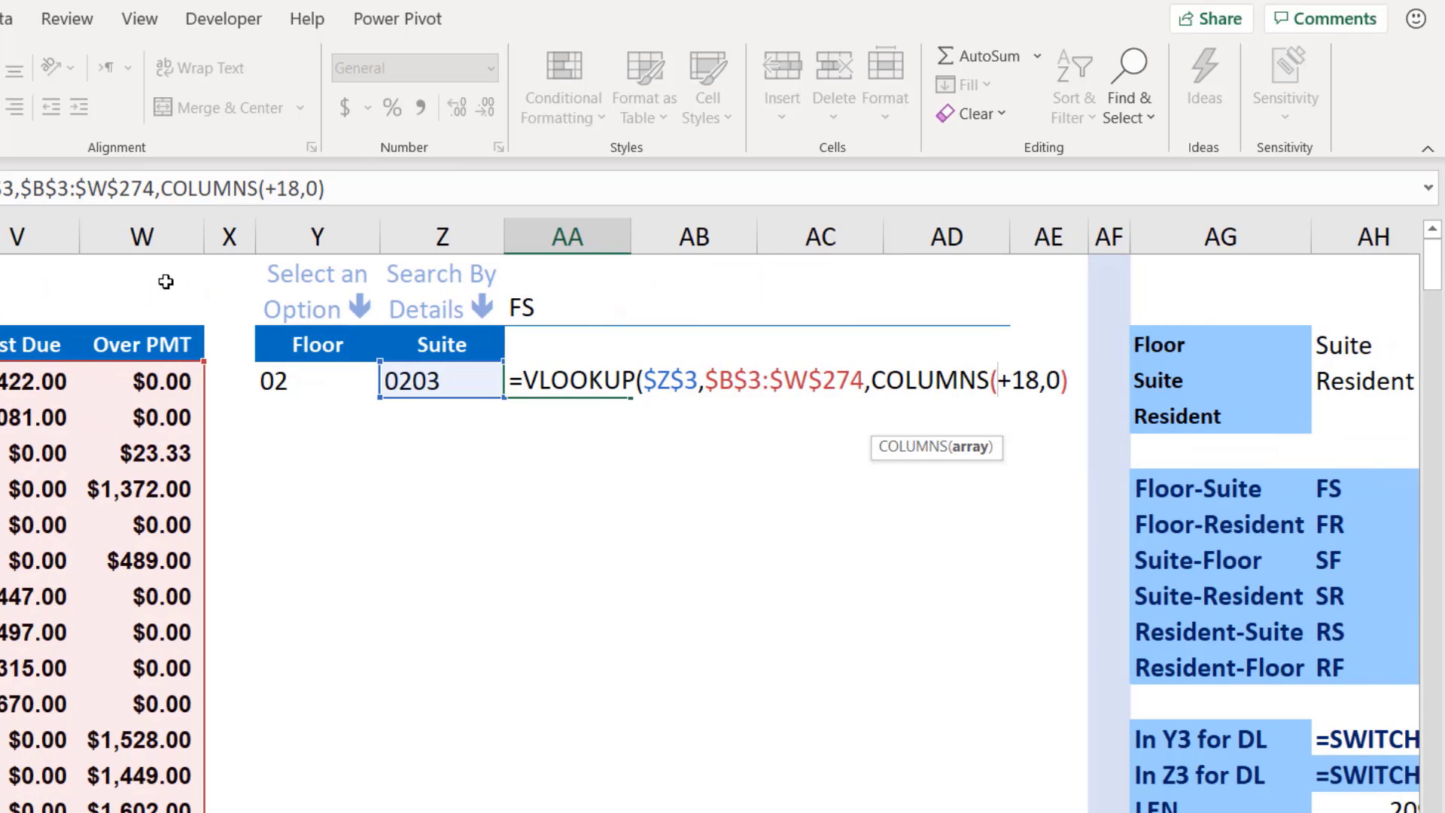
click(235, 271)
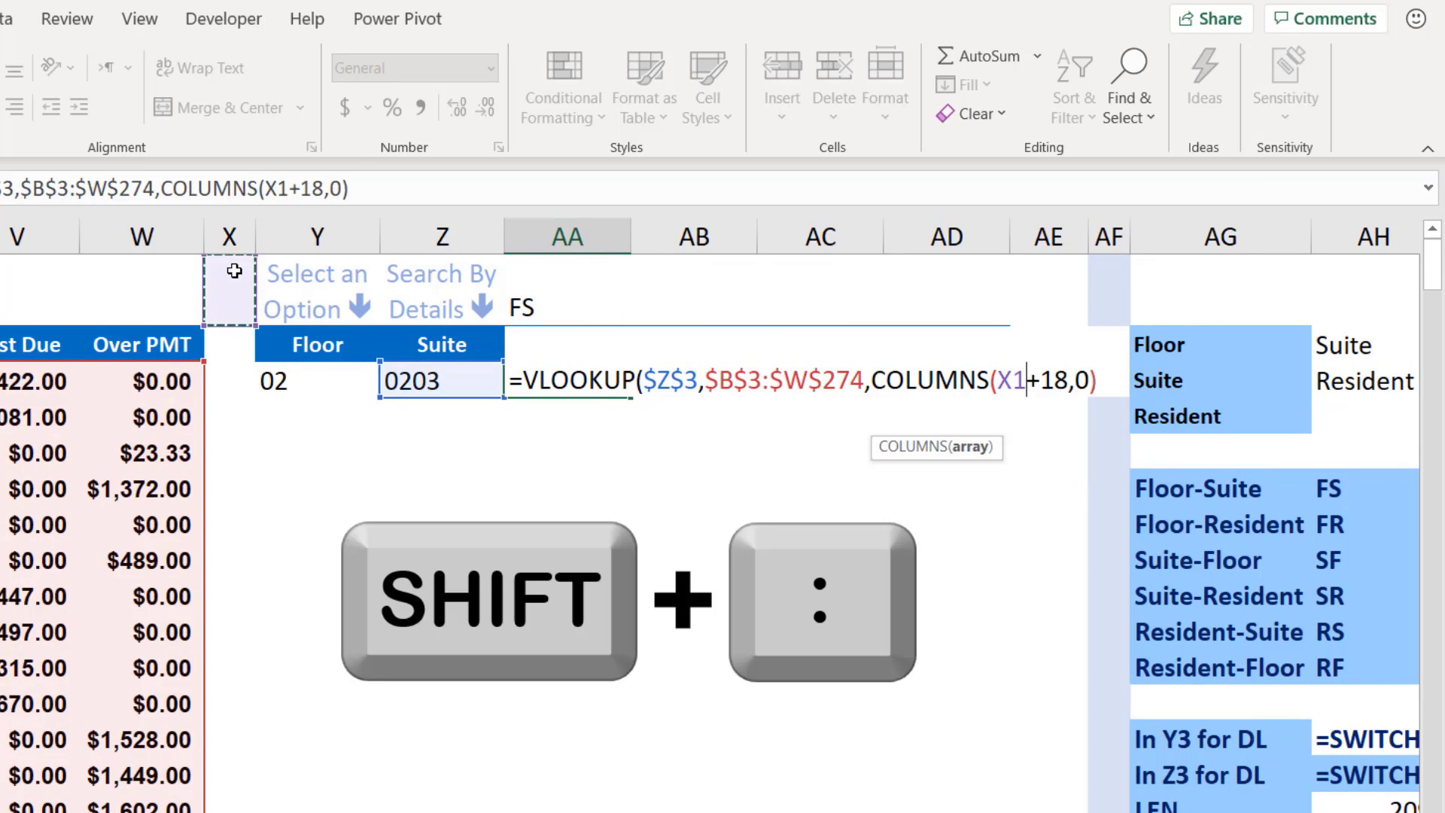
text(:X1)
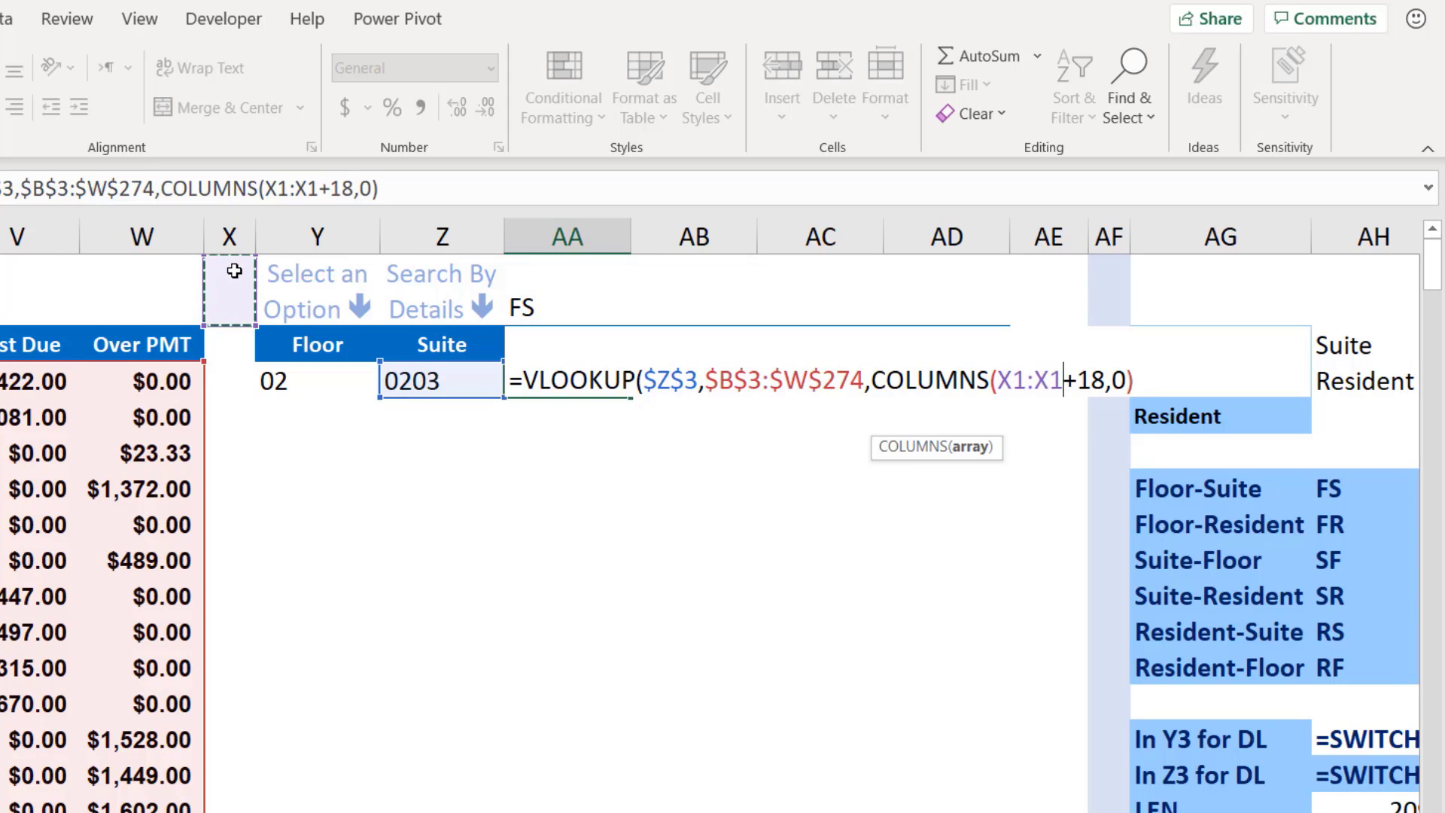
text())
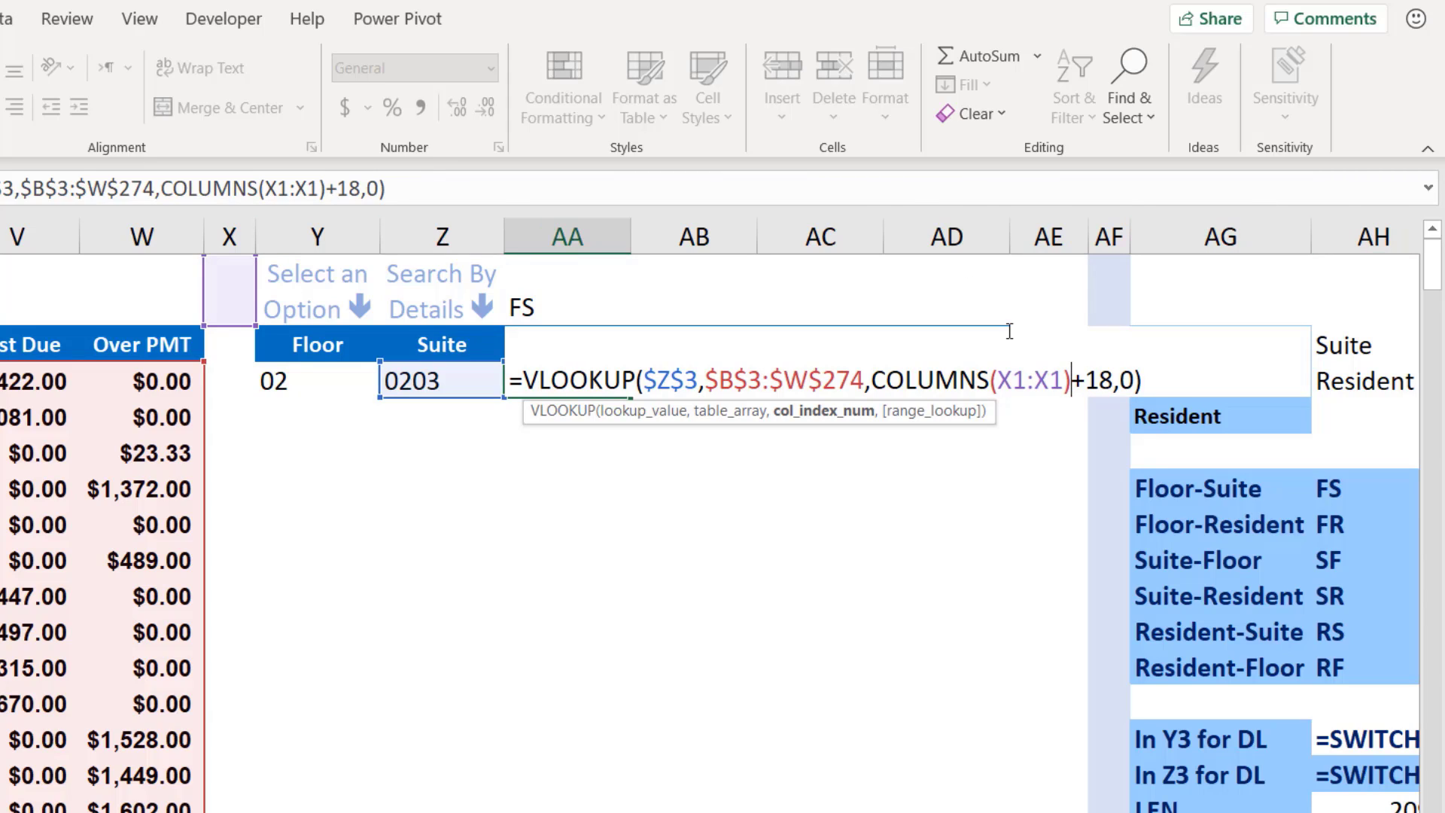
Make the first X1 in the AA3 formula's COLUMNS range absolute as $X$1:X1, and fill the formula across to AD3
click(1009, 374)
key(F4)
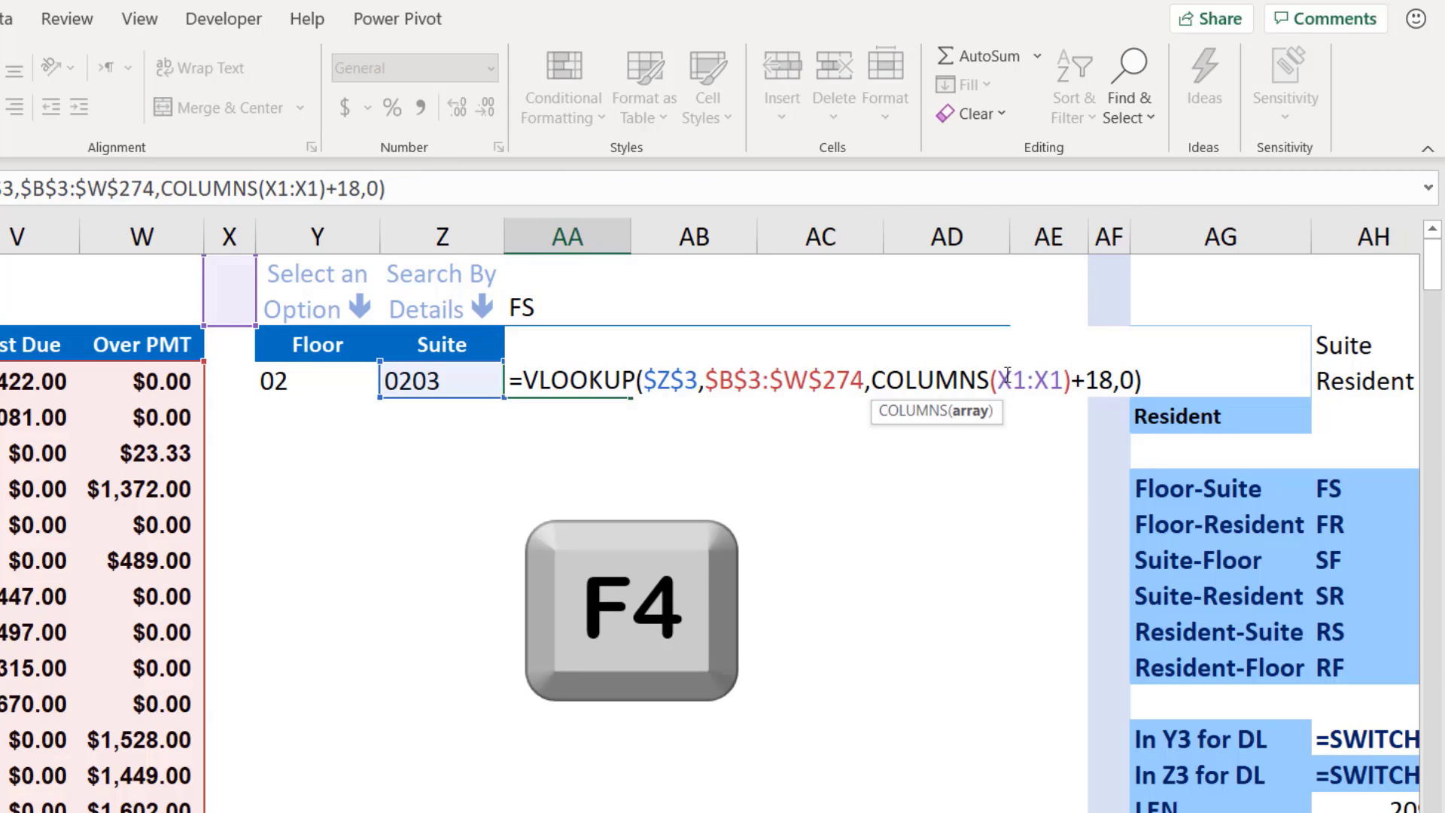
key(F4)
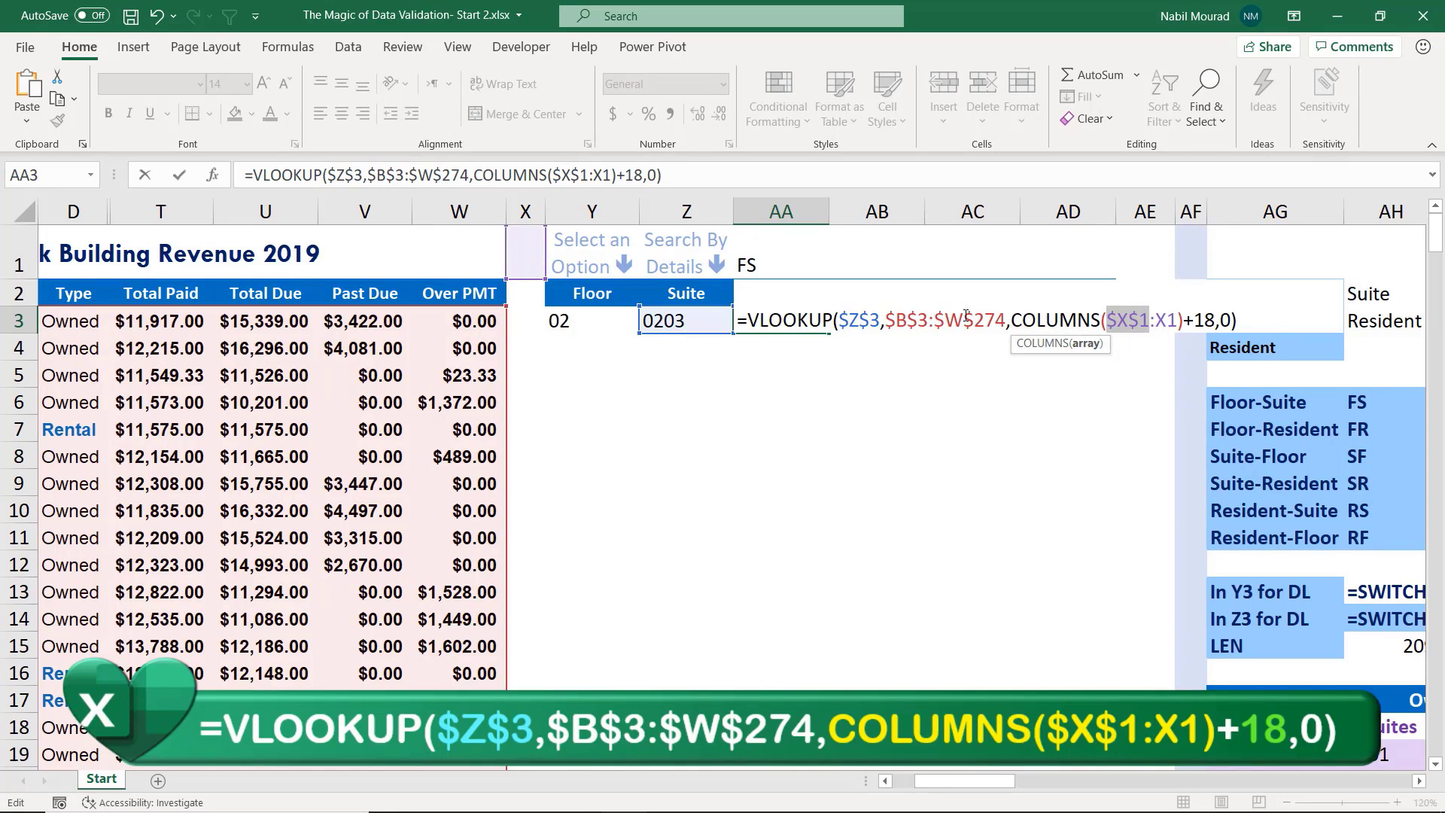
key(Return)
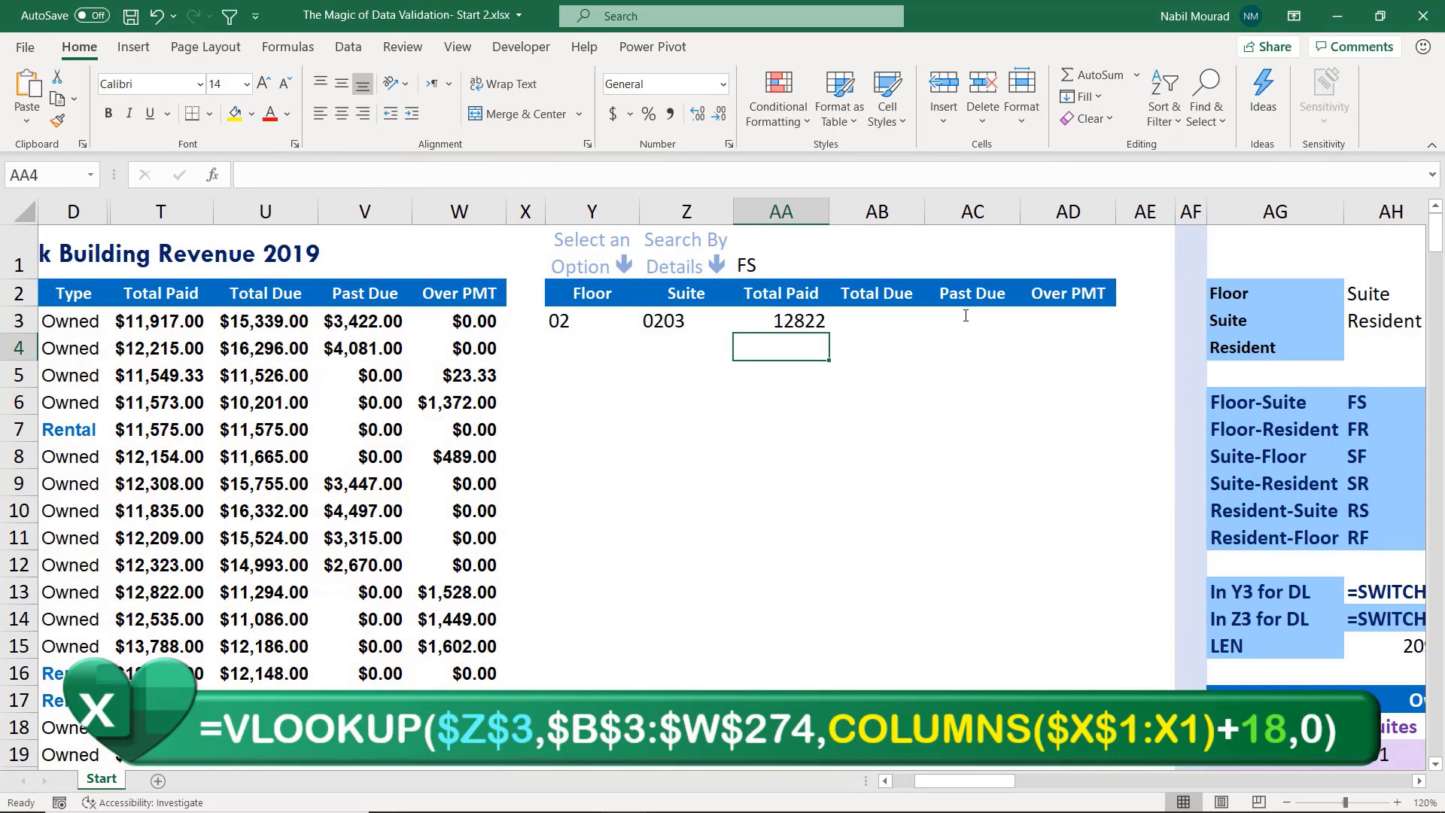
click(790, 320)
drag(828, 332, 1103, 326)
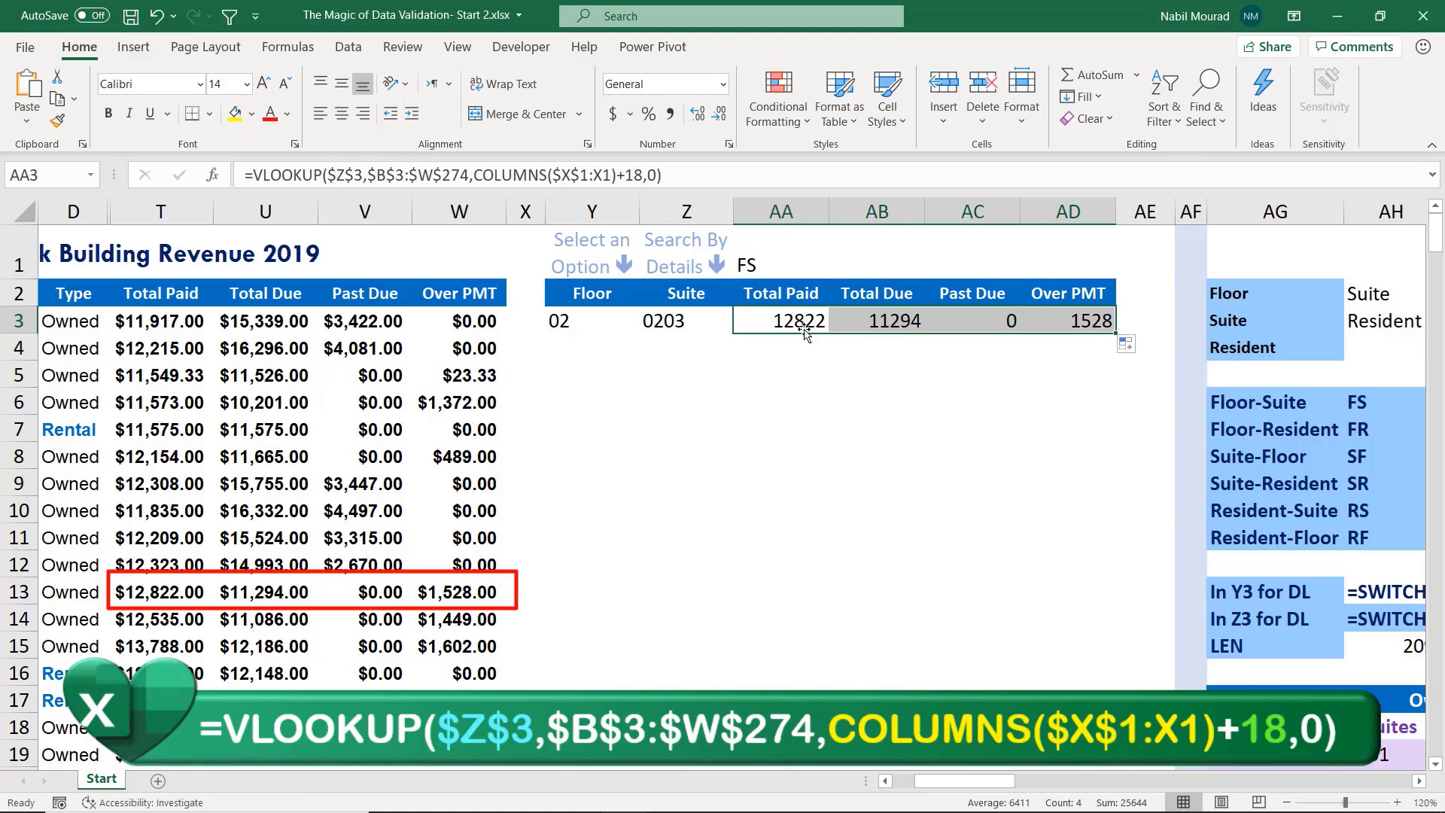
Copy the AA3 VLOOKUP formula text without its equals sign, and clear the contents of AA3:AD3
click(711, 174)
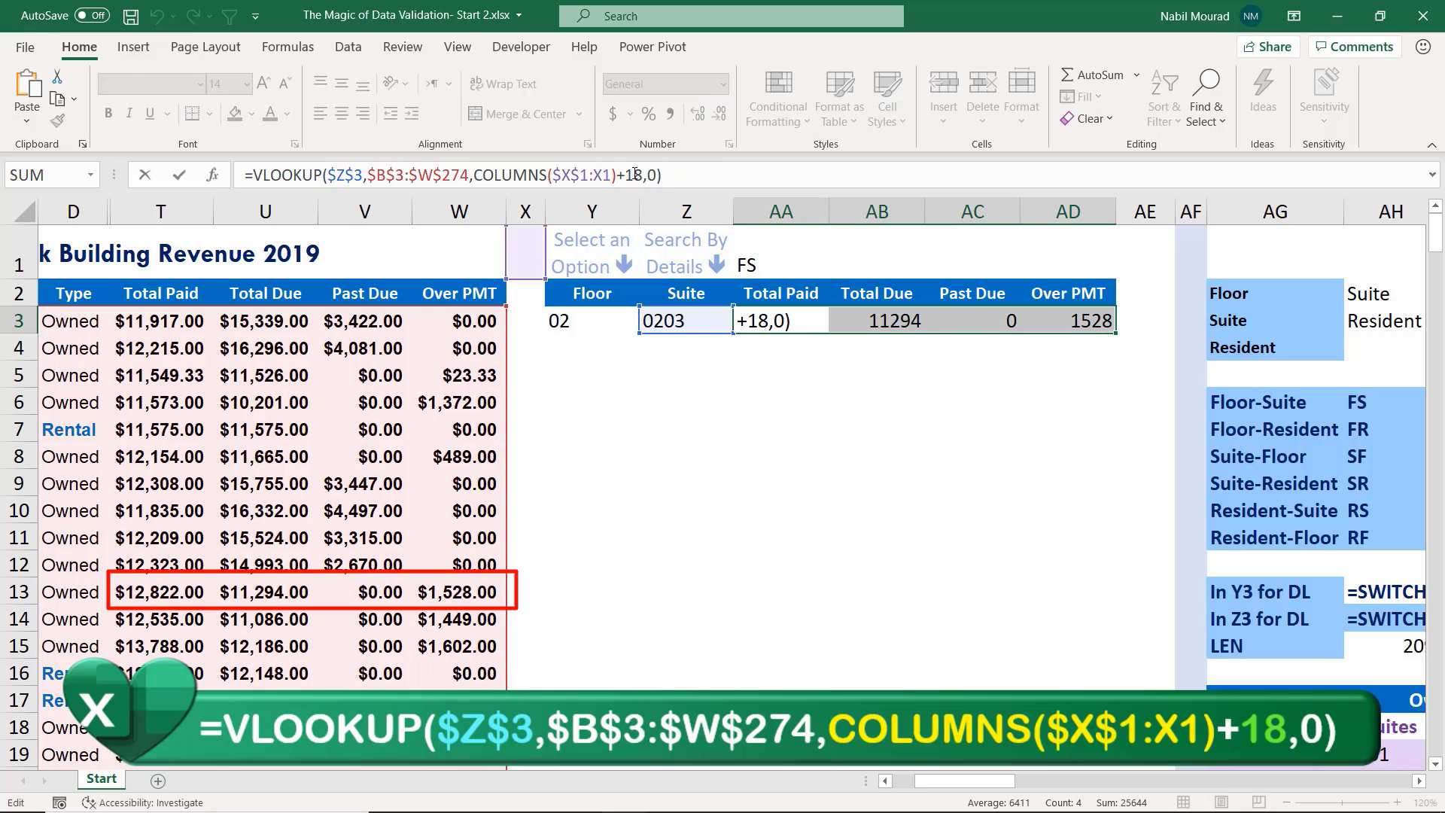
drag(661, 175, 257, 174)
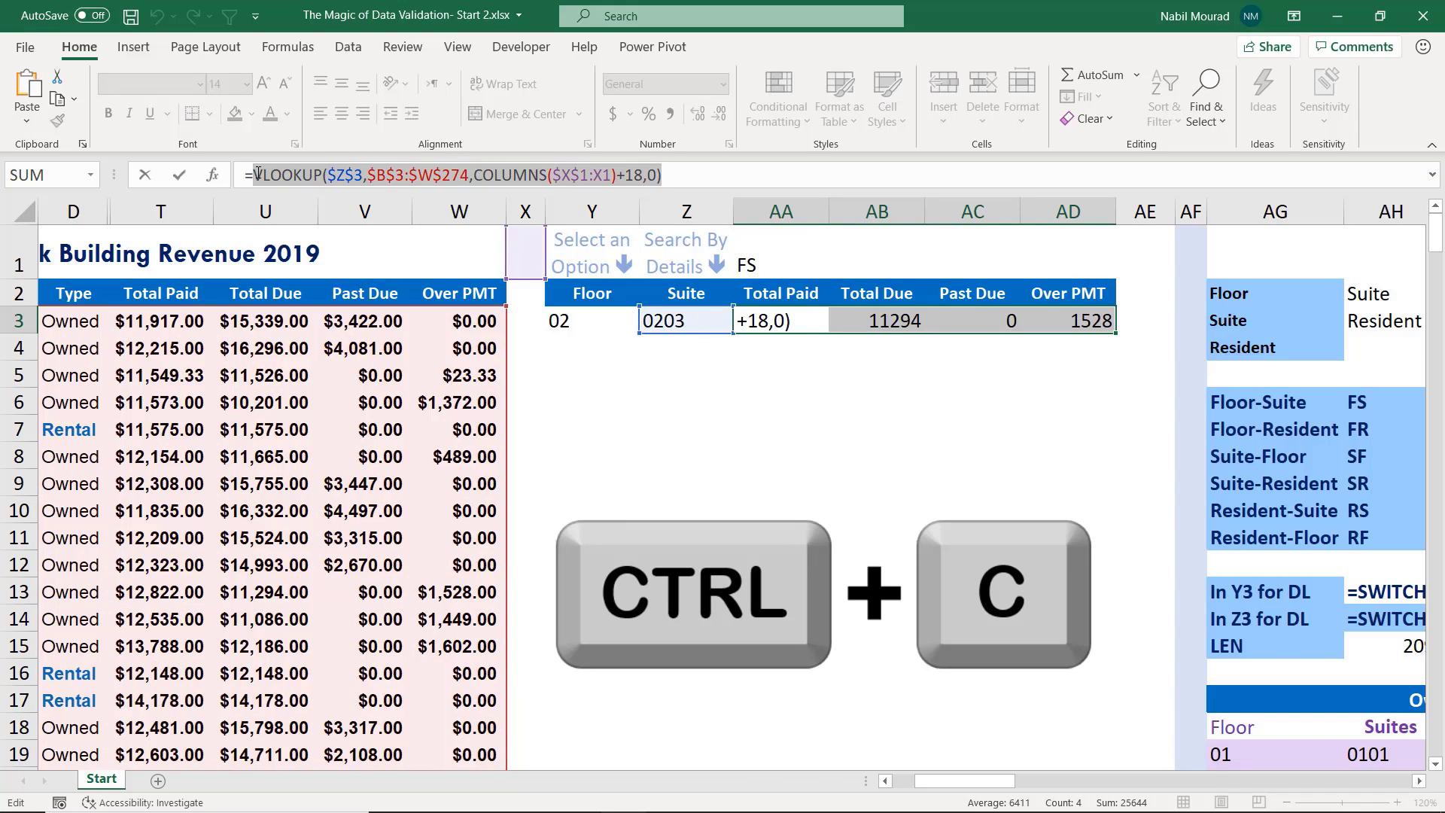
key(Escape)
key(Delete)
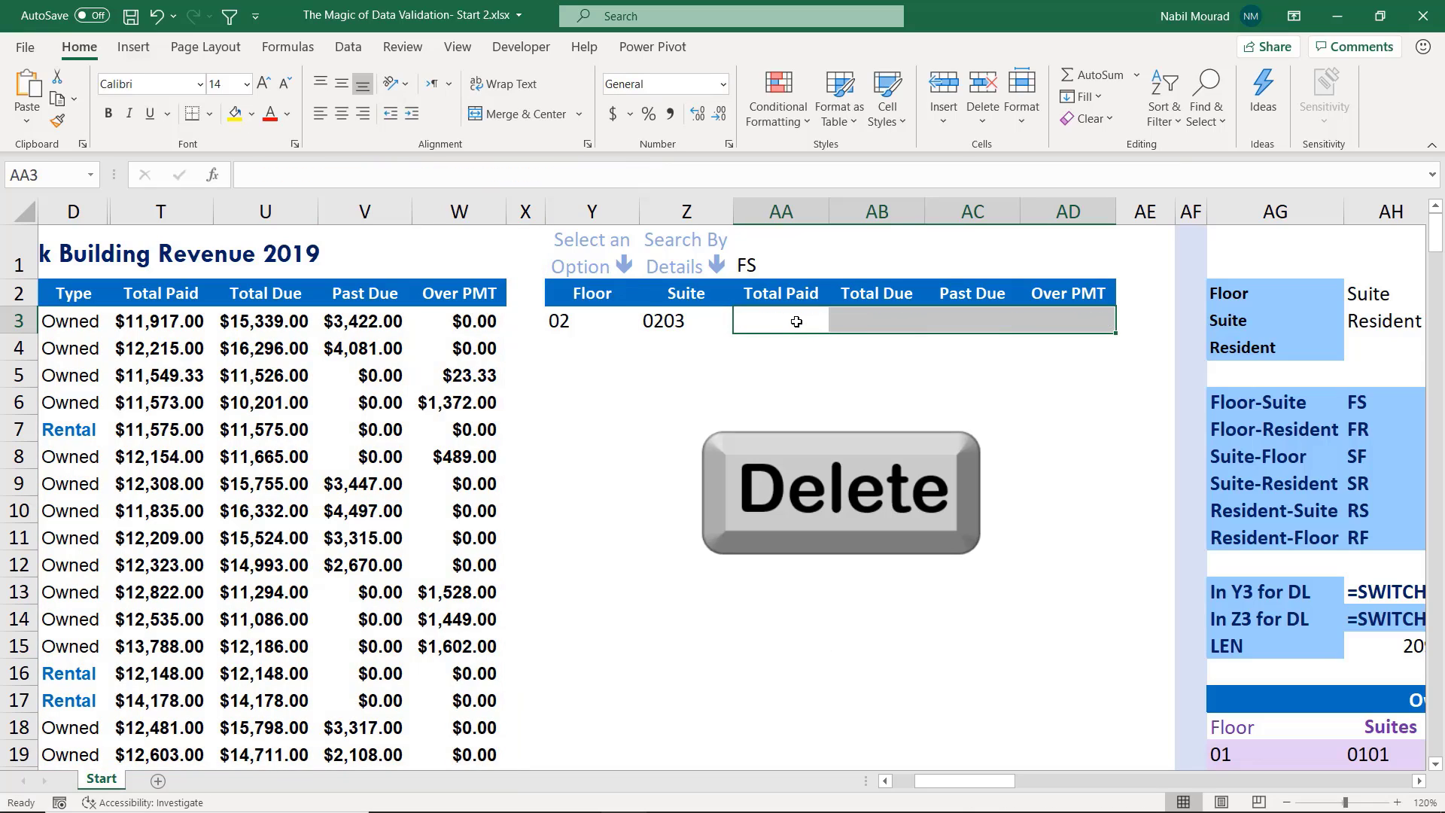
Choose Resident as the search detail in Z2
click(693, 294)
click(742, 296)
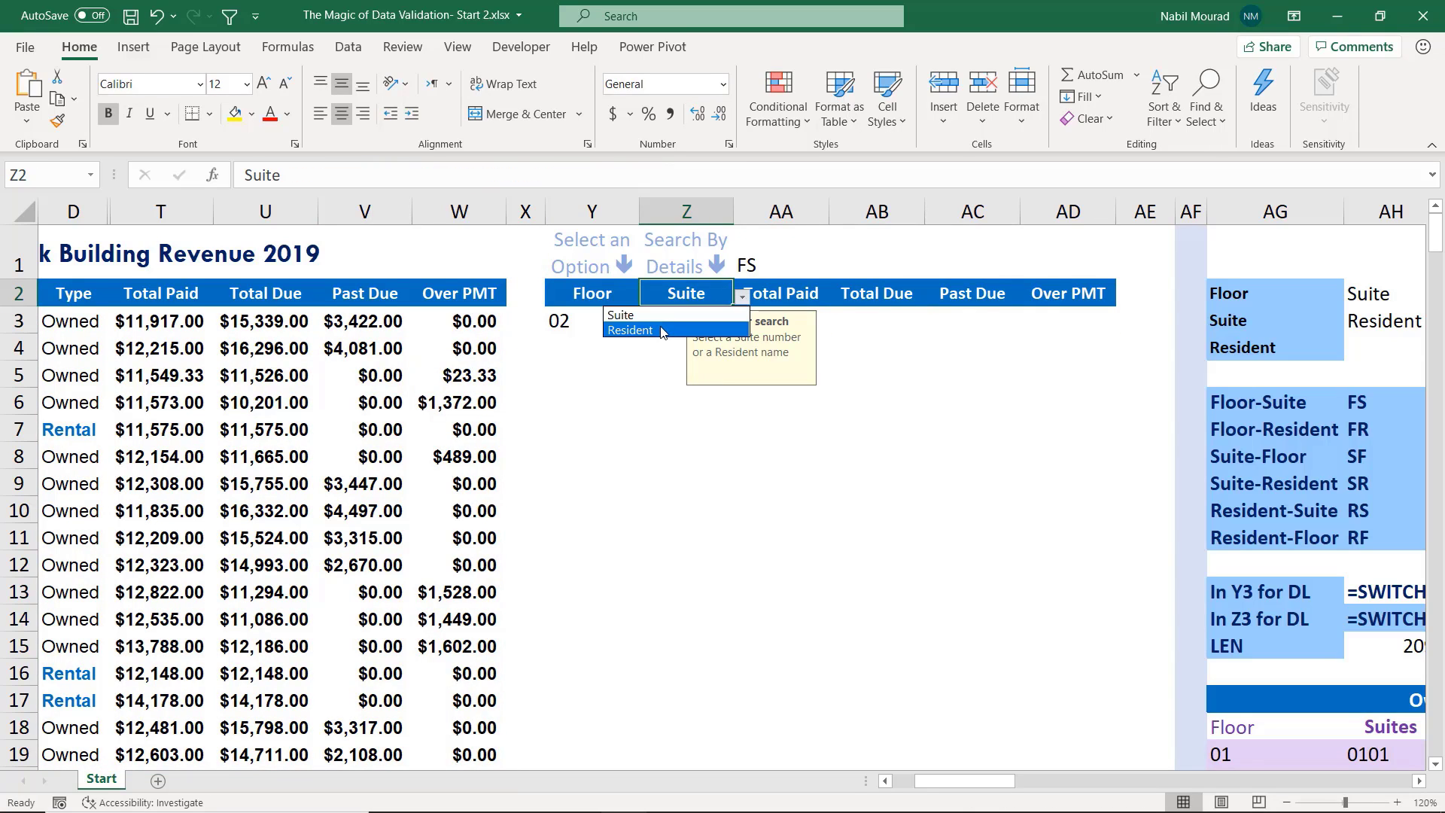
click(662, 332)
Select floor 02 in Y3 and the first resident listed for that floor in Z3
click(595, 322)
click(648, 325)
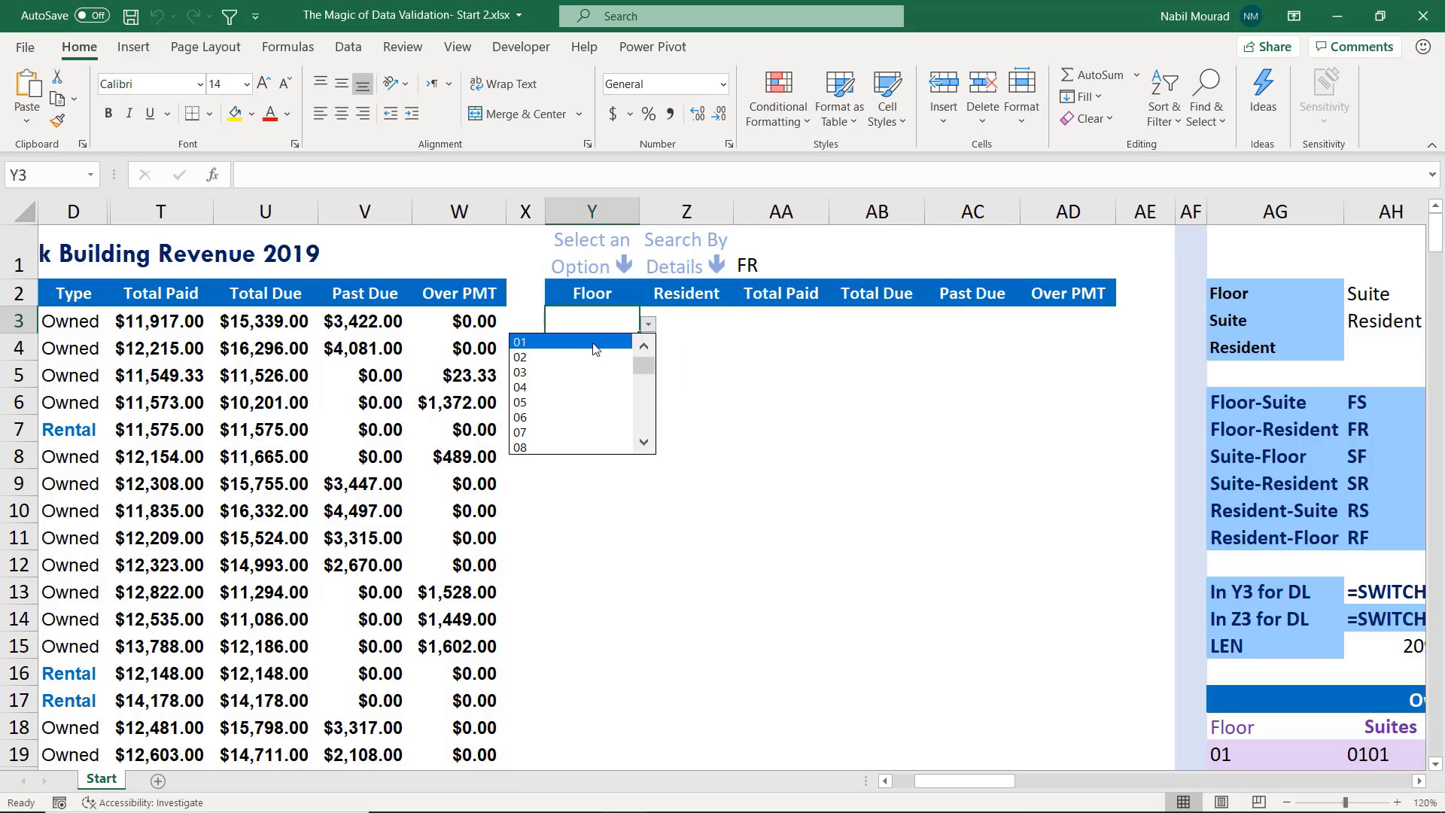
click(594, 357)
click(667, 322)
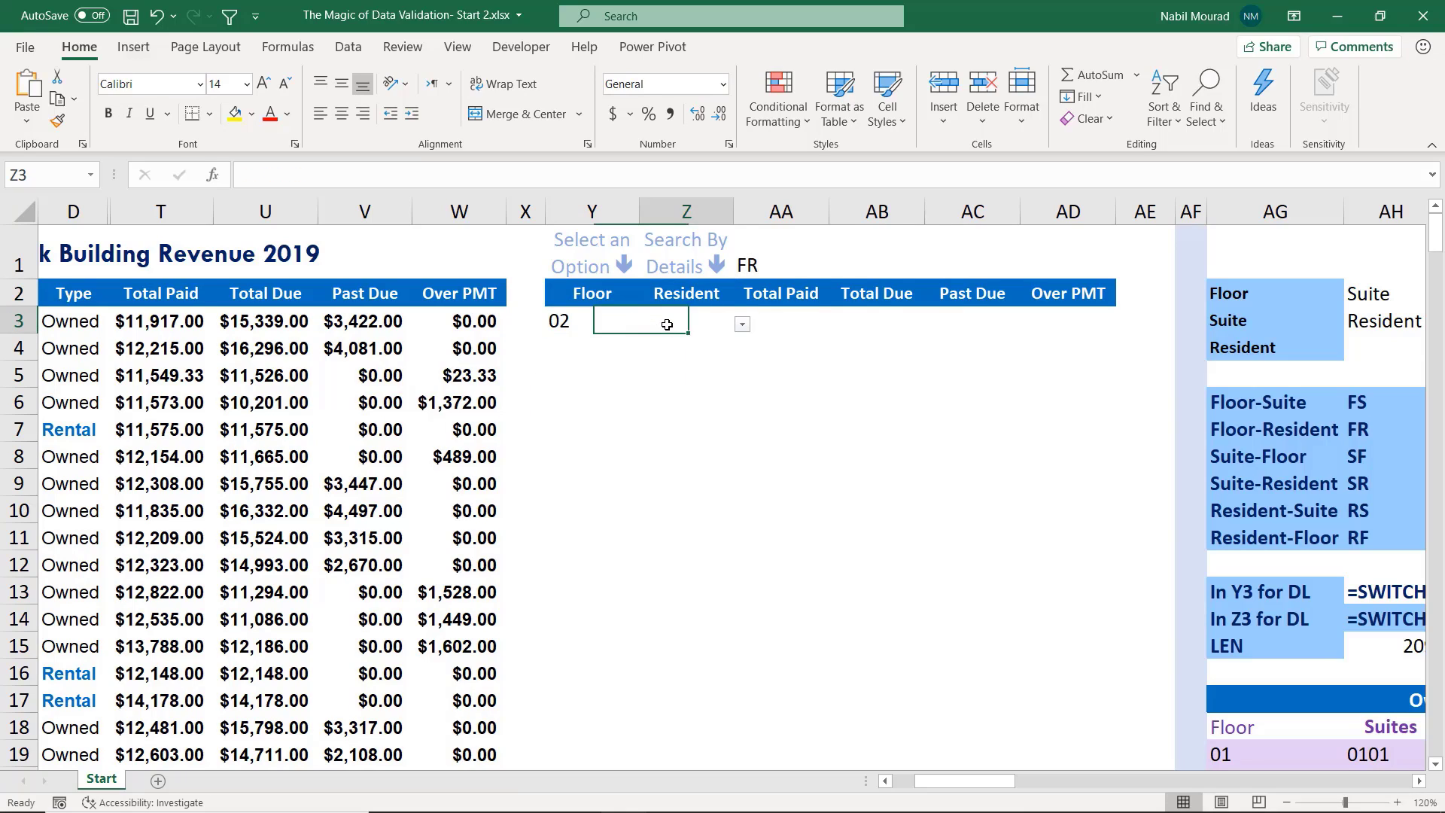
click(742, 324)
click(652, 340)
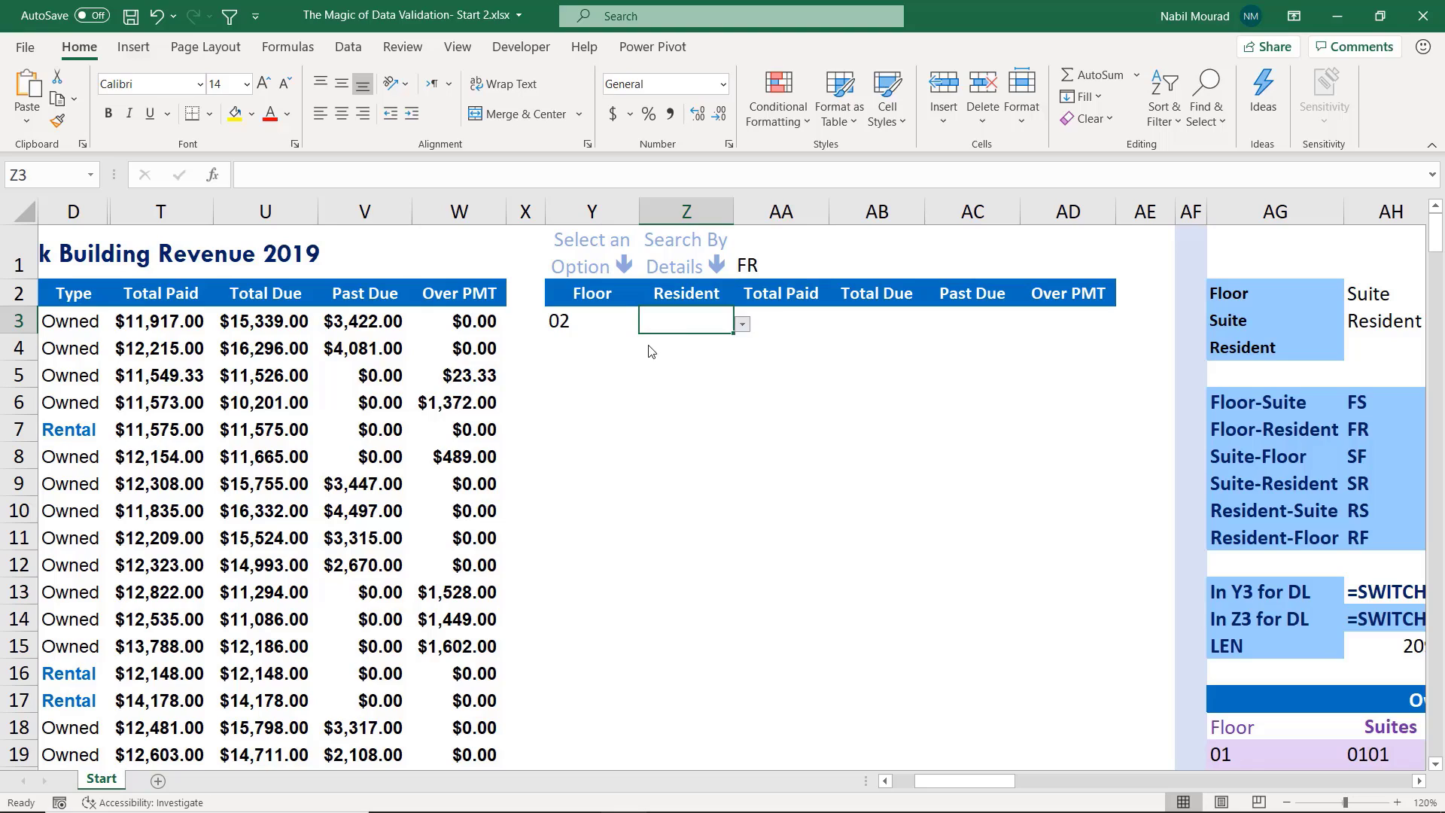
Begin a VLOOKUP formula in AA3 with the absolute reference $Z$3 as its lookup value
click(783, 319)
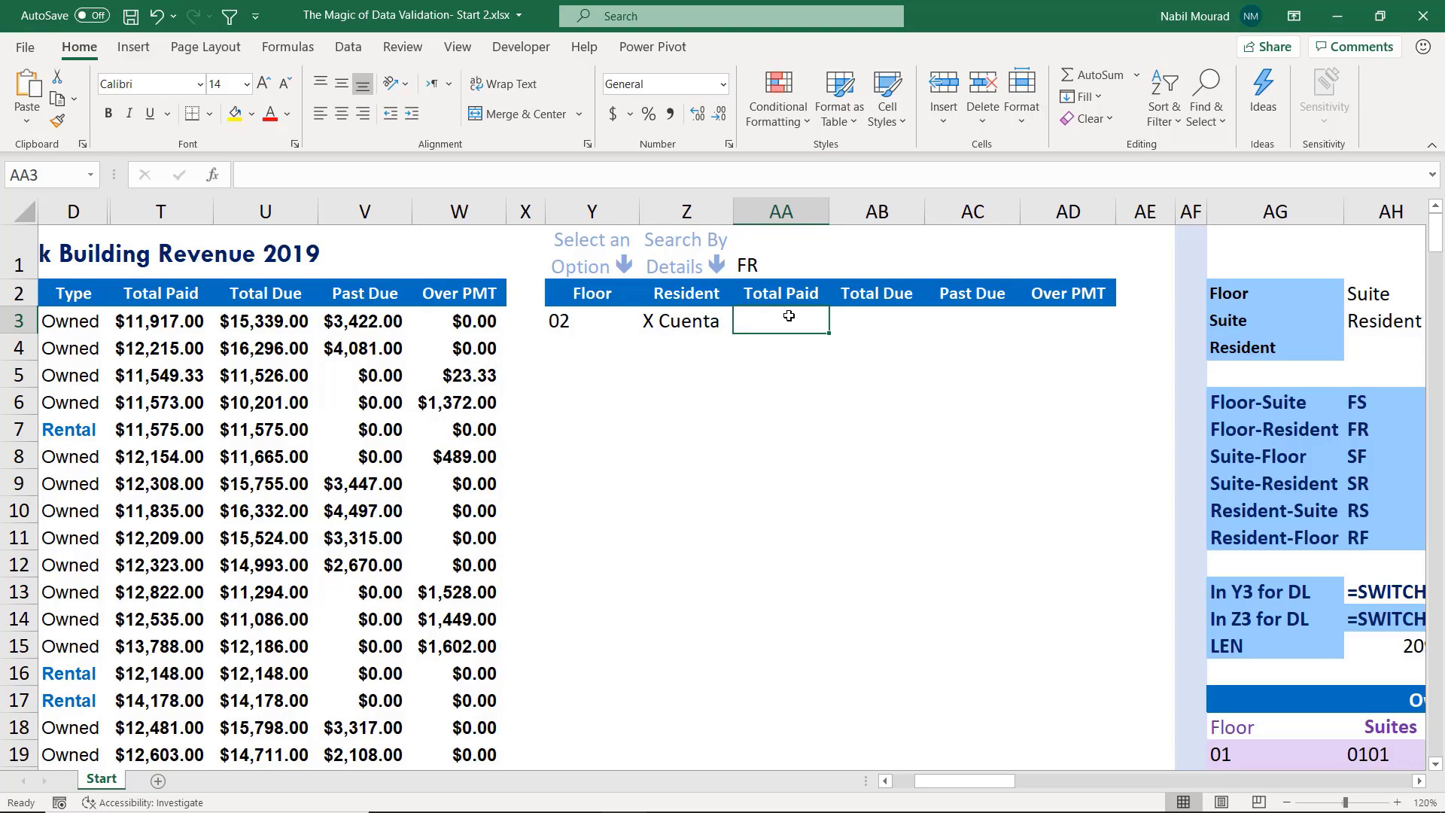
text(=vlo)
key(Tab)
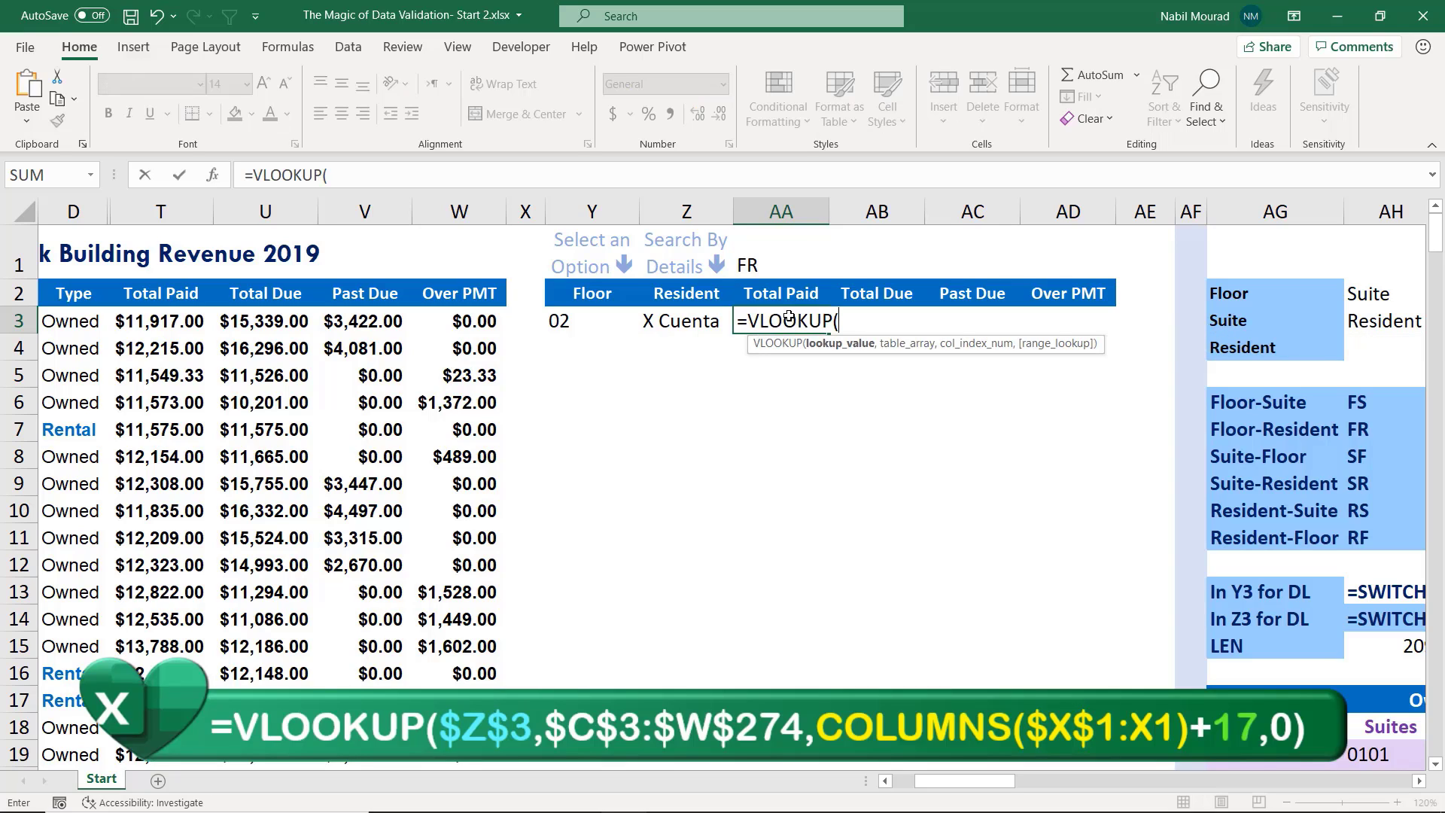
drag(953, 781, 927, 781)
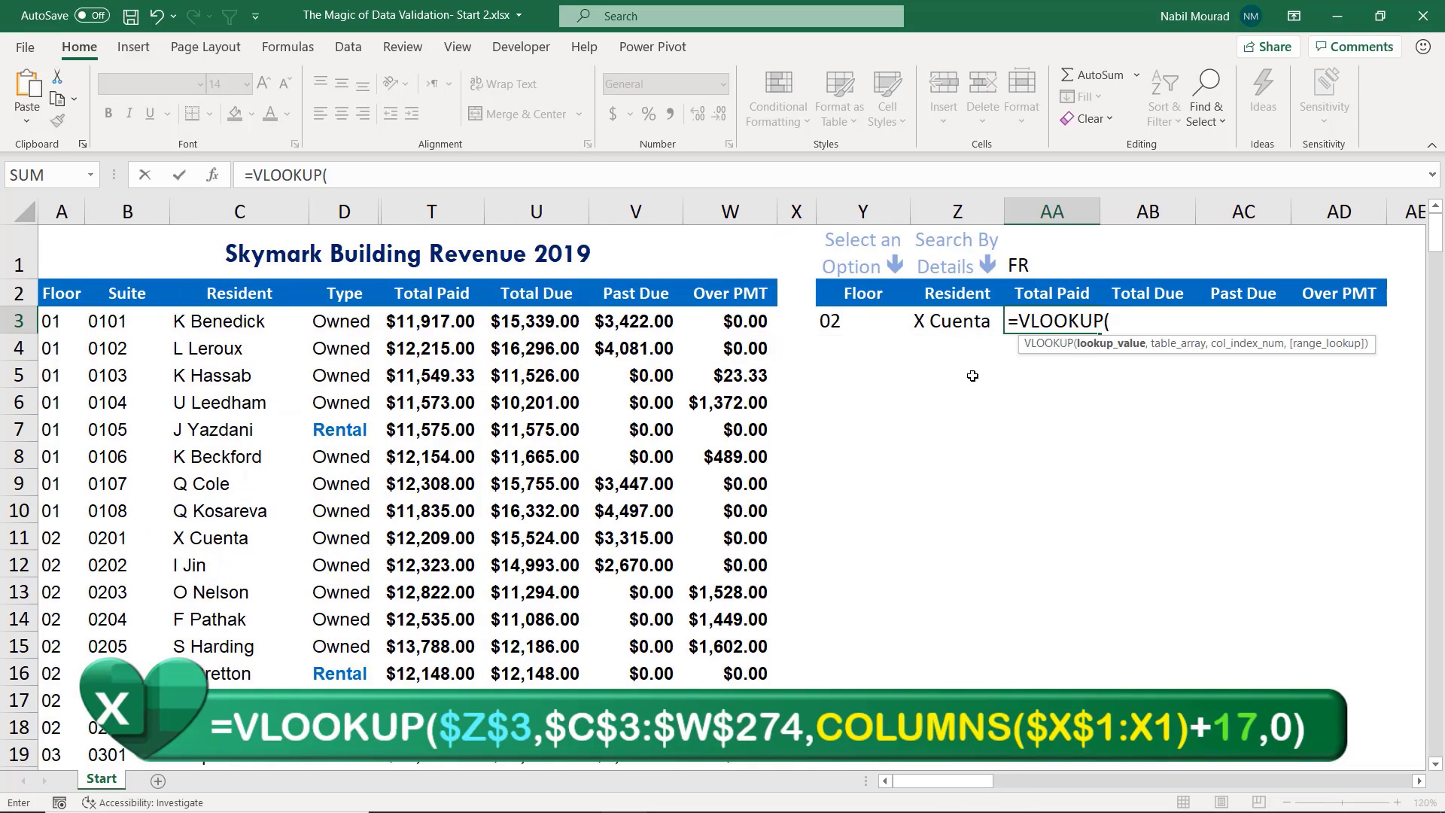
click(952, 316)
key(F4)
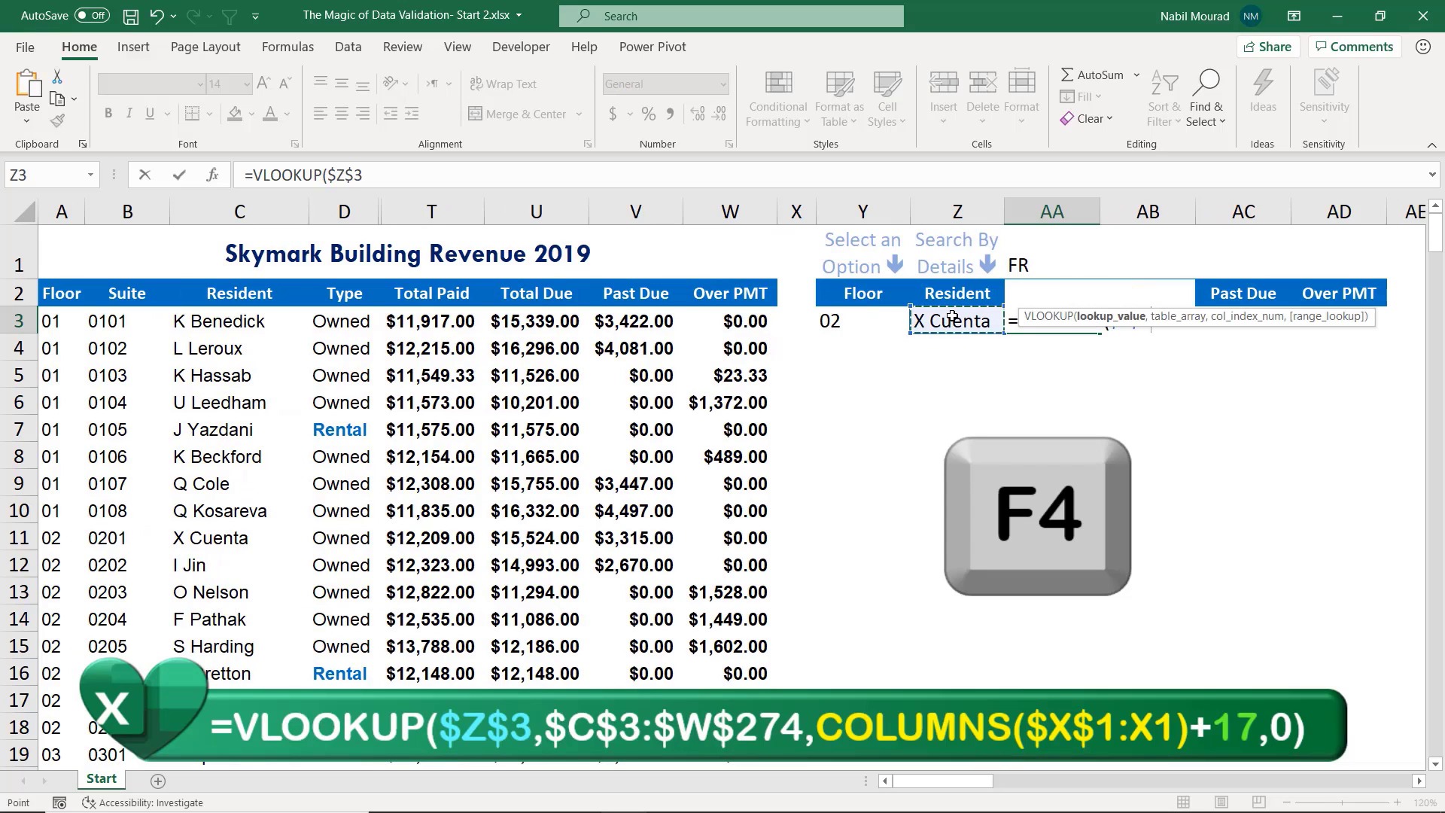
text(,)
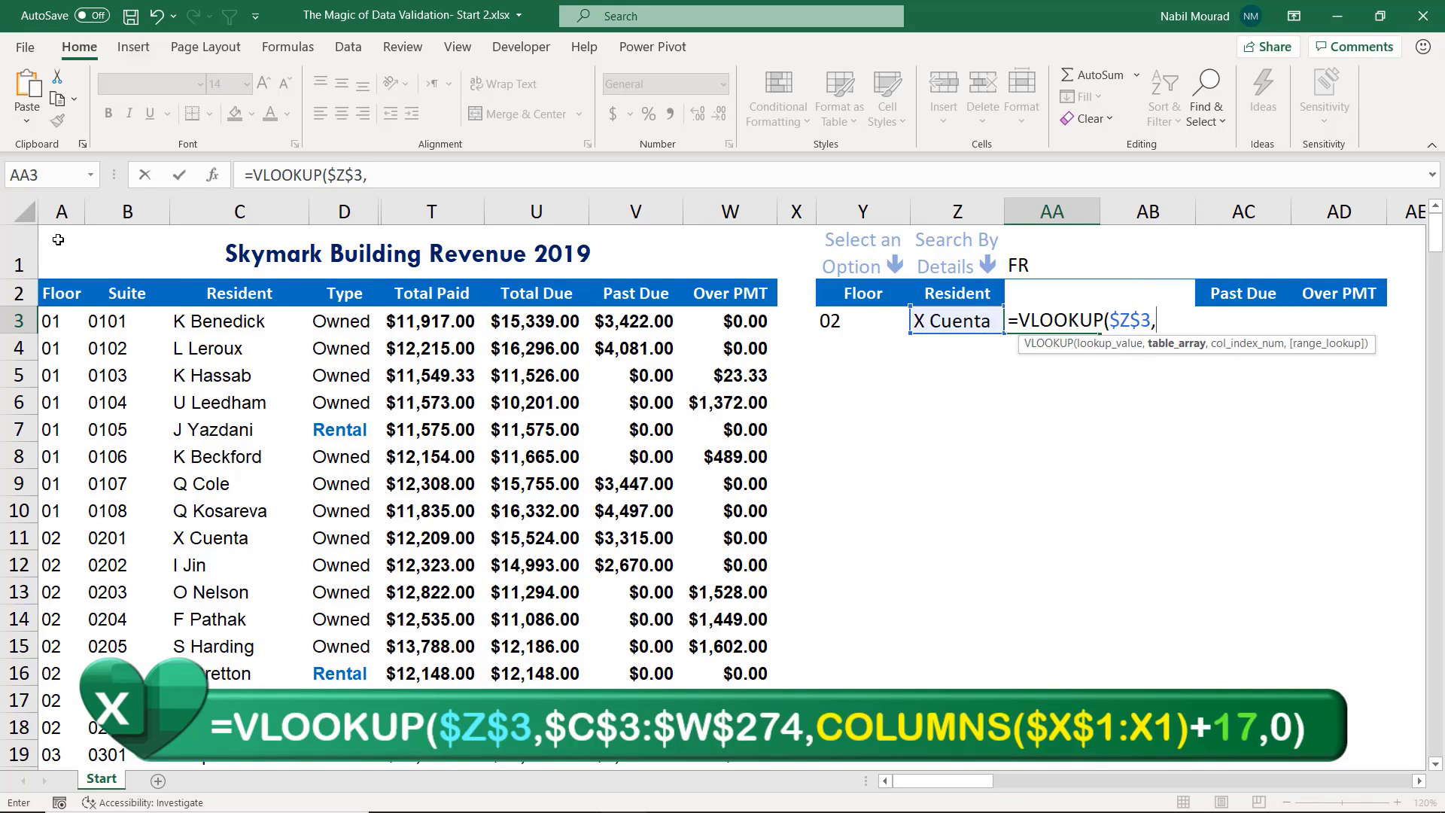
Set the VLOOKUP table array to the absolute range $C$3:$W$274, from Resident to Over PMT
drag(205, 319, 736, 310)
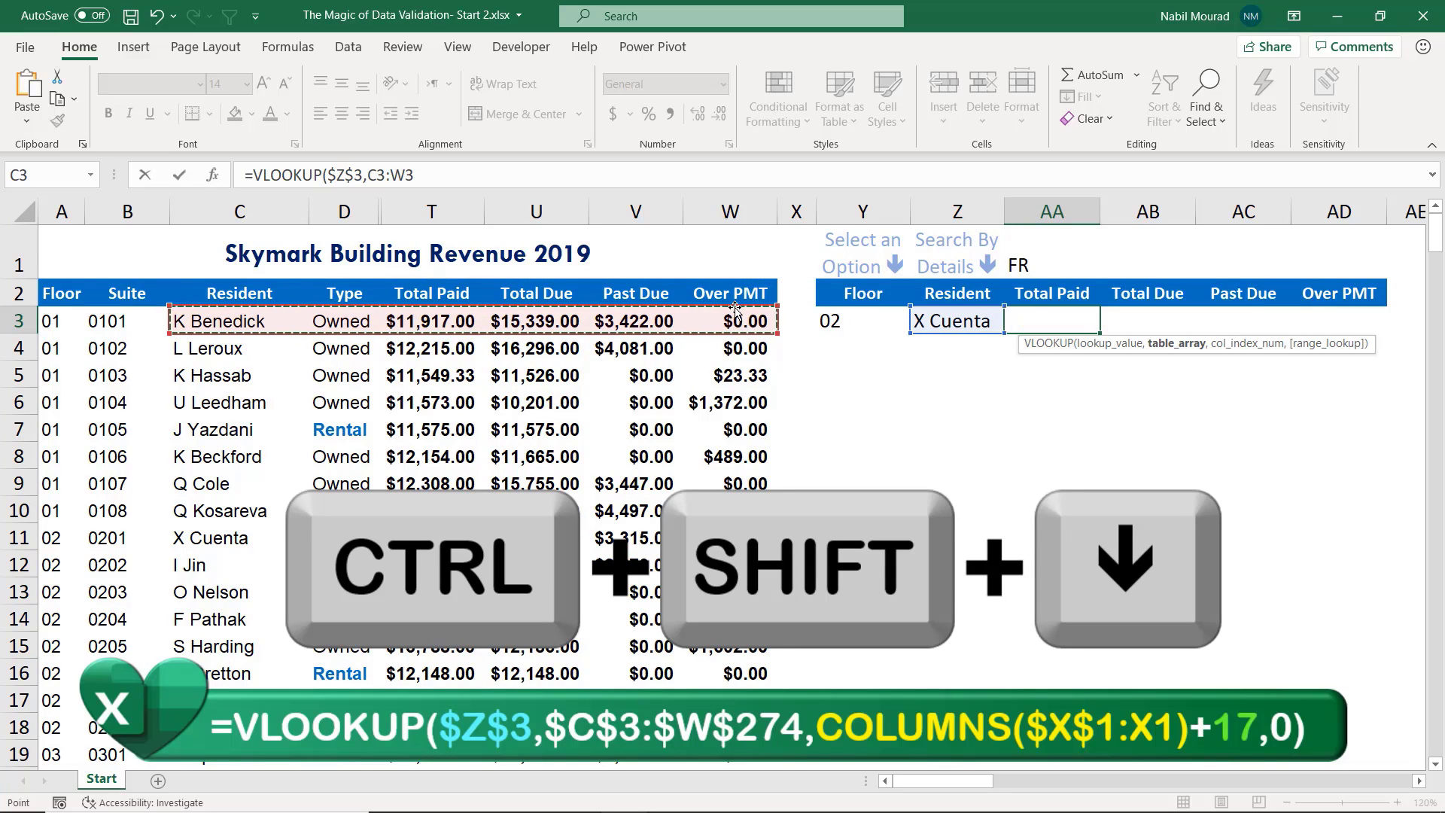
key(ctrl+shift+Down)
key(F4)
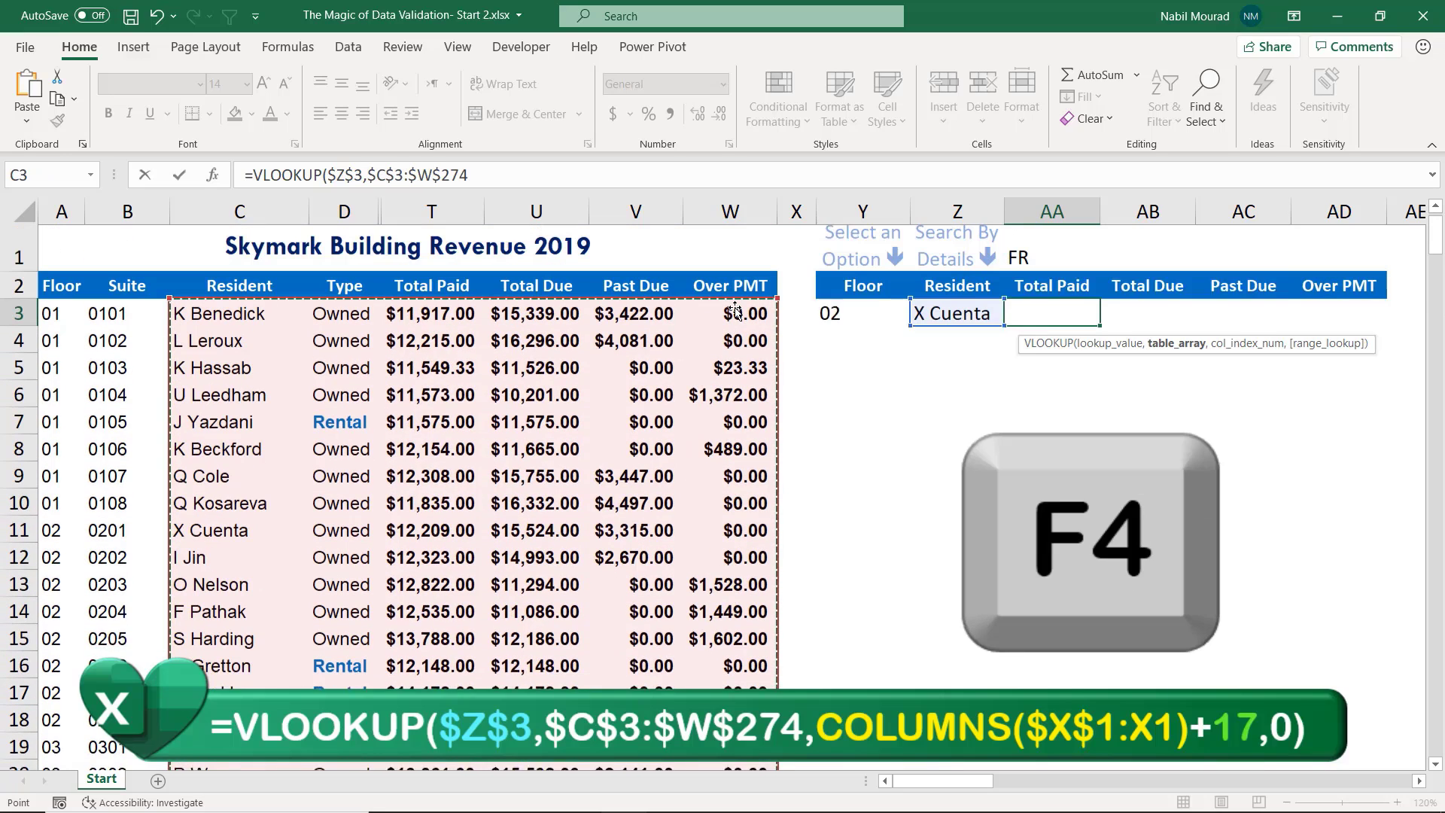
text(,)
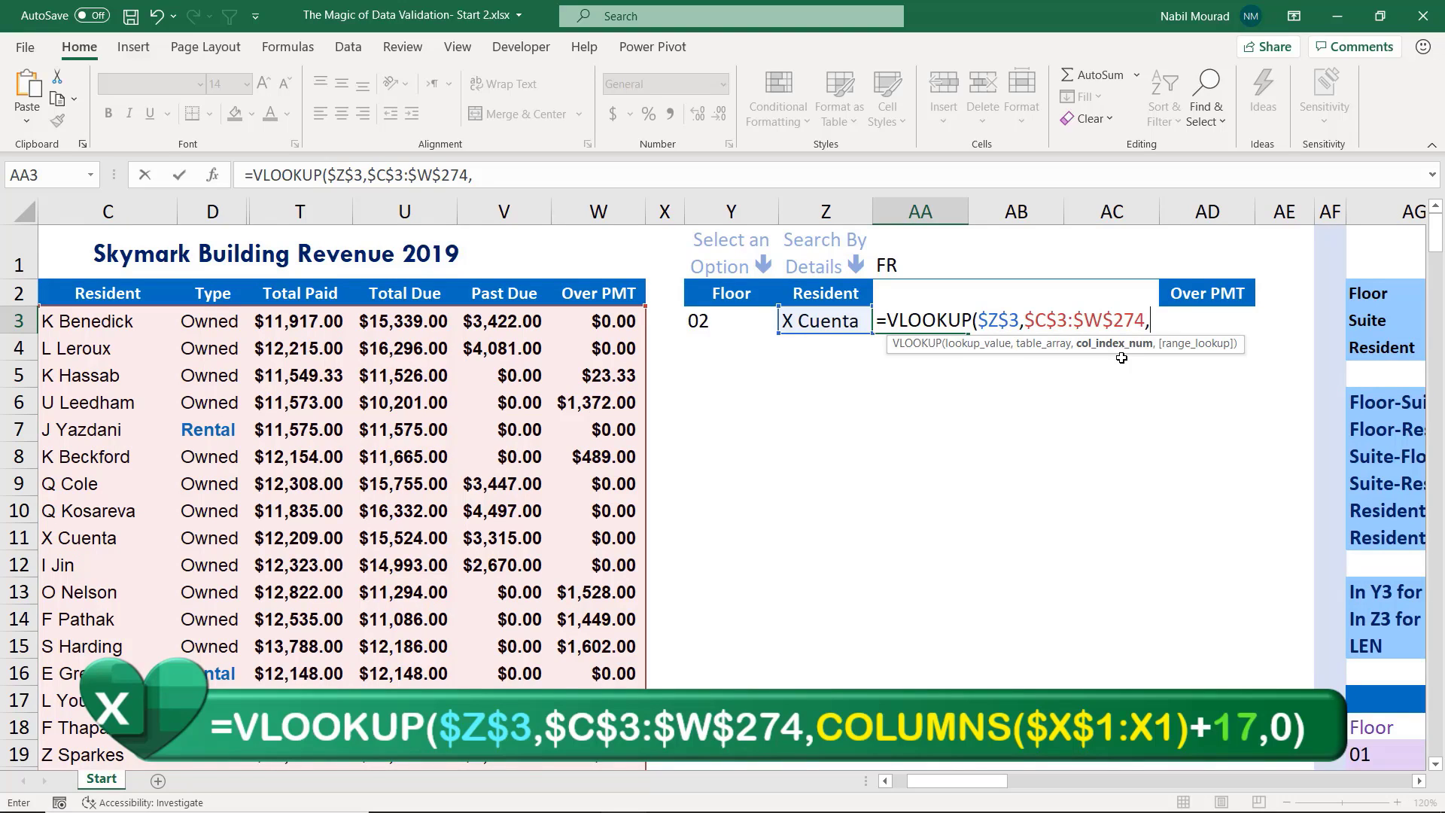
Add COLUMNS($X$1:X1) as the column index of the AA3 VLOOKUP, locking only the first X1
text(C)
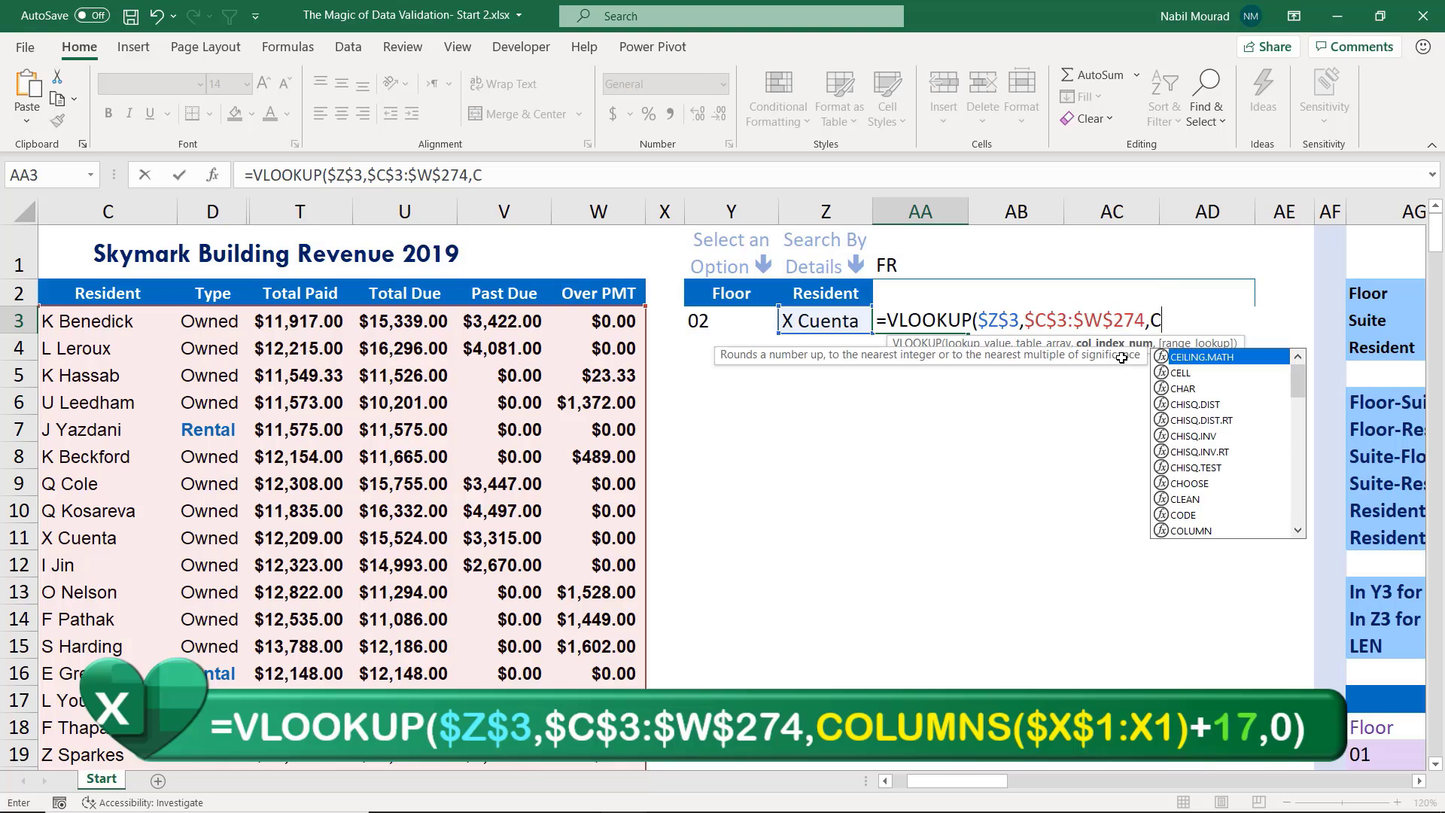
text(olumns)
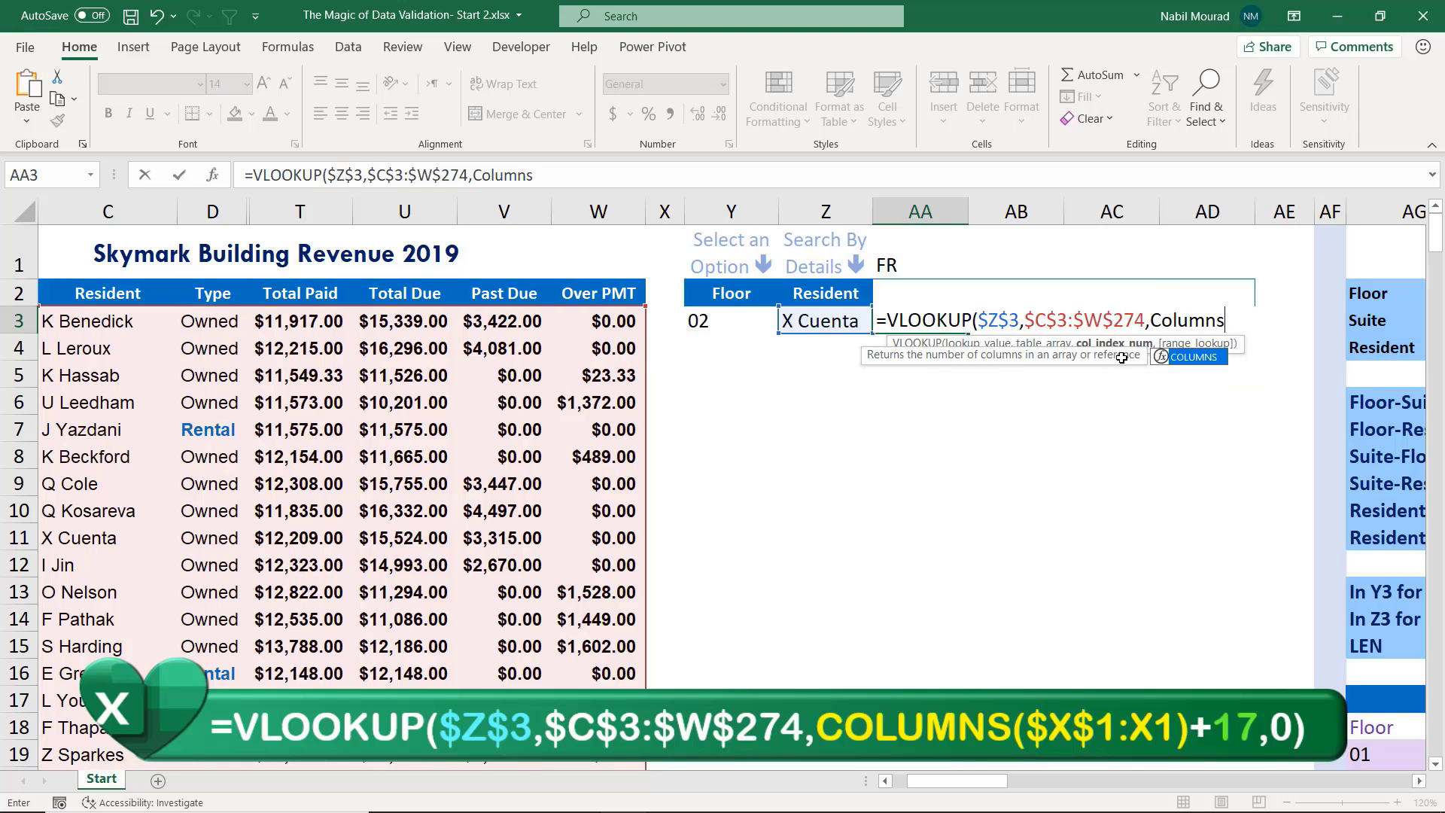
key(Tab)
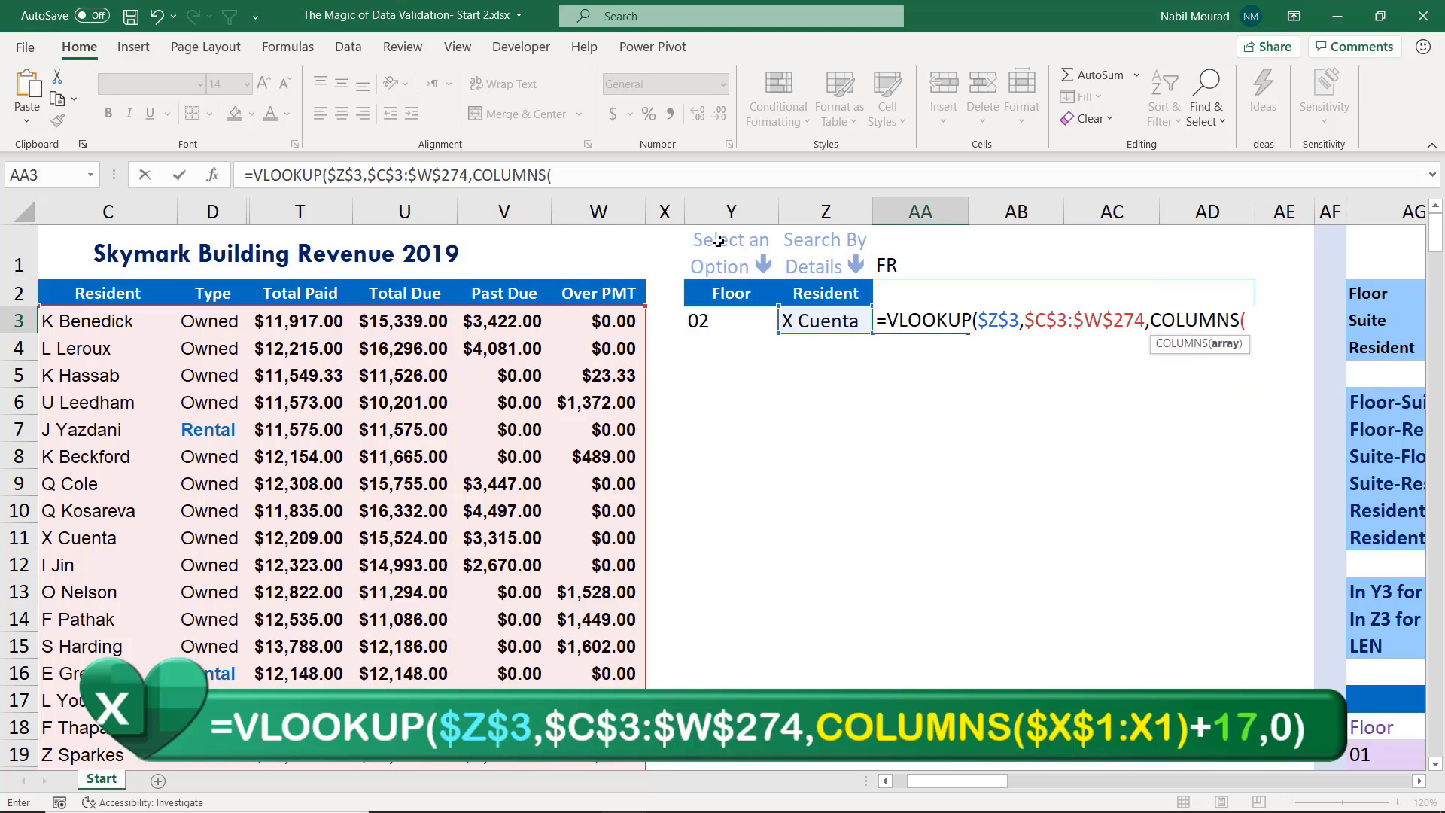
click(658, 230)
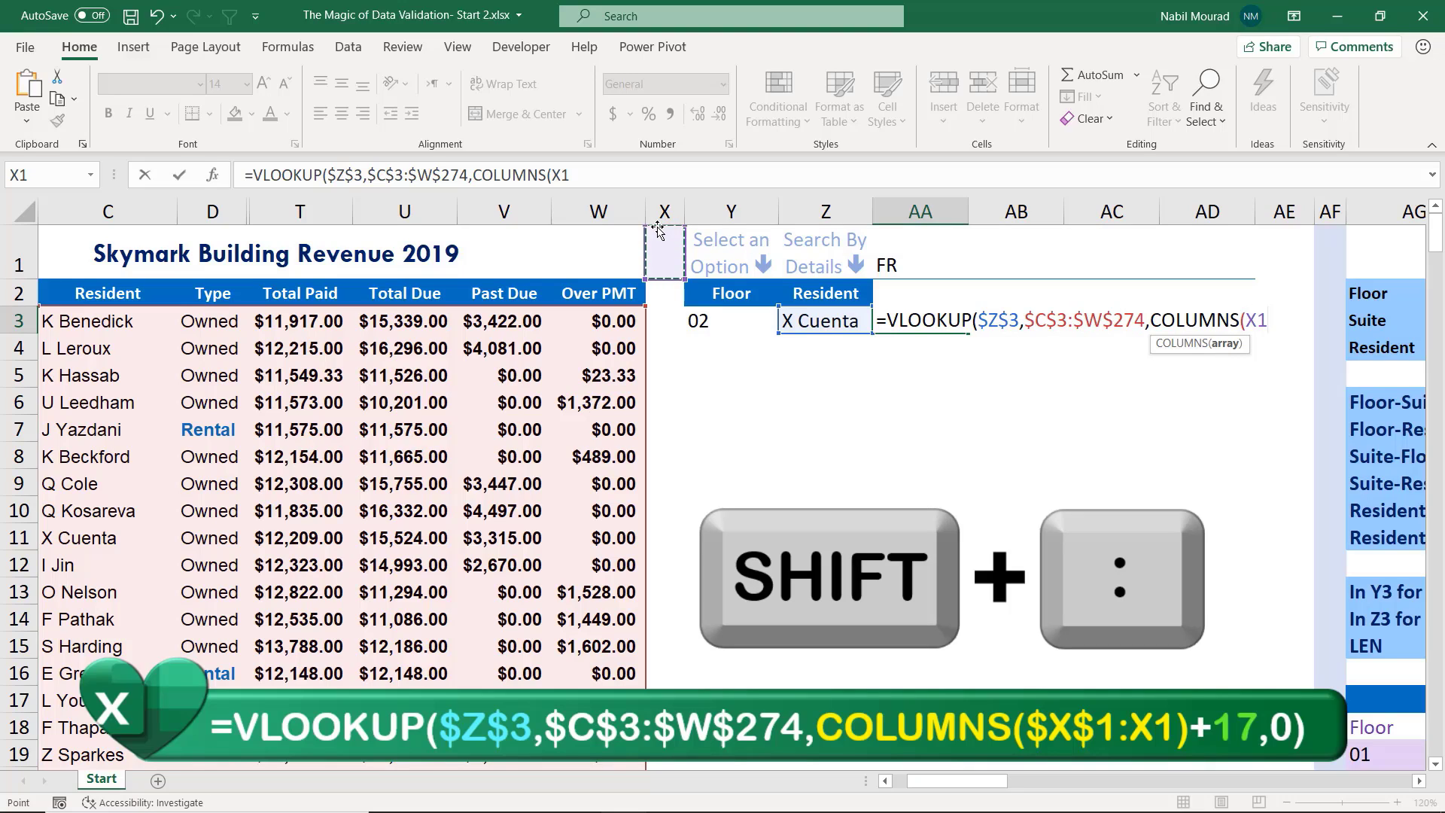
text(:X1)
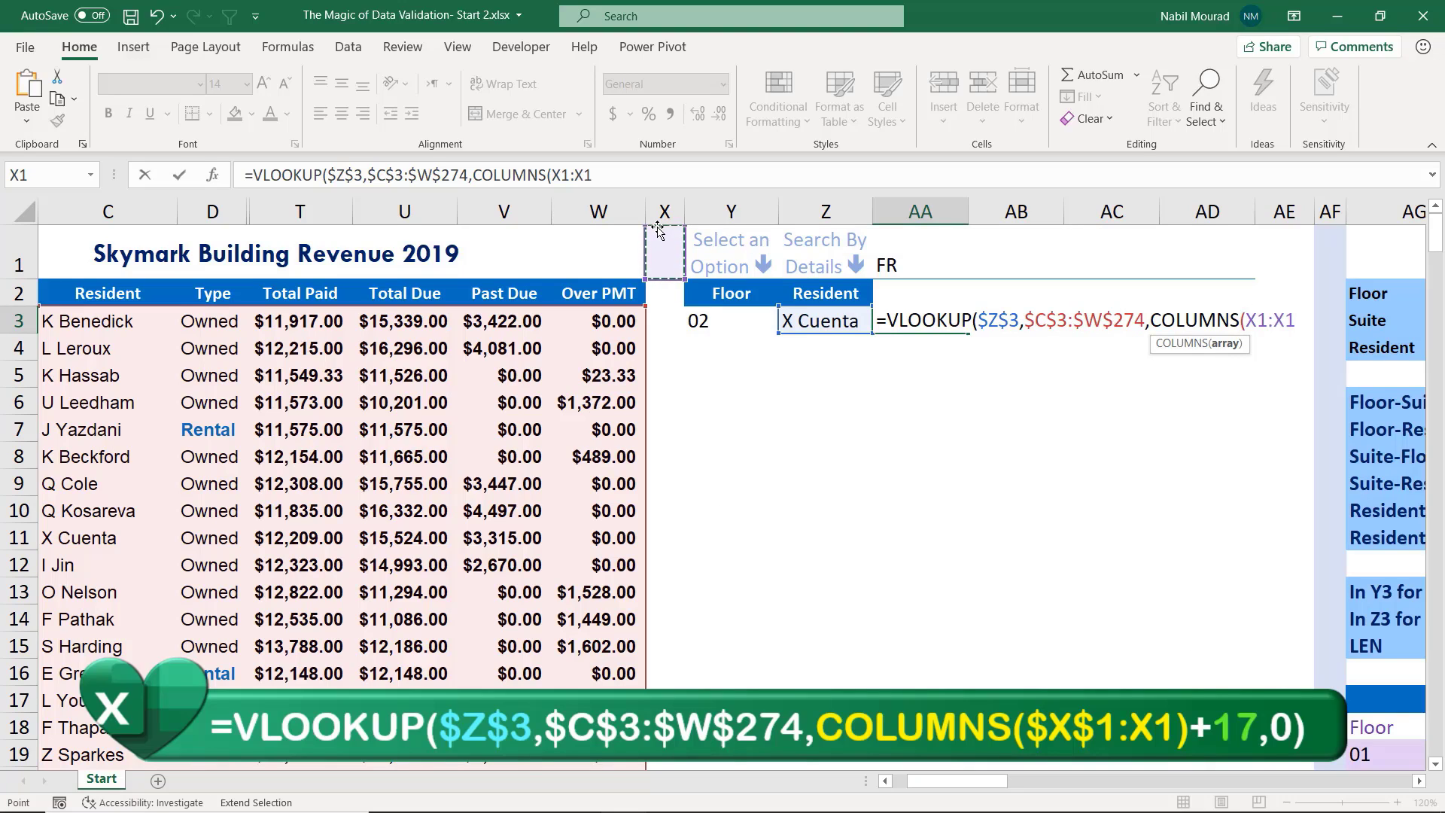
text())
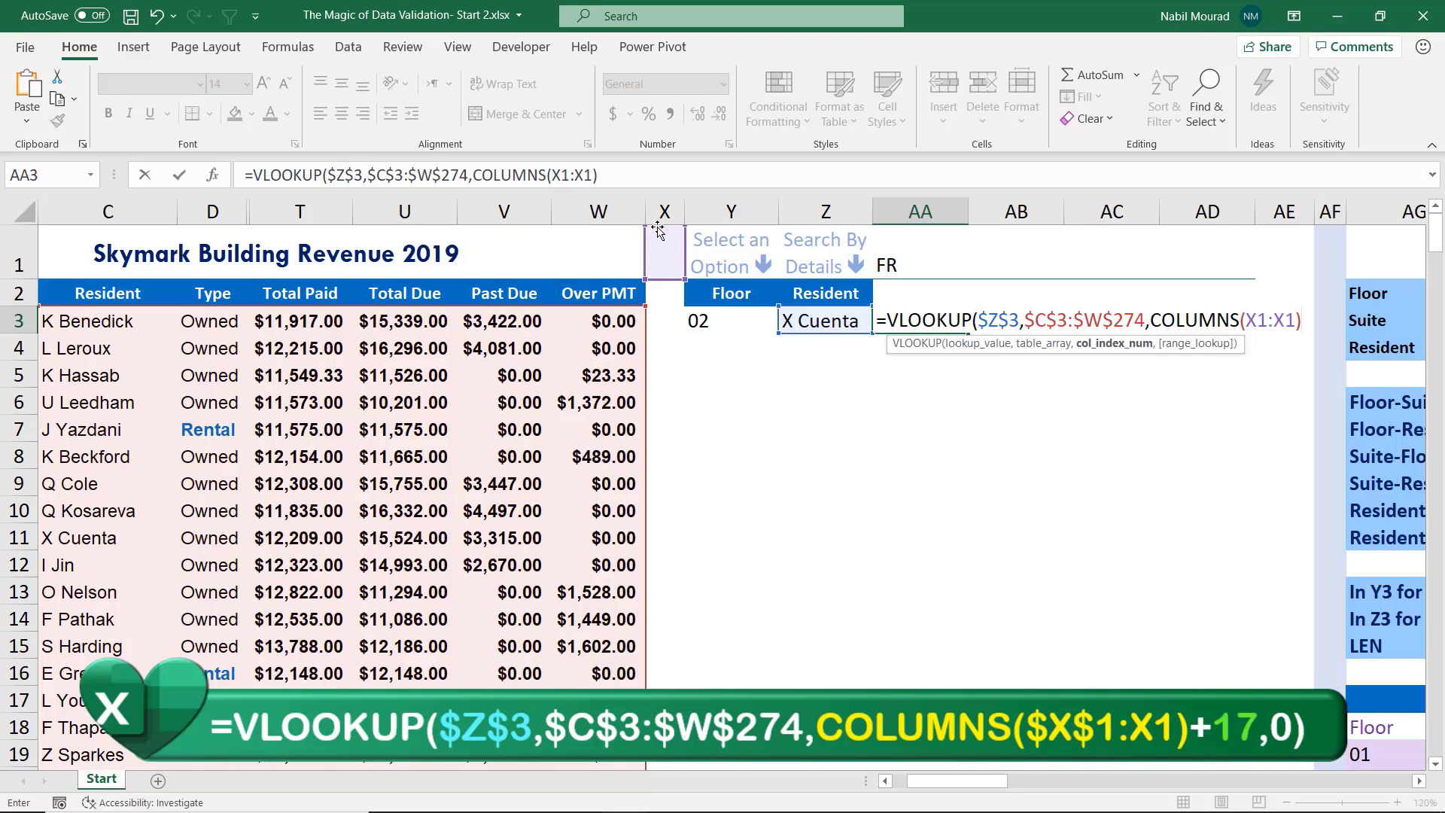
key(F4)
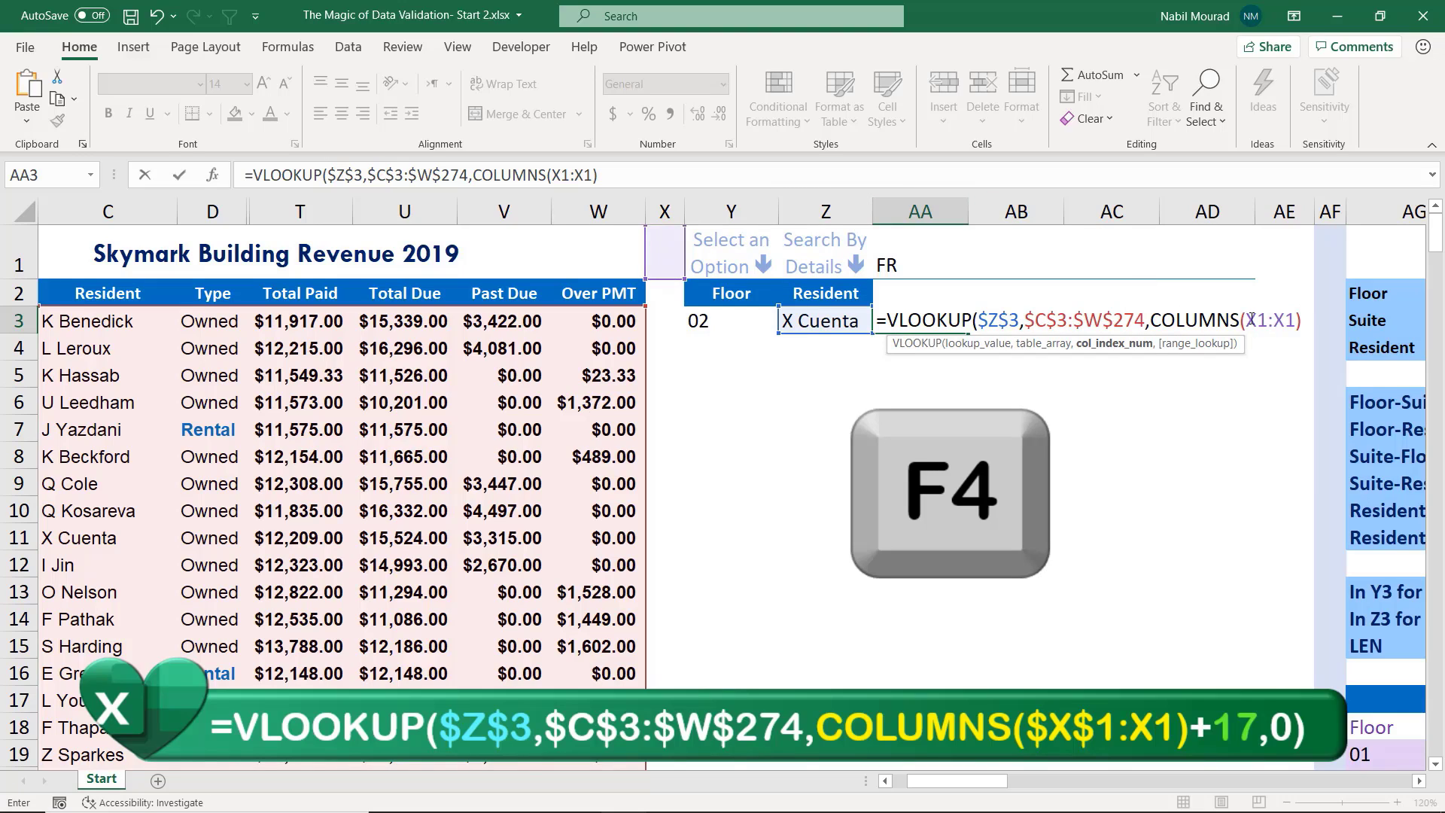
click(1251, 320)
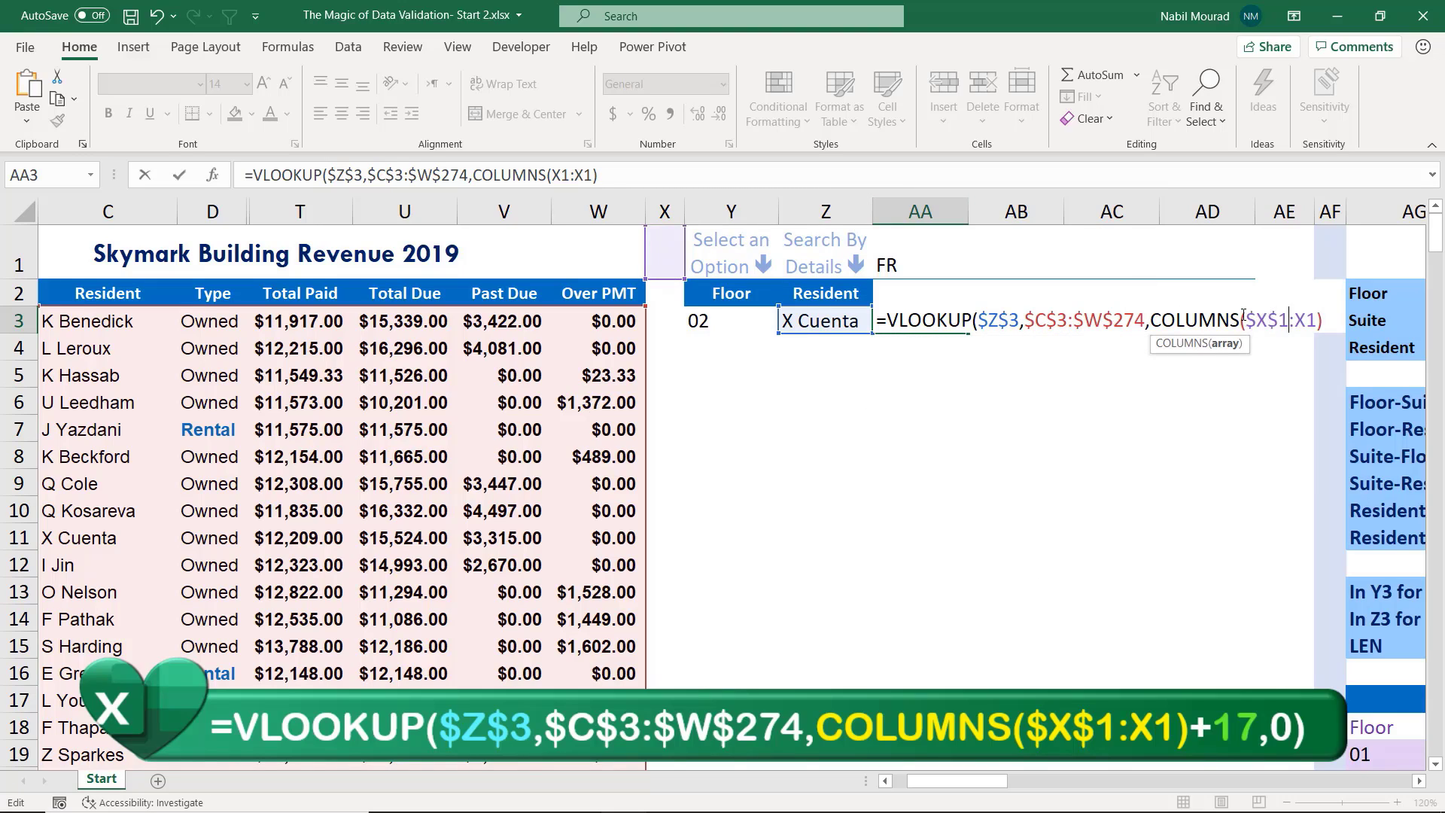
key(F4)
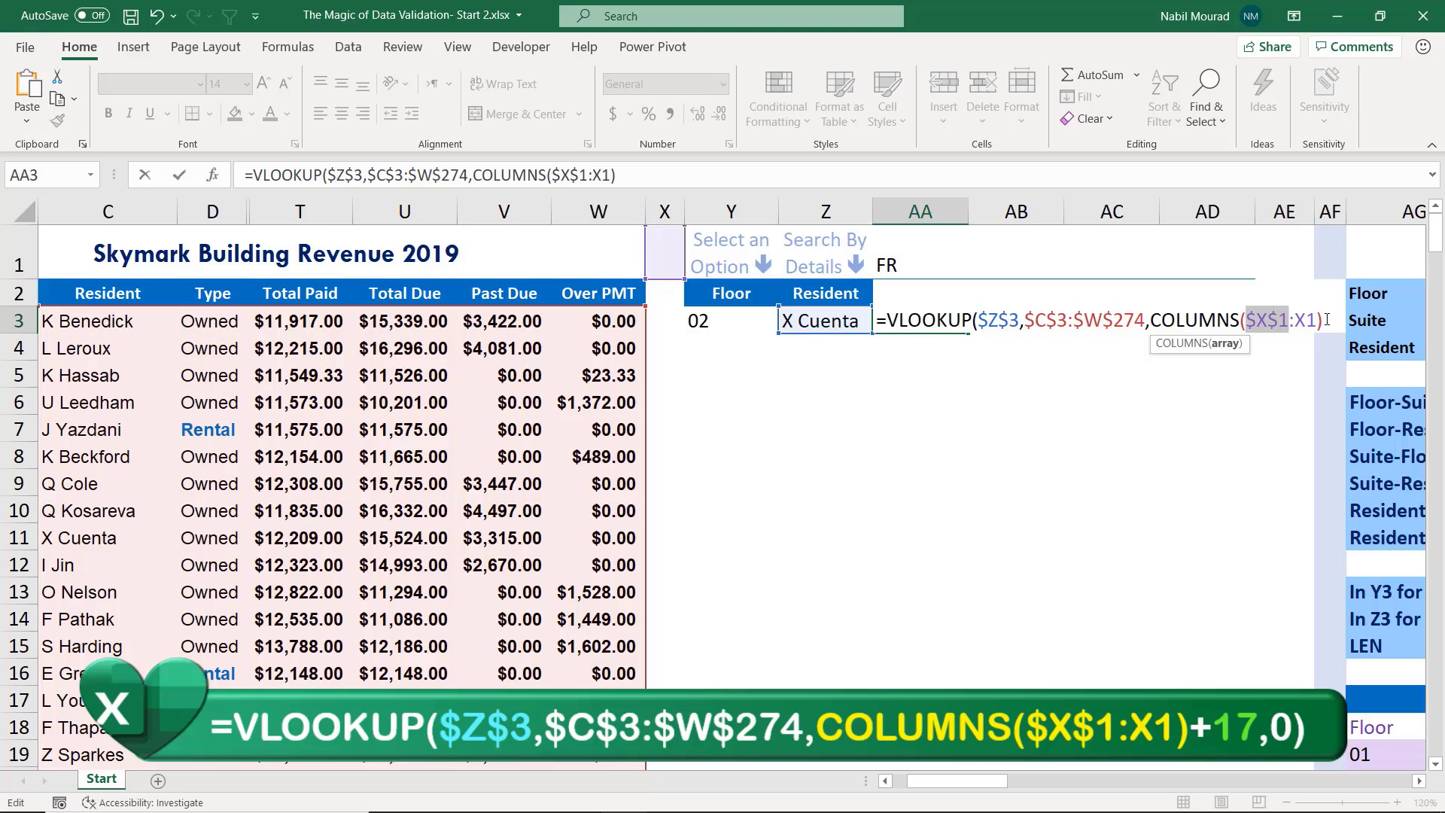
Complete the AA3 VLOOKUP with +17 on the column index and exact match 0, and fill it across to AD3
click(1326, 320)
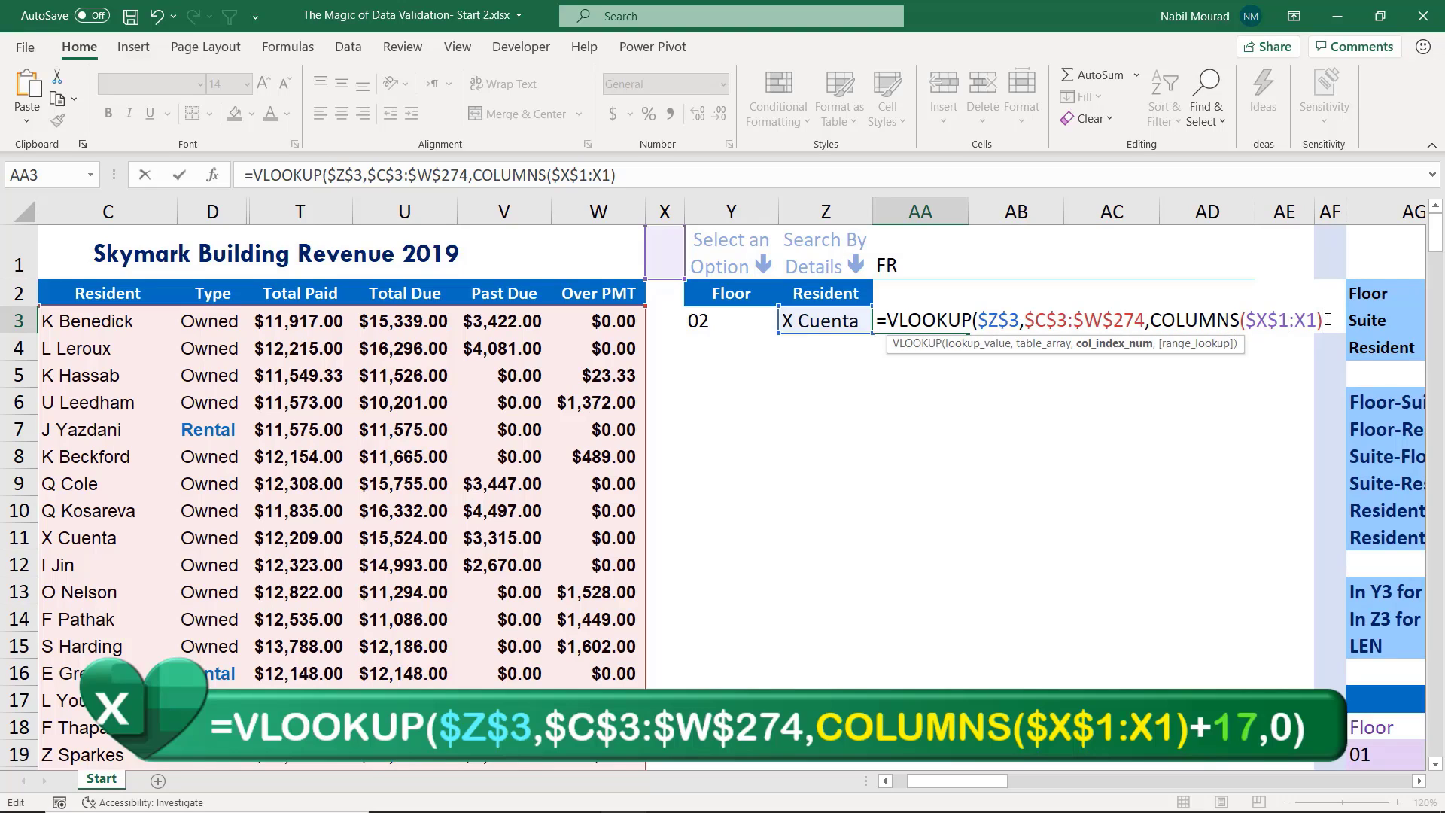
text(+17)
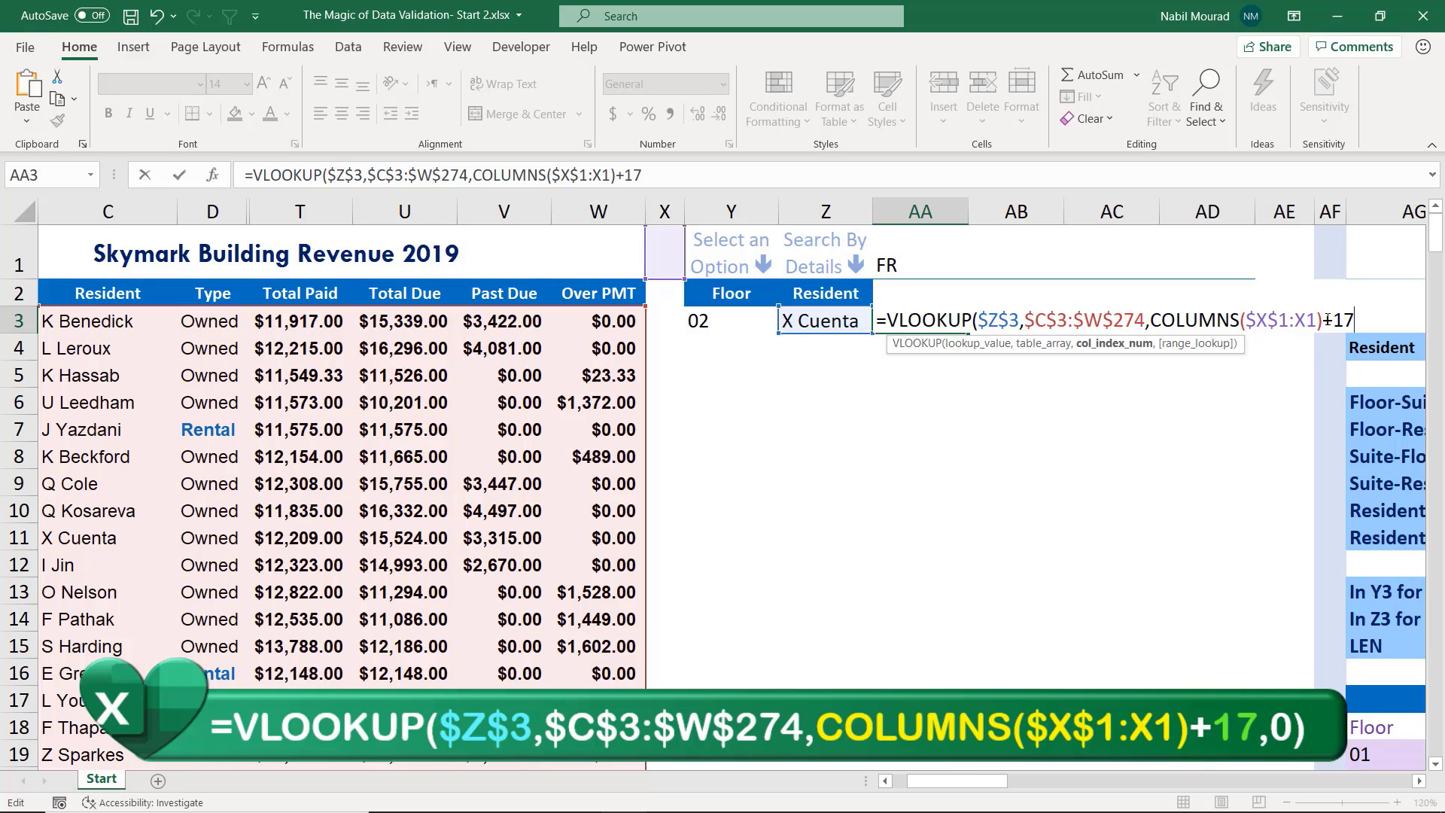
text(,)
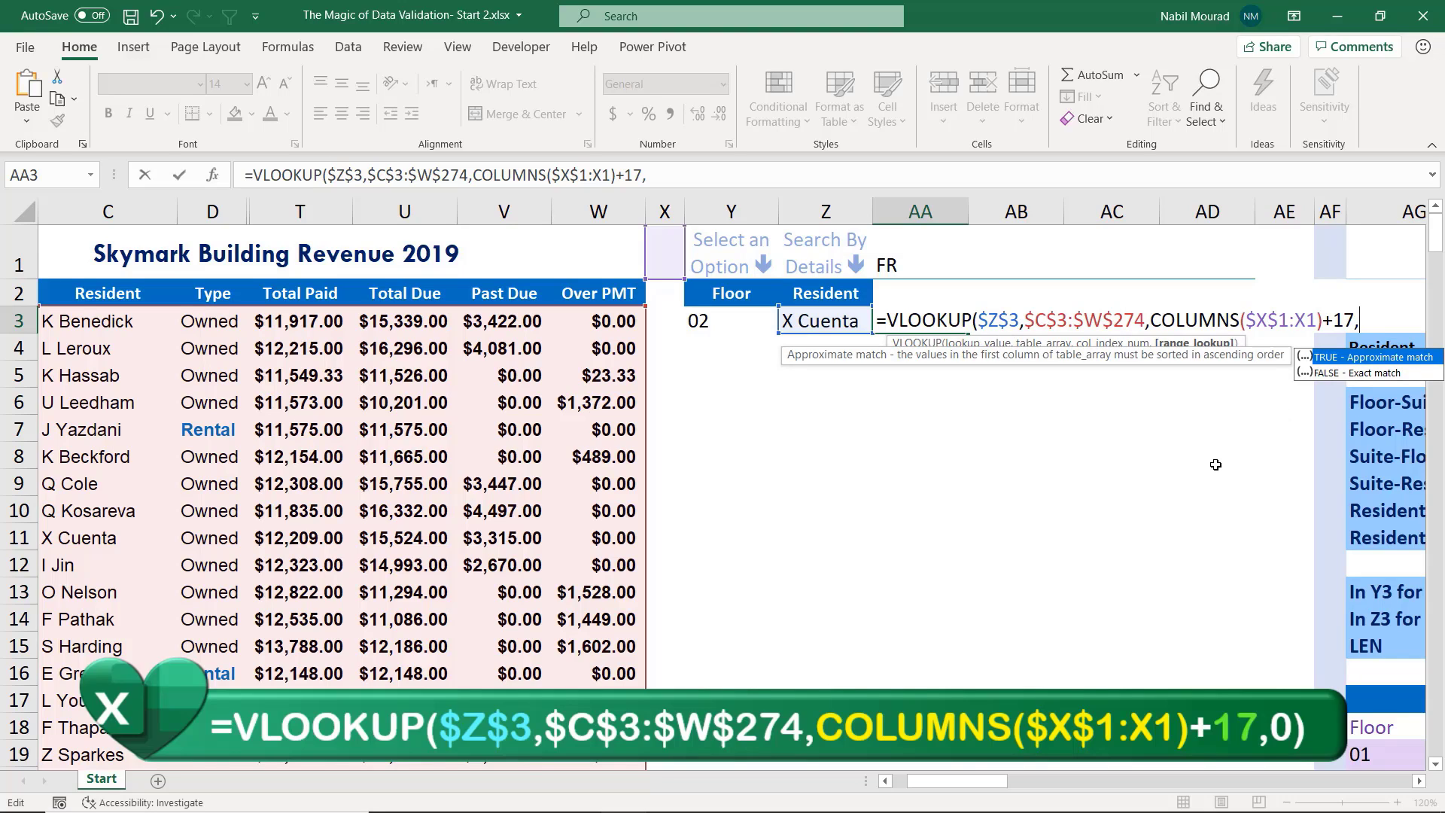
text(0))
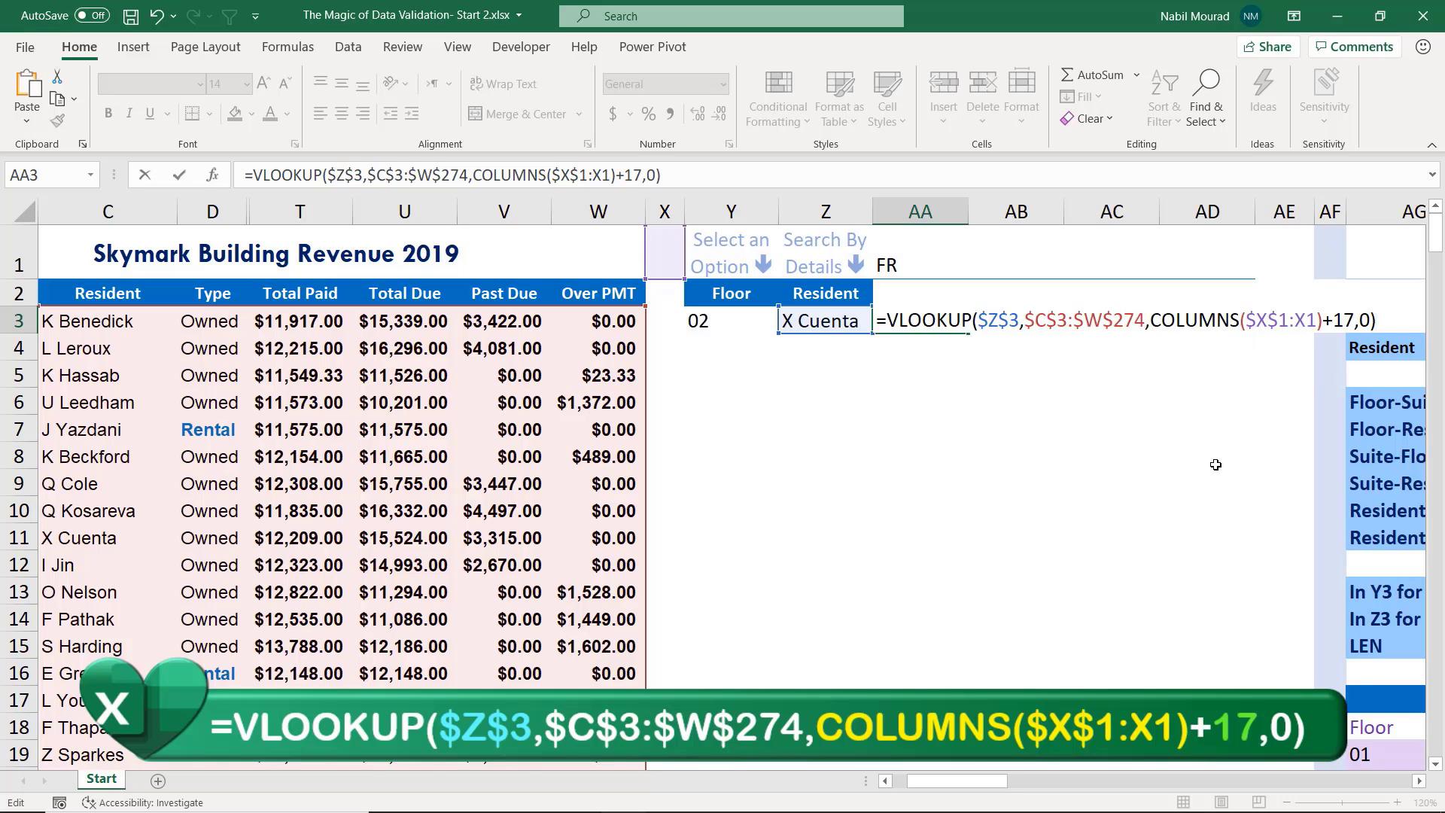
key(Return)
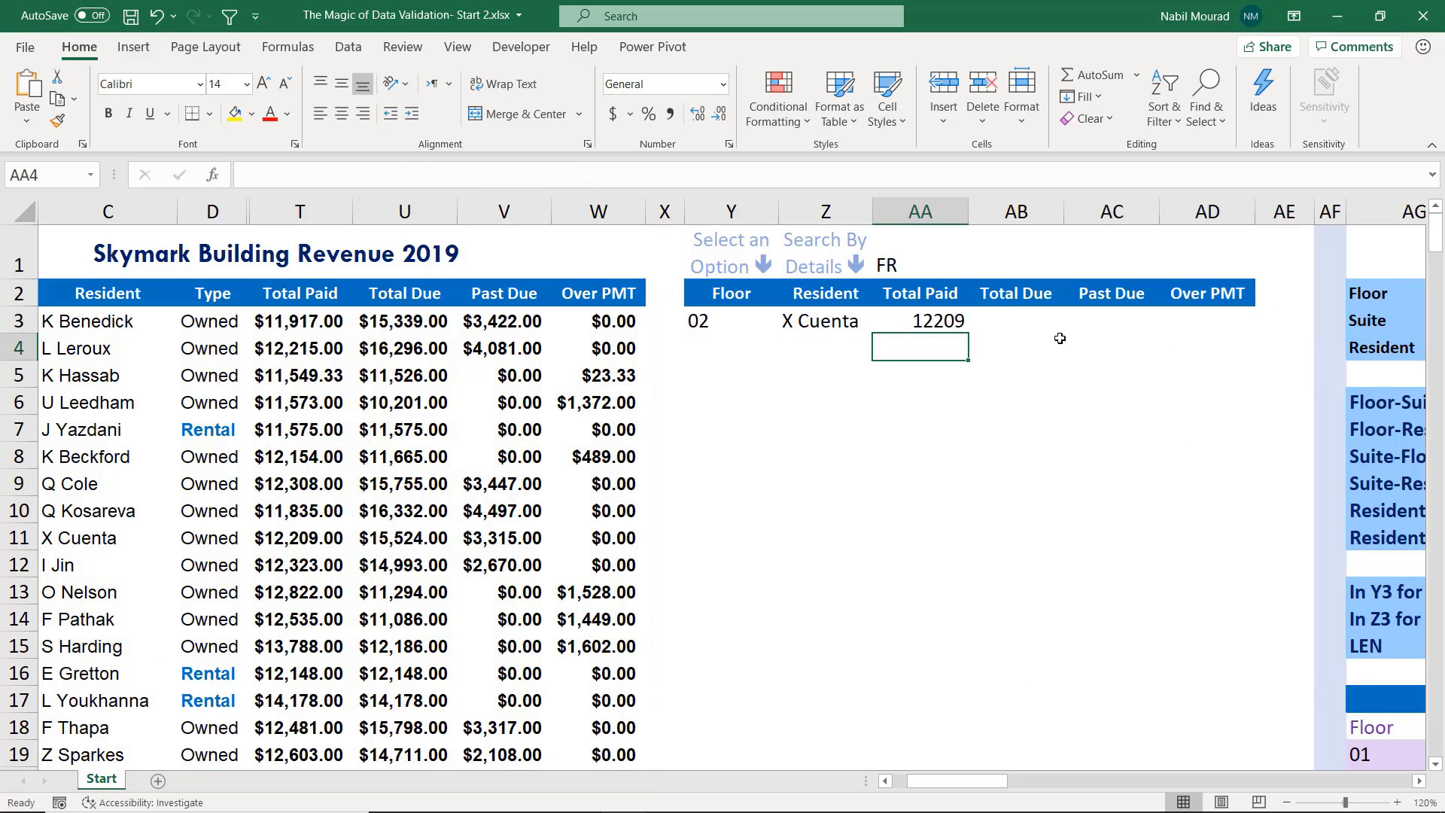
click(921, 321)
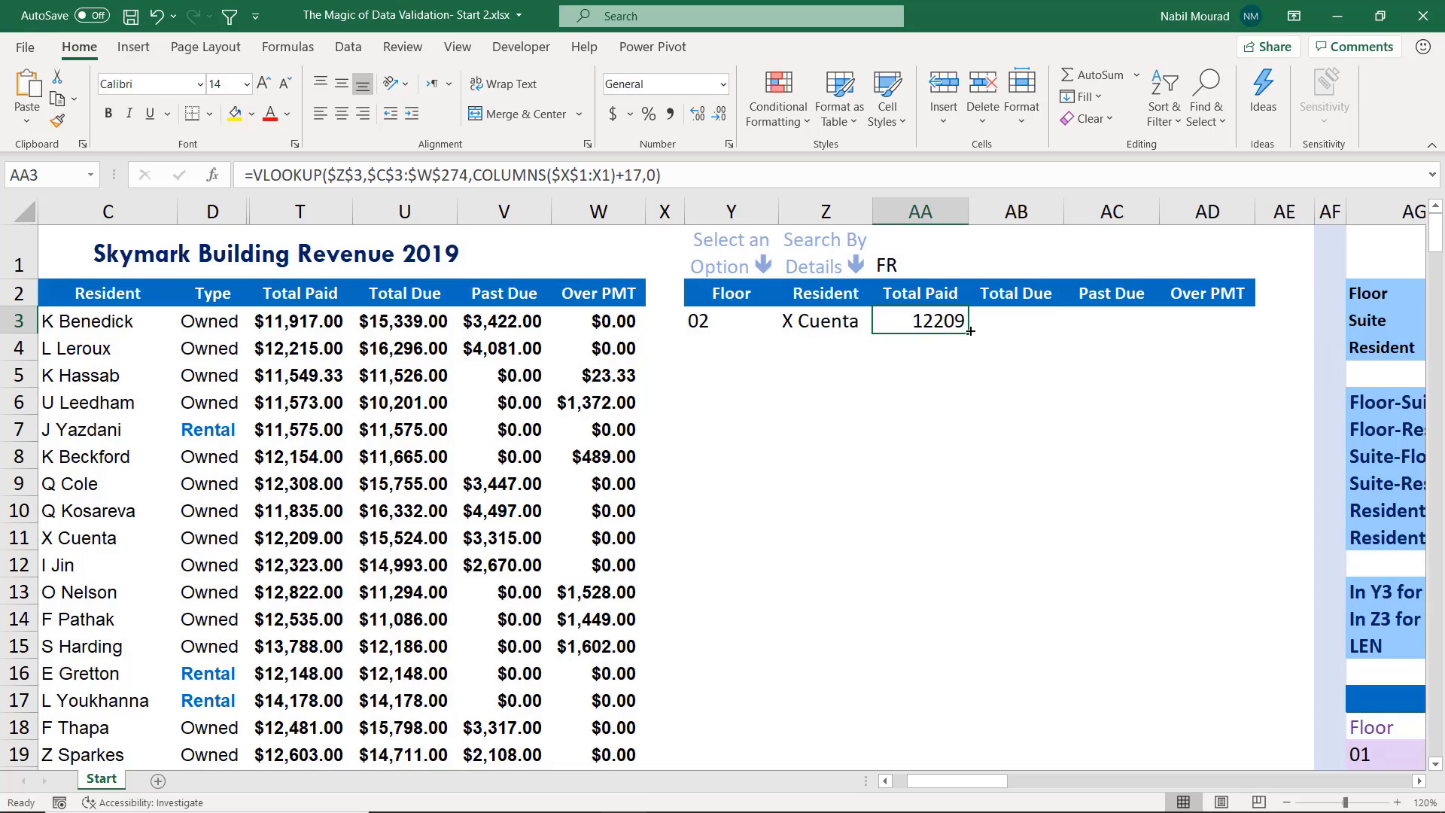
drag(970, 332, 1249, 332)
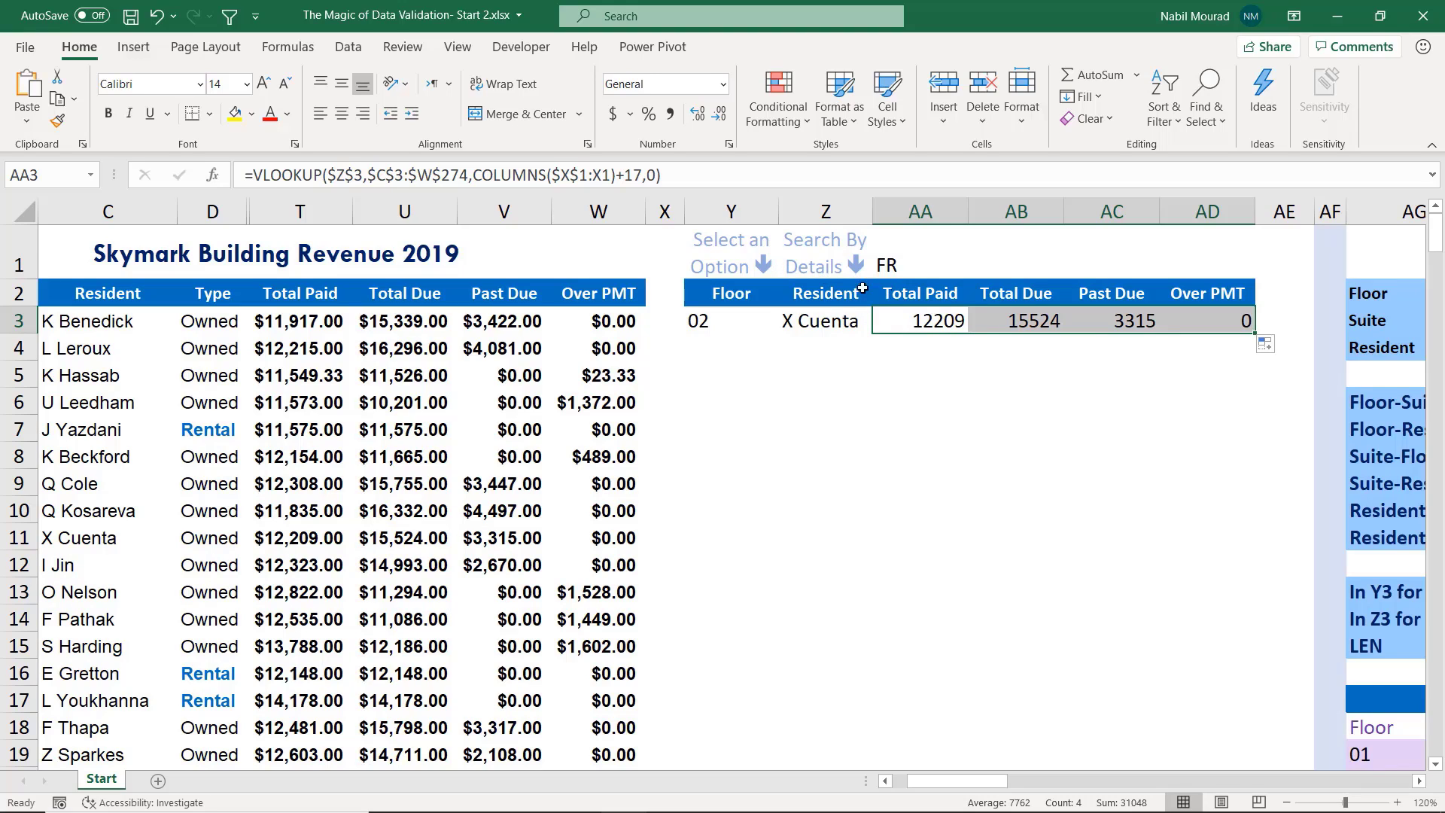
Wrap the AA3:AD3 lookup formulas in IFERROR with the fallback VLOOKUP($Z$3,$B$3:$W$274,COLUMNS($X$1:X1)+18,0)
click(255, 167)
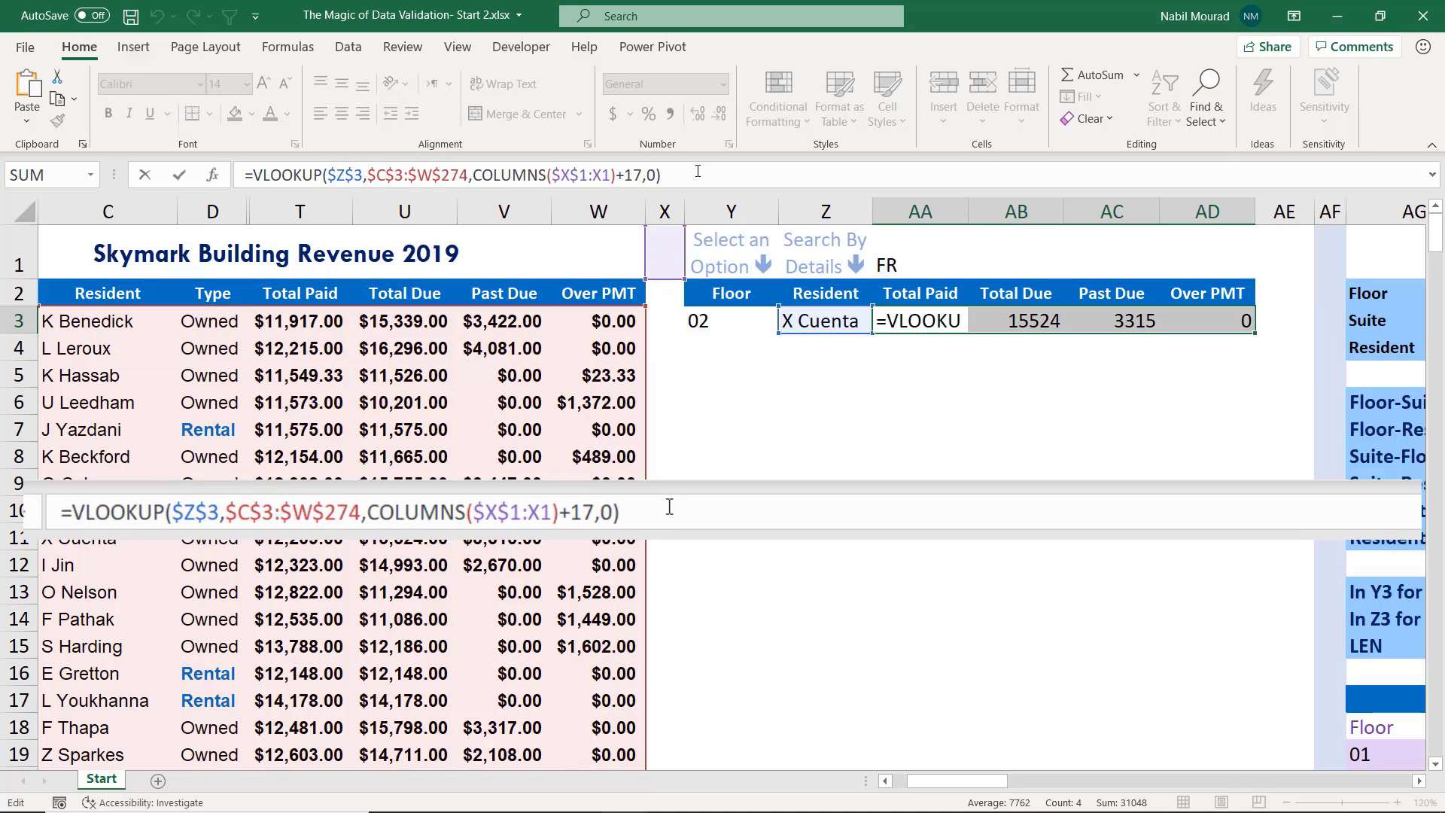
text(I)
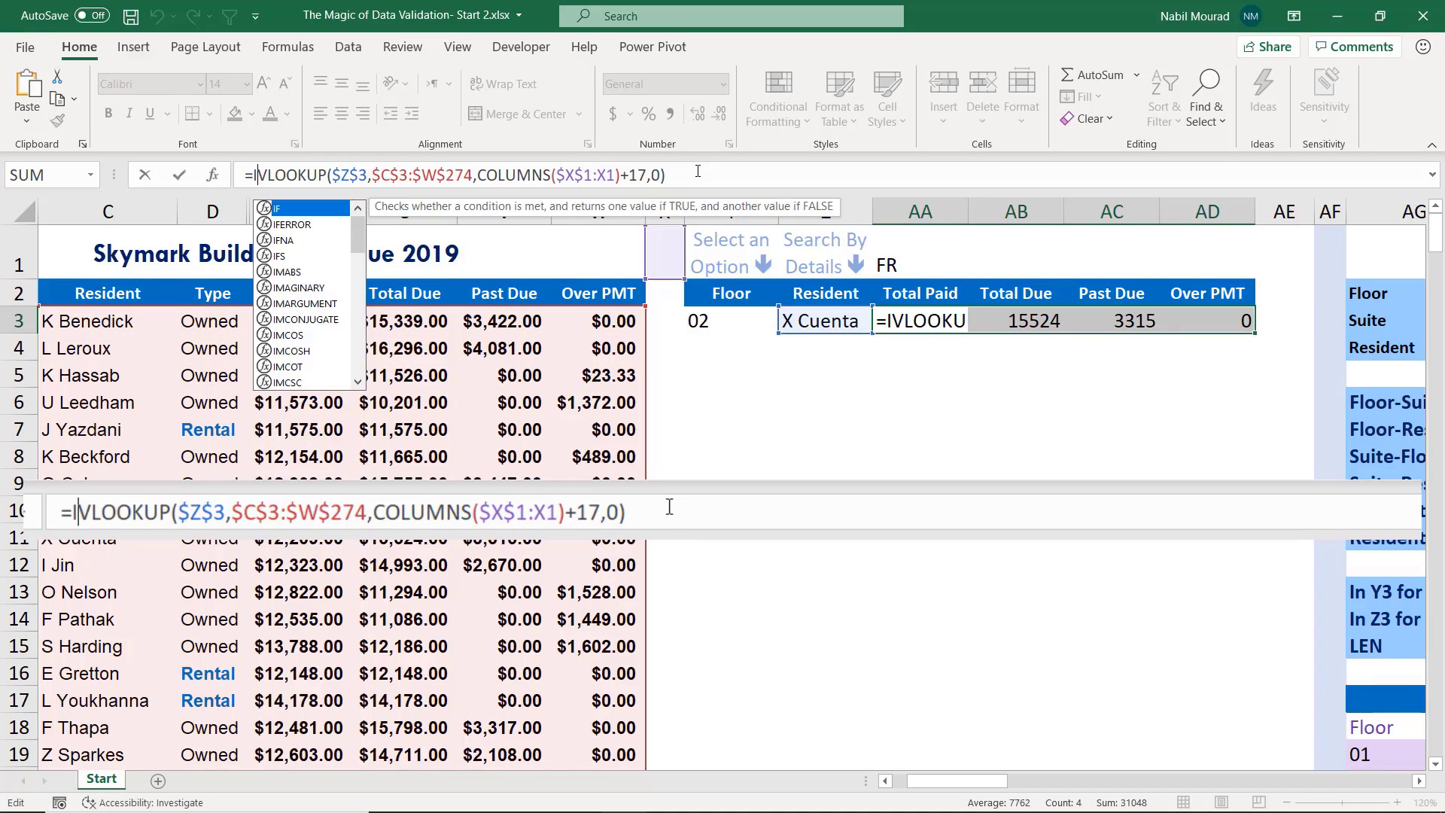
text(fer)
key(Tab)
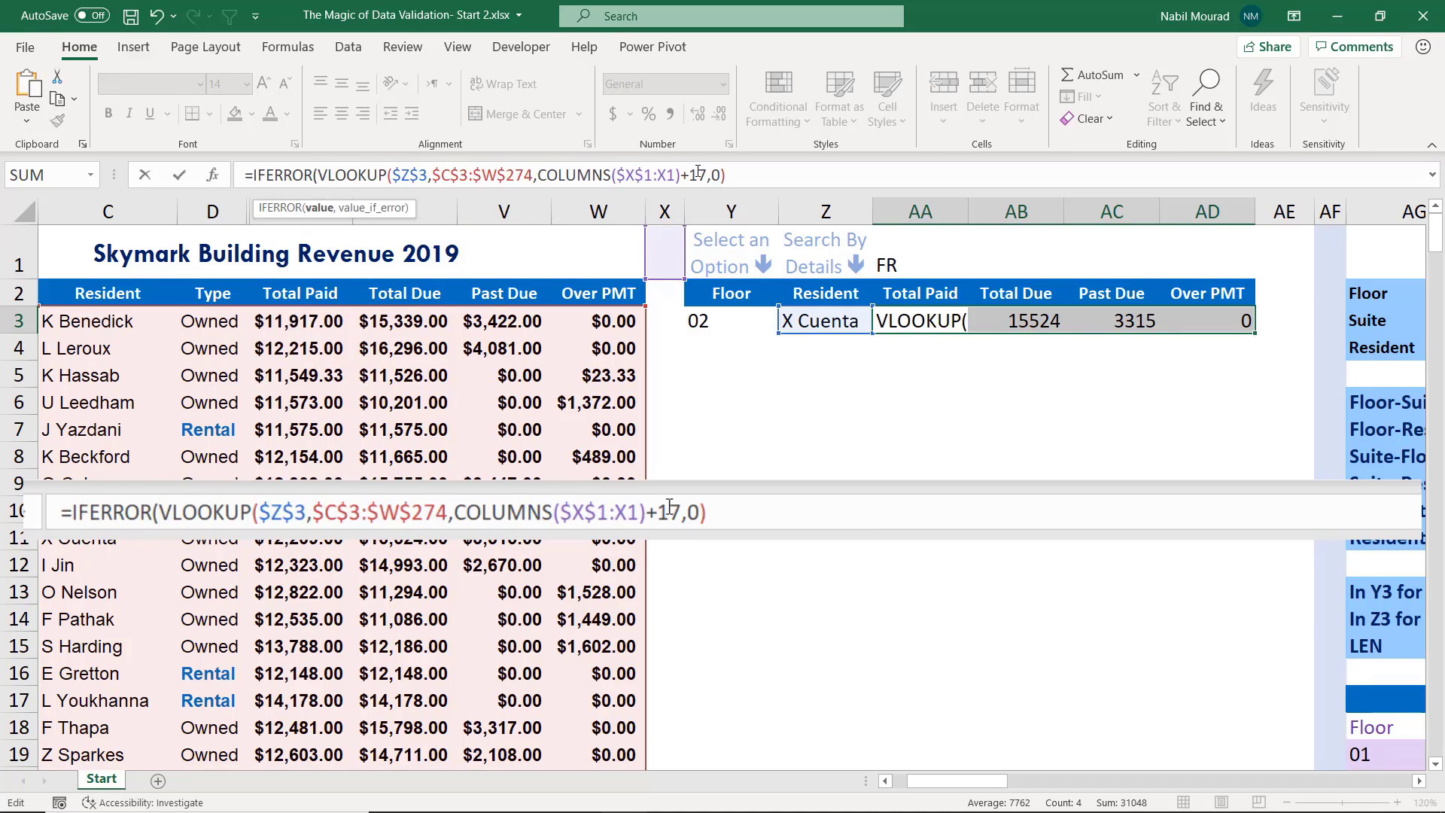
click(752, 173)
text(,)
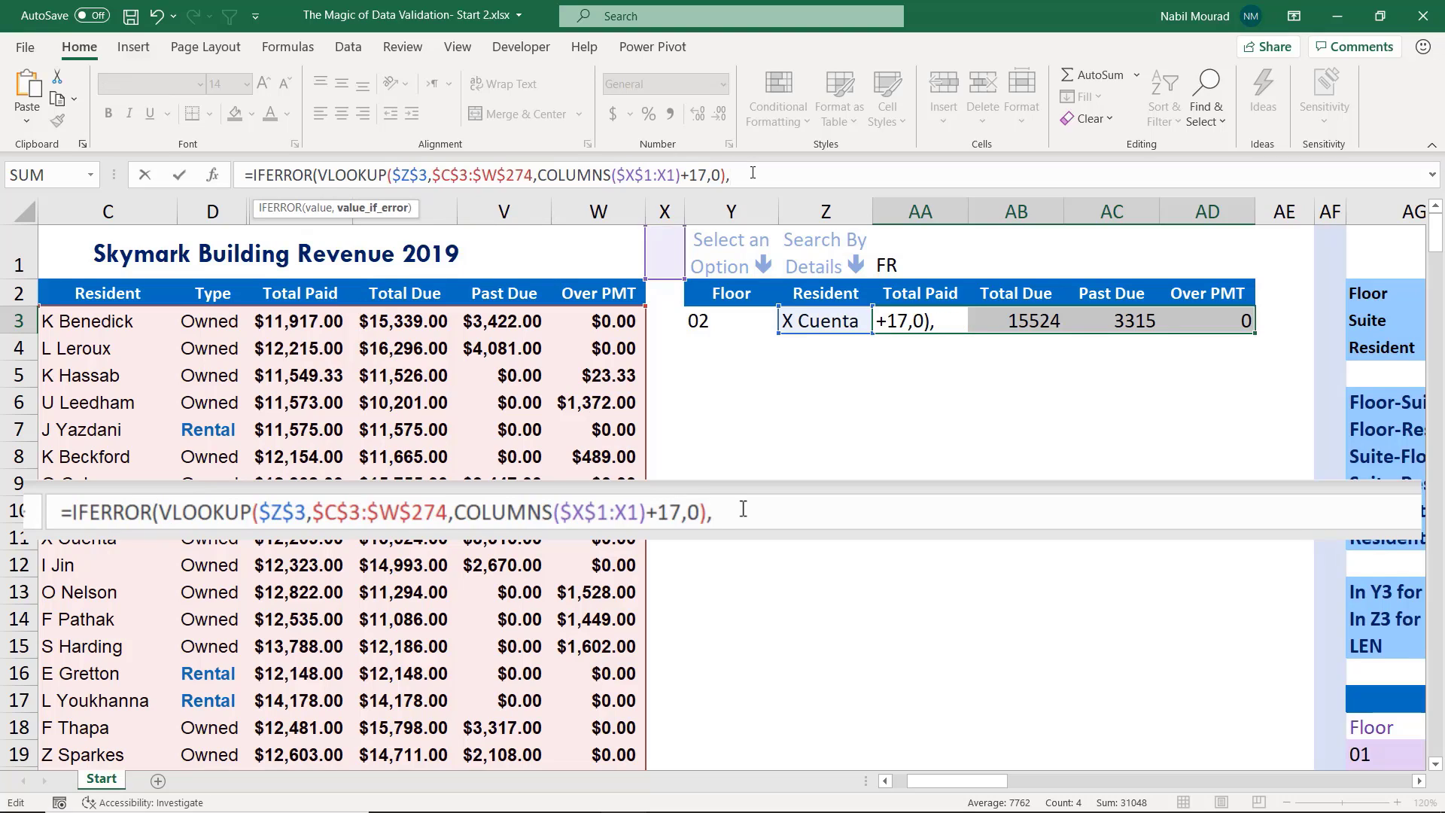
key(ctrl+v)
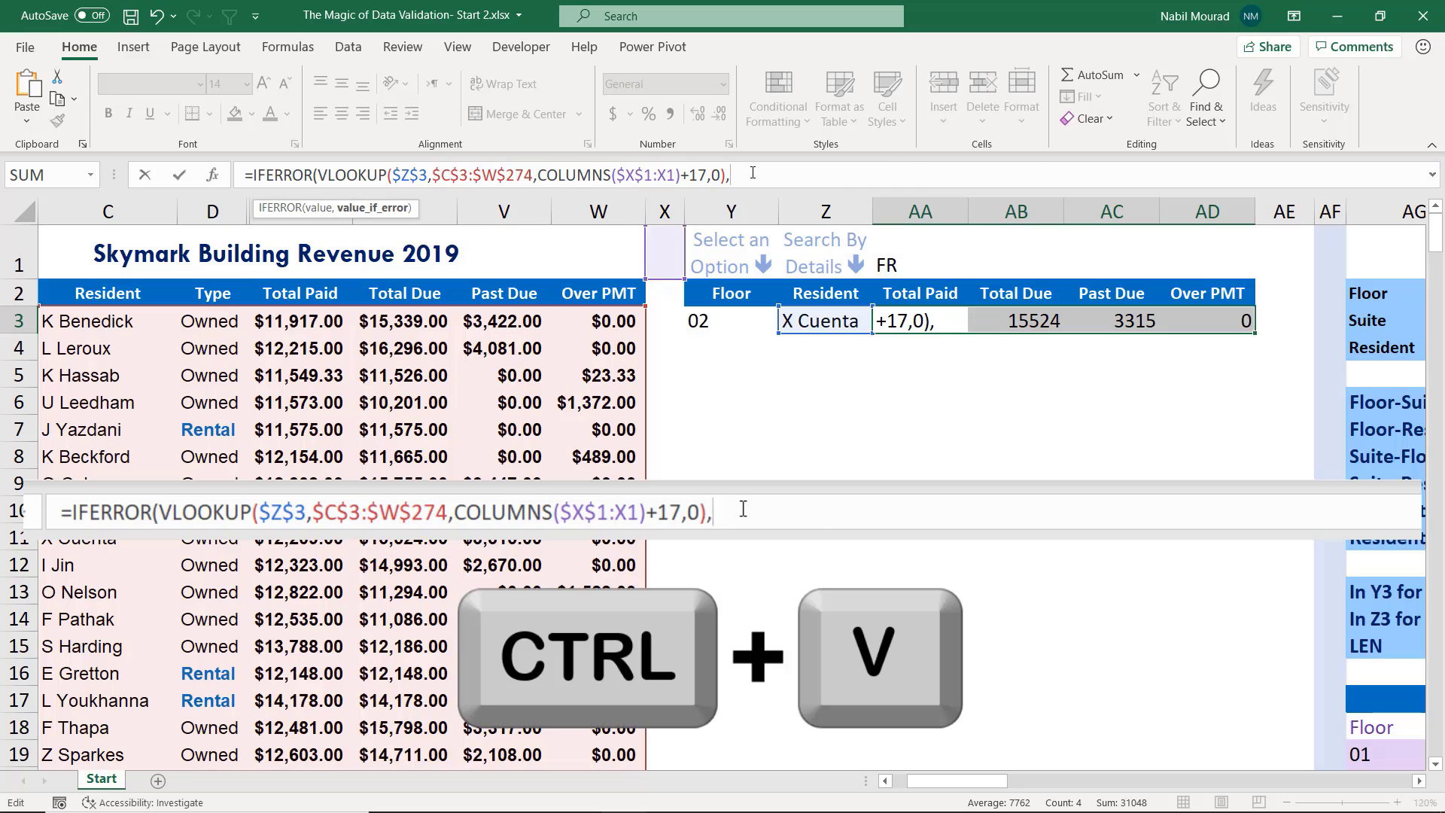
text()+18,0)))
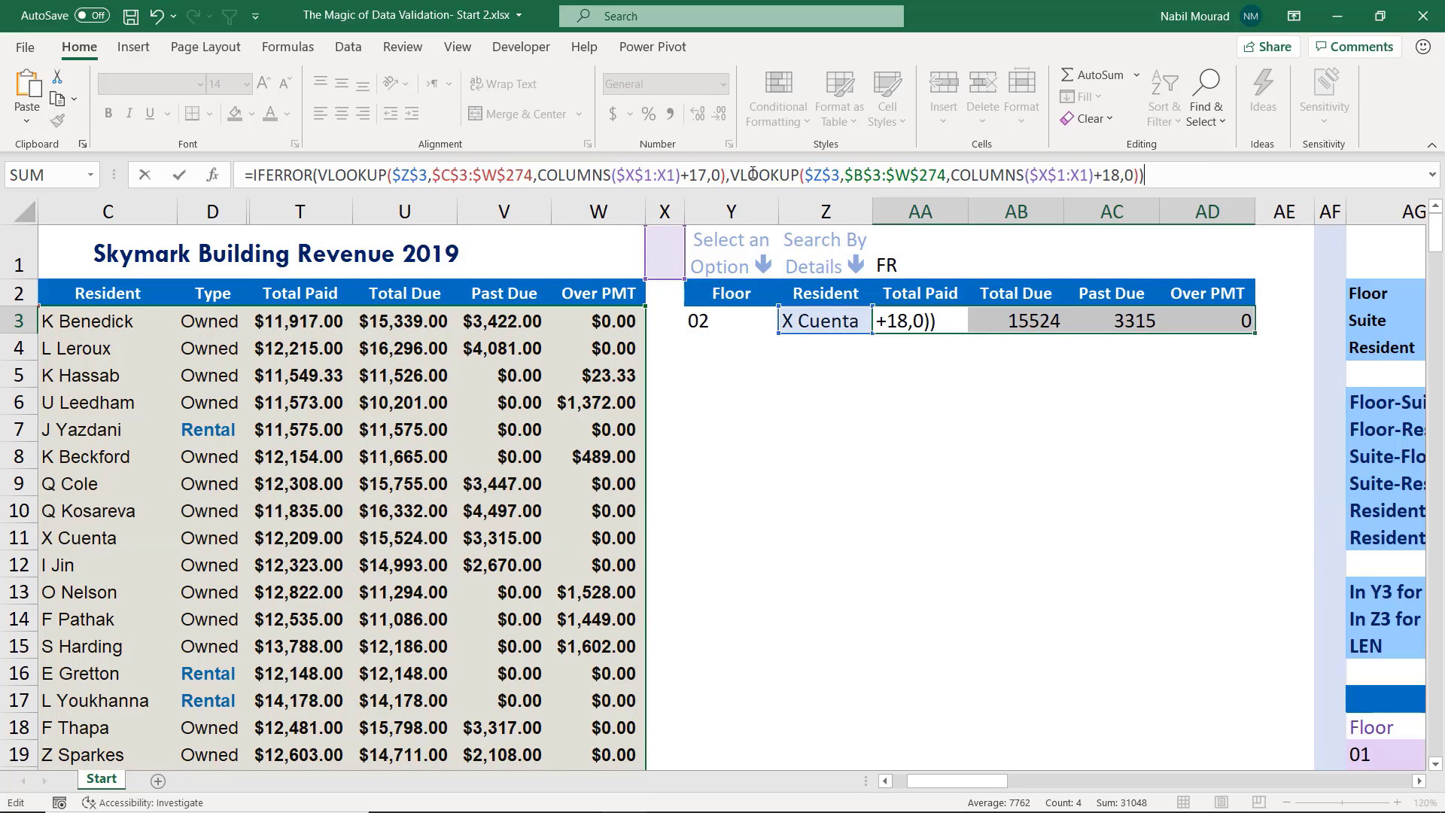
key(ctrl+Return)
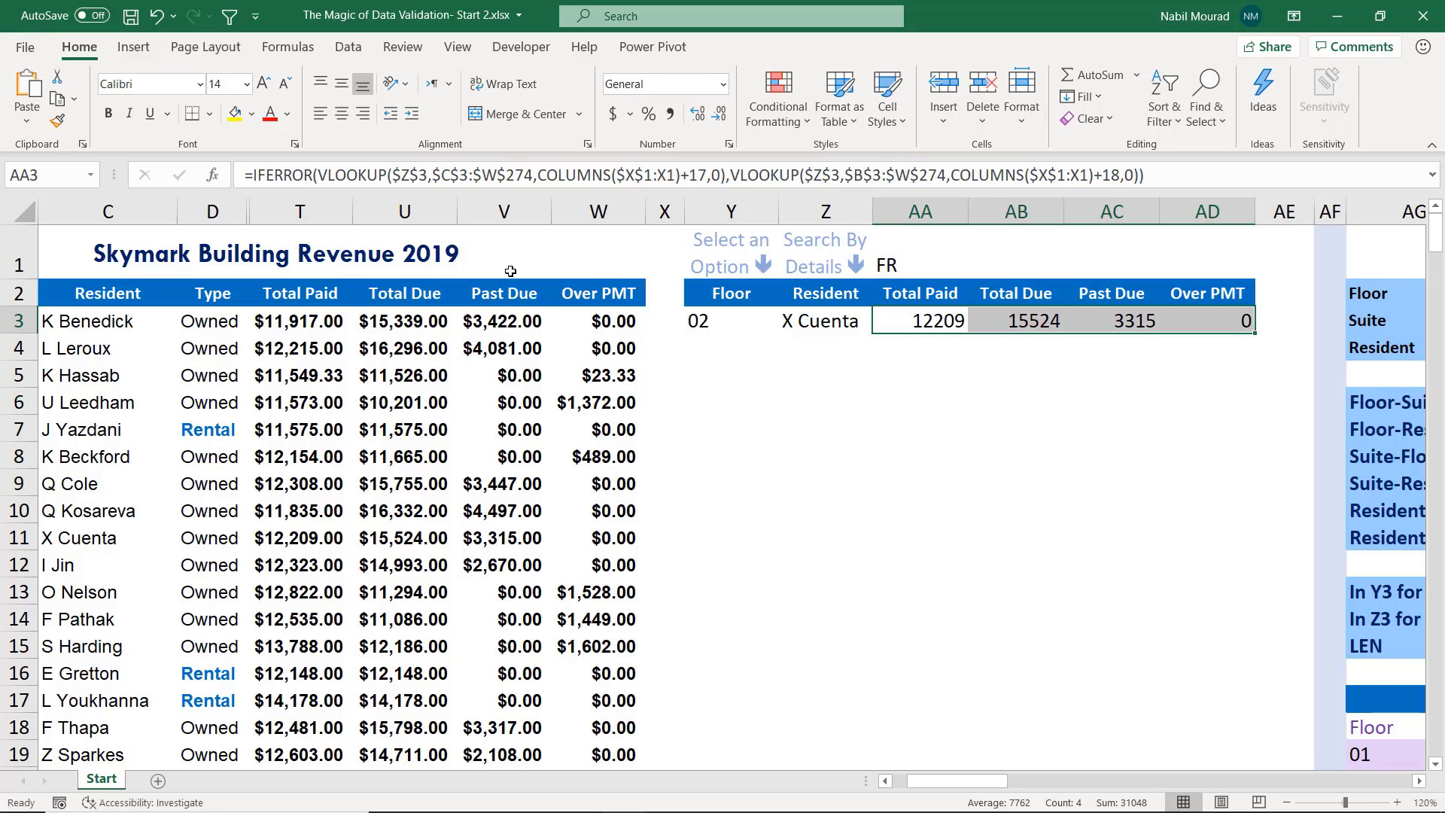
Nest the AA3:AD3 formulas in an outer IFERROR that returns "Many Options" when both lookups fail
click(250, 174)
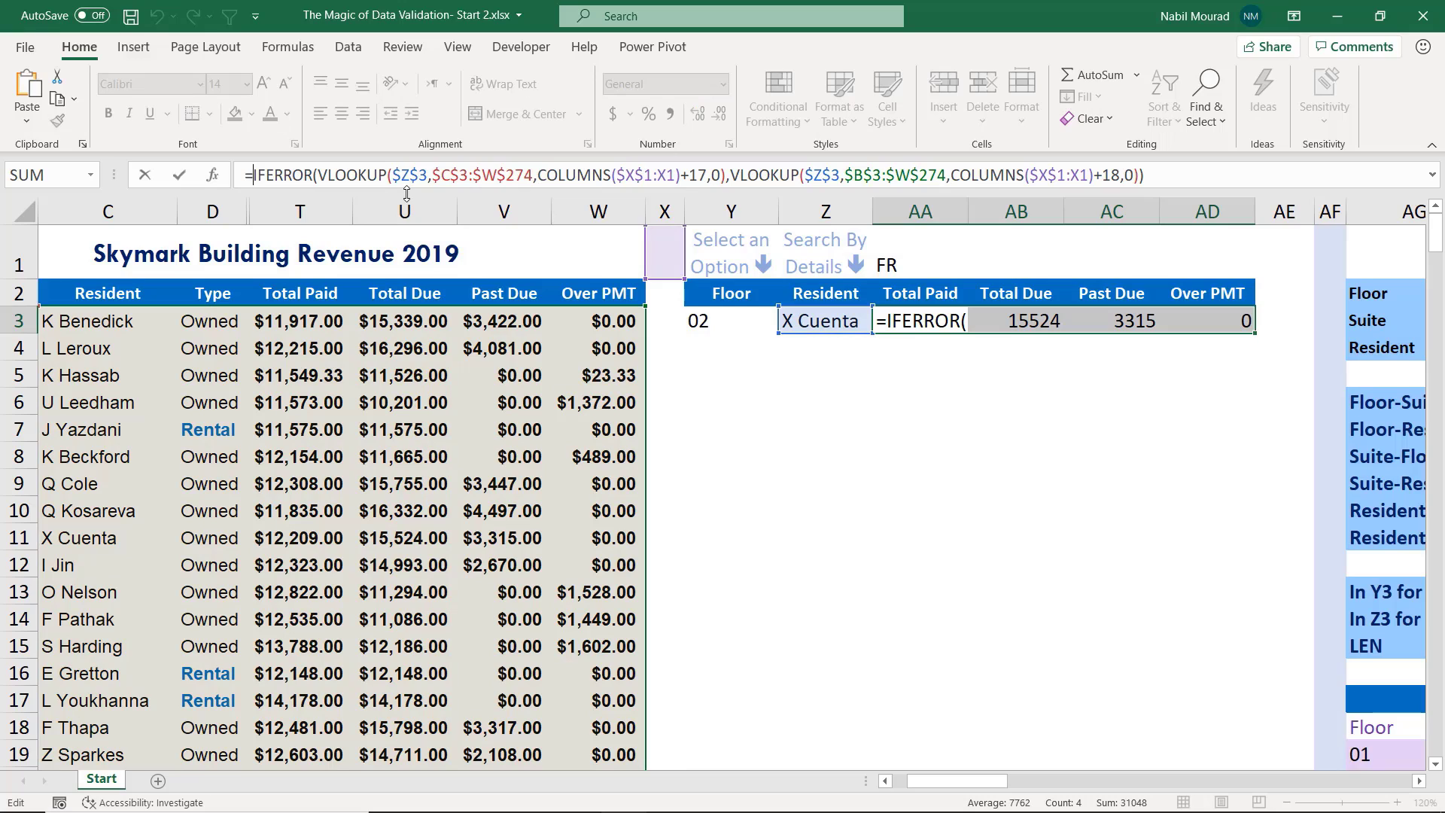
text(Iferr)
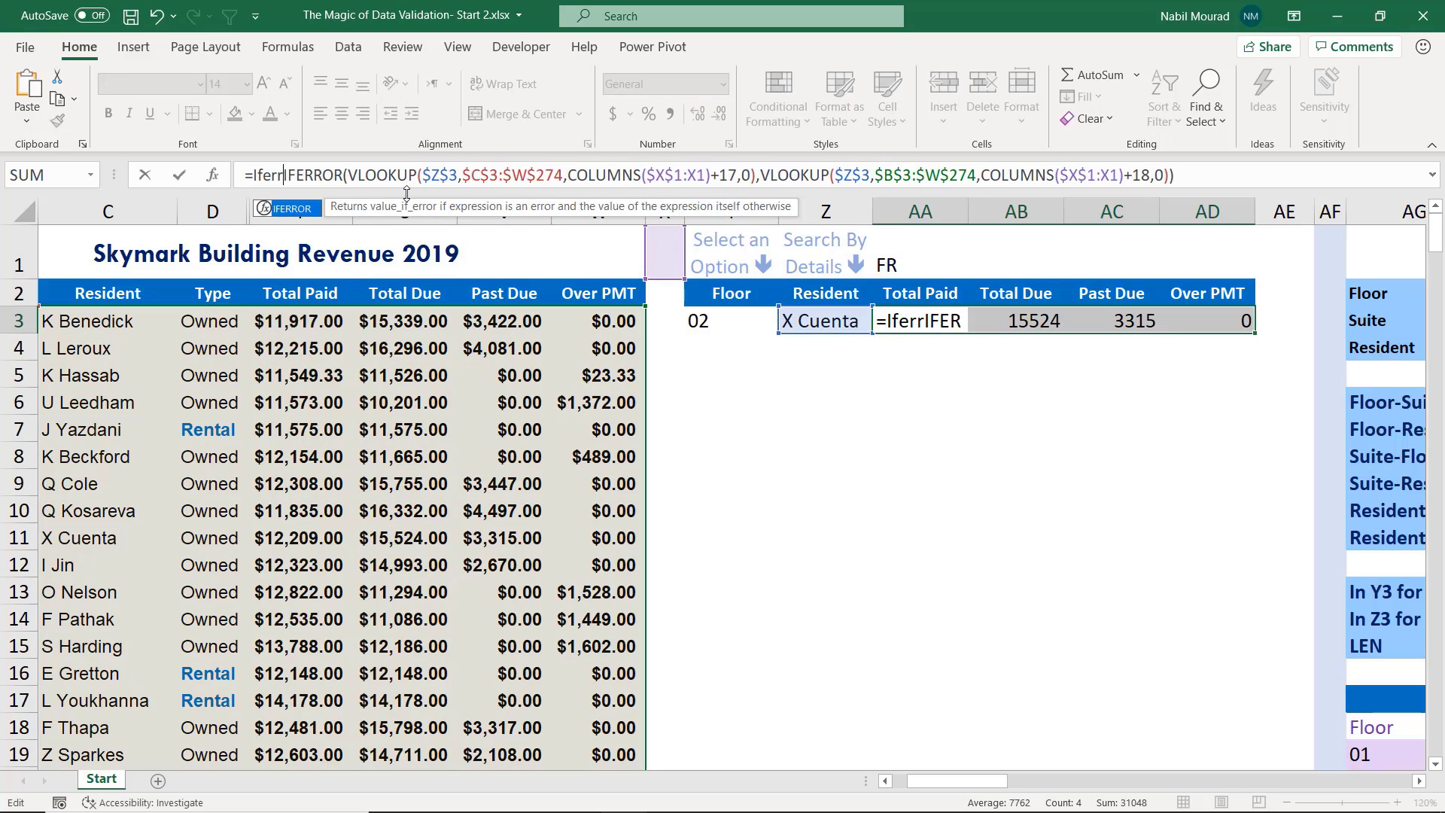
key(Tab)
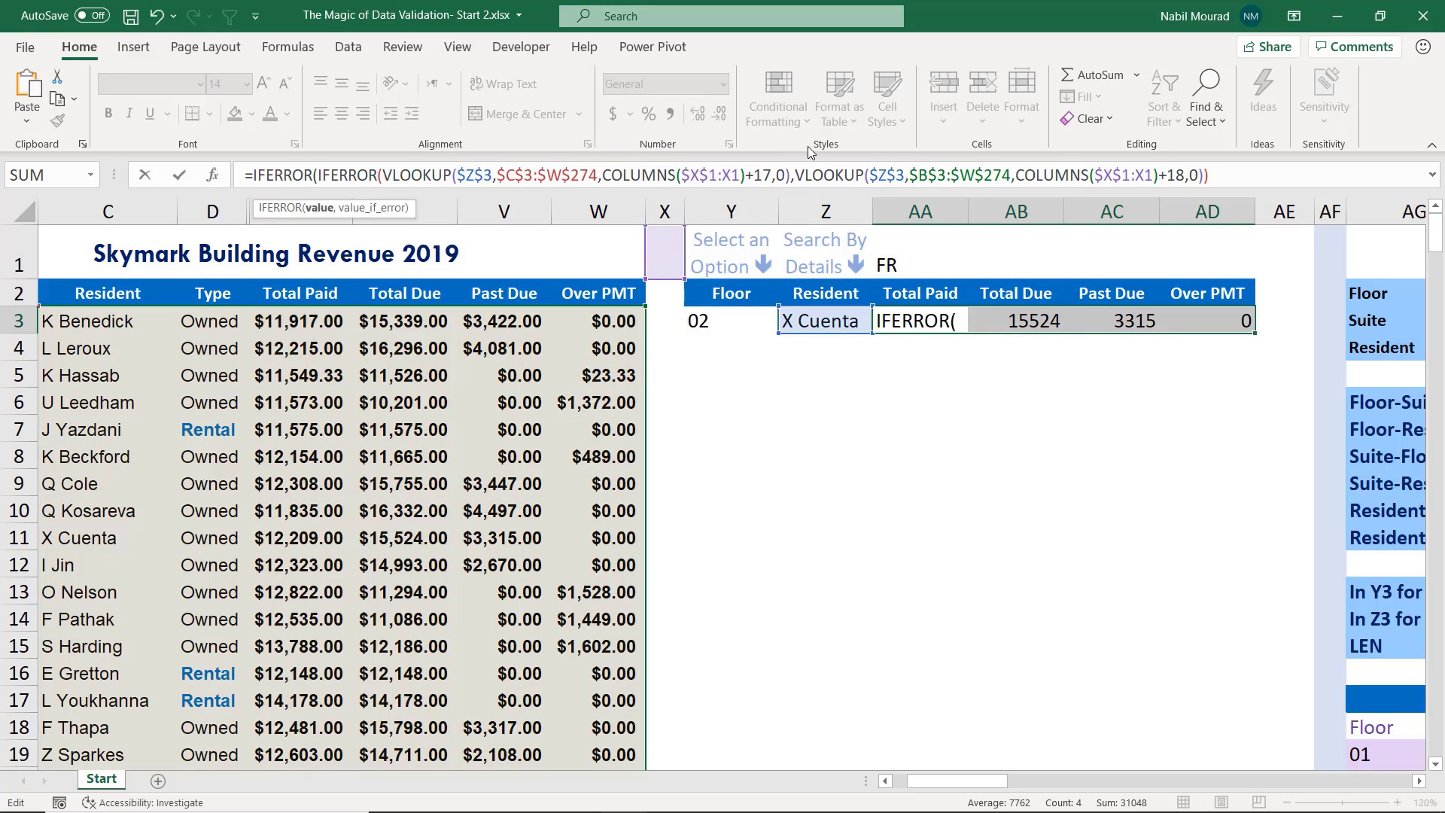
click(1221, 176)
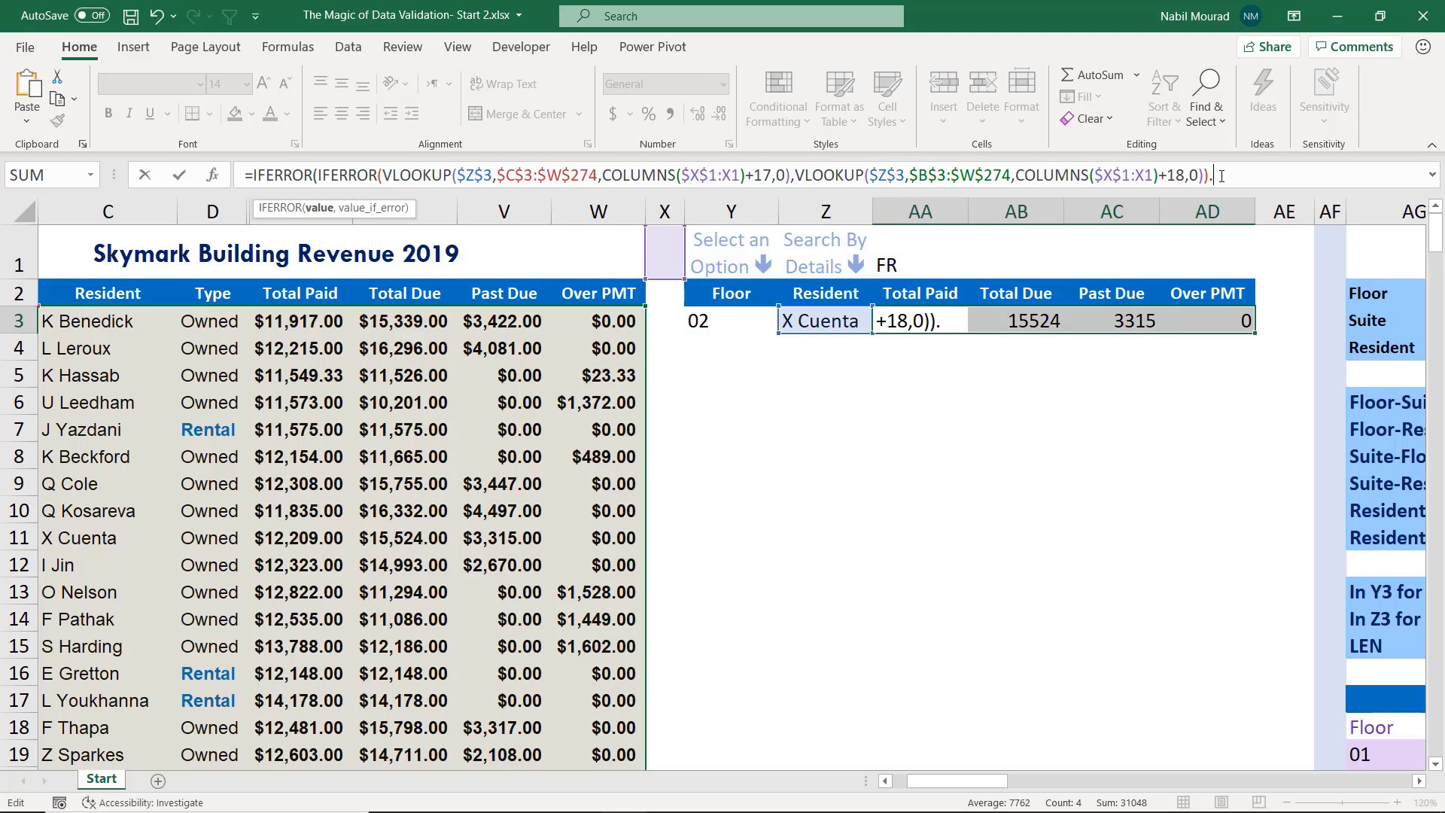
key(BackSpace)
text(,"Many)
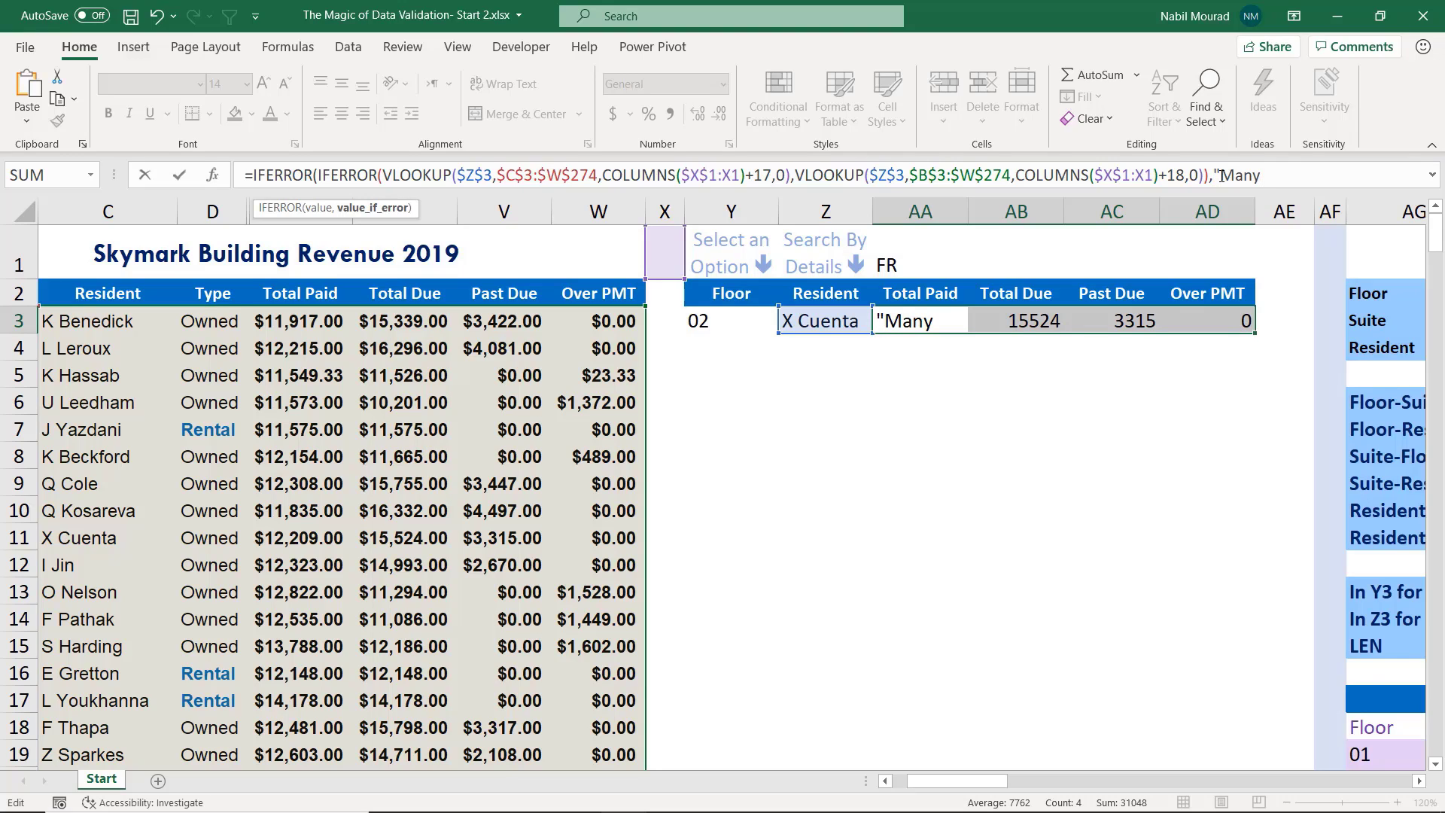
text( Options"))
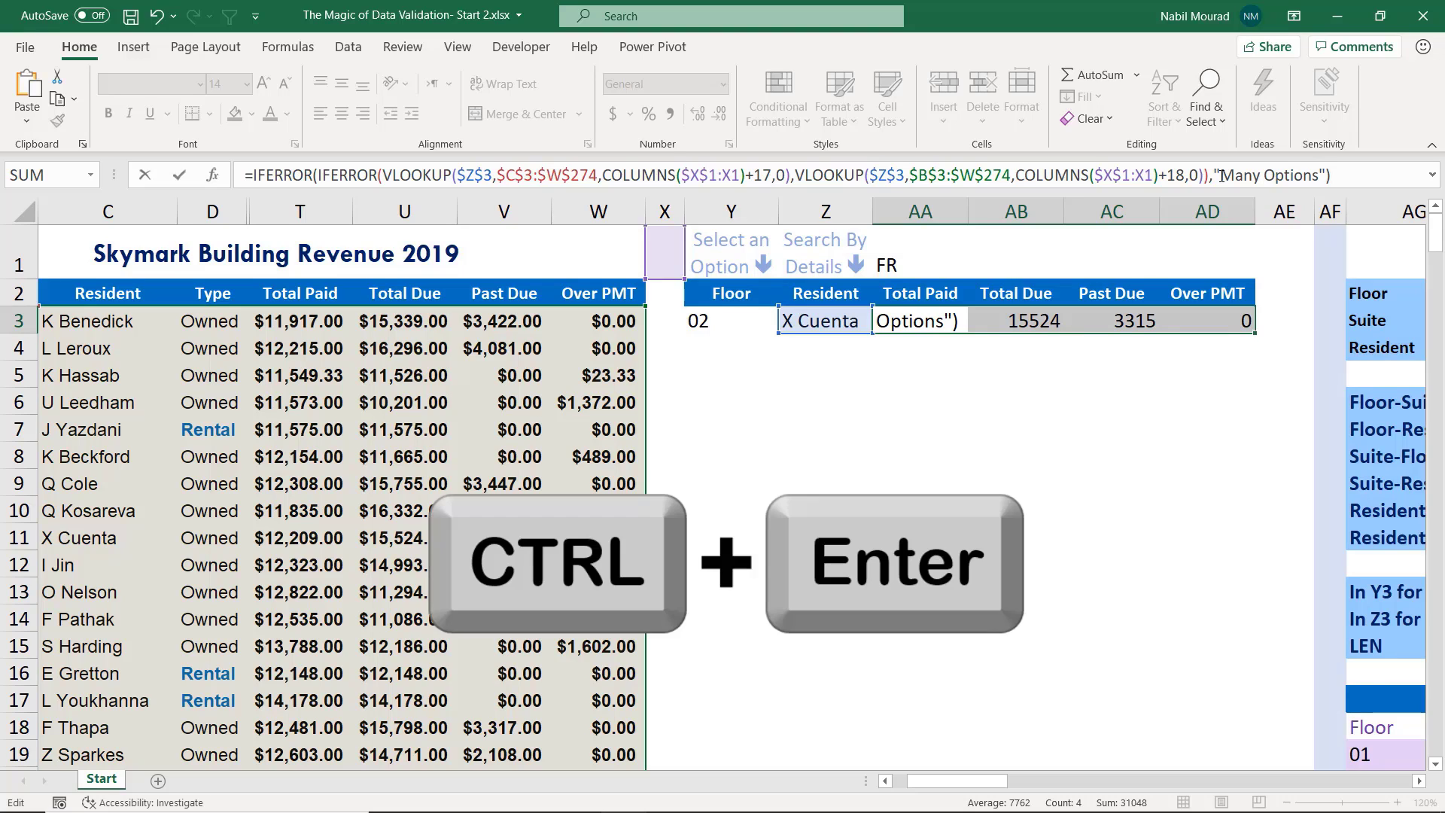
key(ctrl+Return)
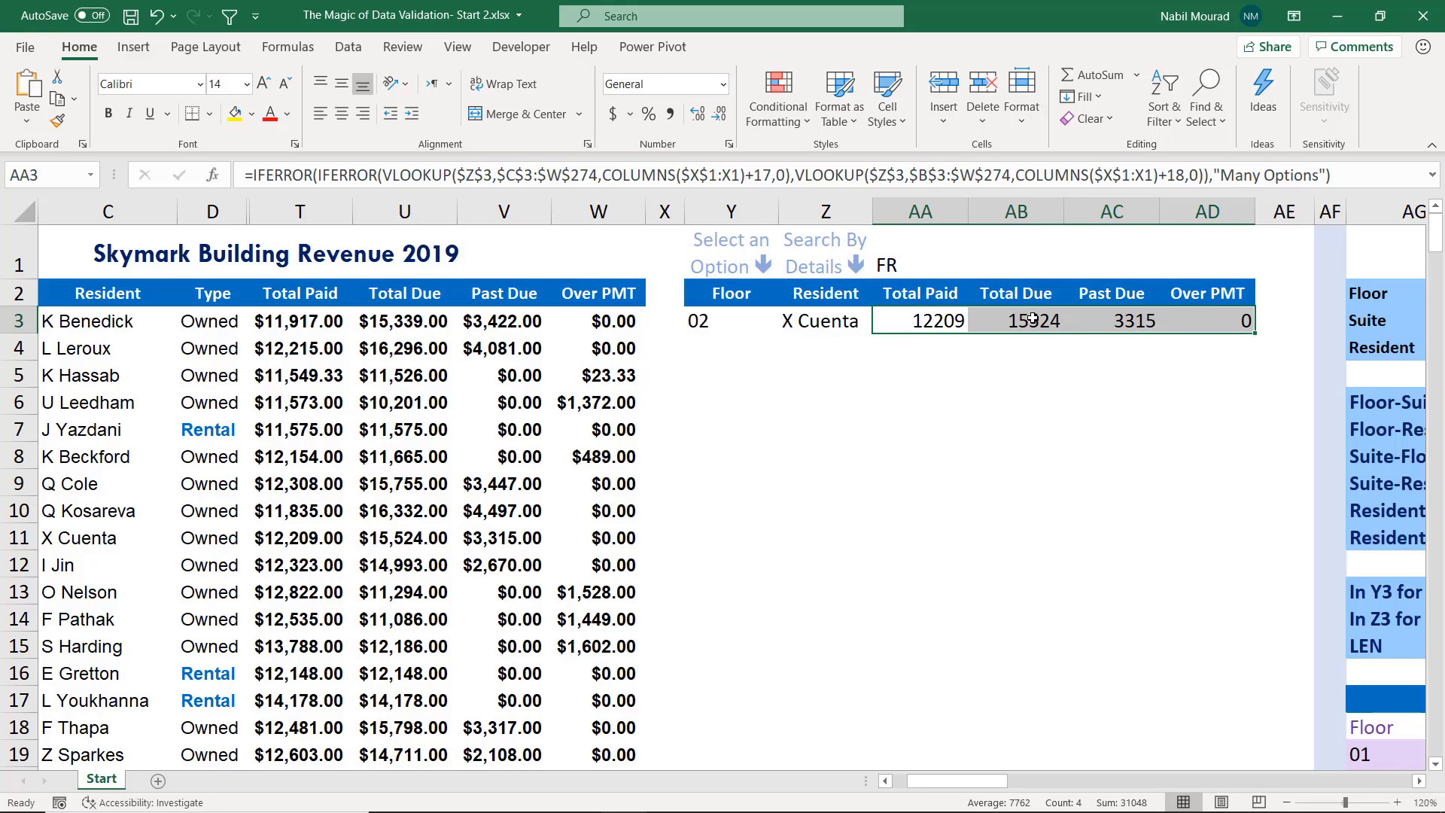
Format AA3:AD3 as currency with one decimal place and autofit the widths of columns AA to AD
key(ctrl+shift+4)
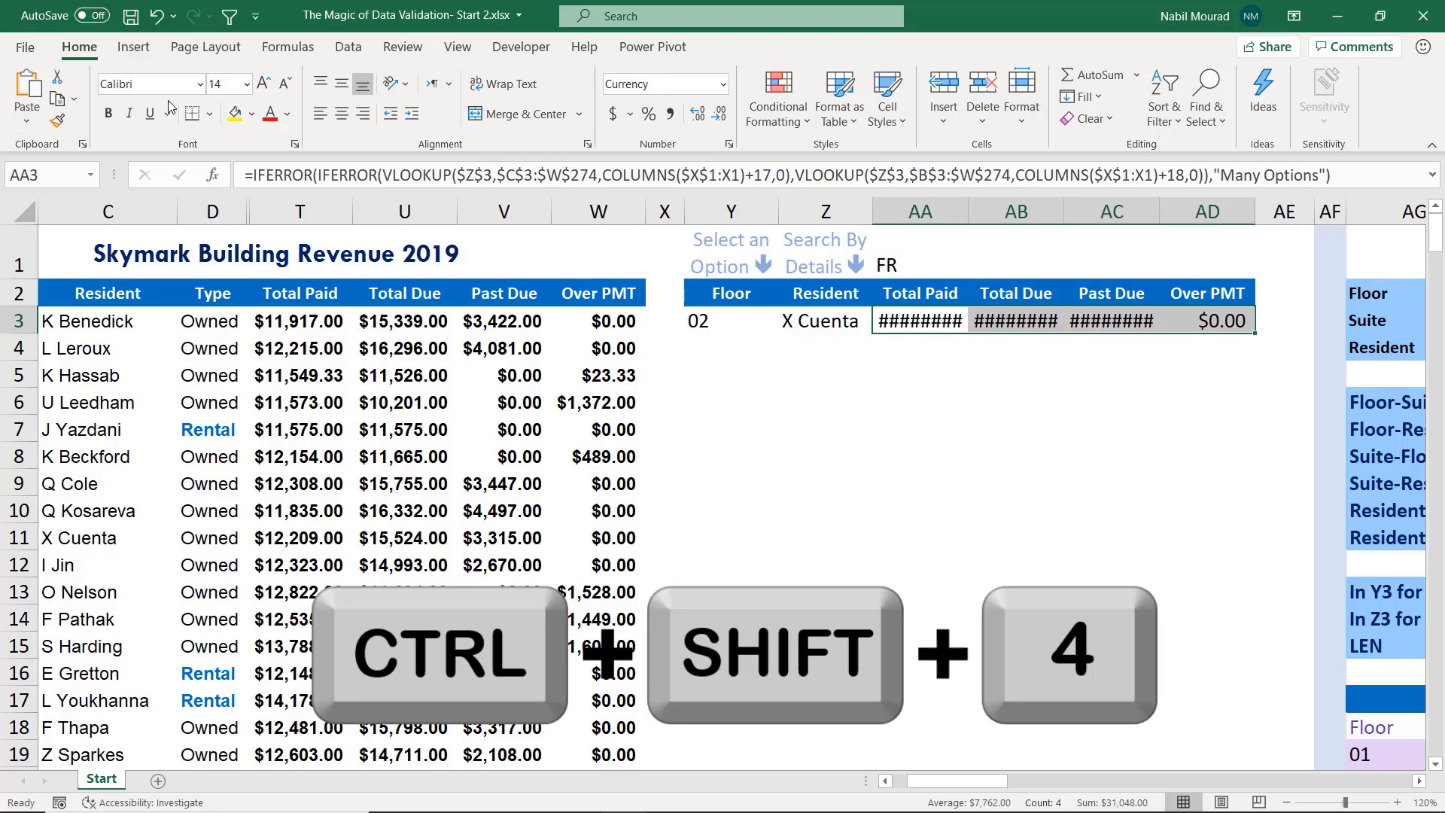
click(720, 116)
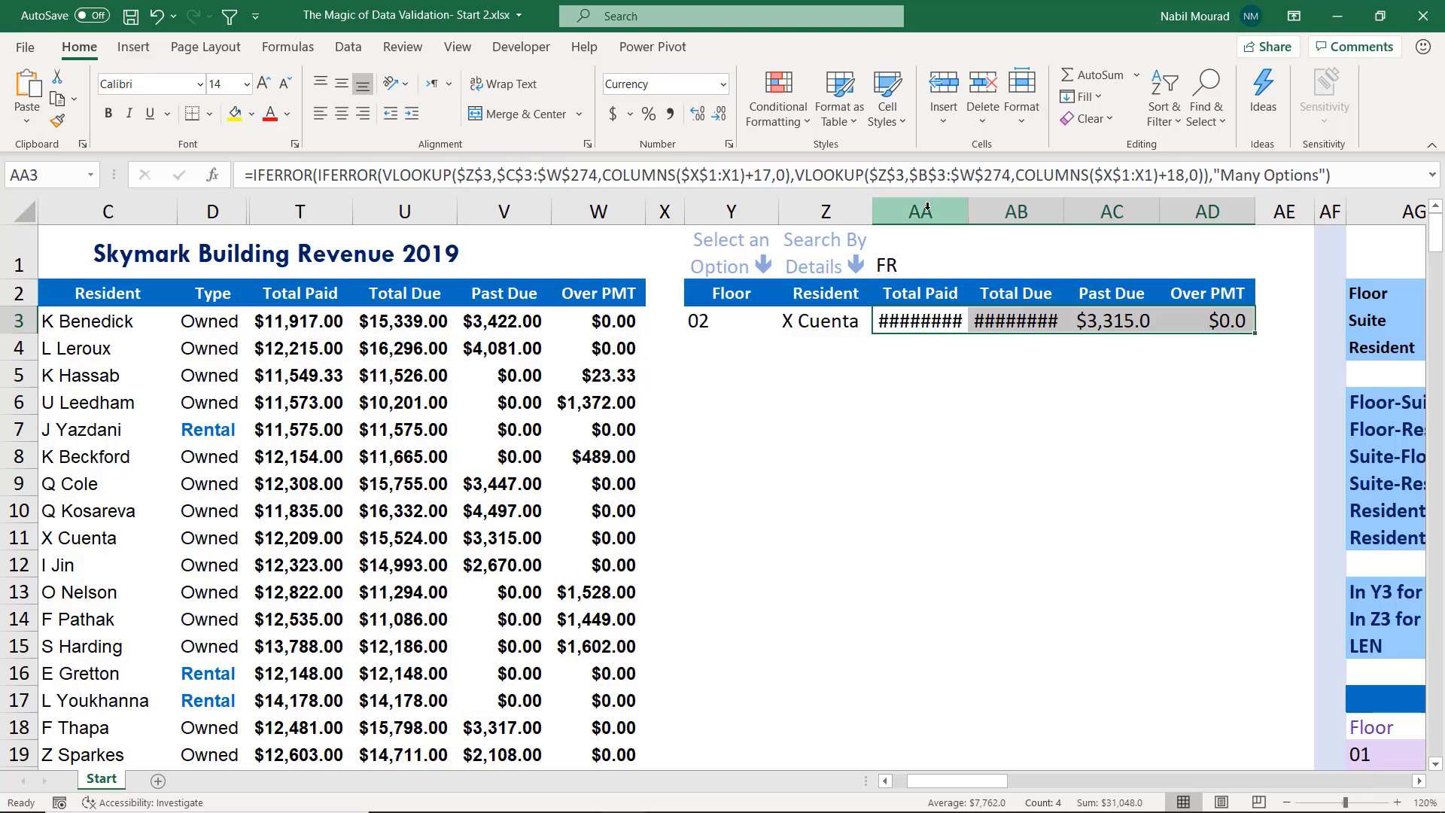
drag(928, 207, 1208, 207)
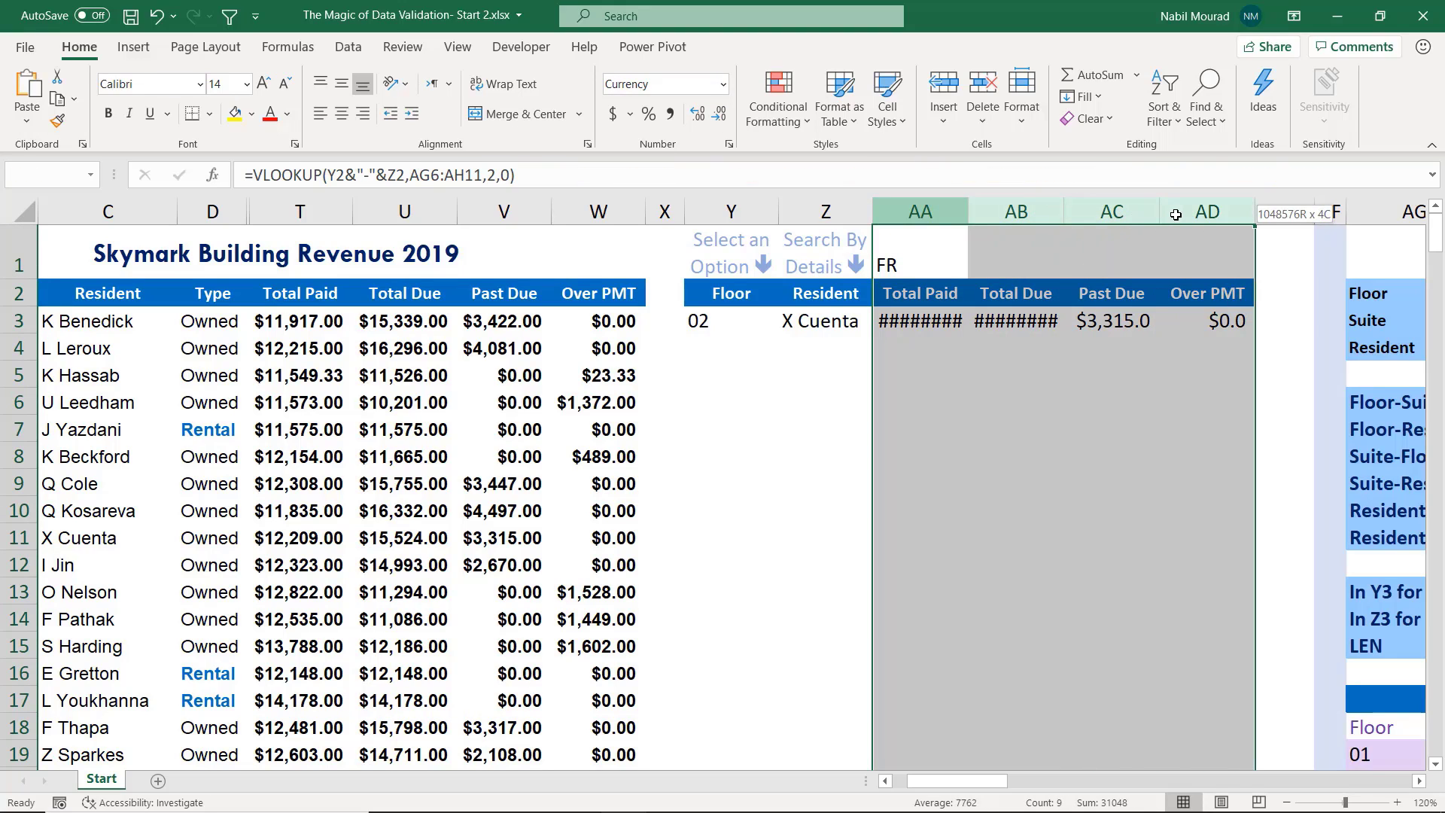
double_click(1252, 211)
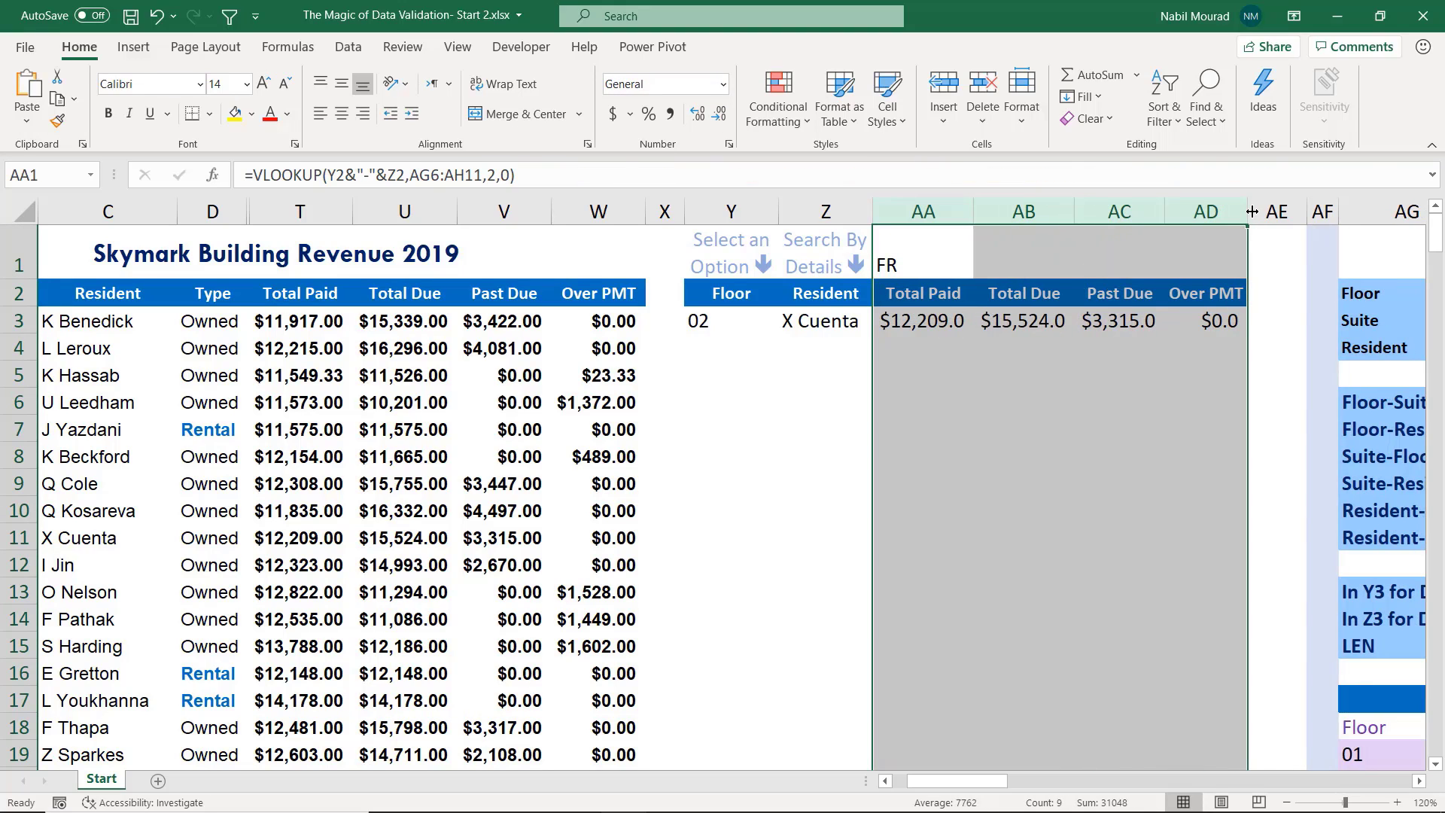
click(989, 362)
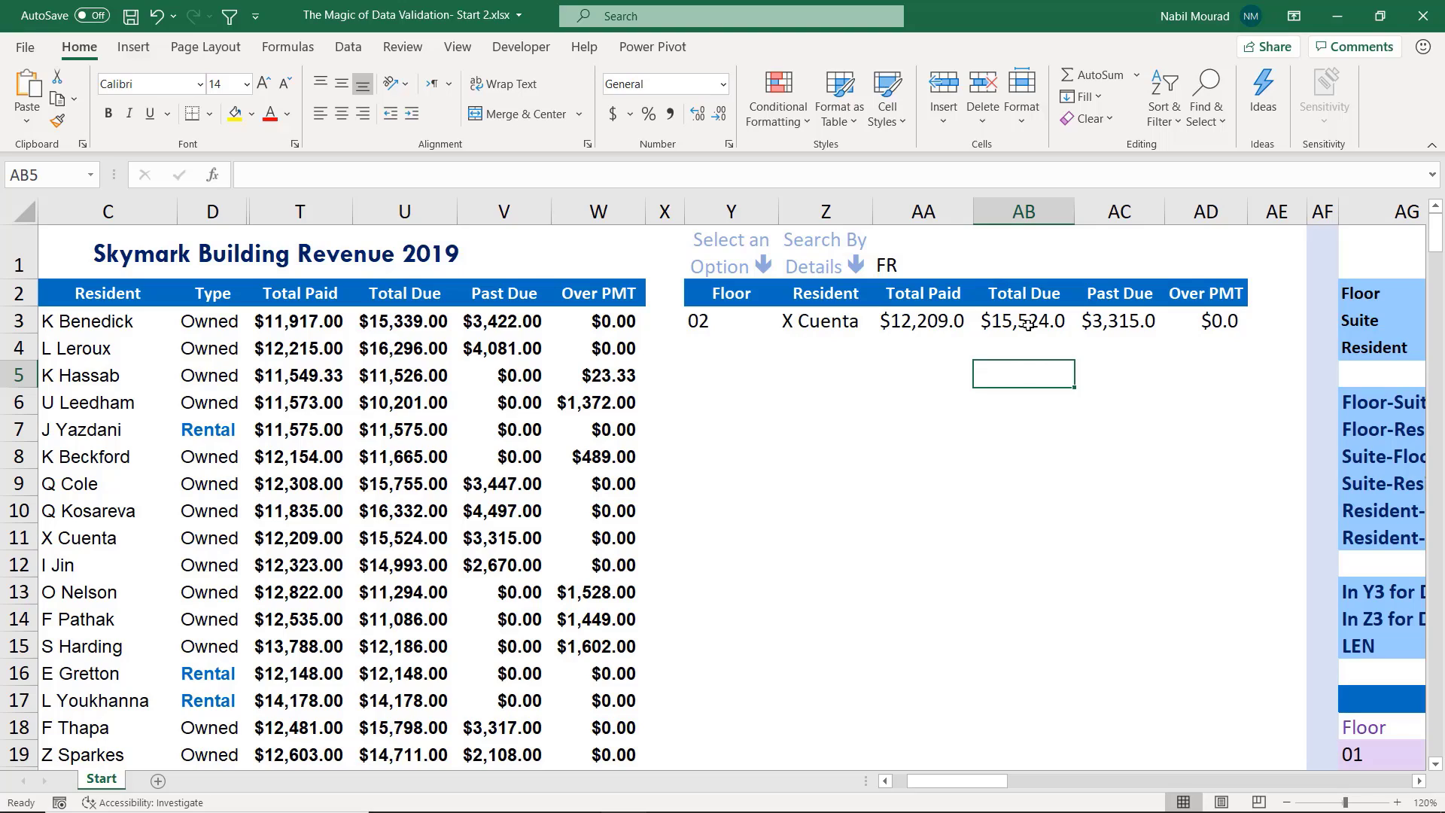
Add a conditional formatting rule to the Past Due cell AC3 giving values greater than 0 Light Red Fill with Dark Red Text
click(1125, 322)
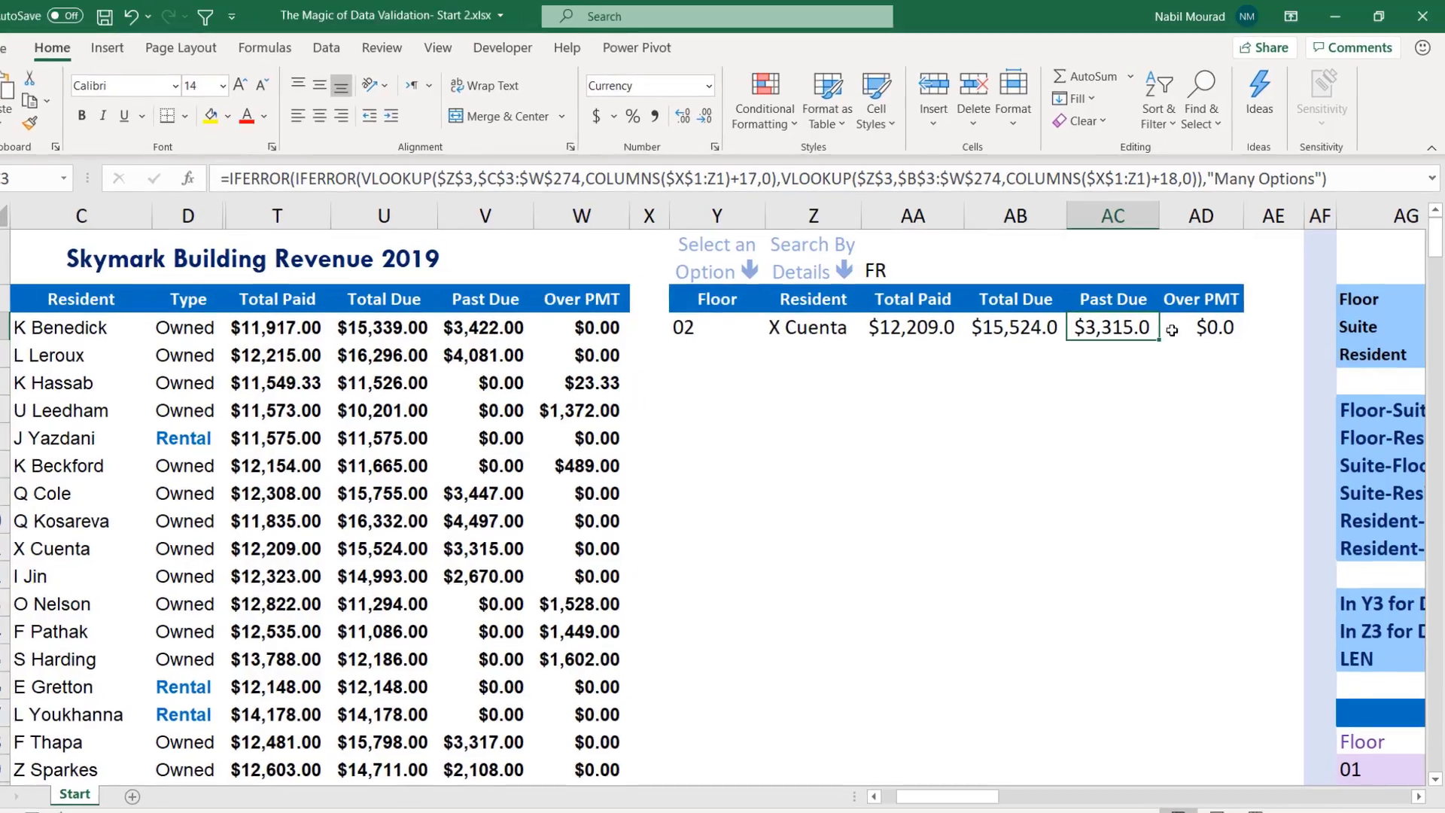
click(1208, 322)
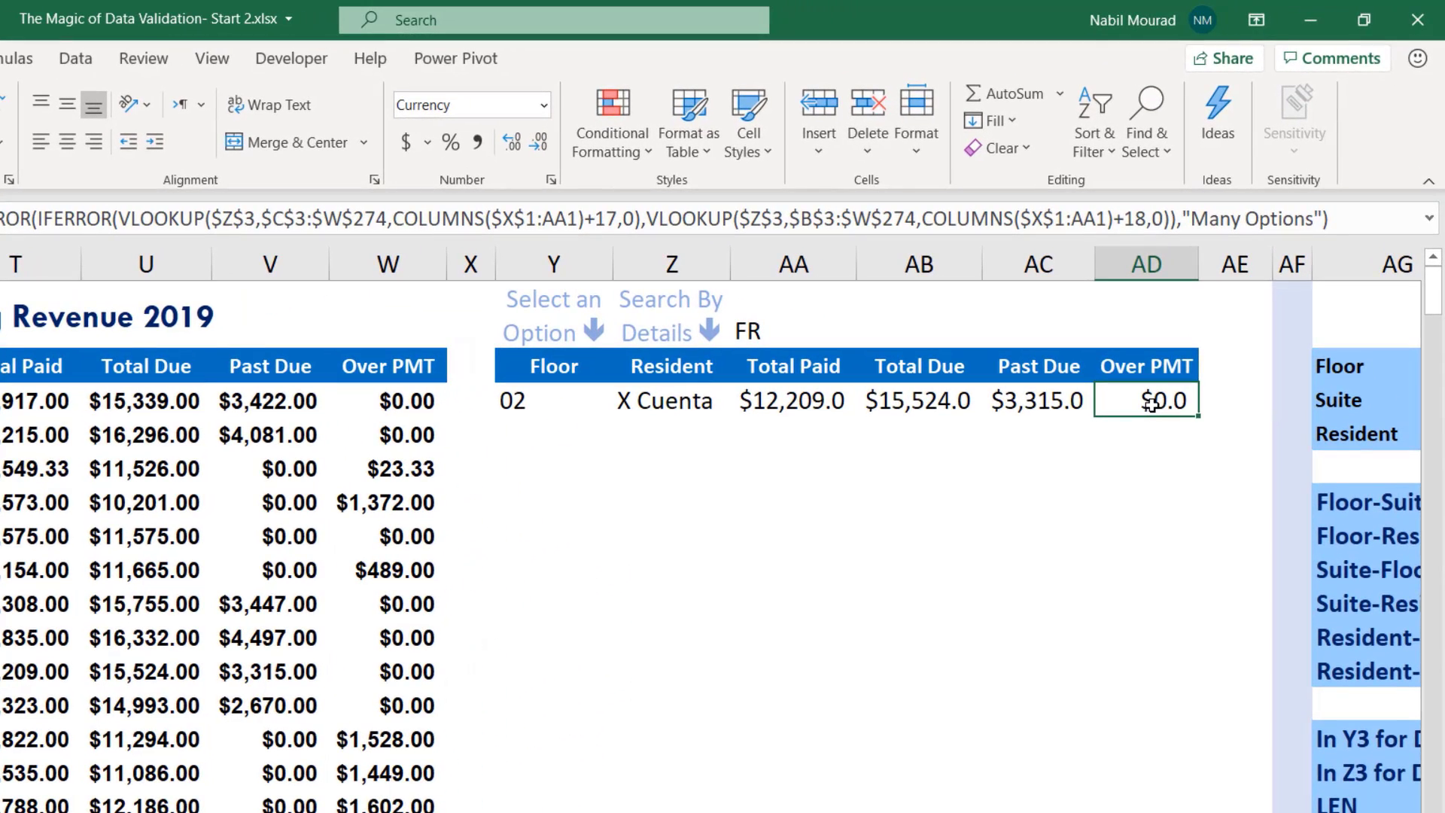
click(1049, 405)
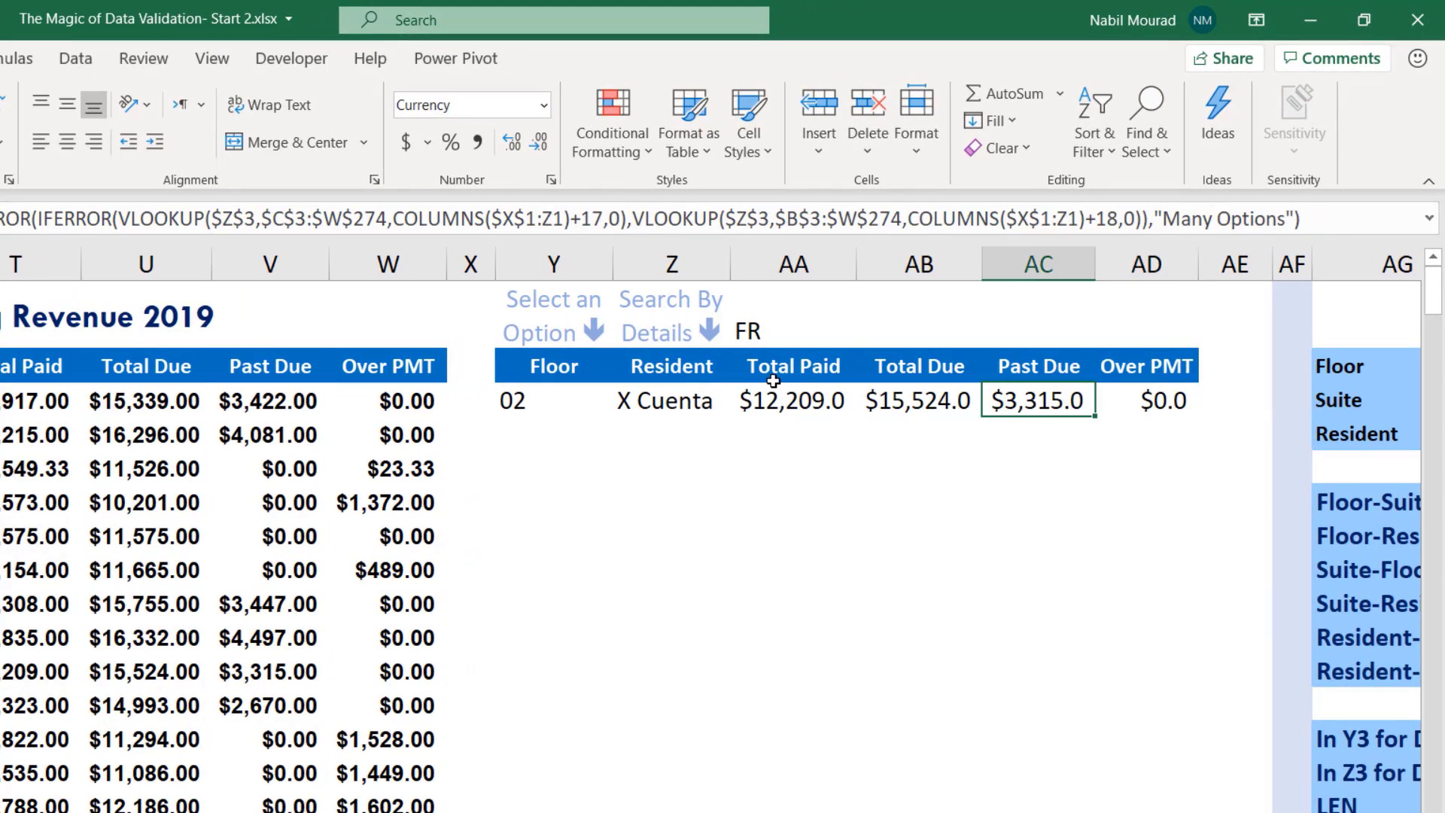
click(648, 154)
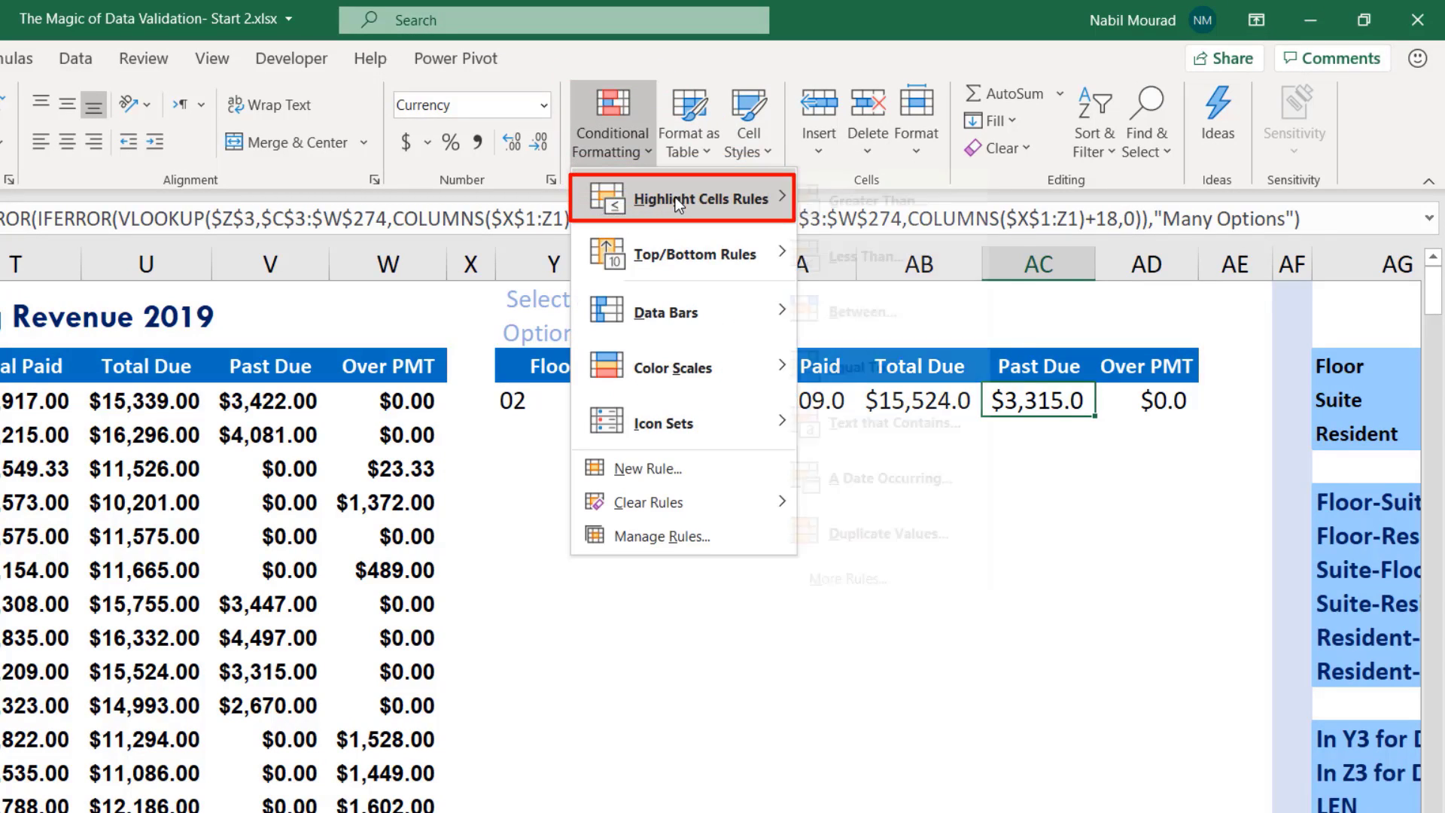
mouse_move(676, 197)
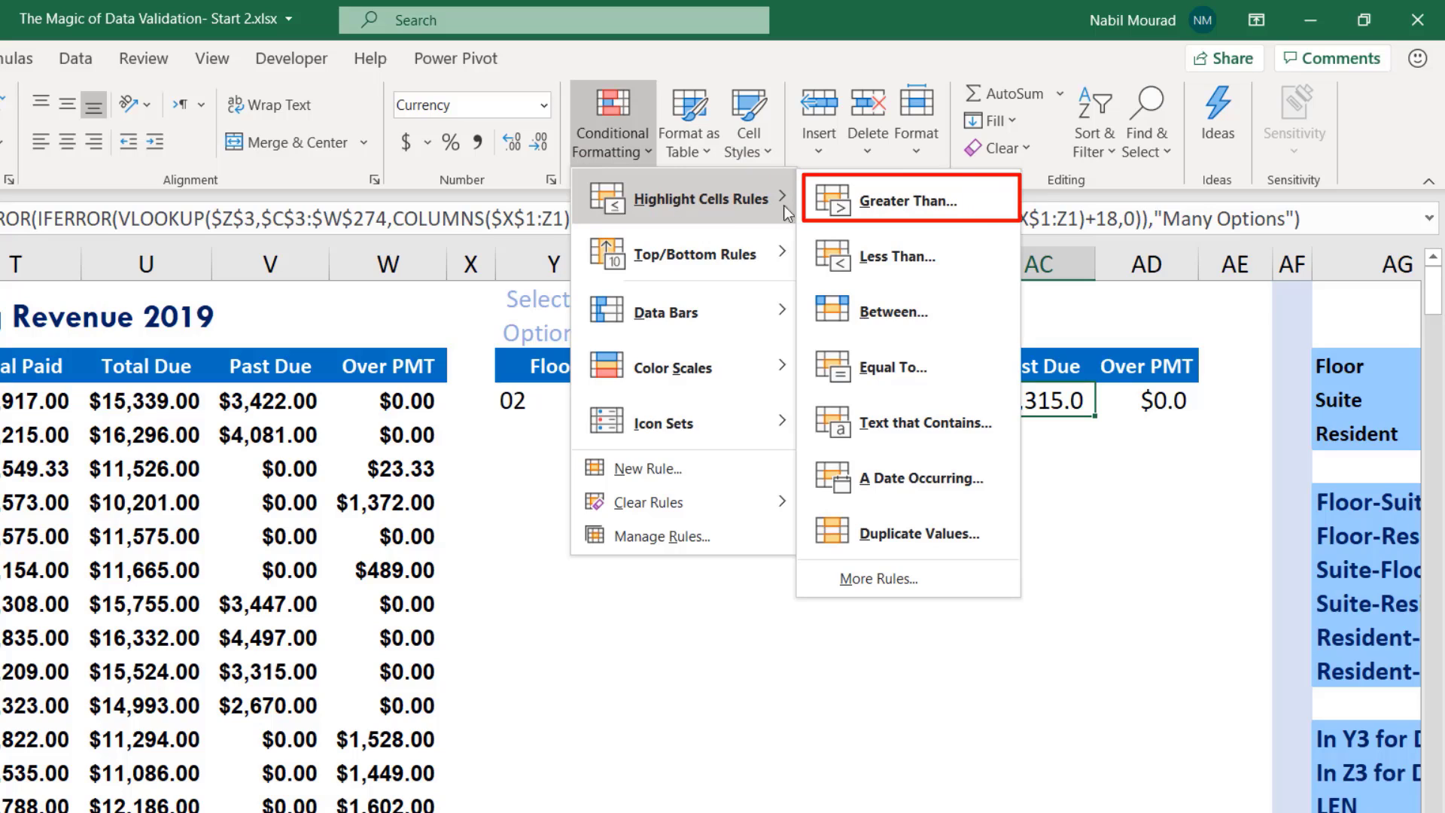
click(882, 217)
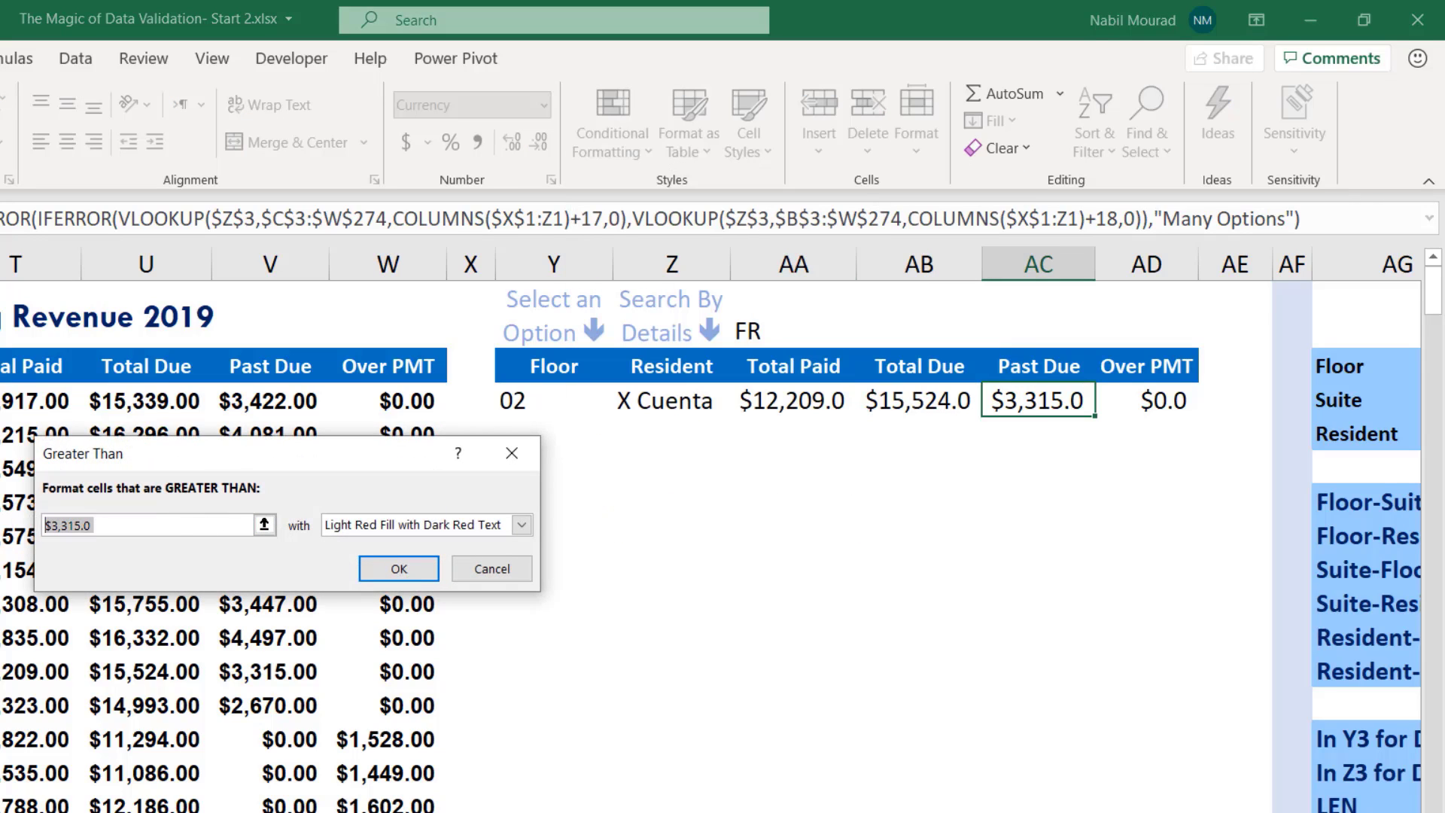
text(0)
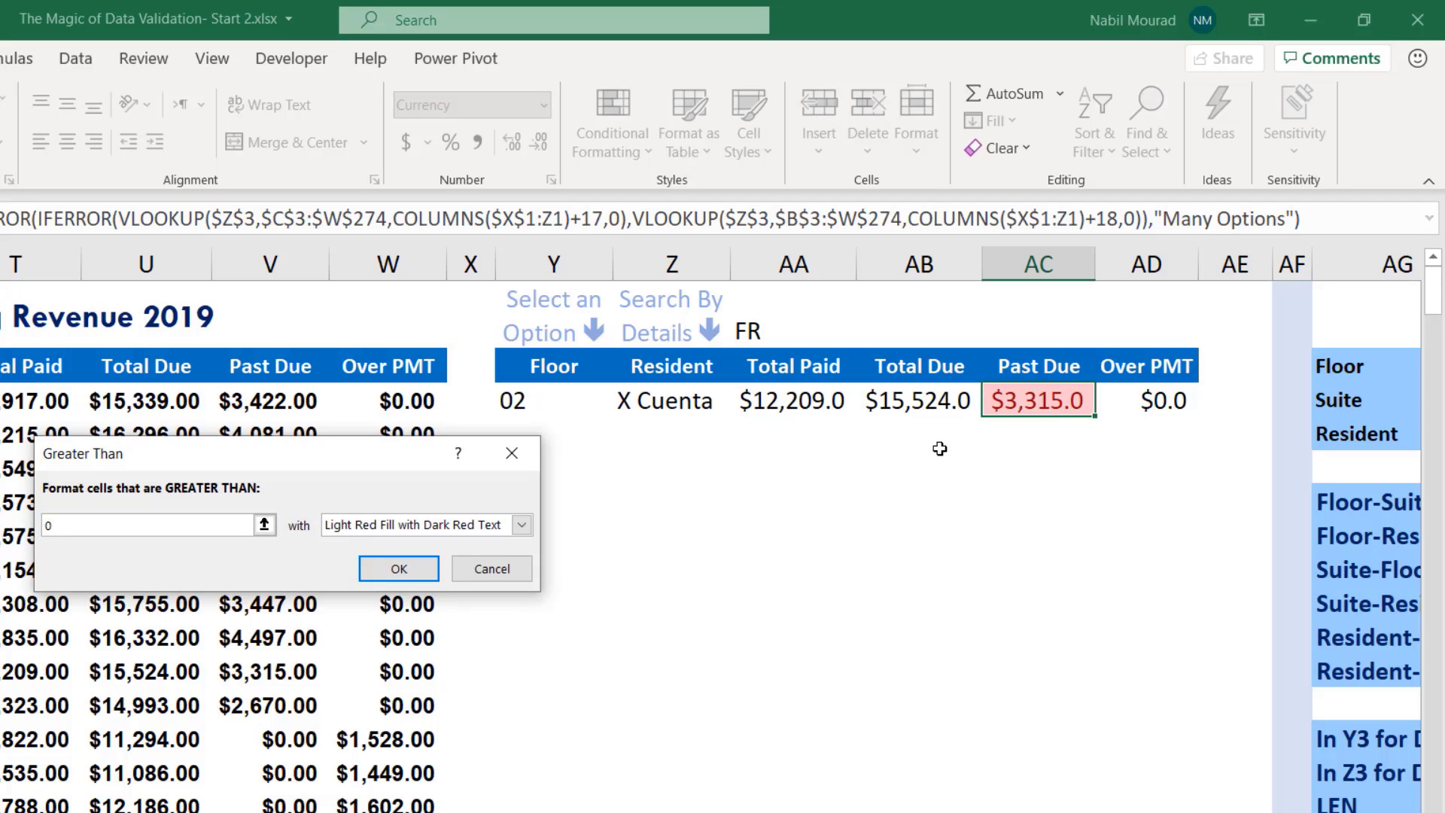
click(401, 568)
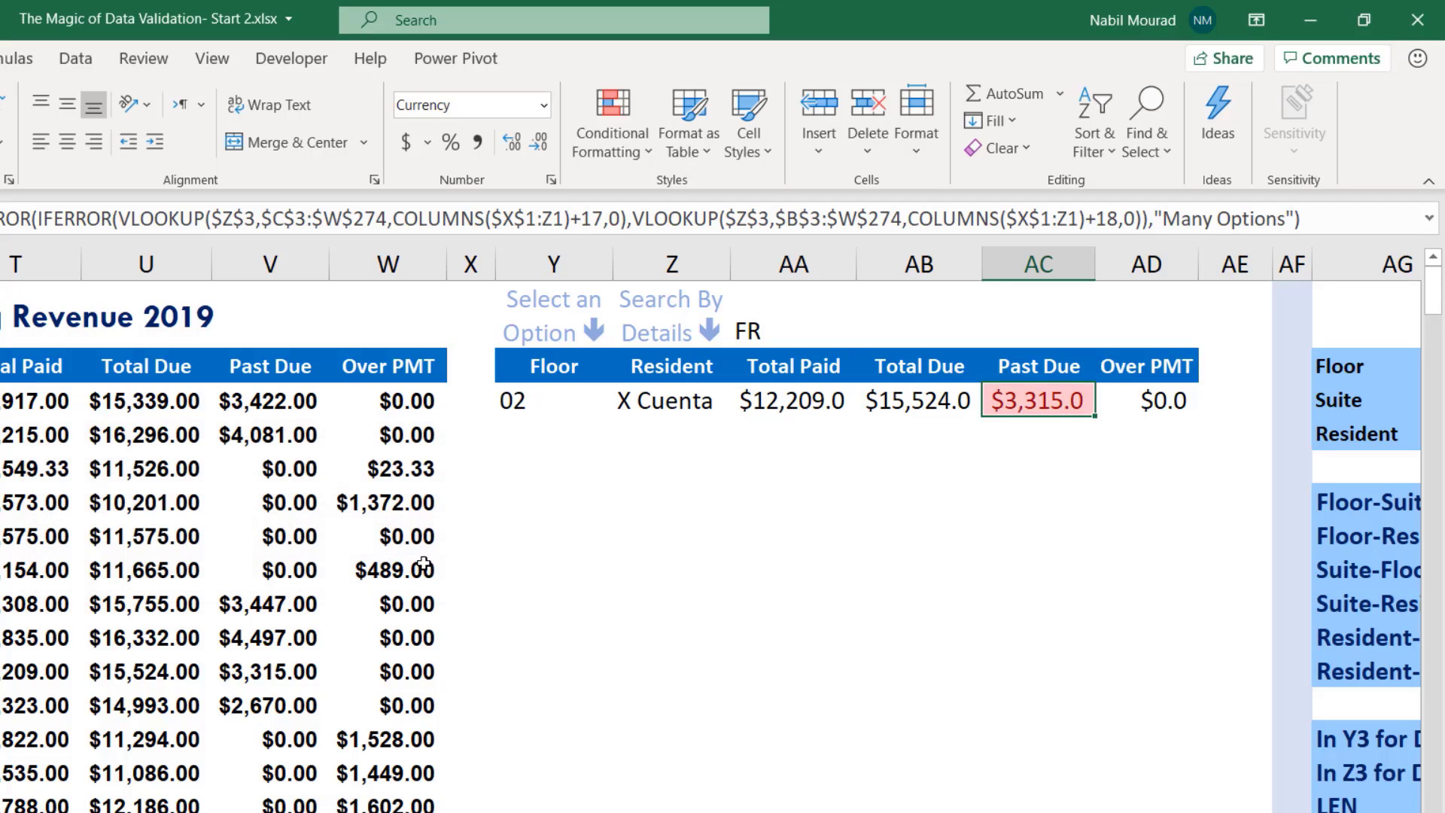
Add a conditional formatting rule to the Over PMT cell AD3 giving values greater than 0 Green Fill with Dark Green Text
click(1141, 403)
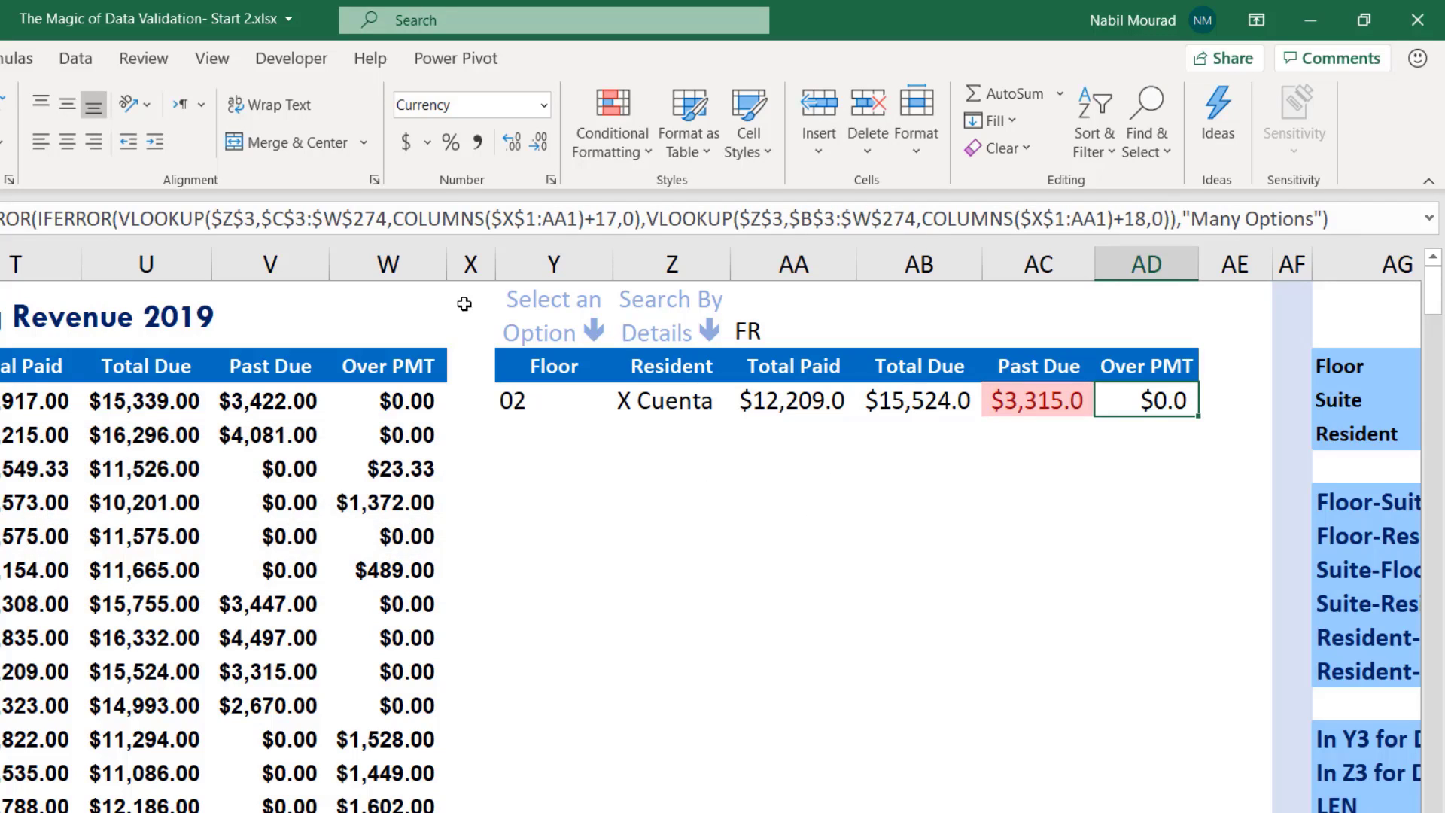
click(631, 130)
mouse_move(700, 199)
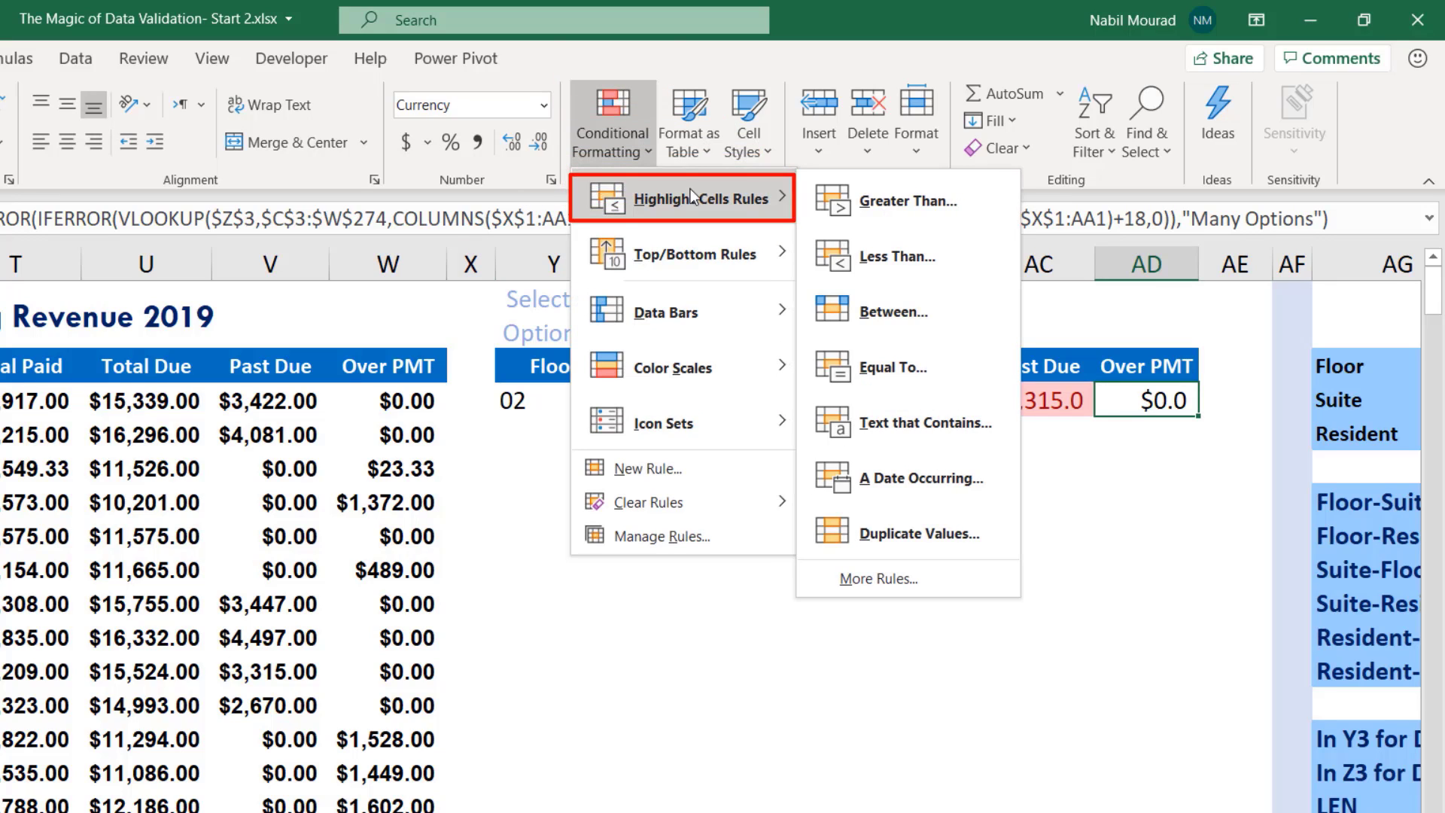
click(874, 201)
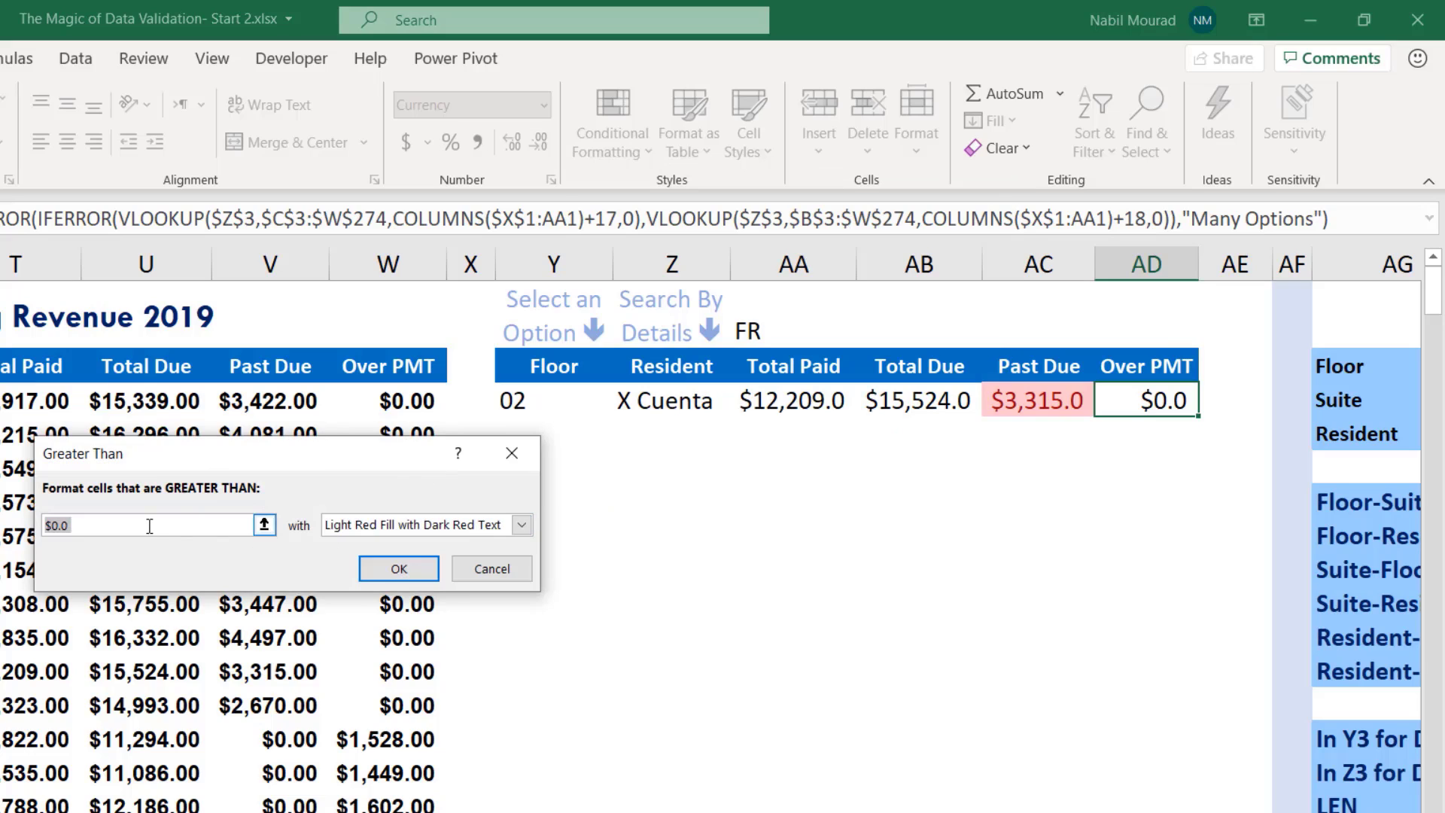
drag(72, 526, 26, 525)
click(522, 525)
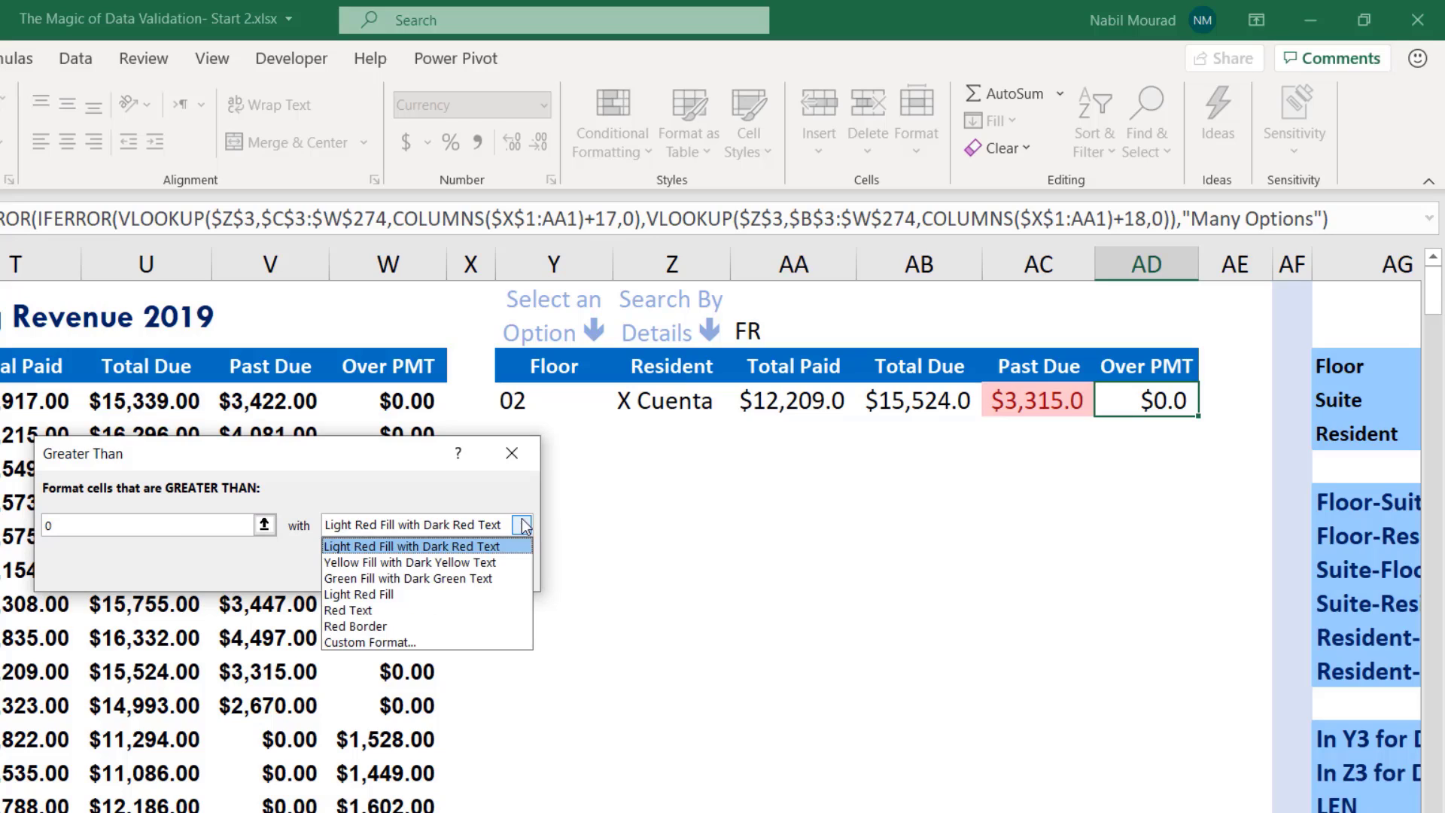
click(406, 578)
click(393, 573)
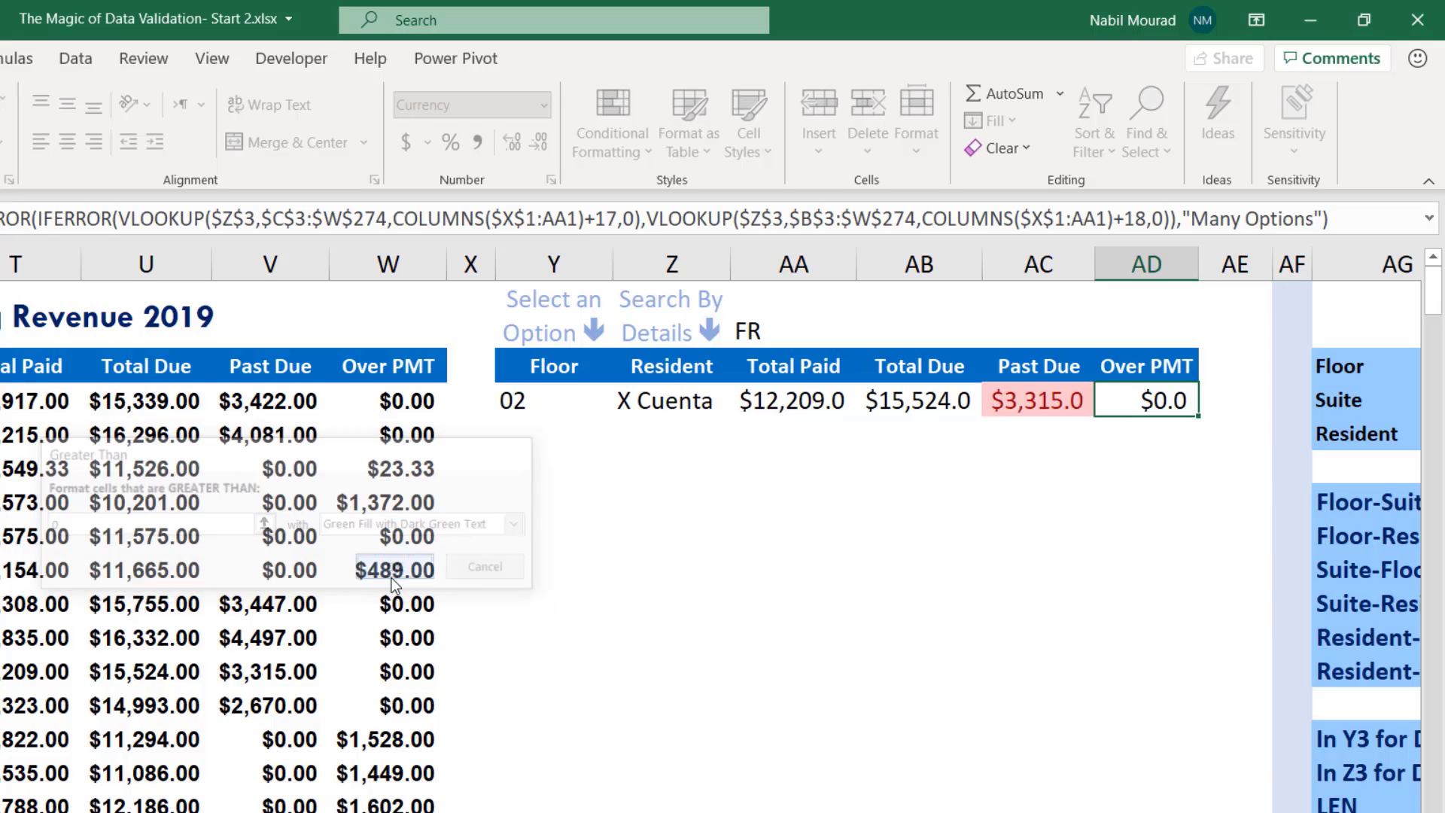
Choose the third resident offered for floor 02 in Z3 to test the lookups and highlighting
click(719, 401)
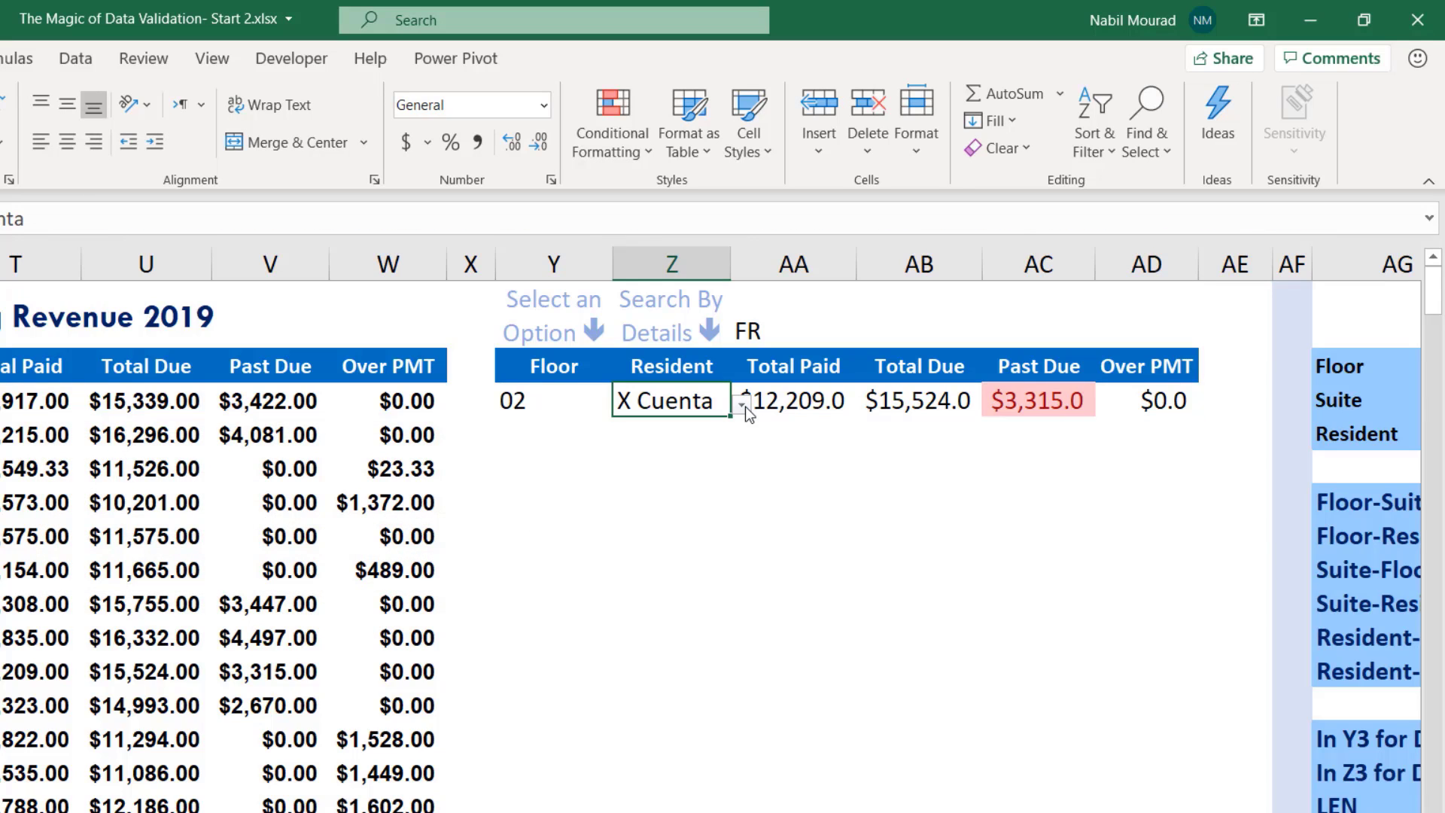
click(743, 405)
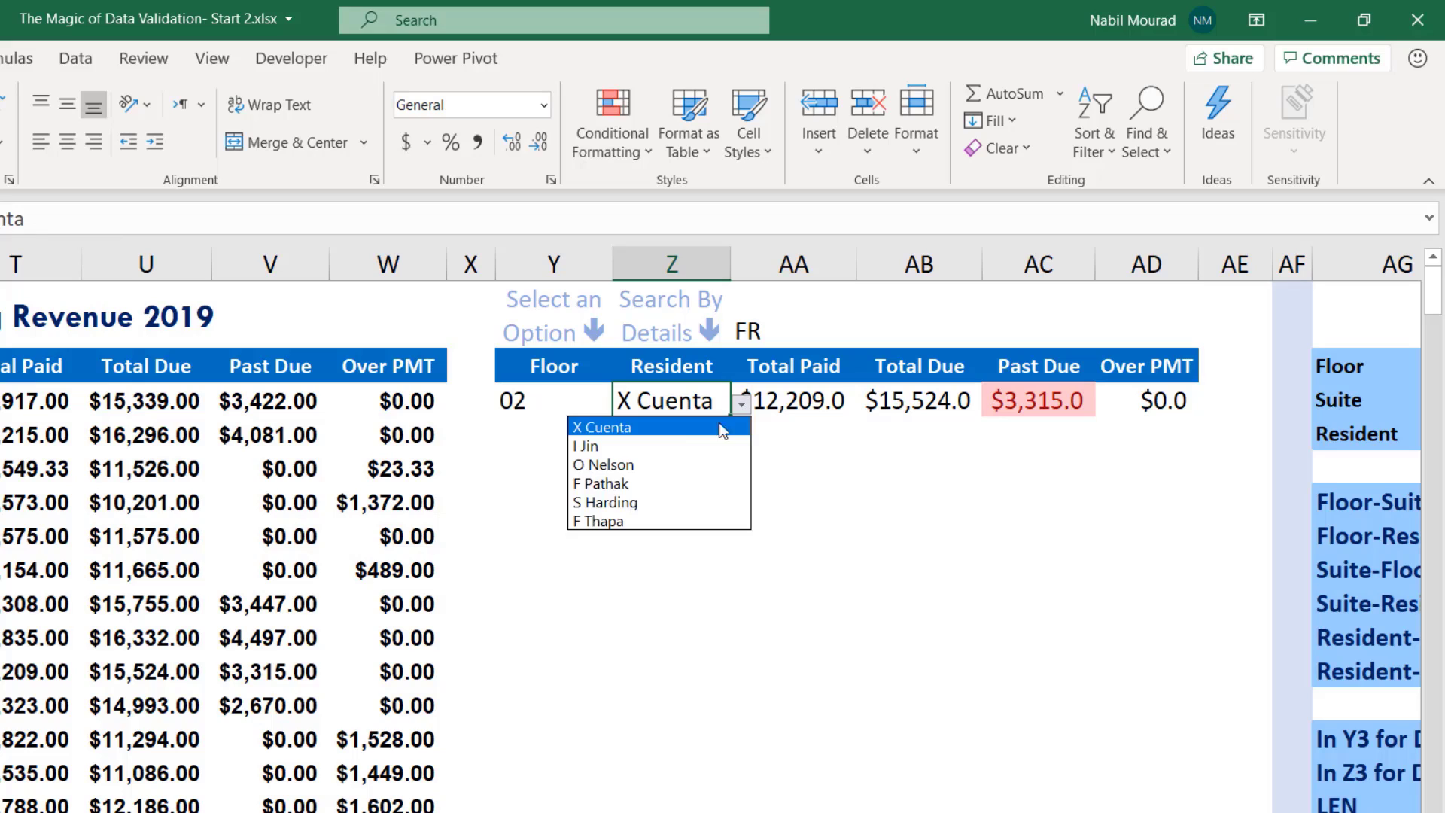
click(611, 466)
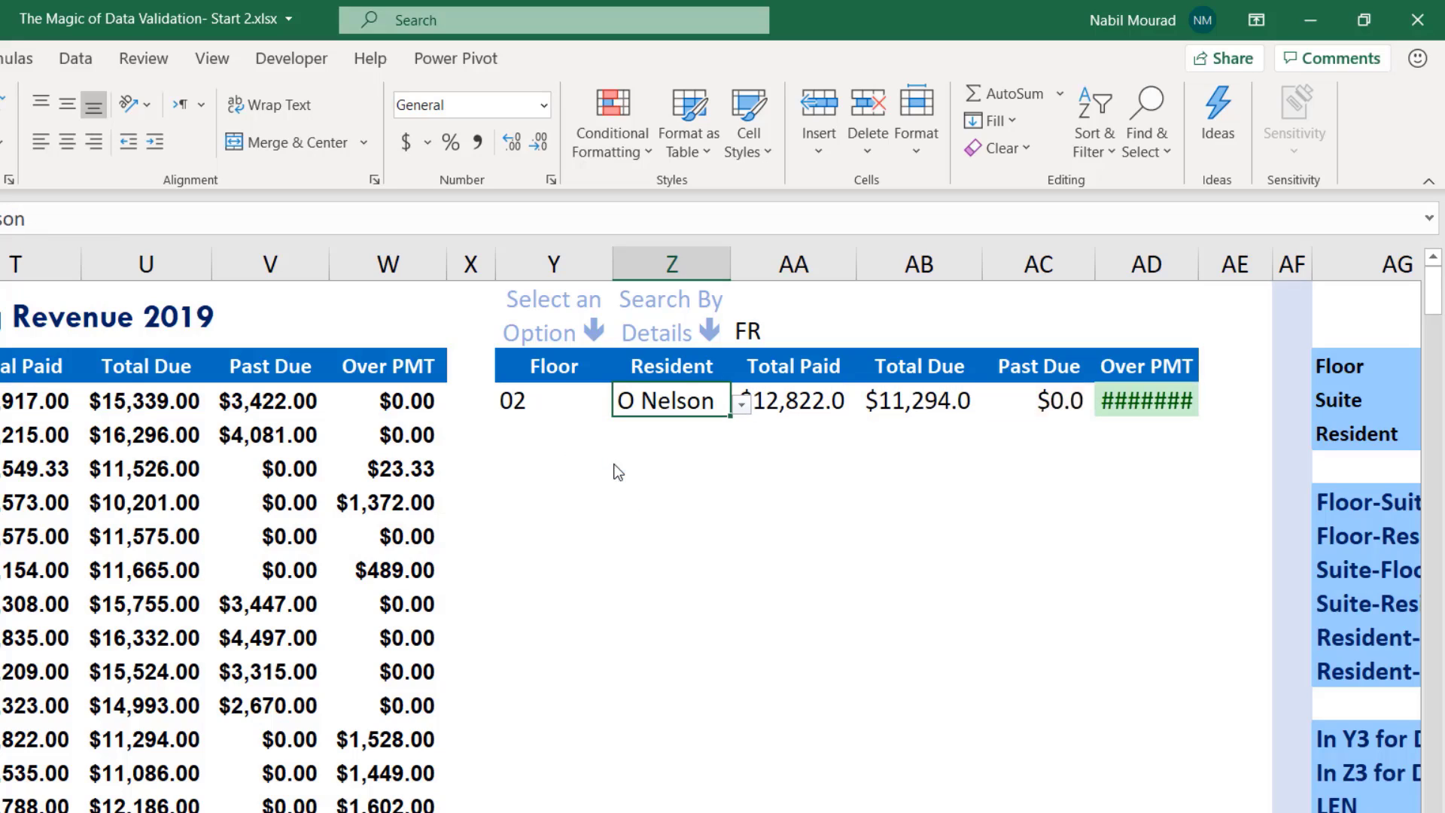
Autofit column AD and choose the fourth resident offered for floor 02 in Z3
double_click(1199, 261)
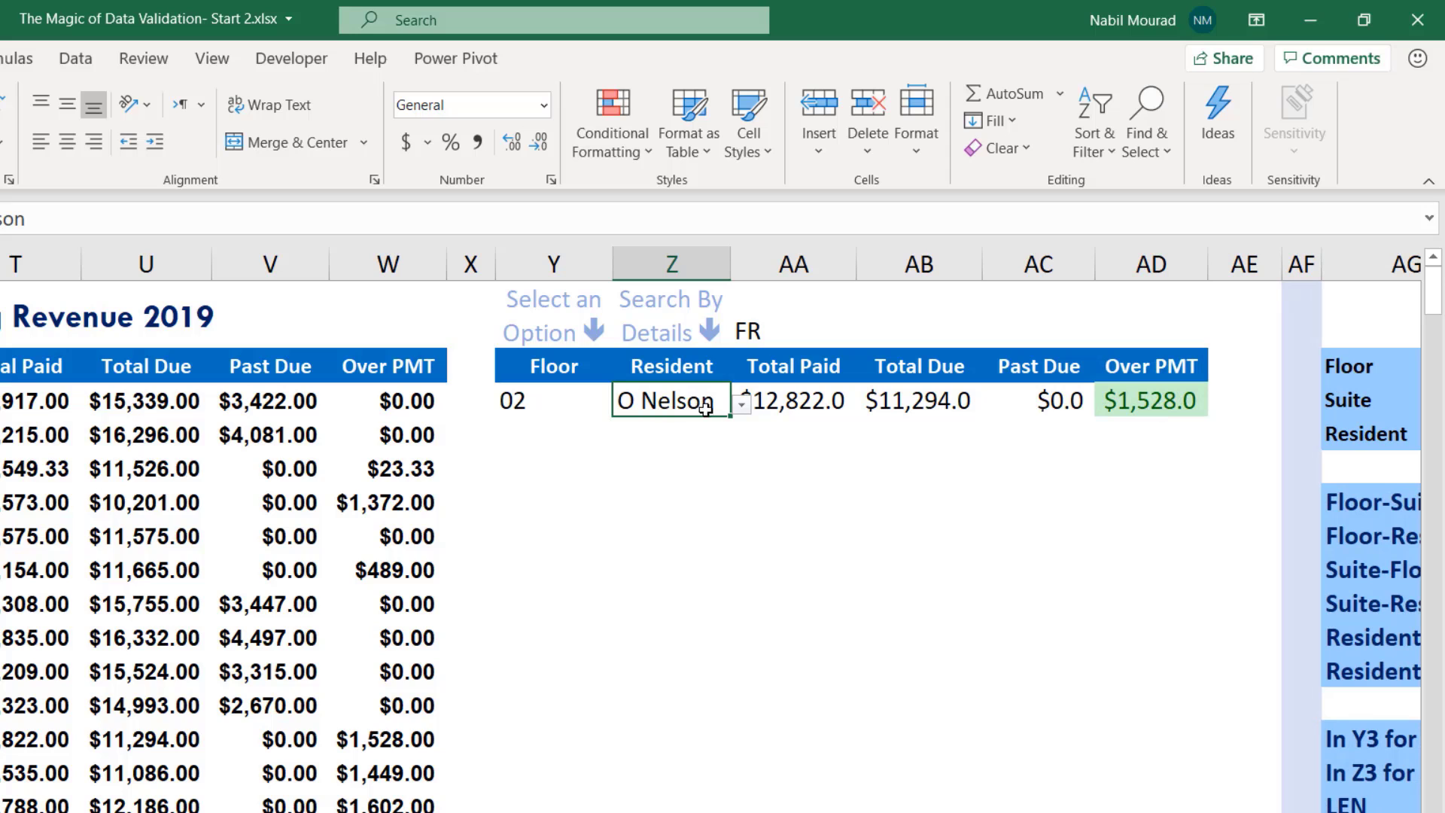
click(742, 406)
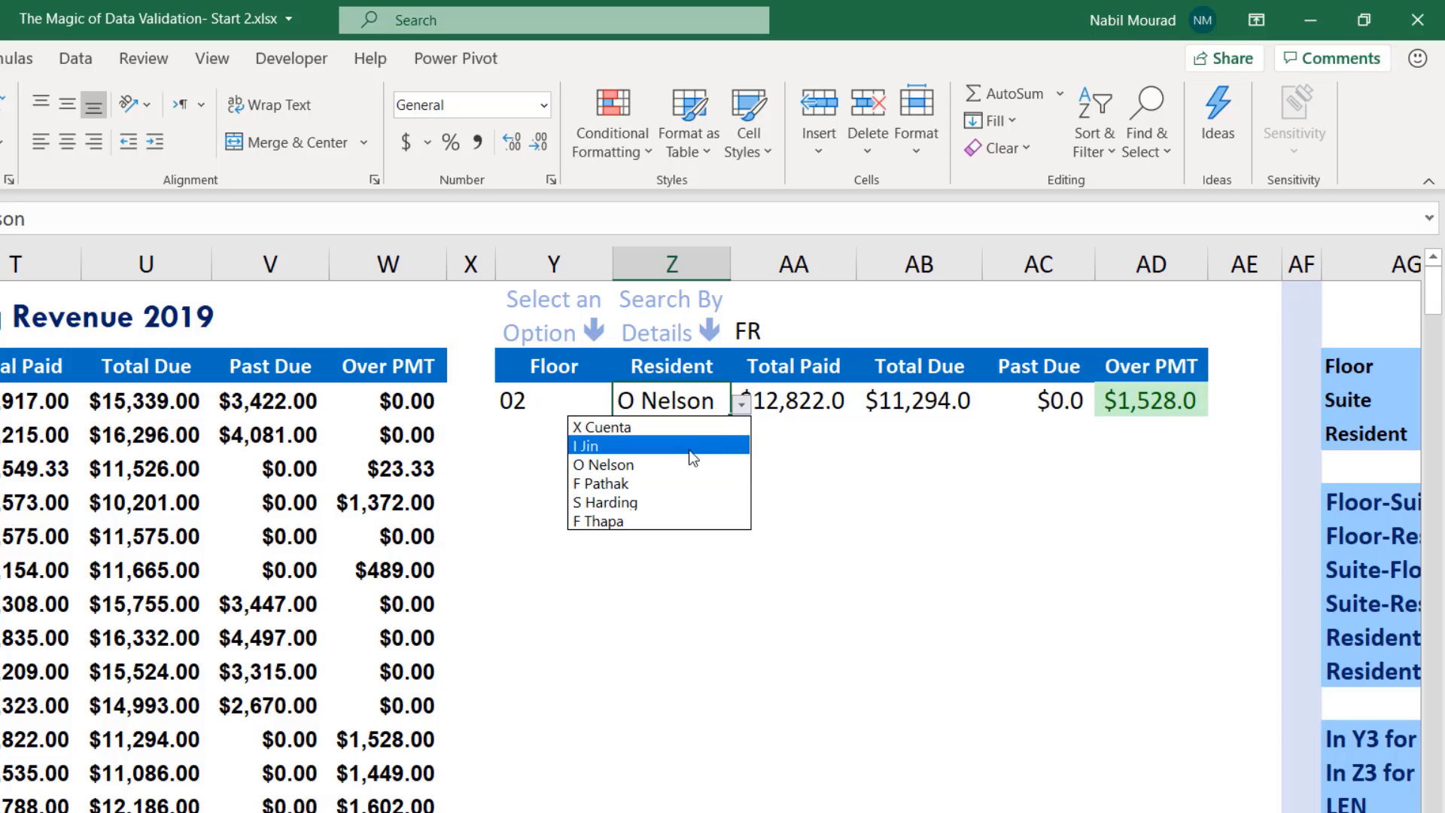
click(639, 482)
Hide the helper code in AA1 by setting its font colour to white
click(779, 322)
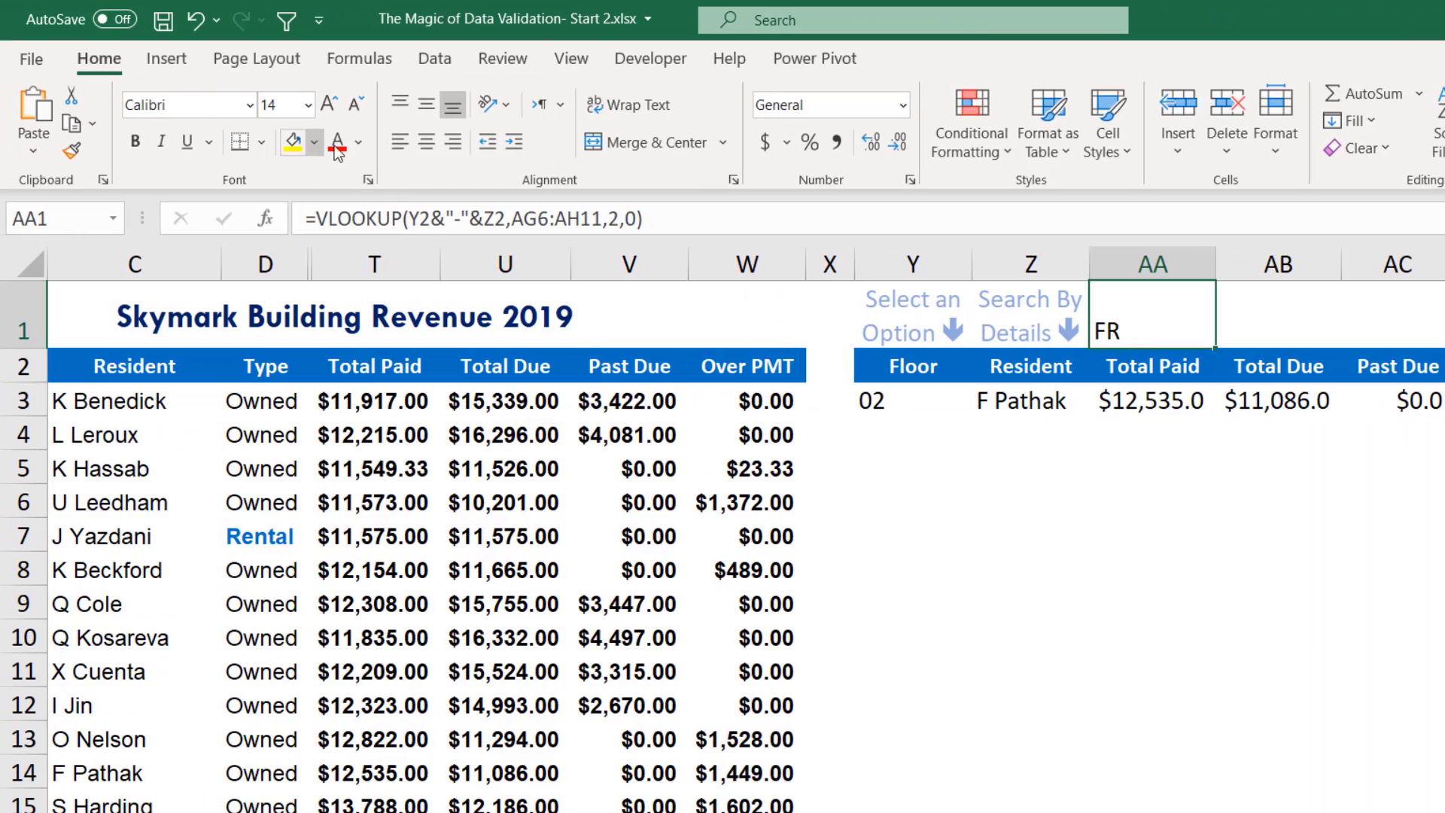
click(358, 141)
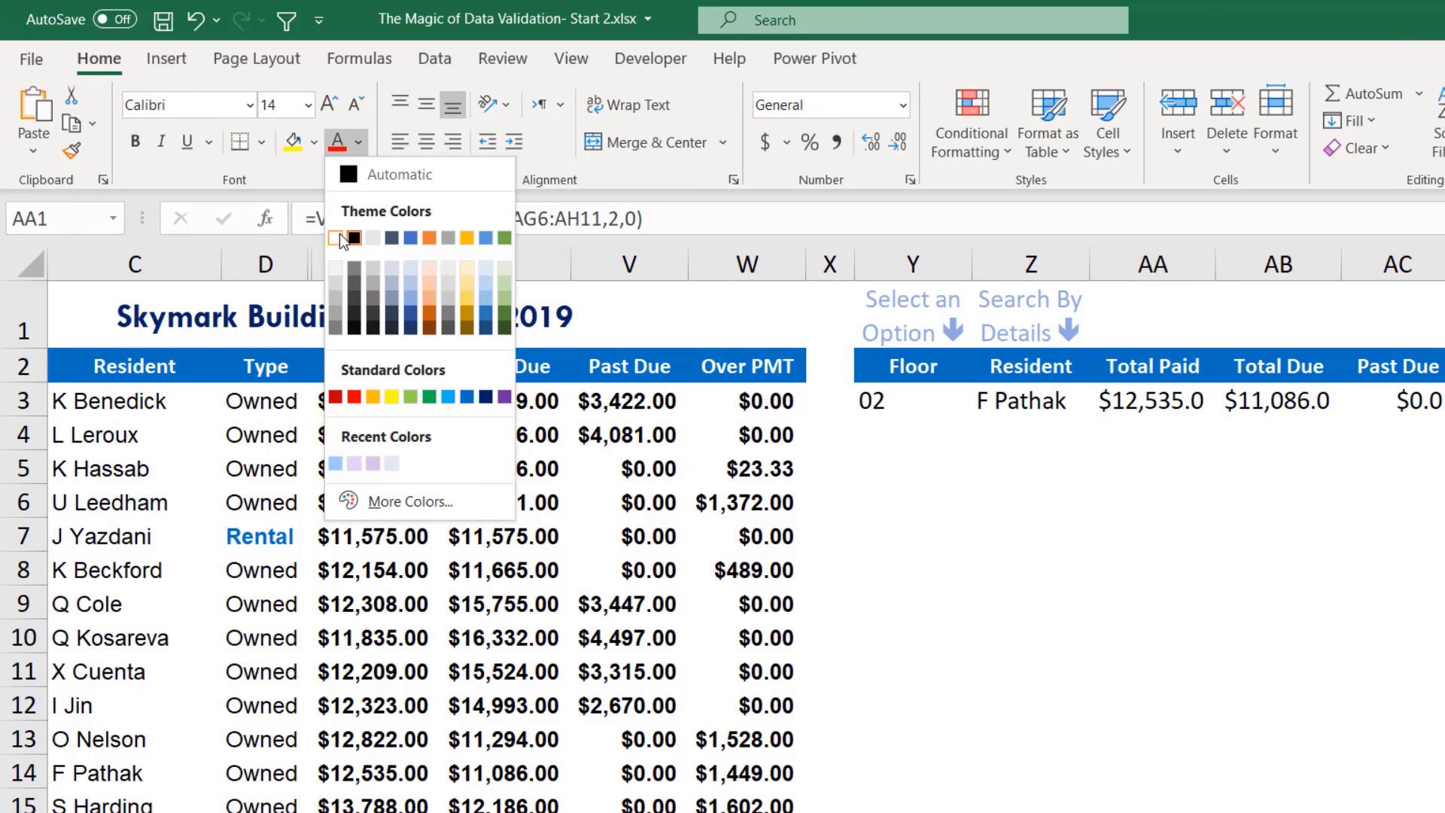
click(339, 237)
click(1238, 590)
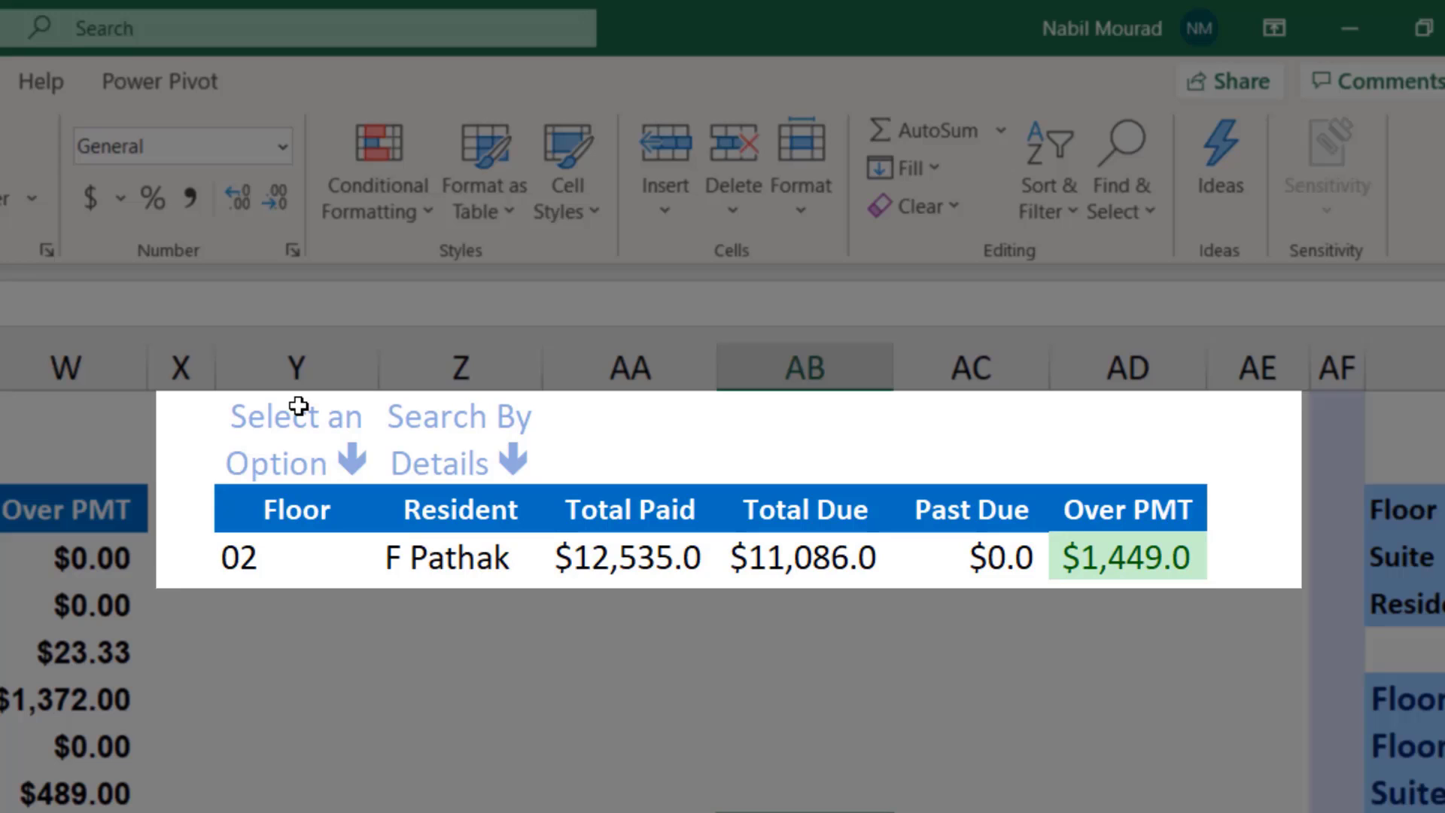
click(1229, 544)
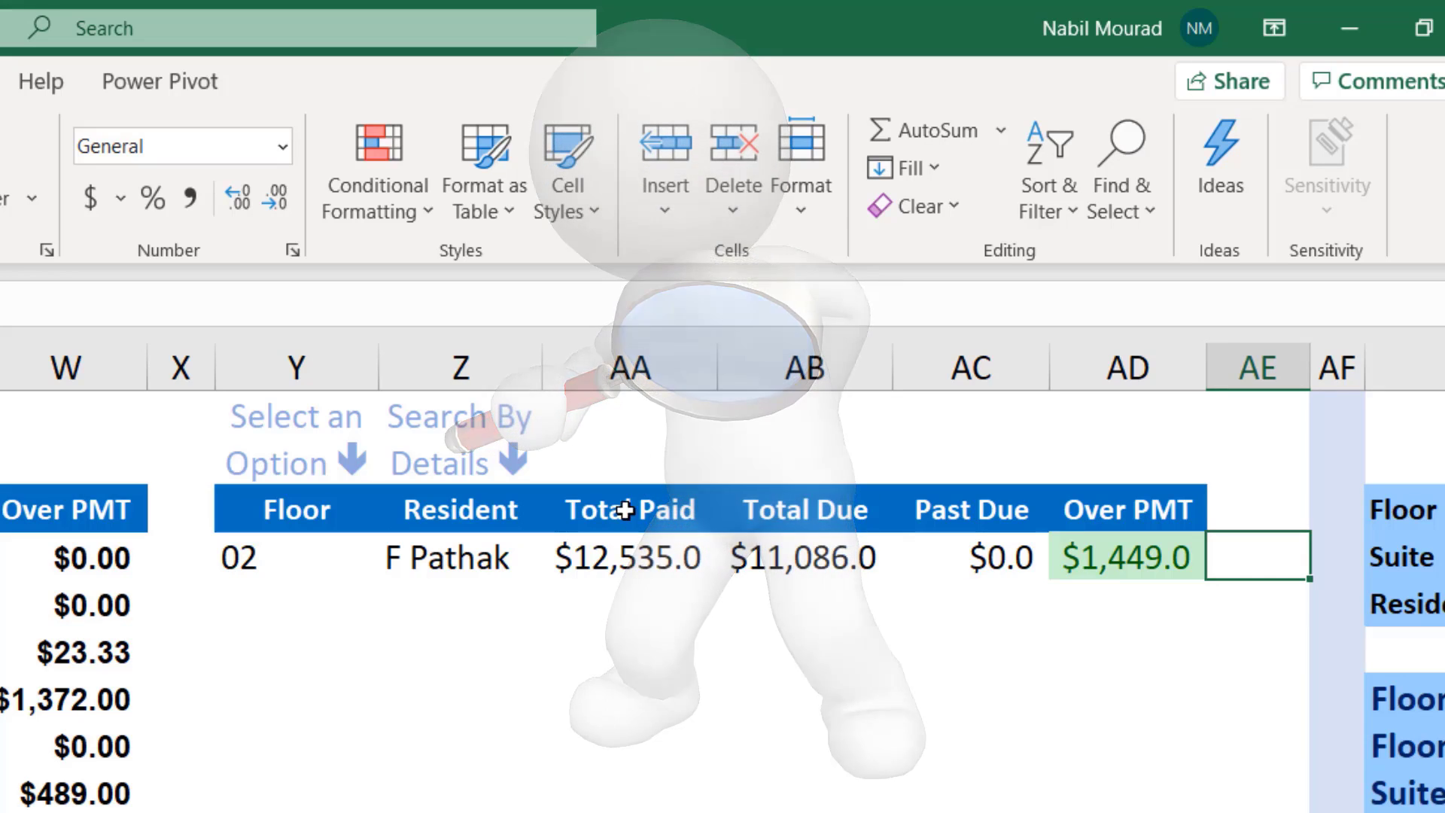
Search the icon library for "zoom" and insert the solid plus and minus magnifying glass icons at AB1
click(642, 423)
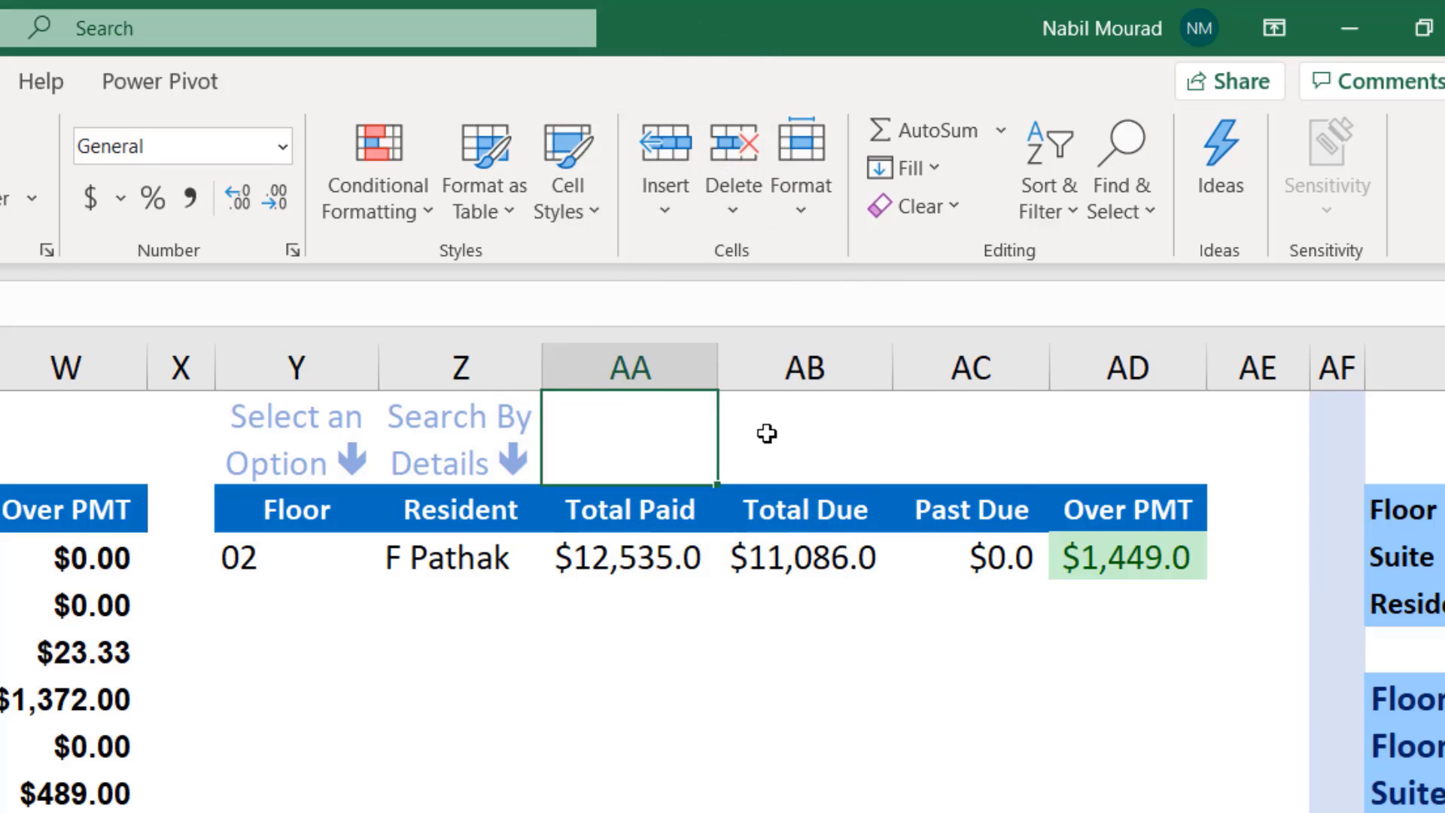
key(Right)
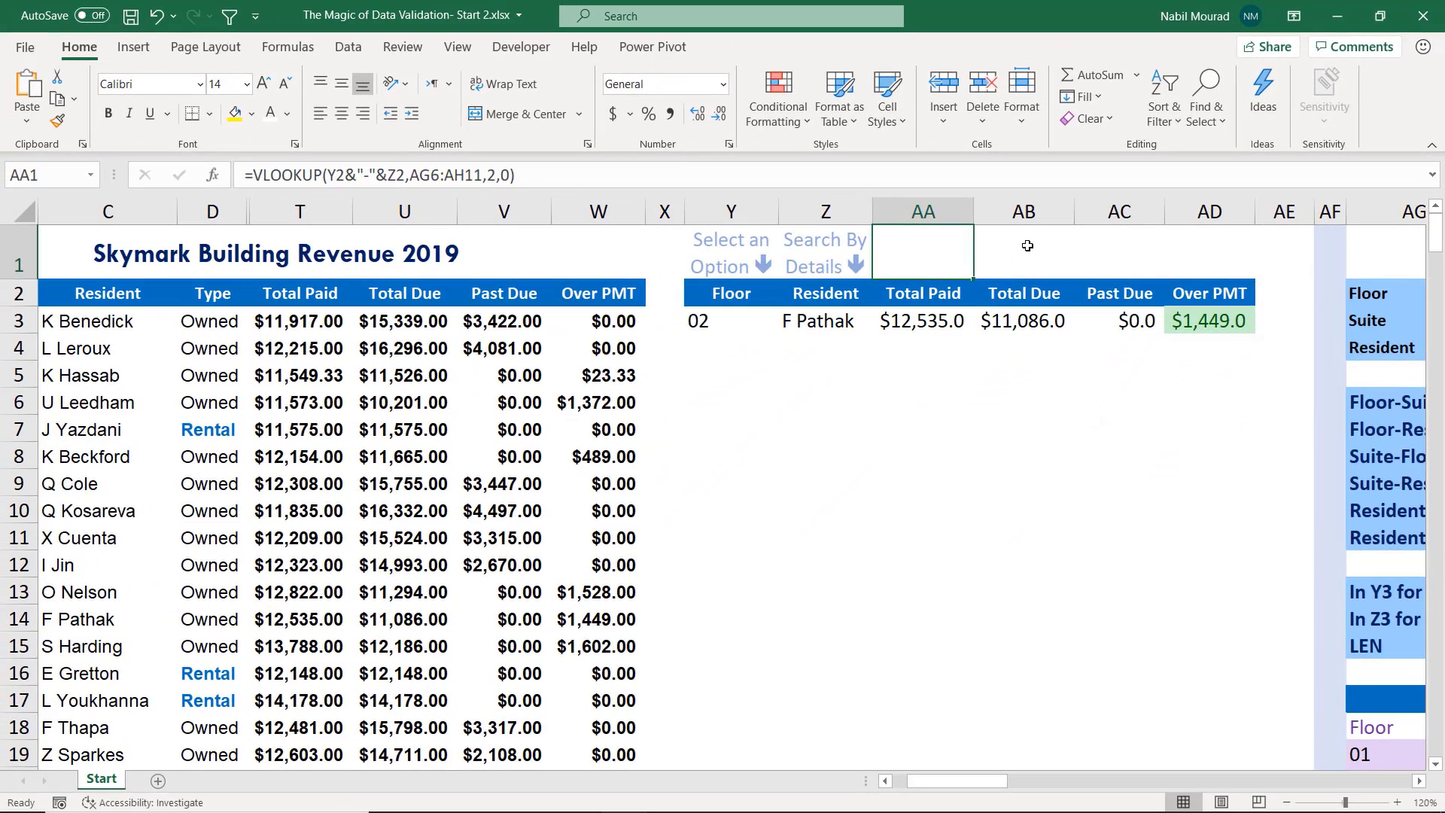
click(922, 320)
click(133, 47)
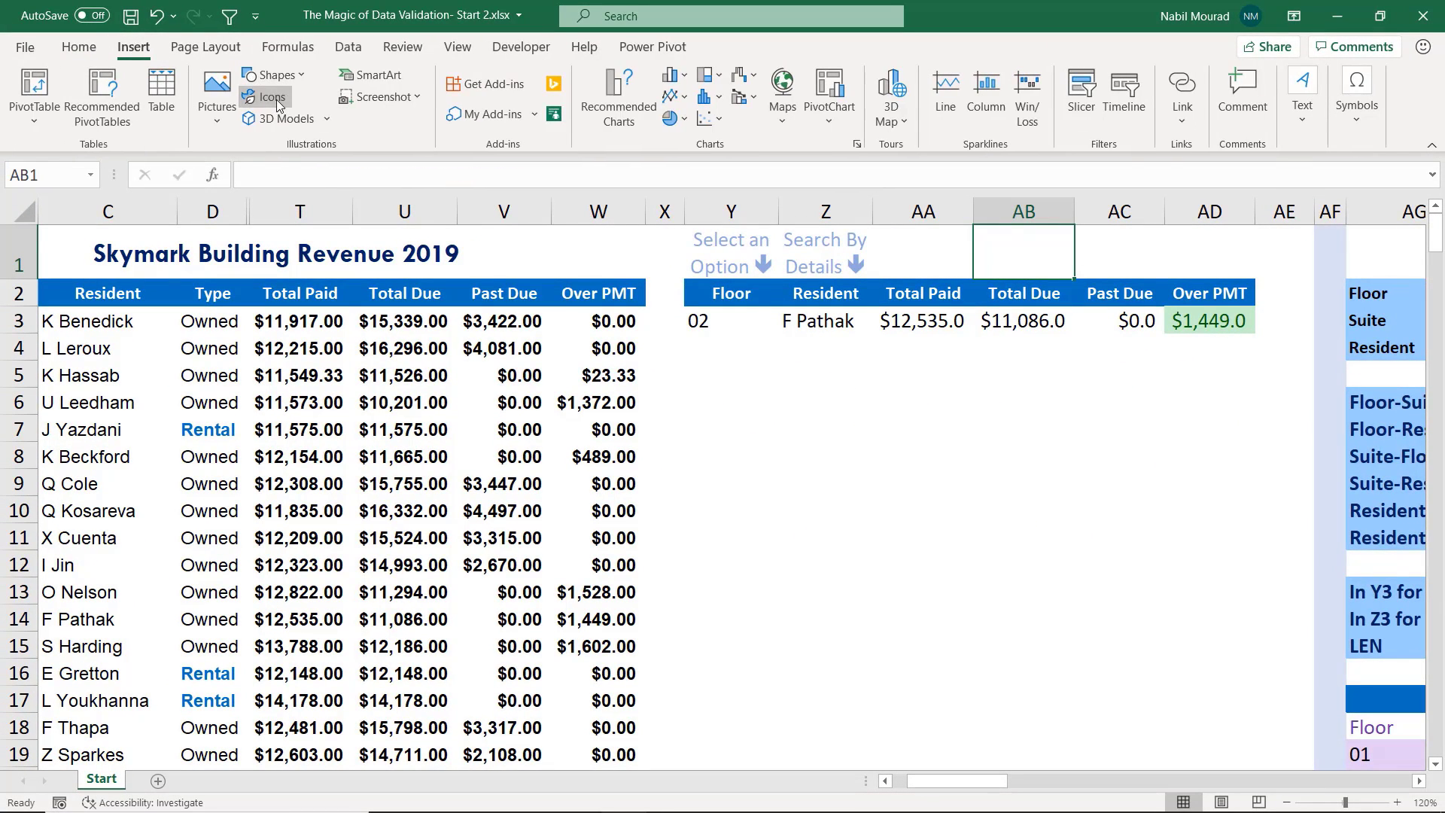
click(272, 97)
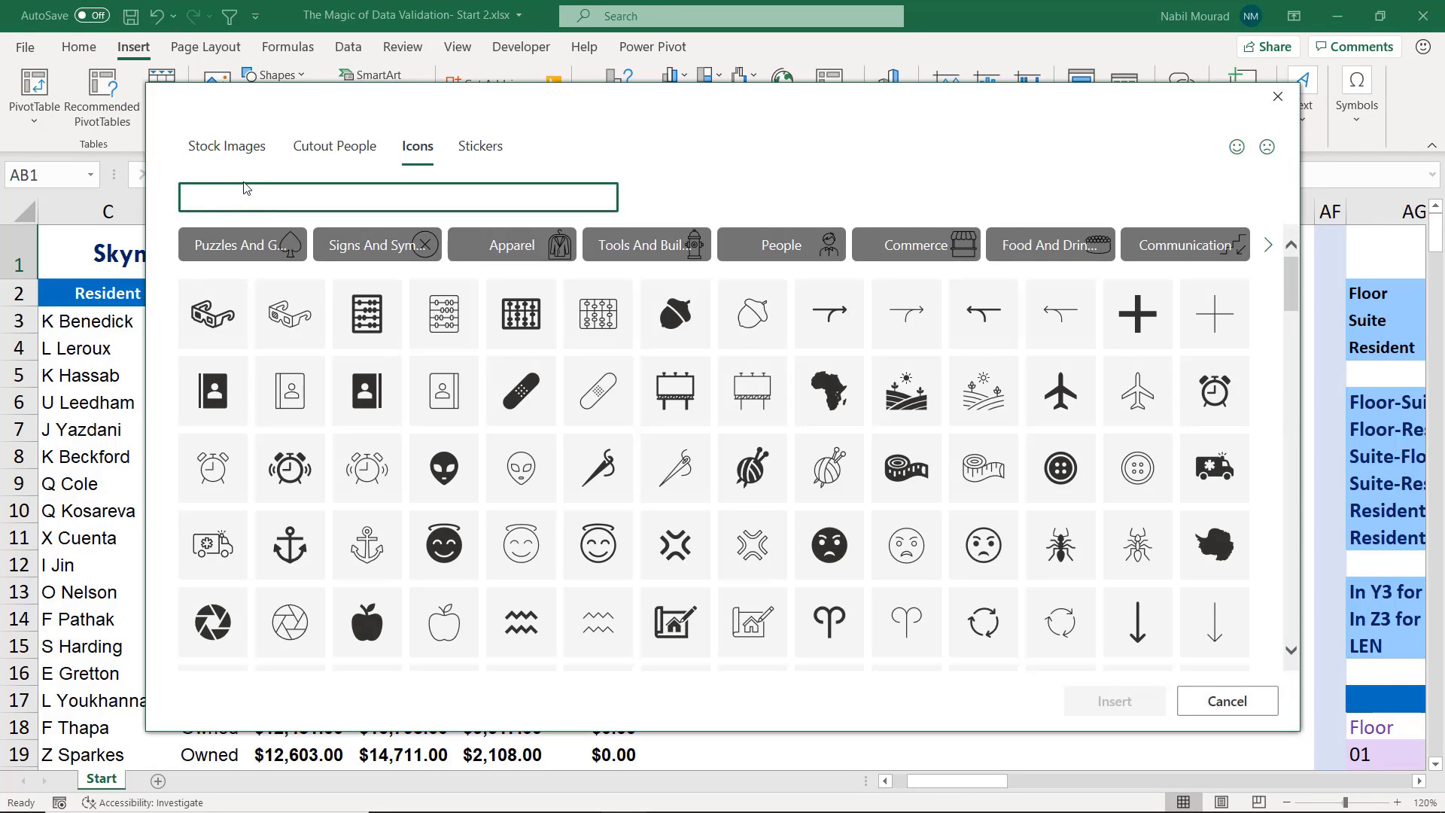
text(zoom)
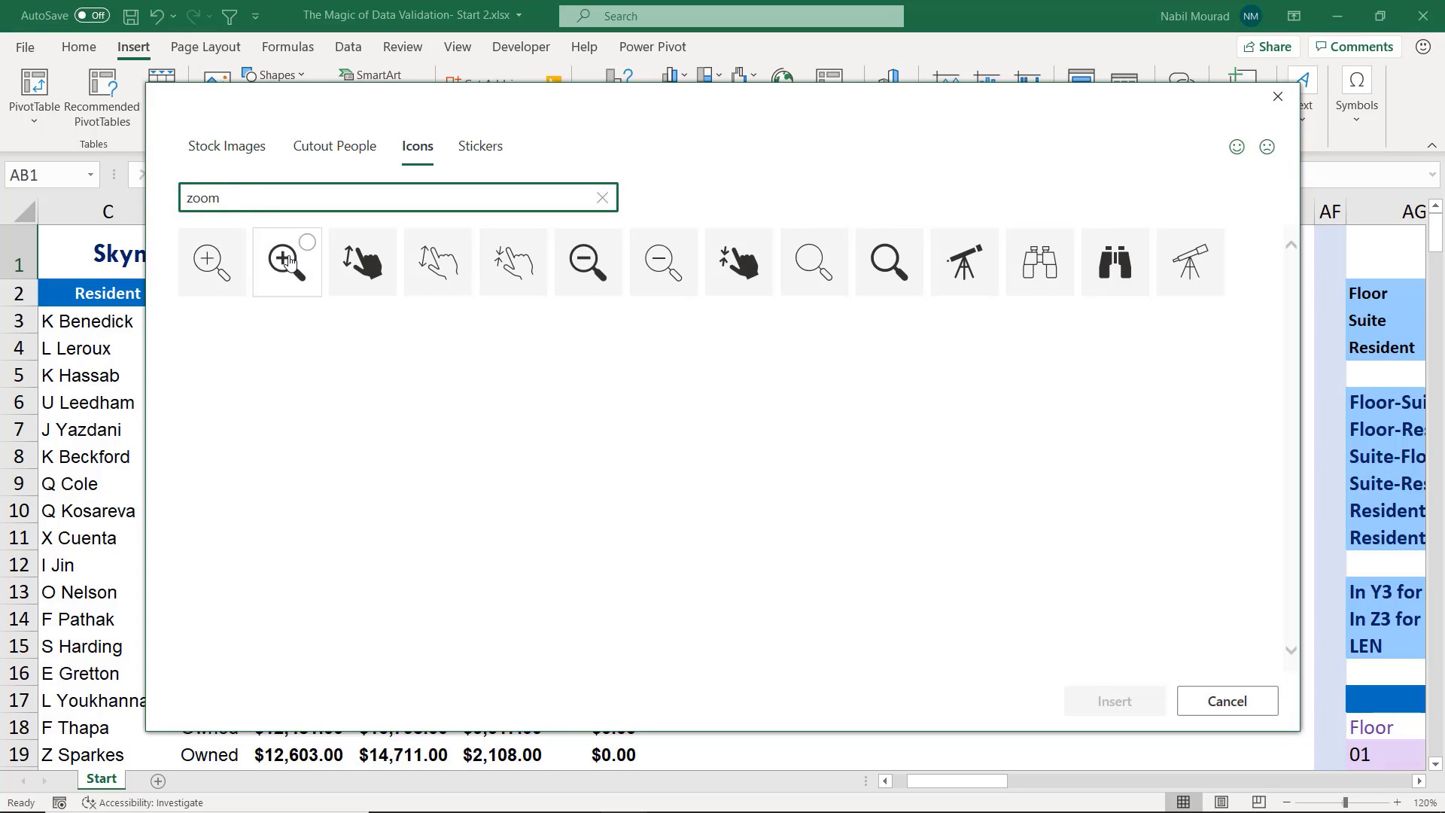
click(306, 242)
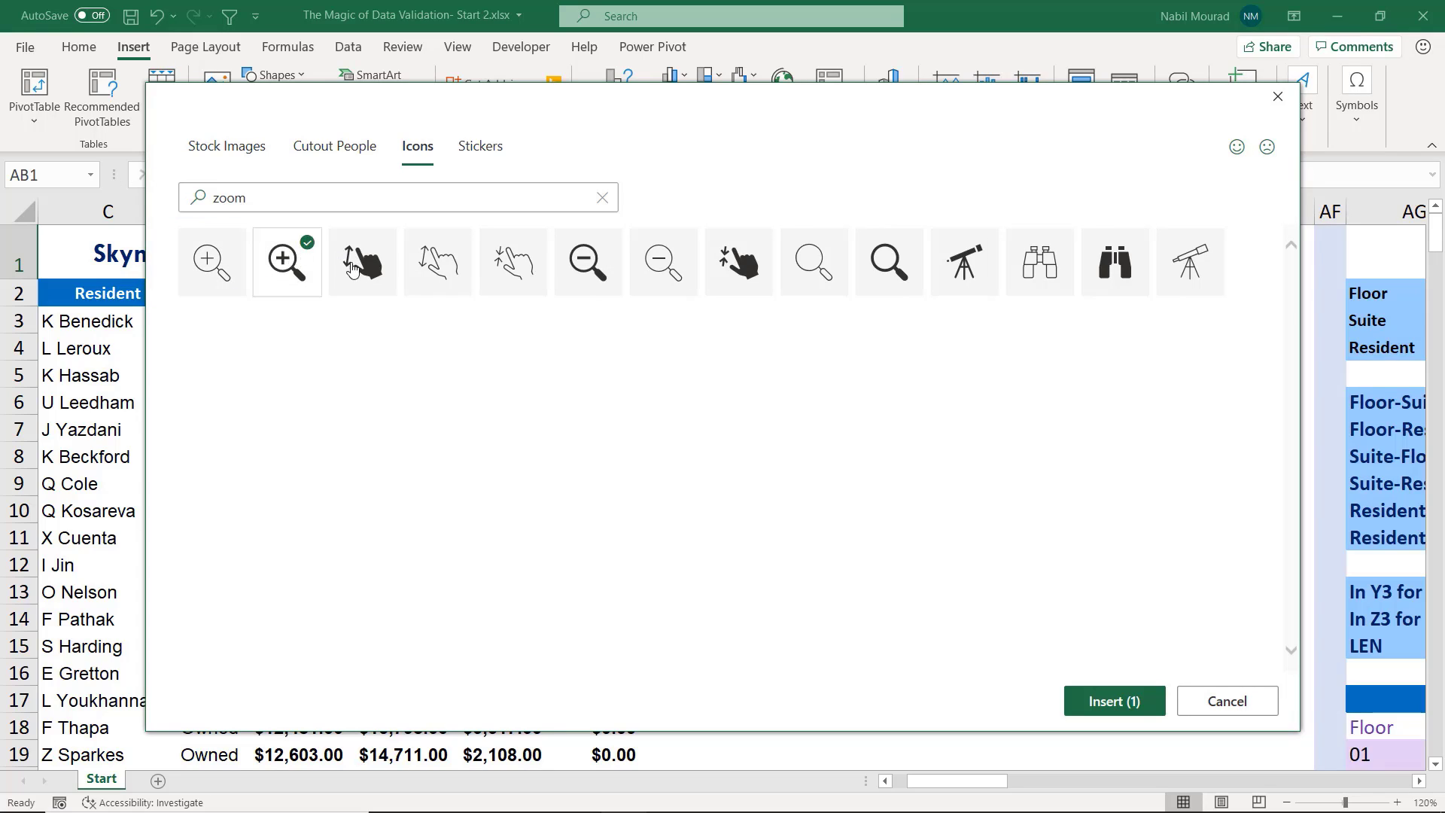
click(609, 242)
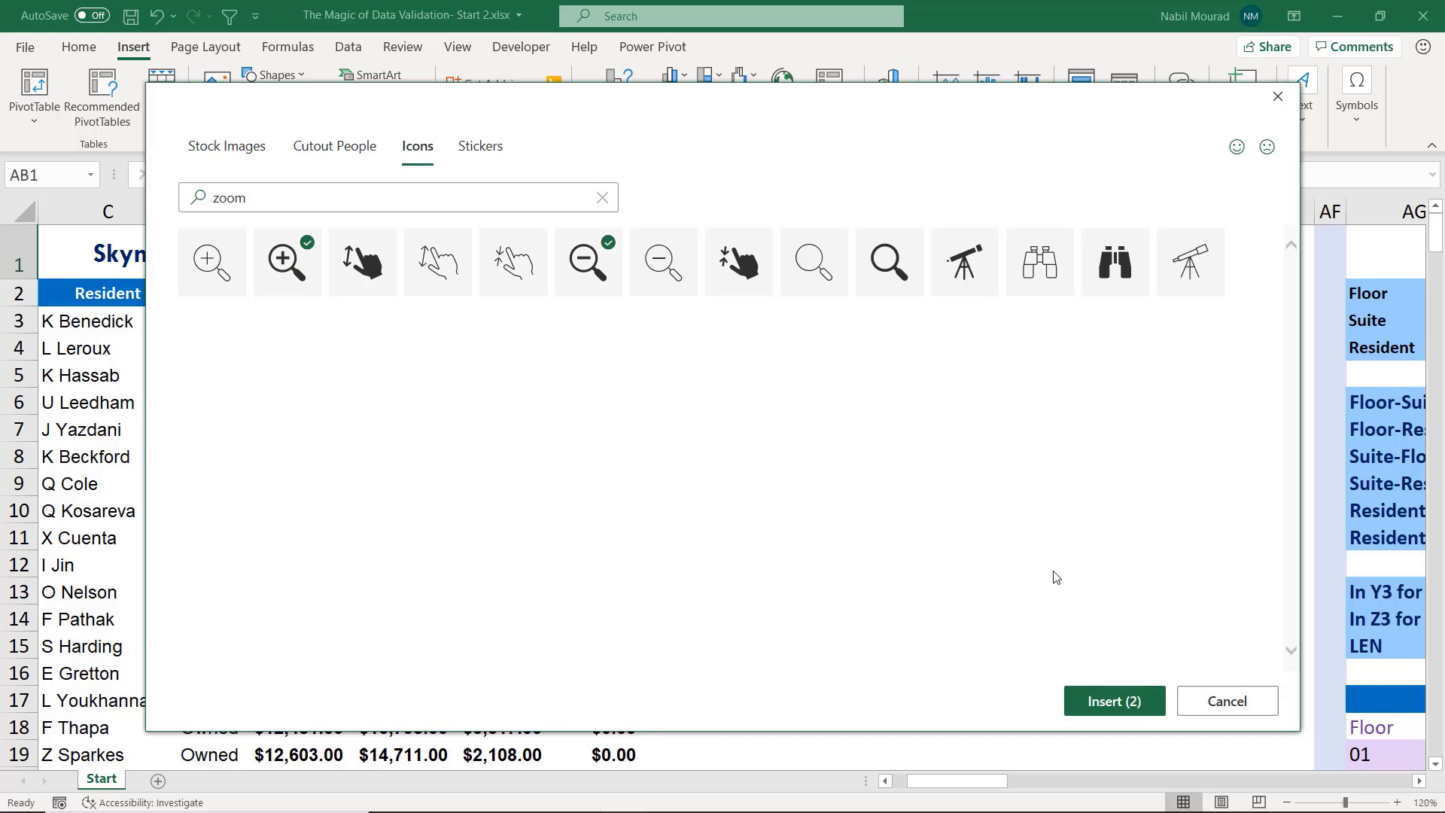
click(1109, 697)
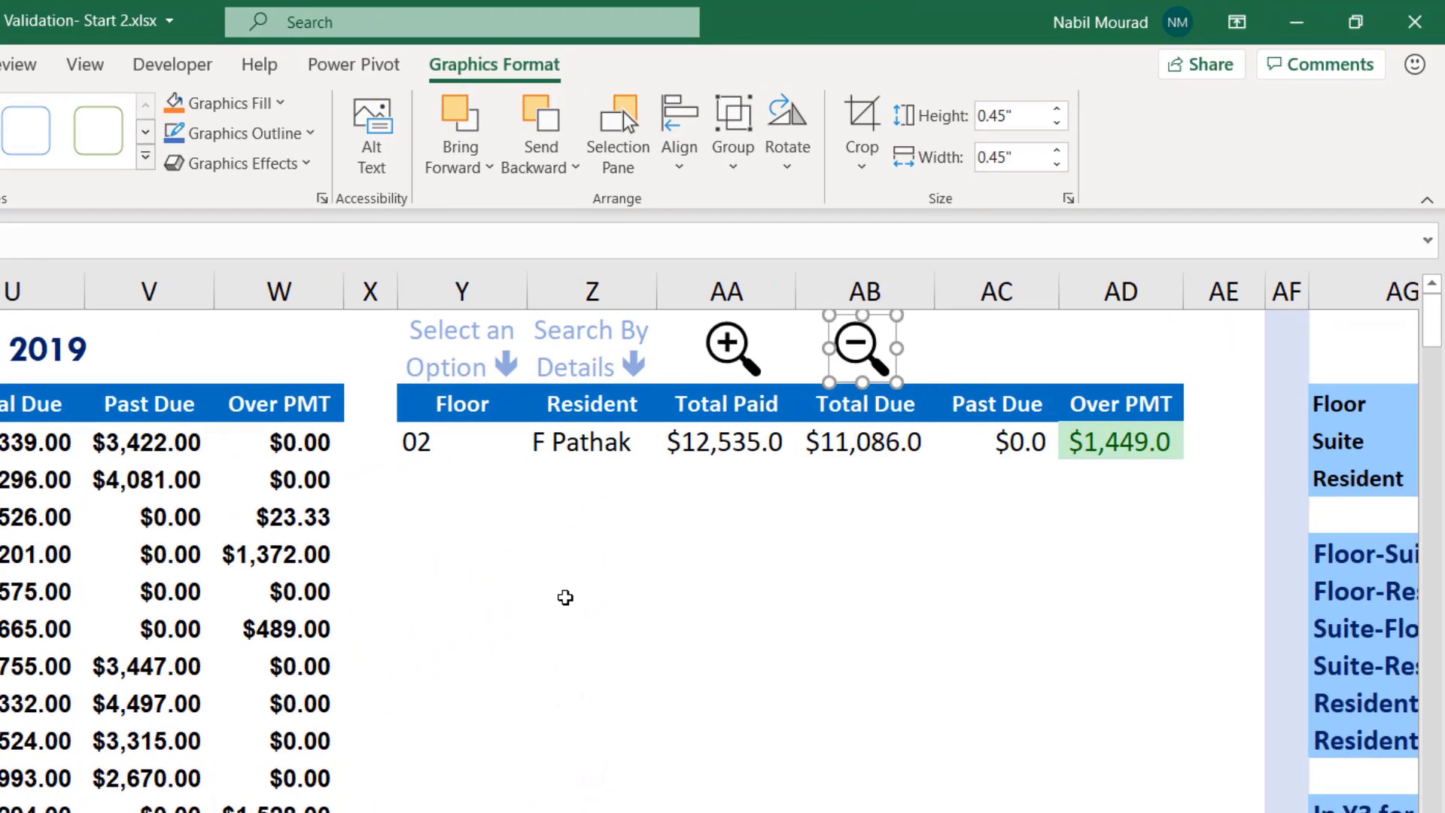
Flip the plus magnifying glass above Total Paid horizontally and fill it with orange
click(729, 348)
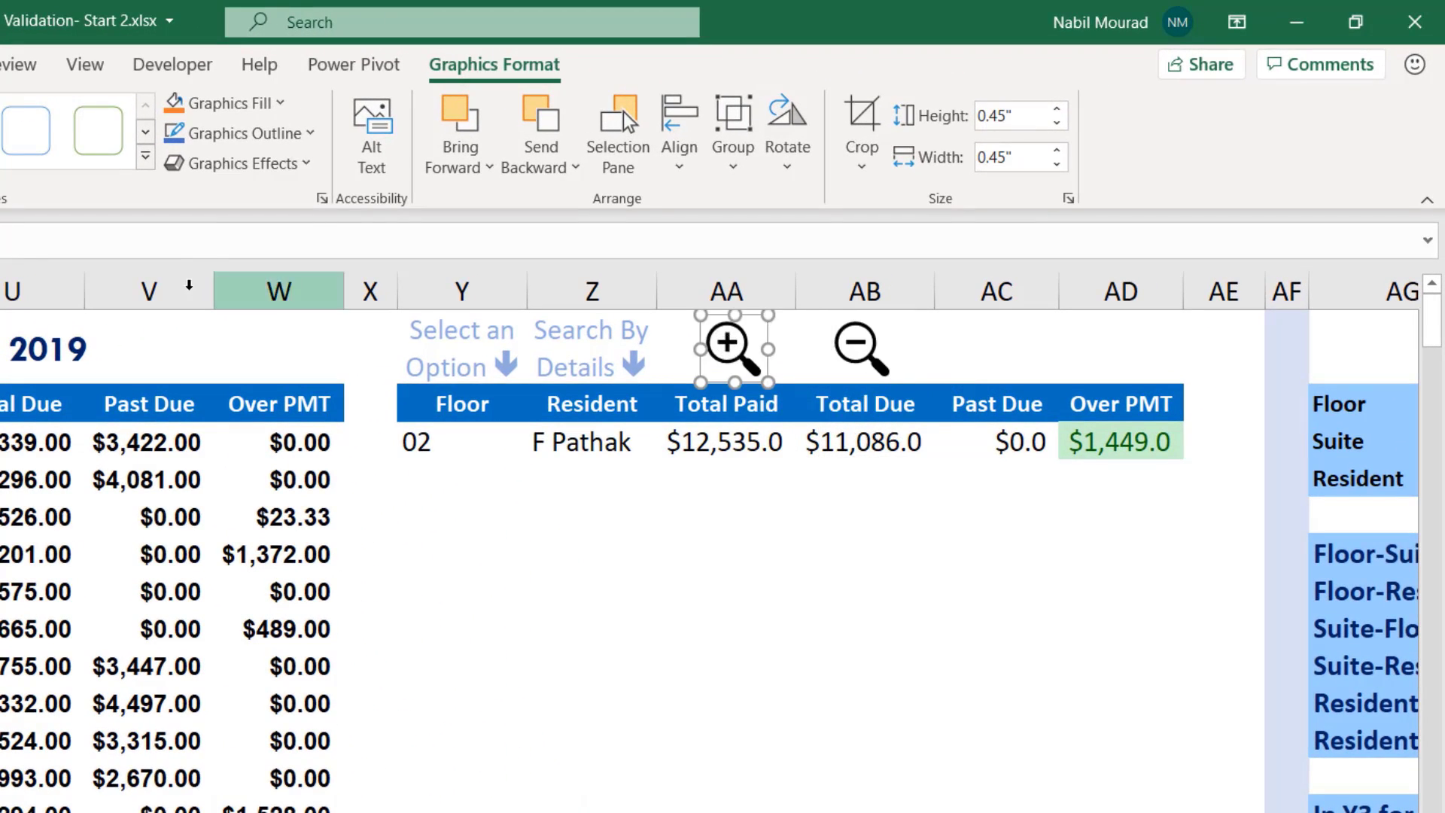
click(787, 155)
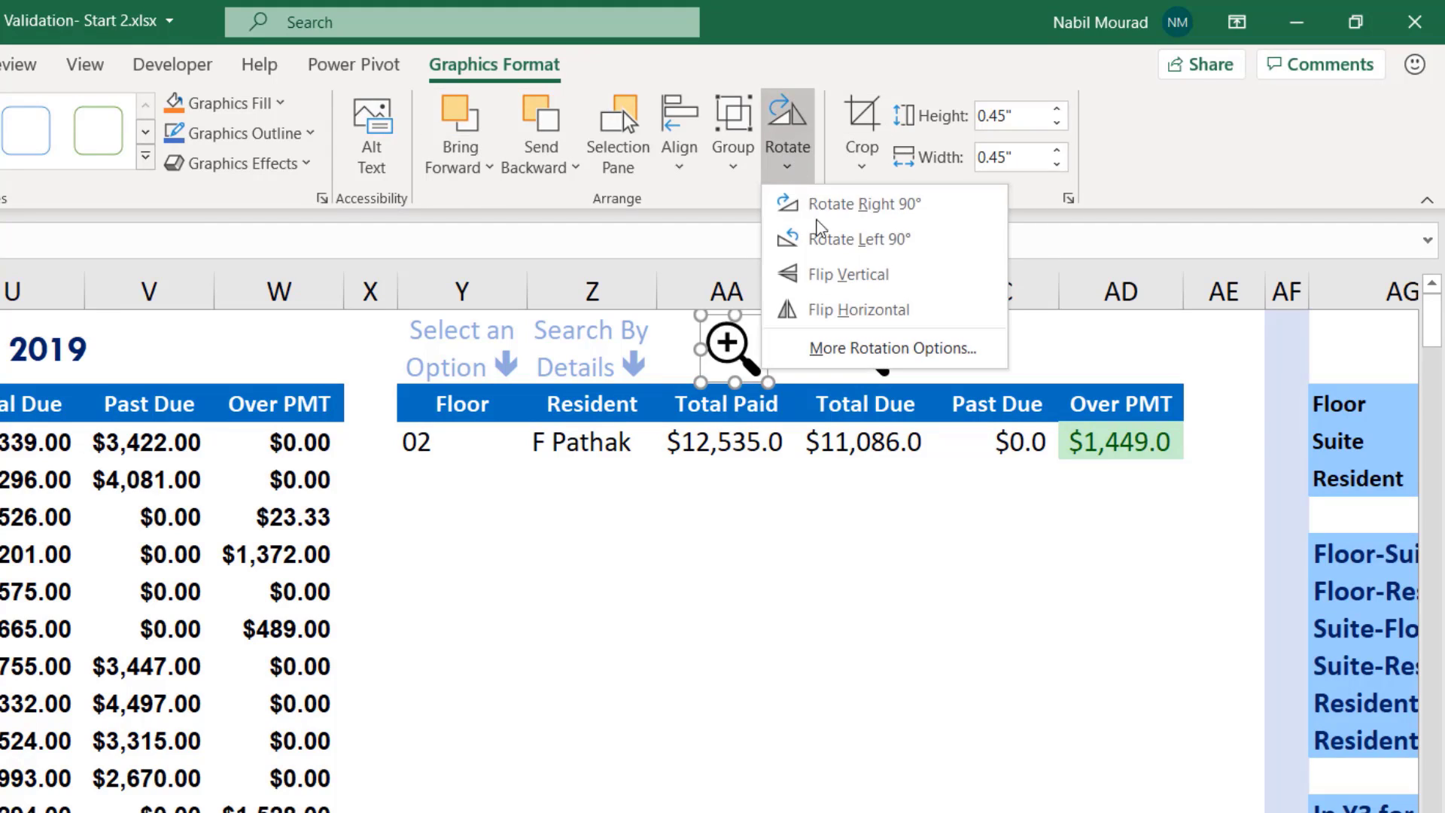
click(853, 310)
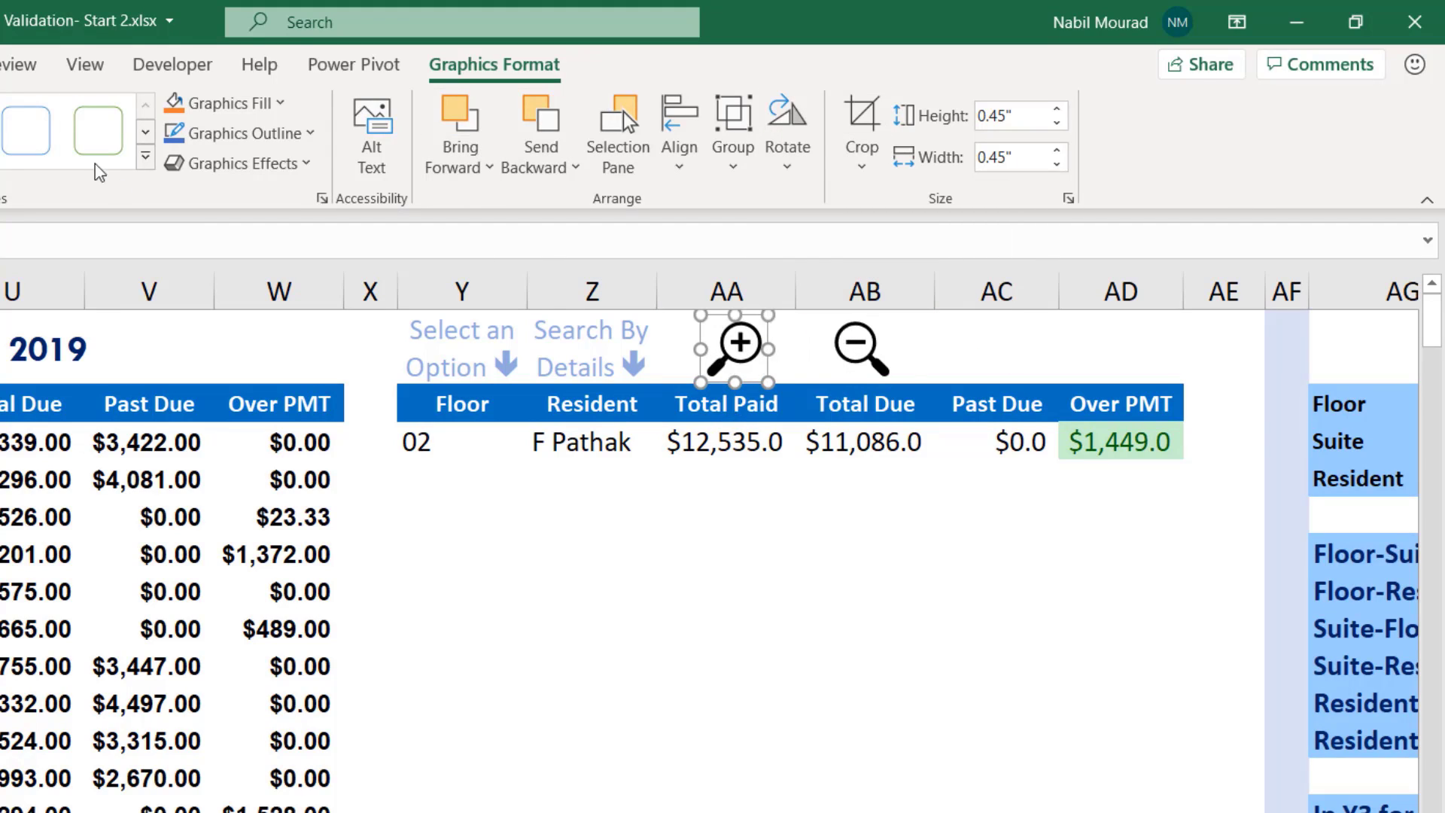
click(175, 104)
Fill the minus magnifying glass above Total Due with the standard green colour
click(862, 350)
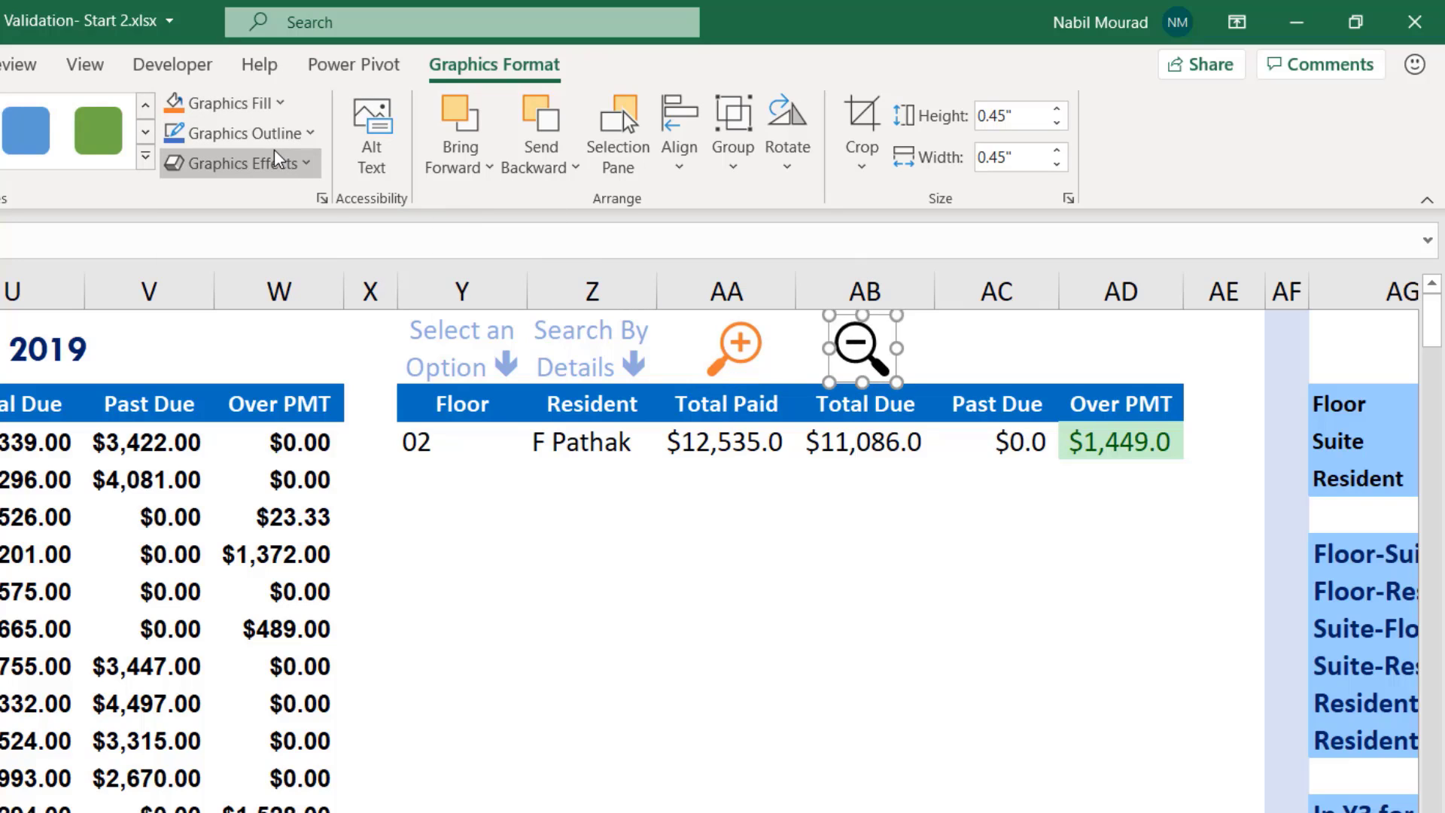
click(280, 104)
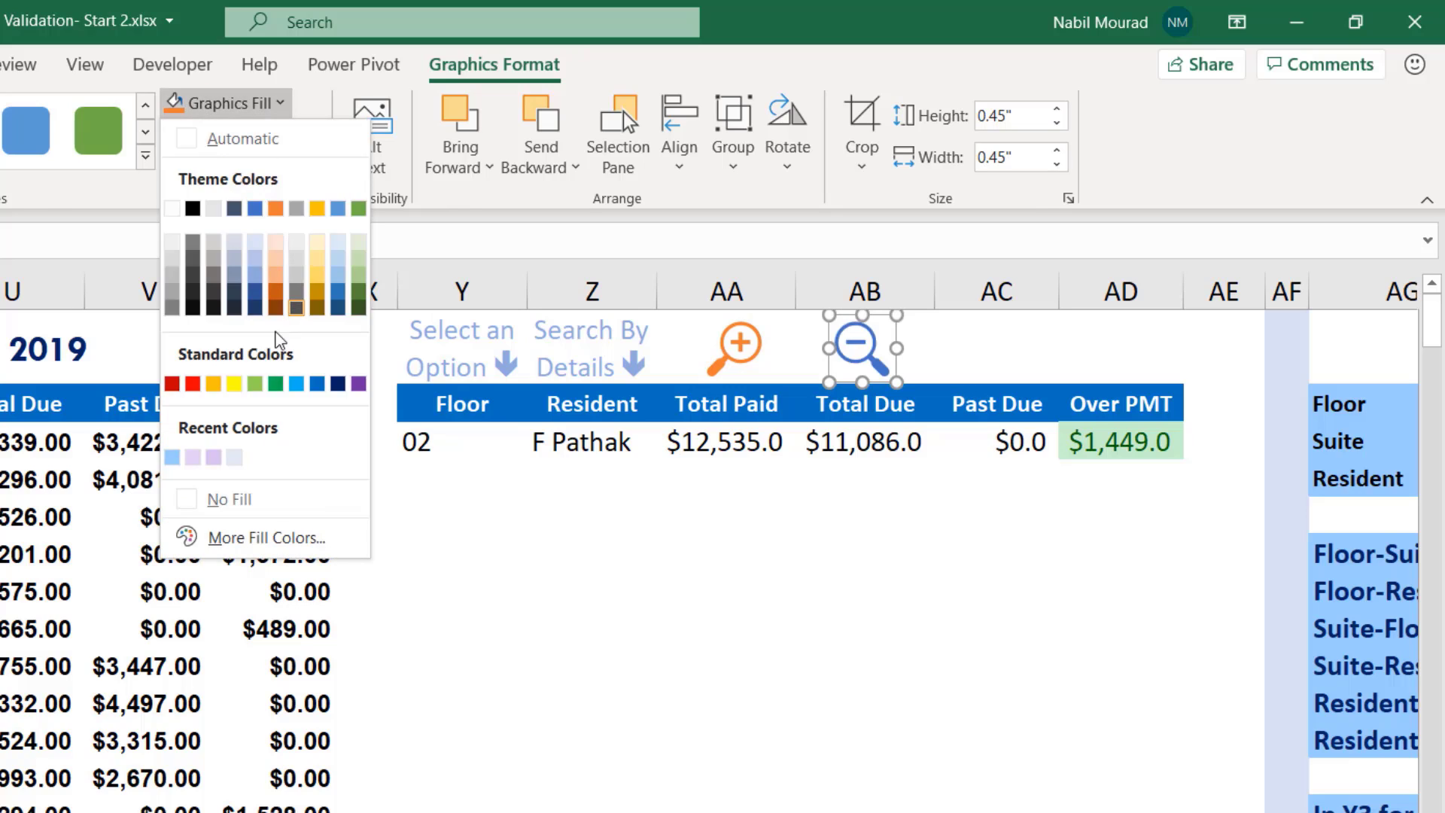
click(725, 580)
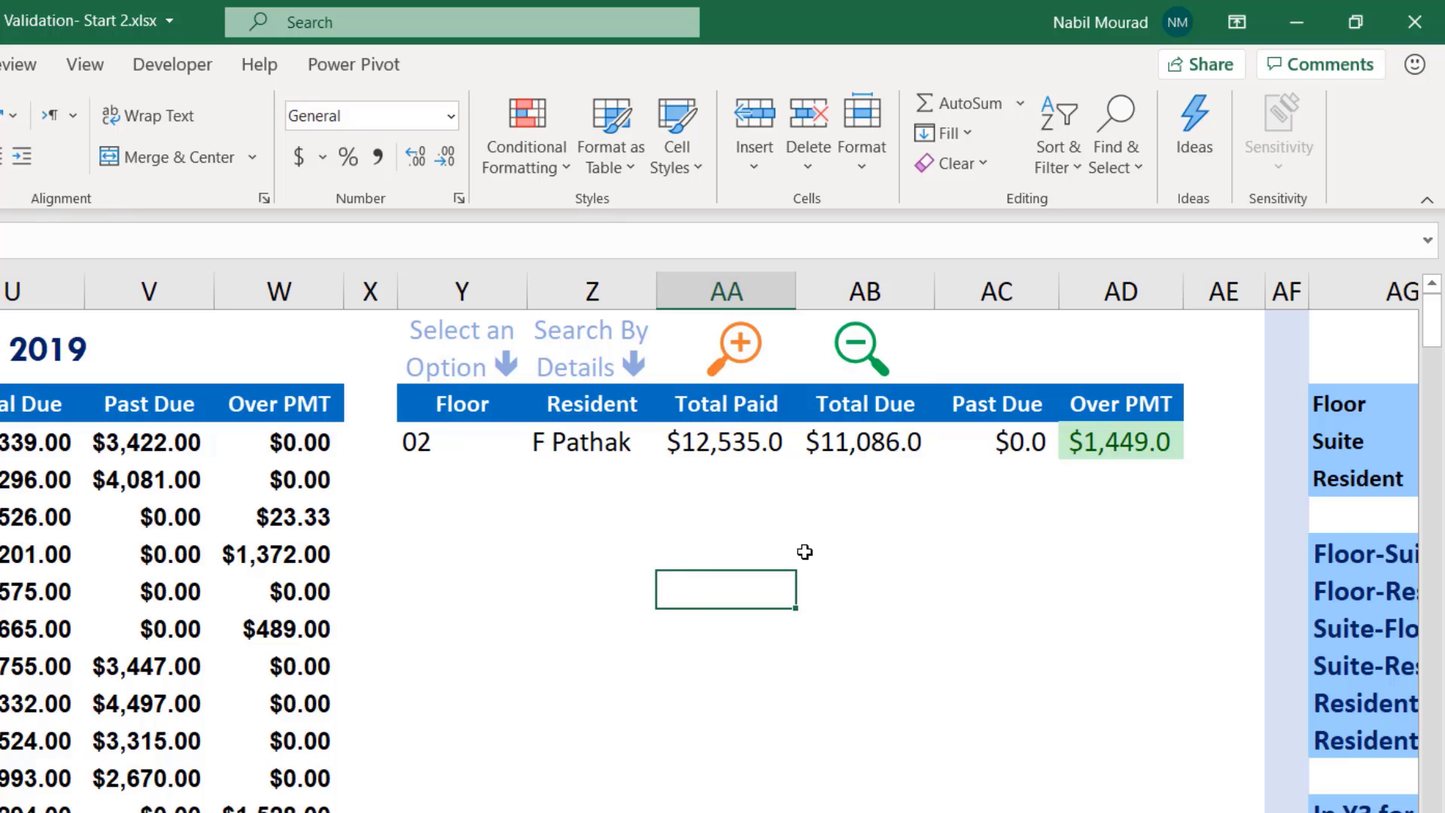
Insert a VBA module with a RangeZoom macro that selects Y1:AE3 on sheet Start, sets ActiveWindow.Zoom to True and selects Y1
key(alt+F11)
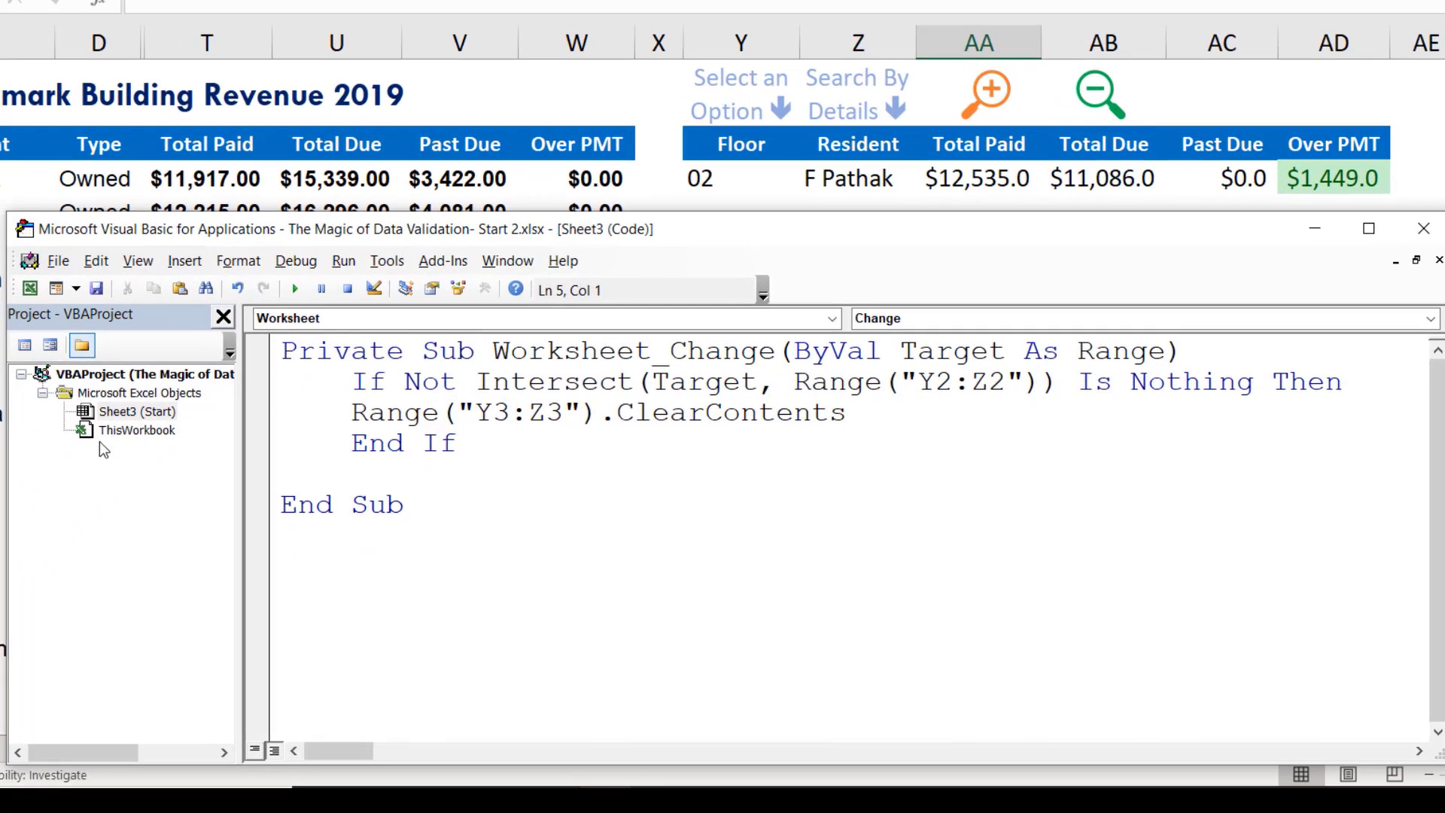
click(180, 264)
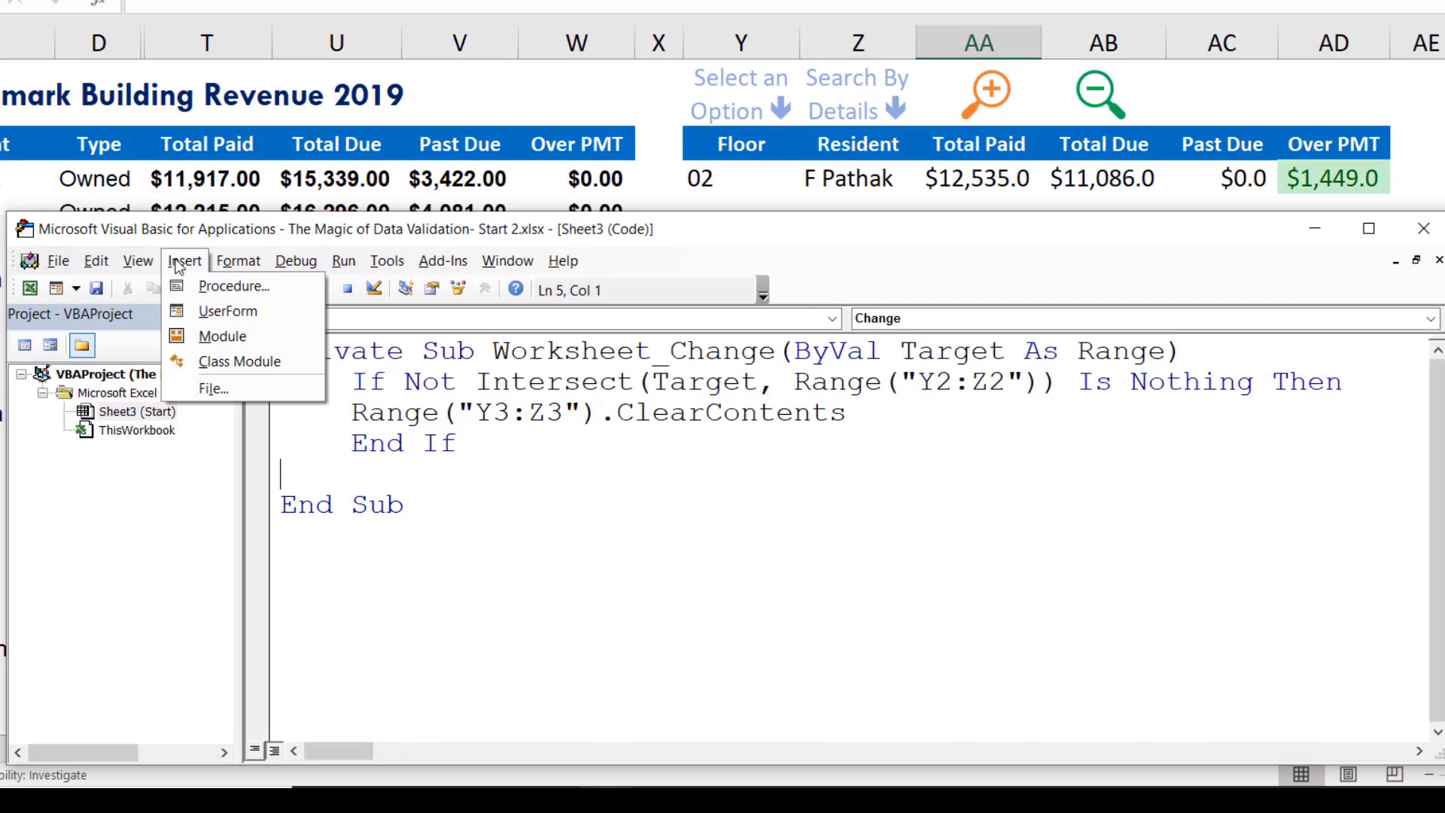
click(230, 336)
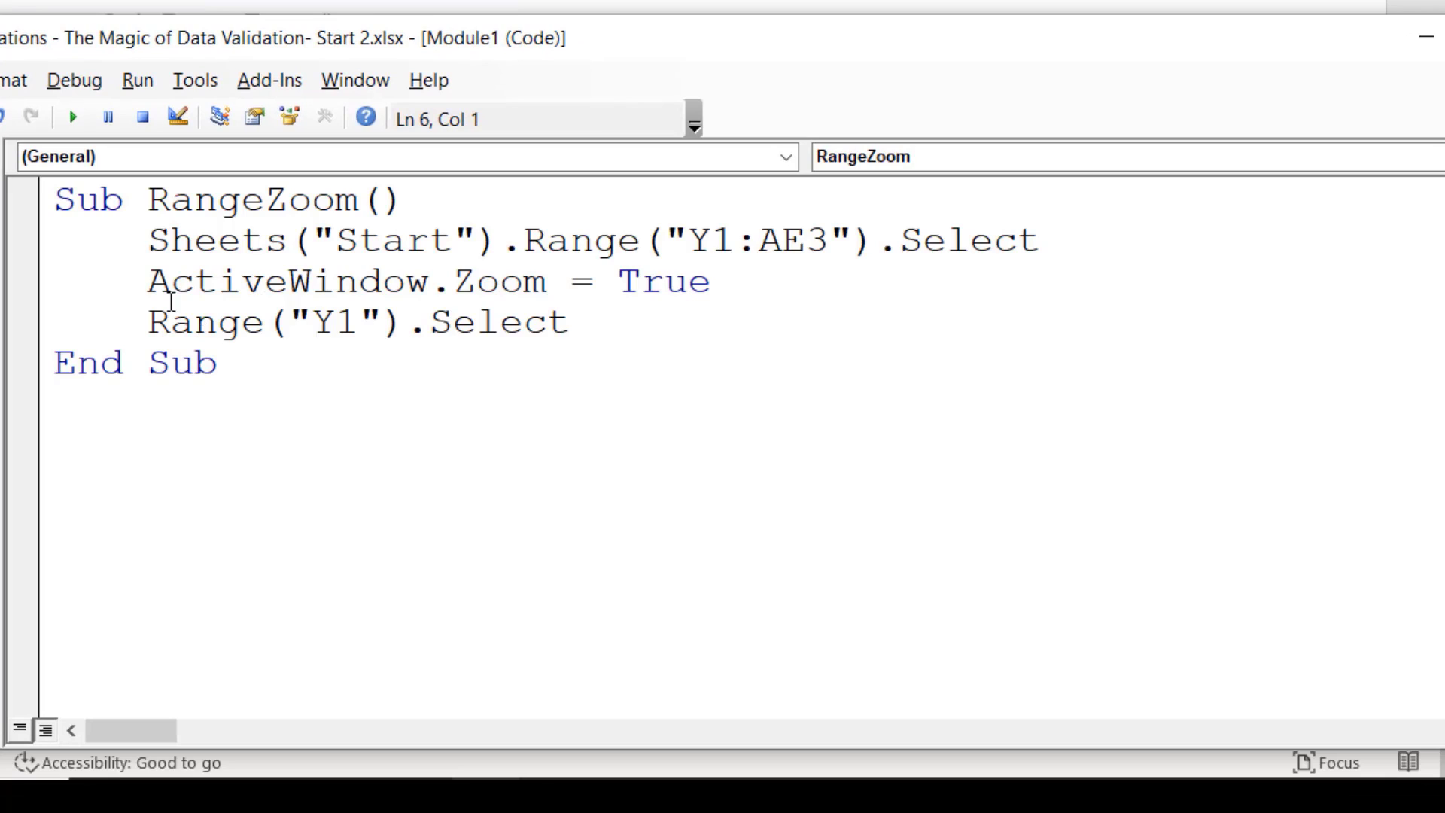
Start a second procedure named Unzoom below RangeZoom, with empty lines for its body
key(F8)
key(F8)
key(Return)
text(sub )
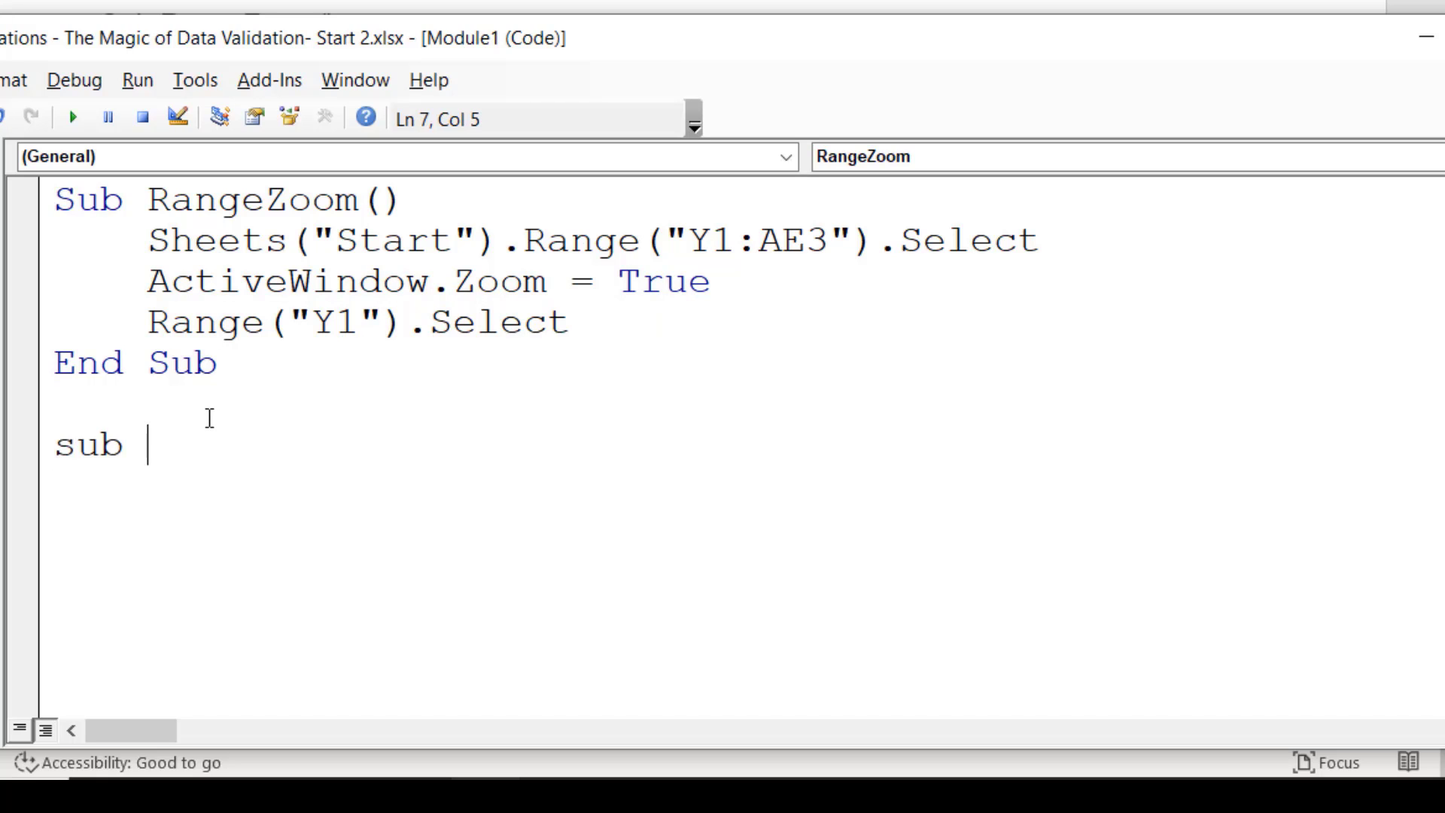
text(Unzoom)
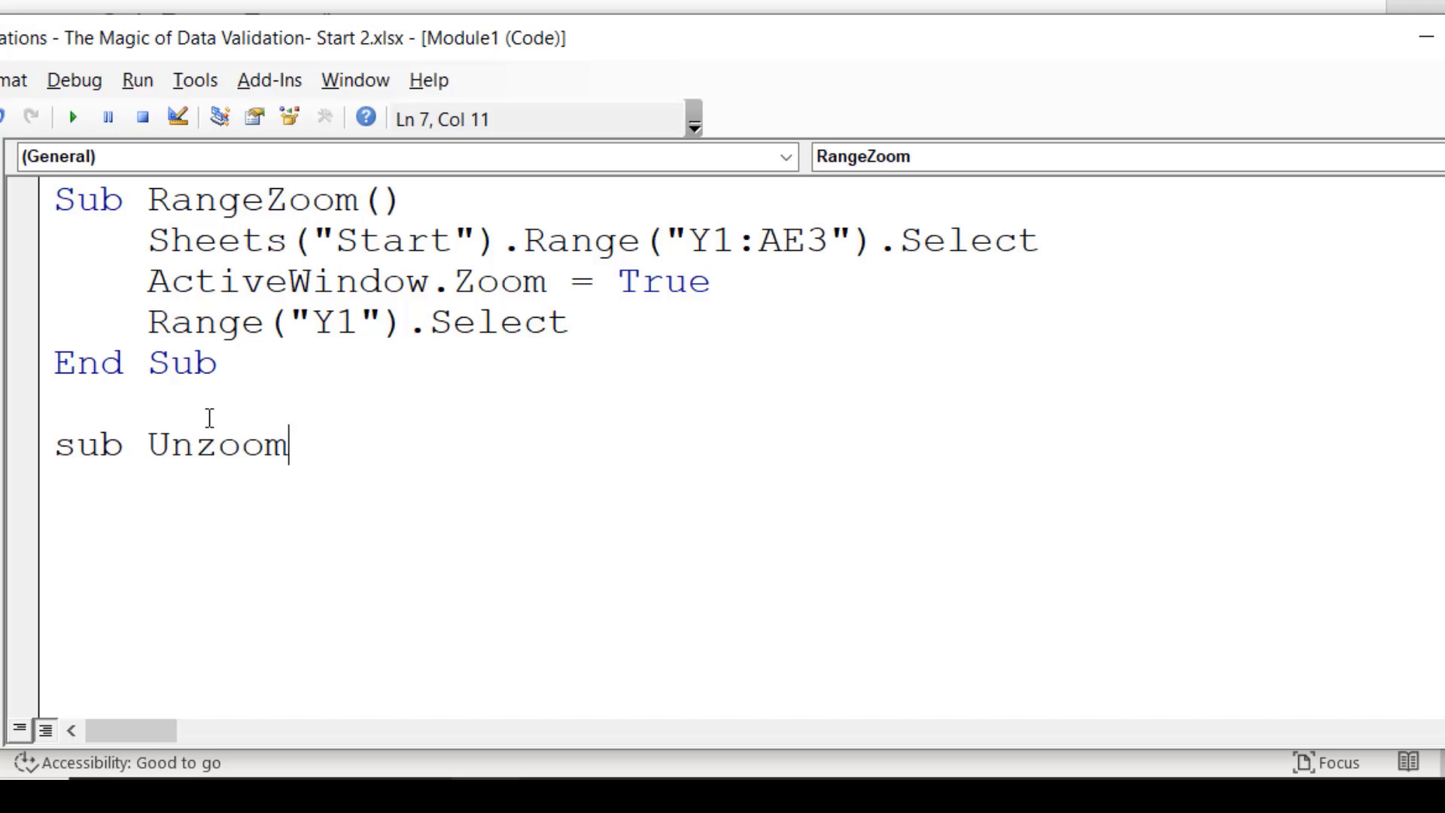
key(Return)
key(Return)
key(Return)
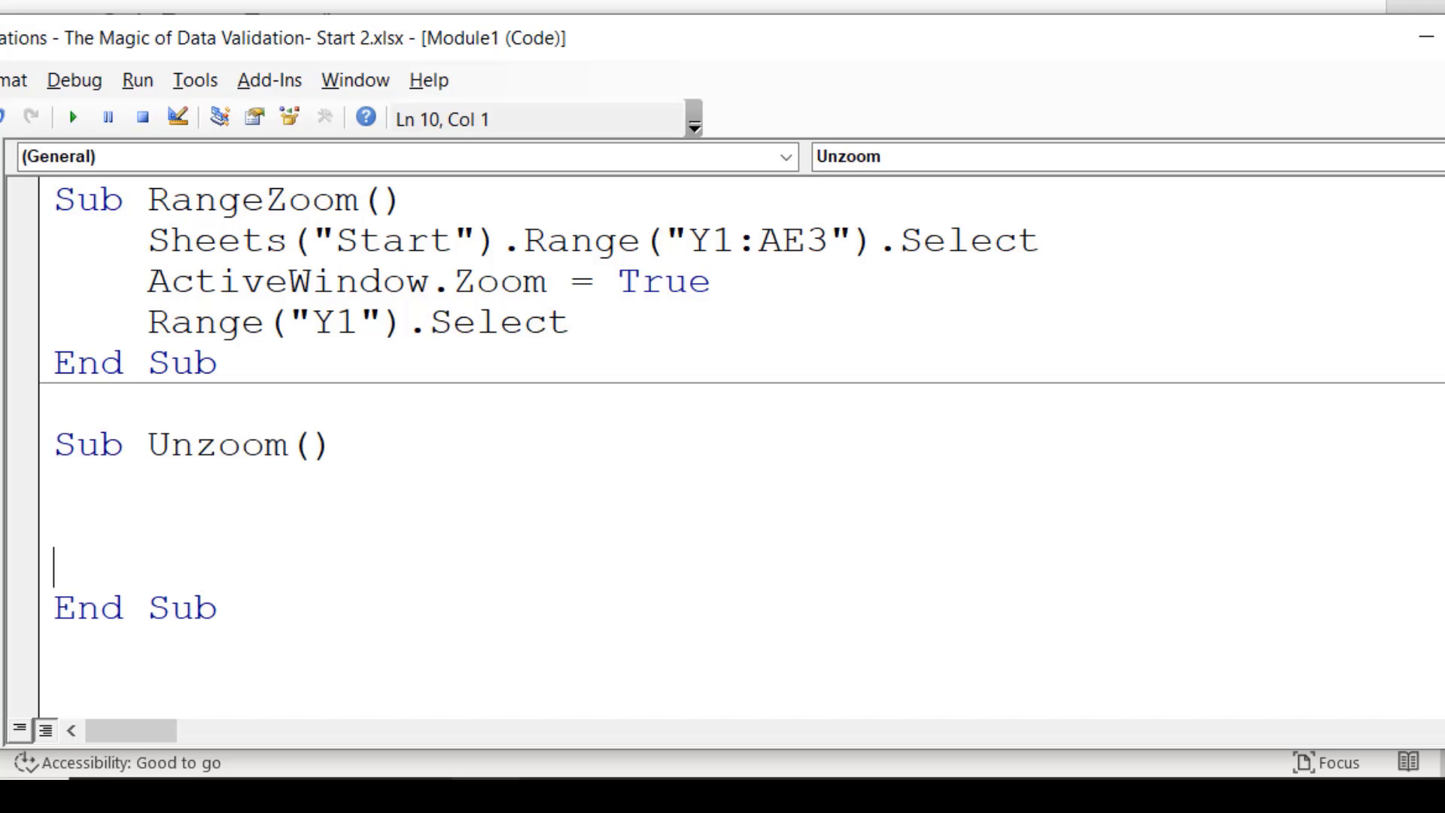
Copy the three RangeZoom code lines into Unzoom, set its ActiveWindow.Zoom to False and close the VBA editor
click(148, 239)
drag(194, 239, 579, 321)
key(ctrl+c)
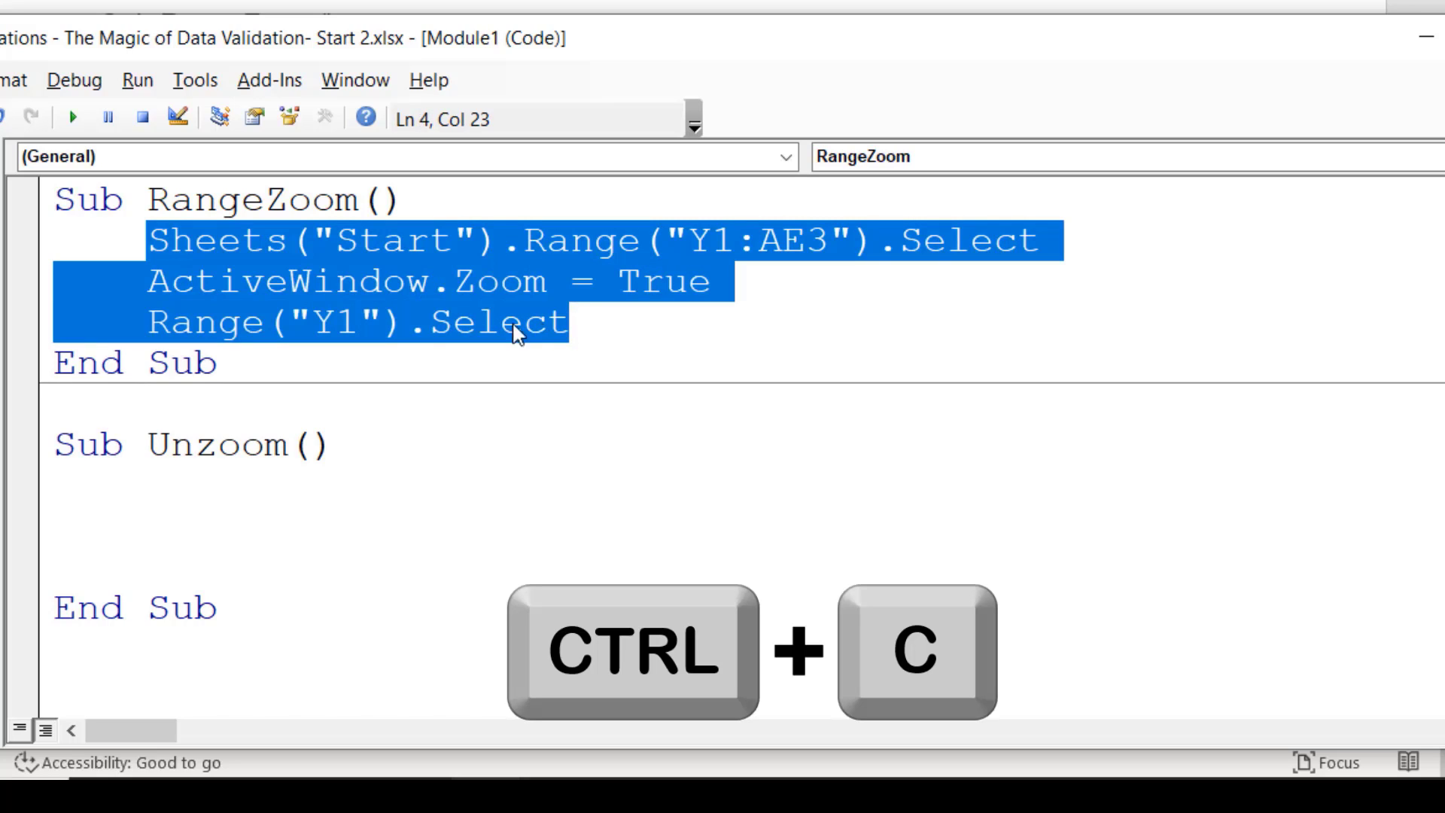
click(89, 486)
key(ctrl+v)
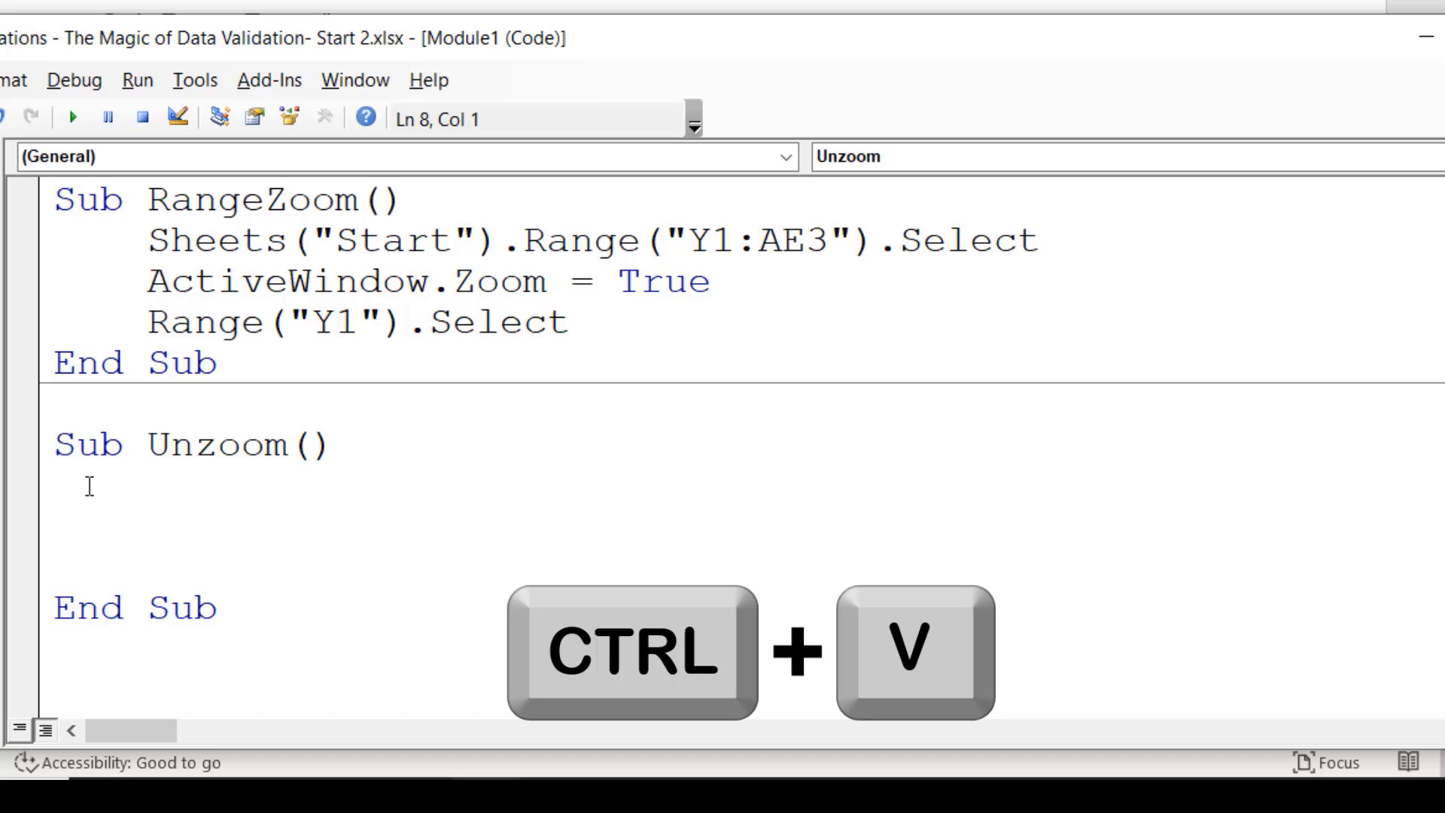
double_click(669, 525)
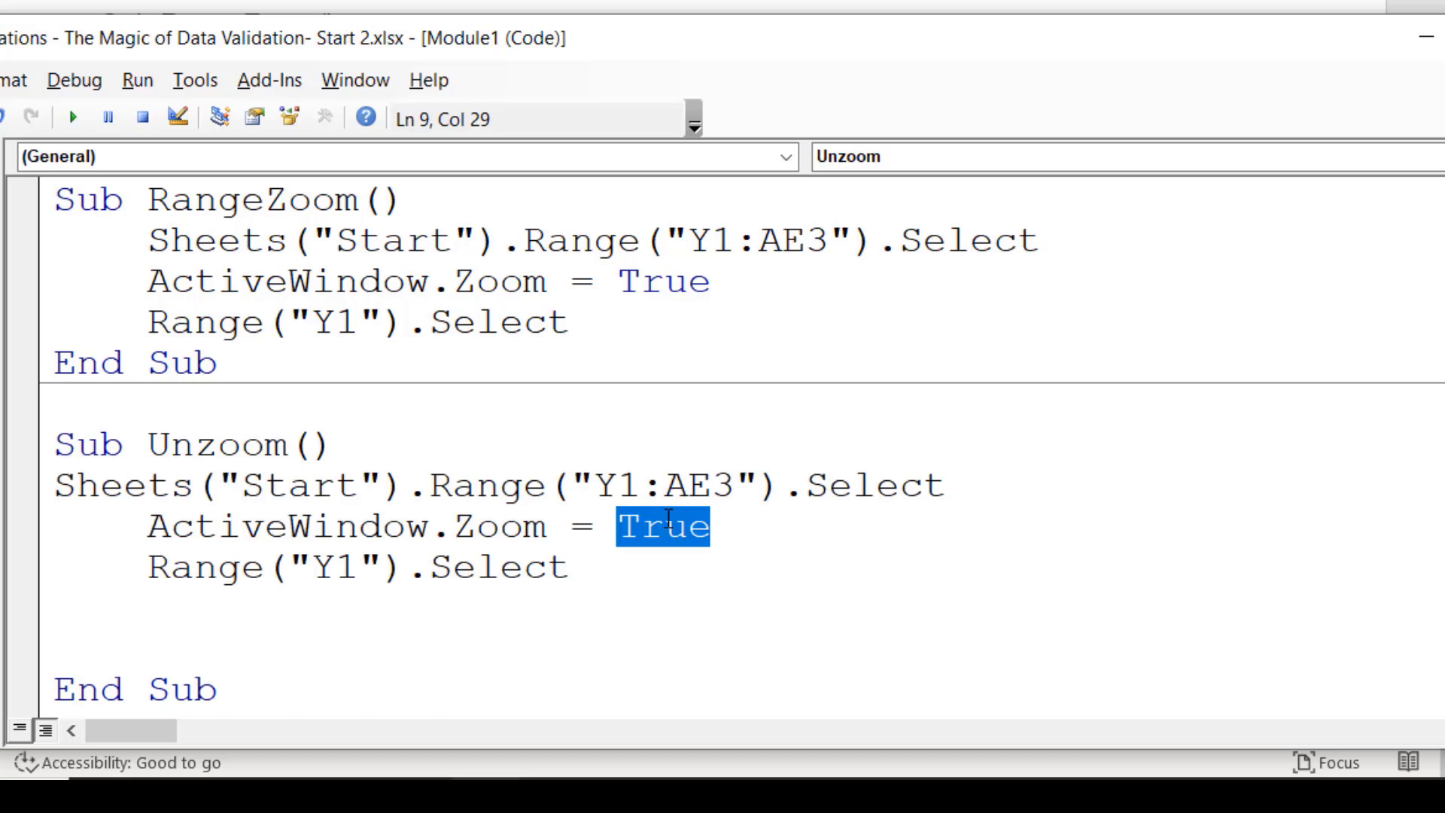
text(false)
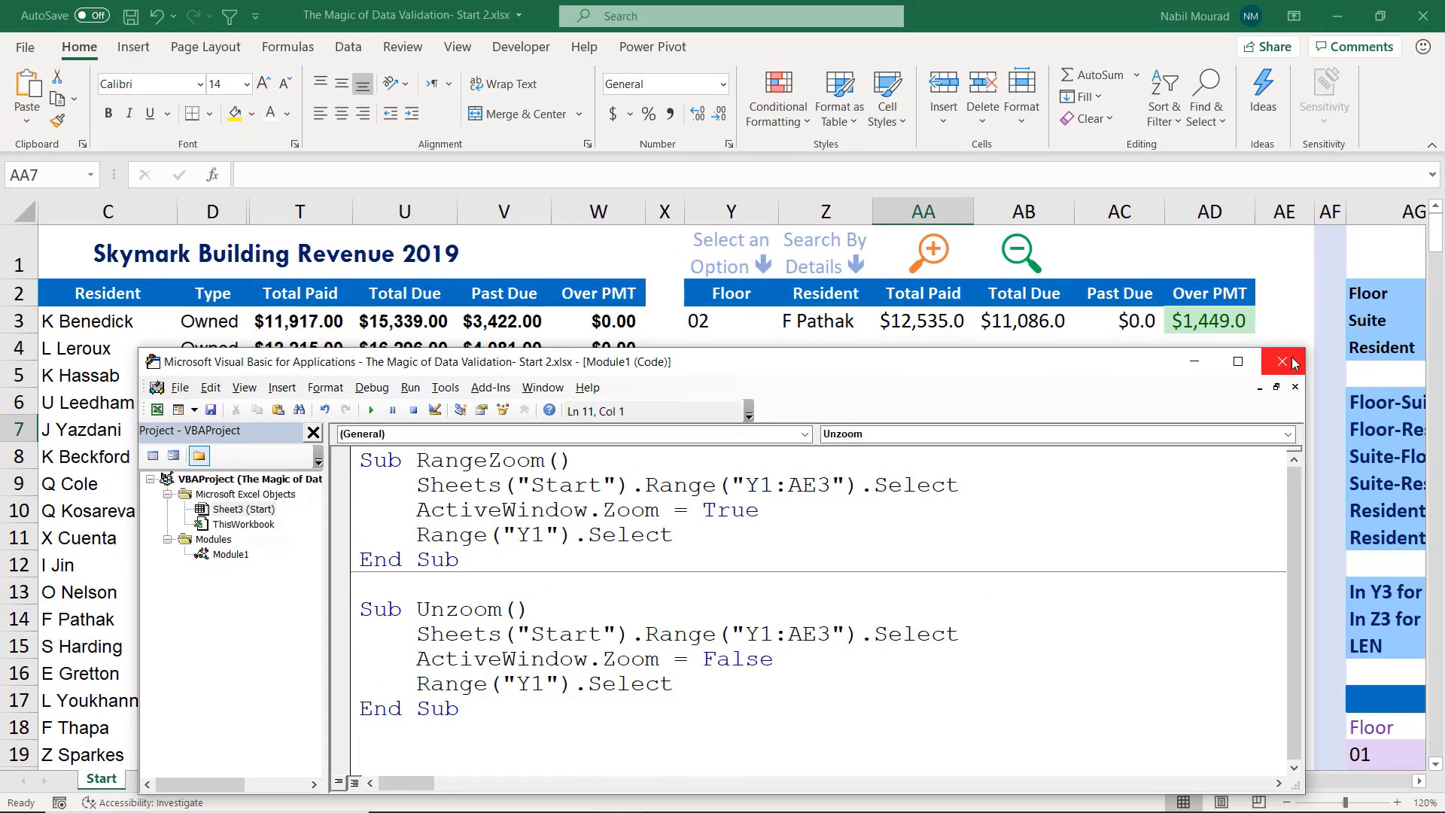
click(1282, 362)
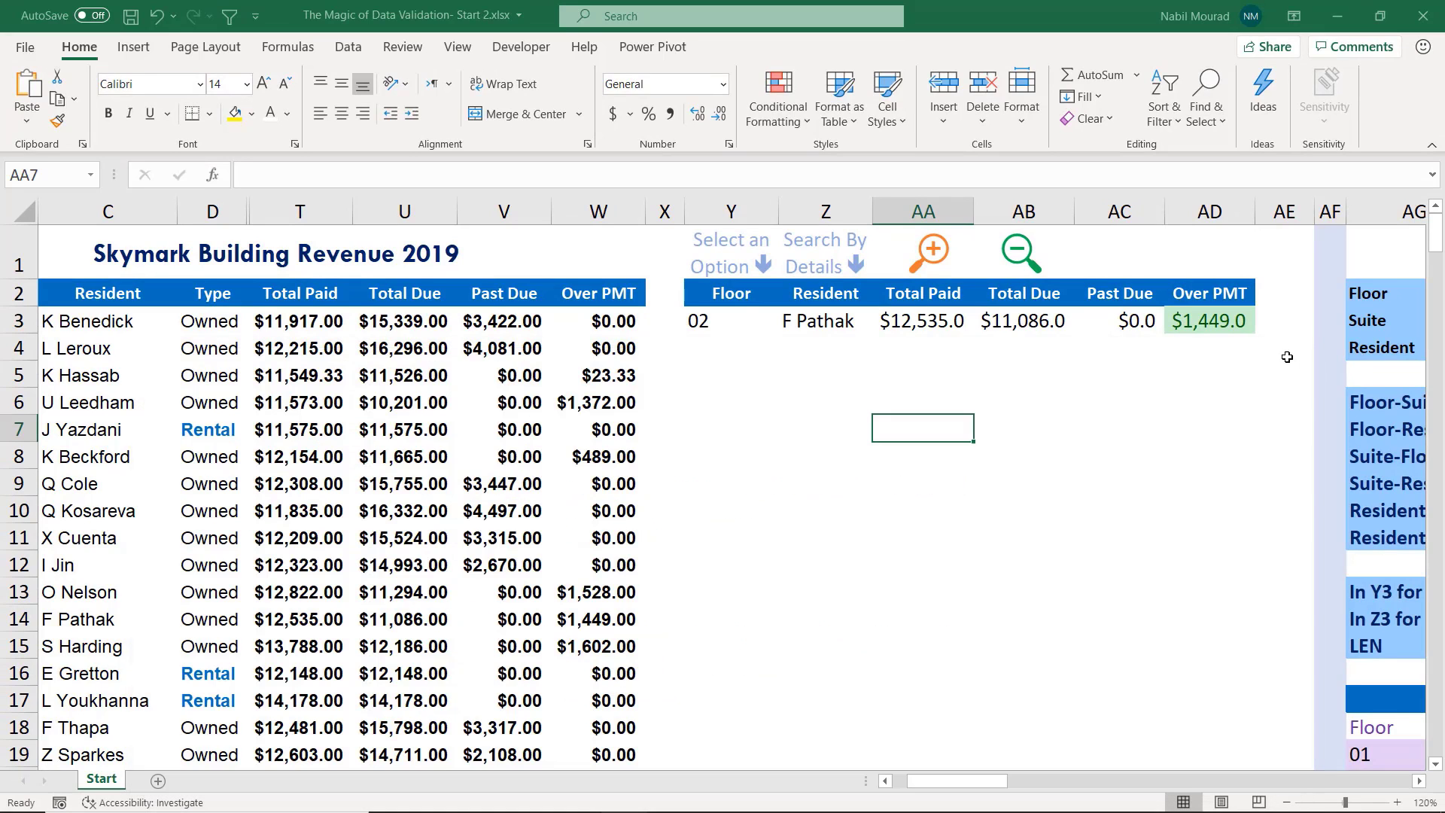
Assign the RangeZoom macro to the orange plus magnifying glass above Total Paid
click(935, 248)
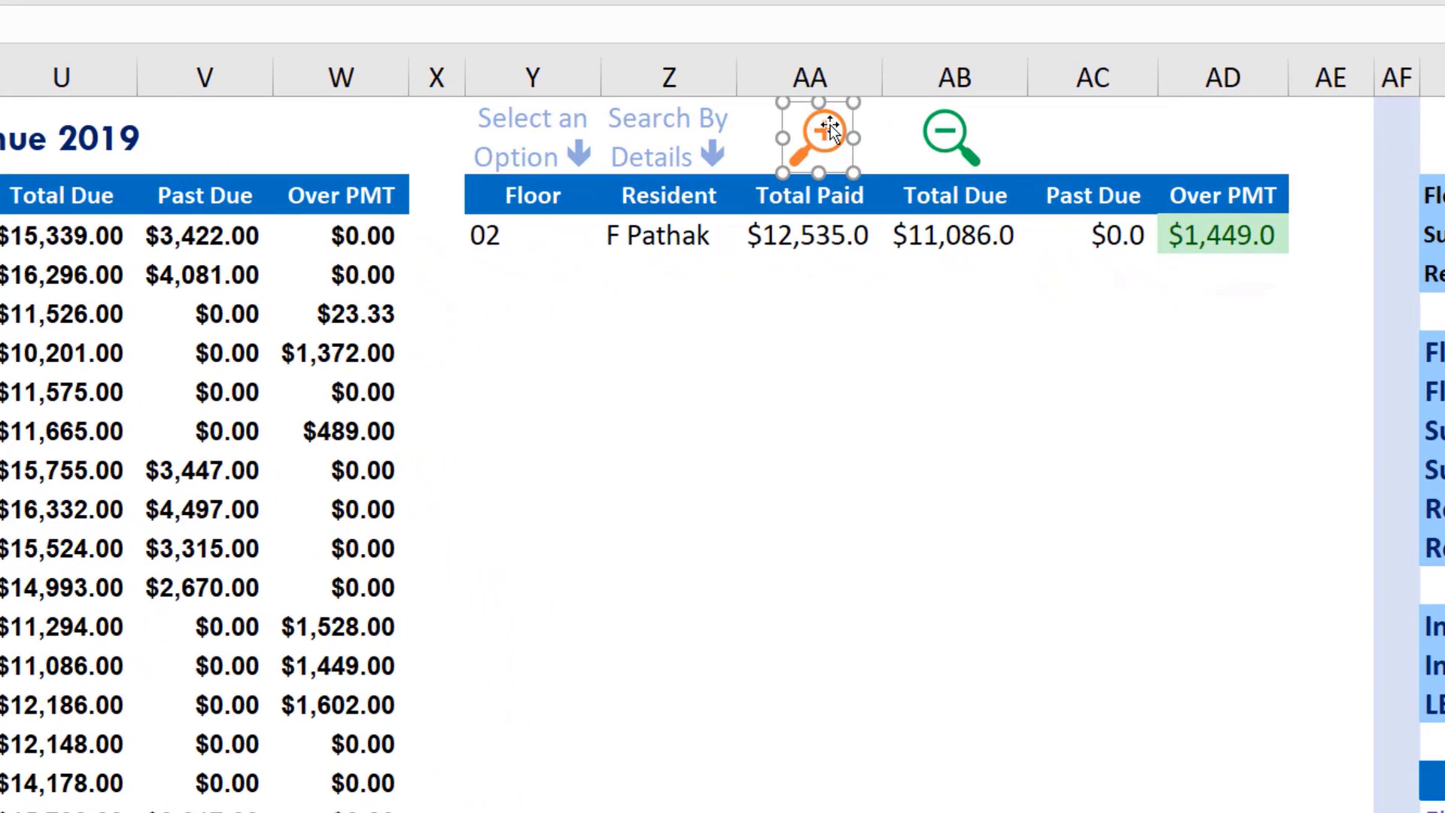
right_click(830, 128)
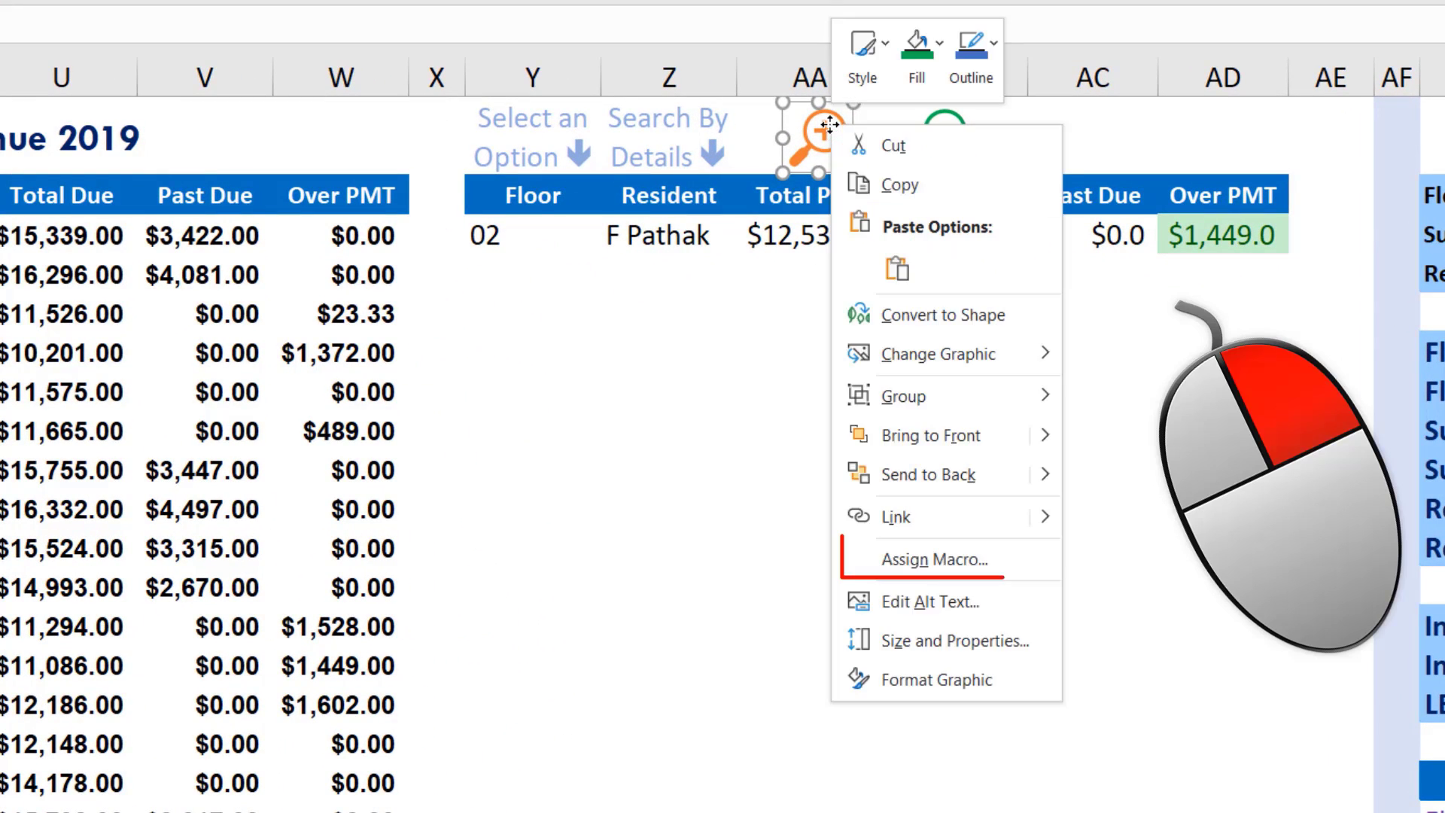
click(996, 556)
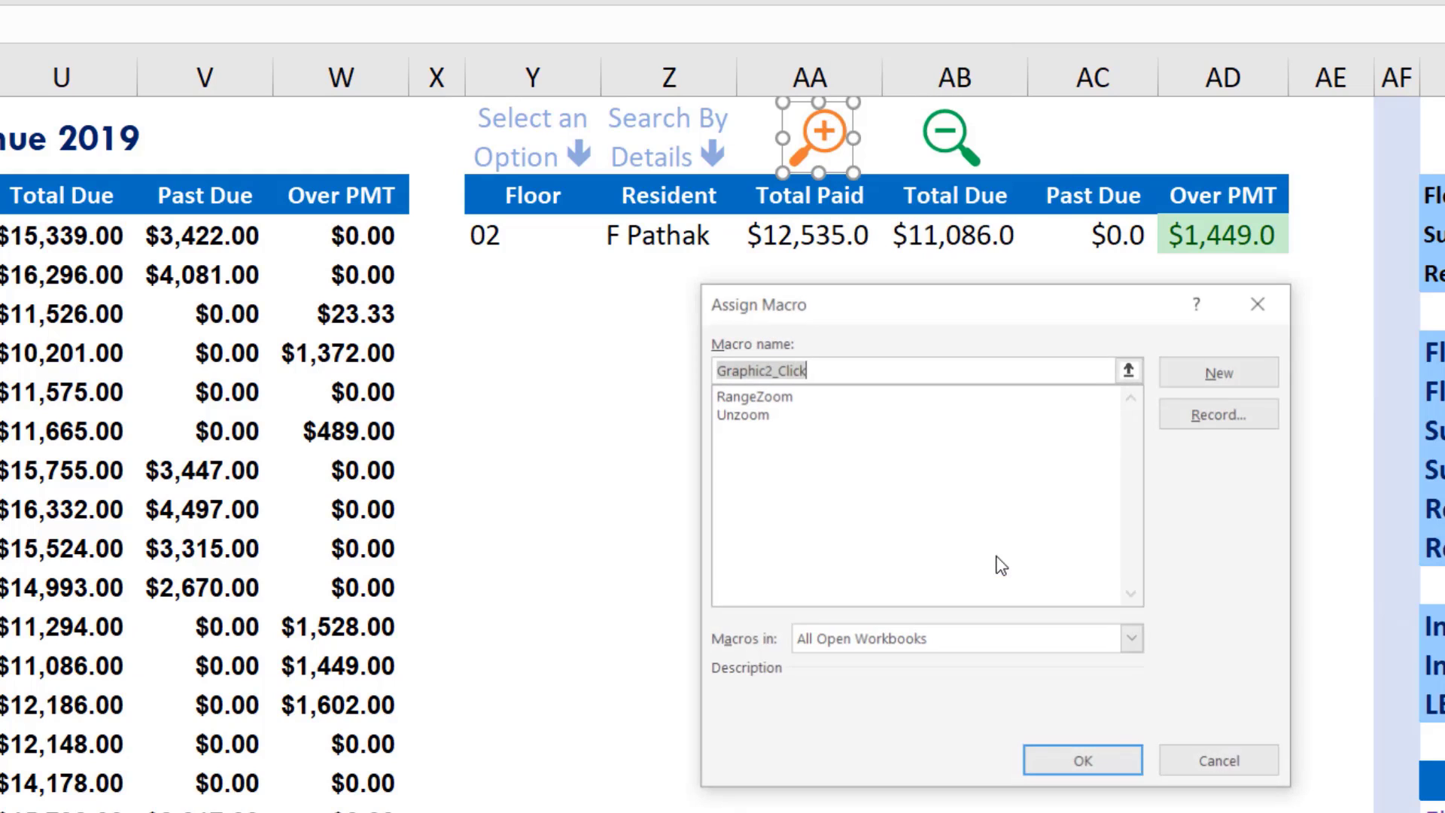
click(777, 392)
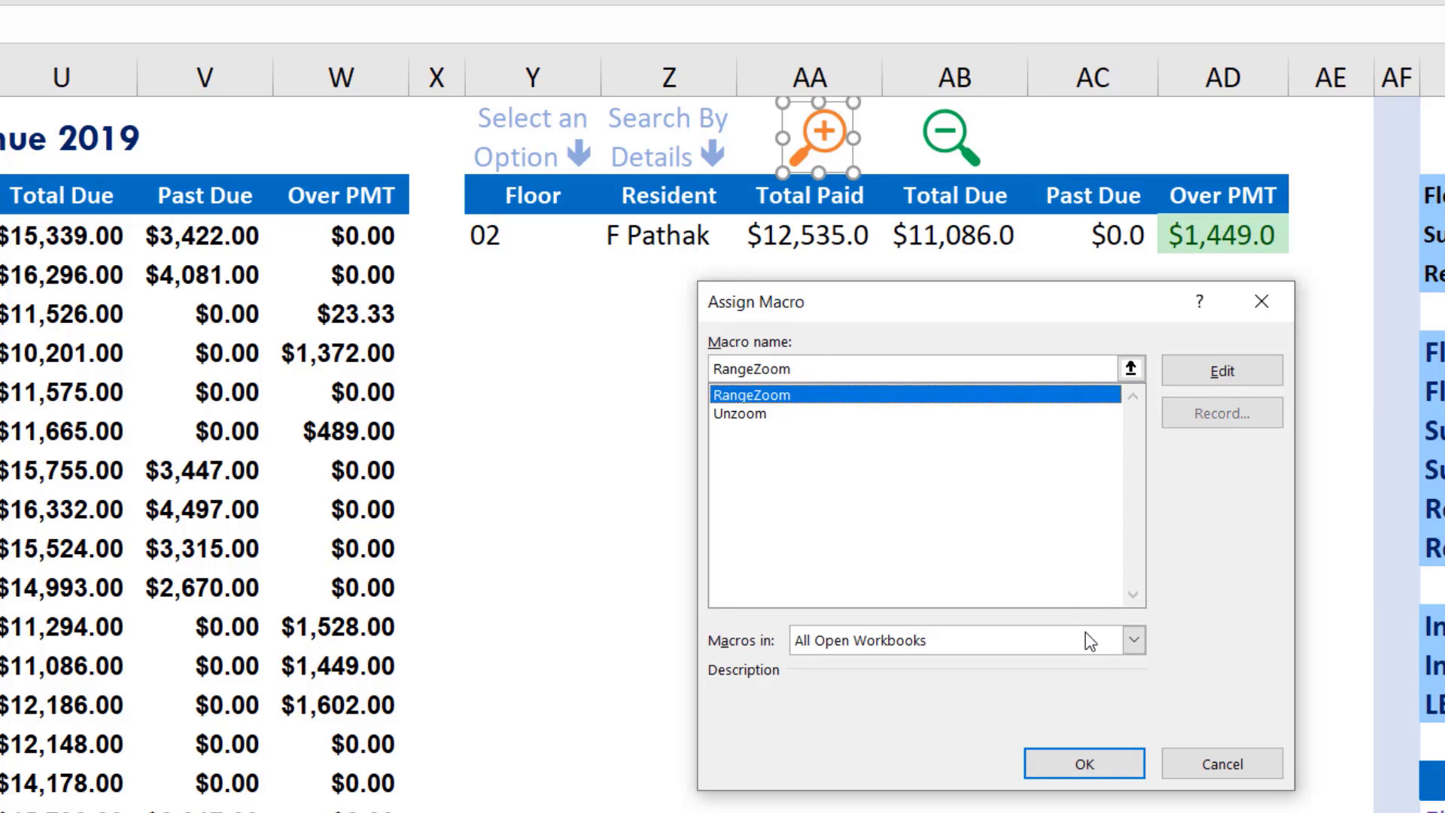
click(1088, 765)
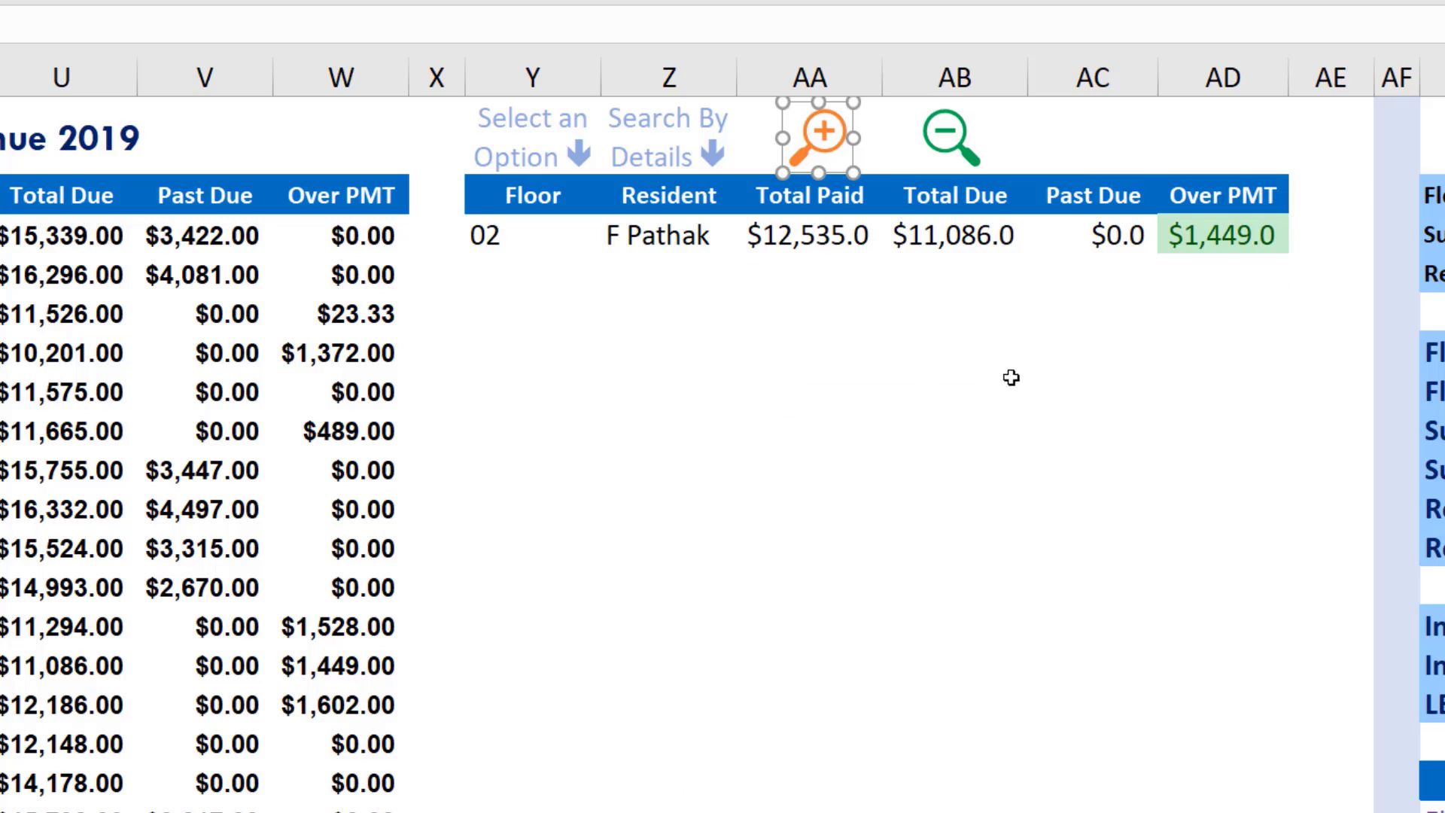
Assign the Unzoom macro to the green minus magnifying glass above Total Due and deselect the icon
right_click(955, 124)
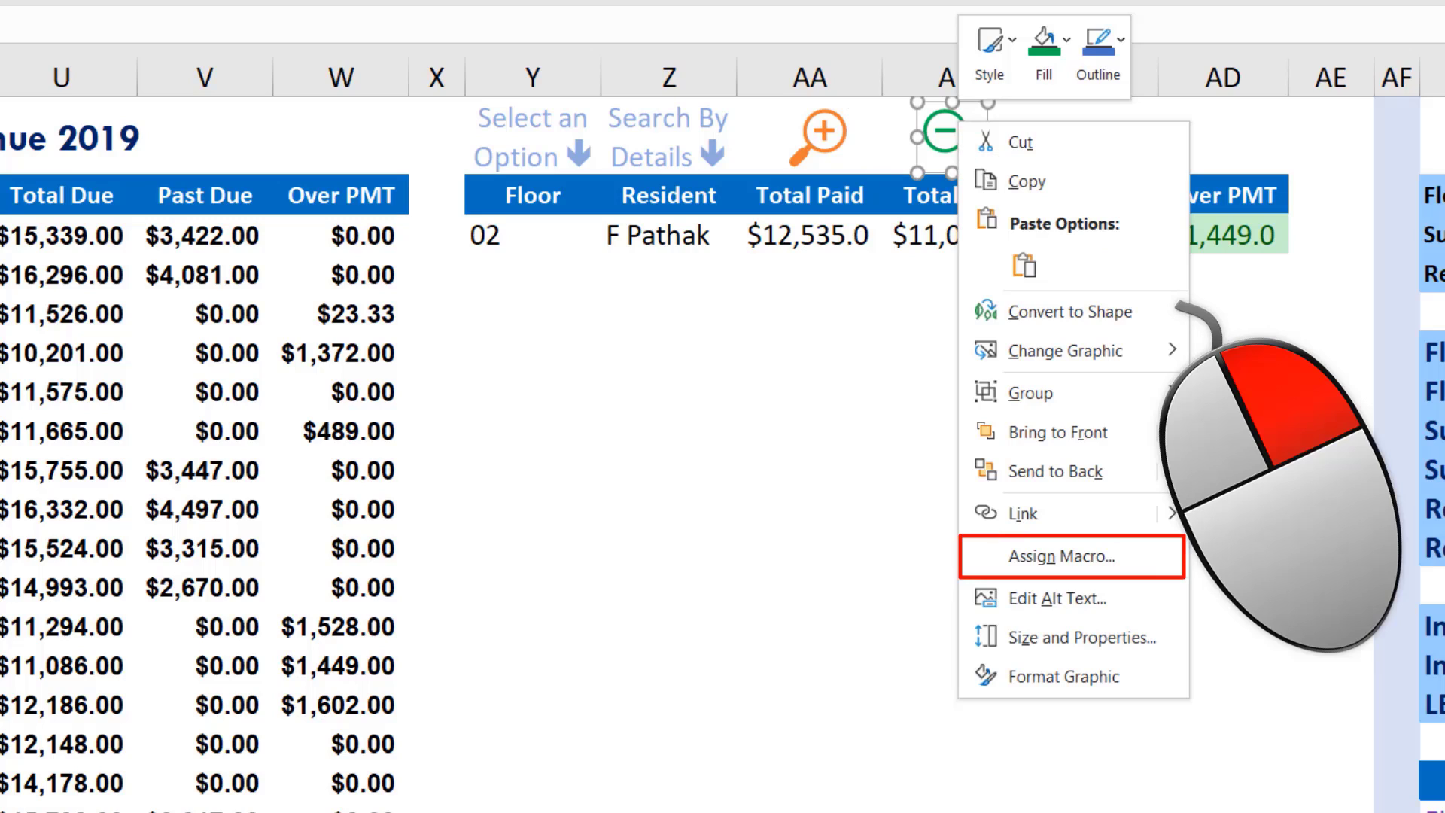
click(1090, 554)
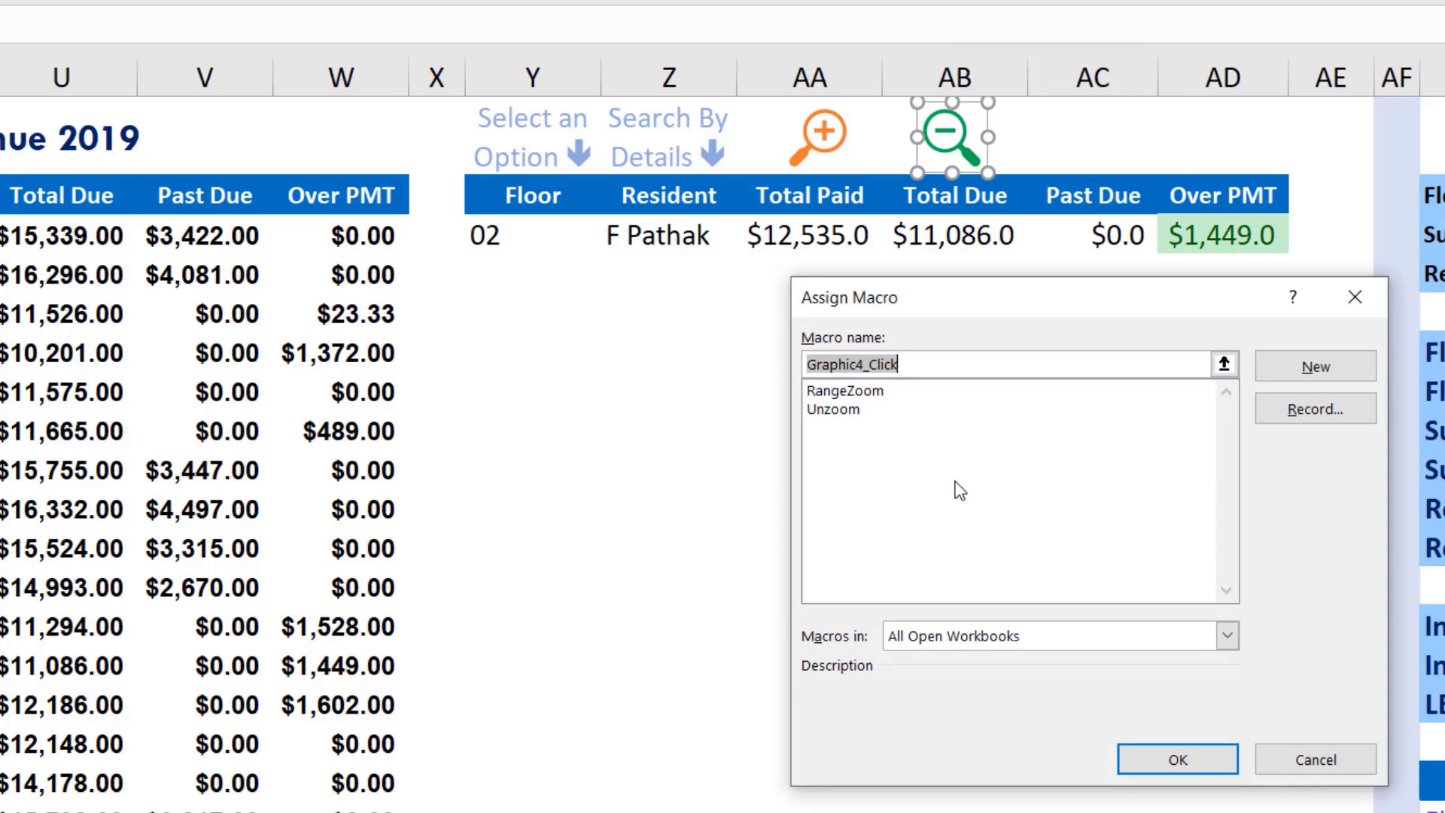
click(834, 409)
click(1181, 759)
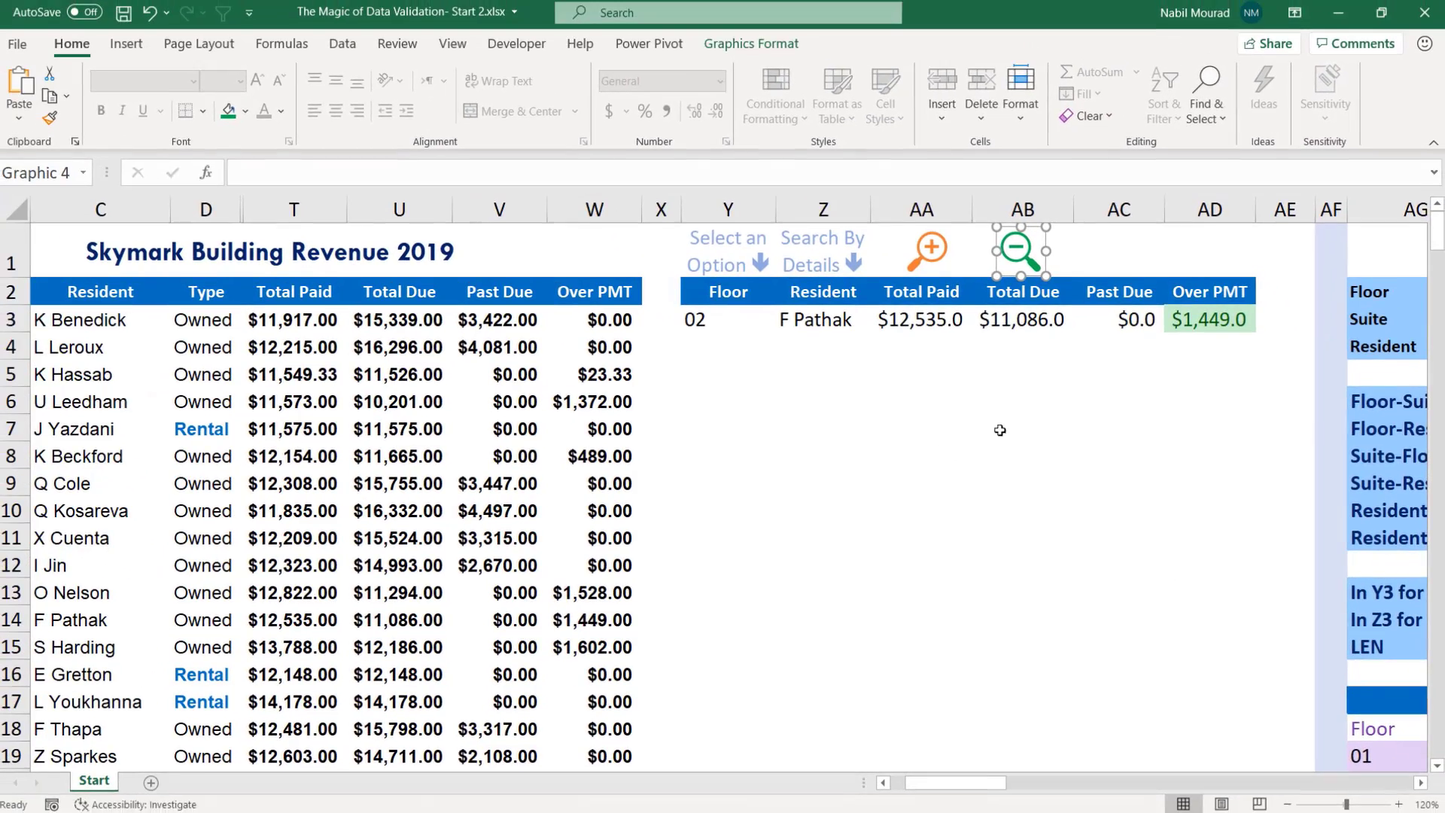
click(1284, 371)
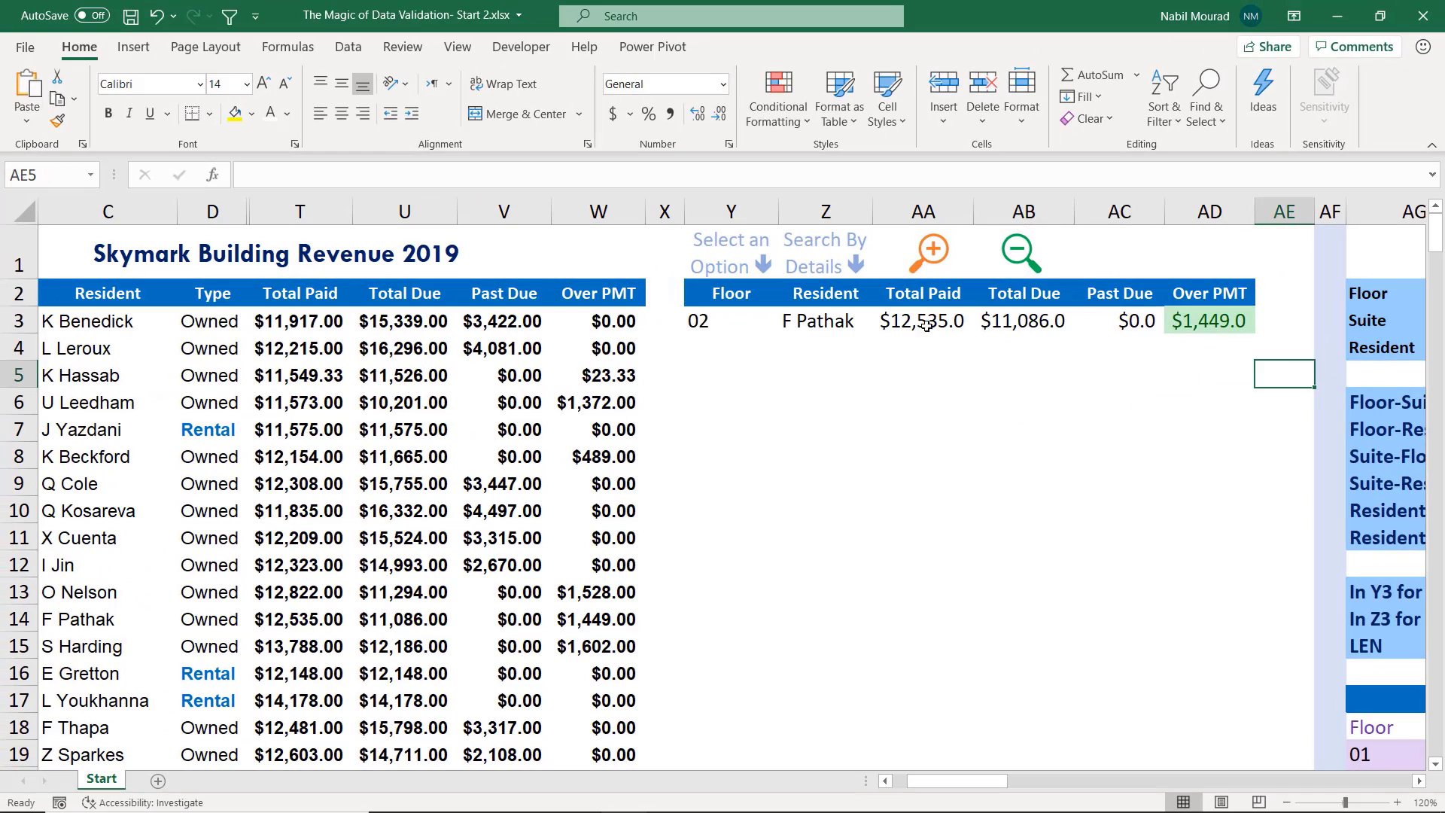
Test the magnifying glass icons by zooming the search area in, out and in again
click(932, 252)
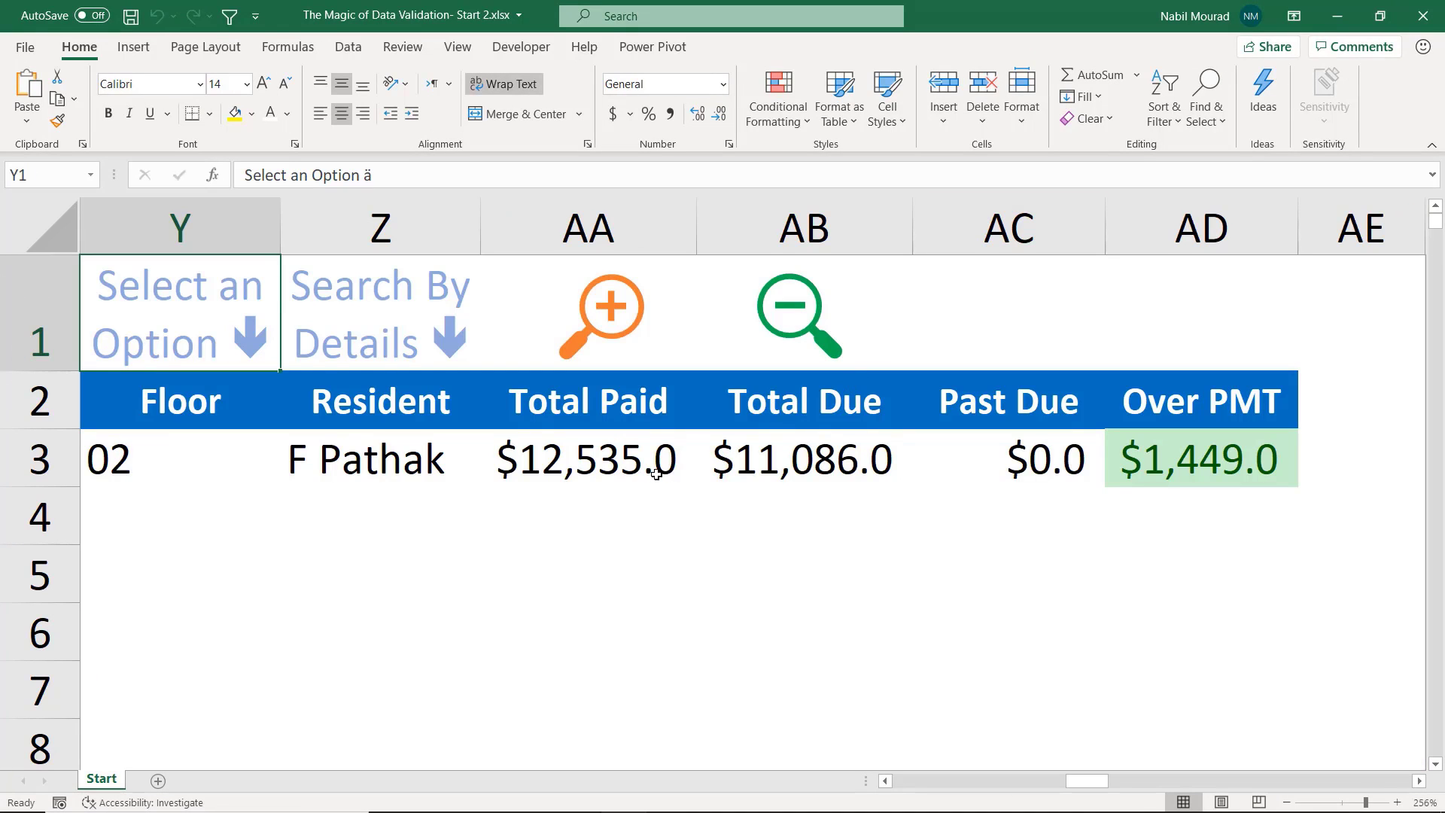
click(791, 319)
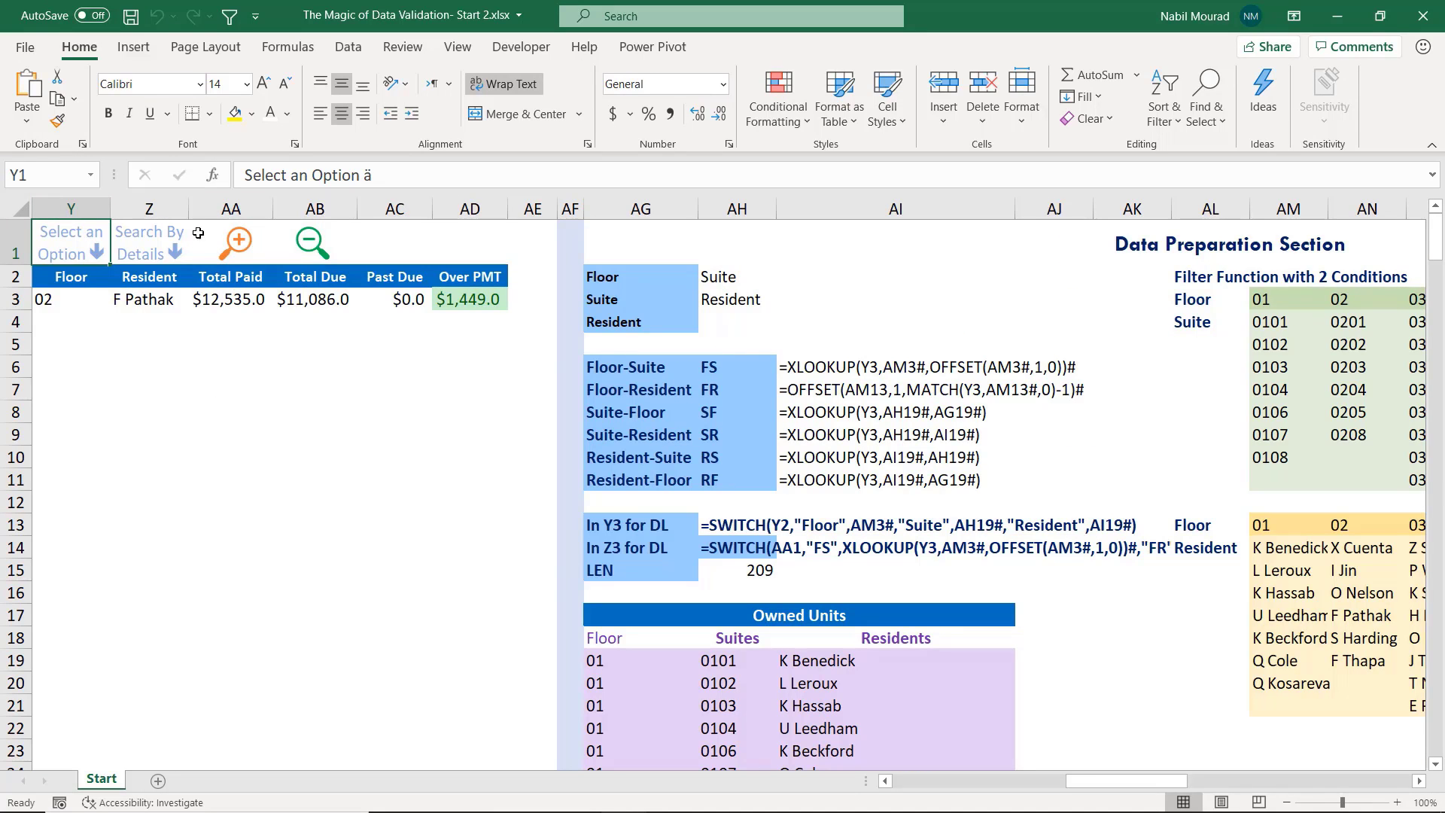
click(235, 242)
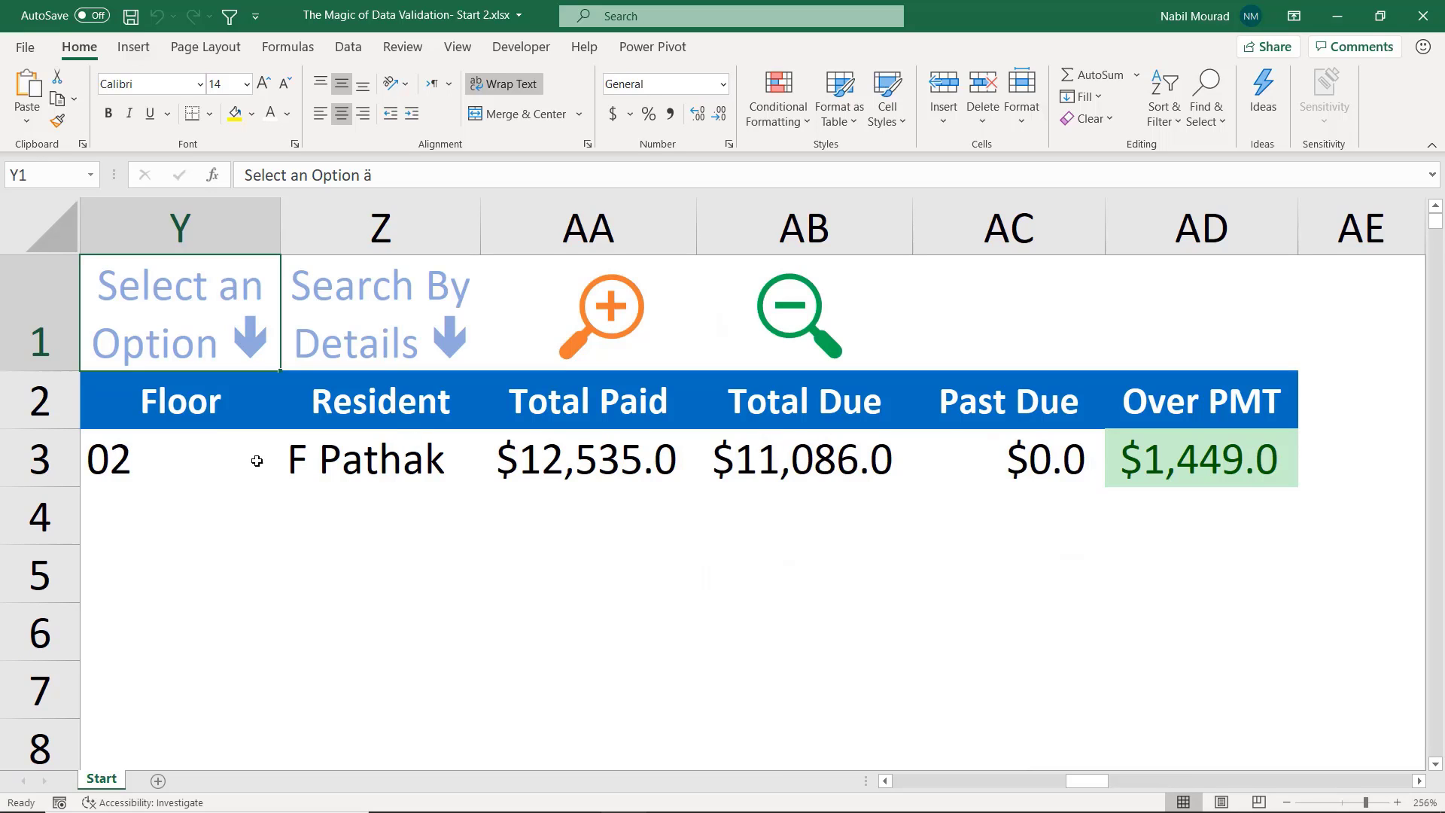
Keep Floor as the search option in Y2 and set the search detail in Z2 to Suite
click(211, 407)
key(alt+Down)
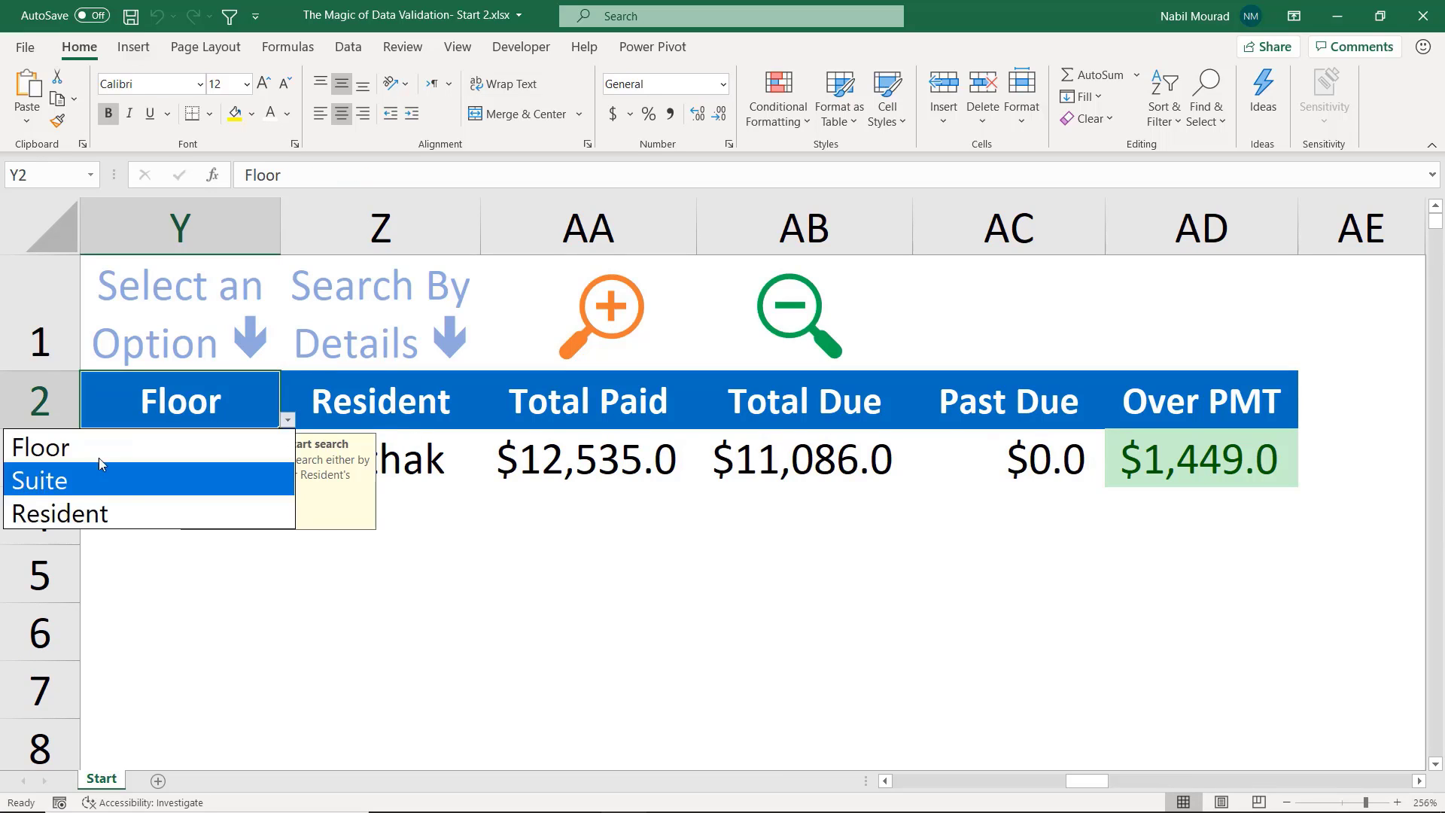
click(286, 421)
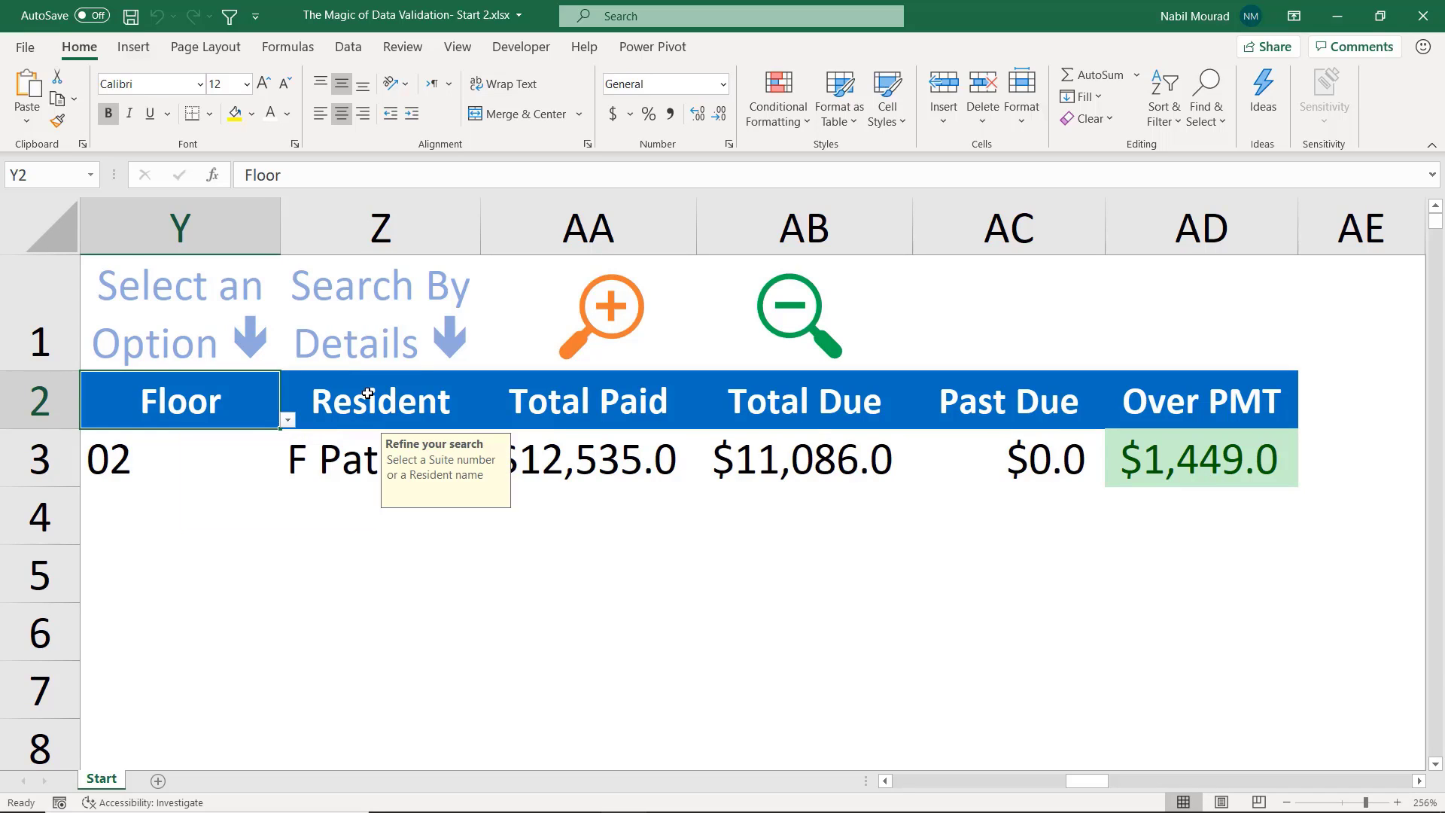
click(366, 406)
click(491, 429)
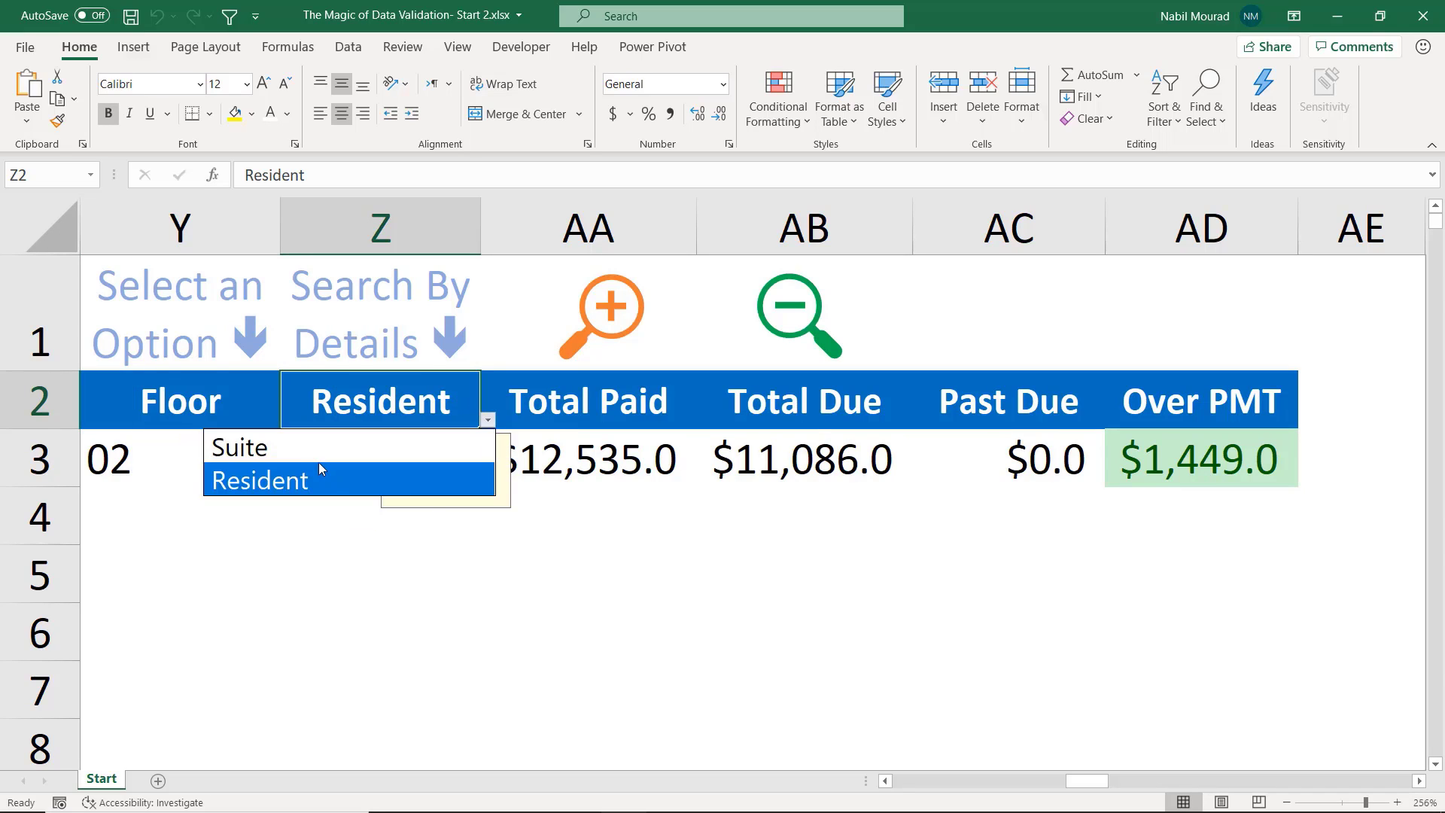
click(323, 449)
click(116, 462)
click(290, 480)
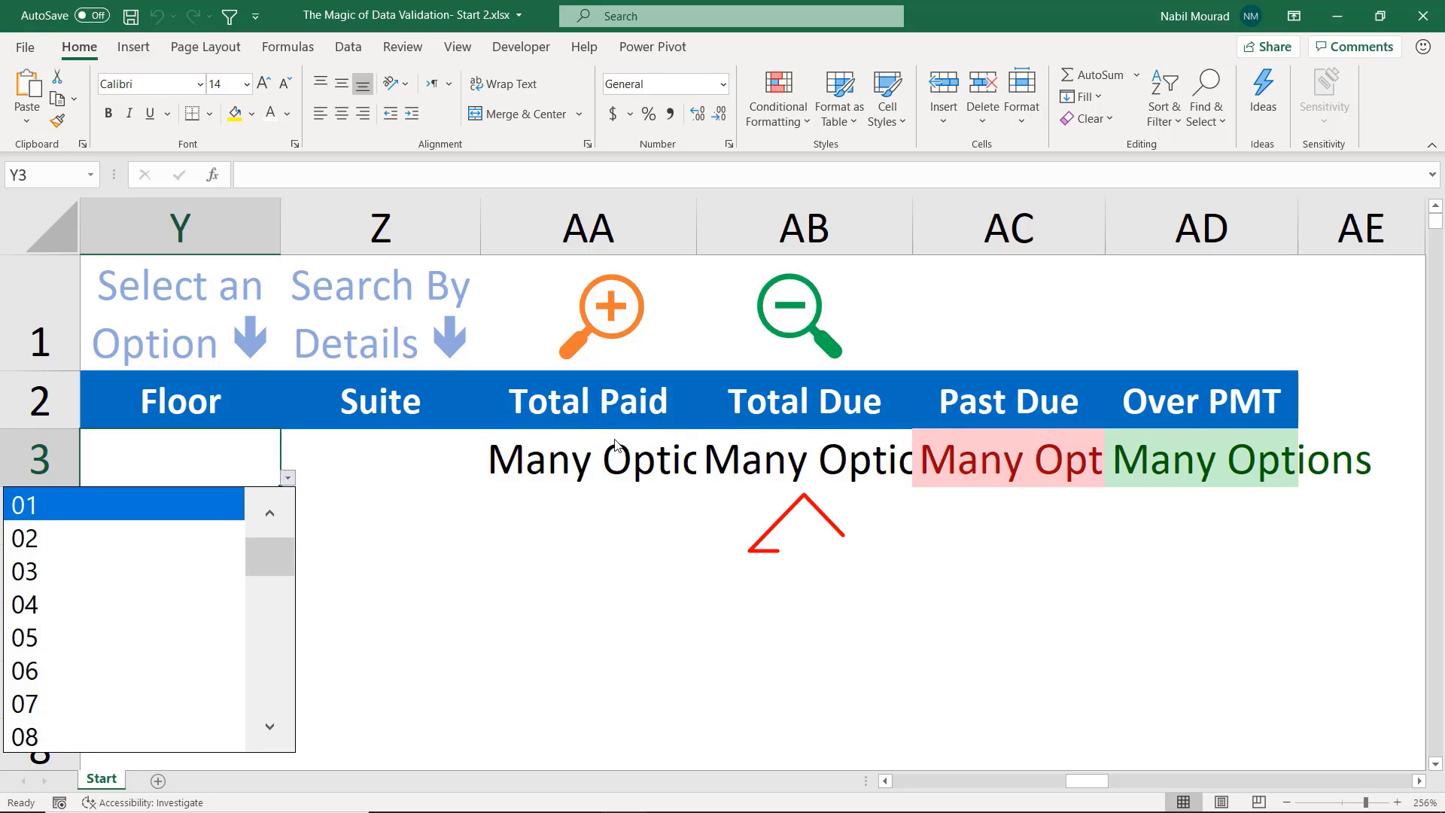
key(Escape)
Replace the "Many Options" error text in AB3's formula with an empty string and fill the formula across to AD3
click(777, 456)
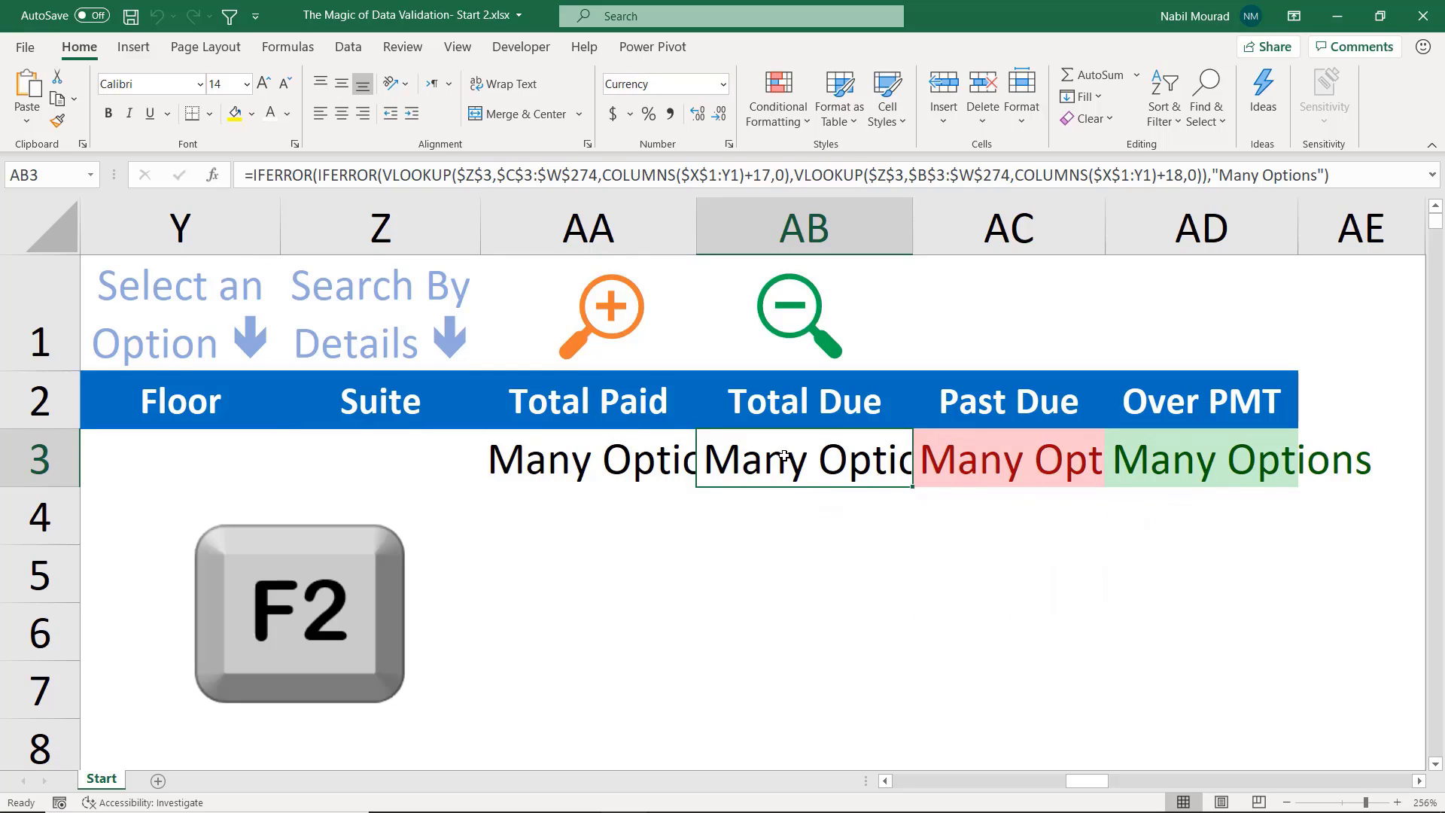
key(F2)
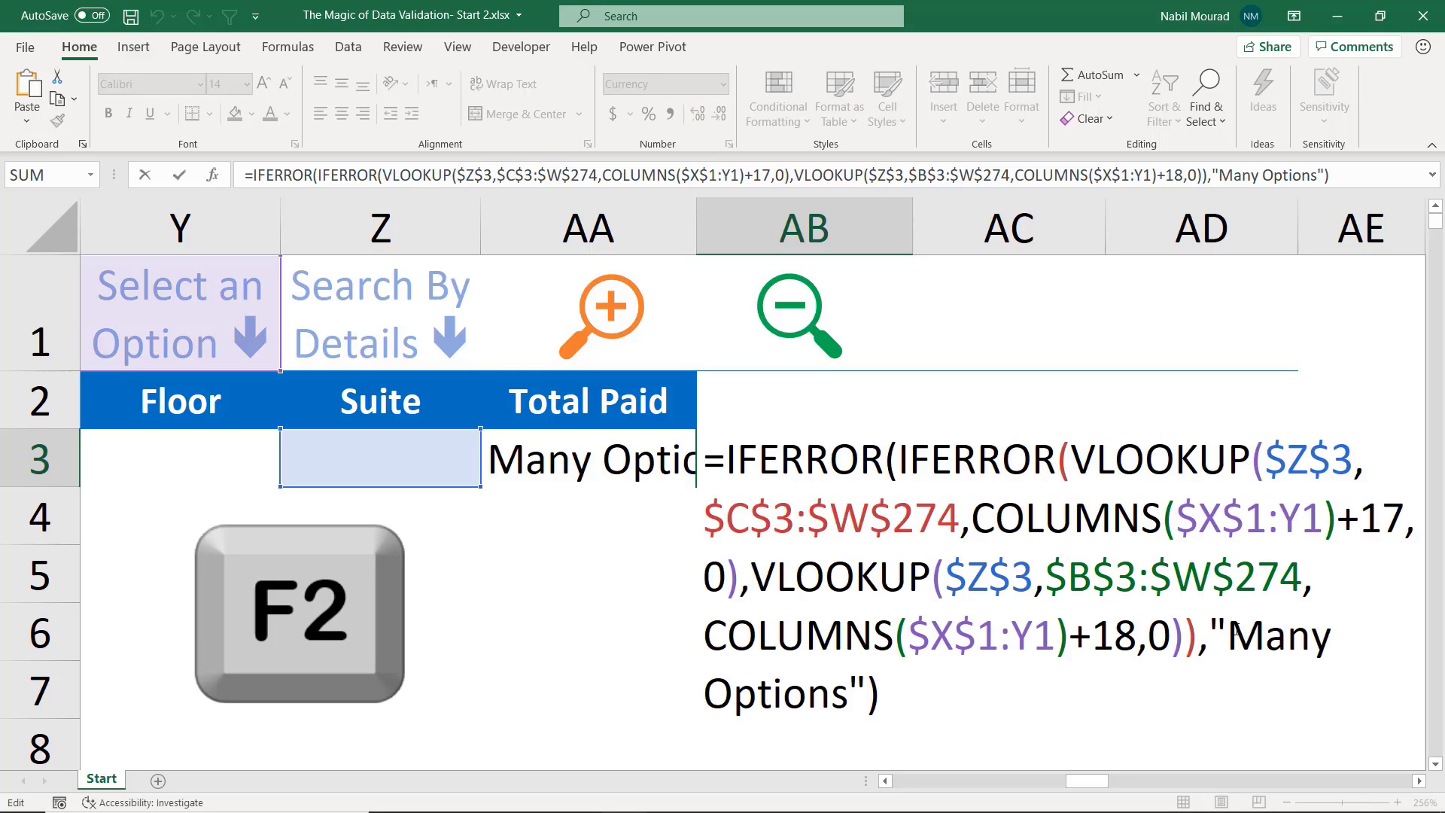
drag(1228, 636, 845, 693)
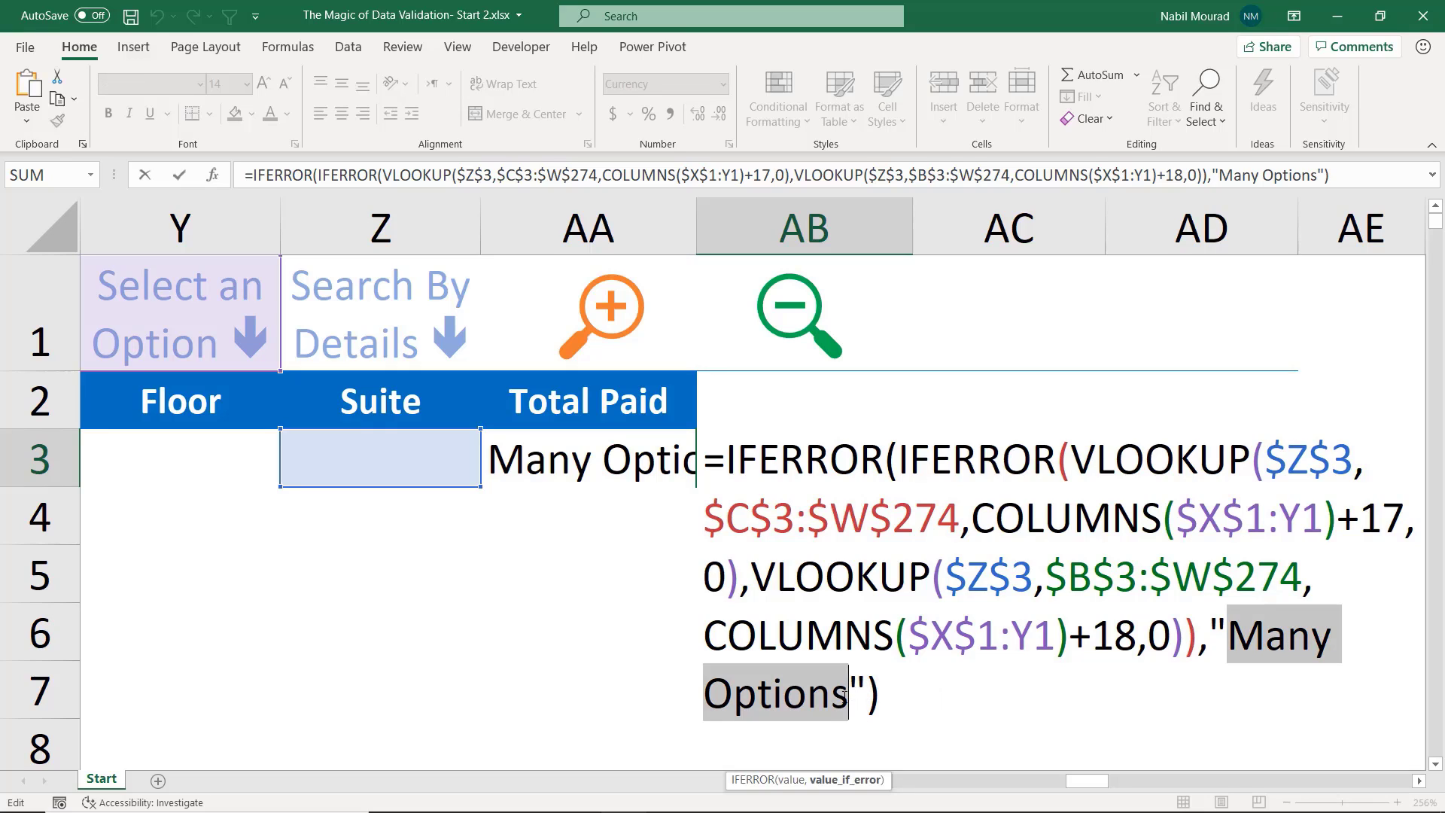
key(Delete)
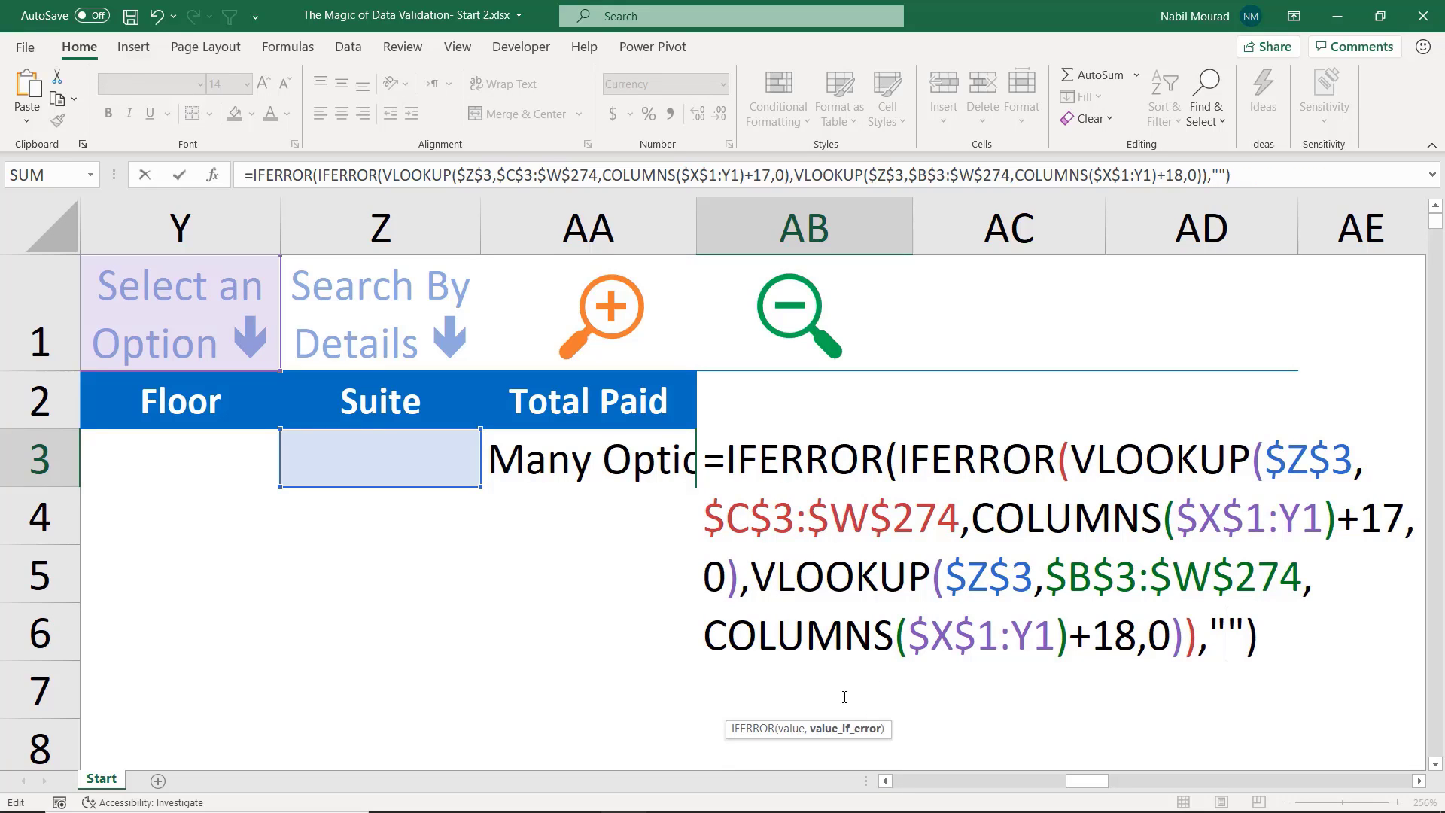
key(Return)
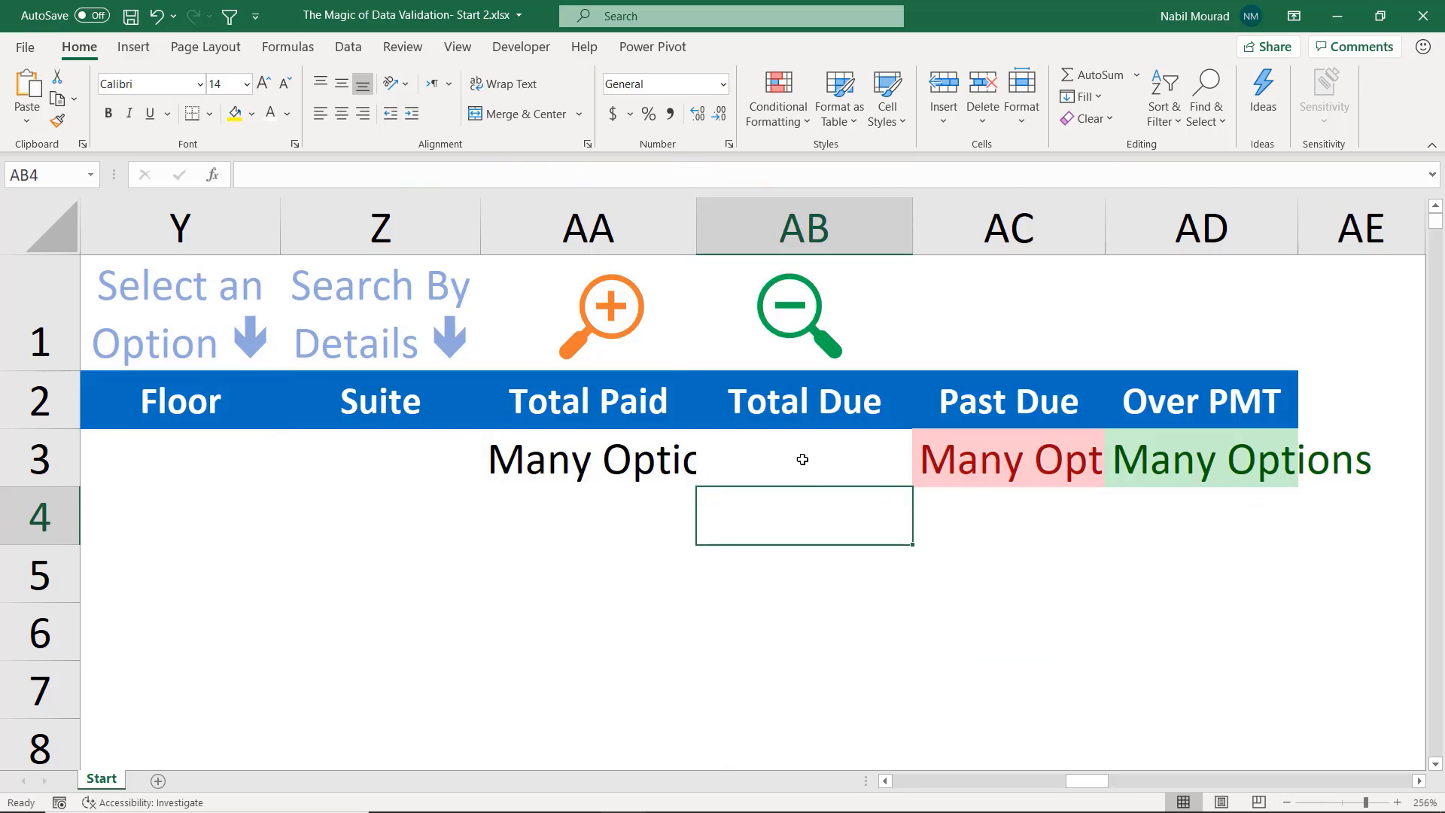
click(853, 479)
drag(912, 487, 1299, 485)
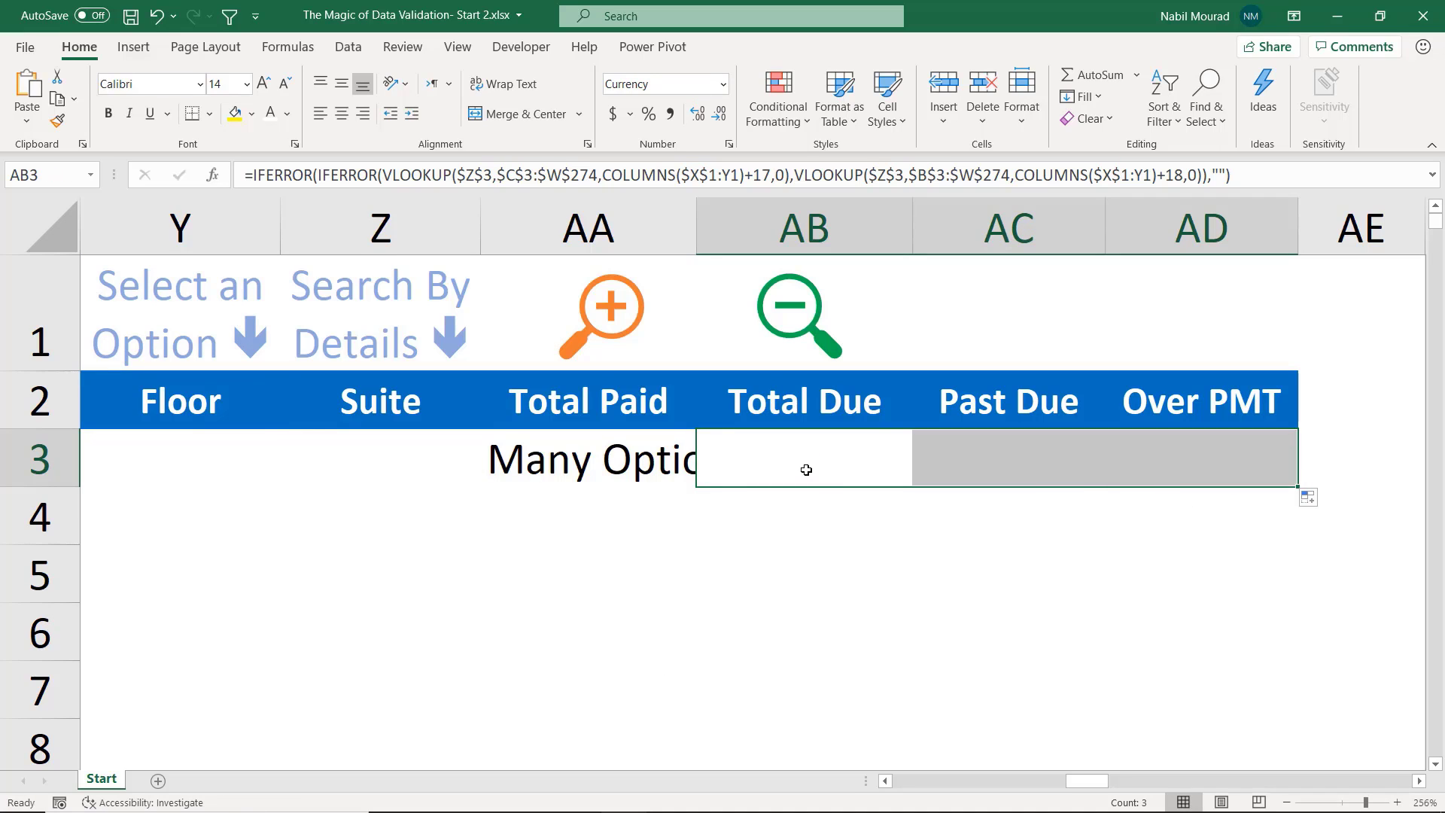
Autofit column AA so its width fits the full Many Options text
click(597, 459)
click(241, 464)
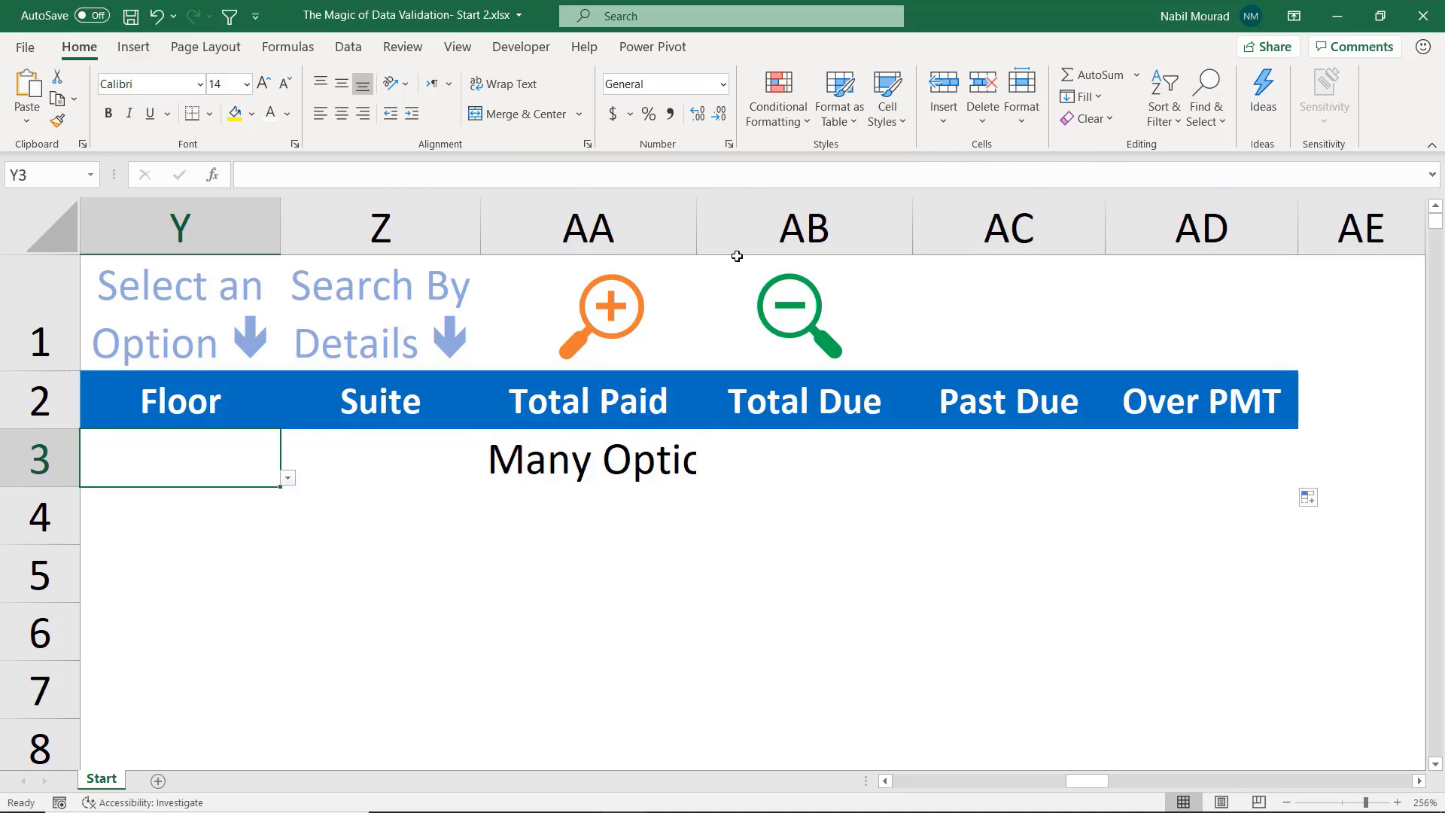
double_click(696, 228)
Choose floor 03 in Y3 and suite 0302 in Z3
click(288, 477)
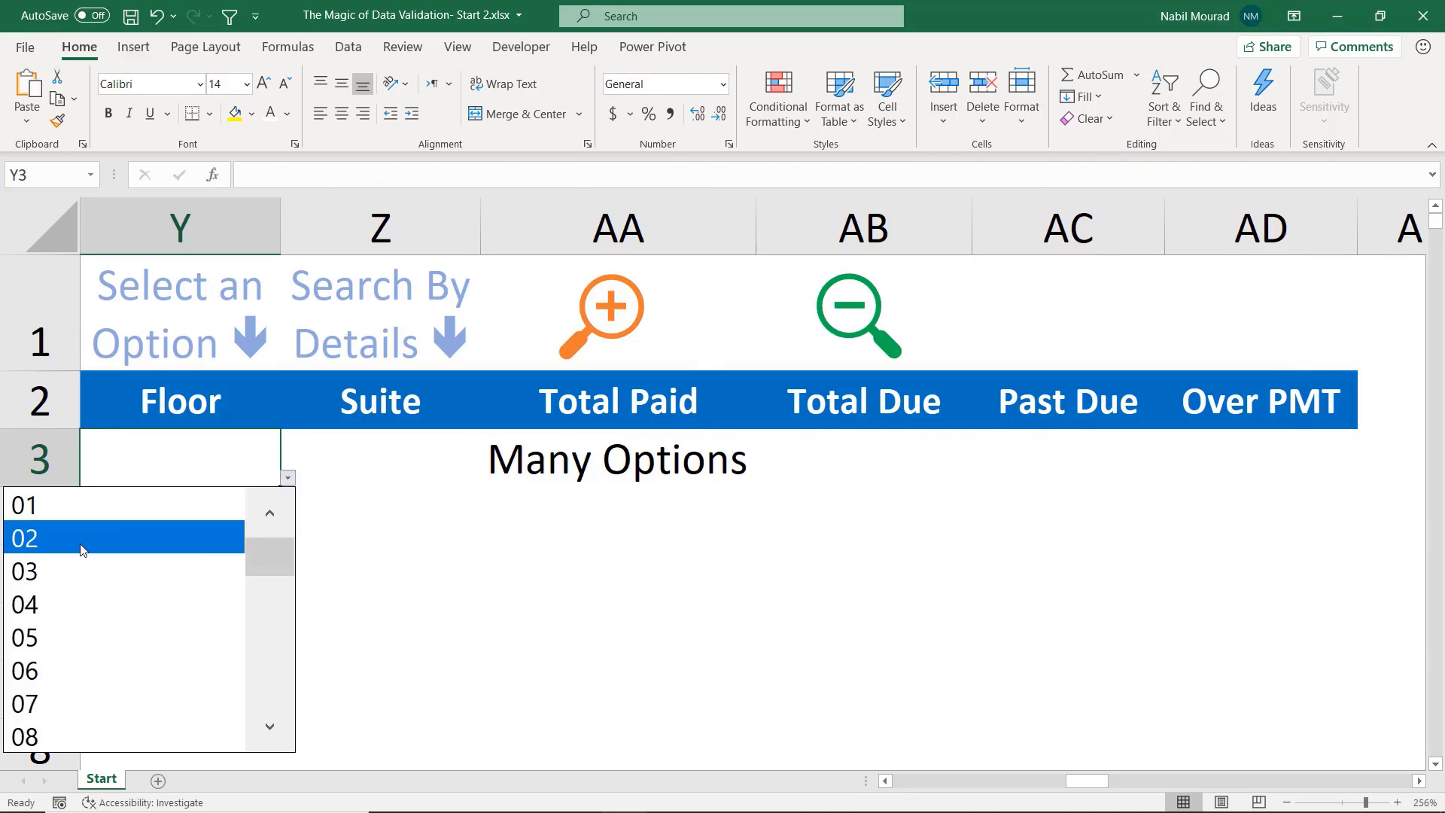
click(73, 571)
click(369, 449)
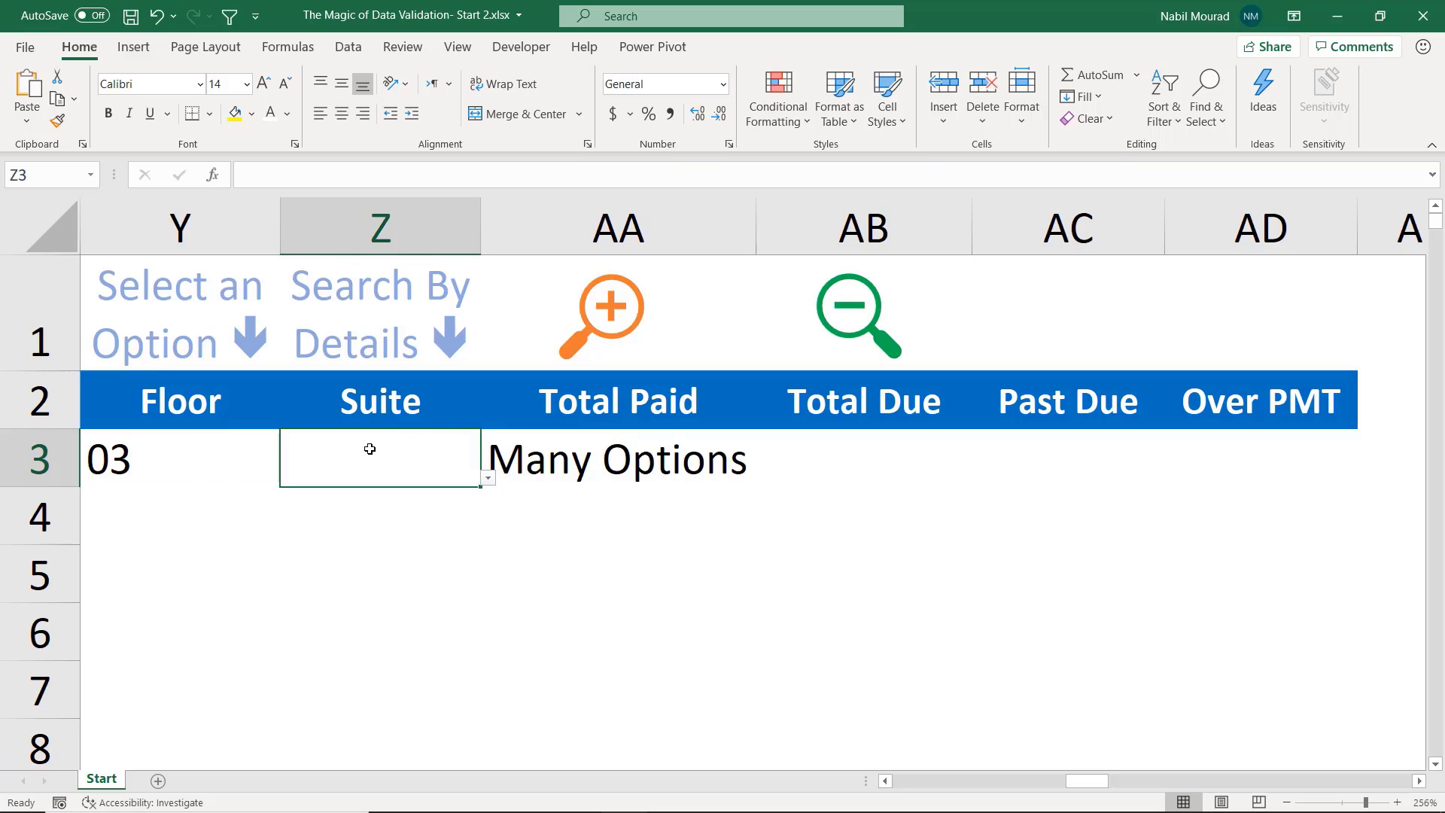
click(489, 485)
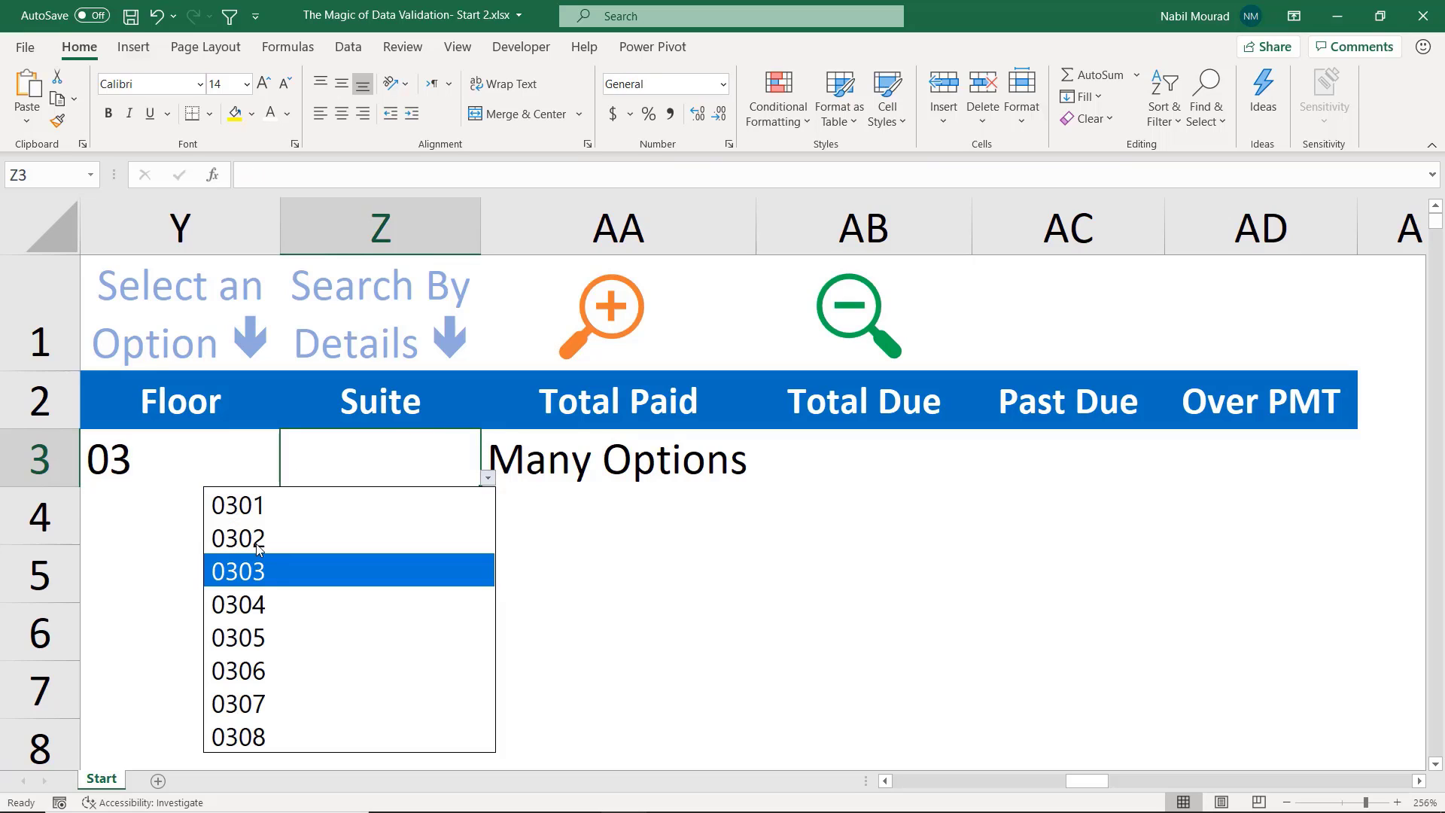
click(257, 542)
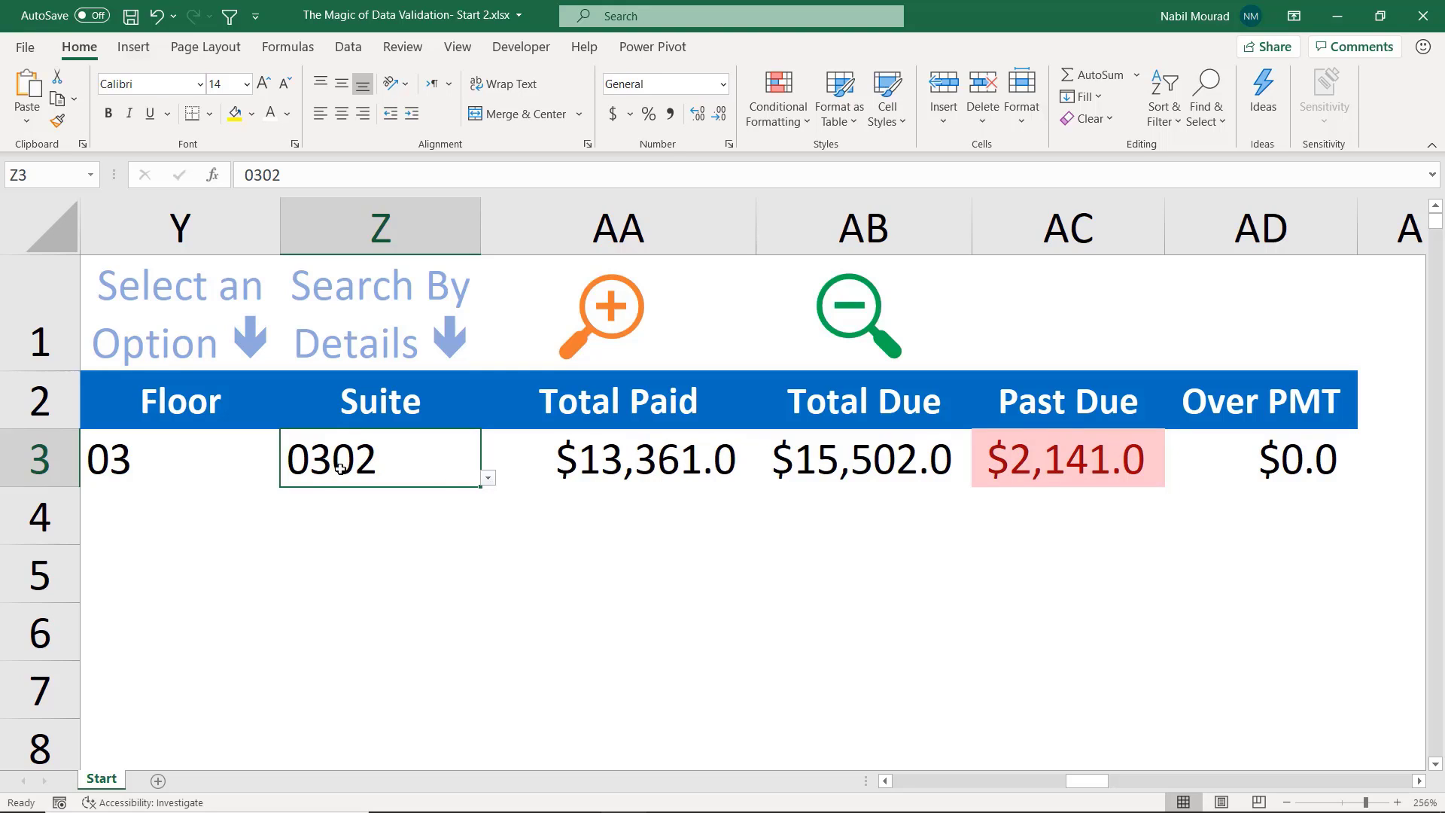
Test further suites in Z3 by choosing 0303, 0301 and finally 0305
click(489, 479)
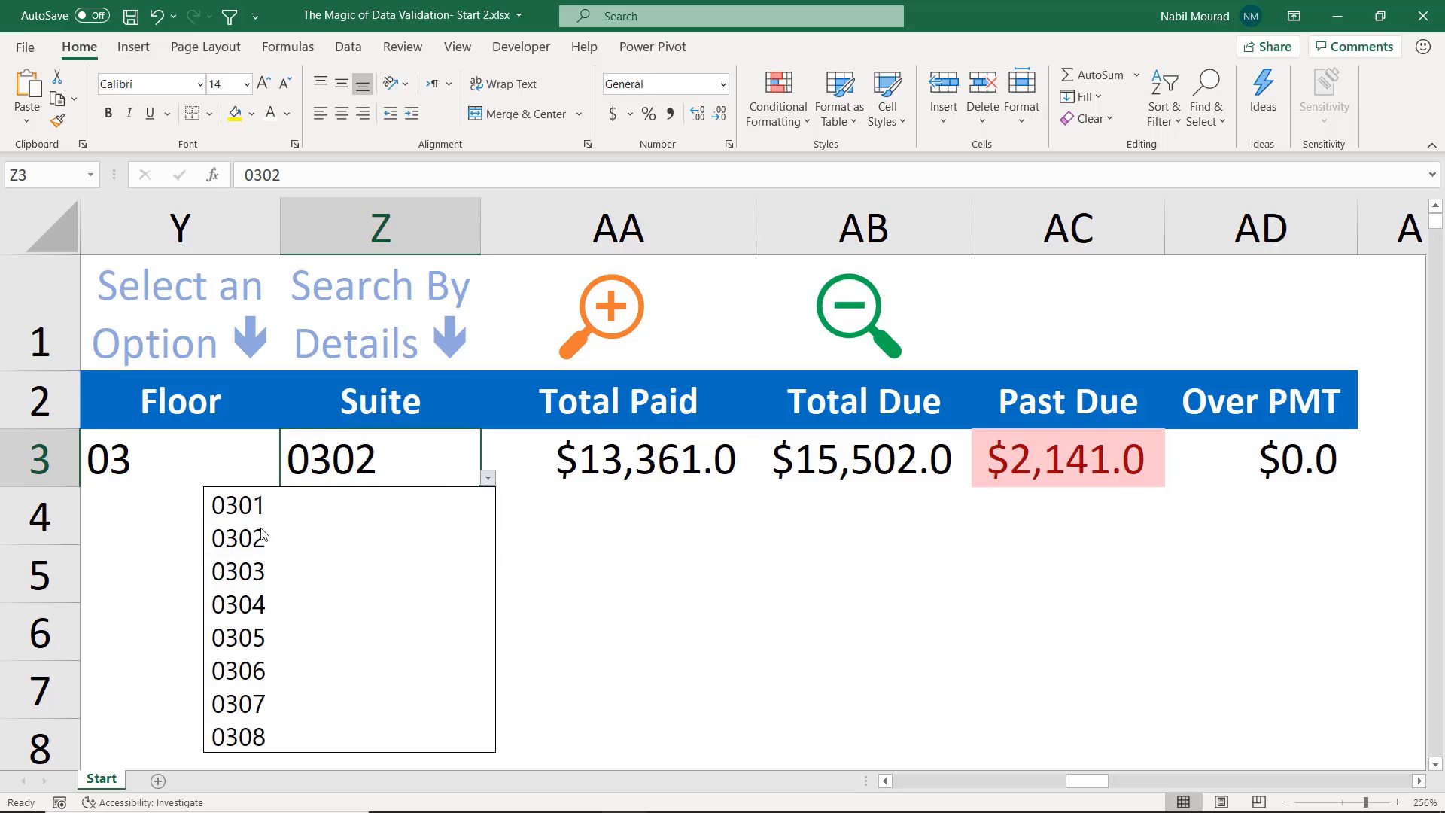
click(242, 572)
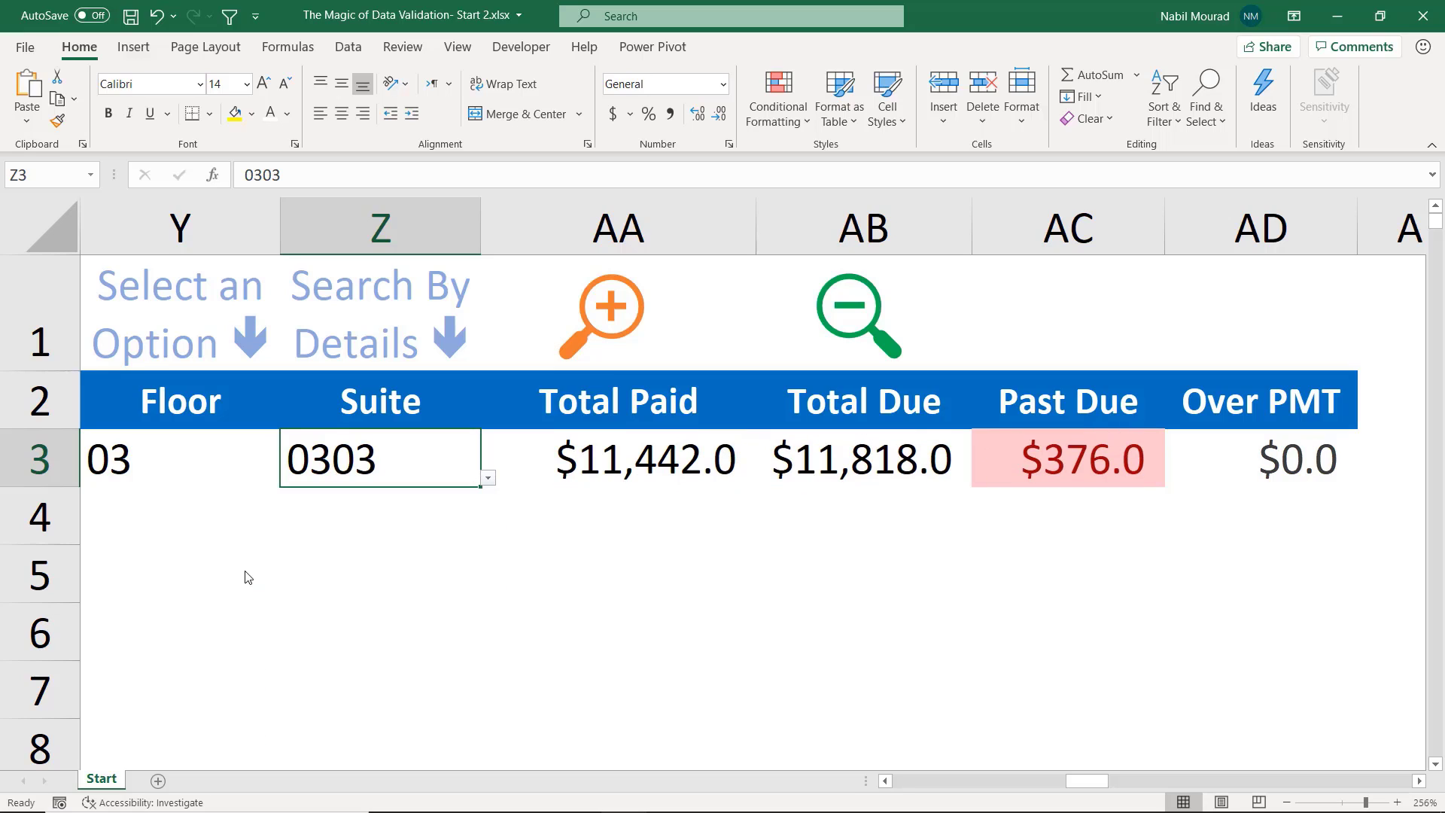
click(488, 478)
click(301, 505)
click(489, 478)
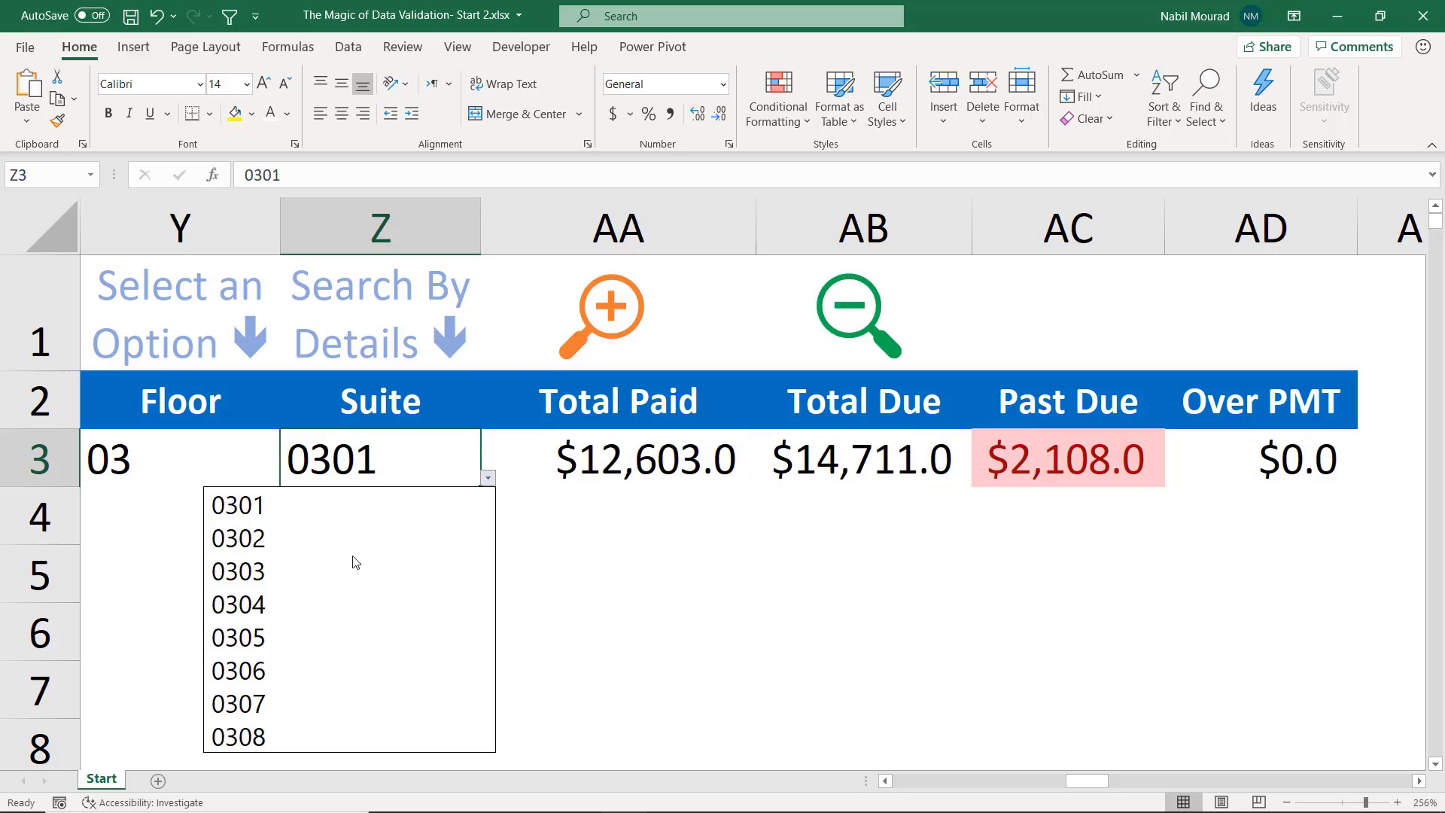
click(301, 637)
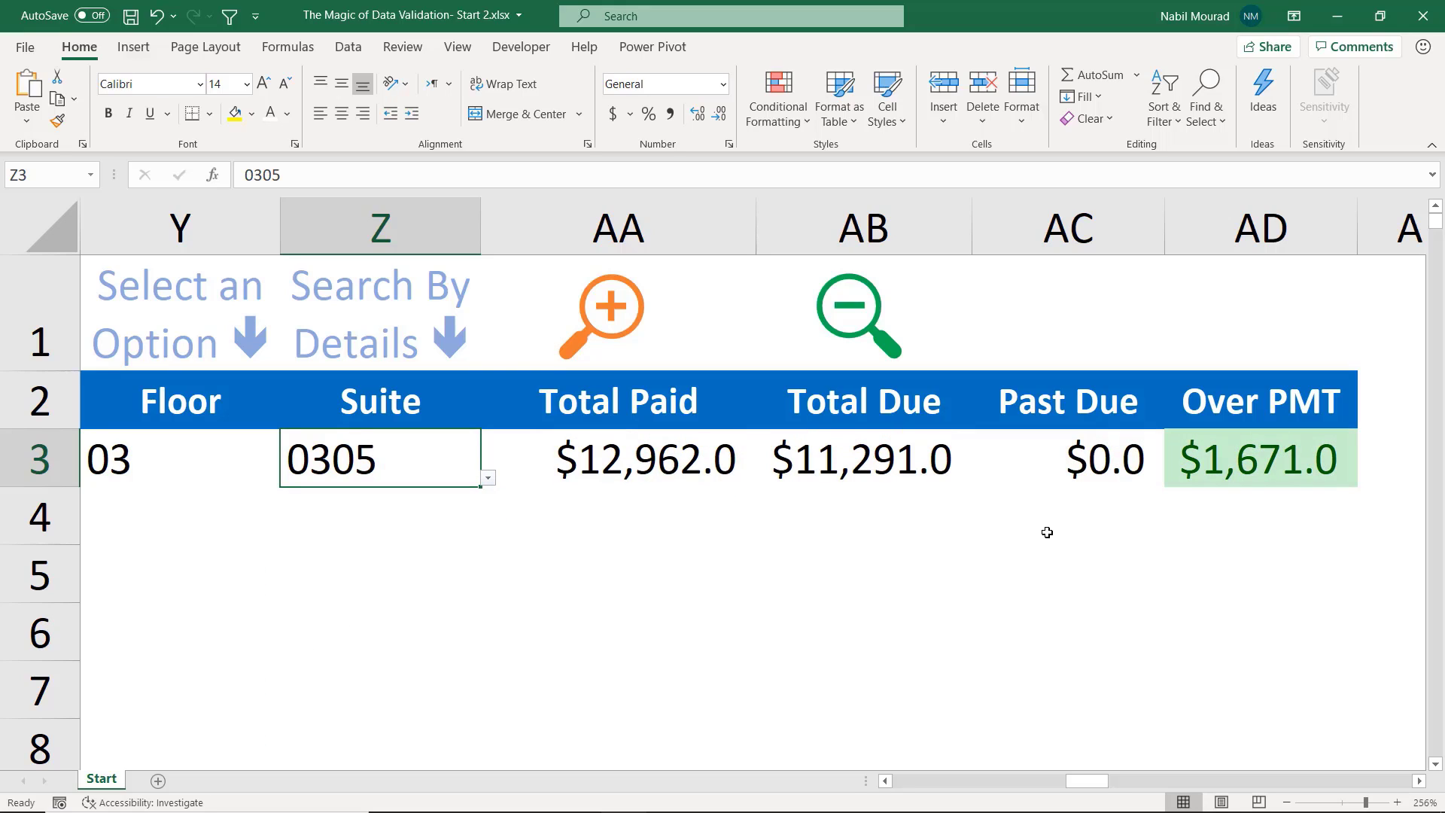